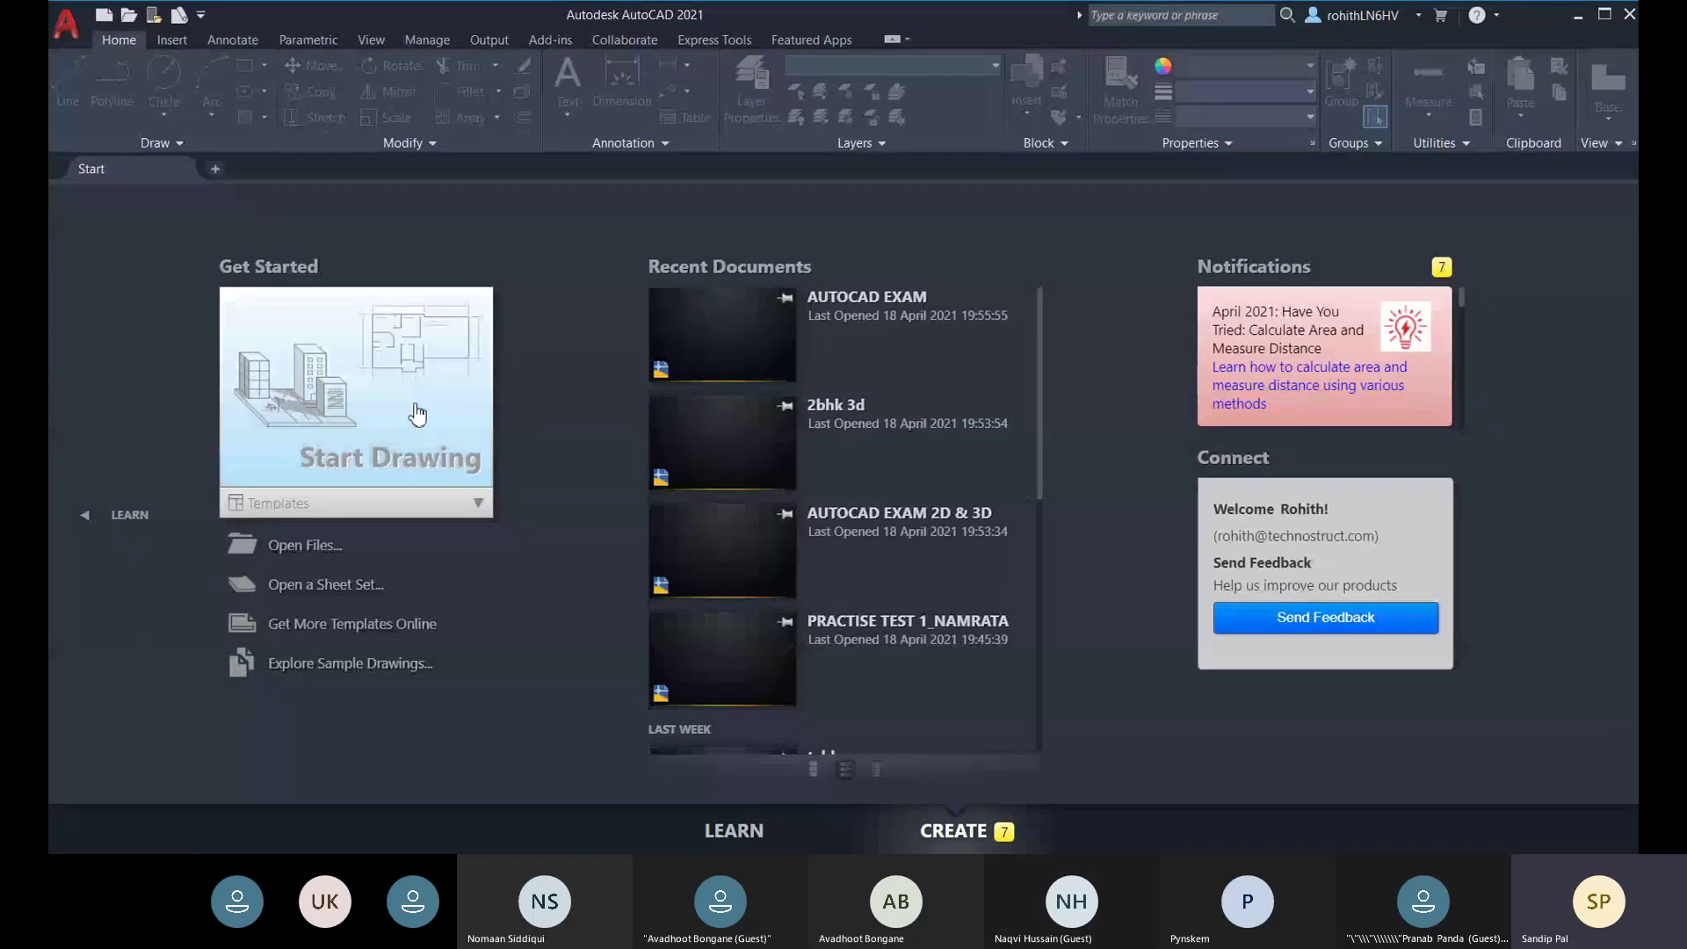
- Start a new blank drawing, Drawing1, from the Start tab
click(417, 415)
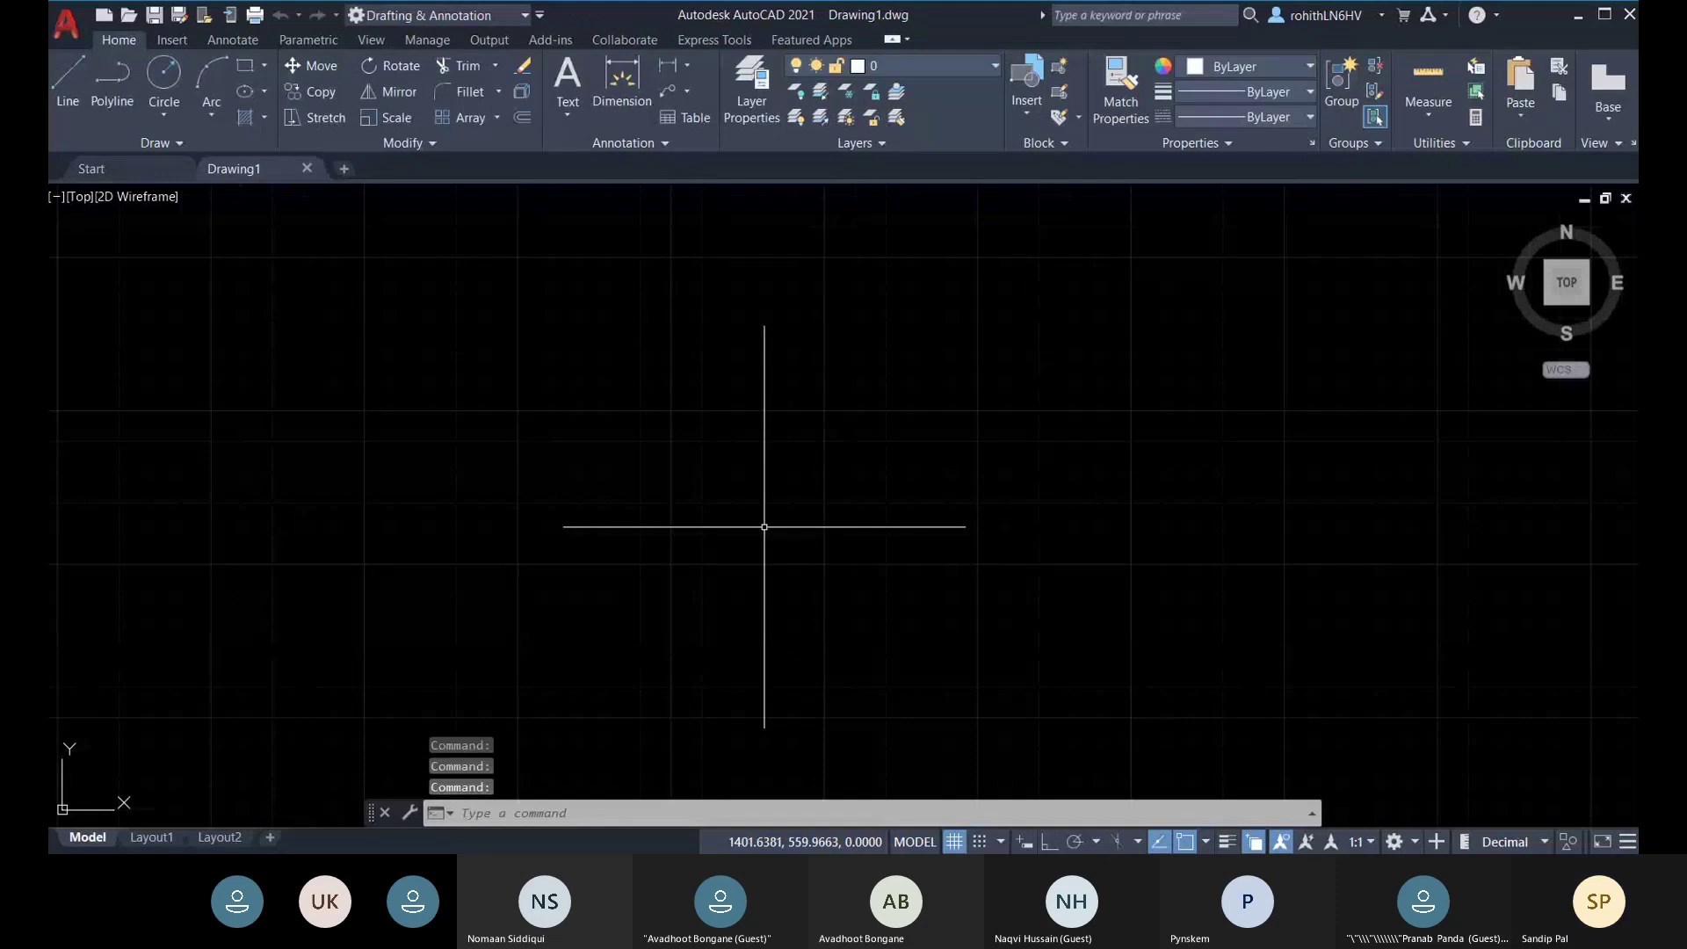
scroll(681, 497, down, 3)
mouse_move(682, 497)
middle_down()
mouse_move(719, 478)
mouse_move(716, 508)
middle_up()
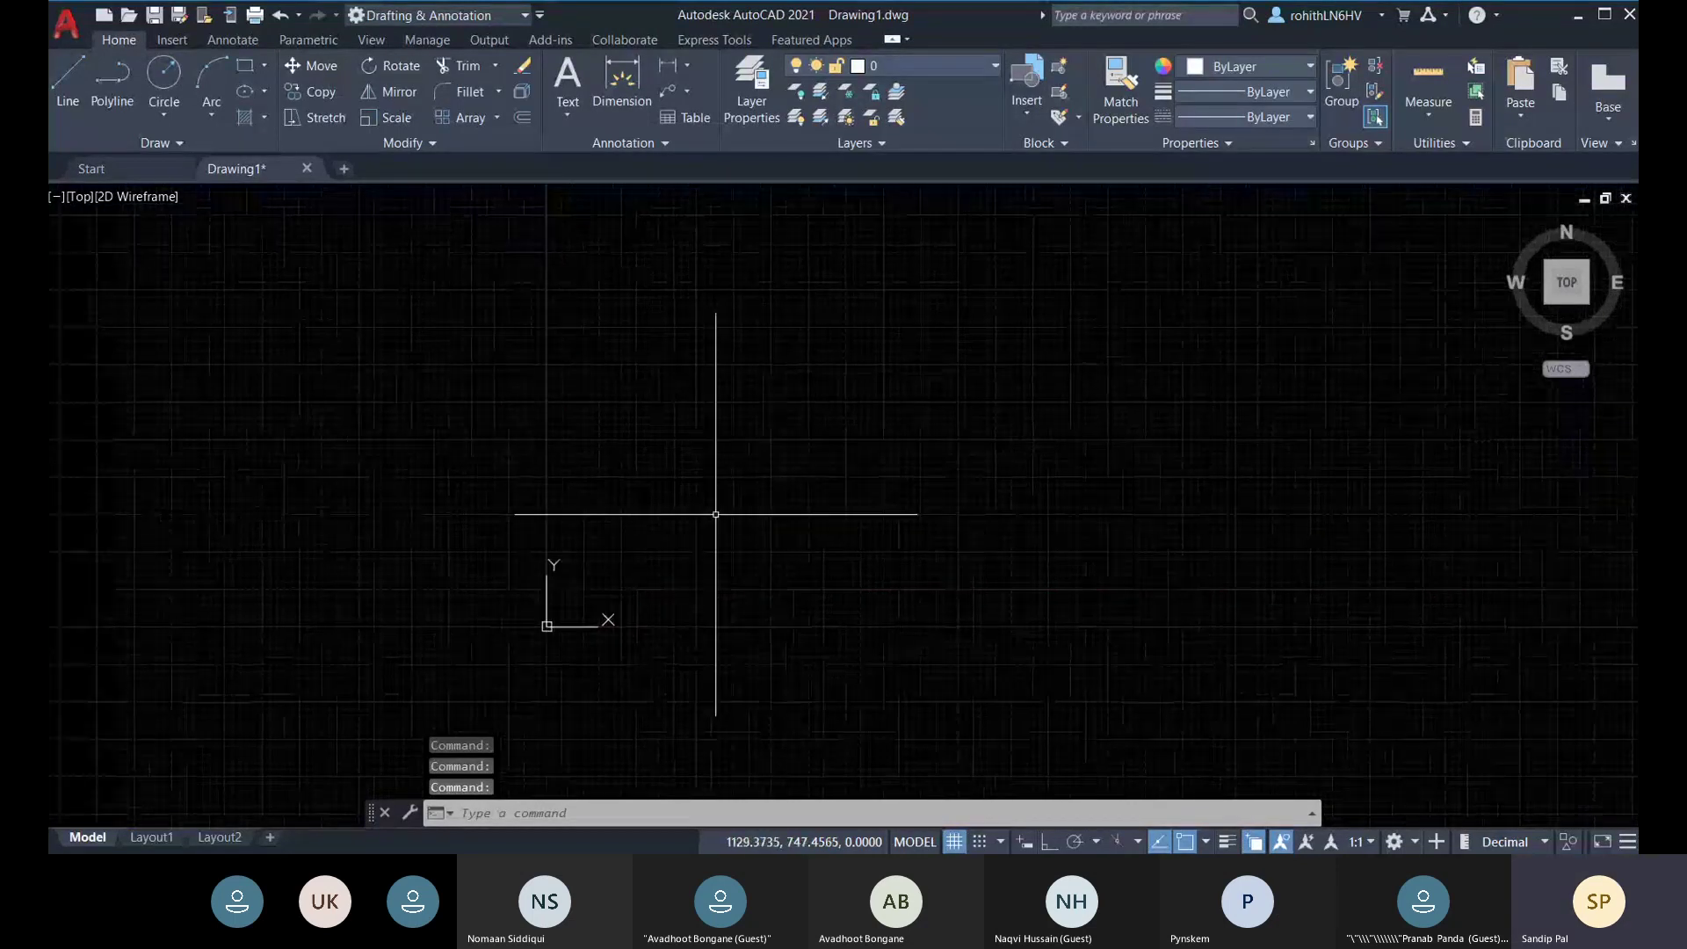
scroll(716, 509, up, 1)
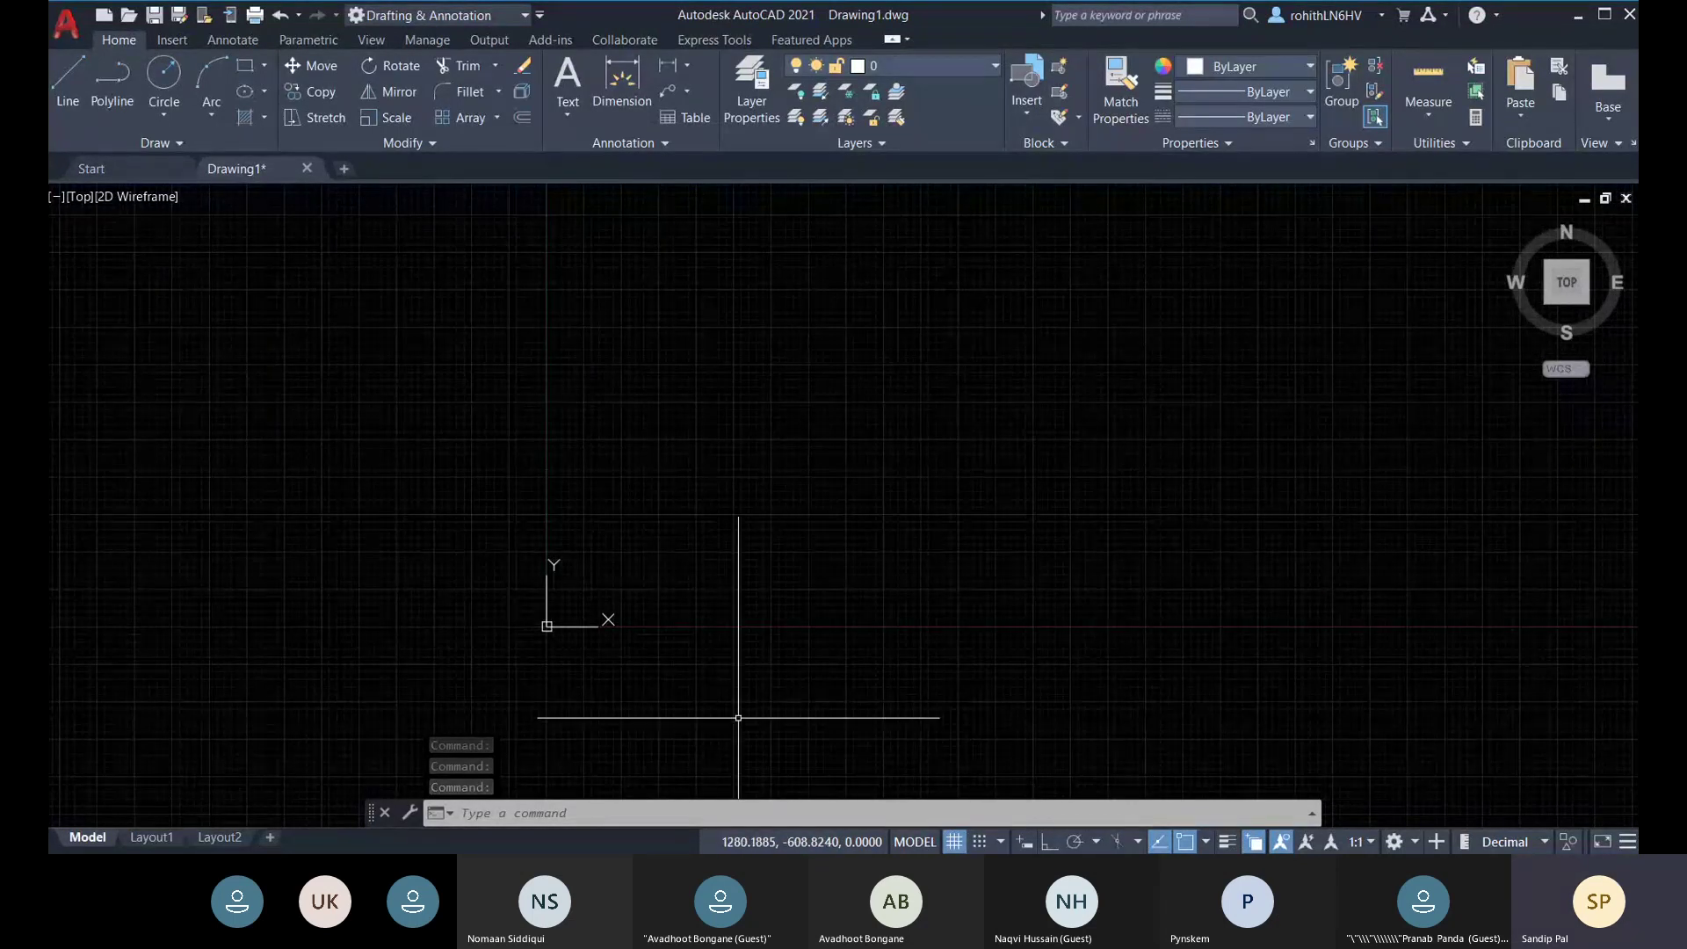
middle_drag(302, 464, 328, 456)
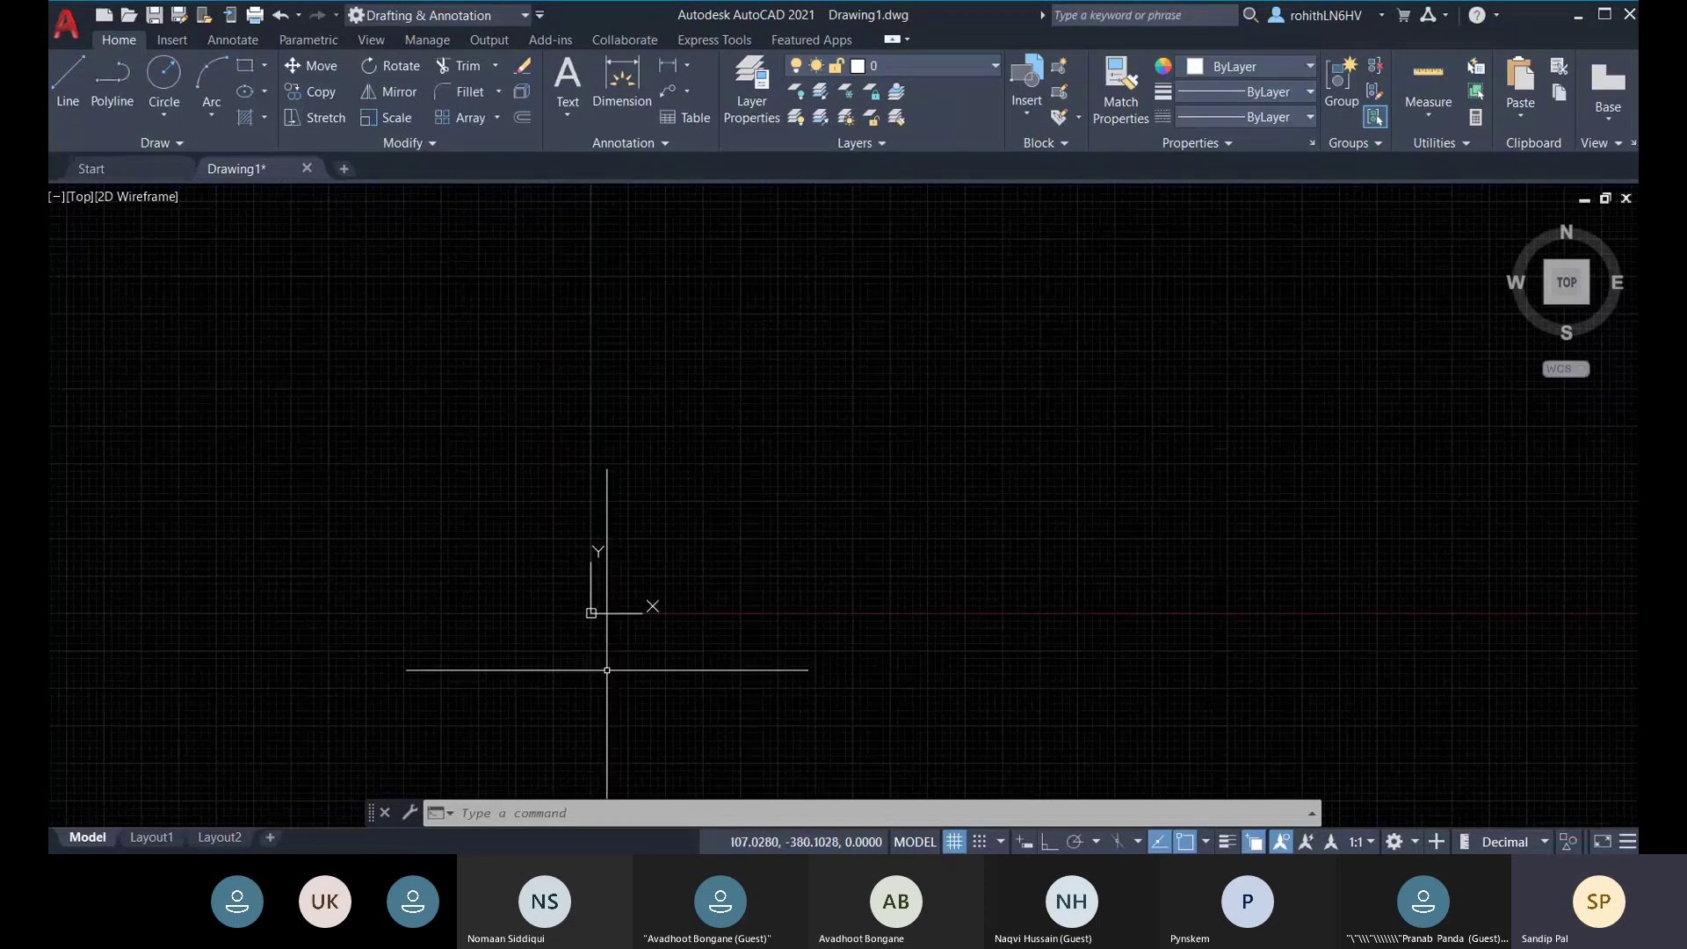
middle_drag(873, 568, 834, 590)
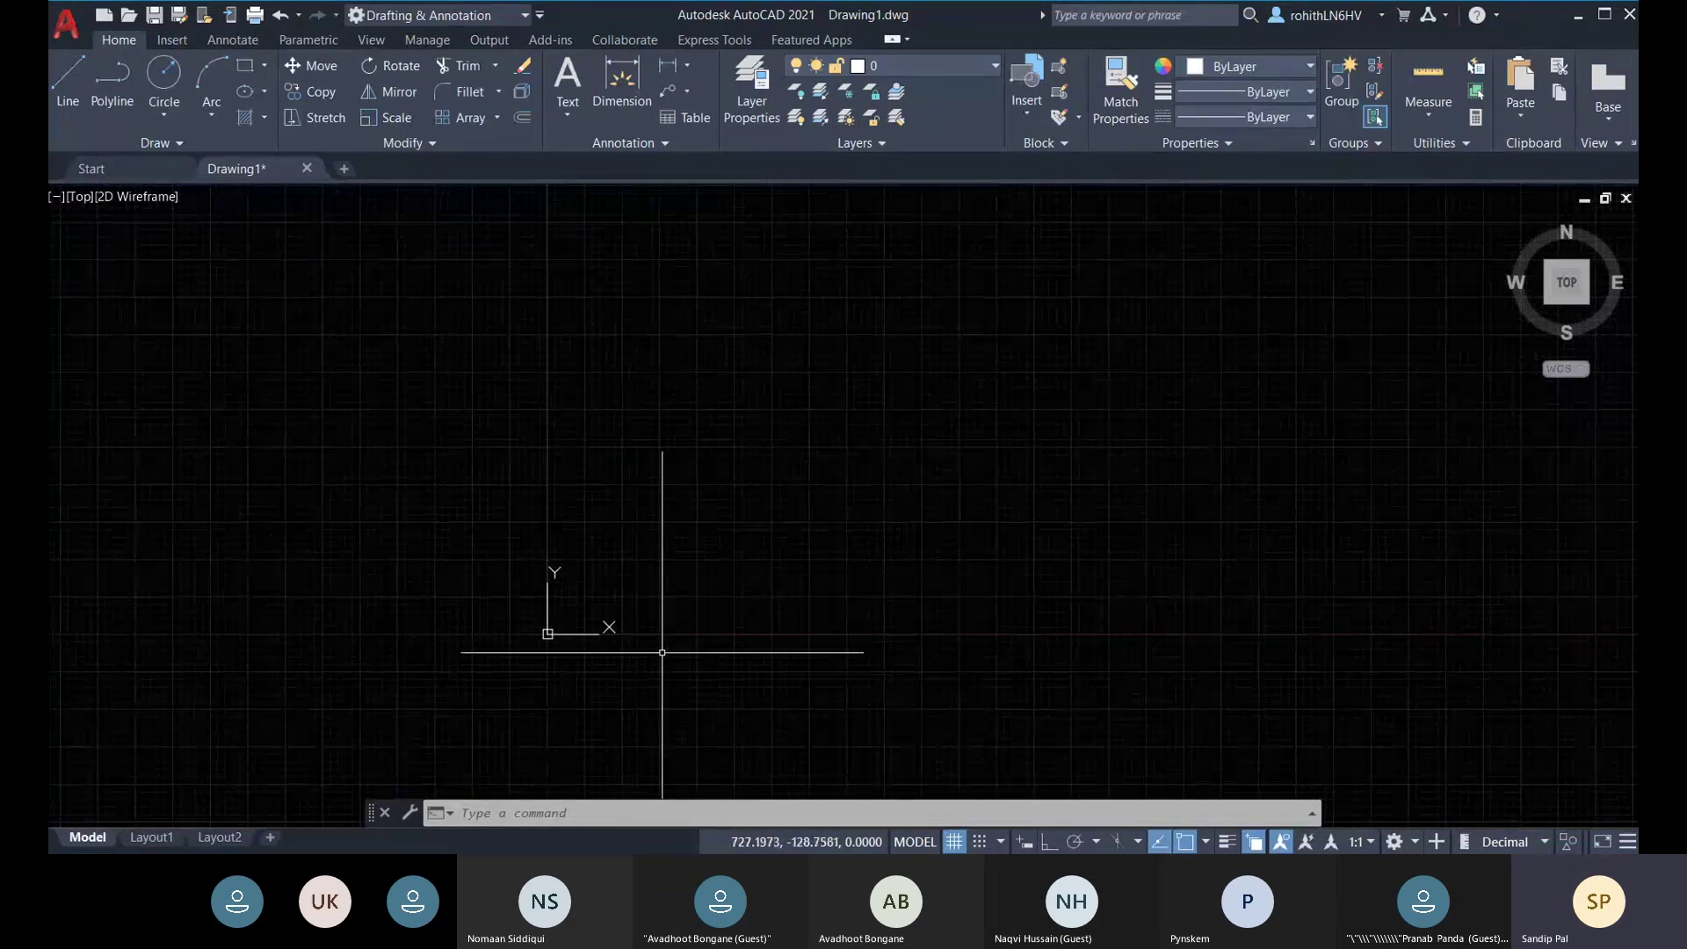
middle_drag(662, 647, 607, 641)
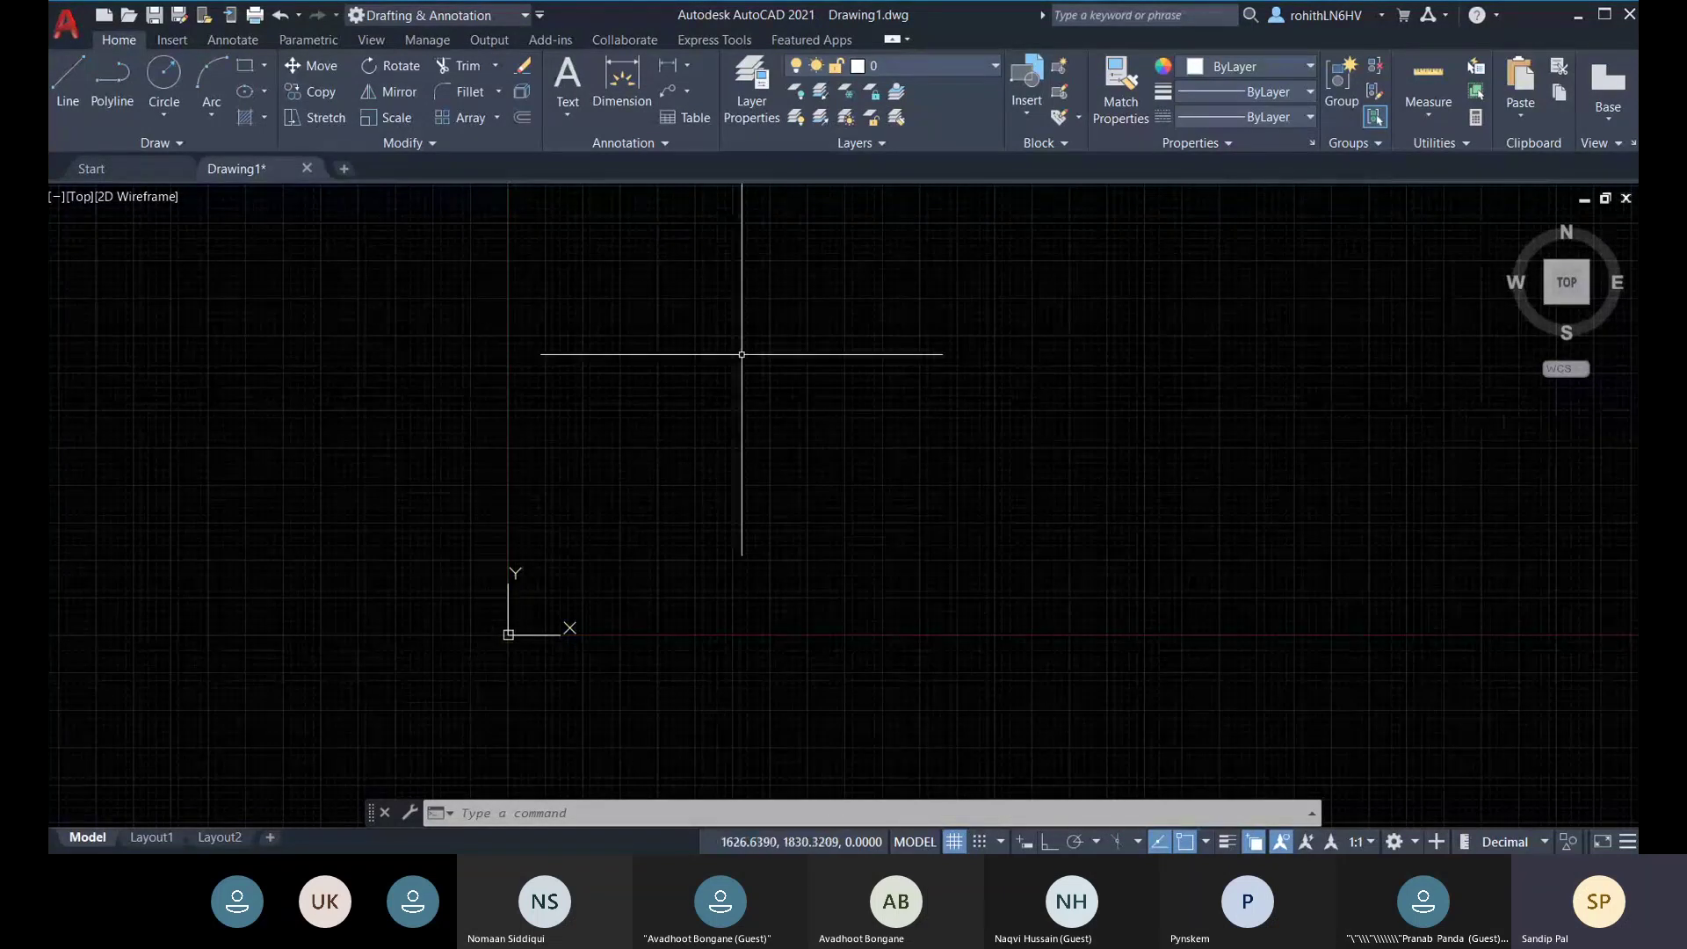
middle_drag(610, 669, 582, 672)
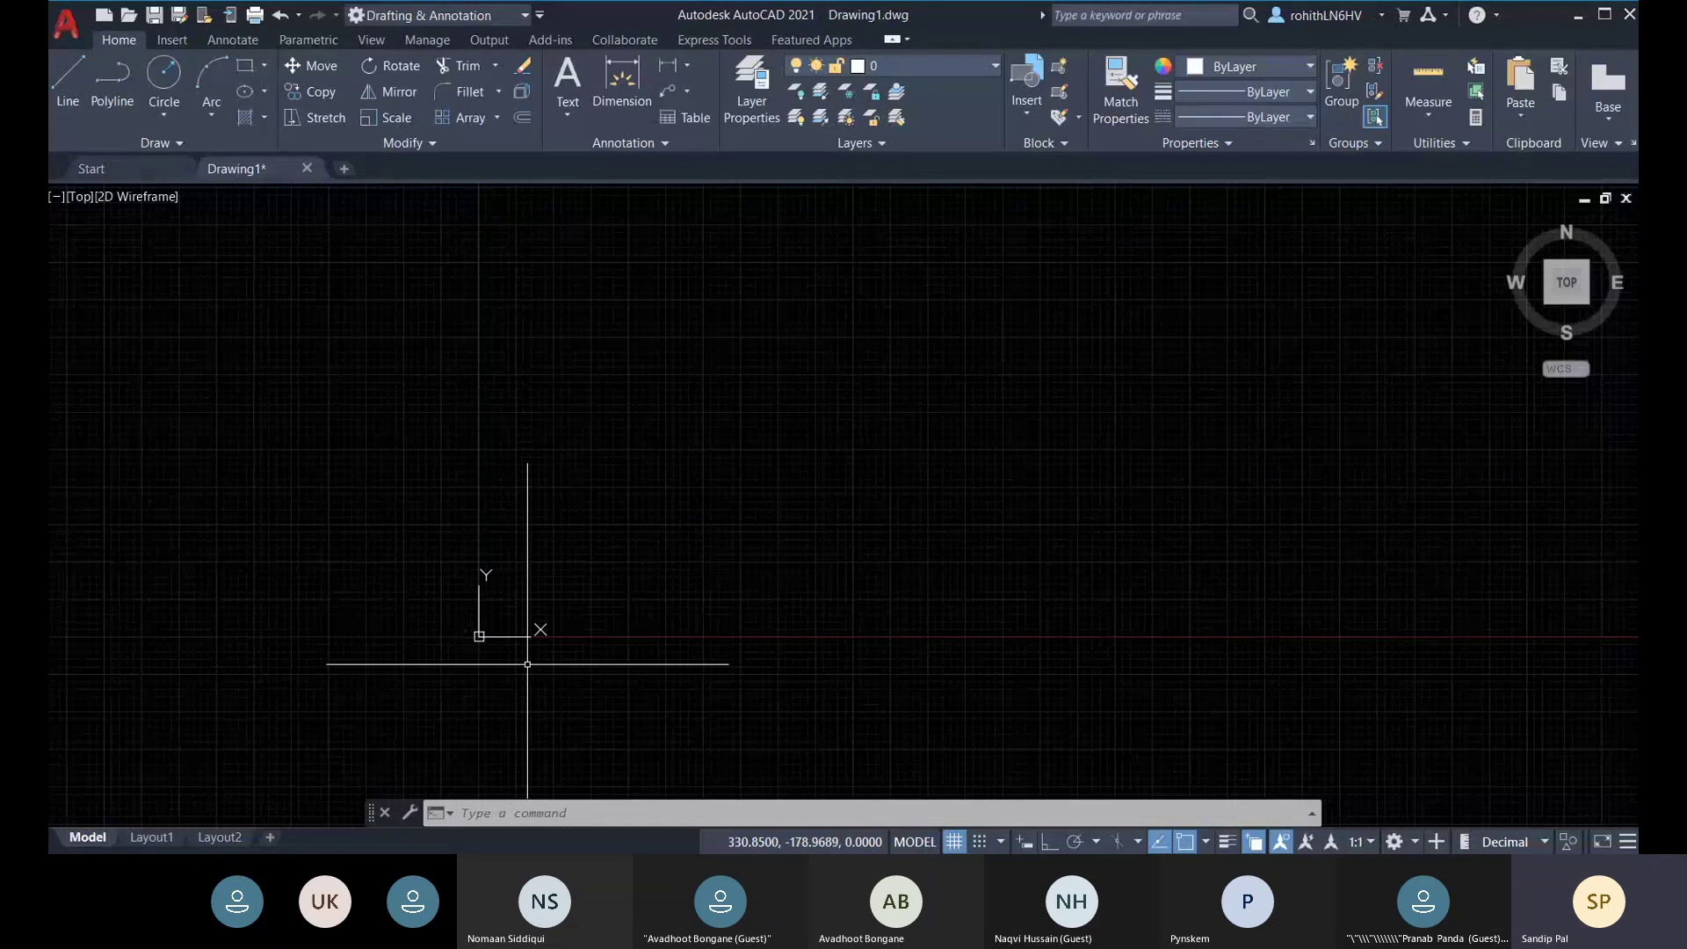
middle_drag(515, 668, 558, 643)
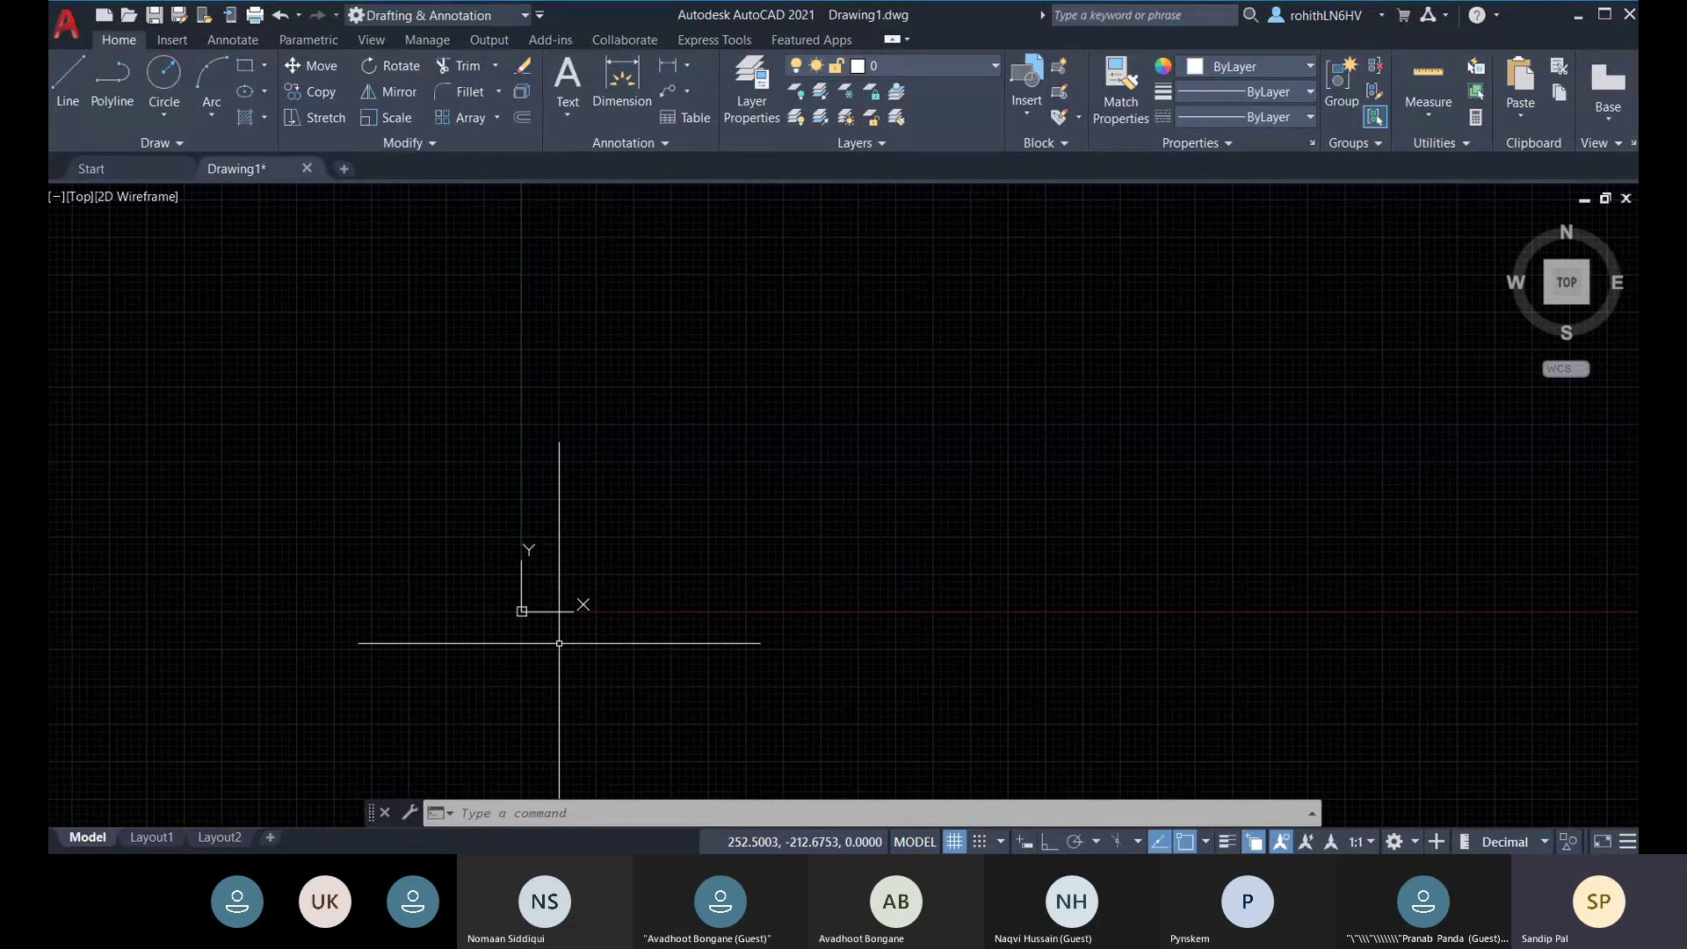
middle_drag(711, 518, 667, 569)
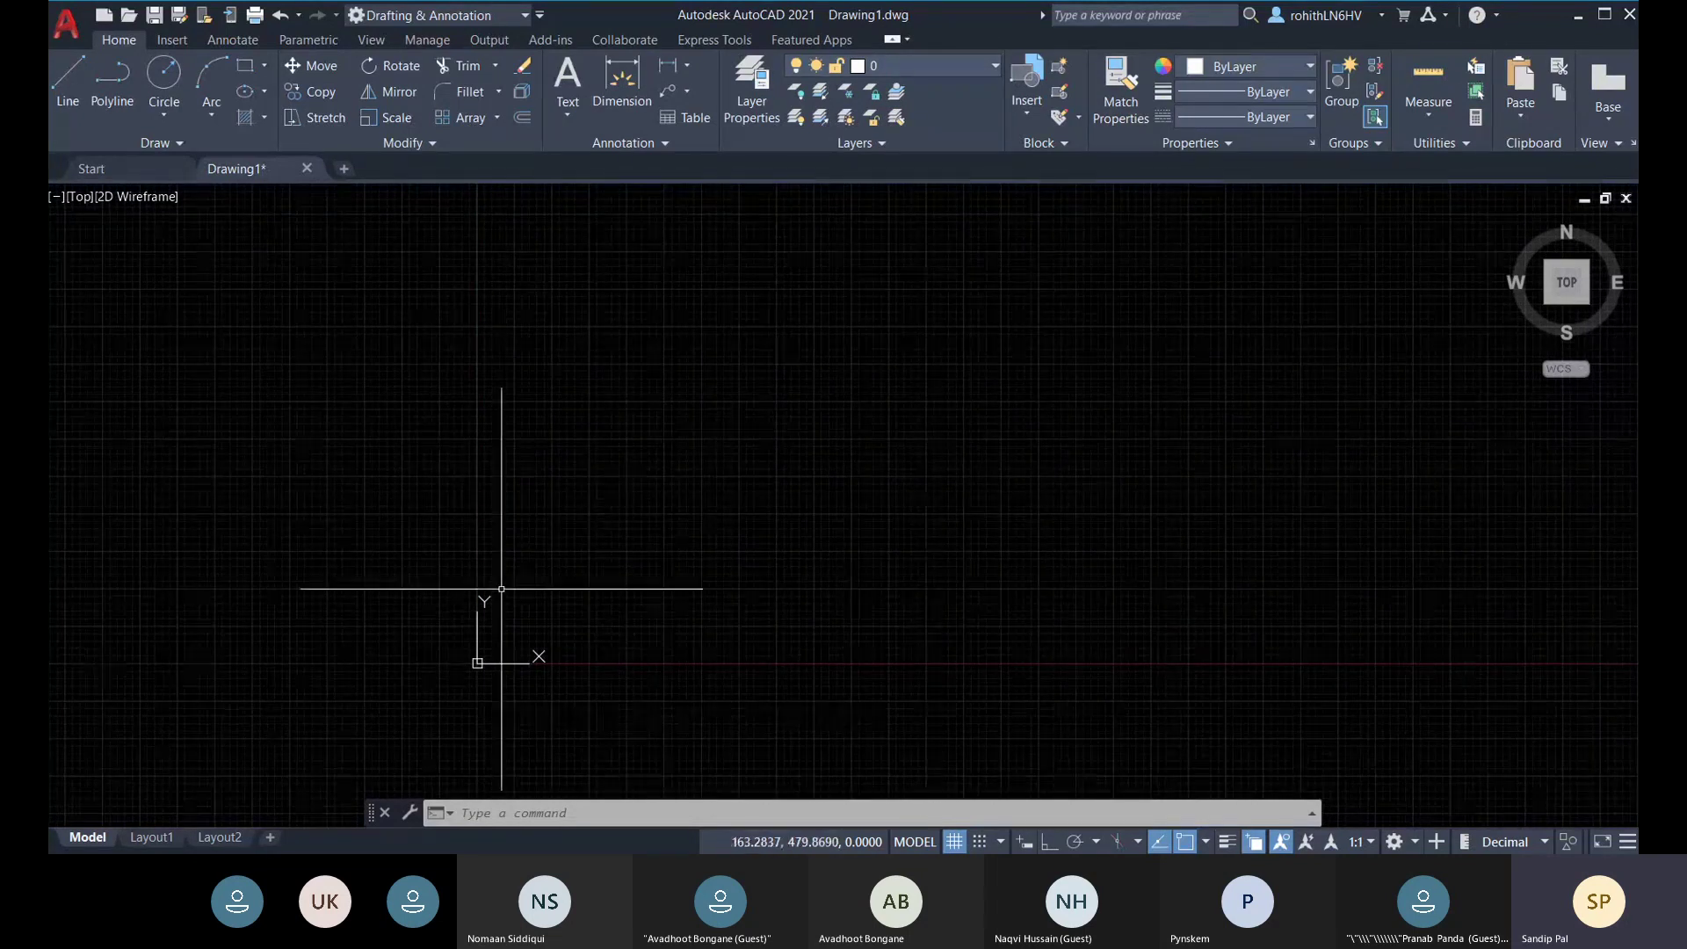
scroll(658, 644, down, 1)
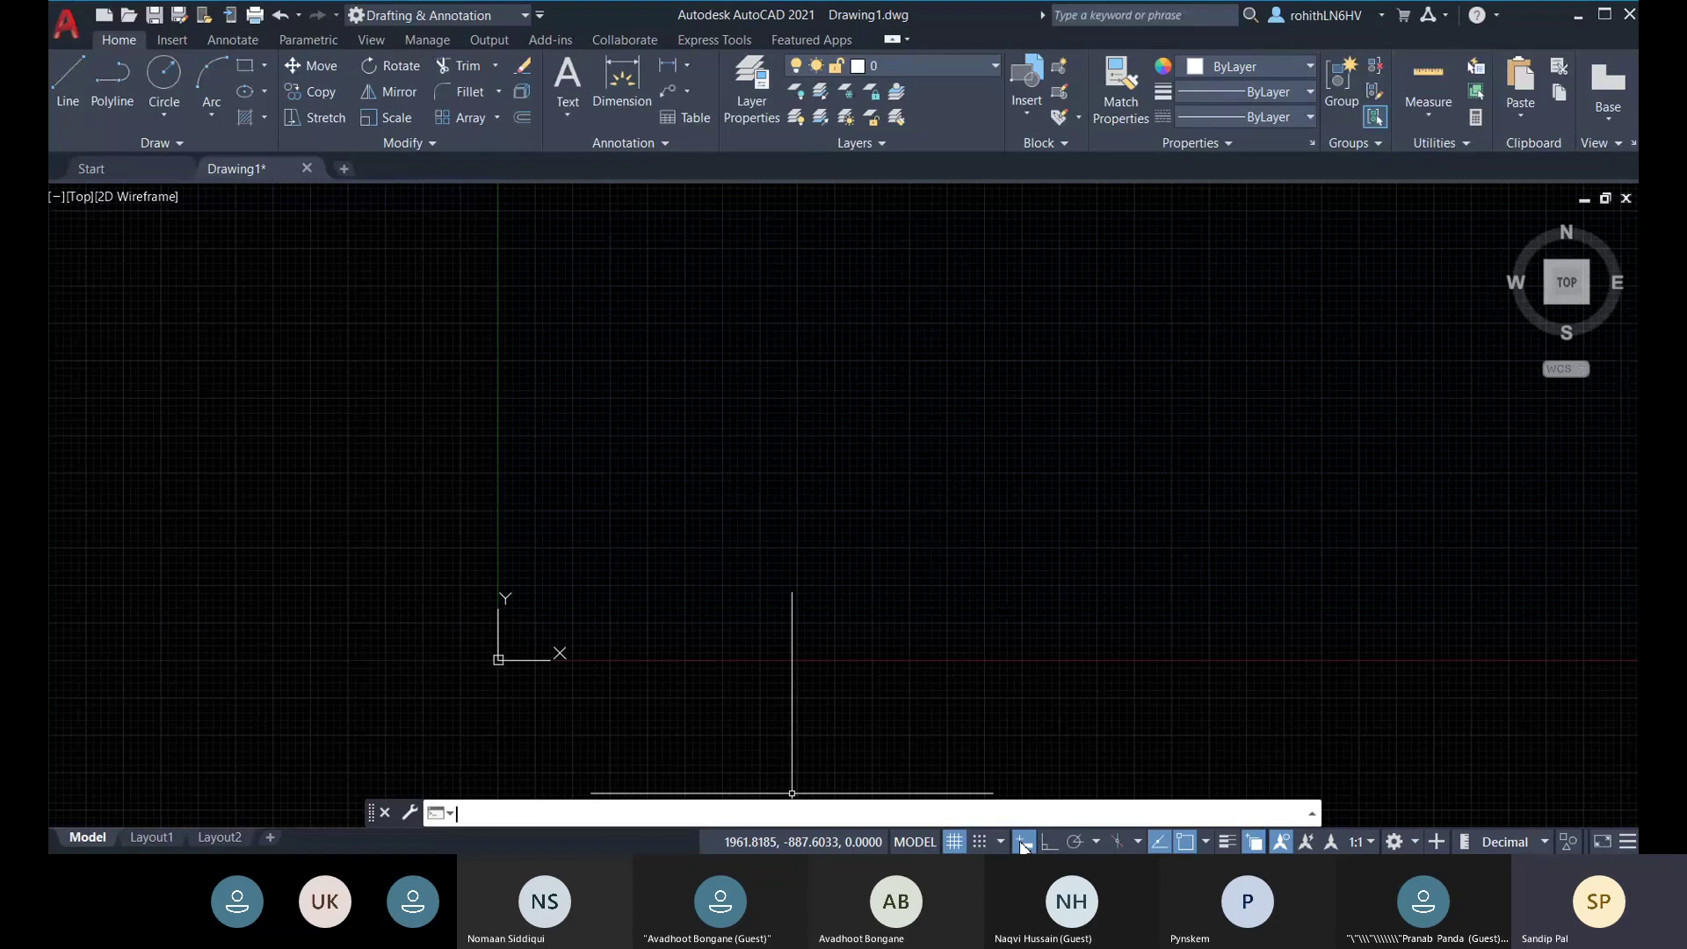
- Turn off Dynamic Input and start the LINE command with L
click(1024, 843)
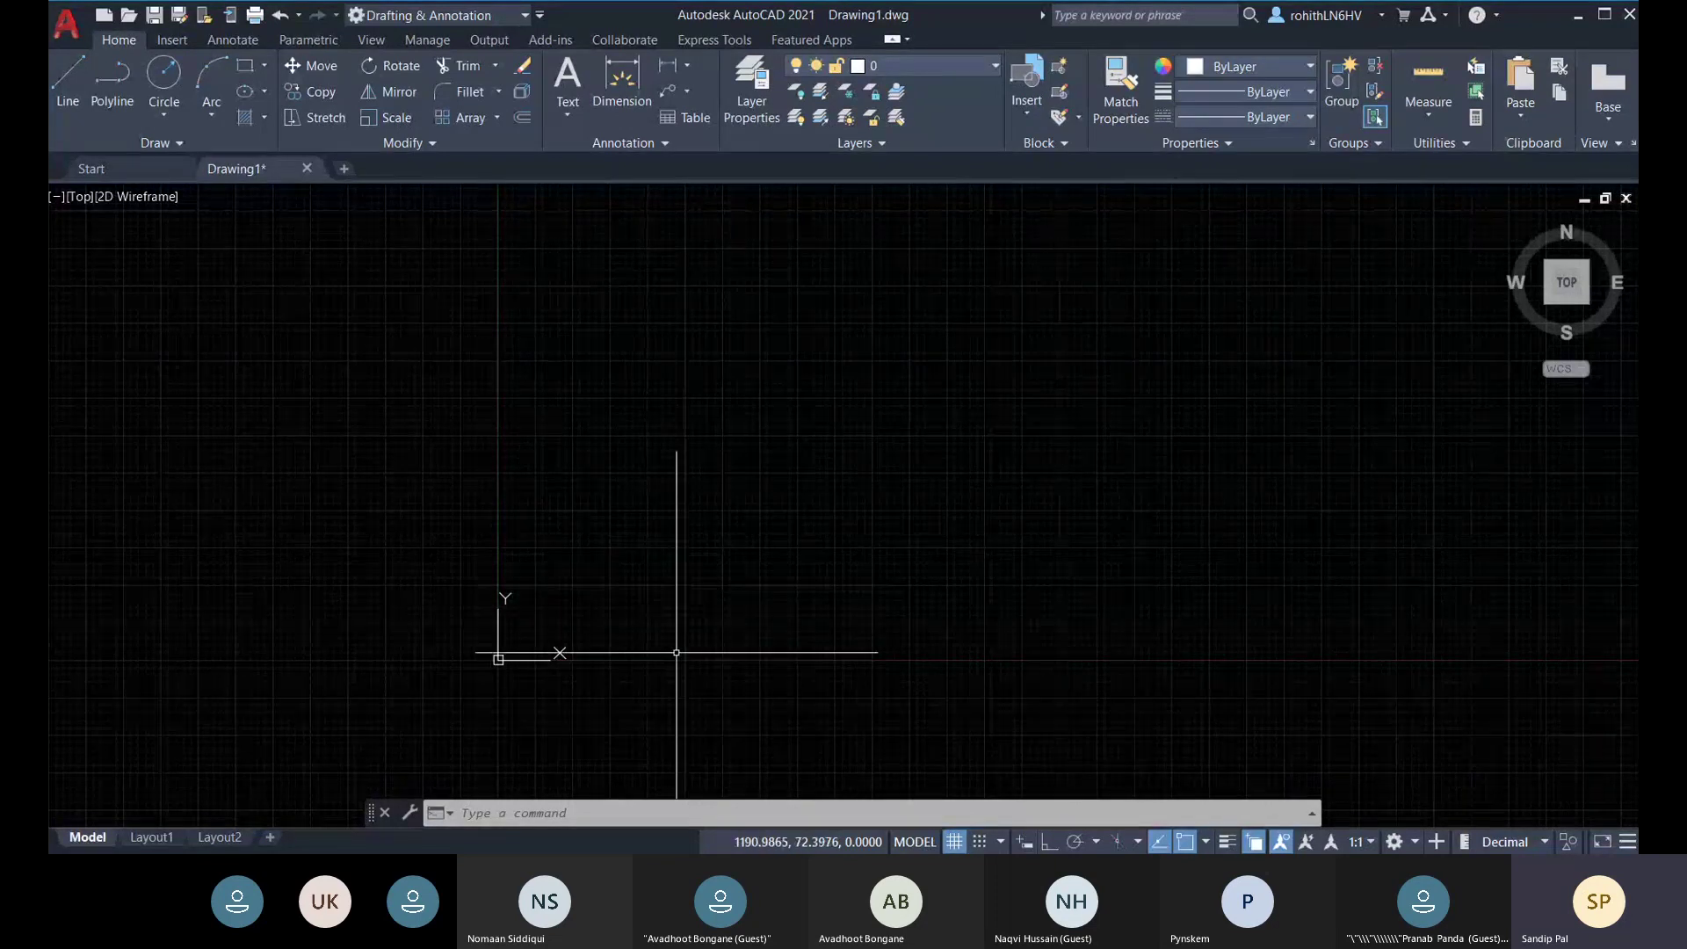
click(606, 806)
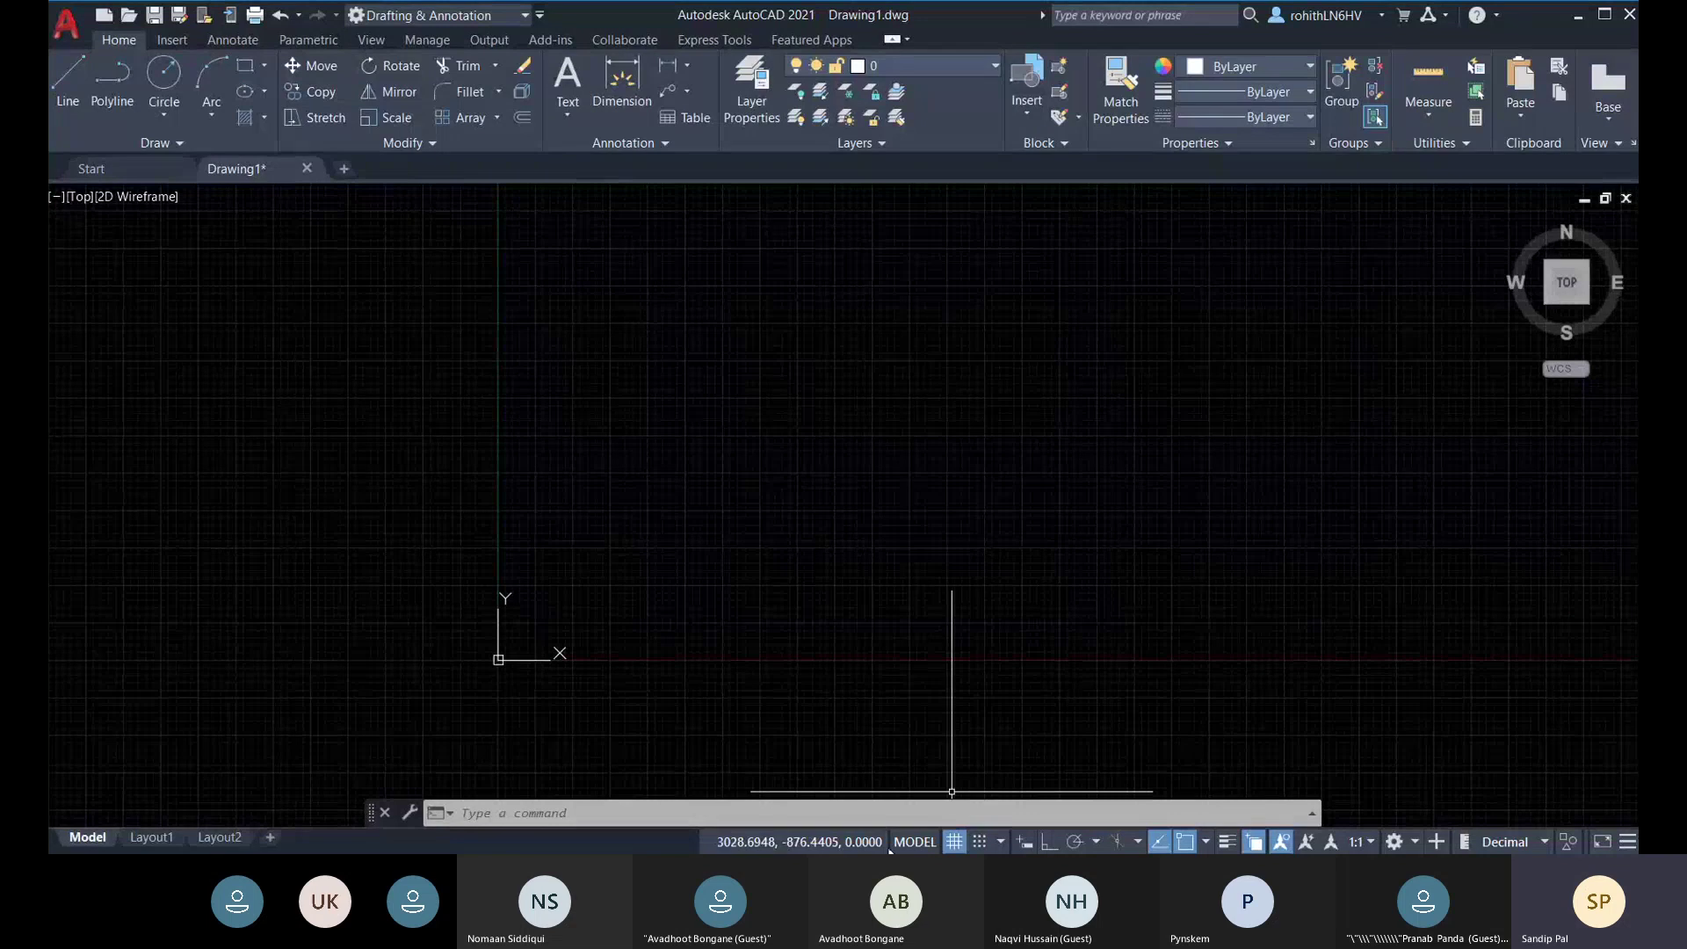
text(l)
key(Return)
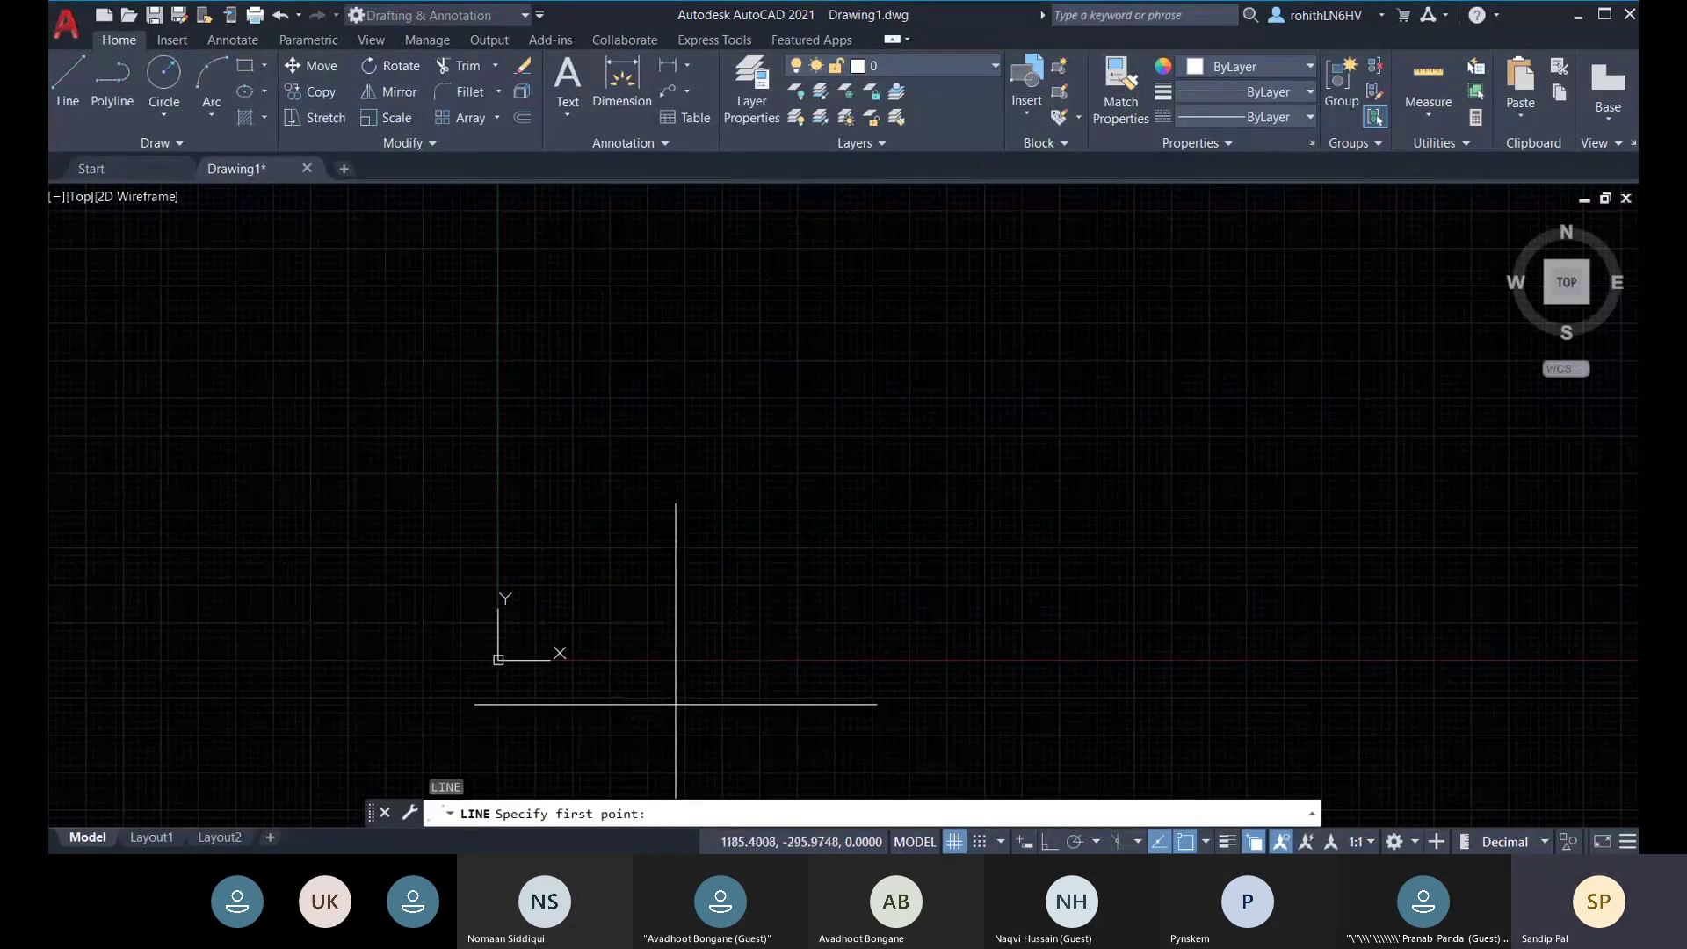
- Draw a line from the origin 0,0 to the point 60,60
middle_drag(675, 701, 698, 696)
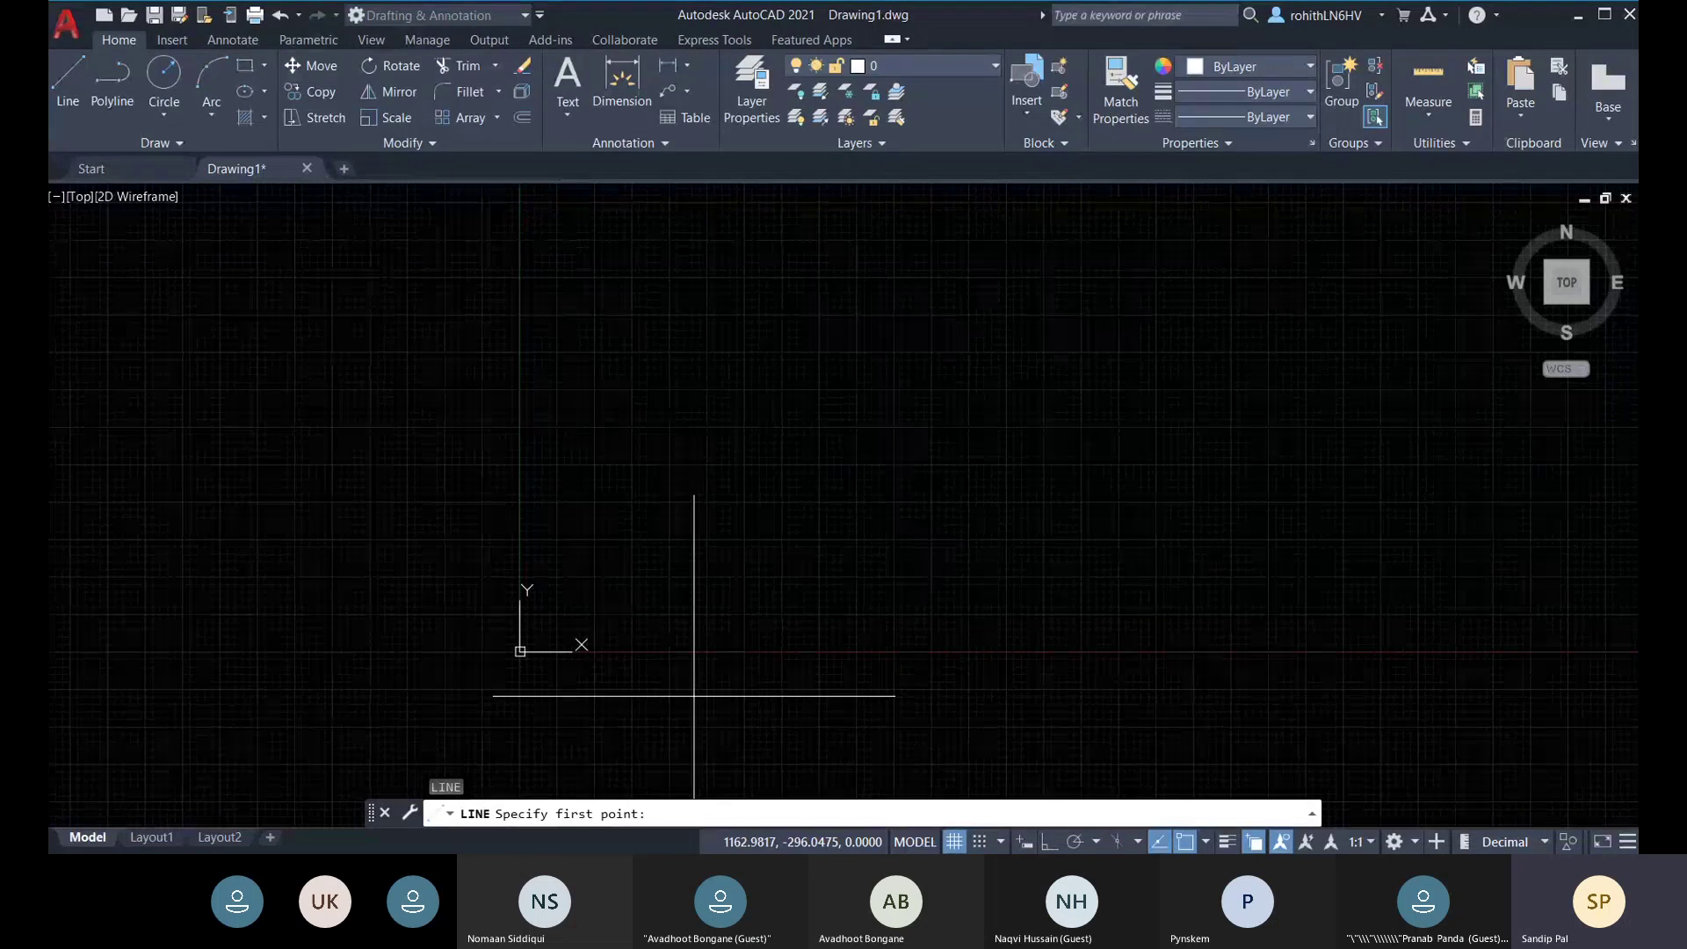
text(0,)
text(0)
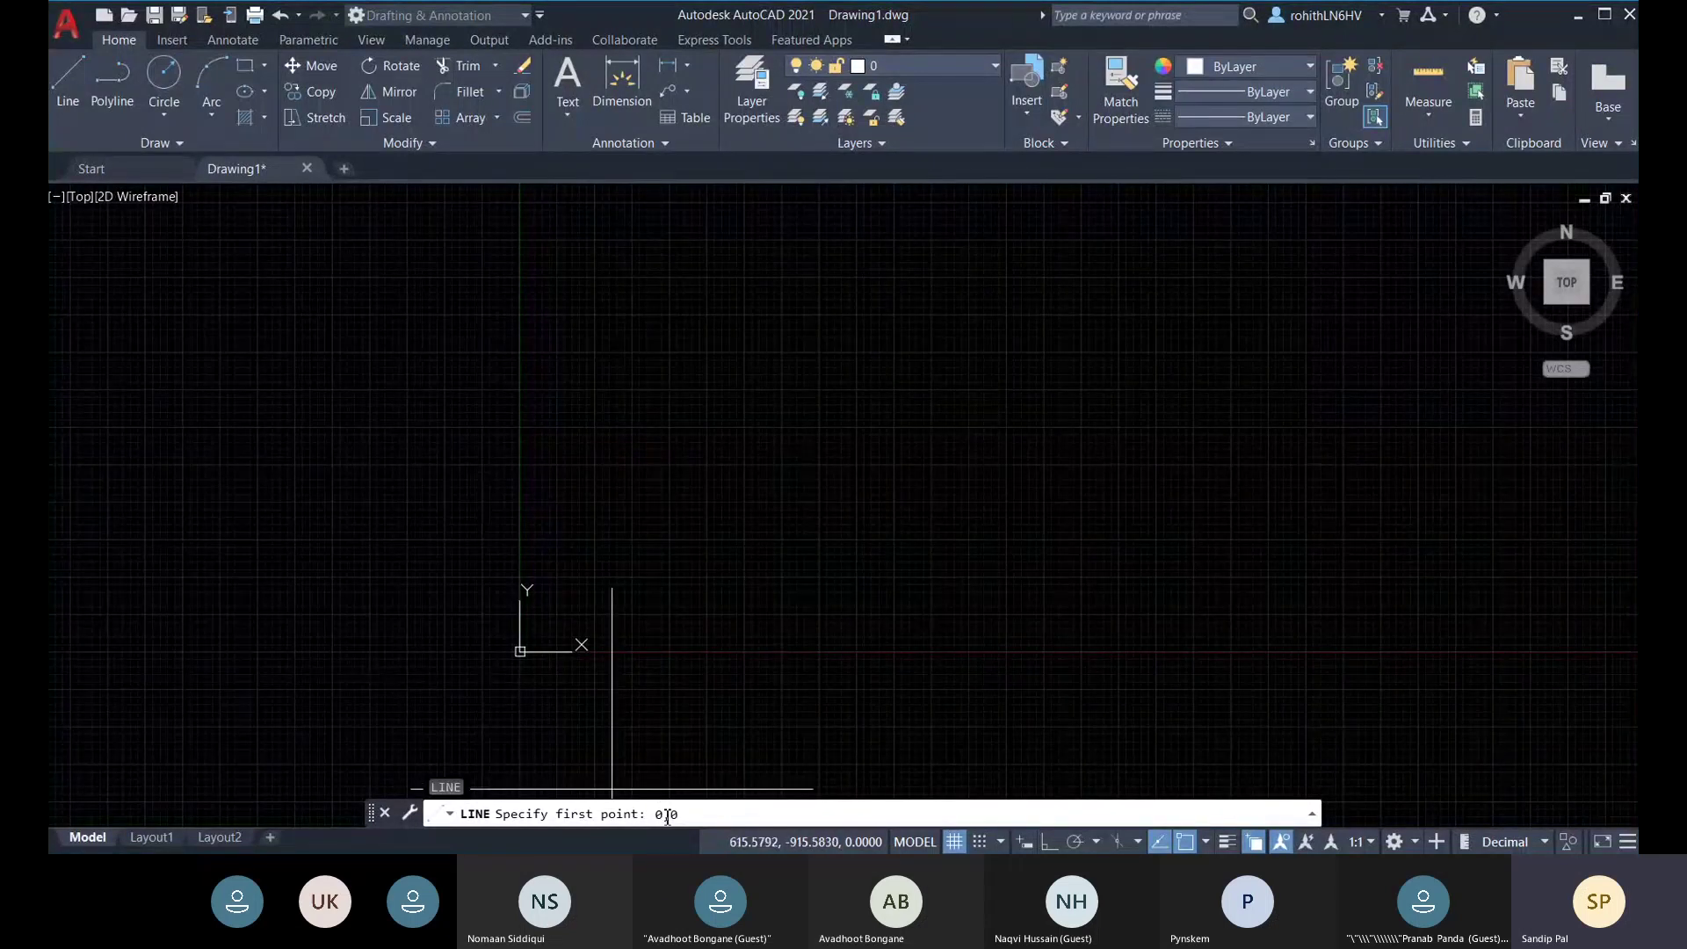
key(Return)
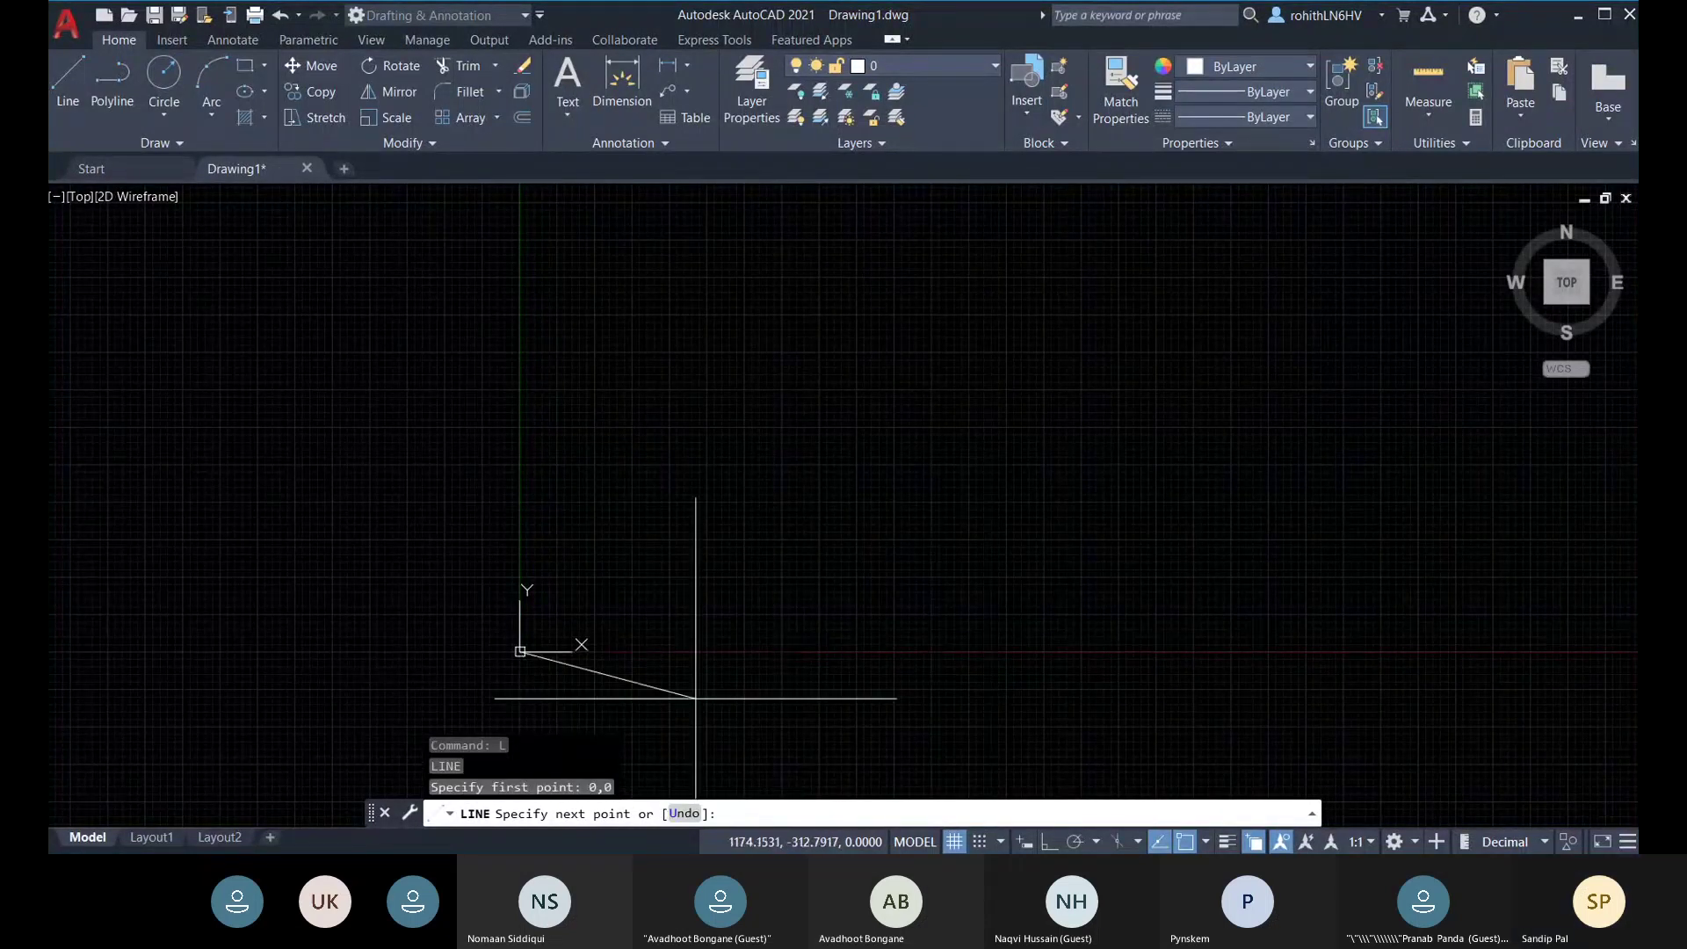
middle_drag(695, 701, 736, 667)
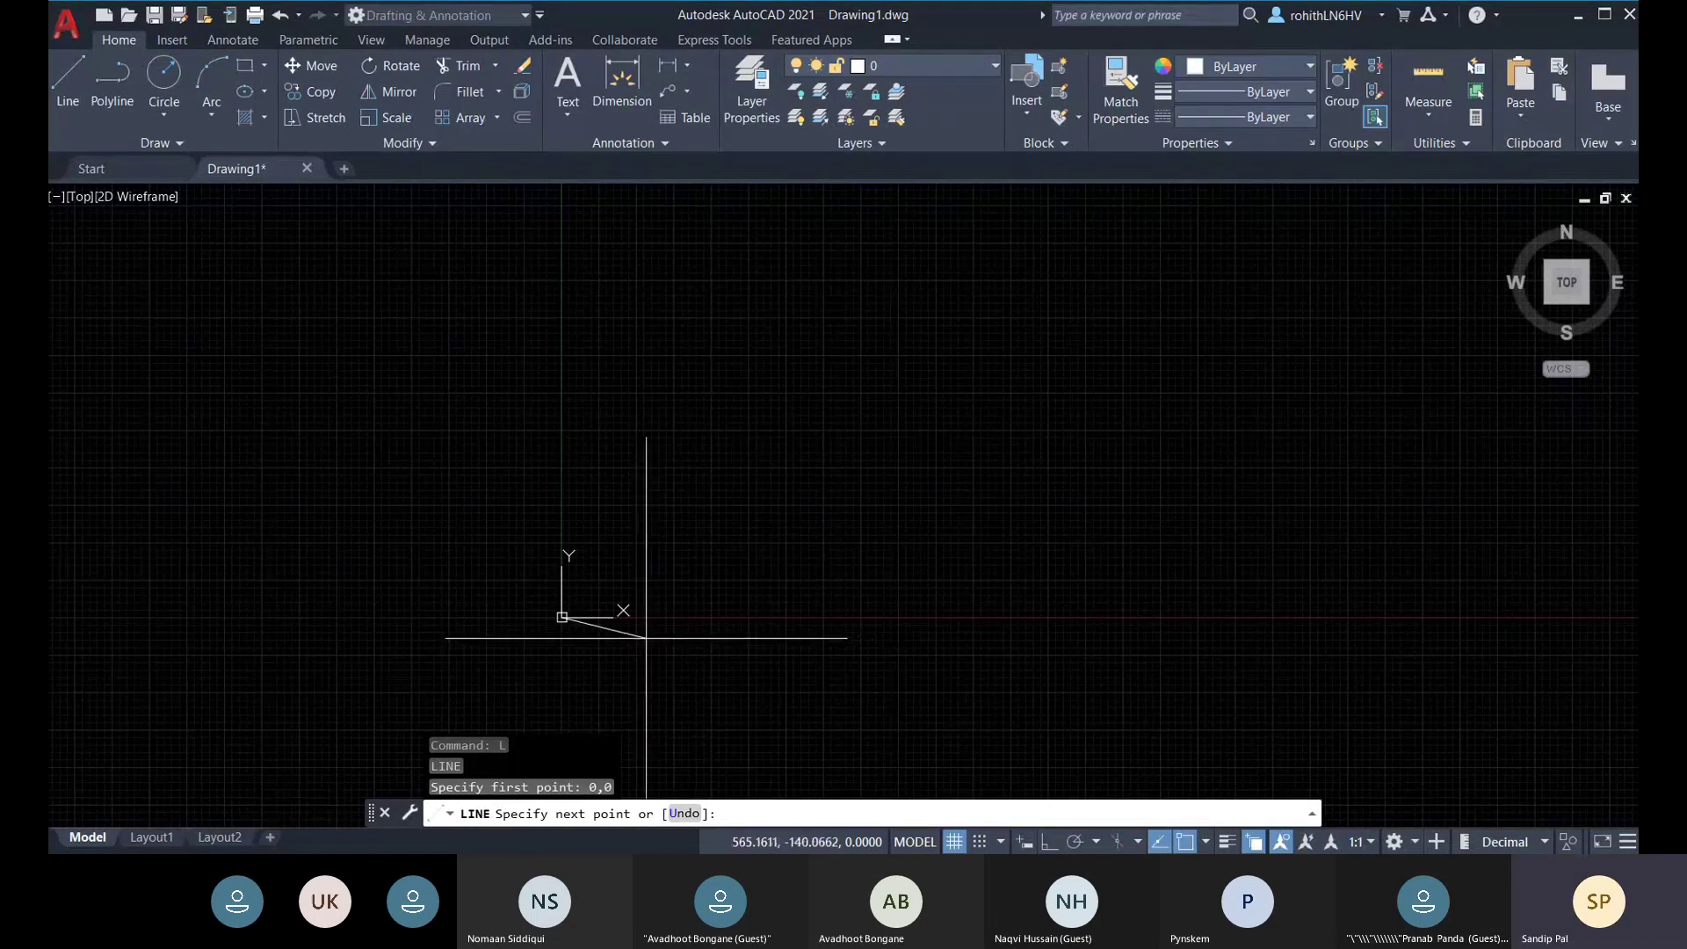
middle_drag(650, 634, 588, 659)
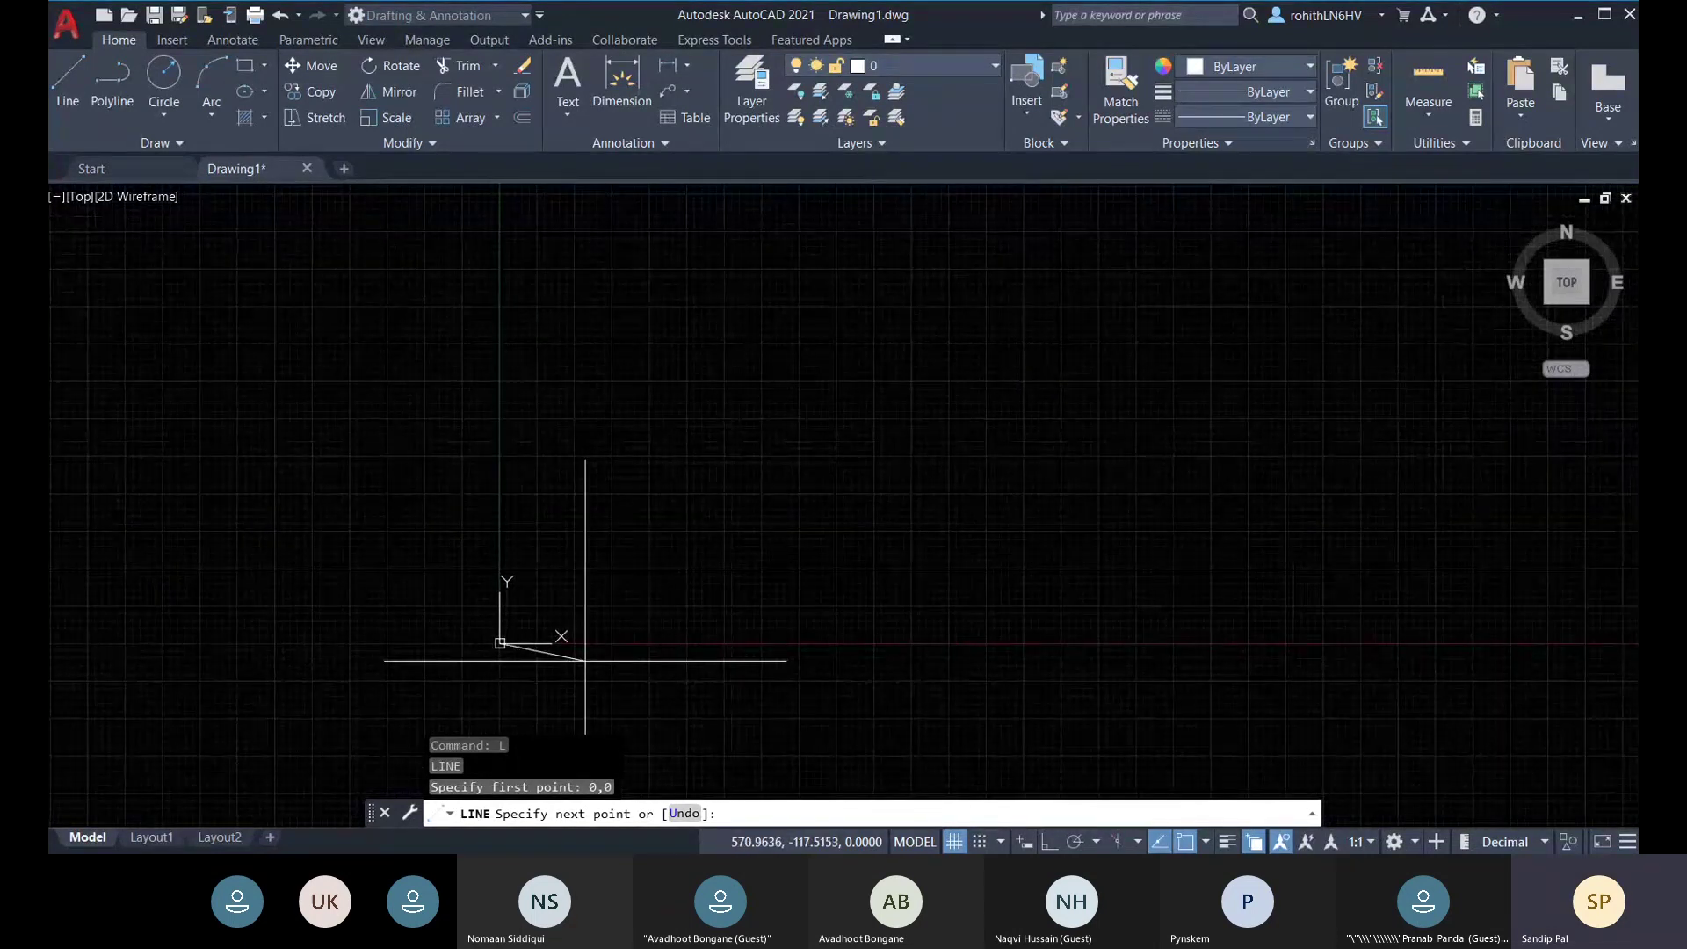
scroll(630, 689, up, 1)
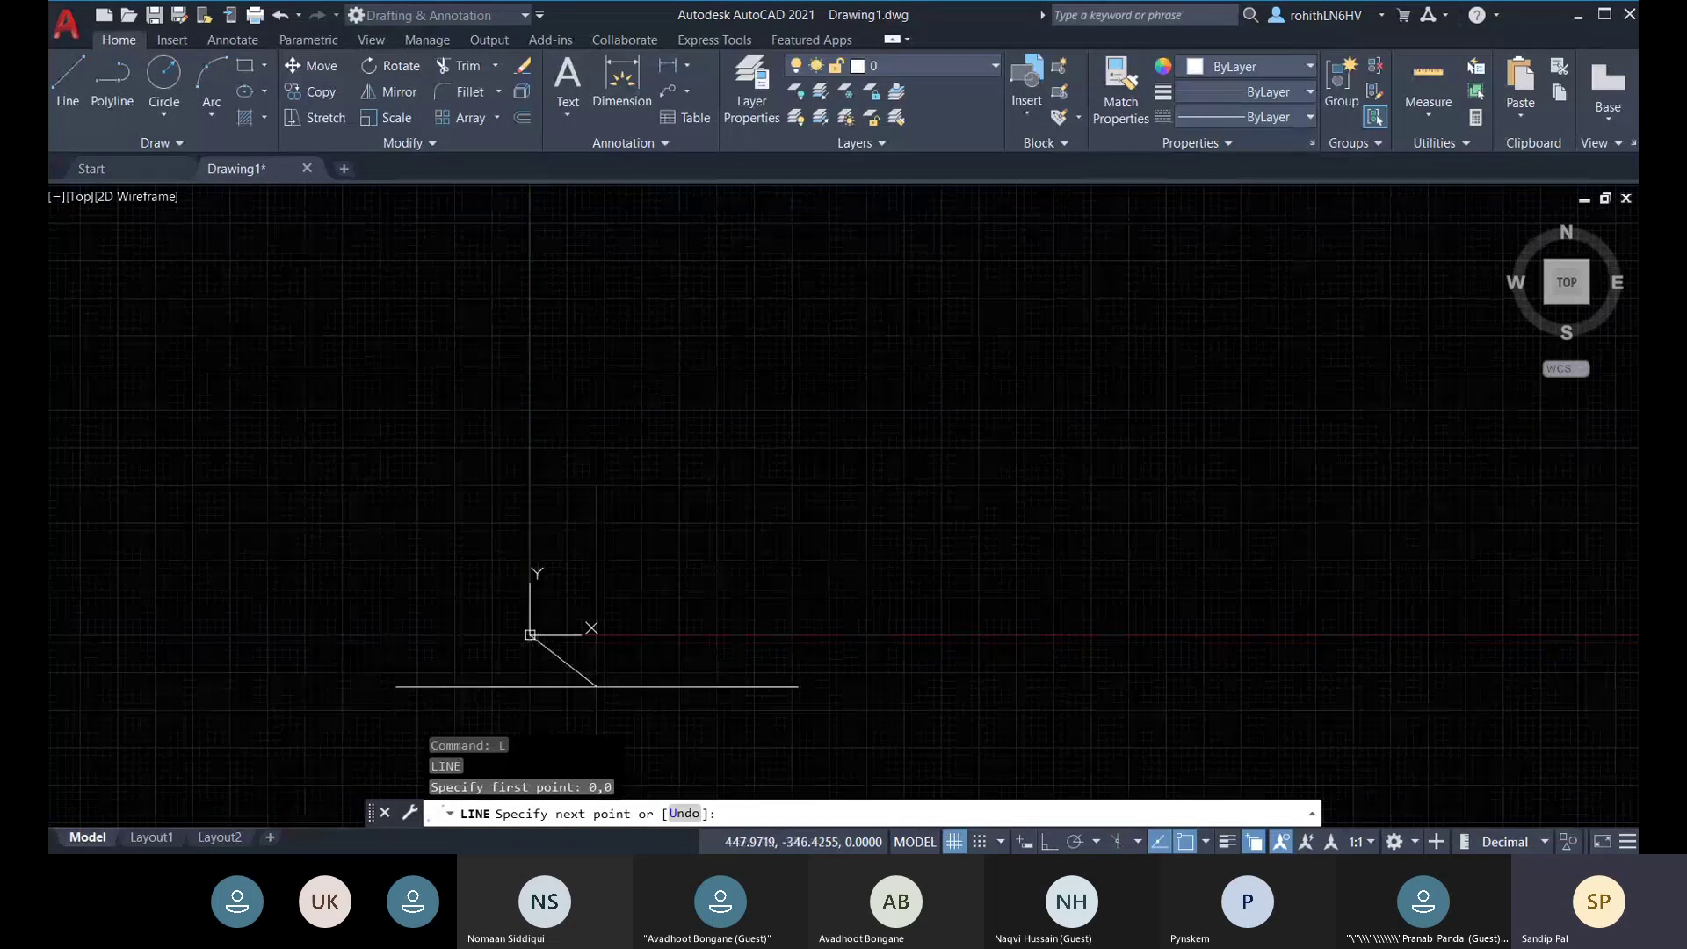
scroll(606, 676, up, 2)
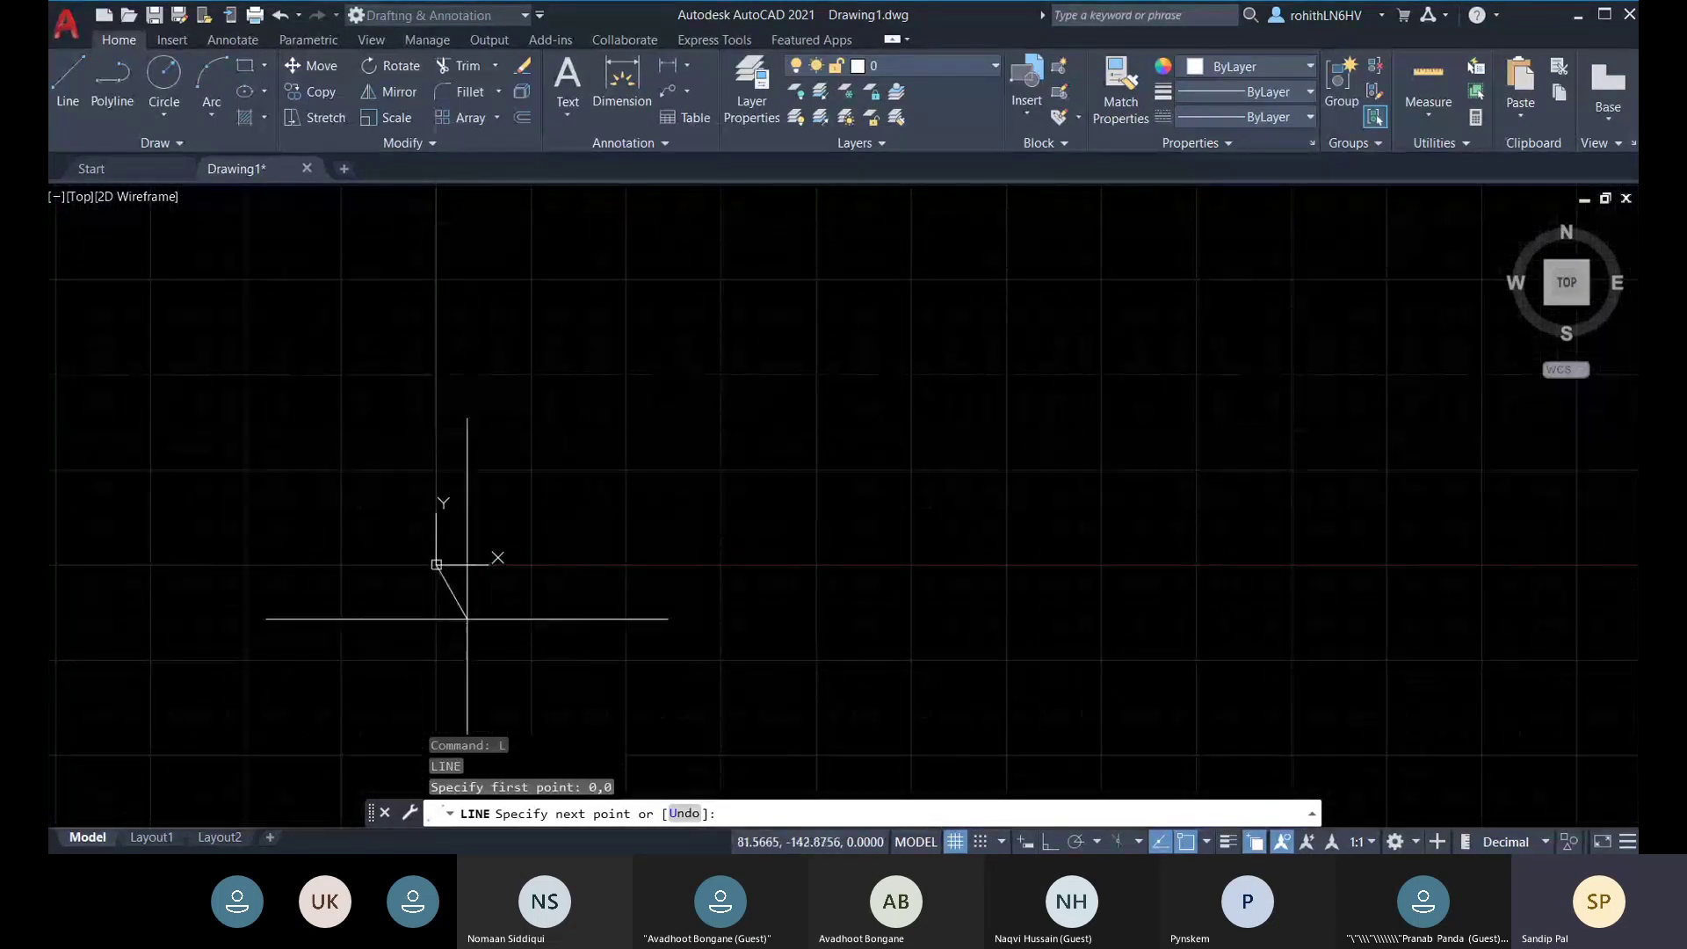
middle_drag(466, 621, 481, 622)
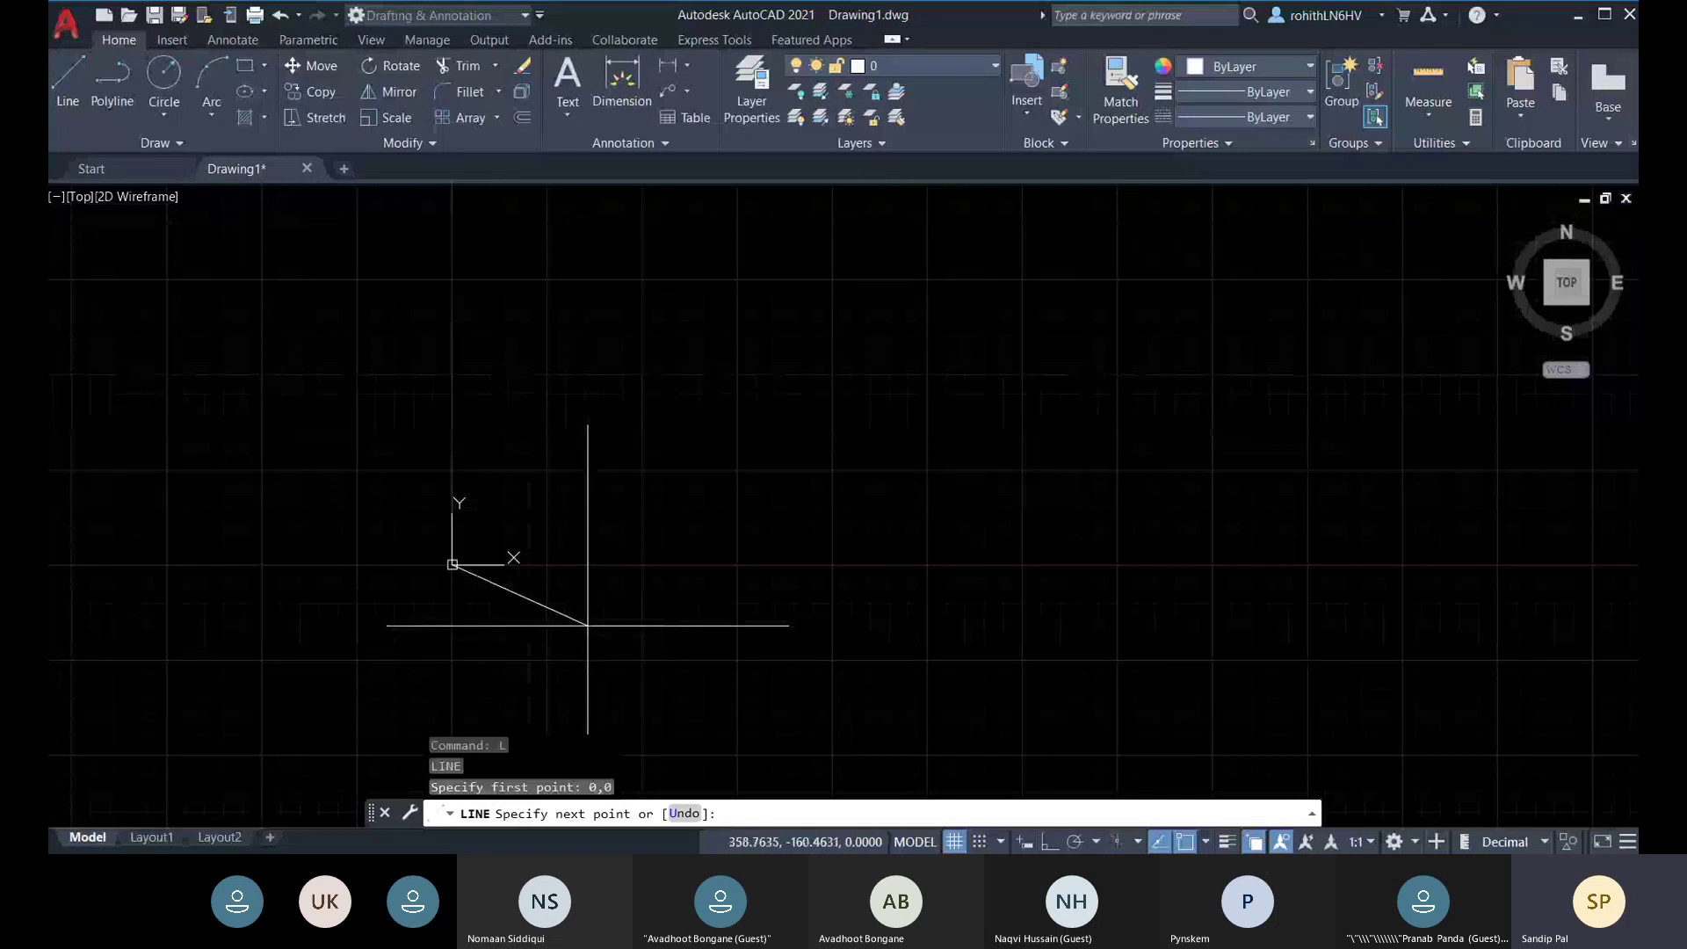
middle_drag(571, 622, 590, 628)
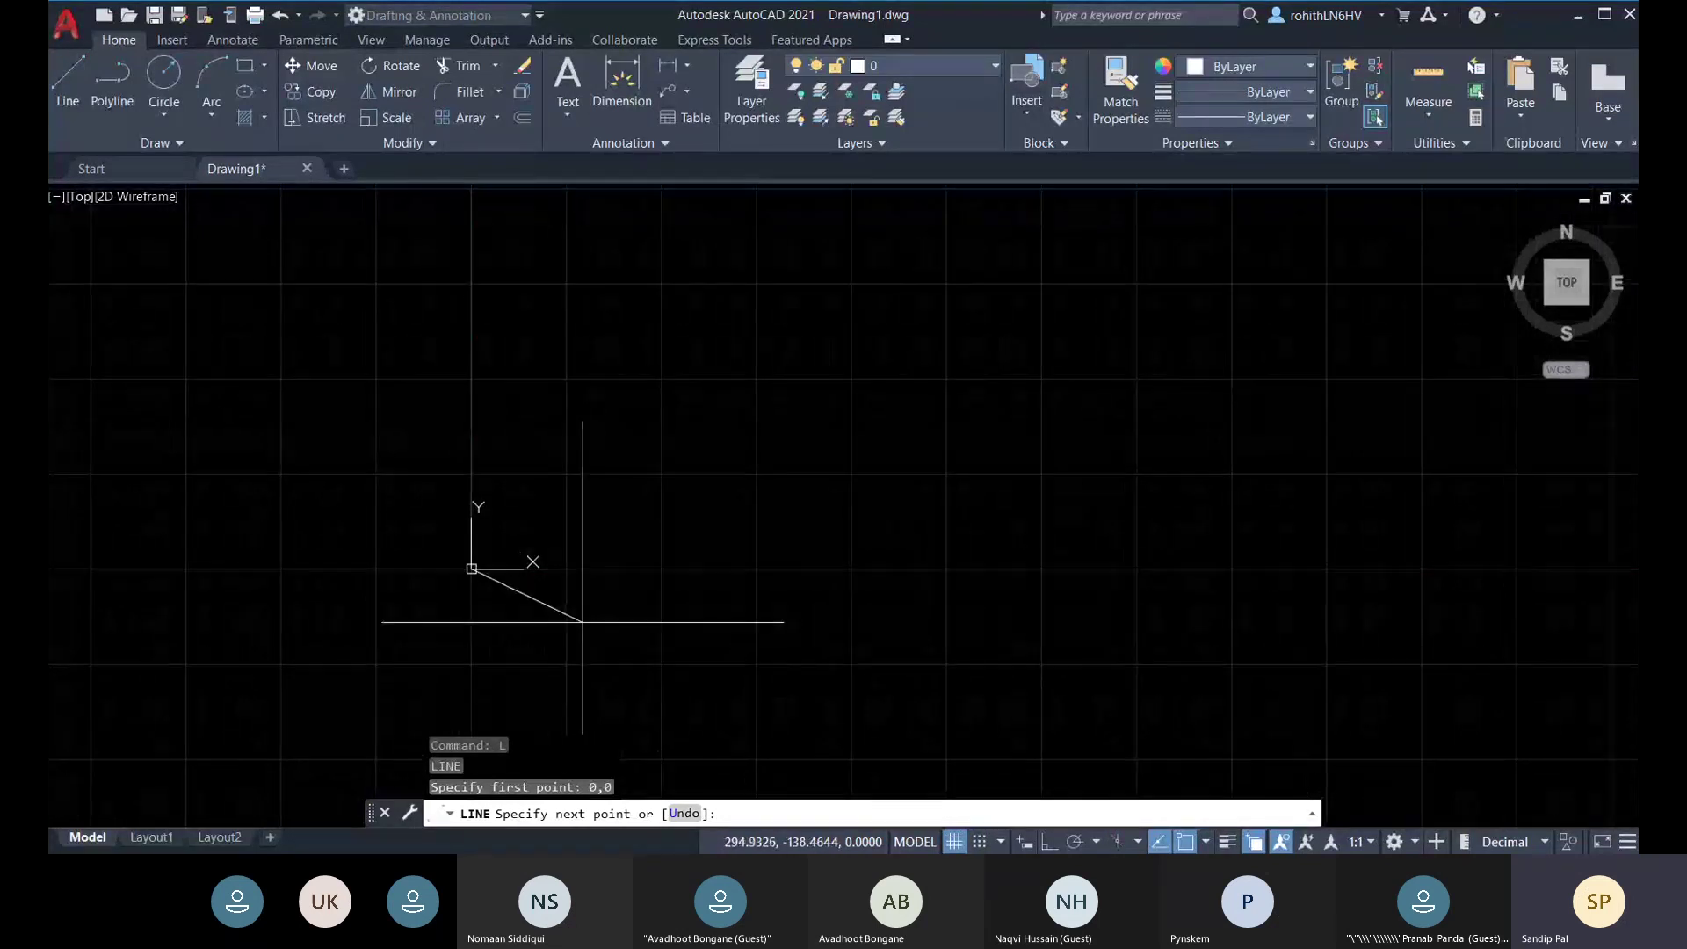
middle_drag(736, 627, 740, 664)
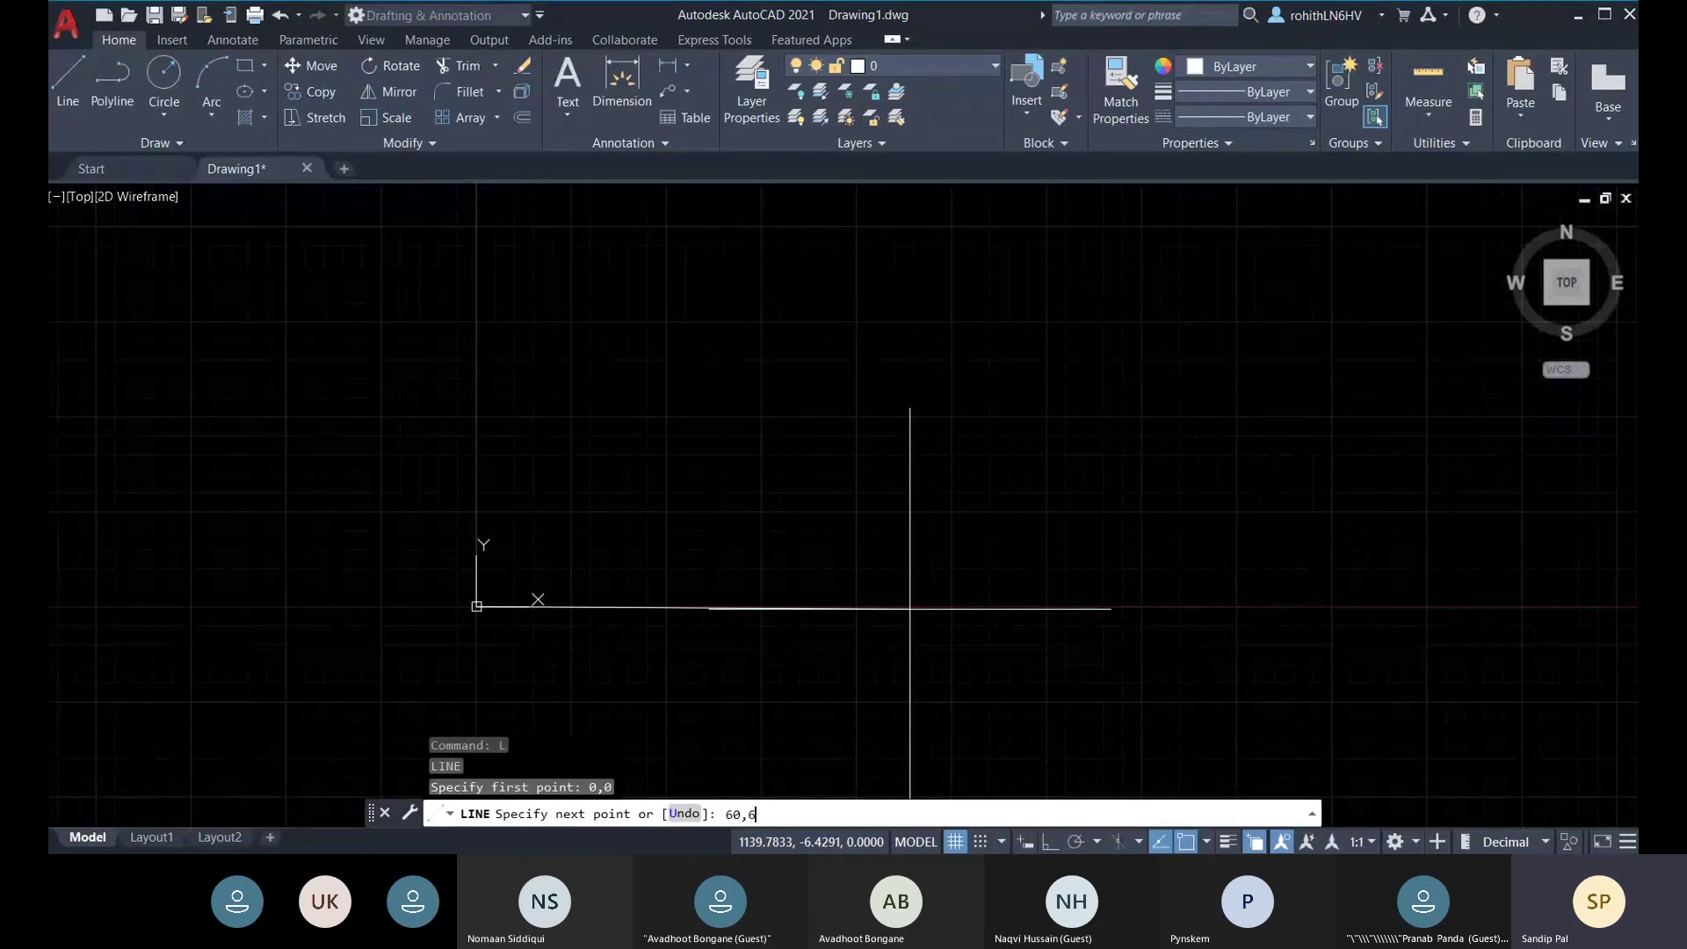
text(0)
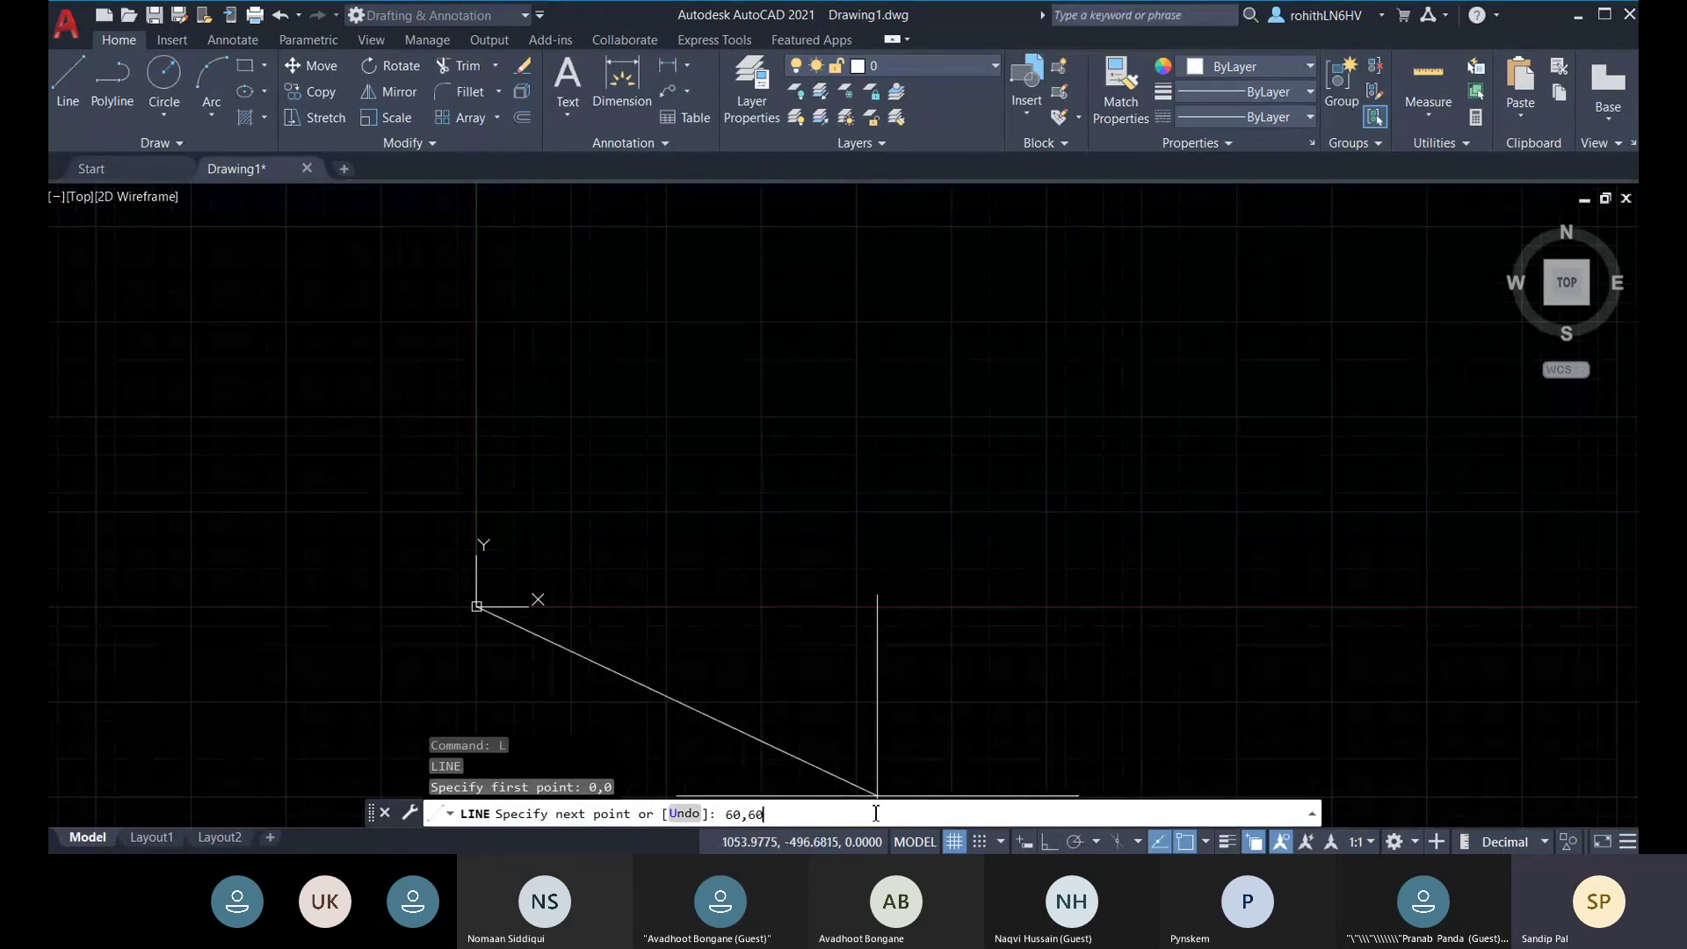
key(Return)
scroll(515, 583, up, 5)
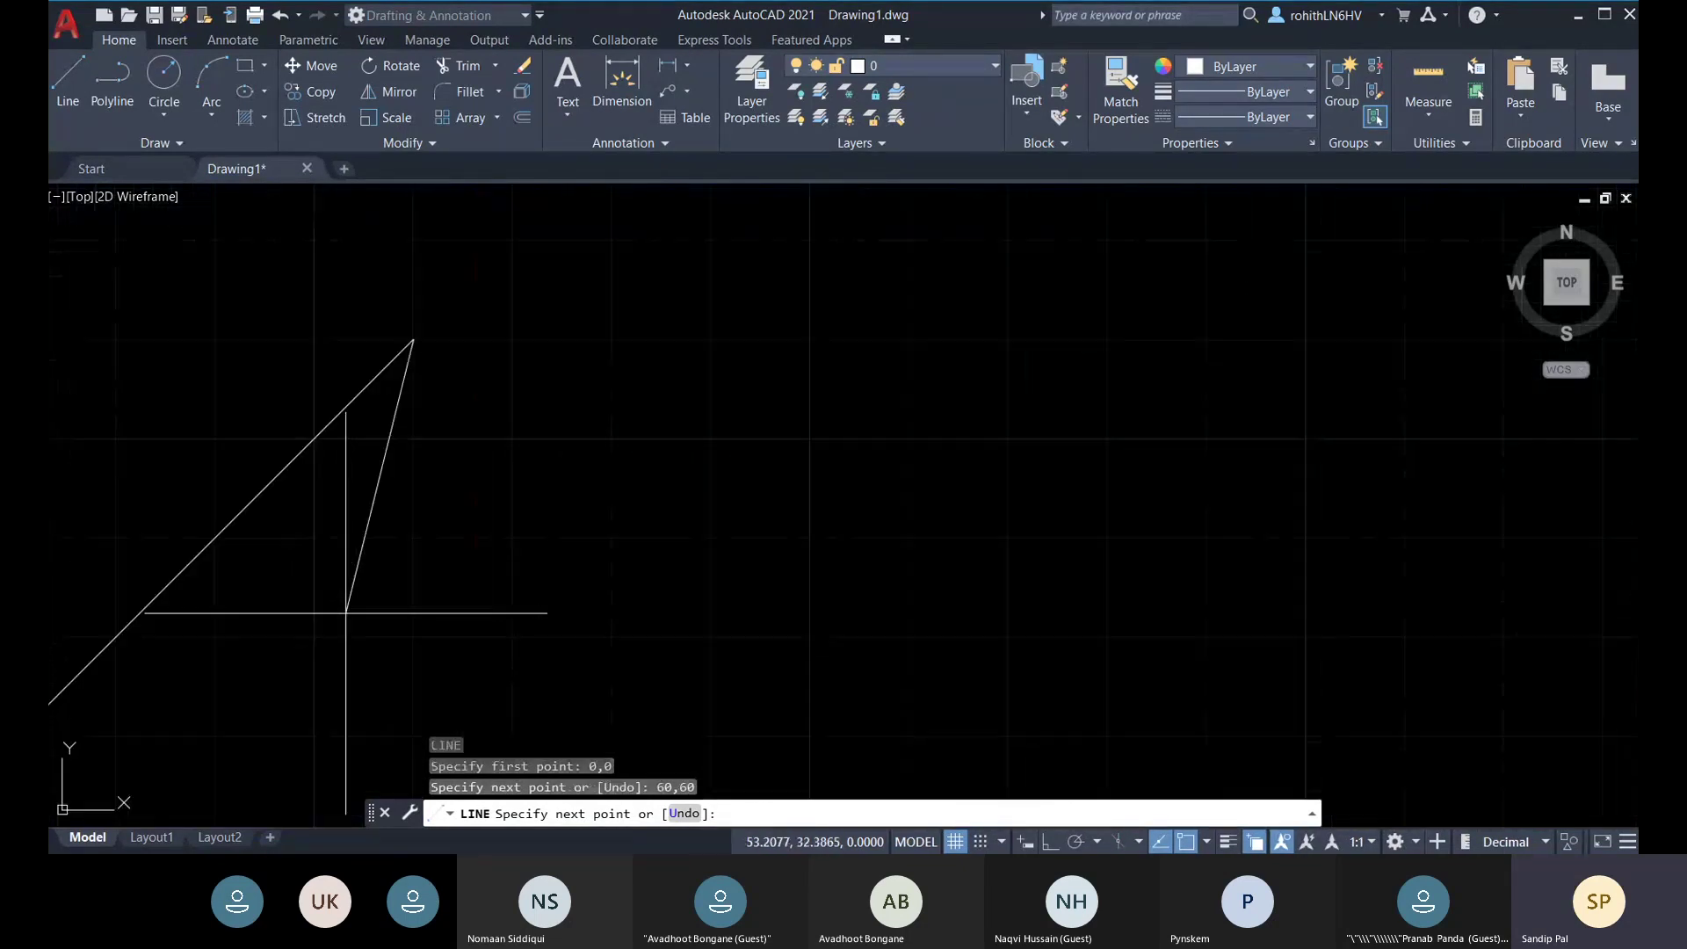
scroll(352, 614, up, 4)
scroll(565, 497, up, 4)
scroll(626, 248, down, 2)
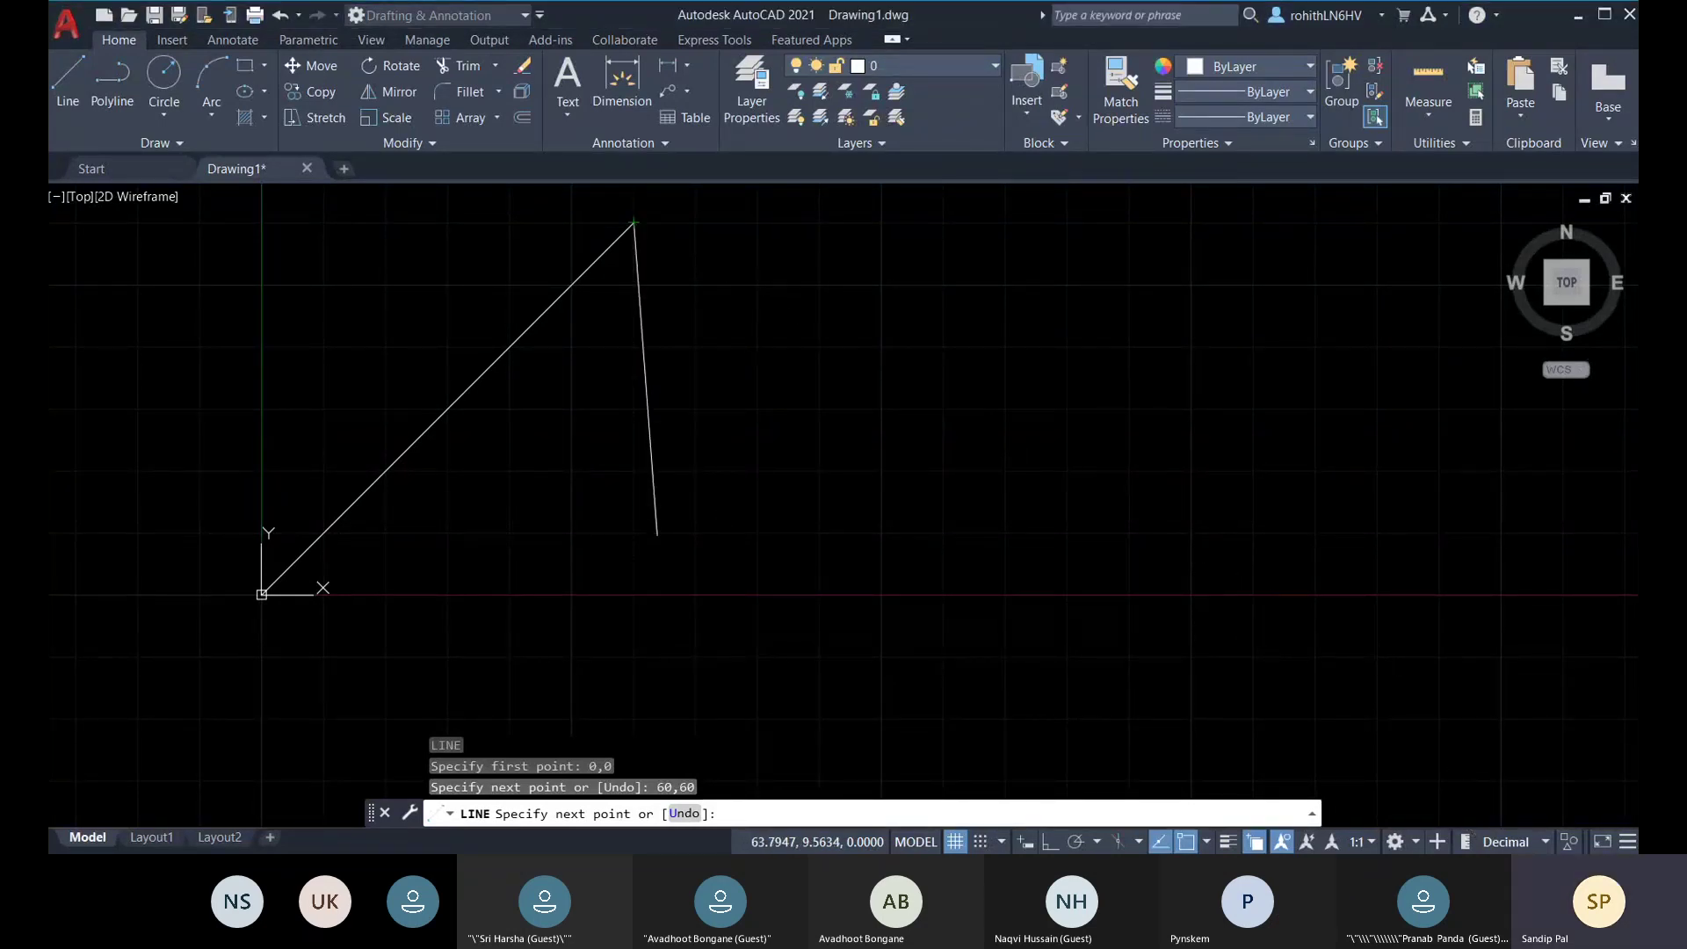
middle_drag(677, 444, 710, 563)
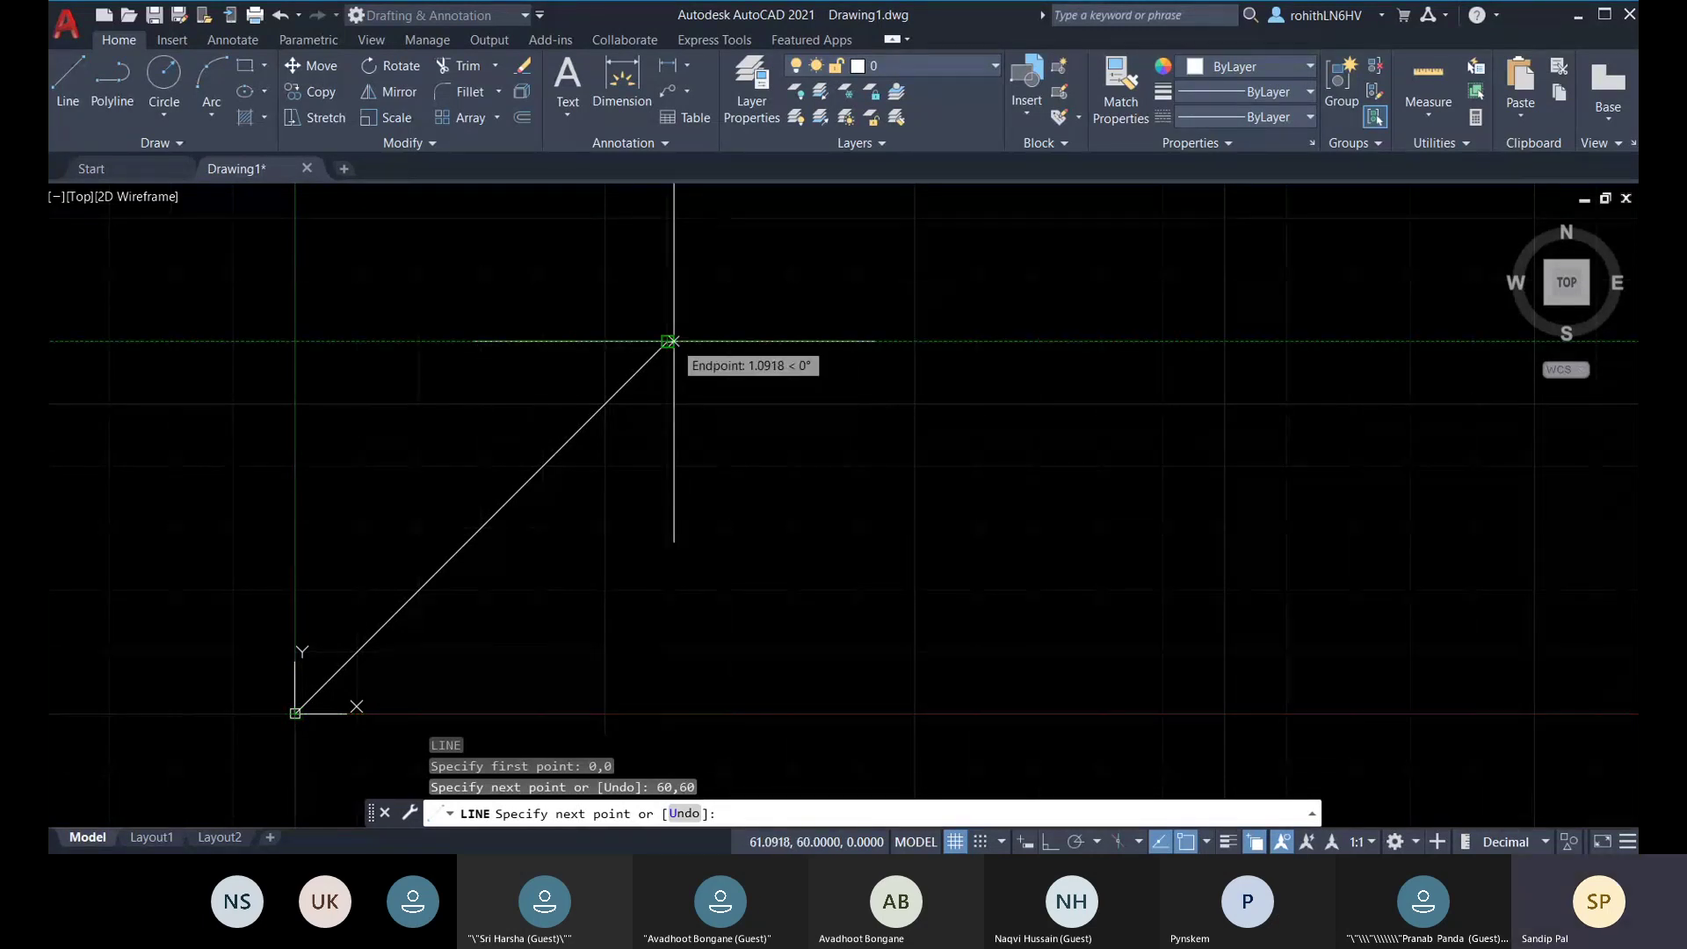
middle_drag(703, 708, 703, 668)
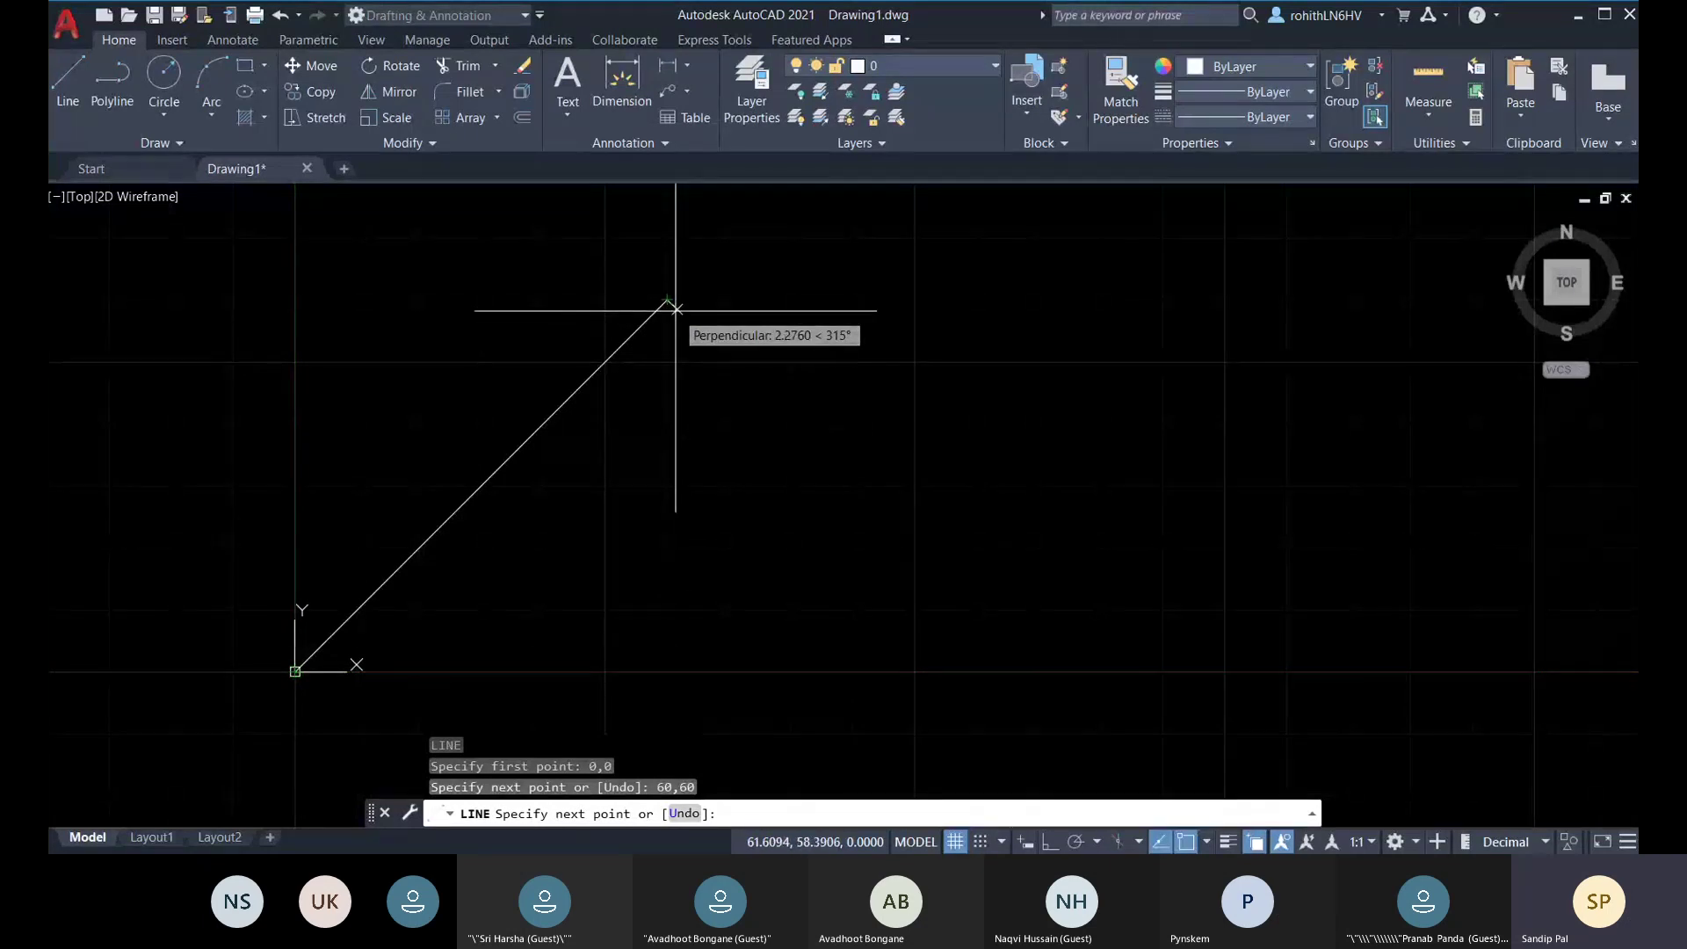
scroll(732, 386, down, 3)
middle_drag(732, 386, 631, 479)
text(6)
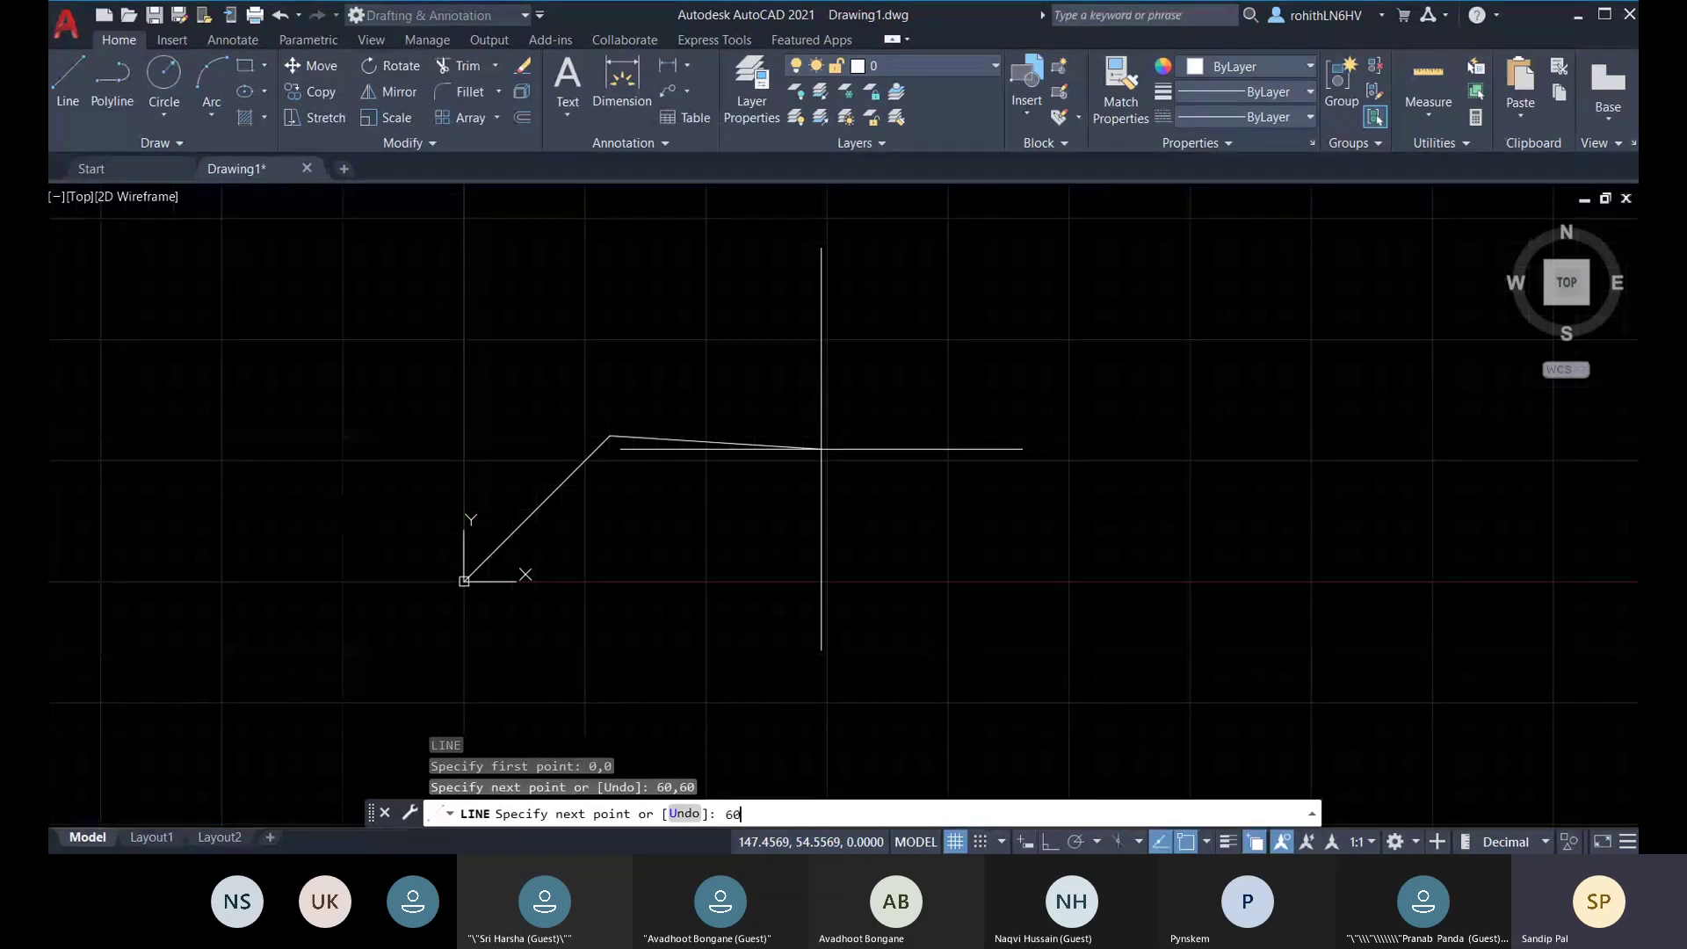
- Extend the line straight up to 60,120 and begin a relative point with @
text(0,)
text(12)
text(0)
key(Return)
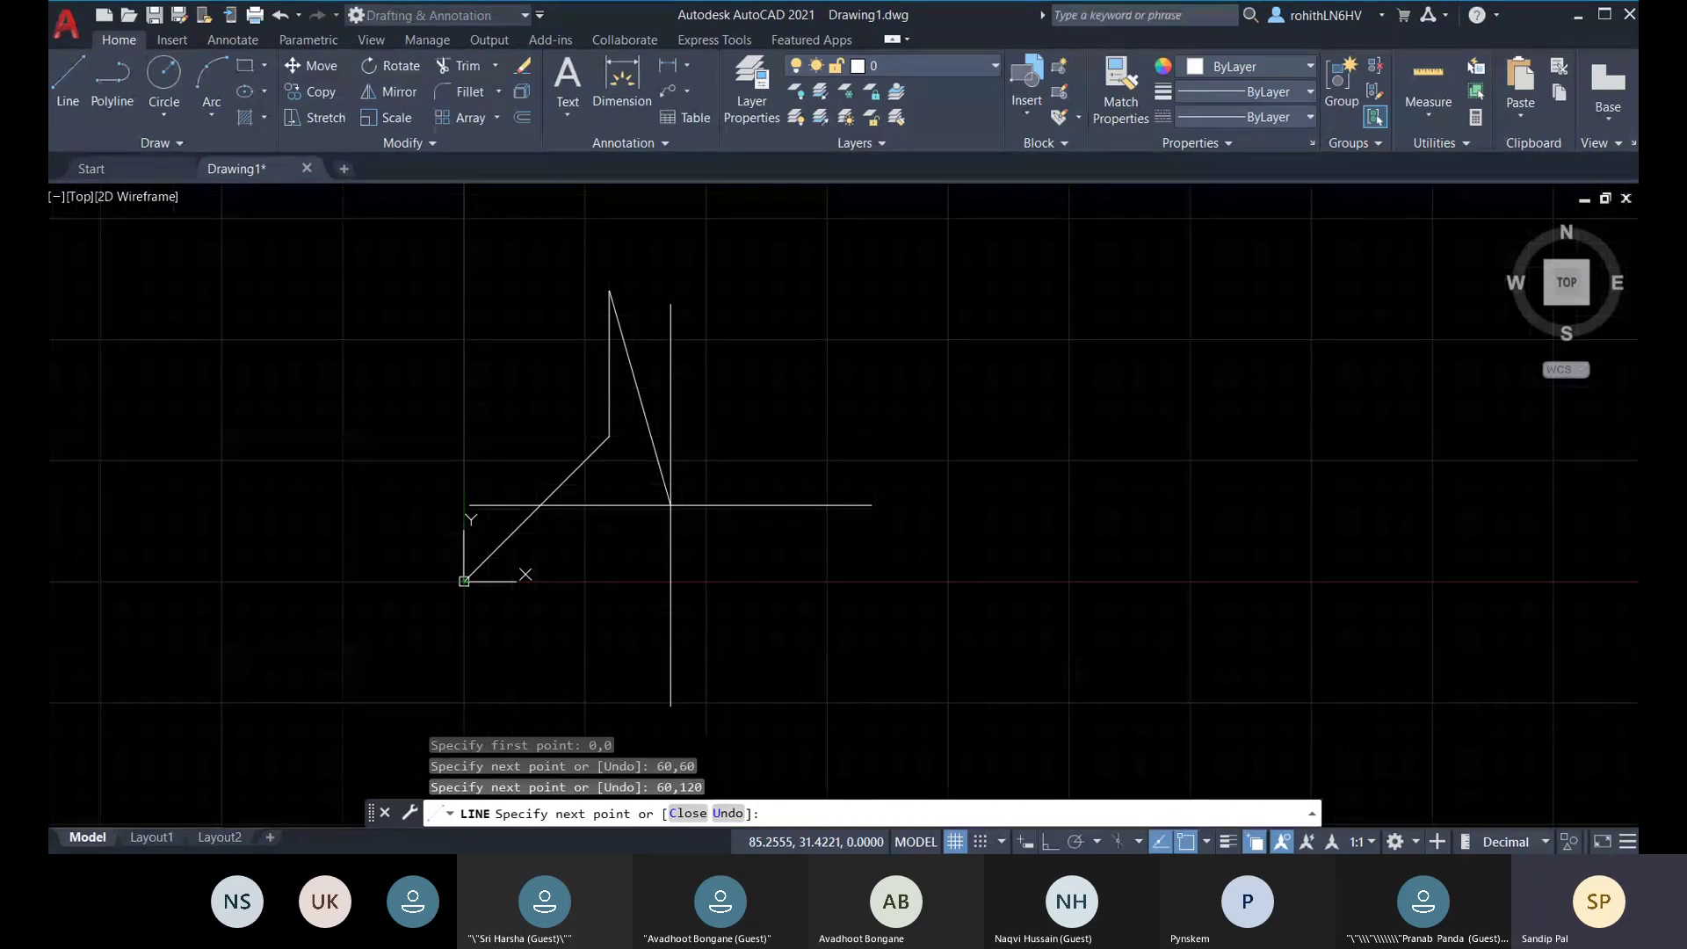
text(@)
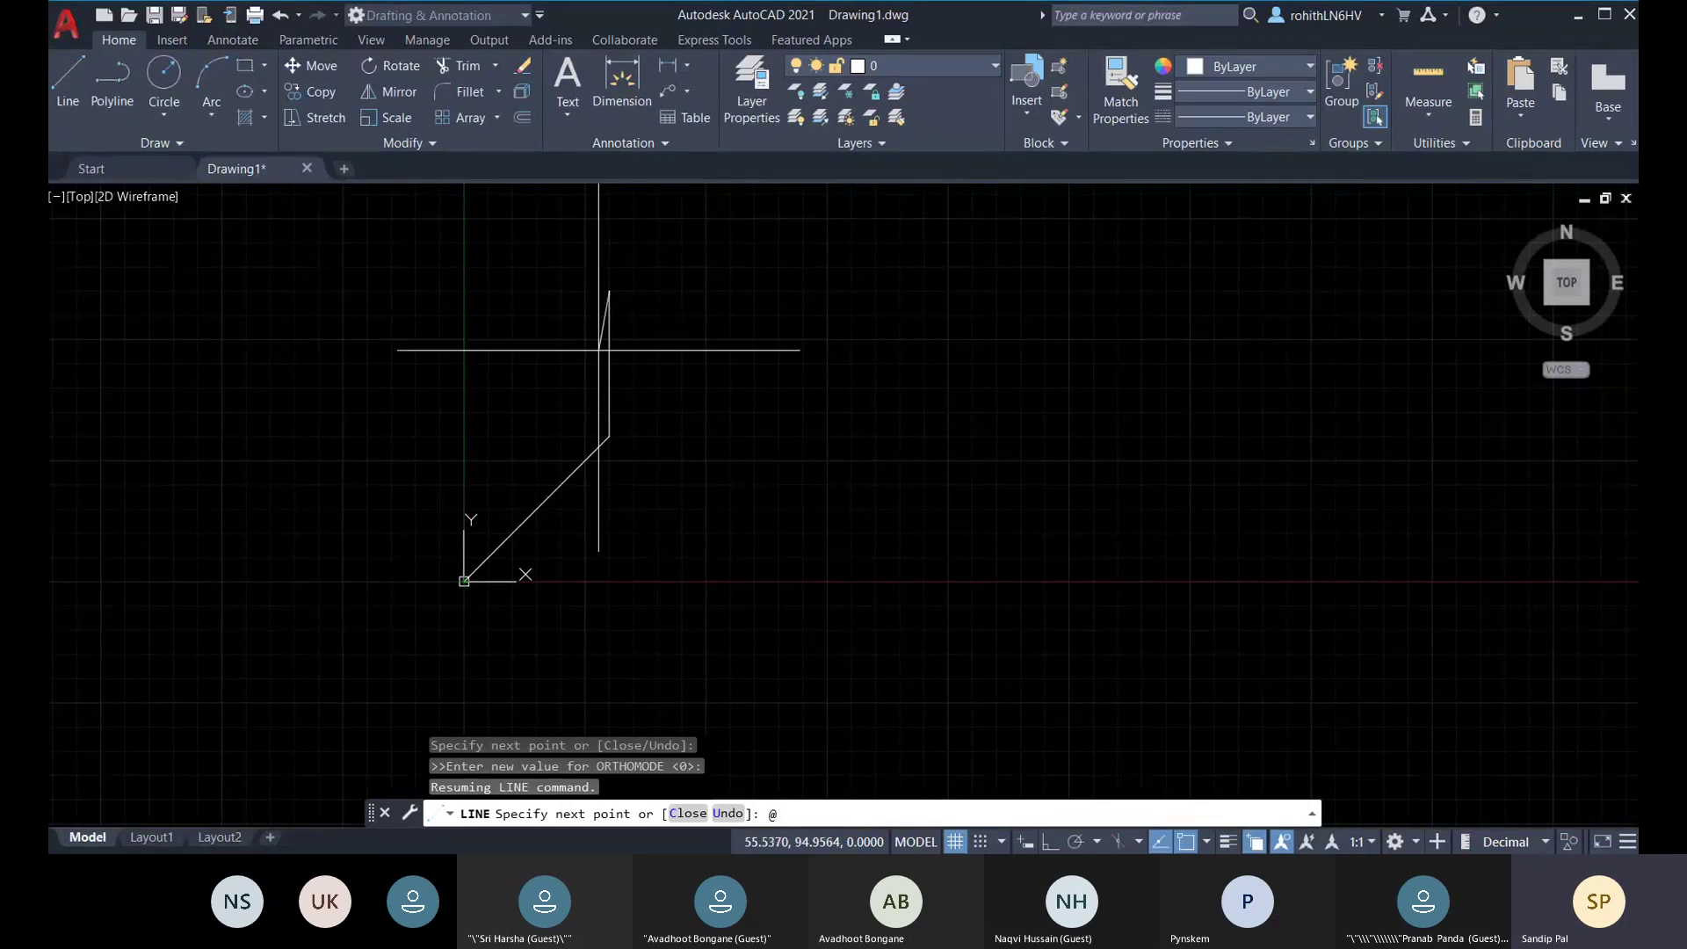
middle_drag(619, 306, 585, 360)
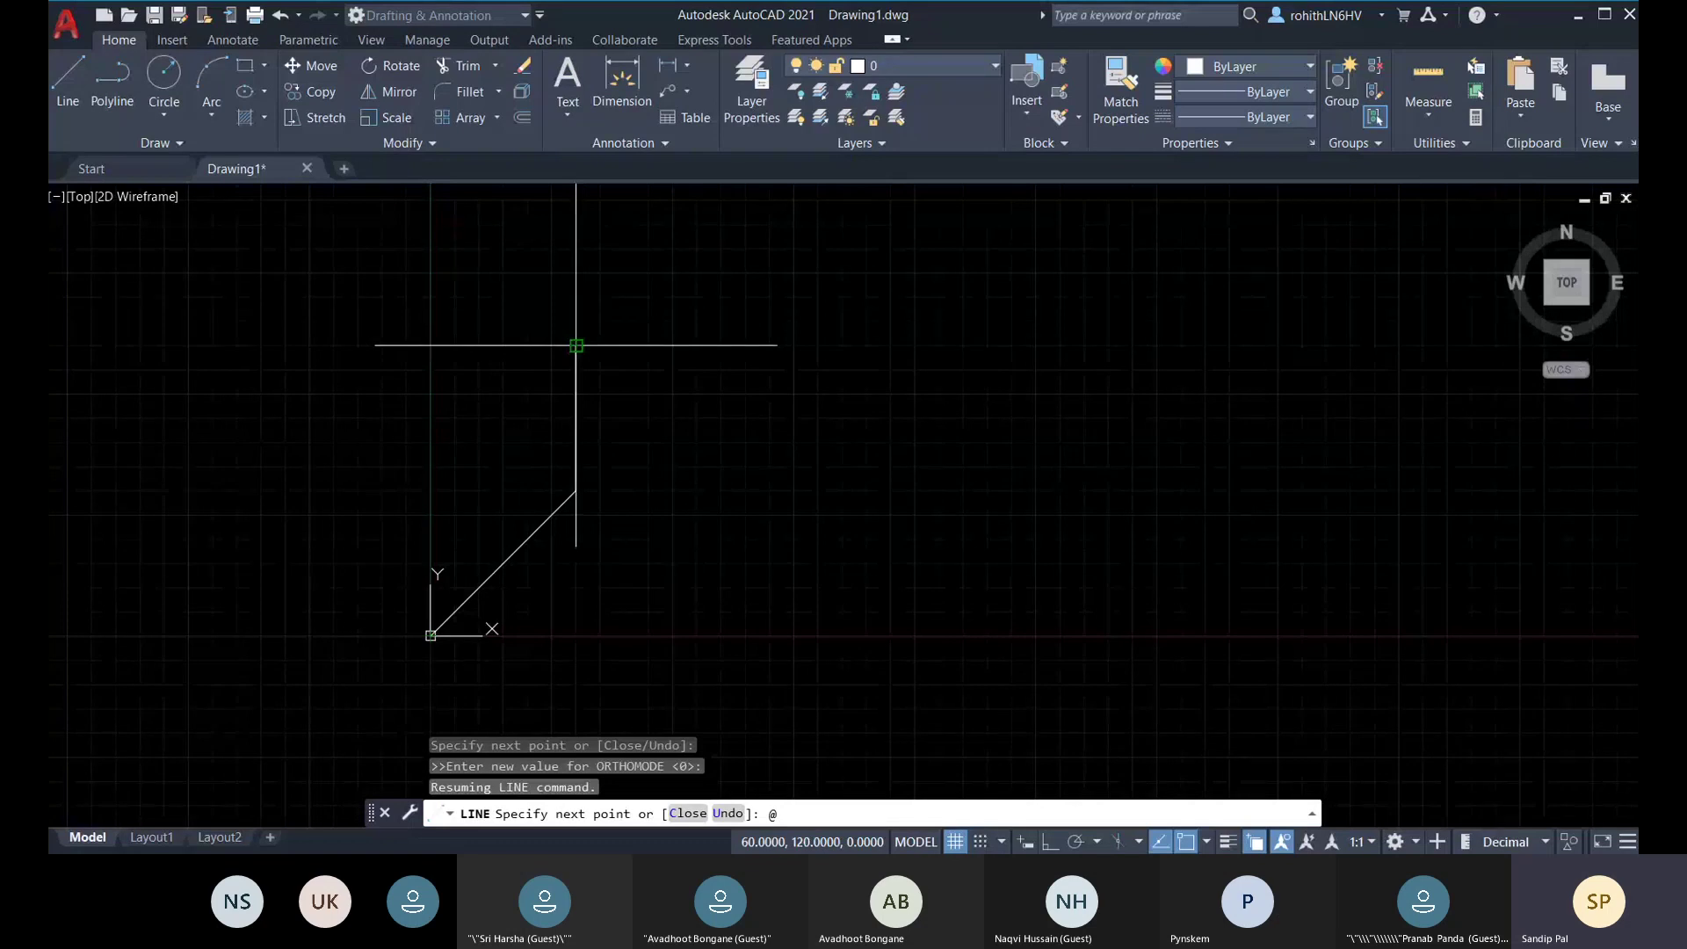
click(576, 345)
text(60,60)
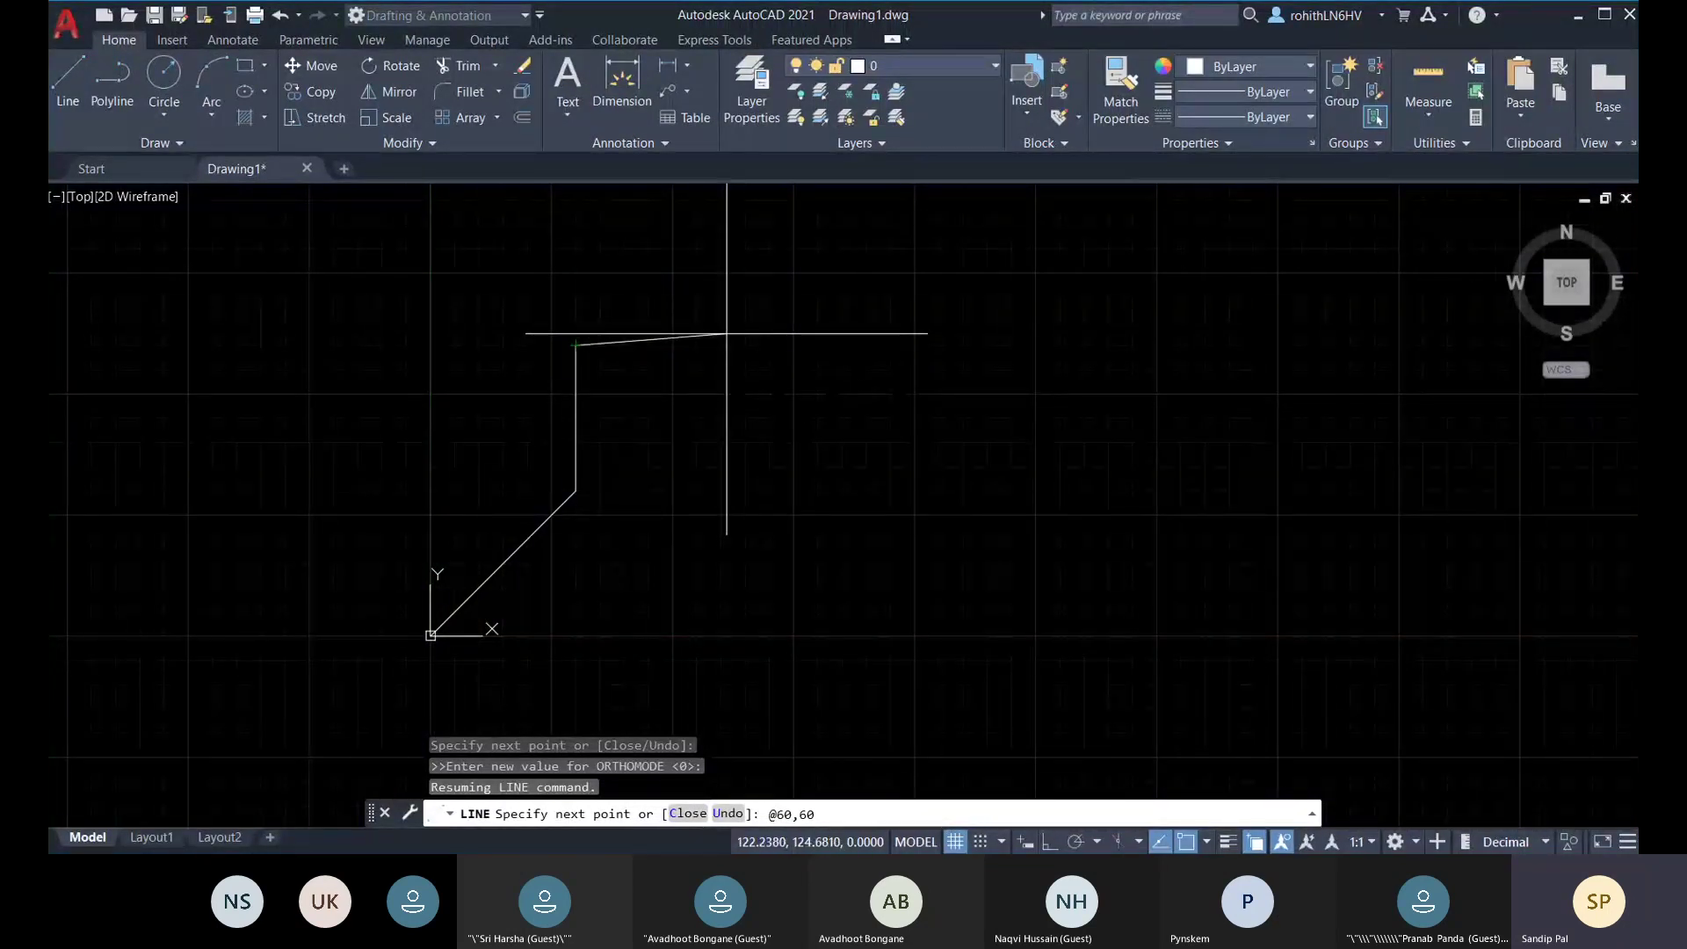
middle_drag(664, 319, 647, 373)
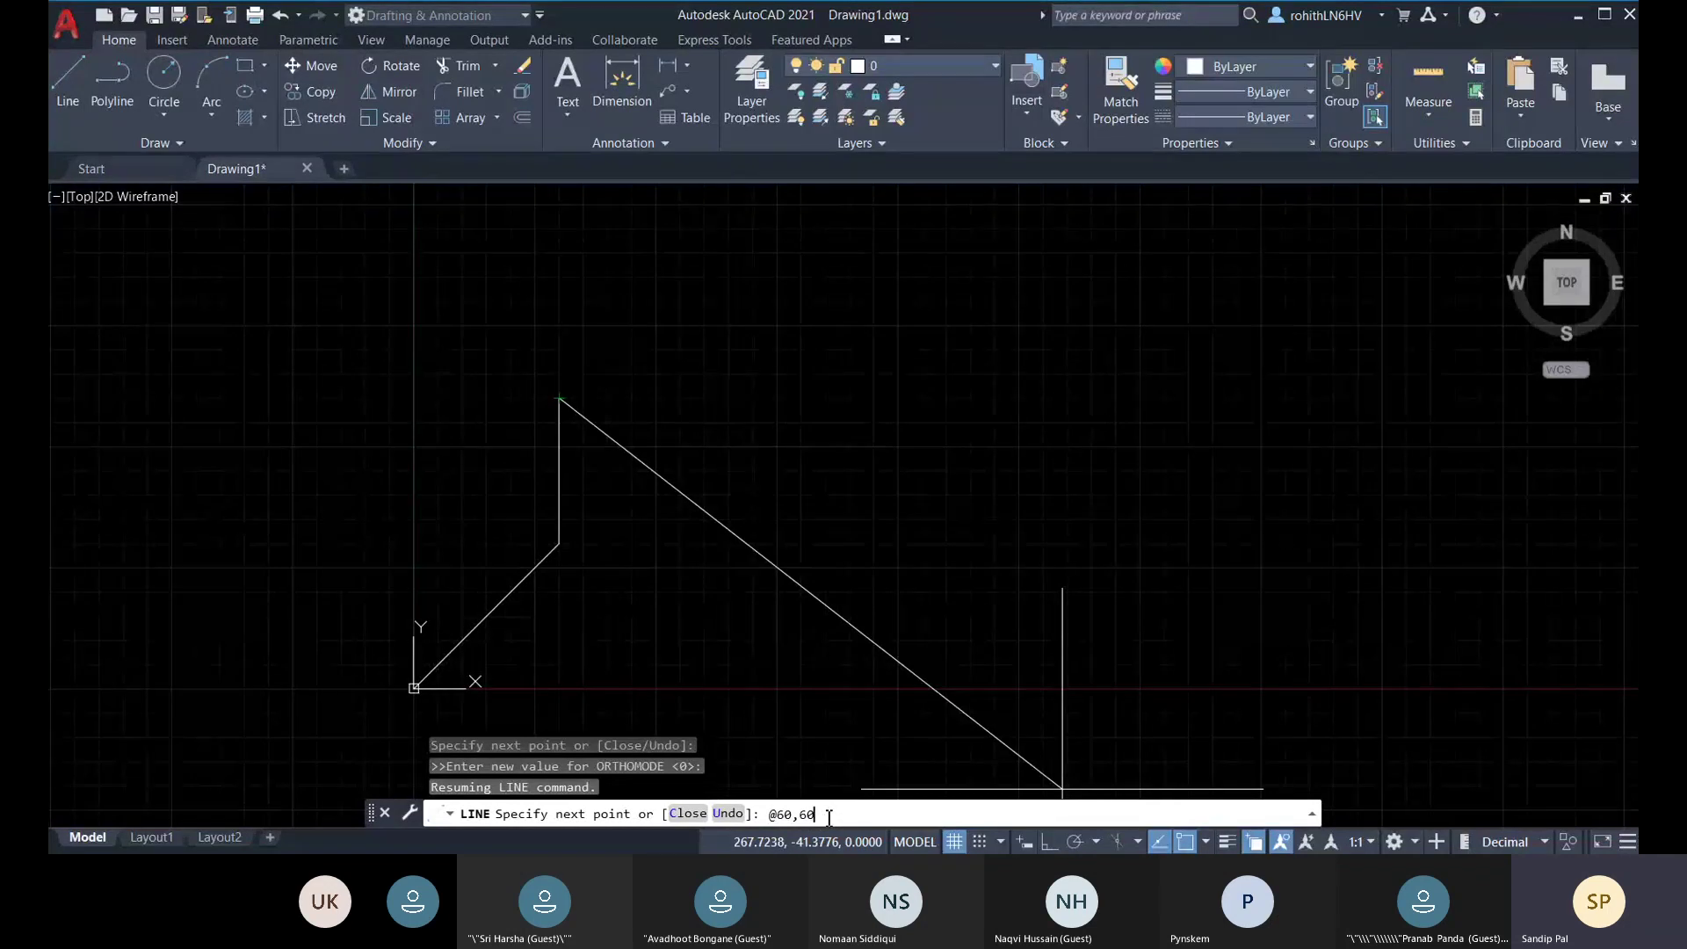
key(Return)
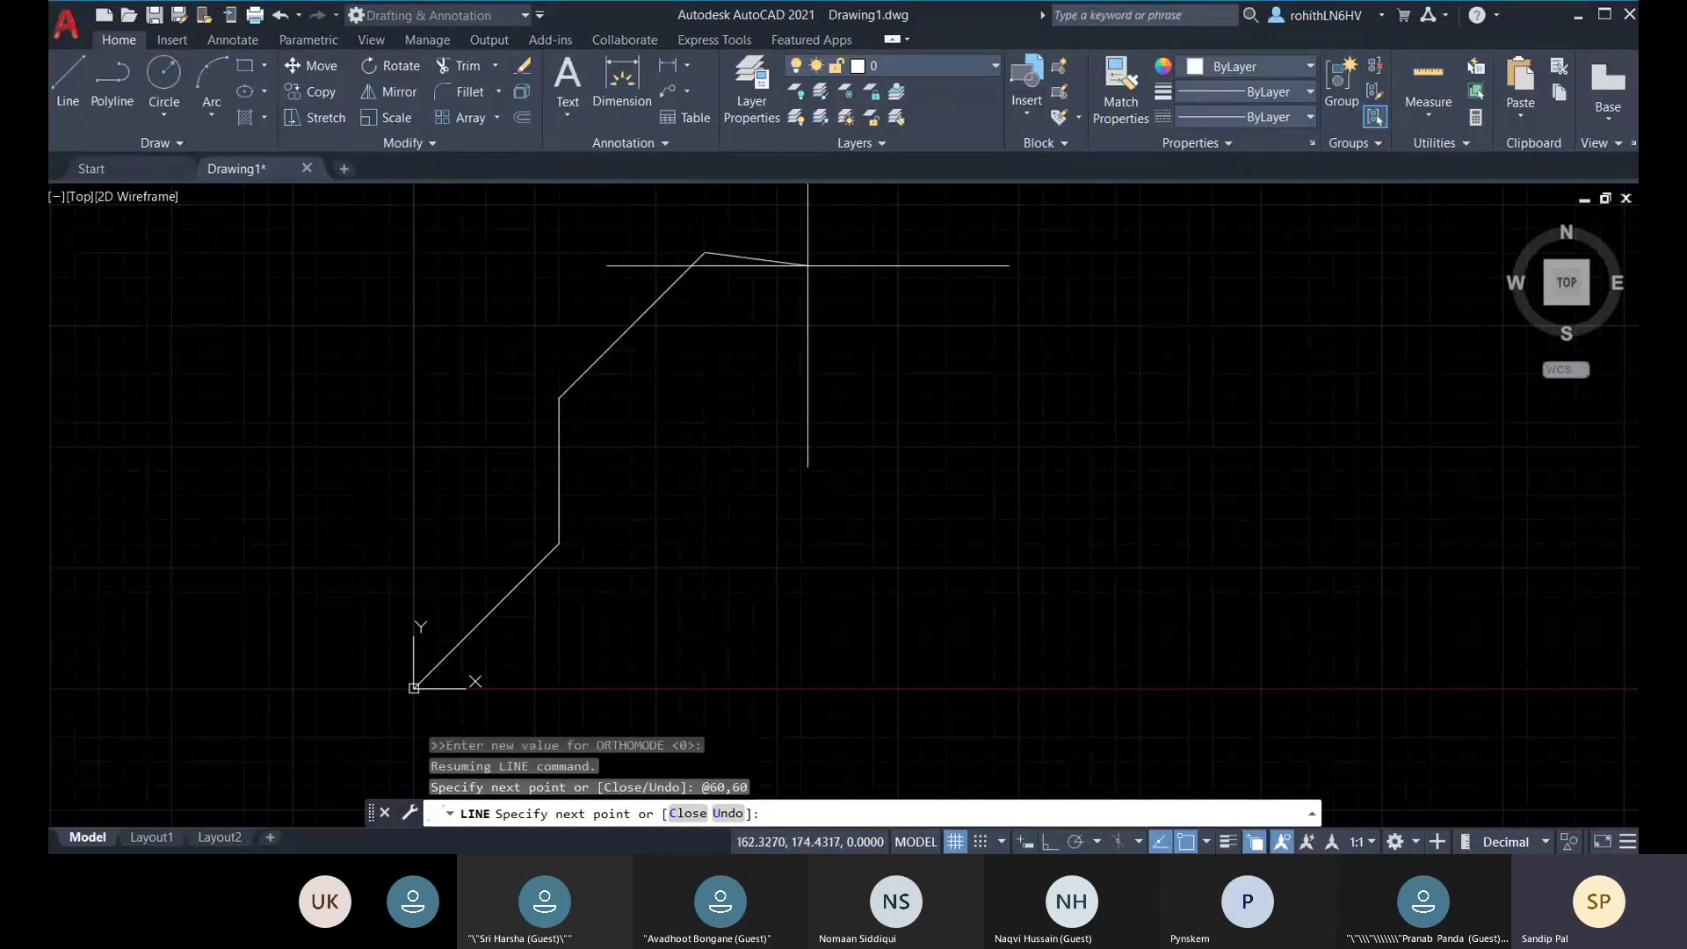
- Turn Ortho on with F8 while the line is still being drawn
middle_drag(796, 345, 774, 437)
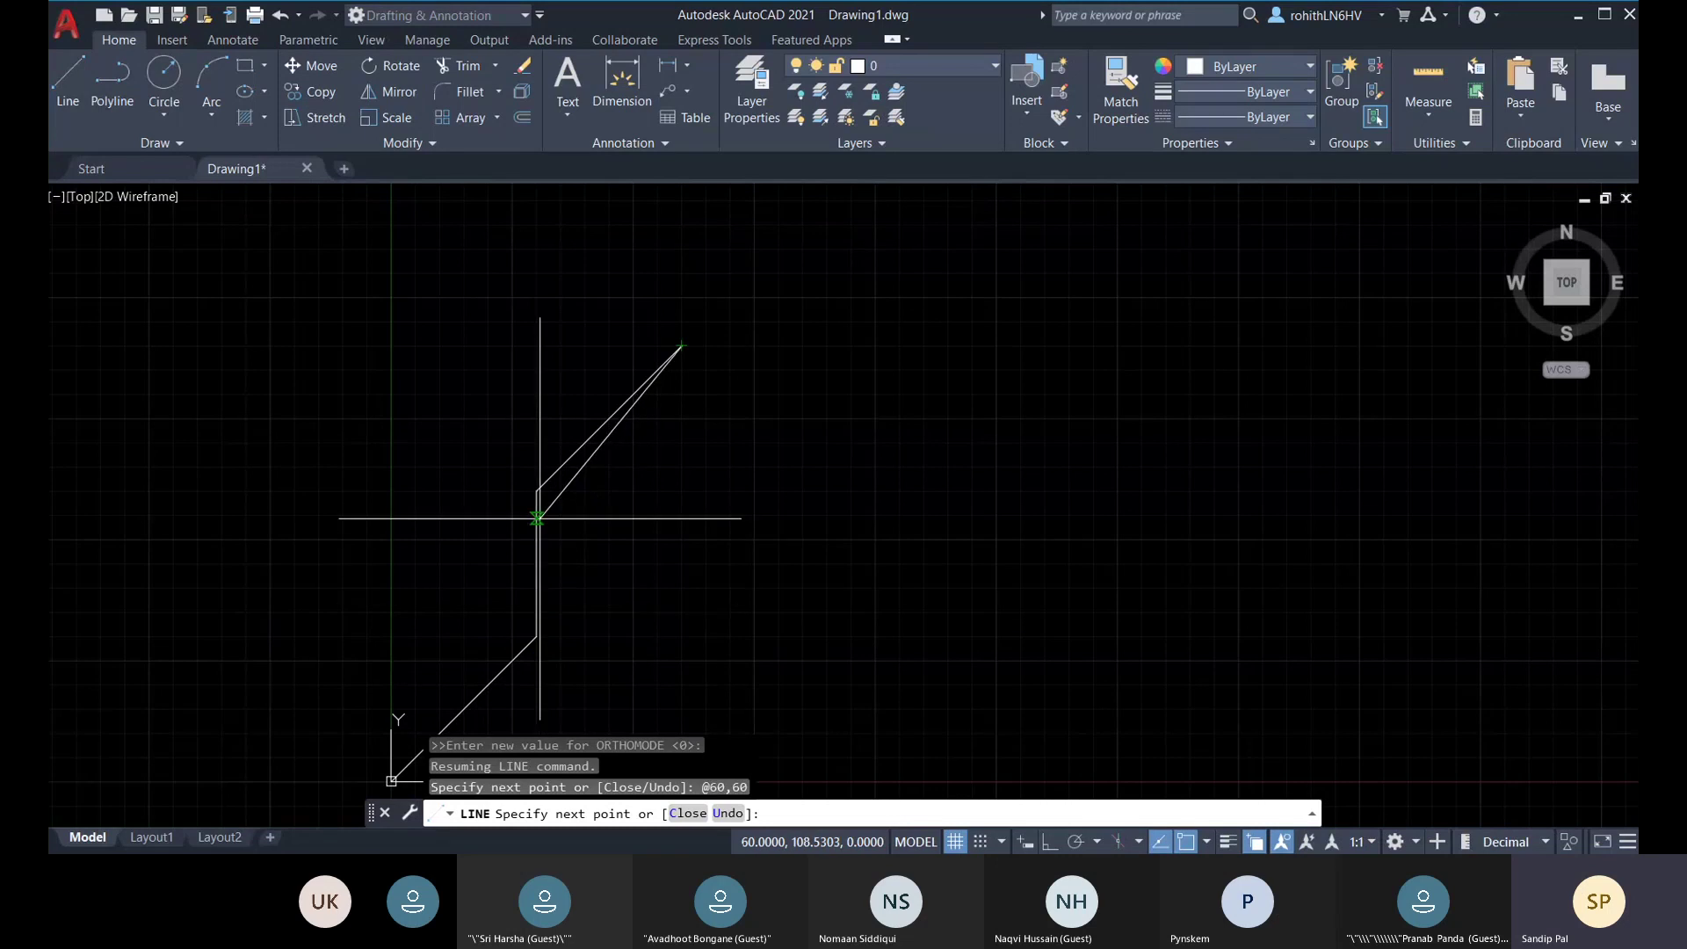
middle_drag(715, 439, 705, 527)
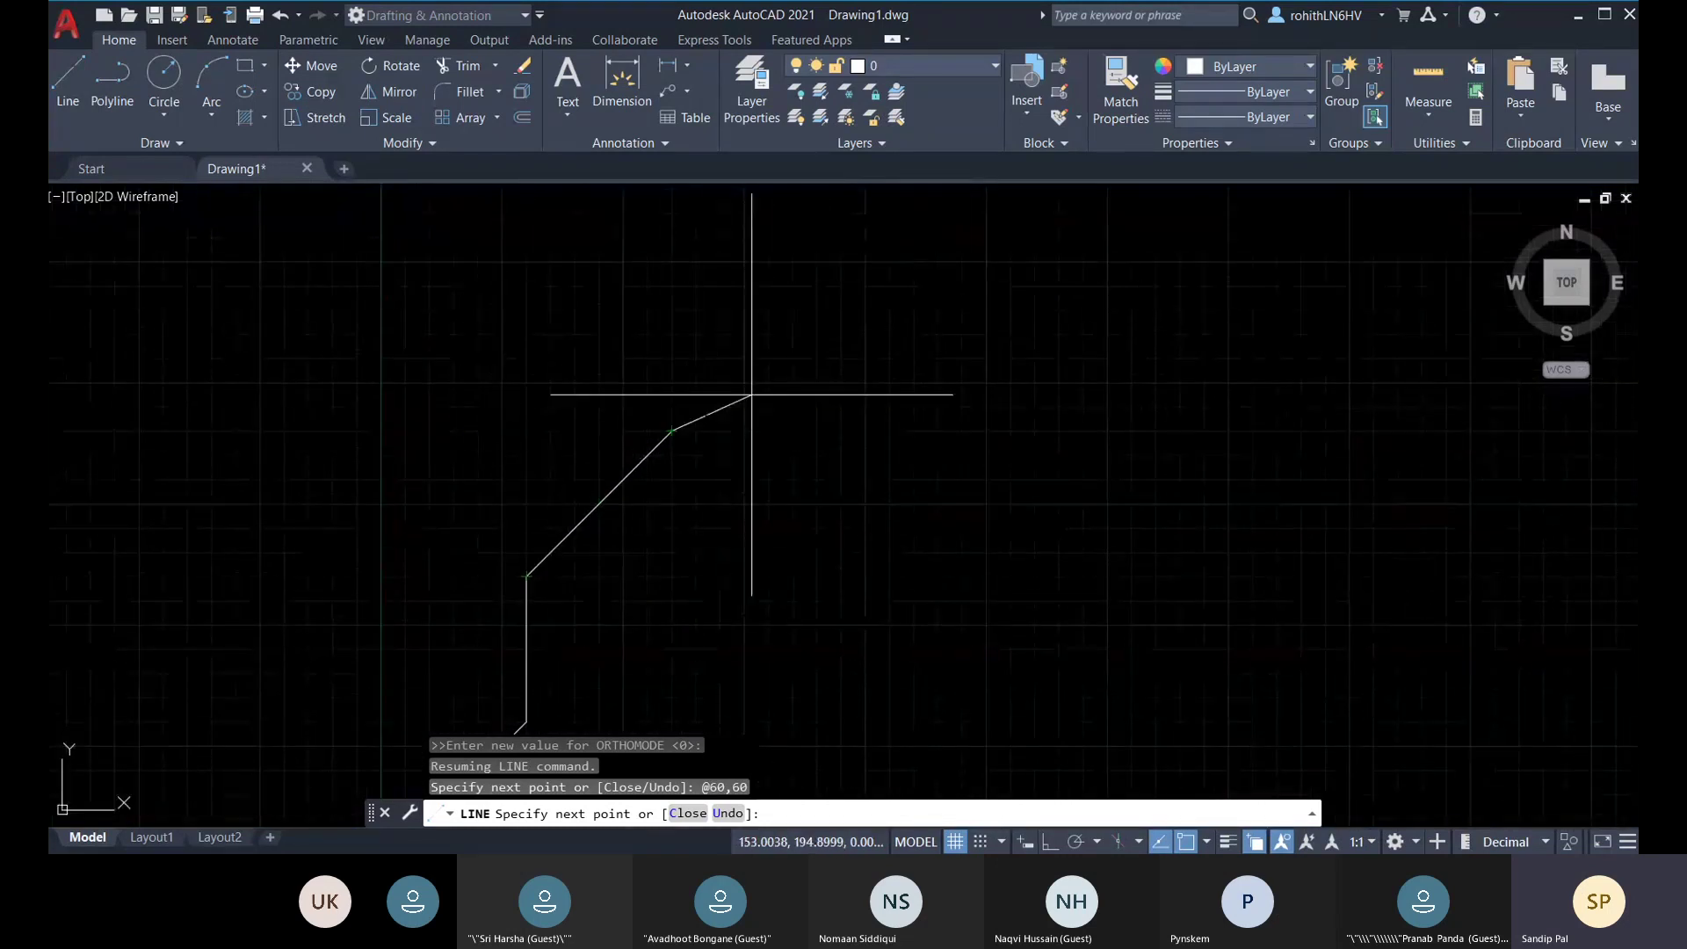
key(F8)
text(@0)
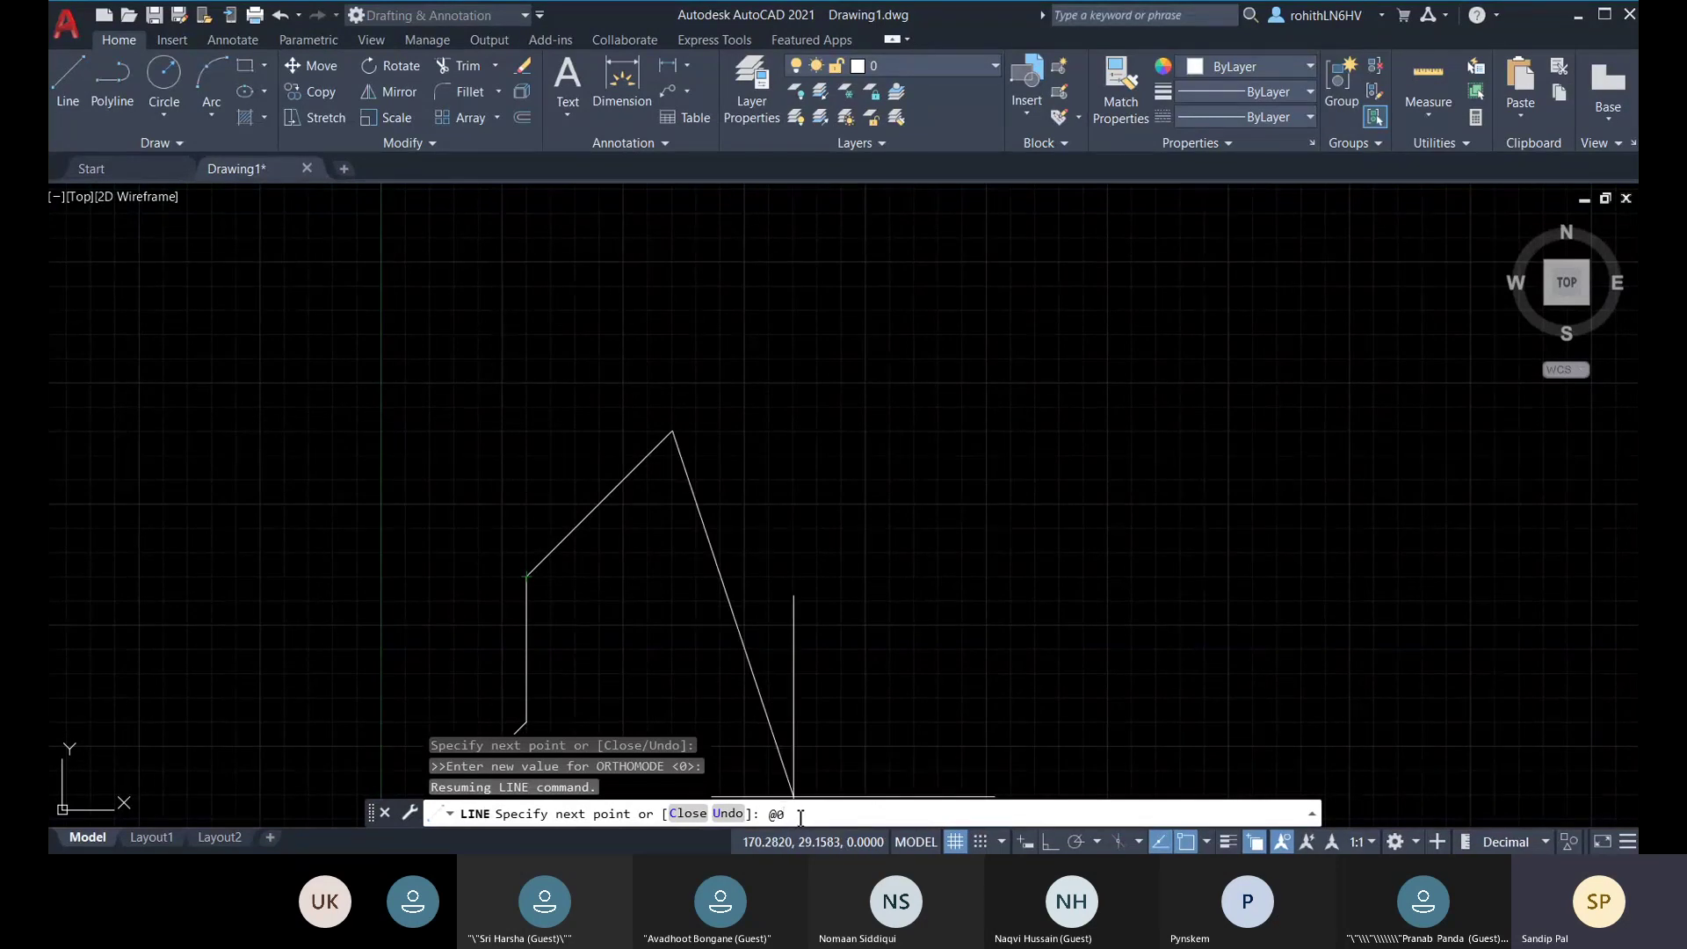
- Add a 60-unit vertical segment upward with @0,60
text(,)
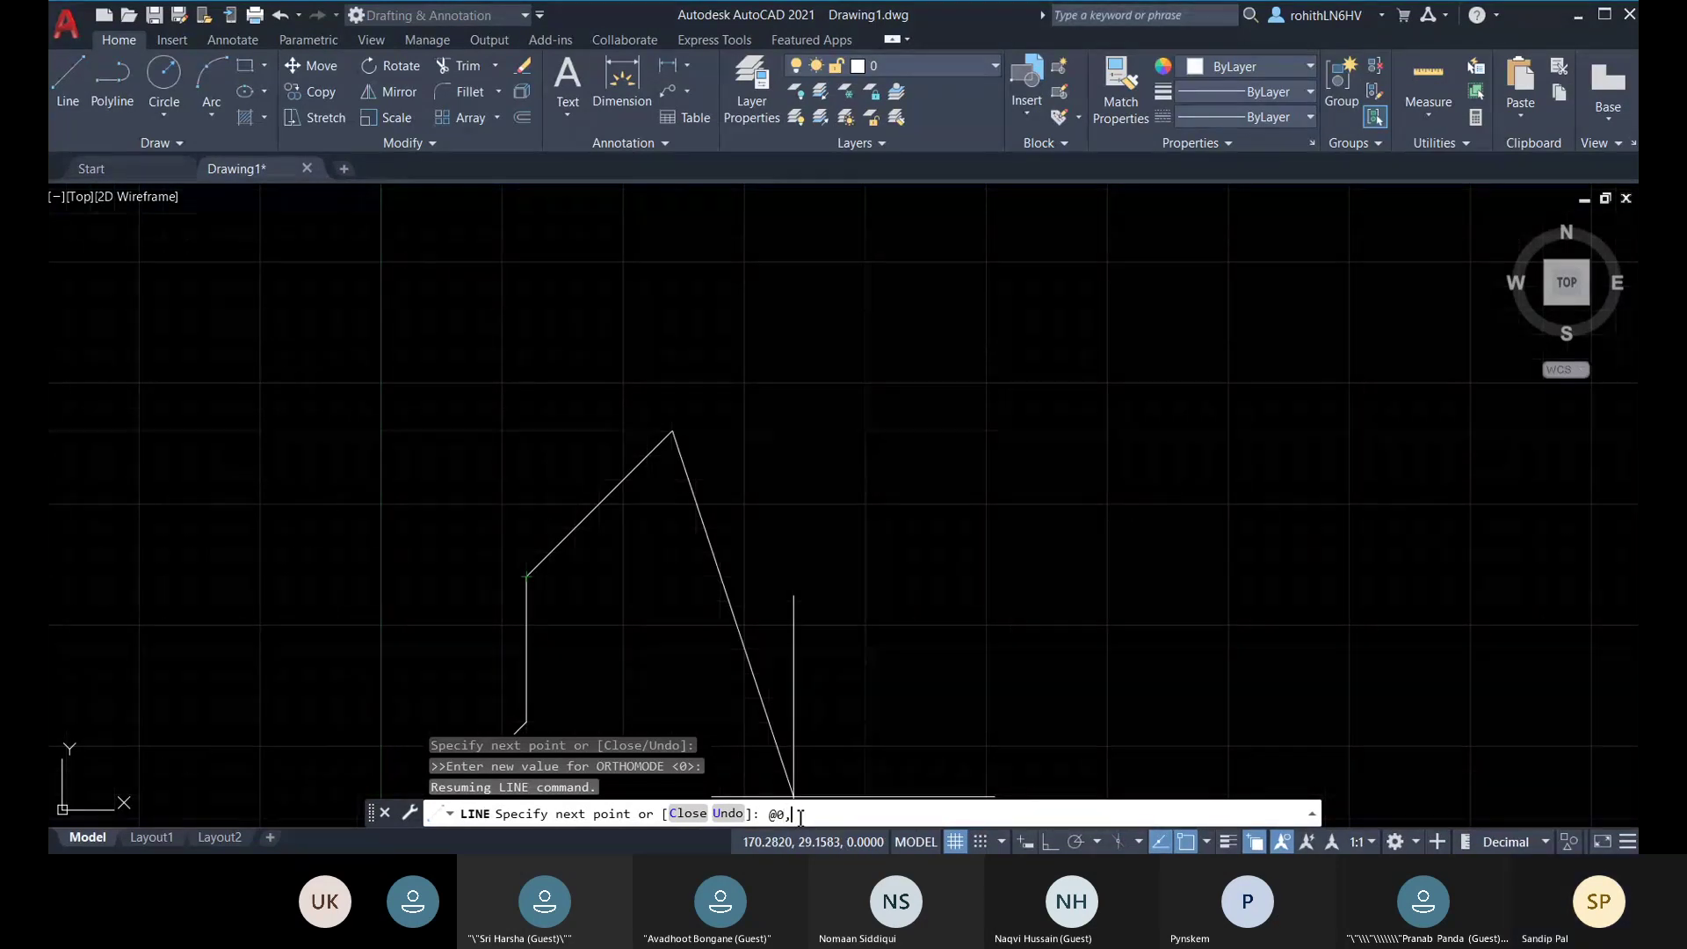
text(6)
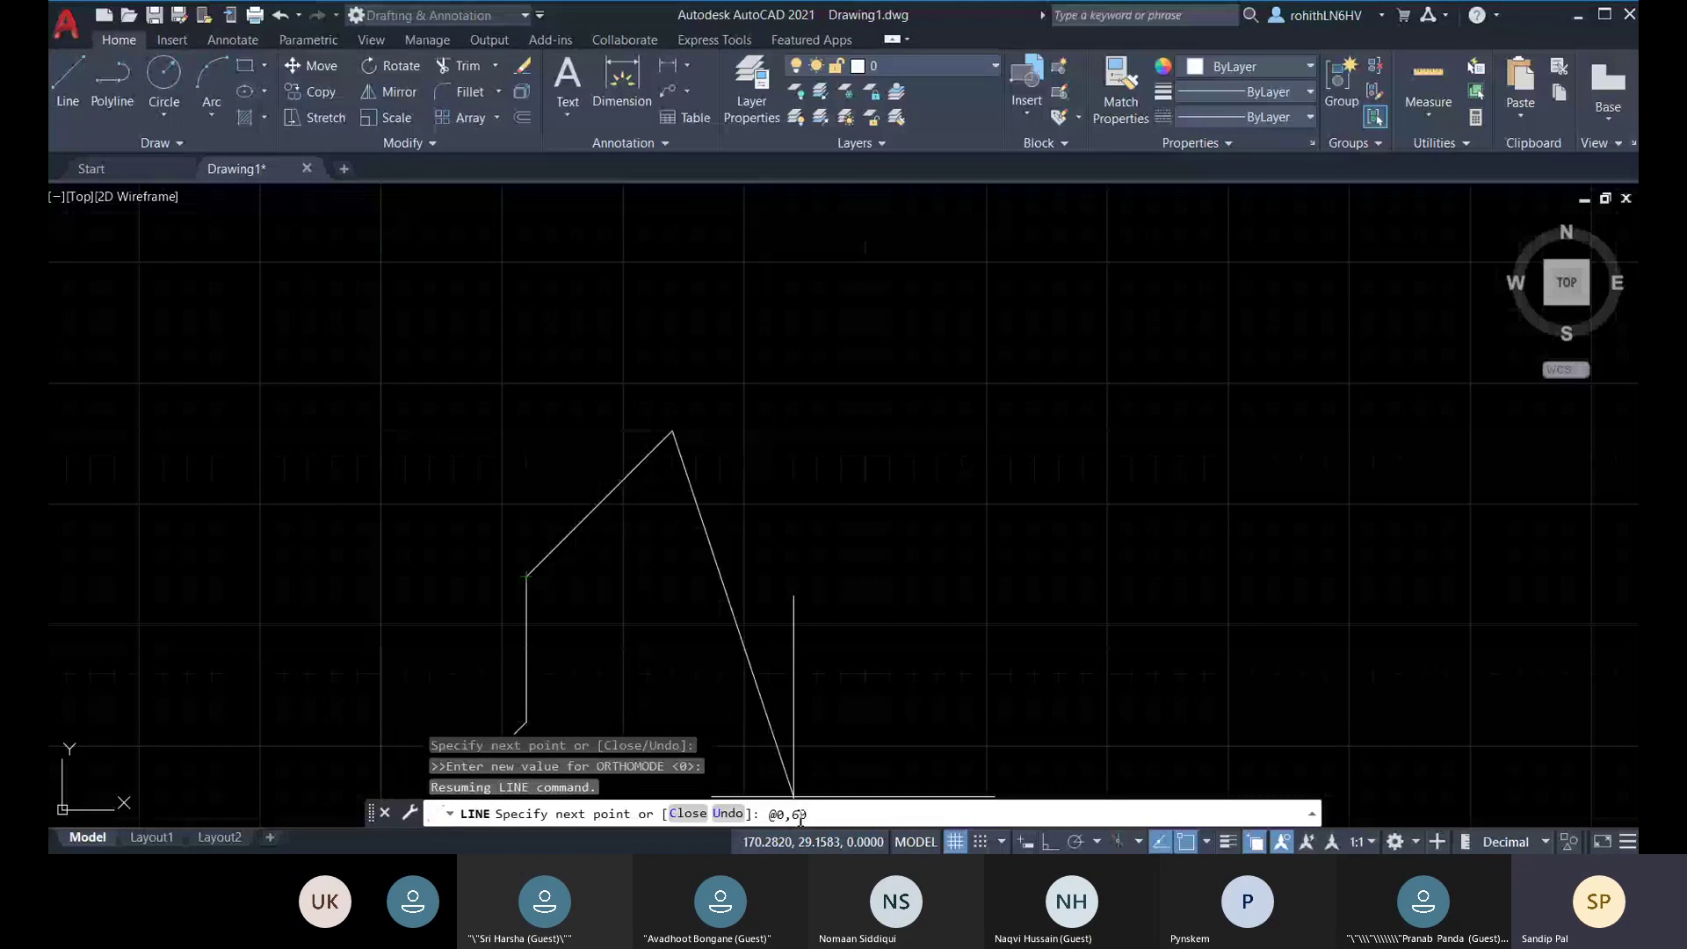
text(0)
key(Return)
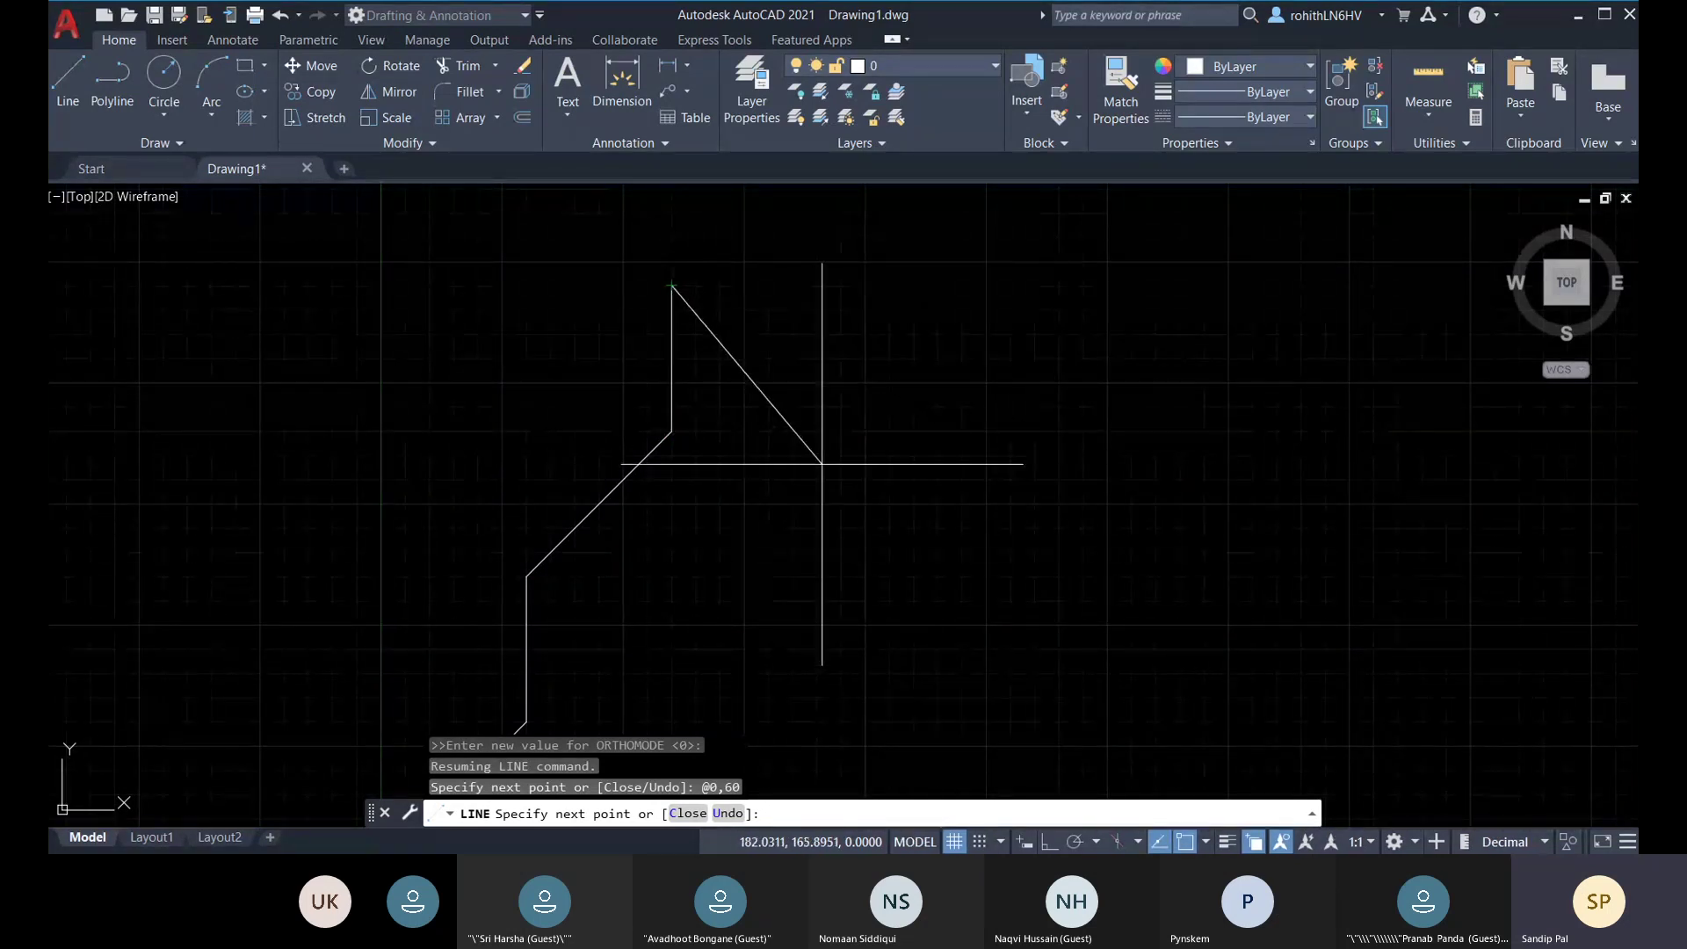
scroll(821, 466, down, 5)
scroll(1030, 466, up, 1)
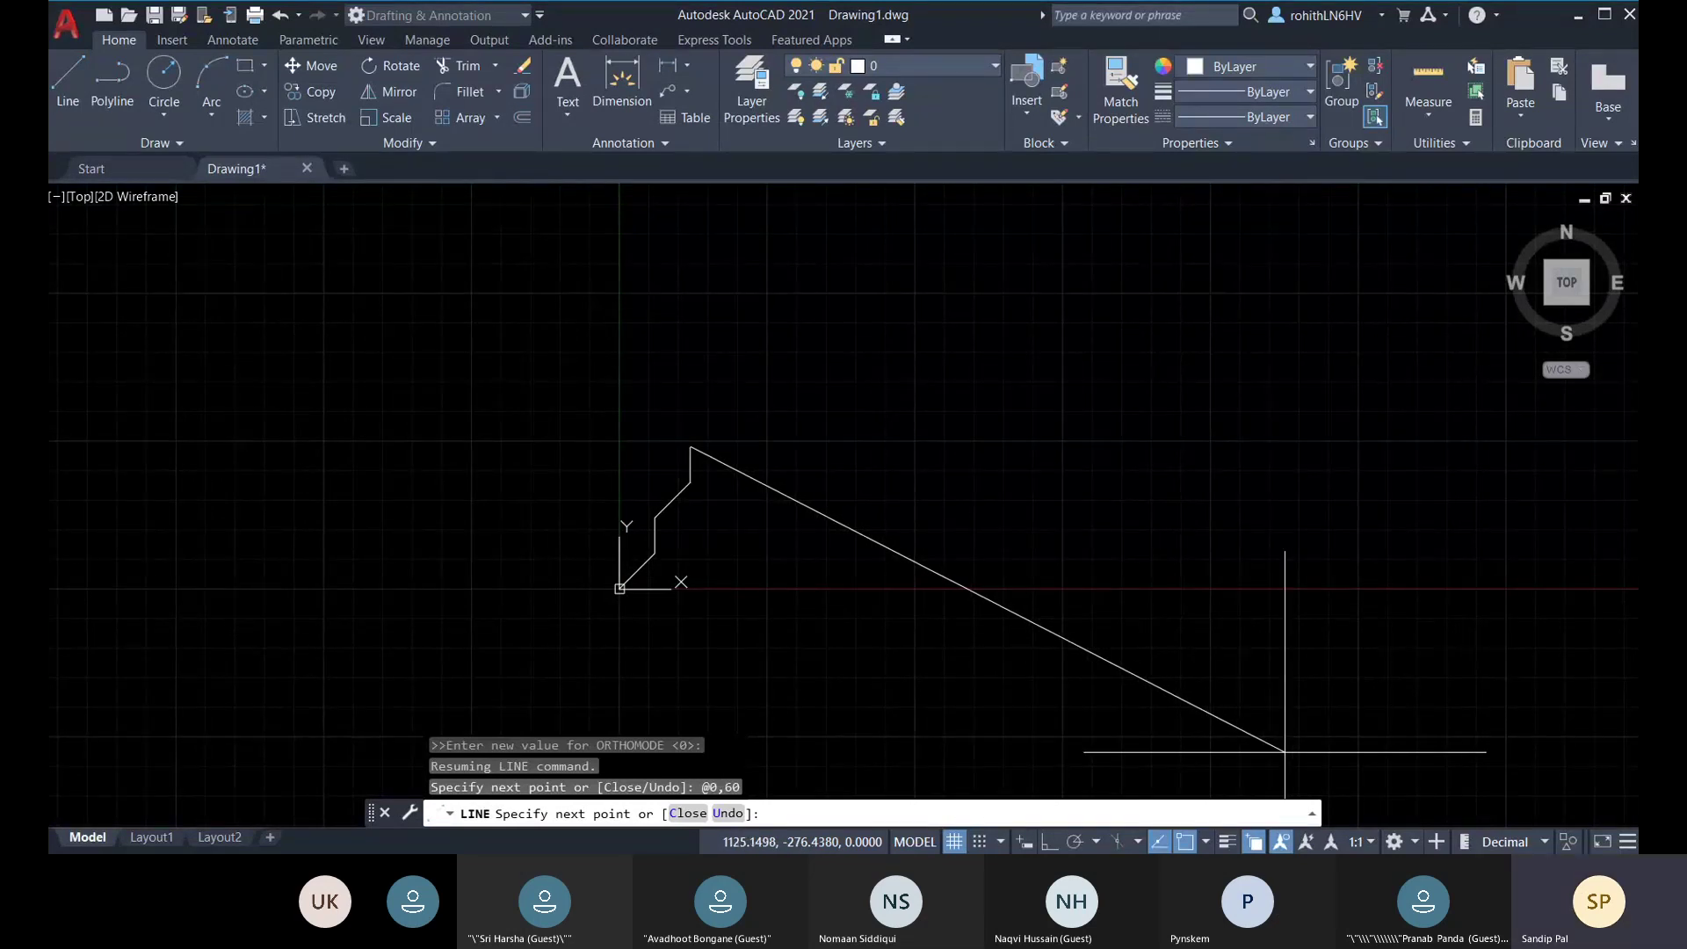
click(1279, 841)
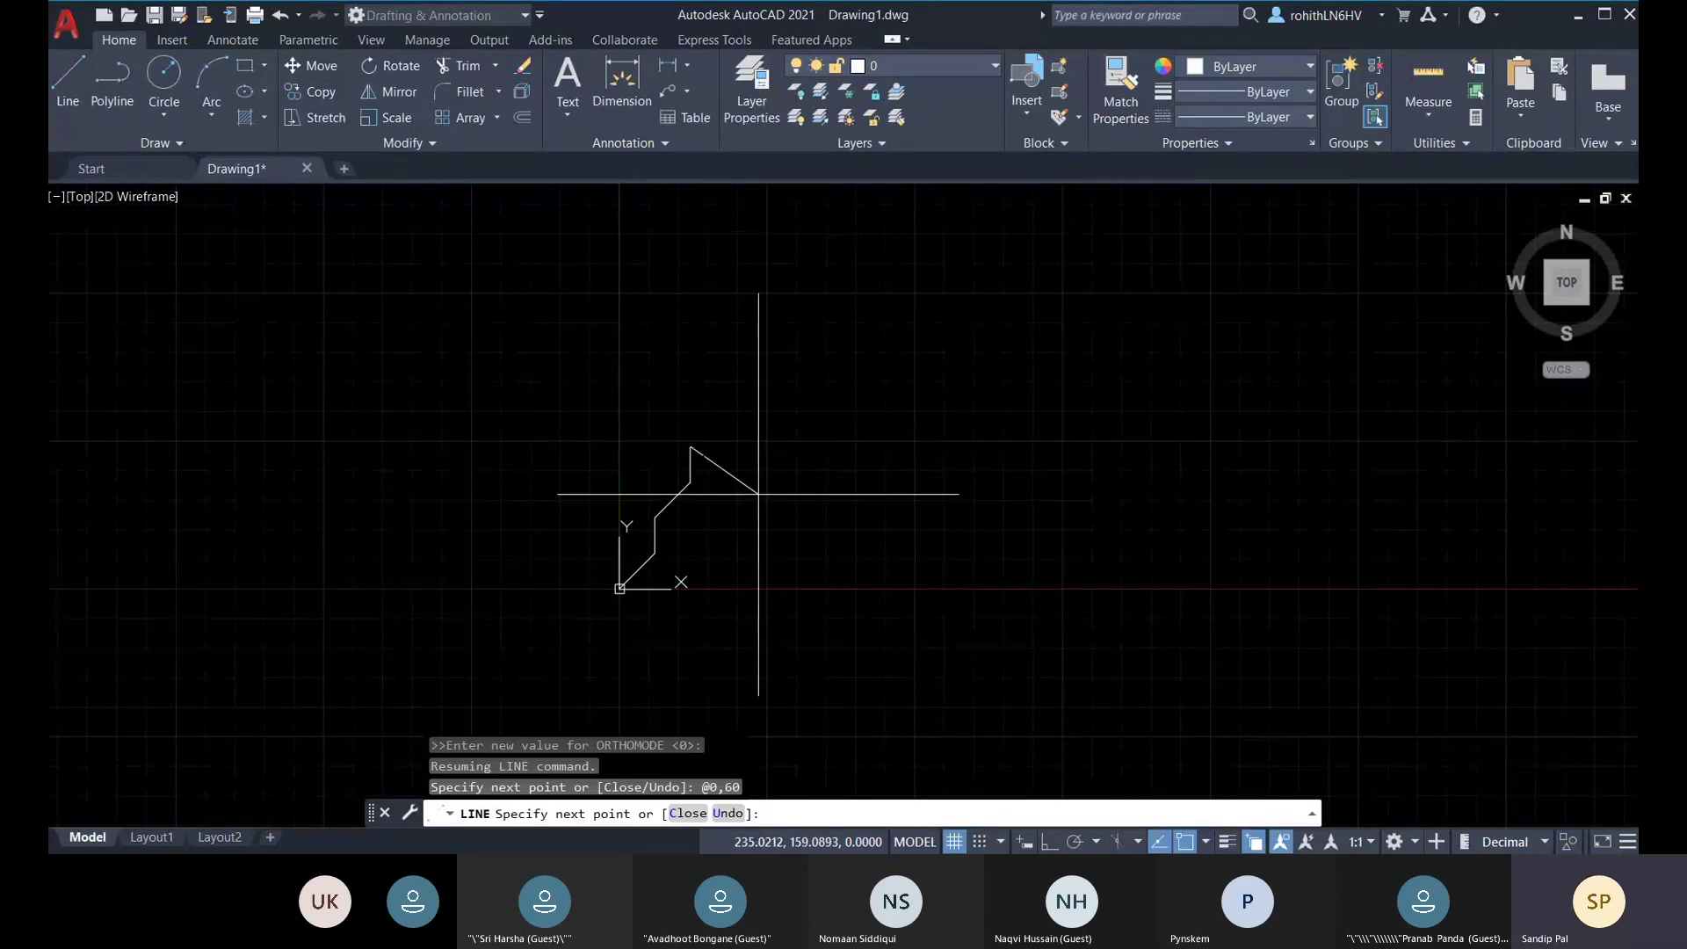
- Cancel LINE, then window-select and delete all the line segments
key(Escape)
middle_drag(561, 589, 616, 578)
click(553, 361)
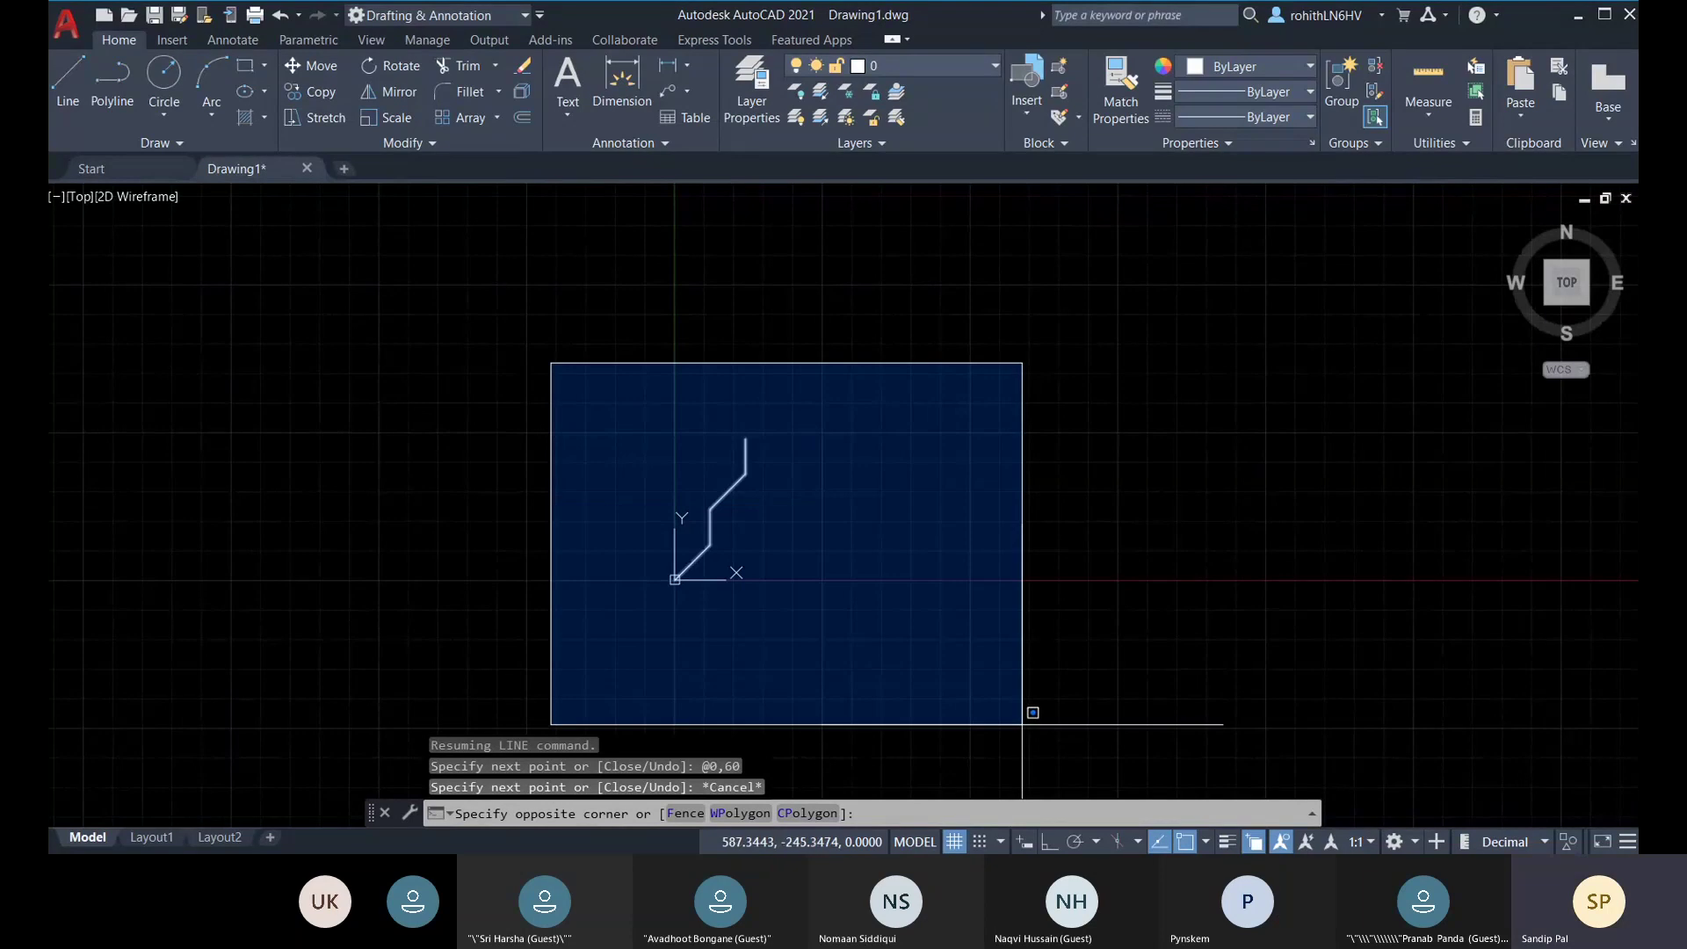
click(1221, 794)
key(Delete)
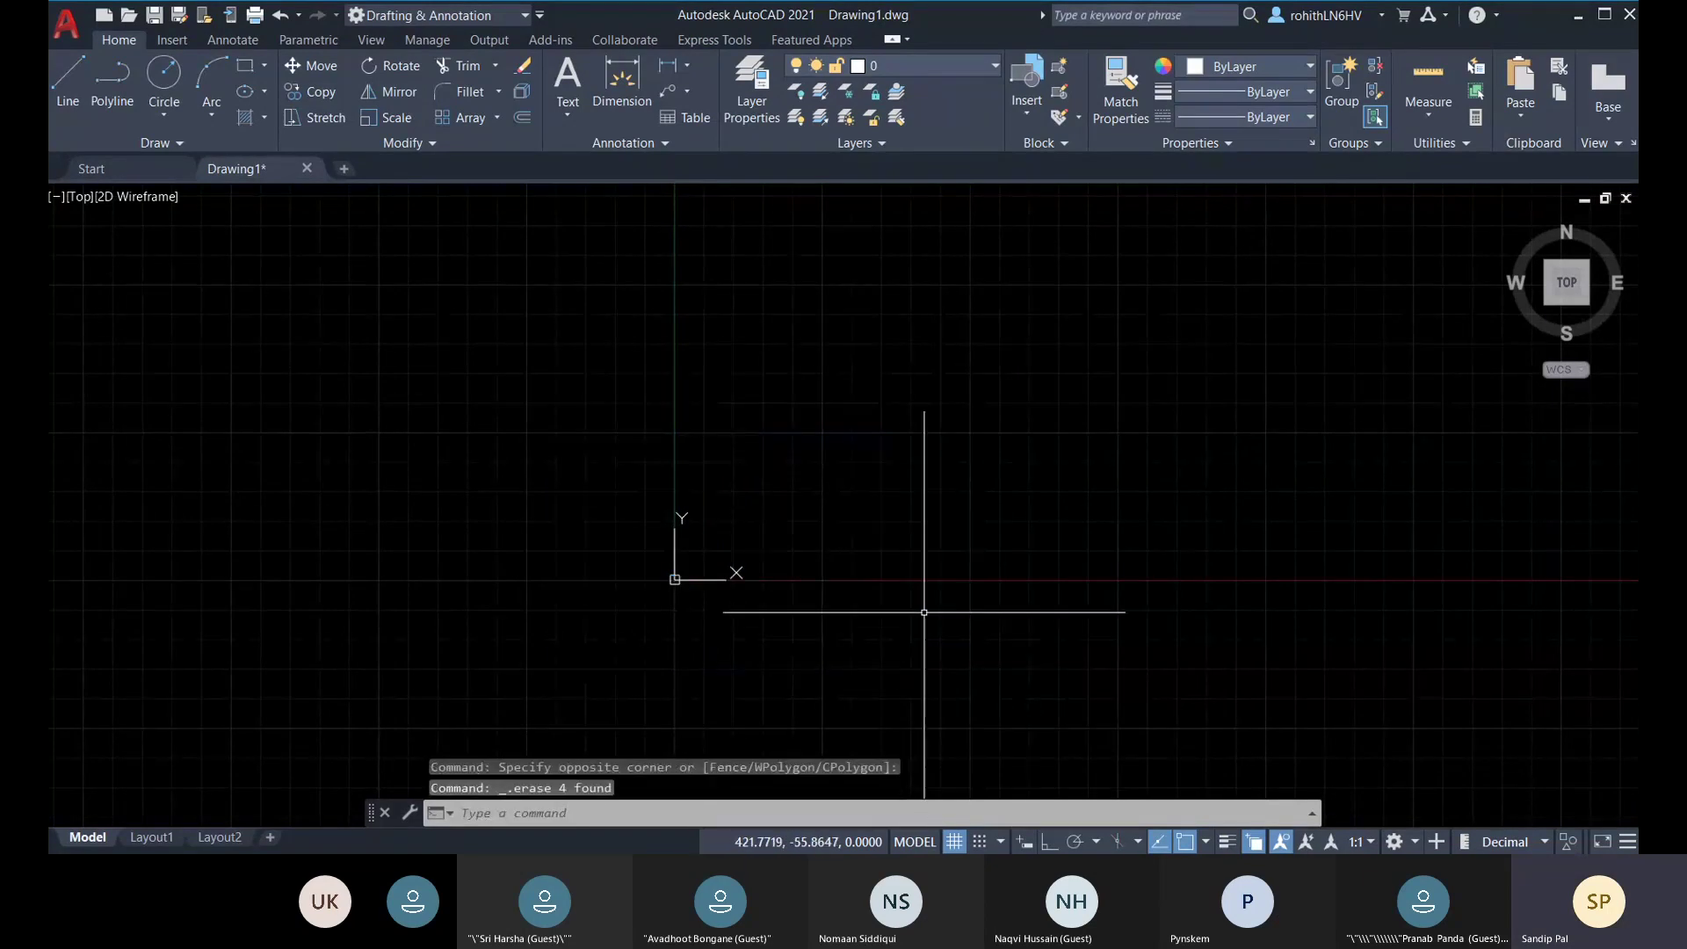
middle_drag(926, 601, 899, 611)
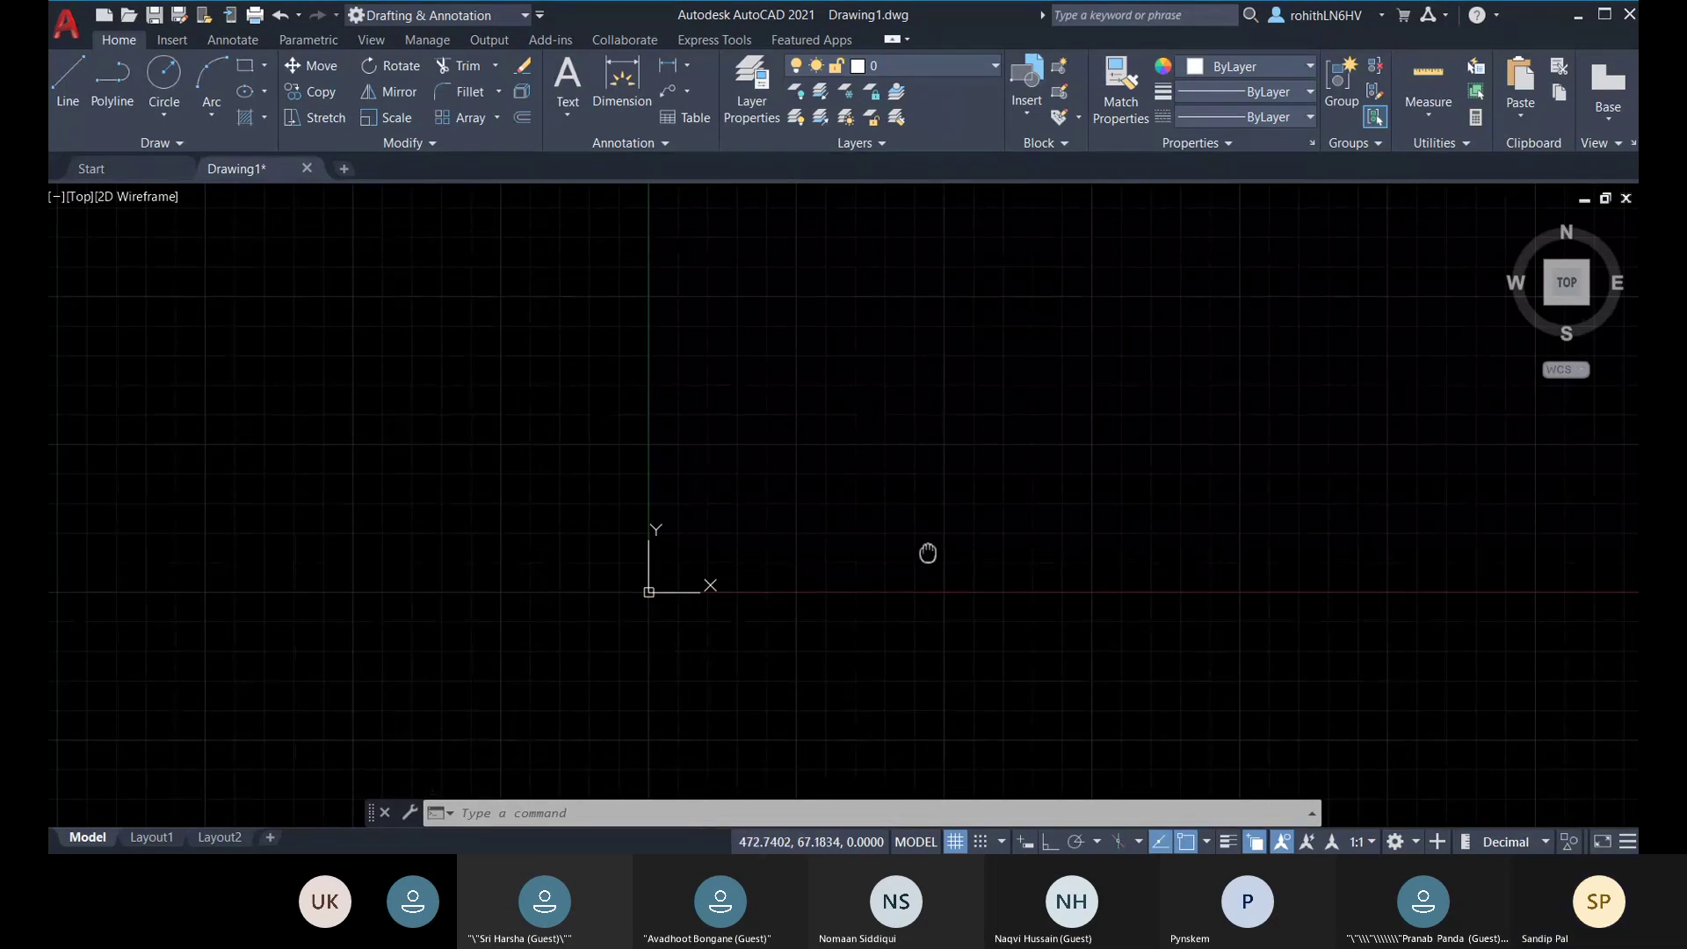
middle_drag(926, 556, 823, 591)
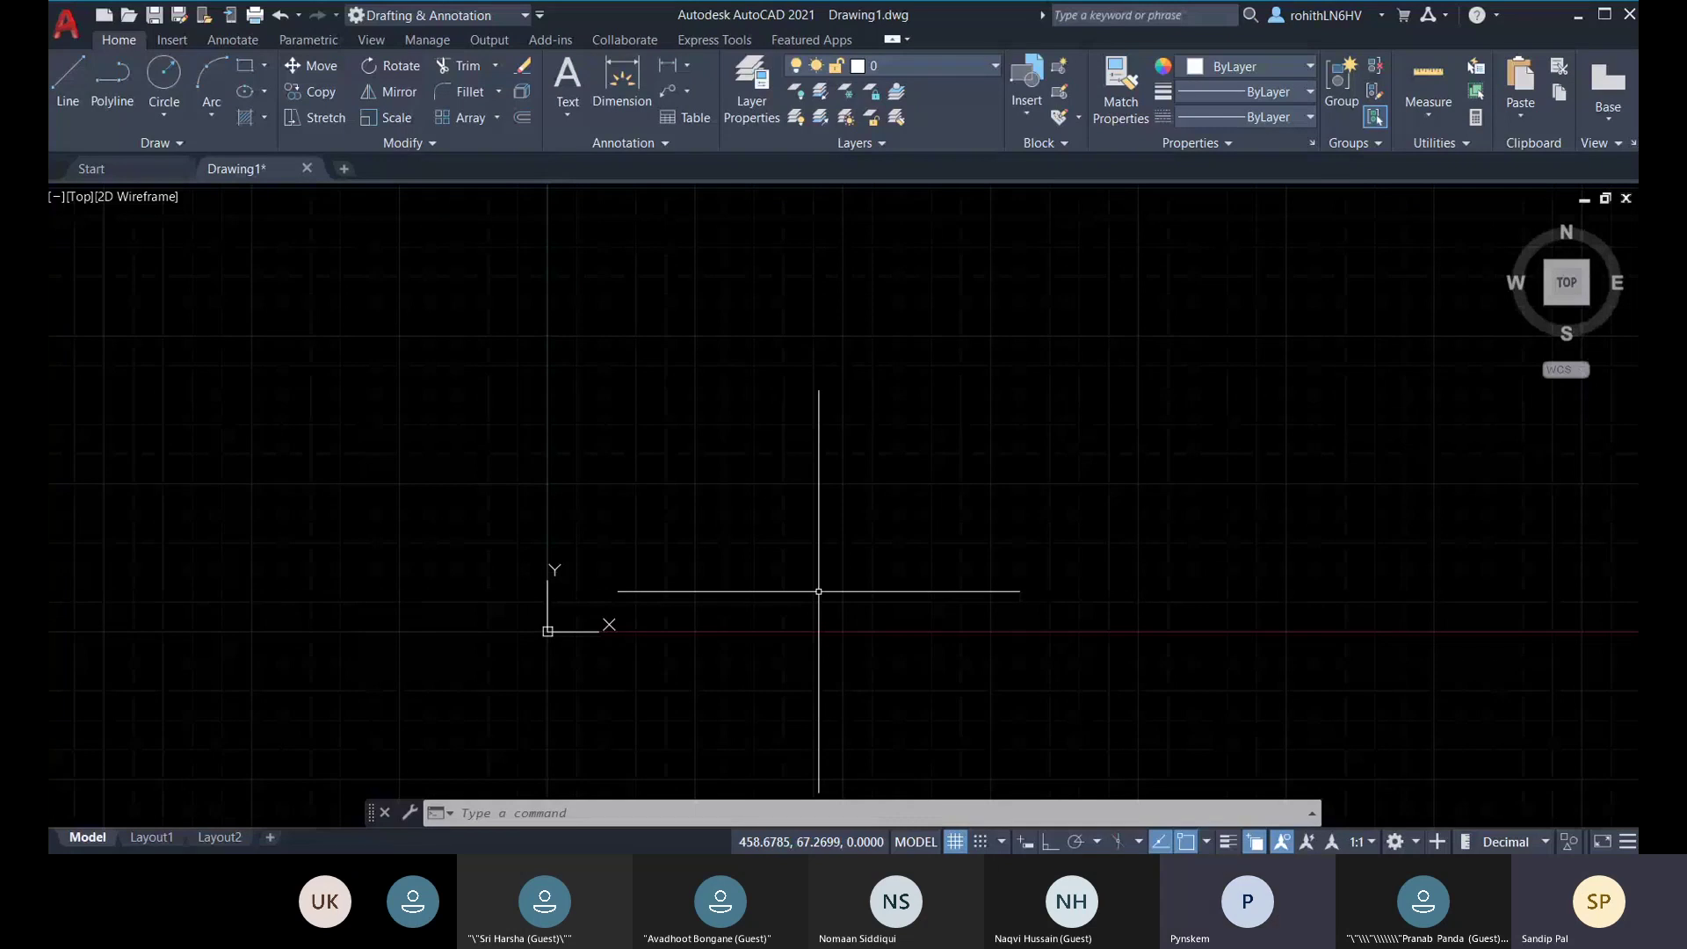
mouse_move(794, 633)
middle_down()
mouse_move(576, 633)
mouse_move(595, 604)
middle_up()
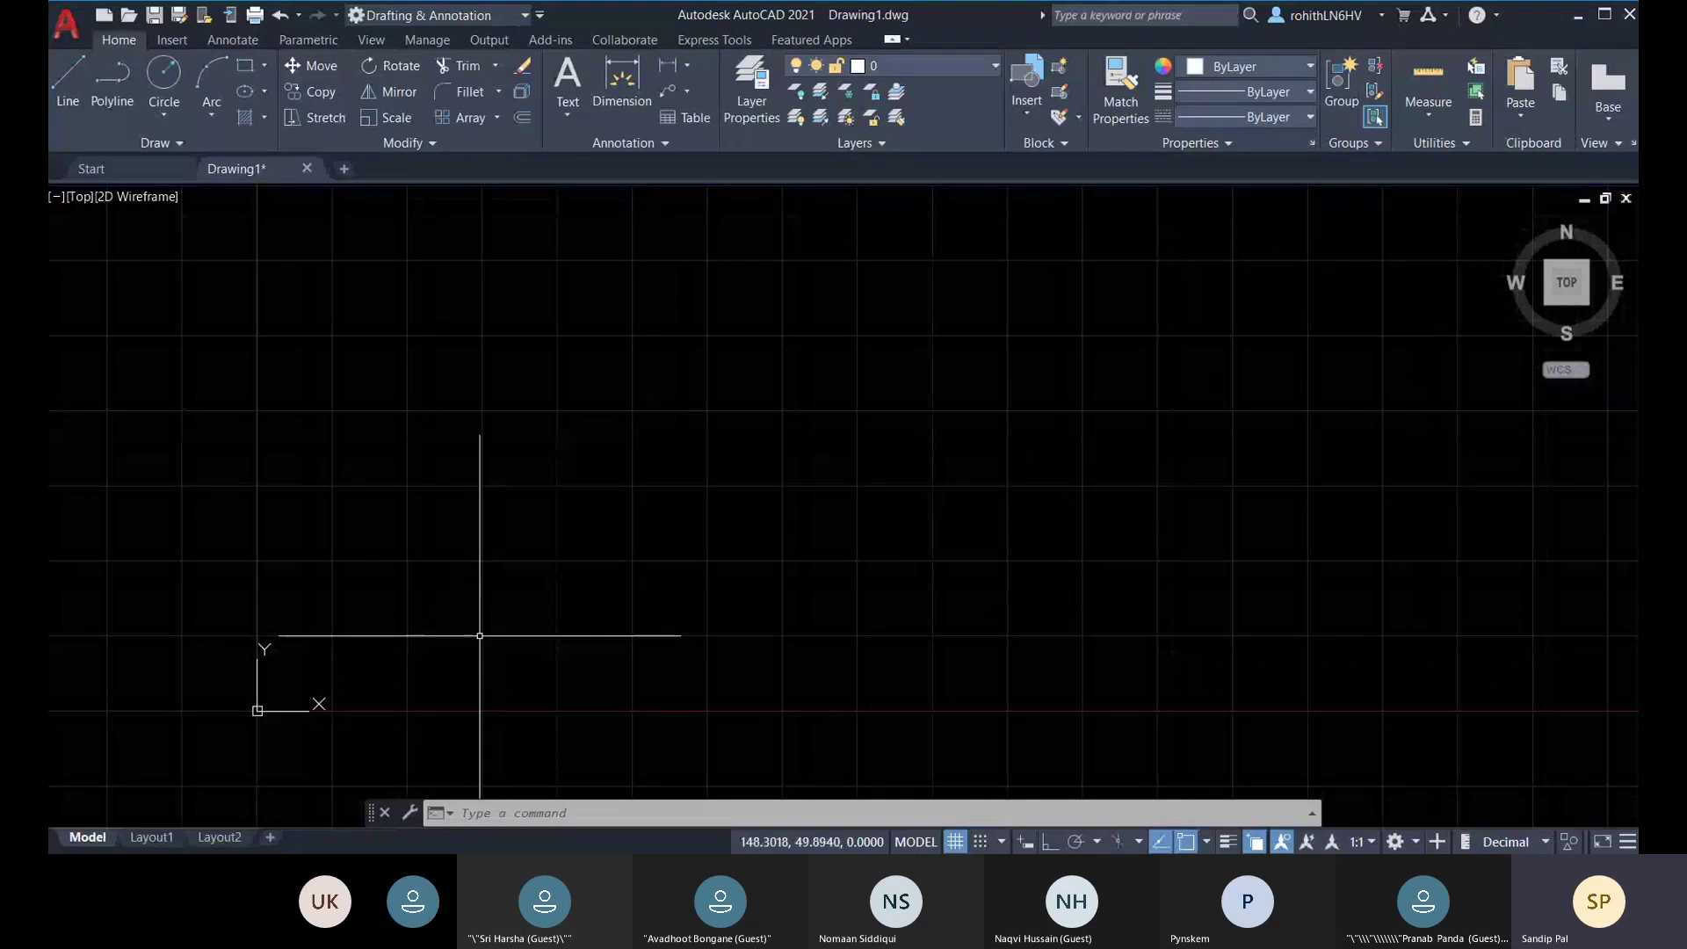
mouse_move(414, 630)
middle_down()
mouse_move(493, 609)
mouse_move(507, 628)
middle_up()
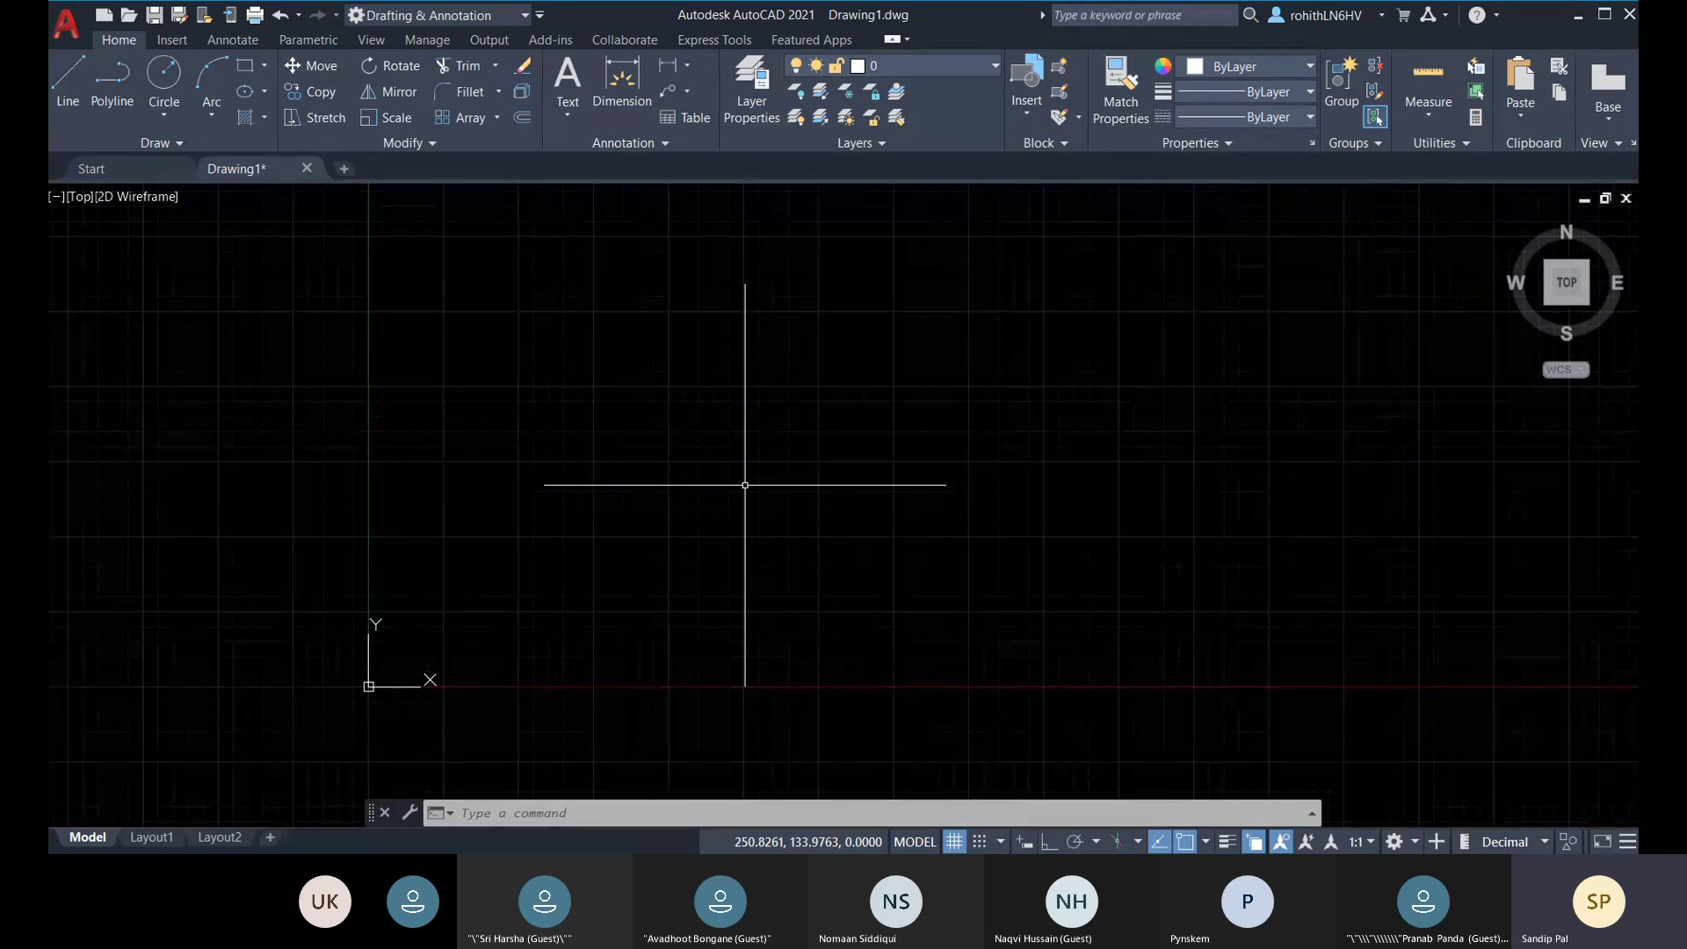
- Draw a vertical line with Ortho on
click(55, 96)
middle_drag(843, 265, 828, 316)
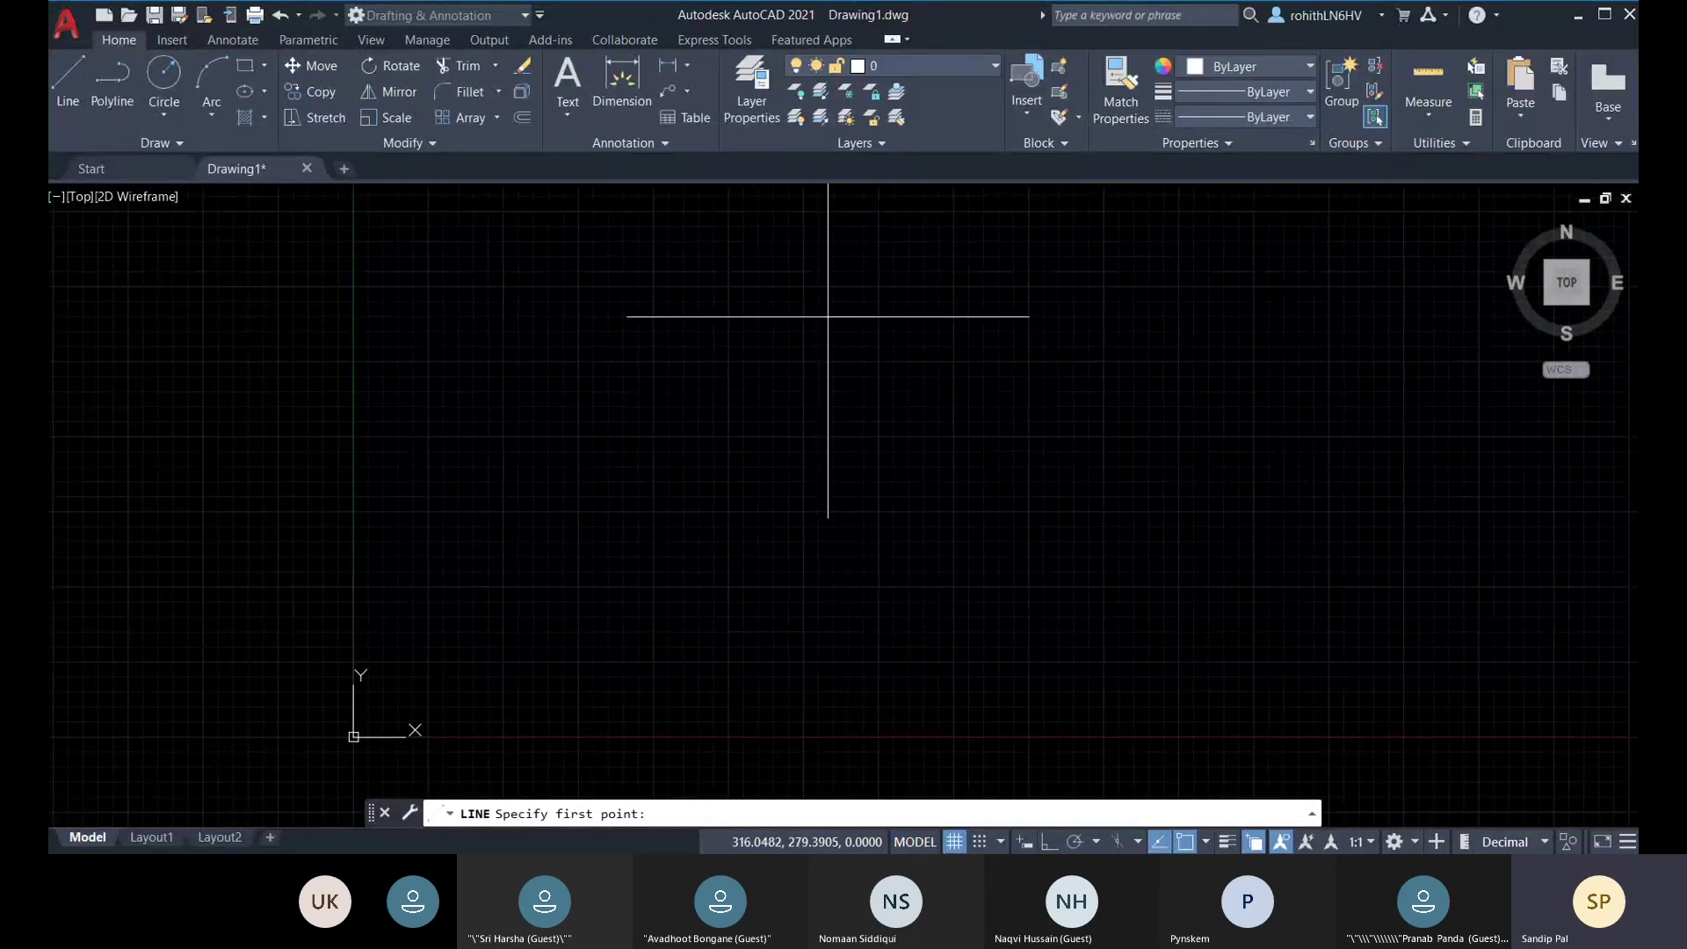
click(828, 317)
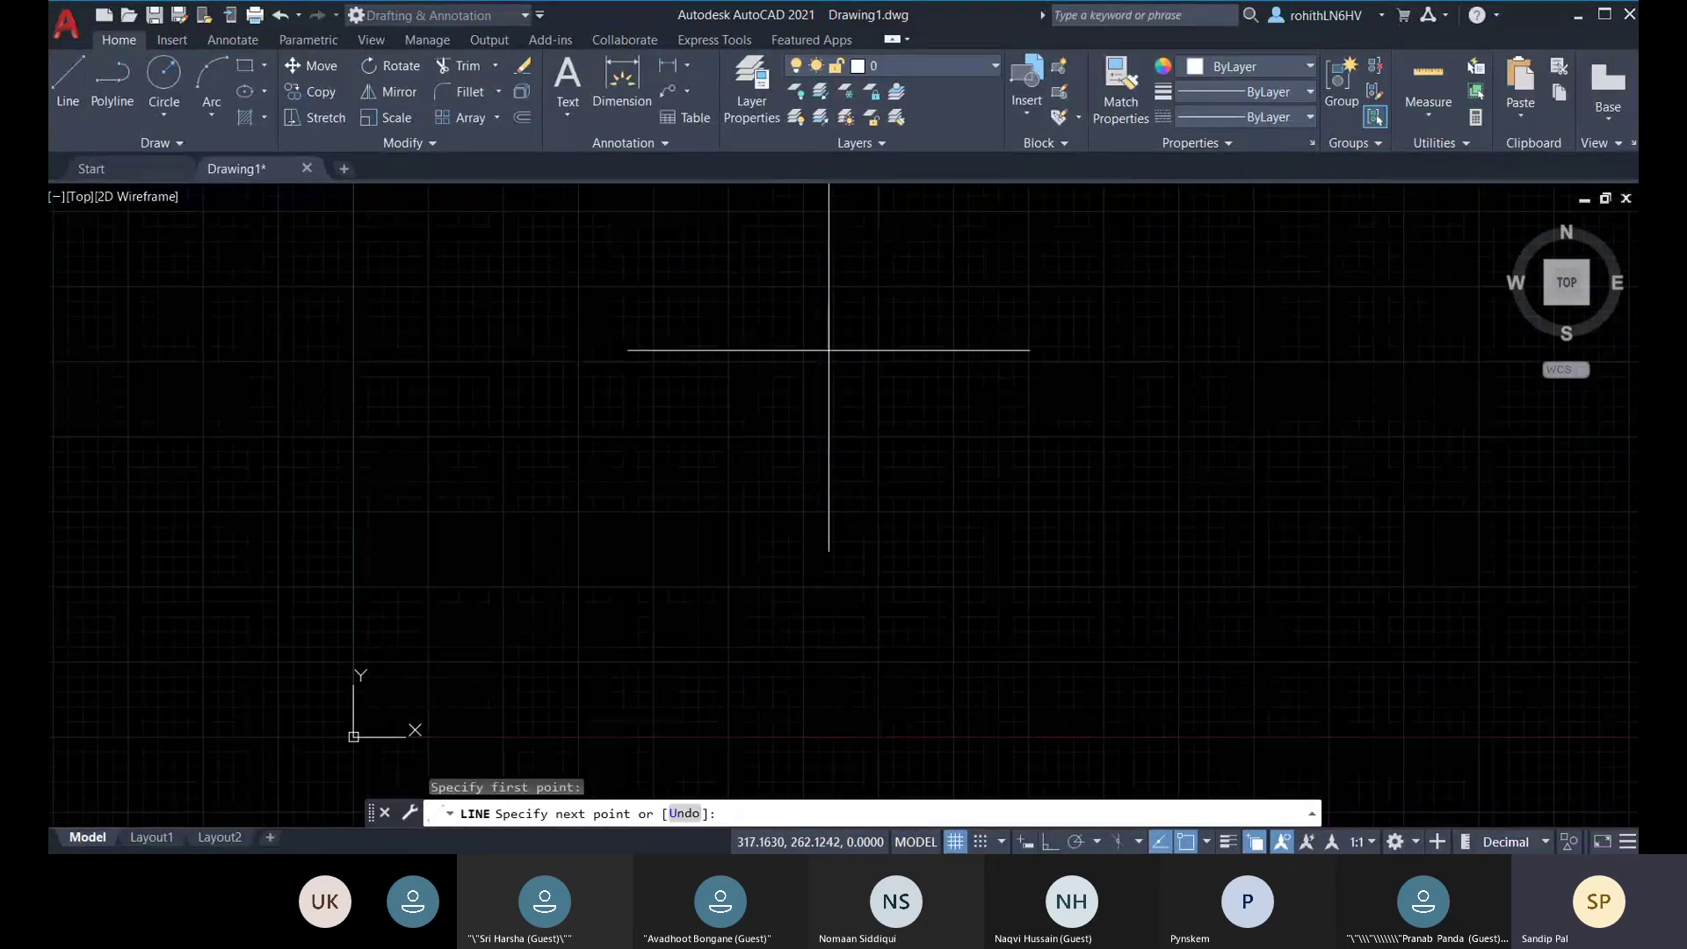
click(1047, 842)
key(Escape)
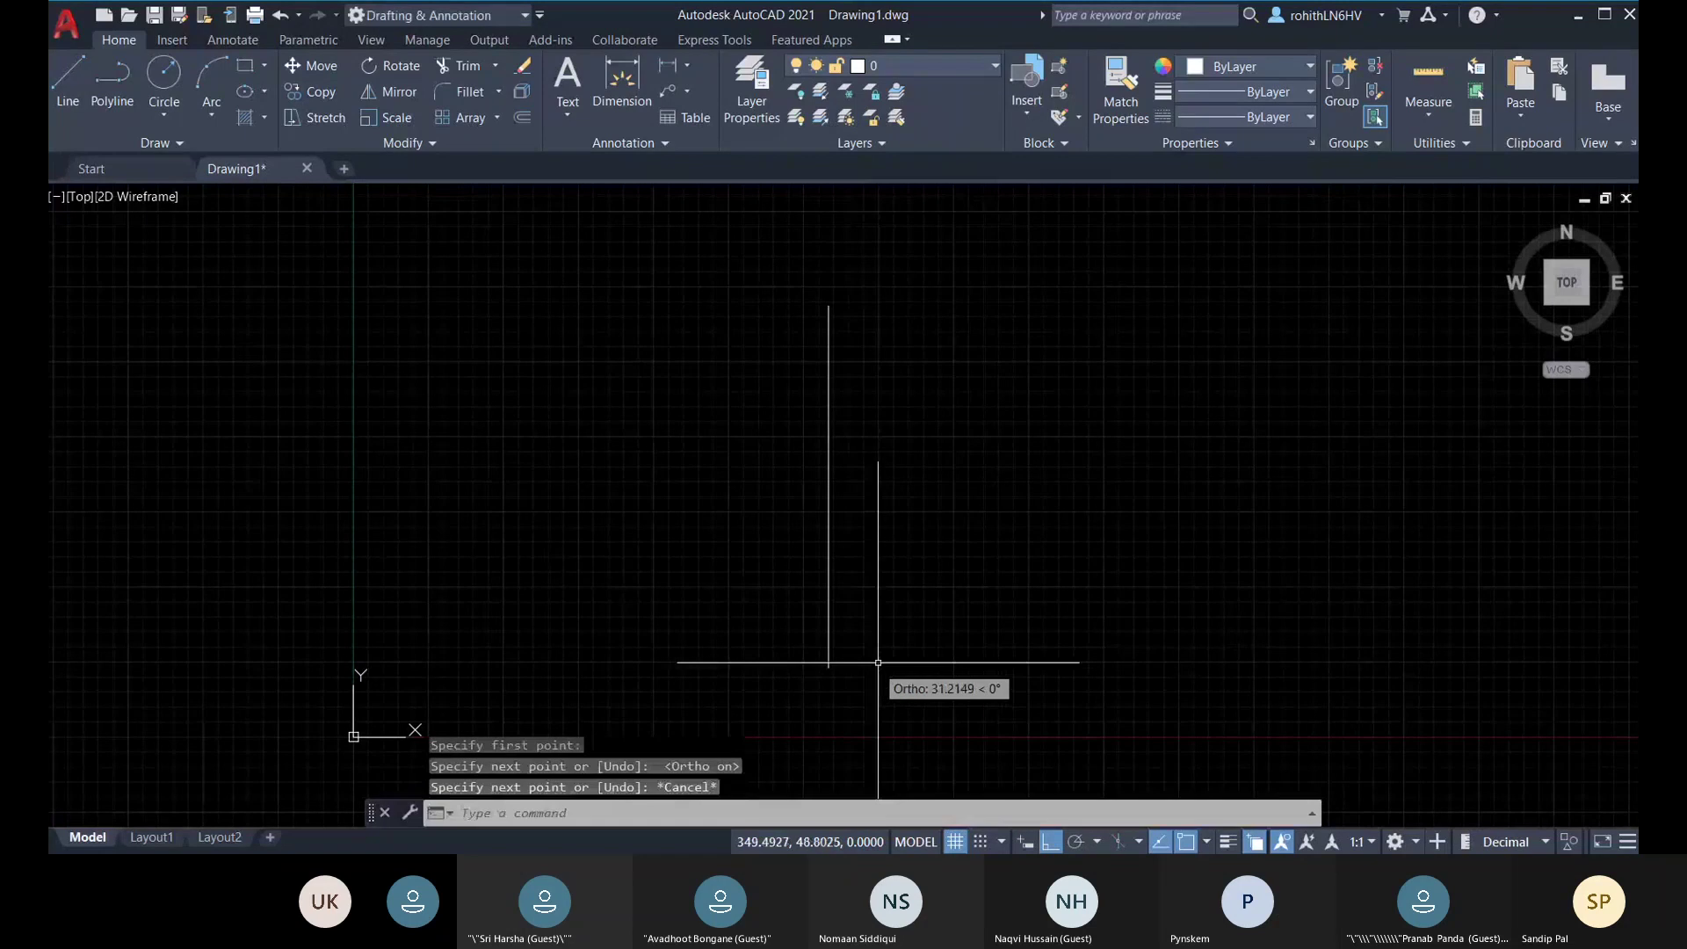
middle_drag(927, 576, 952, 514)
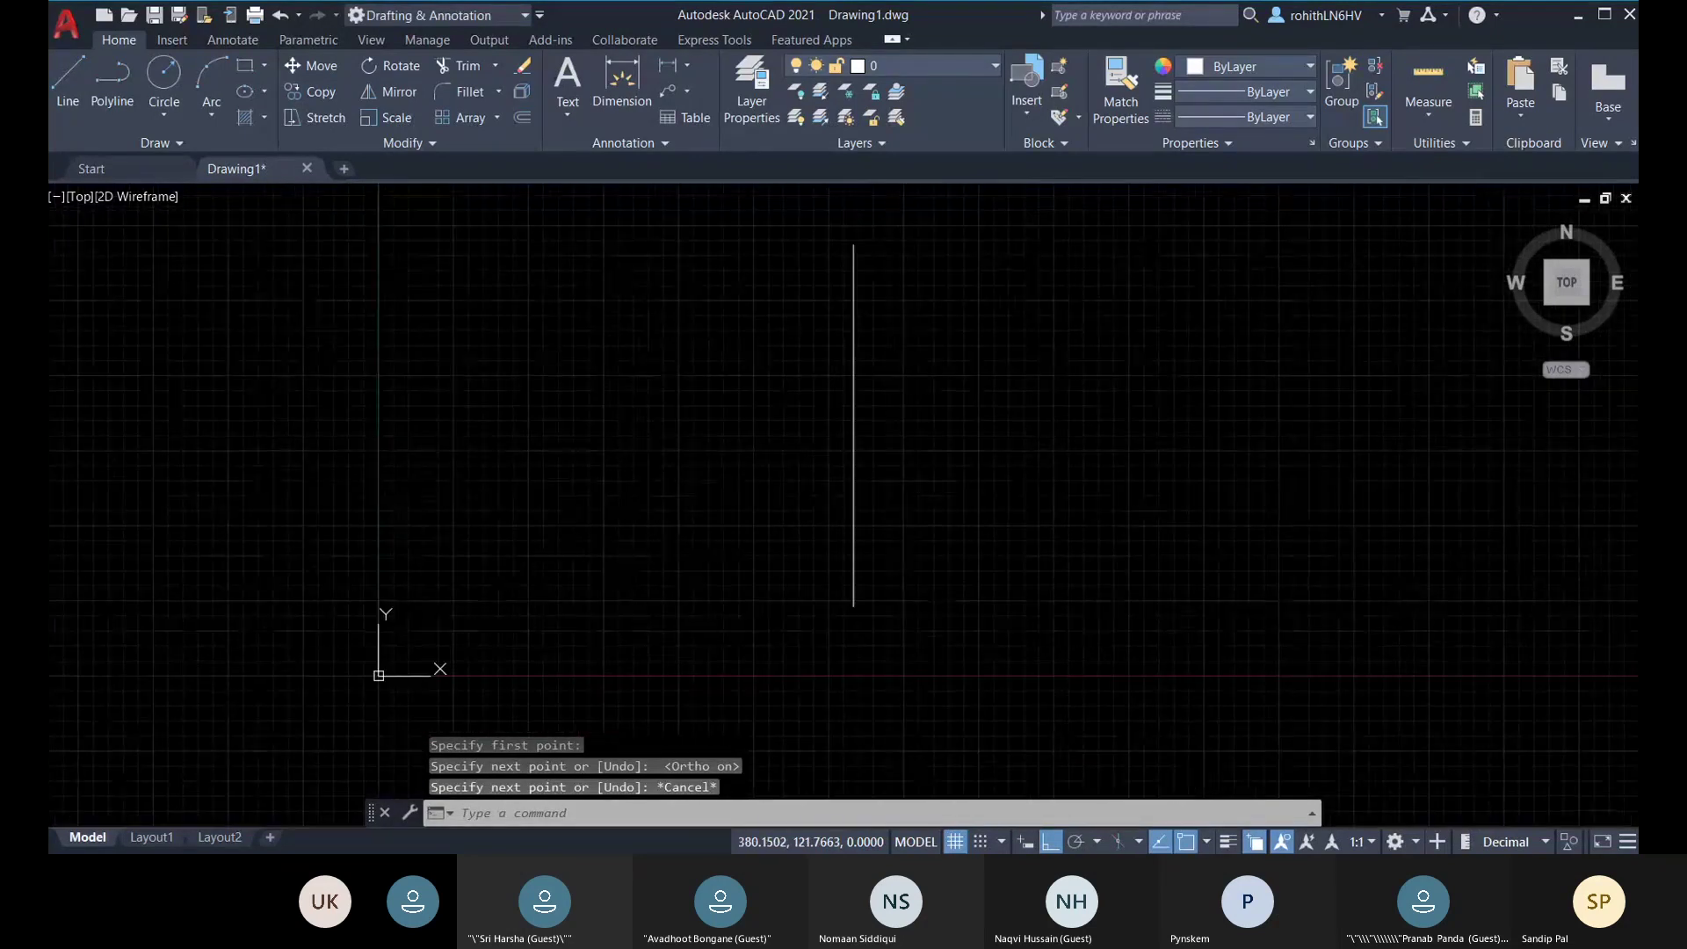
- Rotate a copy of the line 270° about its midpoint to form a cross
click(369, 66)
click(854, 409)
key(Return)
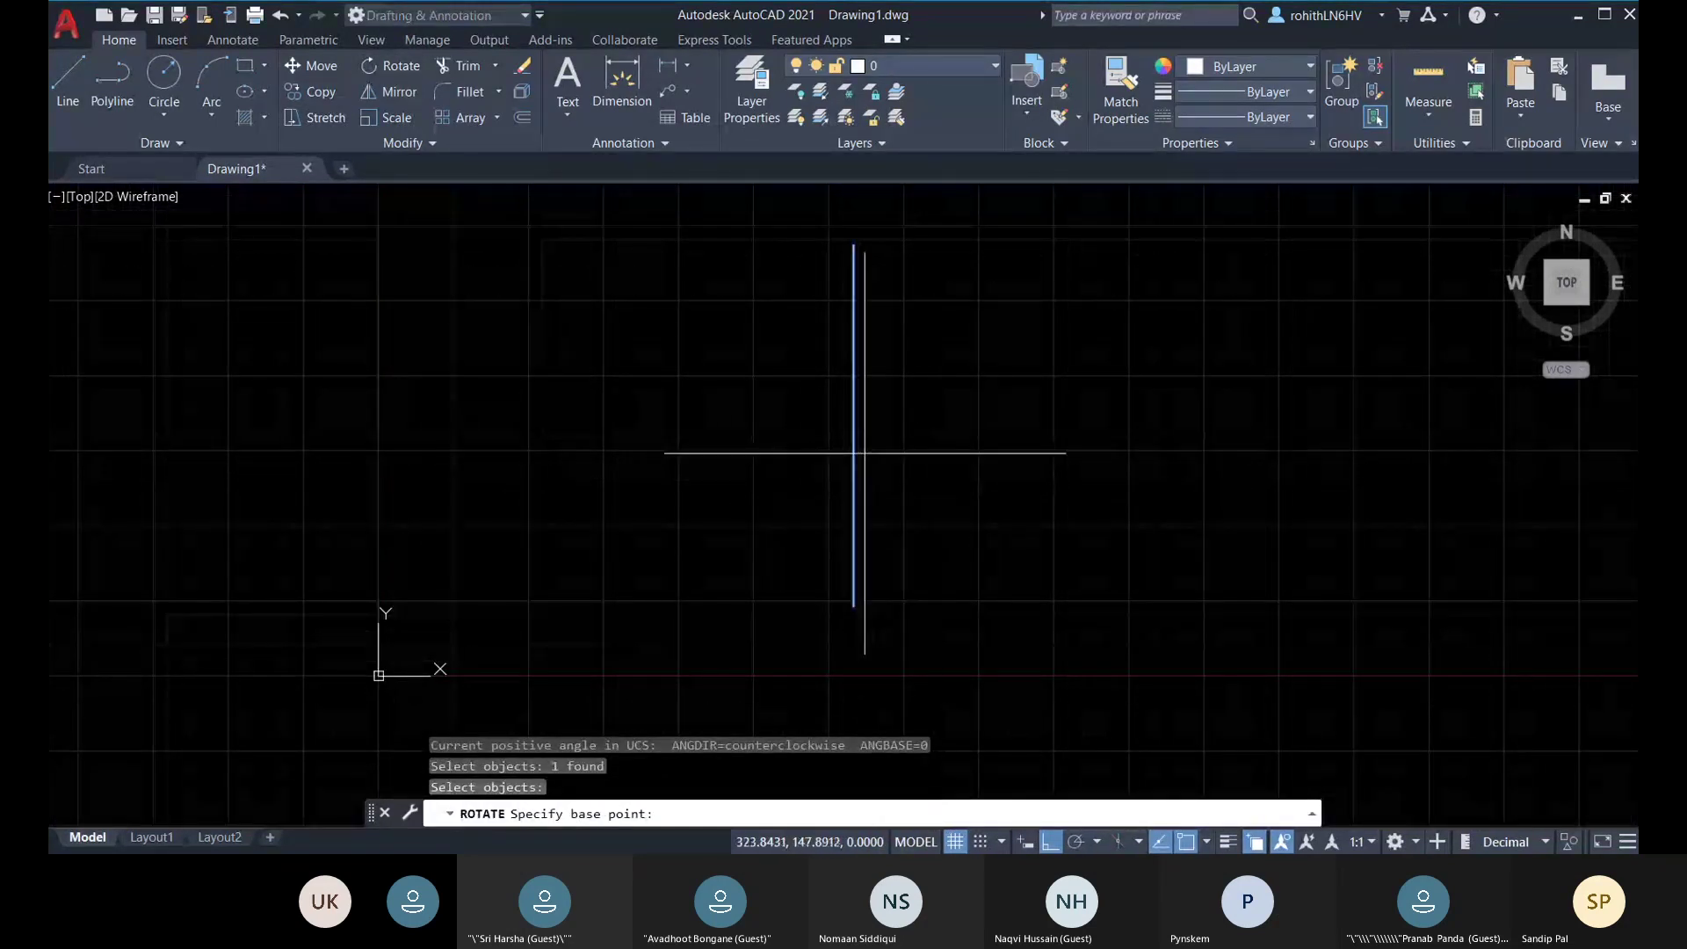
click(852, 424)
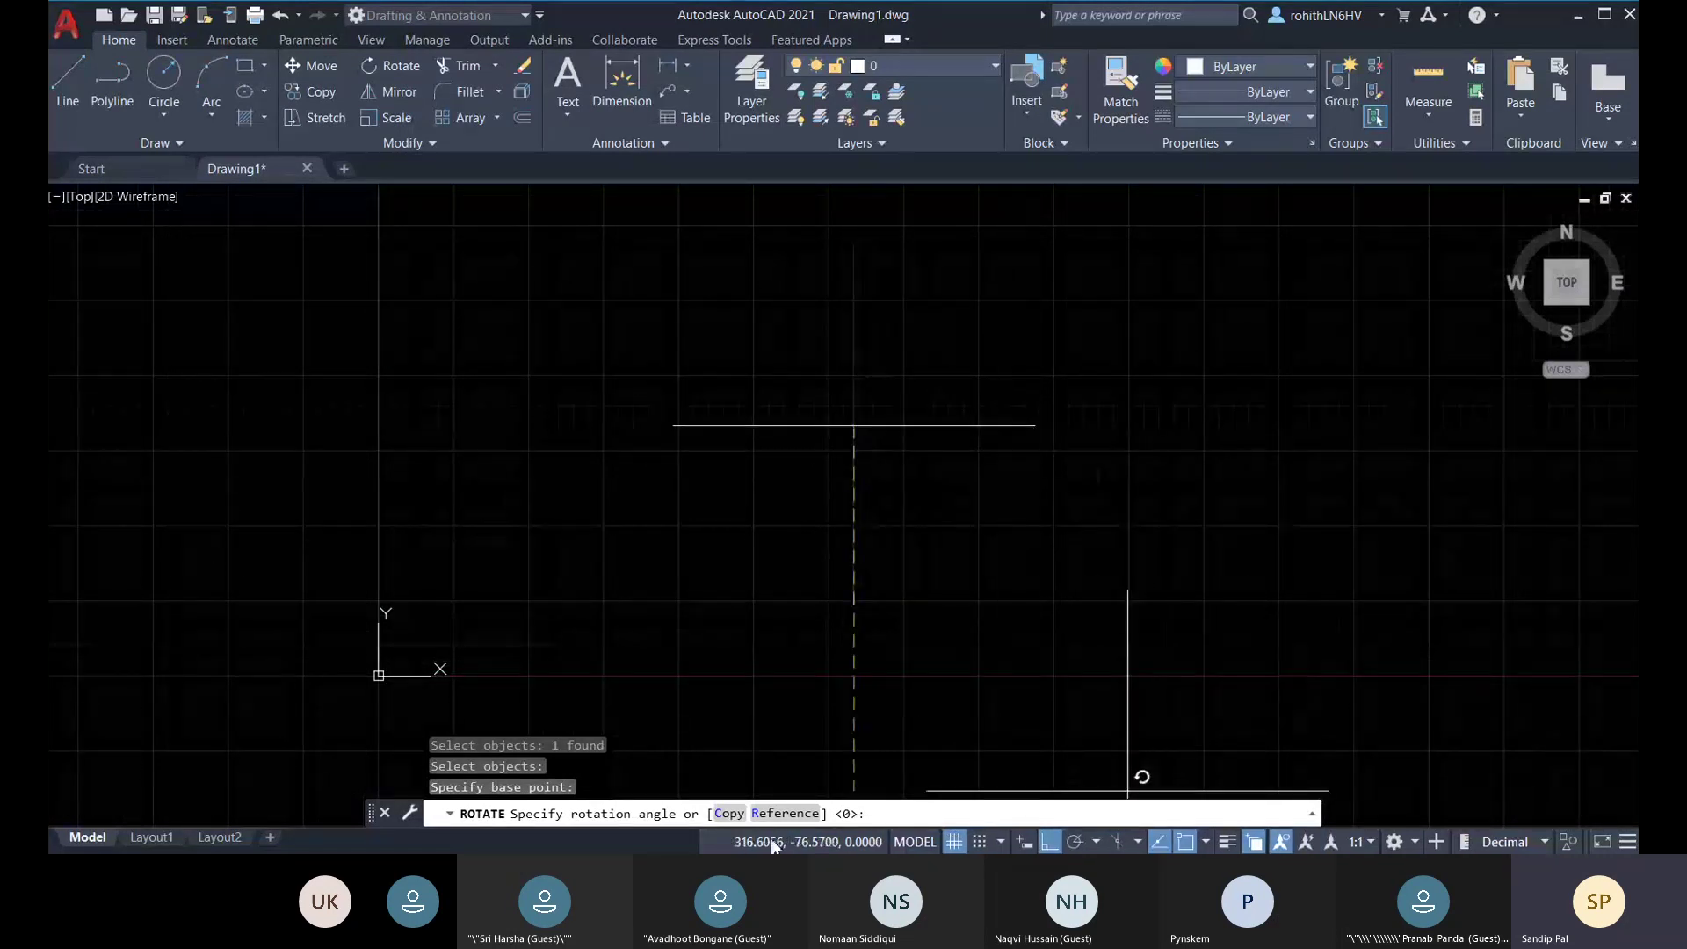
click(729, 813)
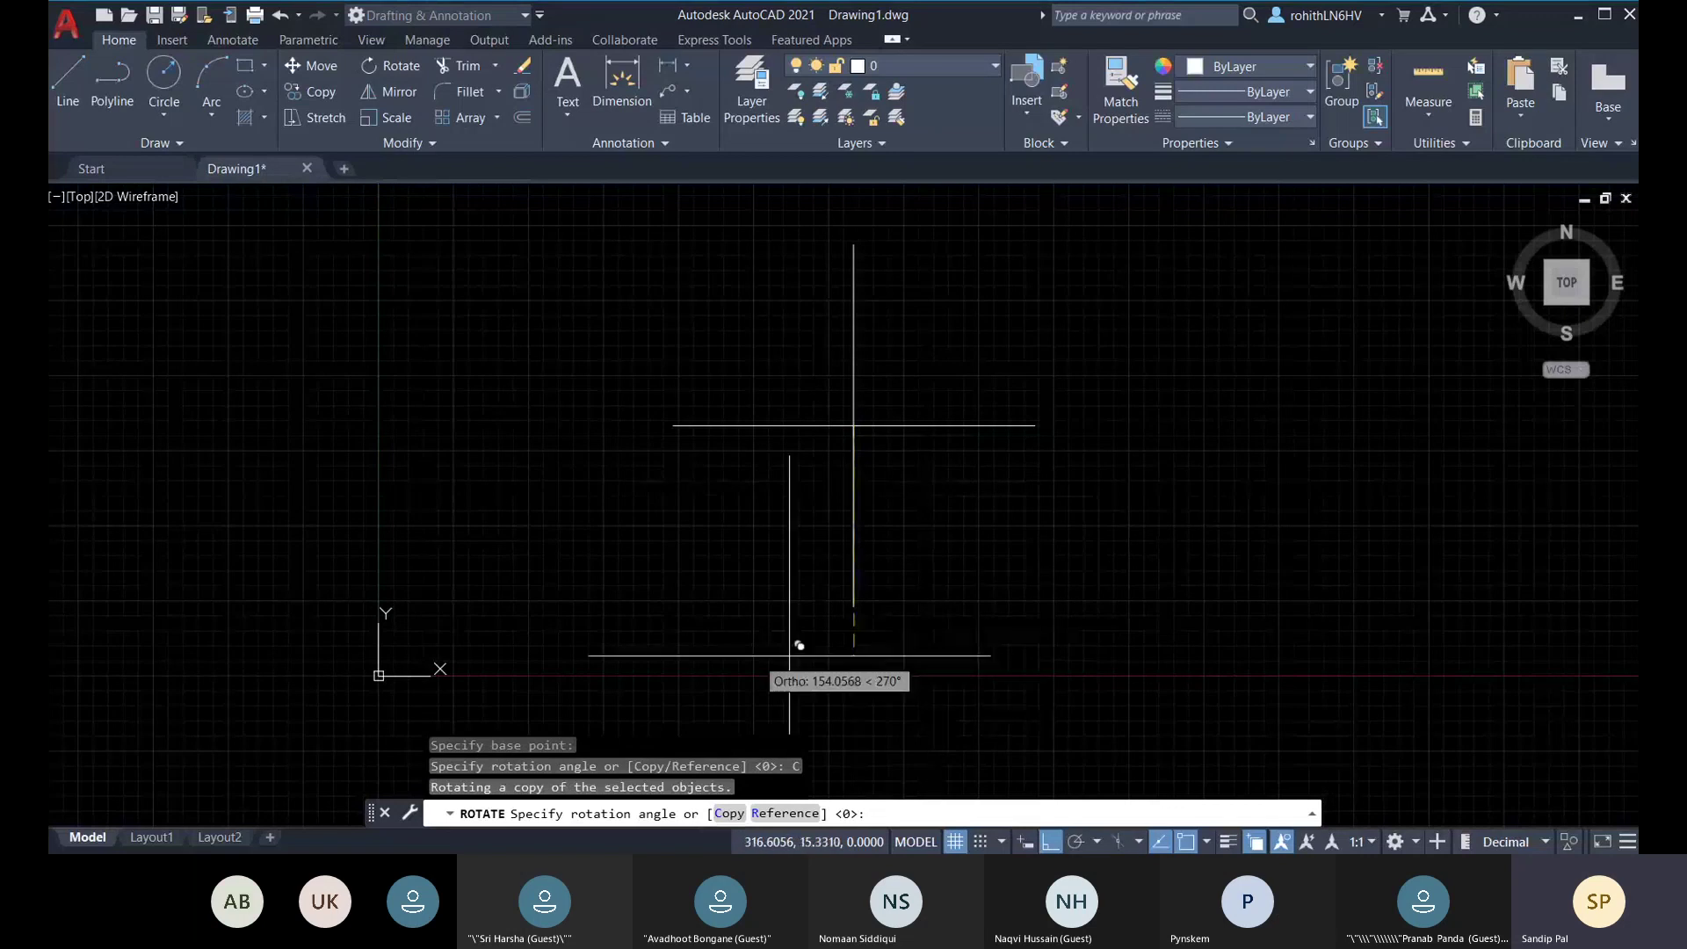
click(902, 680)
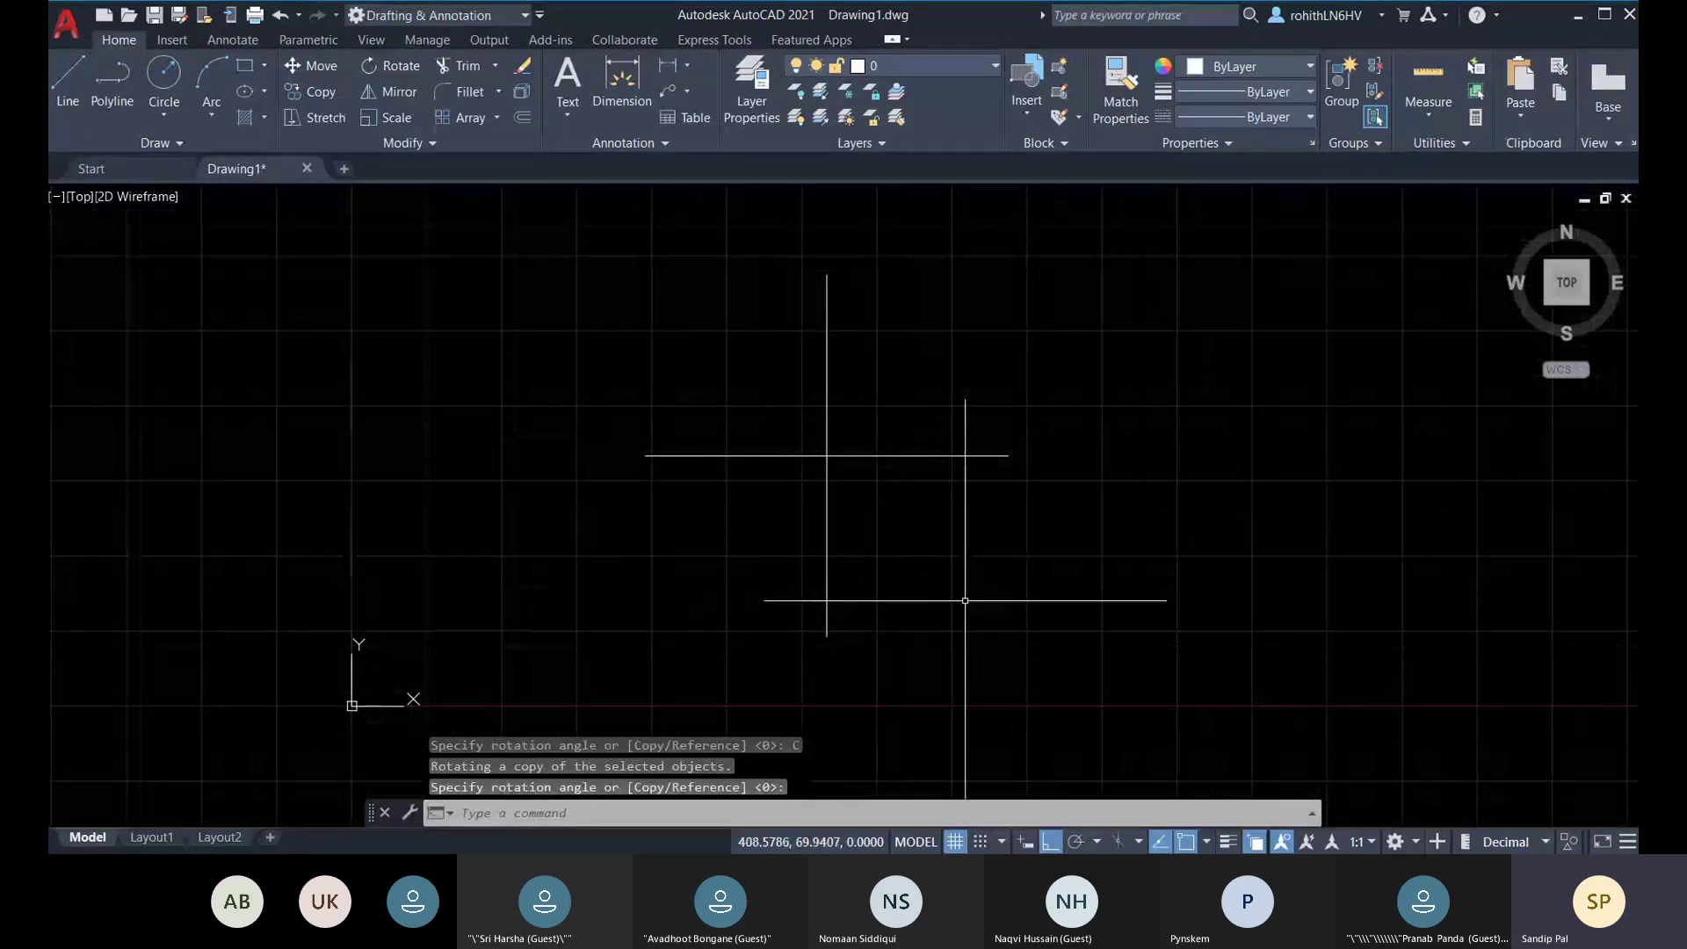
middle_drag(558, 559, 515, 607)
middle_drag(859, 546, 881, 522)
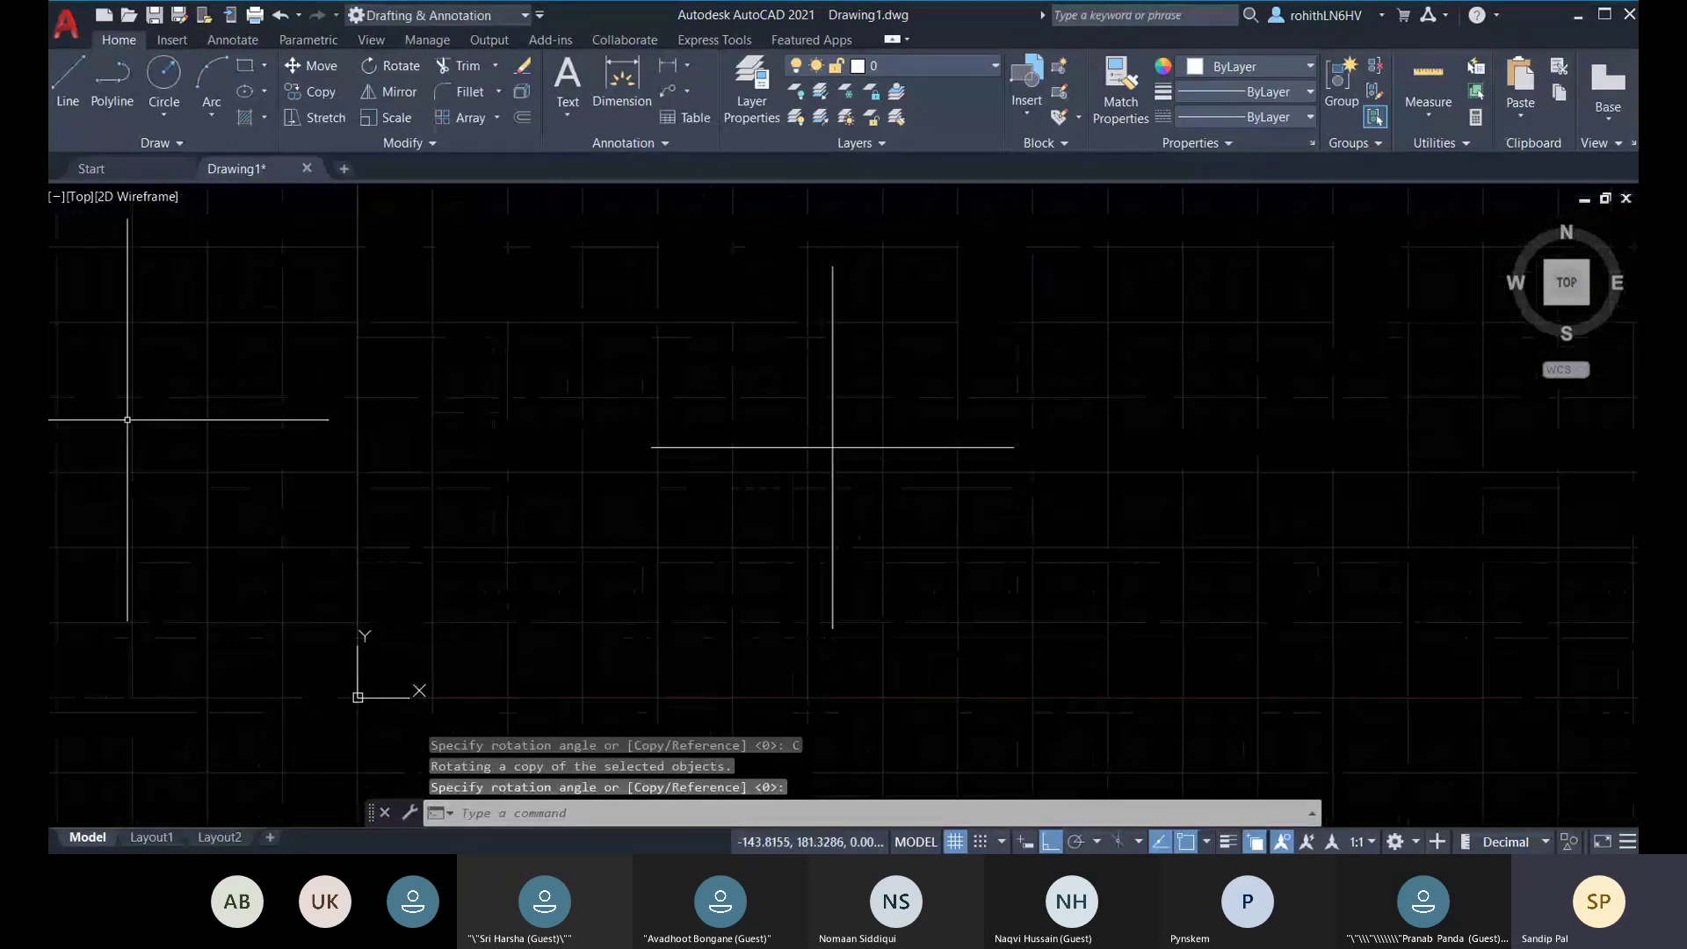
- Draw a circle centred on the cross out to a line end, and colour it magenta
click(163, 77)
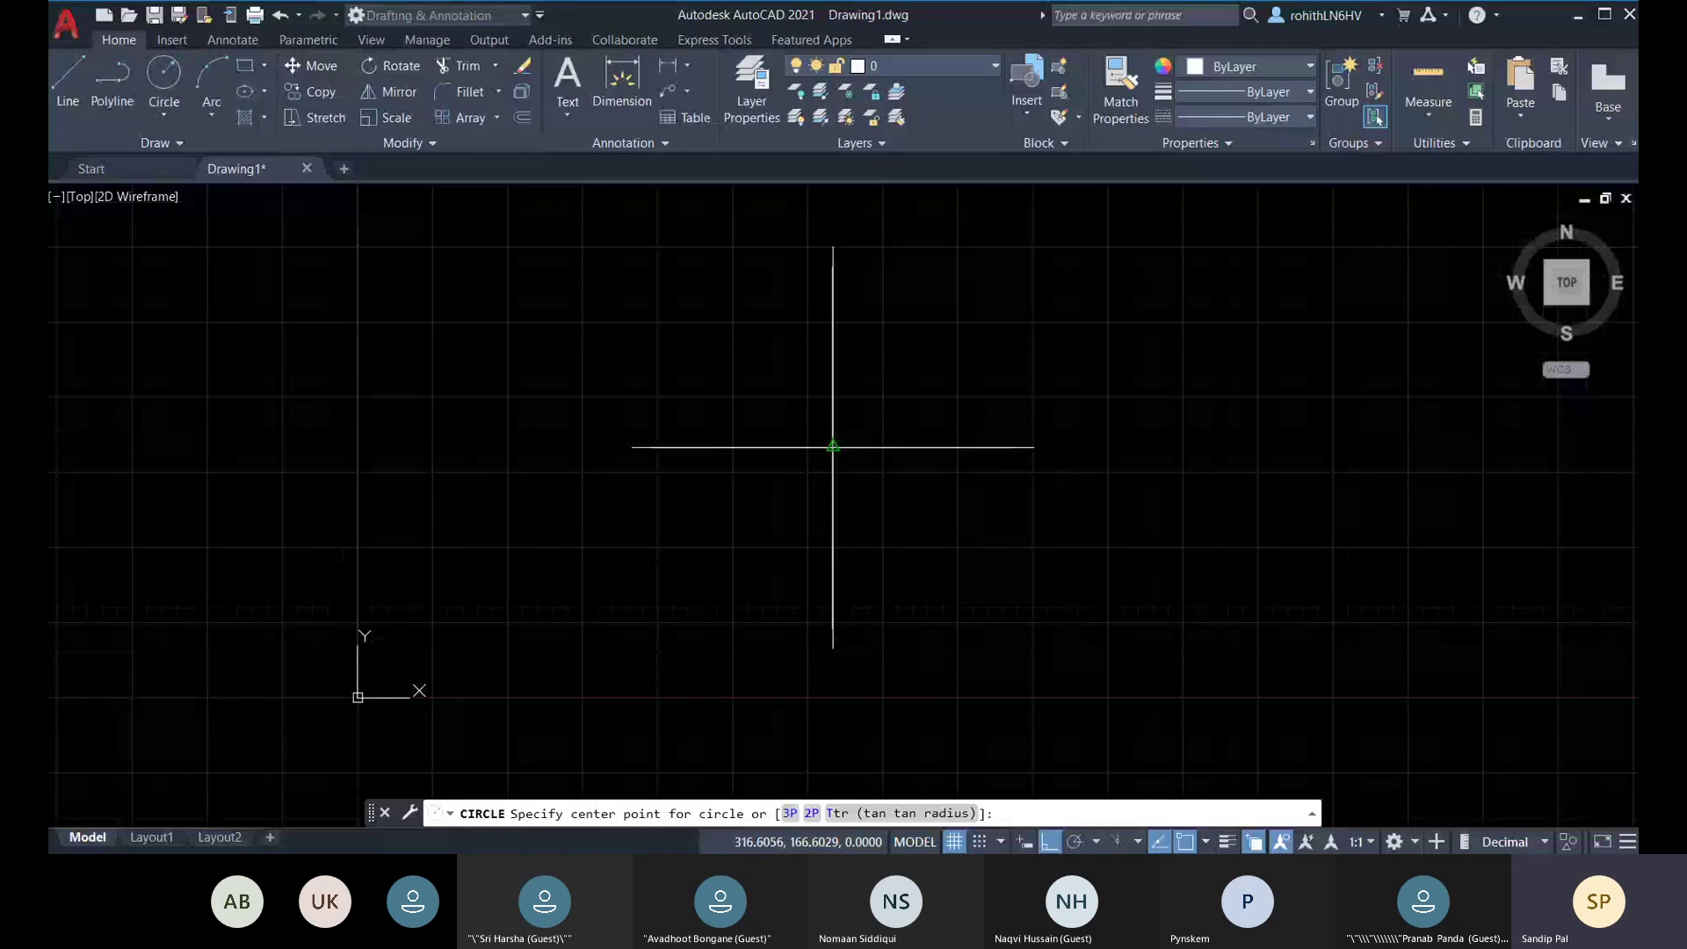
click(833, 446)
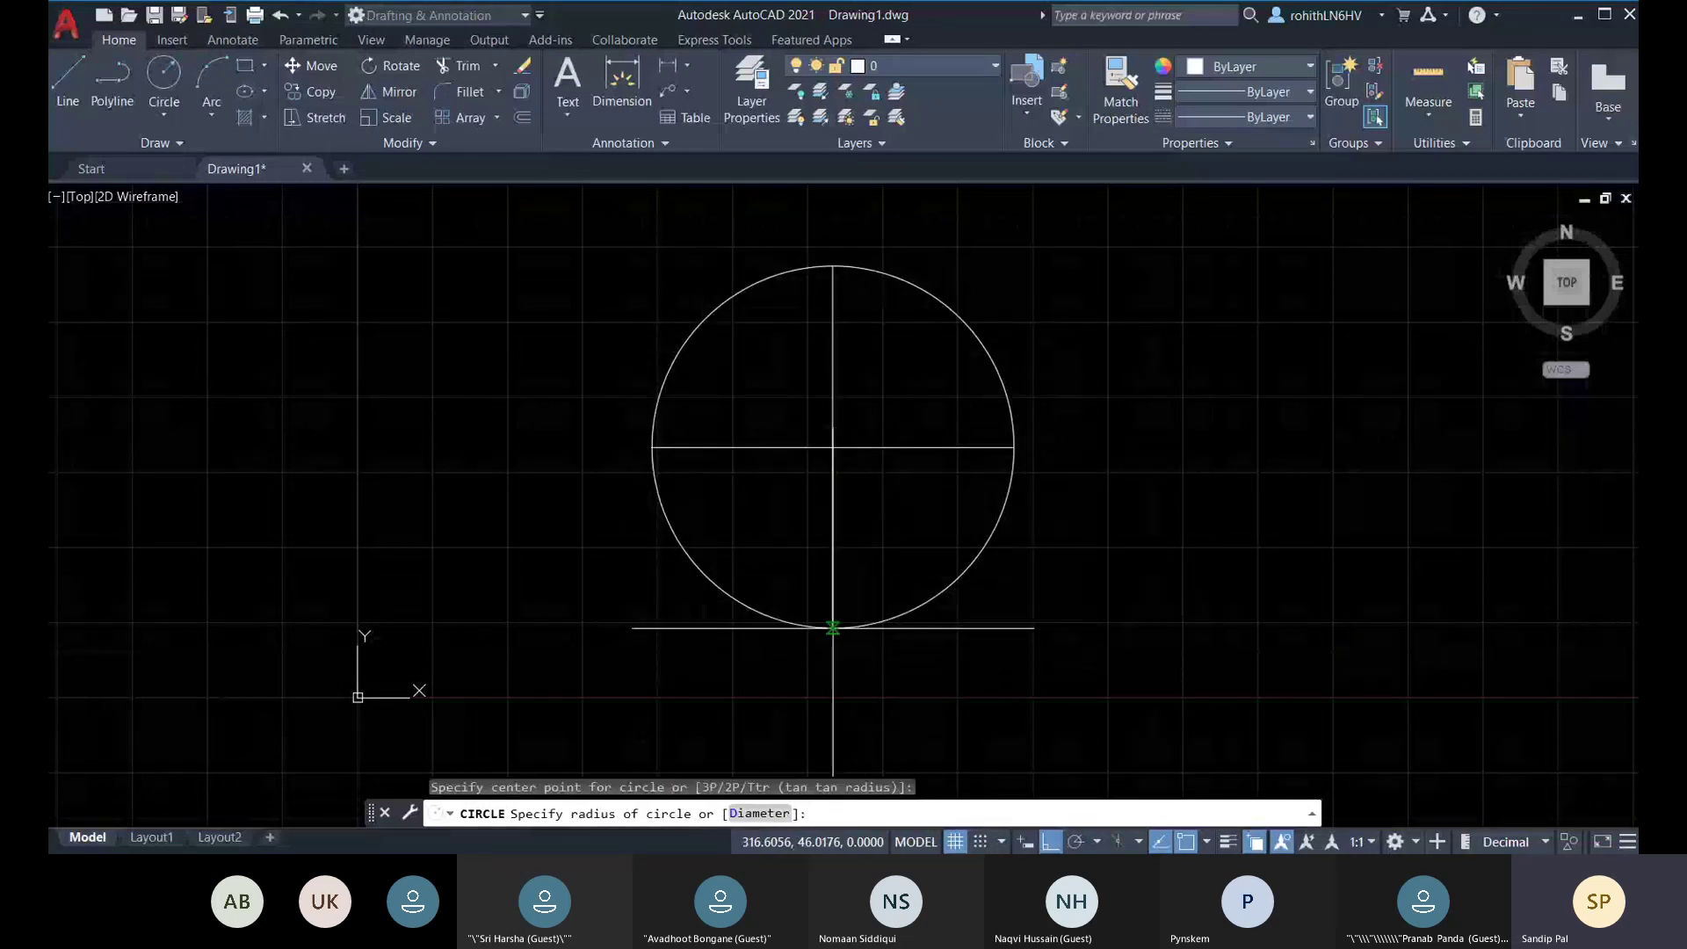
click(833, 628)
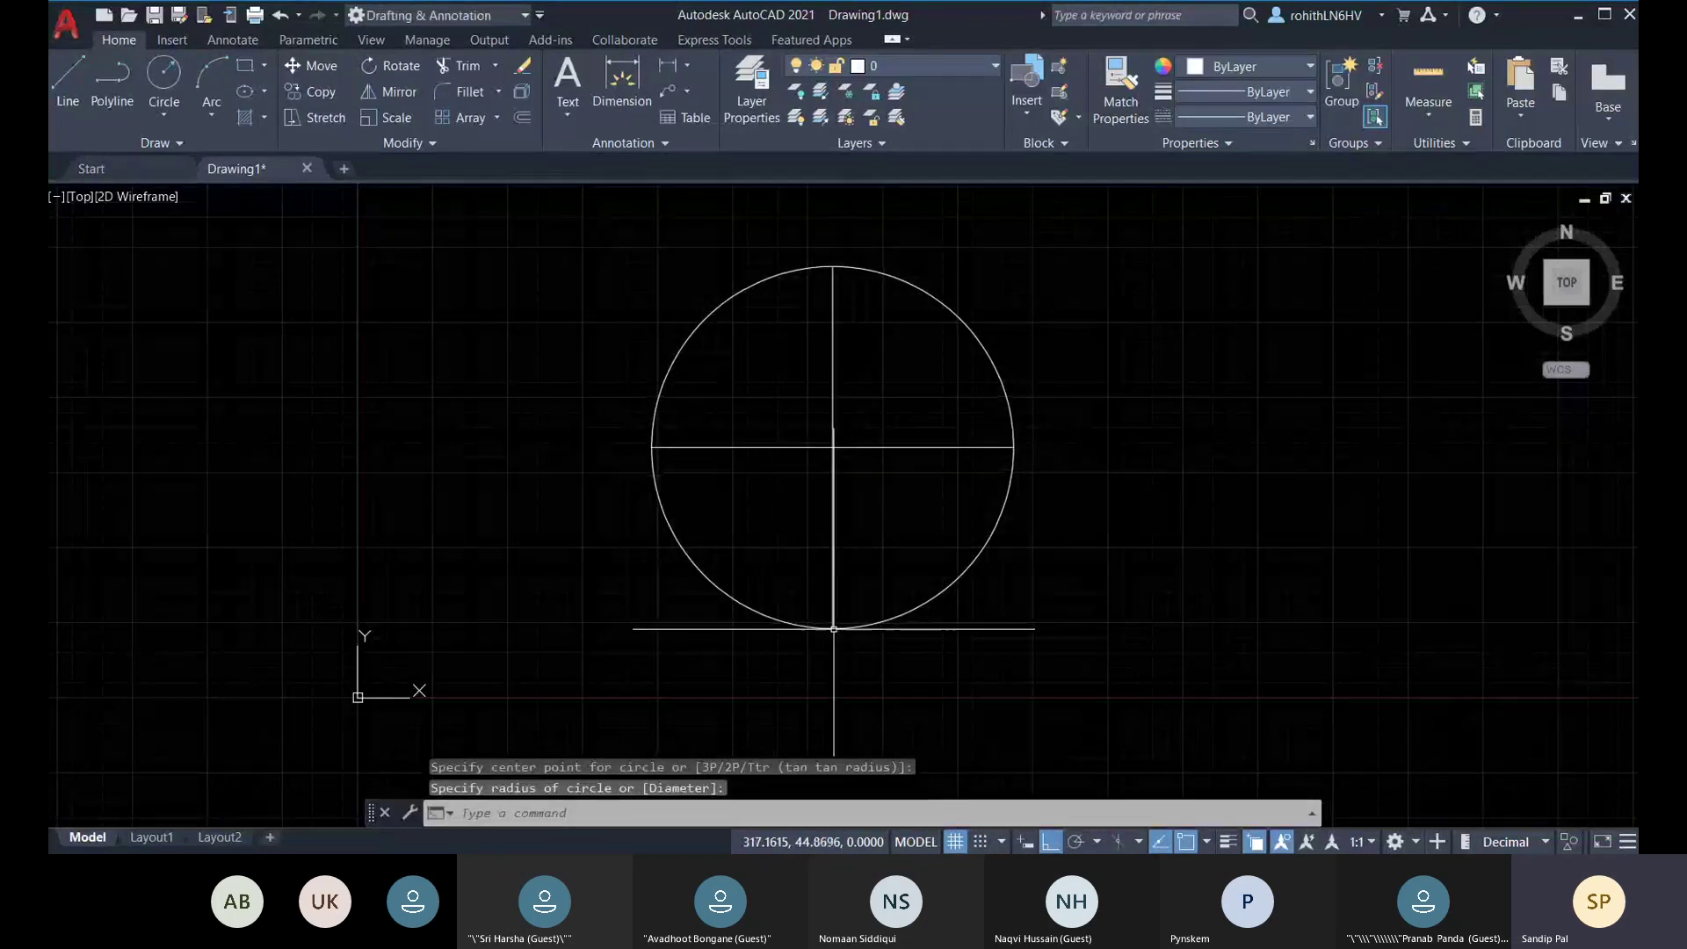
click(980, 563)
click(980, 563)
click(1270, 73)
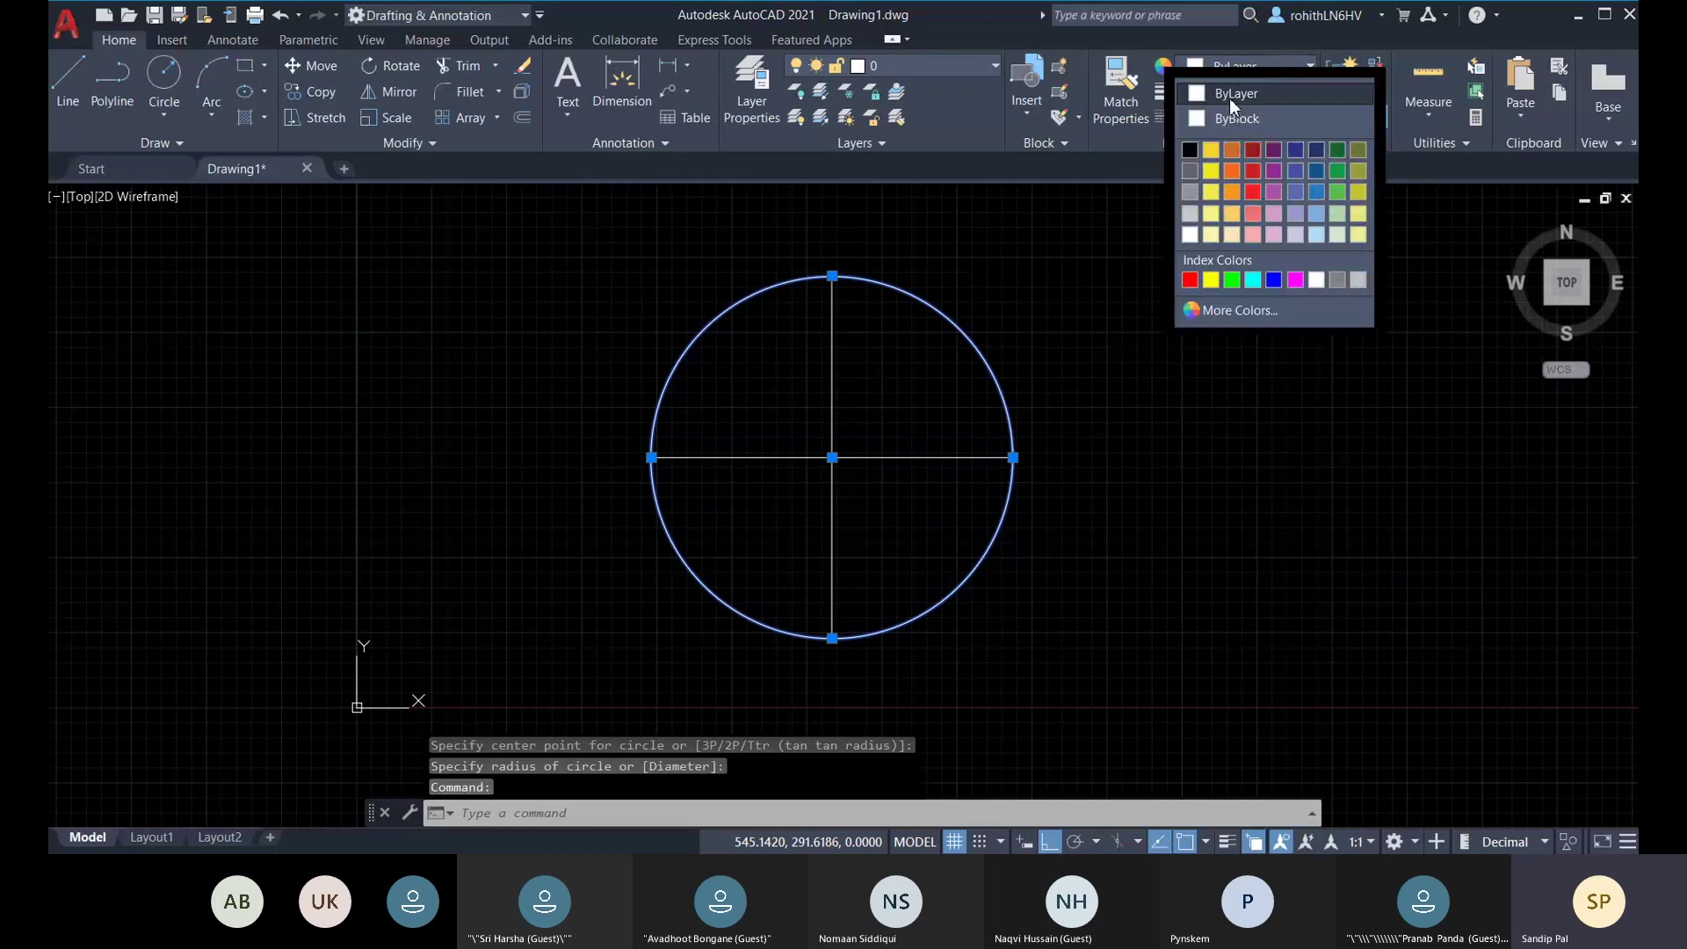
click(1297, 281)
- Load the ACAD_ISO03W100 linetype in the Linetype Manager
click(1284, 119)
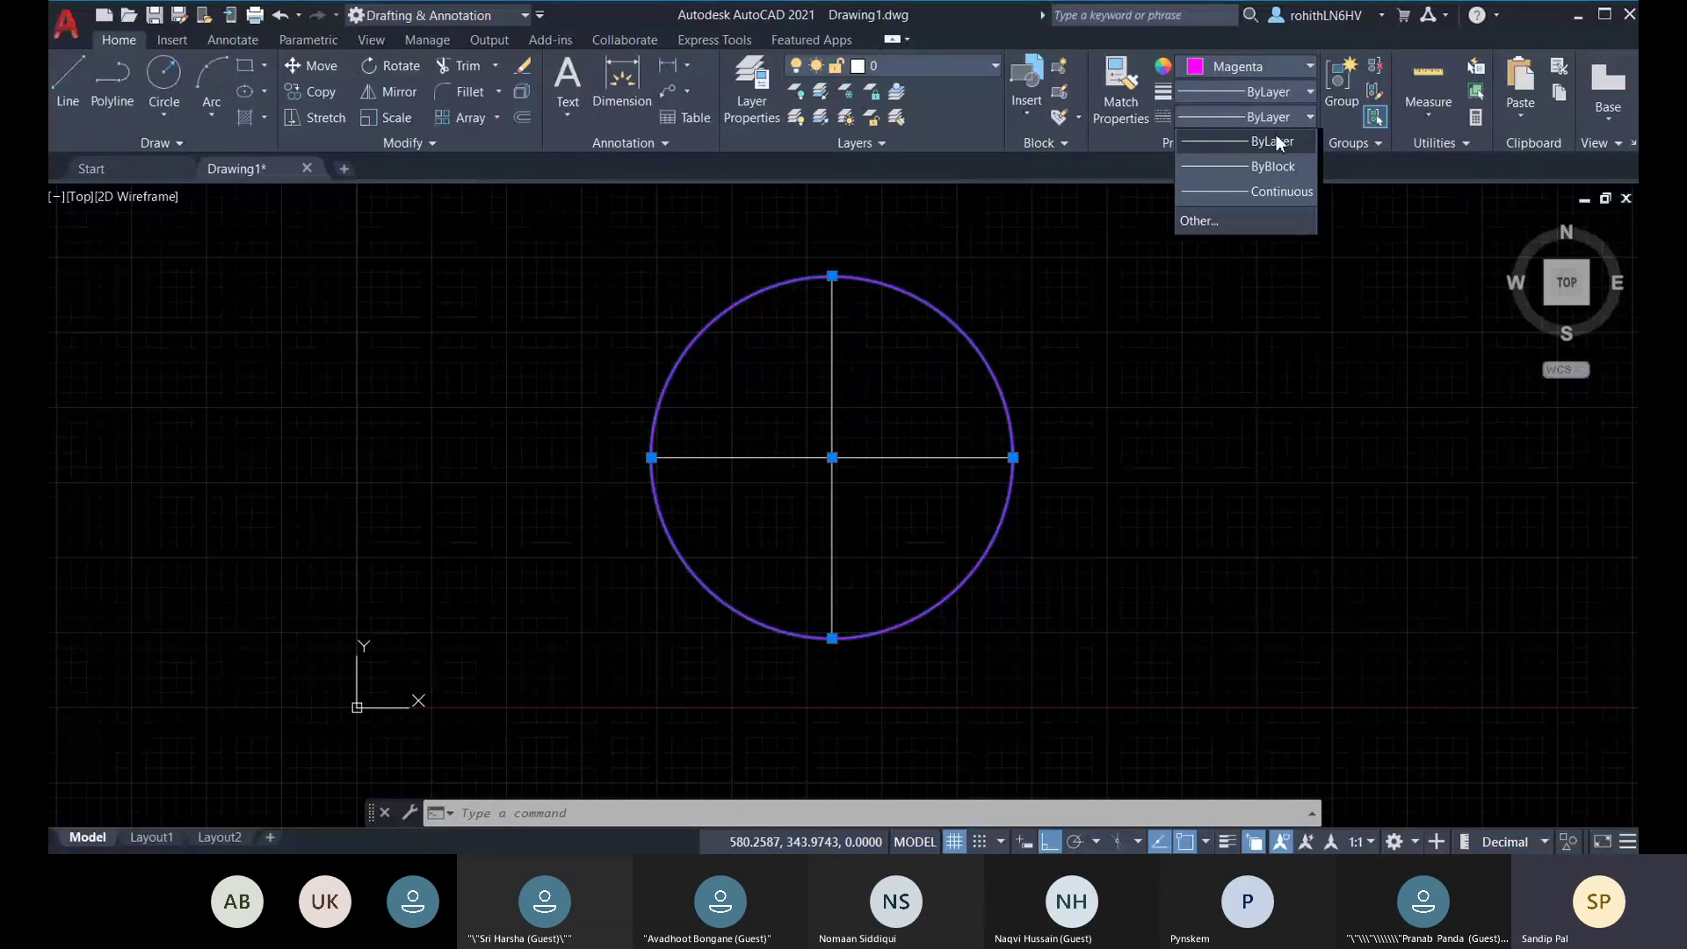
click(1002, 266)
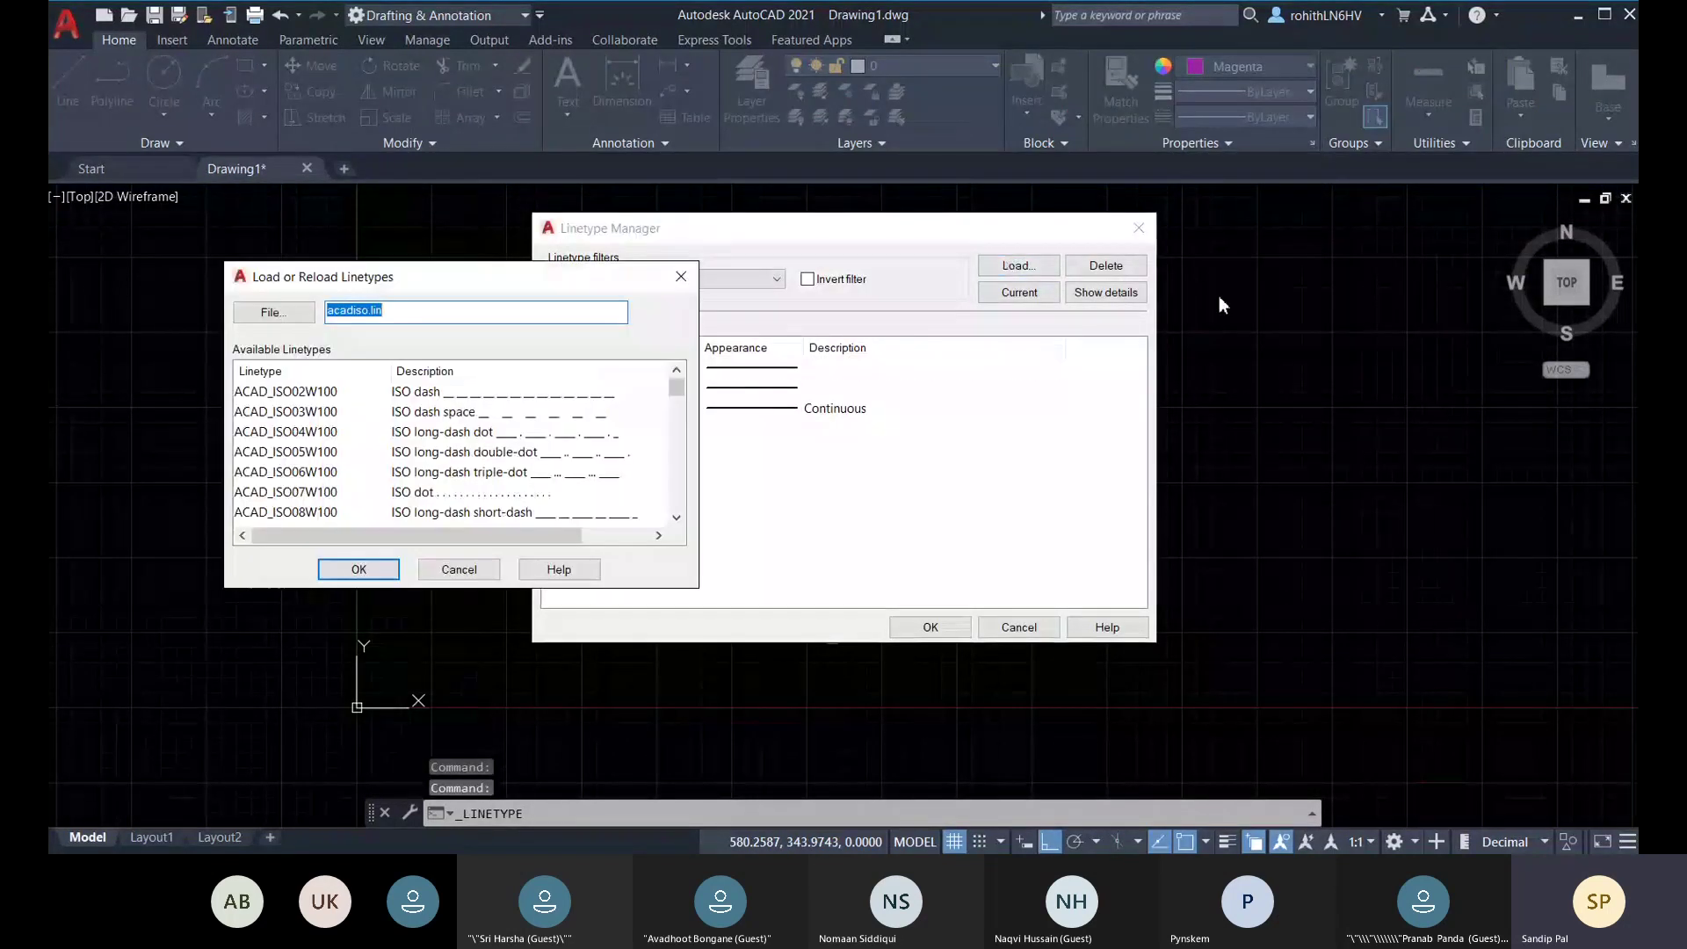
click(359, 569)
click(883, 410)
click(945, 631)
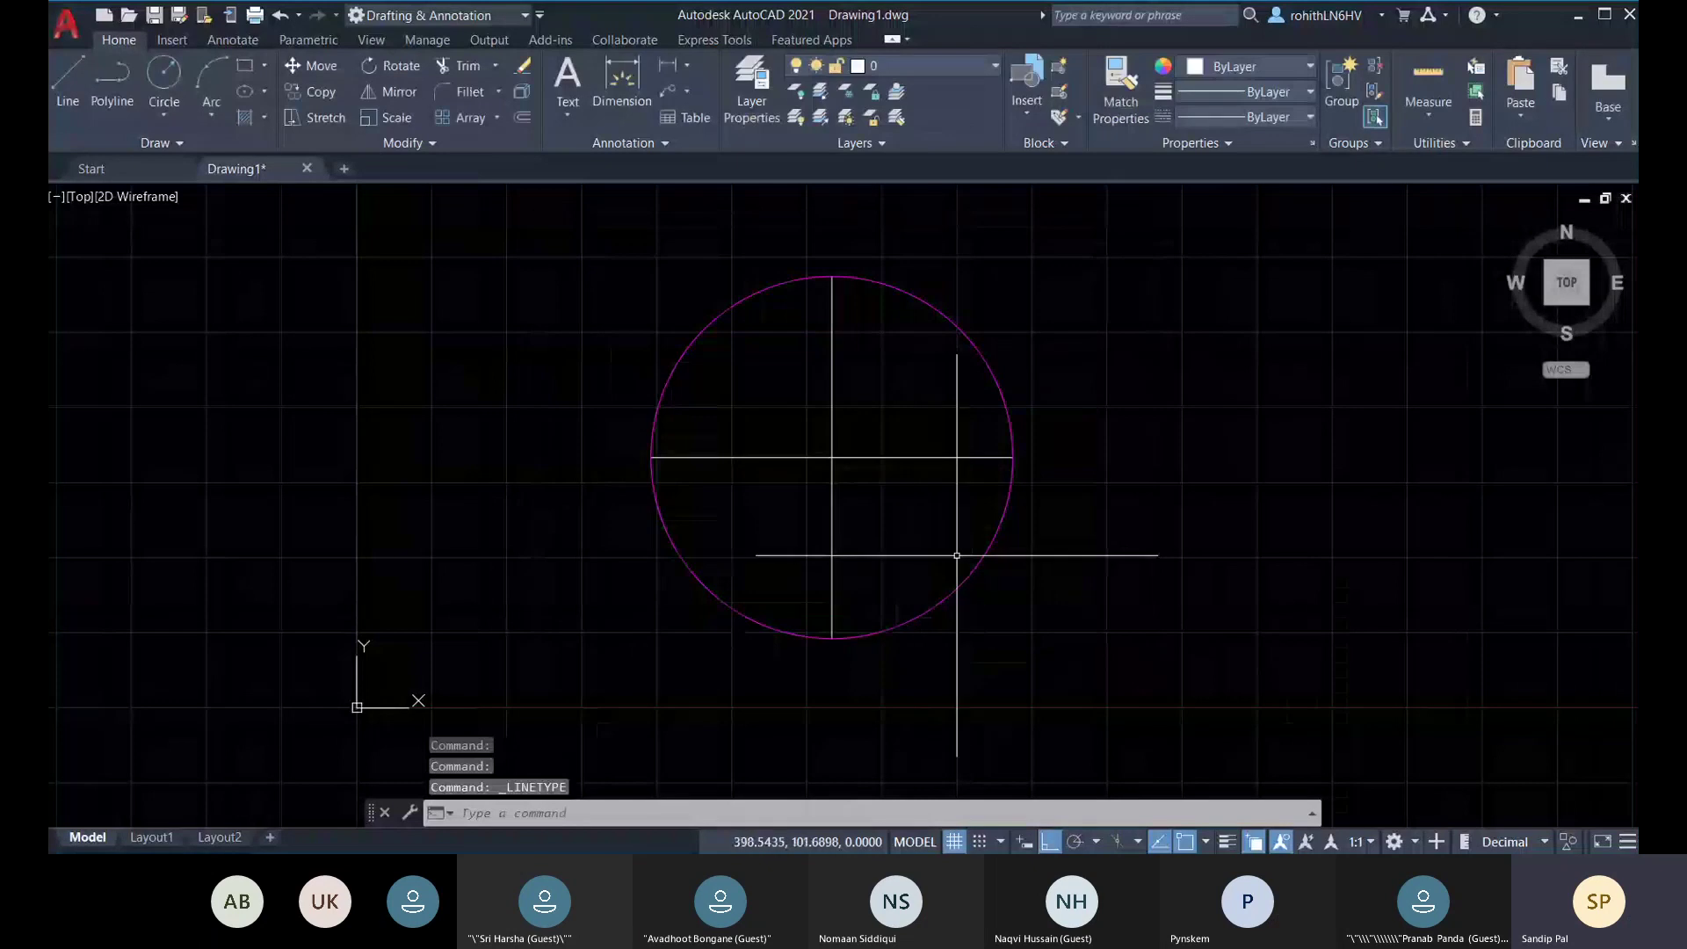
- Assign the ACAD_ISO03W100 dashed linetype to the magenta circle
click(972, 565)
click(1209, 120)
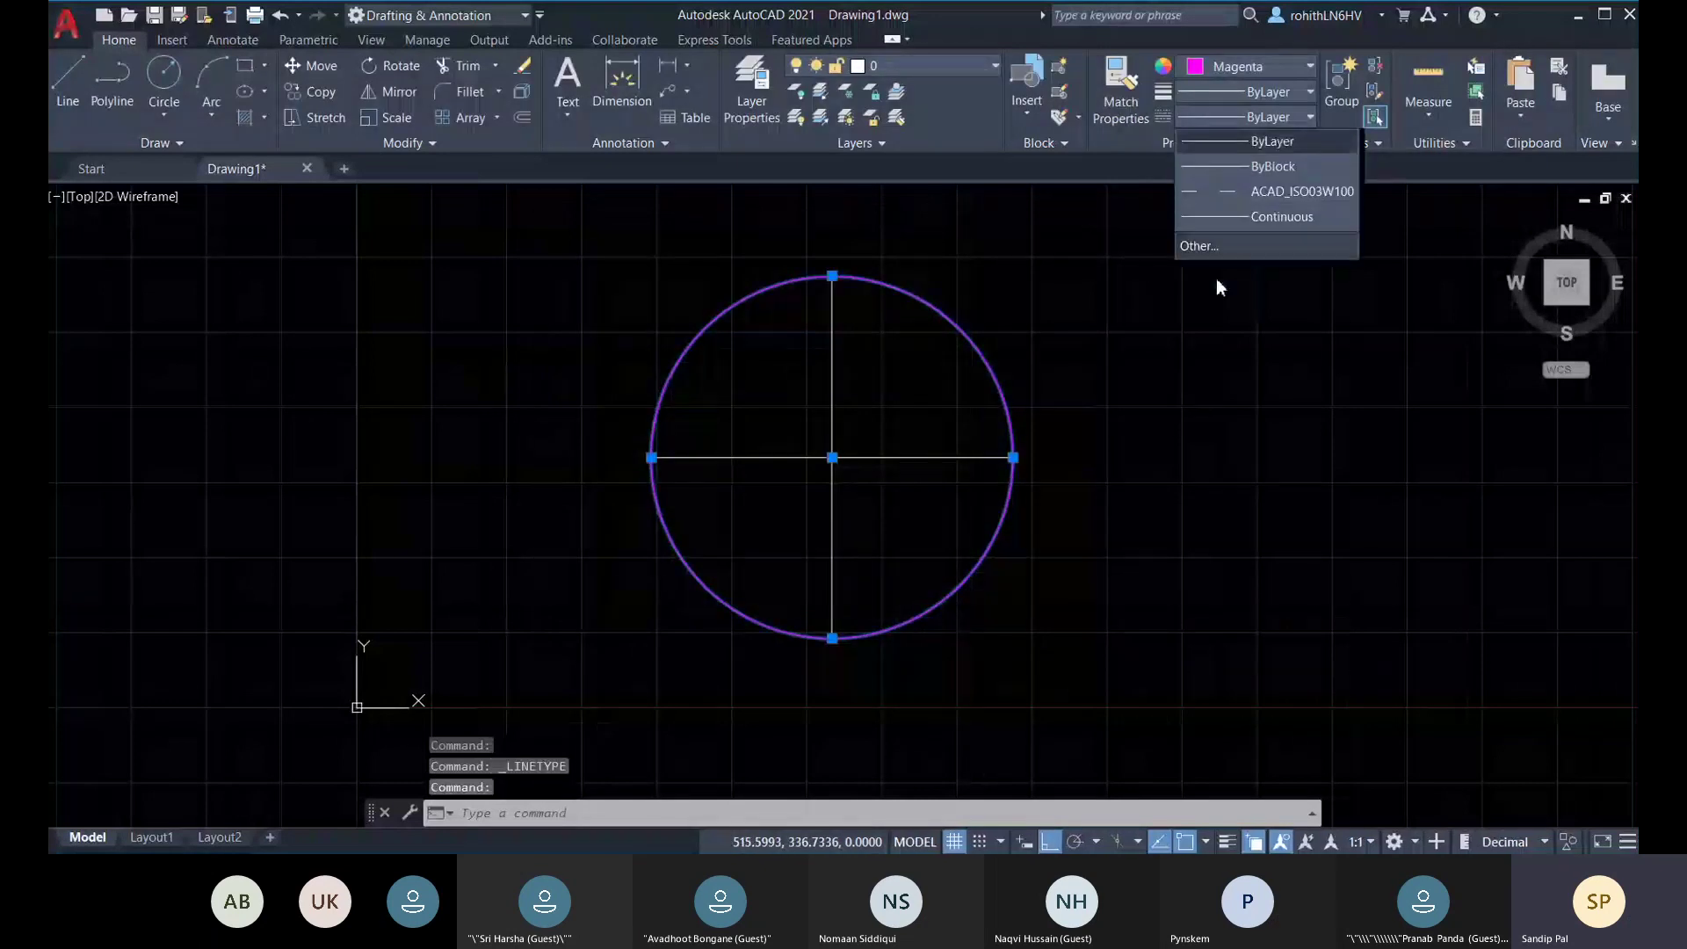
click(1231, 198)
key(Escape)
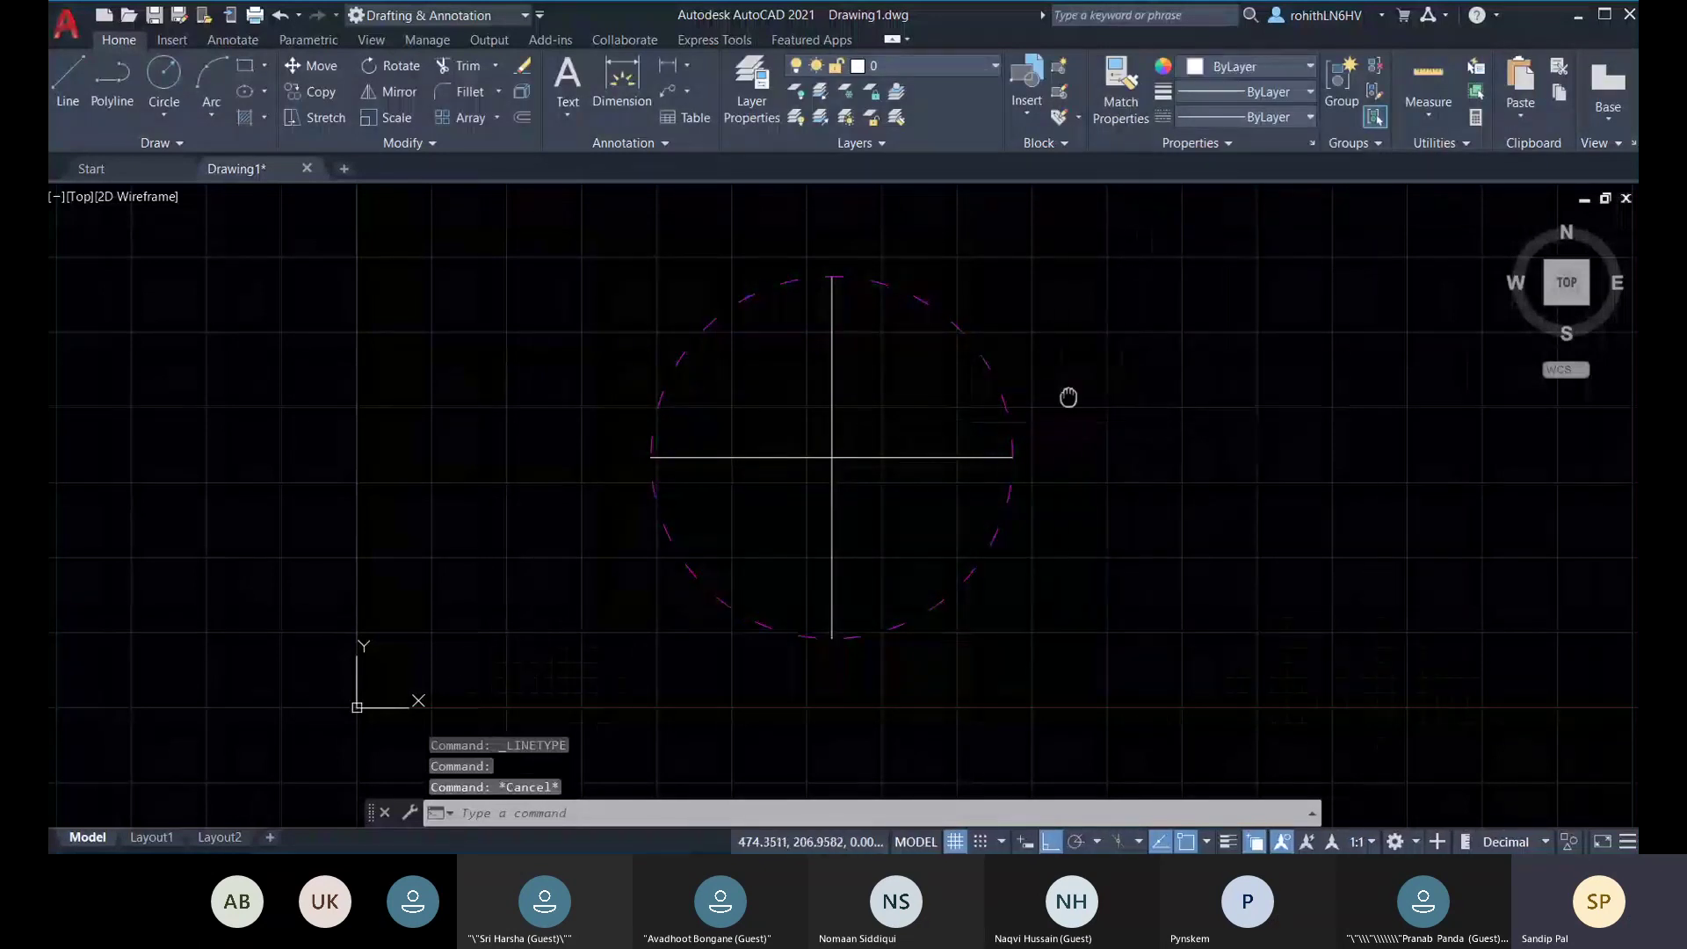
middle_drag(1006, 411, 1001, 414)
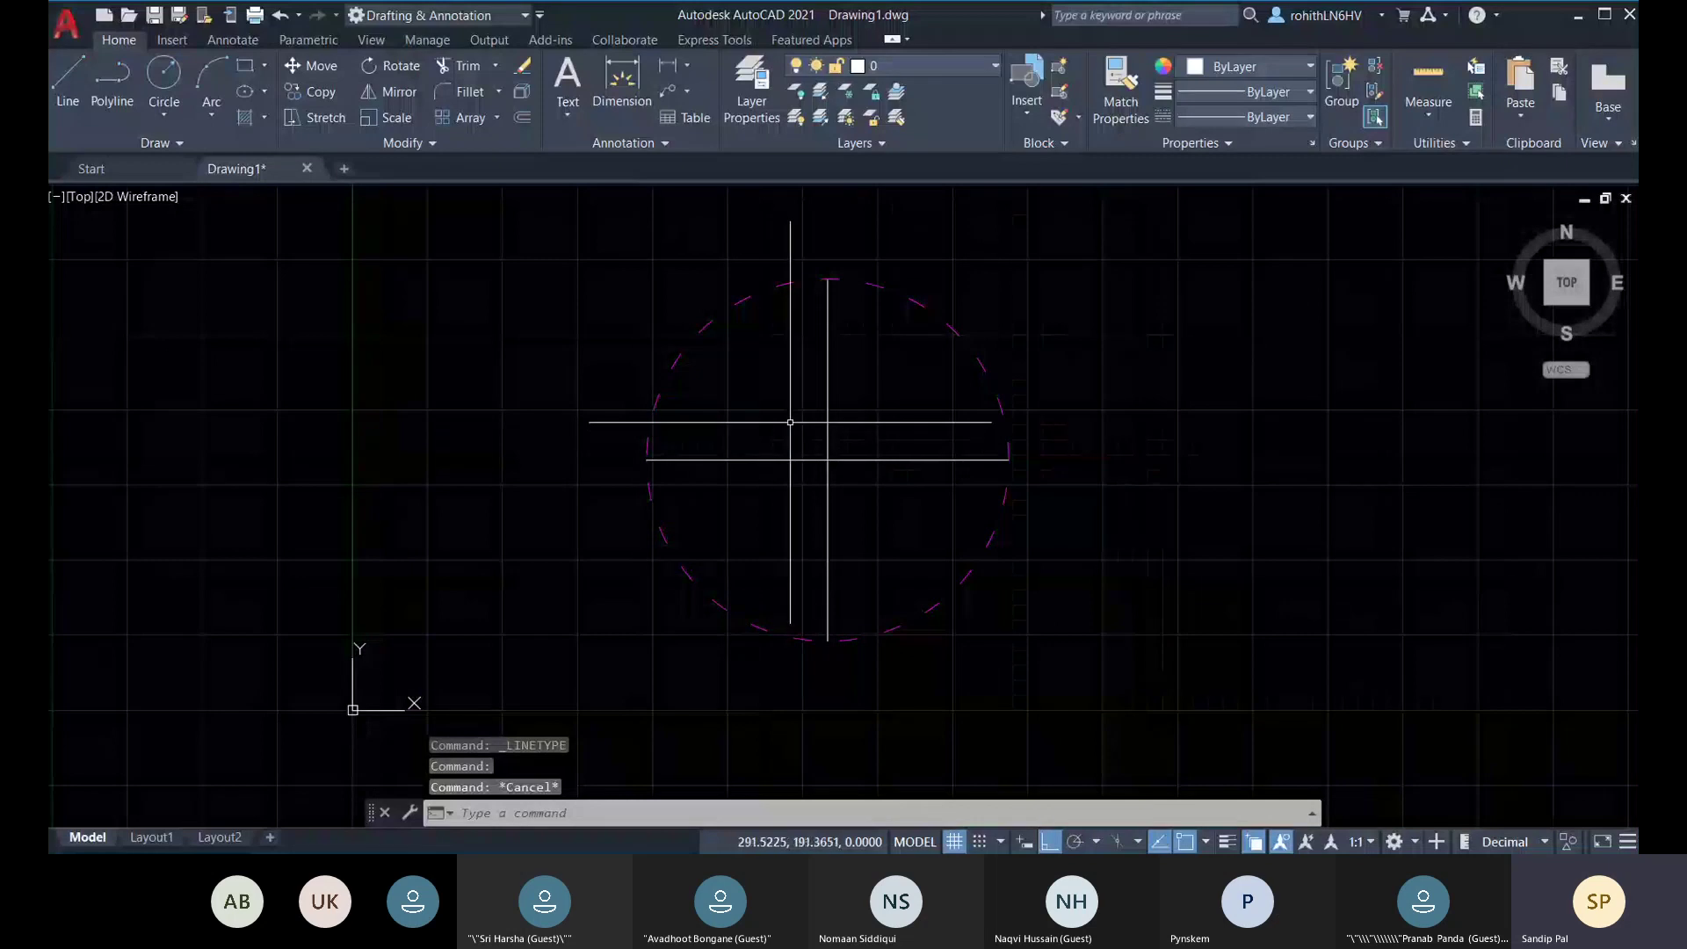
mouse_move(1006, 412)
middle_down()
mouse_move(953, 436)
mouse_move(937, 369)
middle_up()
scroll(933, 384, up, 2)
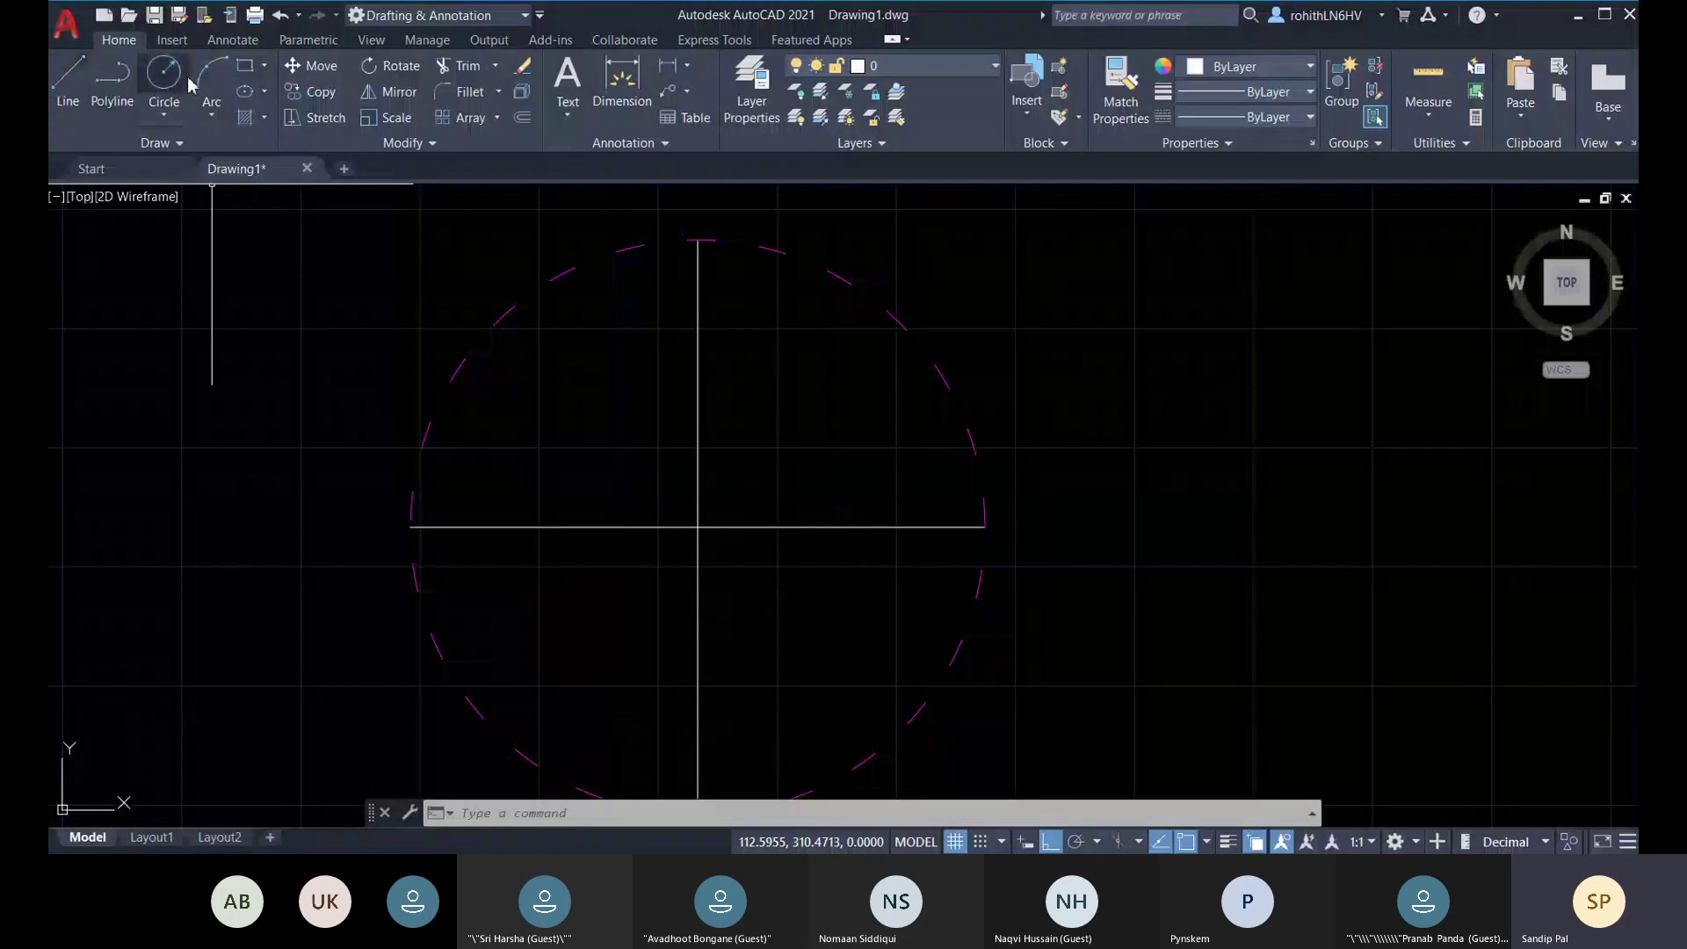
- Draw a short angled stroke near the top of the circle with Ortho off
click(66, 81)
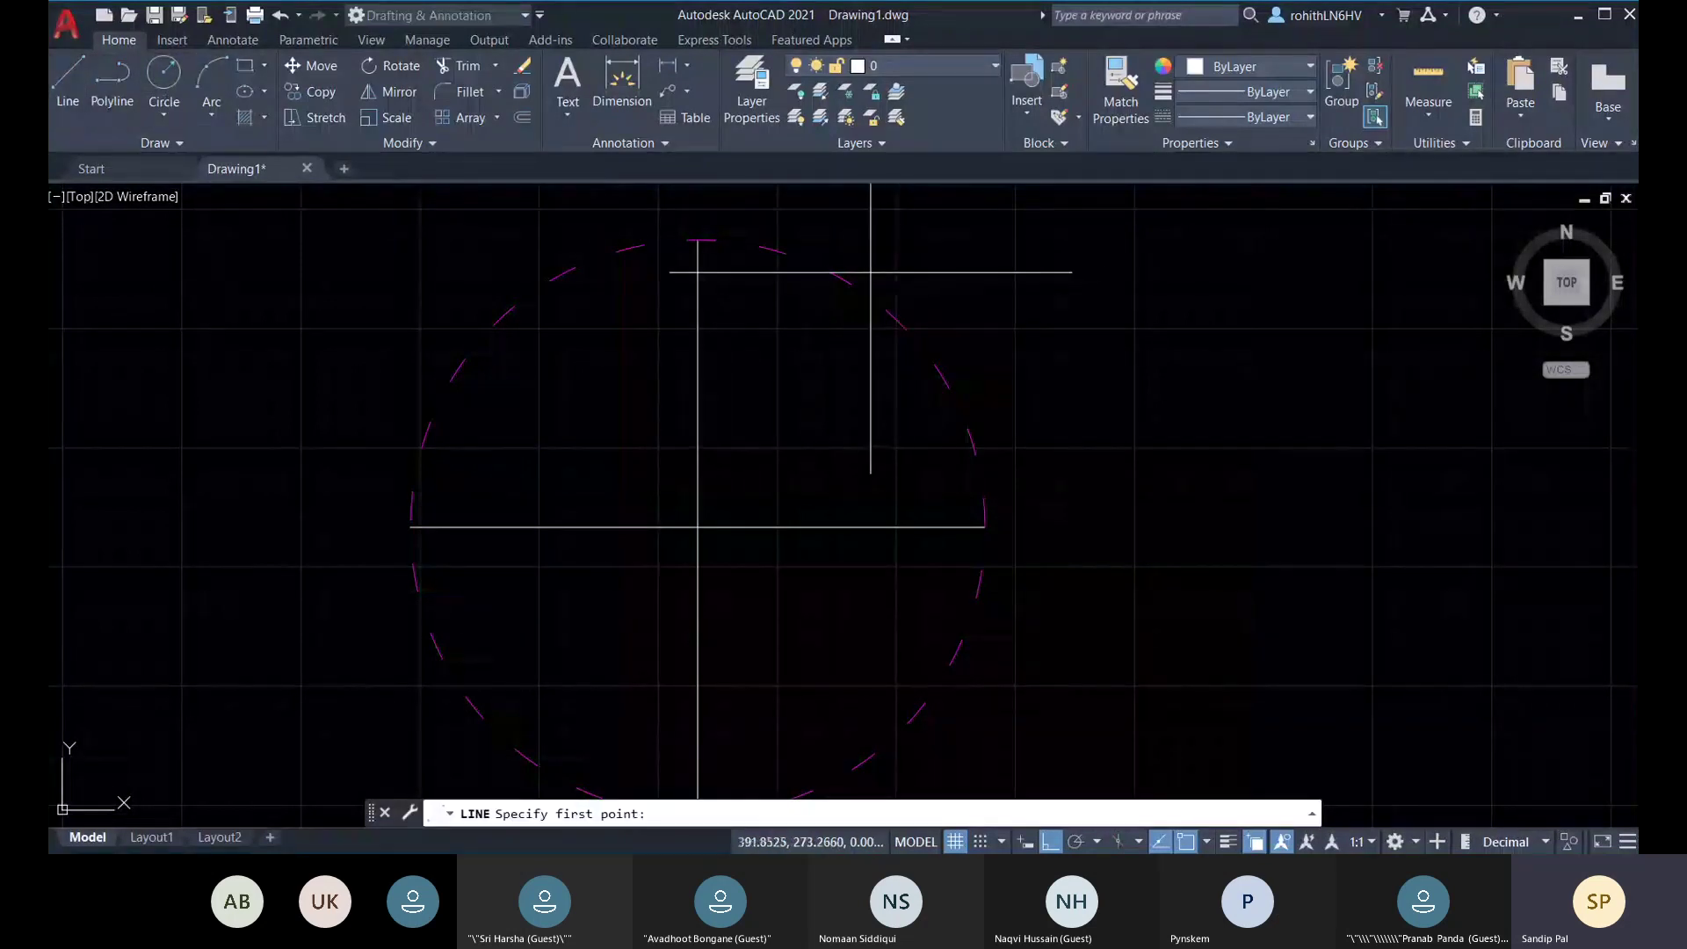
click(826, 270)
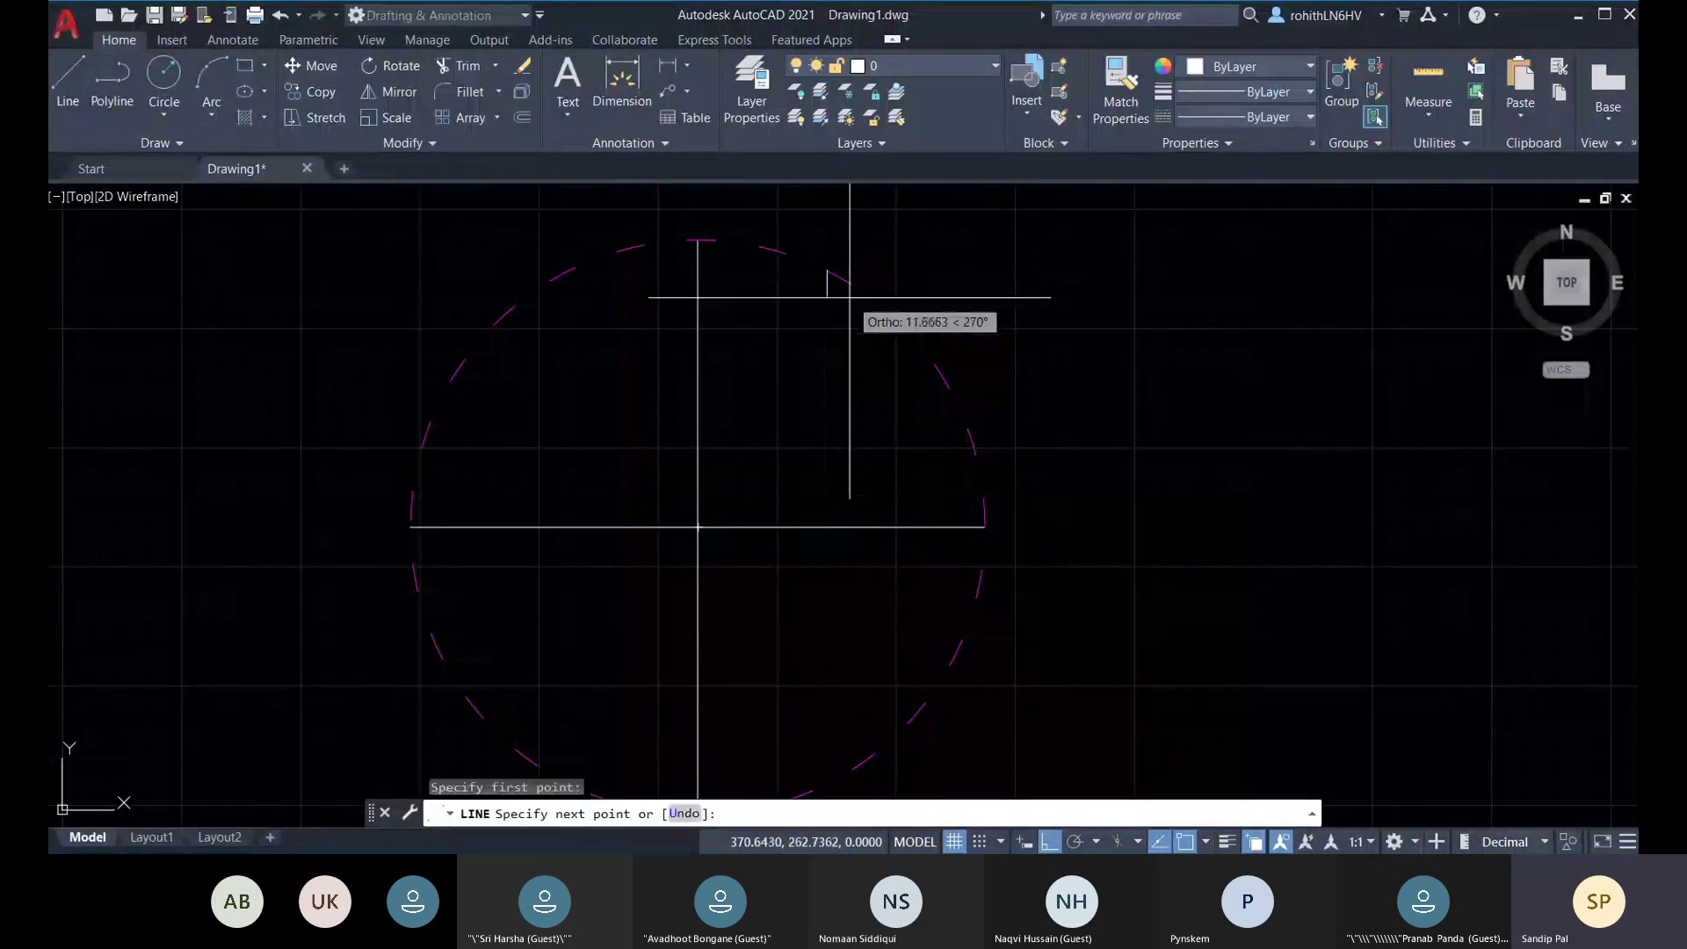
key(F8)
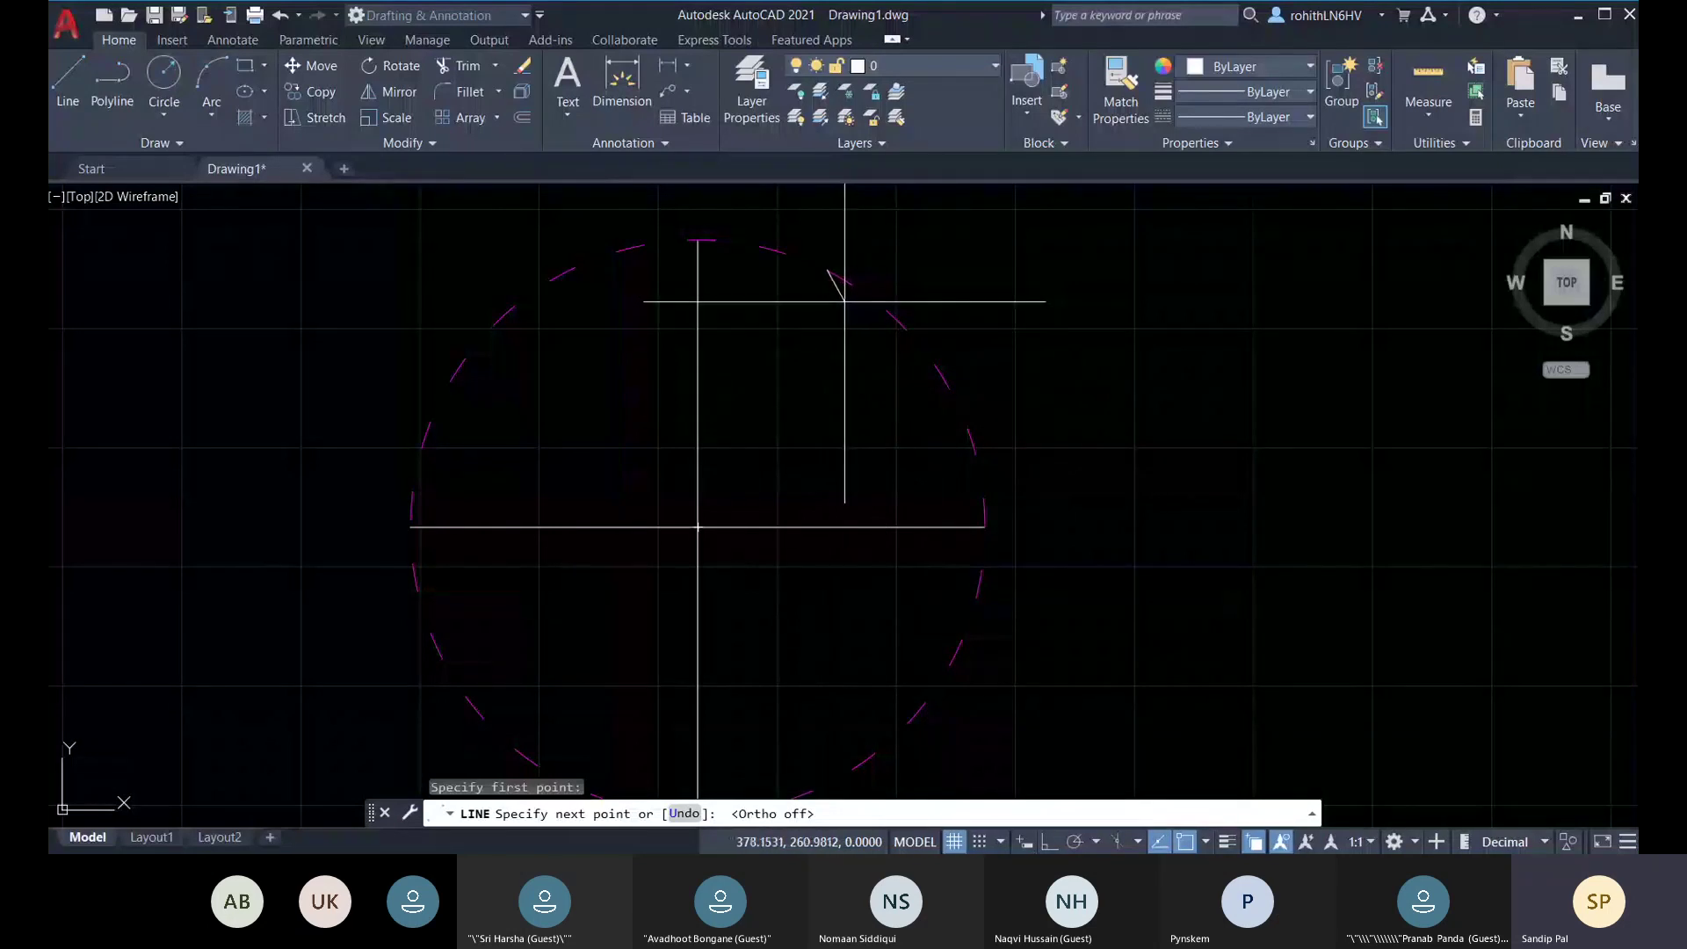
key(Escape)
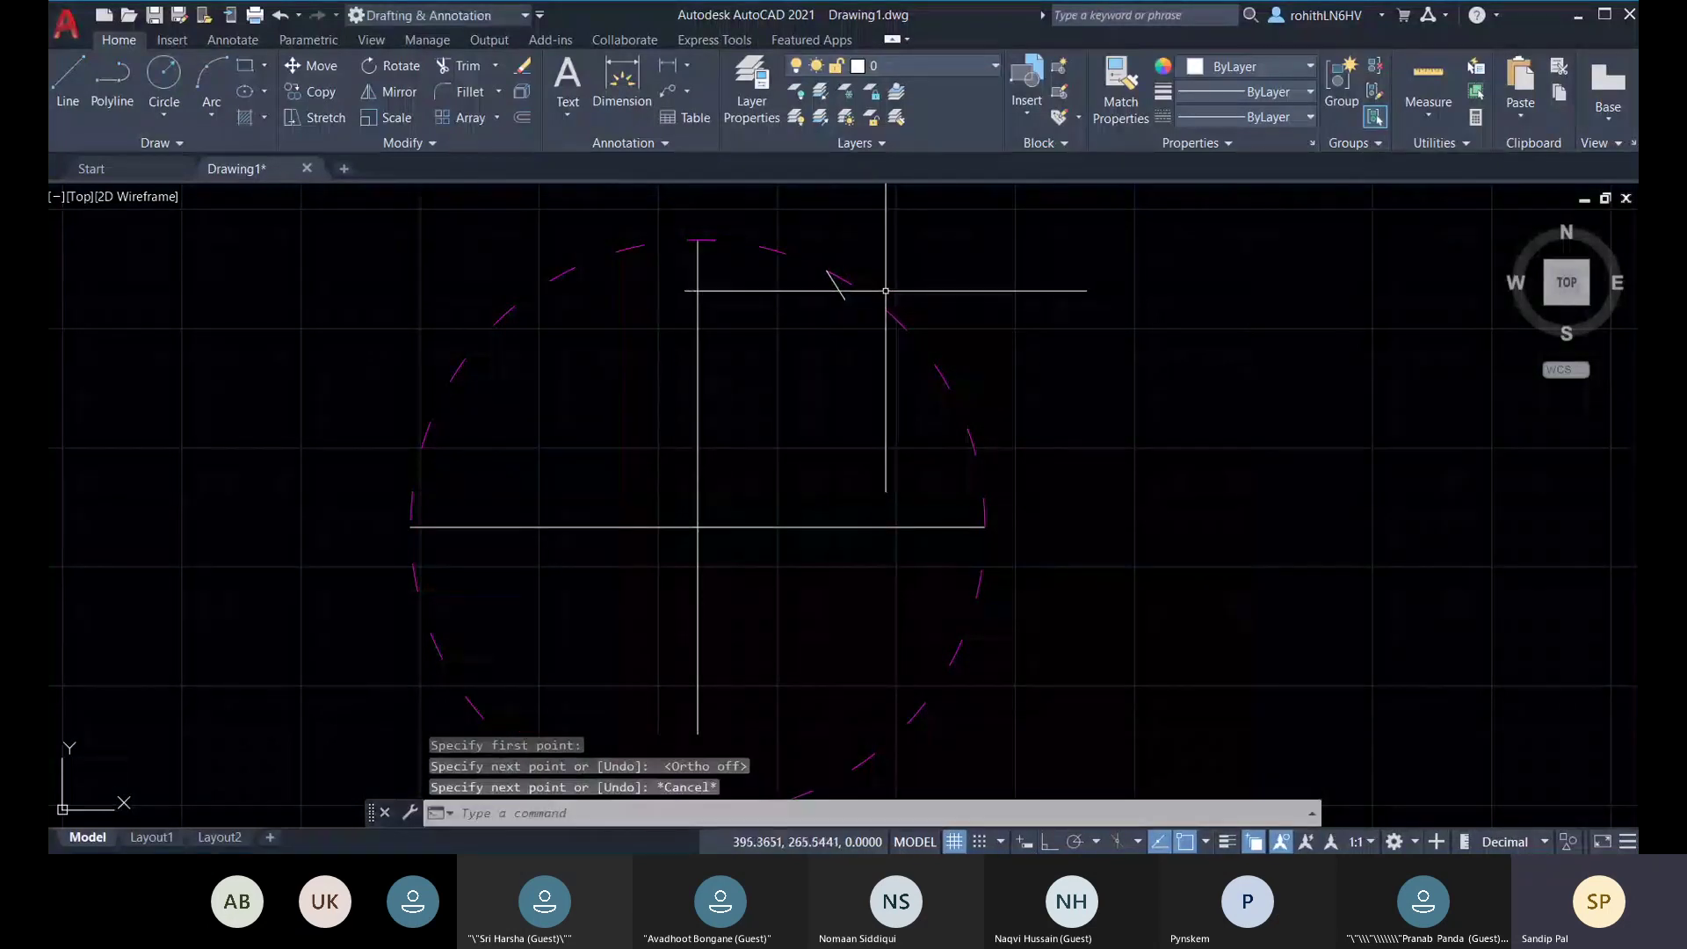
scroll(877, 286, up, 2)
middle_drag(742, 300, 780, 335)
middle_drag(859, 295, 881, 289)
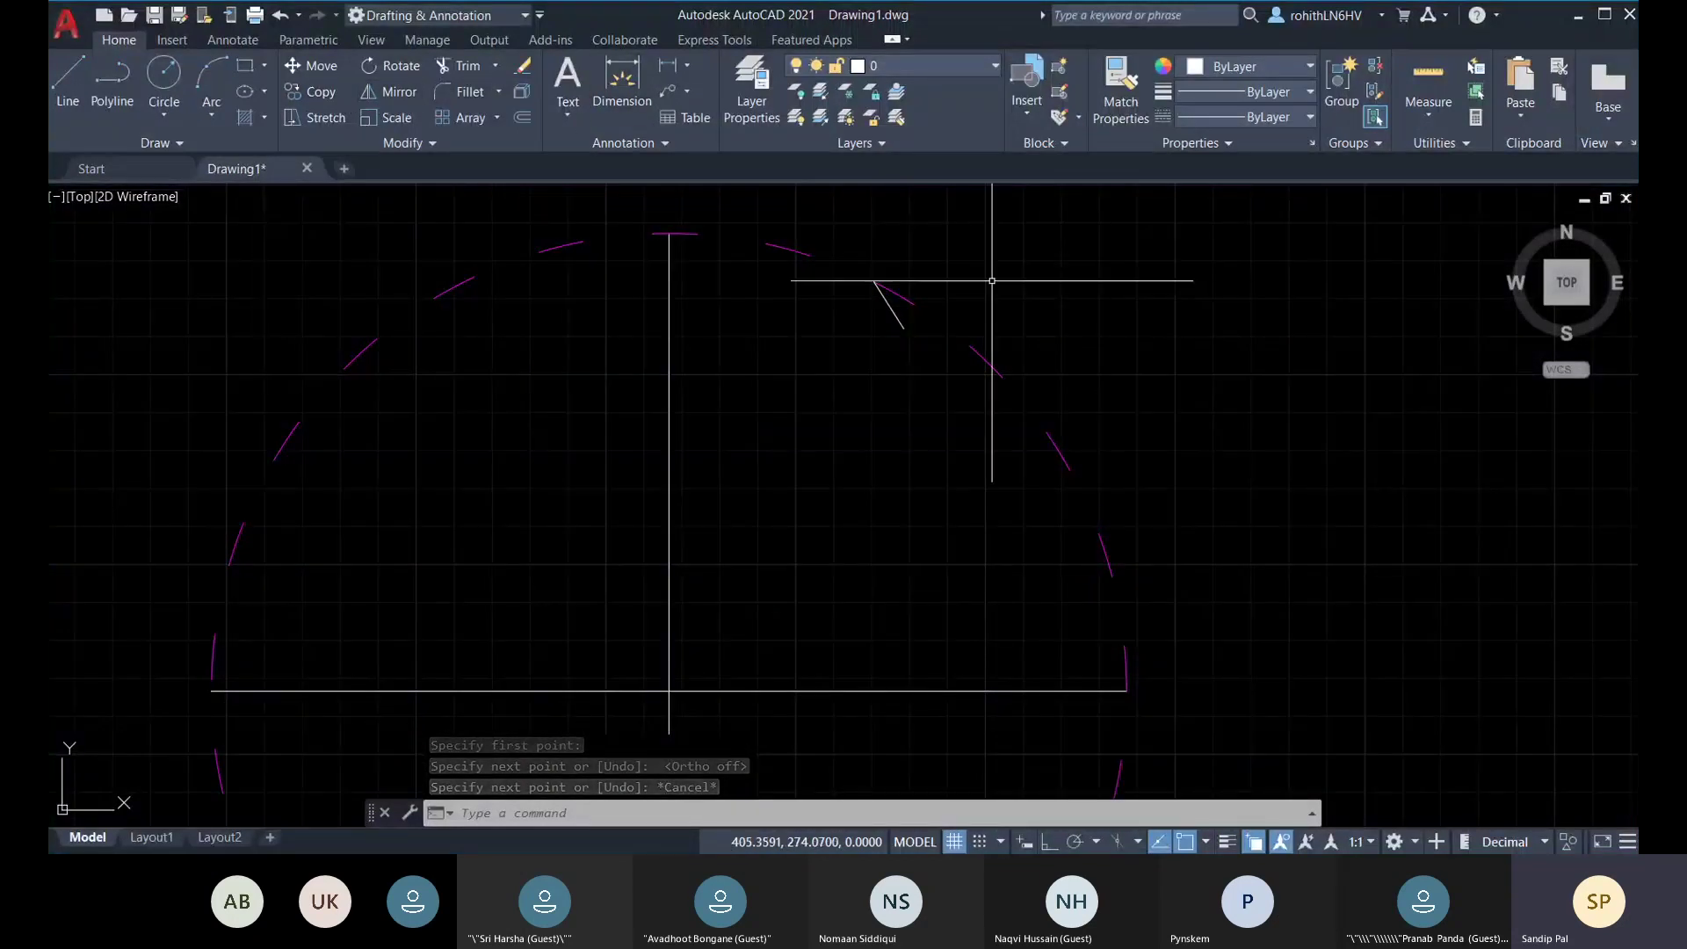
- Mirror the stroke, keeping the original, to form a V-shaped arrowhead
click(393, 92)
click(898, 318)
key(Return)
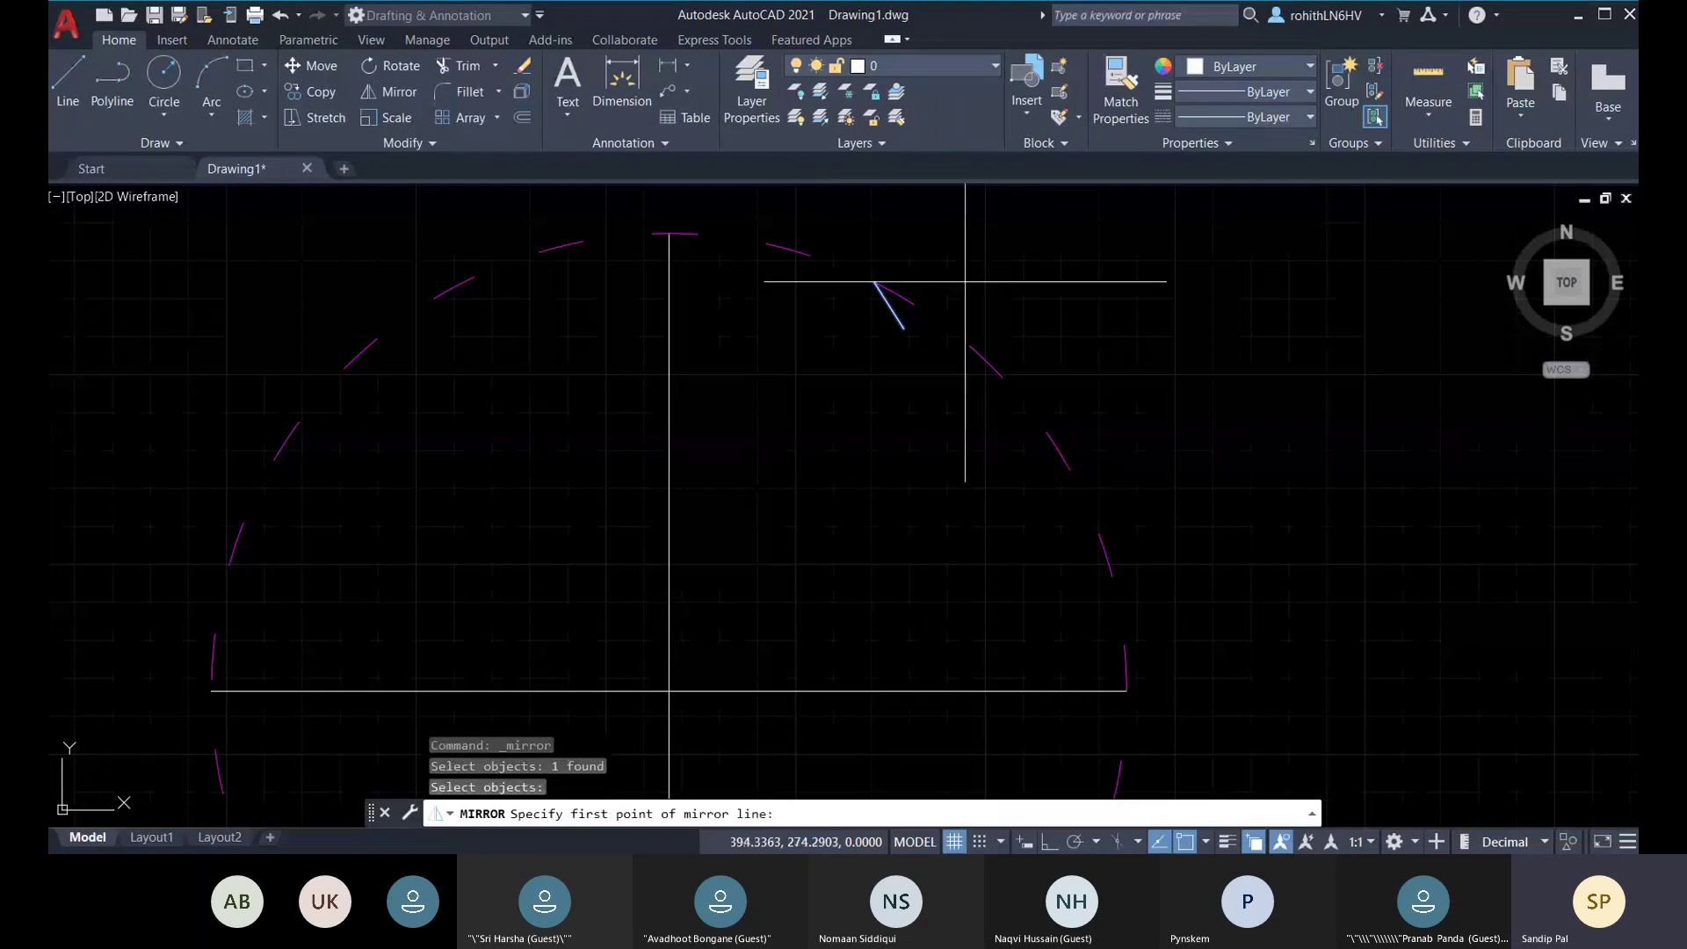
click(874, 281)
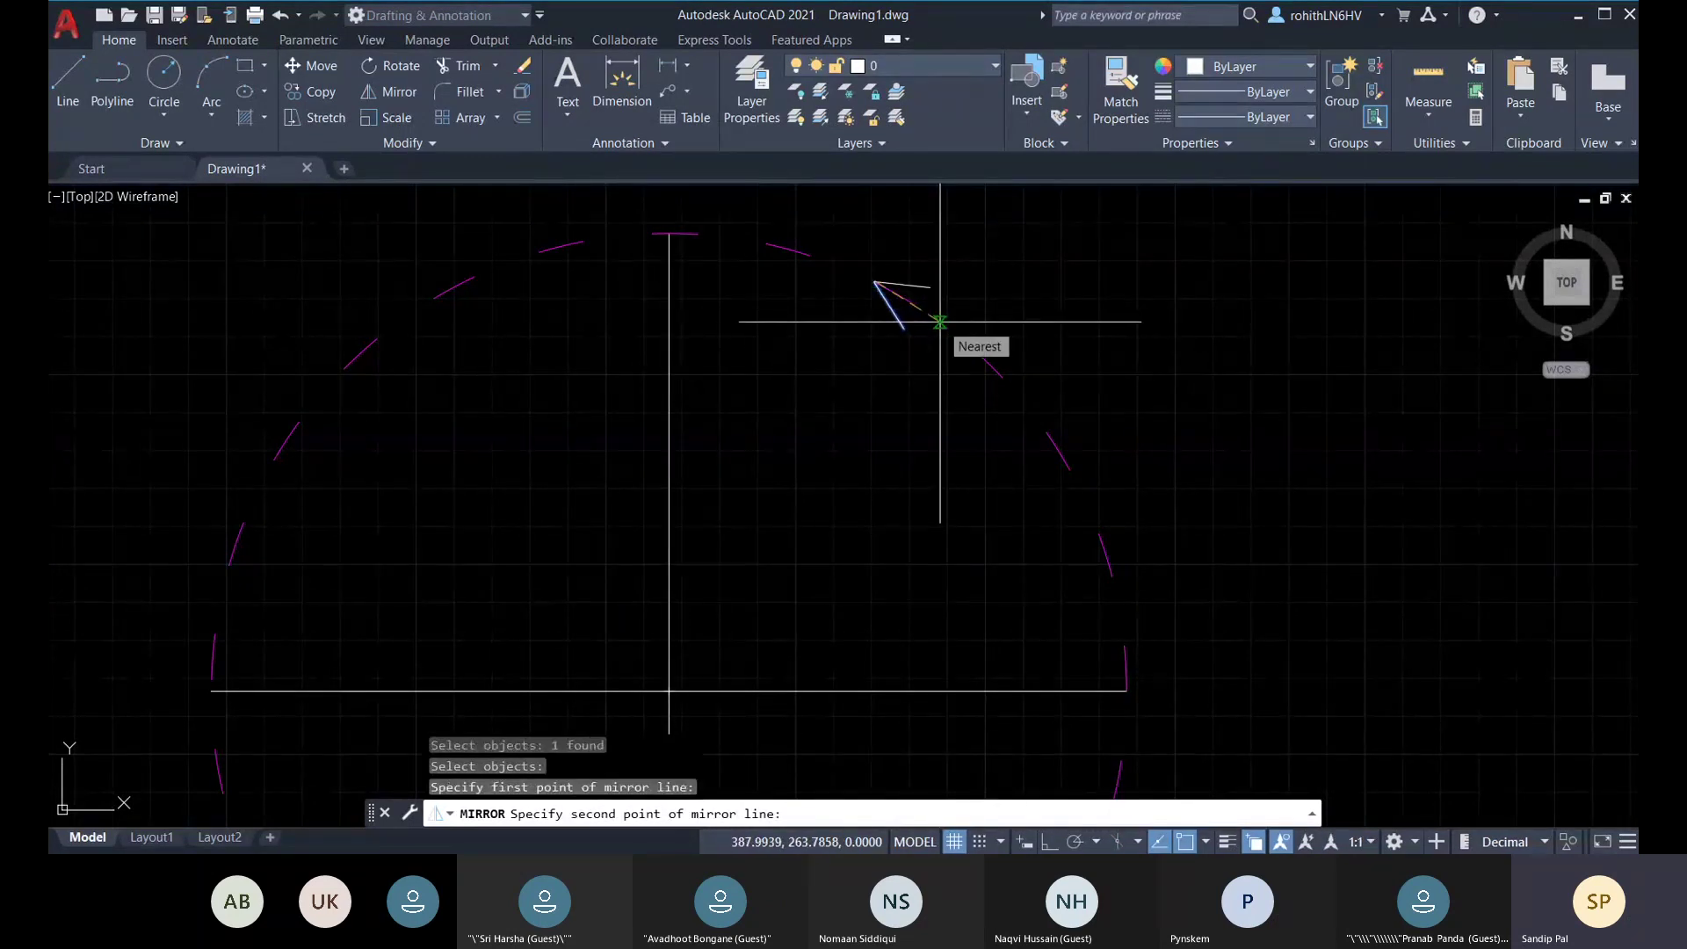
click(939, 322)
scroll(1010, 351, down, 2)
scroll(1041, 373, down, 3)
scroll(1024, 364, up, 1)
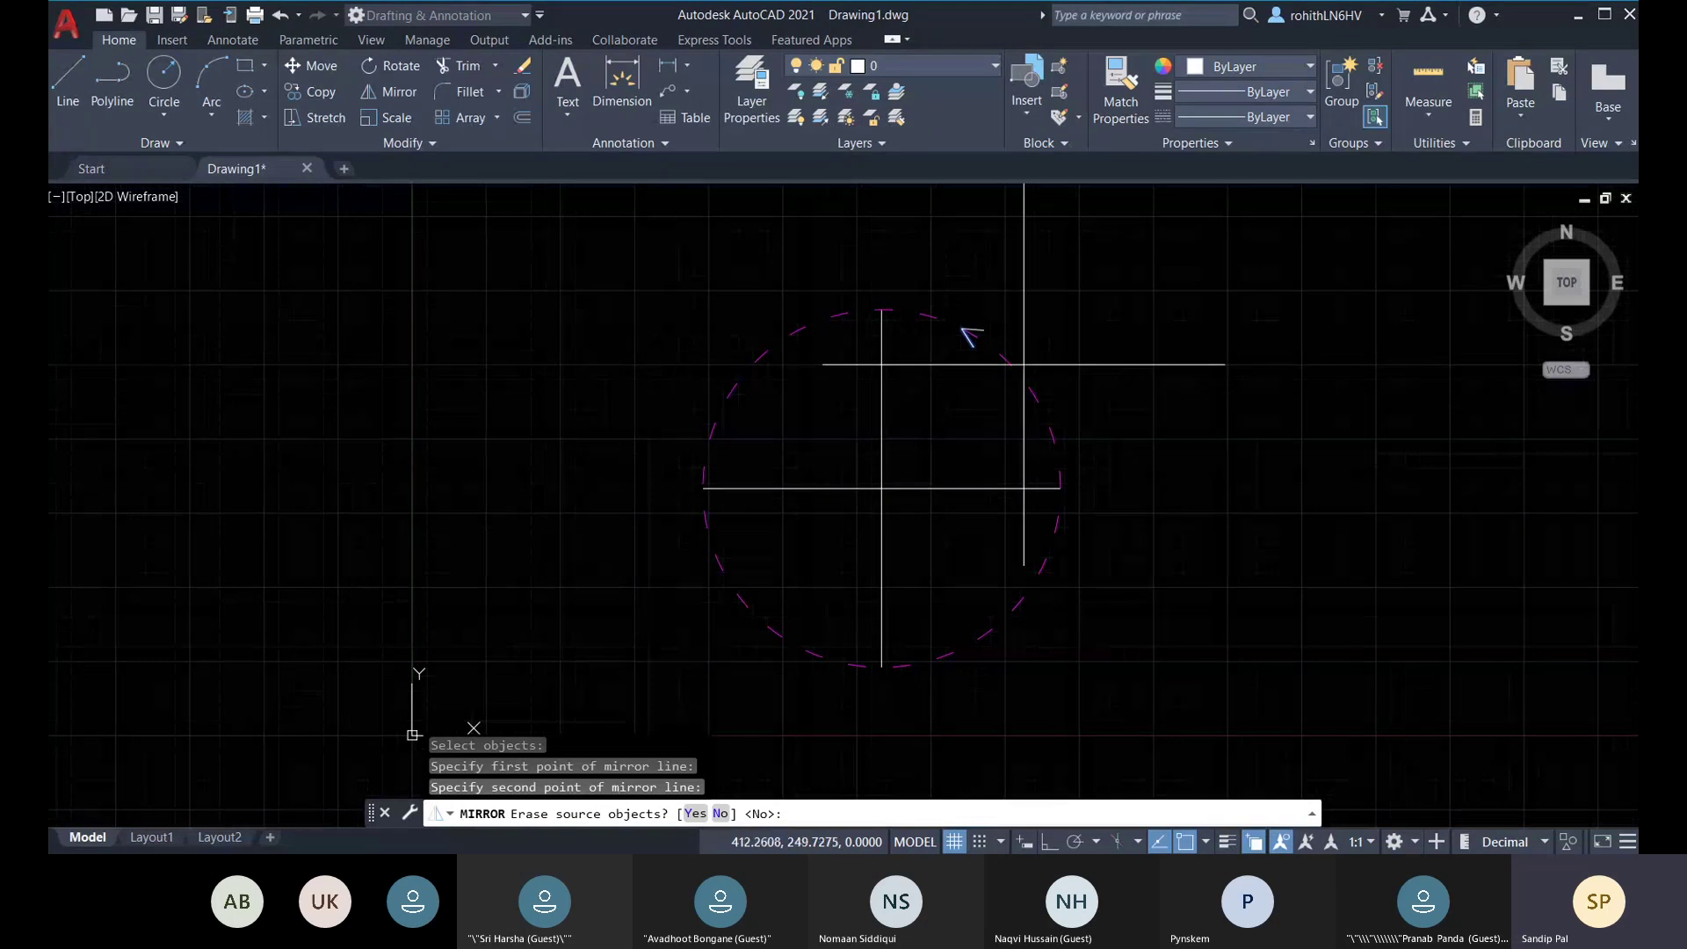
click(727, 816)
scroll(1027, 369, up, 2)
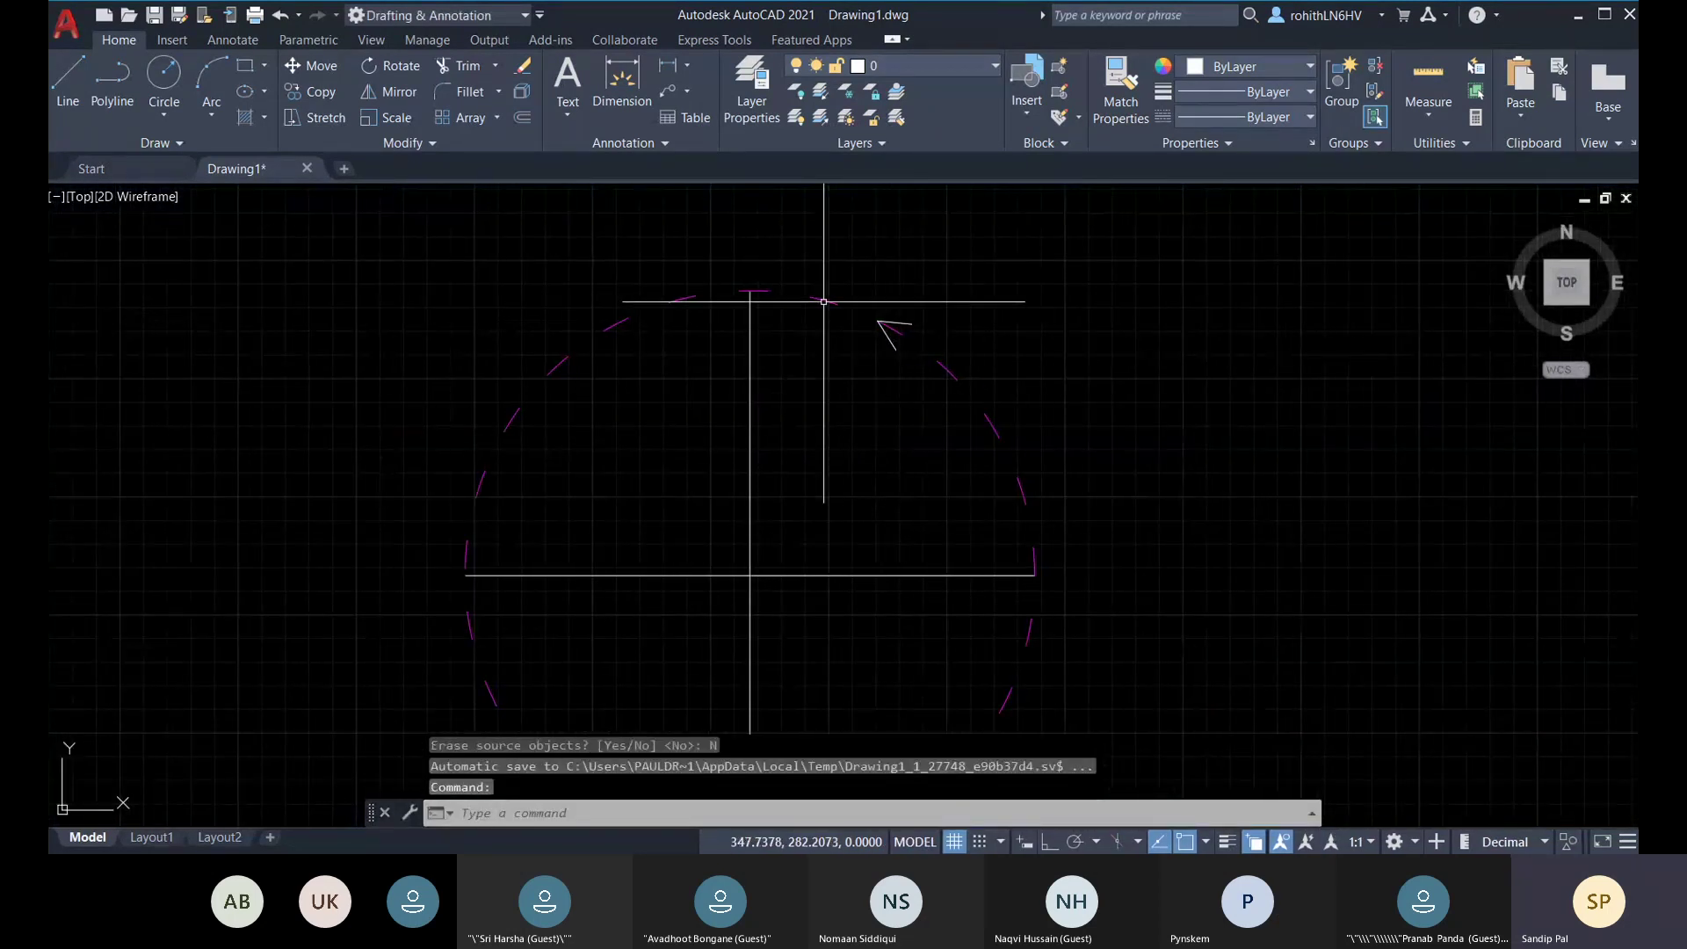
- Polar-array the arrowhead into 6 copies, 60° apart, about the circle's centre
click(847, 261)
click(934, 377)
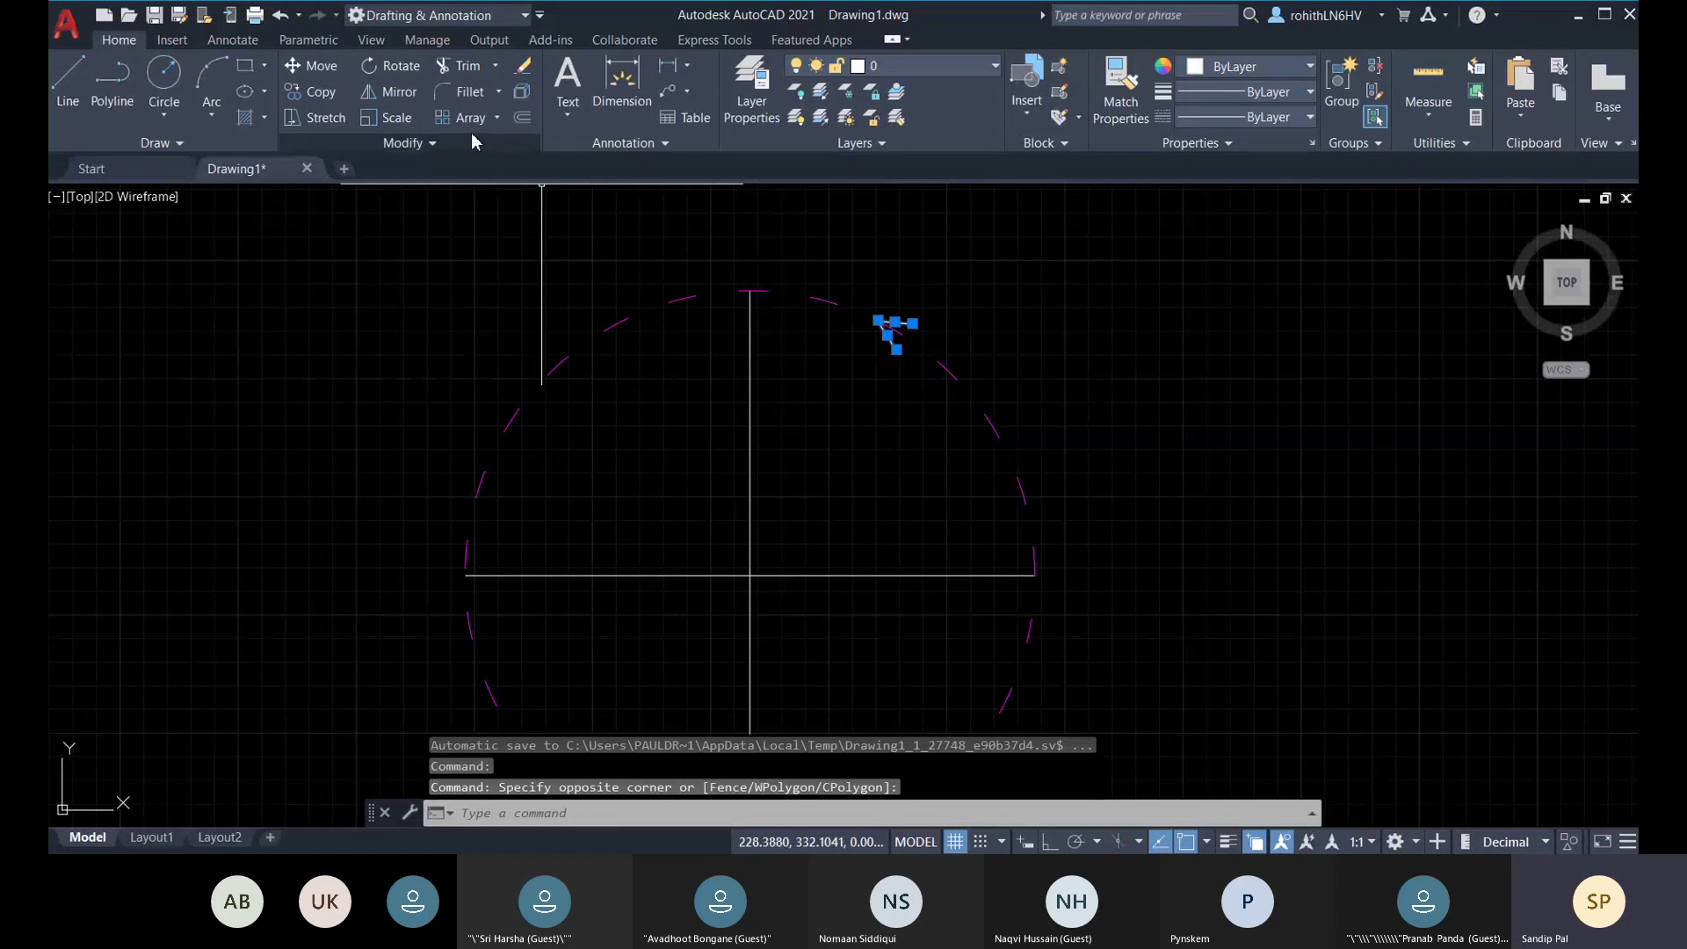
click(498, 118)
click(494, 235)
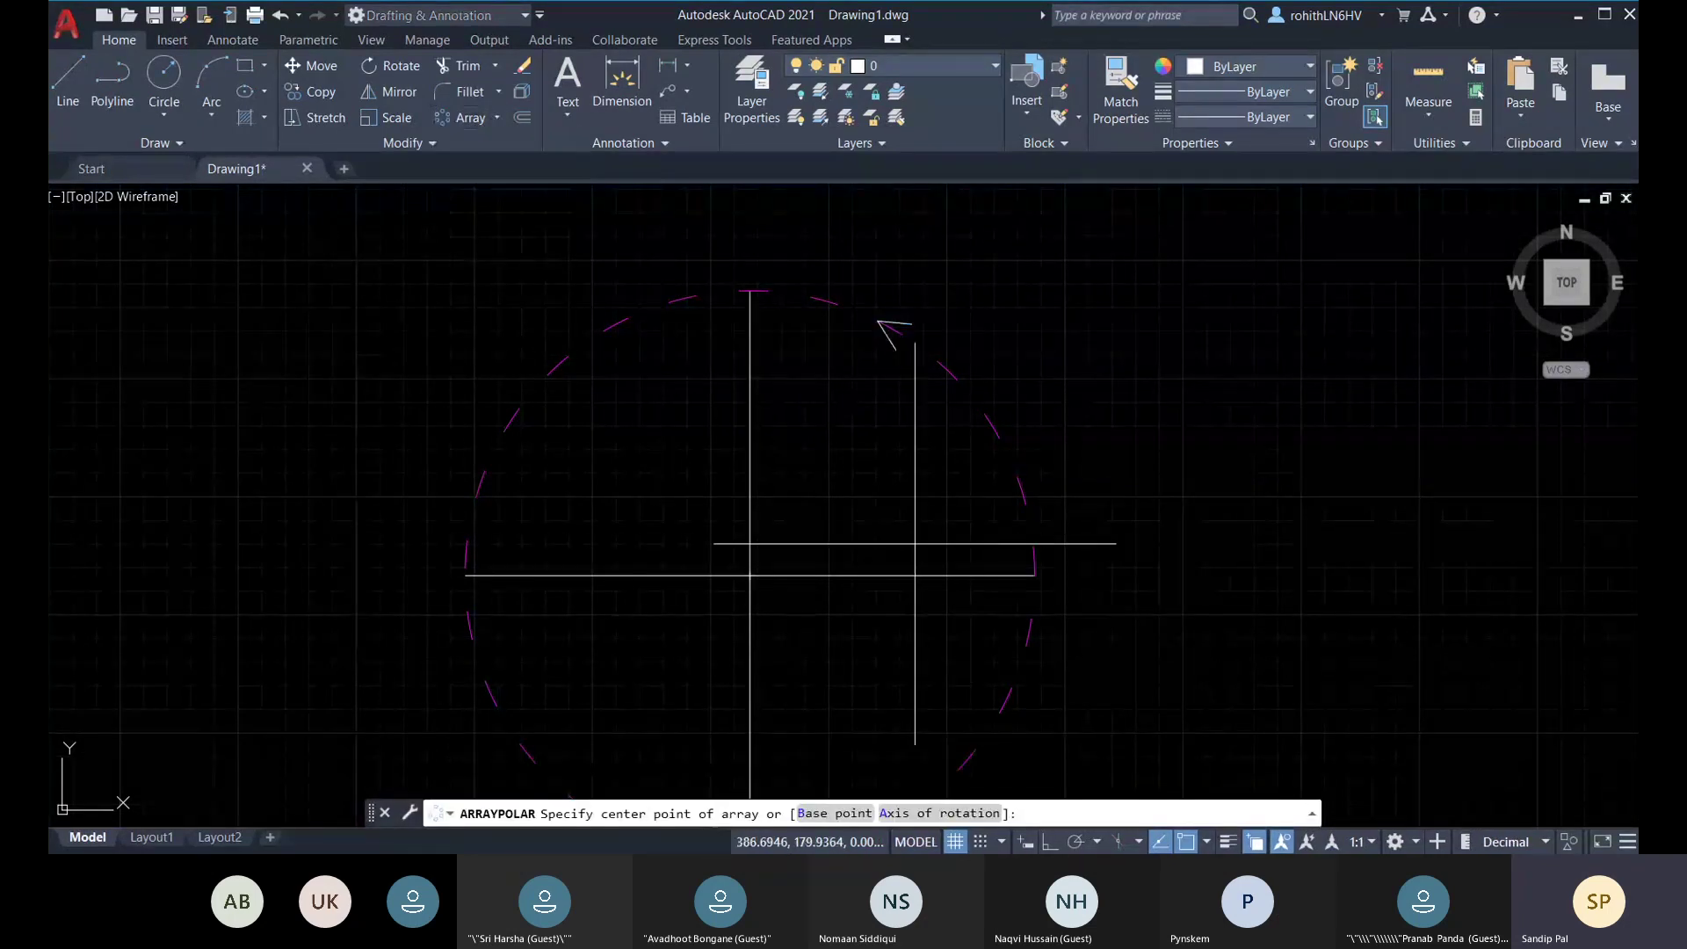
middle_drag(751, 576, 781, 457)
click(779, 456)
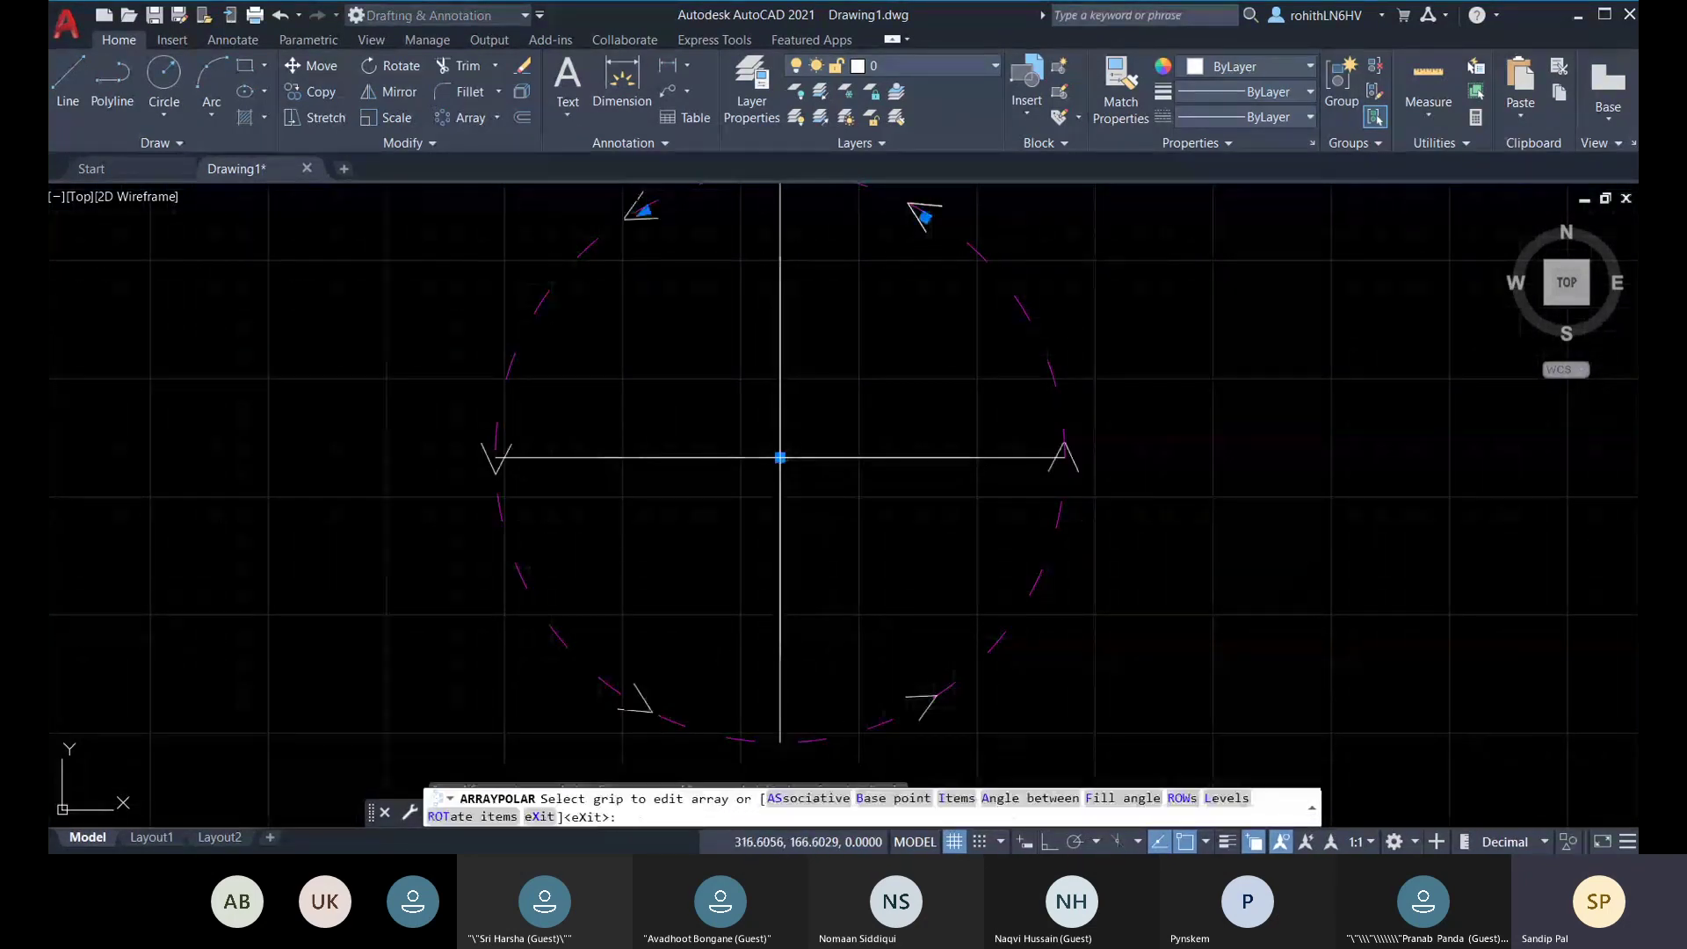
middle_drag(857, 499, 825, 564)
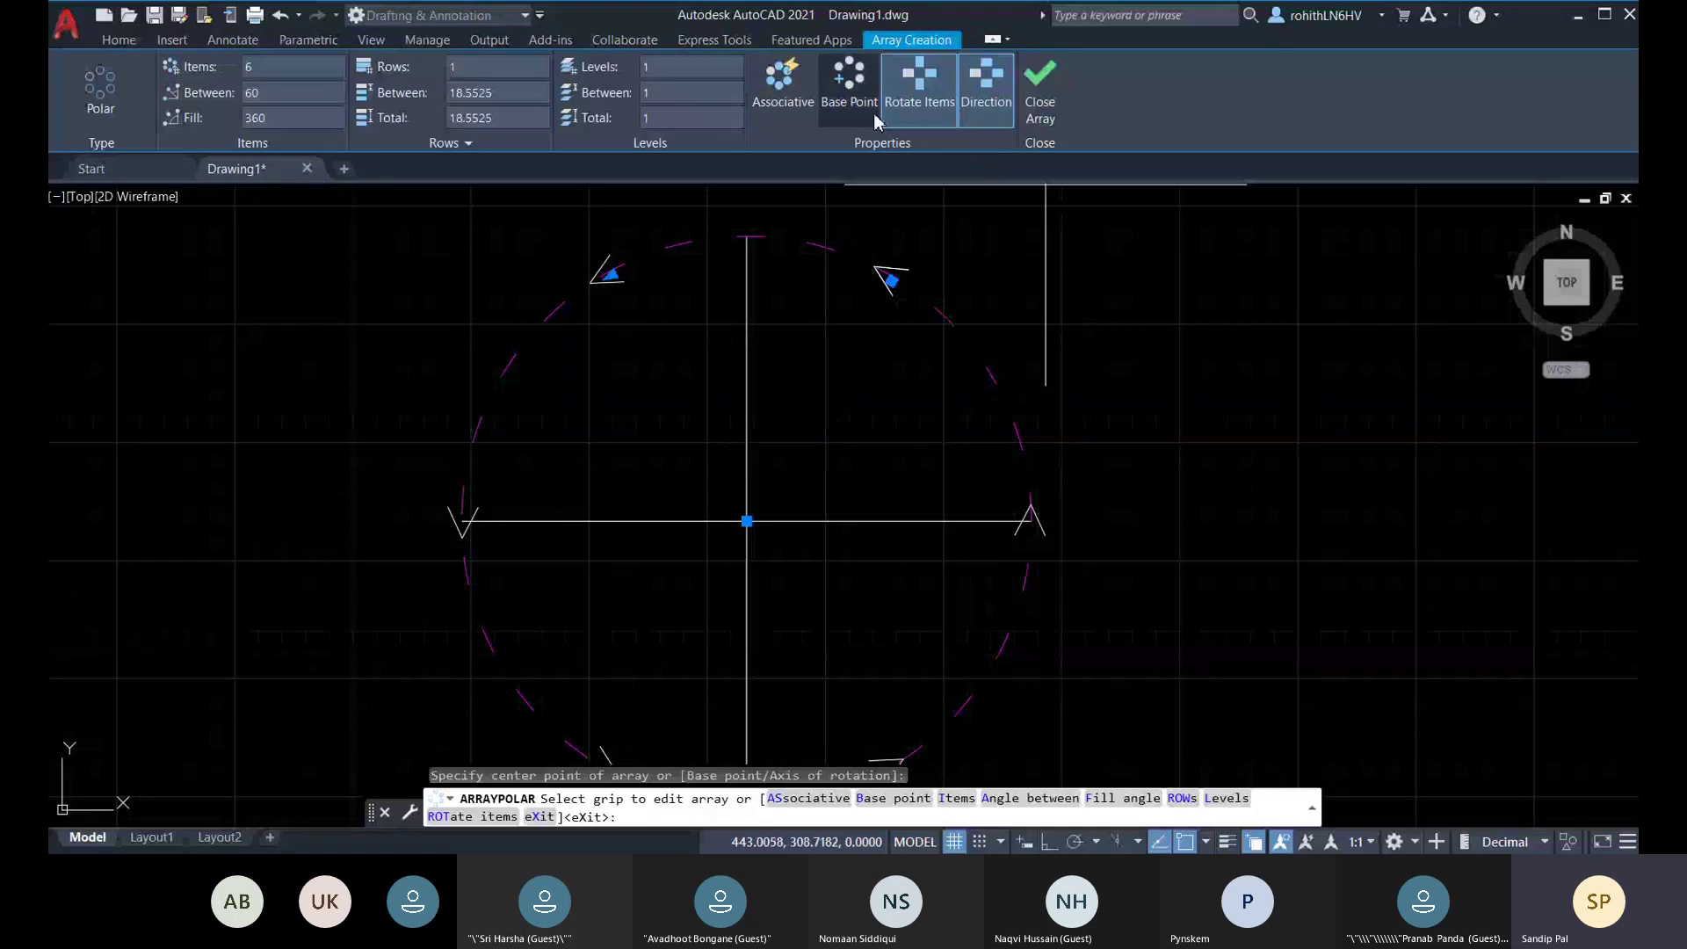
click(1043, 95)
middle_drag(869, 427, 1082, 339)
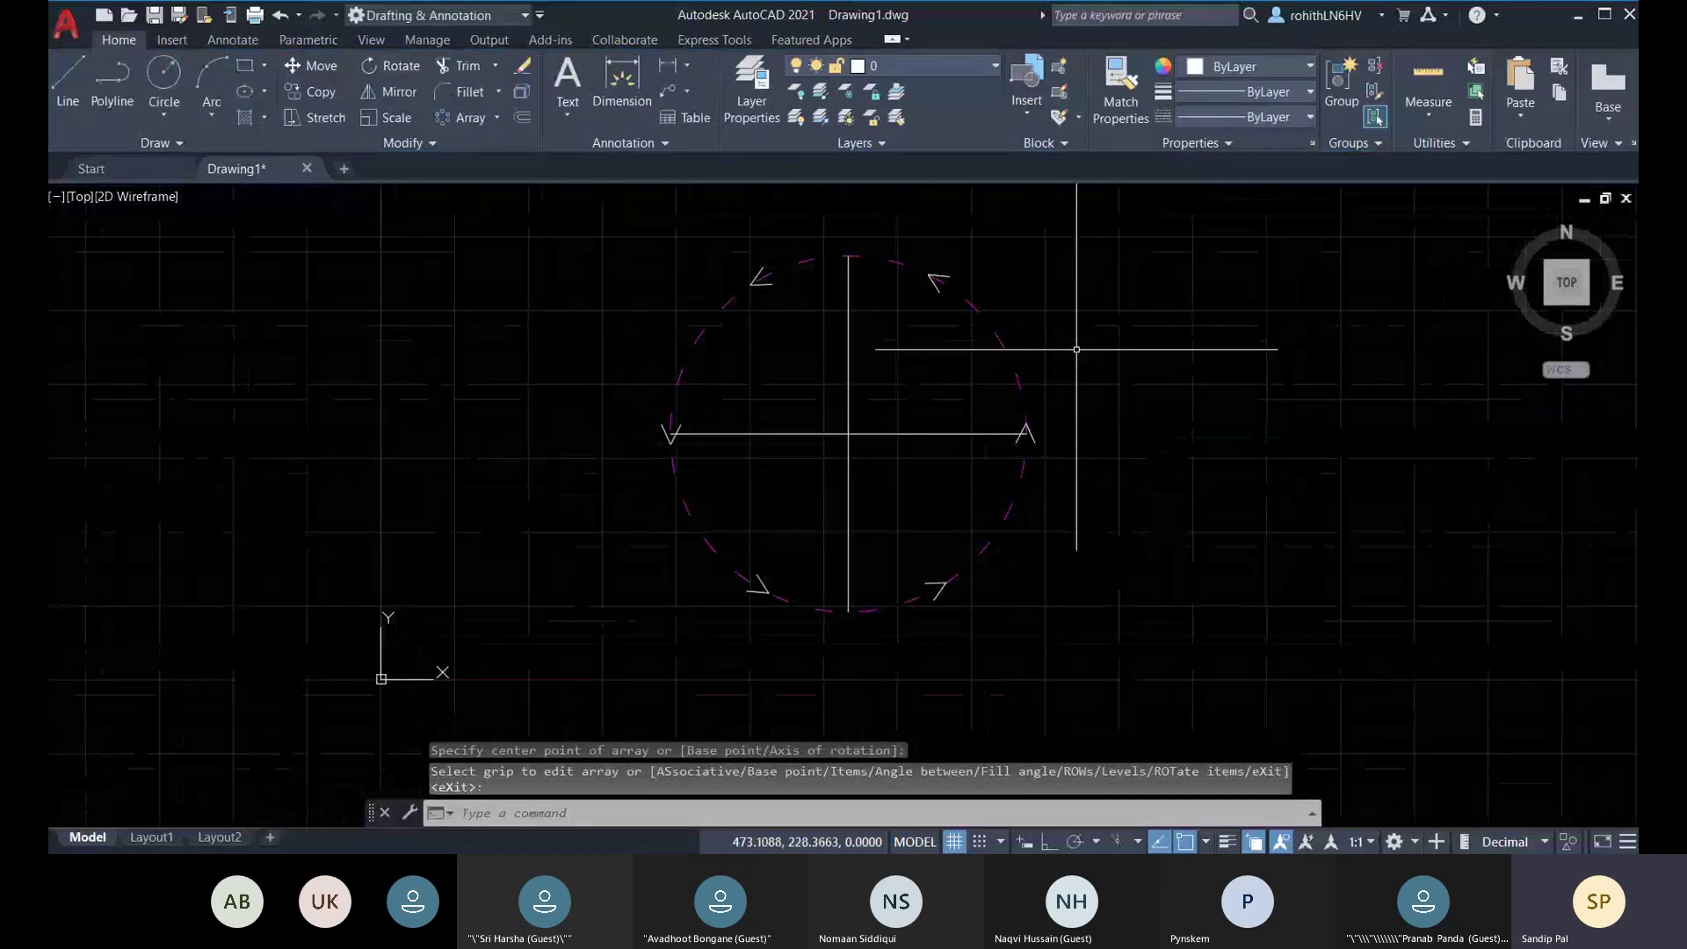
scroll(943, 265, up, 4)
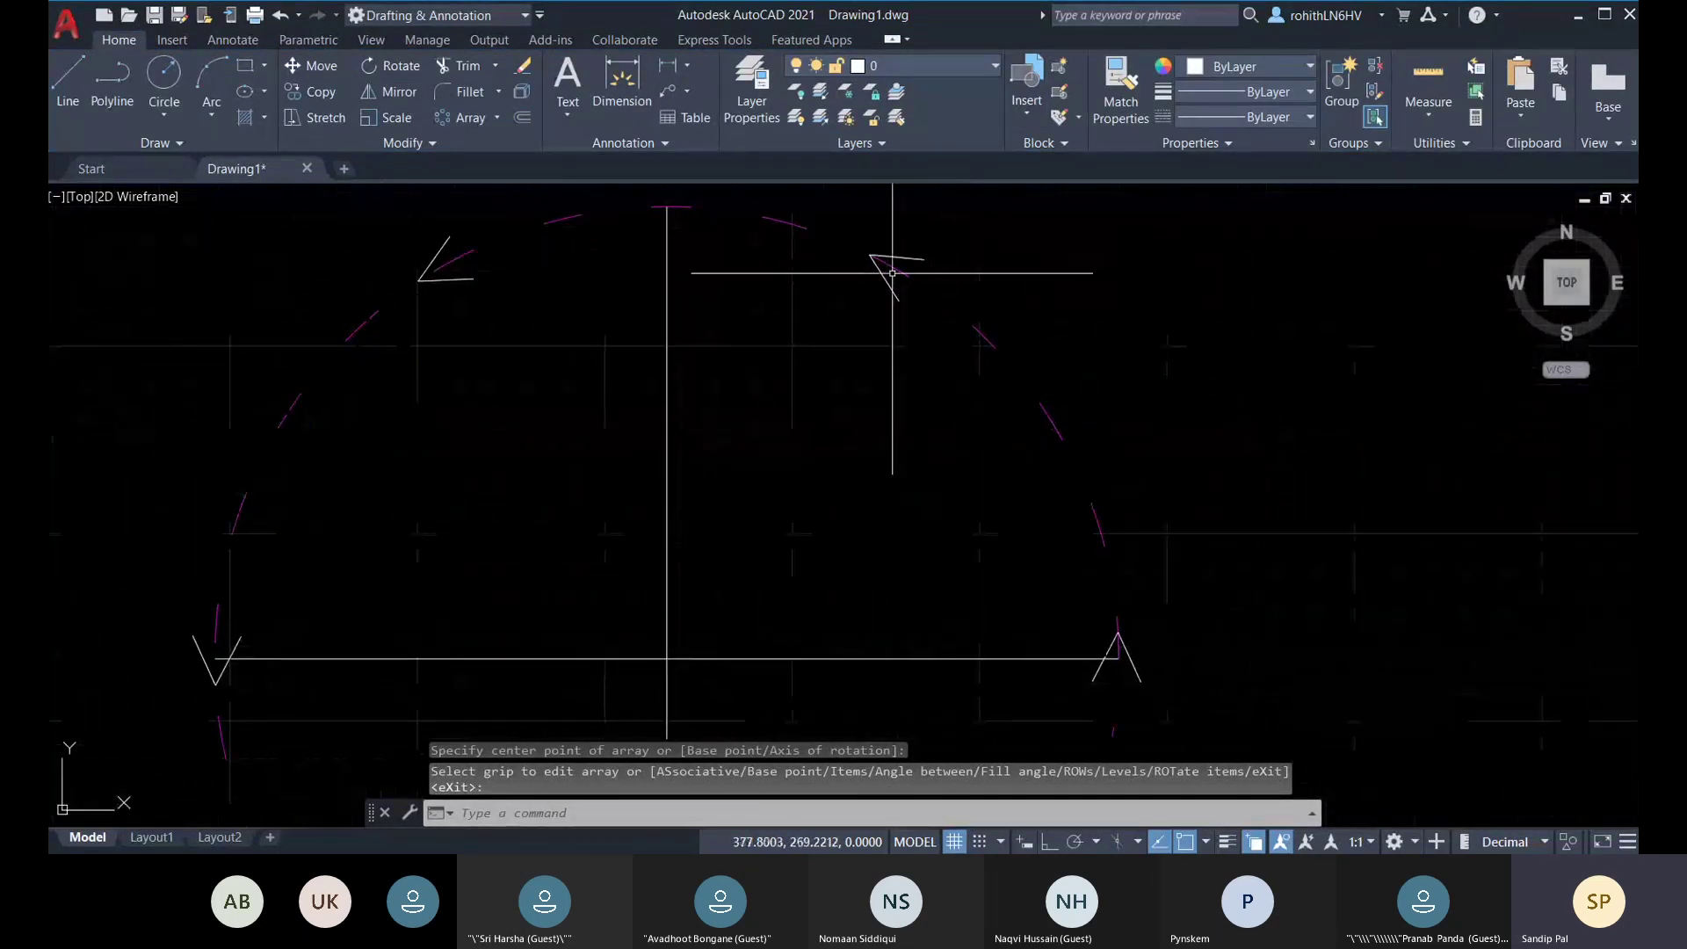
scroll(892, 263, down, 2)
middle_drag(922, 264, 849, 325)
middle_drag(463, 293, 490, 258)
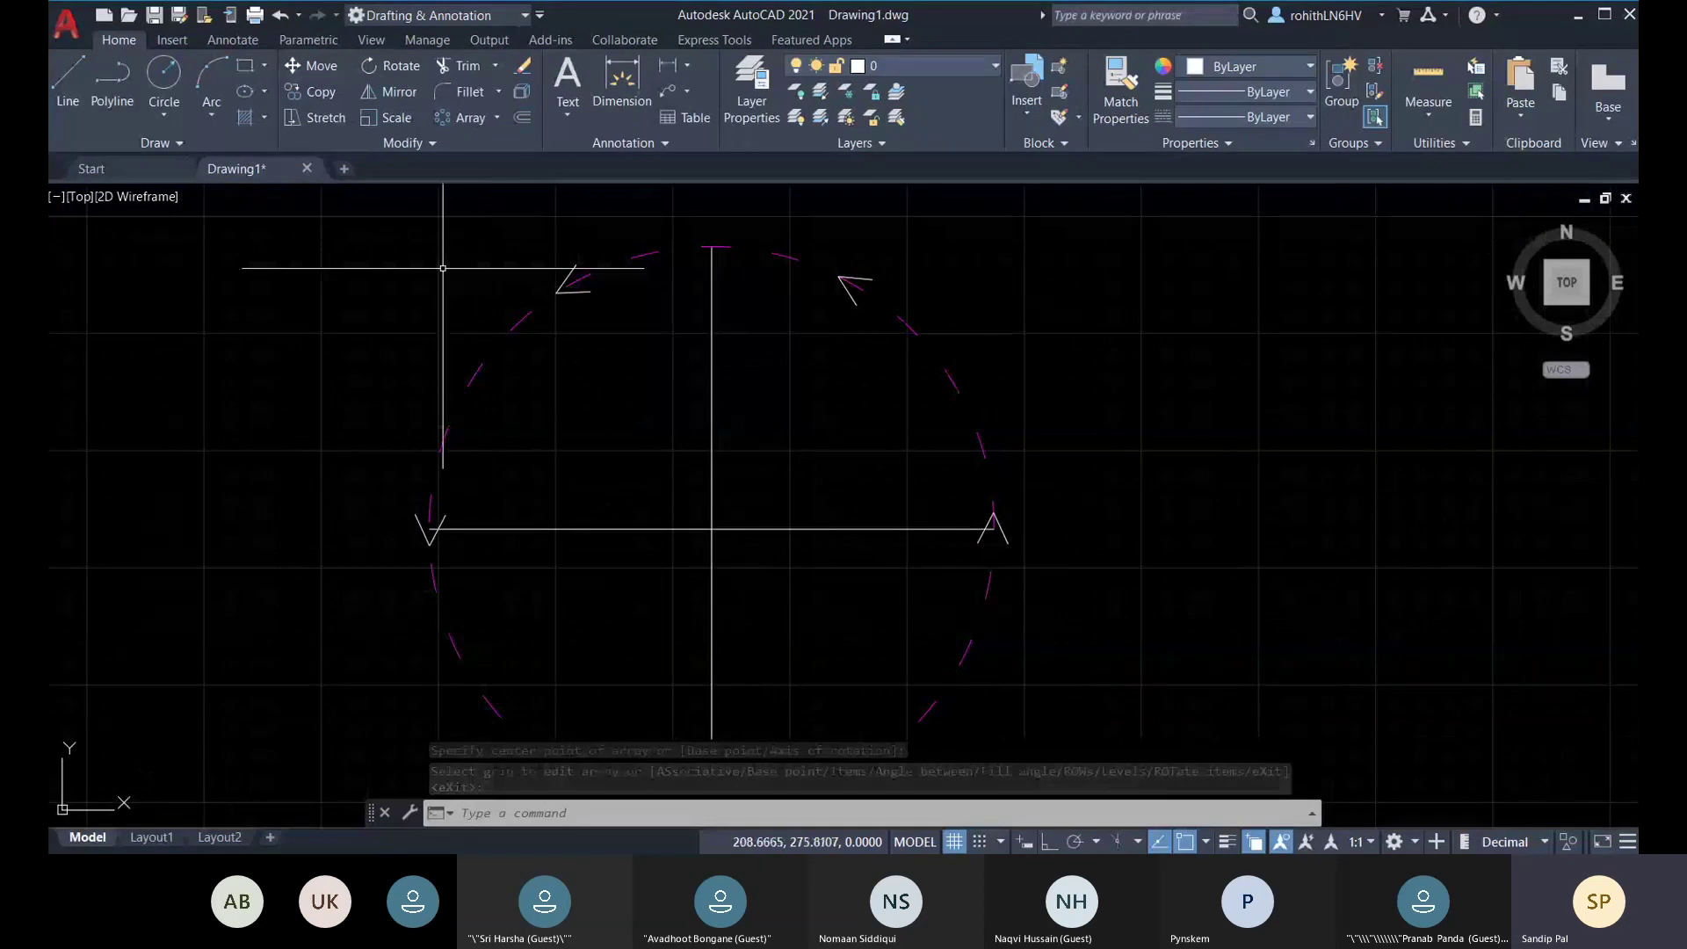
- Add a multiline text reading '+ve' at height 250 beside the dashed circle
click(573, 82)
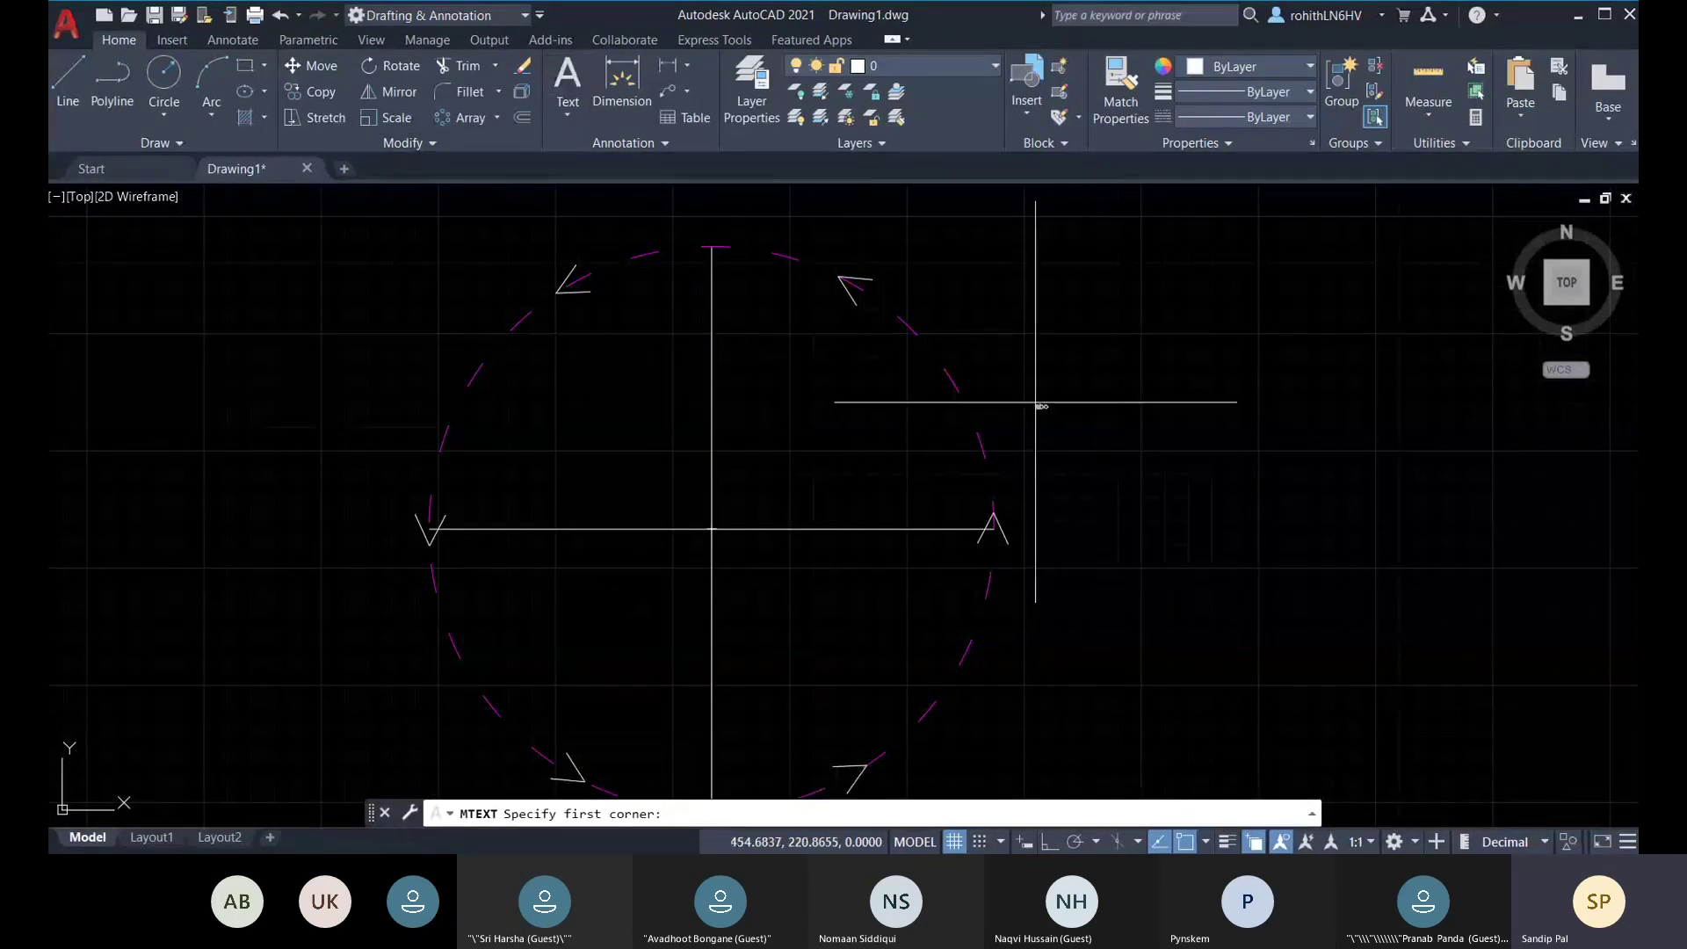
middle_drag(950, 303, 916, 376)
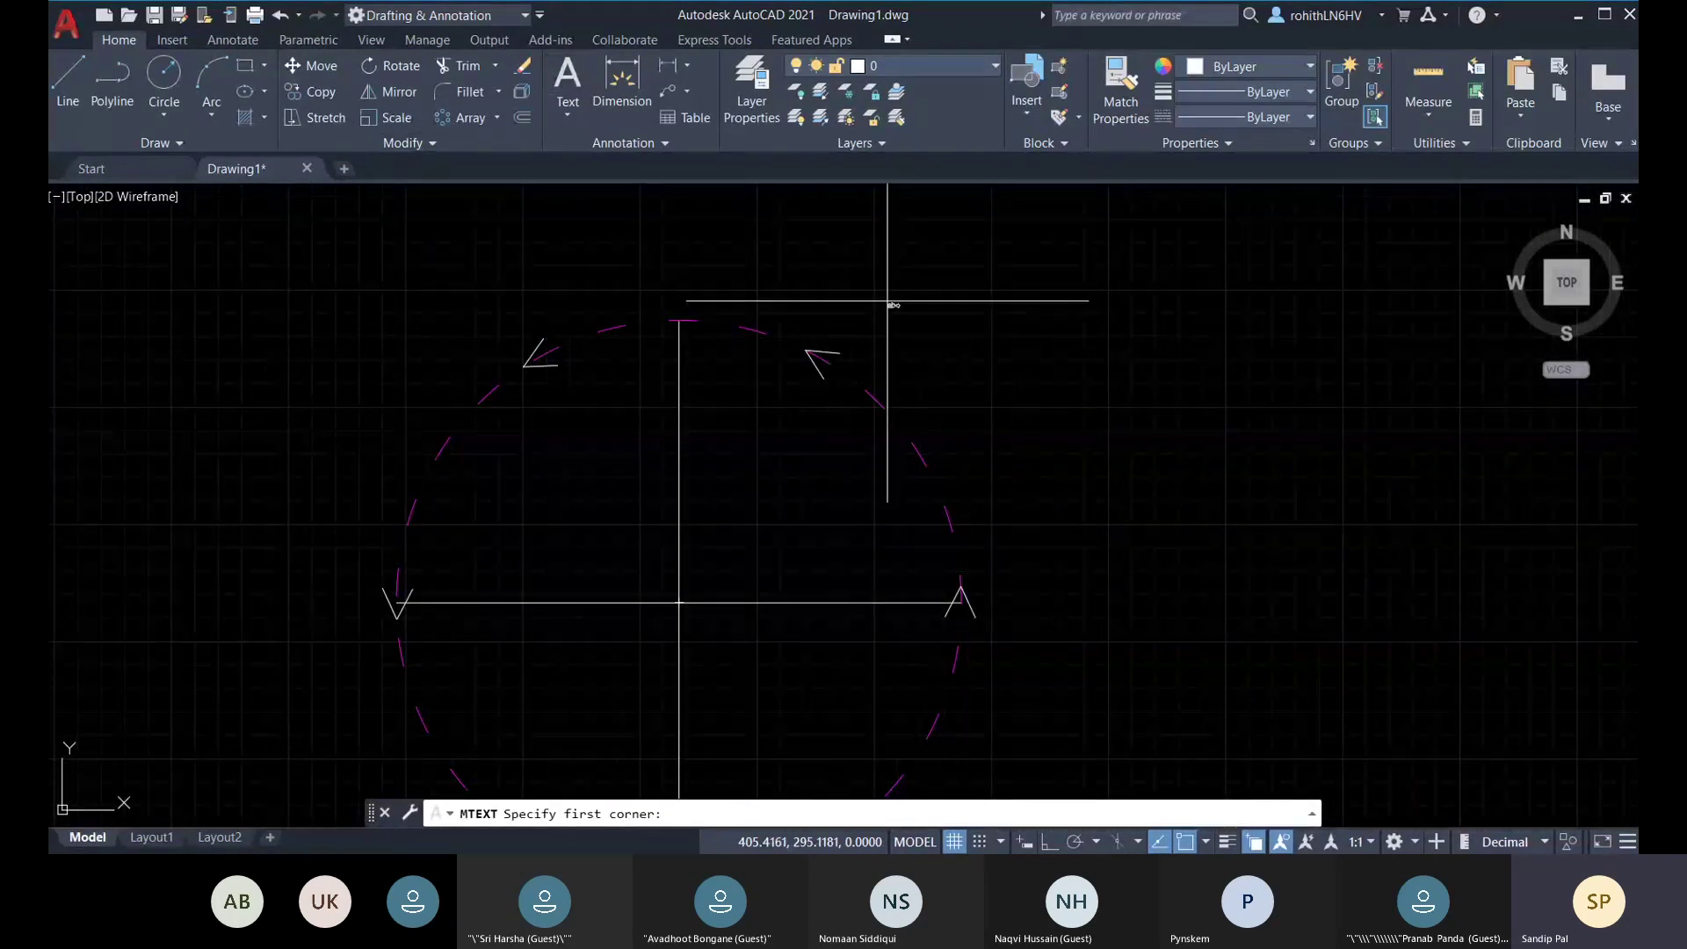
click(887, 301)
click(989, 342)
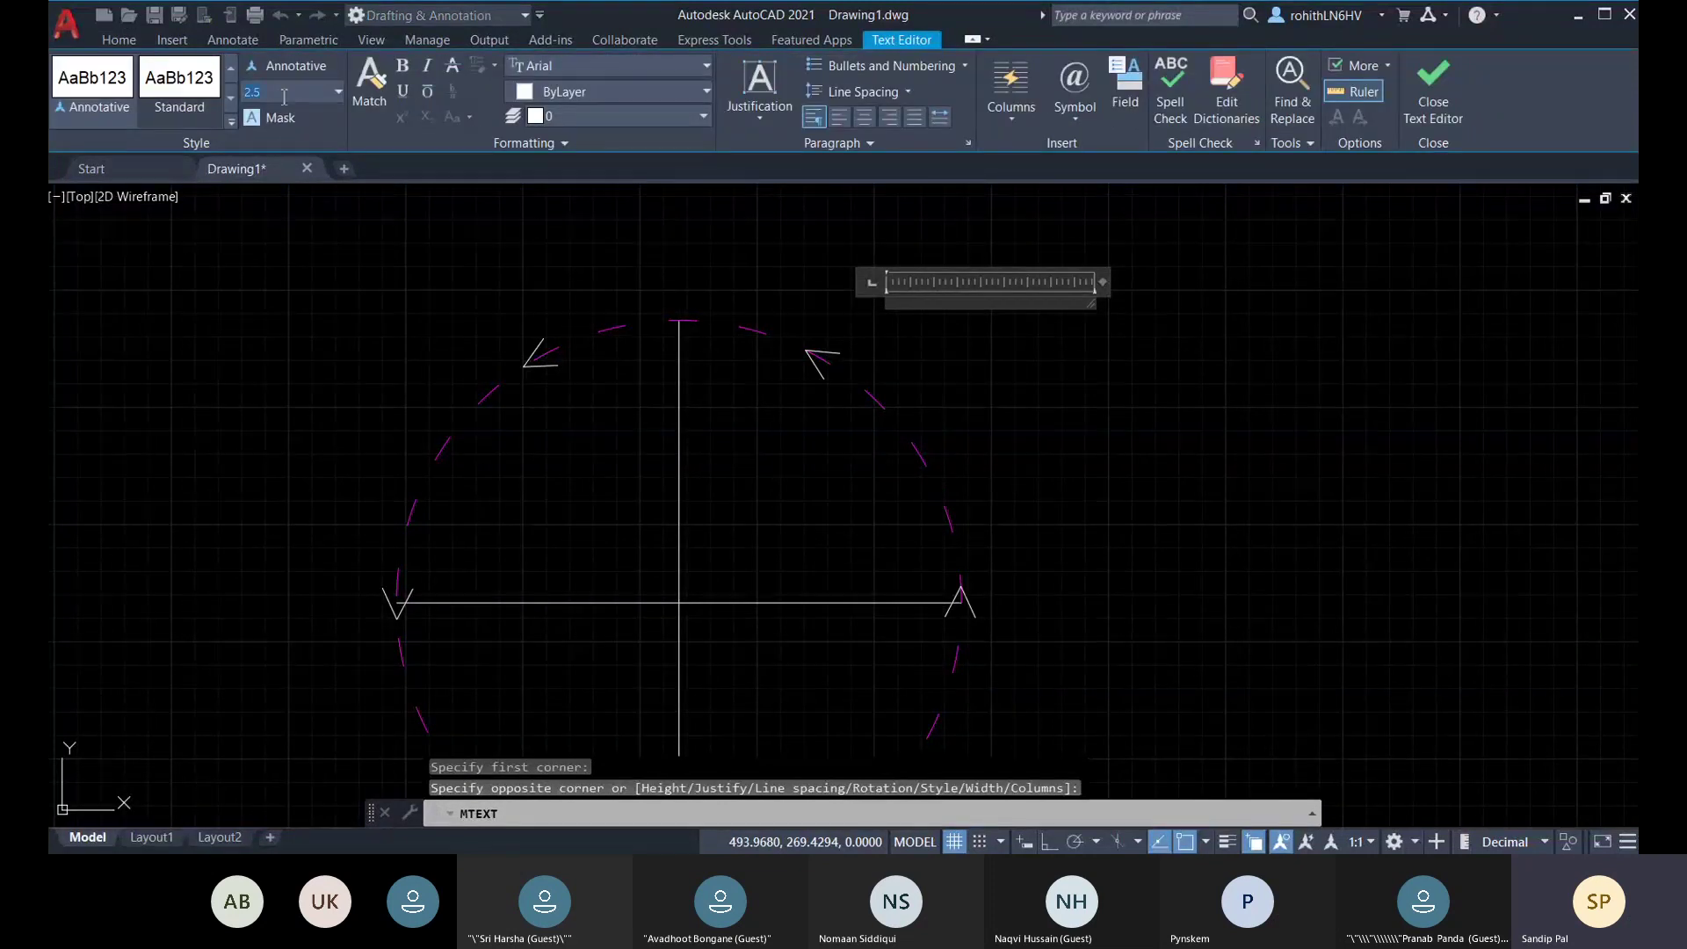
text(25)
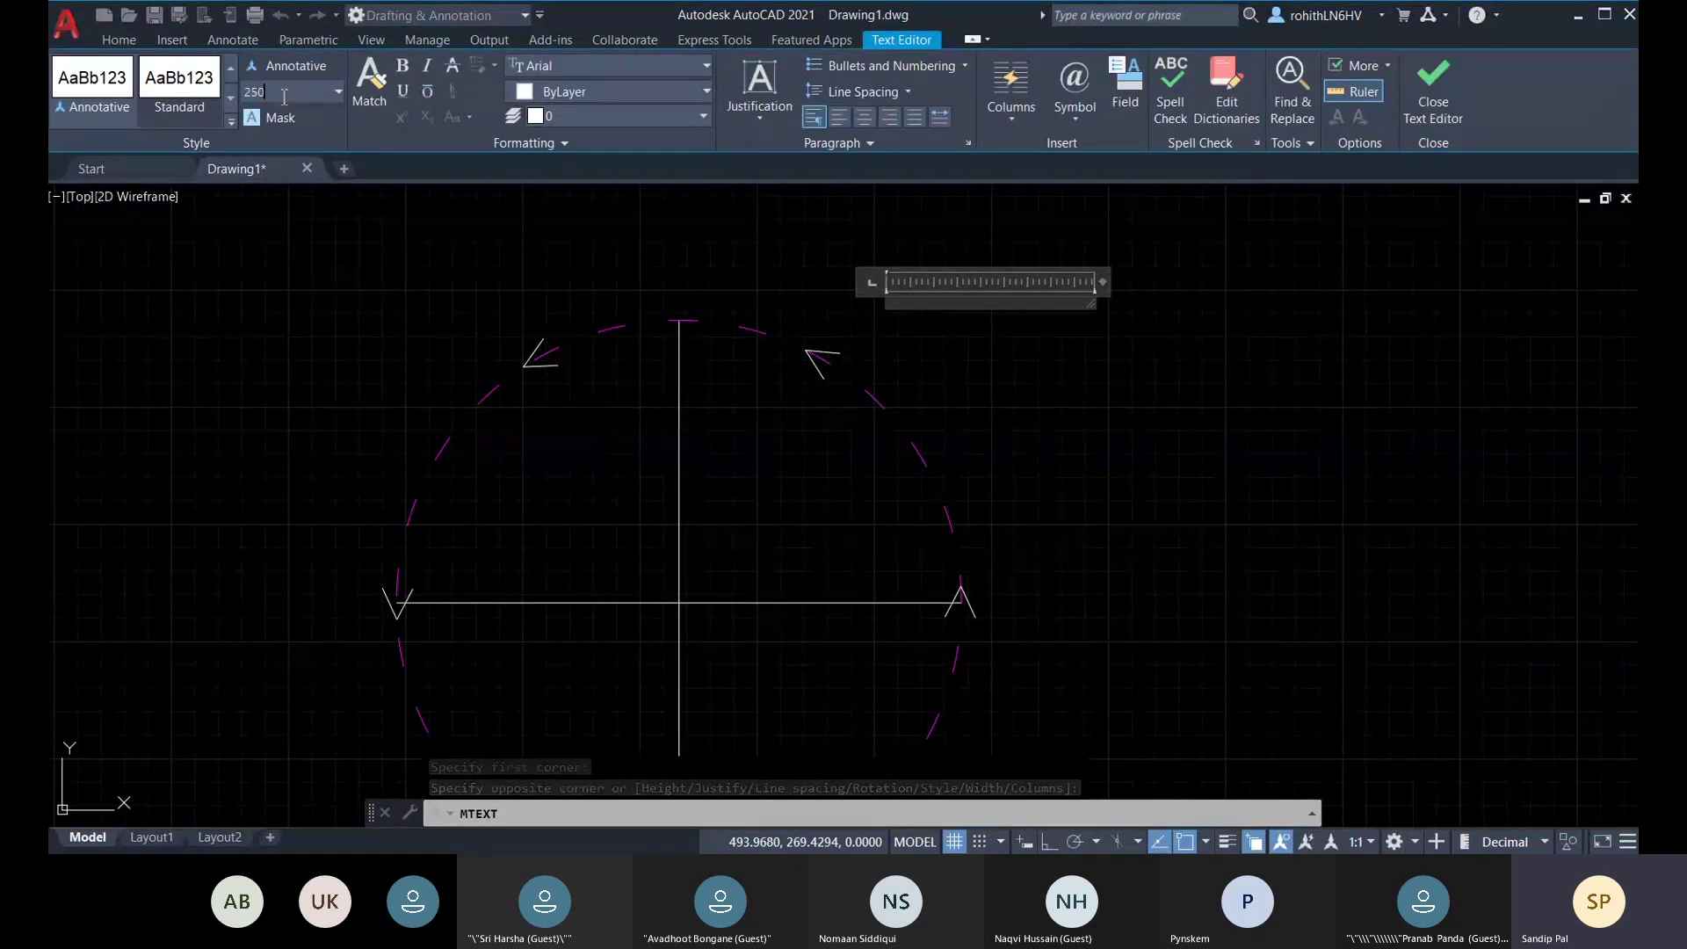
key(Return)
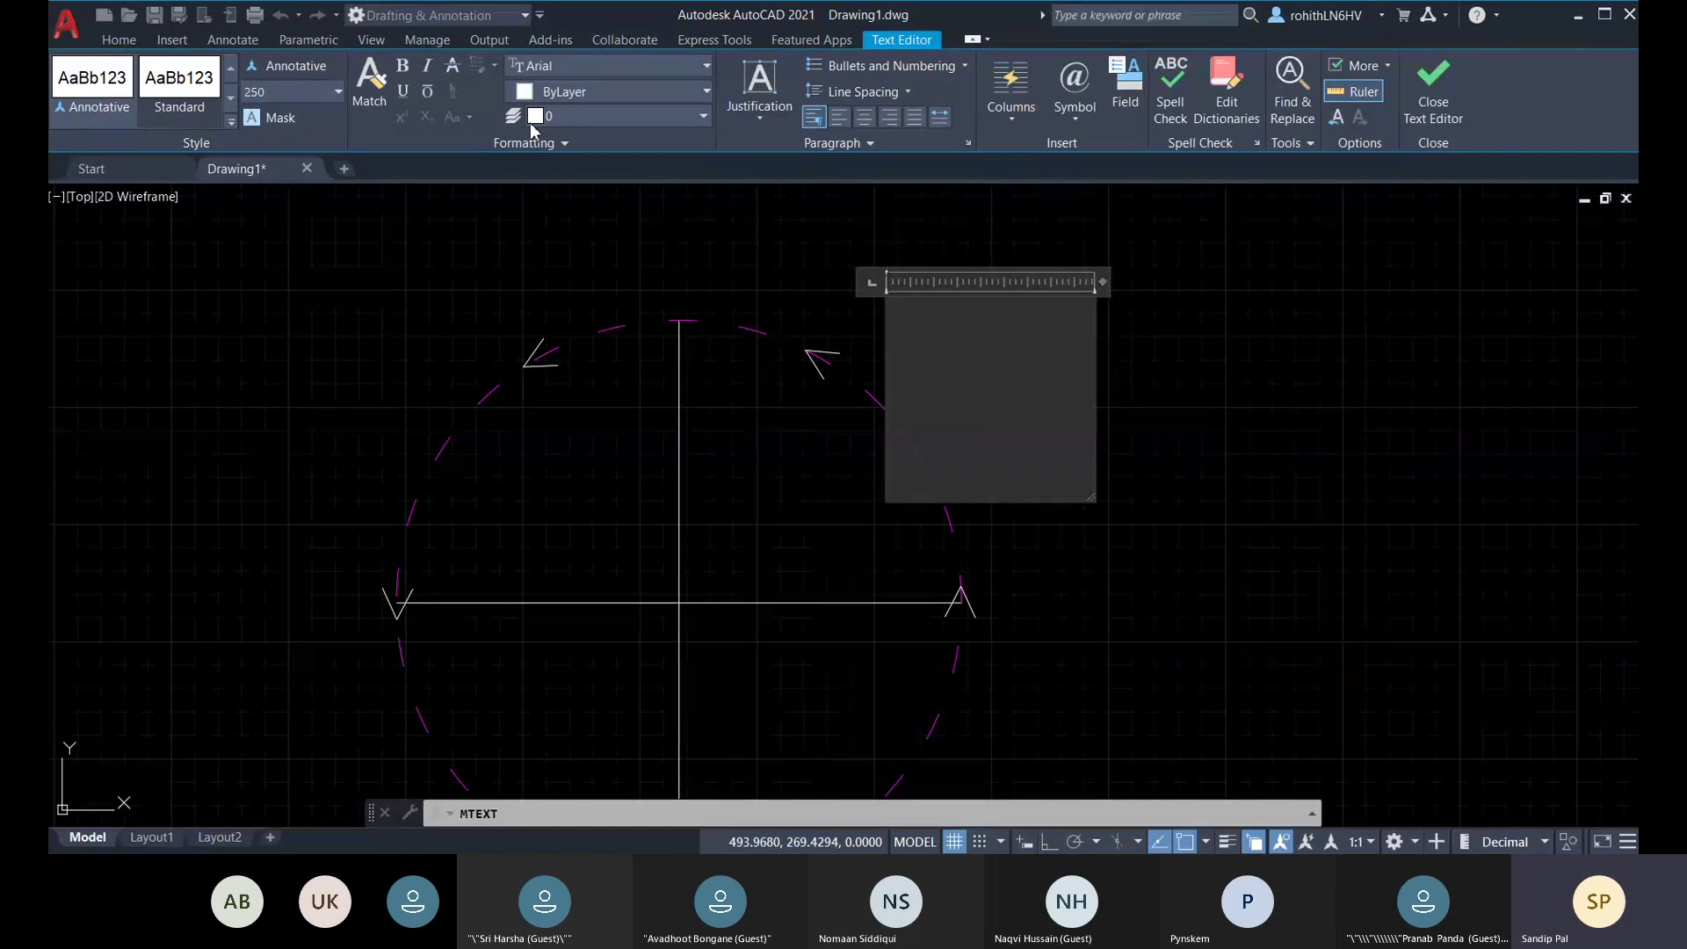
text(+)
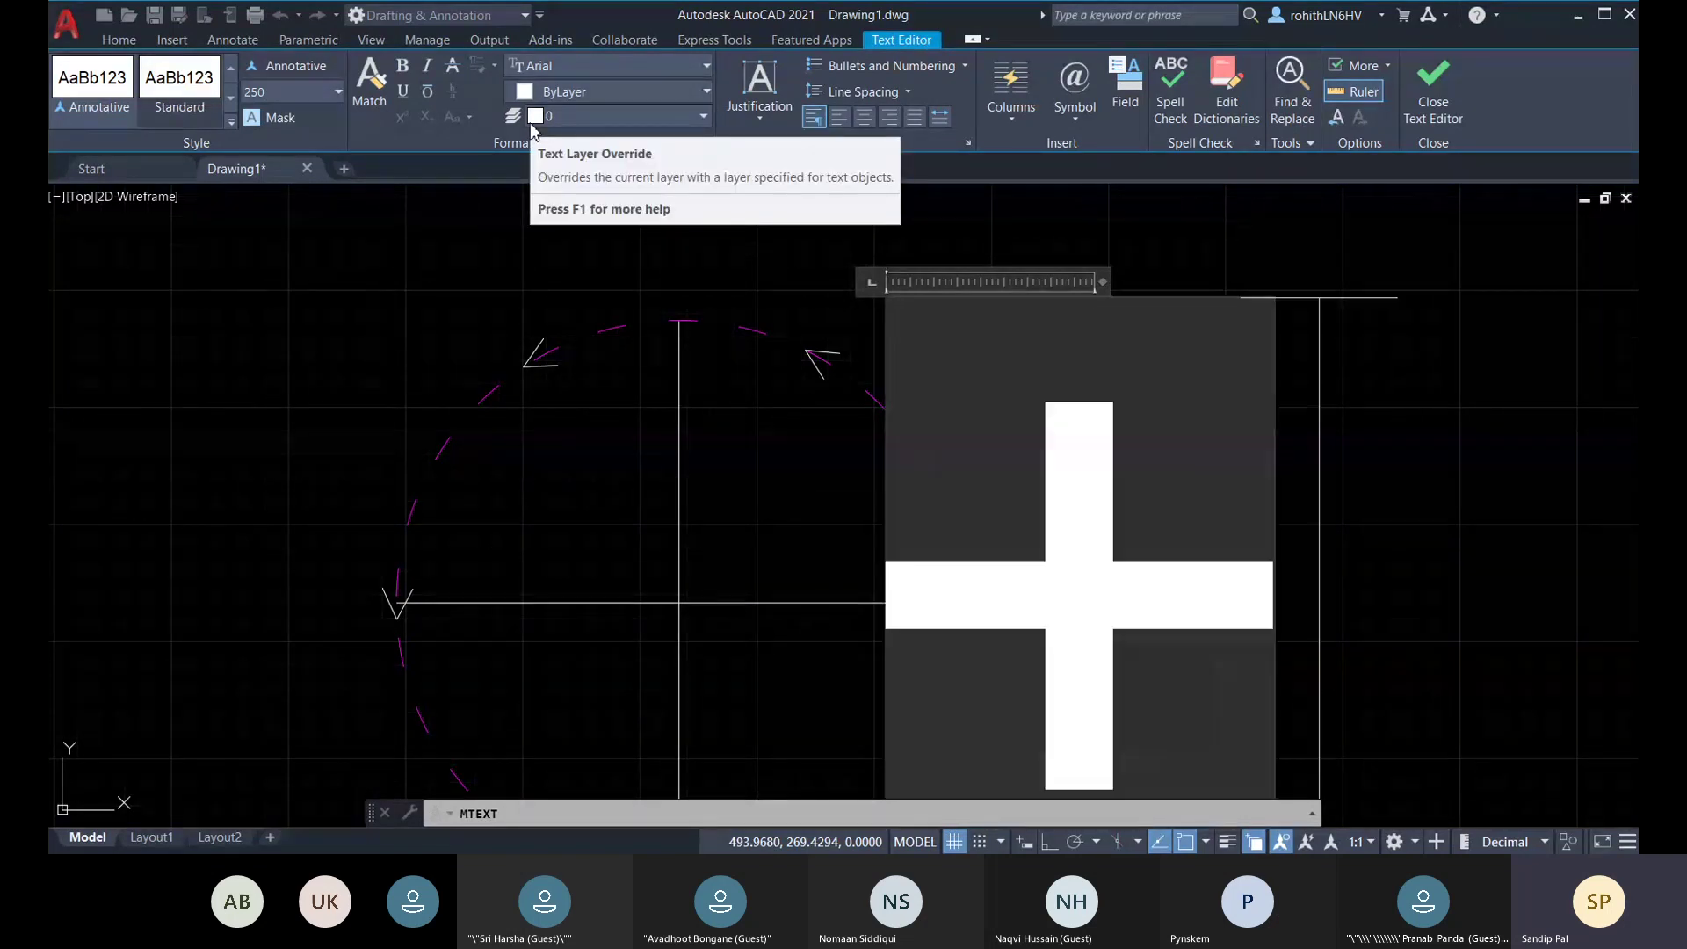
text(ve)
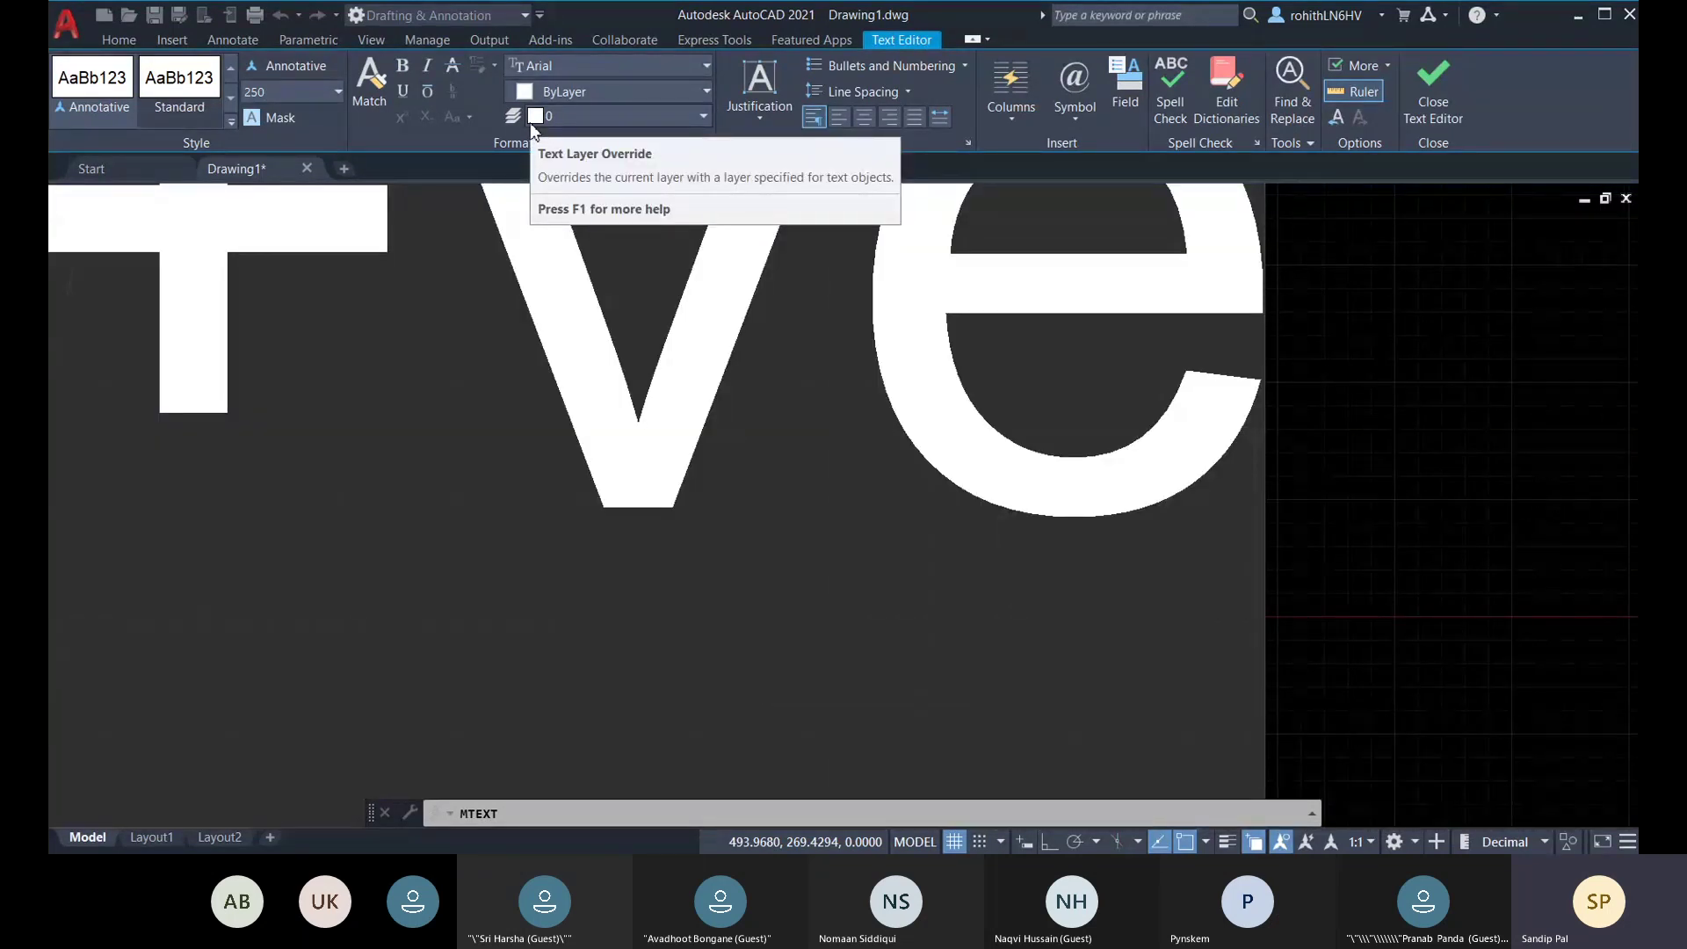
key(Escape)
key(Return)
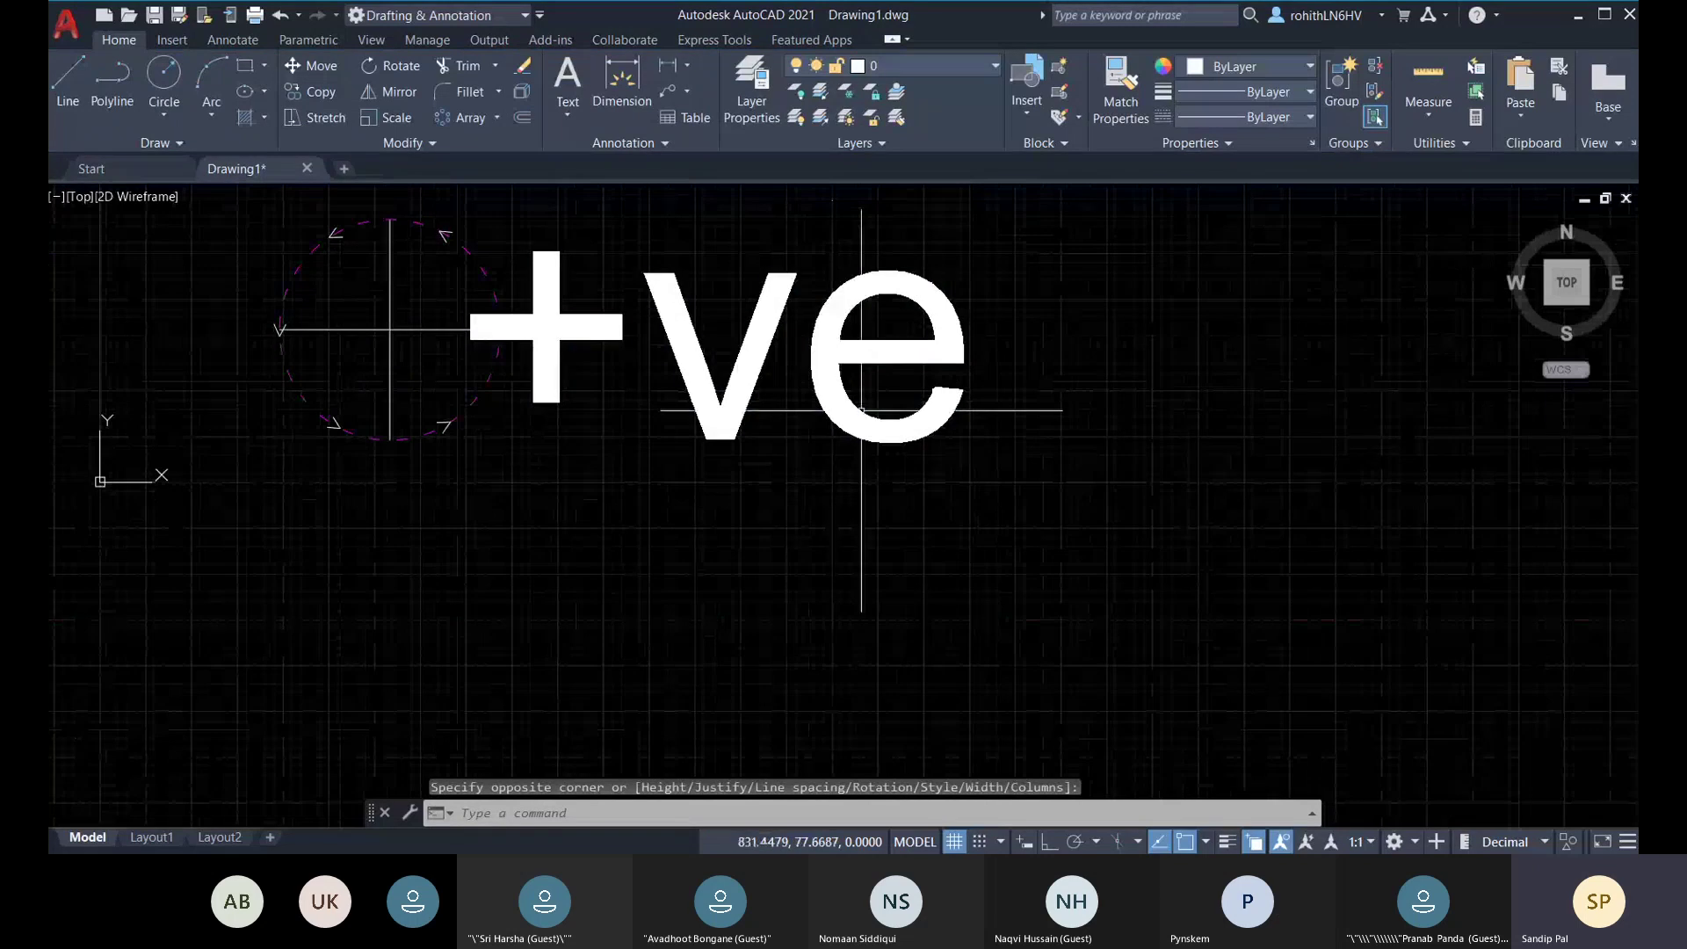
- Move the large +ve text higher up beside the circle
middle_drag(697, 426, 905, 571)
click(904, 527)
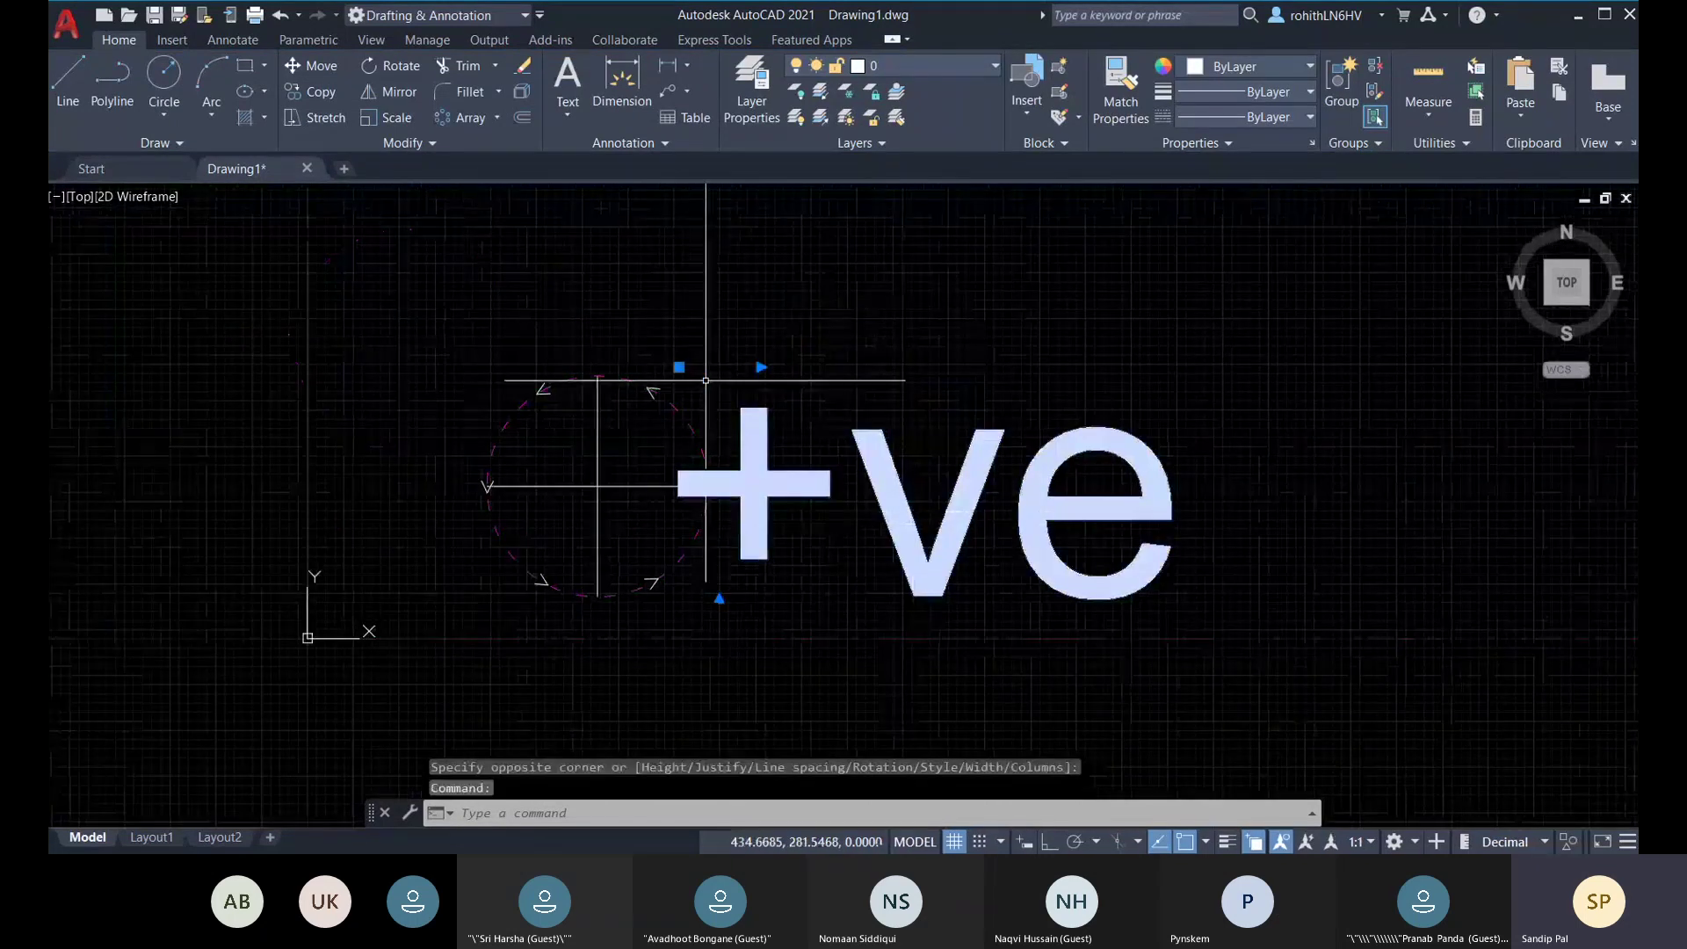
click(679, 366)
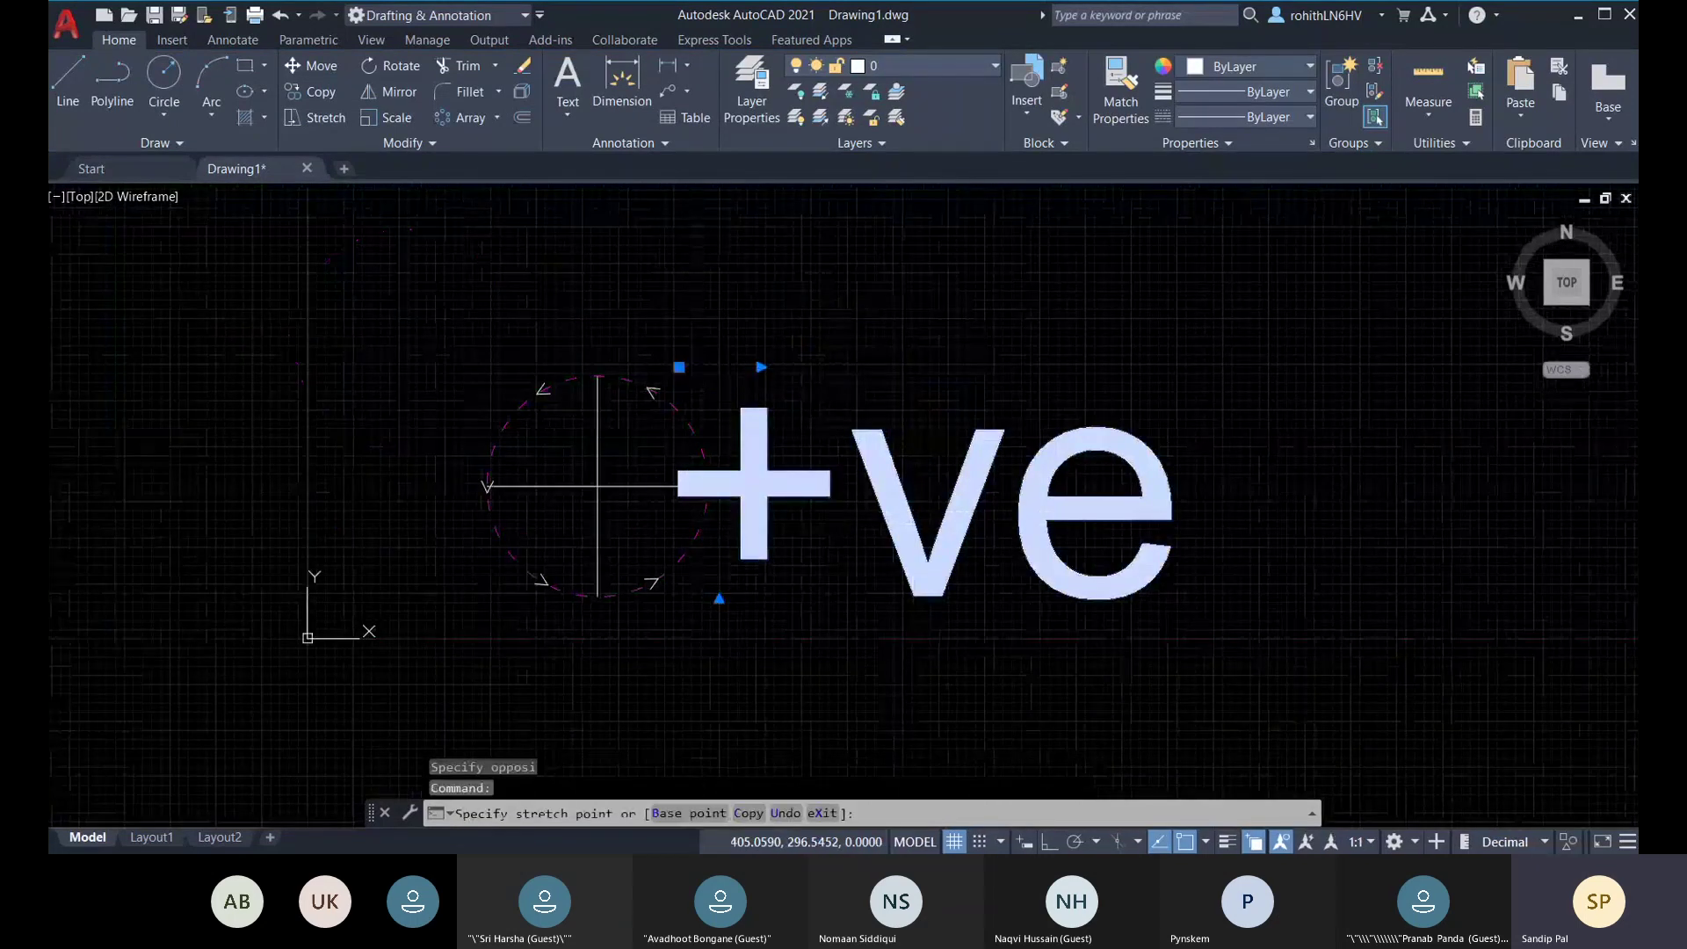
click(694, 209)
middle_drag(959, 354, 953, 468)
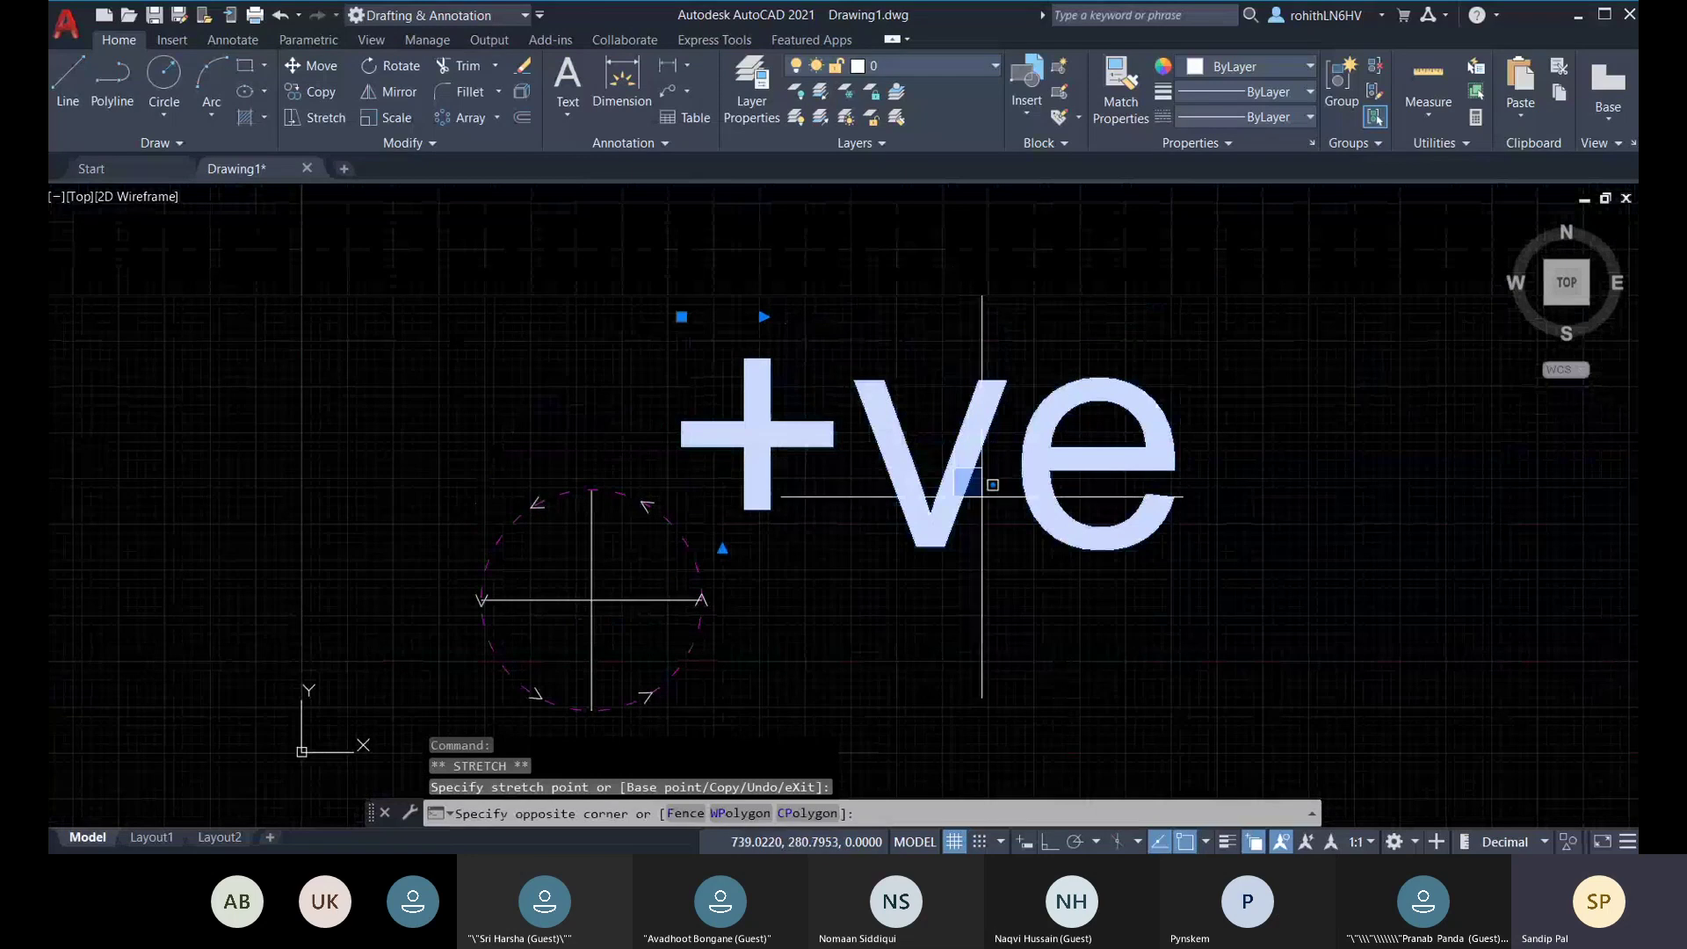
click(925, 485)
- Scale the +ve text down to a small label above the circle's right side
click(905, 488)
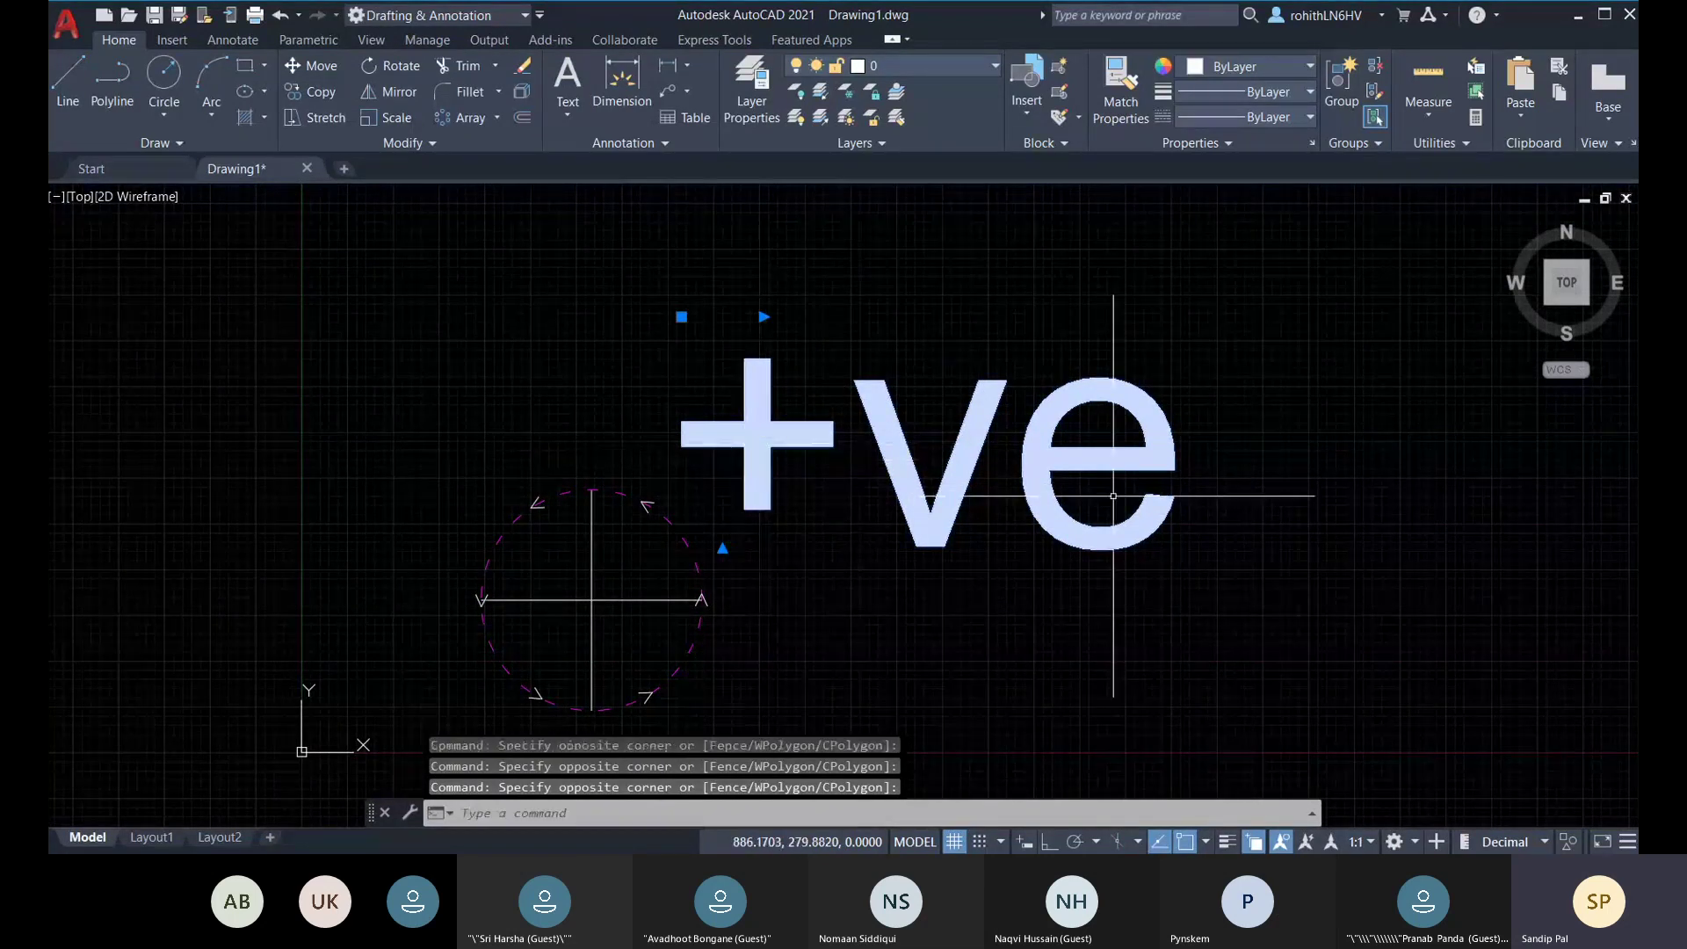
text(mt)
key(Return)
key(Escape)
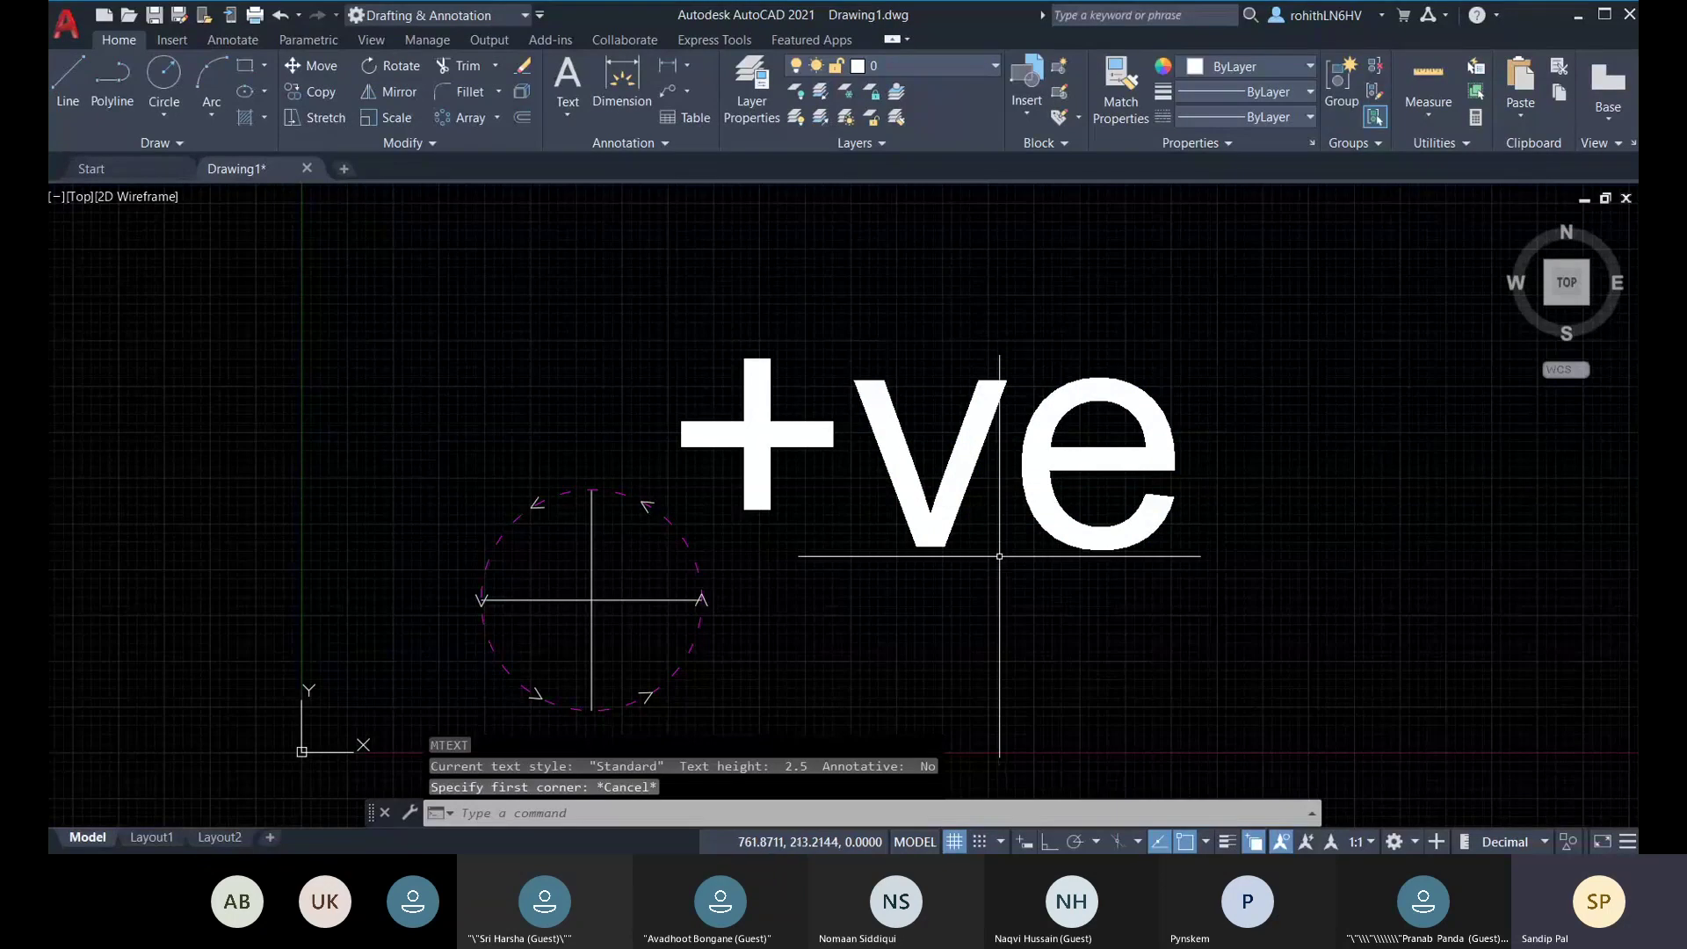
click(817, 466)
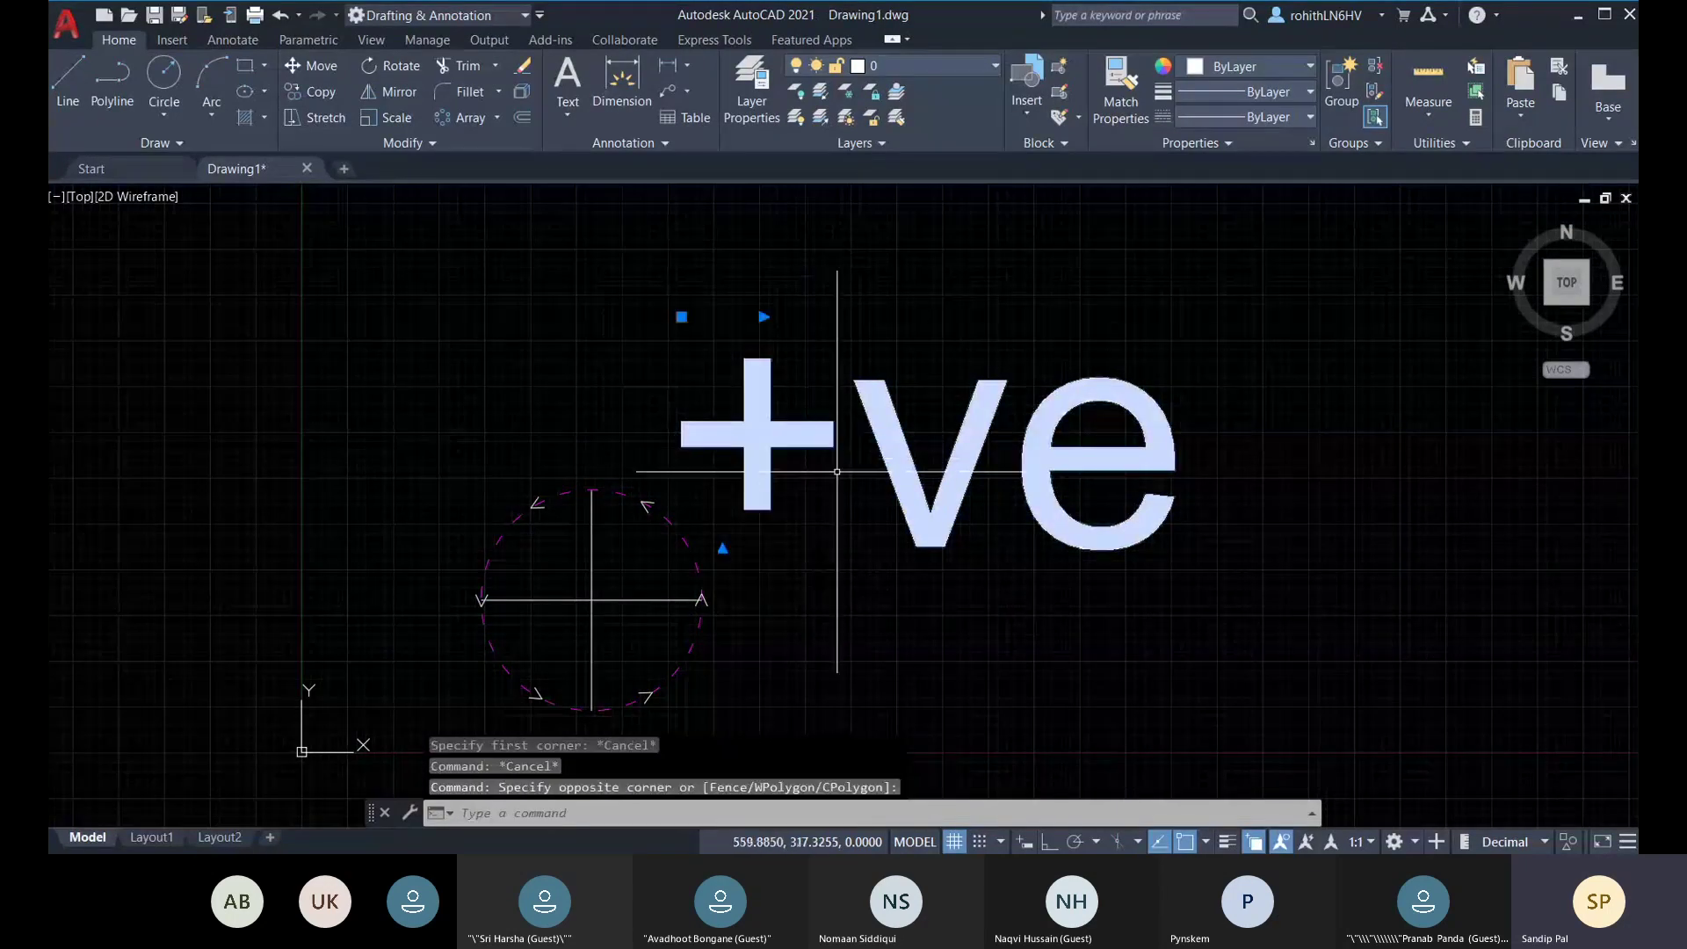
click(365, 128)
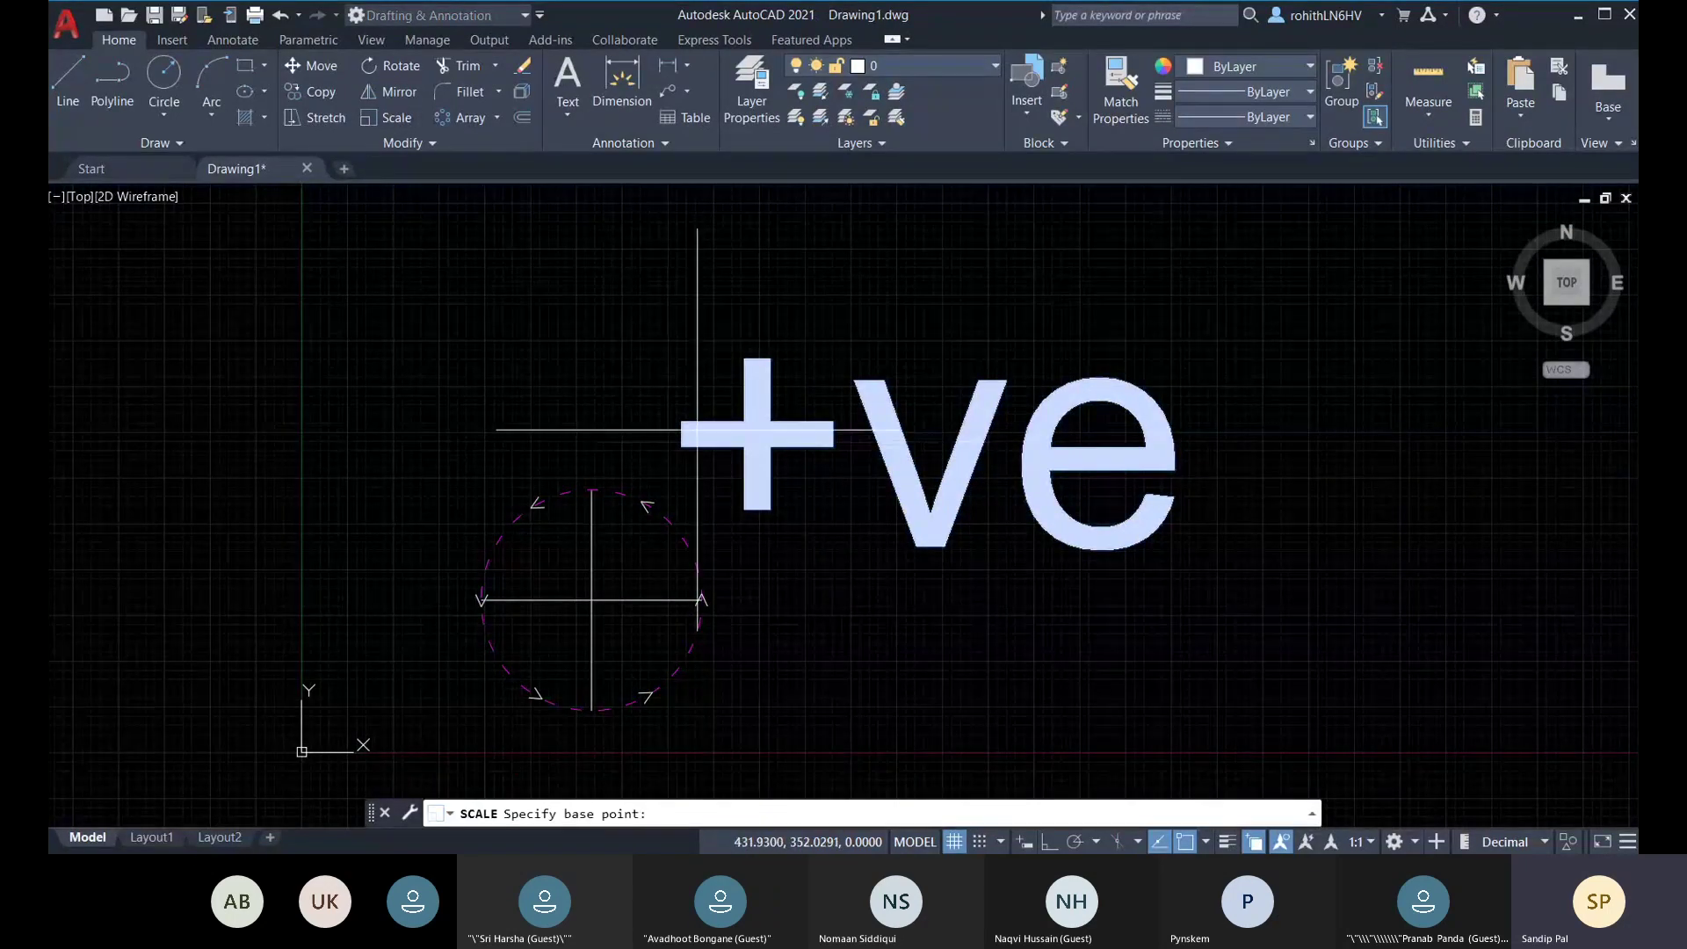
click(697, 429)
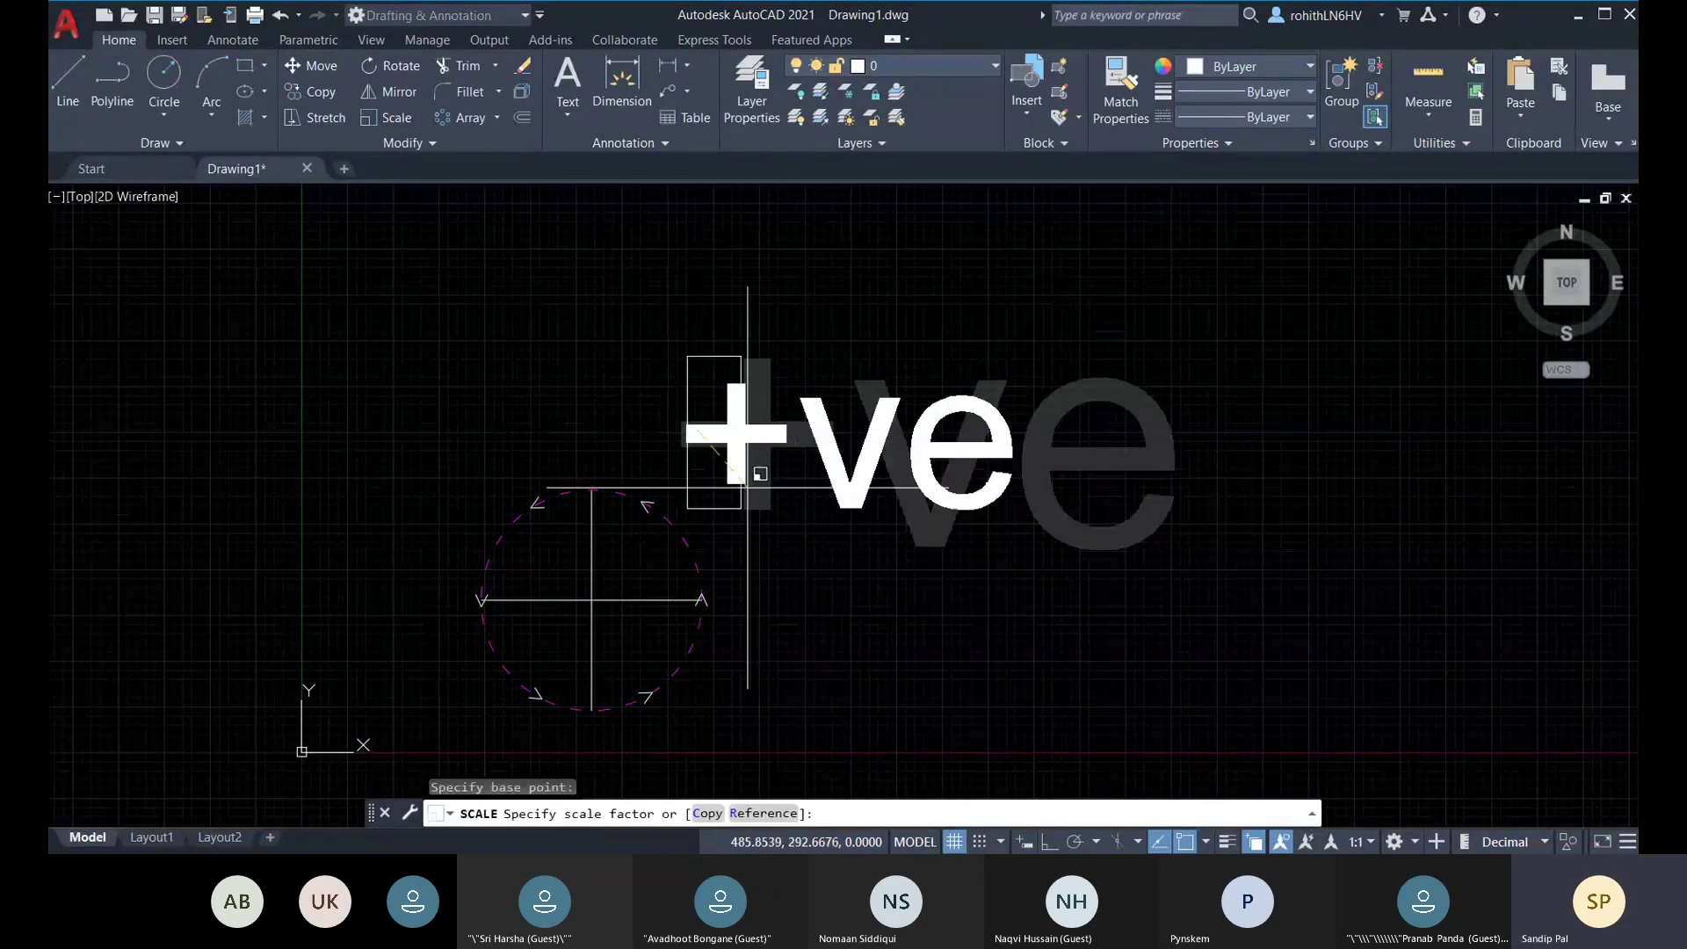
key(Escape)
click(707, 430)
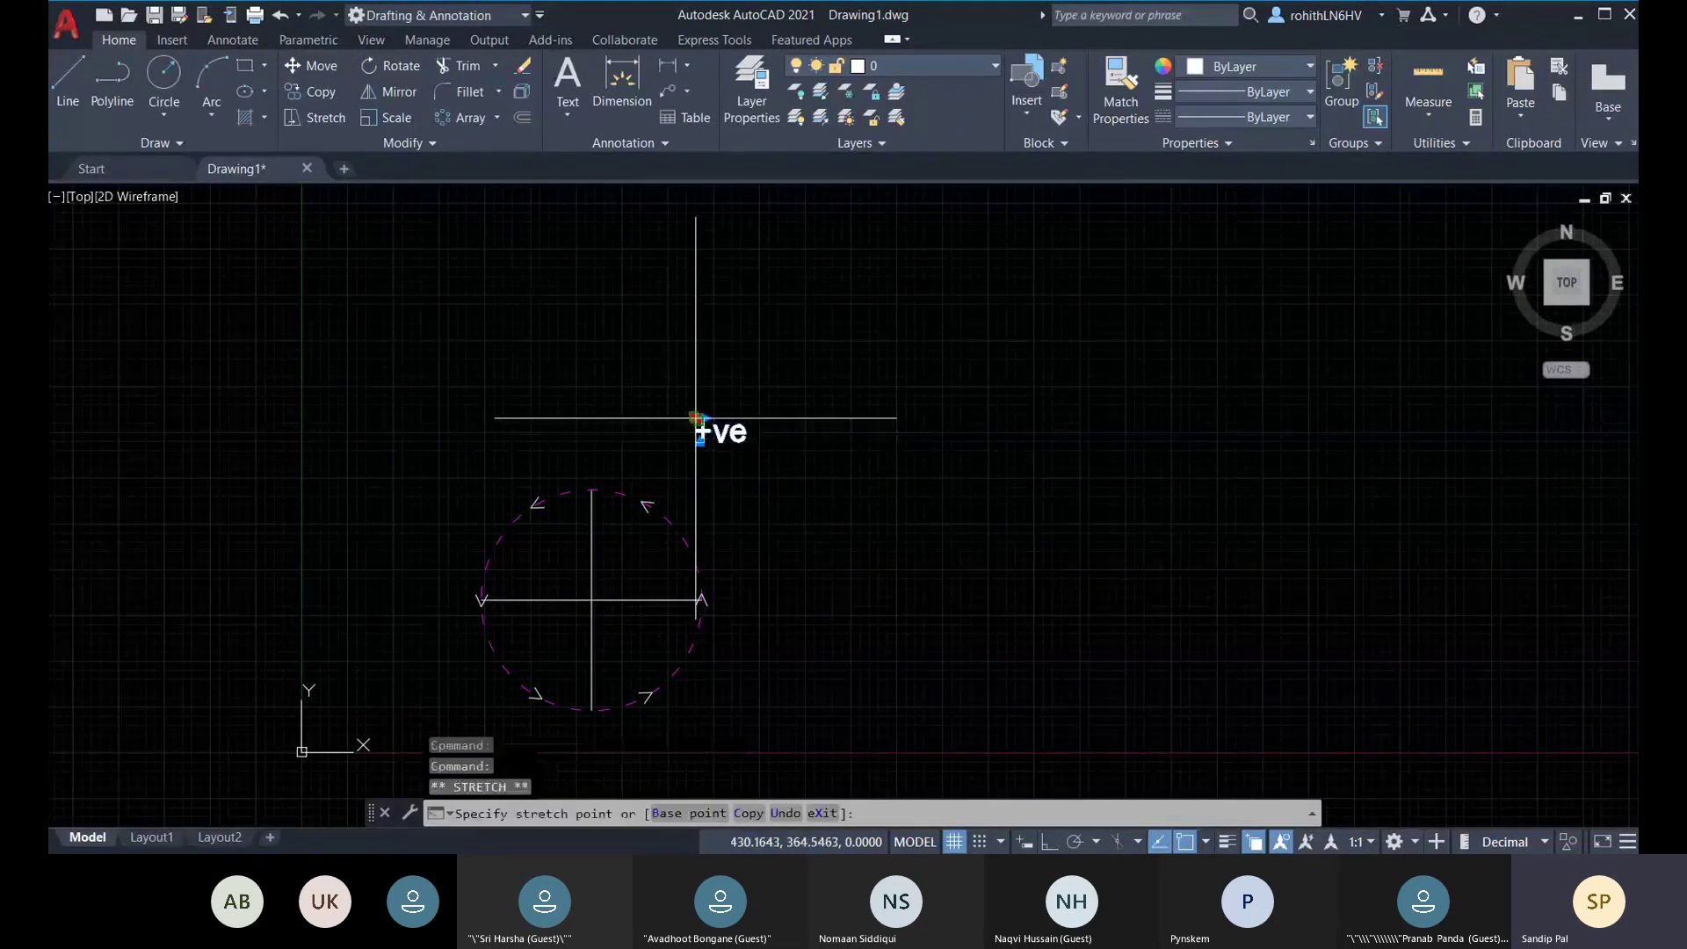
- Copy the small +ve label to a spot below the dashed circle
key(Escape)
scroll(793, 452, down, 1)
scroll(779, 413, up, 5)
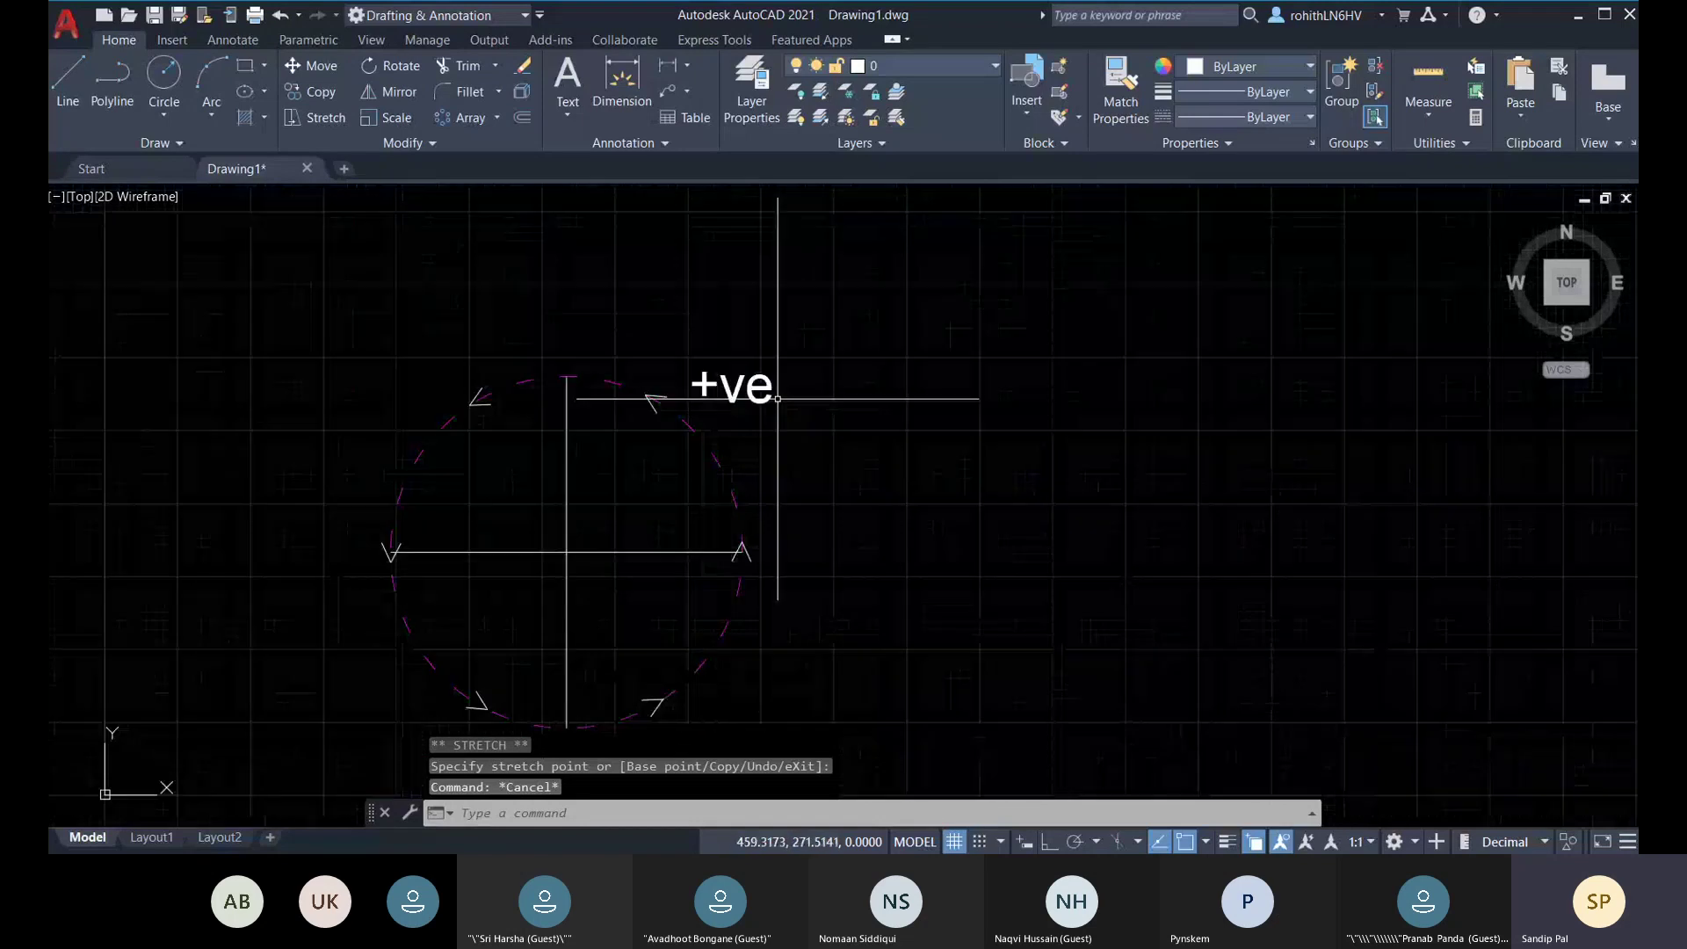
middle_drag(696, 313, 733, 277)
click(733, 277)
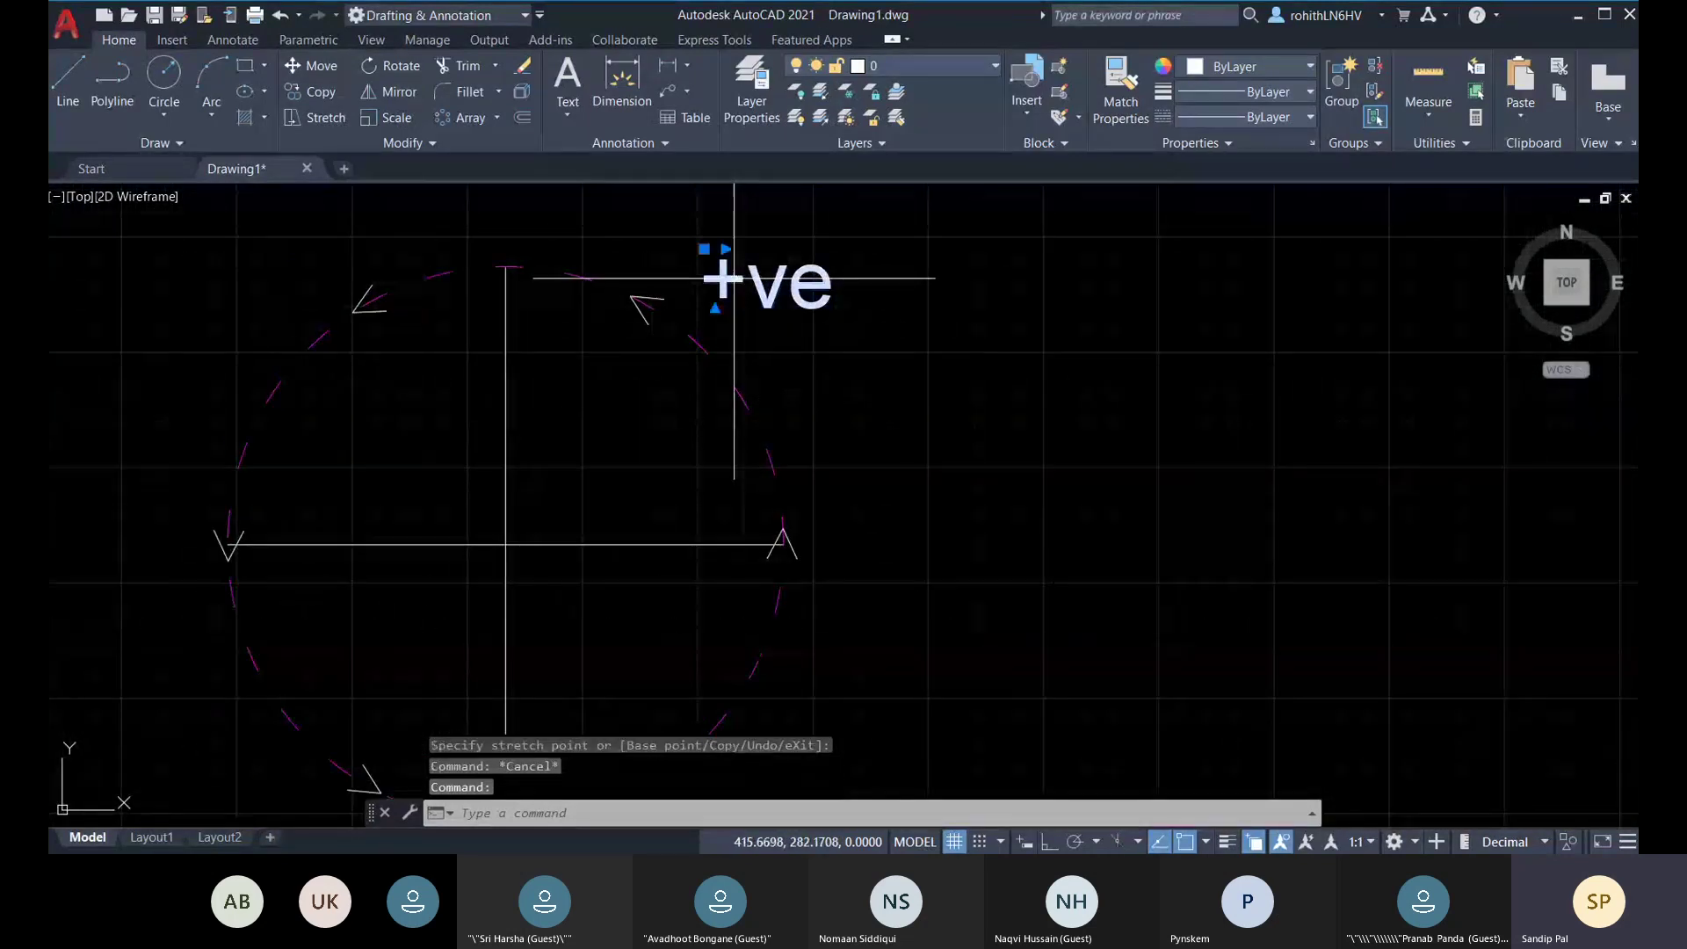
click(314, 91)
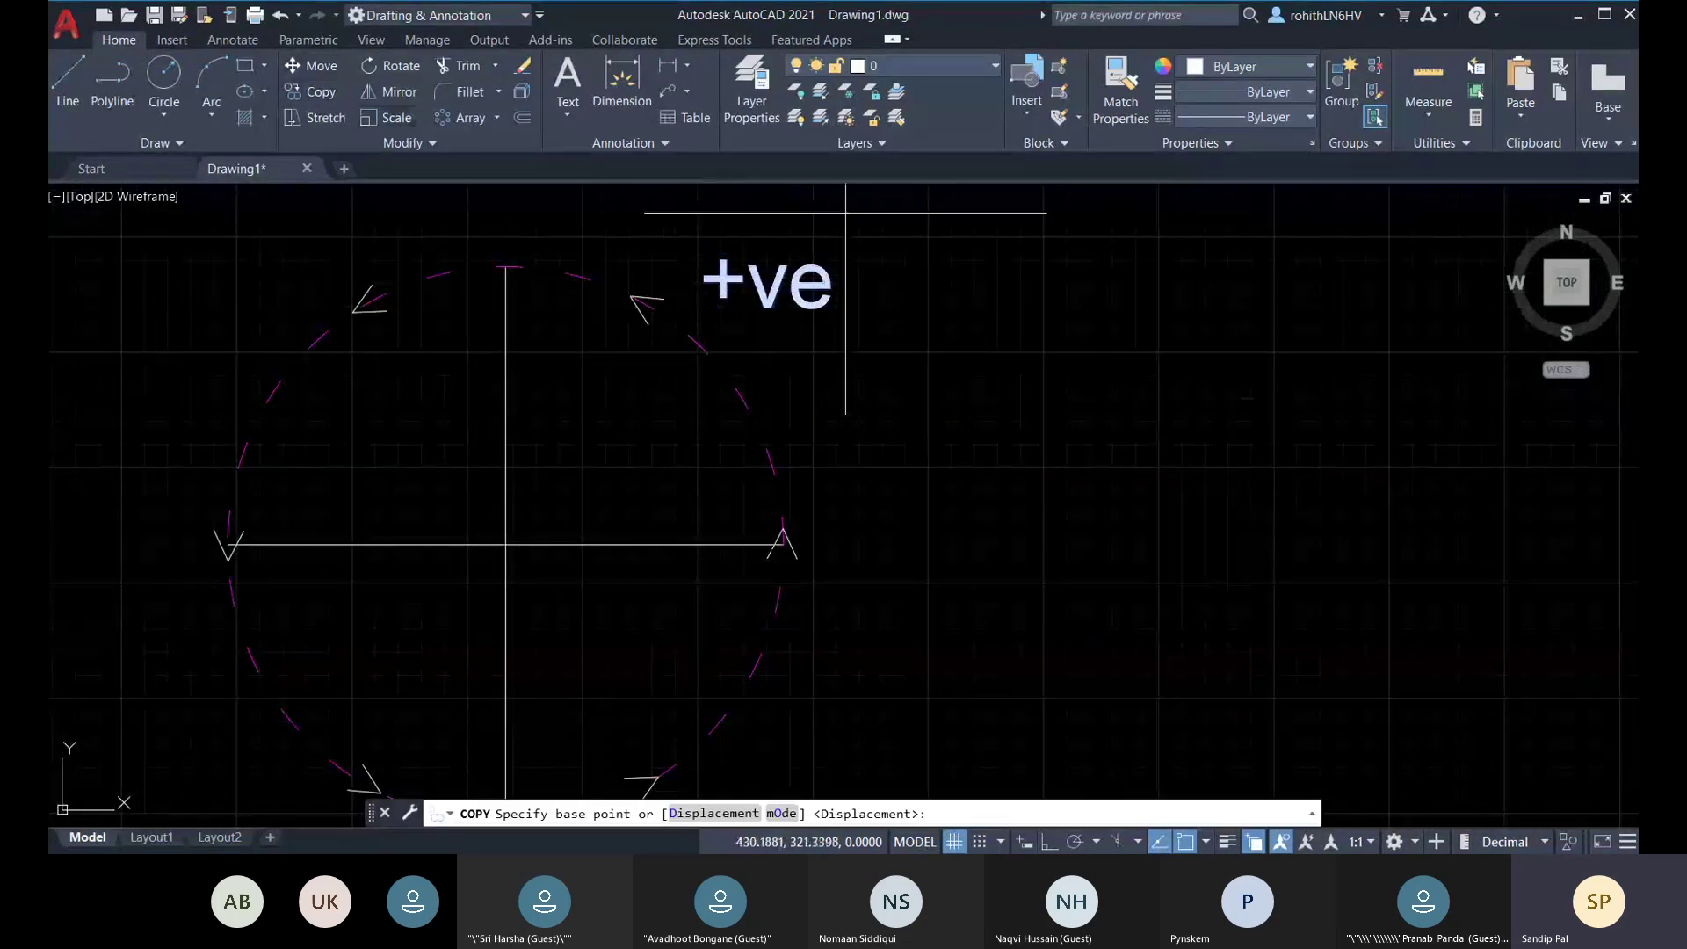
click(724, 272)
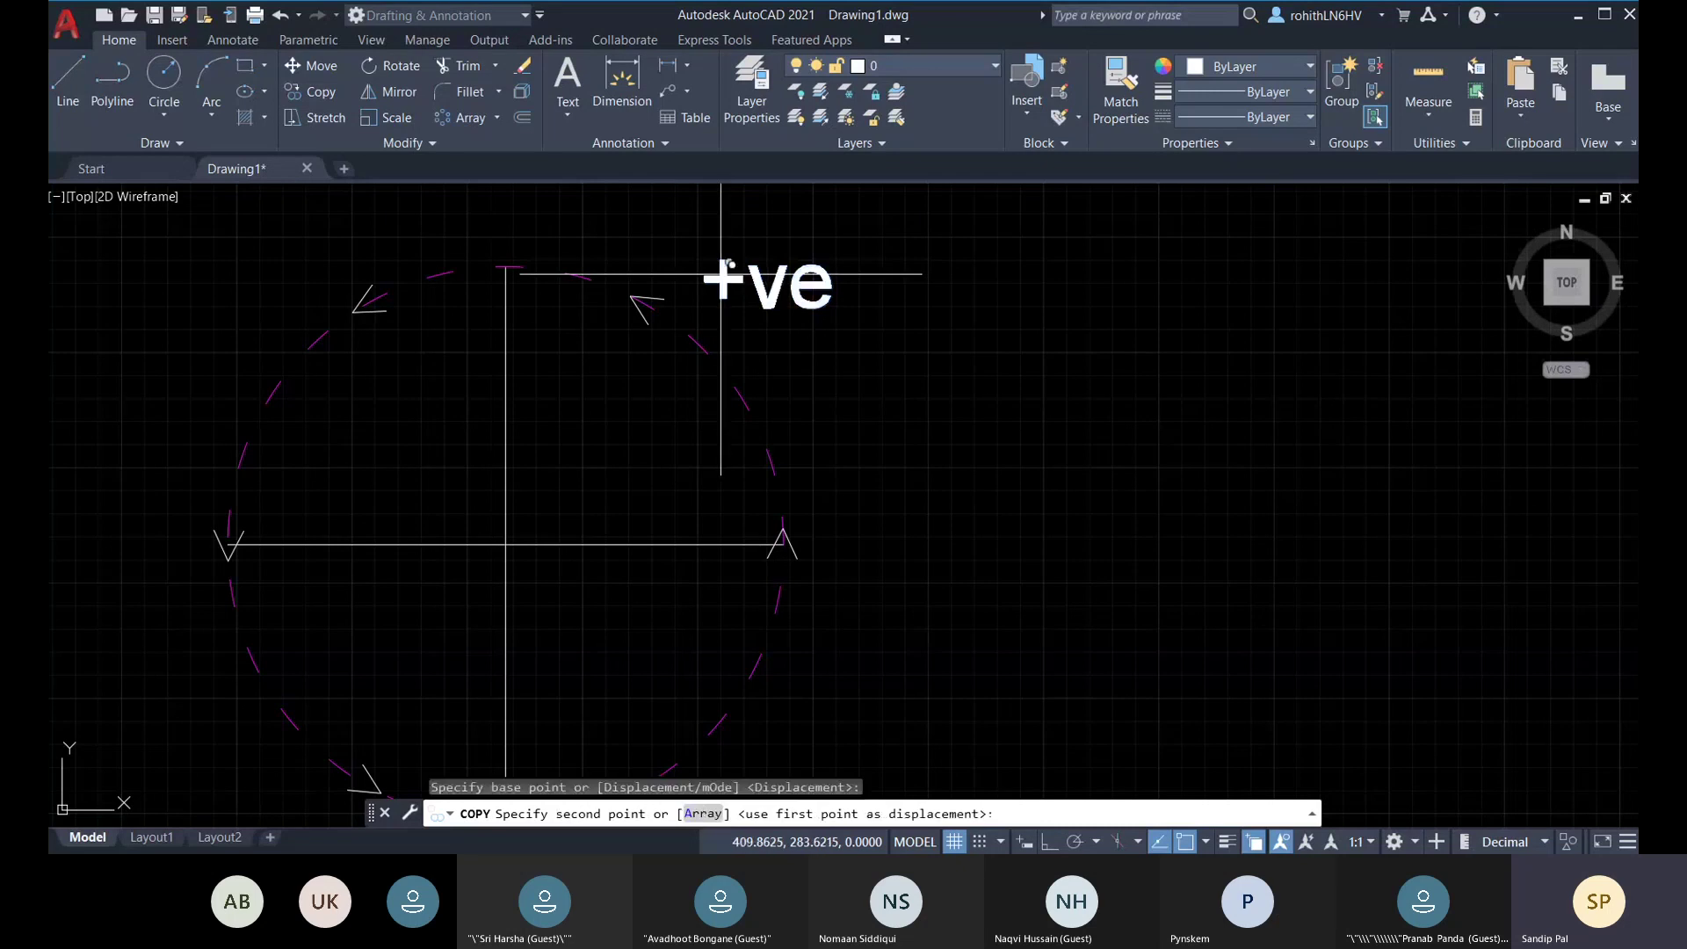
middle_drag(729, 694, 878, 388)
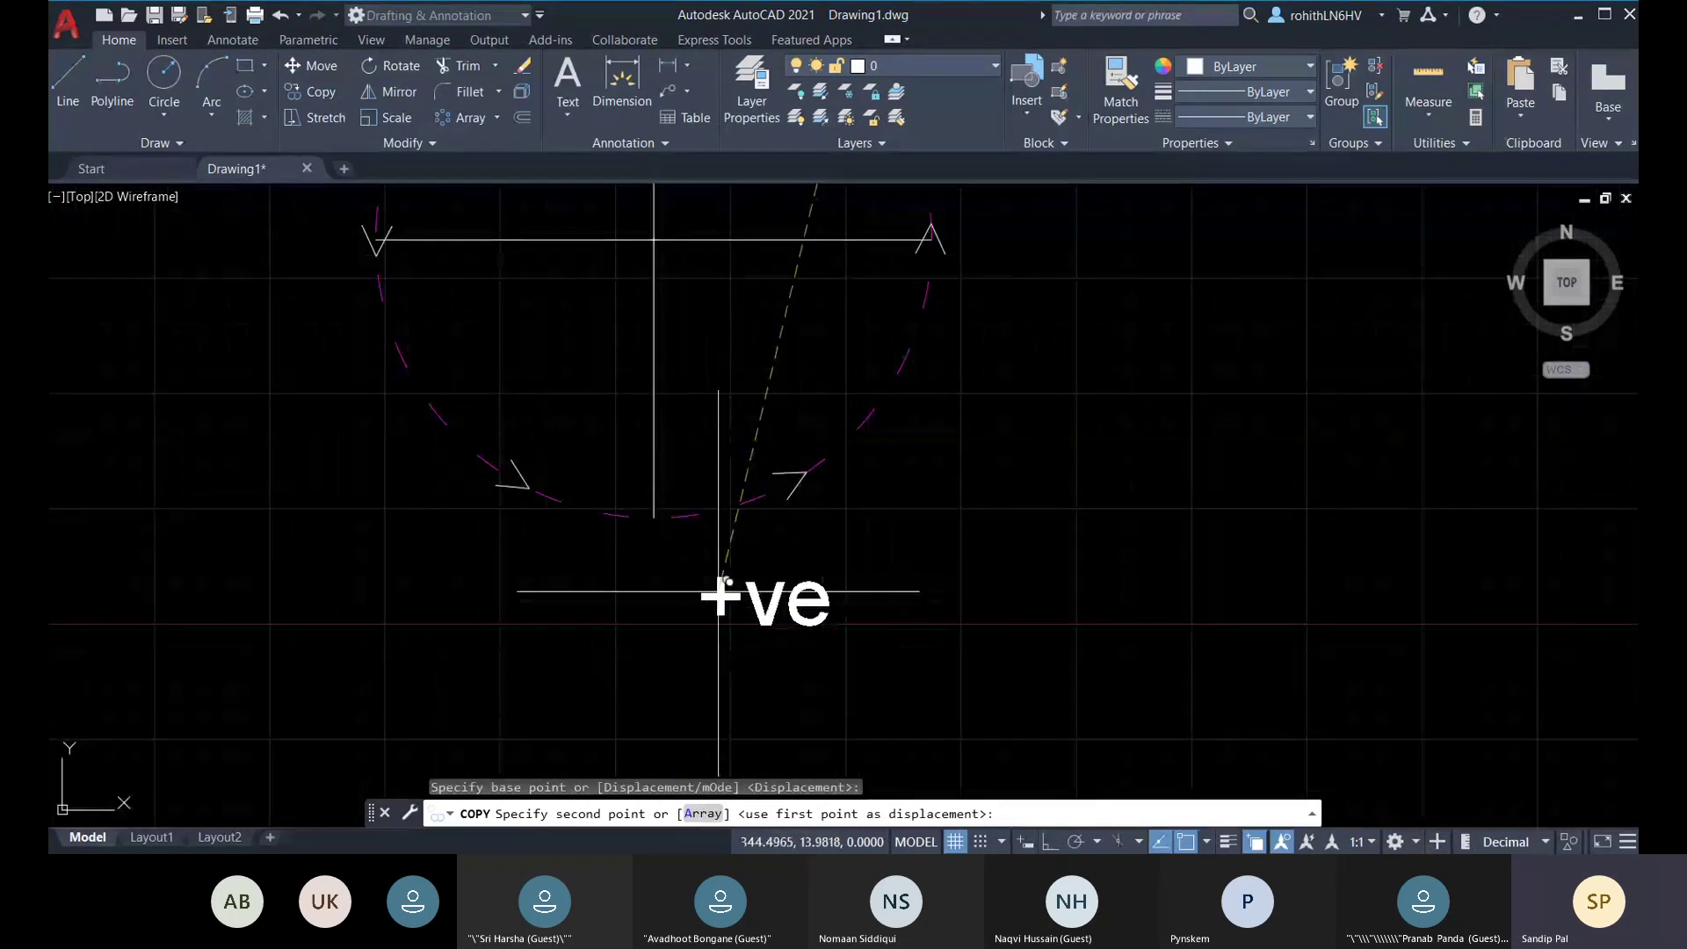
click(723, 578)
key(Escape)
middle_drag(884, 568, 869, 593)
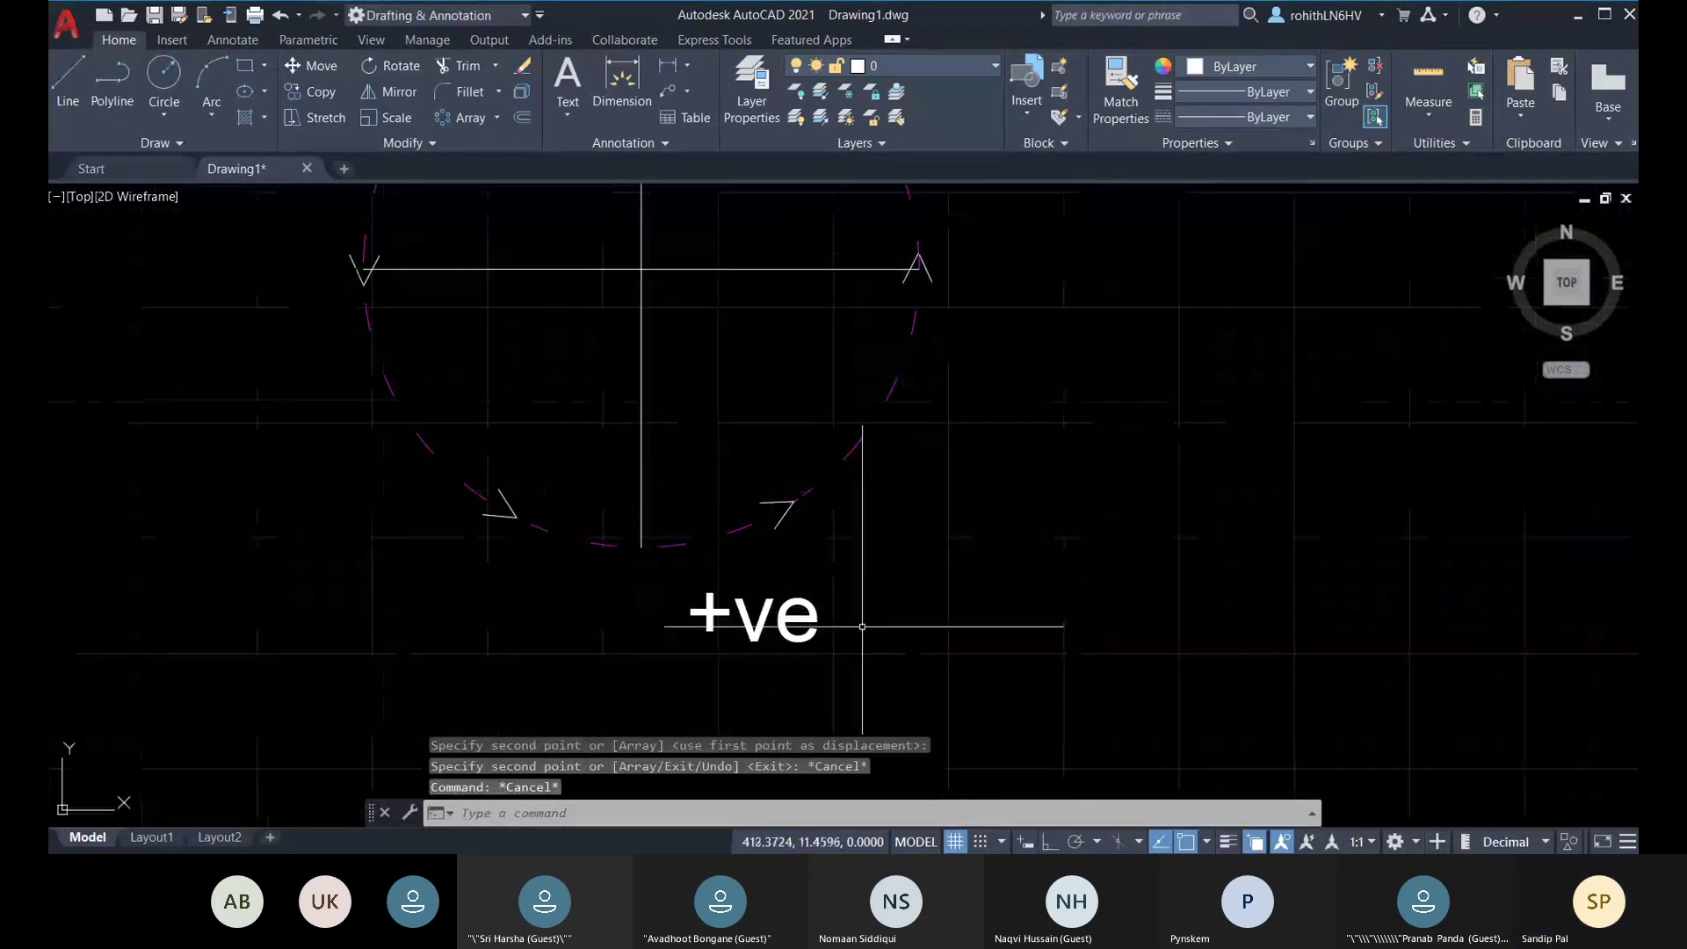
middle_drag(757, 611, 748, 648)
scroll(748, 647, down, 2)
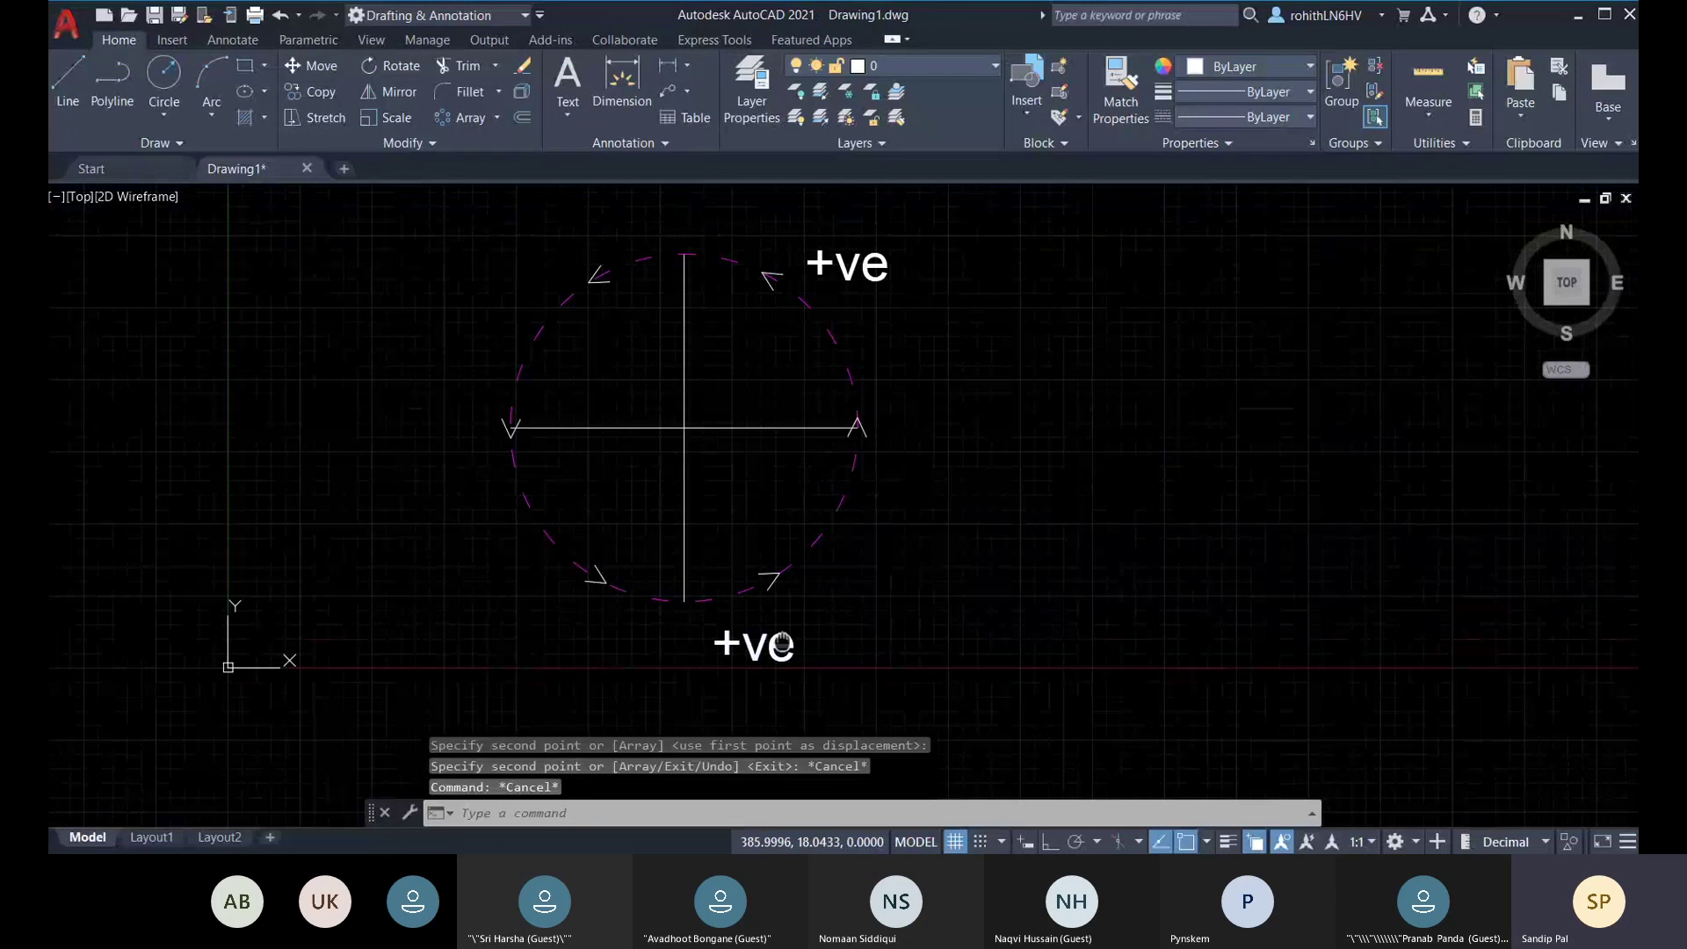
mouse_move(797, 505)
middle_down()
mouse_move(659, 572)
mouse_move(738, 518)
middle_up()
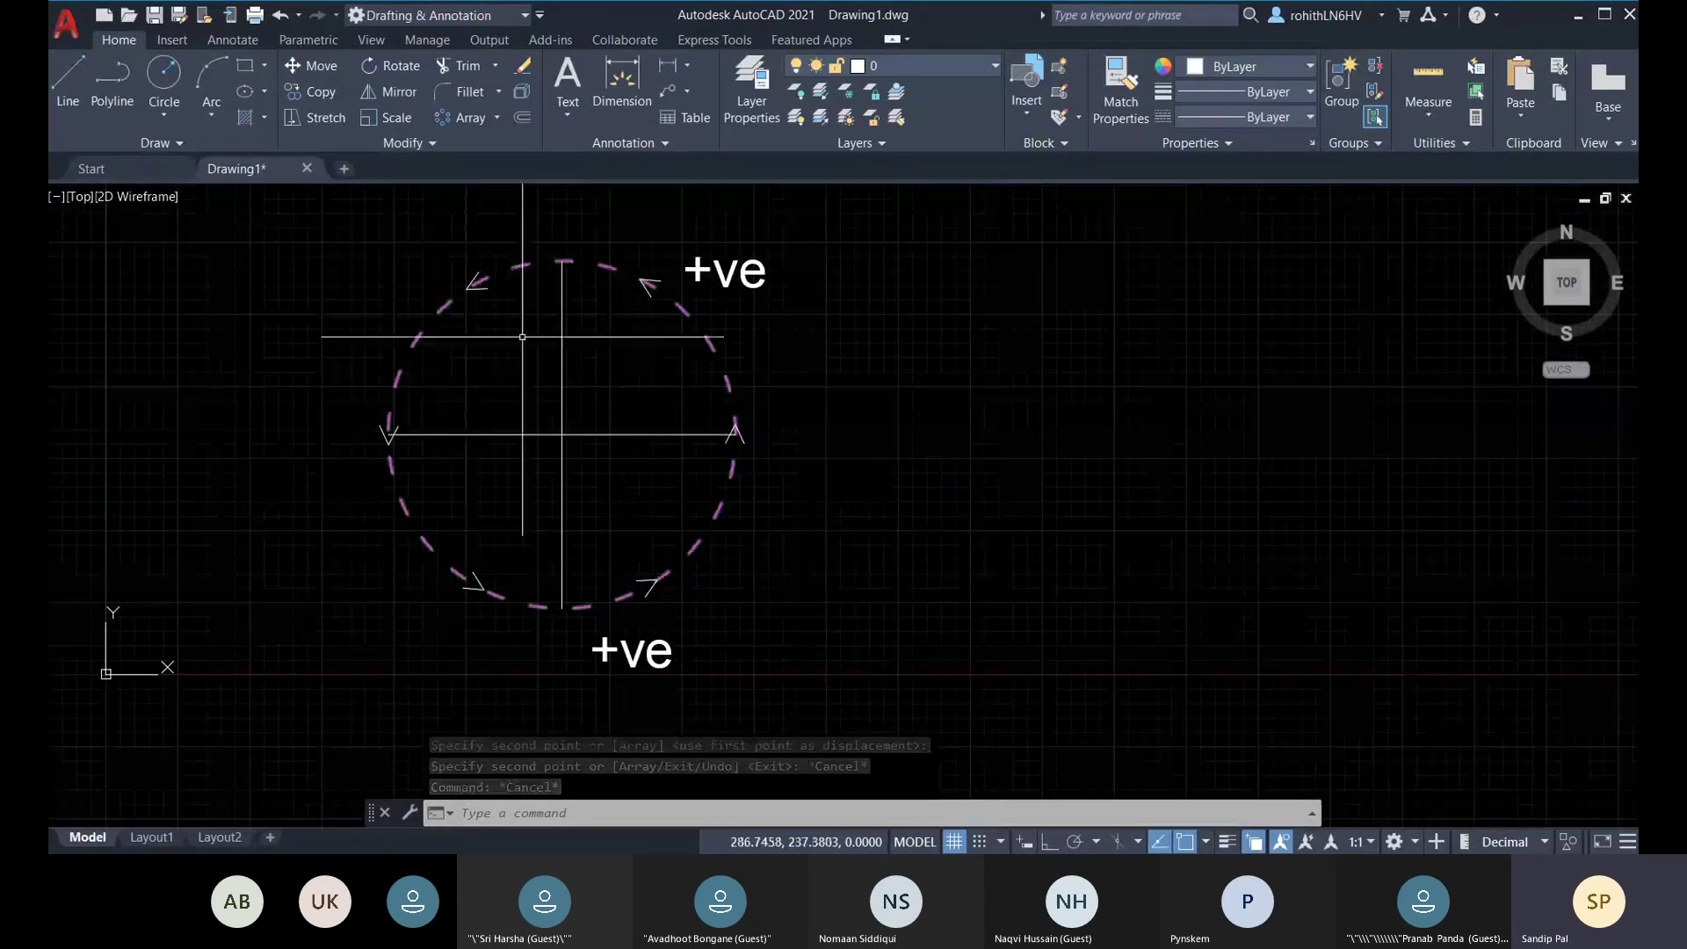
- Window-select the dashed circle with its axes, arrowheads and +ve labels
click(733, 583)
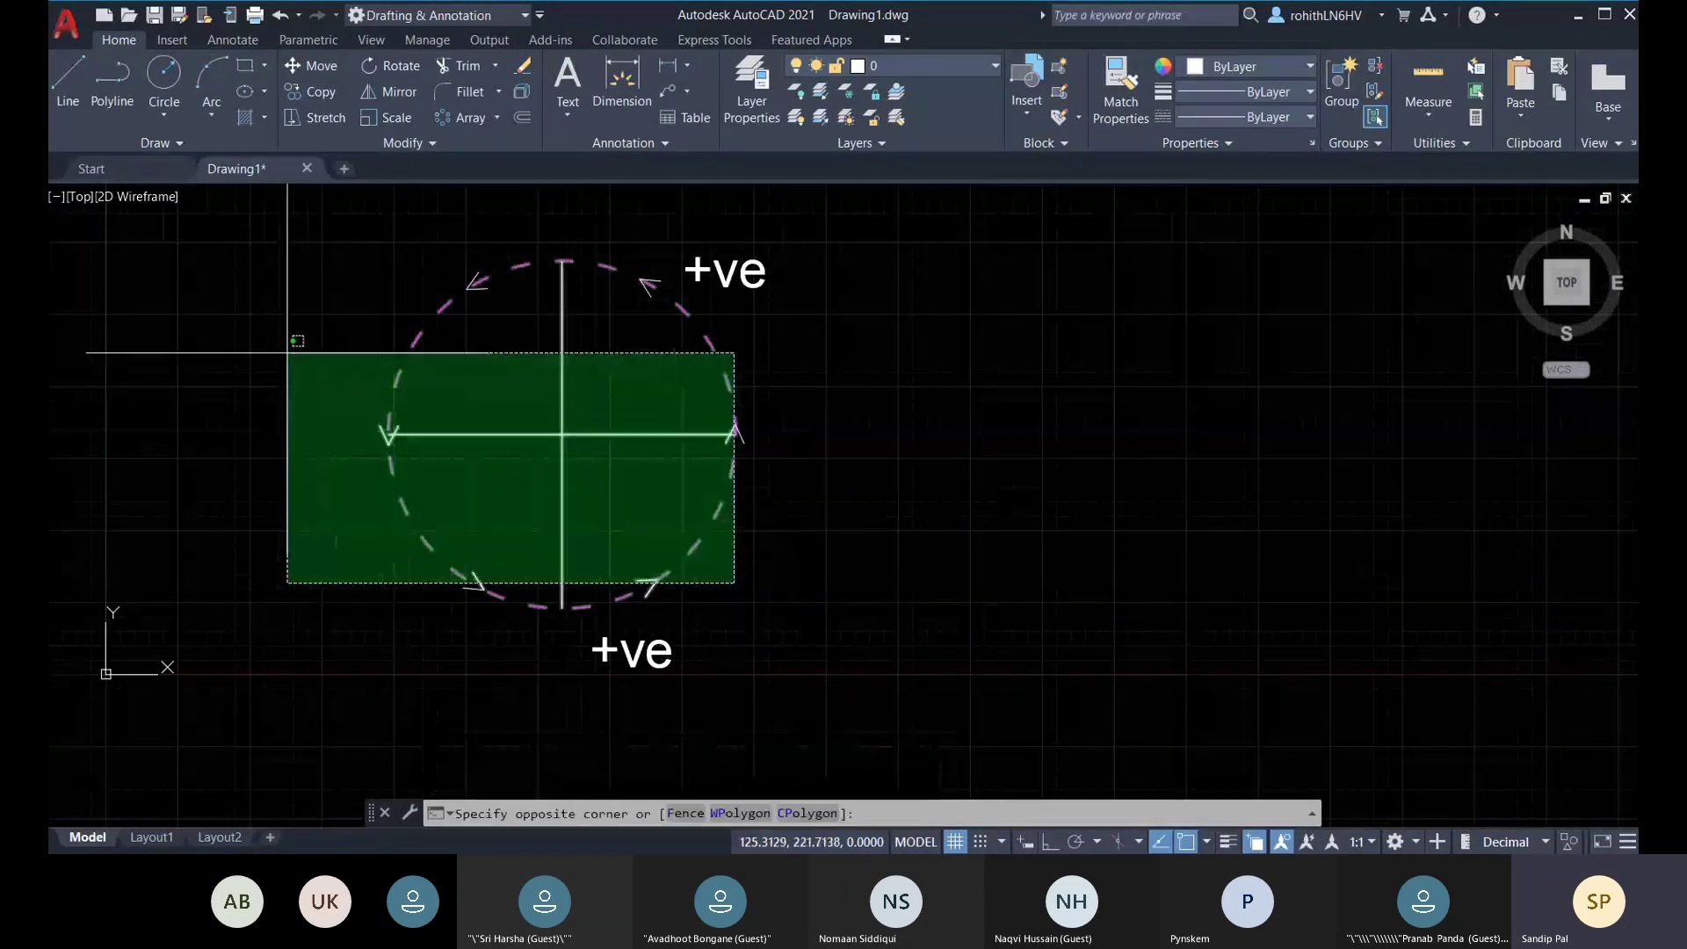
click(287, 252)
middle_drag(745, 520, 733, 538)
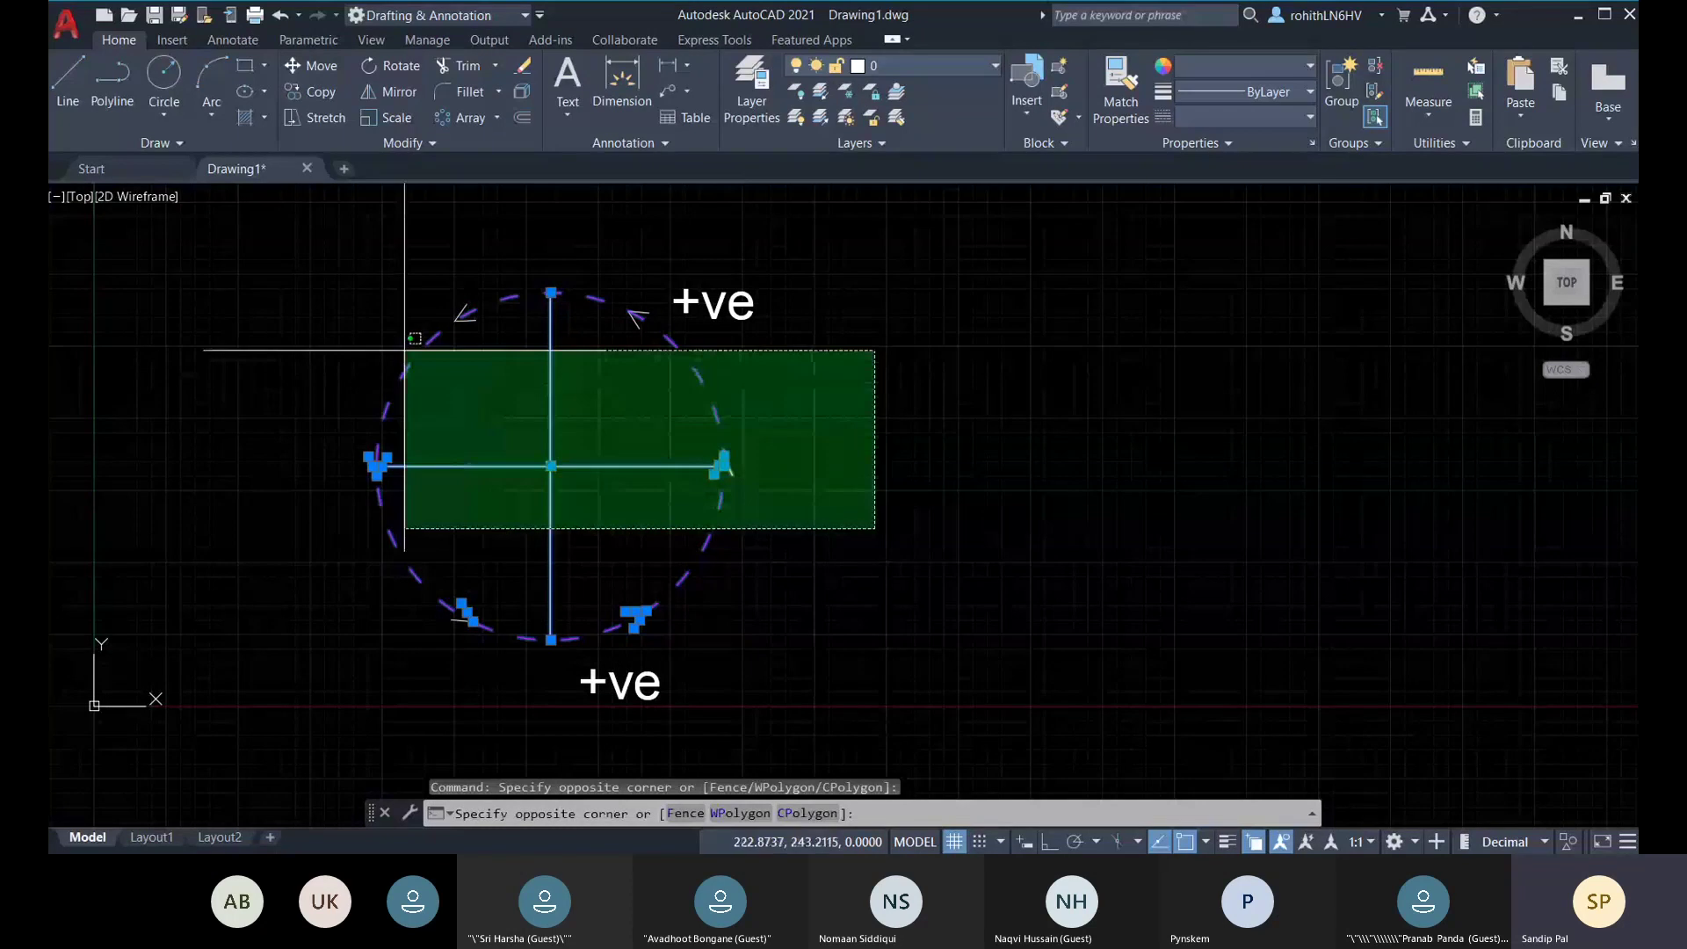
click(325, 339)
click(676, 371)
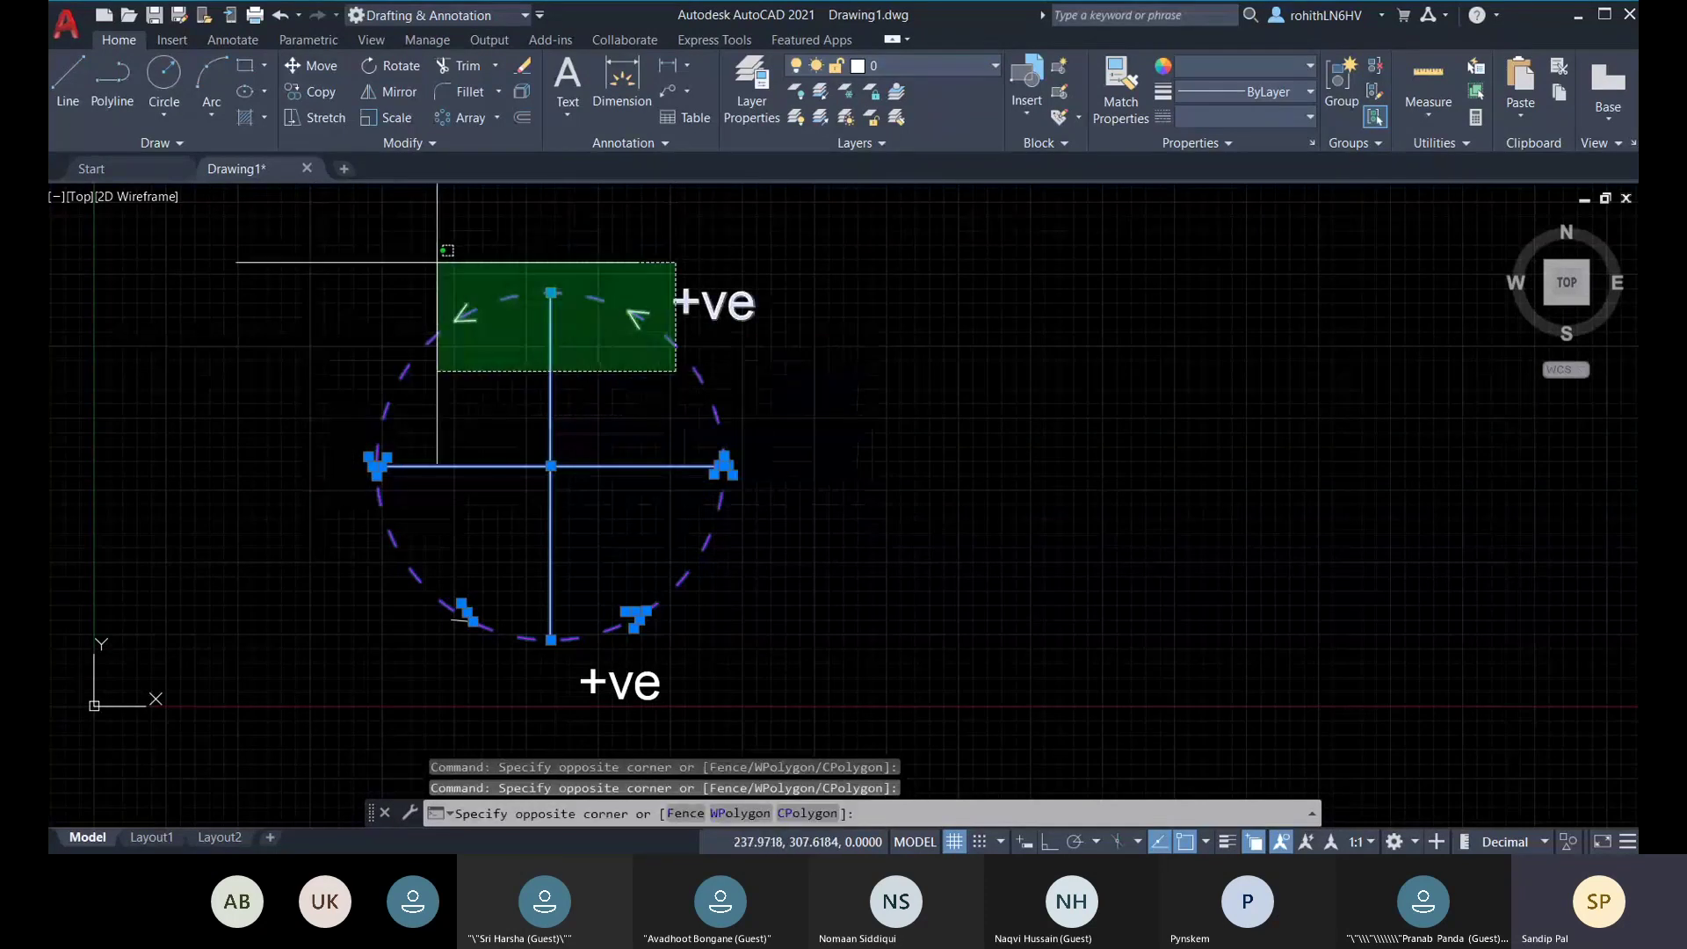
click(413, 253)
middle_drag(751, 626, 759, 590)
click(735, 689)
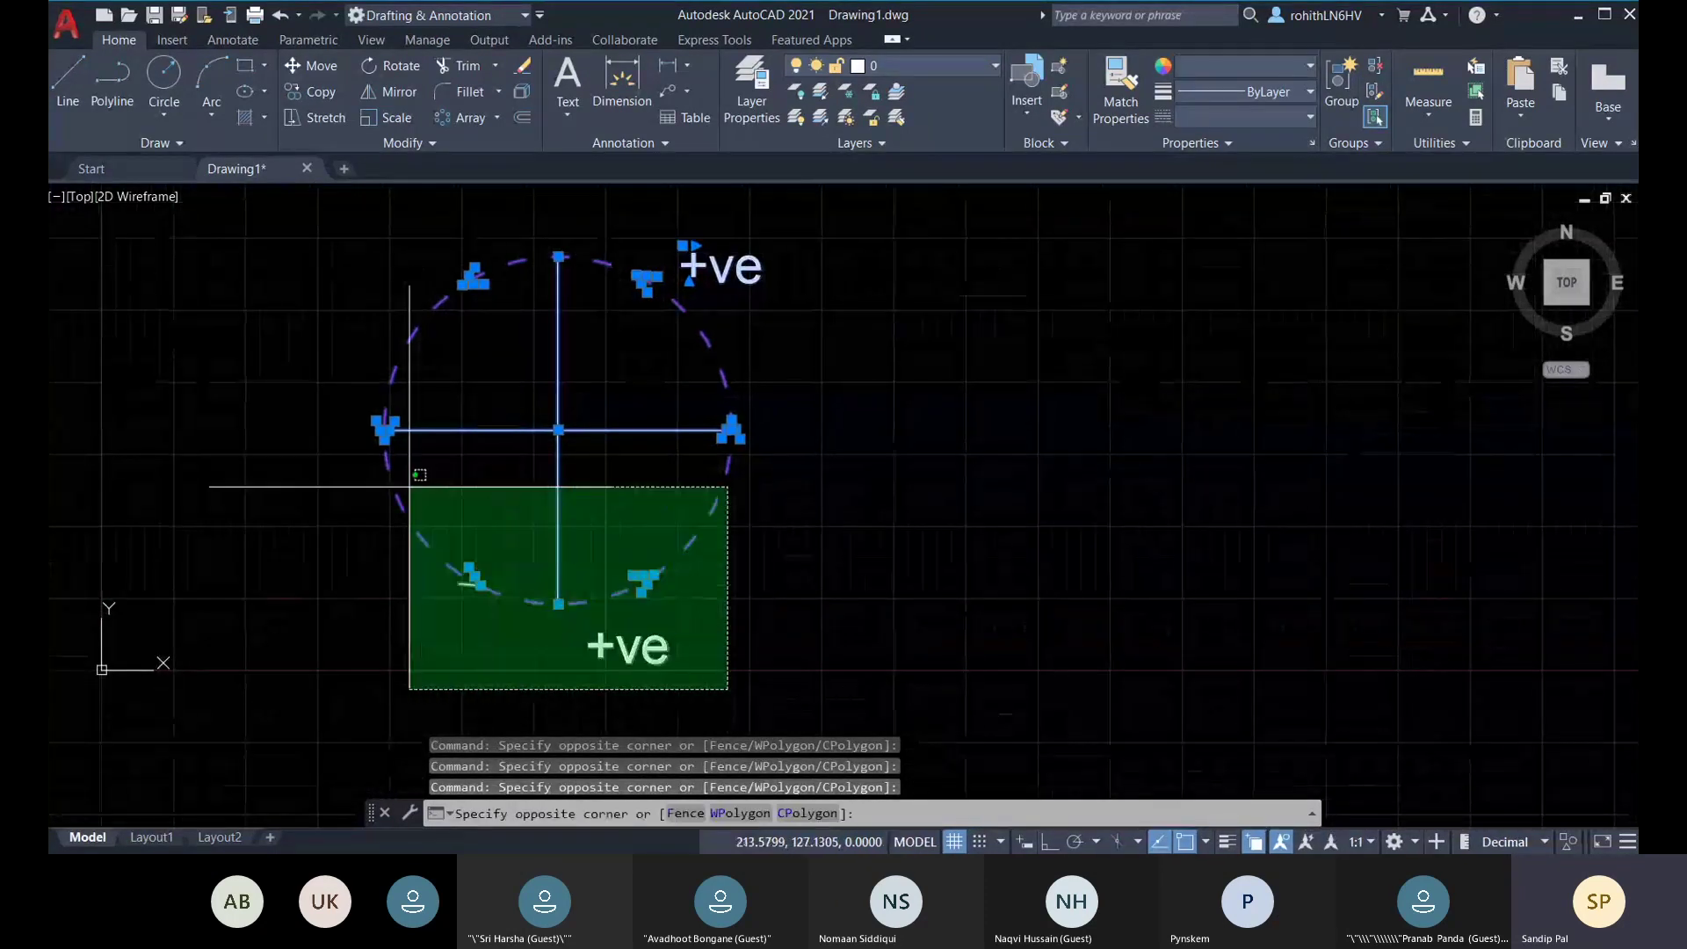
click(386, 448)
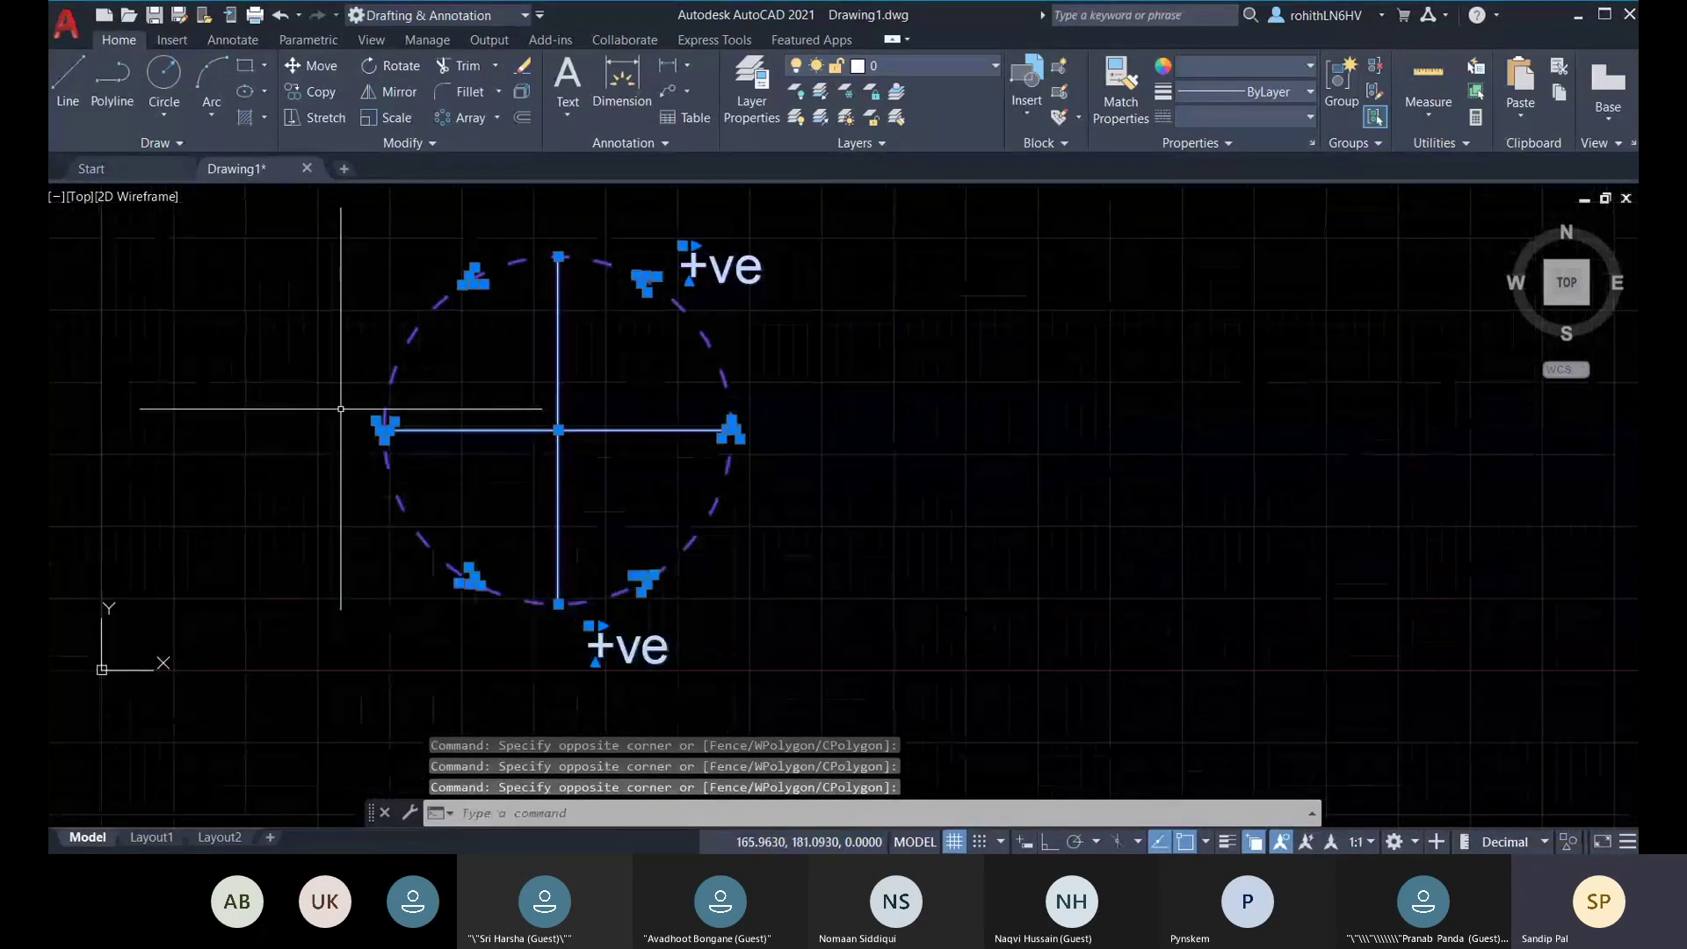
- Copy the selected figure from the circle centre to the right
click(315, 92)
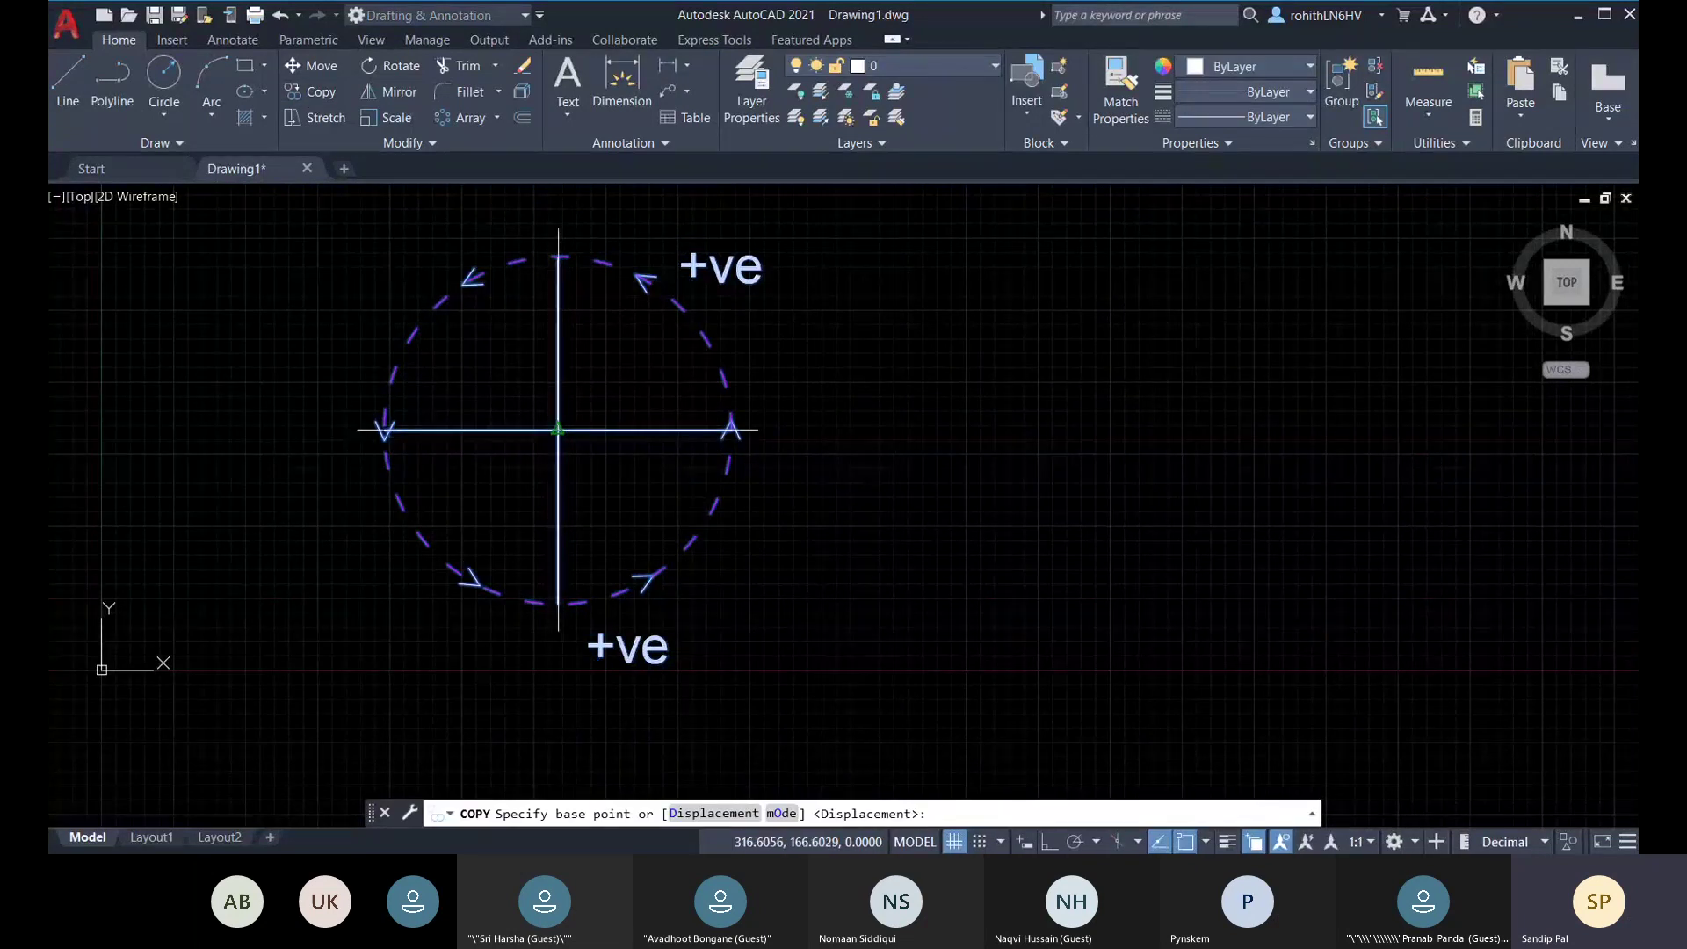
click(557, 429)
middle_drag(1087, 471, 545, 444)
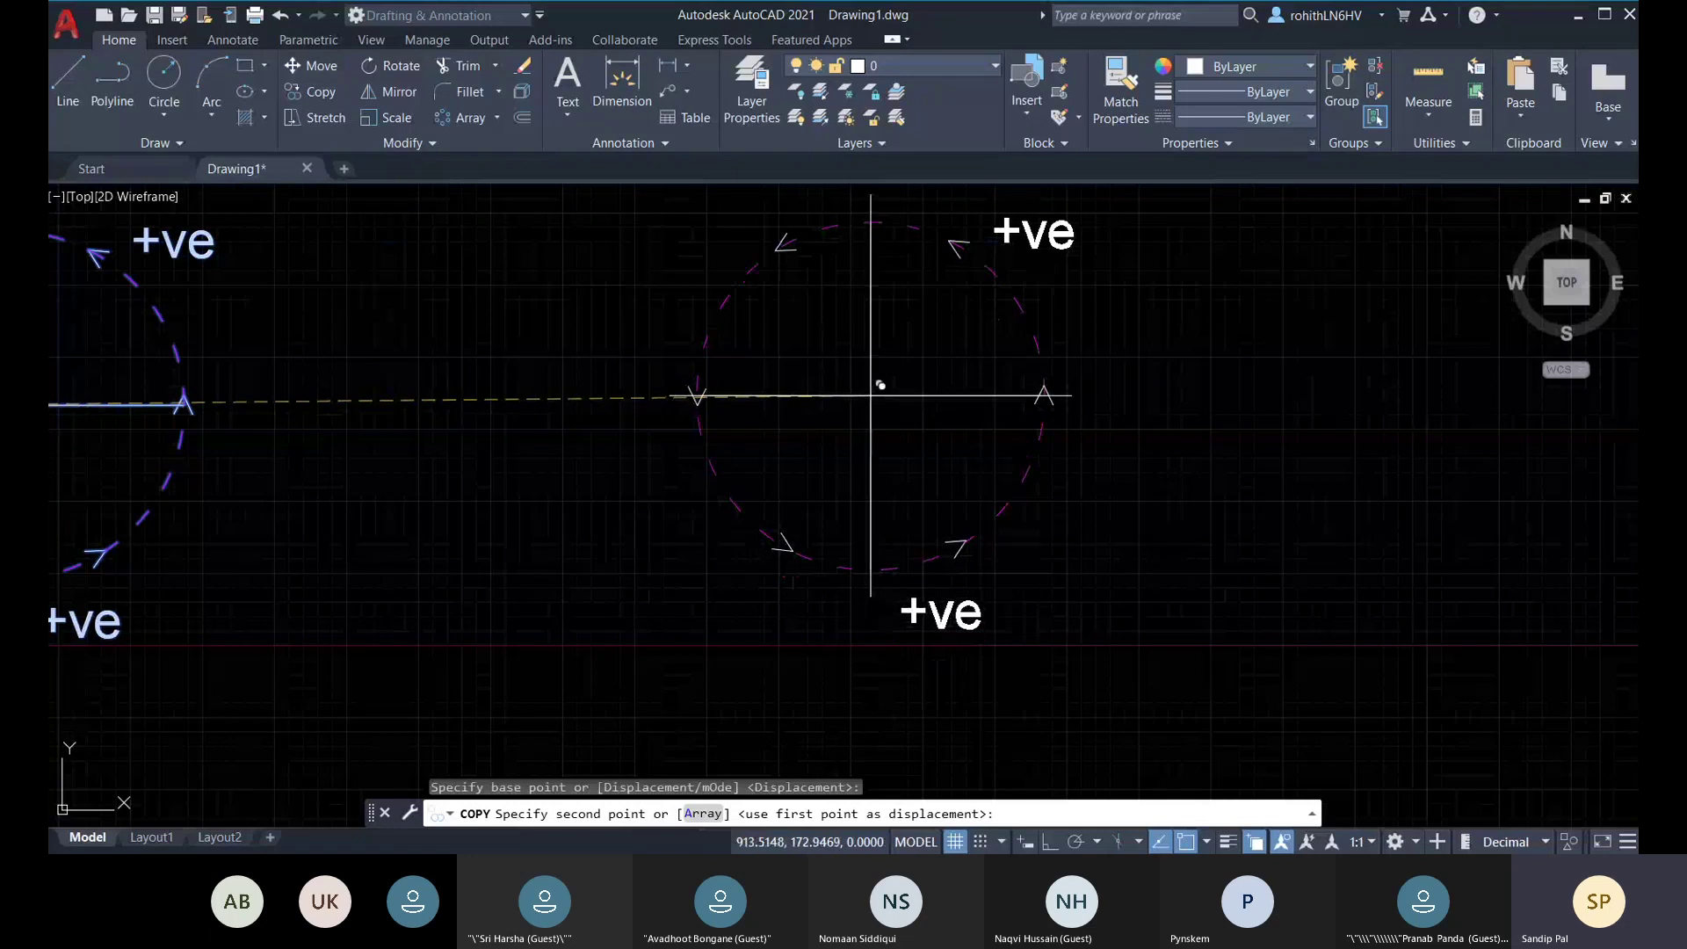
click(871, 395)
key(Escape)
key(Escape)
key(Escape)
- Delete the top +ve label from the right-hand copy
click(1081, 250)
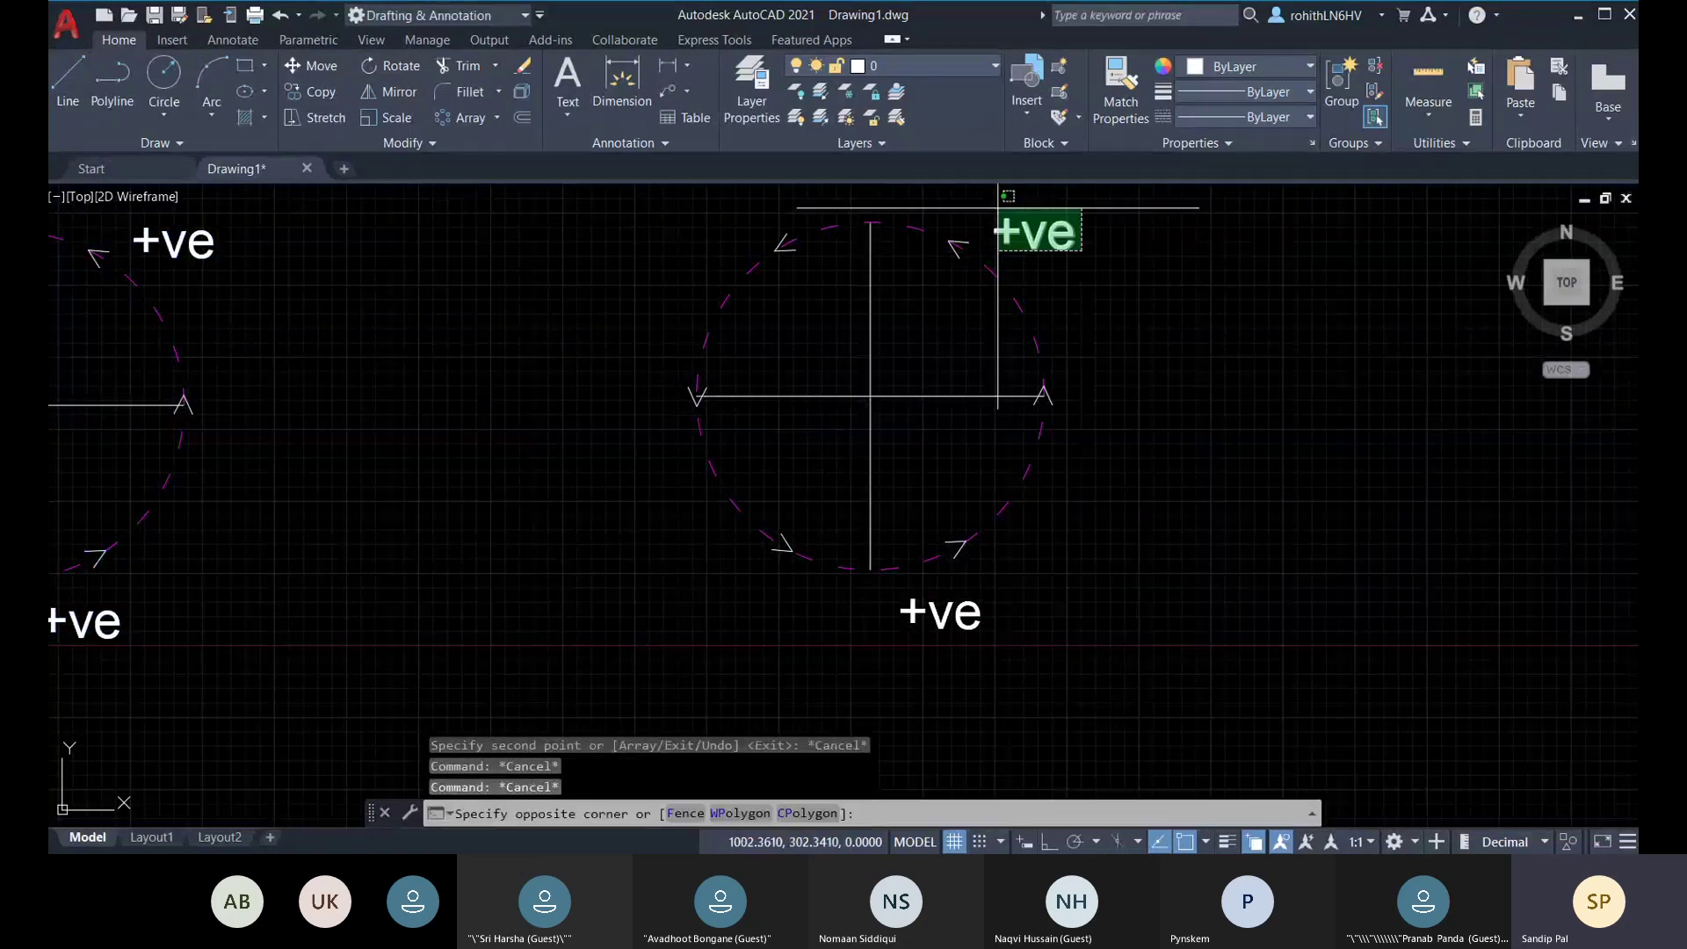
click(993, 206)
key(Delete)
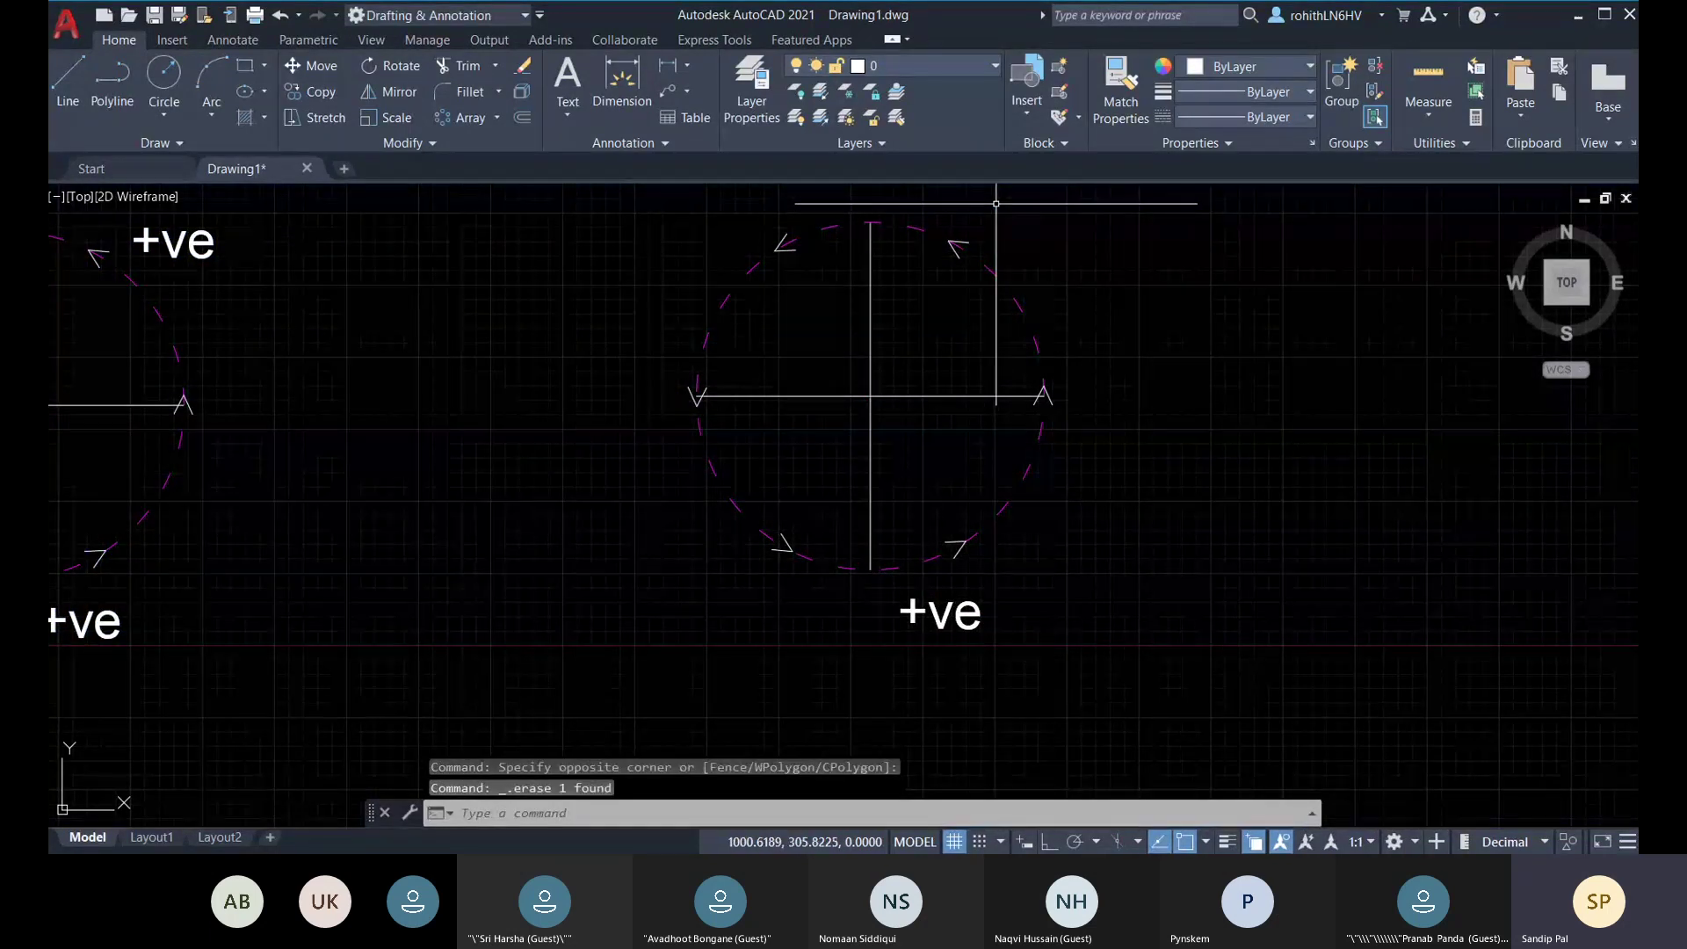
scroll(1081, 391, up, 2)
scroll(785, 541, down, 3)
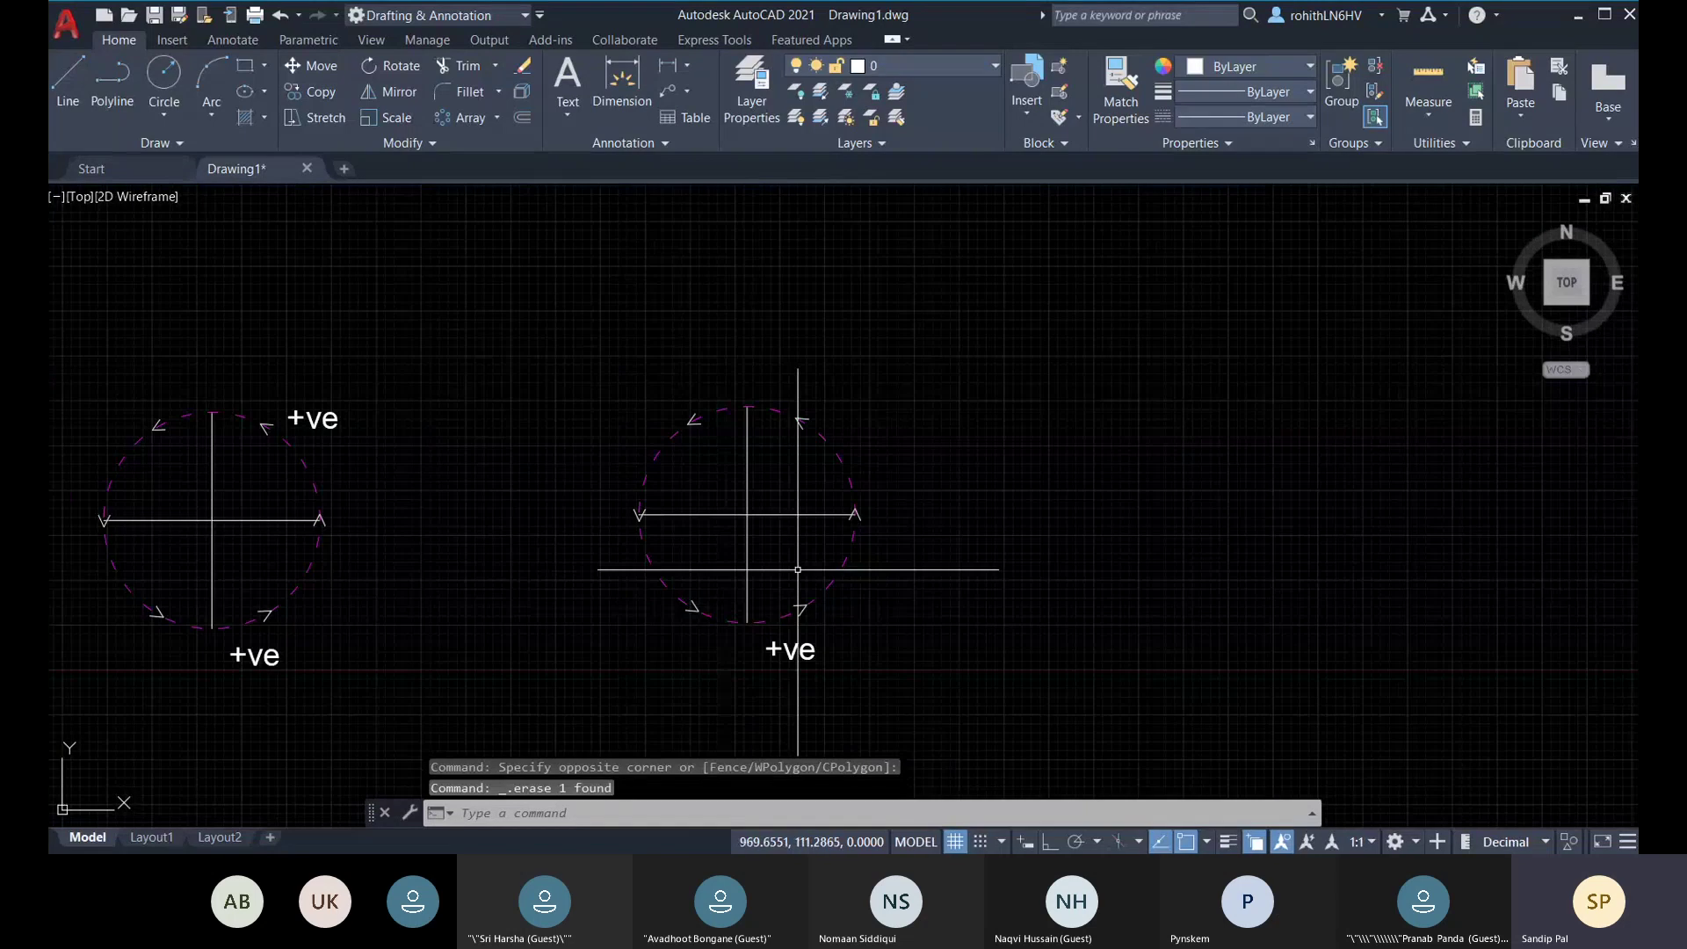
scroll(784, 541, down, 2)
scroll(678, 444, up, 2)
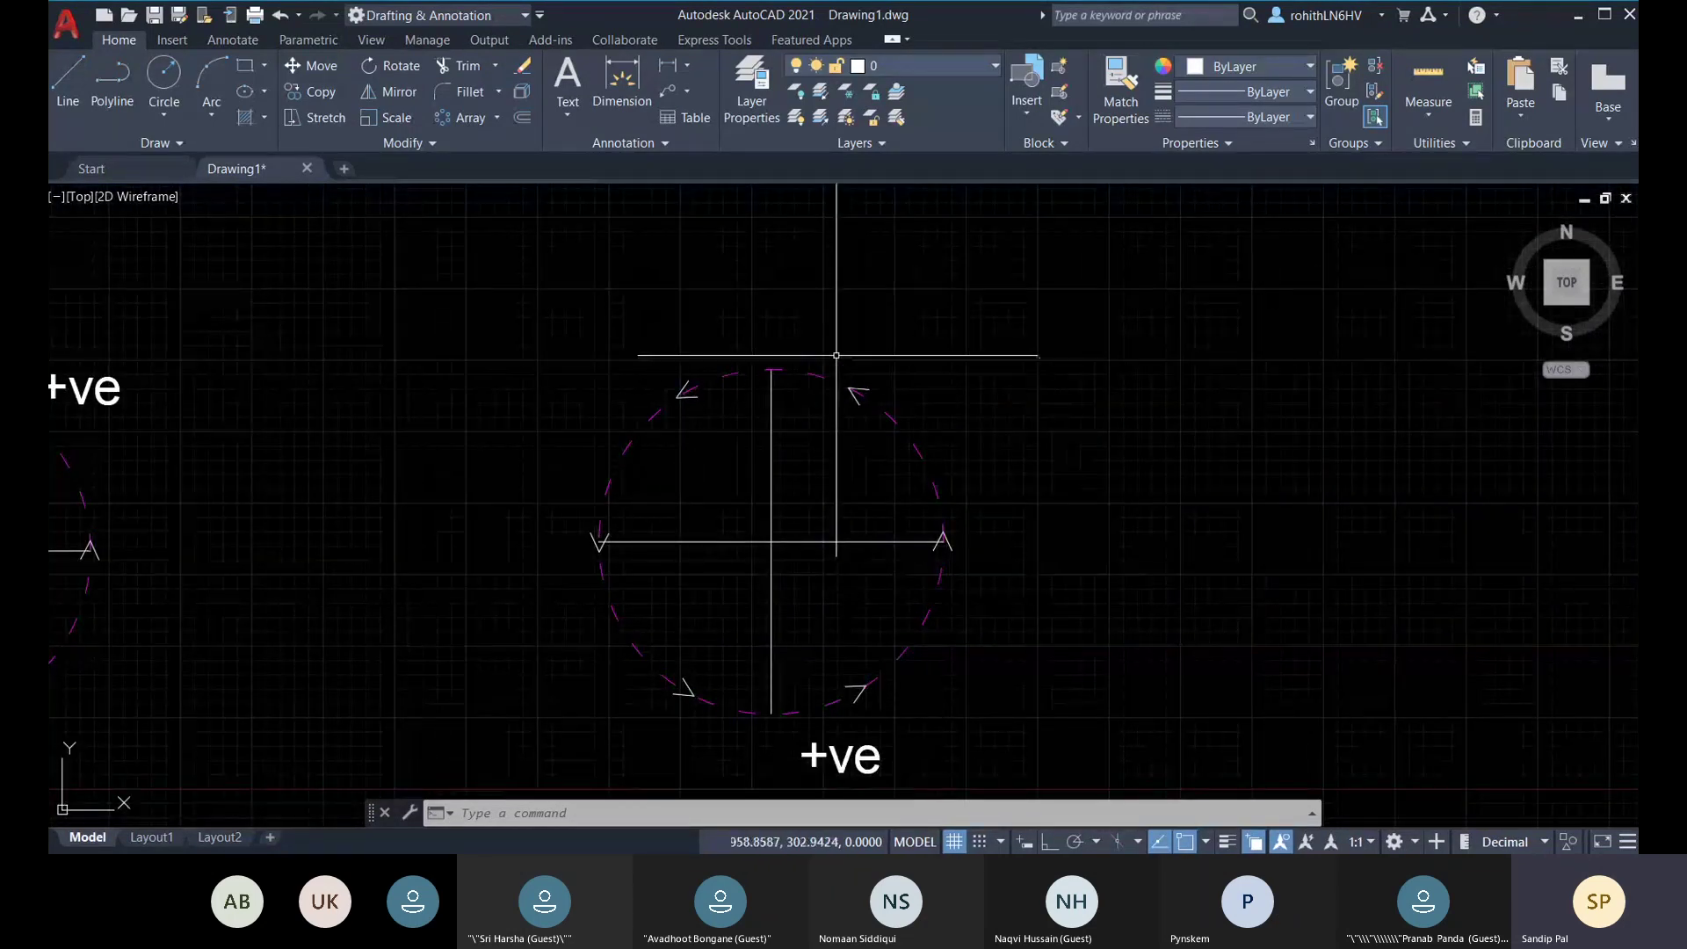
- Rotate the right circle's top-right arrowhead to reverse its direction
click(891, 439)
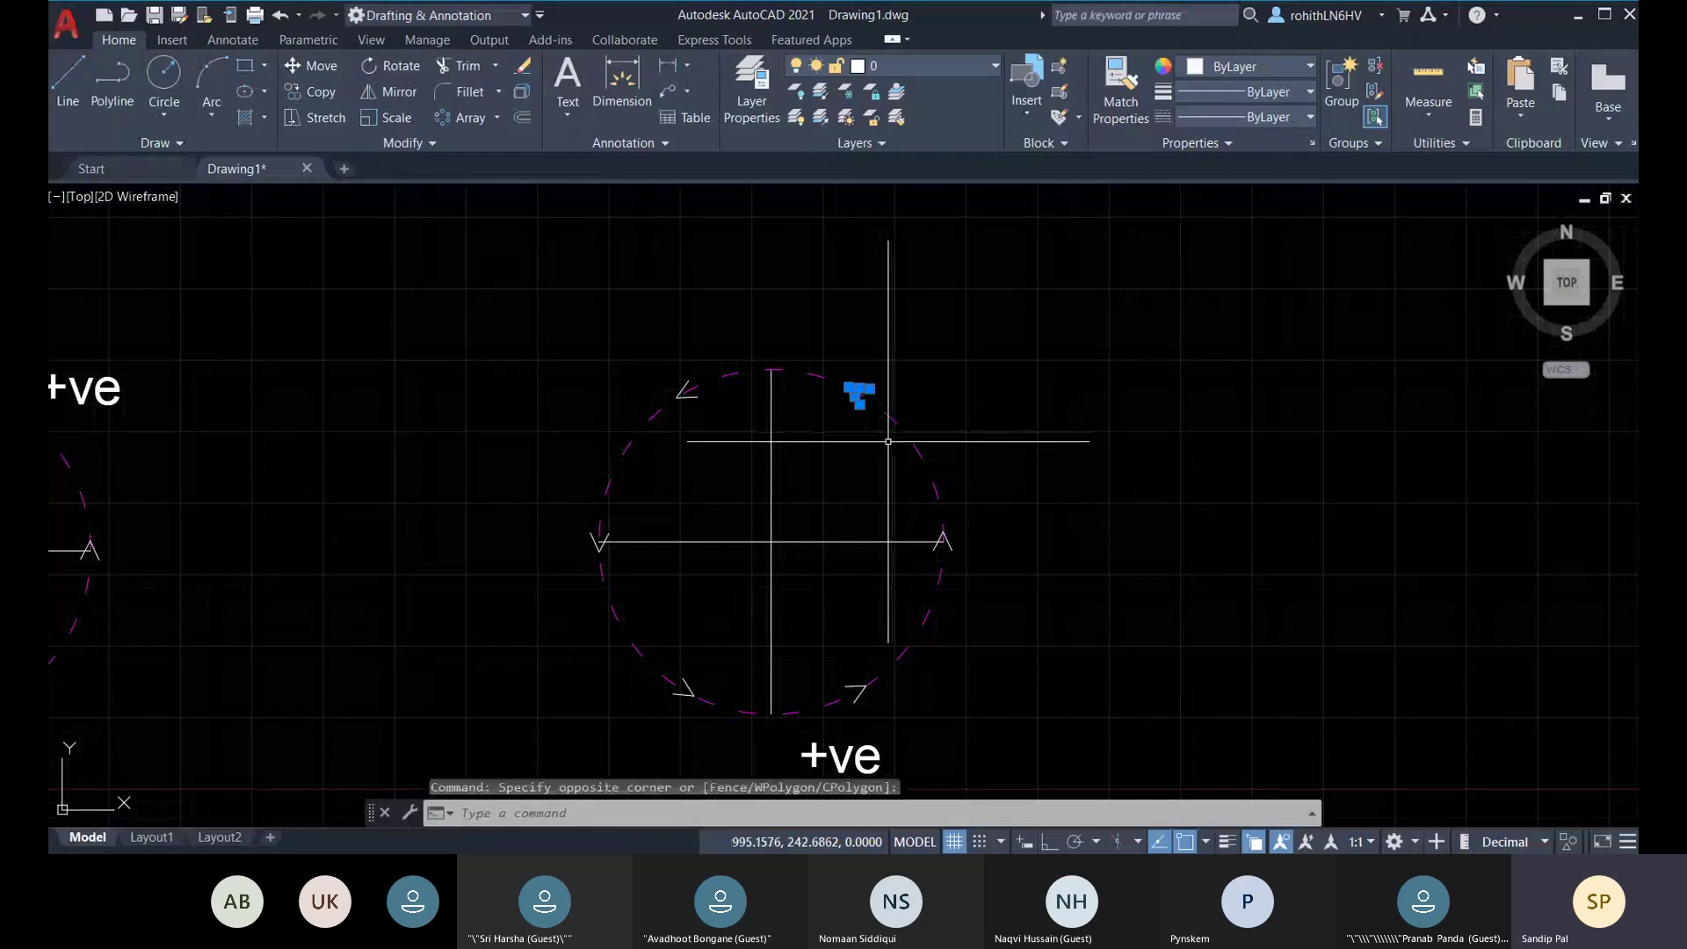
scroll(889, 441, up, 2)
click(376, 68)
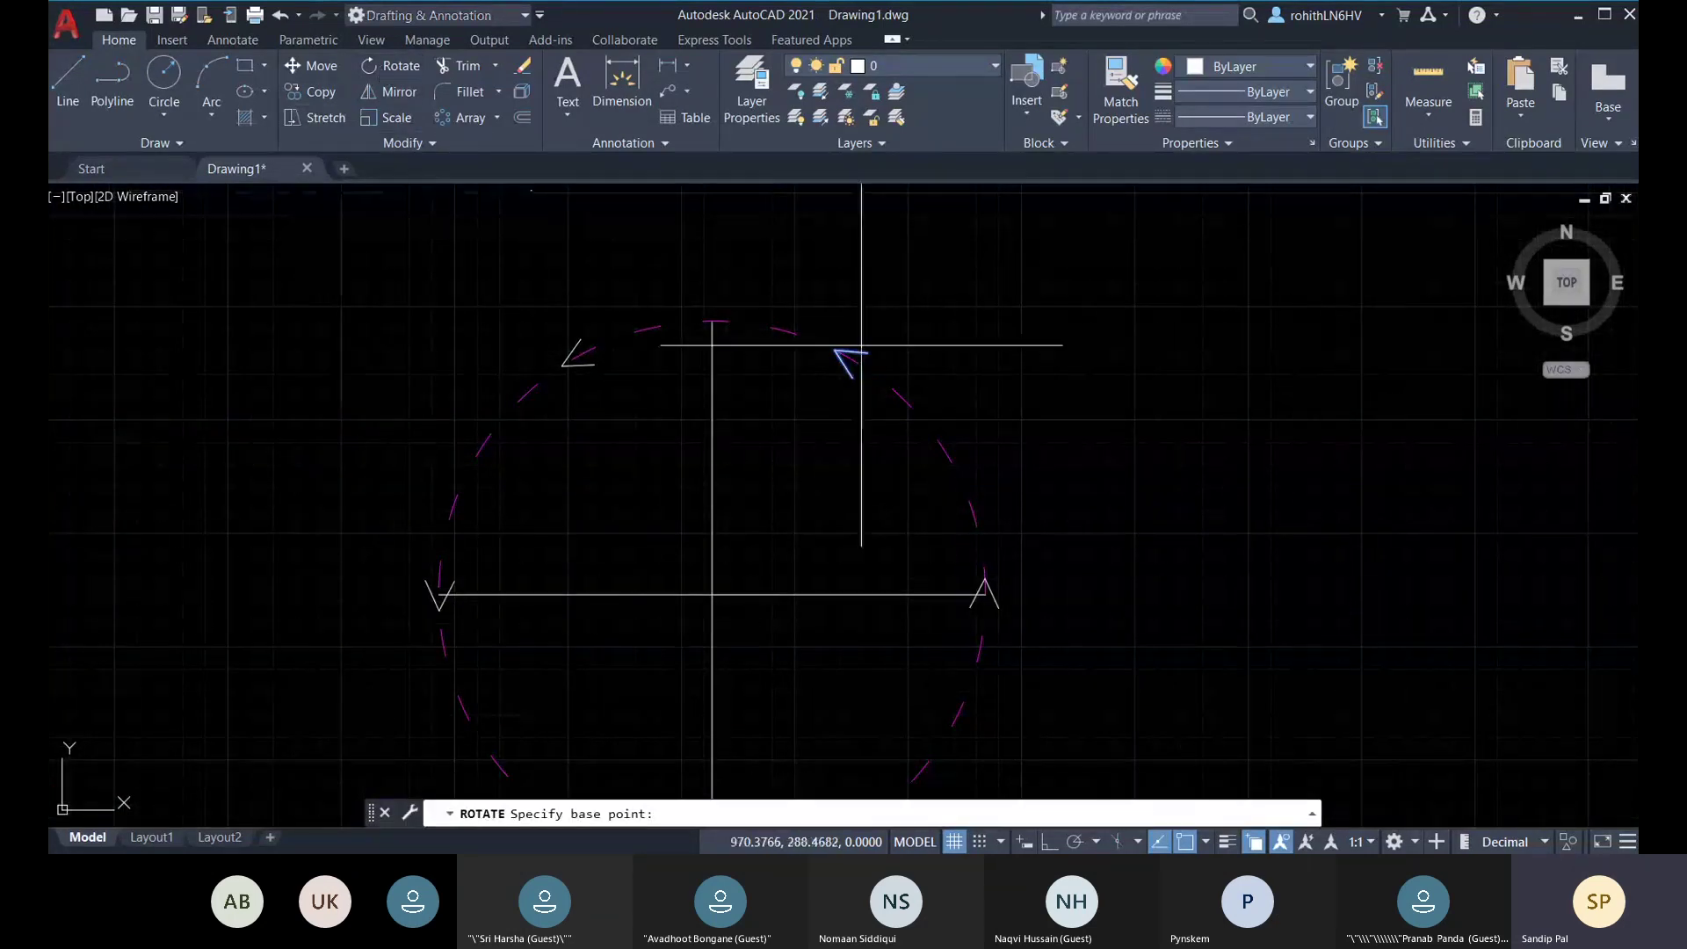
click(835, 350)
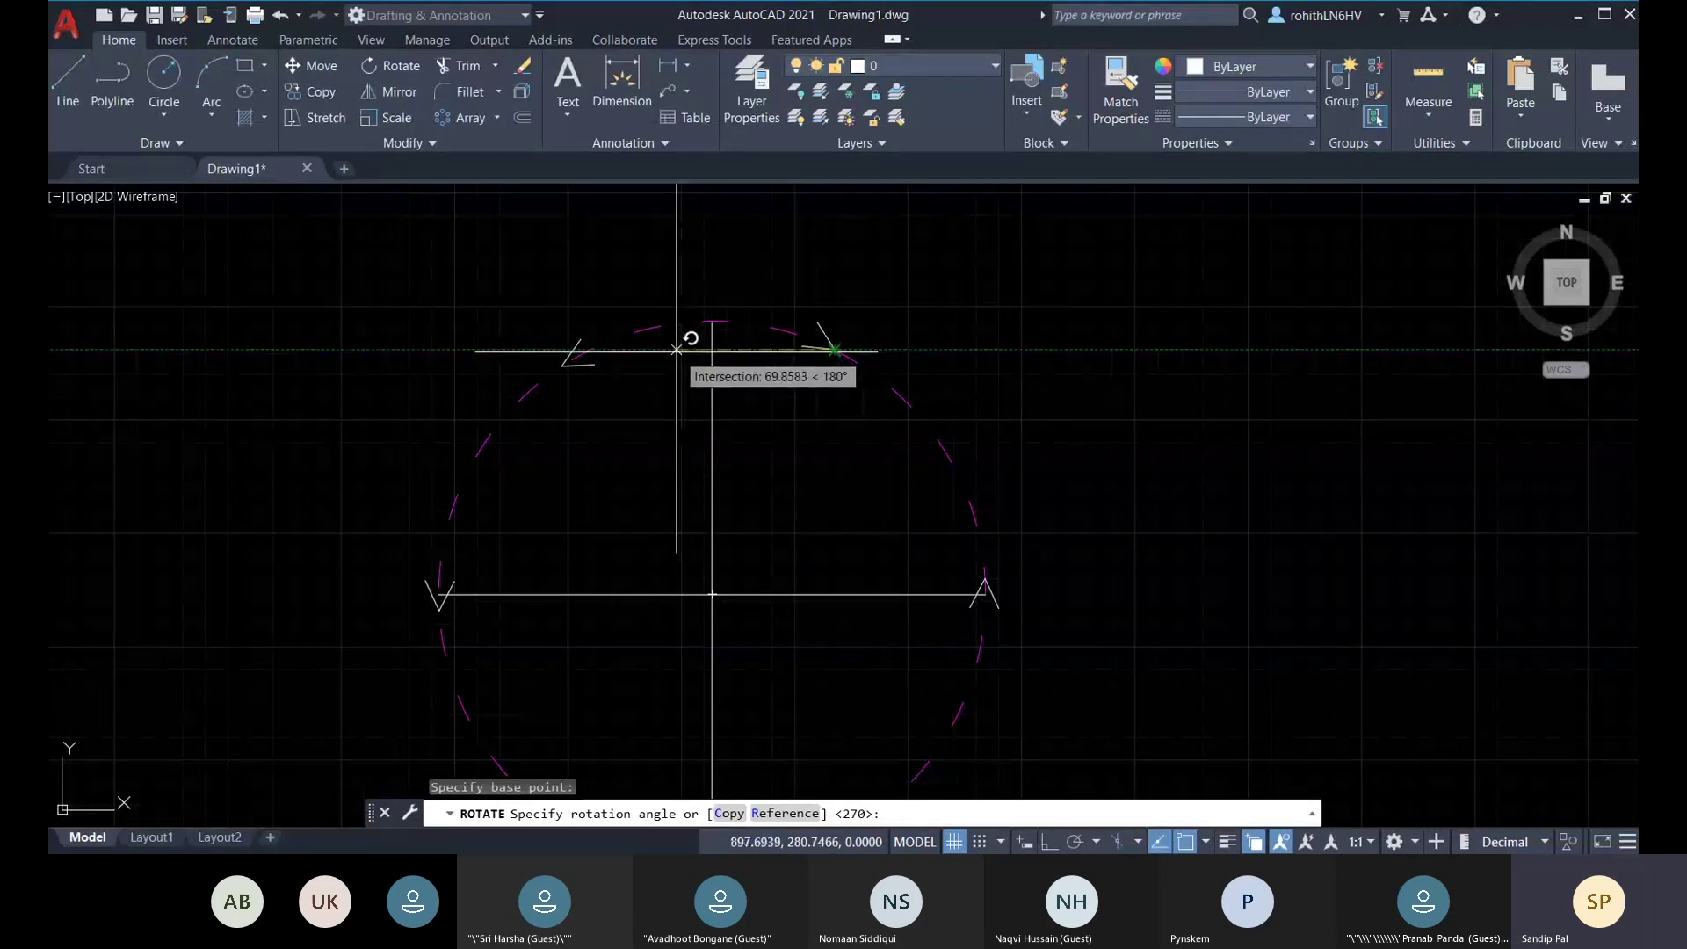
click(676, 352)
- Delete the right circle's other original arrowheads
middle_drag(983, 562, 1043, 480)
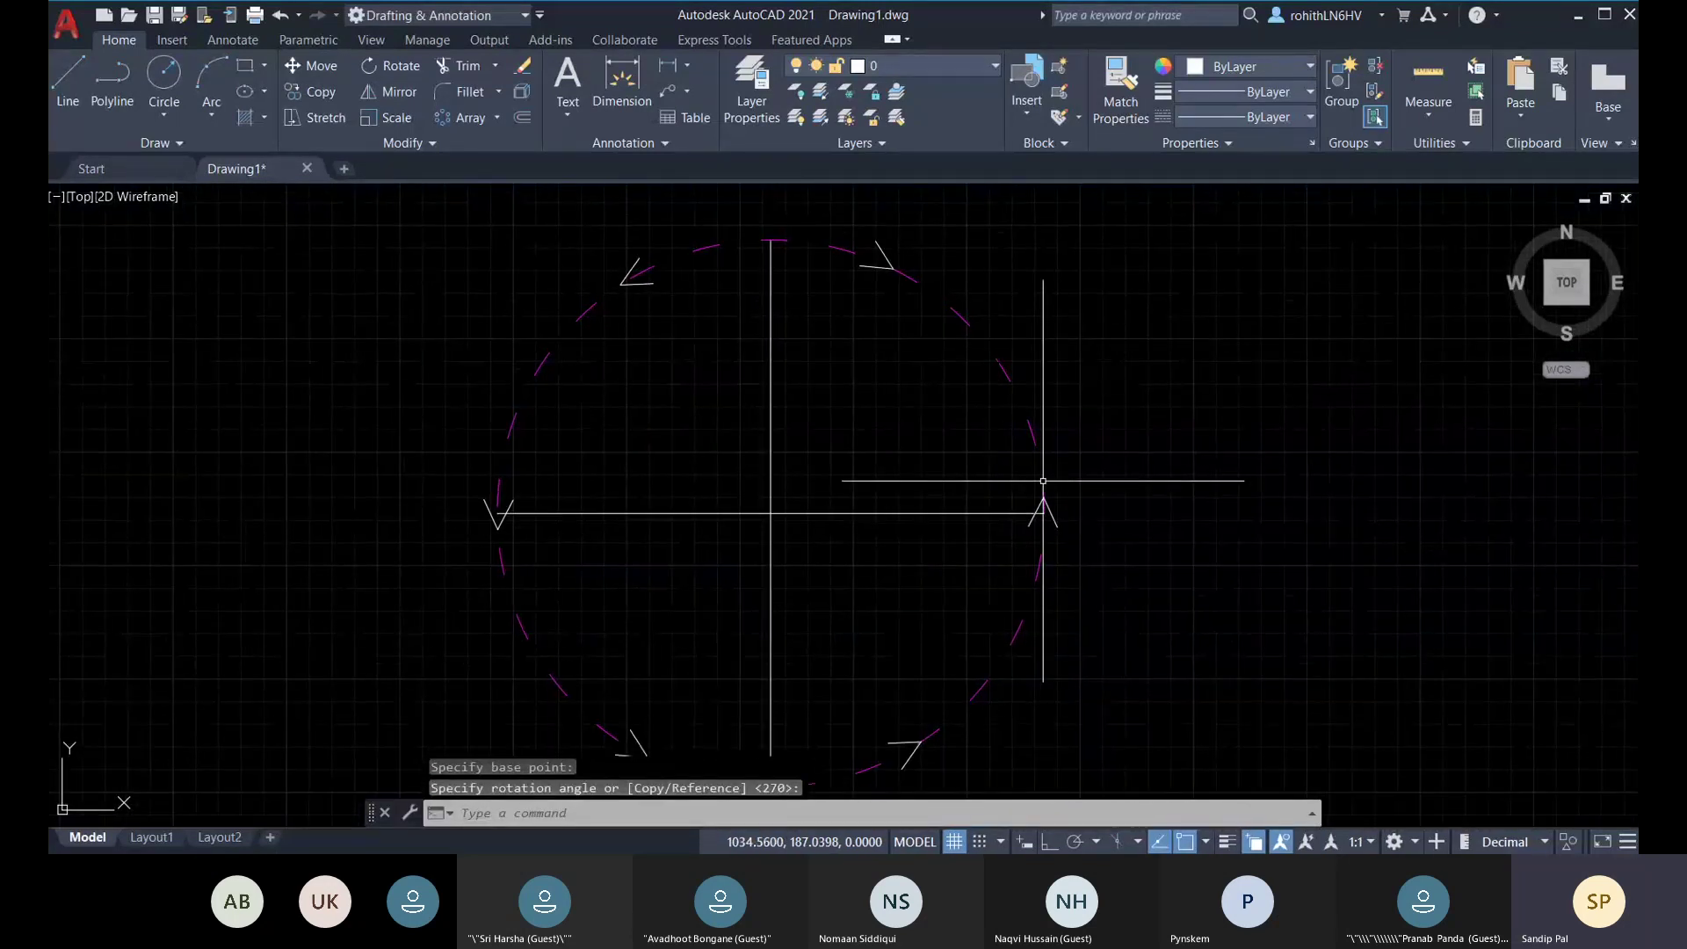
click(1008, 478)
click(1065, 549)
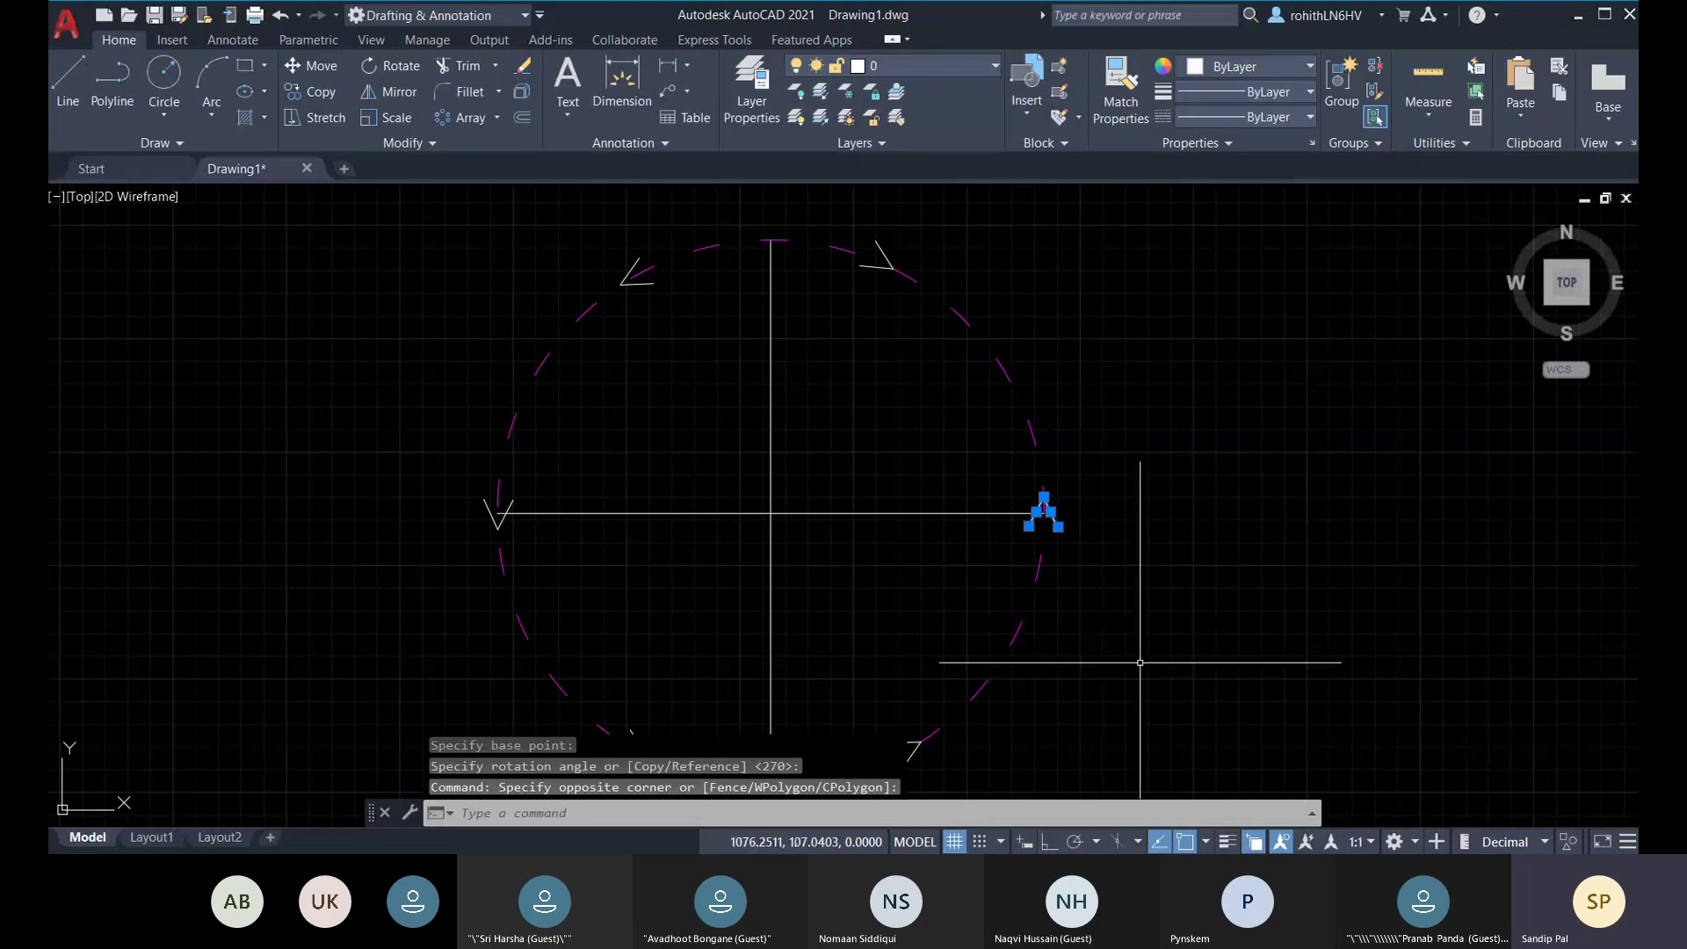
key(Delete)
scroll(1133, 527, down, 2)
click(953, 615)
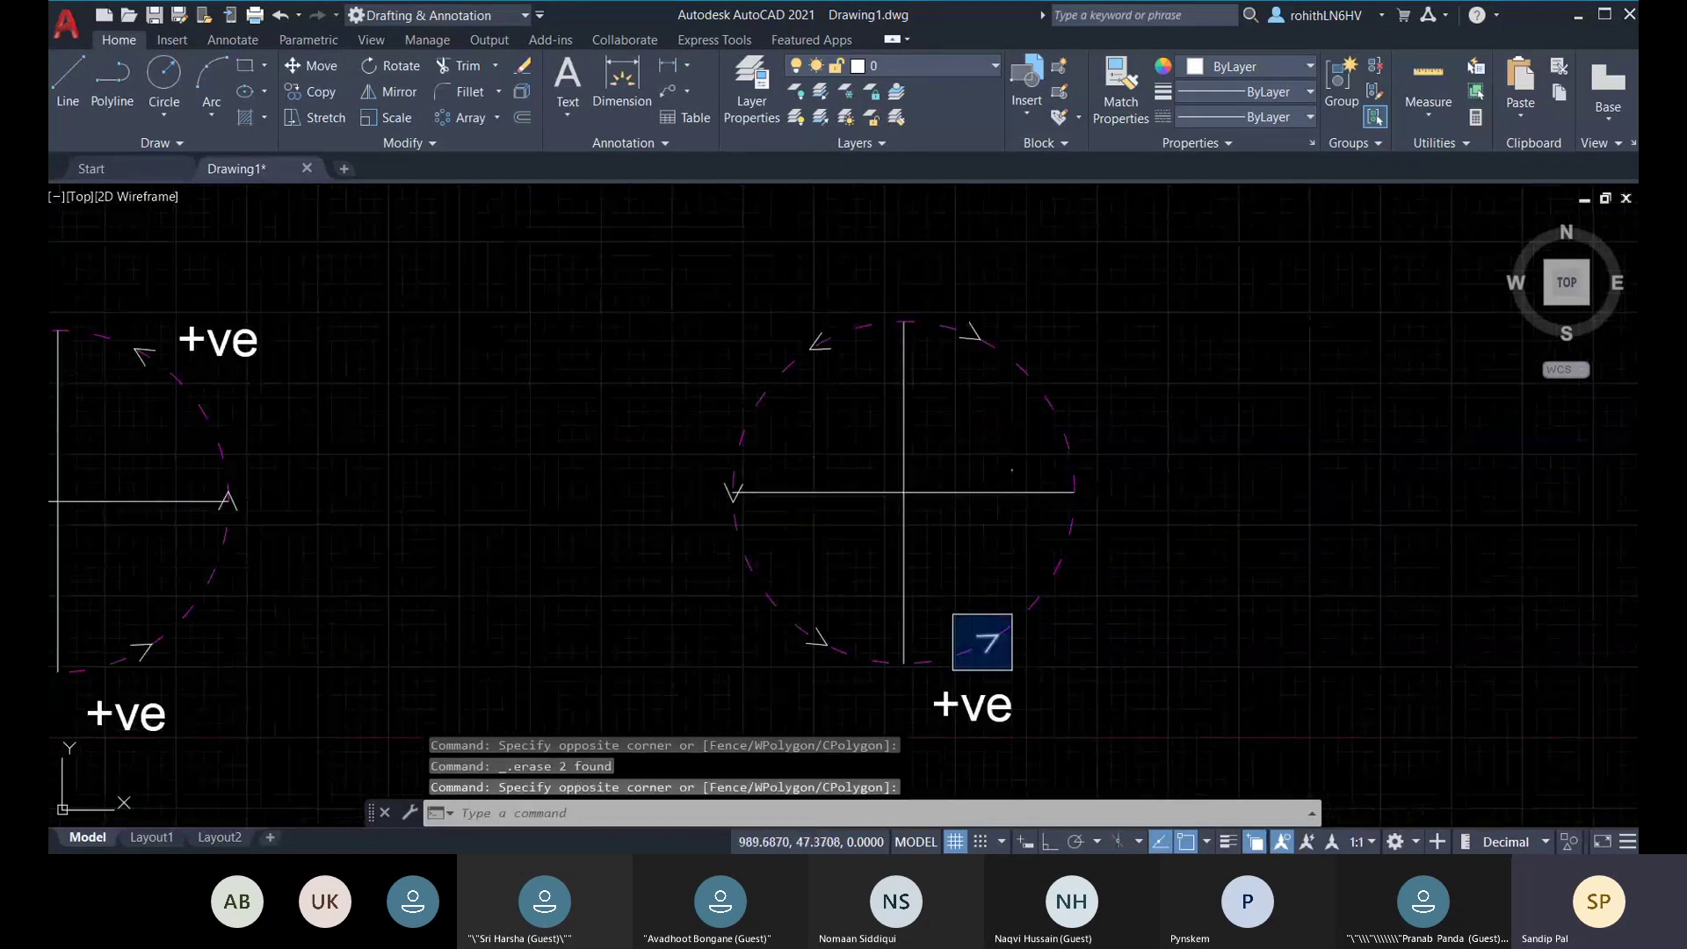
click(704, 425)
click(835, 689)
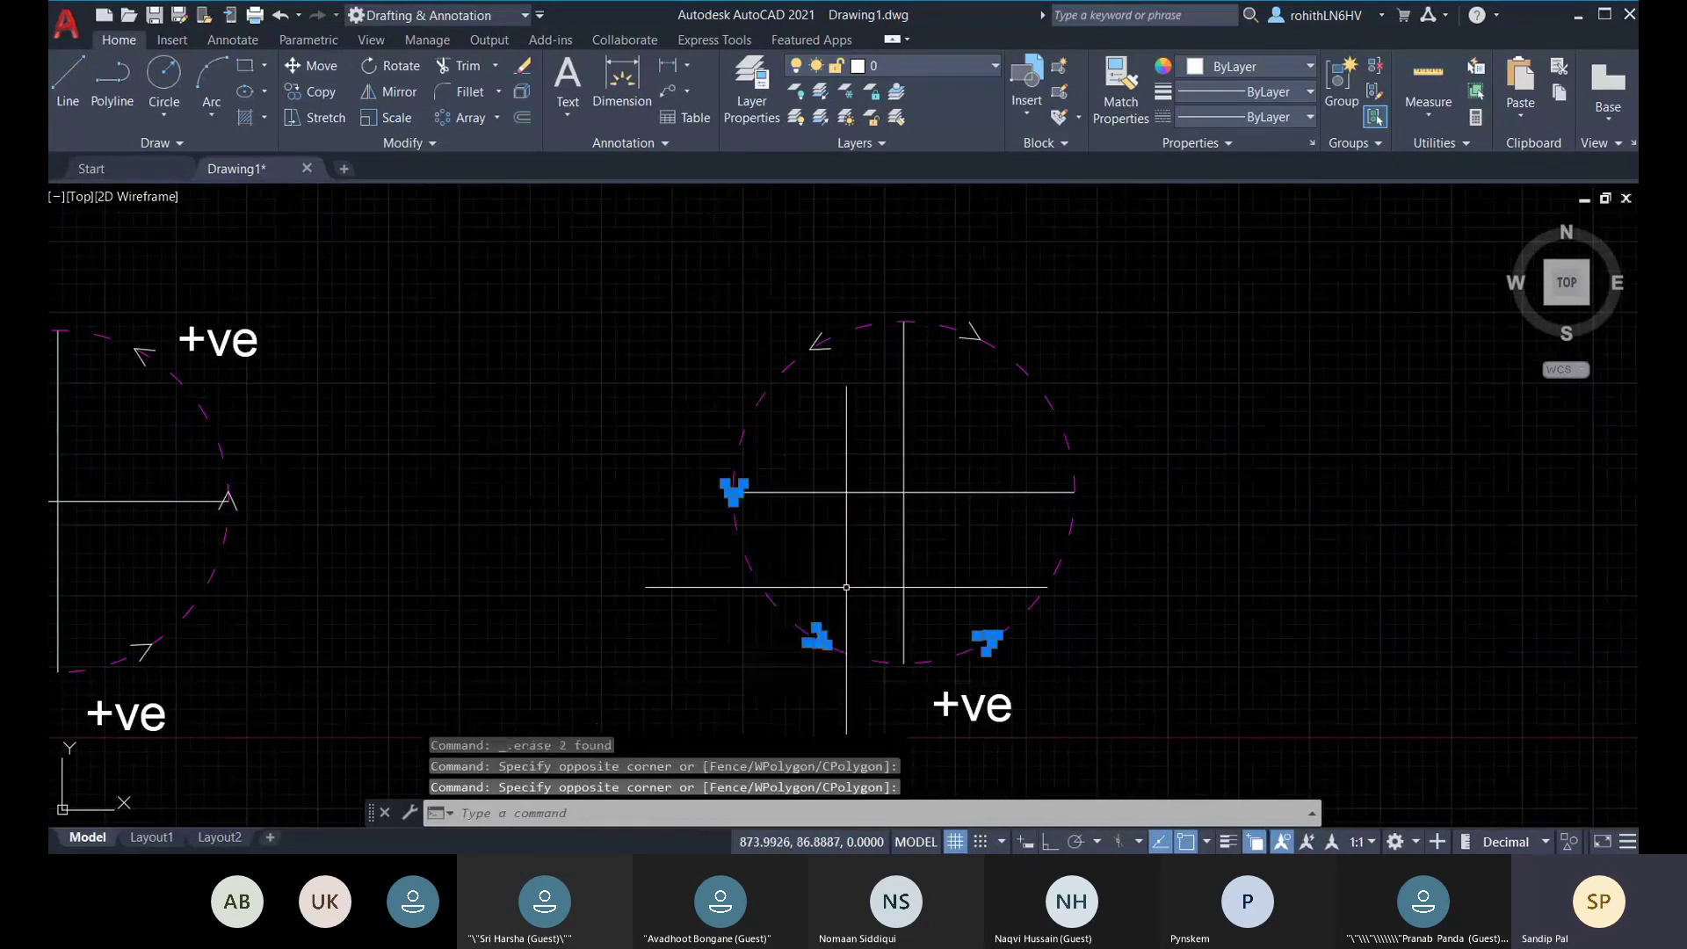
click(799, 288)
click(868, 388)
key(Delete)
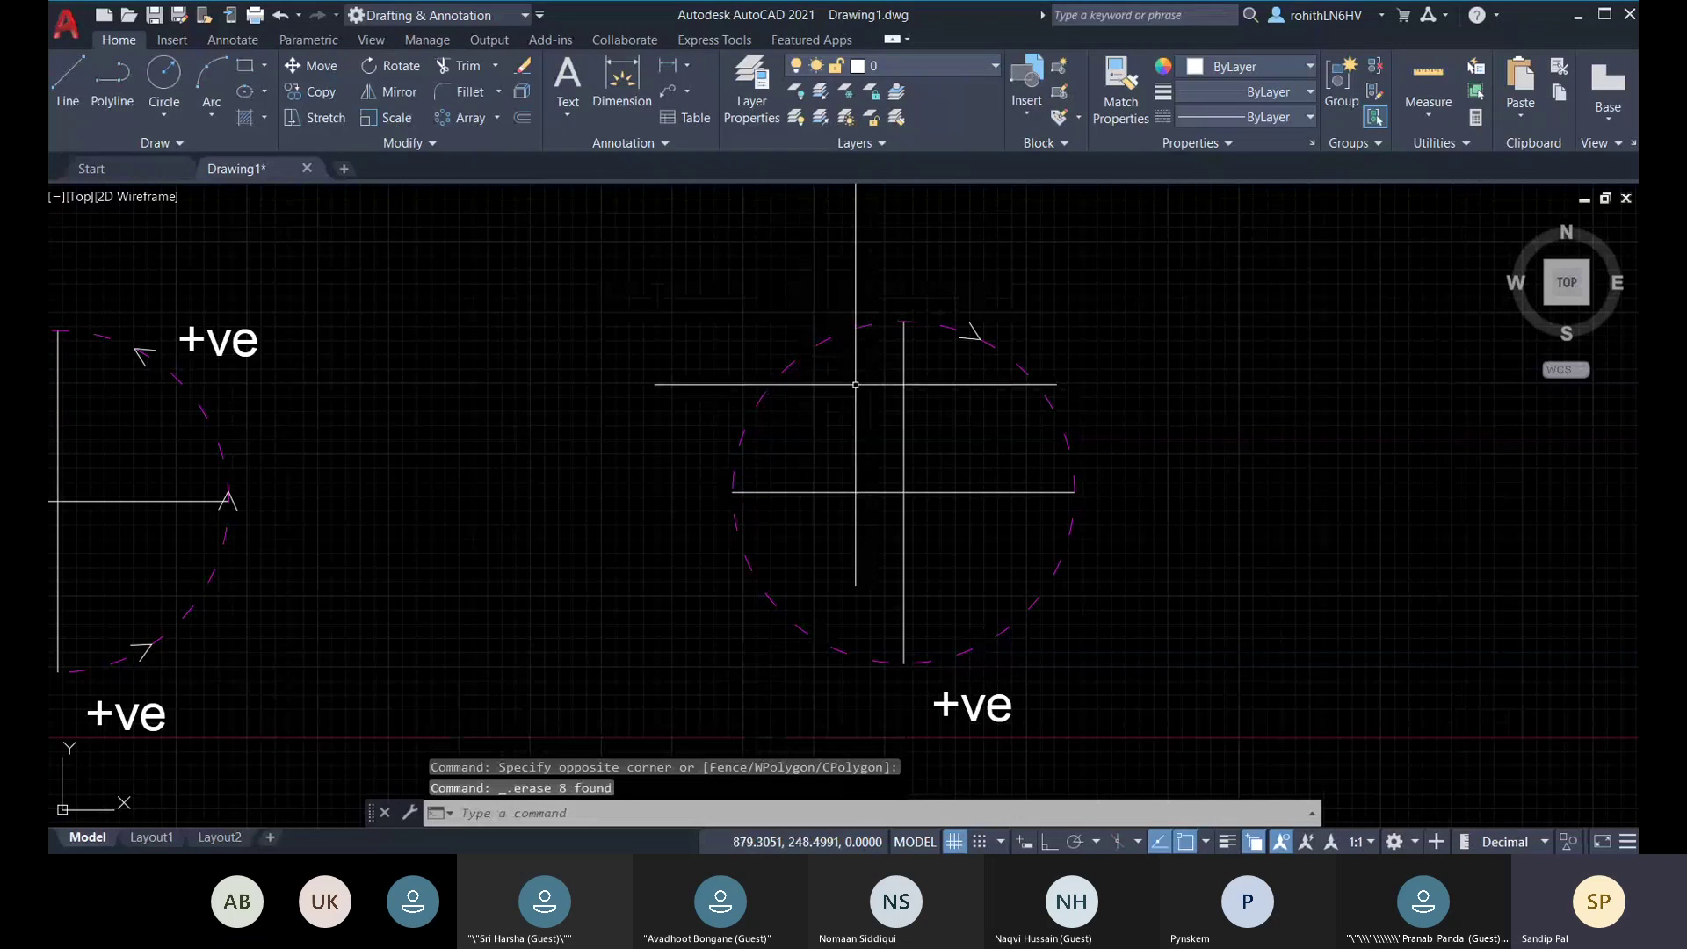
- Polar-array the top-right arrowhead around the right circle's centre
click(457, 118)
click(955, 316)
click(982, 365)
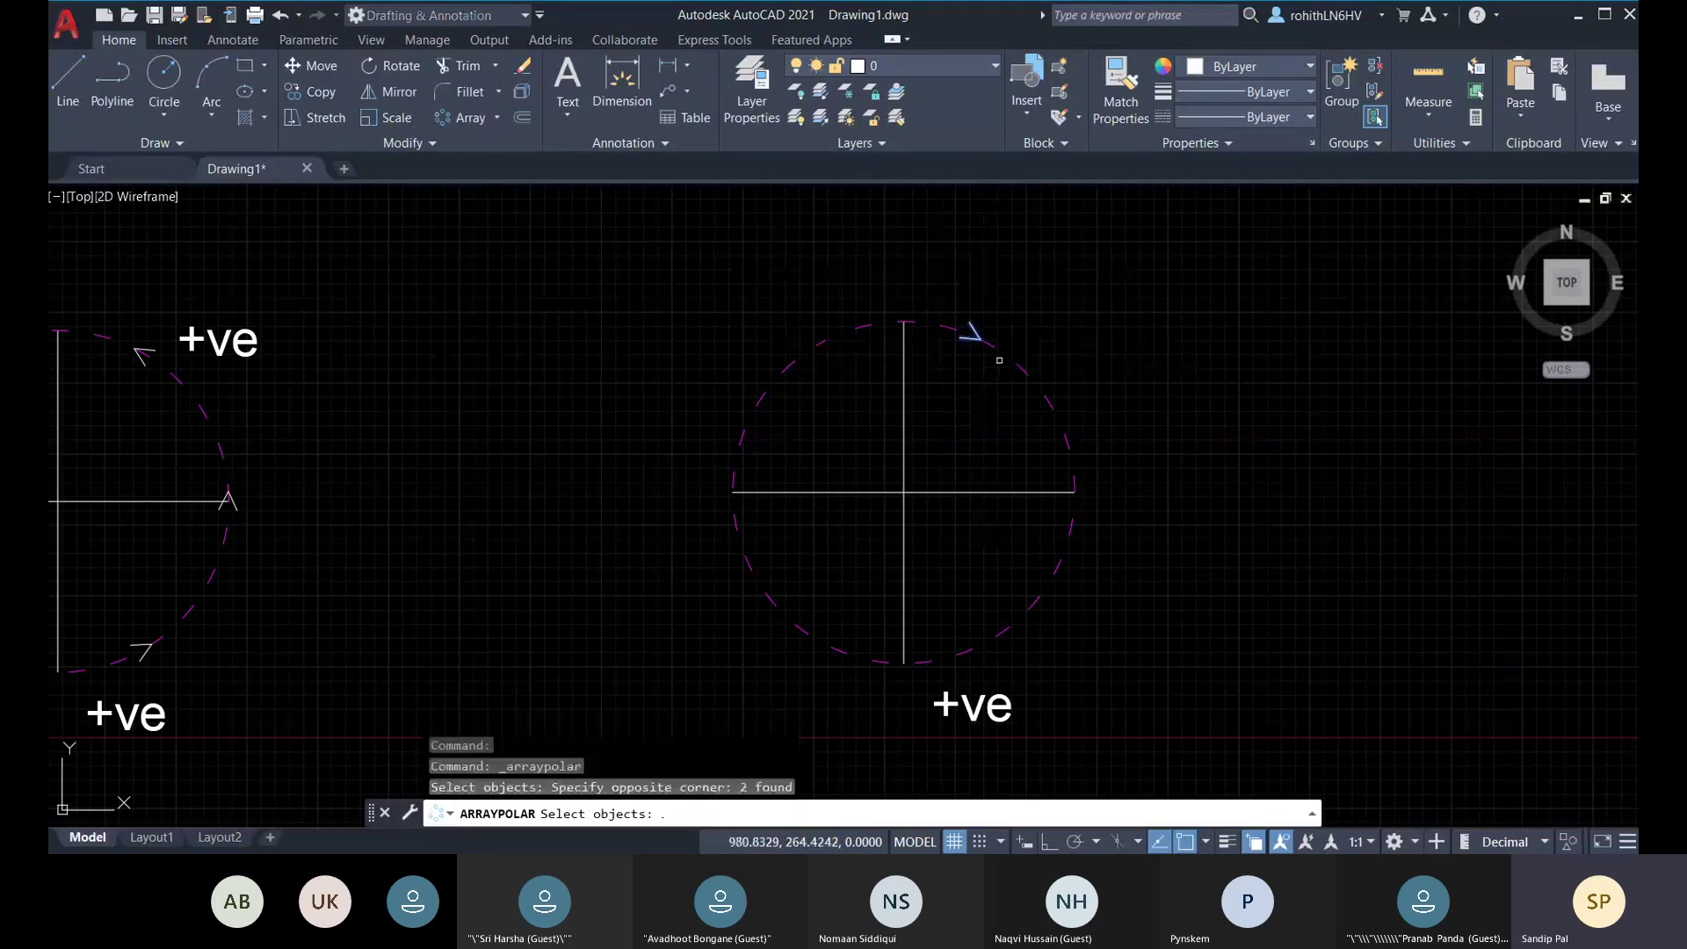
key(Return)
click(903, 490)
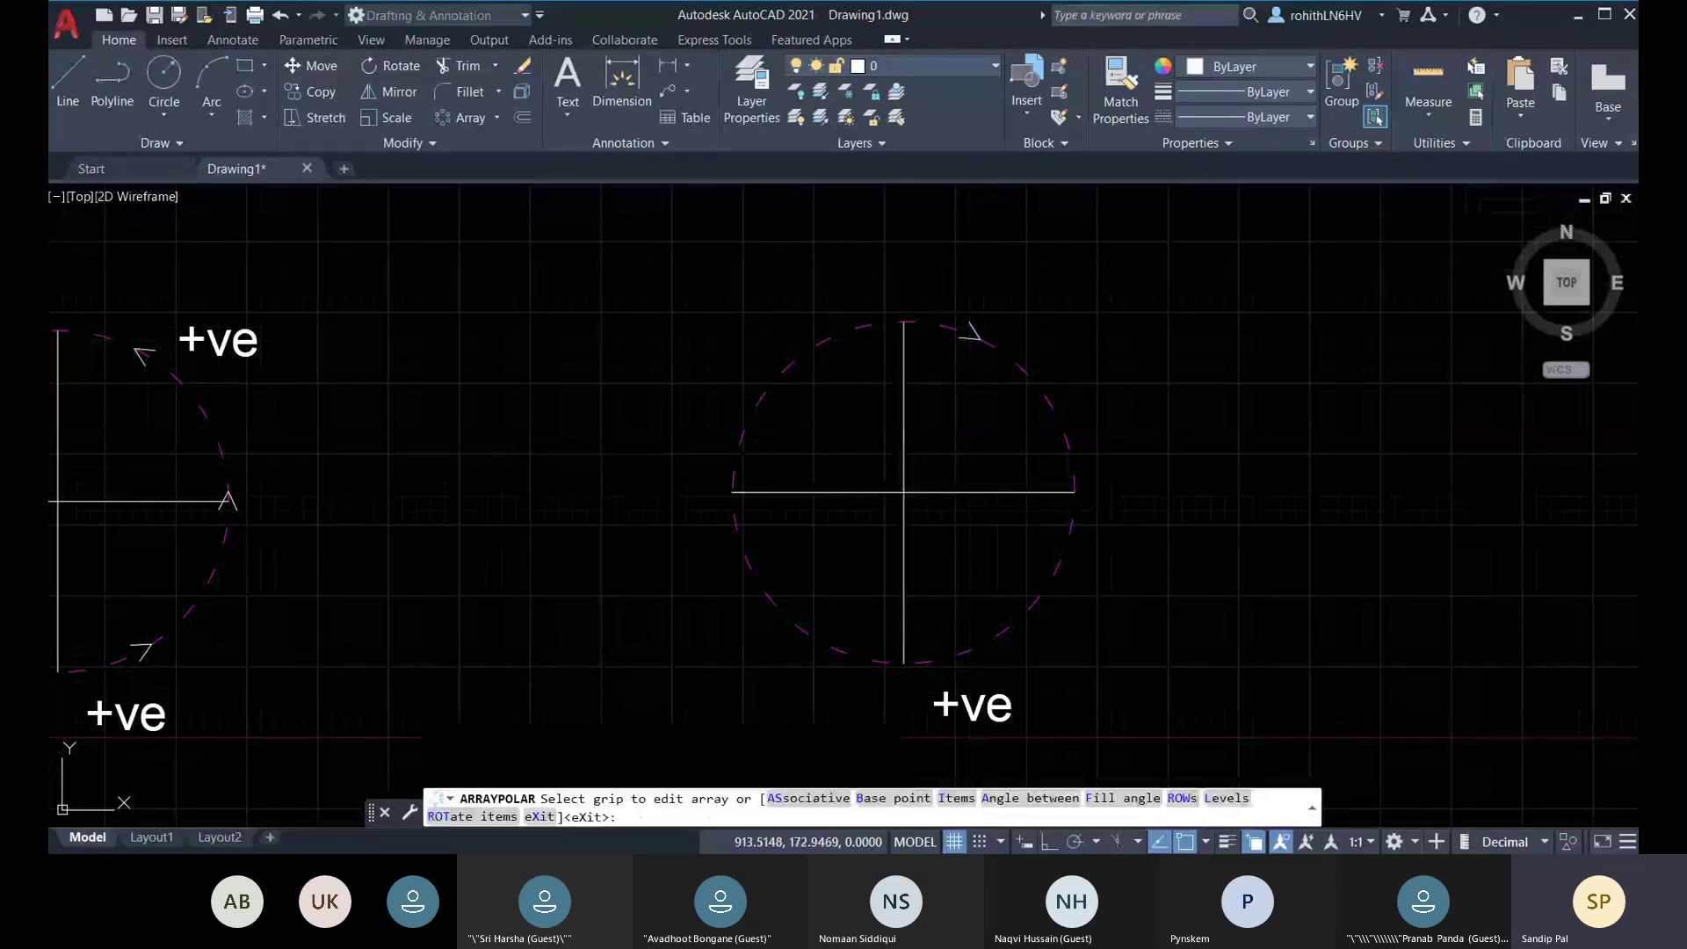
click(1036, 79)
middle_drag(1221, 654, 1195, 609)
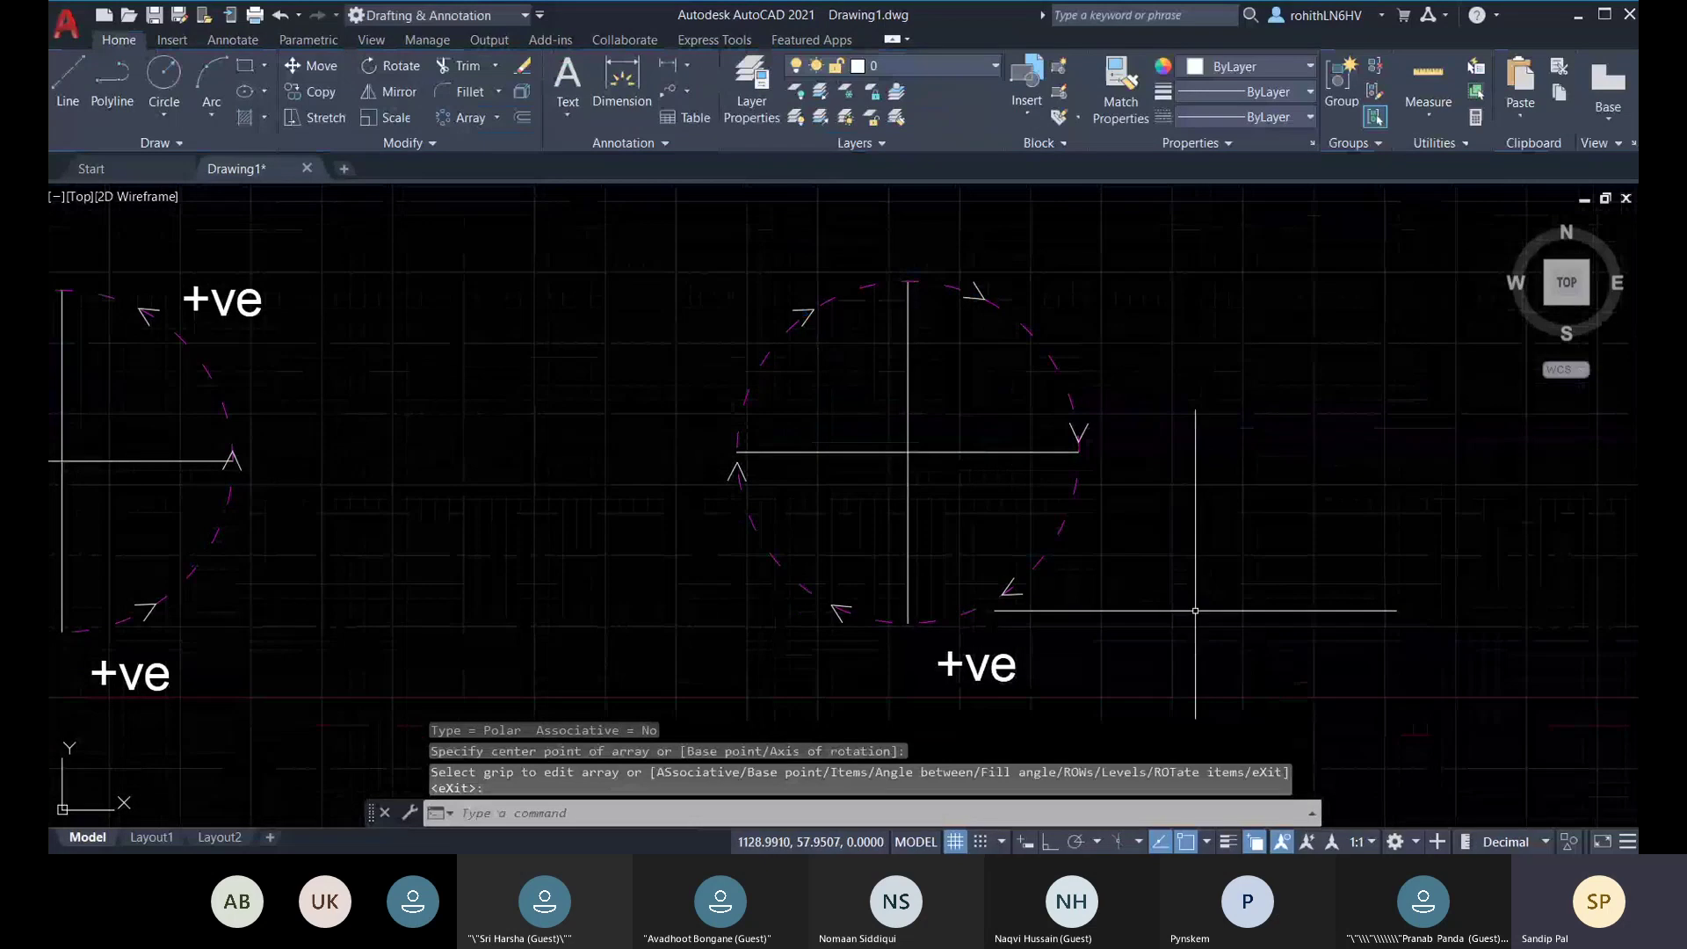
- Change the right circle's +ve label to read -ve
double_click(951, 665)
text(-)
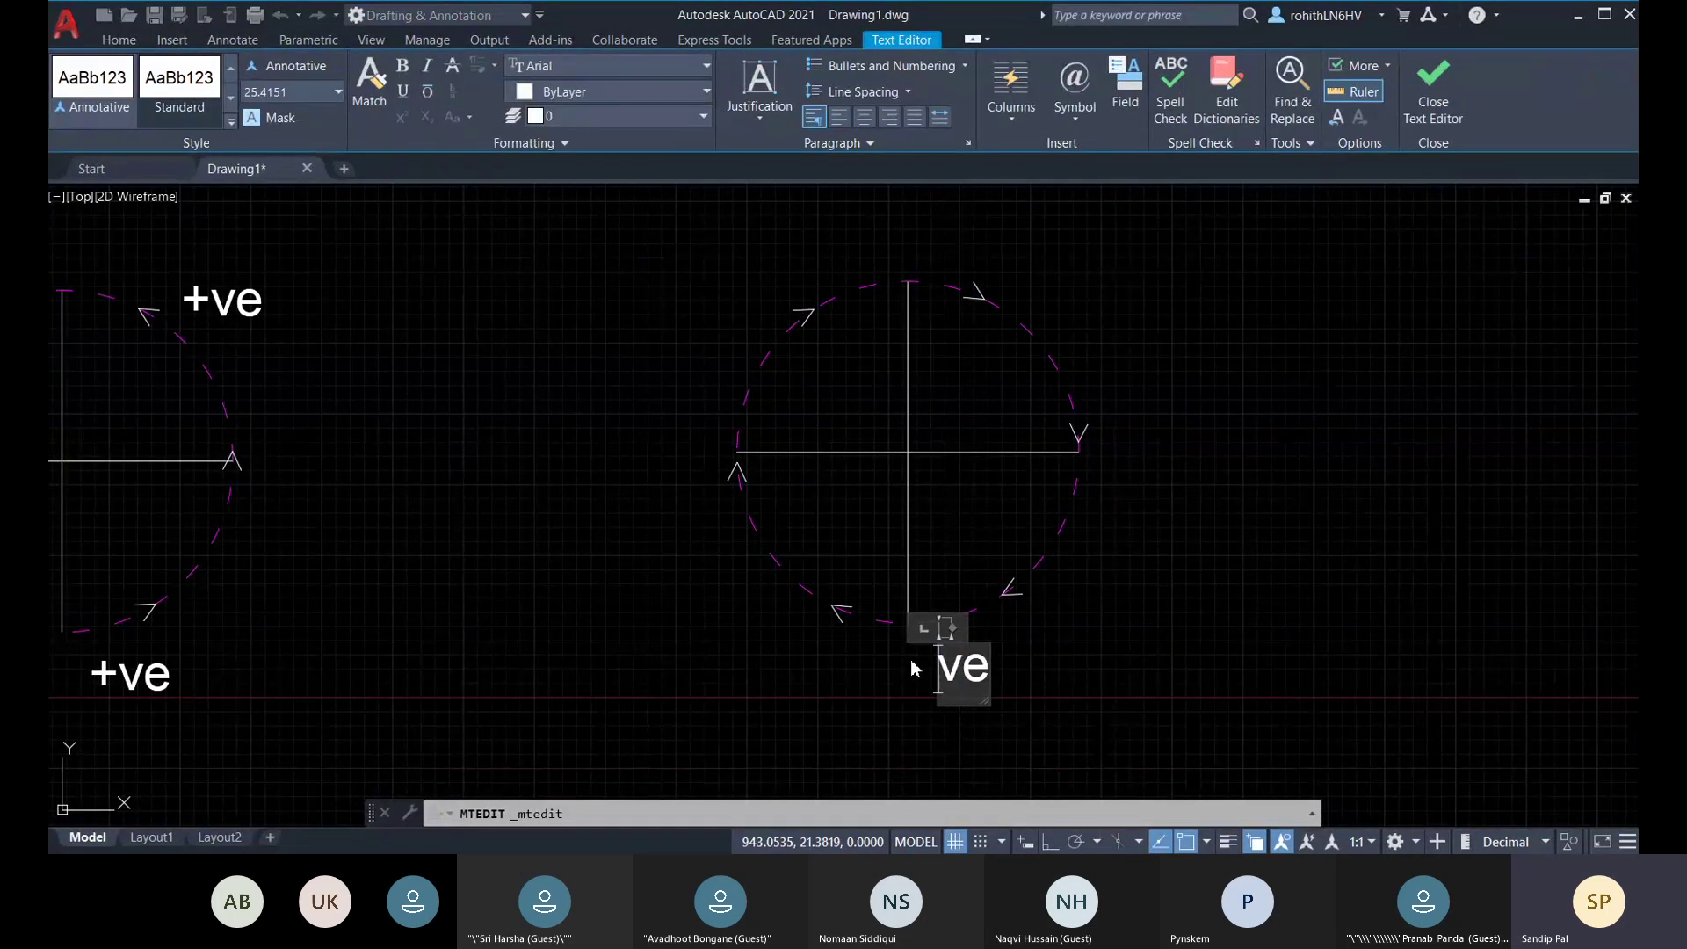
click(1455, 90)
scroll(1151, 679, down, 3)
middle_drag(1031, 651, 1005, 625)
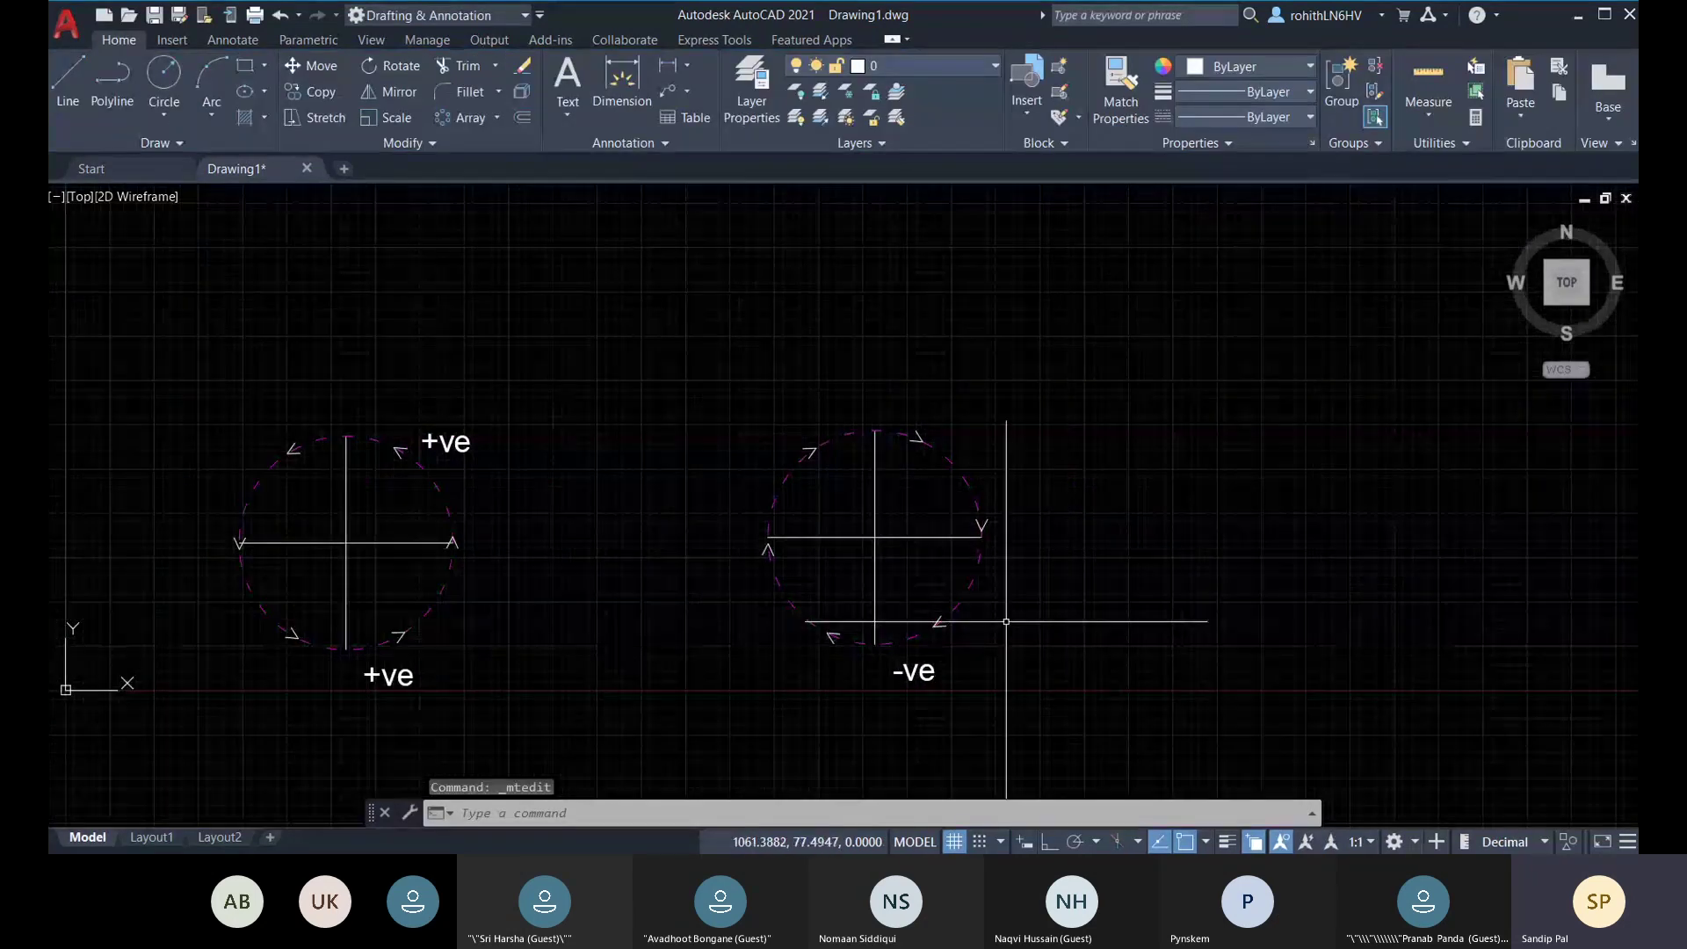
- Erase the extra +ve label below the left circle
scroll(738, 621, down, 1)
click(523, 665)
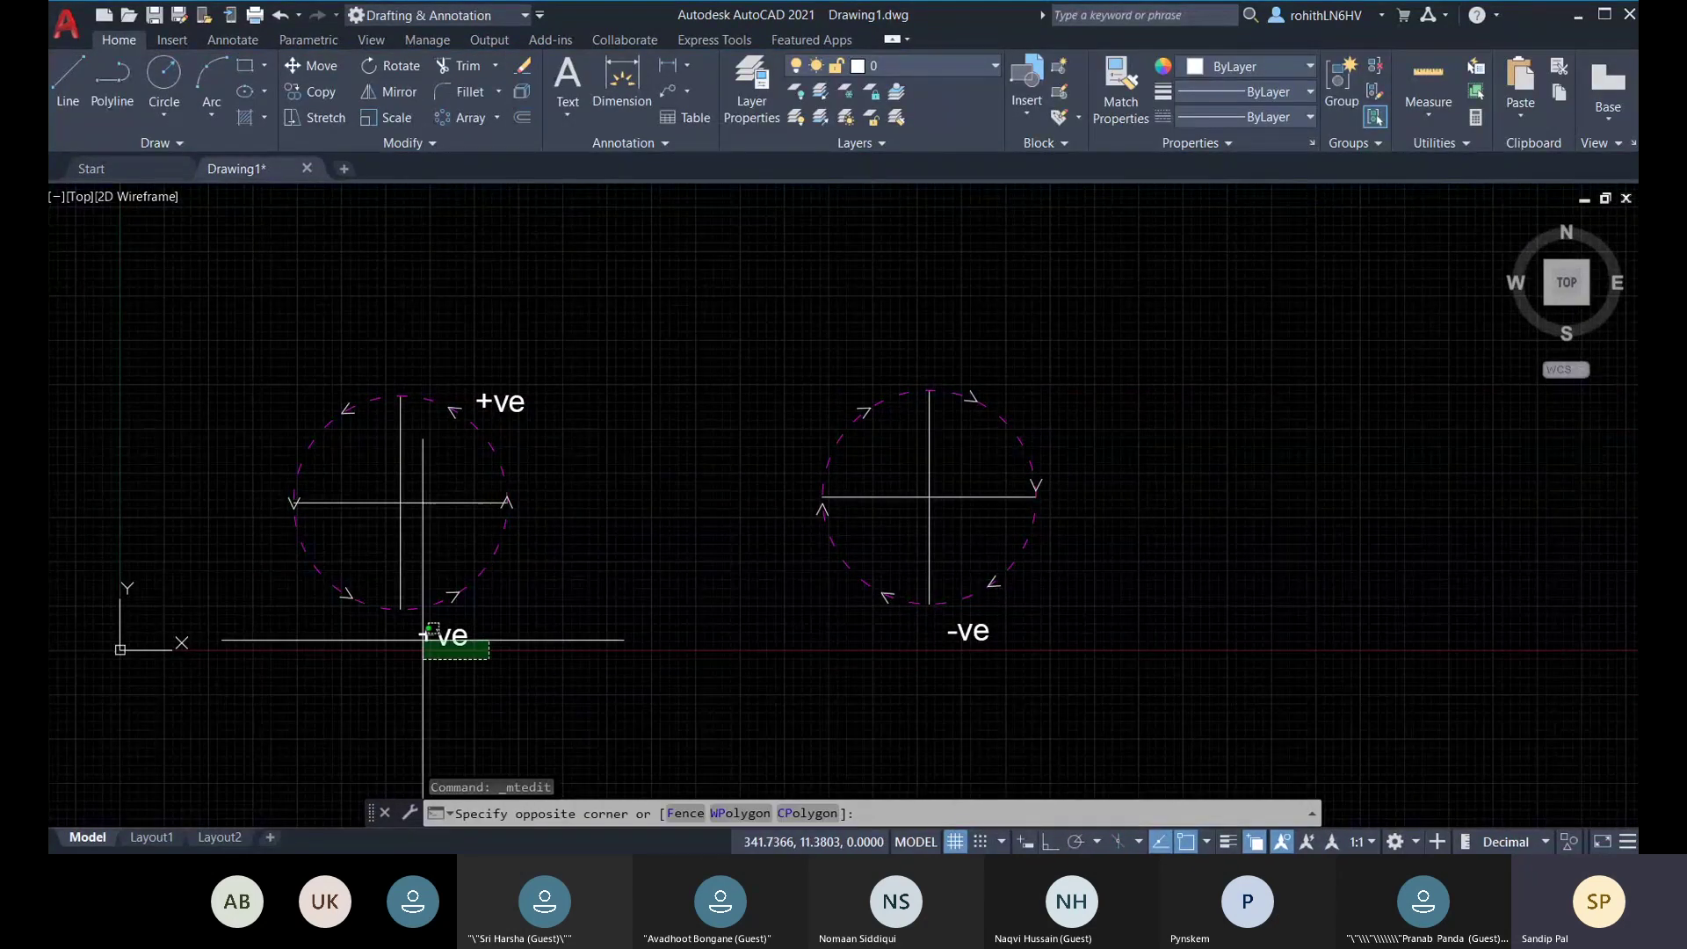
click(418, 631)
key(Delete)
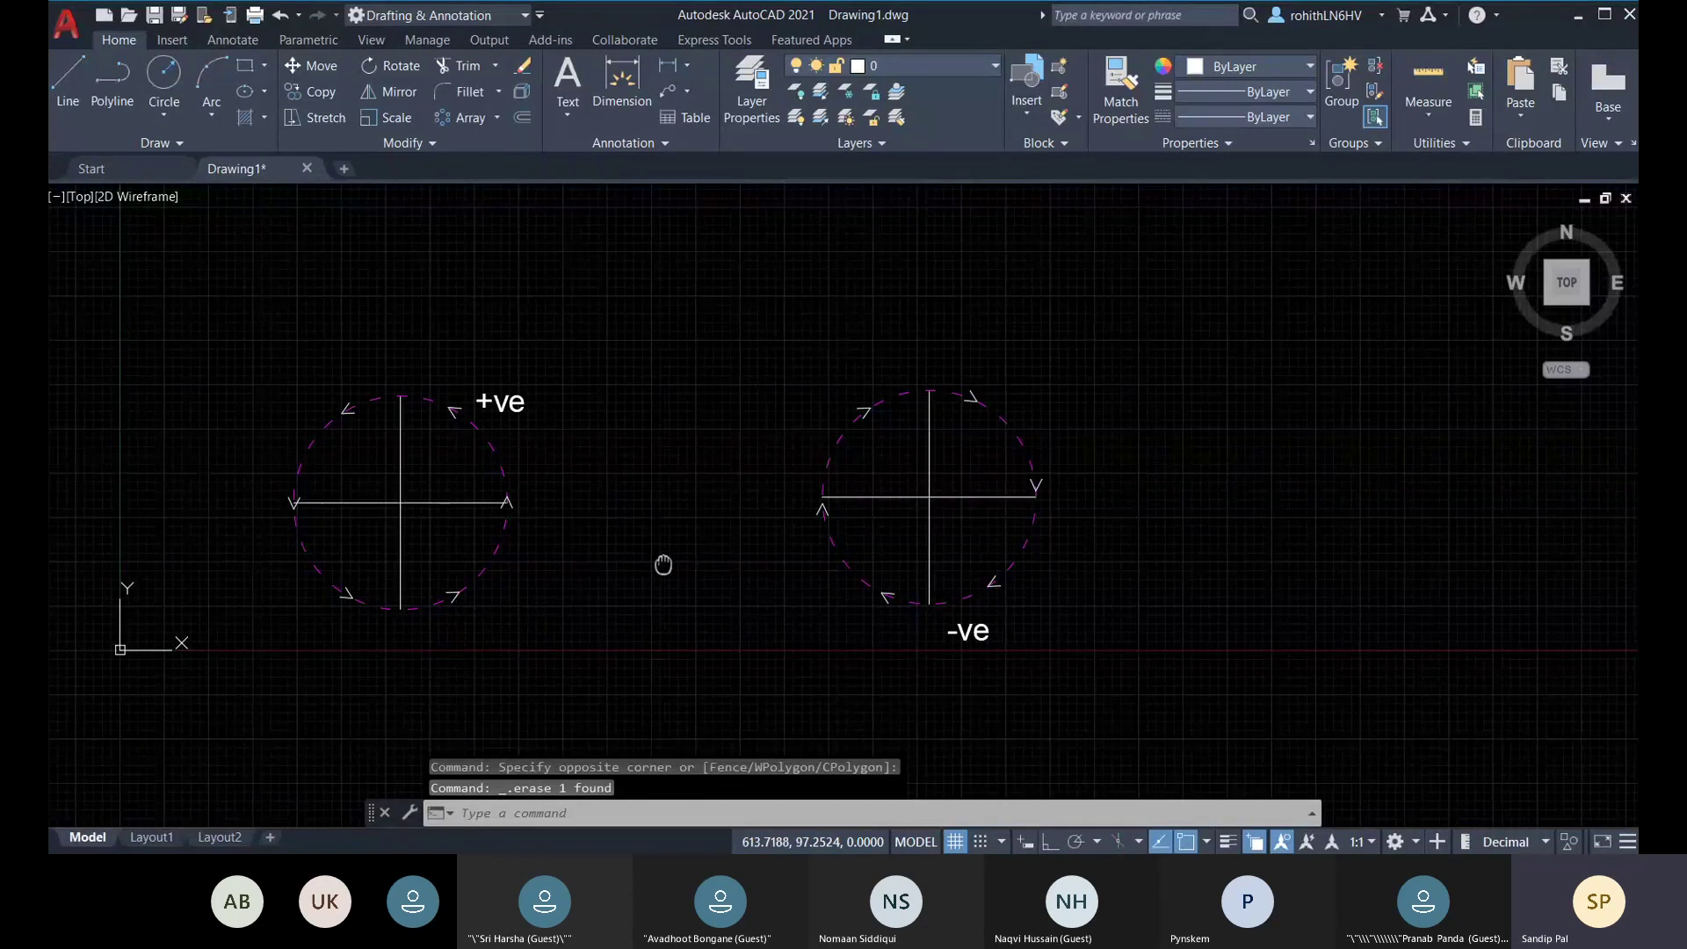
mouse_move(556, 570)
middle_down()
mouse_move(690, 509)
mouse_move(702, 552)
middle_up()
scroll(659, 527, up, 2)
- Add a multiline 'East' text at height 50 right of the left circle
click(550, 103)
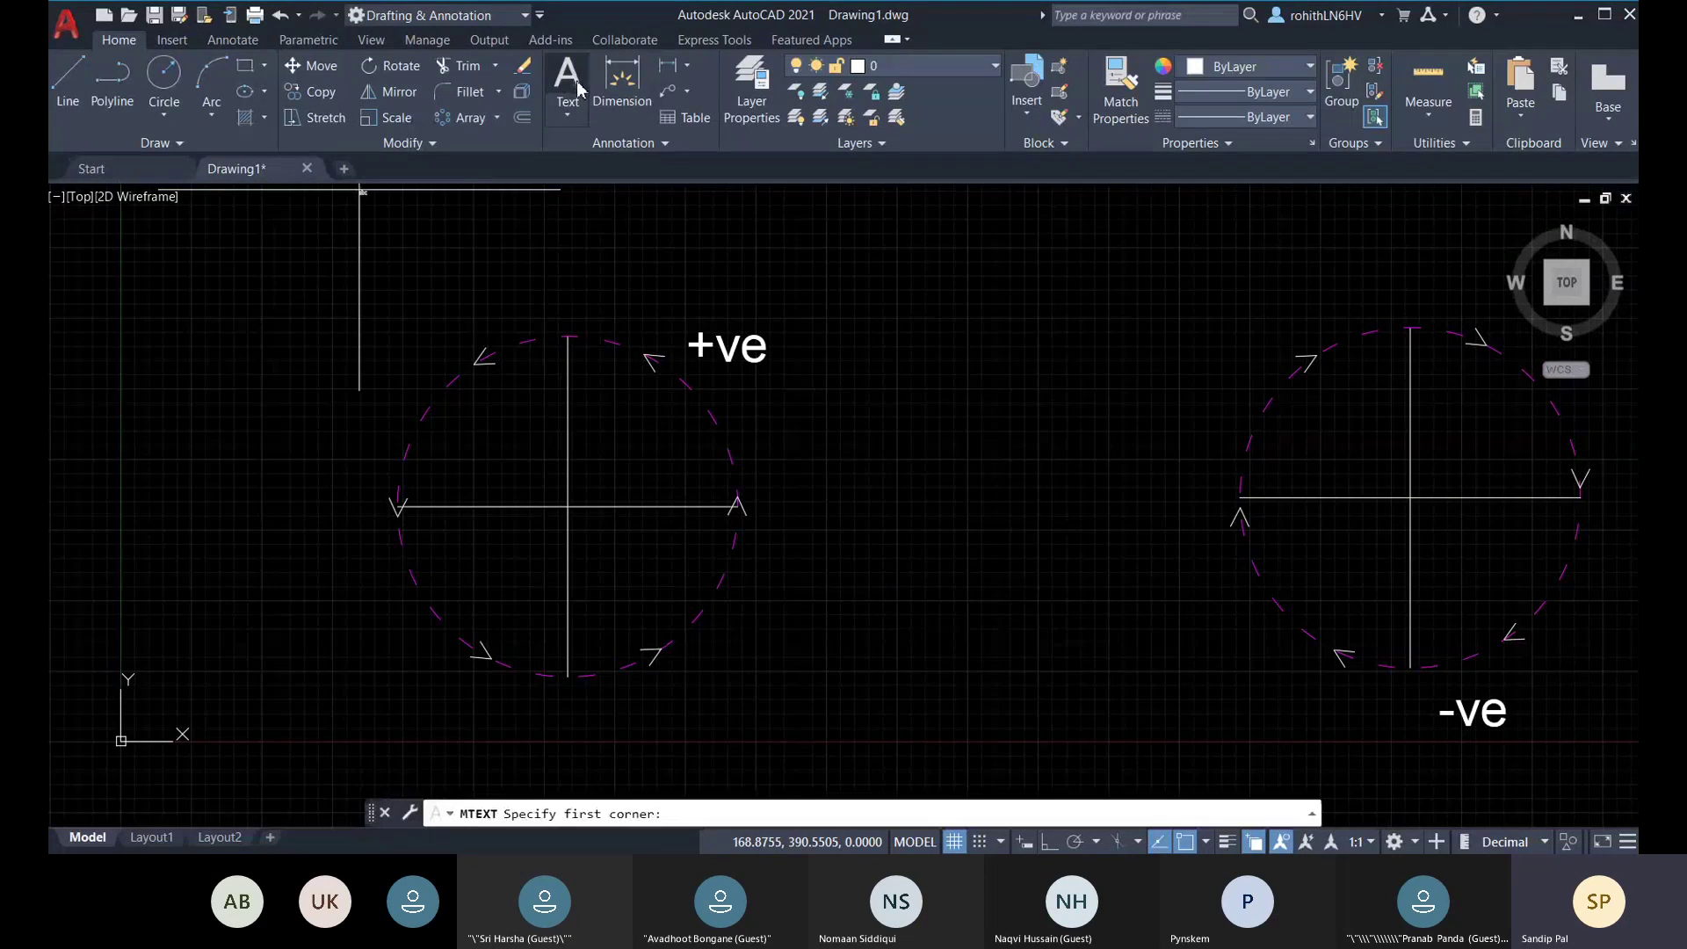
click(567, 112)
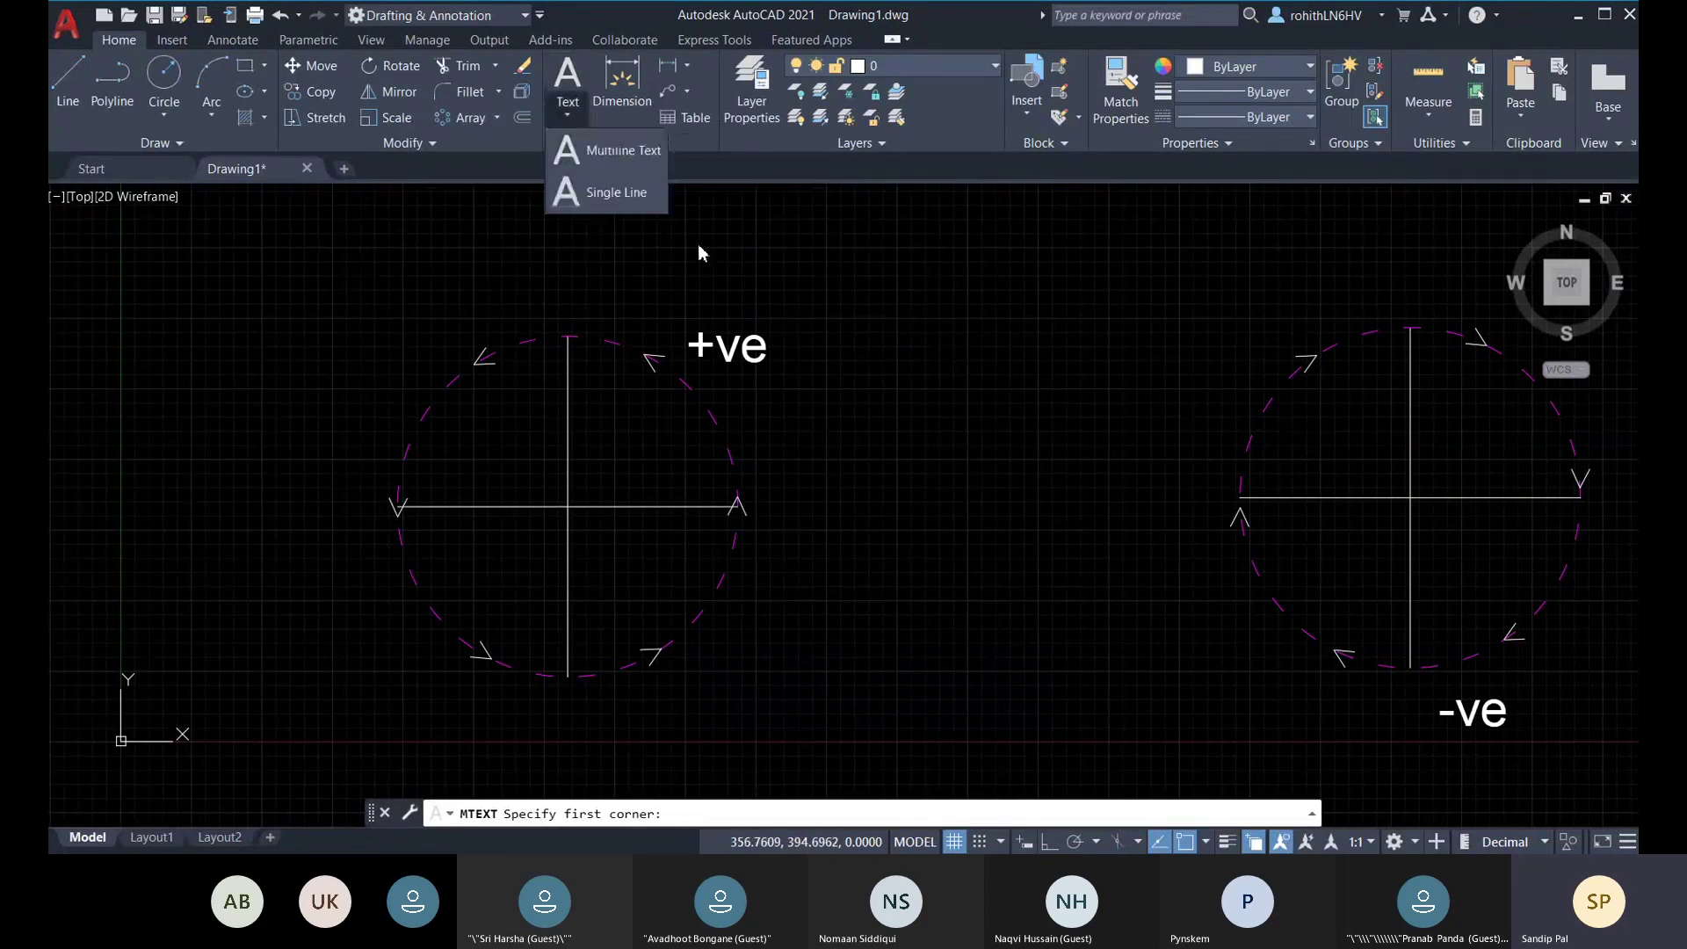
click(625, 165)
click(796, 485)
click(964, 562)
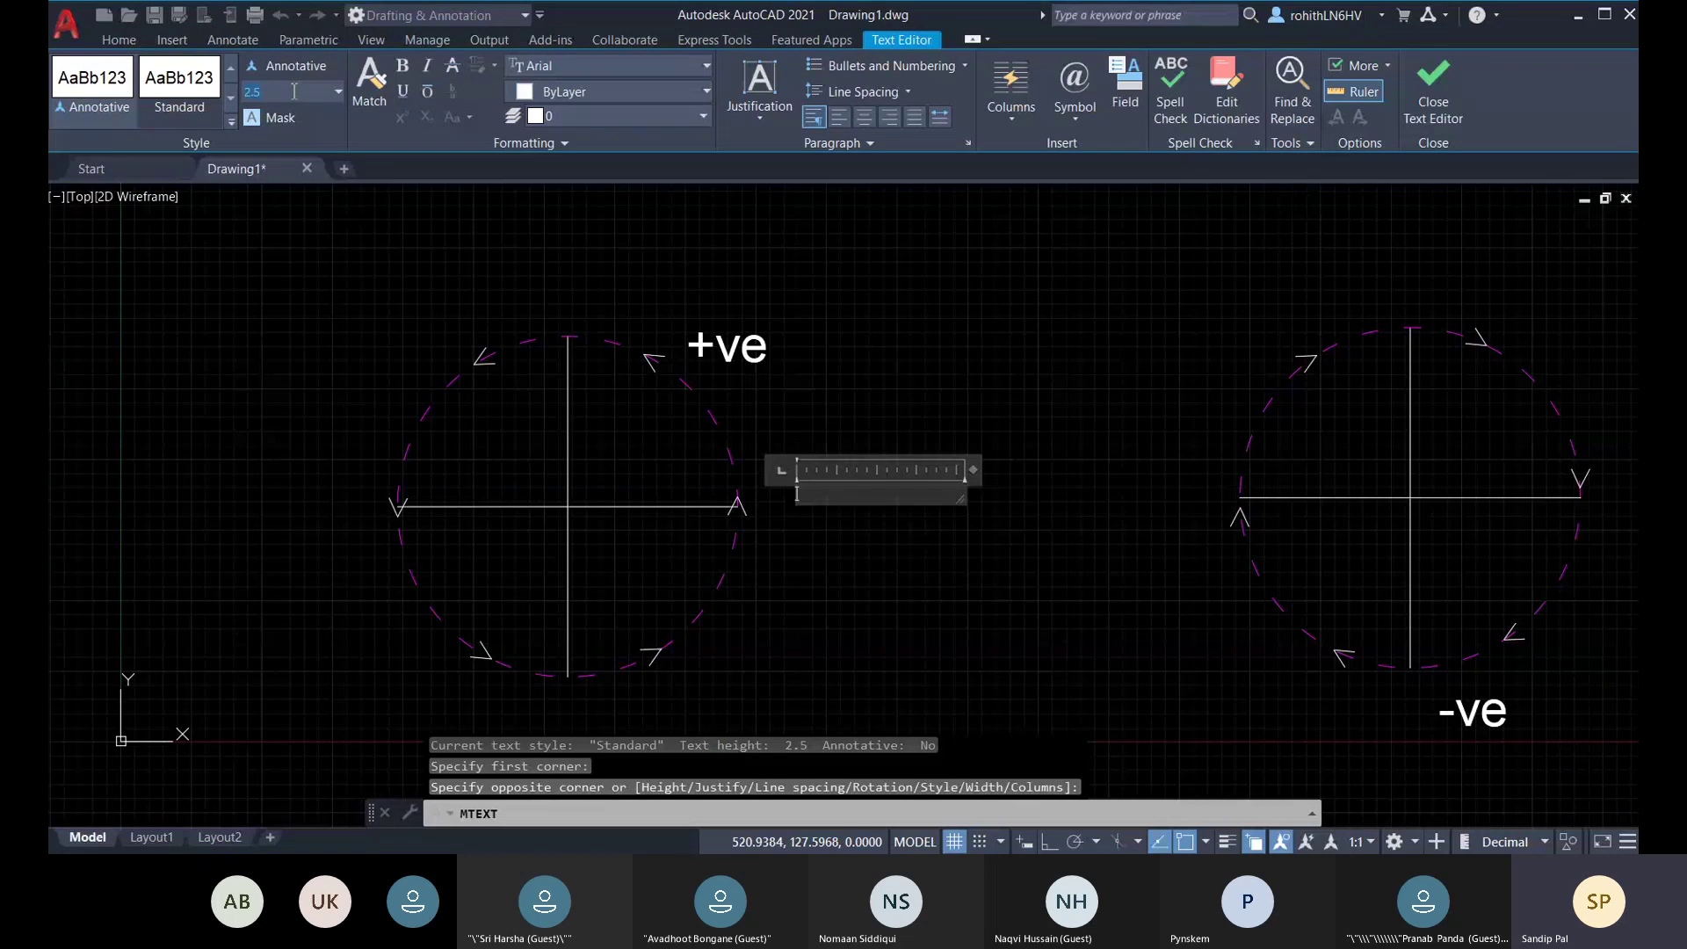
text(0)
key(Return)
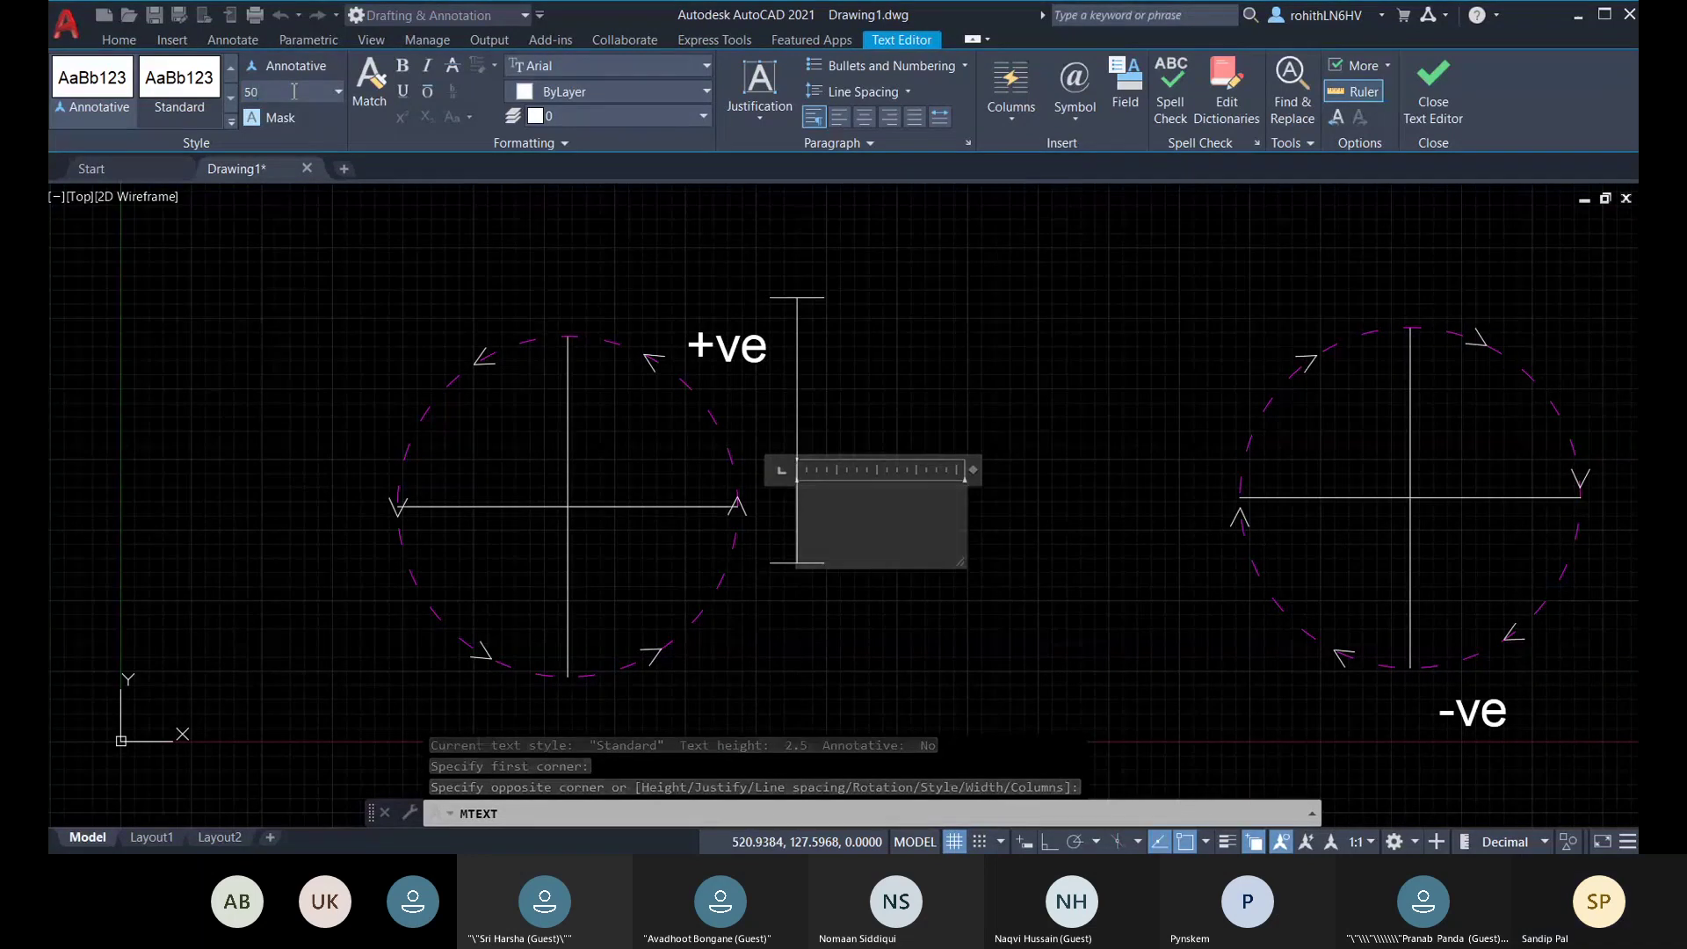
text(E)
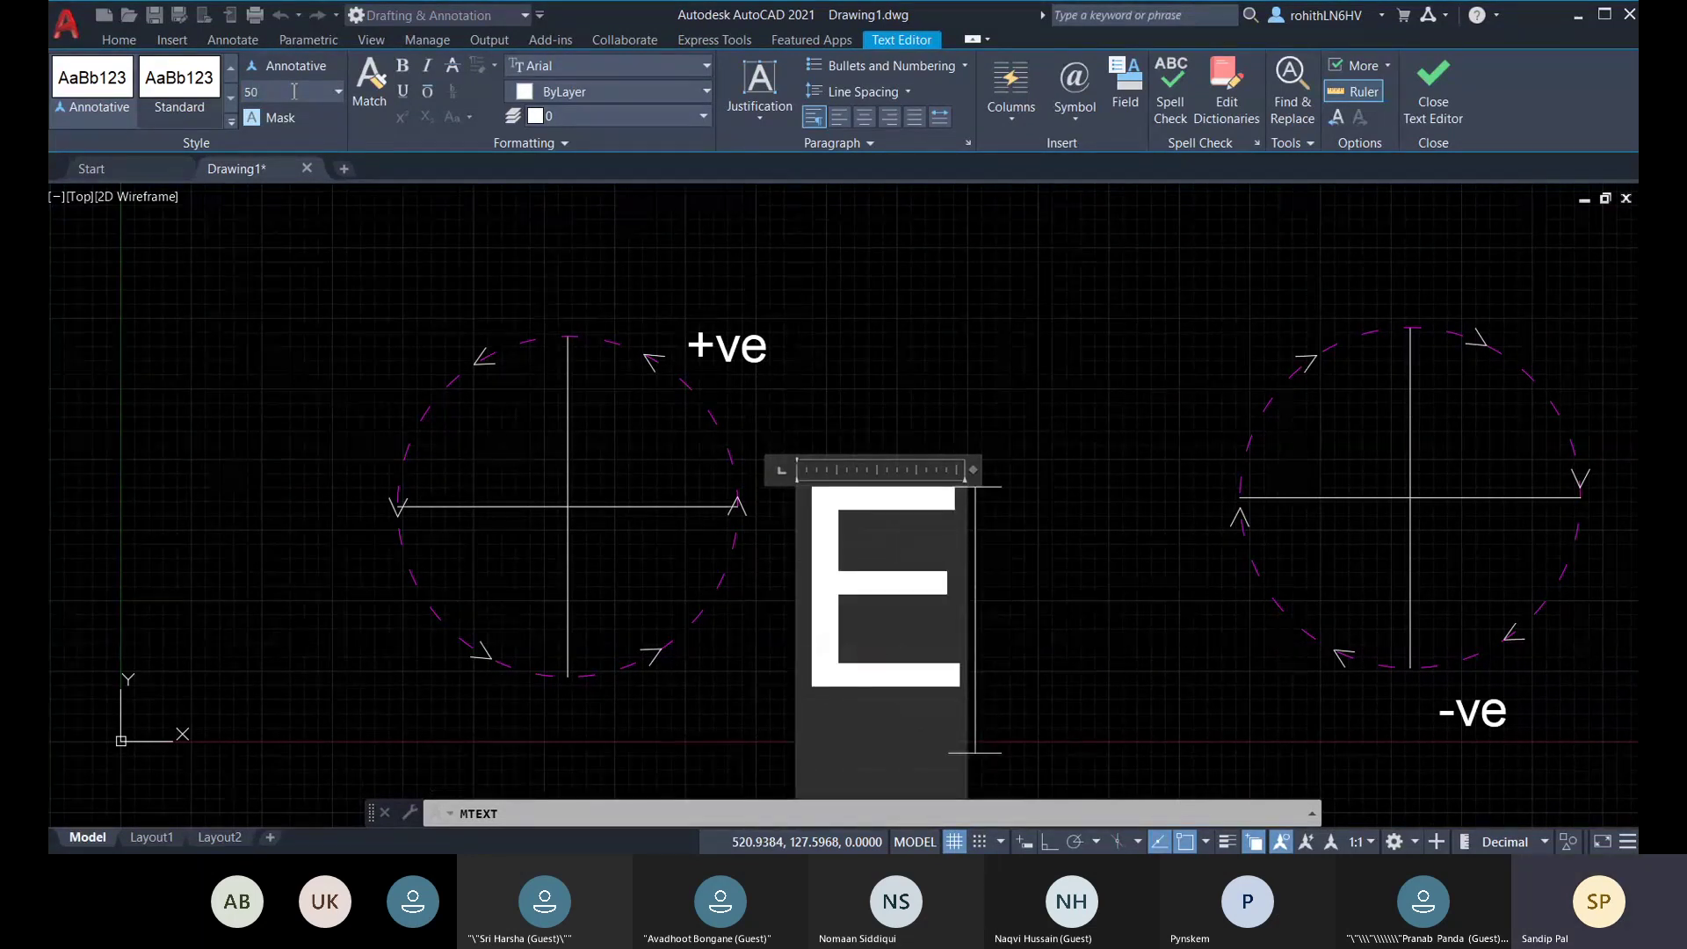
text(ast)
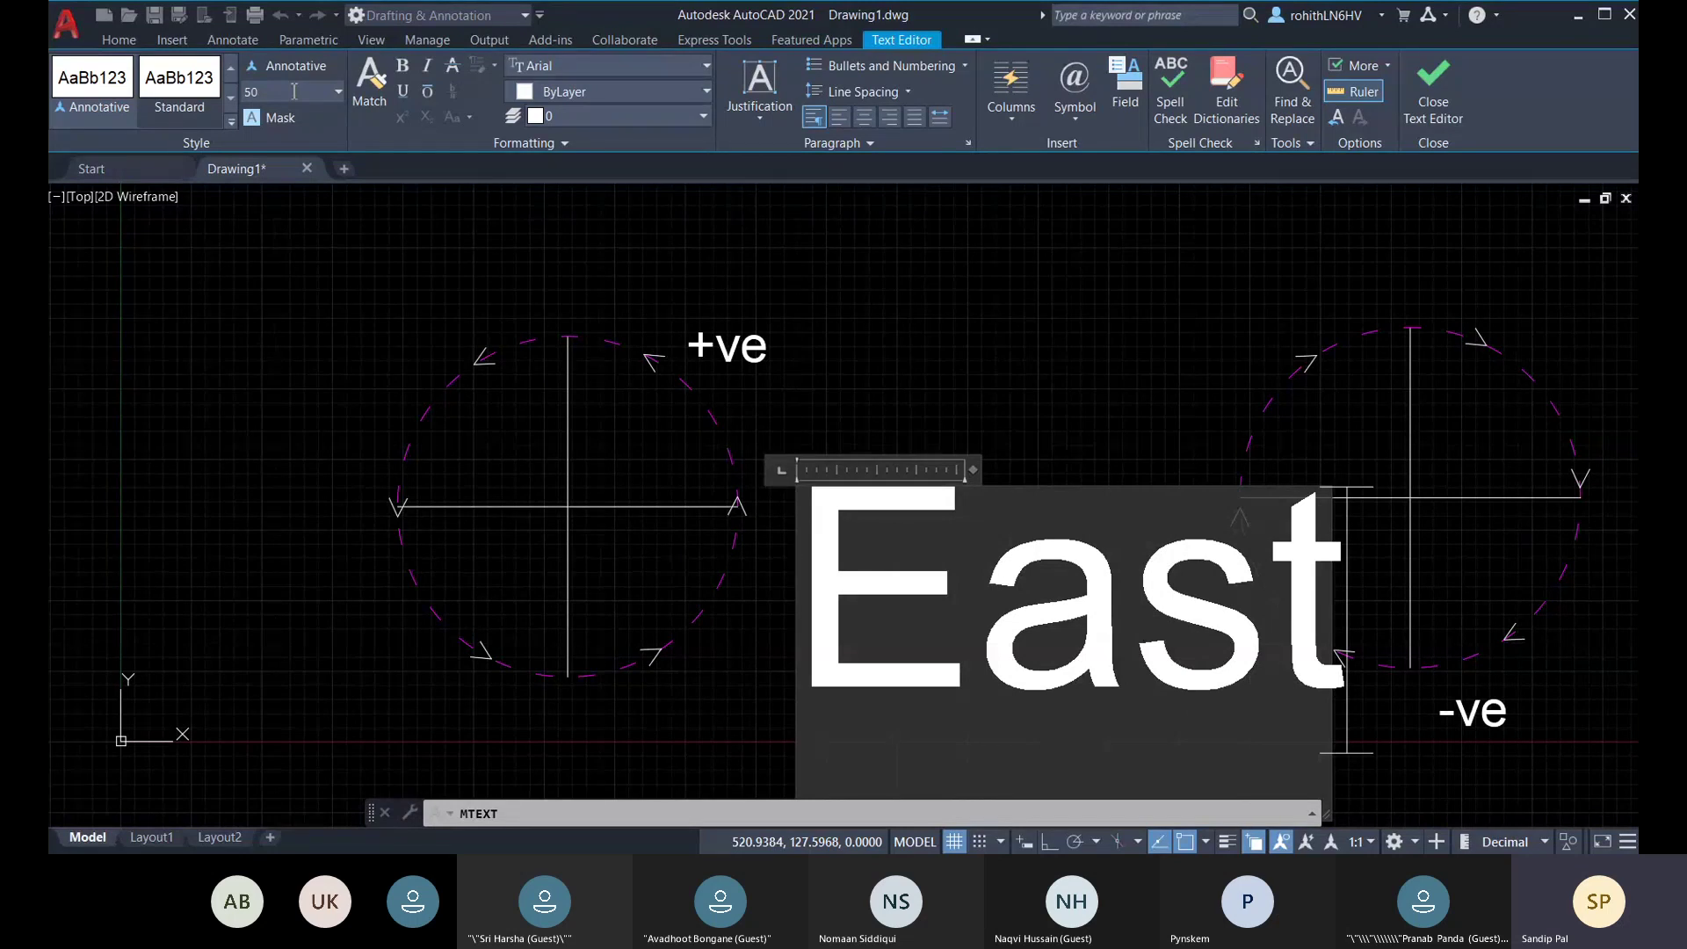
key(Escape)
click(870, 439)
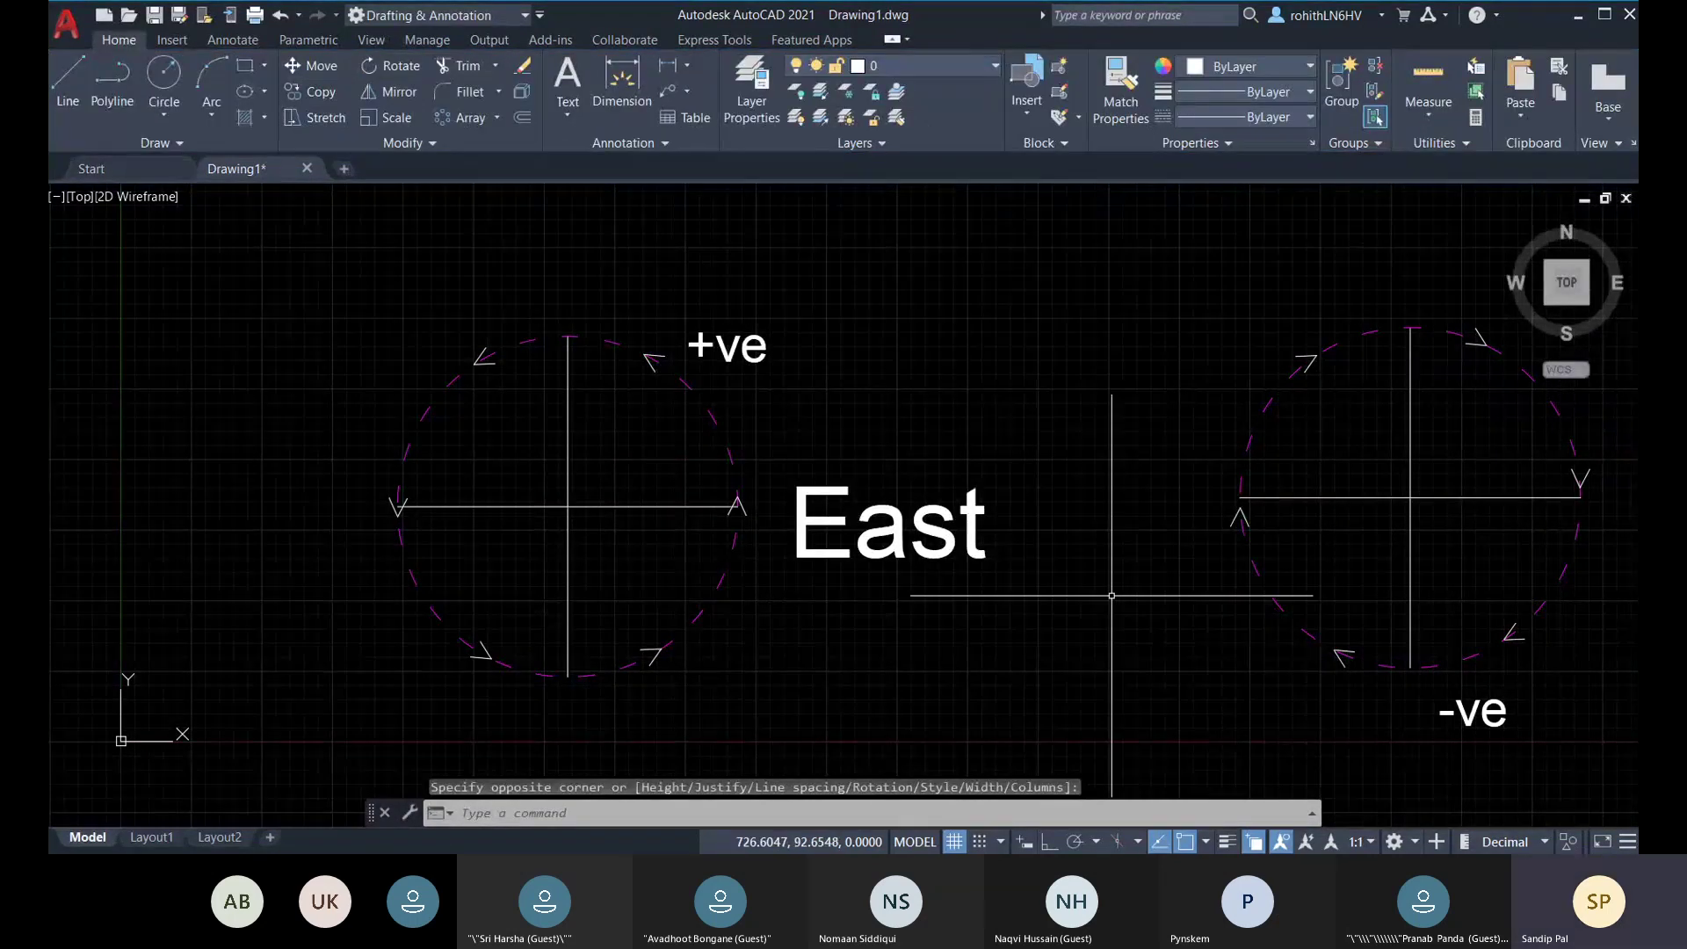
- Change the East text height to 20
click(888, 519)
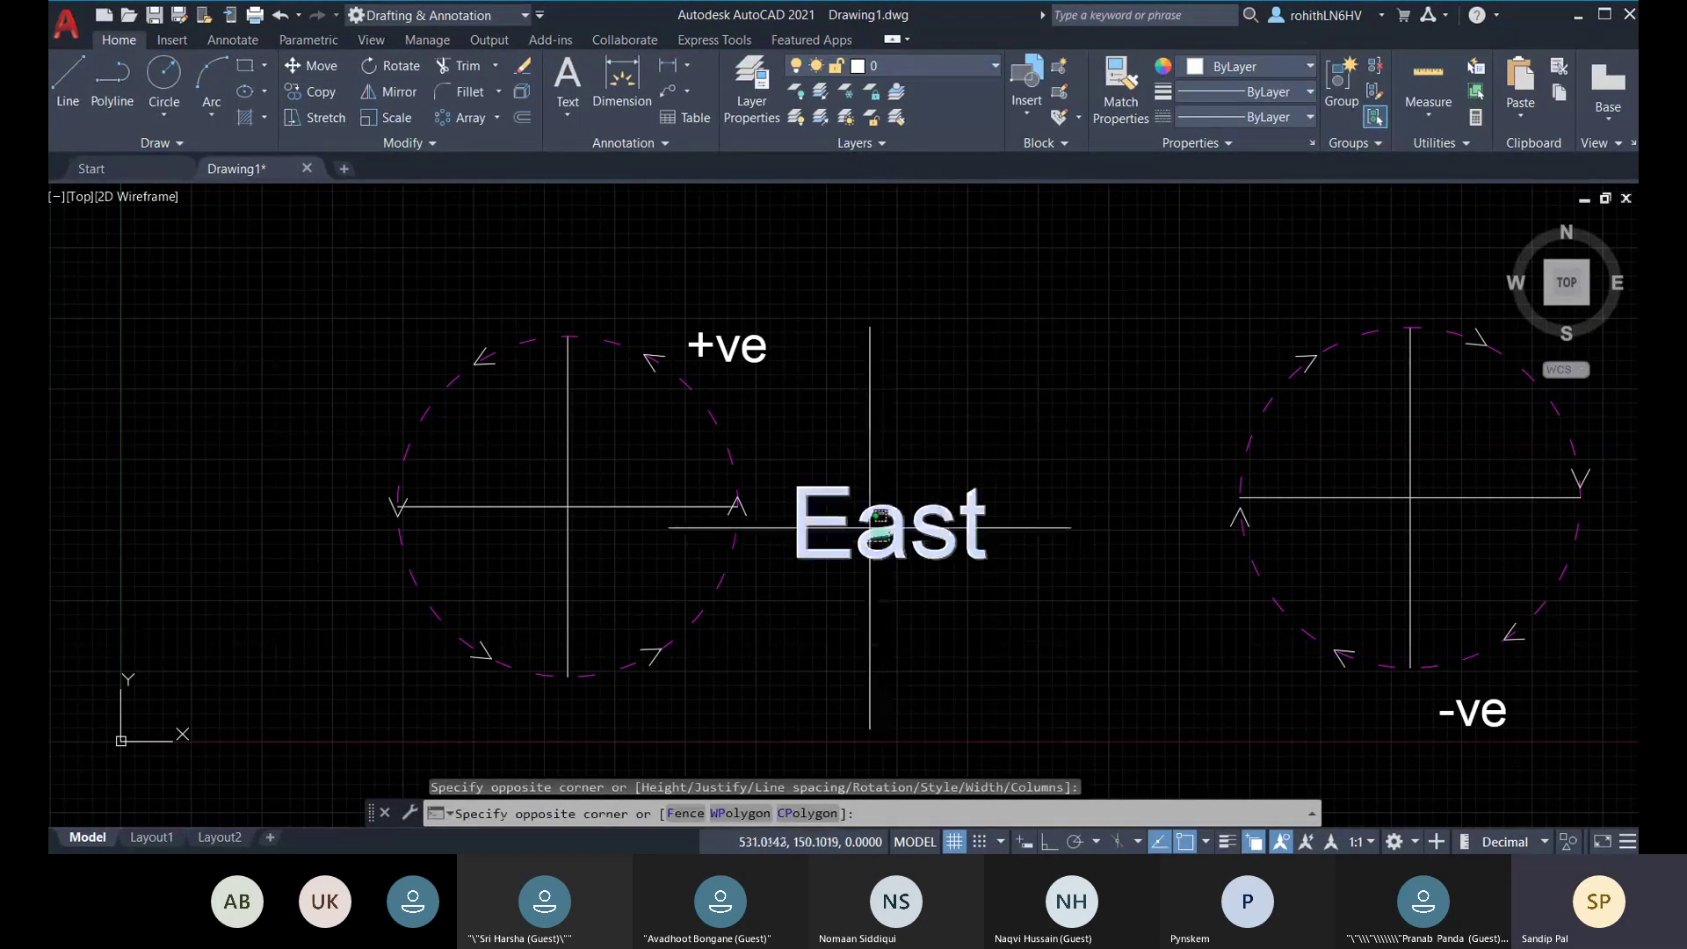
double_click(879, 526)
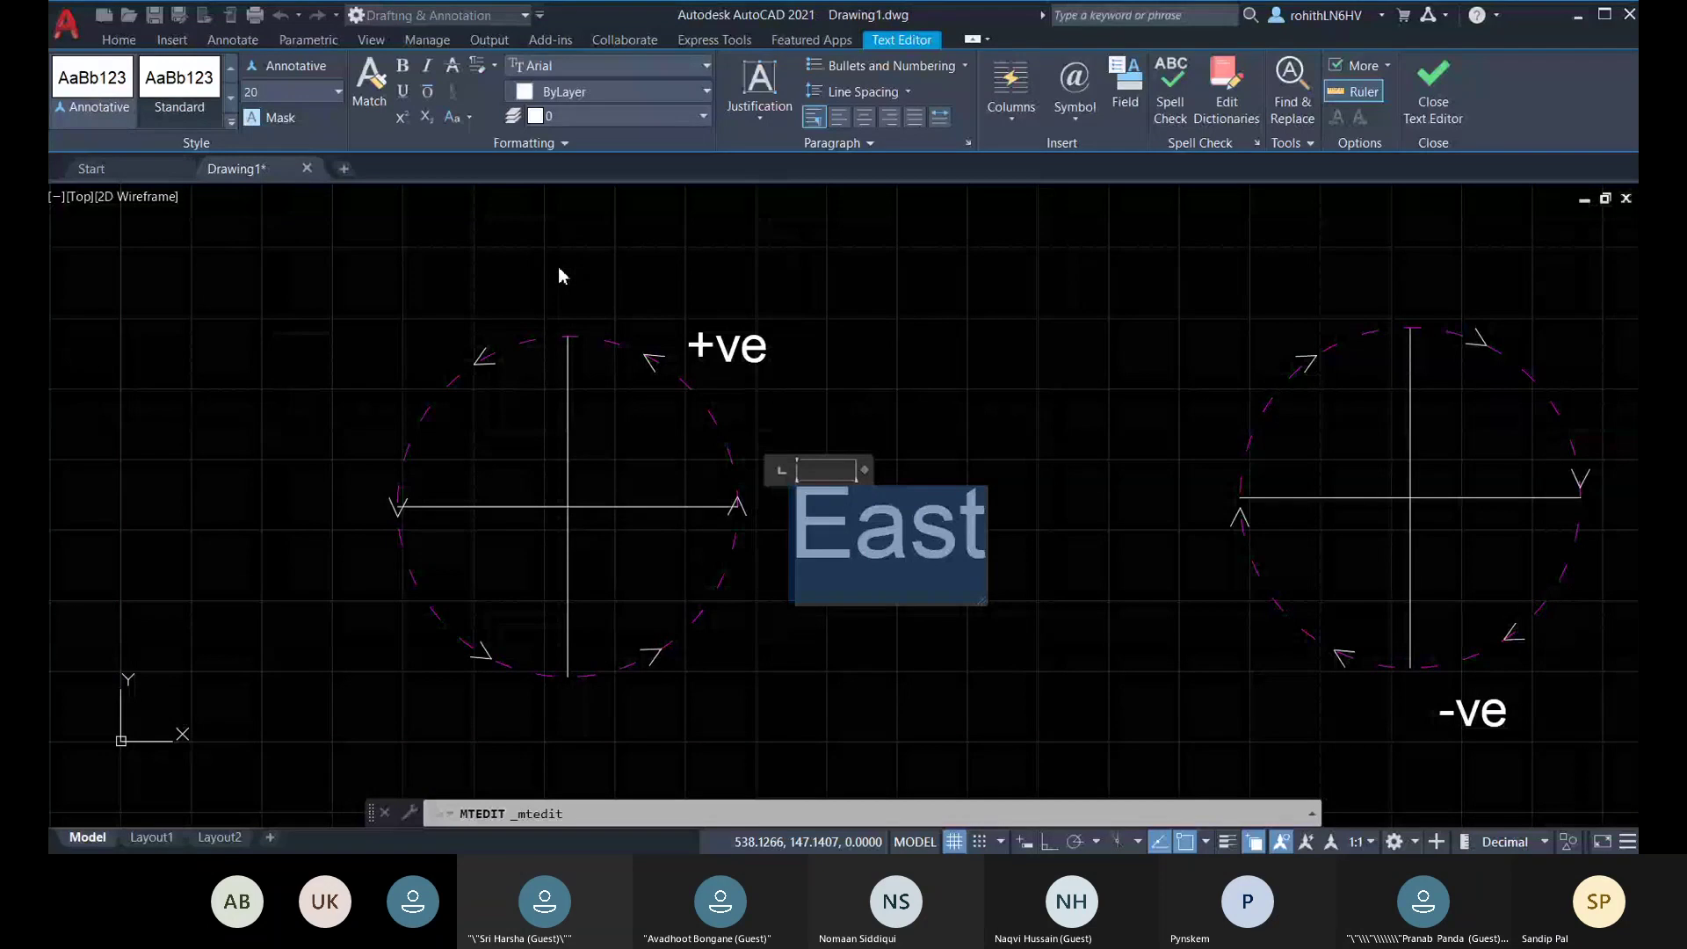
click(1438, 98)
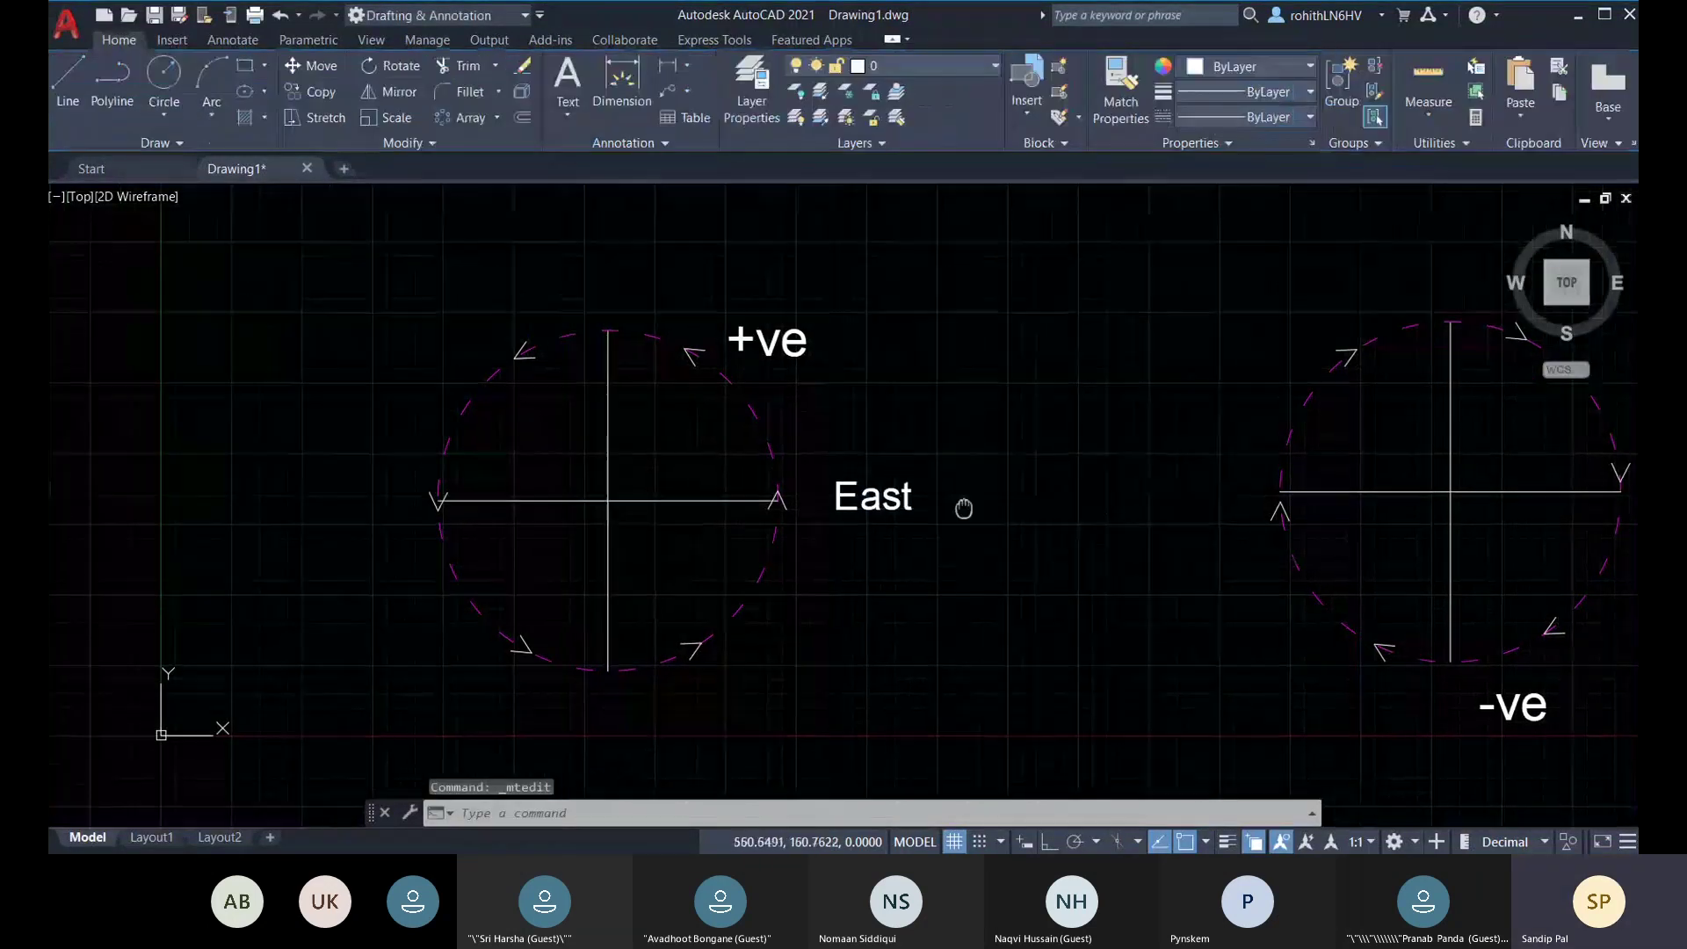
- Copy the East label above, left of and below the left circle
click(891, 443)
click(1016, 557)
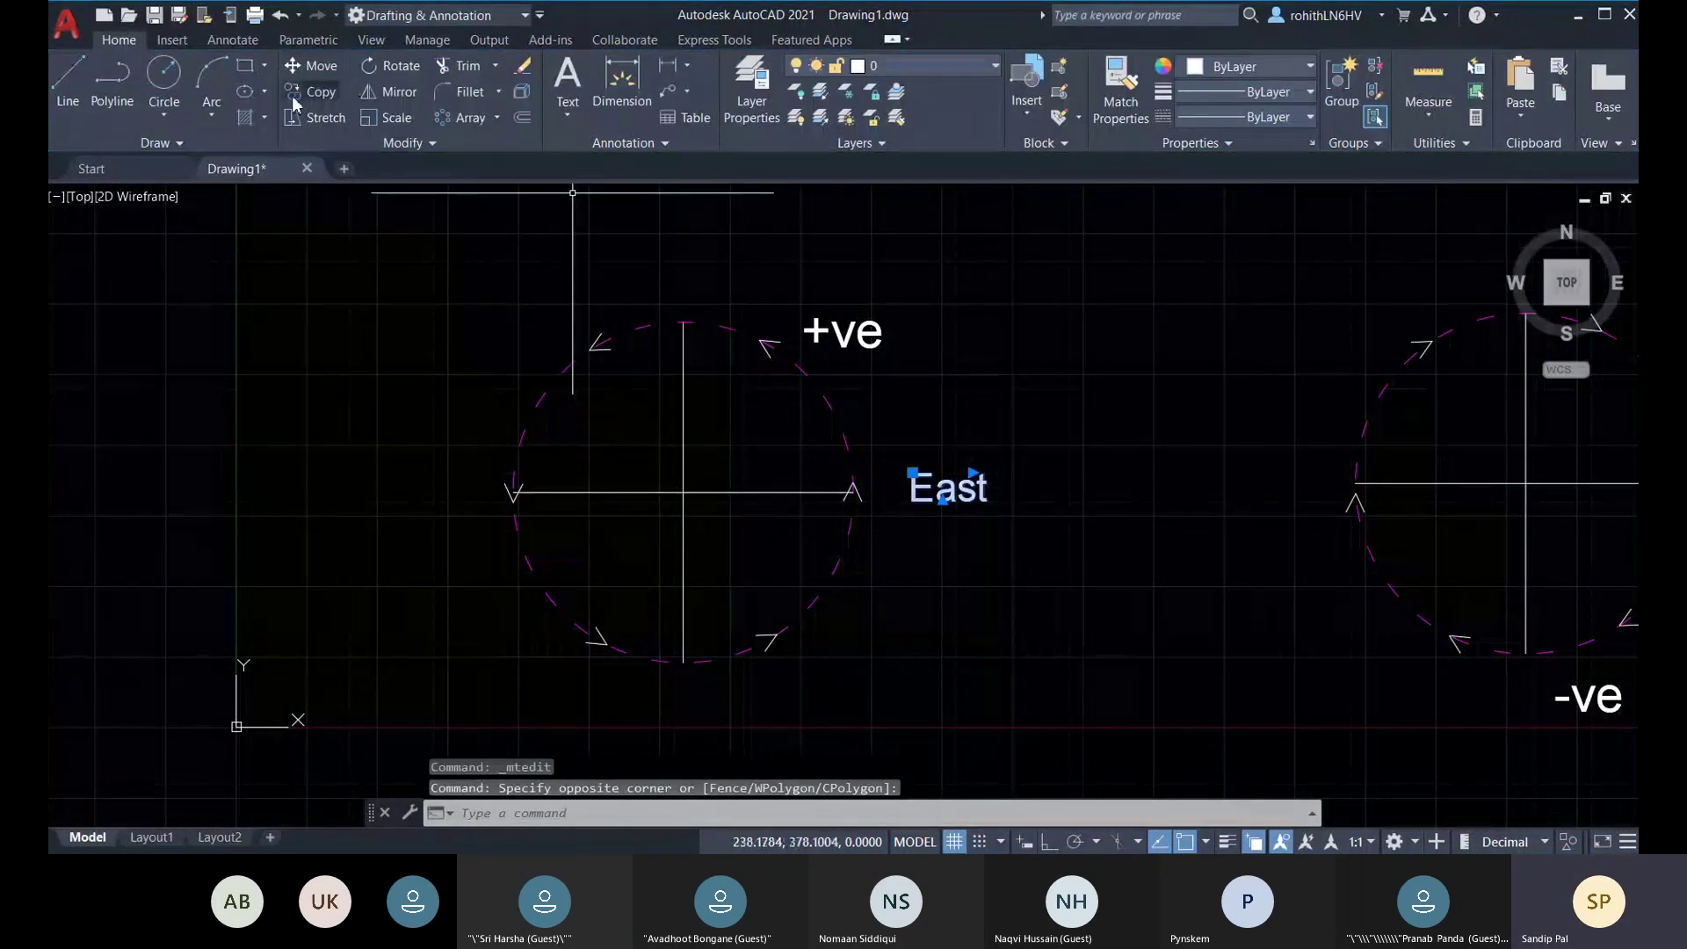
click(296, 93)
click(909, 495)
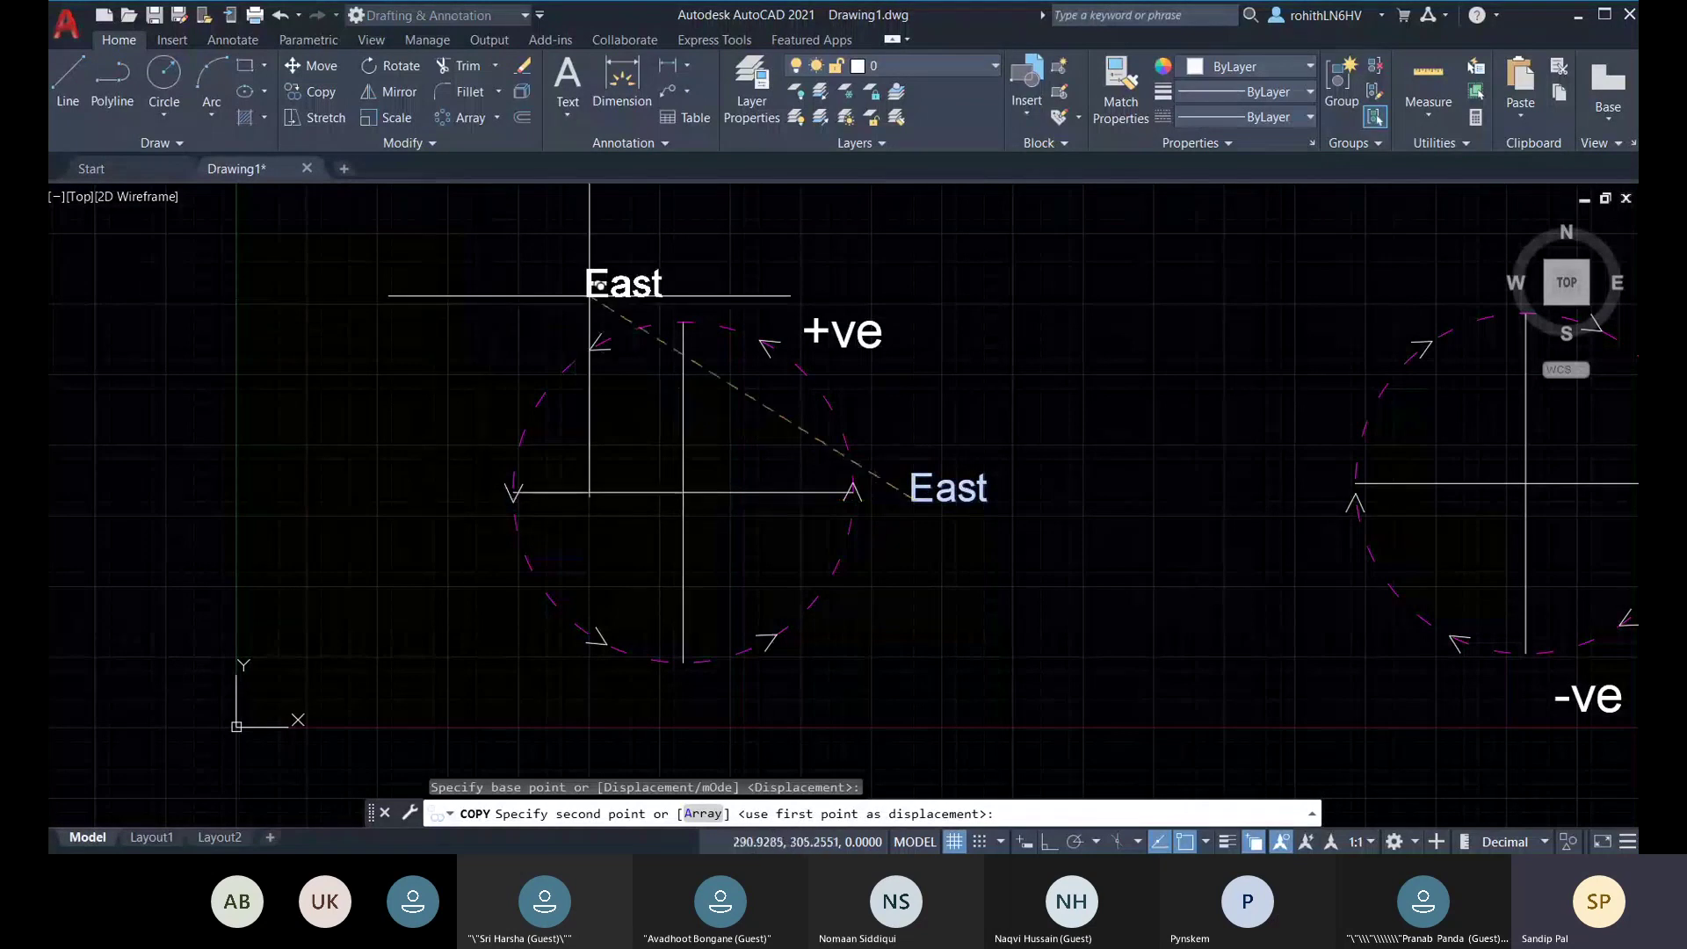
click(661, 285)
click(378, 490)
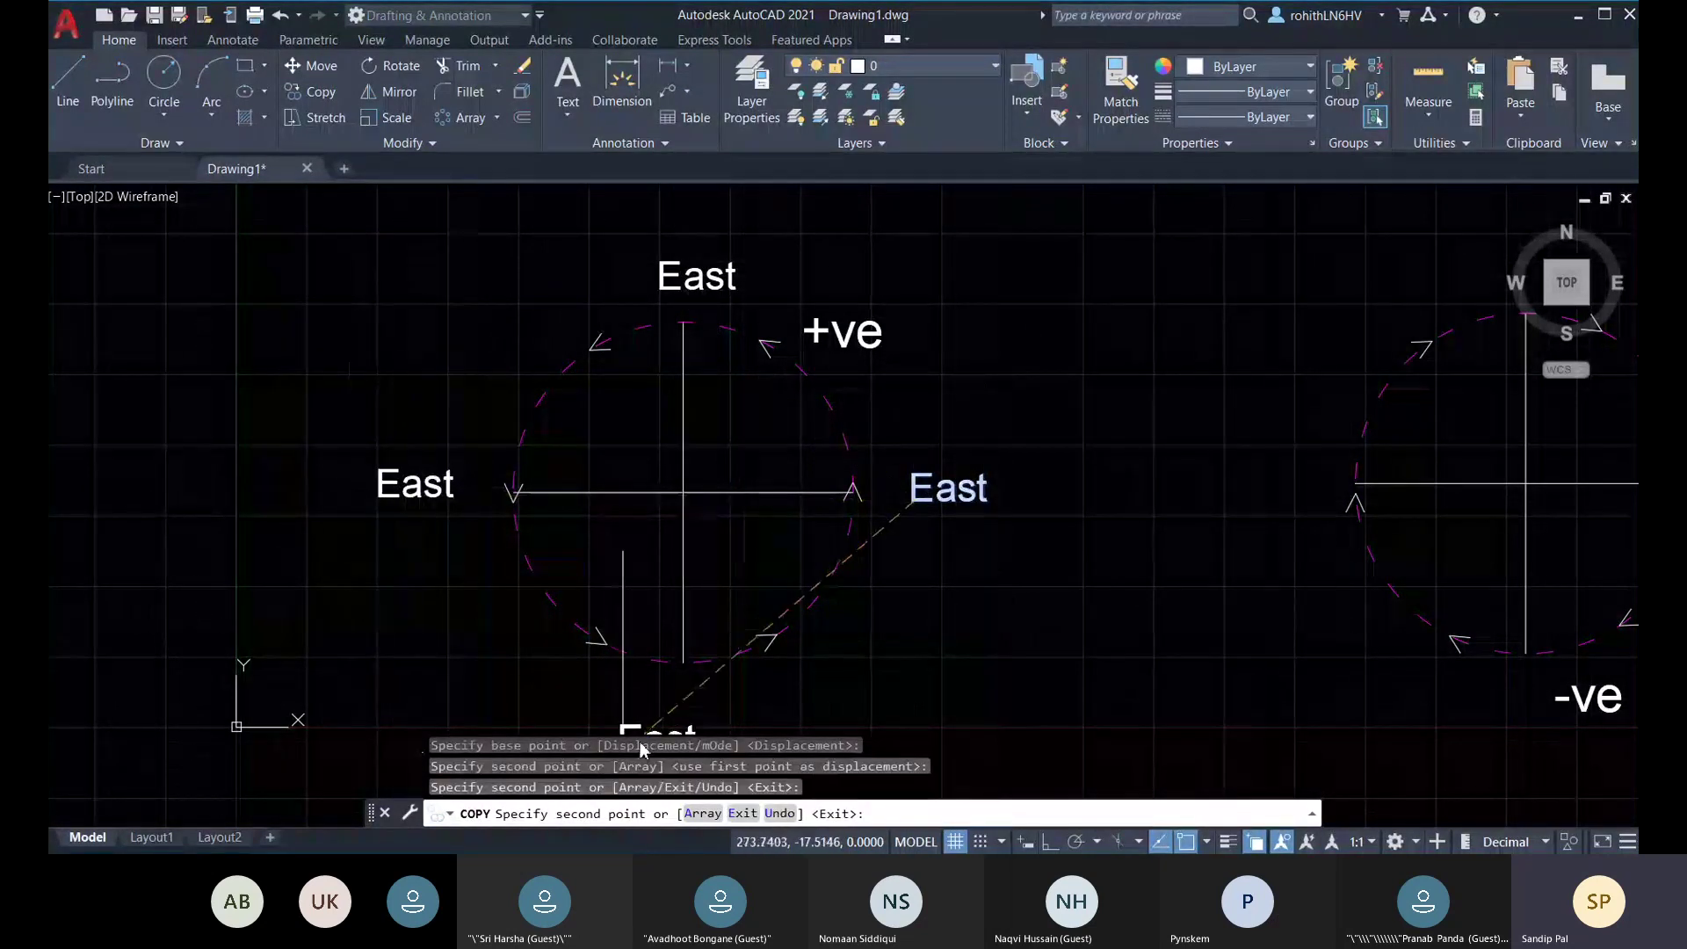
click(672, 696)
key(Escape)
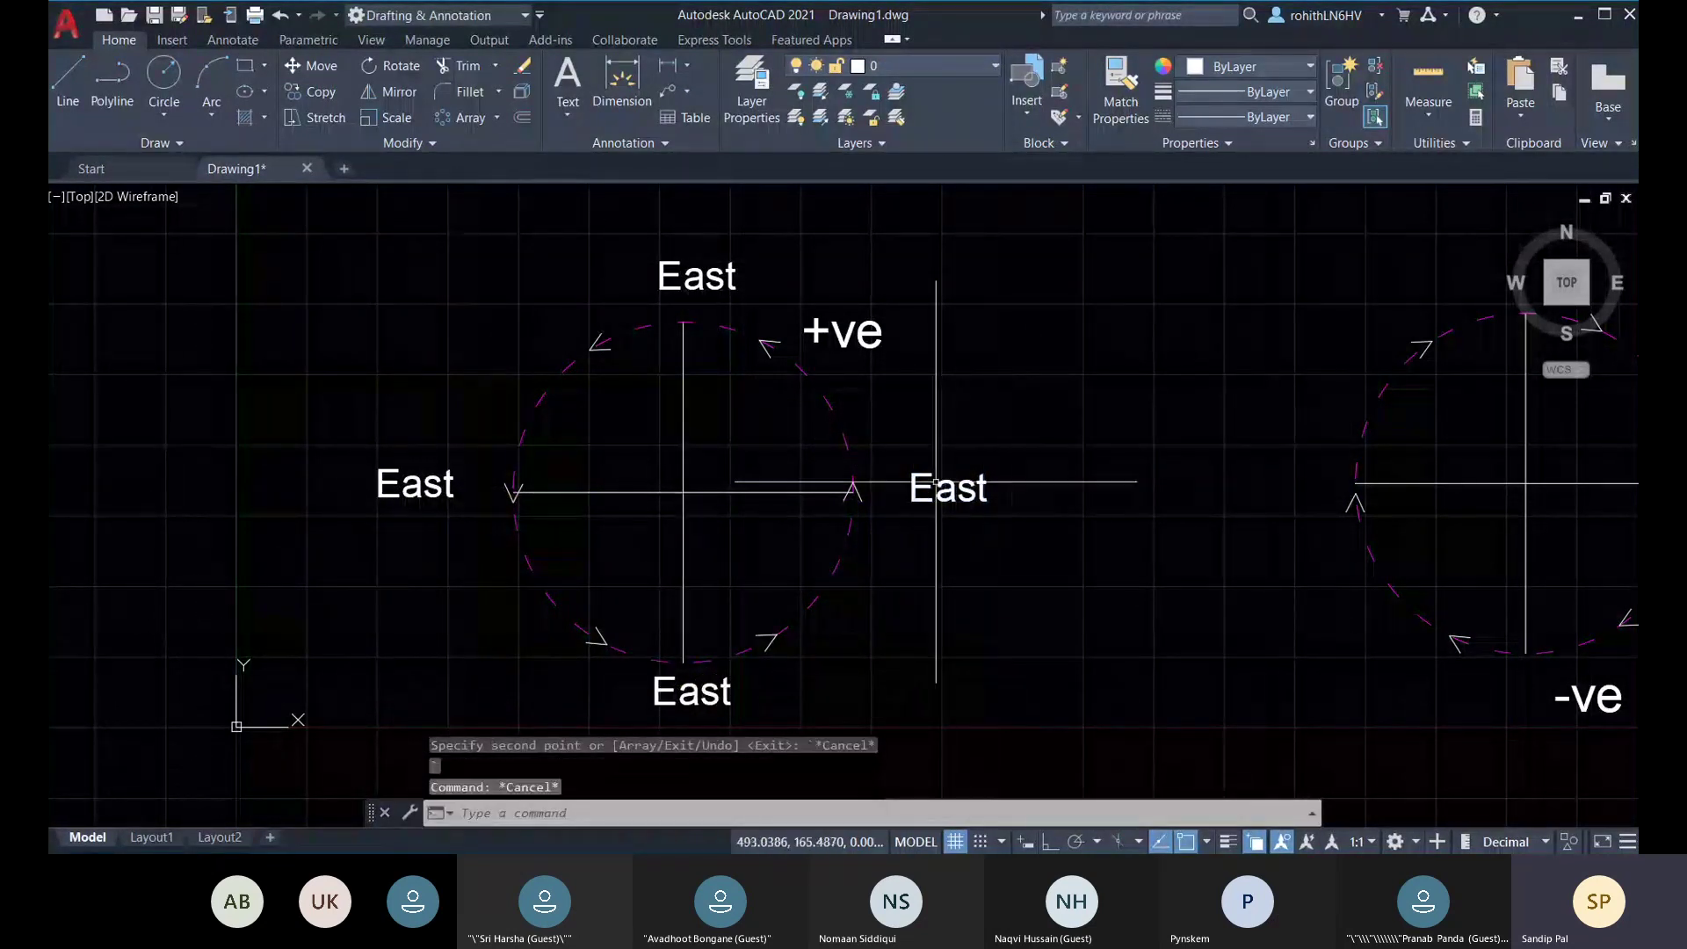
- Rename the top, left and bottom copies to North, West and South
double_click(716, 282)
text(North)
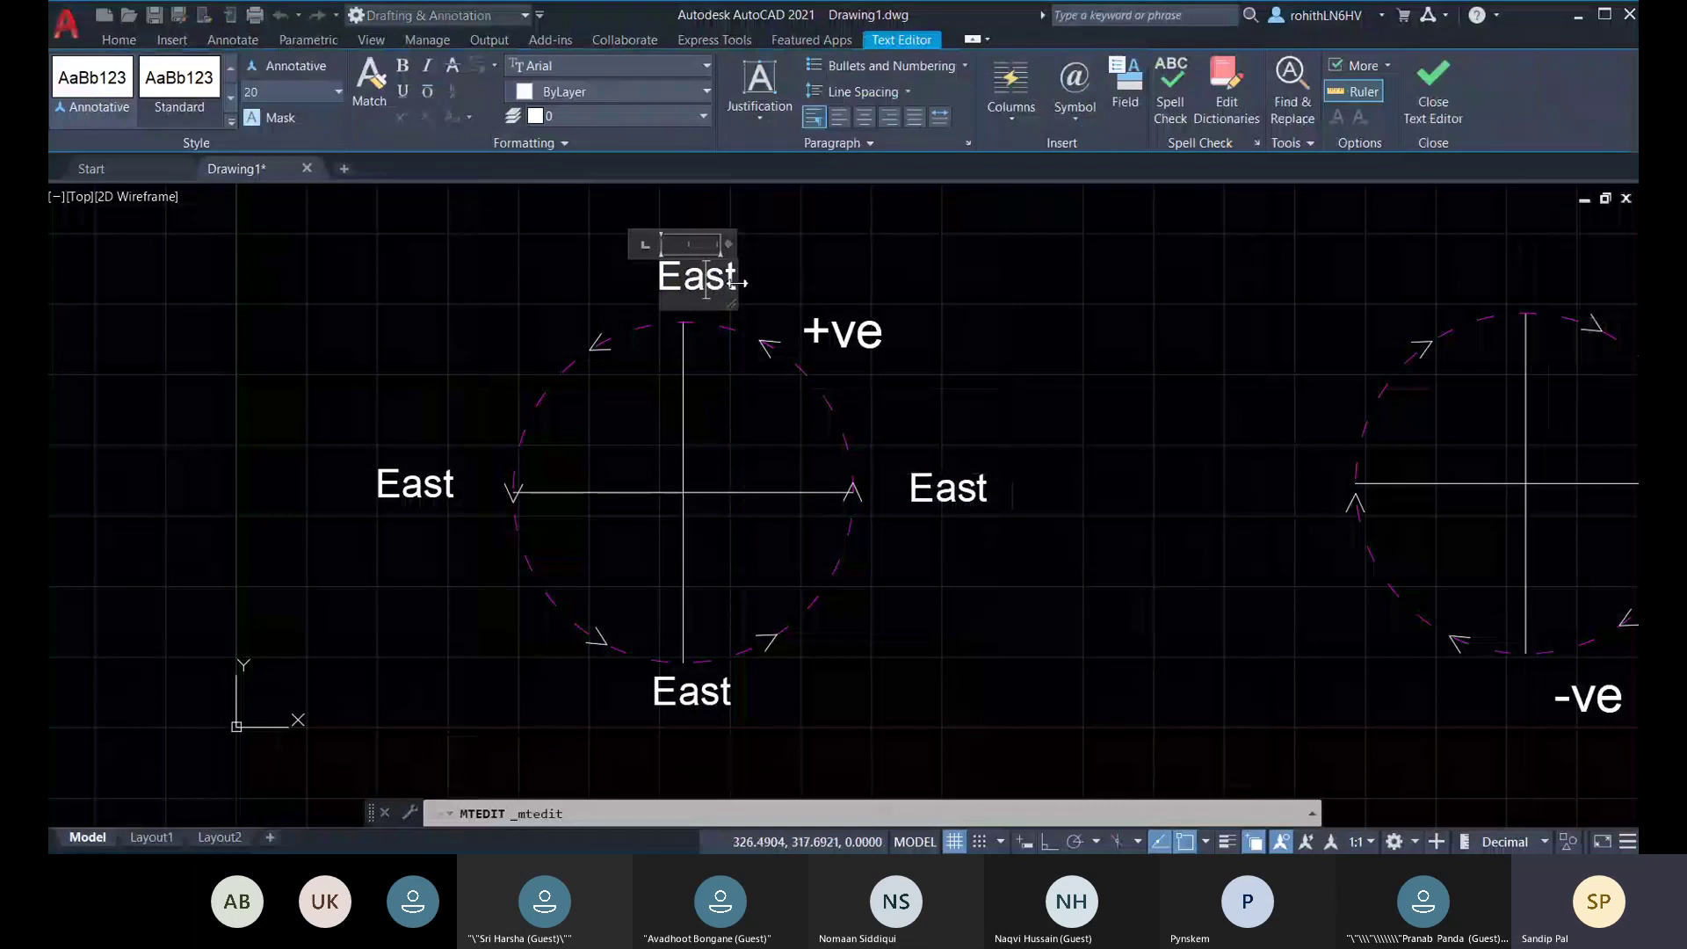
click(650, 294)
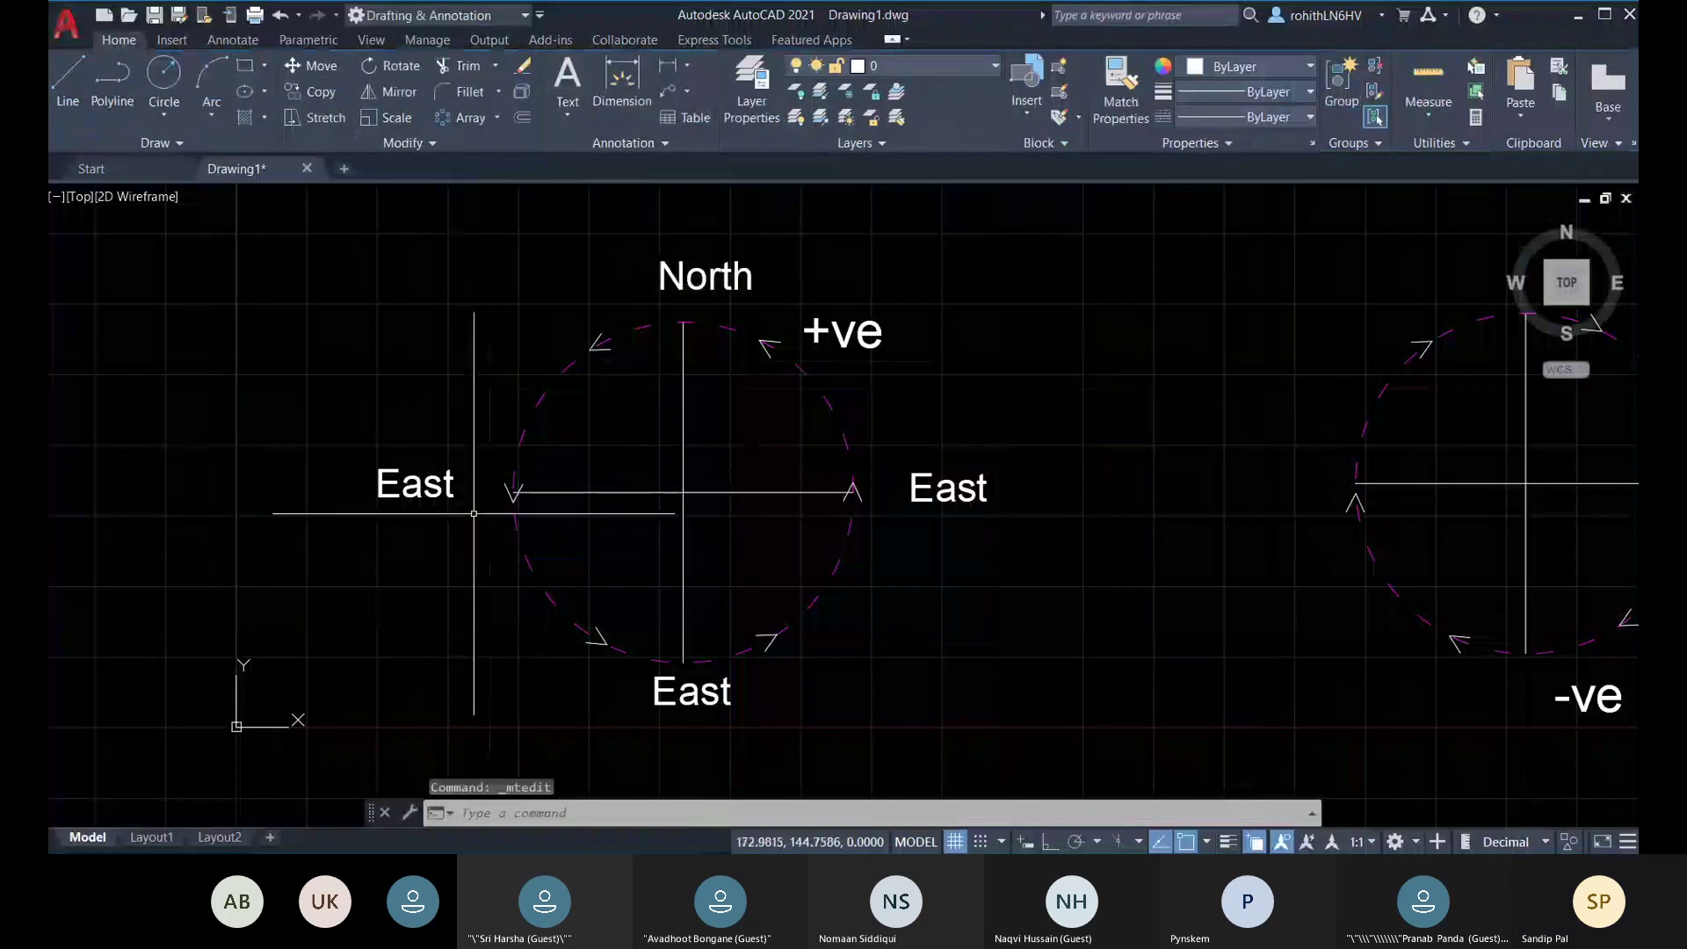
click(417, 485)
double_click(443, 483)
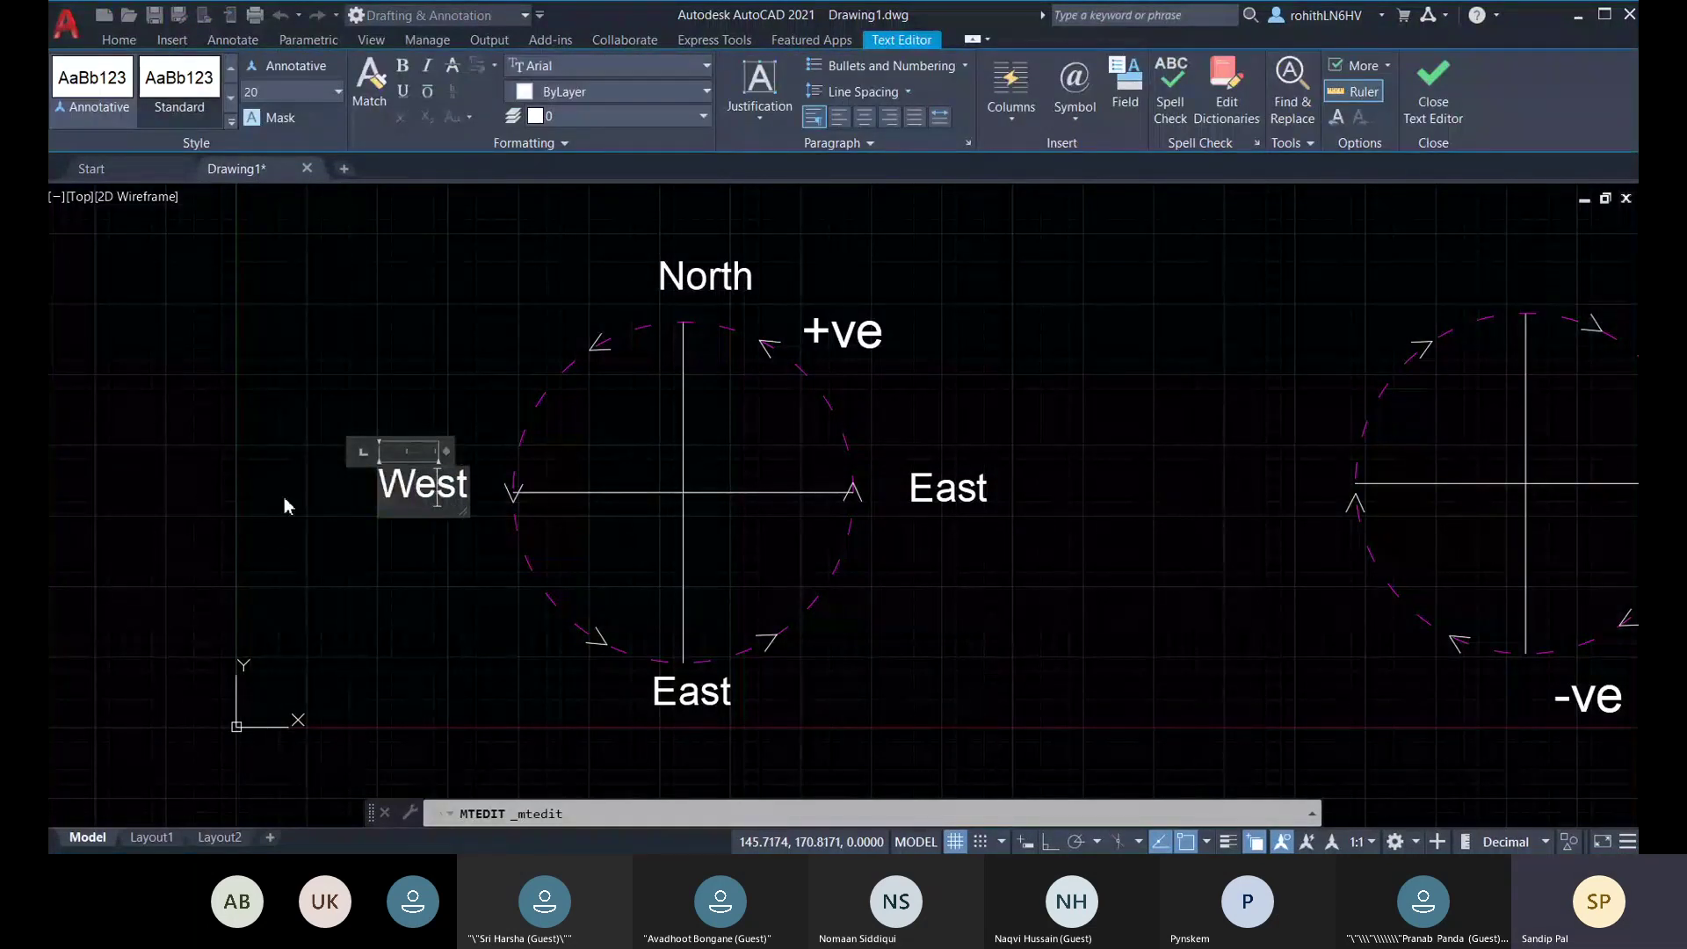
click(1433, 92)
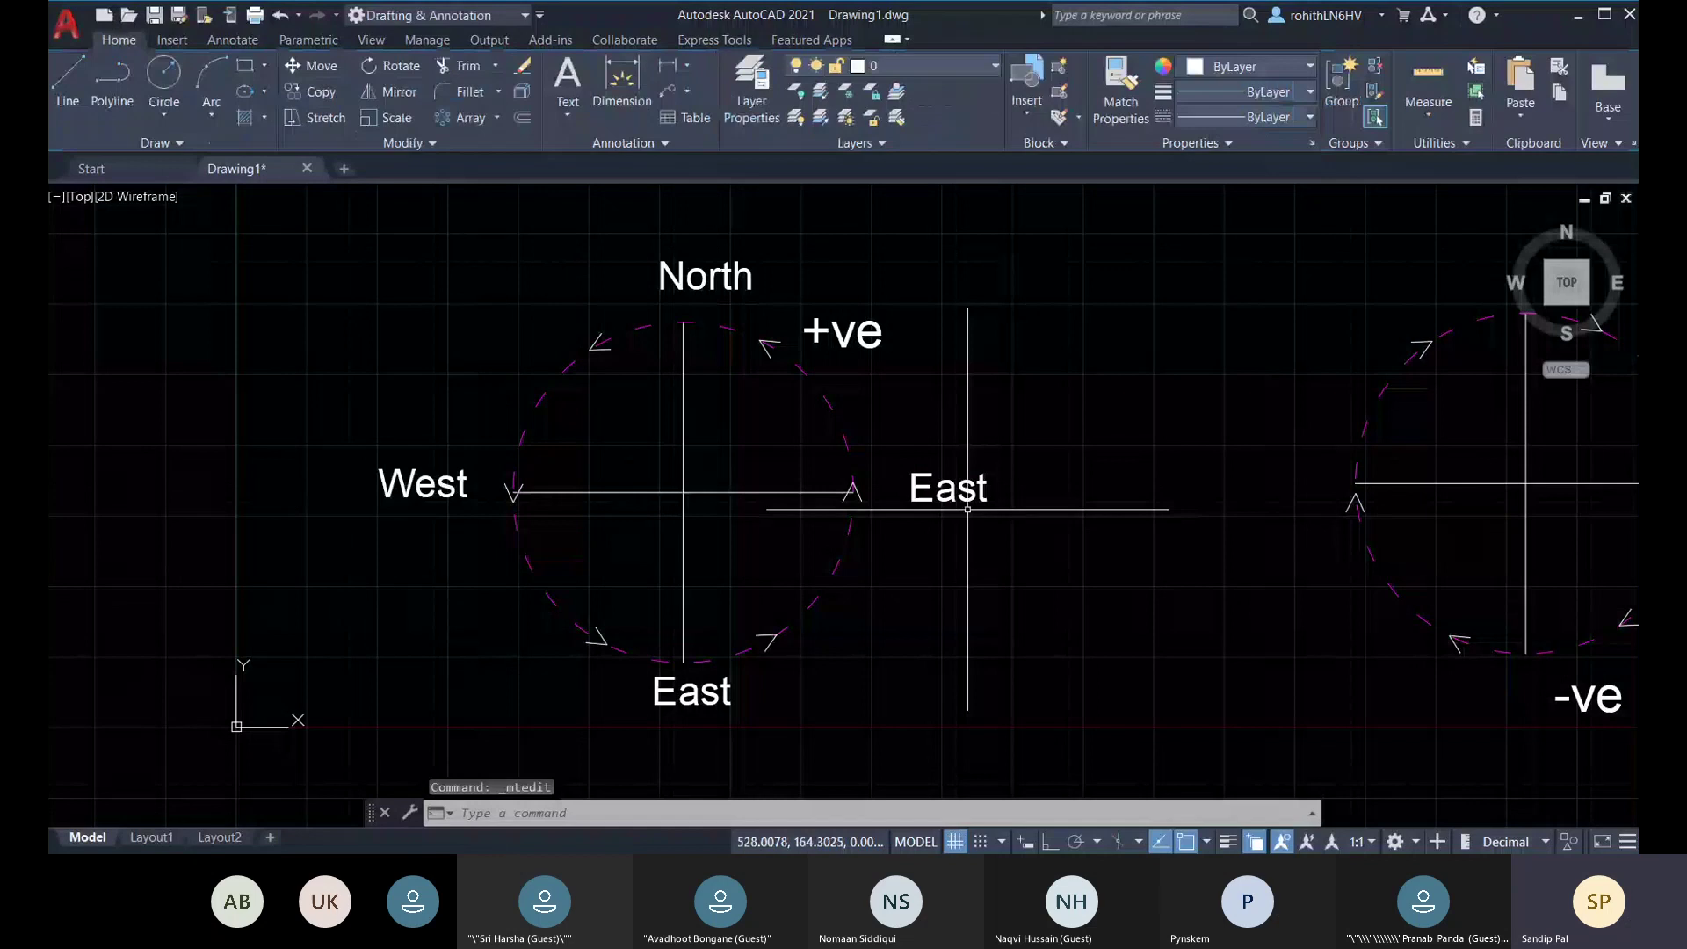
double_click(702, 694)
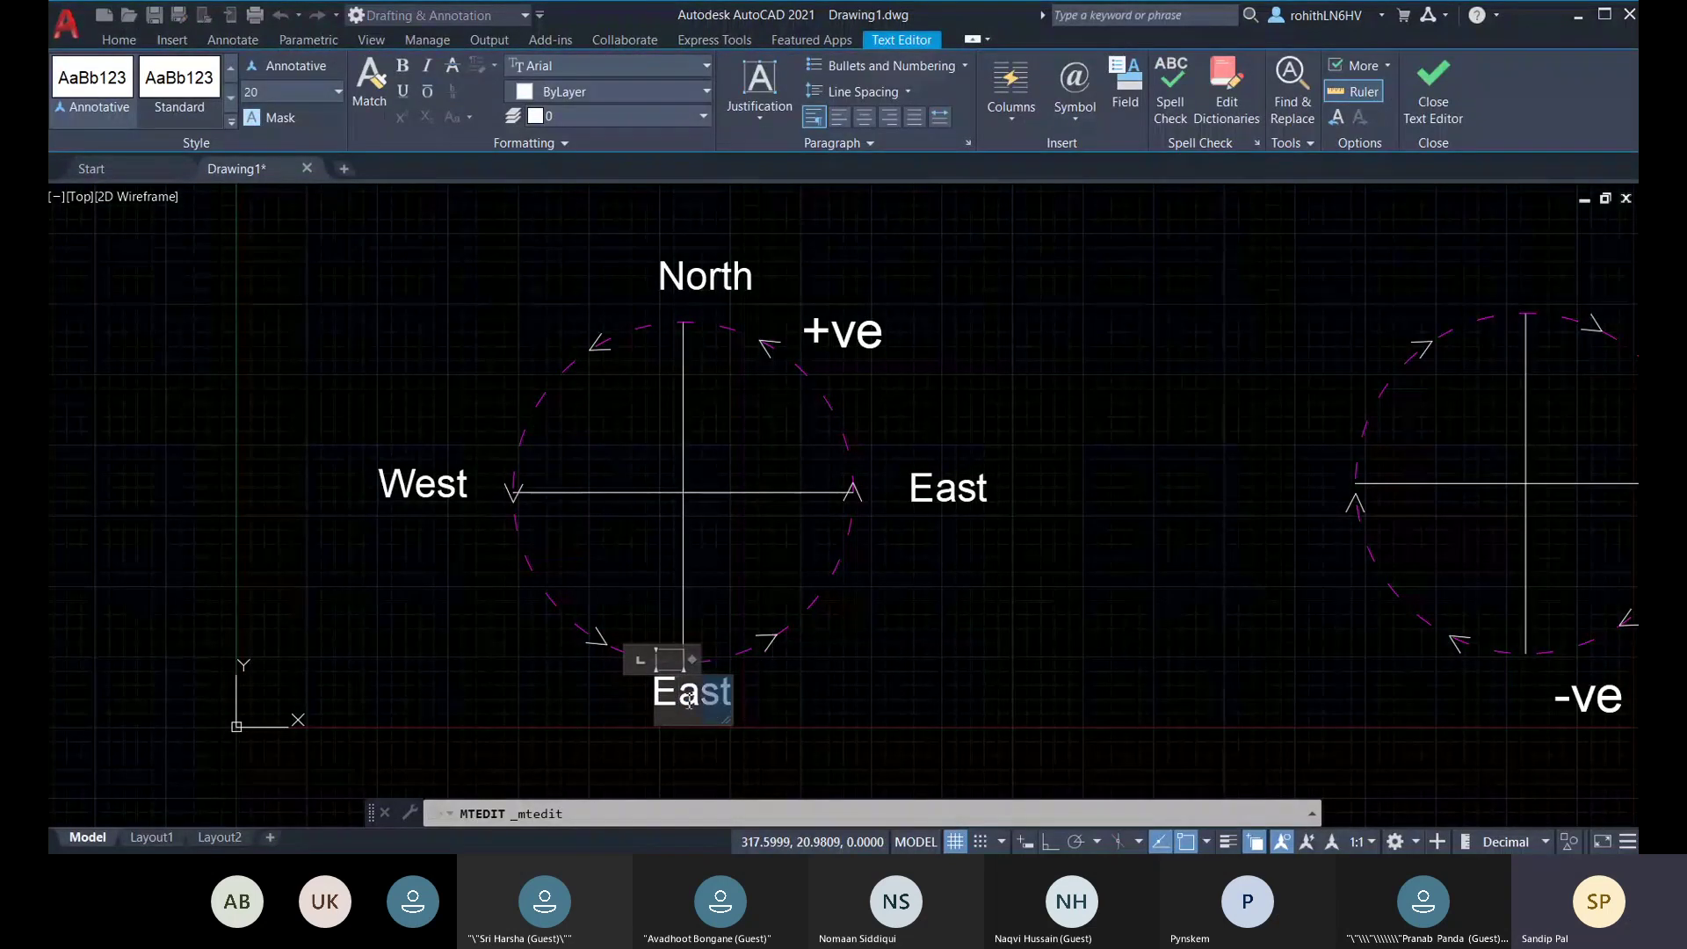
text(Sou)
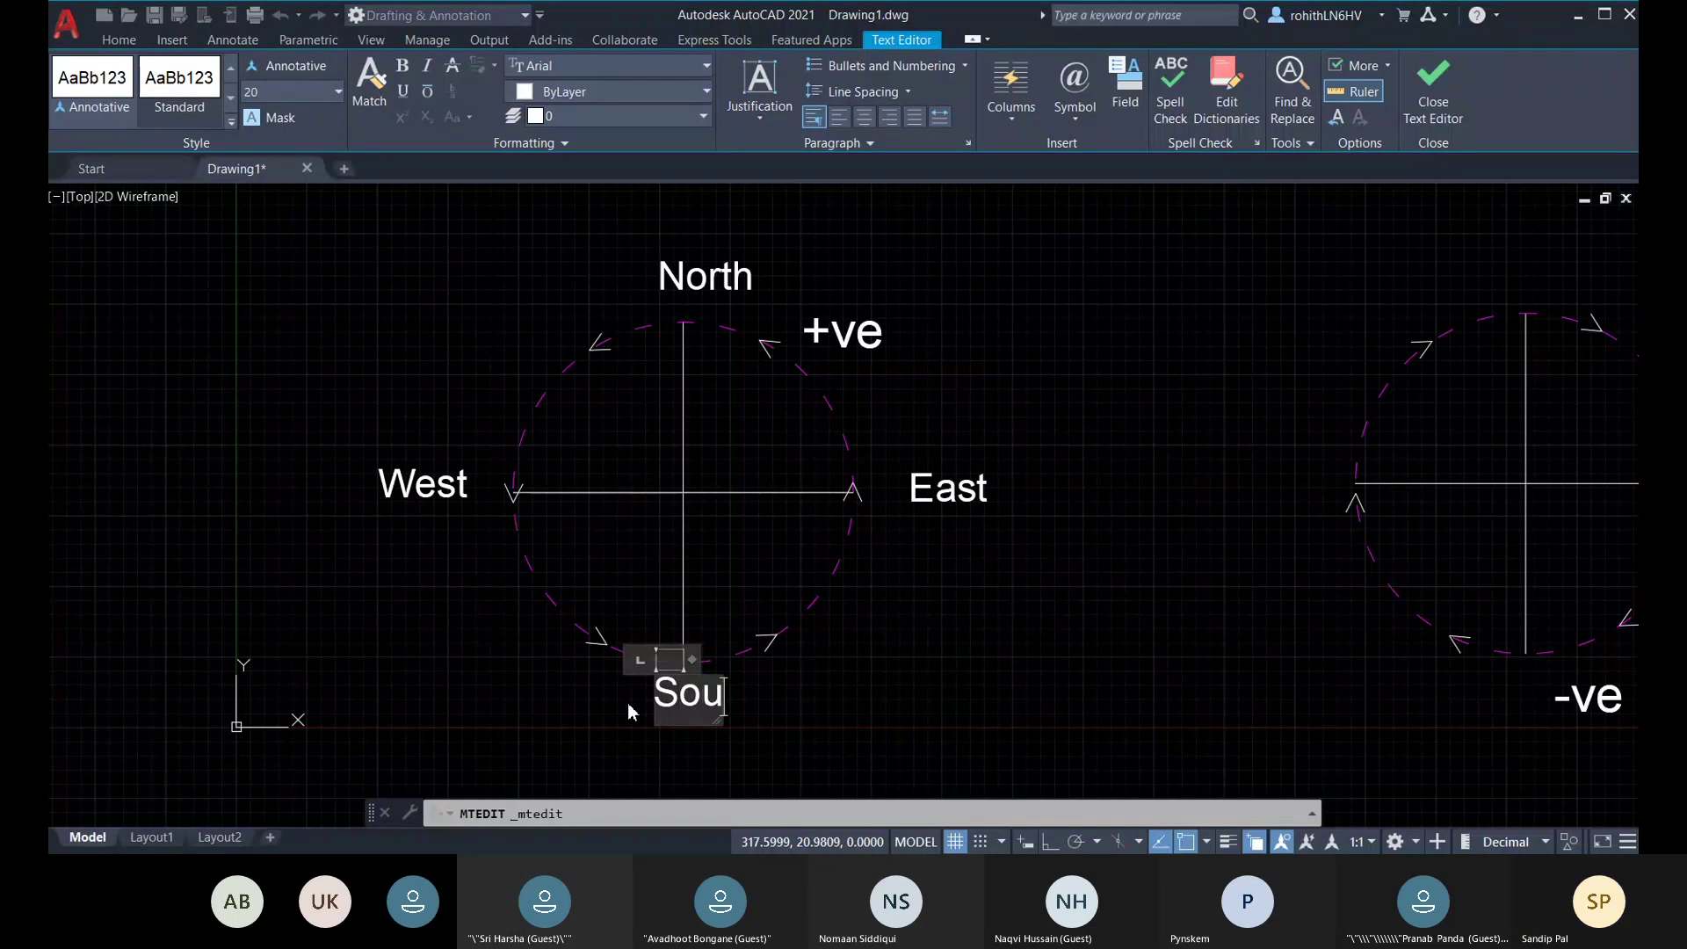
text(th)
key(Escape)
key(Return)
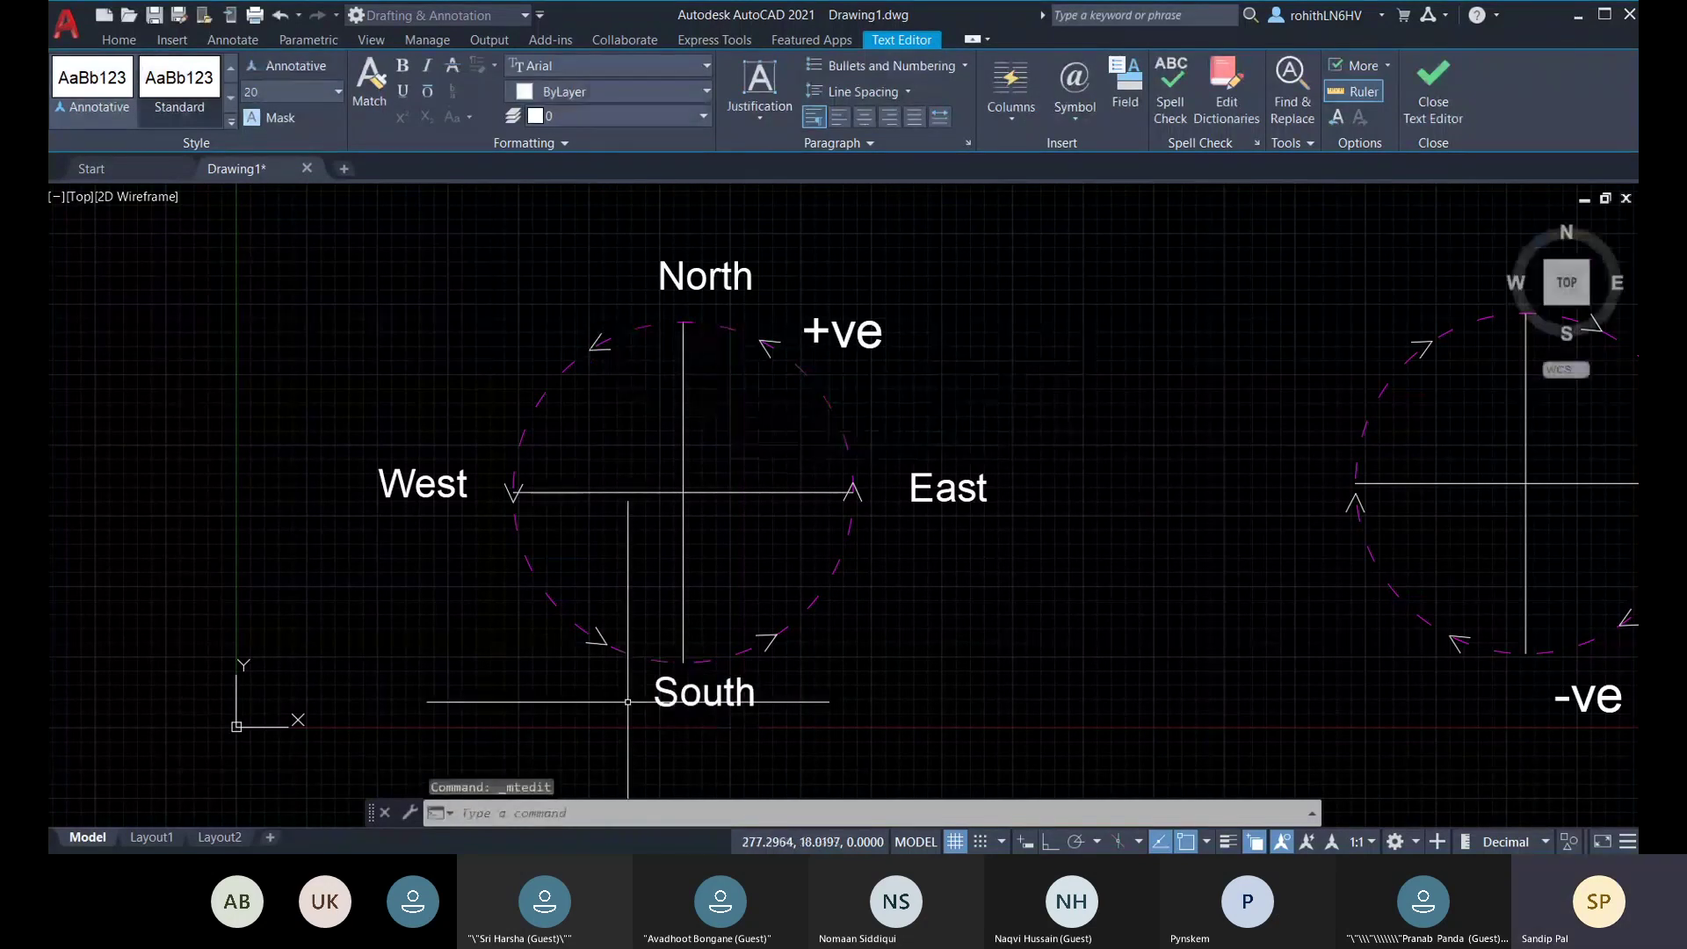
- Copy the North, South, East and West labels from the left circle's centre to the right circle's centre
scroll(784, 612, down, 2)
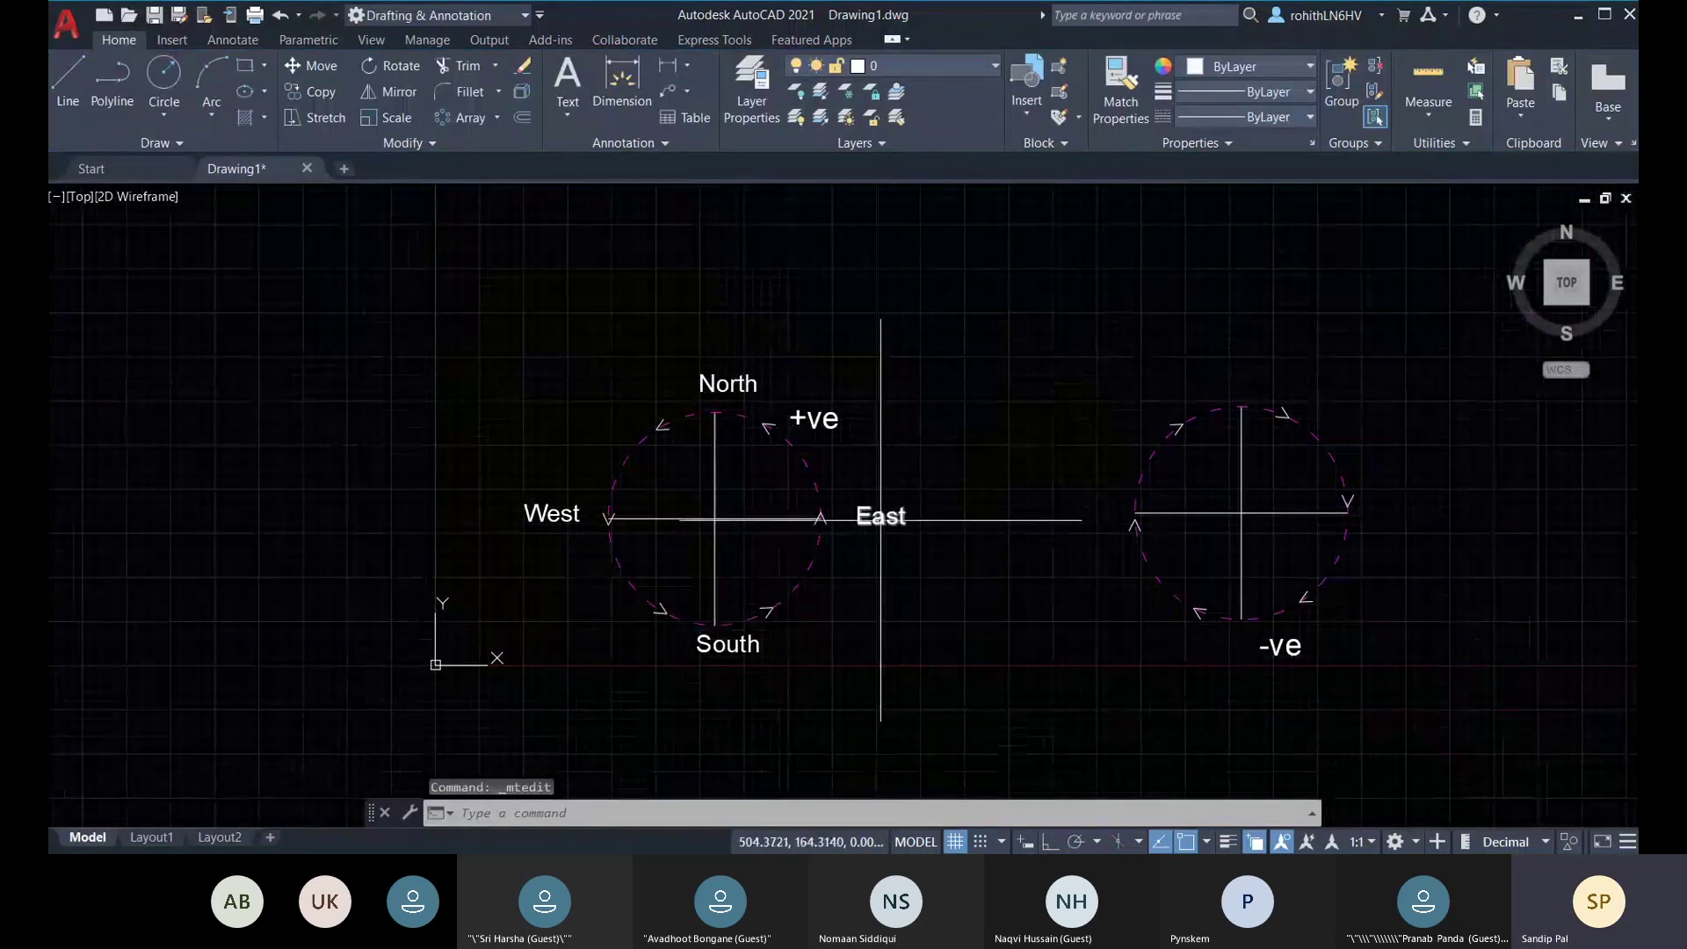
drag(880, 559, 862, 492)
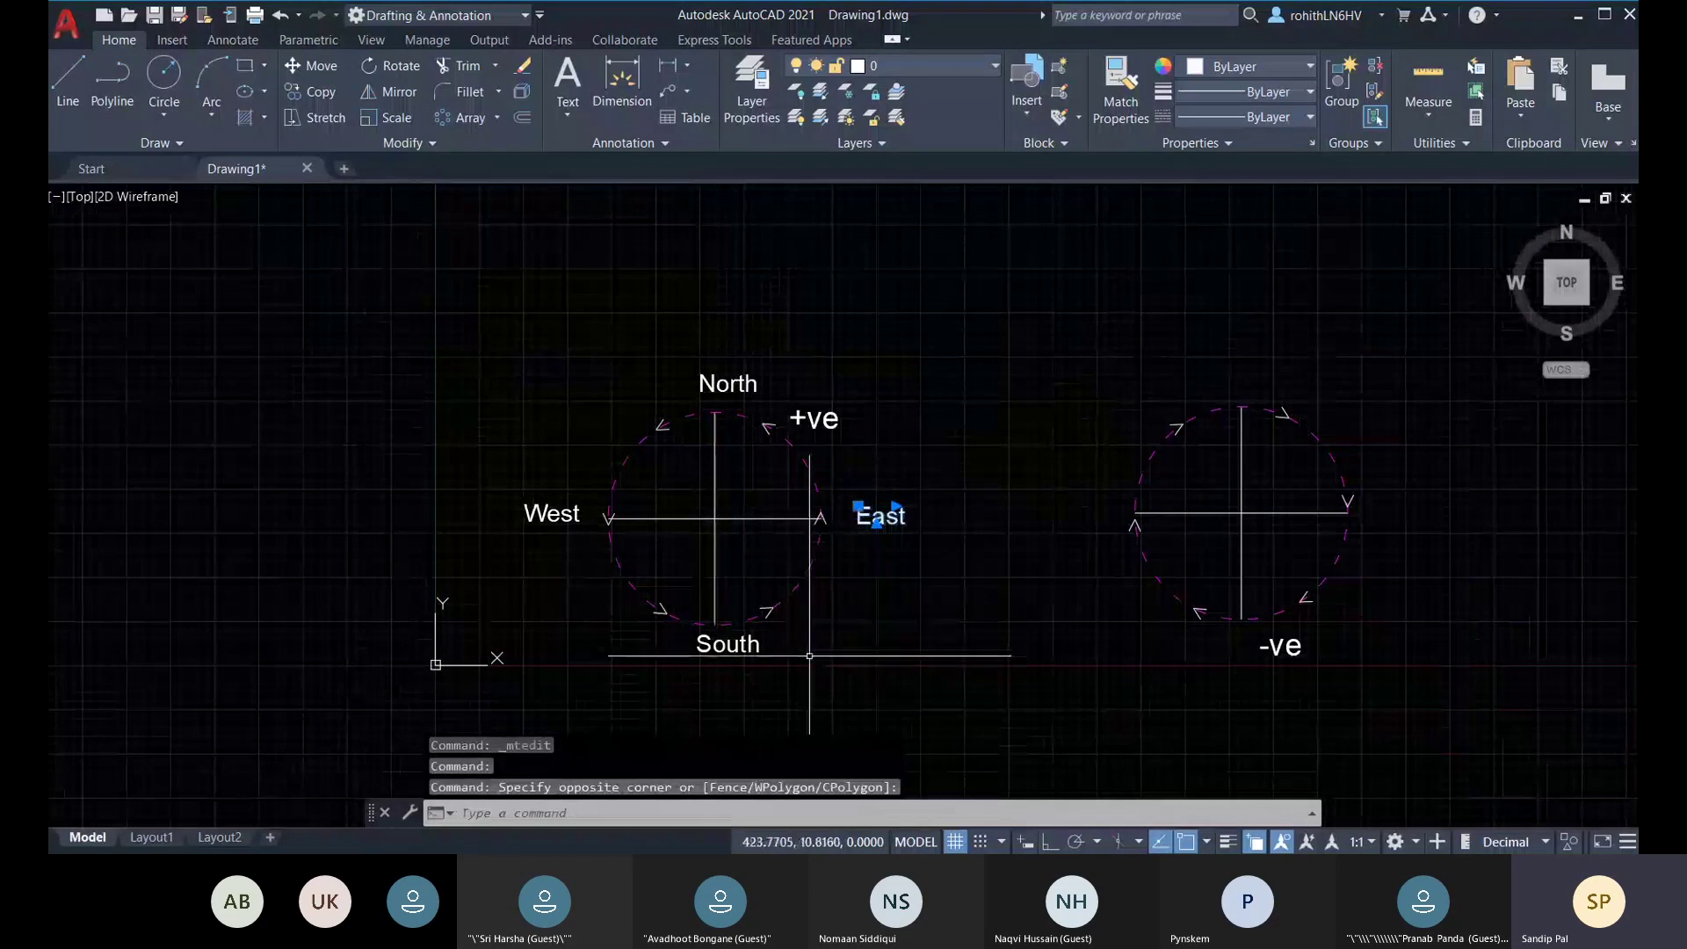
click(779, 671)
click(671, 638)
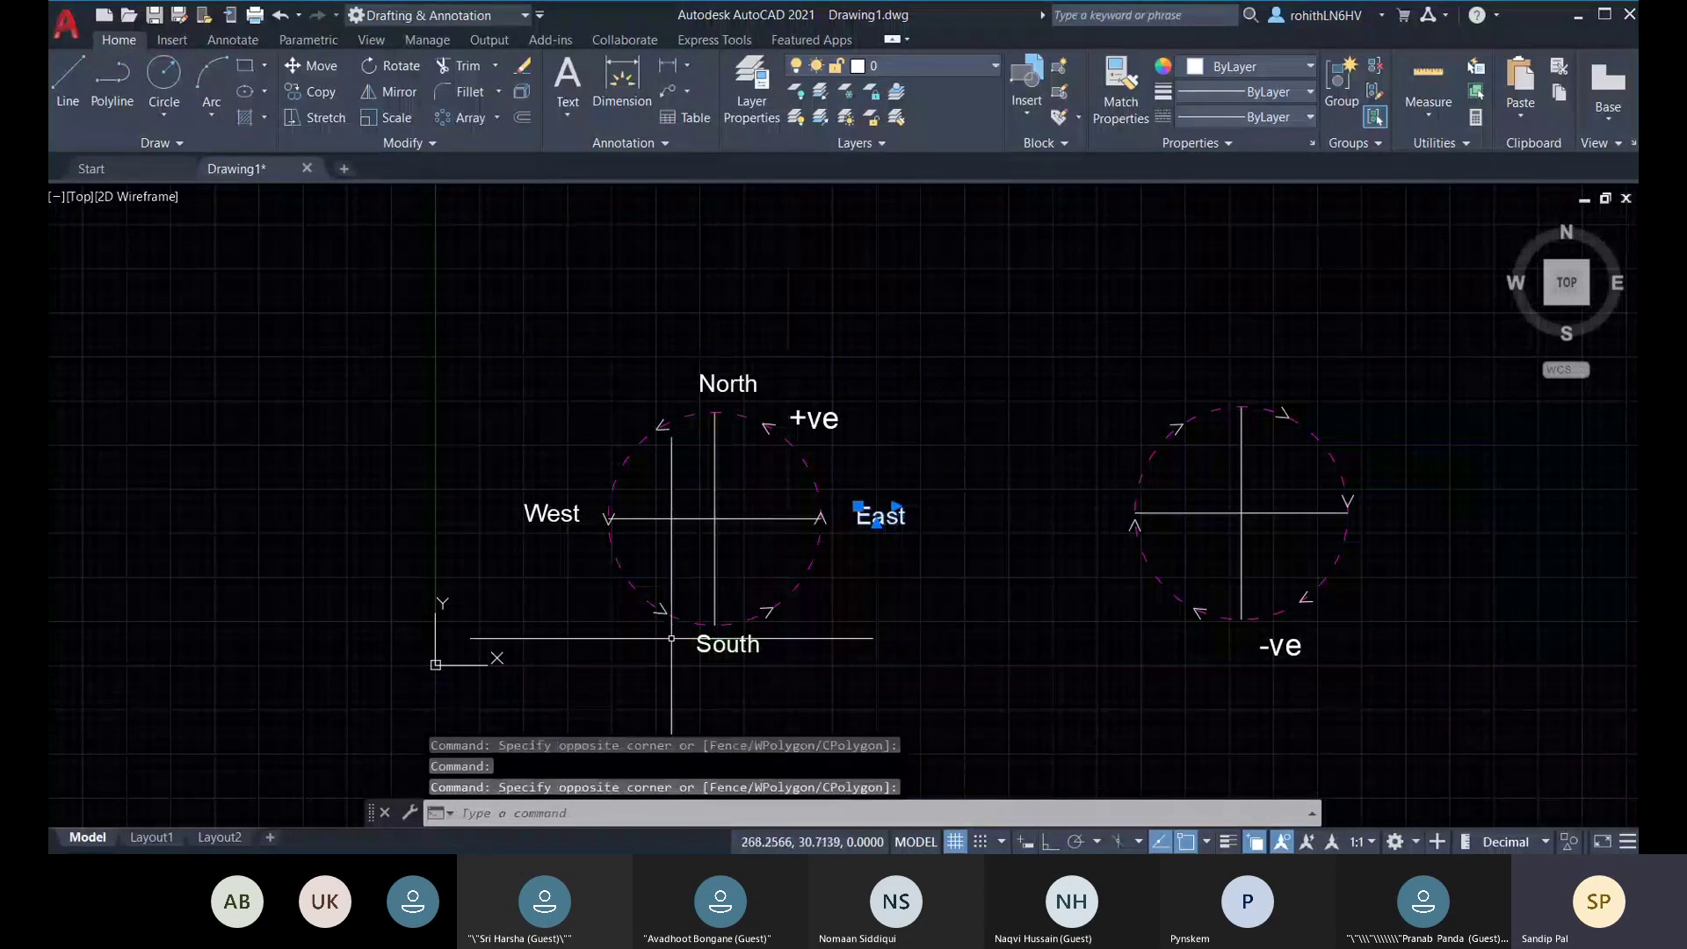
drag(768, 670, 666, 641)
click(551, 513)
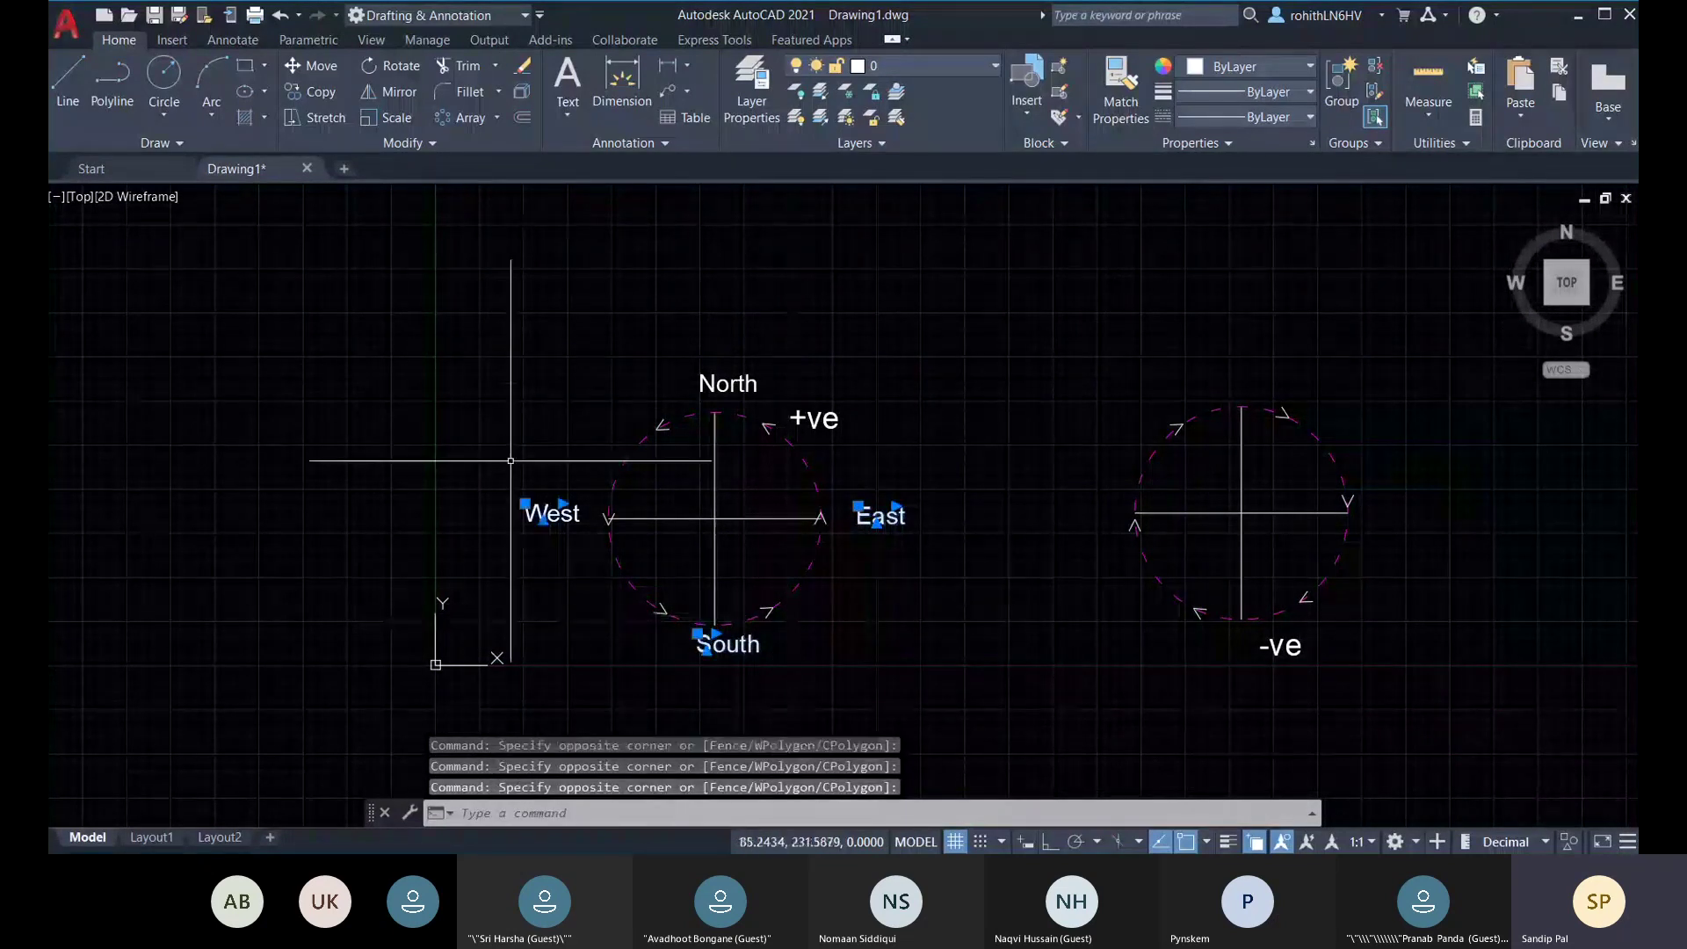
click(728, 383)
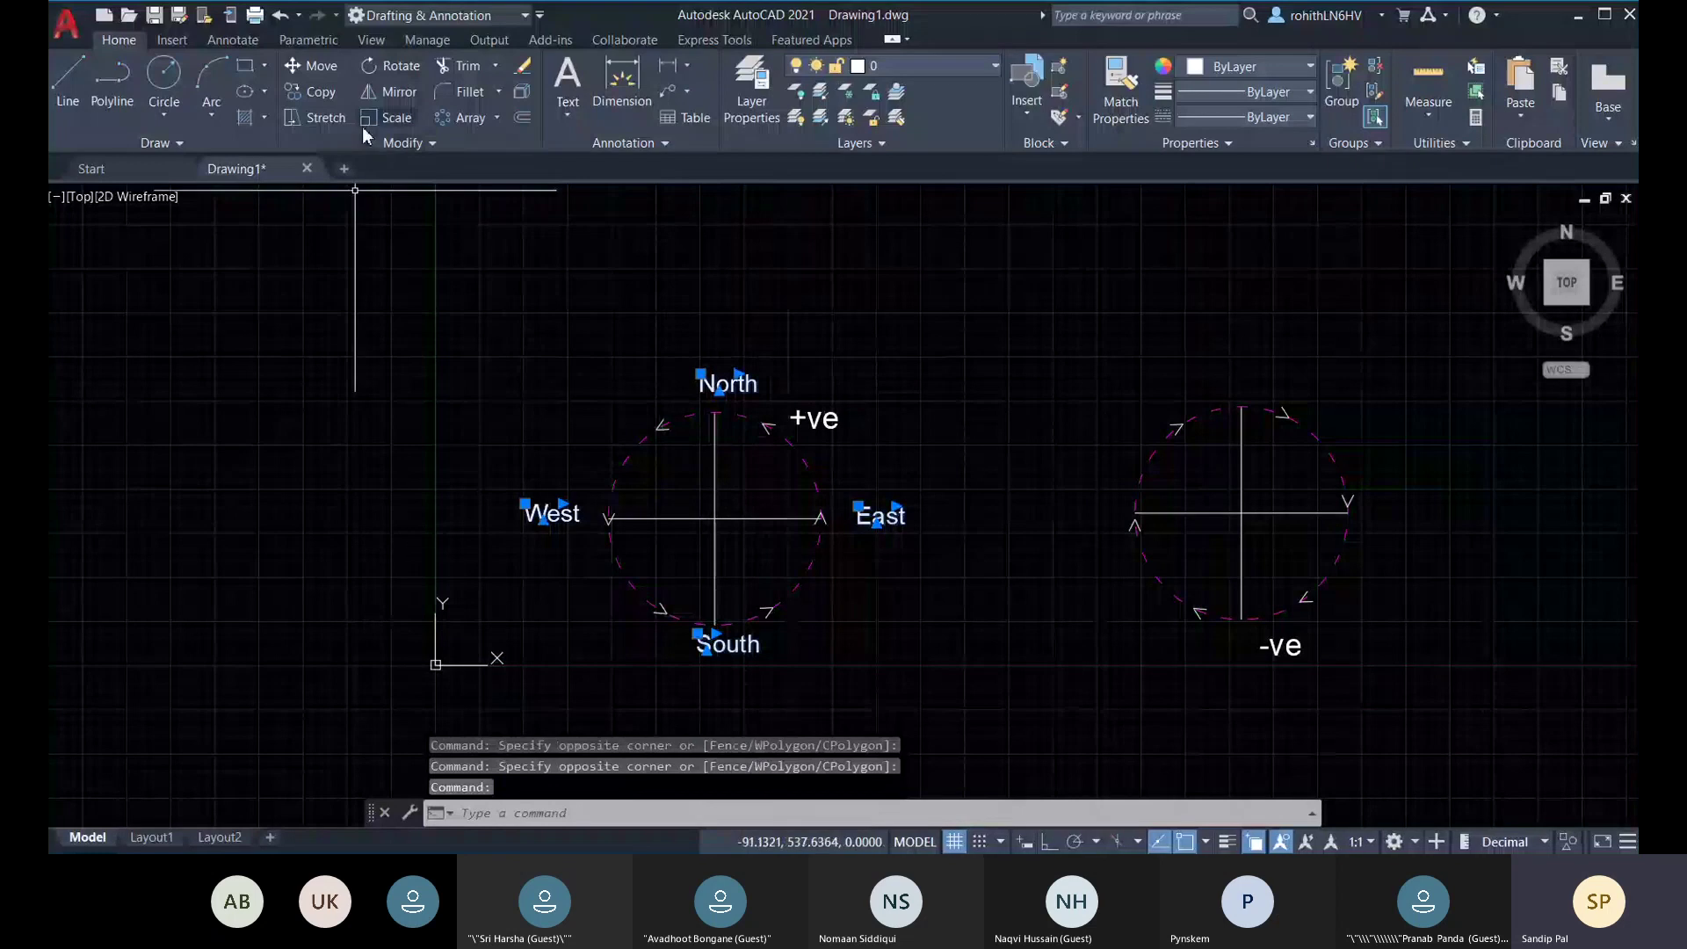
click(320, 92)
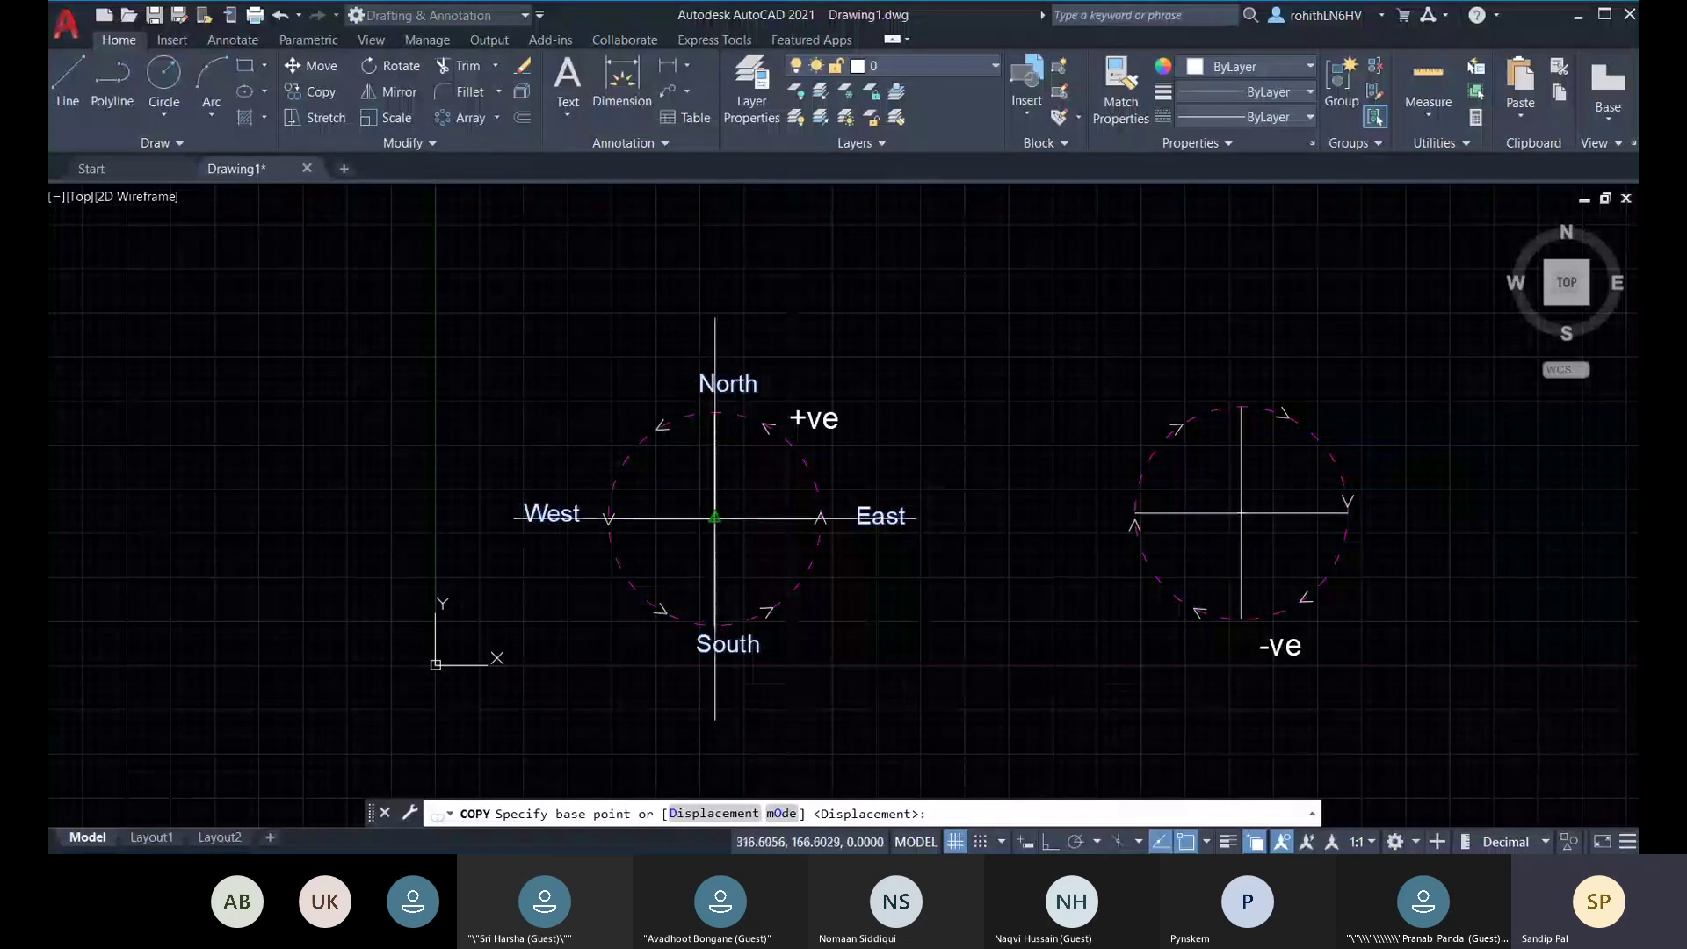
click(715, 517)
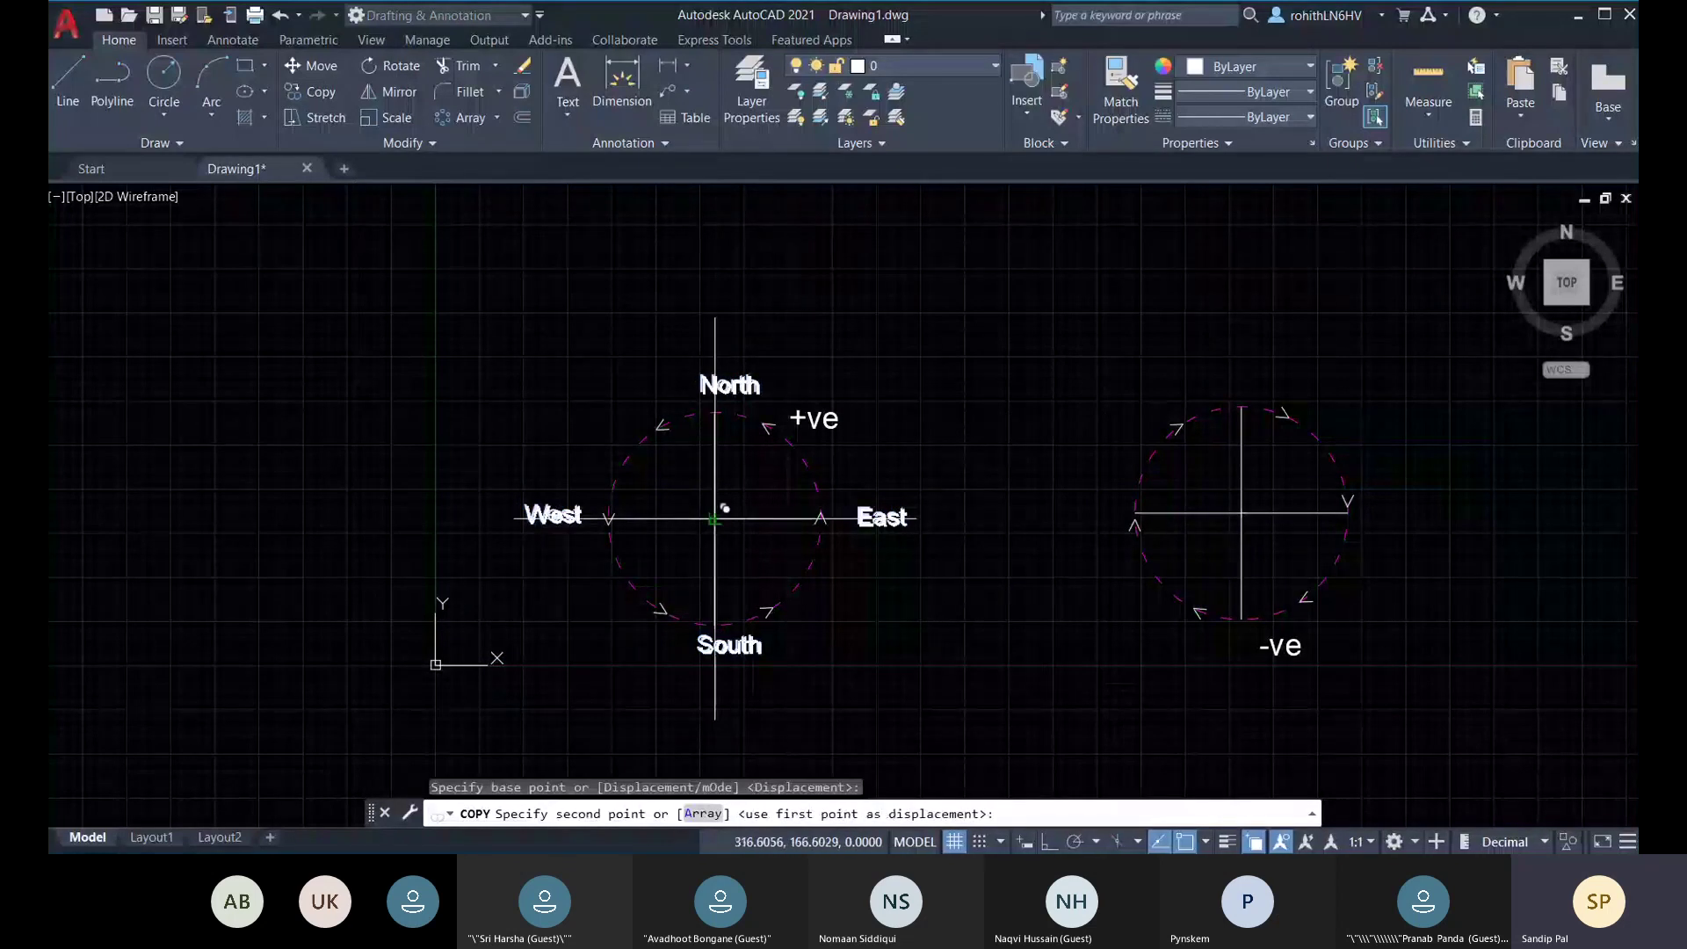
click(1240, 518)
key(Escape)
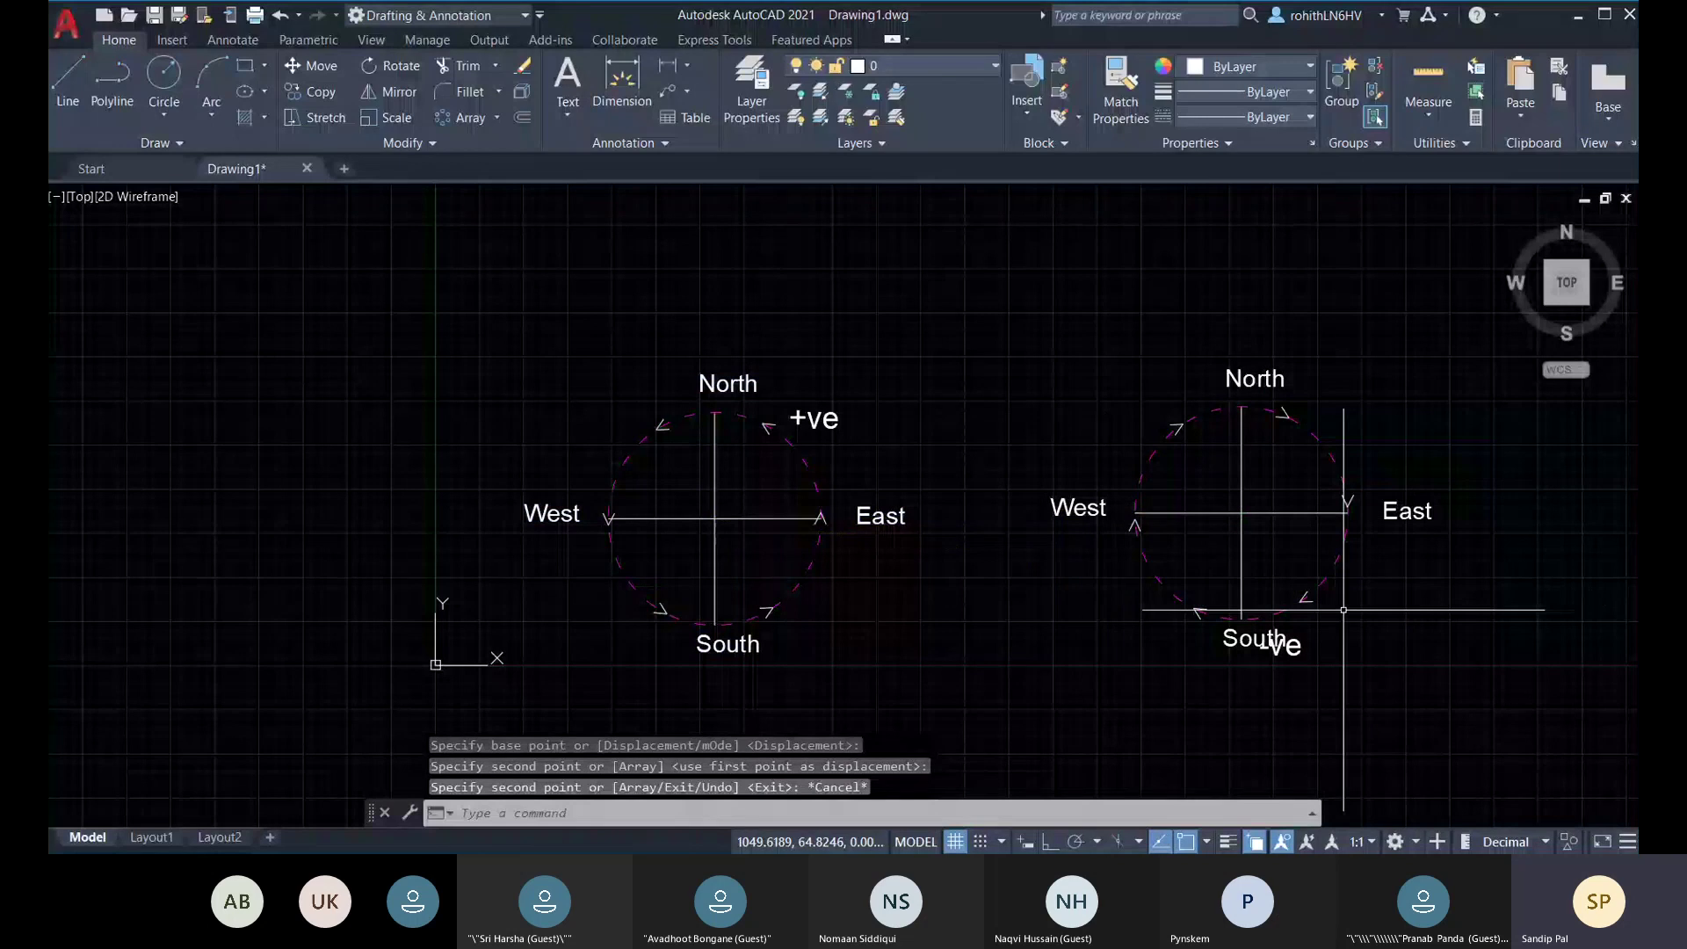
scroll(1265, 654, up, 4)
- Grip-move the right circle's -ve label up beside its North label
click(1236, 596)
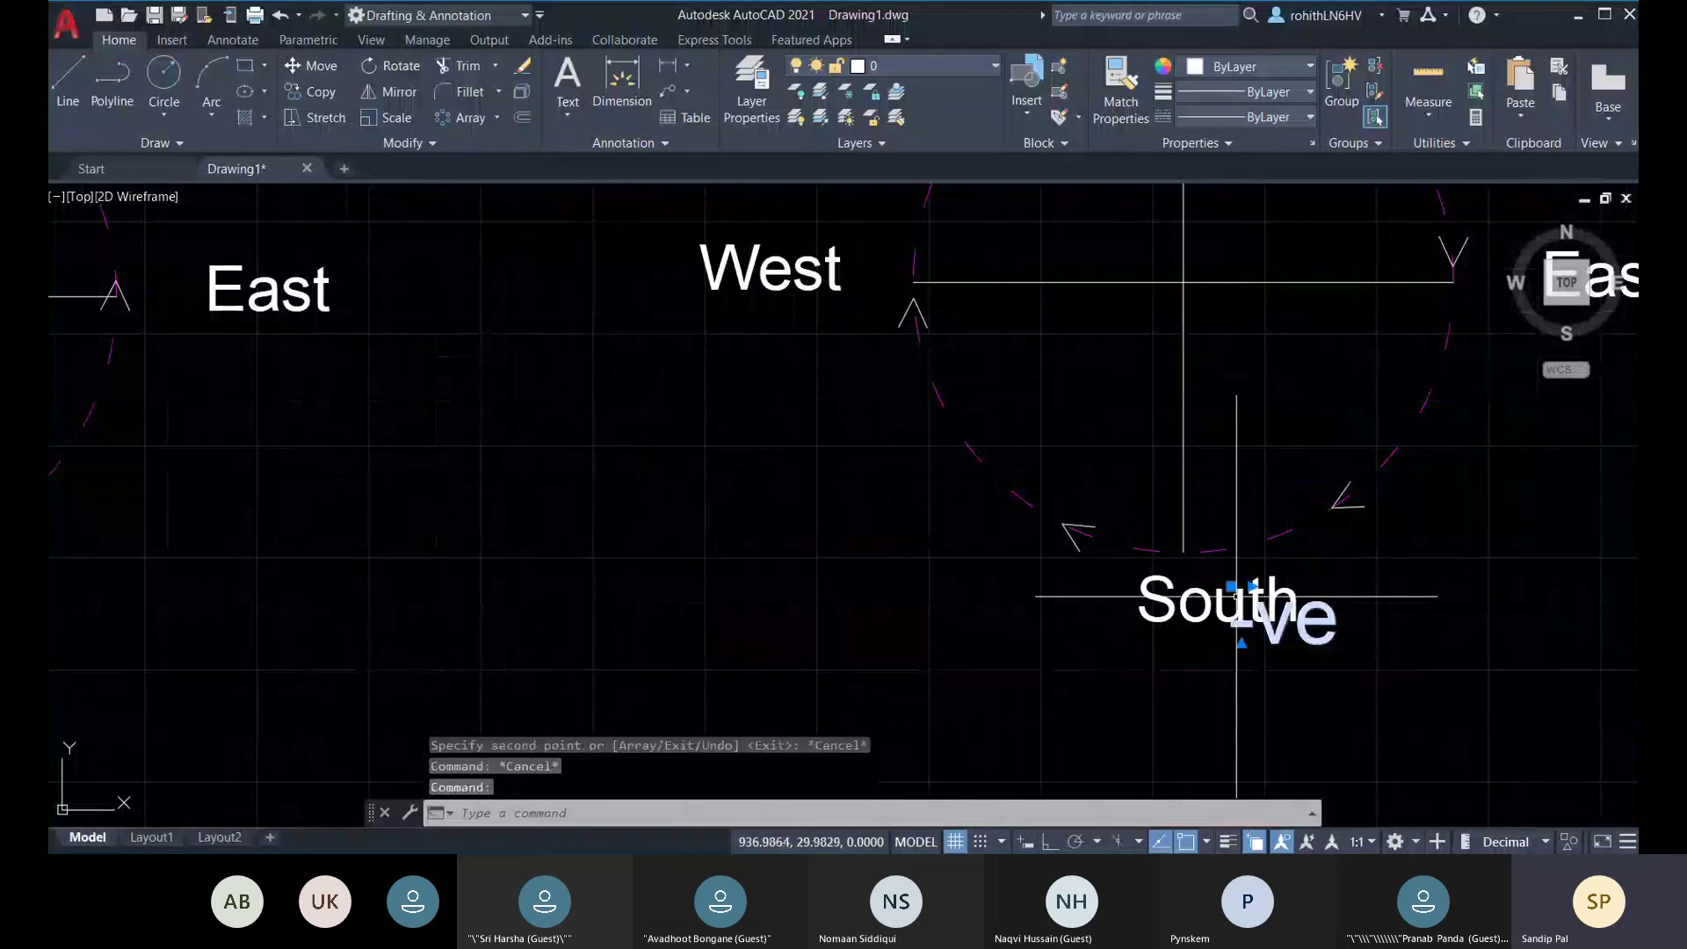
click(1231, 585)
scroll(1234, 588, down, 6)
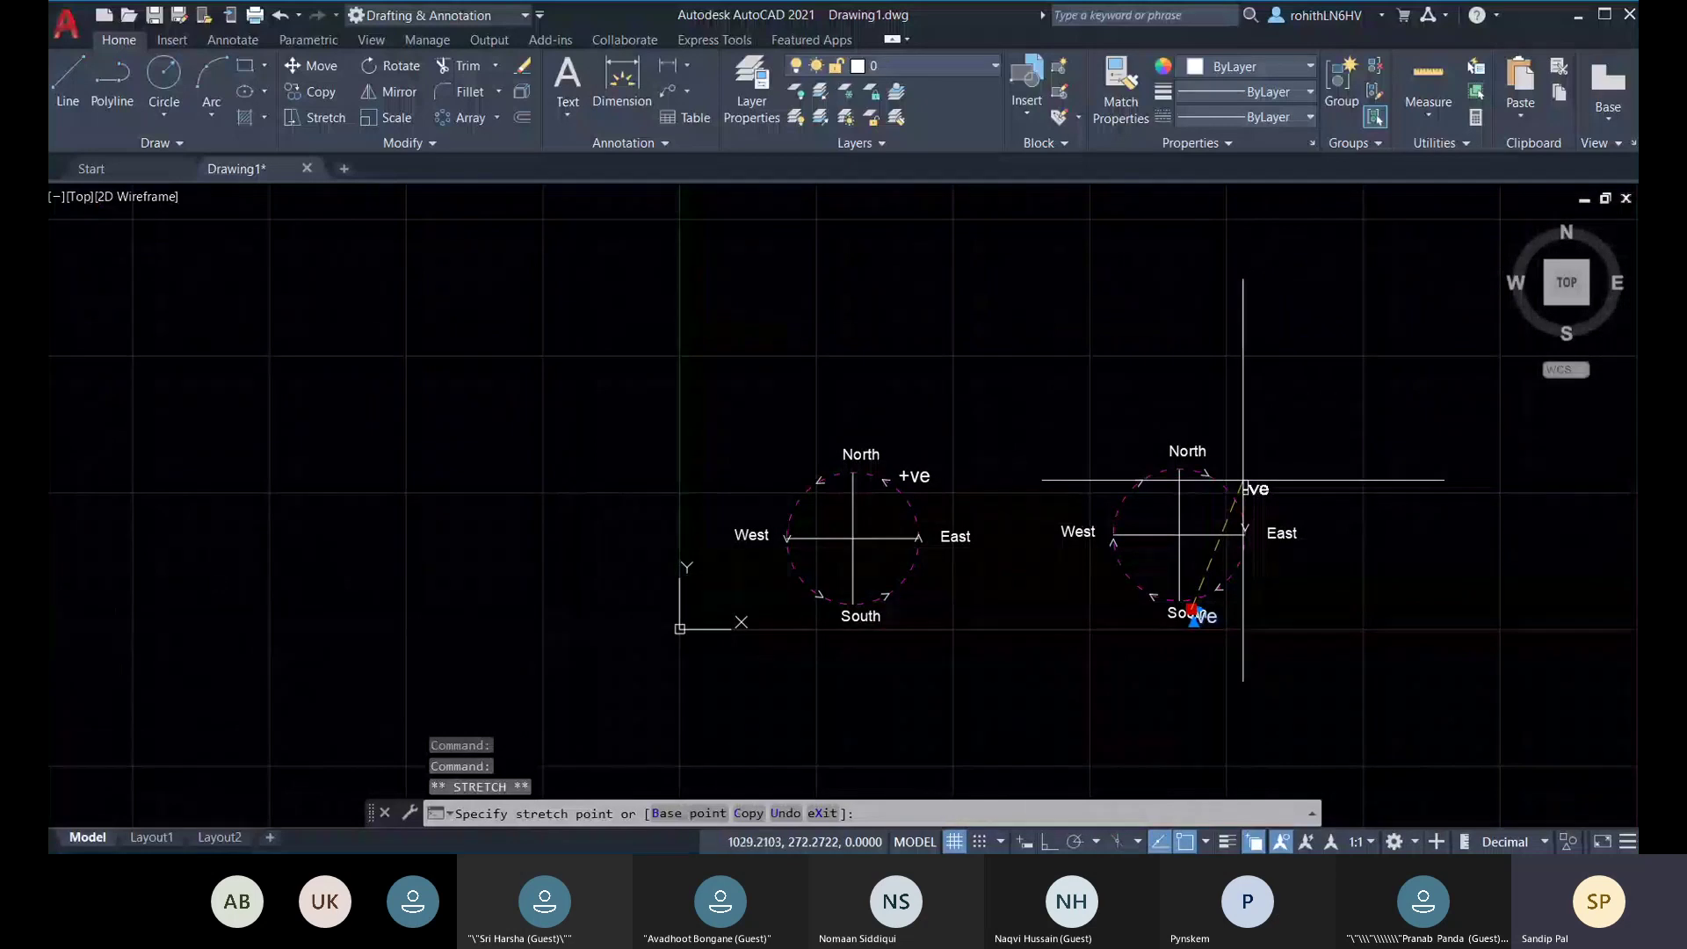
click(1242, 483)
key(Escape)
key(Escape)
- Pan and zoom the view to centre on the left compass circle
middle_drag(1105, 620, 1066, 530)
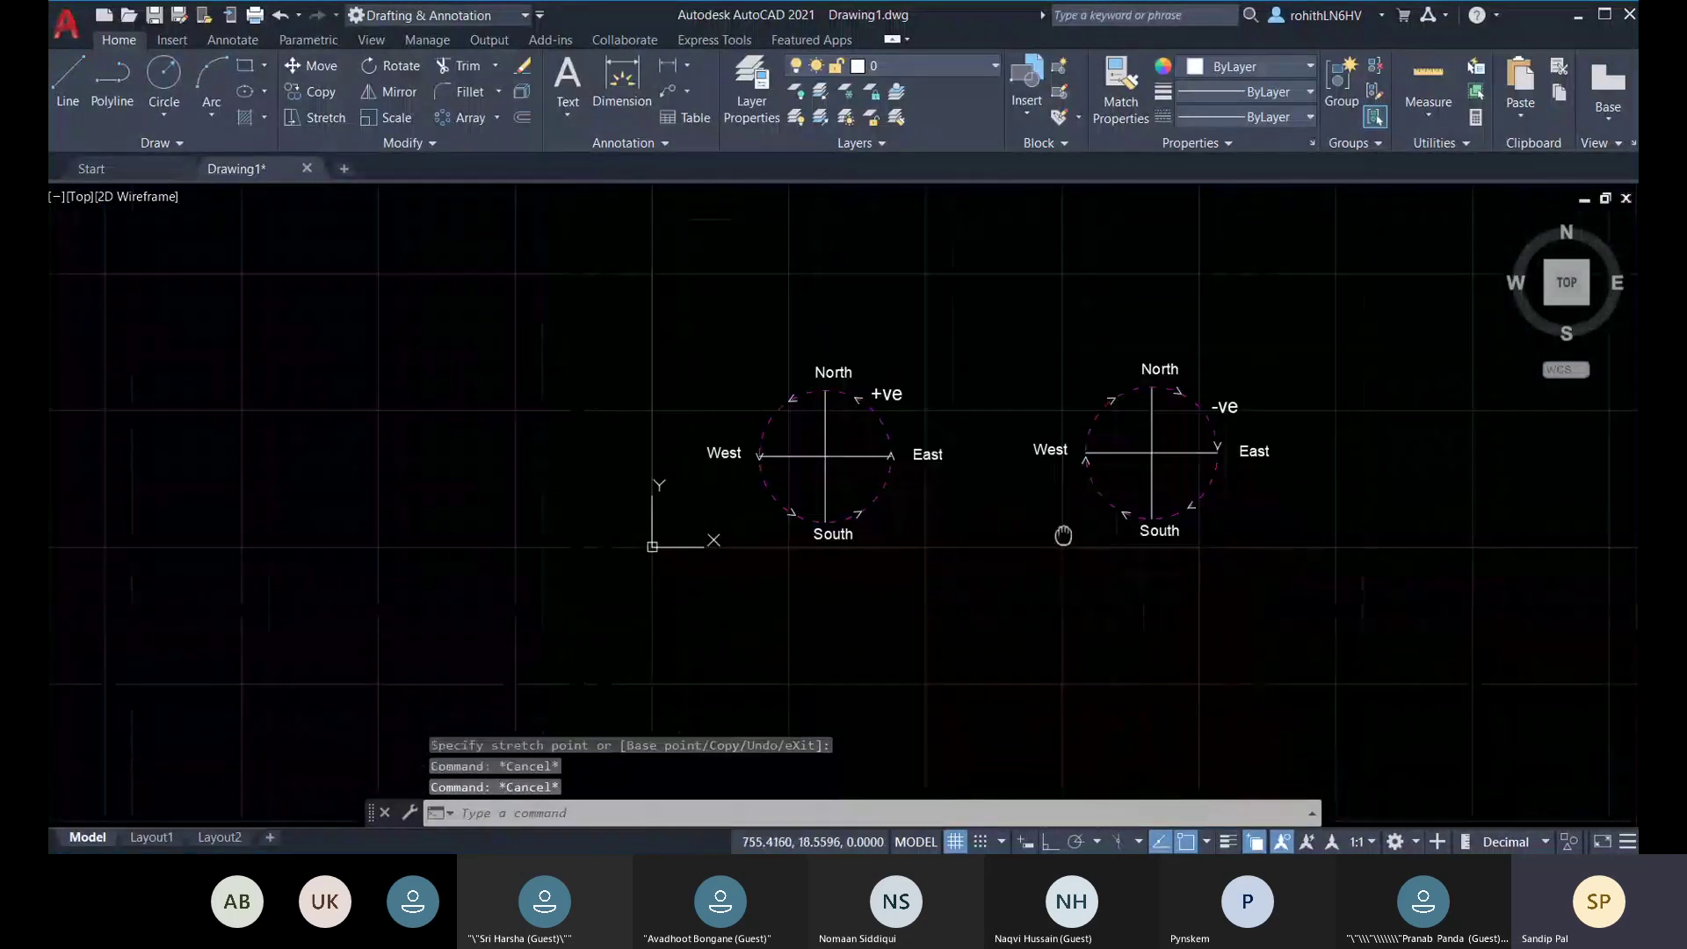
scroll(848, 523, up, 4)
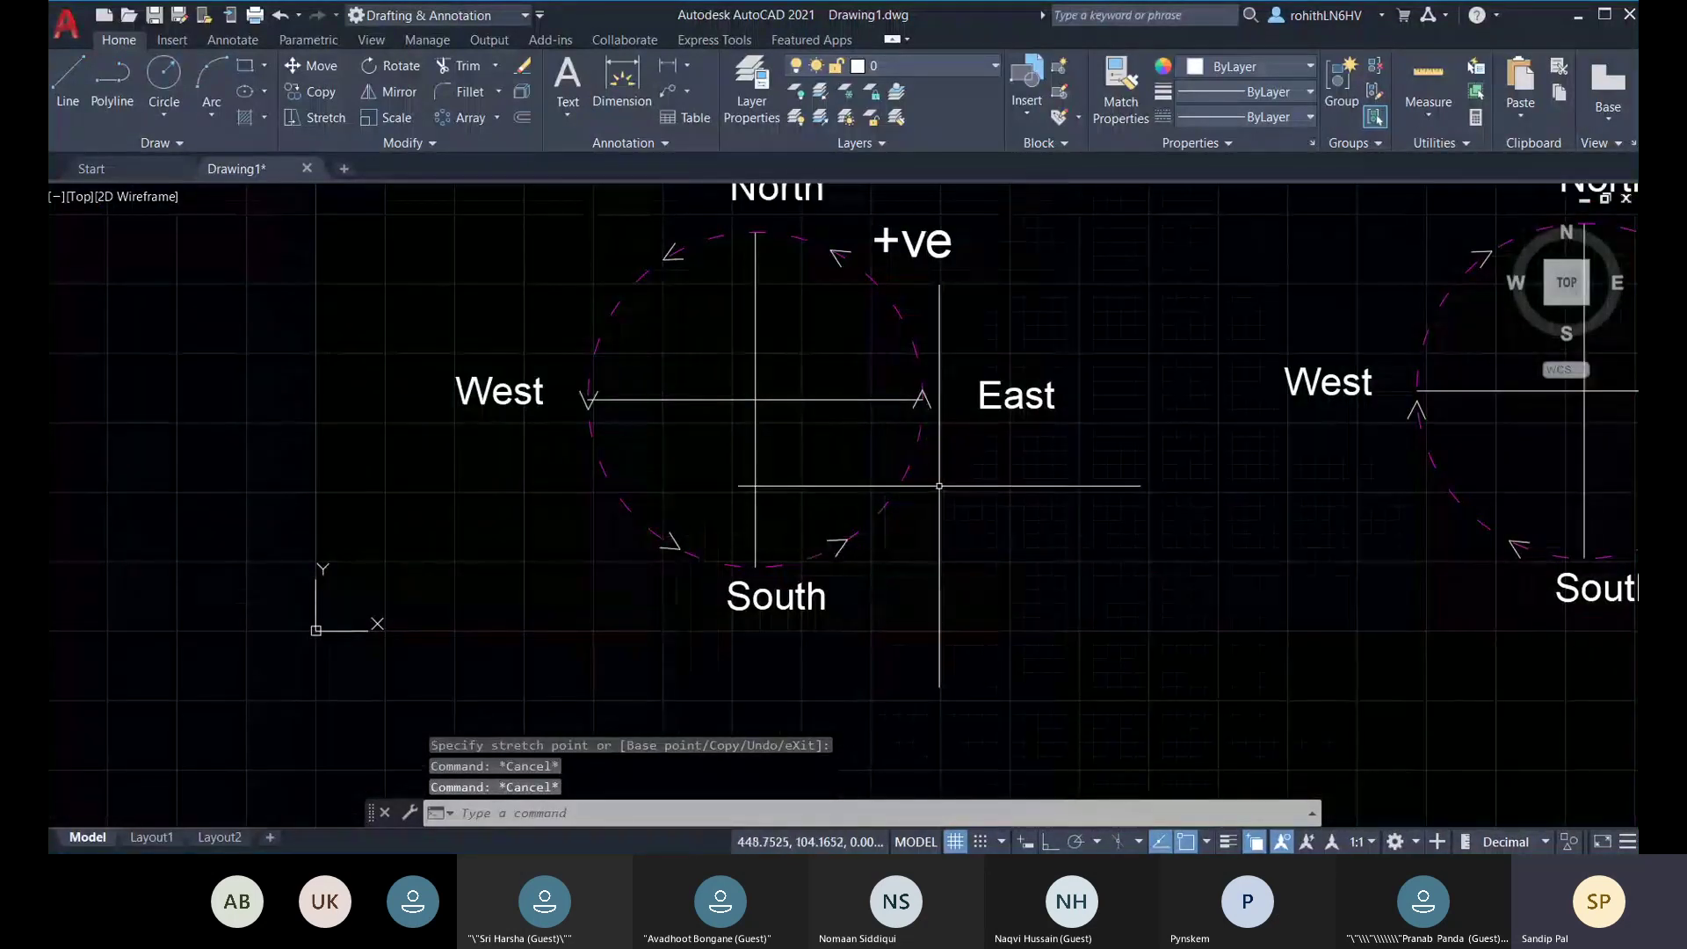
middle_drag(939, 486, 904, 571)
middle_drag(565, 527, 583, 568)
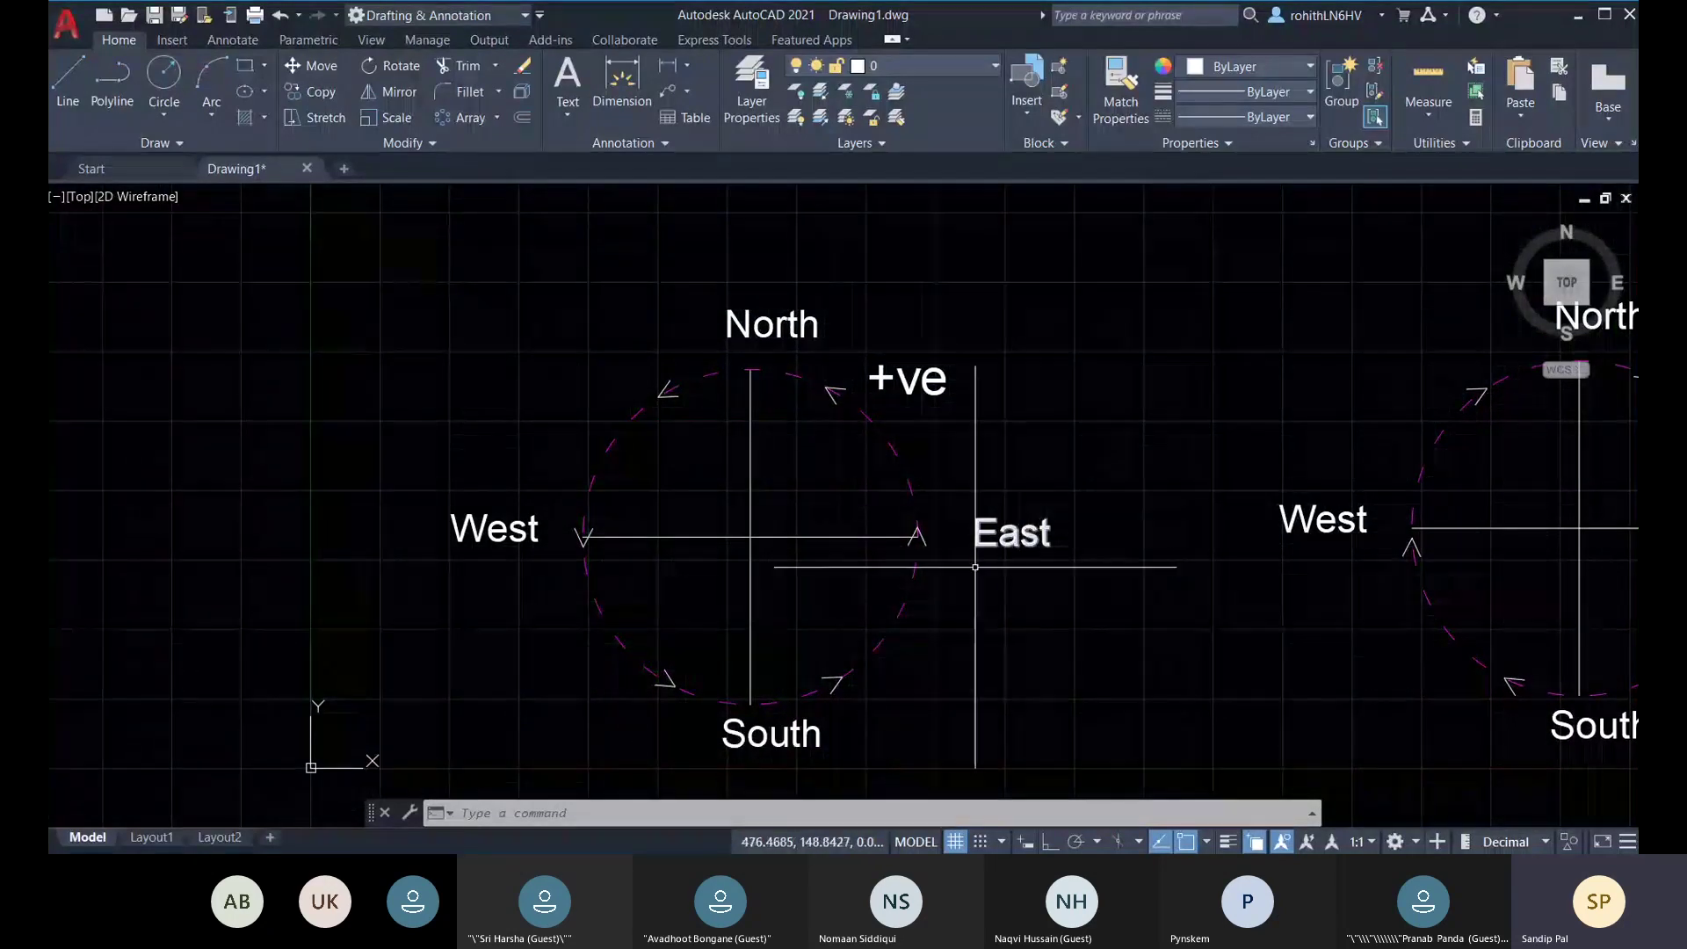
middle_drag(455, 252, 474, 221)
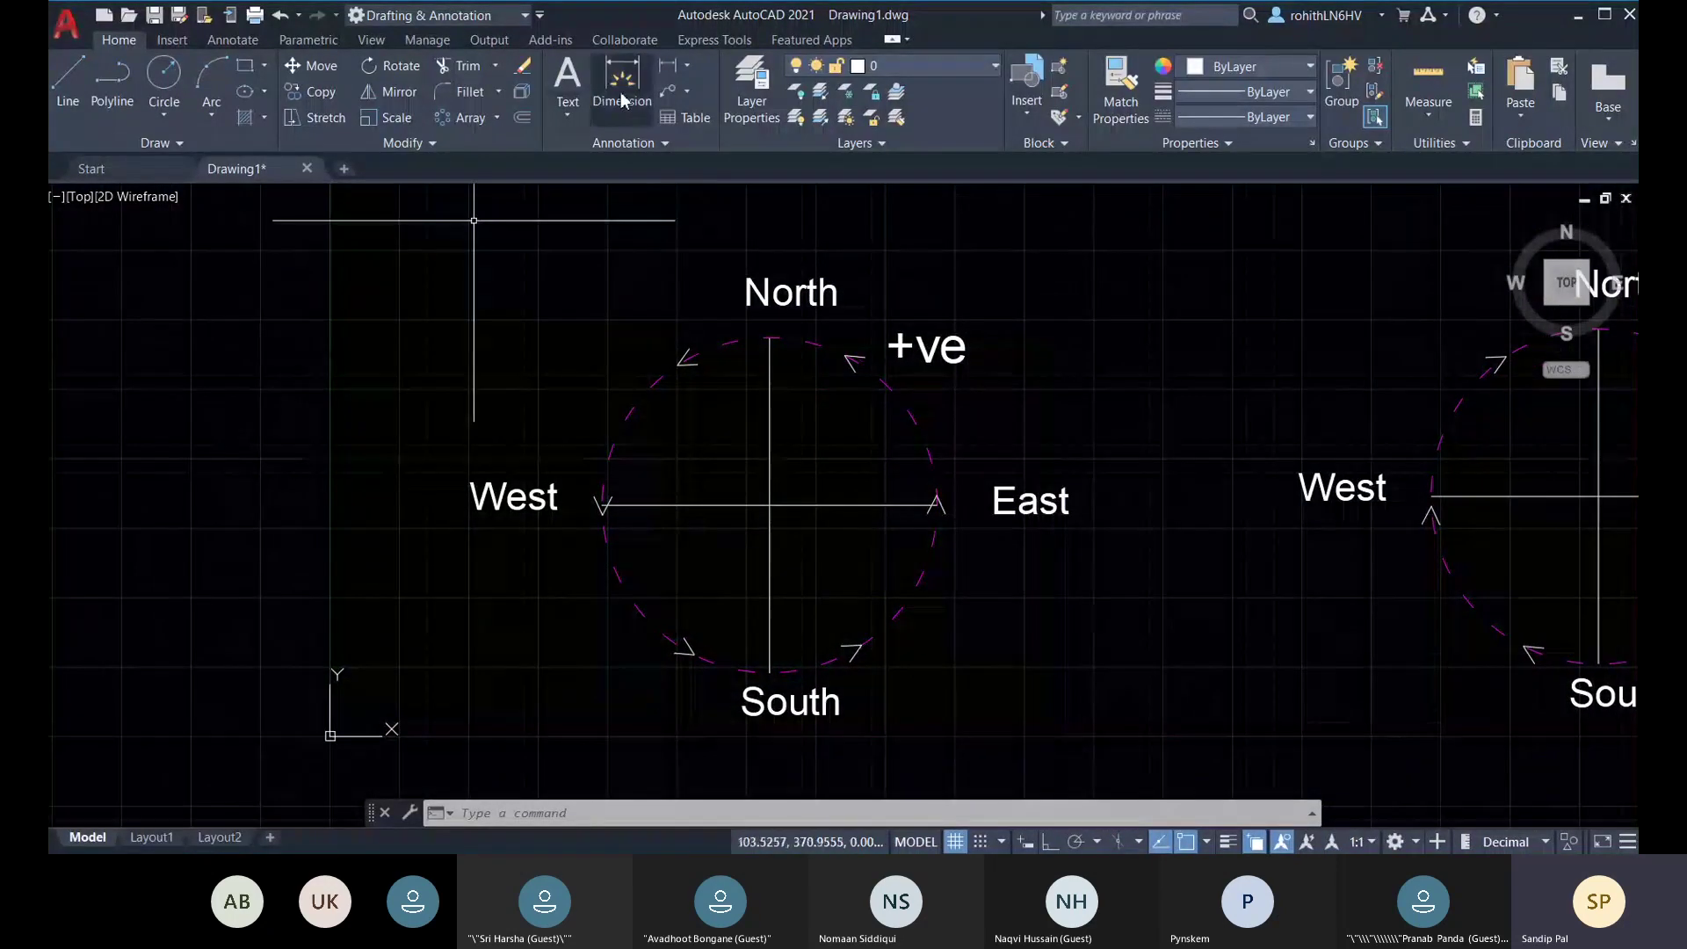
- Begin a single-line text near the left circle's East, then cancel the attempt
click(570, 121)
click(608, 188)
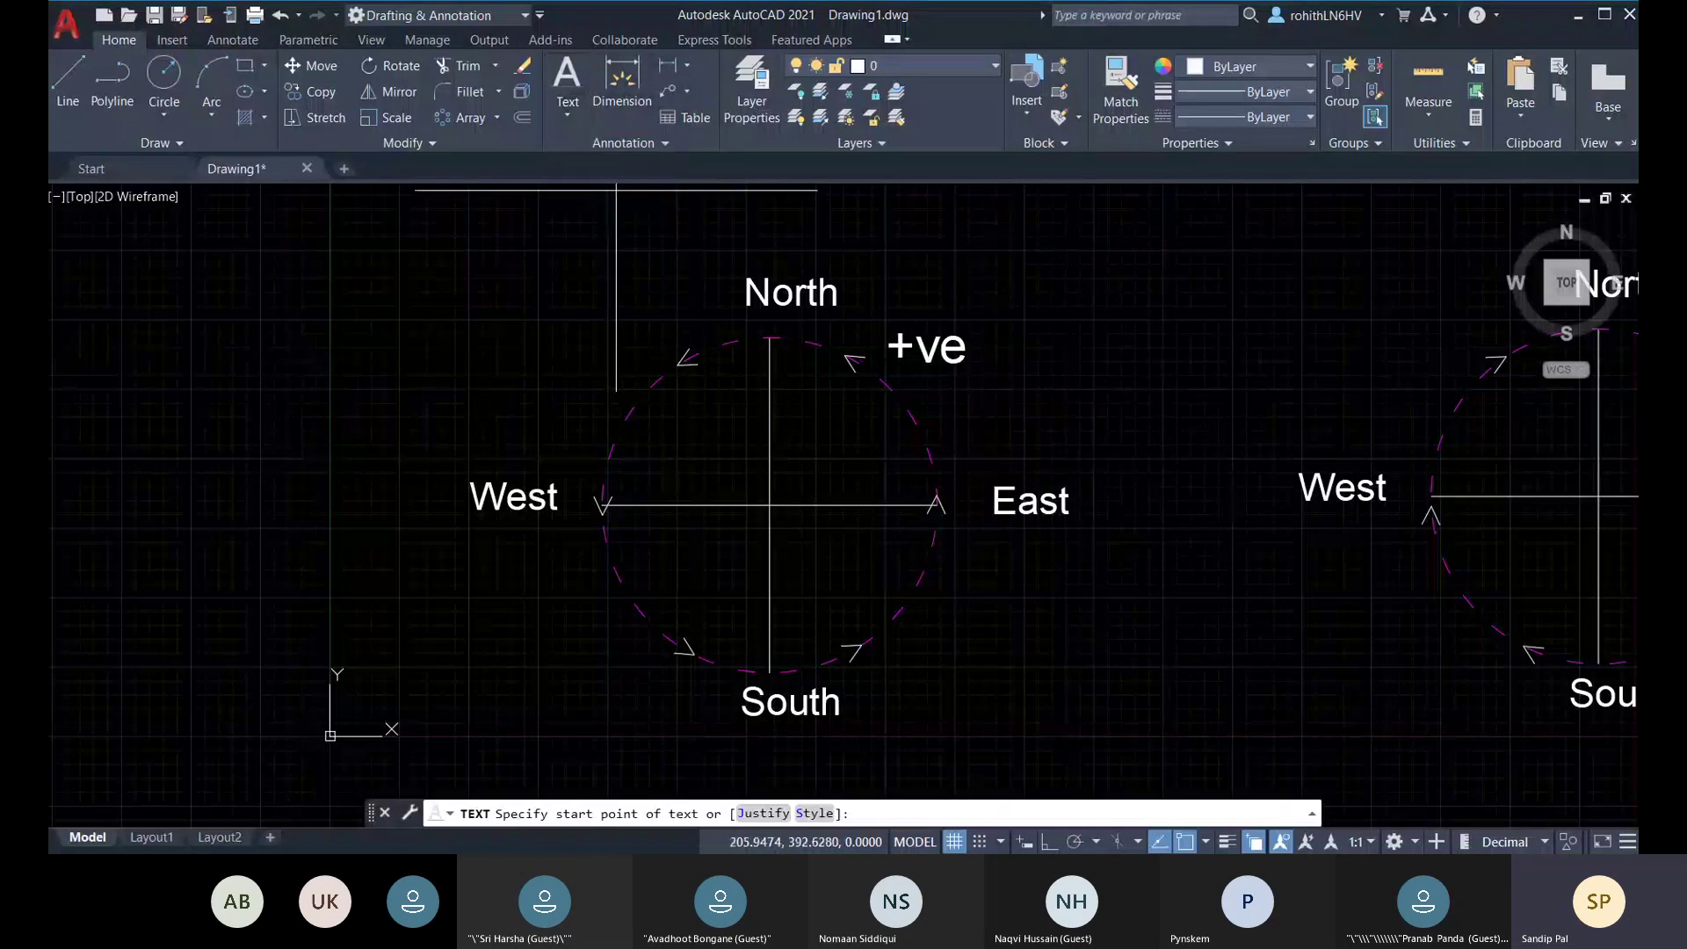
click(1009, 552)
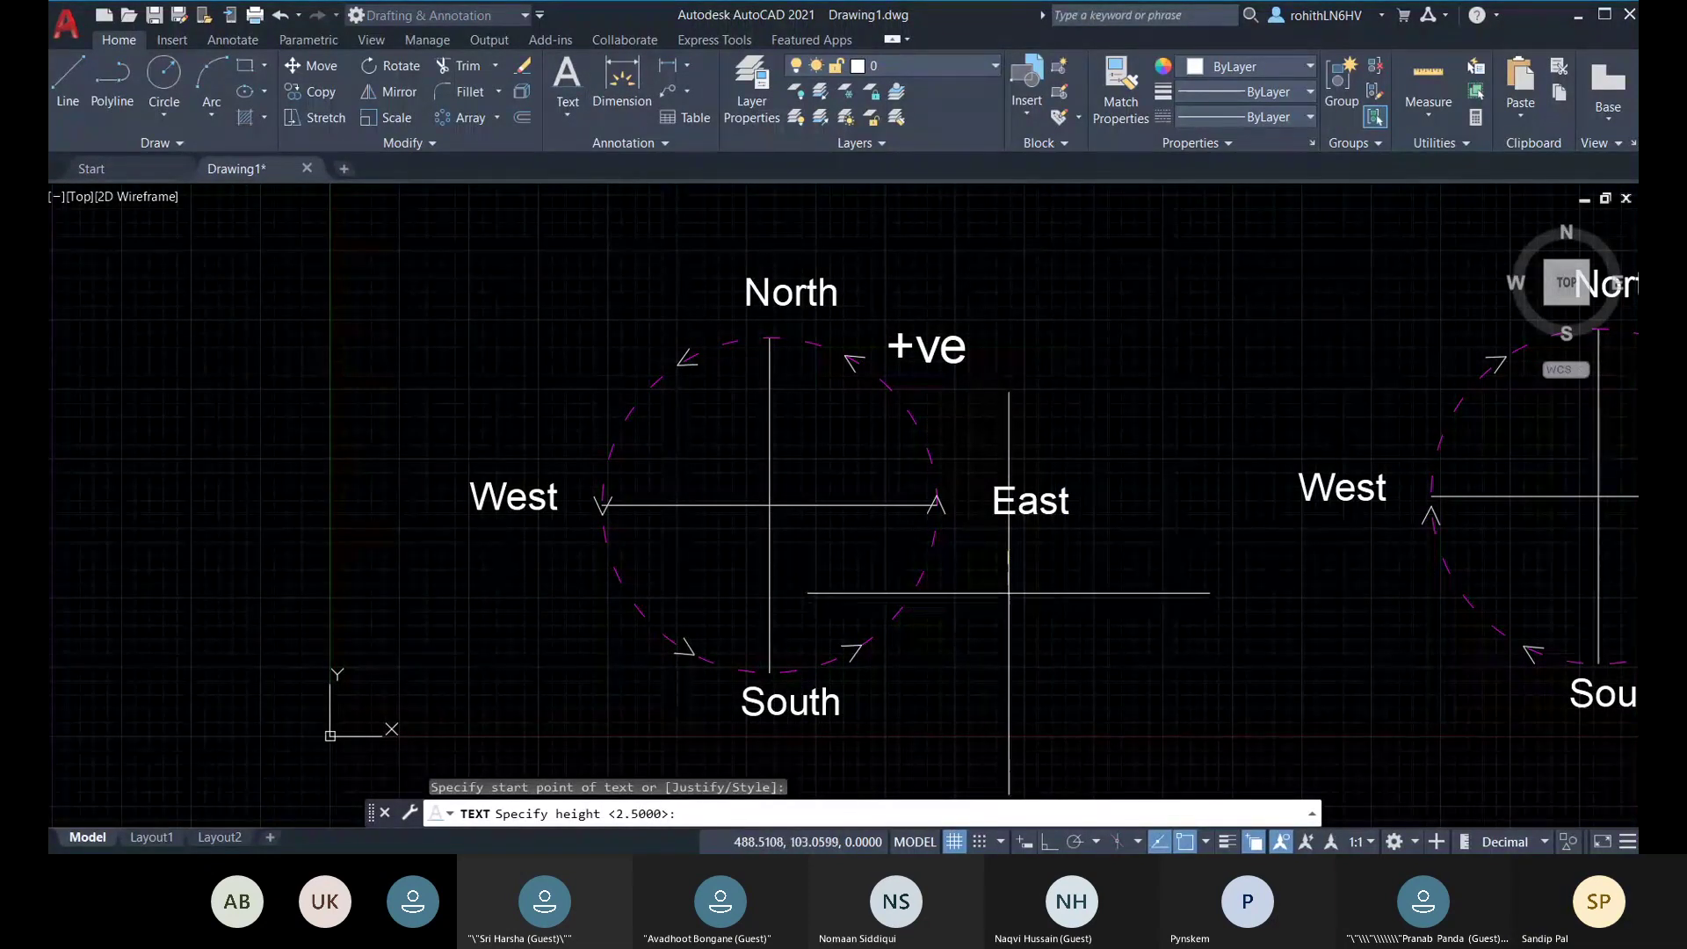
click(1008, 595)
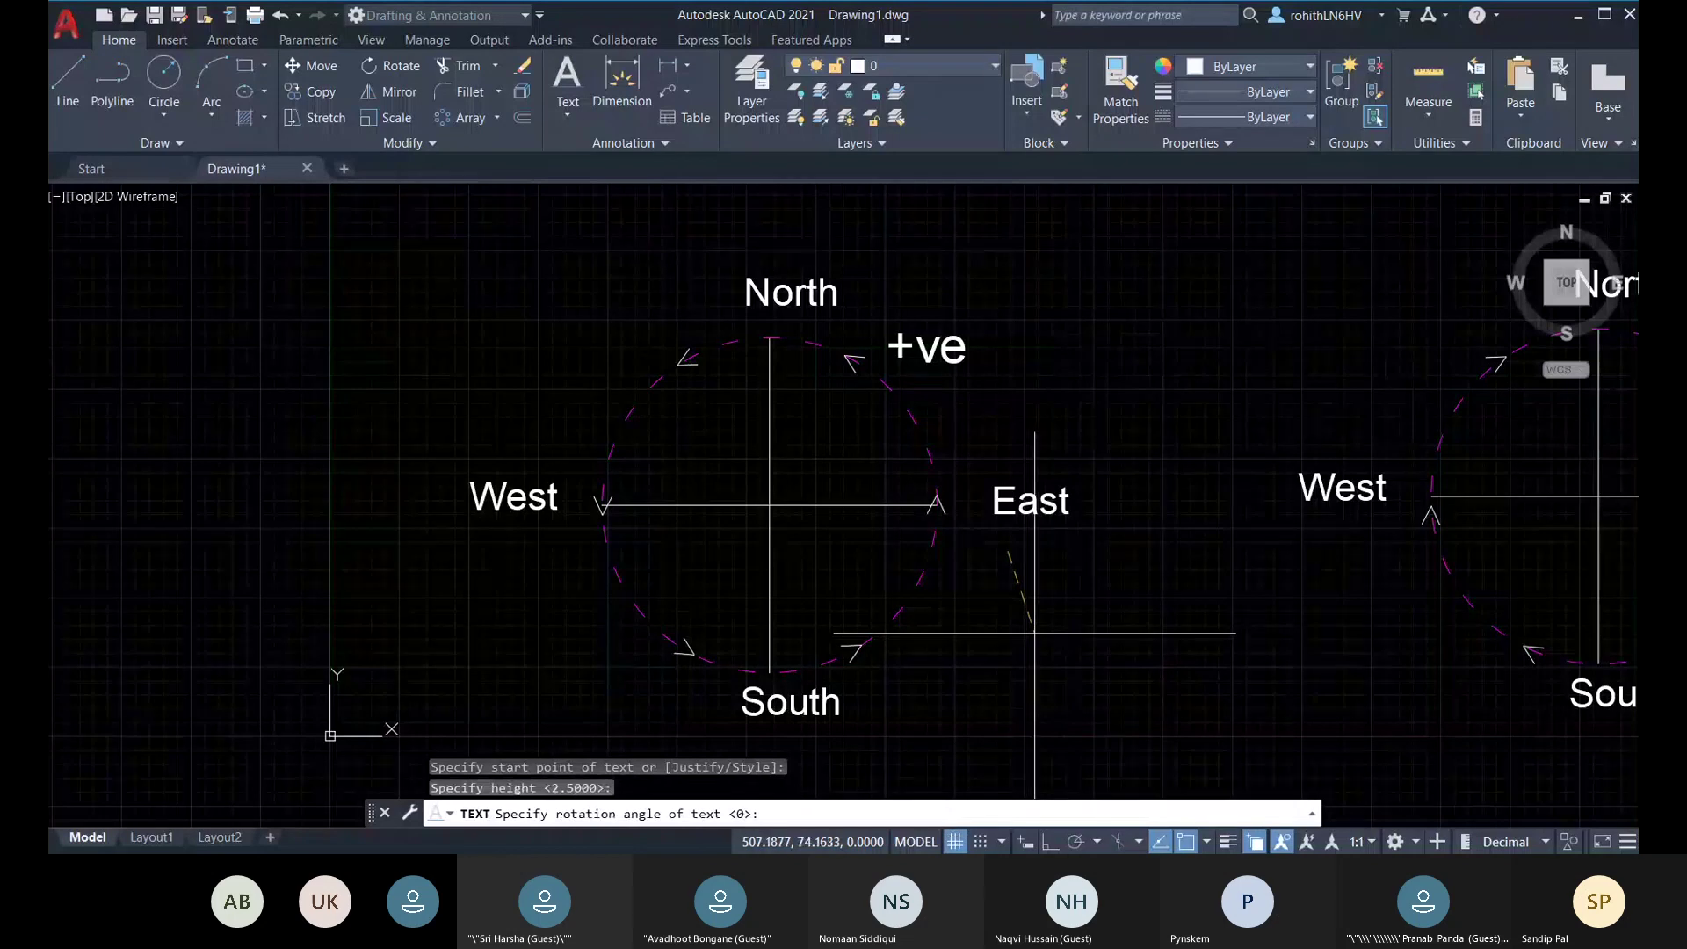
key(Return)
text(0)
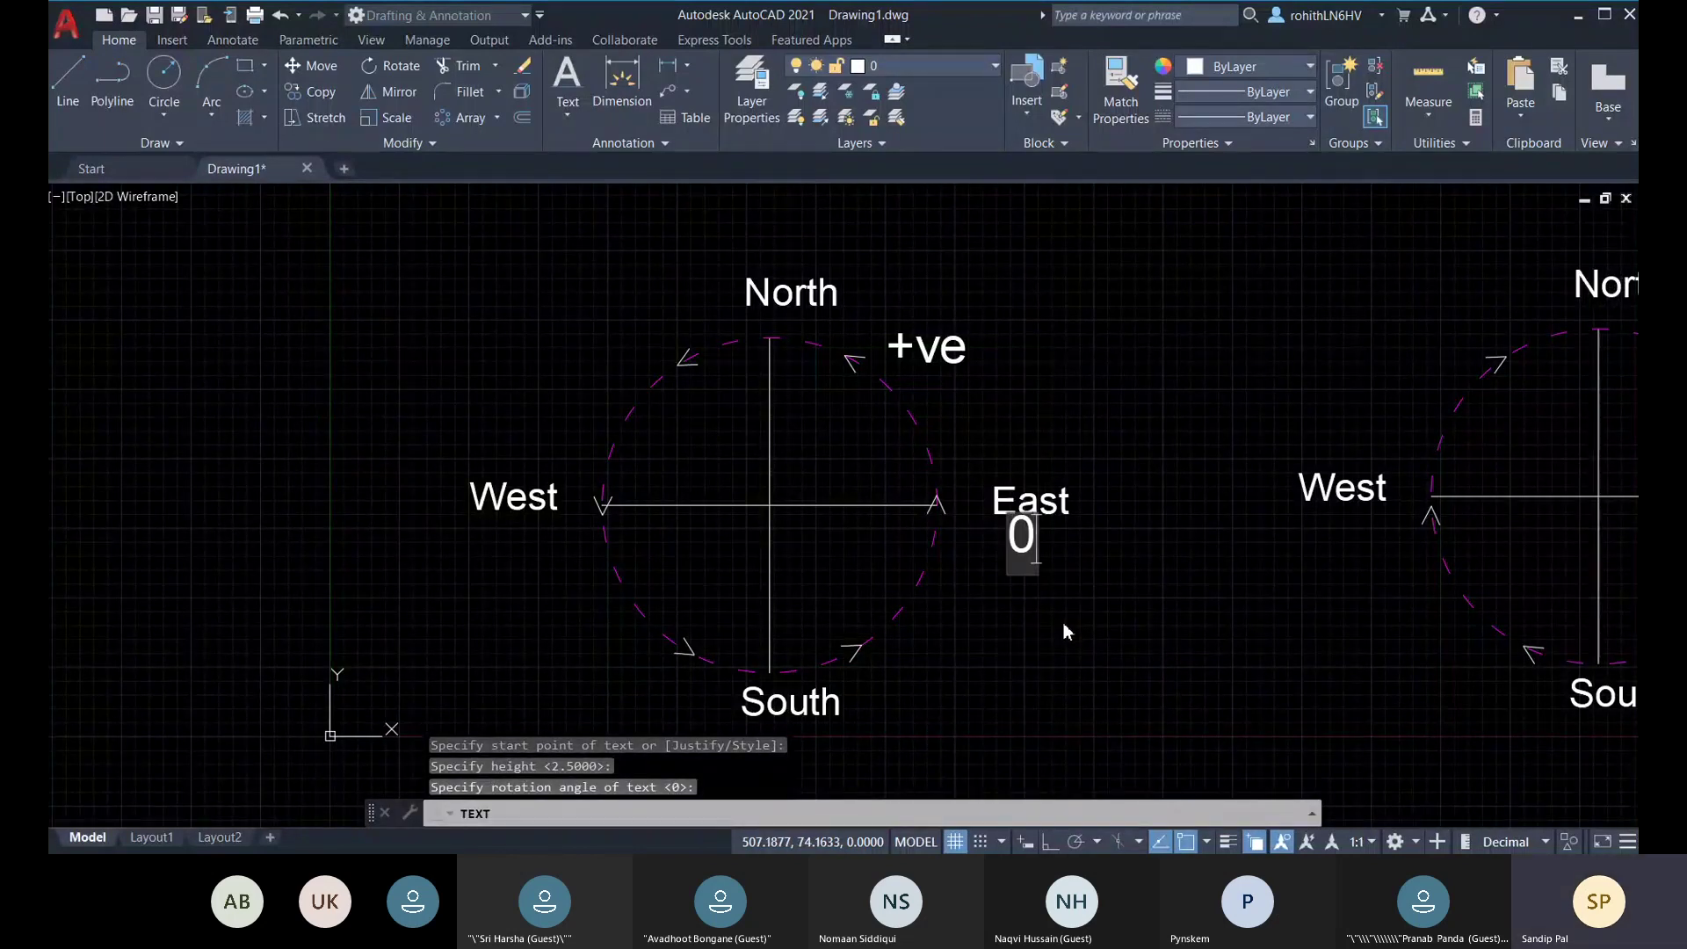
key(Escape)
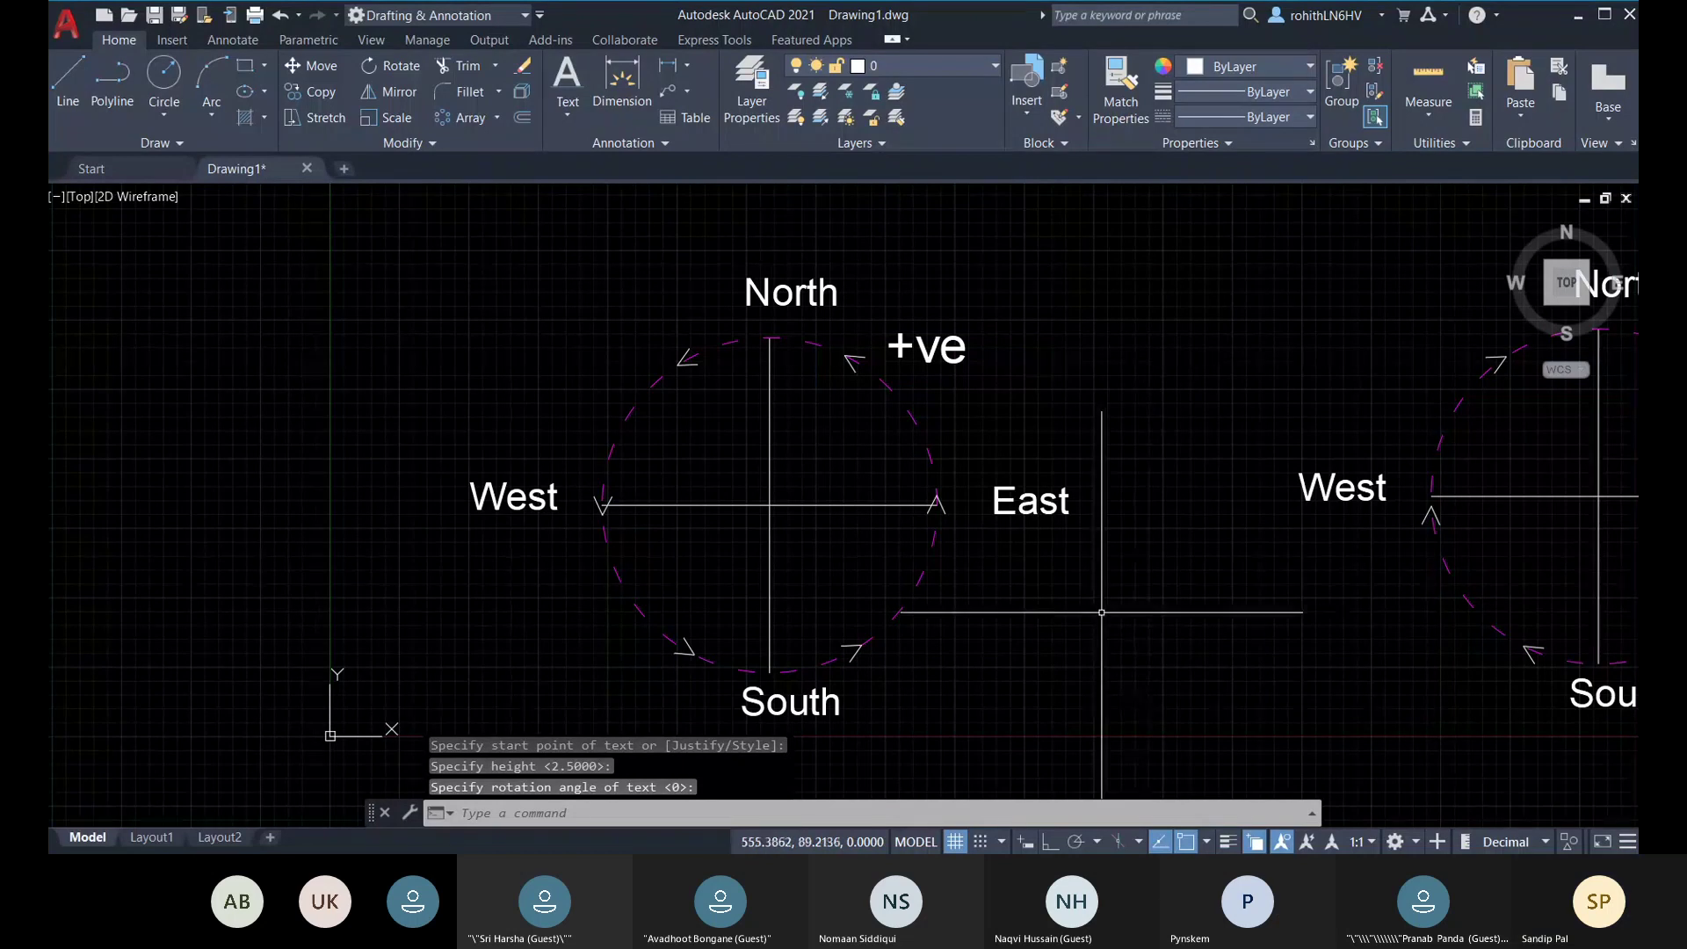
- Place a '0' single-line text just below East with default height and rotation
key(Return)
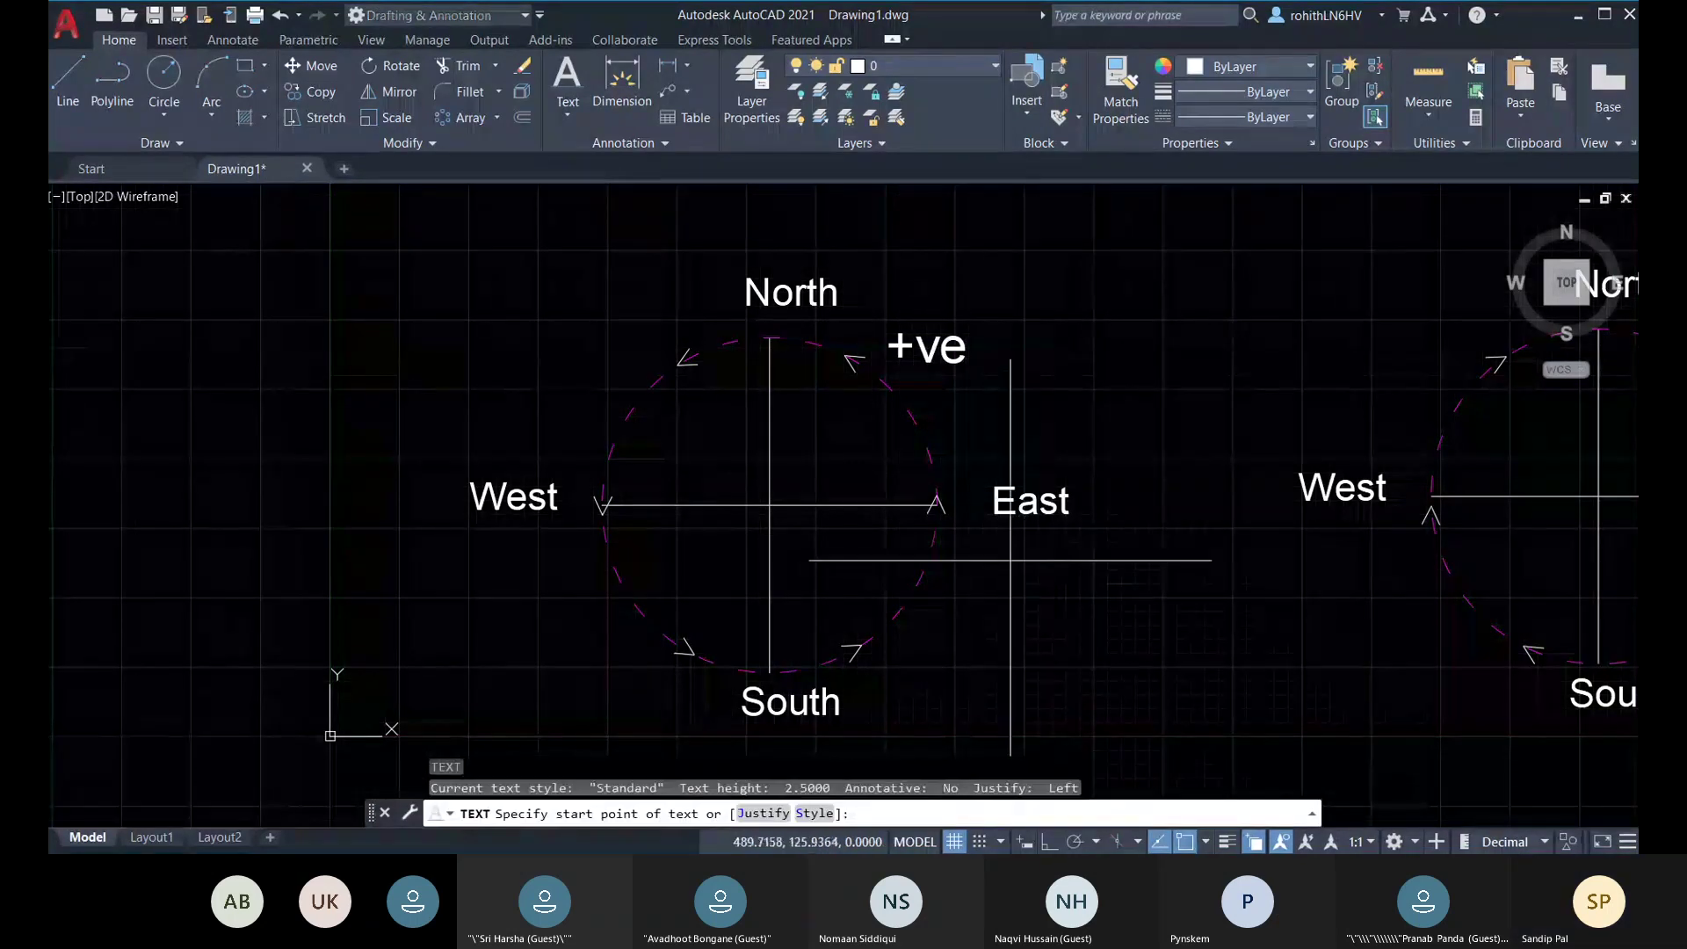
click(1010, 531)
key(Return)
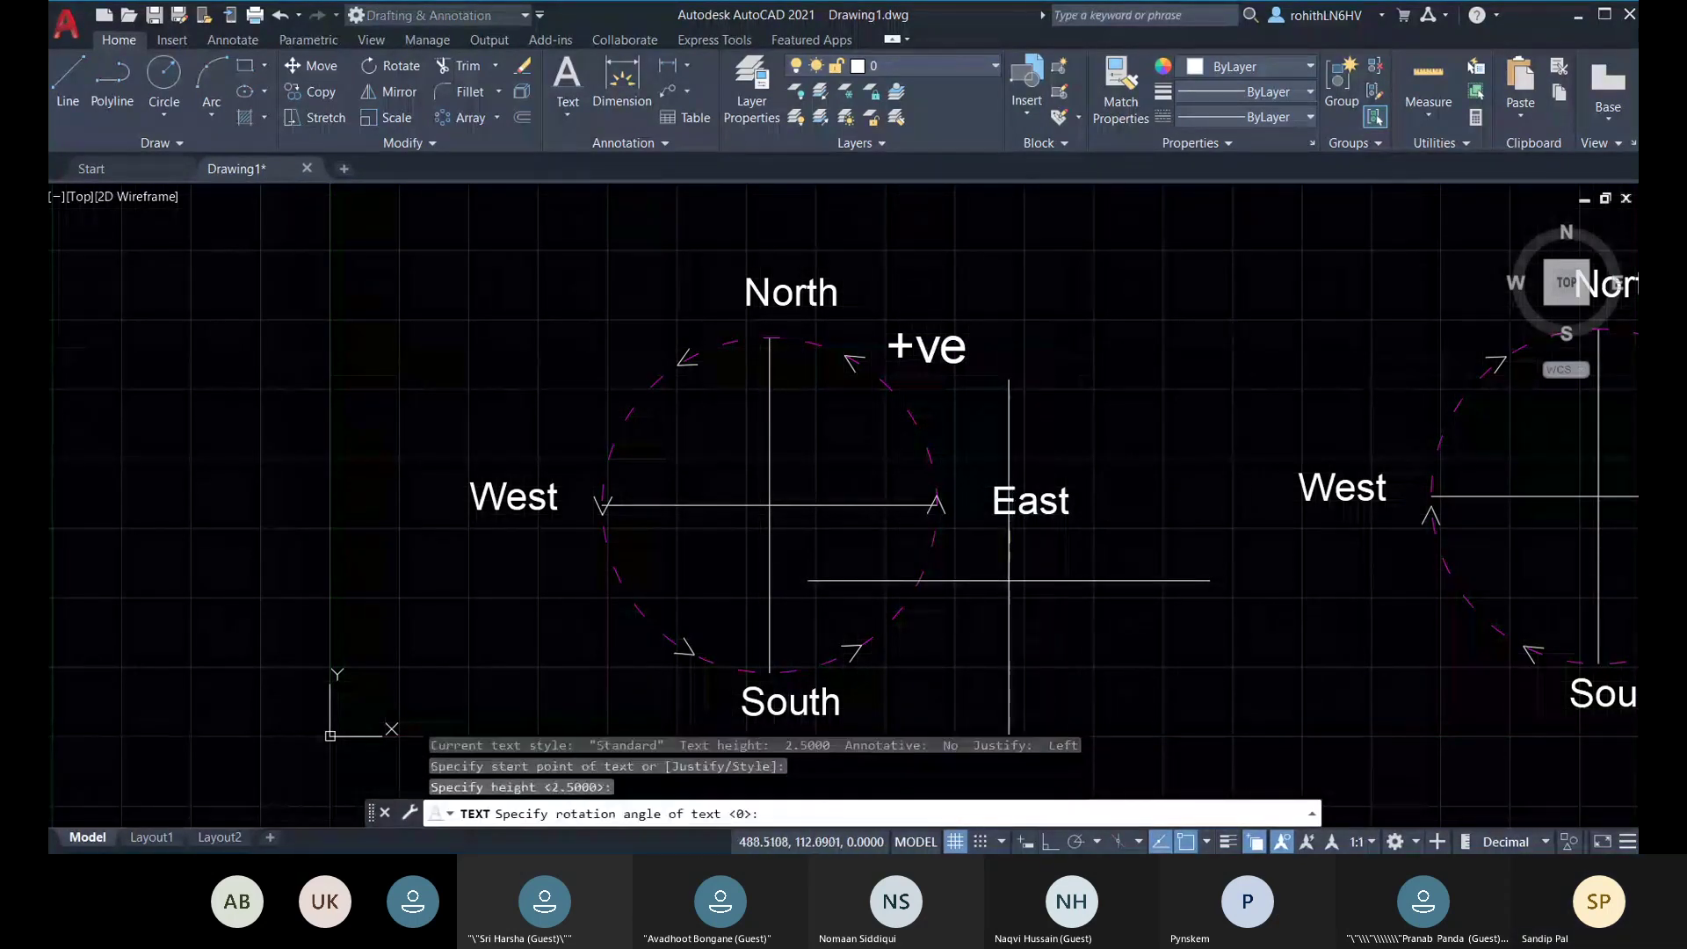
key(Return)
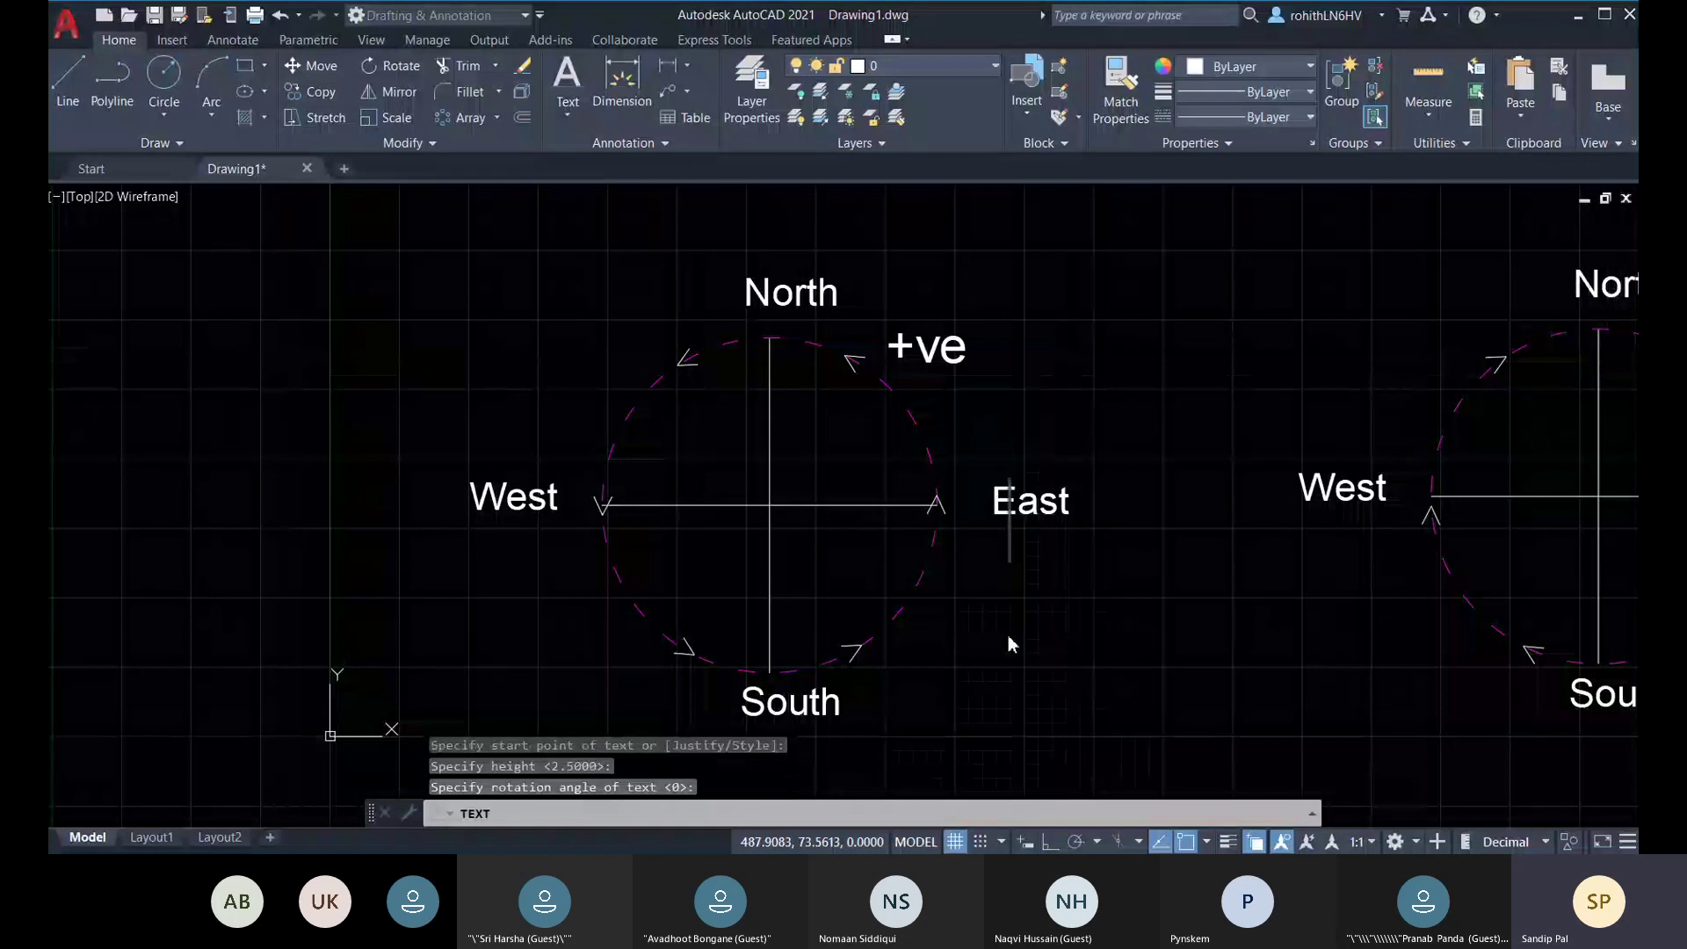
text(0)
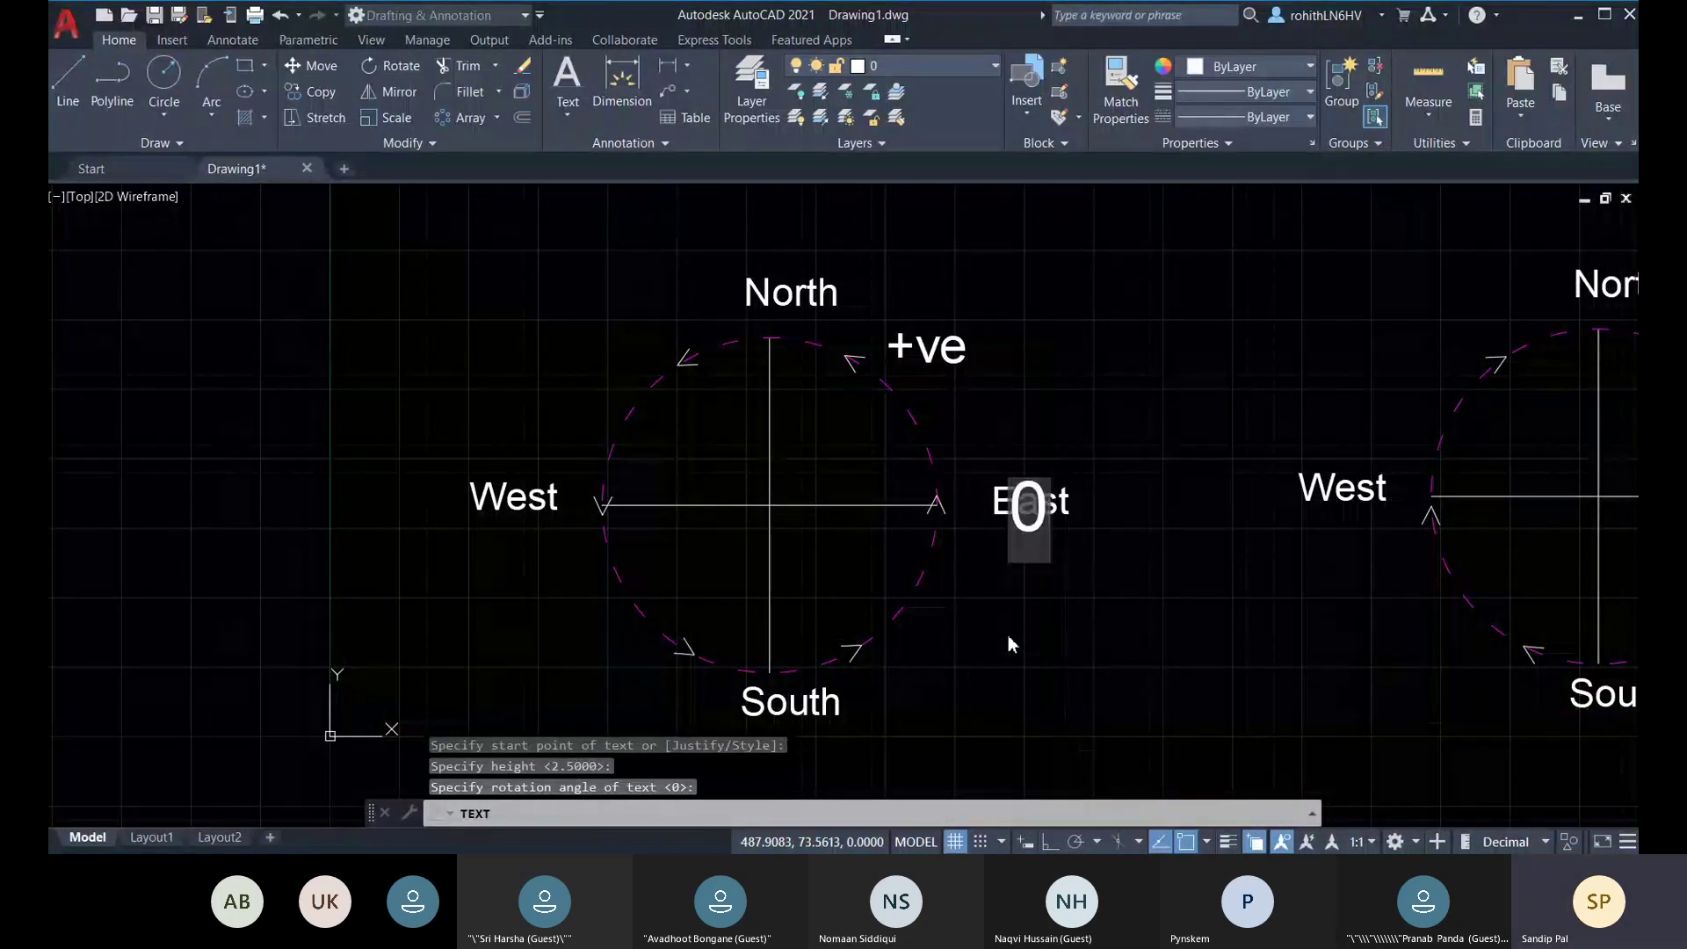
key(Return)
key(Return)
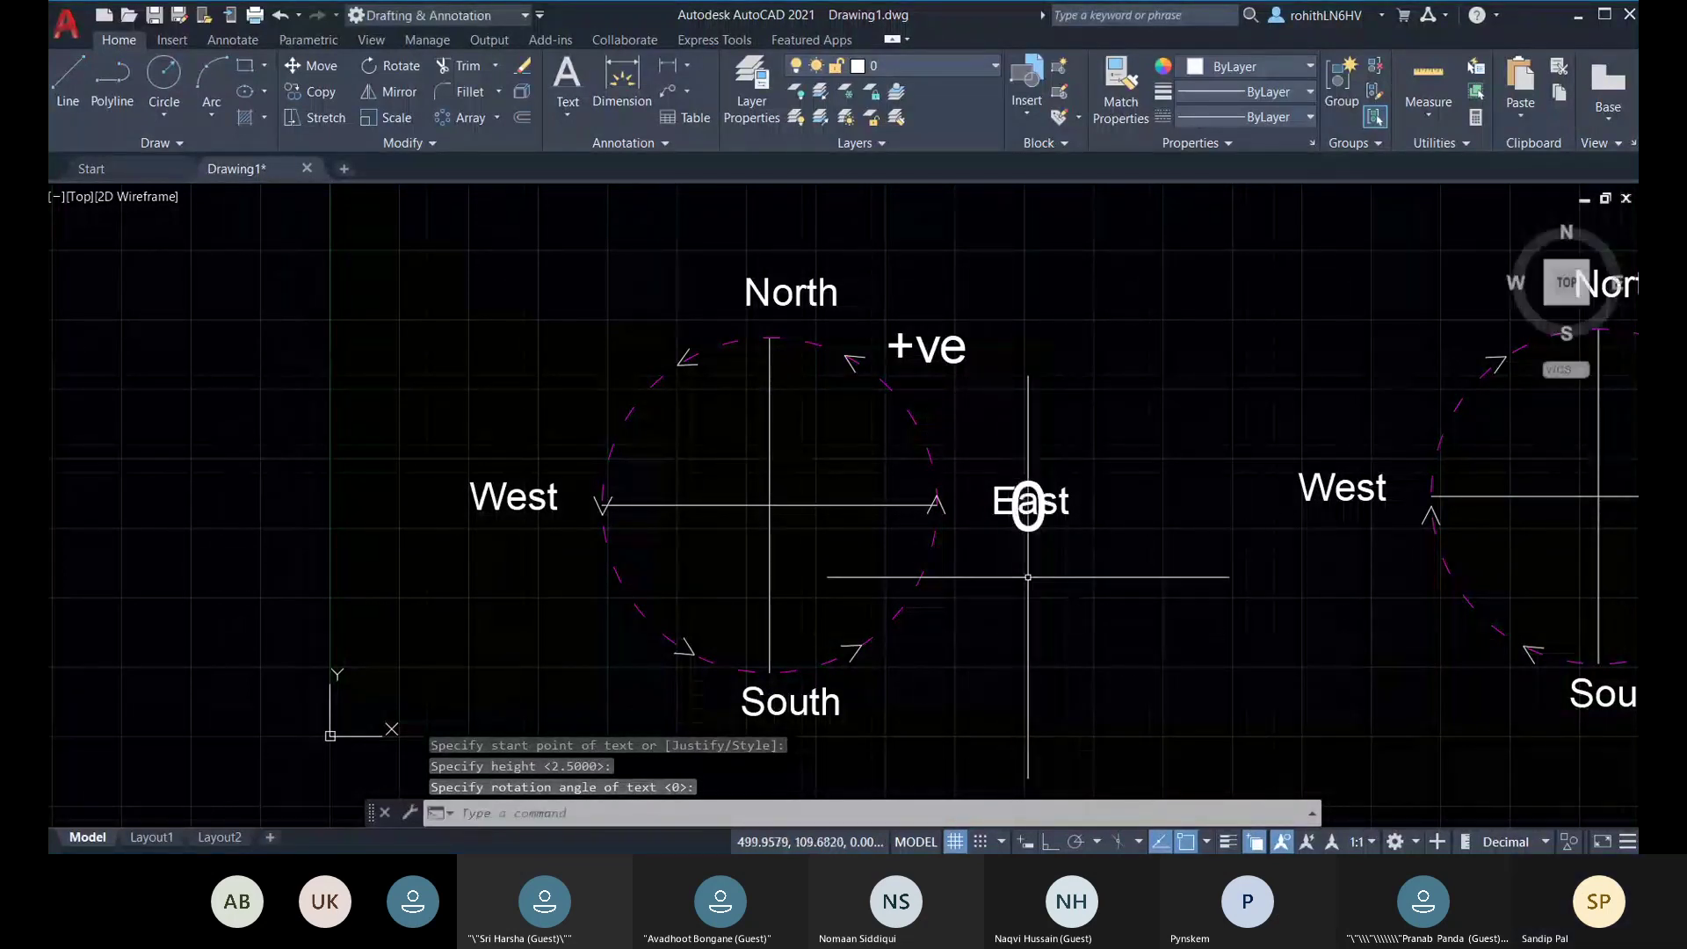
- Select the new 0 label and settle its position below East
click(1012, 531)
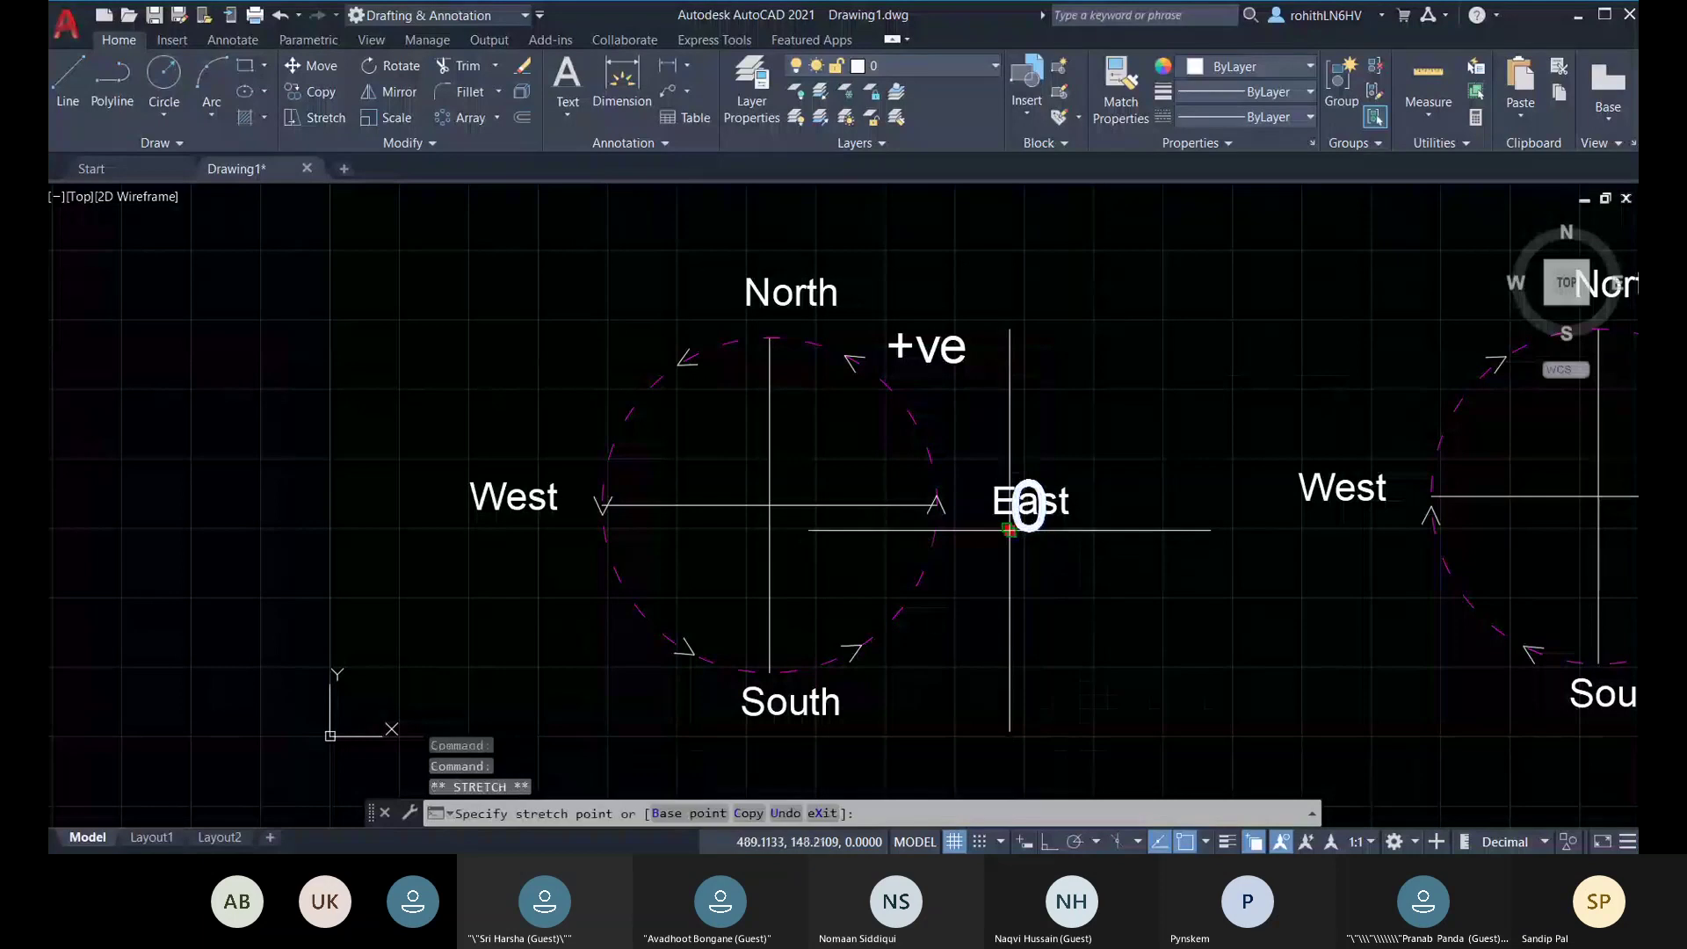
key(Escape)
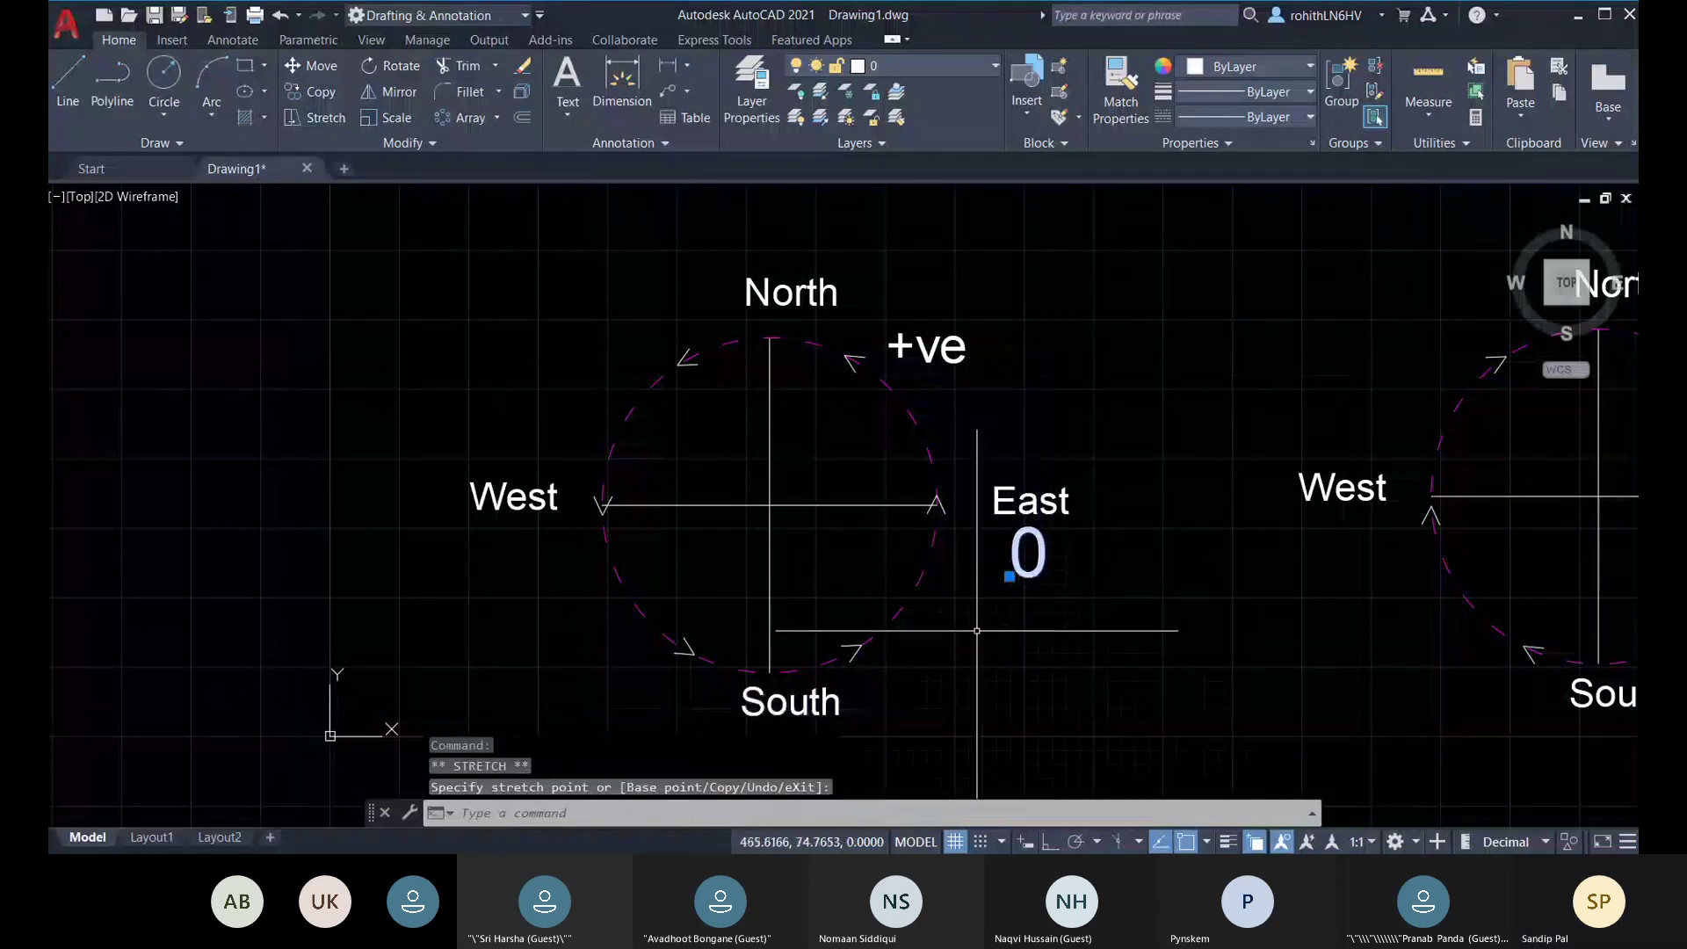
text(co)
key(Return)
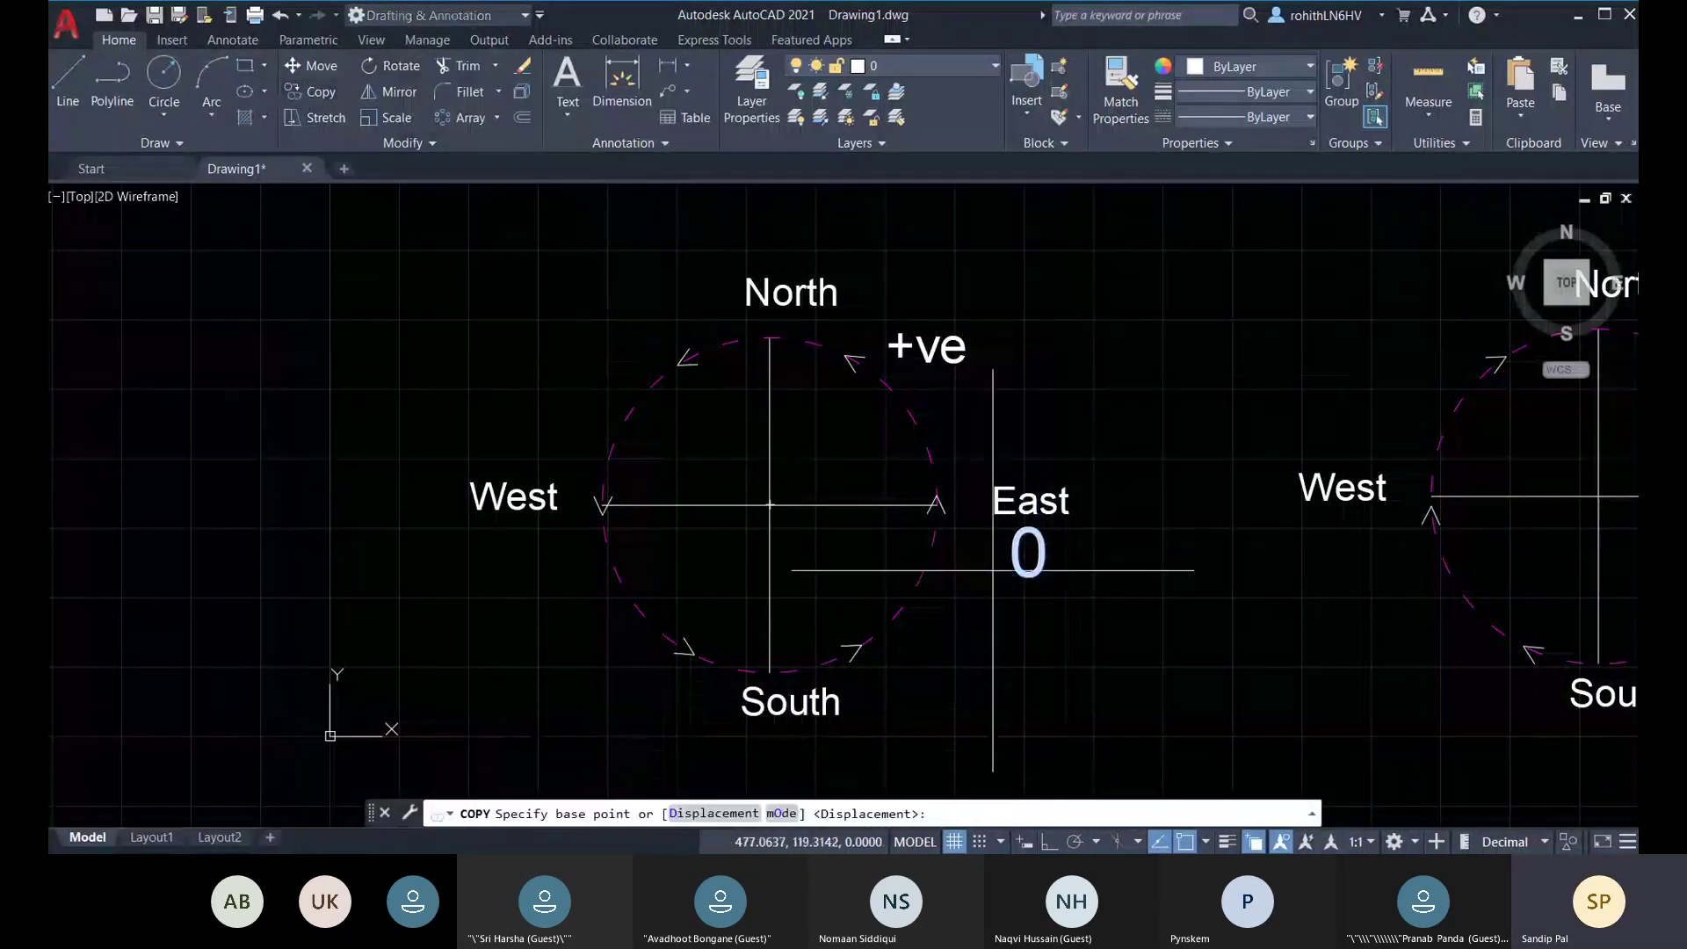
- Copy the 0 label above North, below West and South, and below the right circle's East
click(1010, 576)
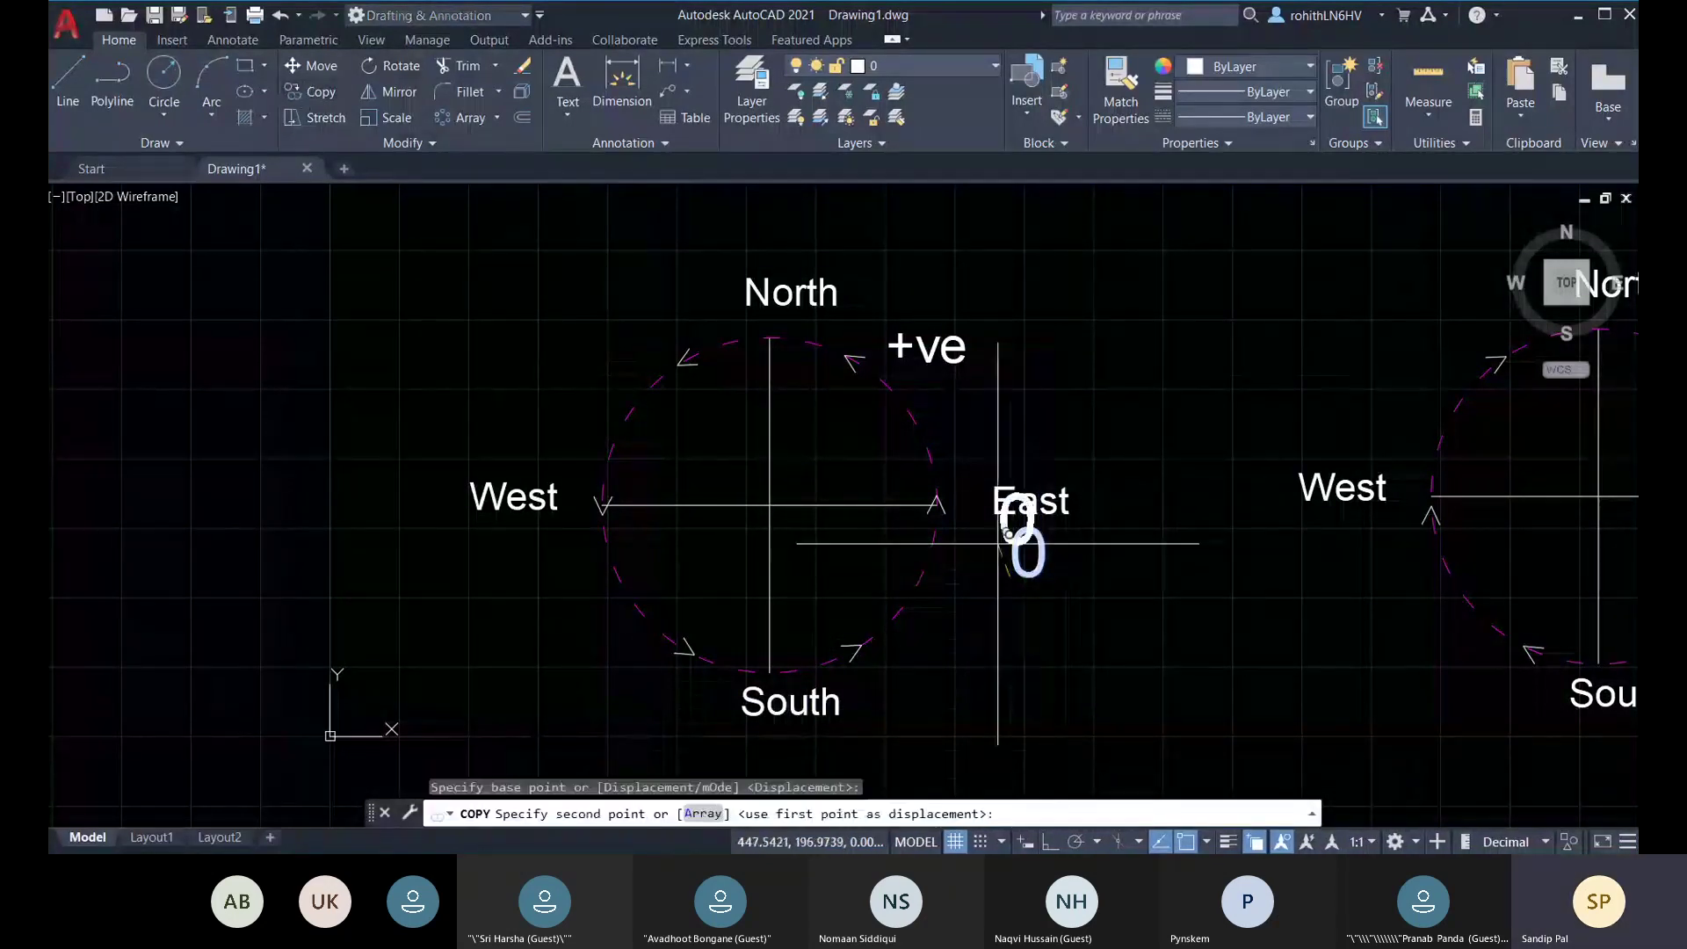
click(778, 255)
click(493, 554)
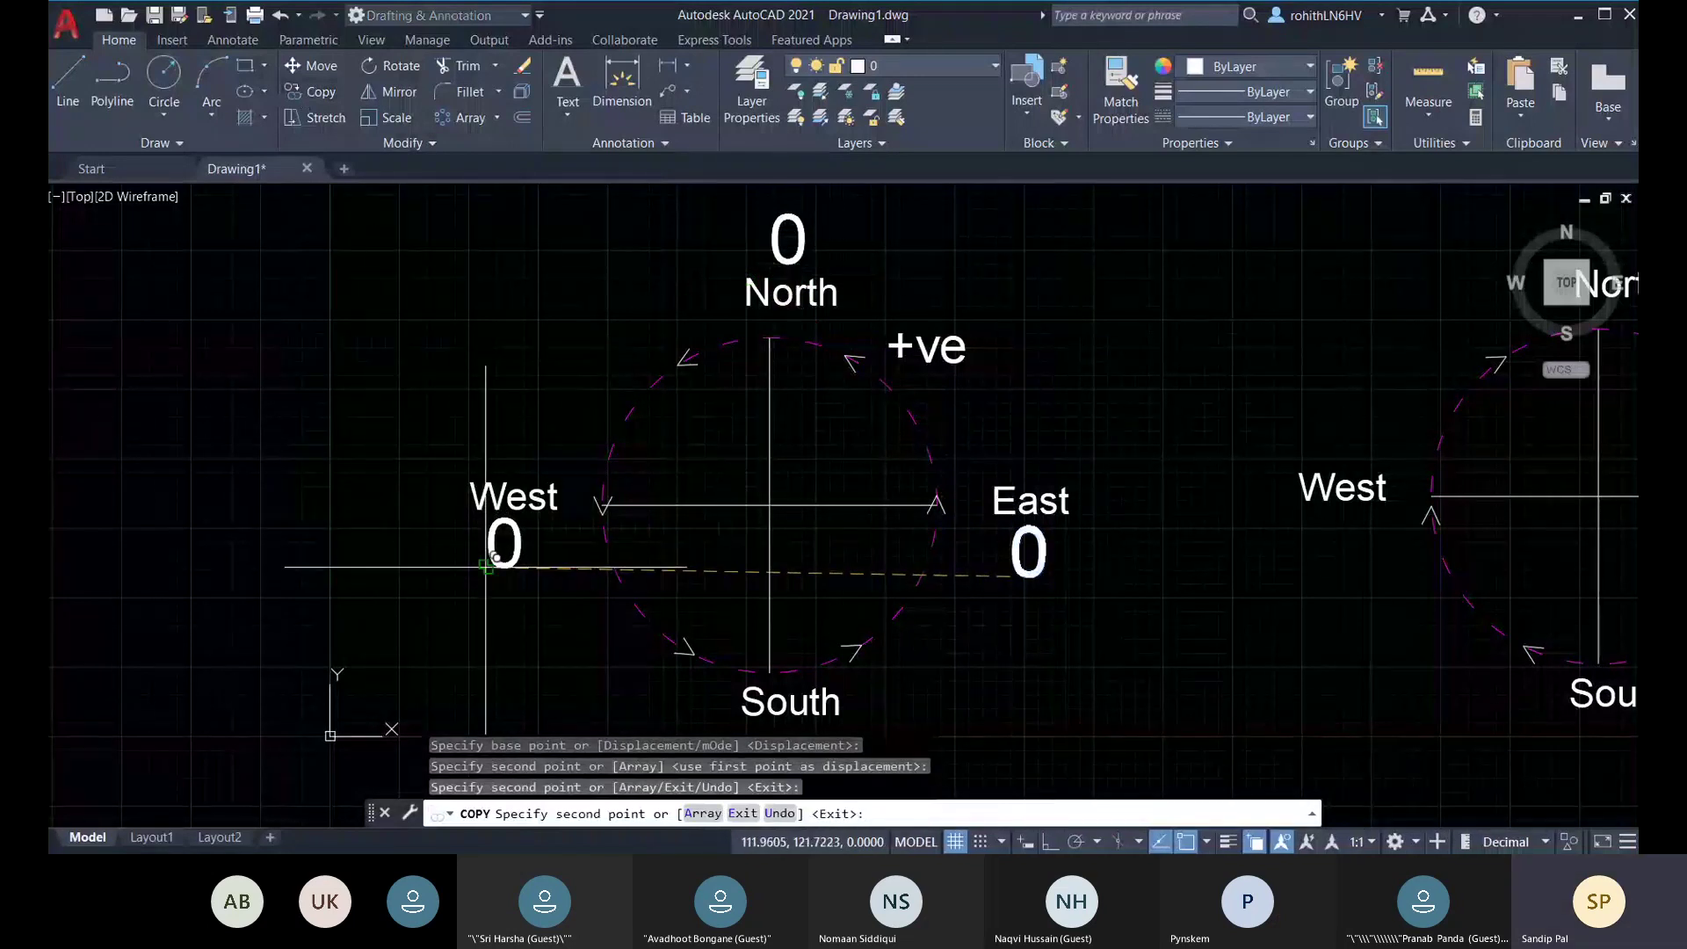
middle_drag(819, 738, 859, 590)
click(823, 615)
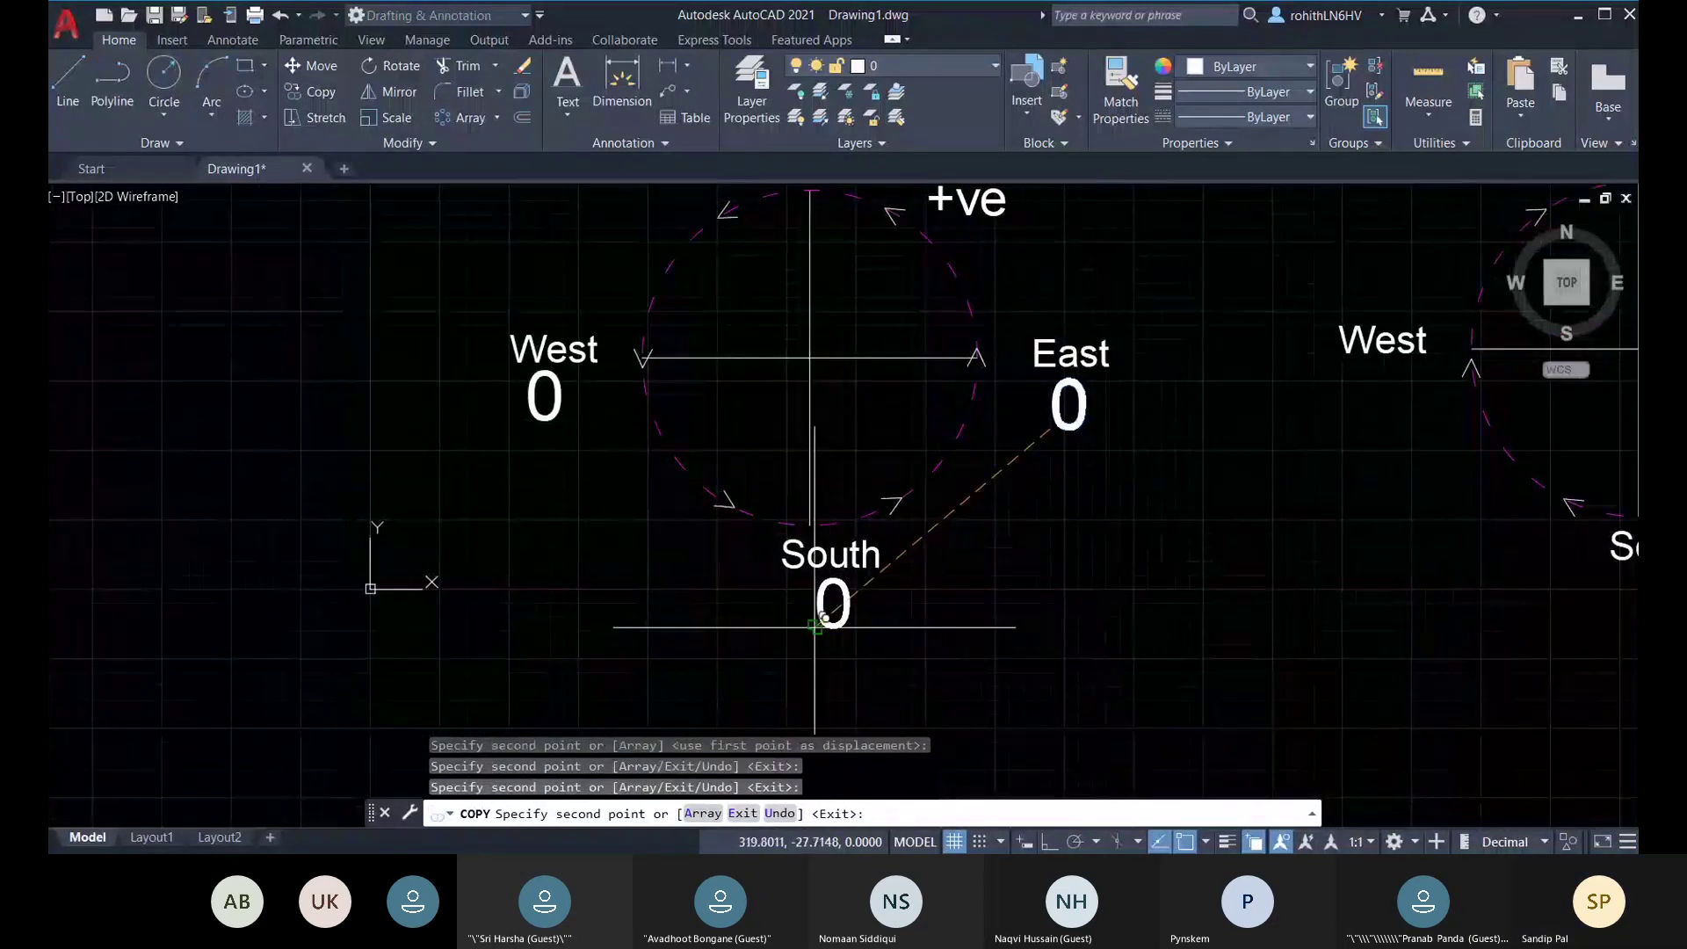
scroll(1037, 624, down, 2)
middle_drag(1036, 617, 703, 637)
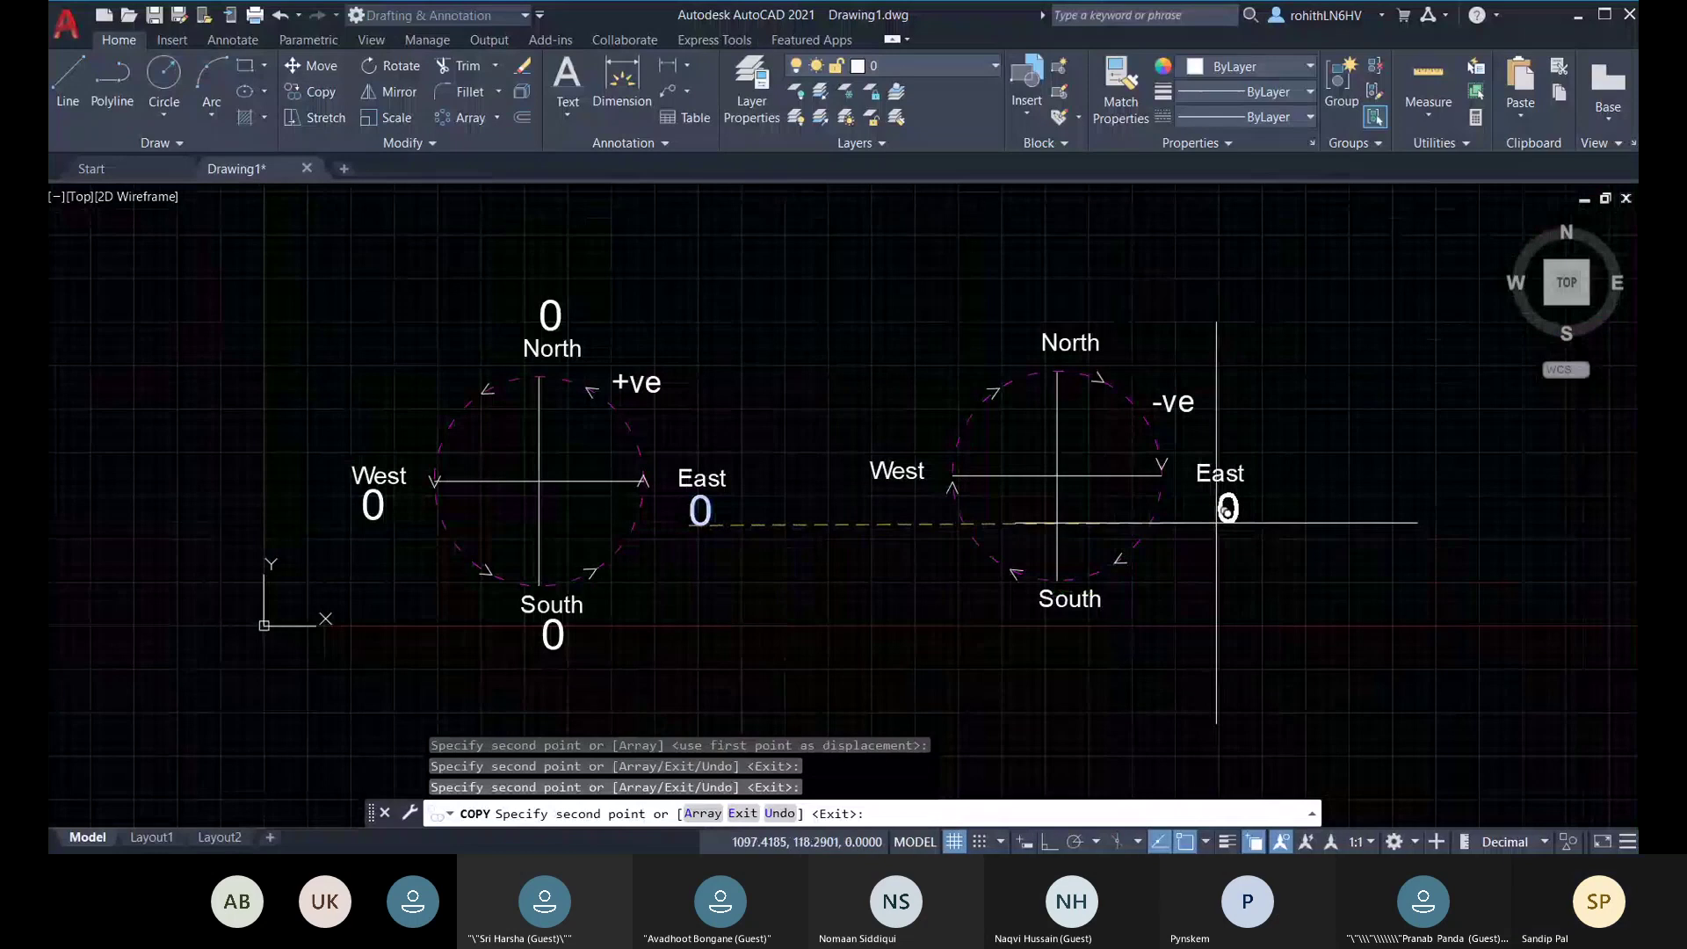
click(1215, 520)
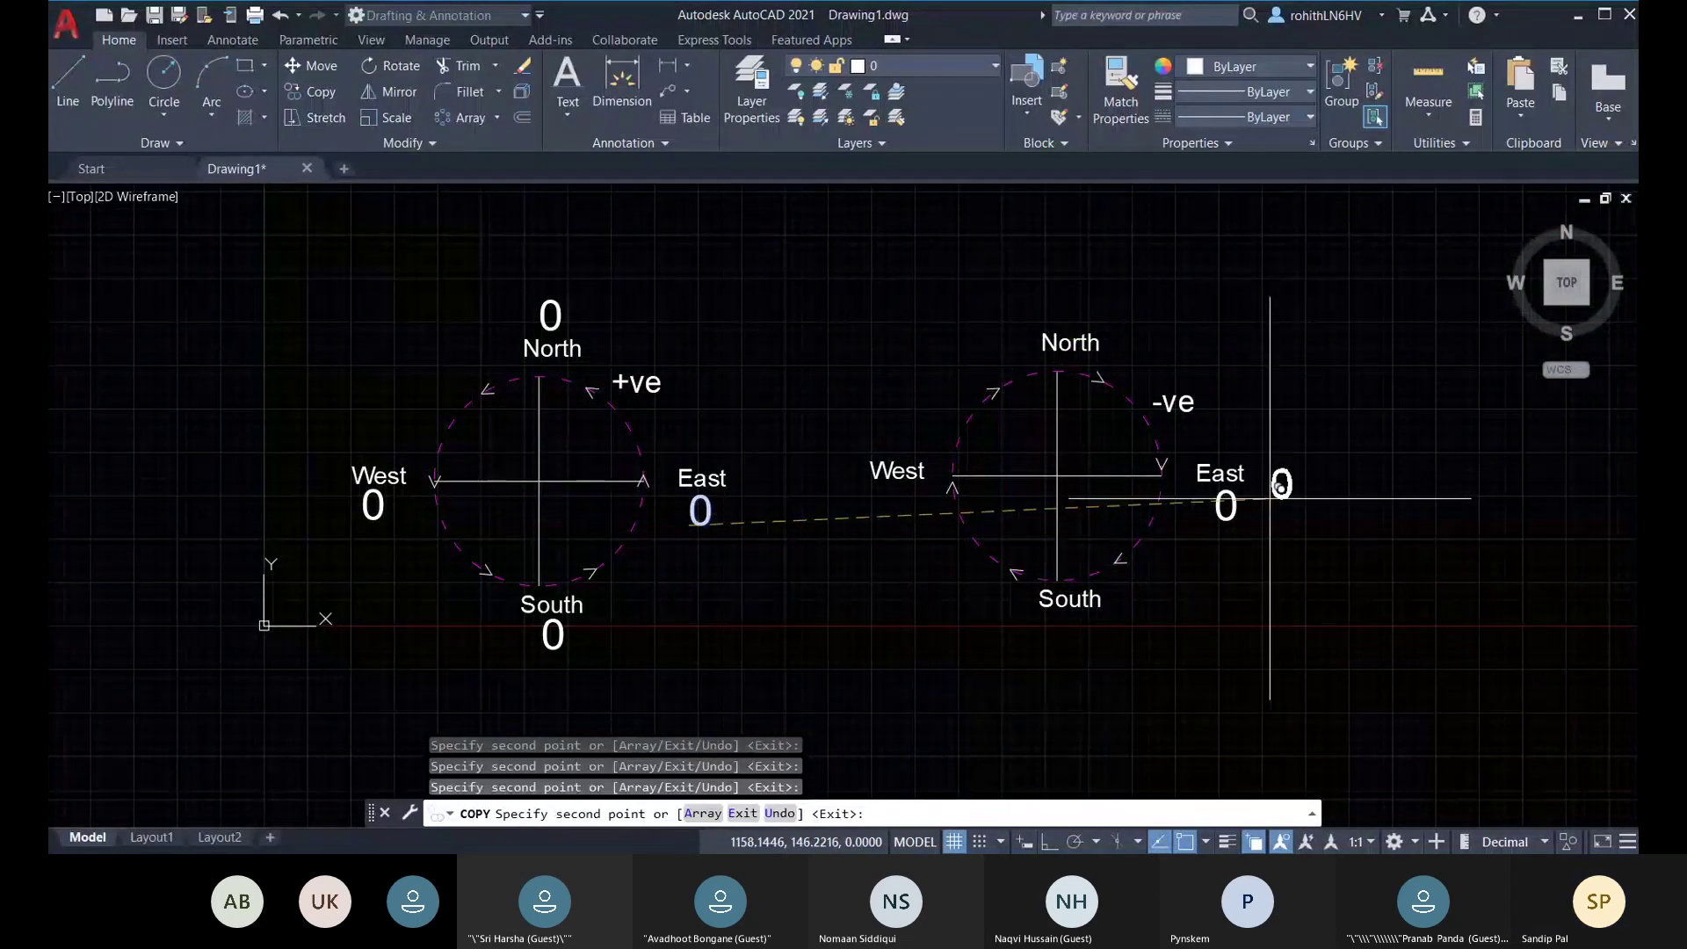
key(Escape)
middle_drag(621, 369, 670, 369)
scroll(594, 290, up, 5)
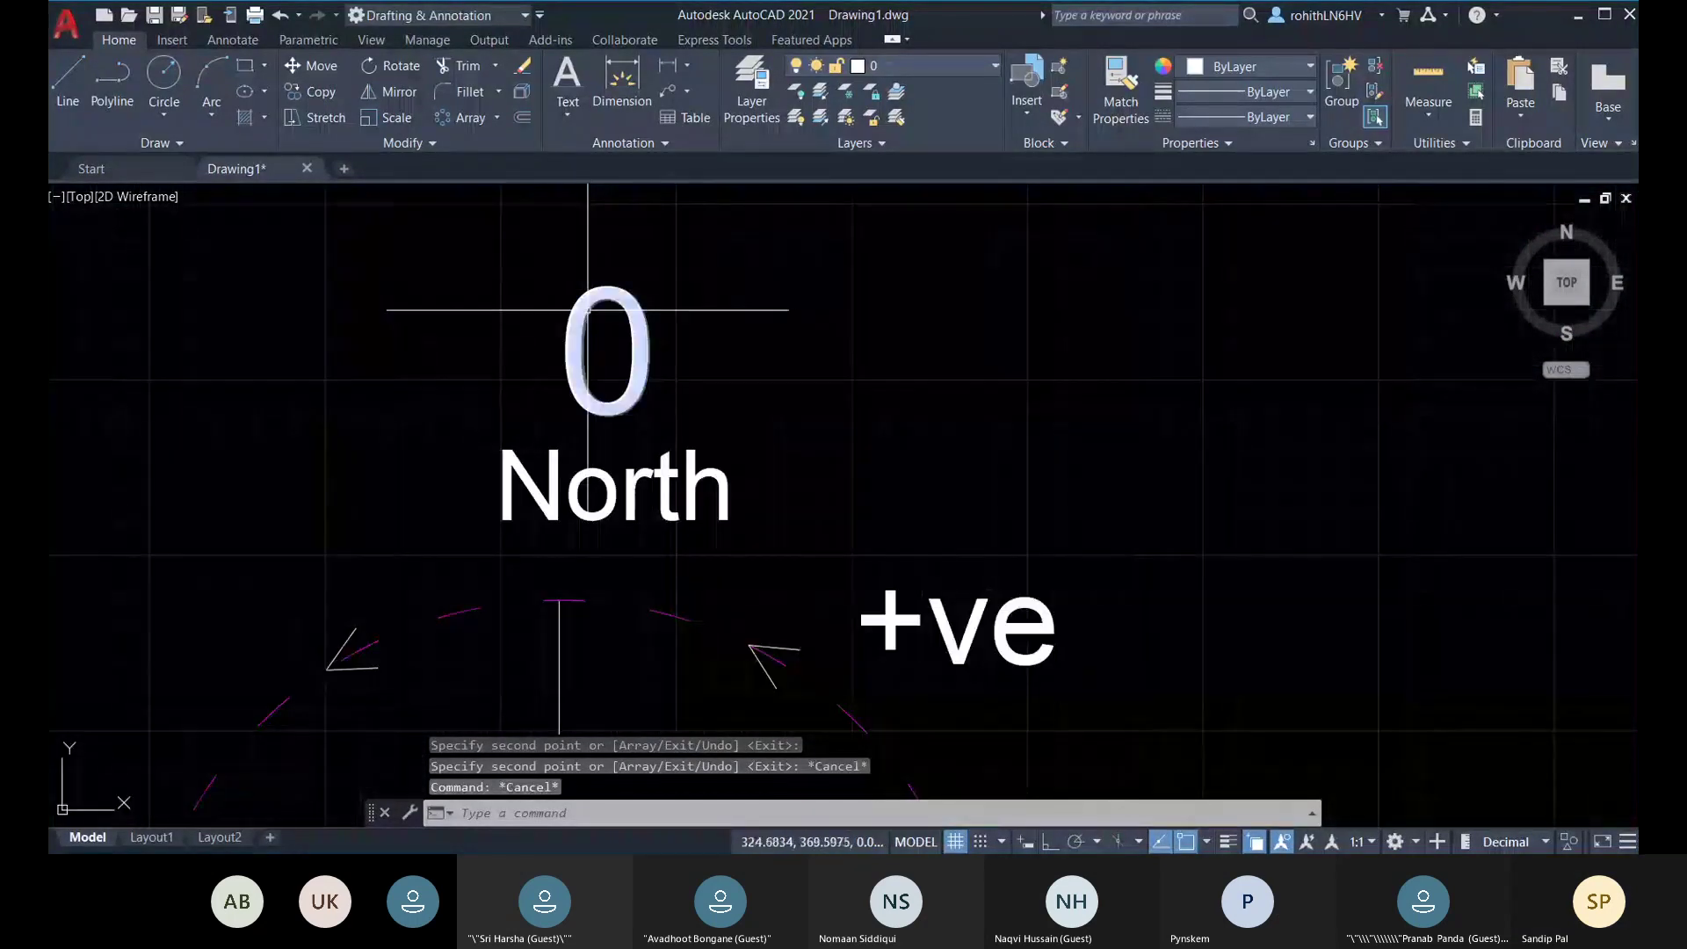
- Change the left circle's North label to 90 and West label to 180
double_click(608, 395)
text(1)
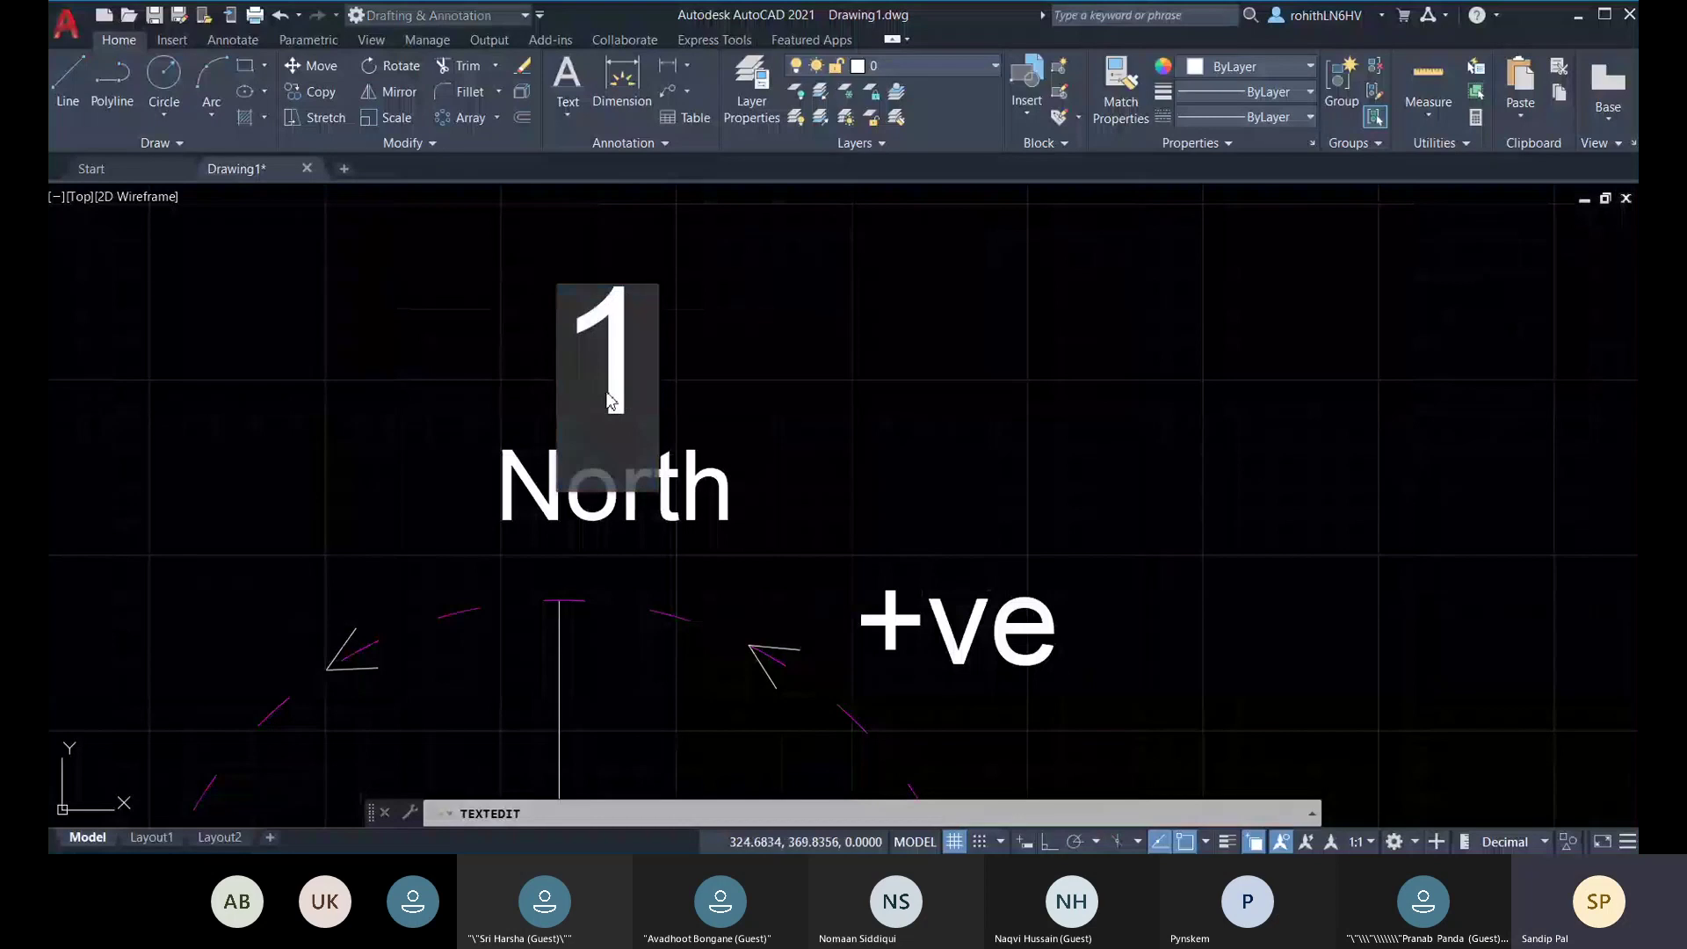
key(BackSpace)
text(90)
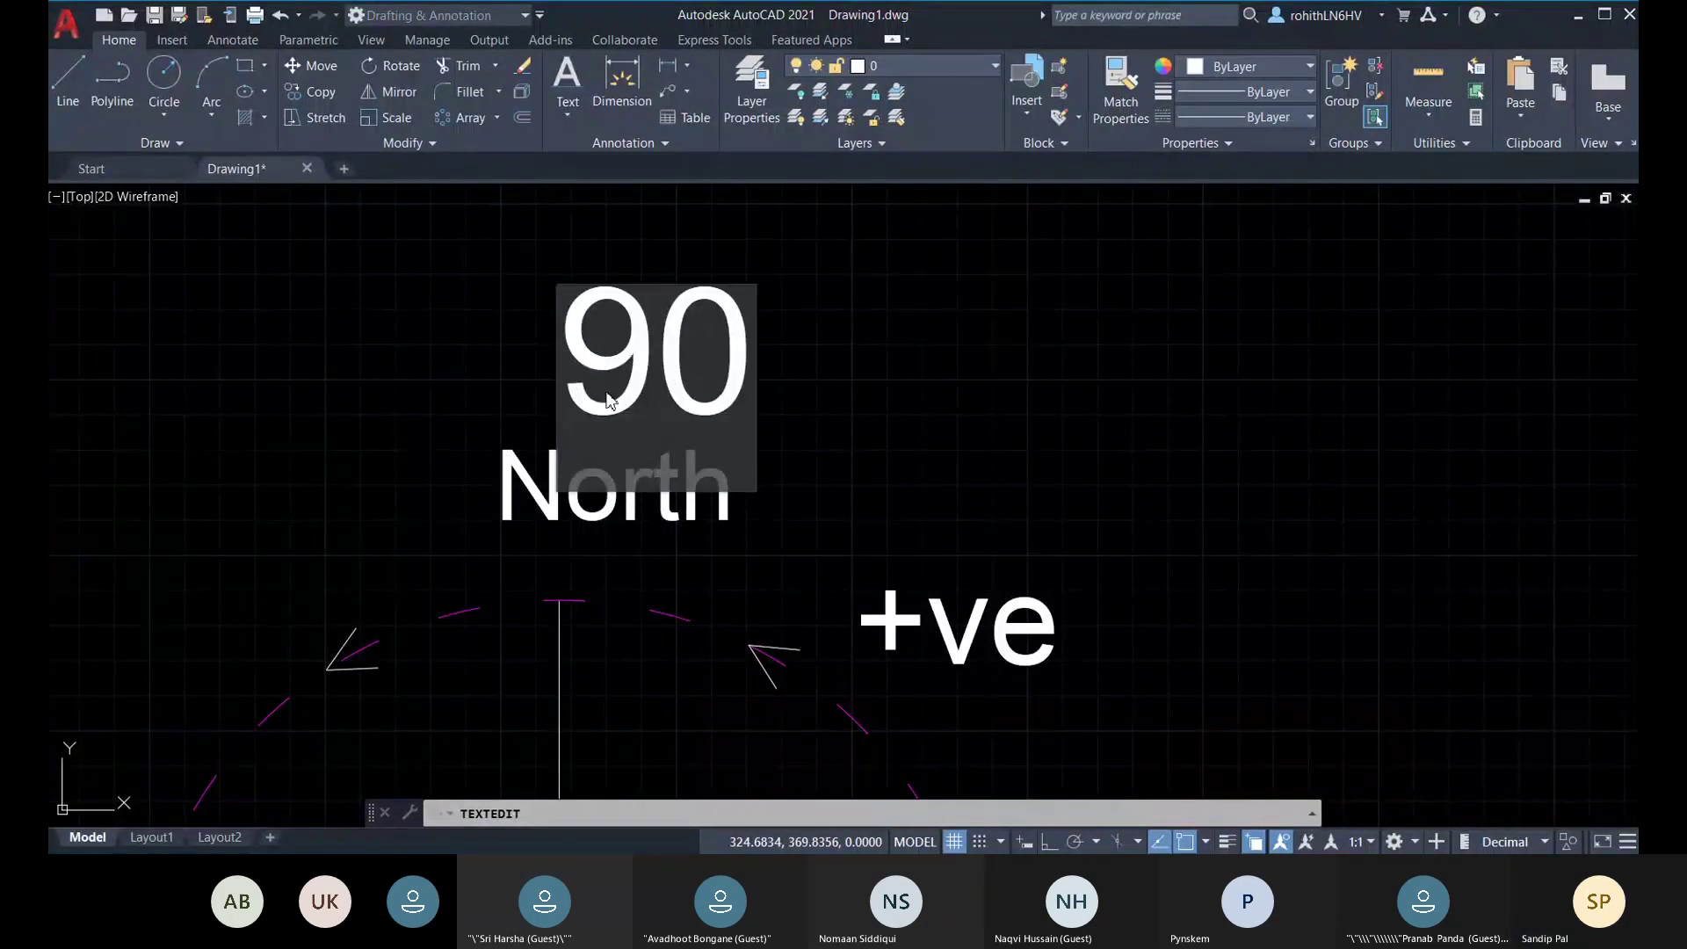
key(Return)
scroll(260, 502, down, 3)
scroll(261, 503, down, 2)
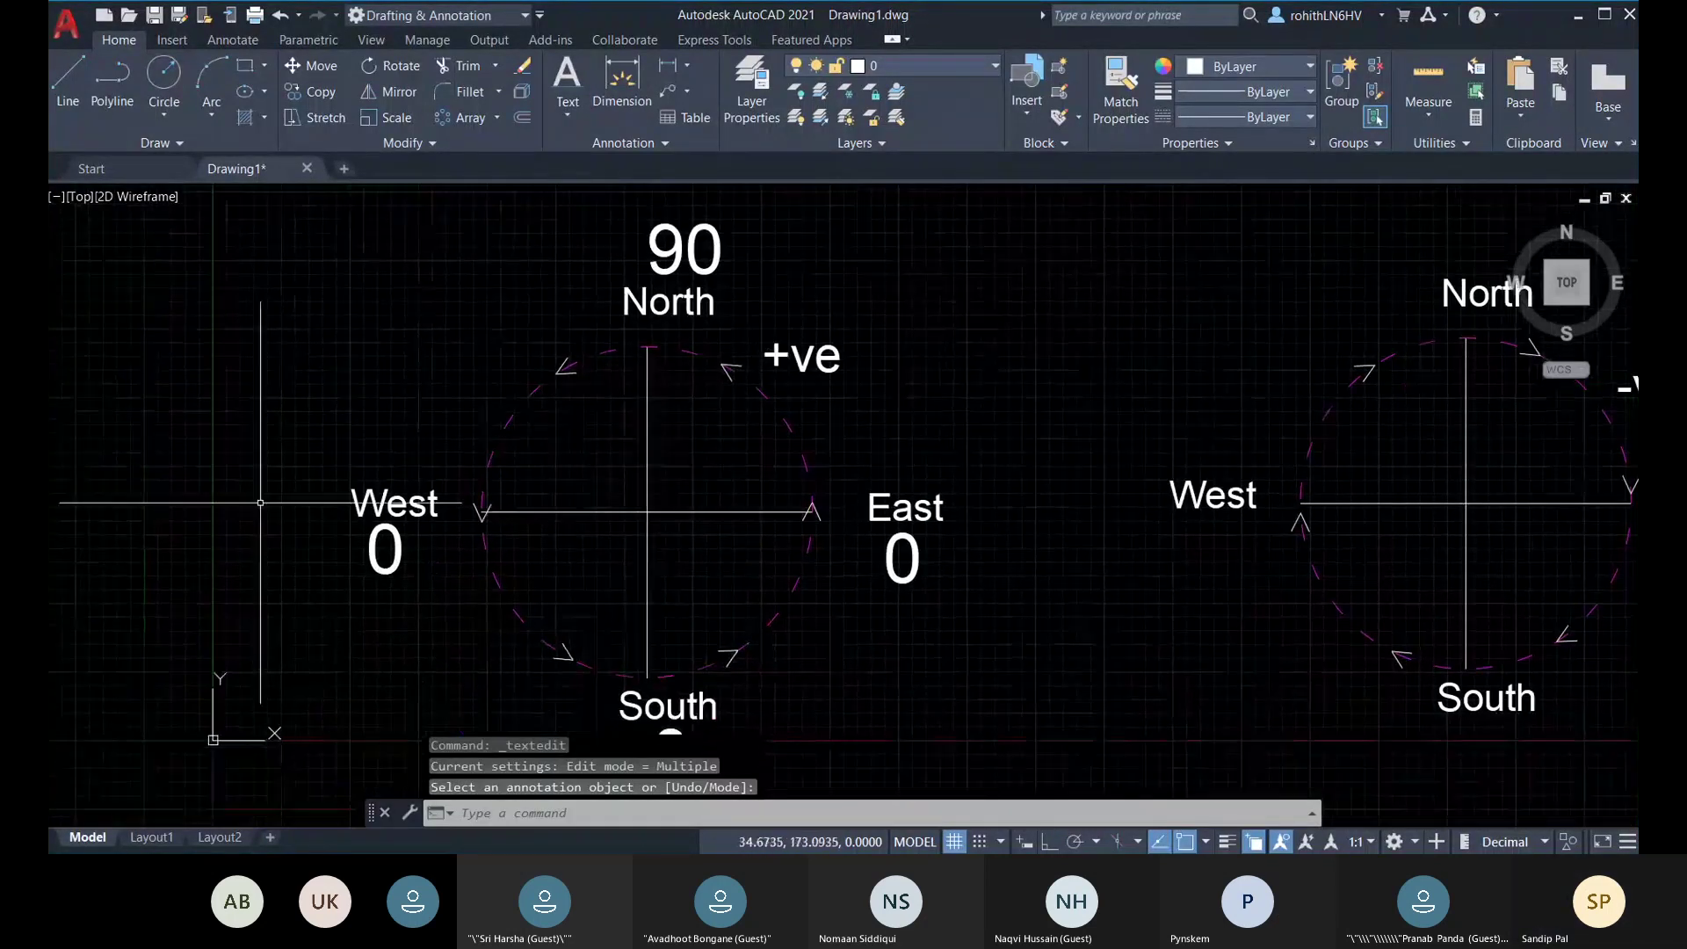
click(367, 566)
text(180)
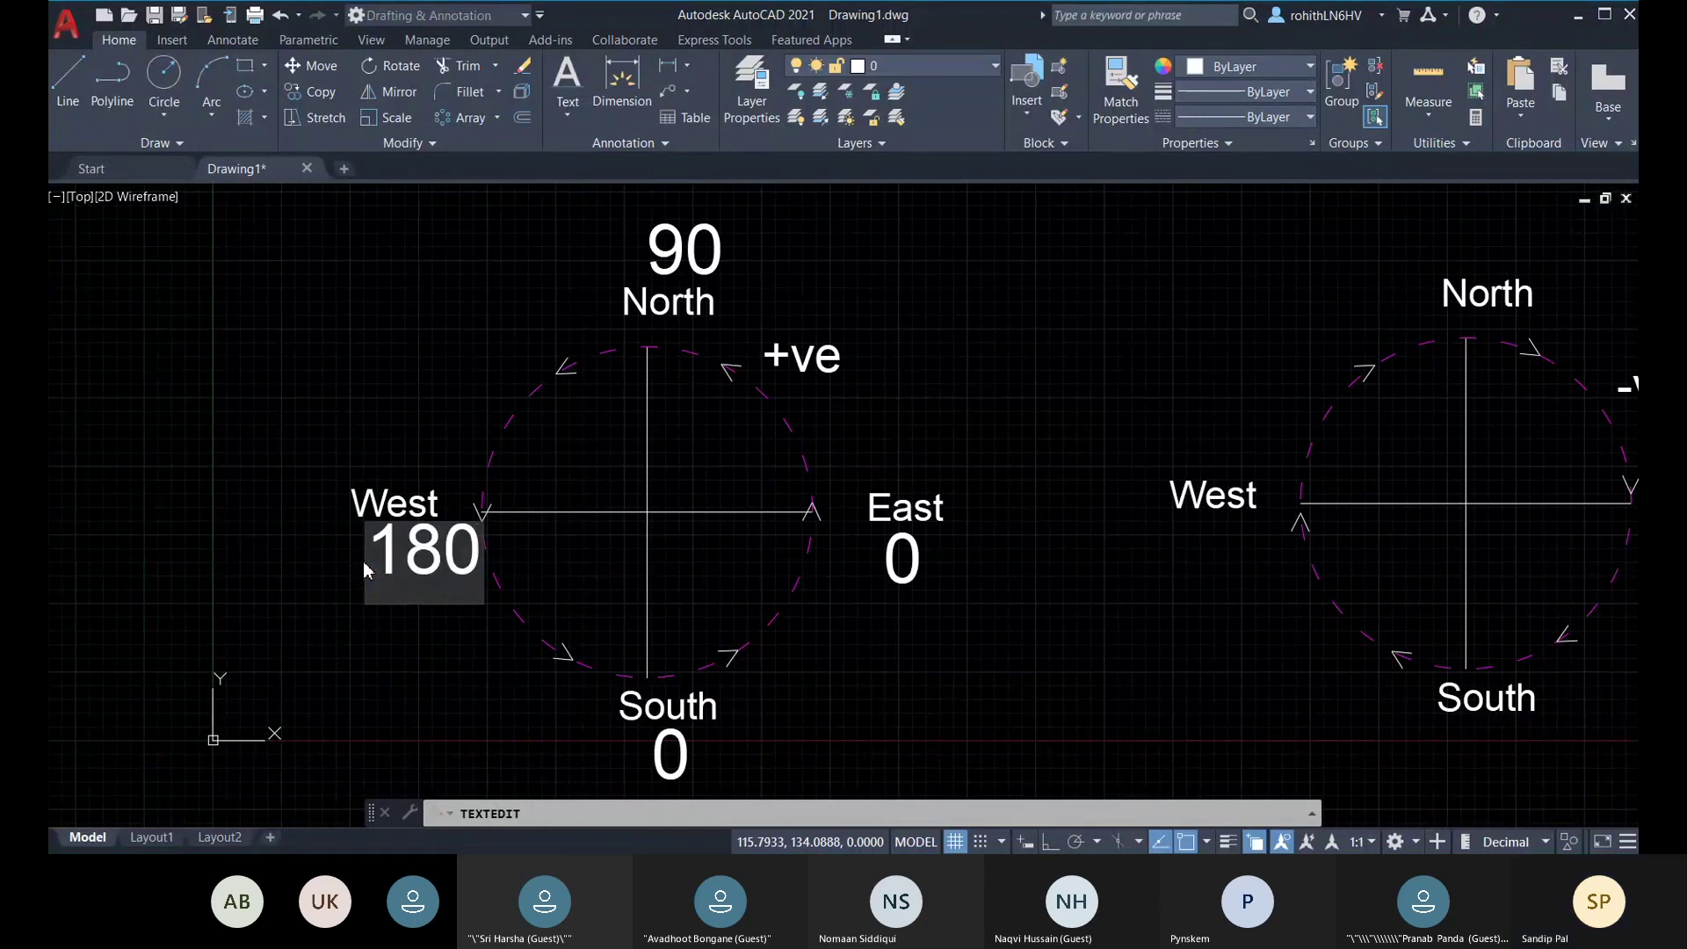
key(Return)
- Change the left circle's South label to 270
middle_drag(558, 518, 612, 381)
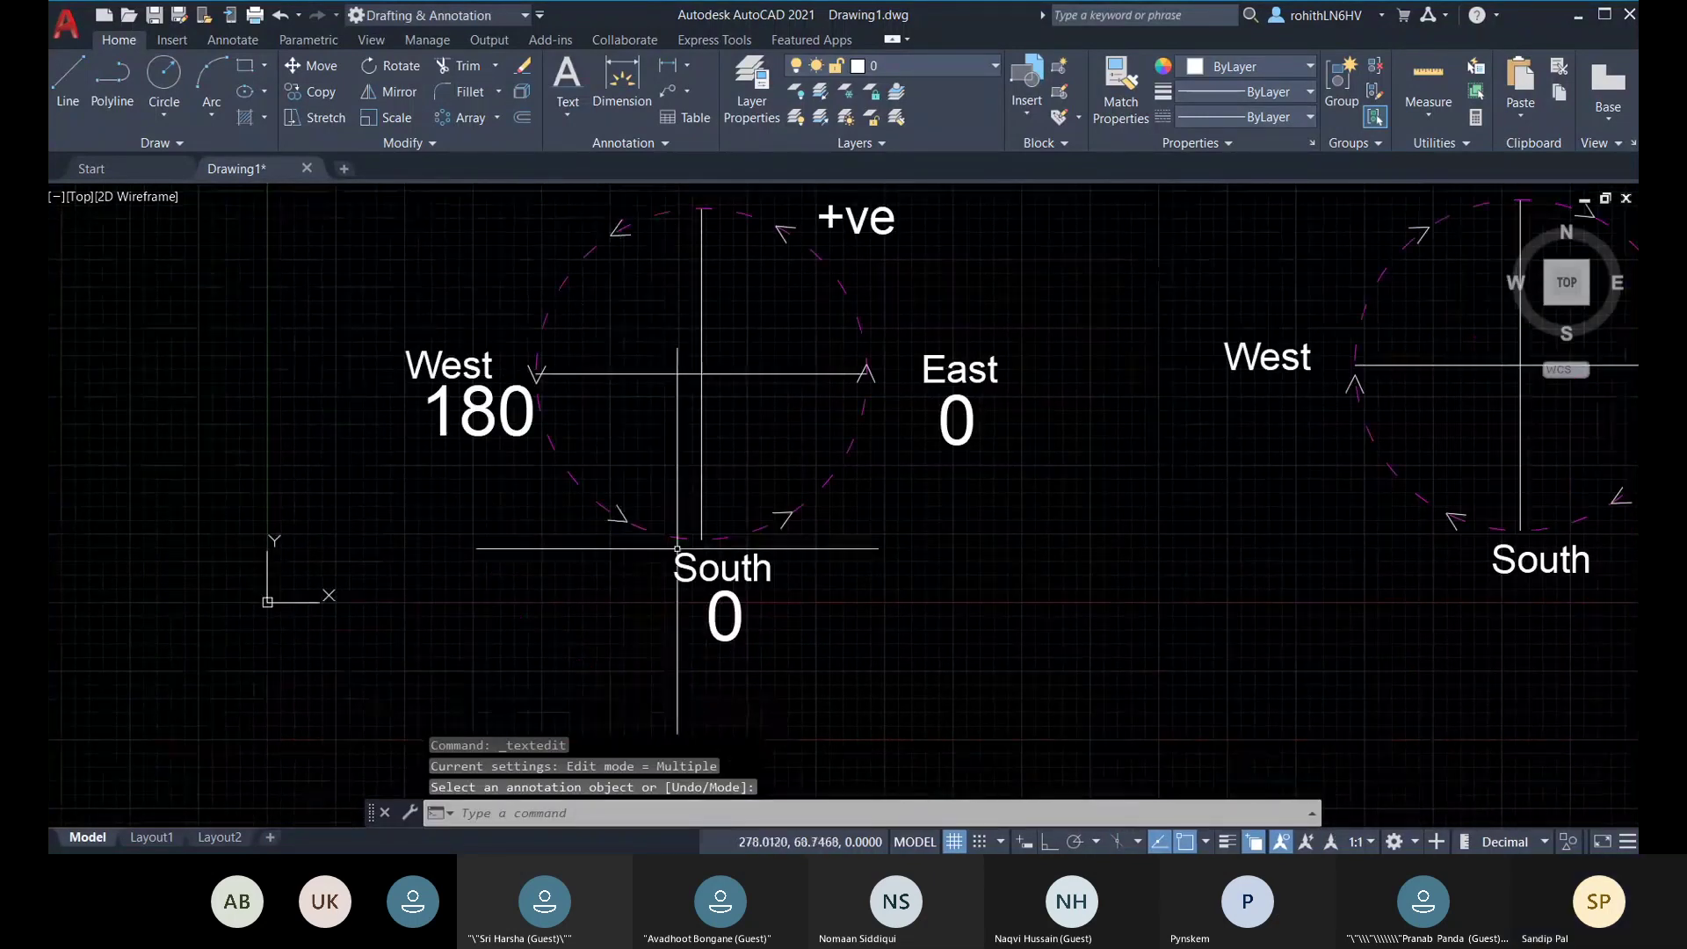
key(Return)
click(718, 638)
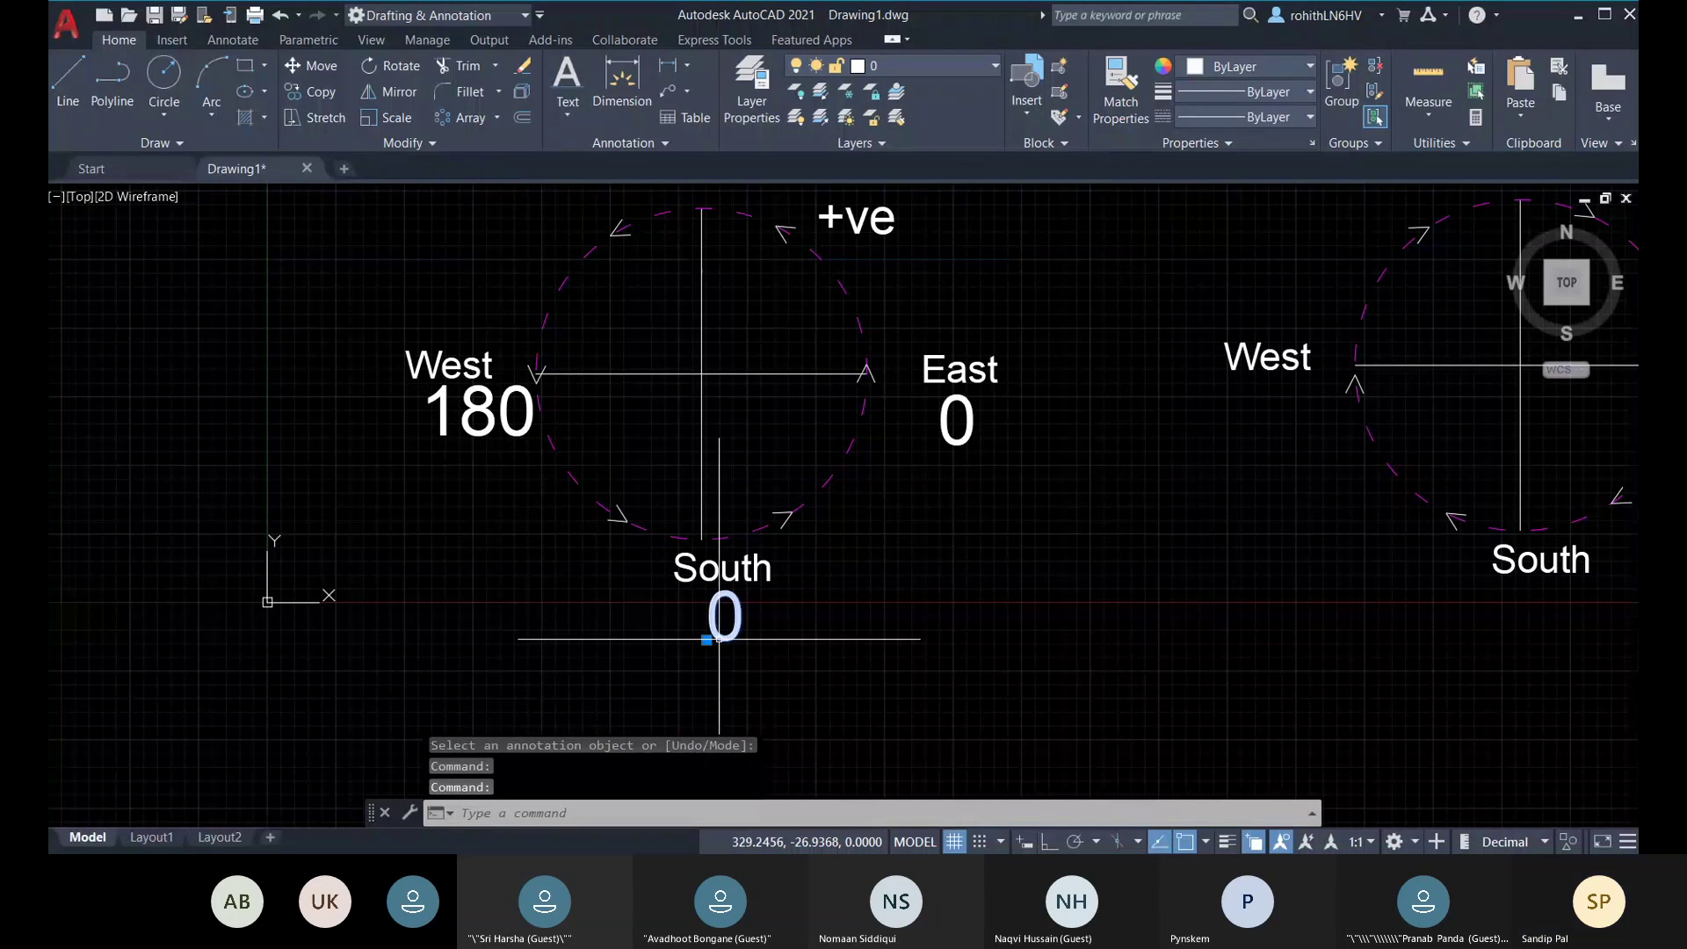
text(270)
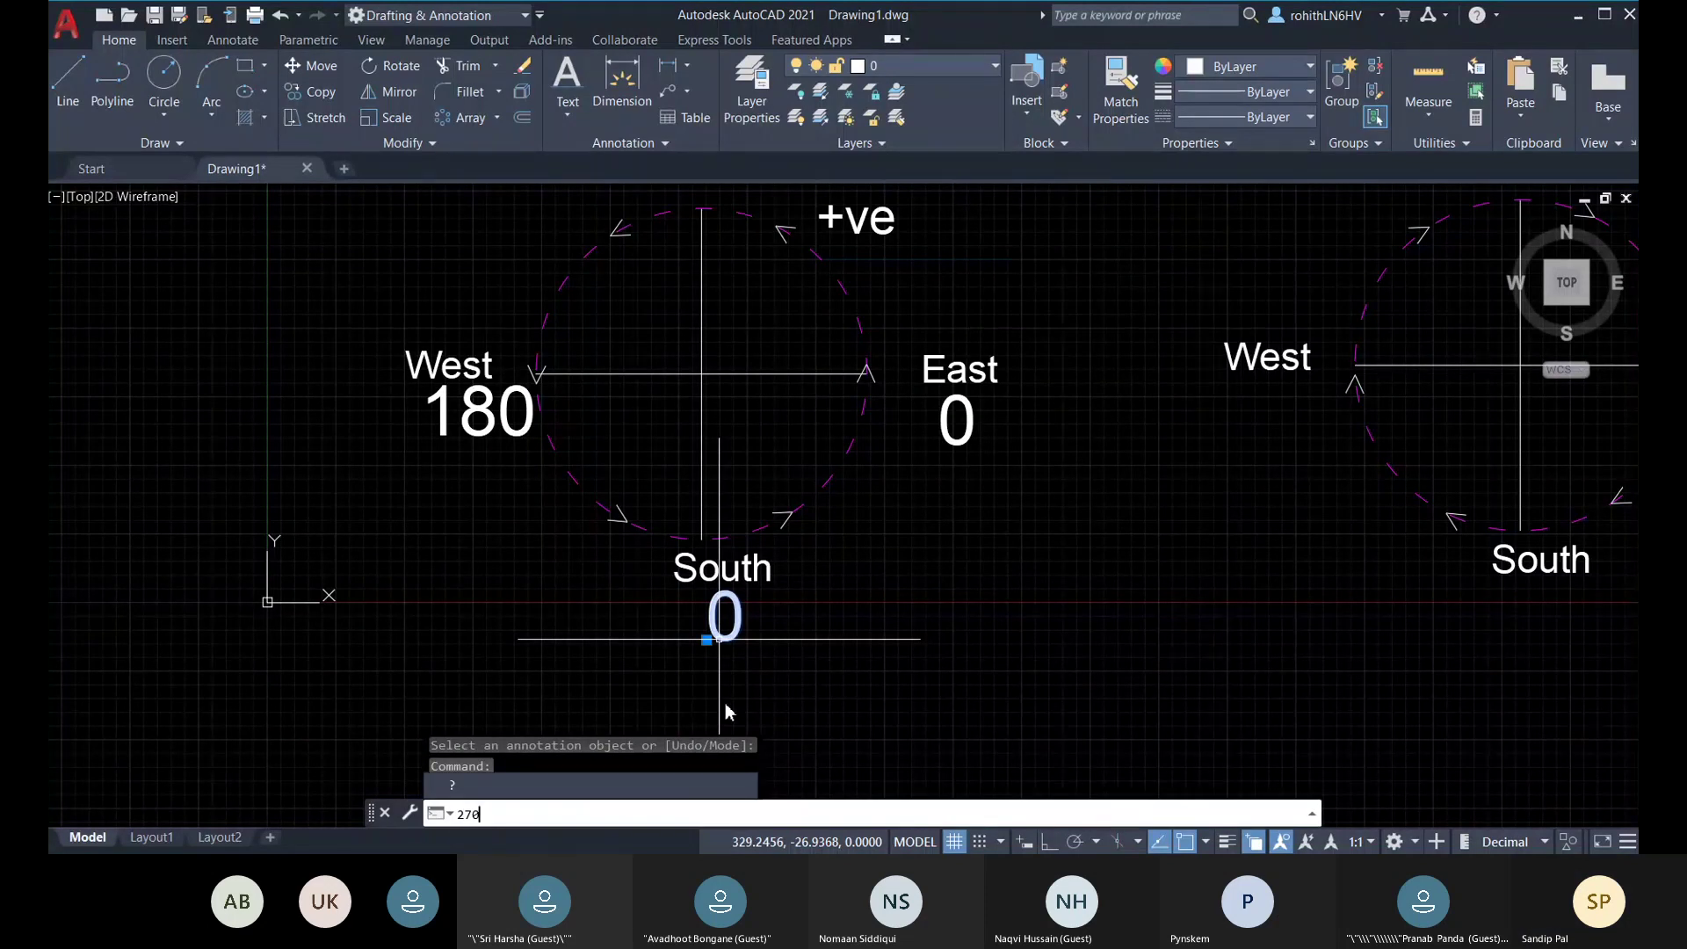
key(BackSpace)
key(BackSpace)
key(BackSpace)
key(Return)
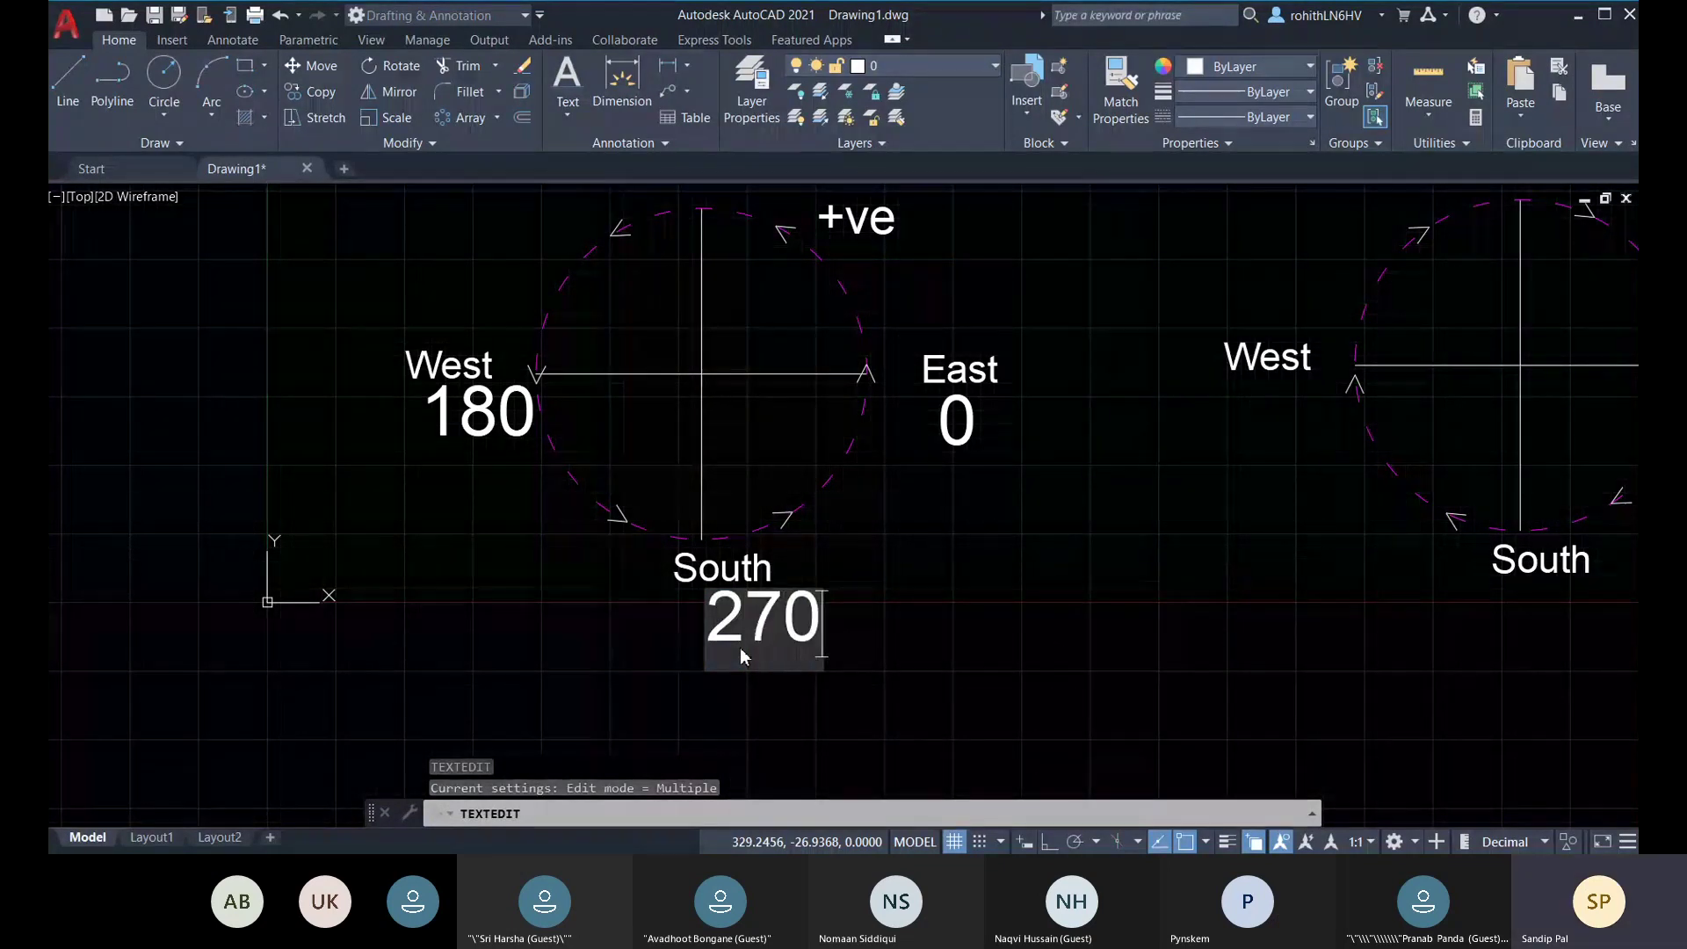
key(Return)
scroll(942, 595, down, 4)
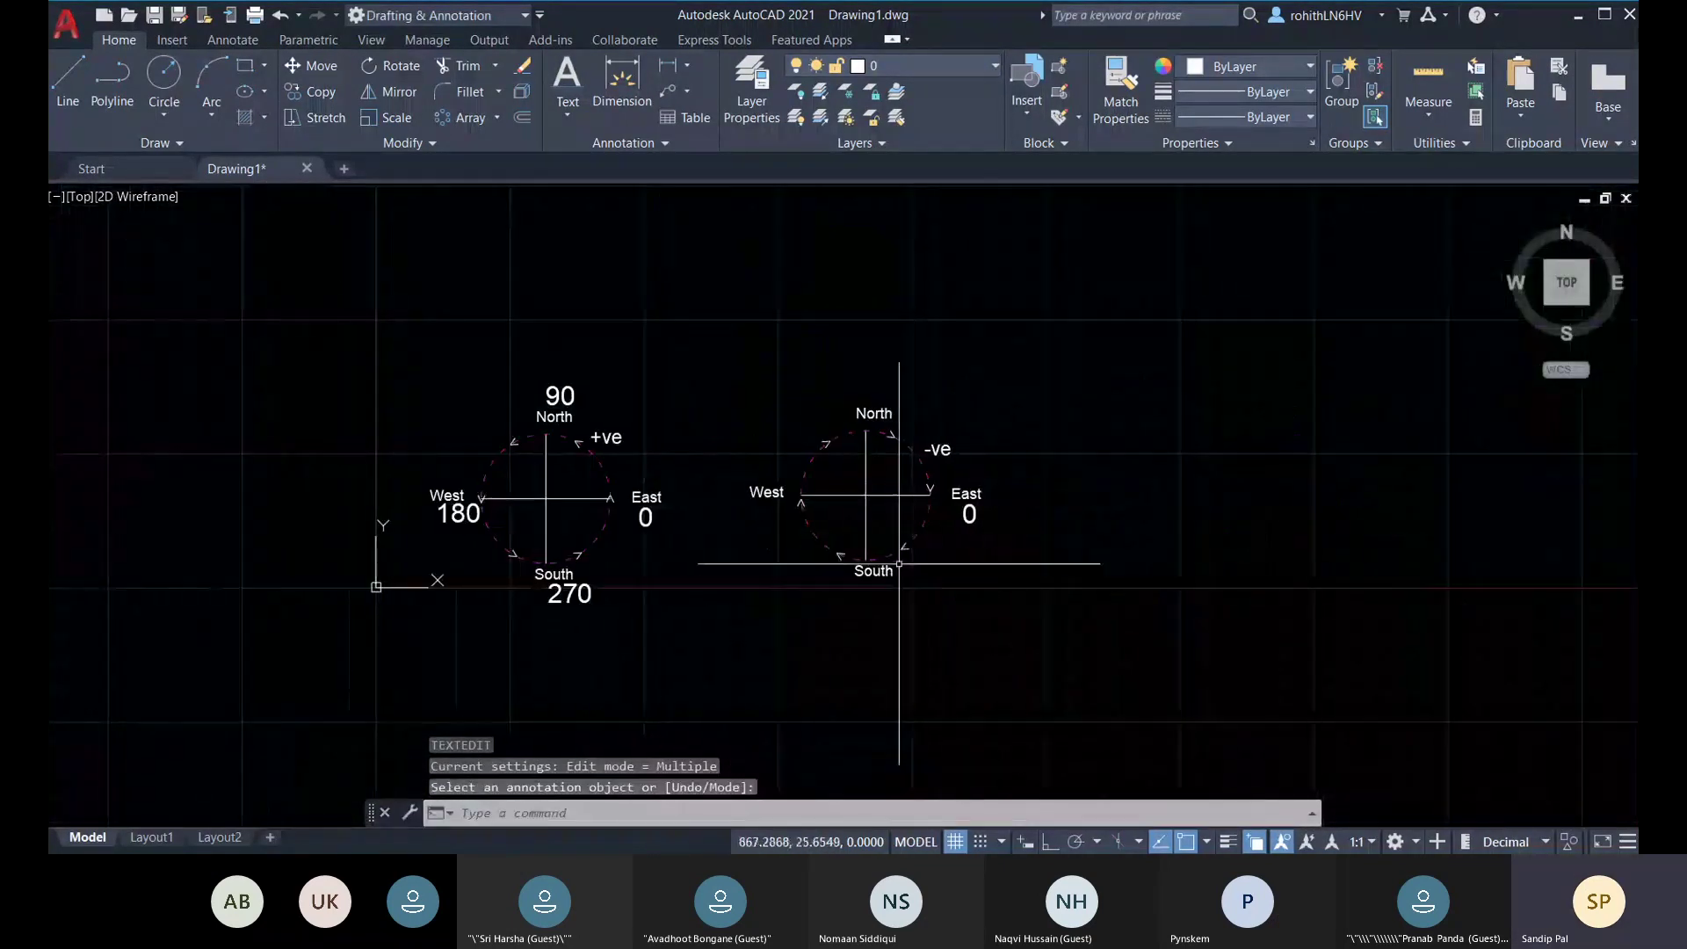
scroll(899, 563, up, 2)
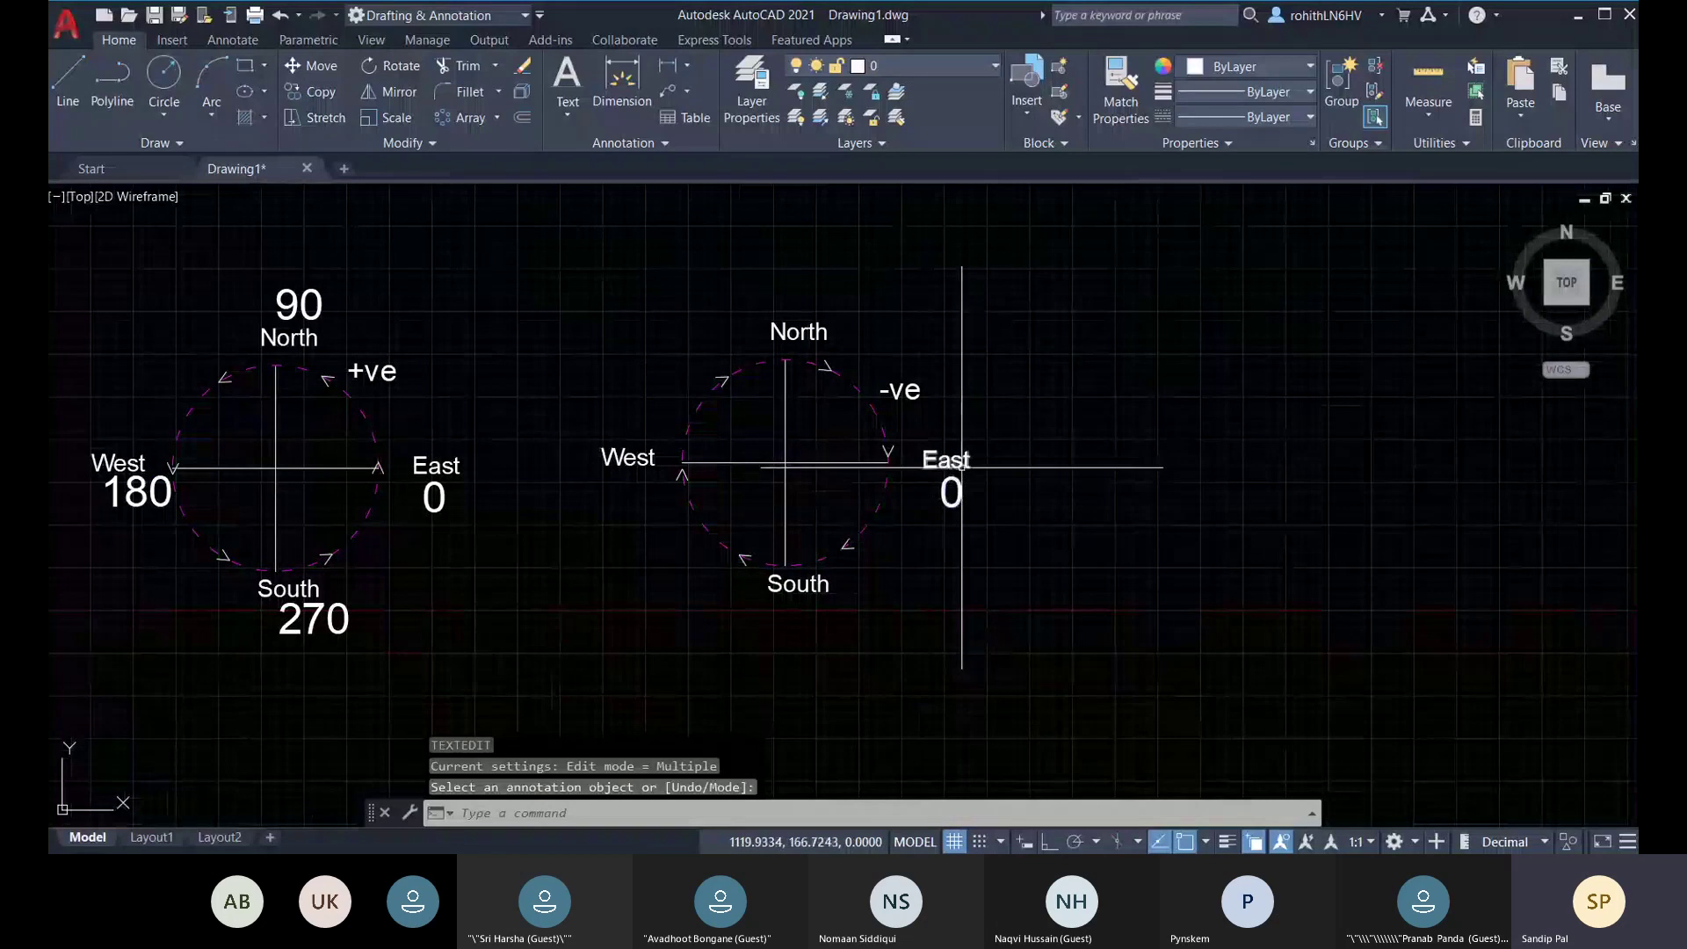
middle_drag(807, 606, 858, 589)
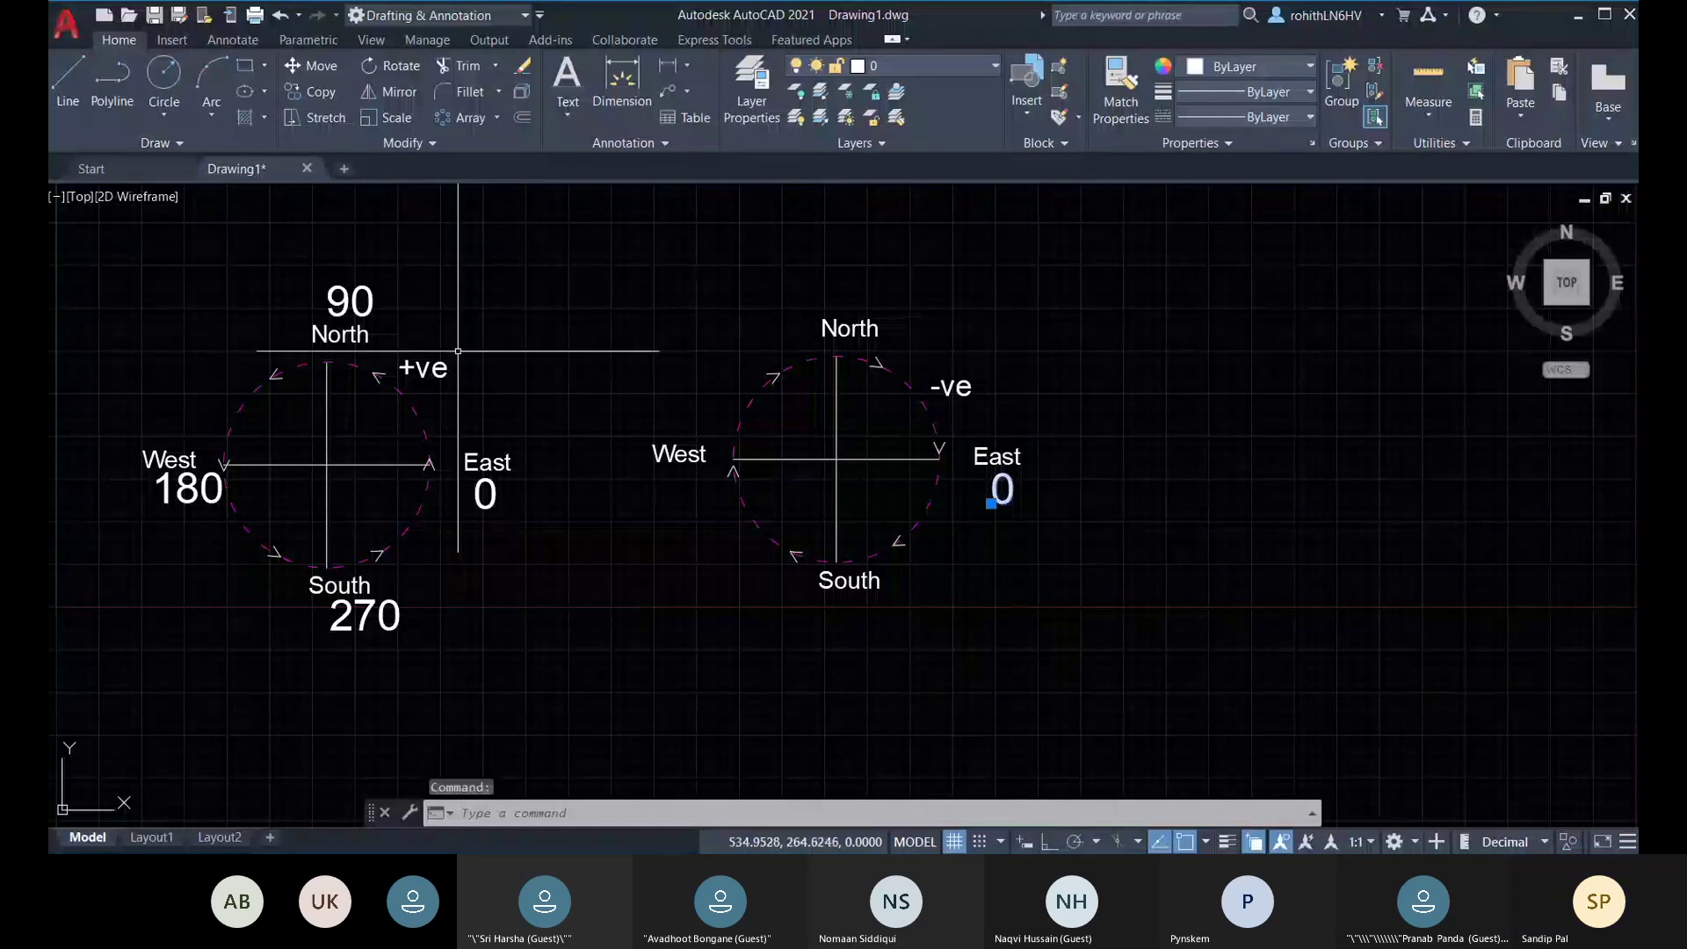
- Copy the right compass's East 0 below South, beside West and above North
click(313, 91)
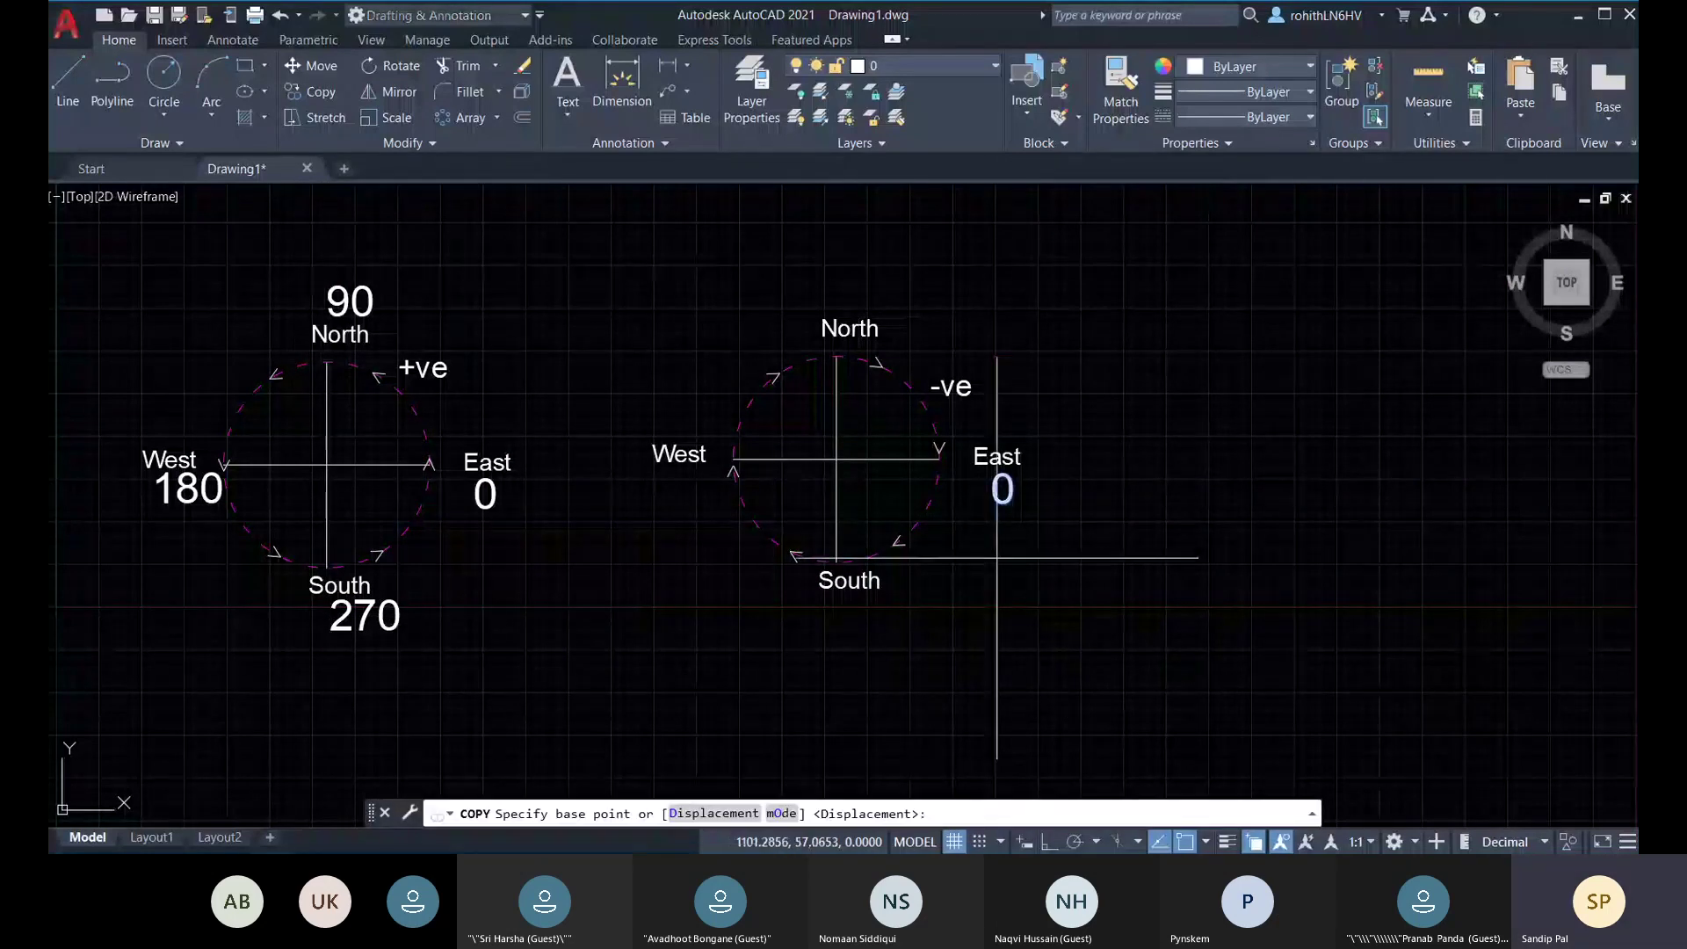
click(992, 505)
click(840, 627)
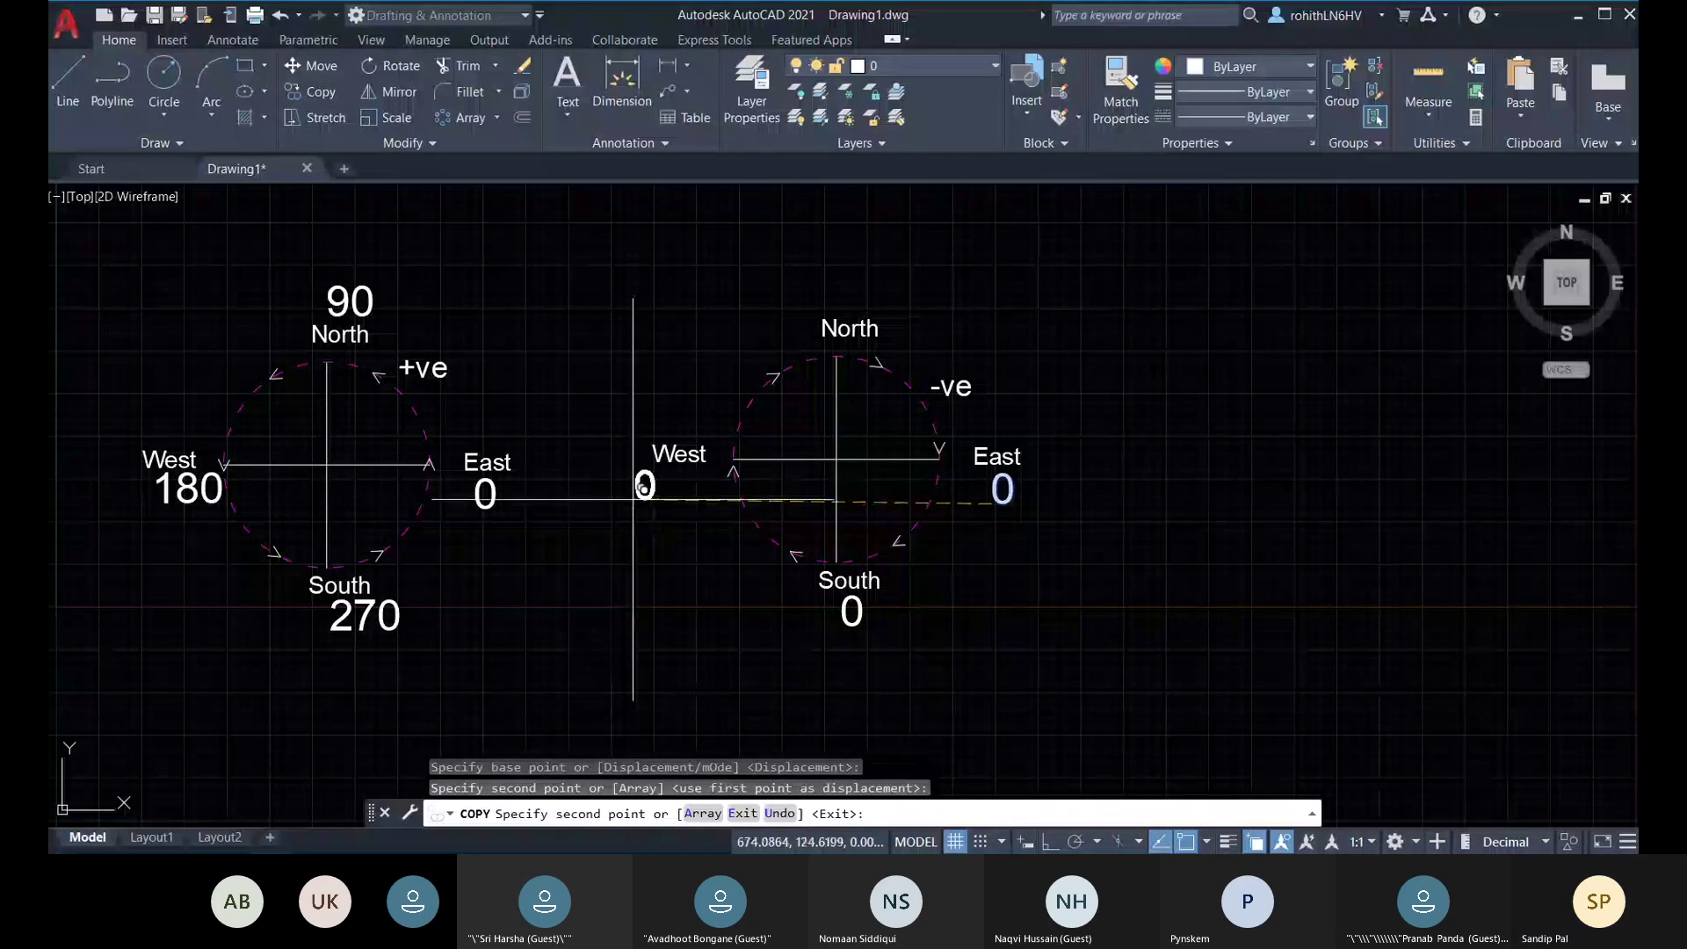
click(663, 504)
click(847, 295)
key(Escape)
key(Escape)
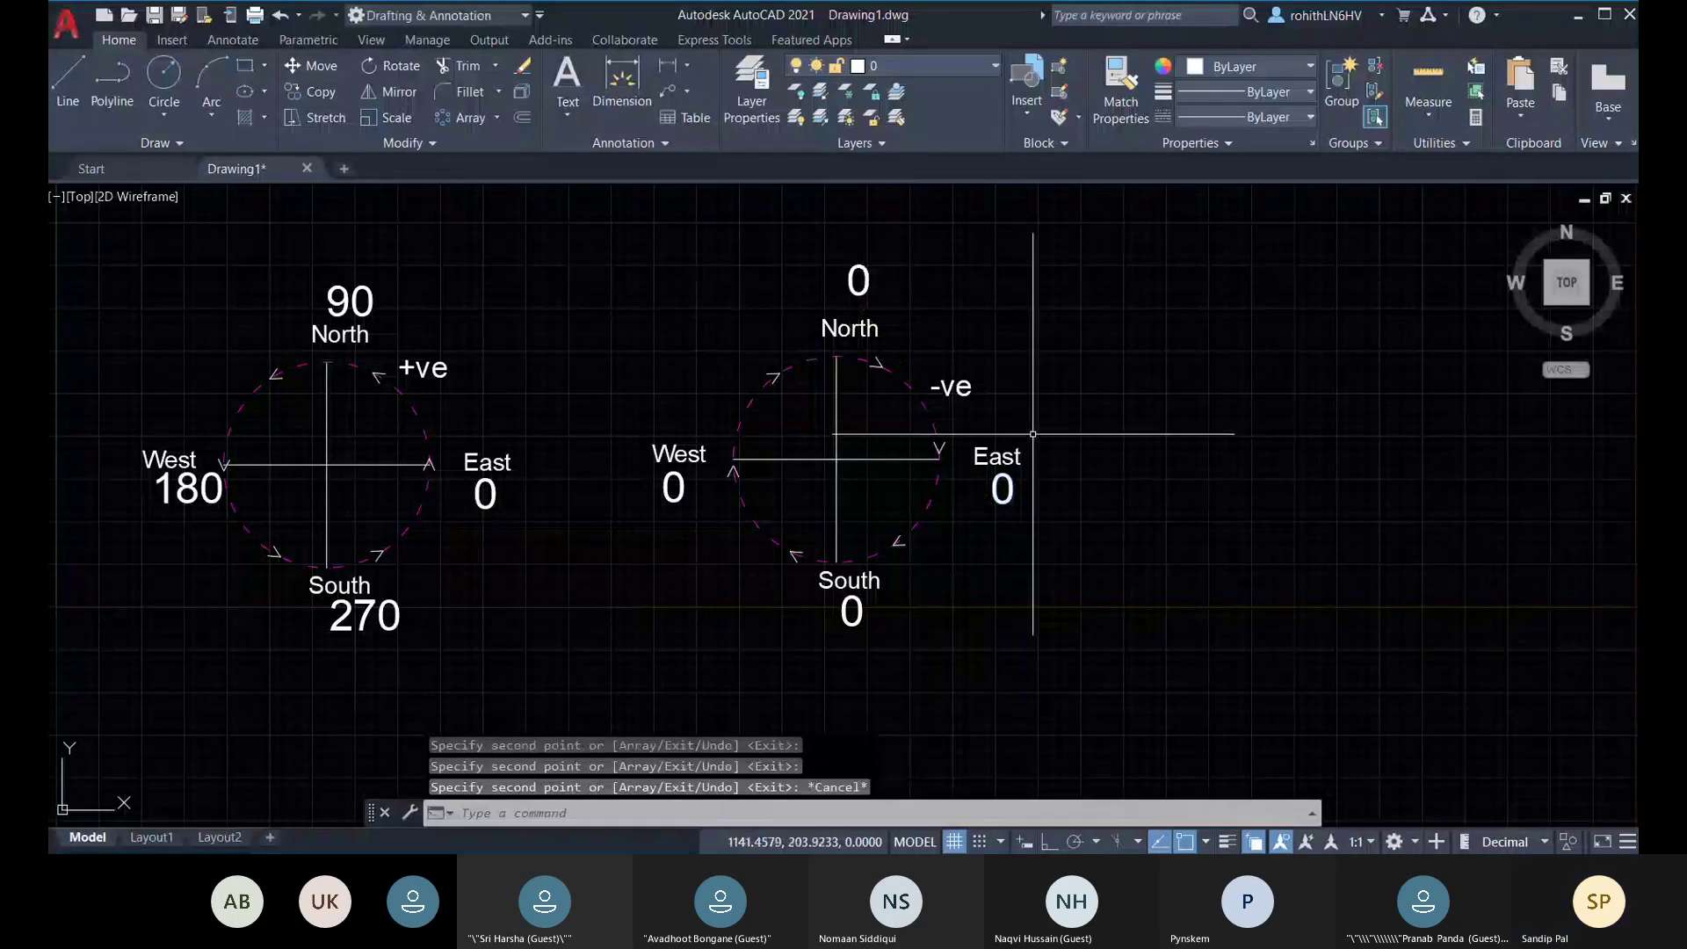
- Edit the right compass labels to -90 at South, -180 at West, -270 at North
double_click(854, 631)
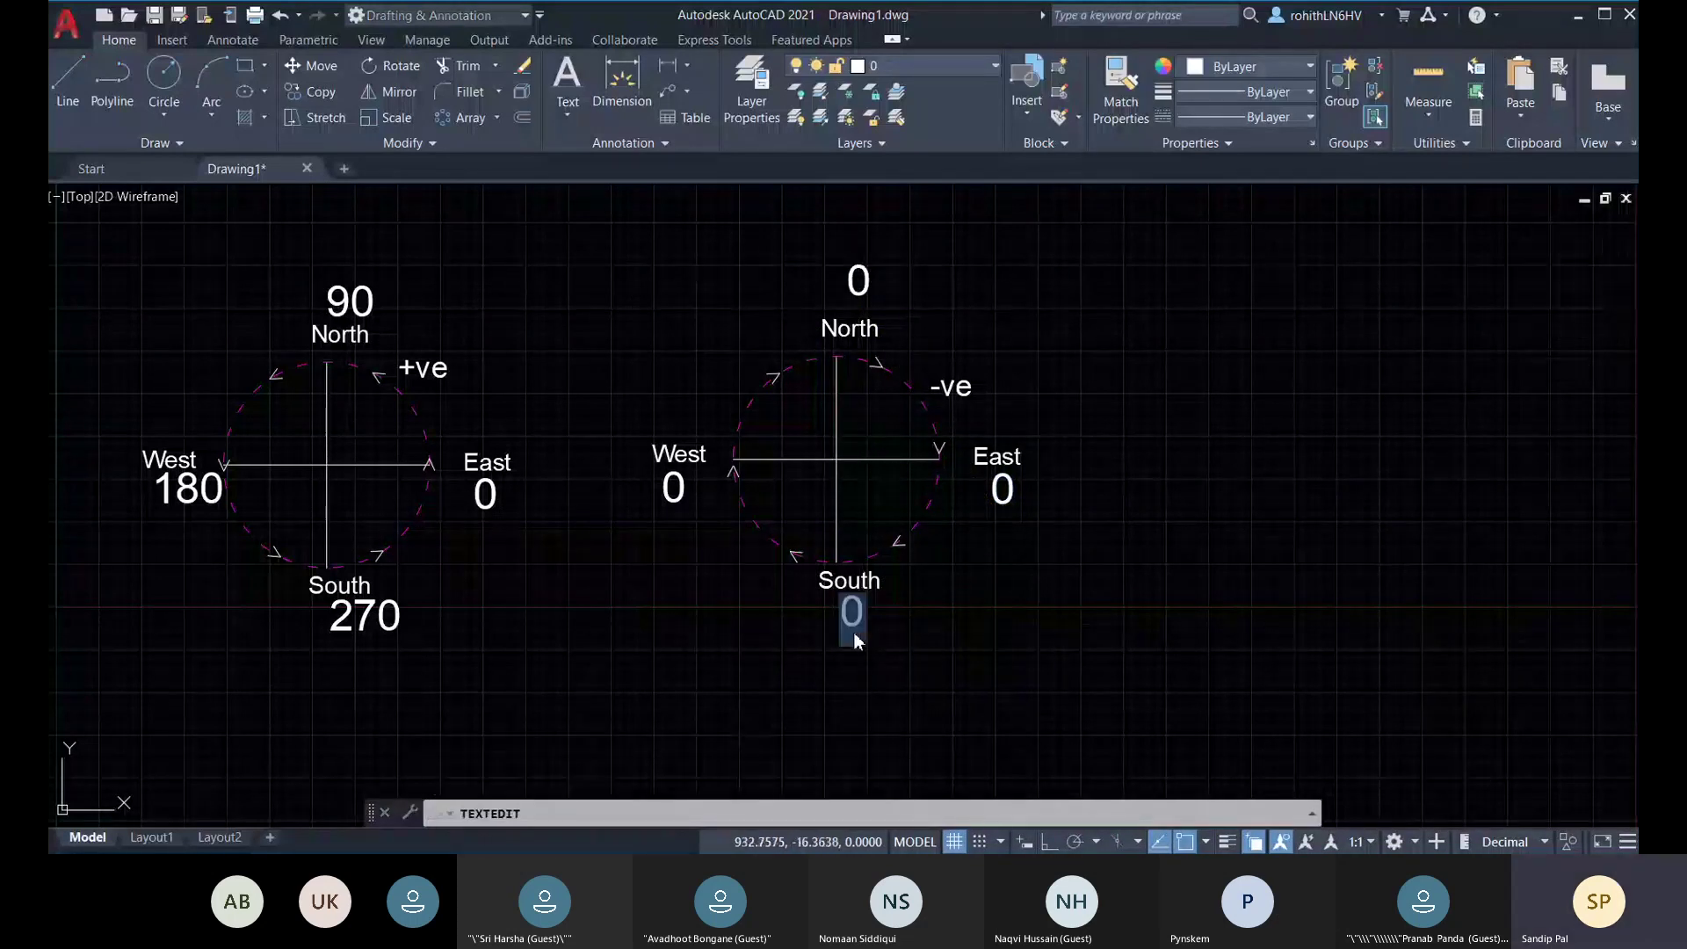
text(-9)
text(0)
key(Return)
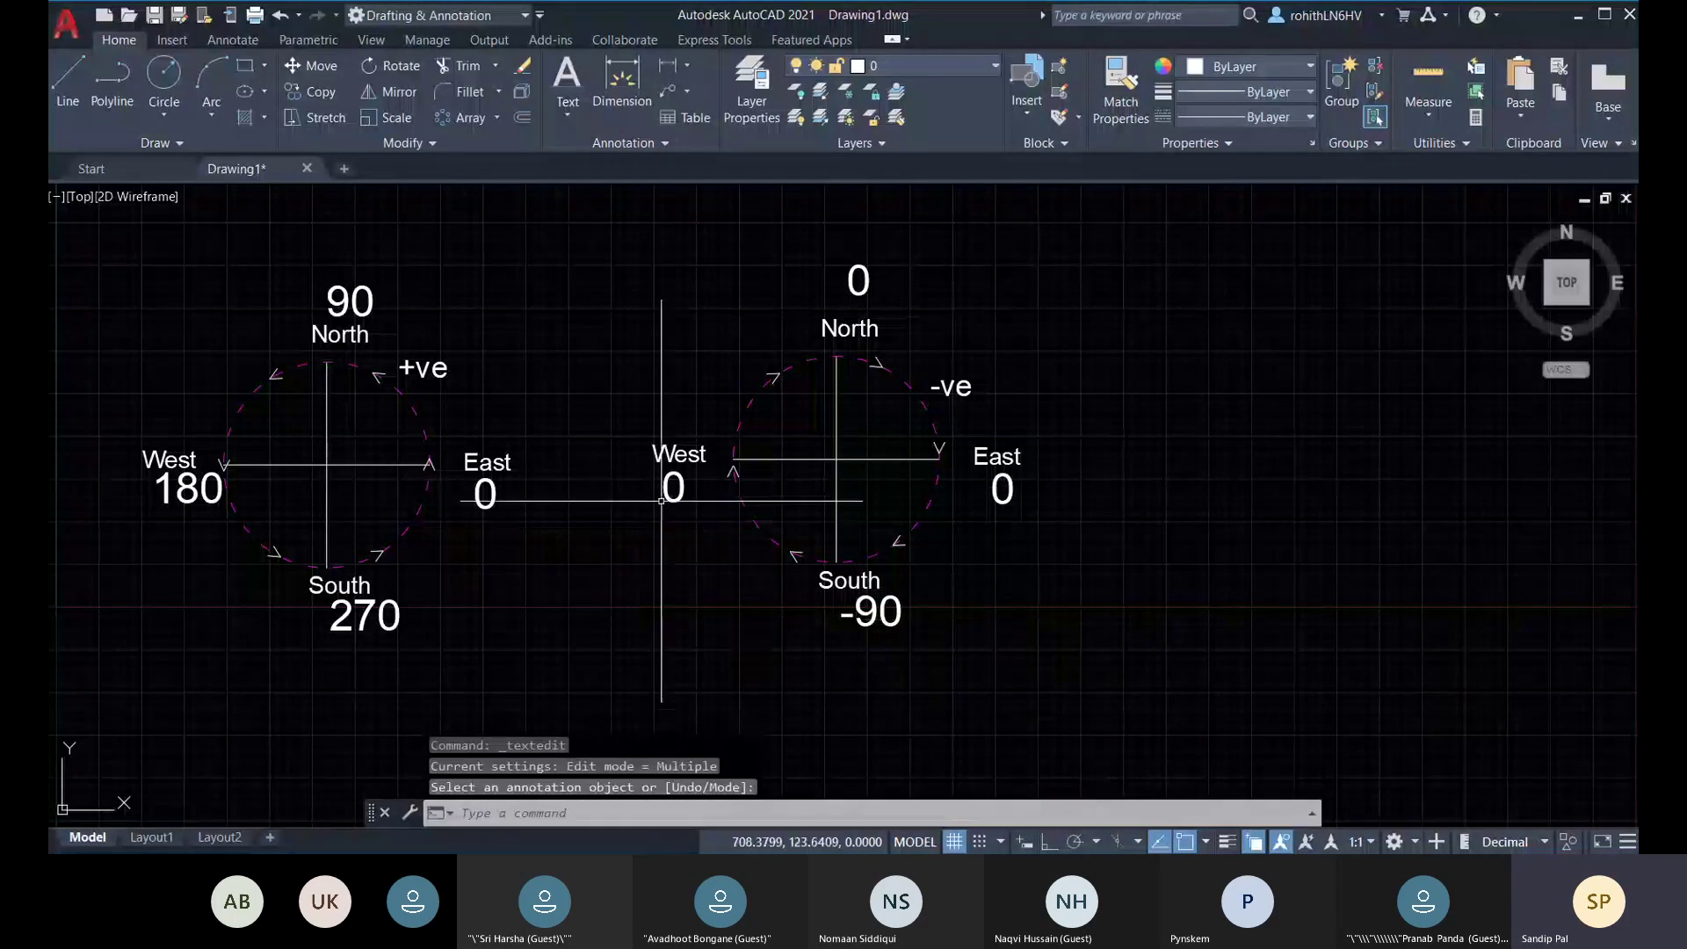
click(670, 488)
text(-180)
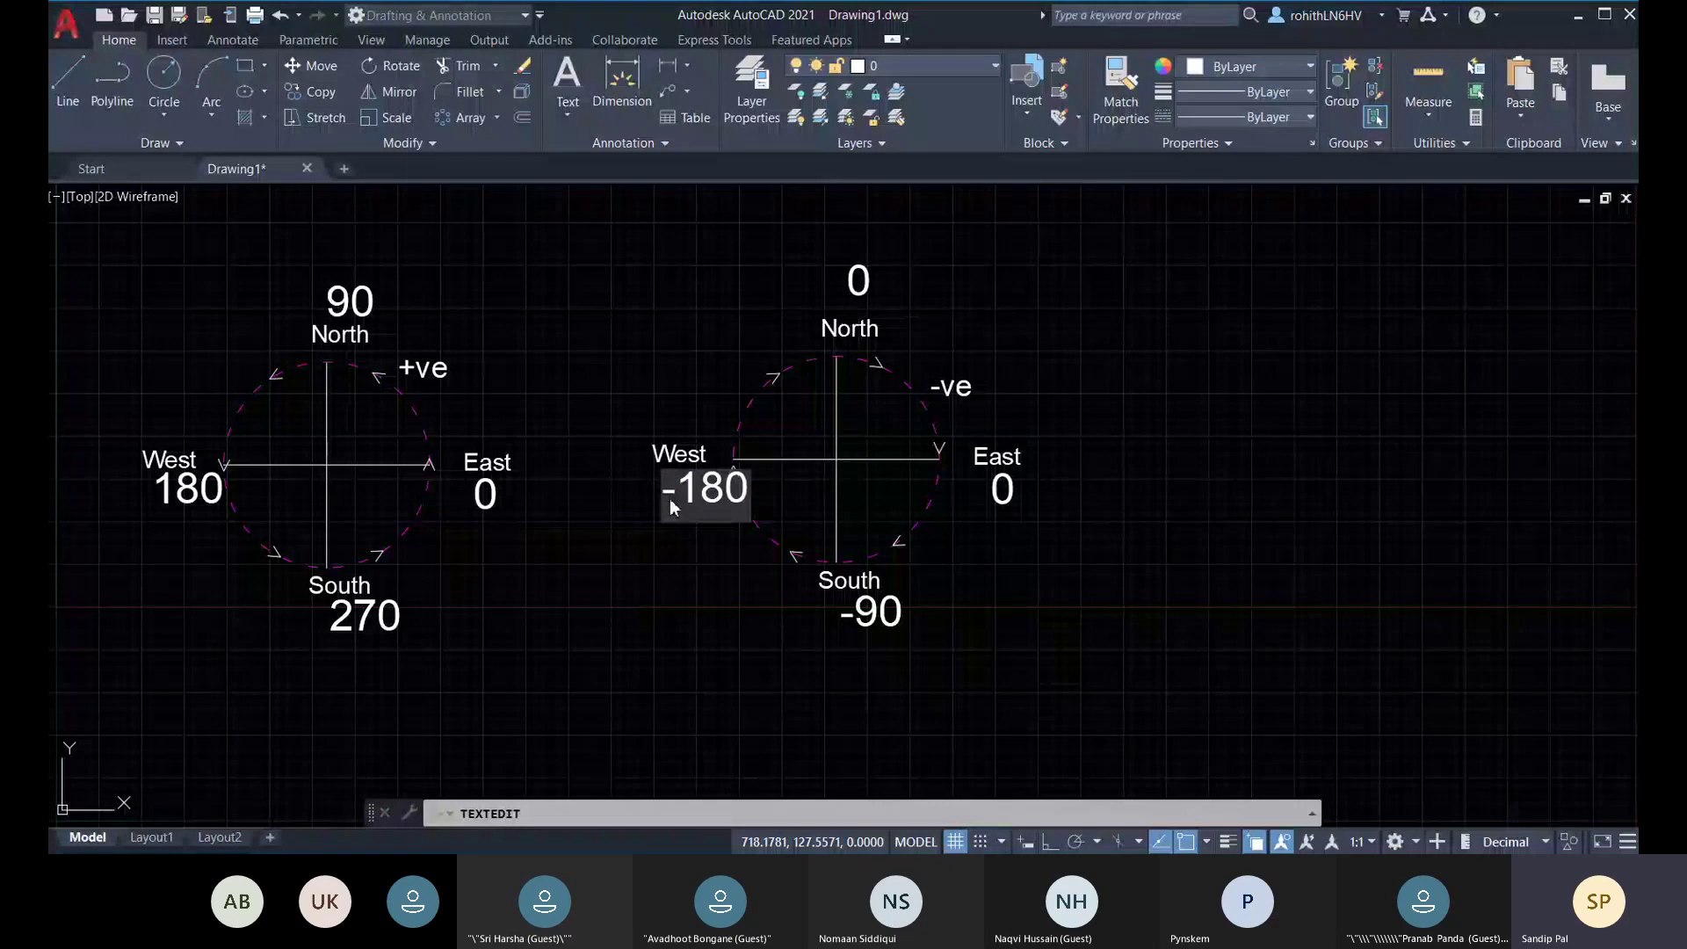
key(Return)
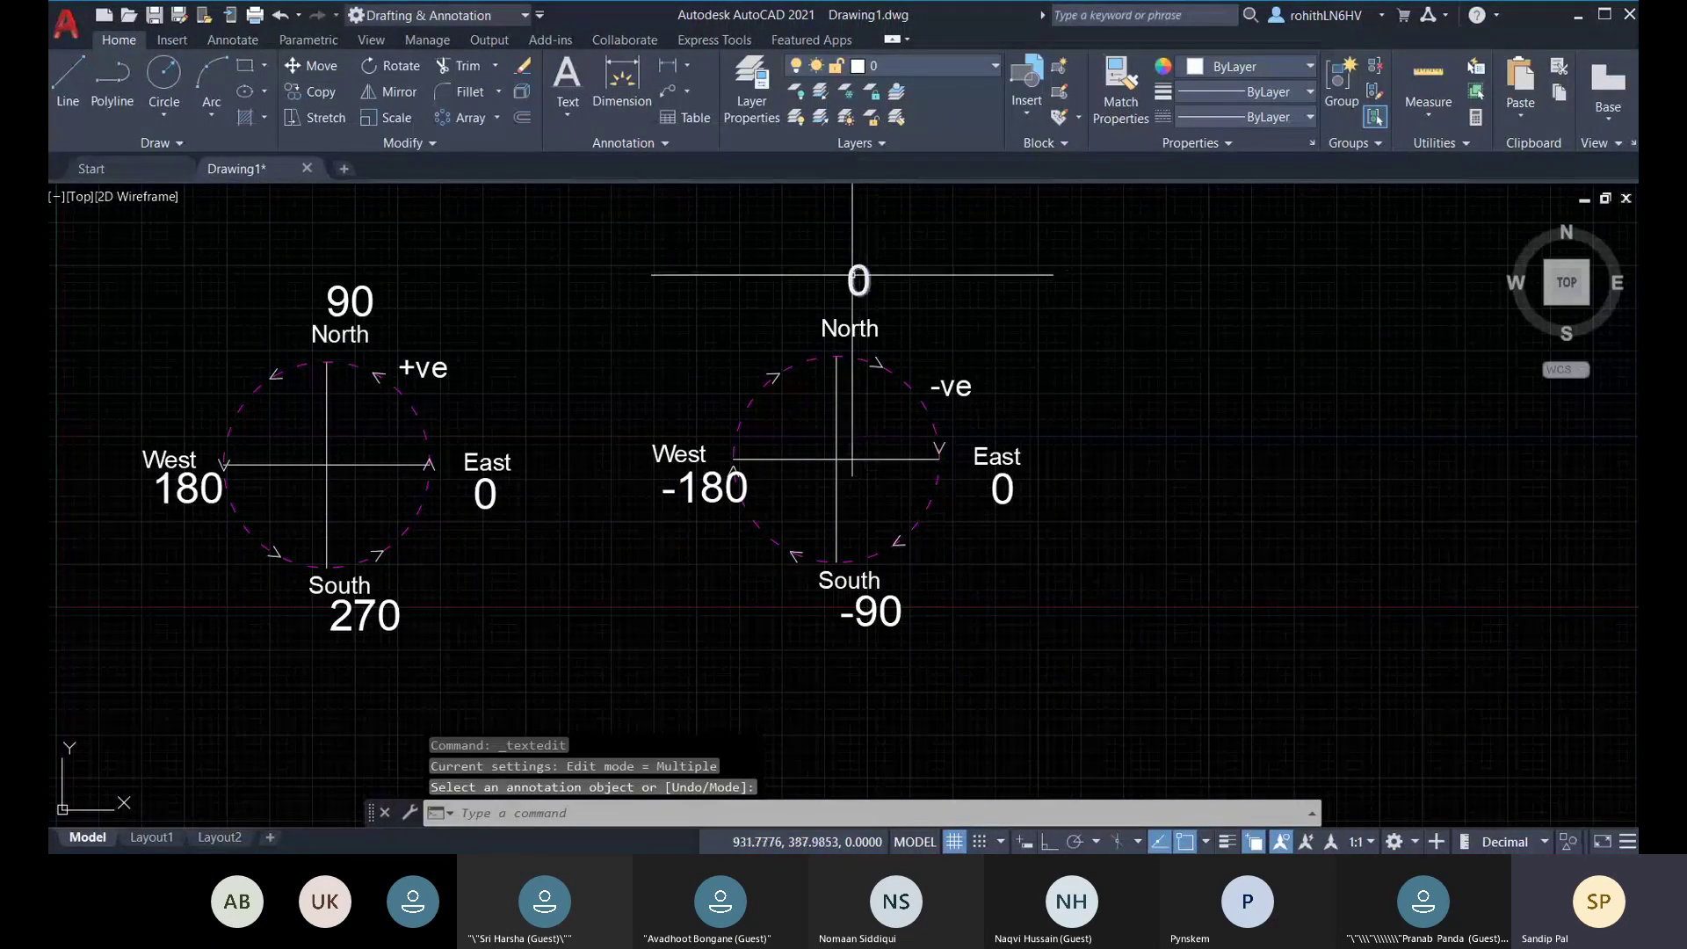
click(854, 277)
text(-270)
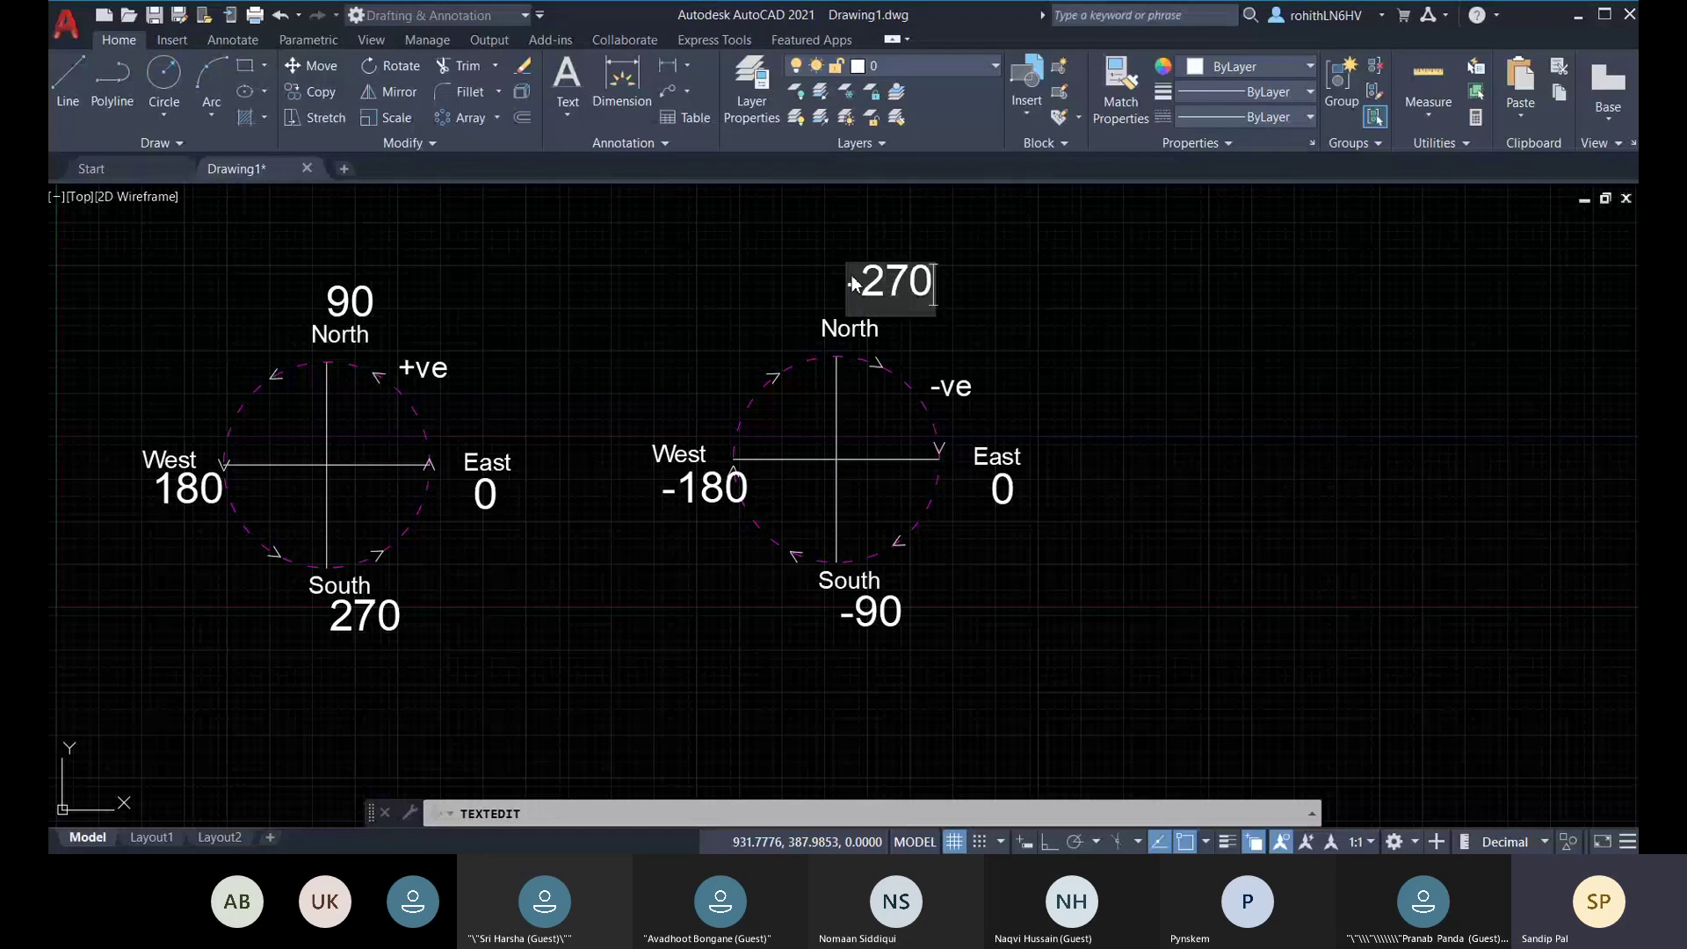
key(Return)
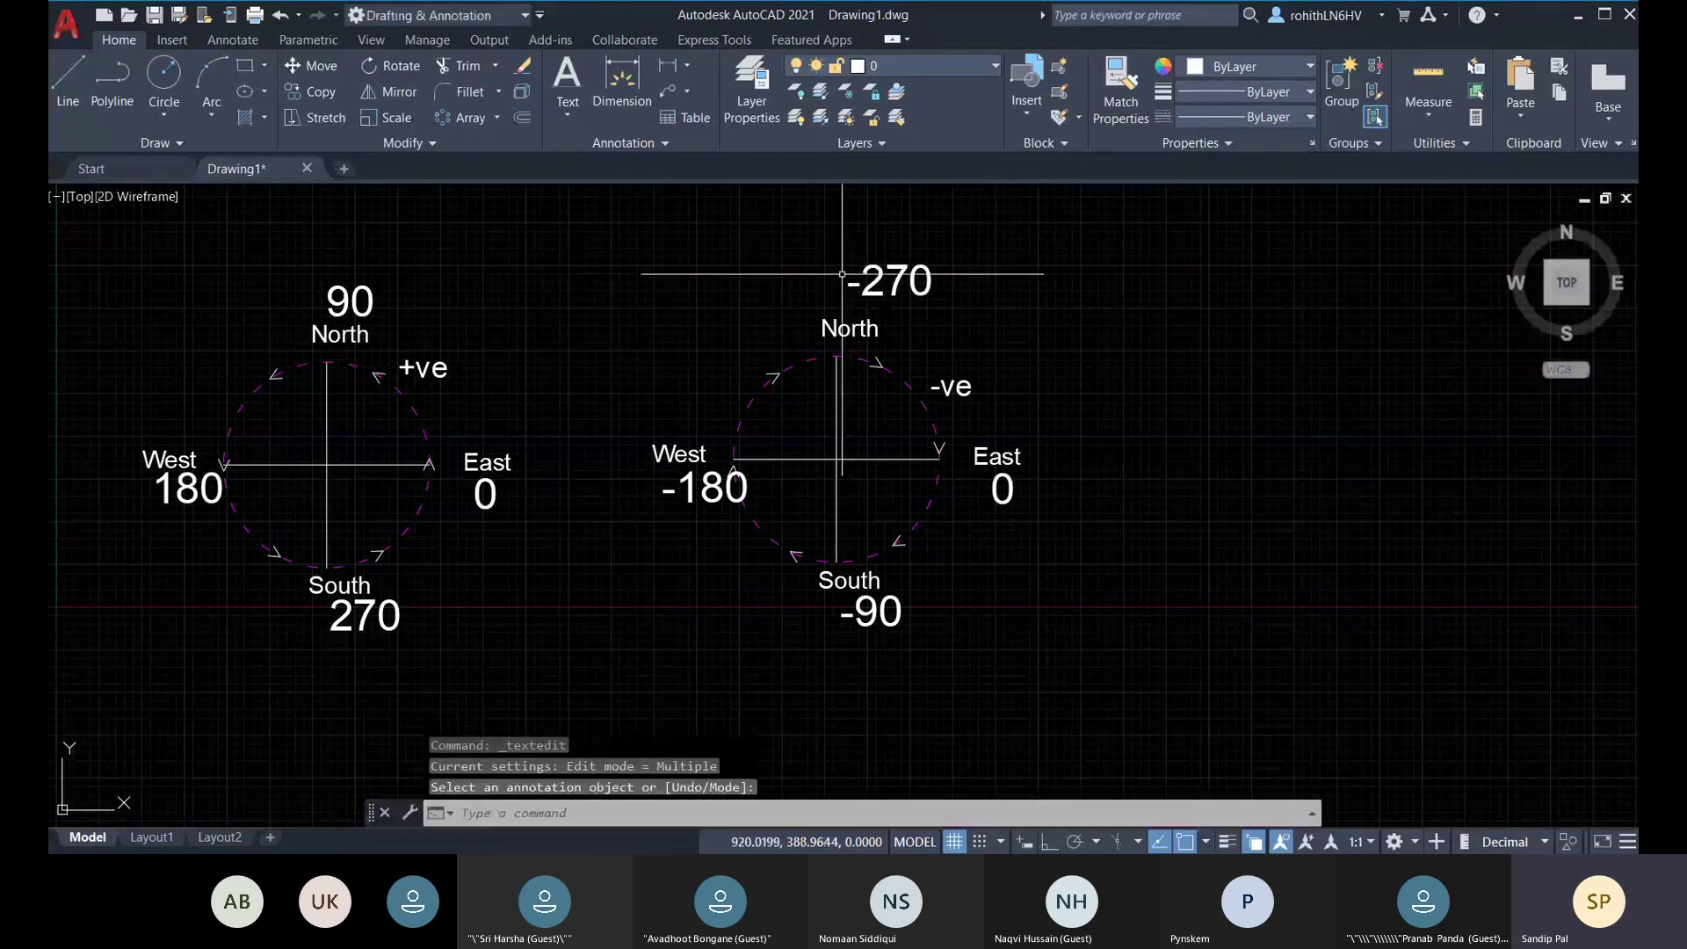
- Pan the view to recentre both labelled compasses
middle_drag(994, 543, 1011, 489)
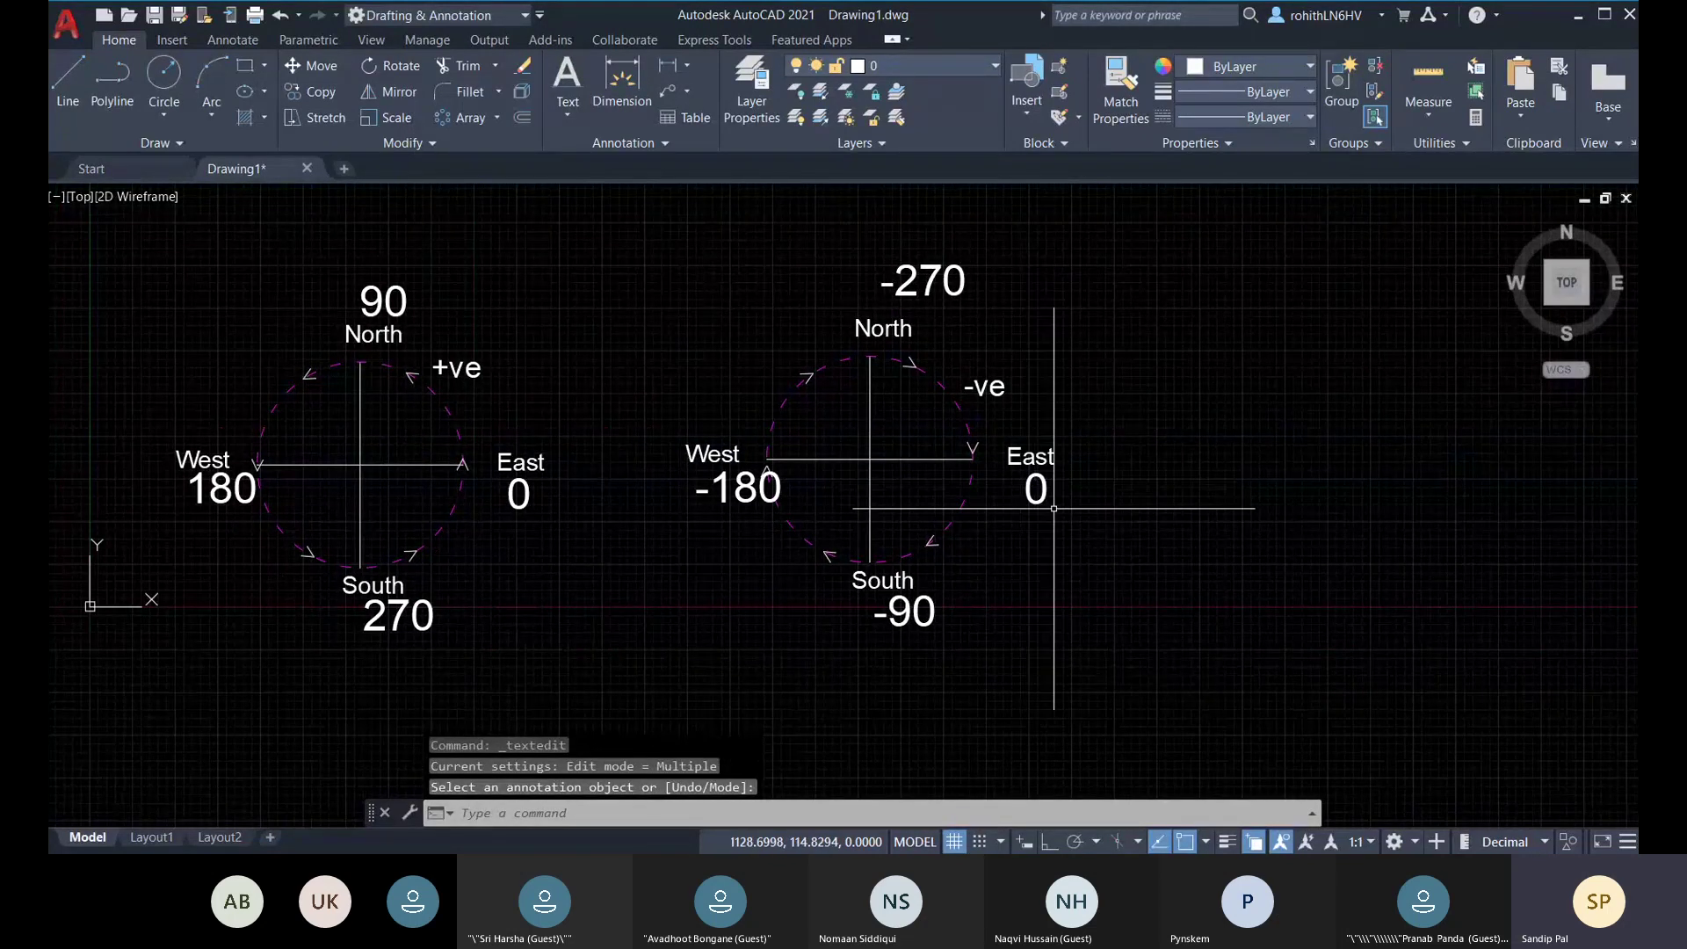
key(Escape)
middle_drag(1062, 490, 1116, 492)
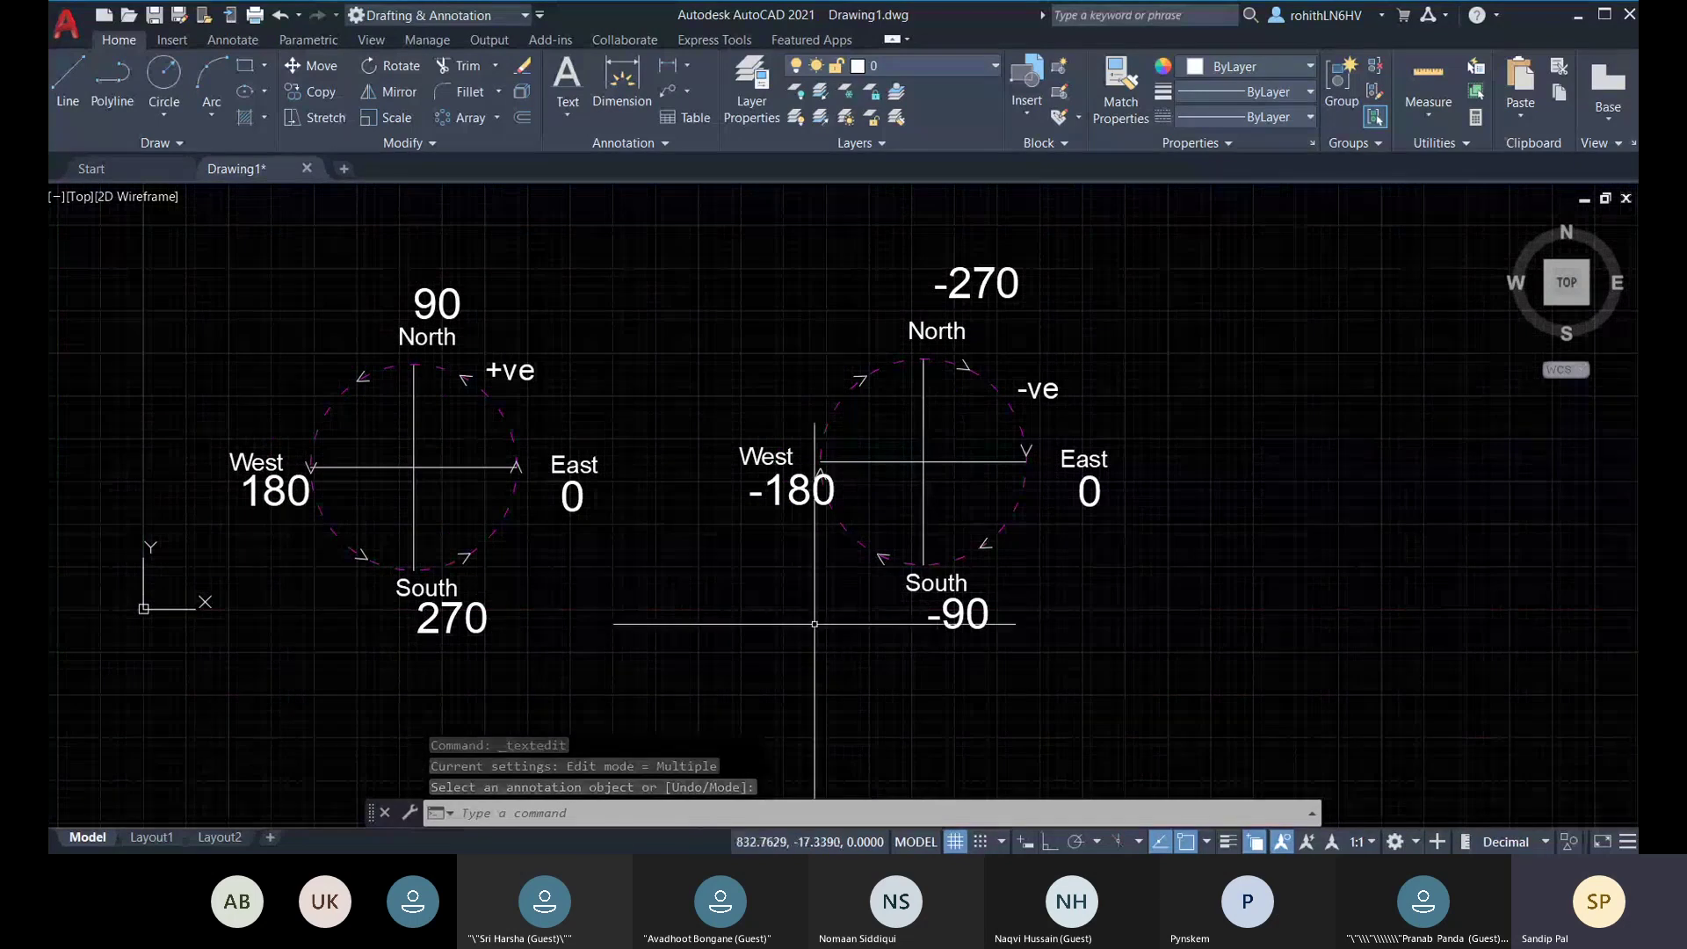
middle_drag(686, 559, 782, 594)
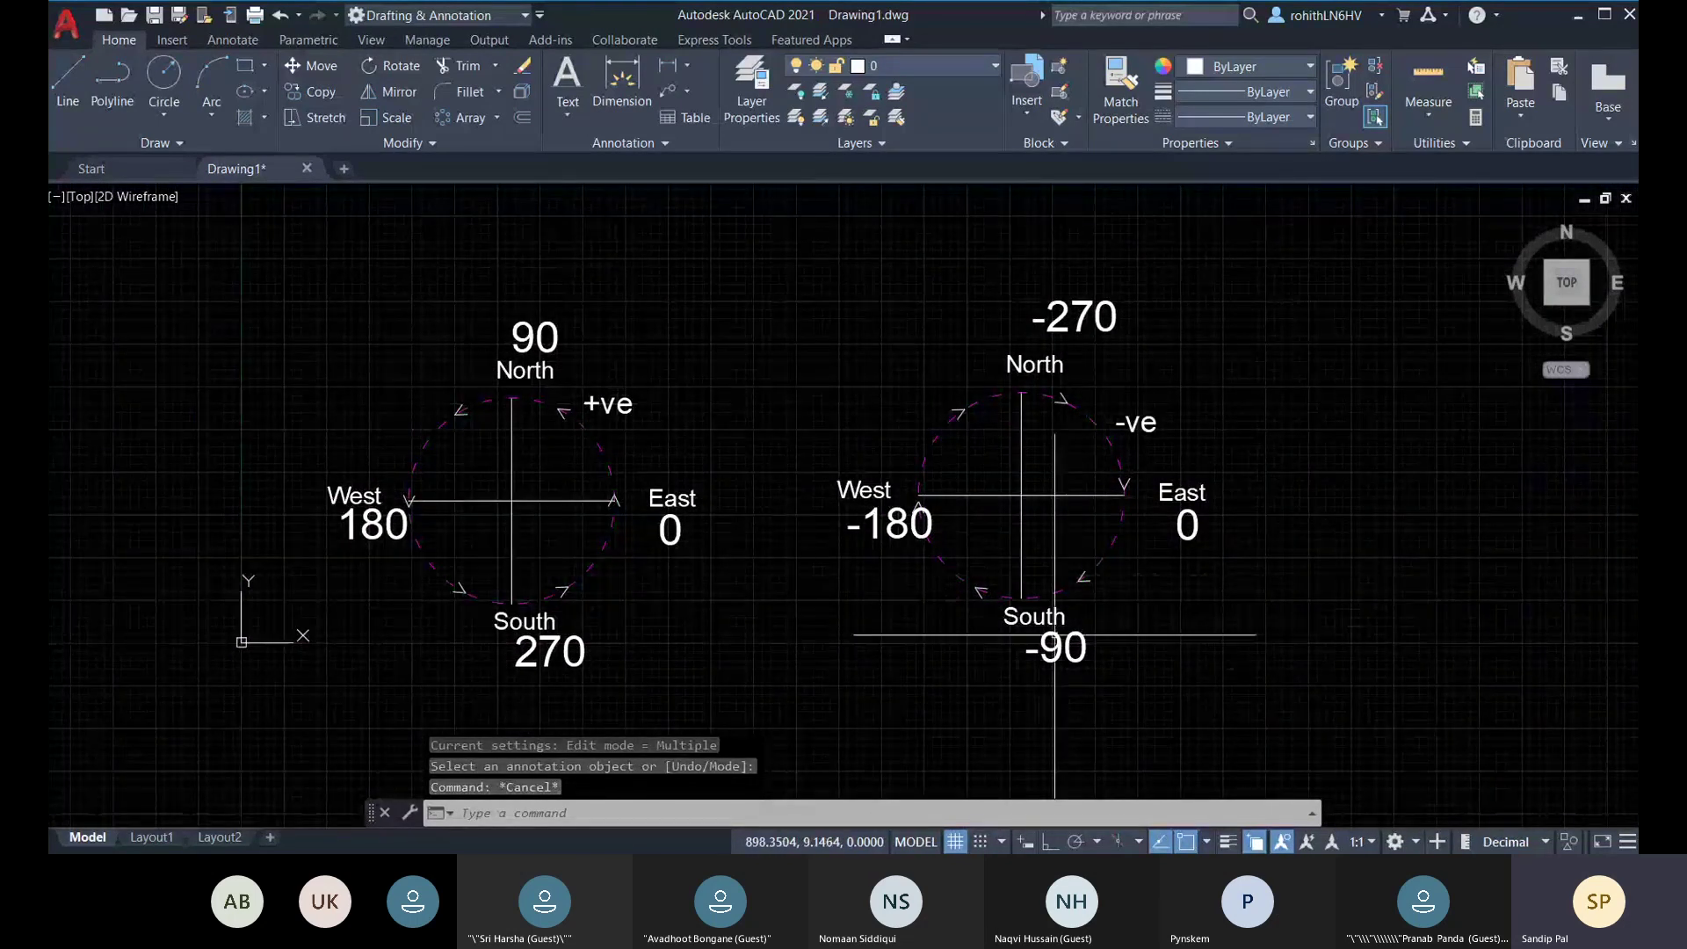
middle_drag(878, 562, 895, 552)
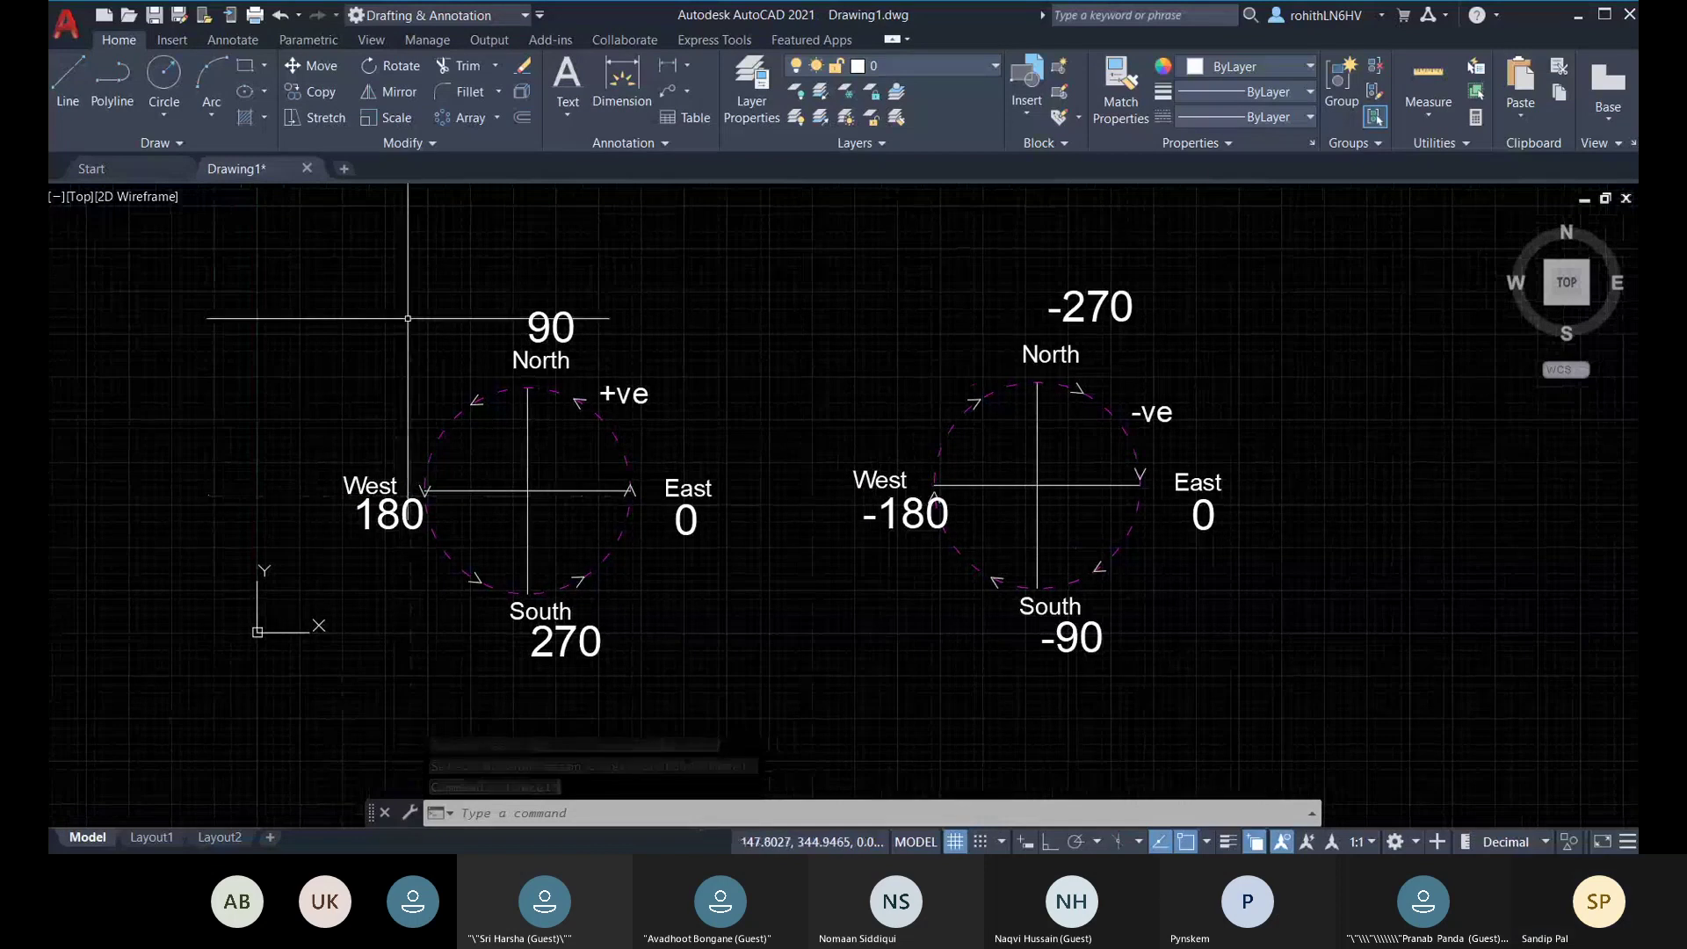
middle_drag(856, 662, 866, 660)
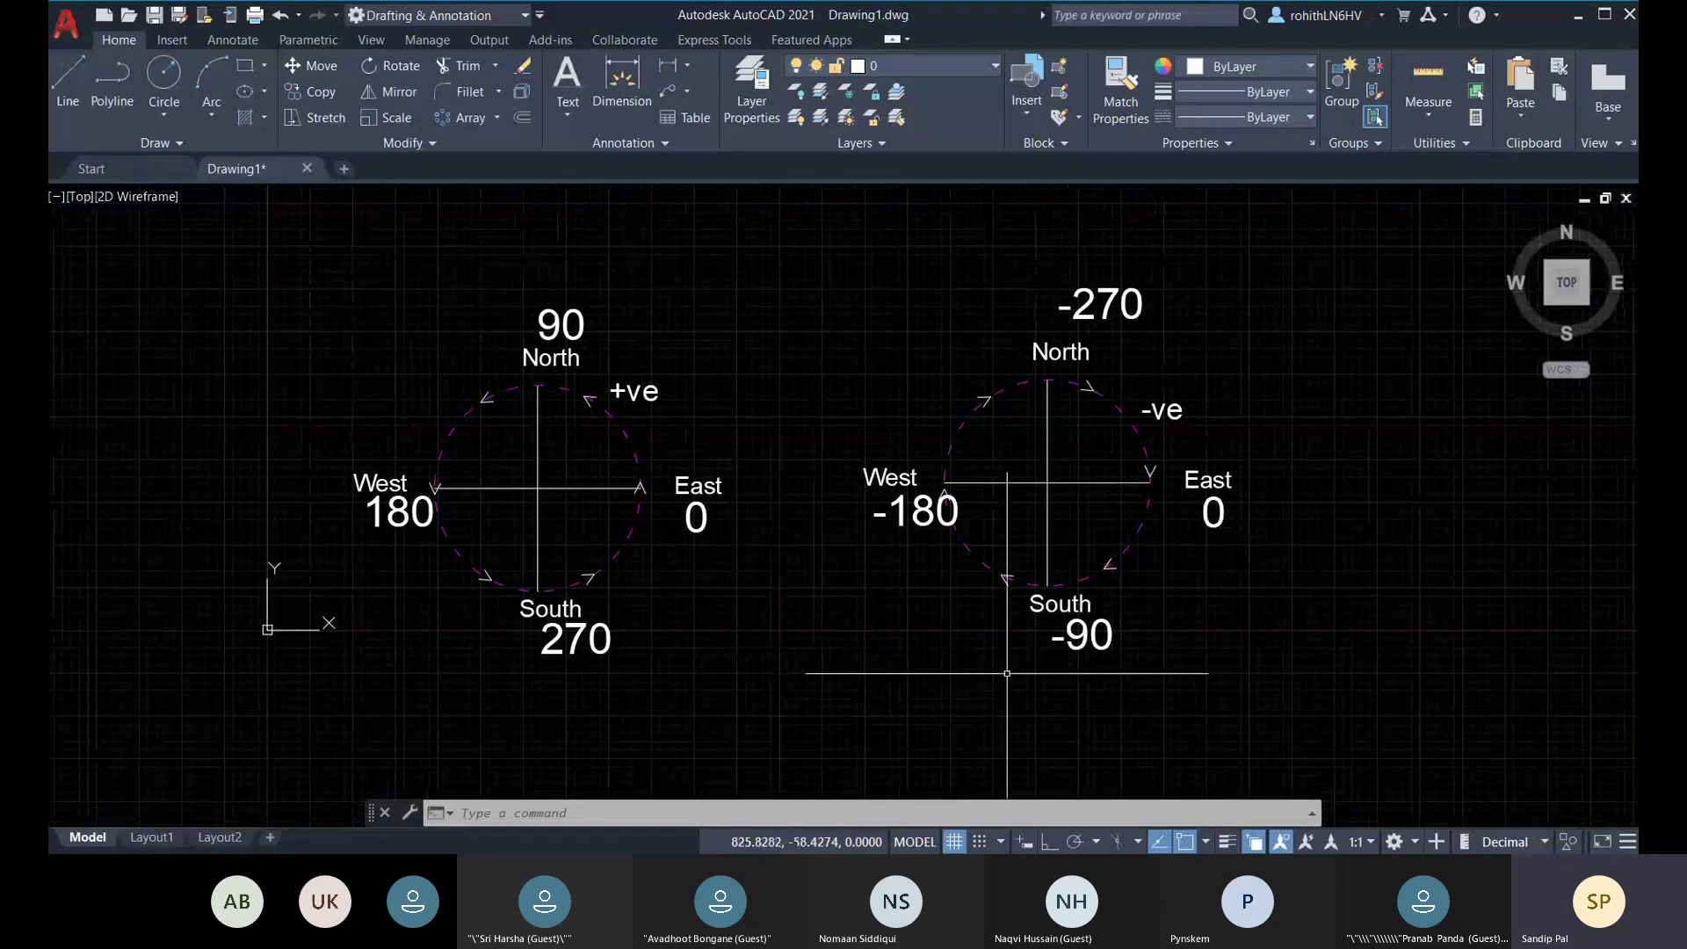
- Crossing-select both compass figures and hide them via Isolate > Hide Objects
click(1308, 716)
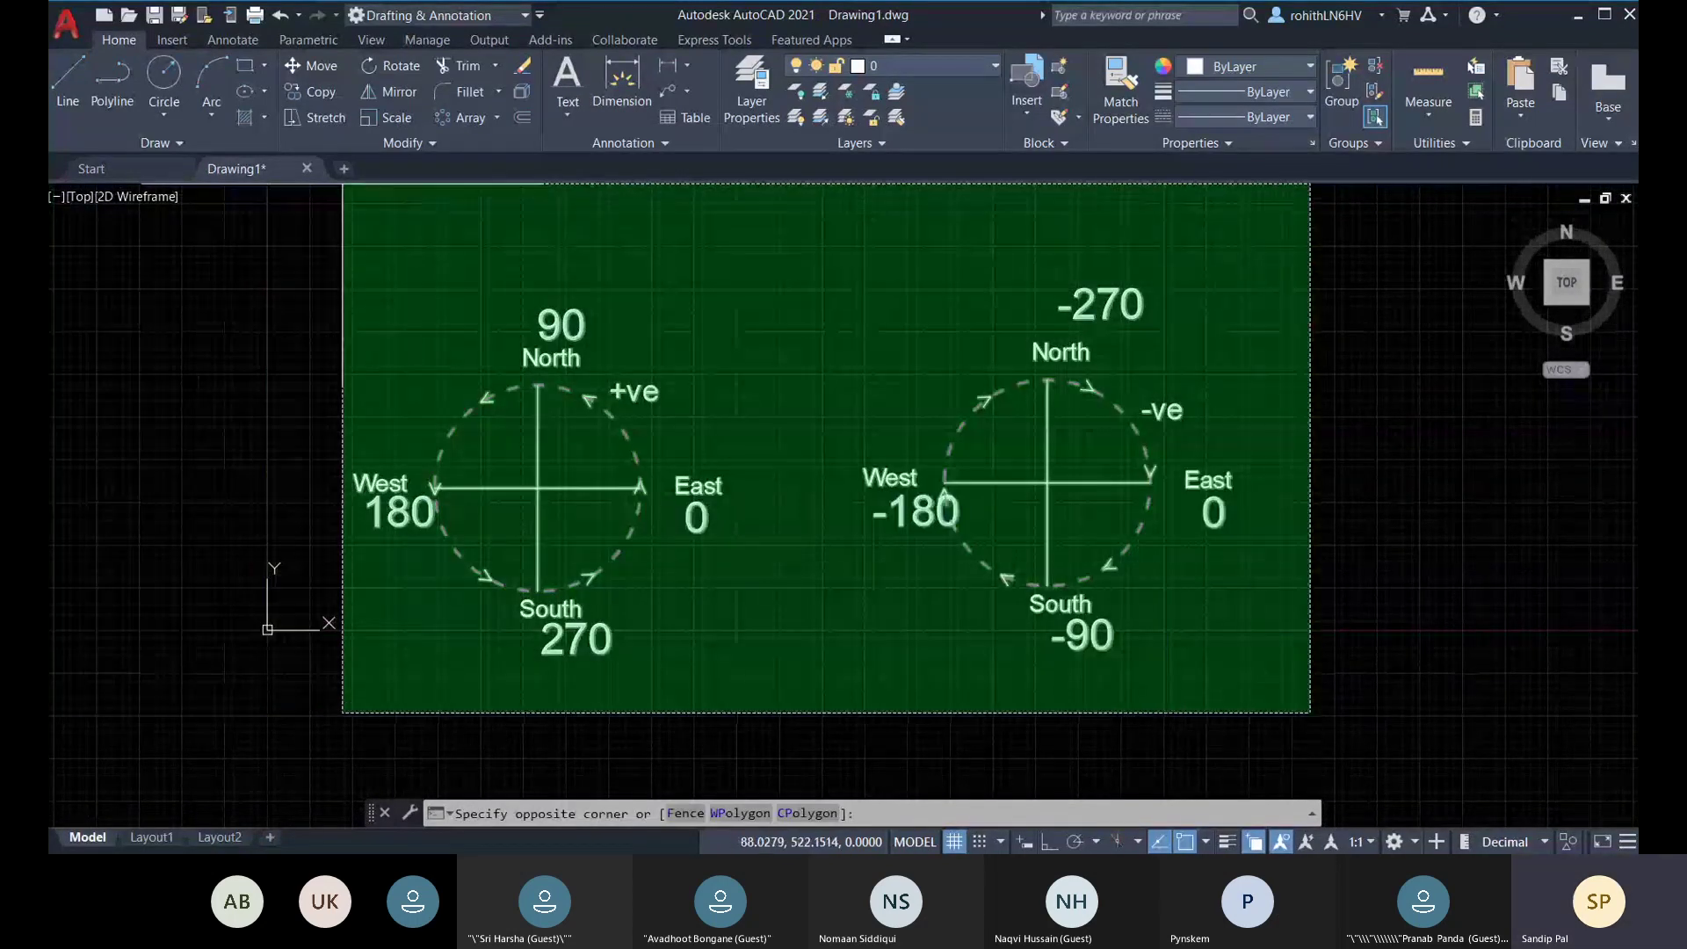
click(303, 195)
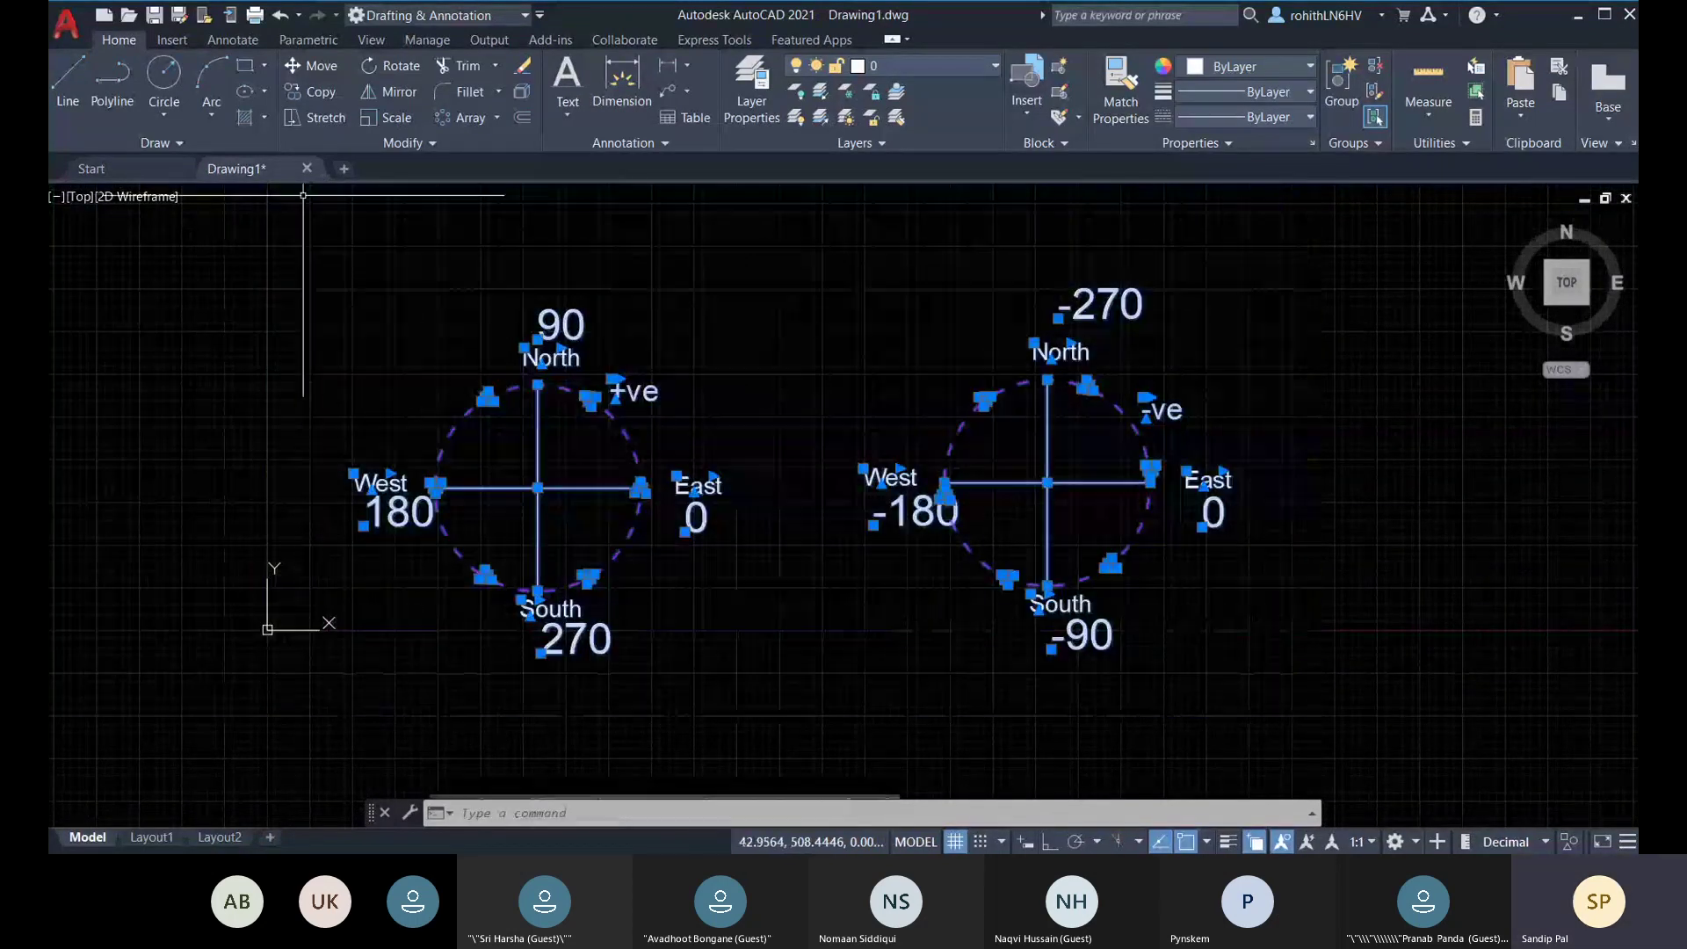
right_click(788, 319)
mouse_move(837, 402)
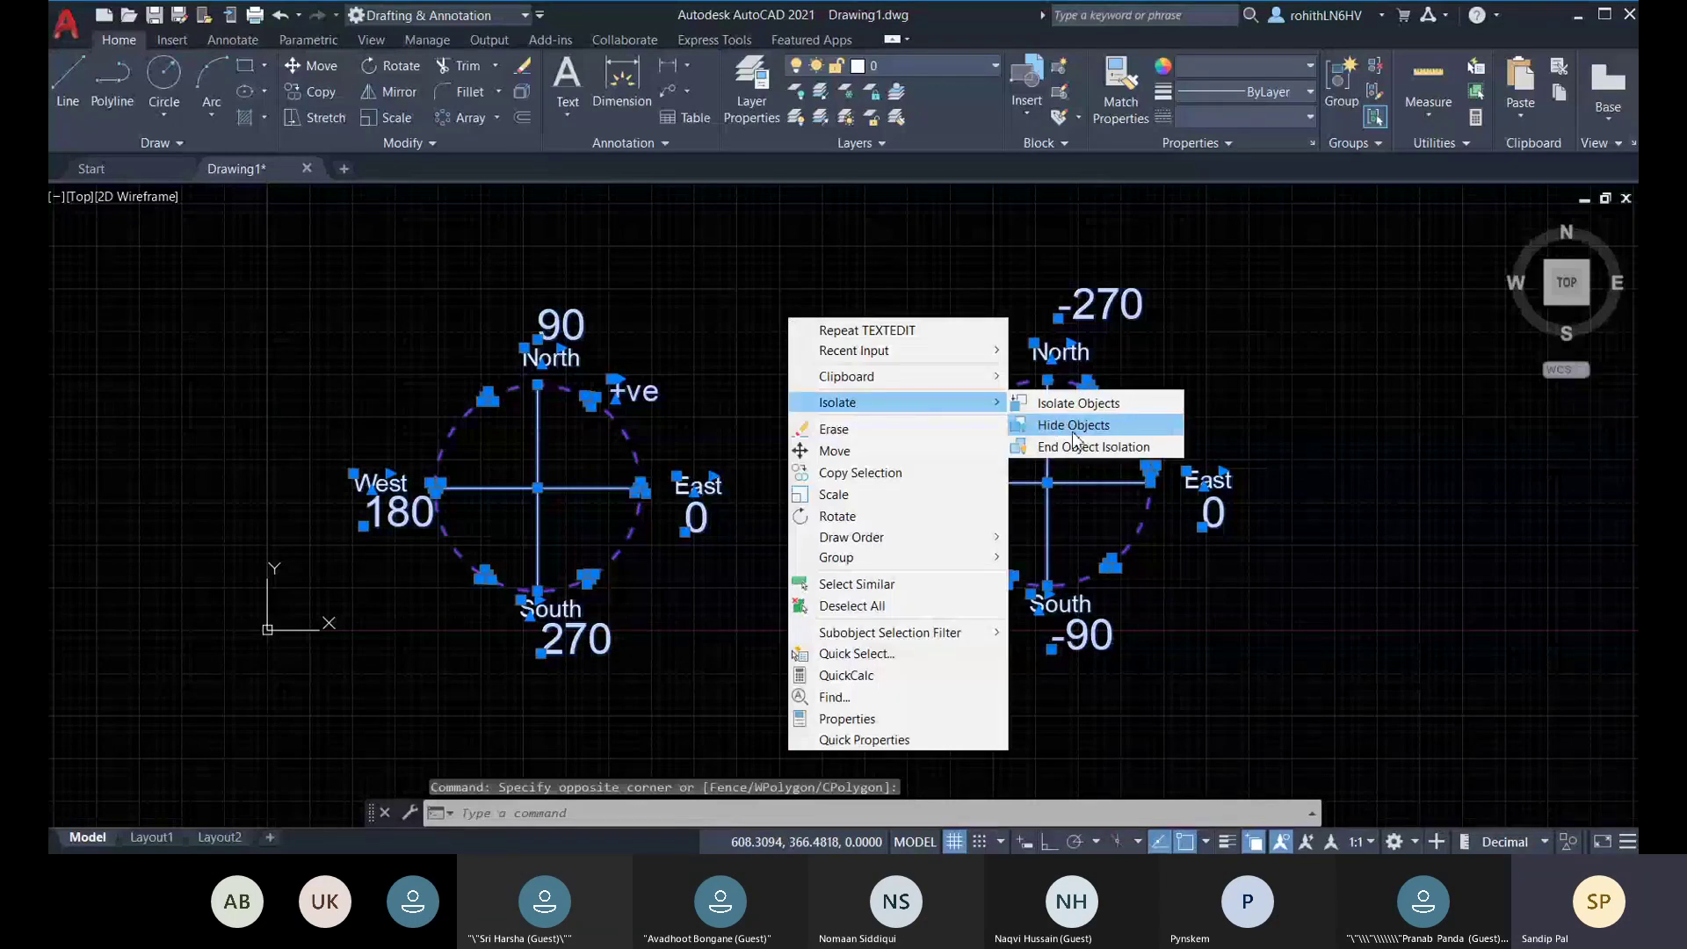
click(1073, 425)
scroll(878, 474, down, 3)
middle_drag(879, 474, 878, 633)
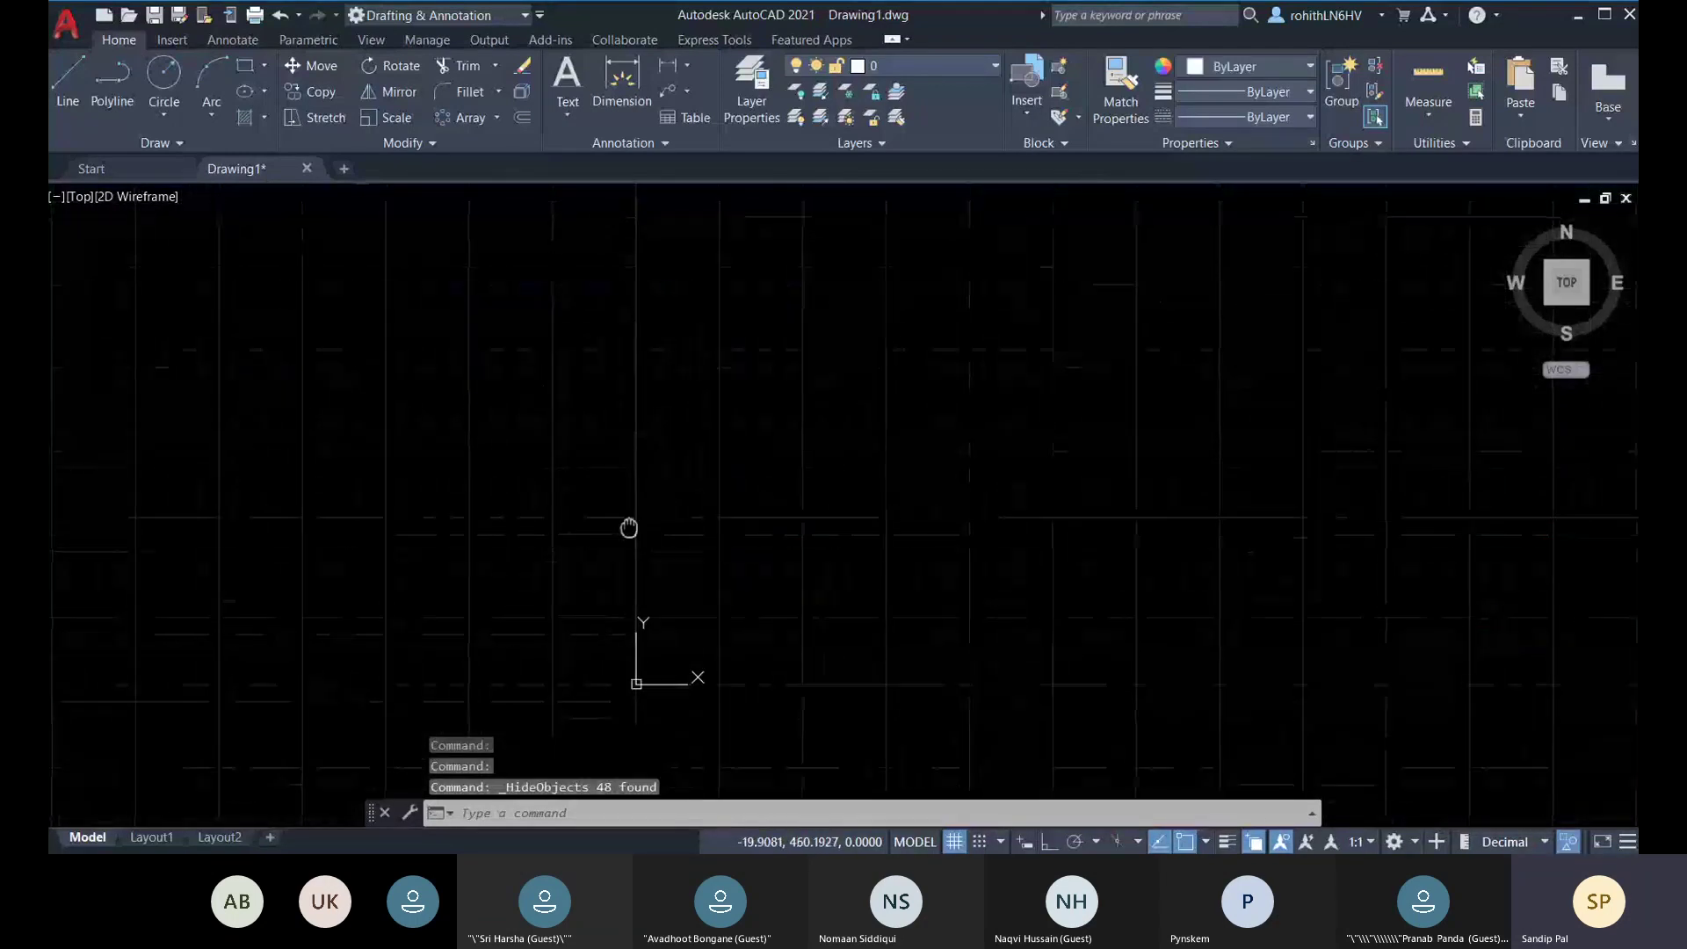
middle_drag(628, 527, 629, 402)
middle_drag(403, 576, 912, 558)
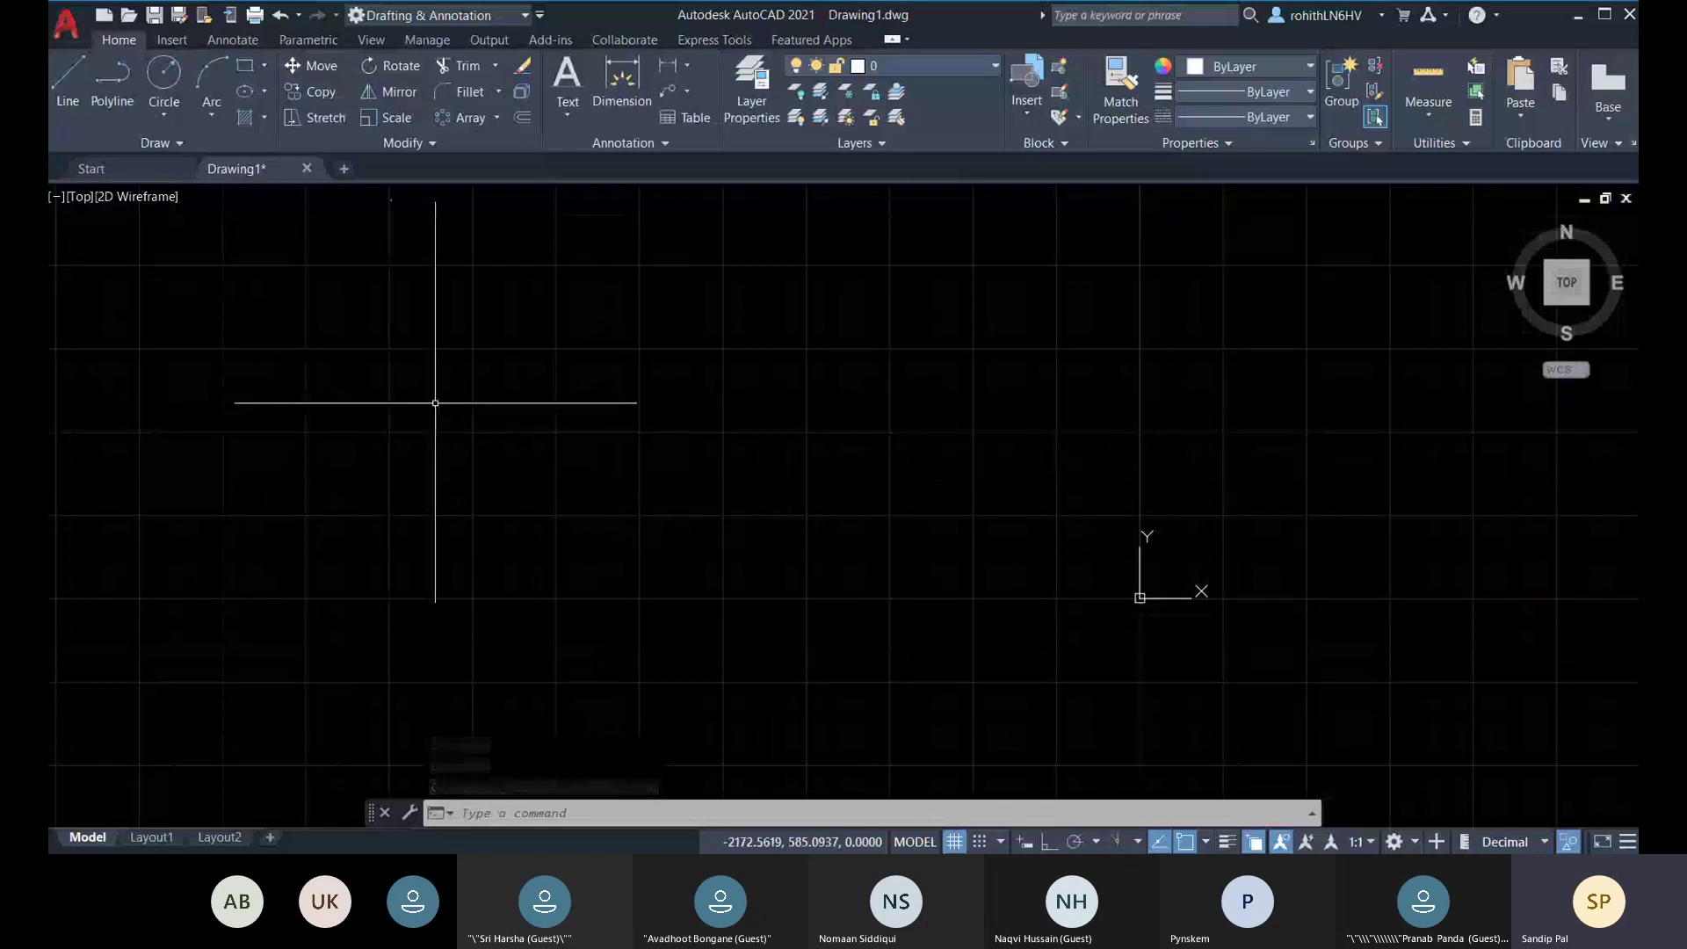
- Start a new line with its first point in the empty drawing area
click(65, 103)
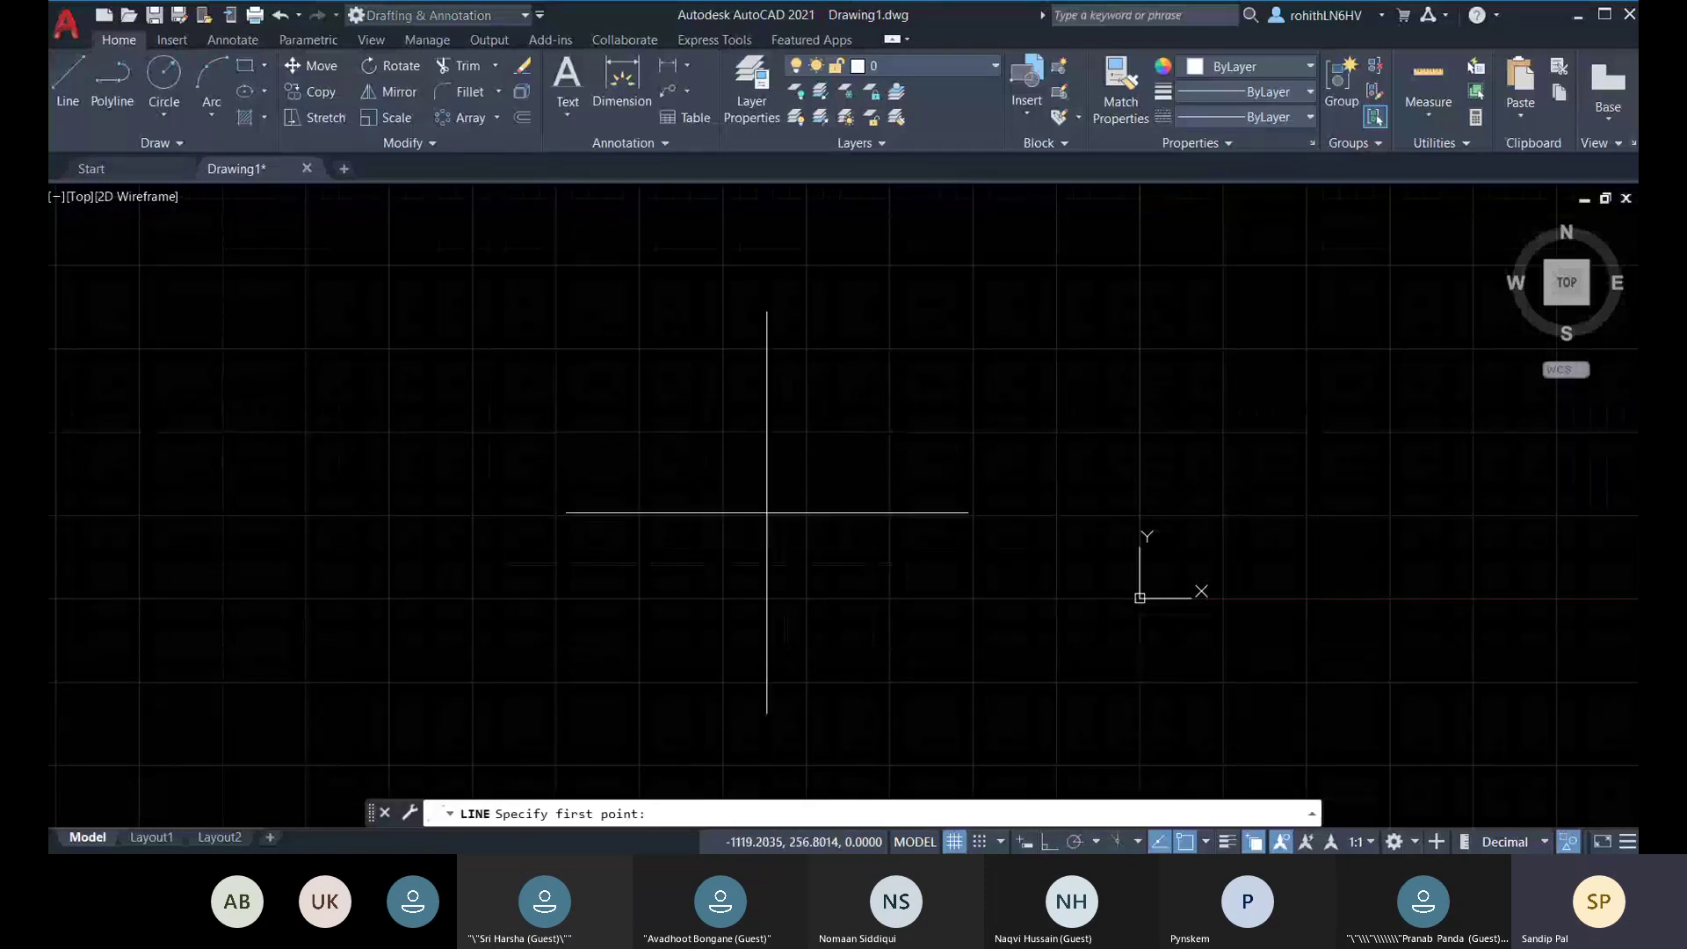
middle_drag(767, 512, 804, 488)
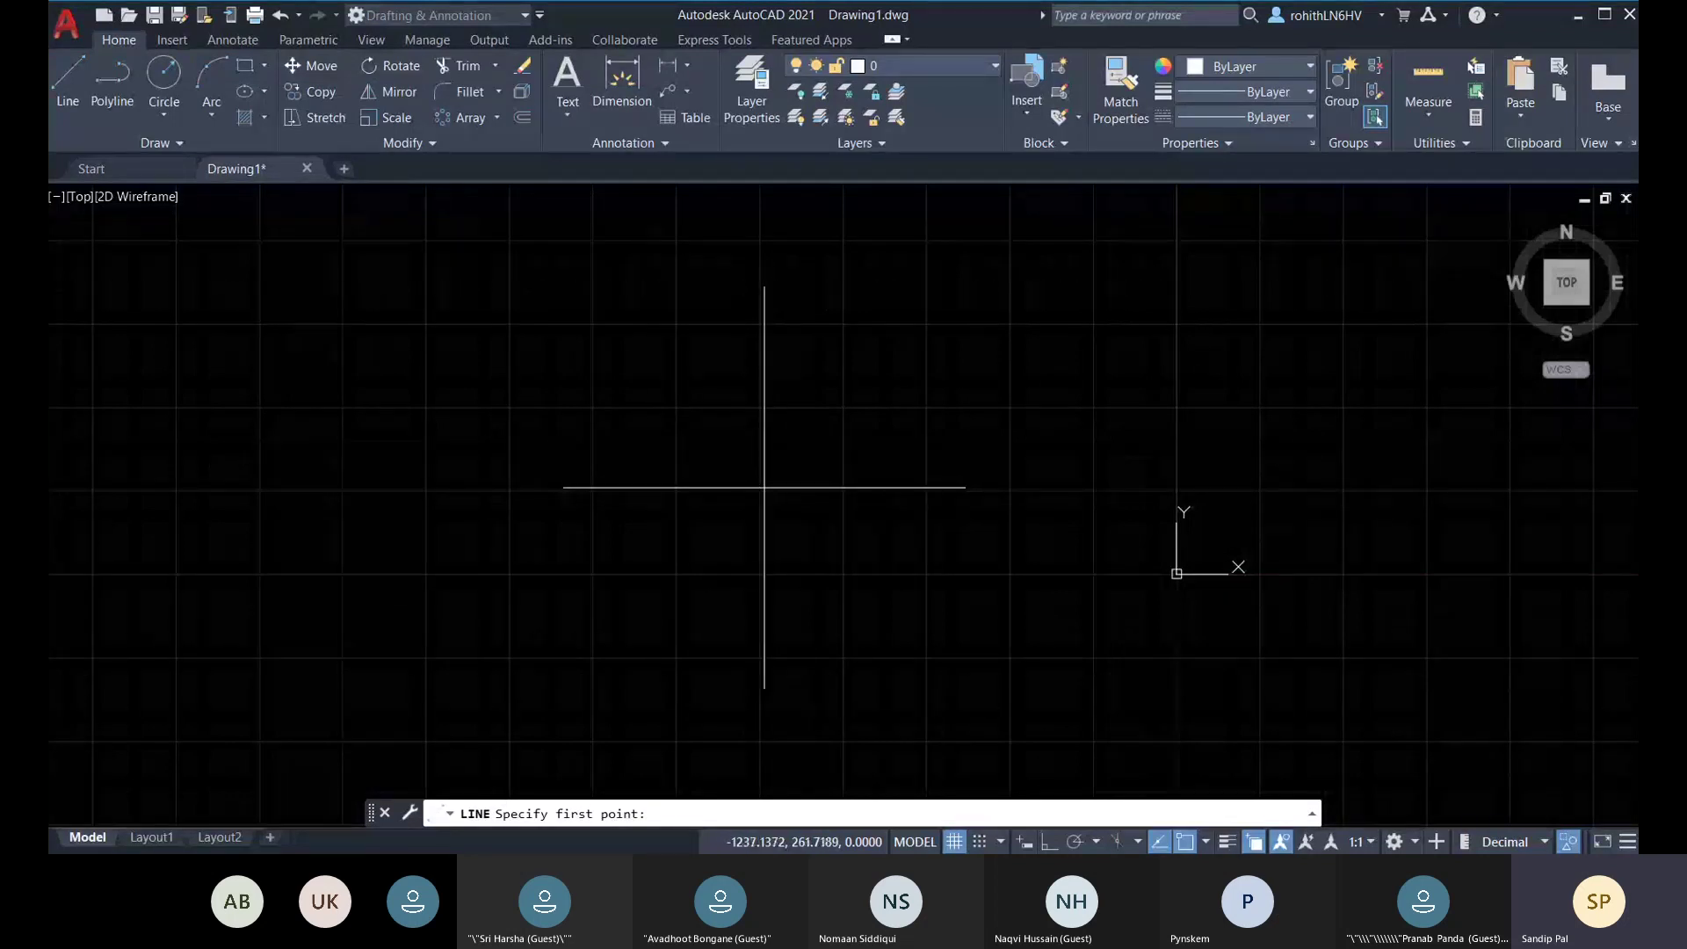
click(769, 486)
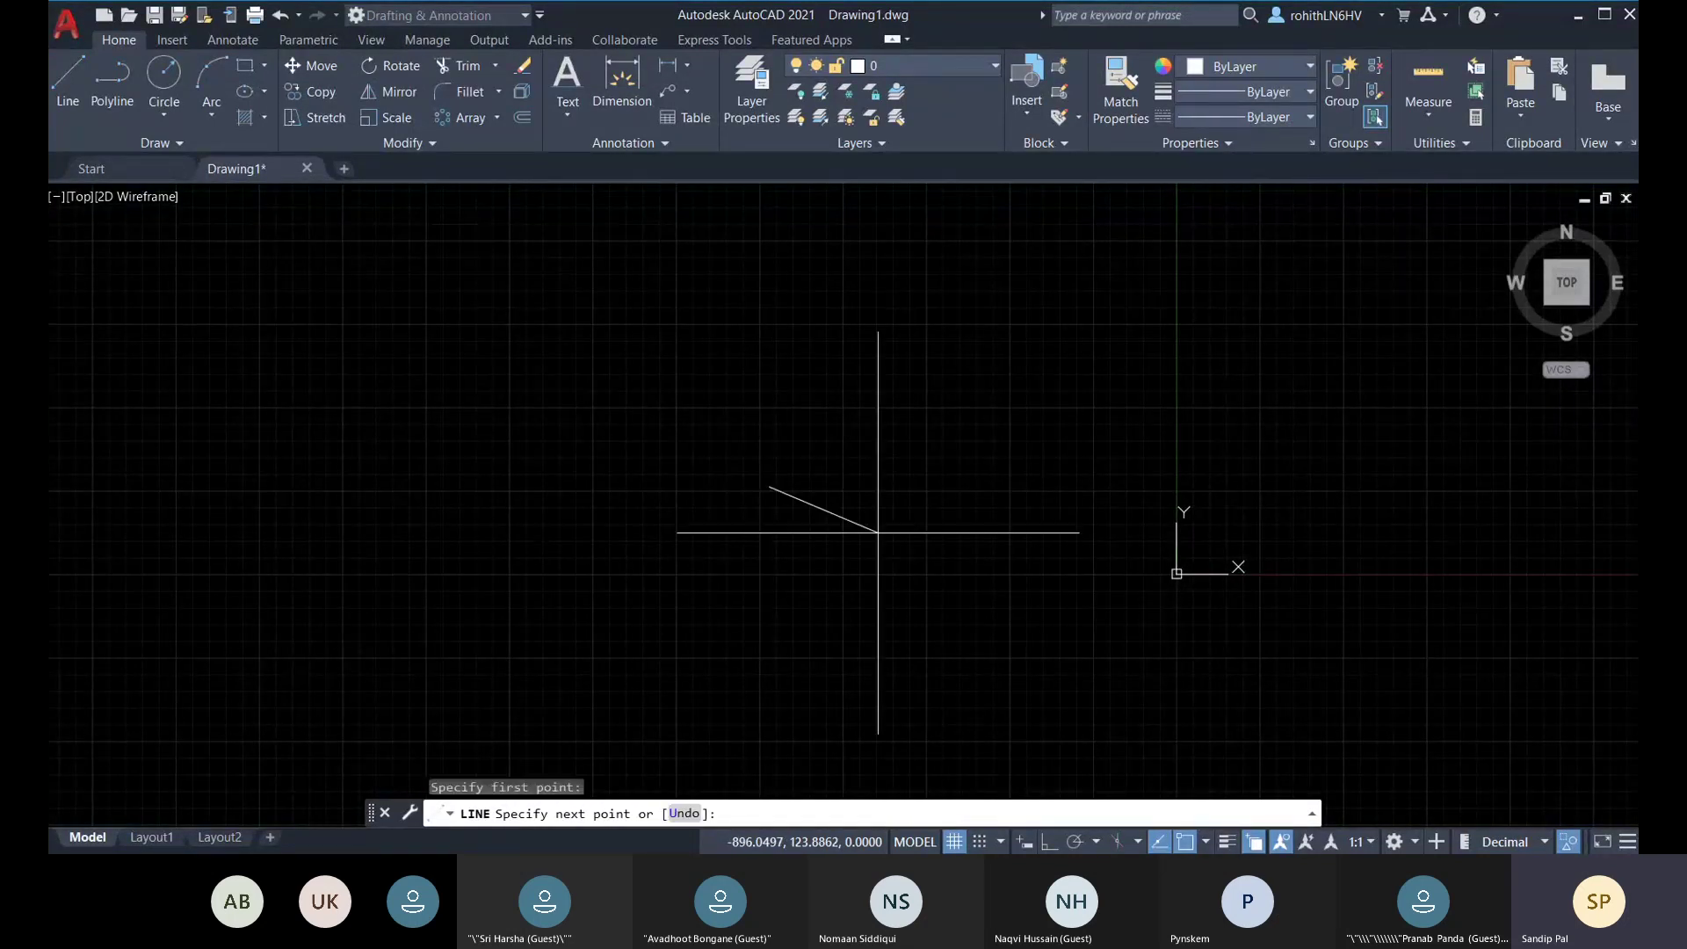
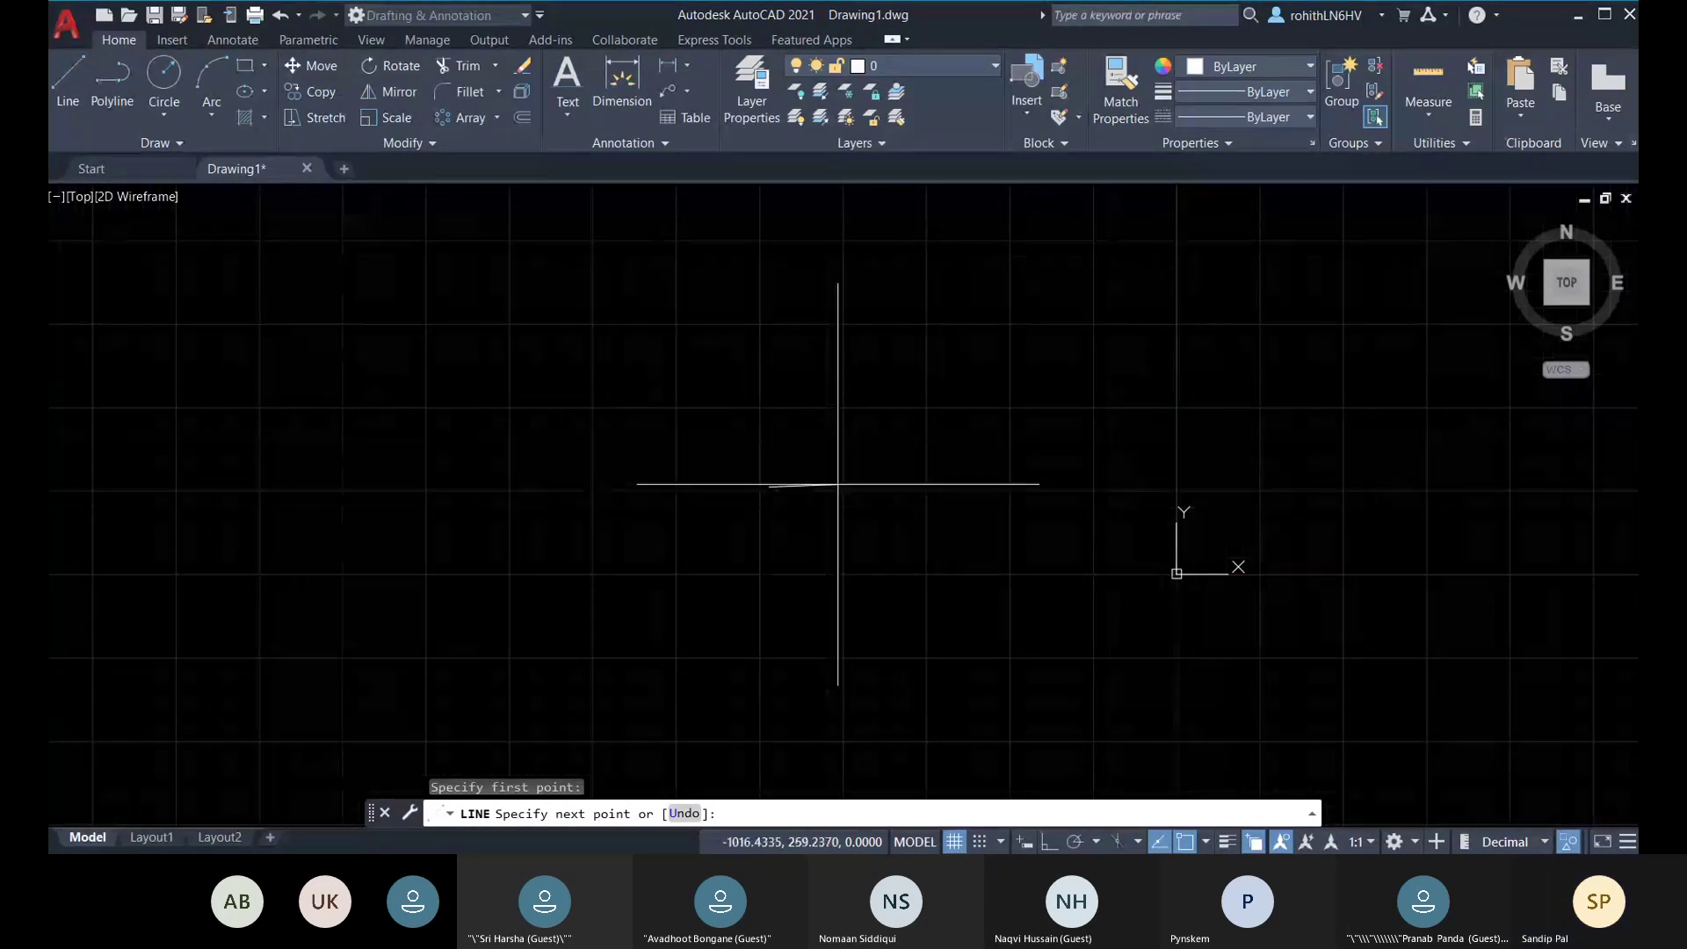
- Pan and zoom around the drawing, then cancel the unfinished LINE command
middle_drag(922, 486, 850, 489)
scroll(850, 490, up, 2)
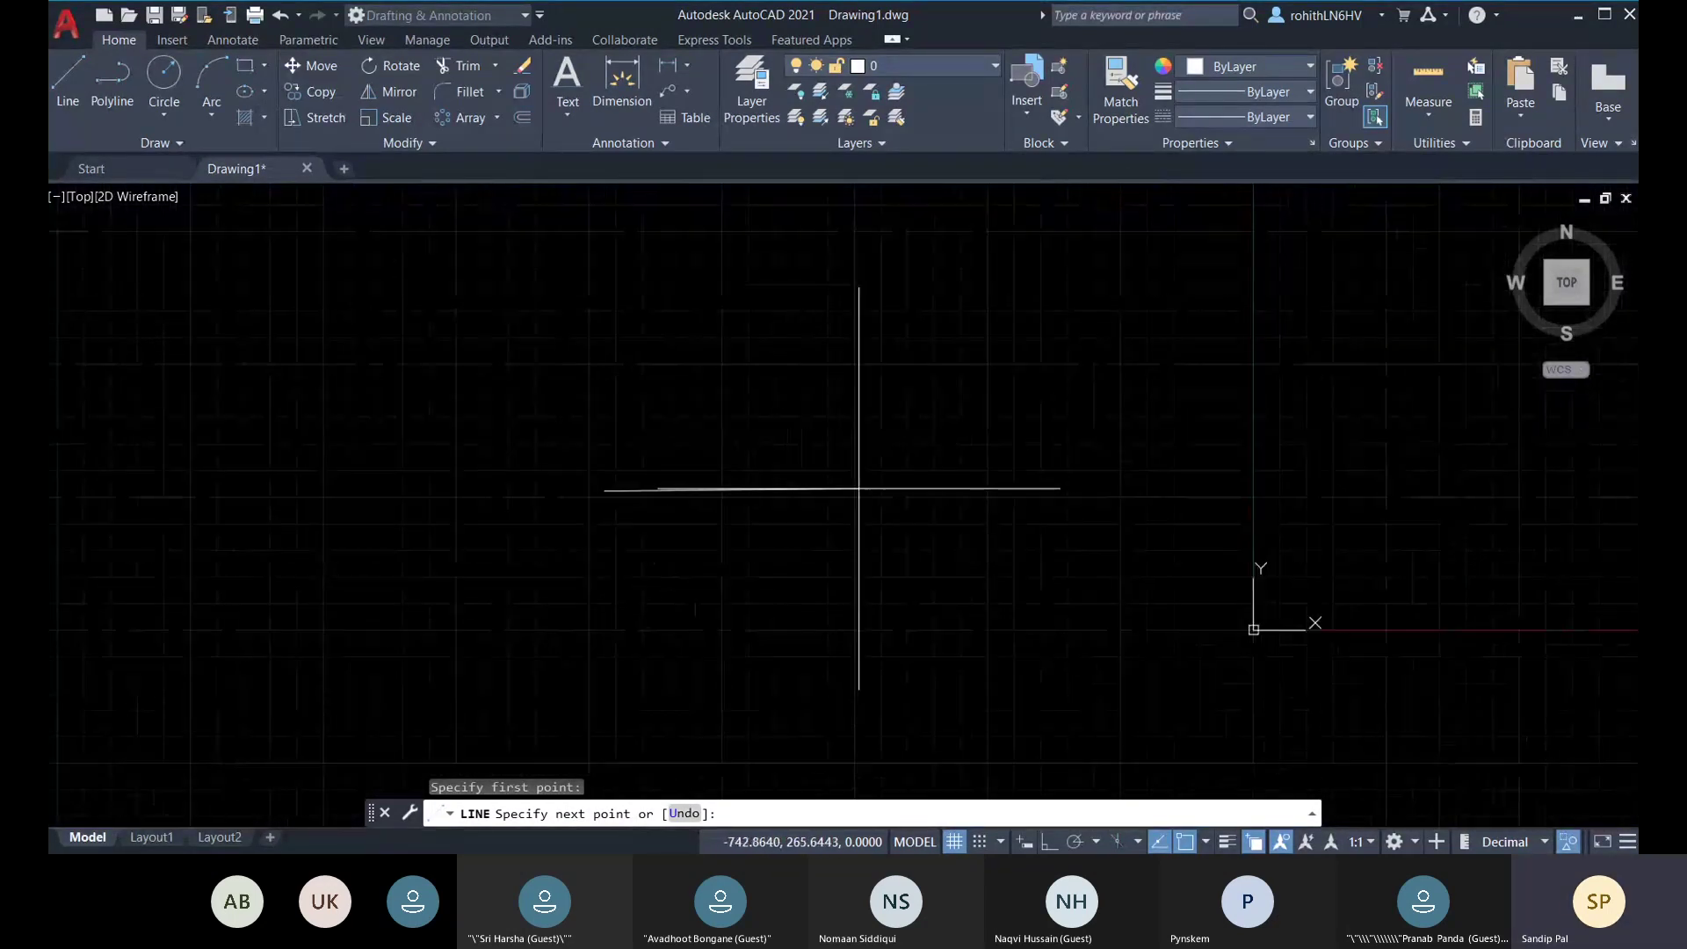
scroll(921, 479, down, 4)
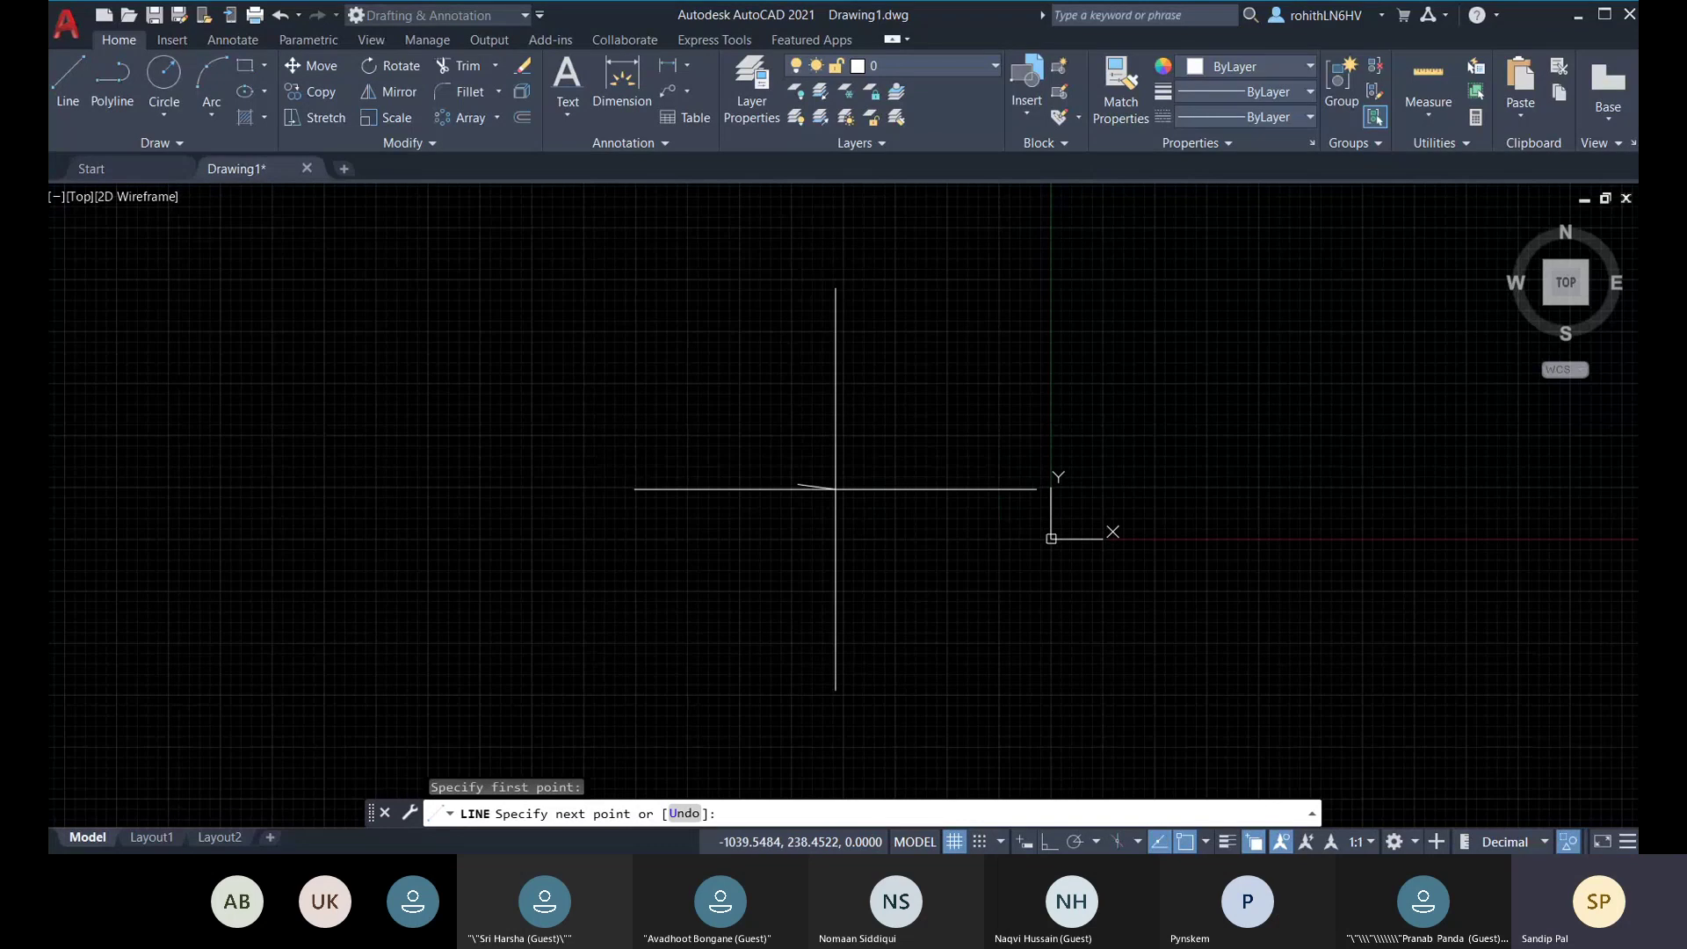
key(Escape)
key(Escape)
- End object isolation to bring back the 48 hidden objects, including the compass diagrams
right_click(841, 354)
mouse_move(923, 435)
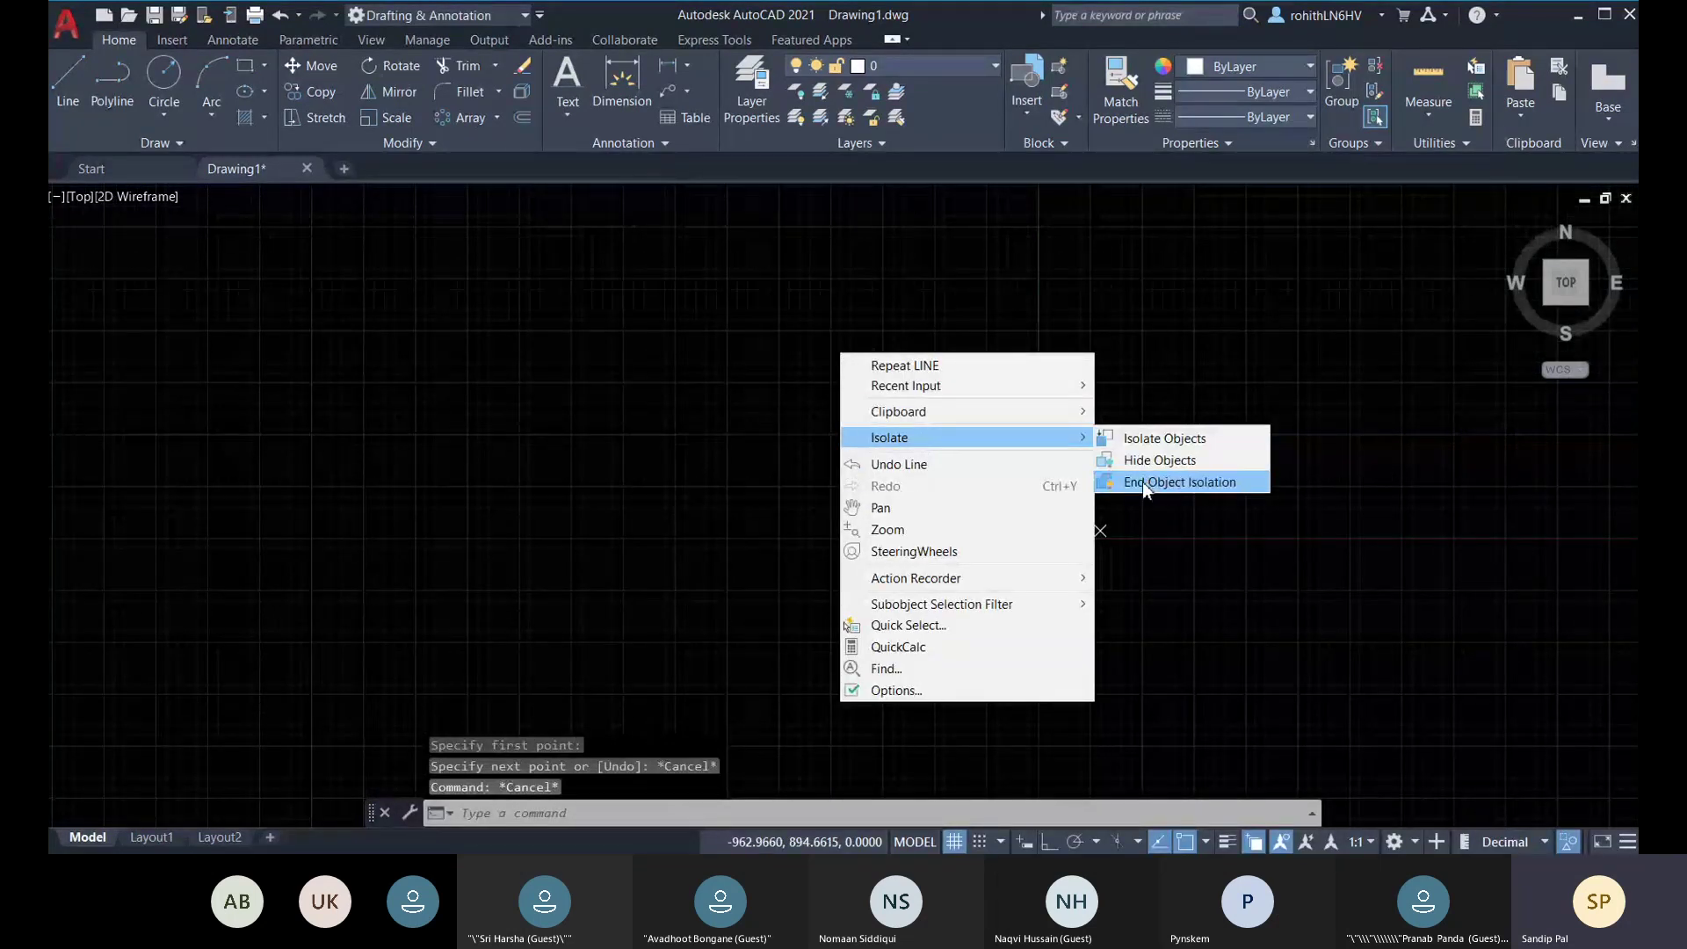
click(1144, 482)
scroll(1140, 545, up, 8)
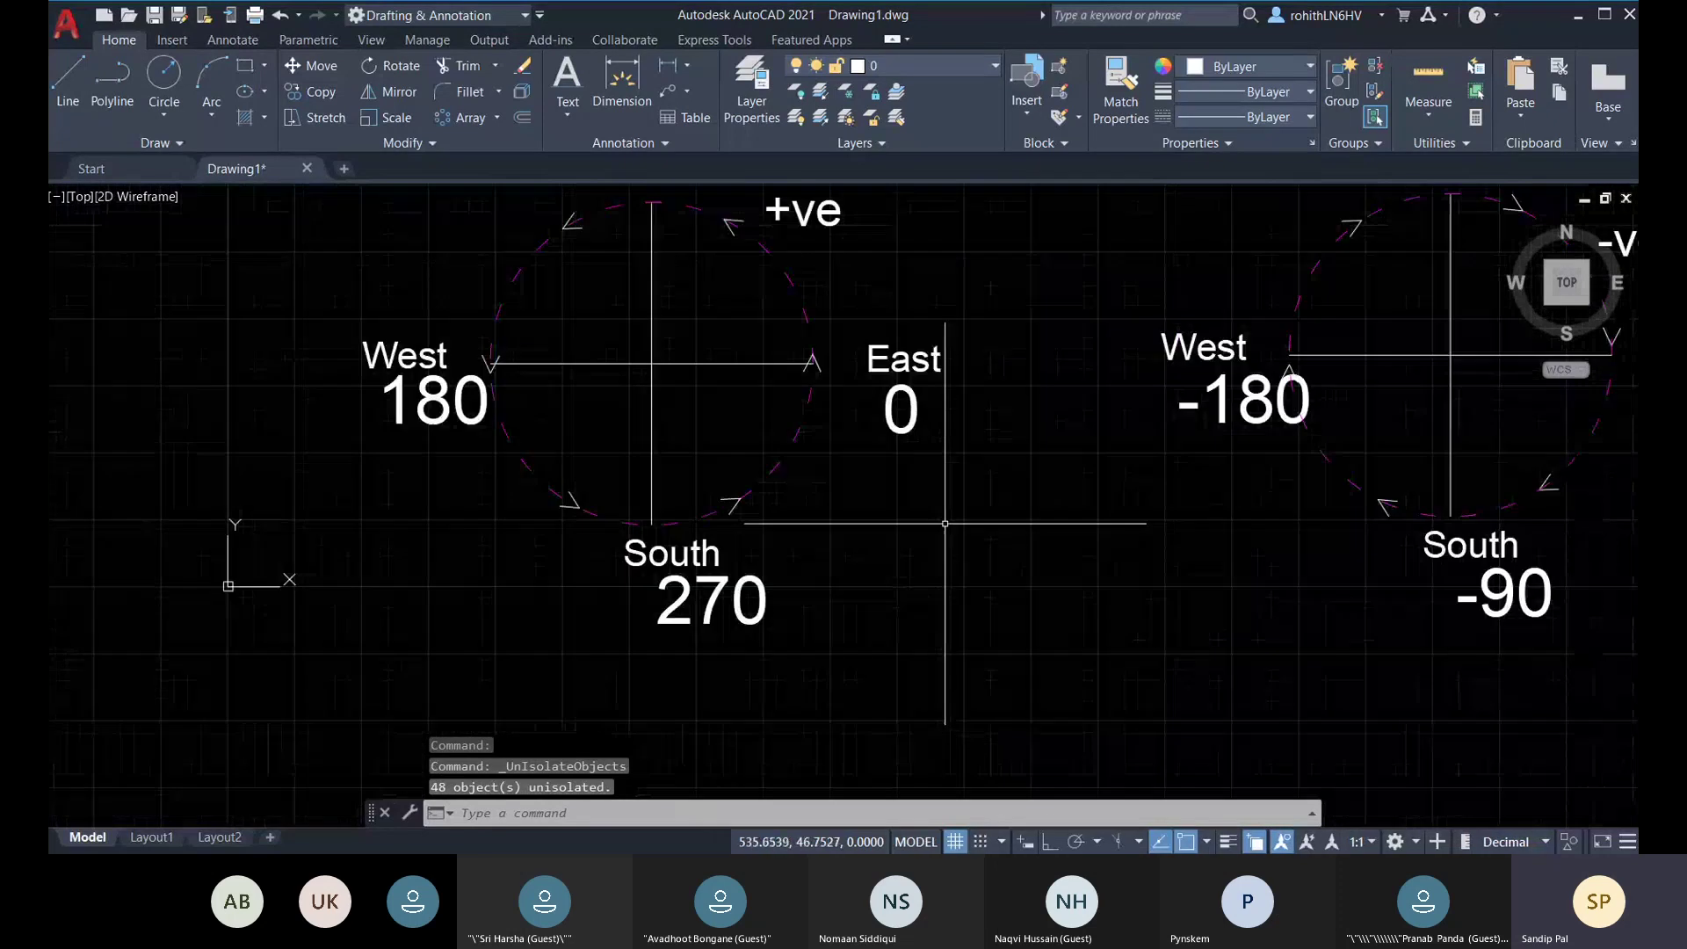
scroll(1129, 537, down, 4)
middle_drag(741, 528, 996, 524)
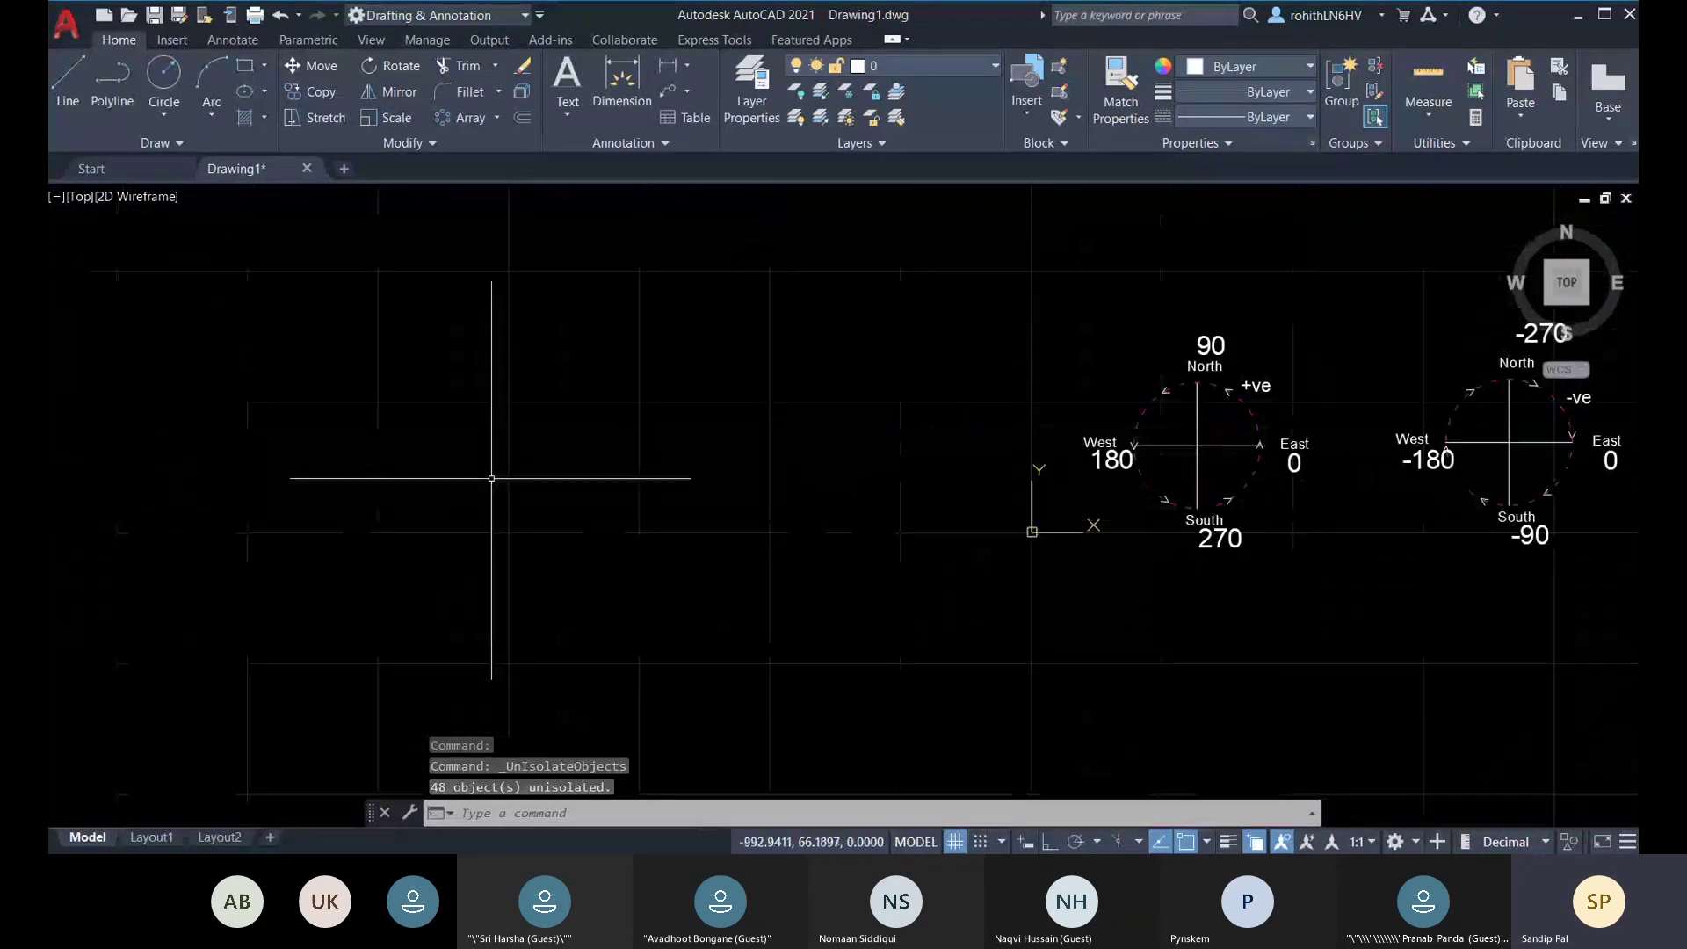
click(67, 79)
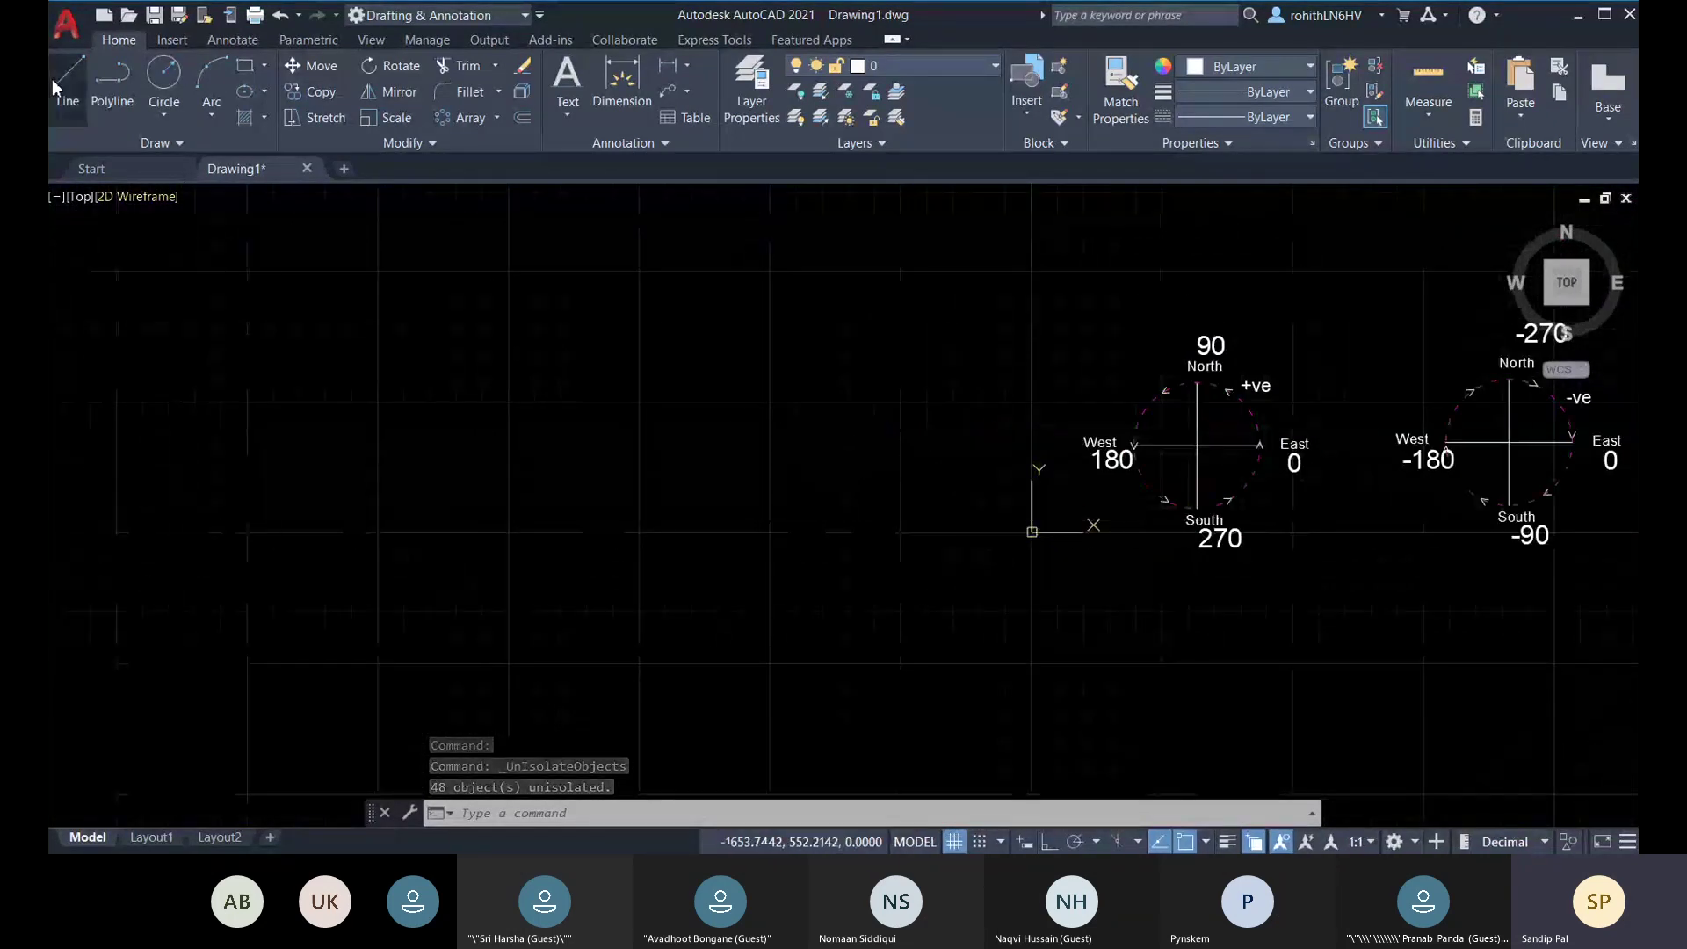
click(718, 430)
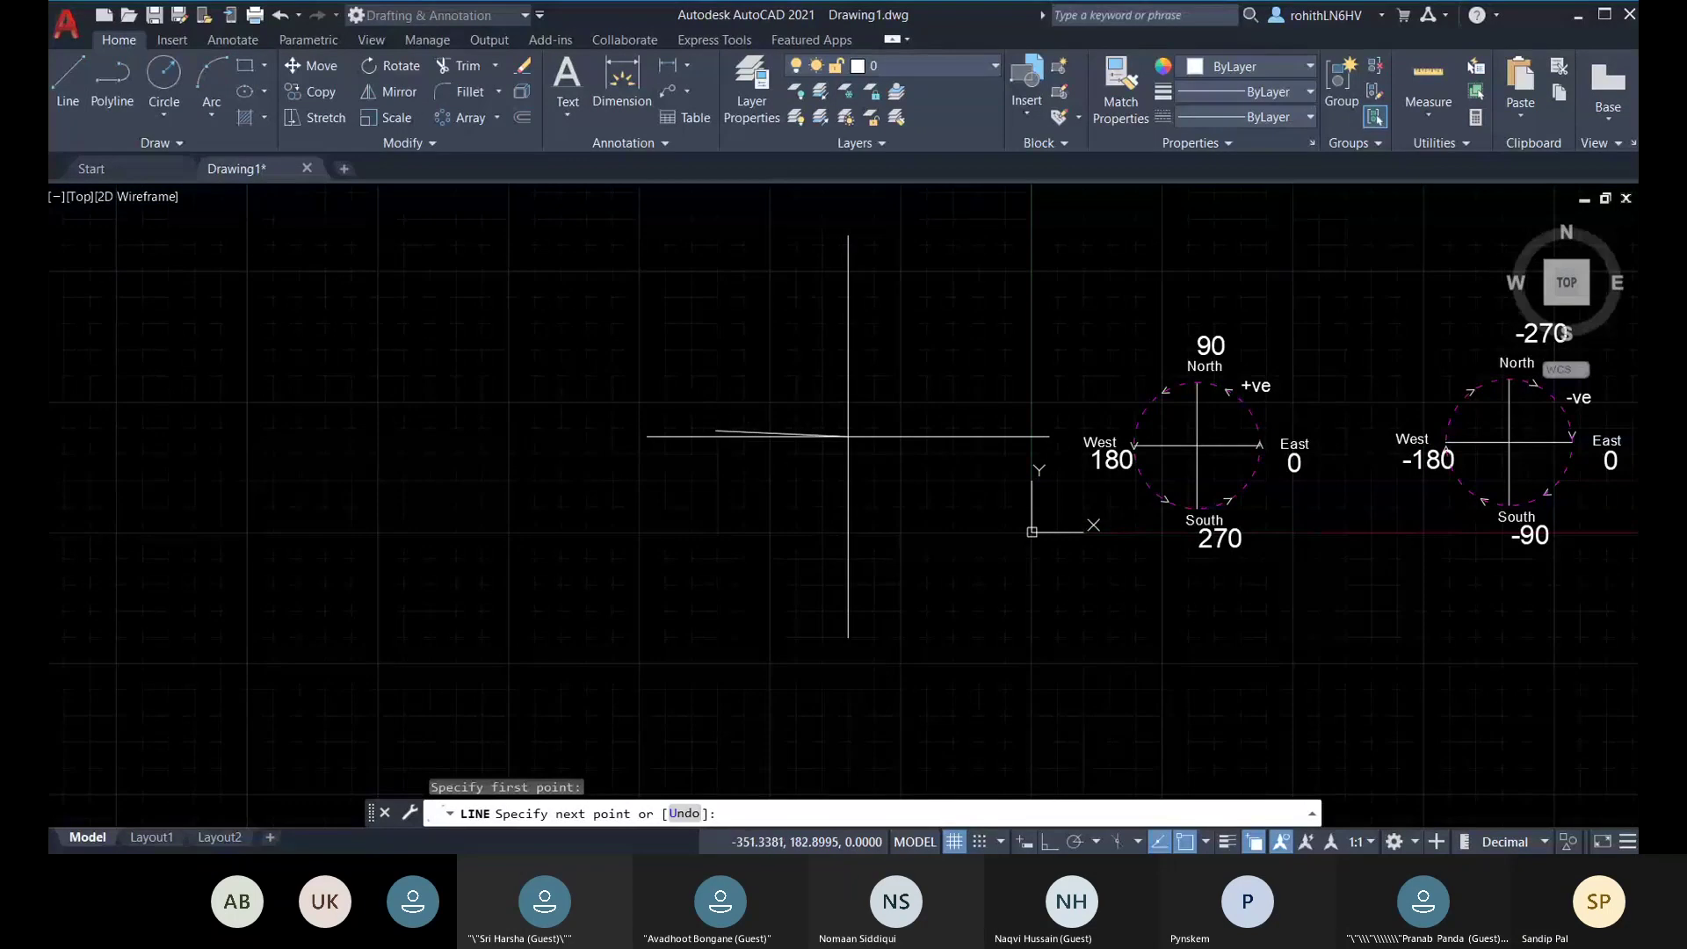
click(1050, 841)
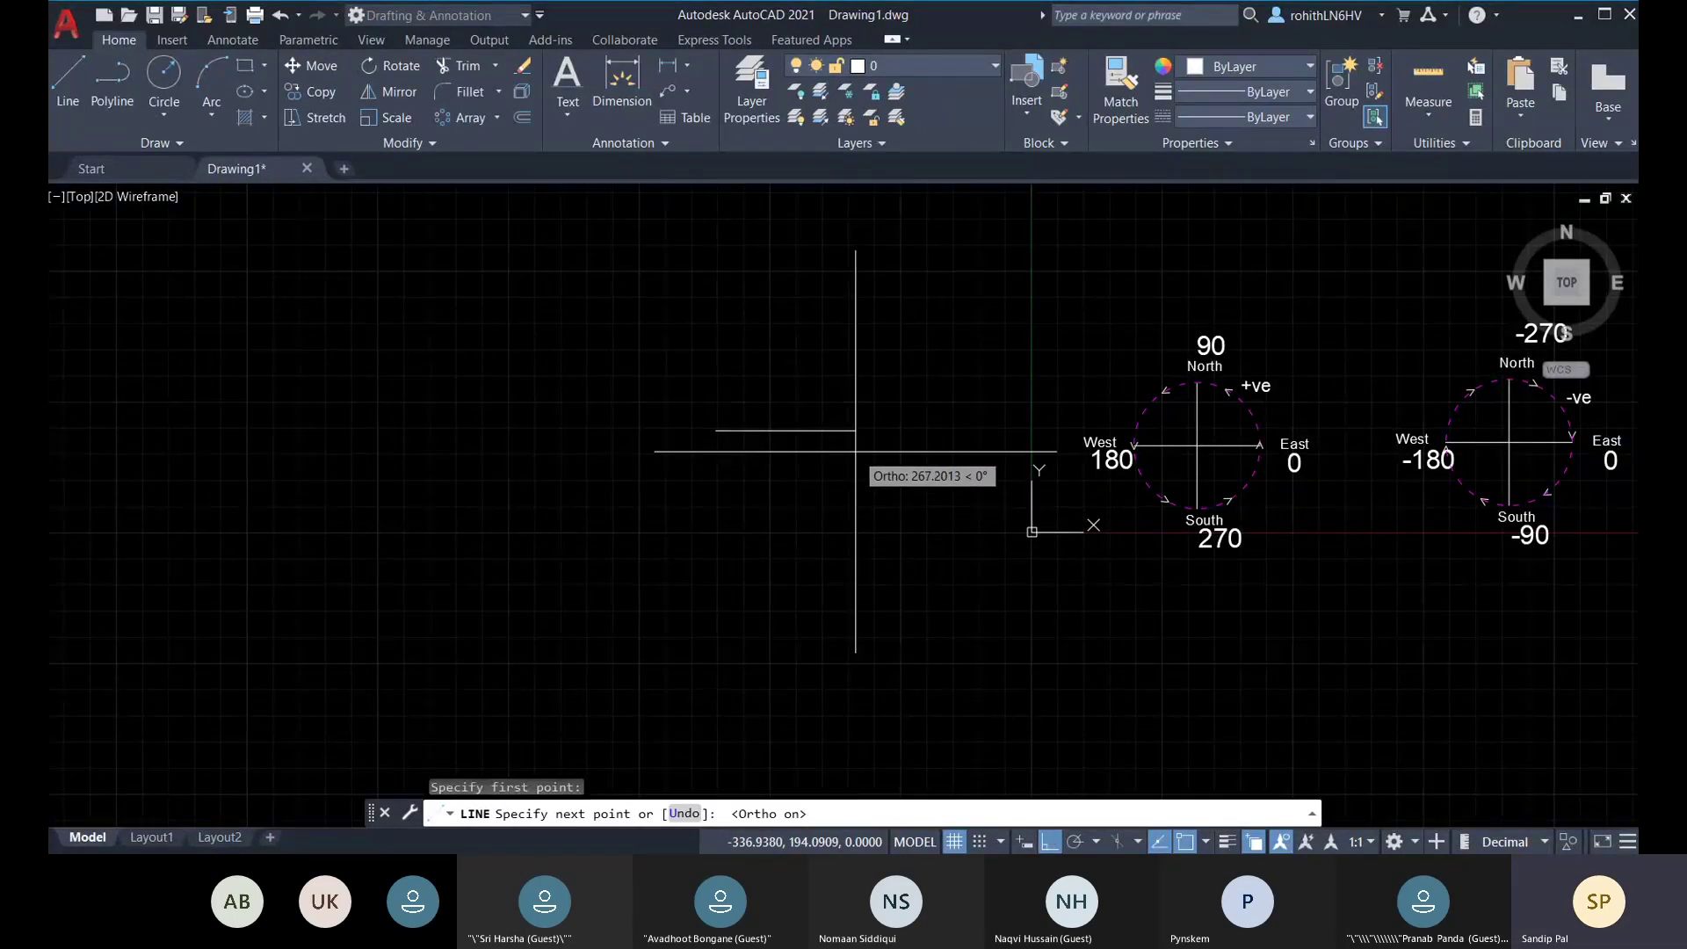
click(1050, 841)
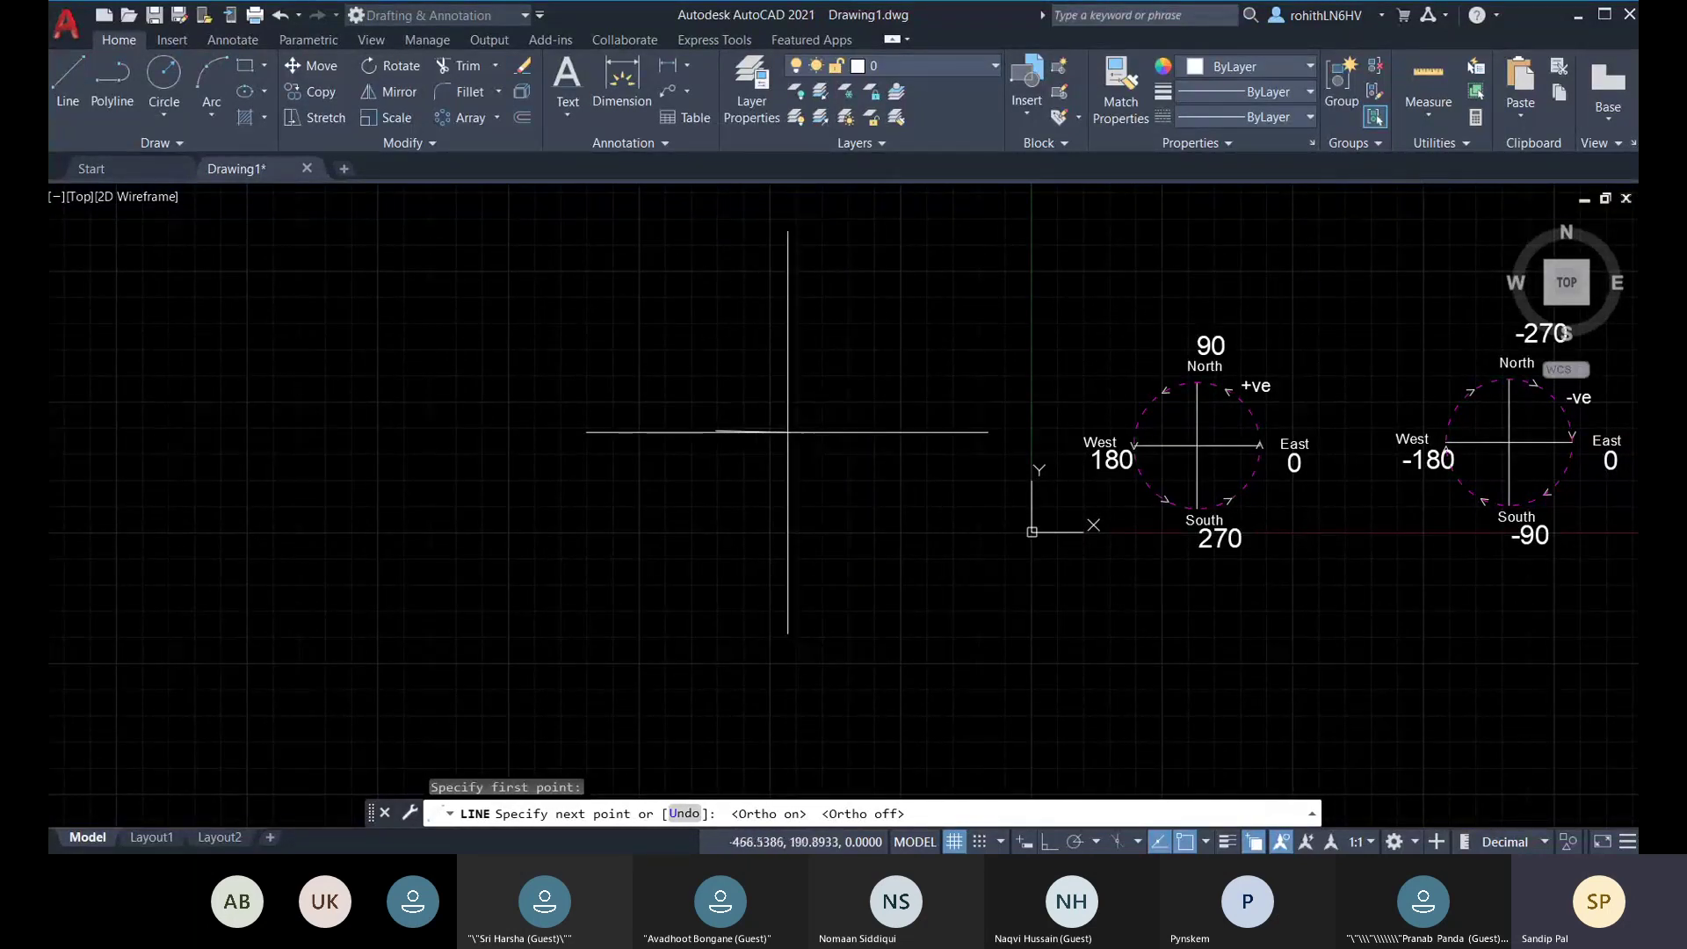
text(@250<0)
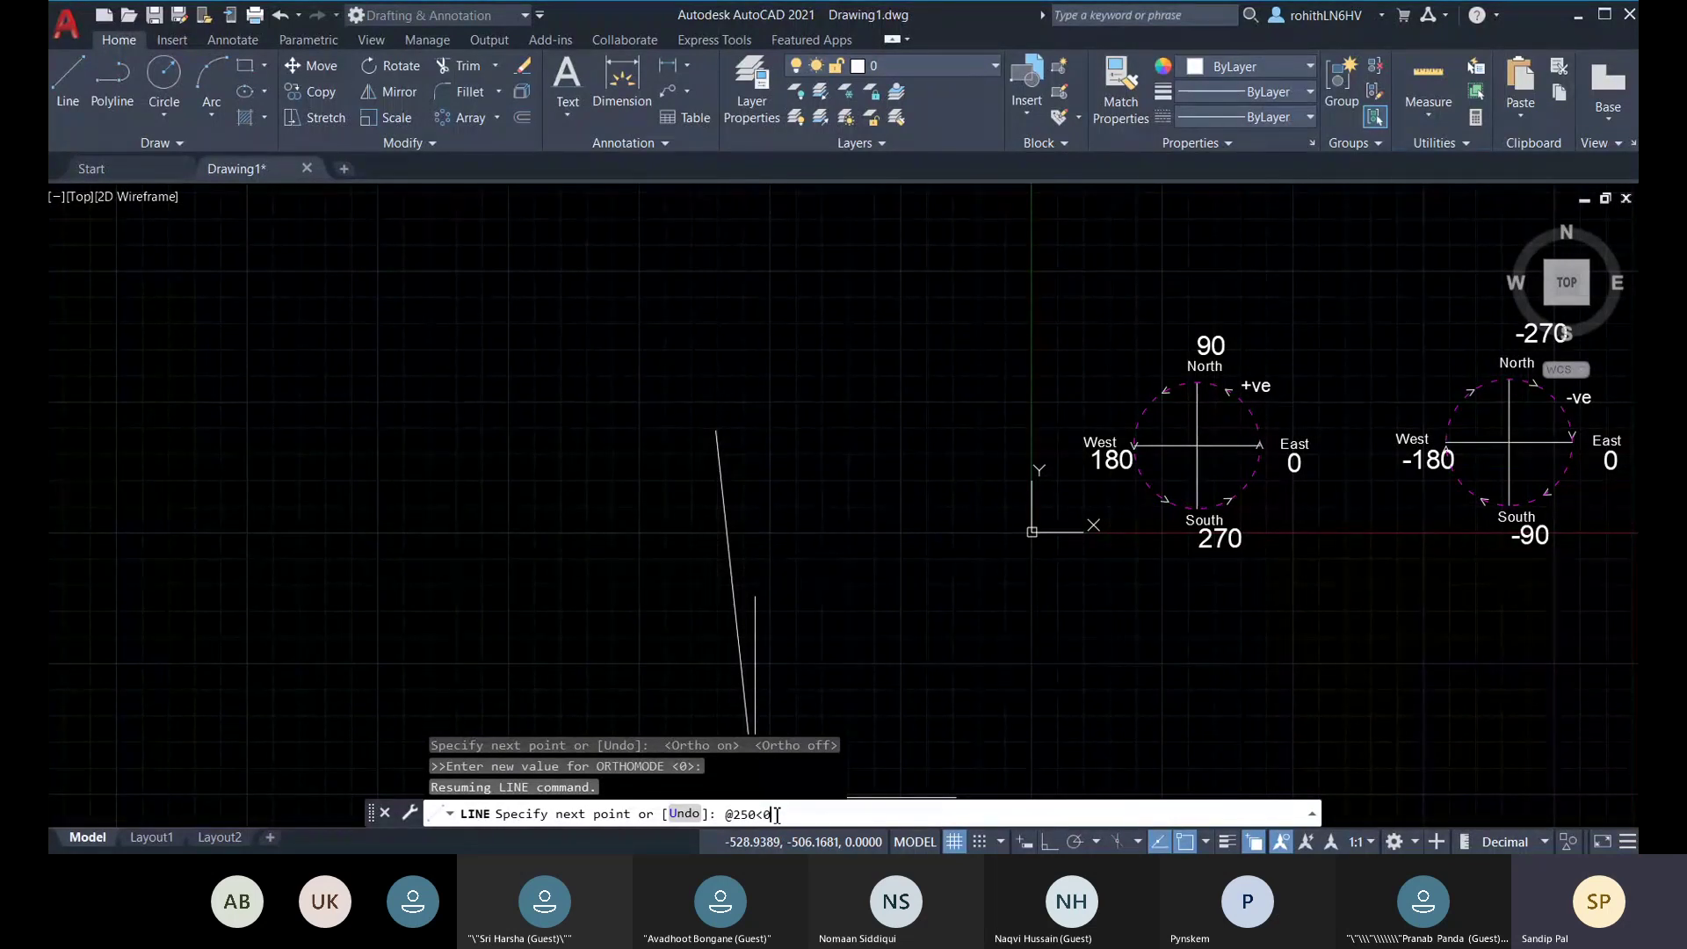
- Commit the 250-unit line at 0° and end the LINE command
key(Return)
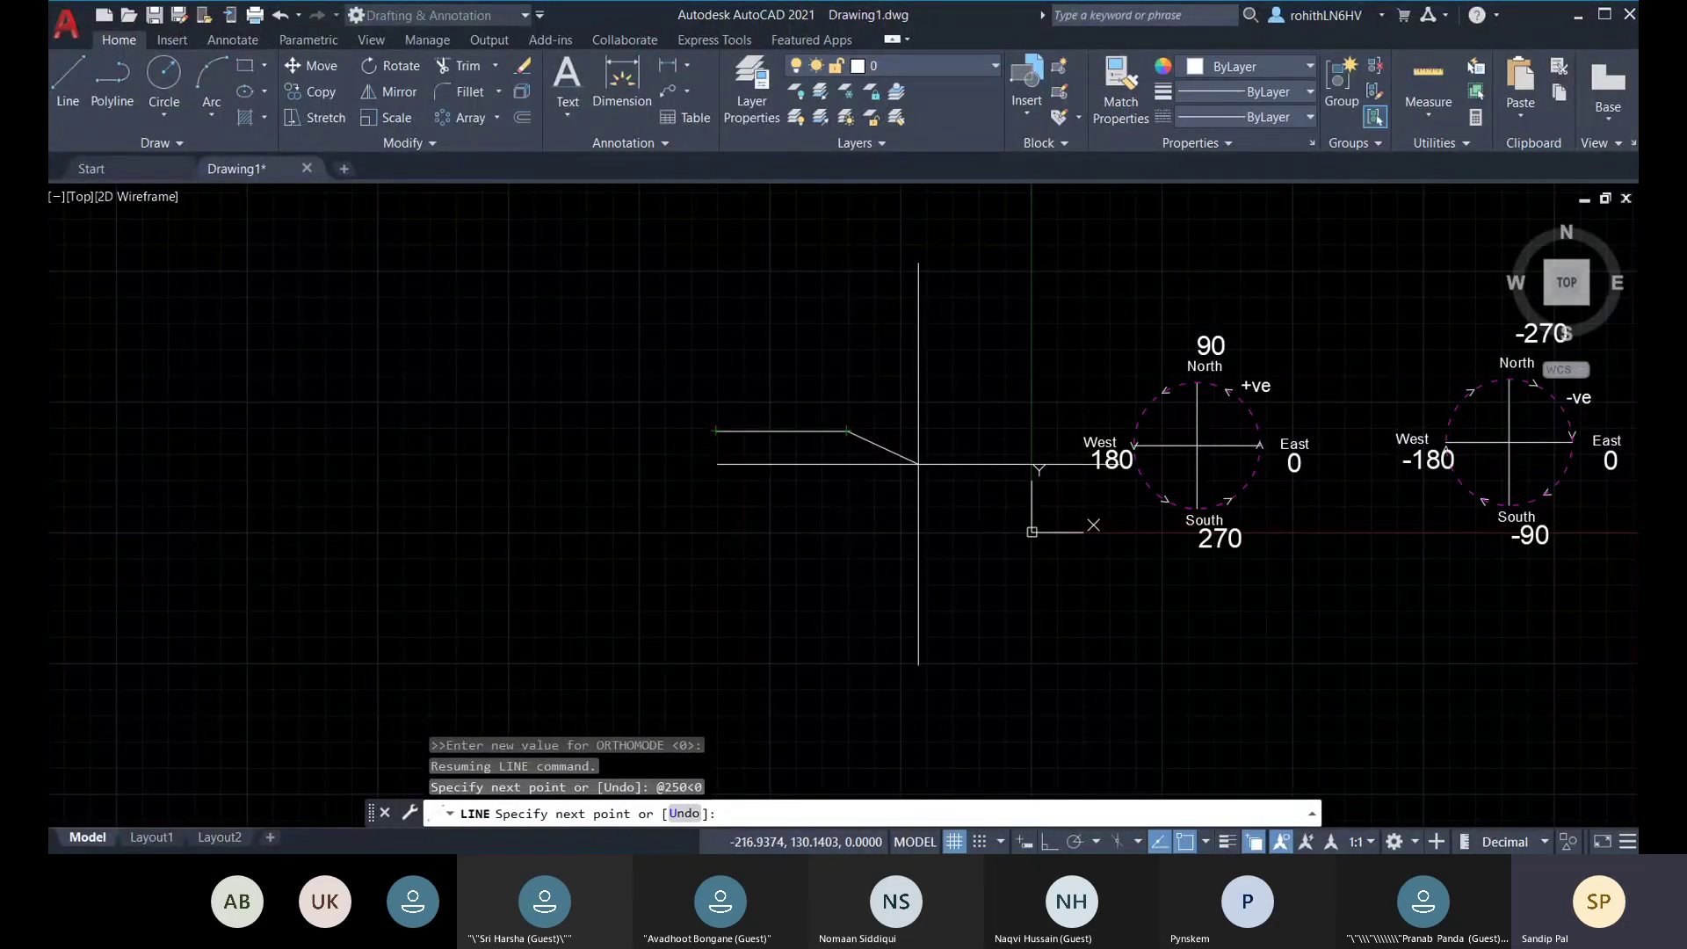
right_click(914, 402)
click(971, 411)
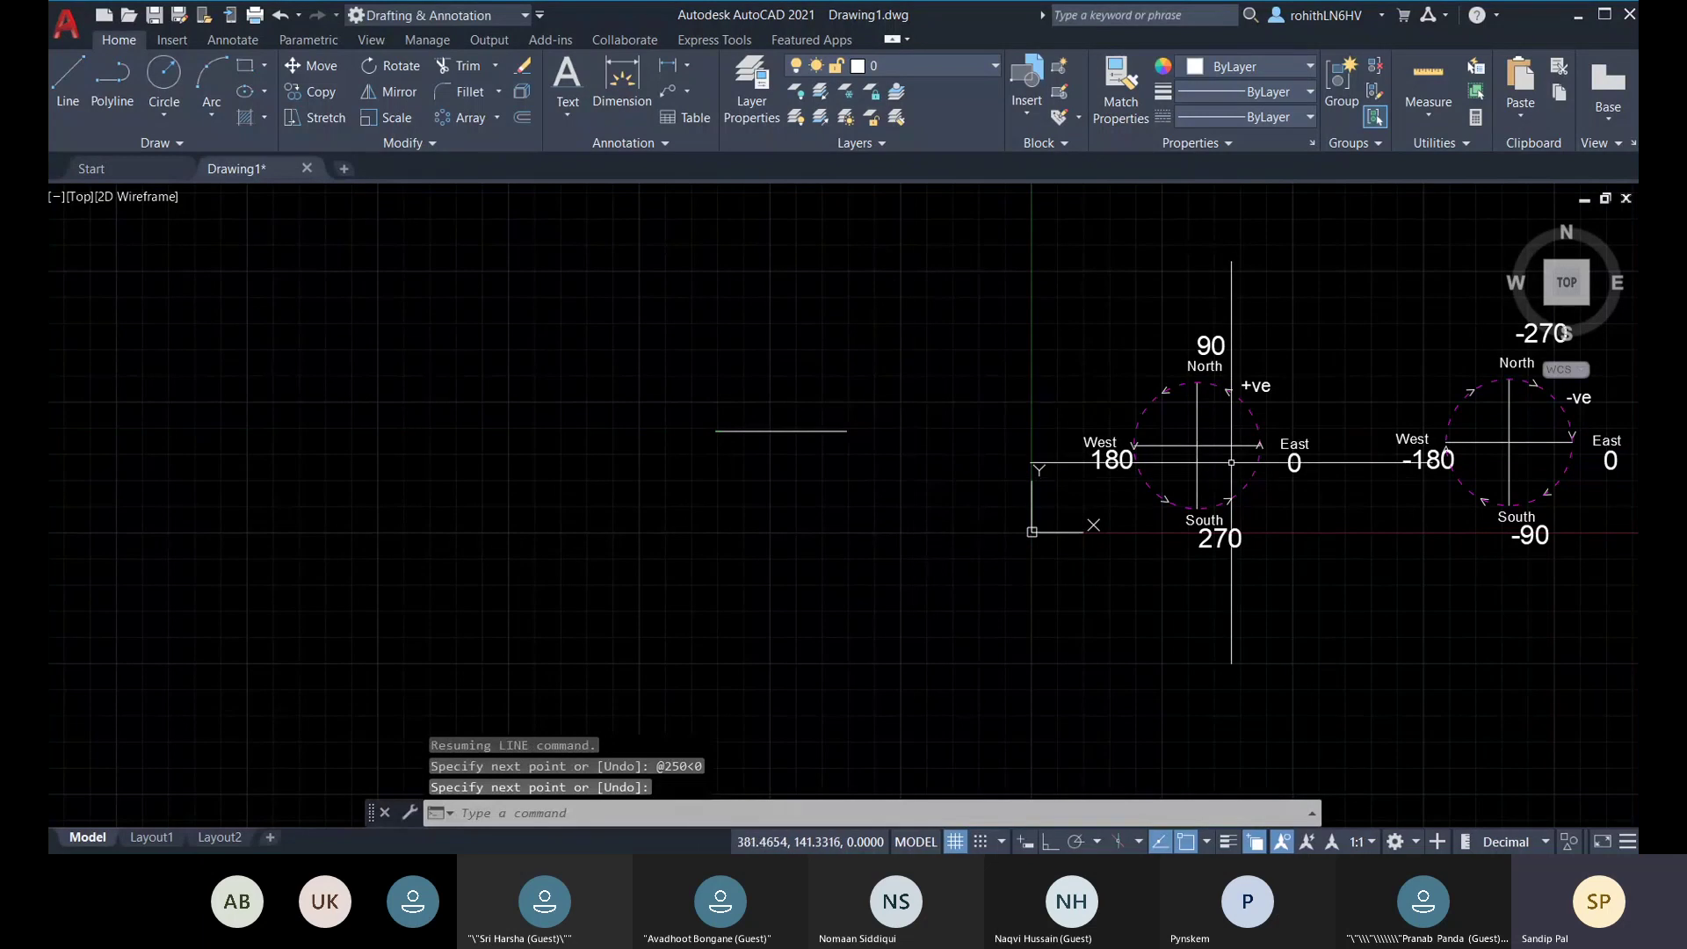
- Window-select the positive-angle compass diagram
middle_drag(973, 424, 965, 409)
click(1061, 270)
click(1326, 630)
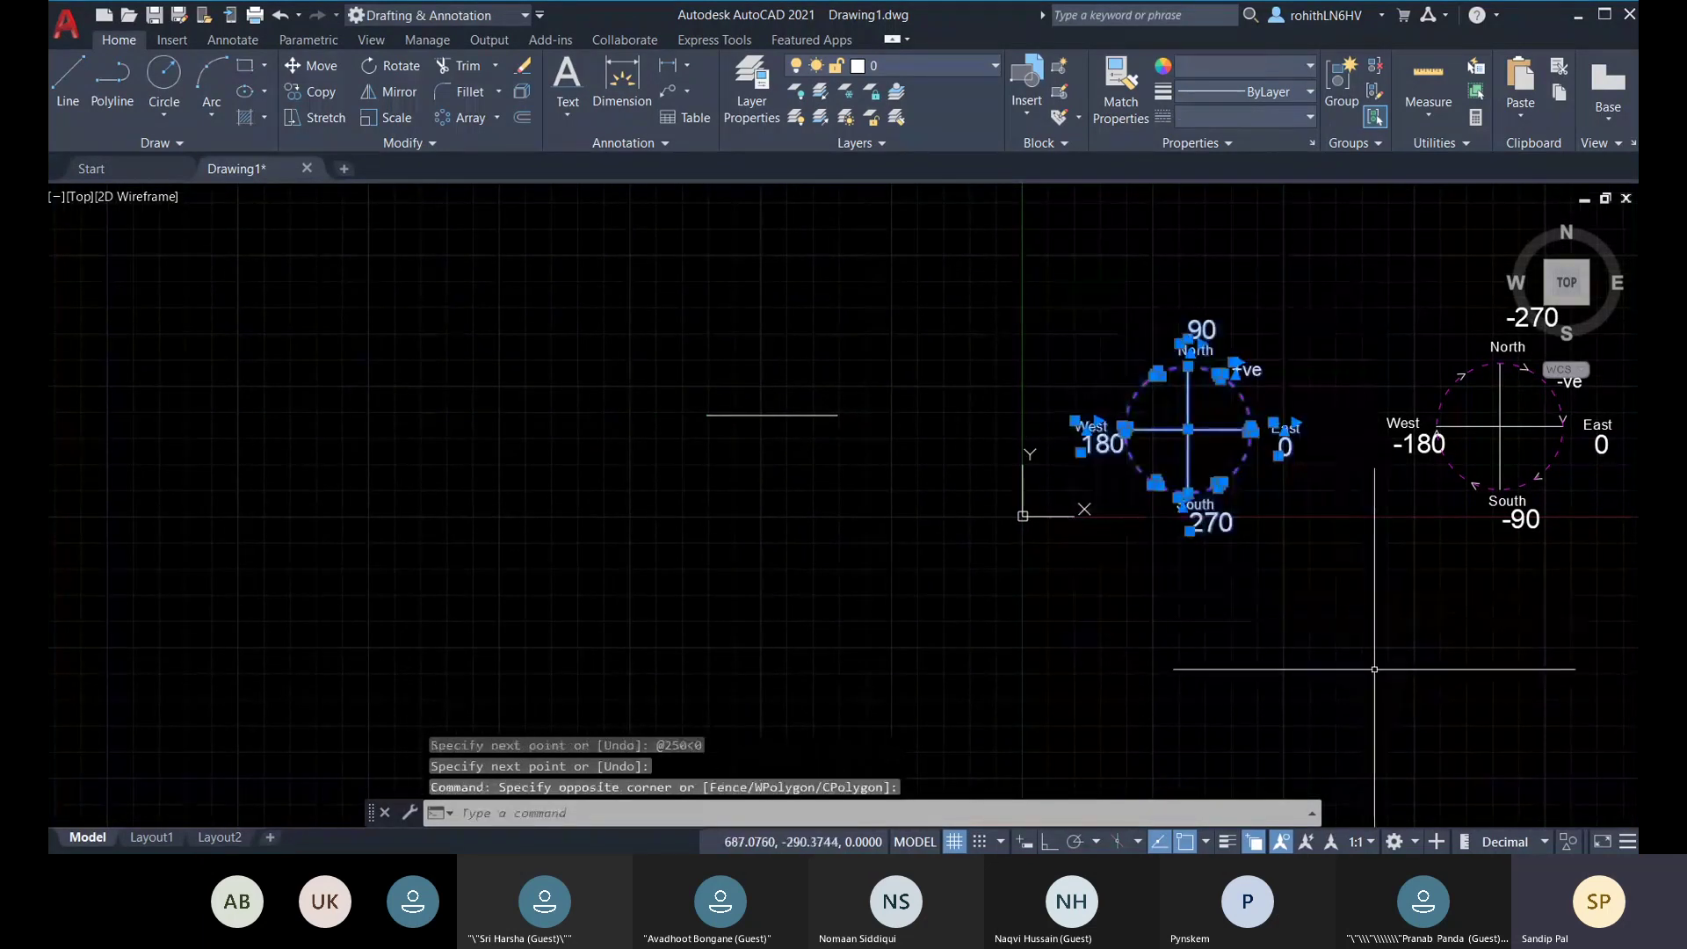
click(1172, 303)
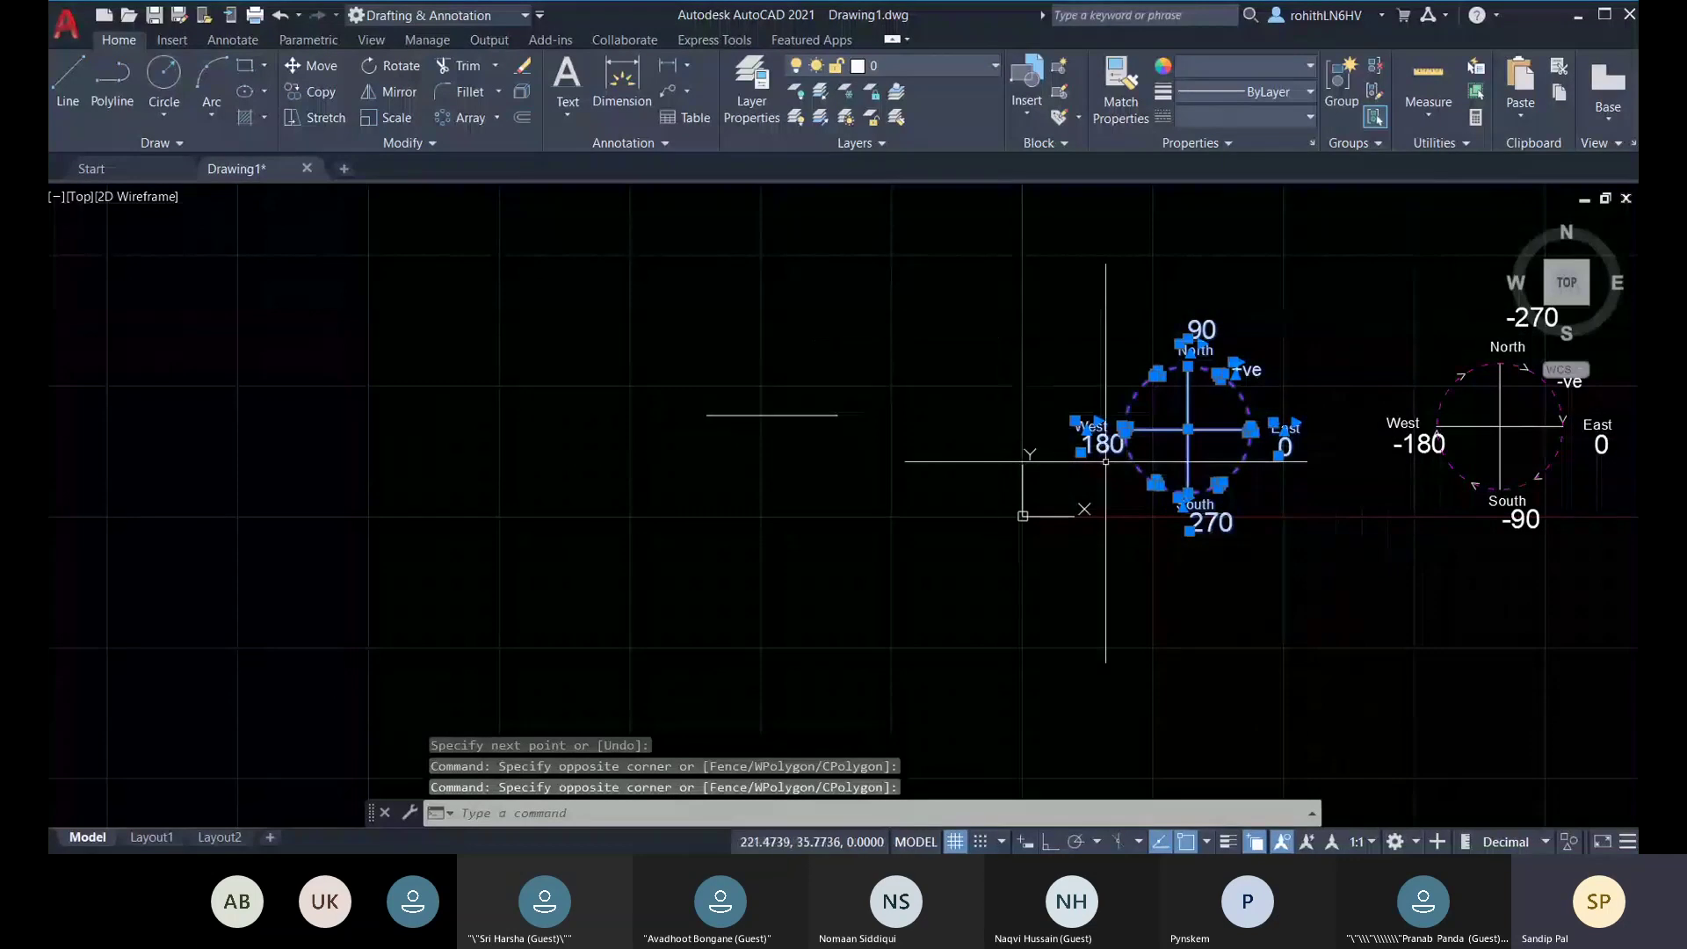
click(1018, 282)
click(1347, 595)
click(1087, 402)
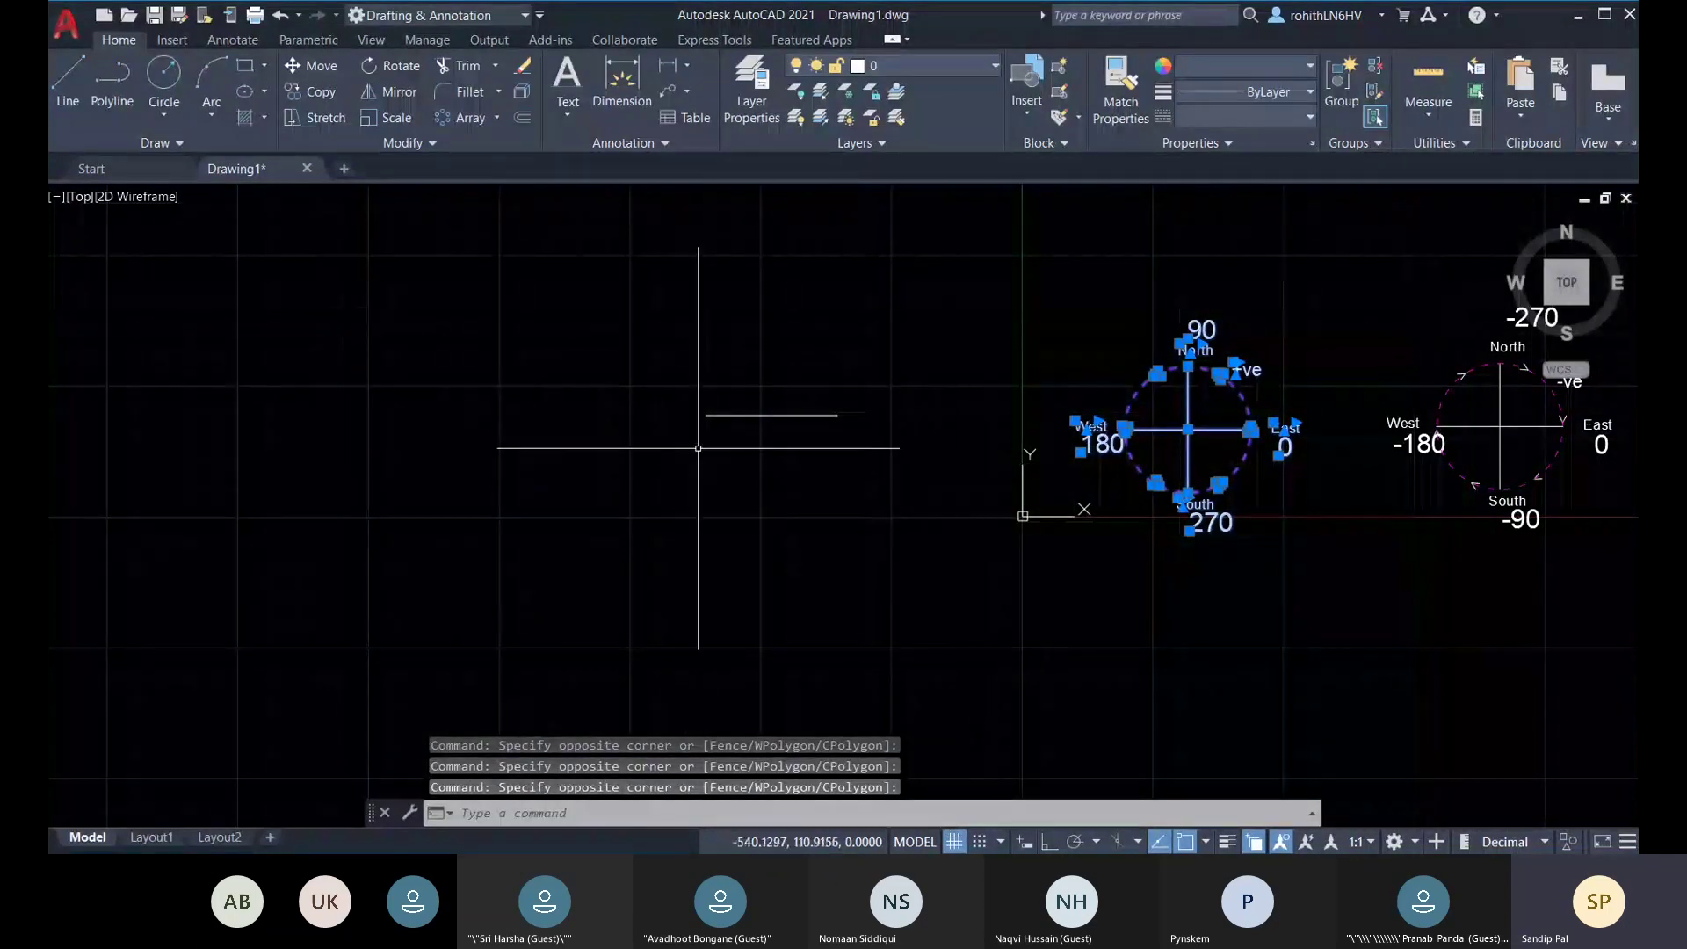
- Copy the positive-angle compass from its centre to a spot on the left
click(320, 67)
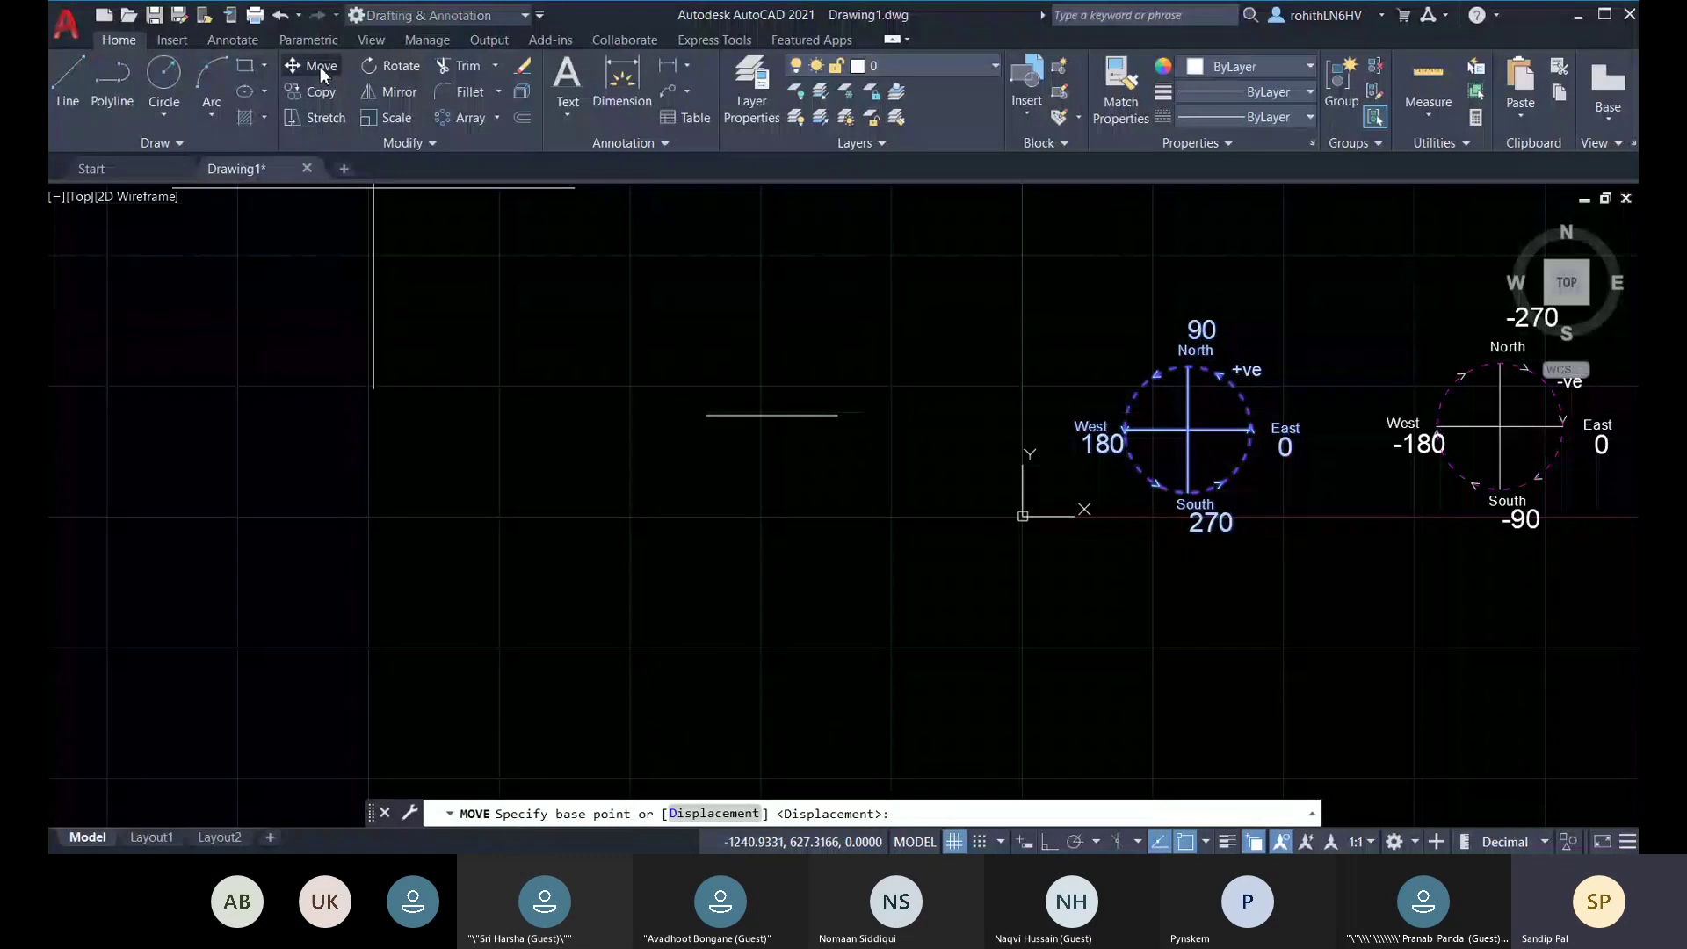
click(307, 93)
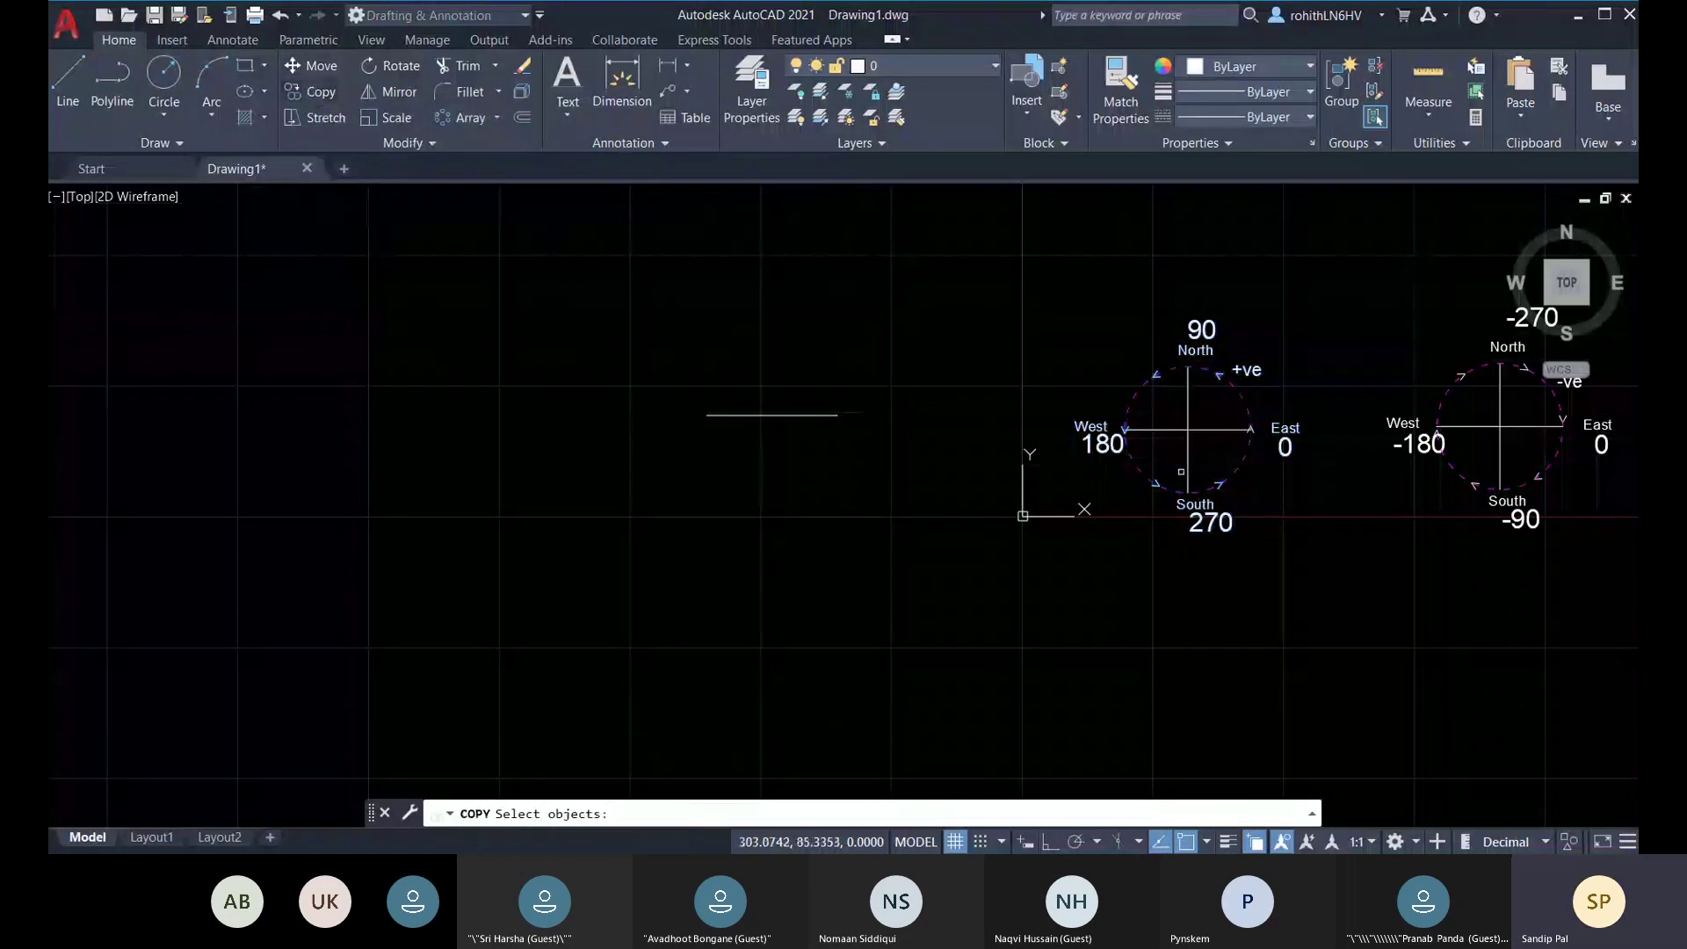
click(1323, 563)
click(1041, 188)
key(Return)
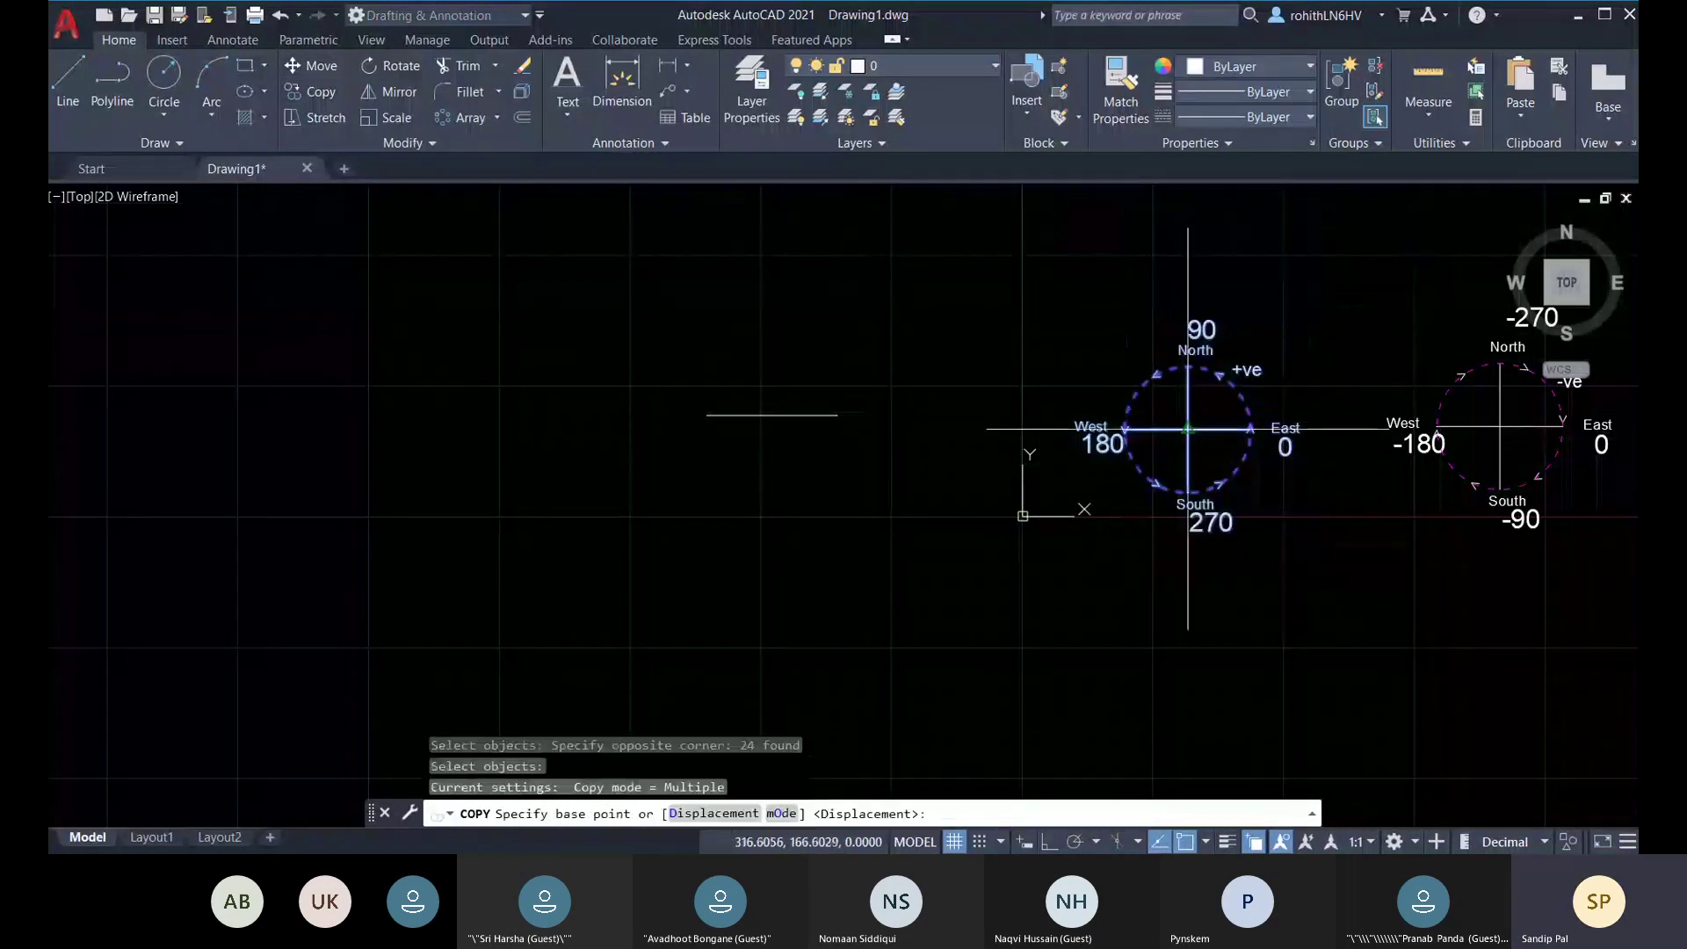
click(1188, 430)
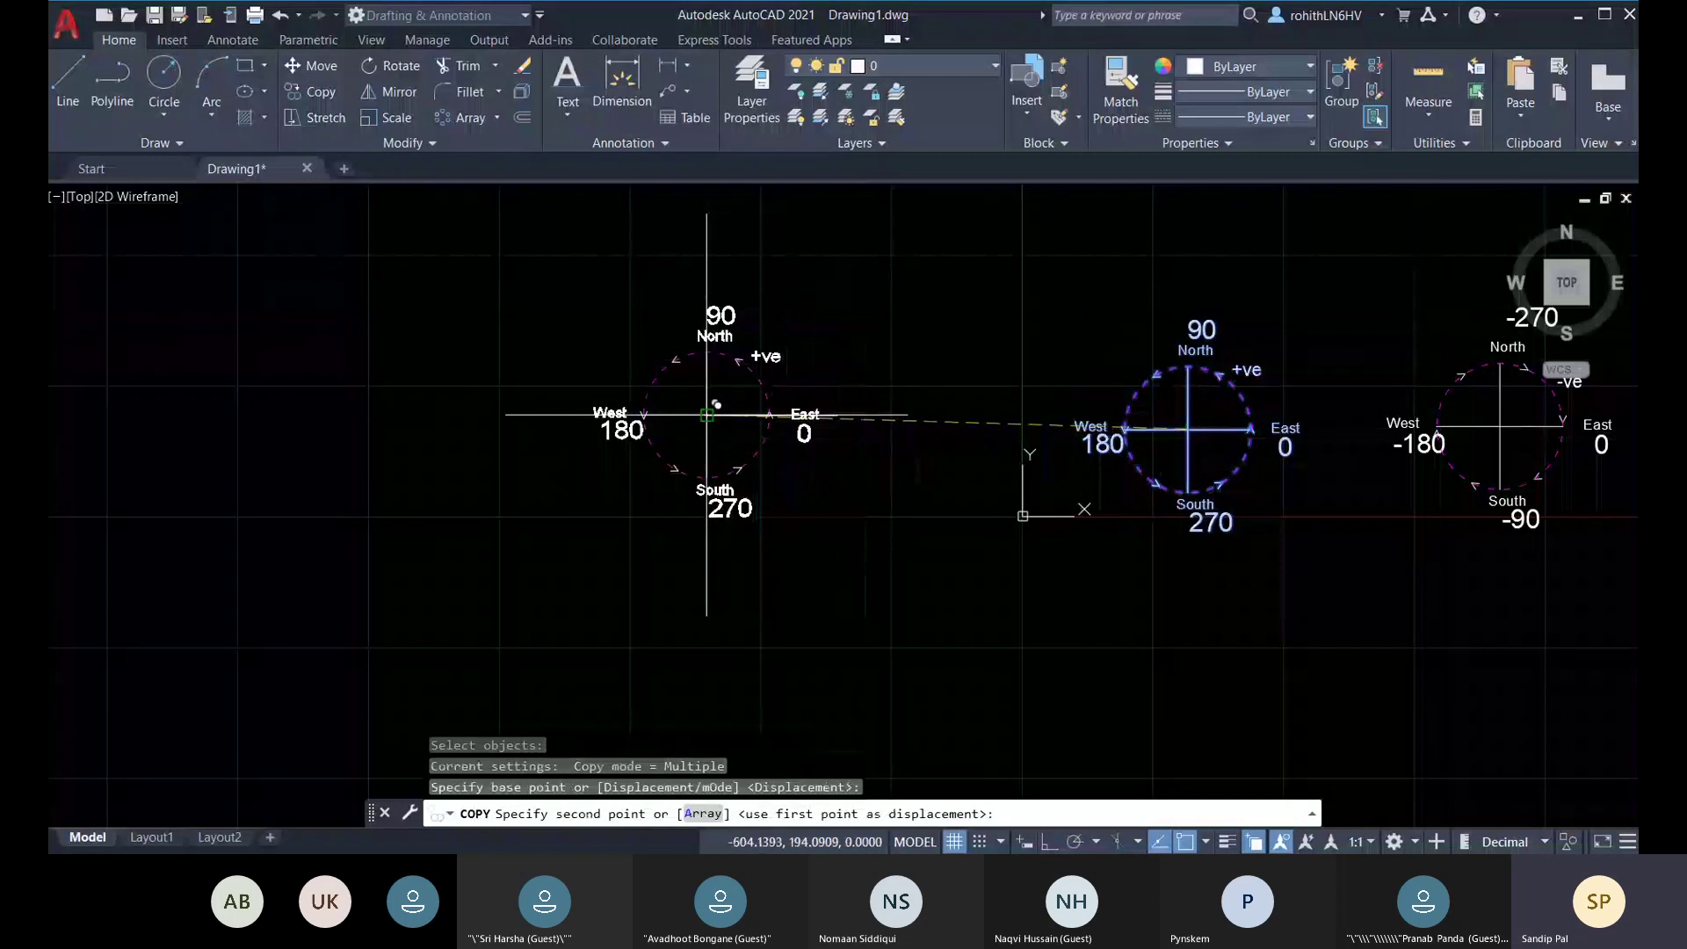
scroll(710, 422, up, 10)
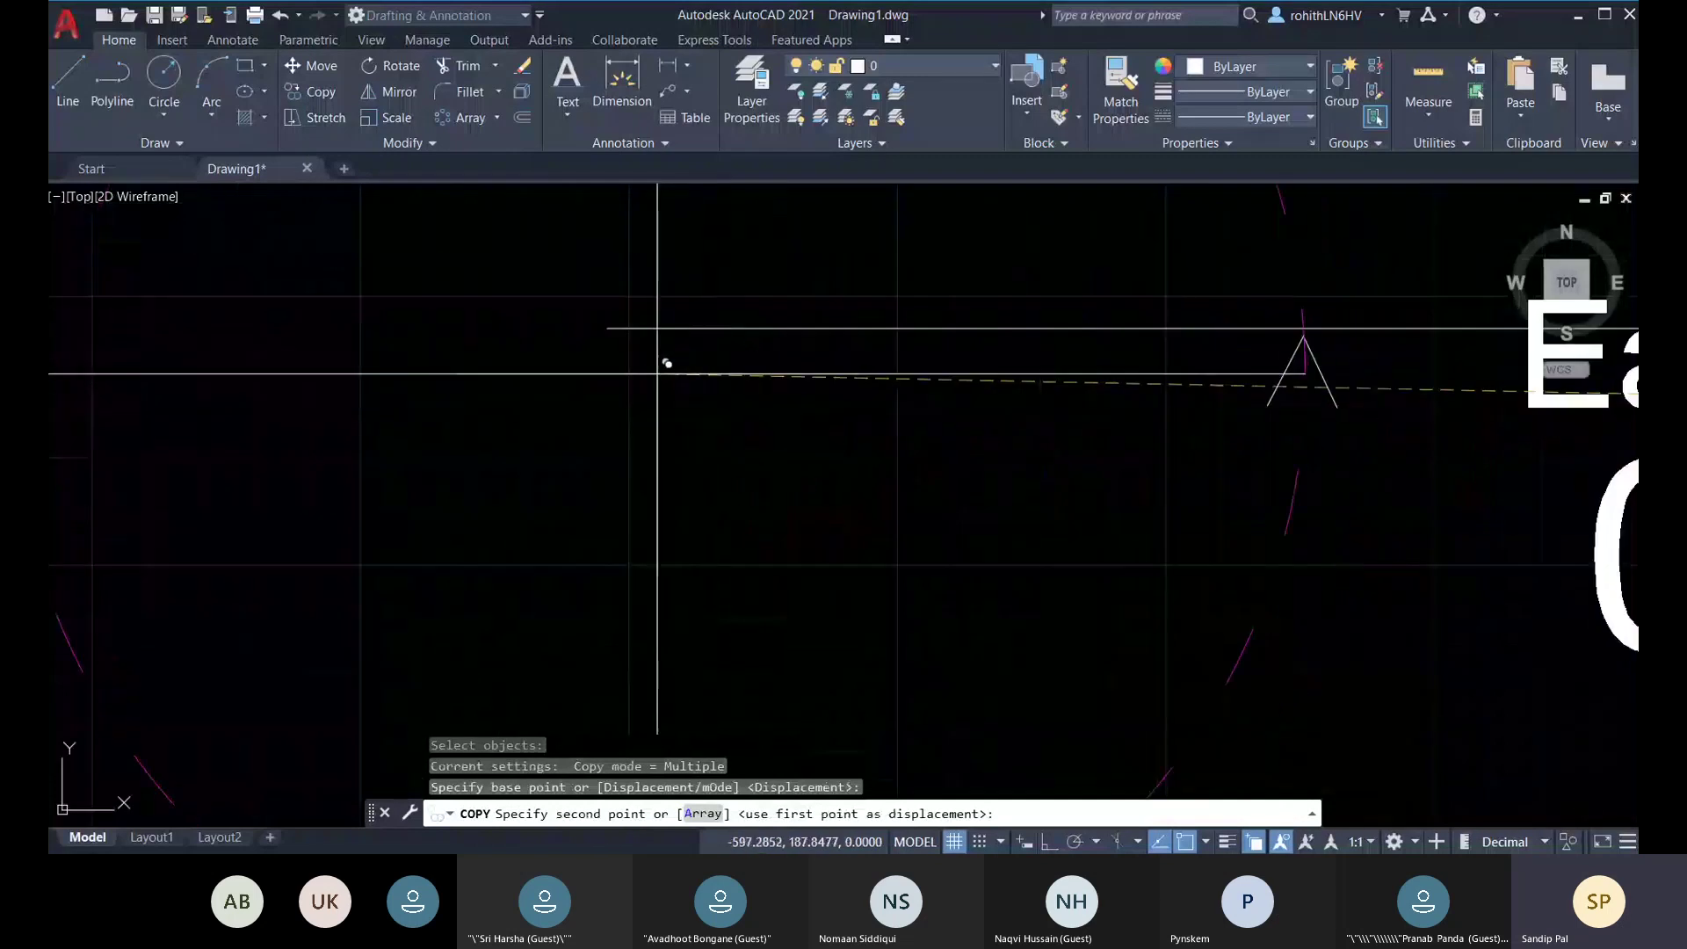
click(607, 327)
scroll(621, 358, down, 8)
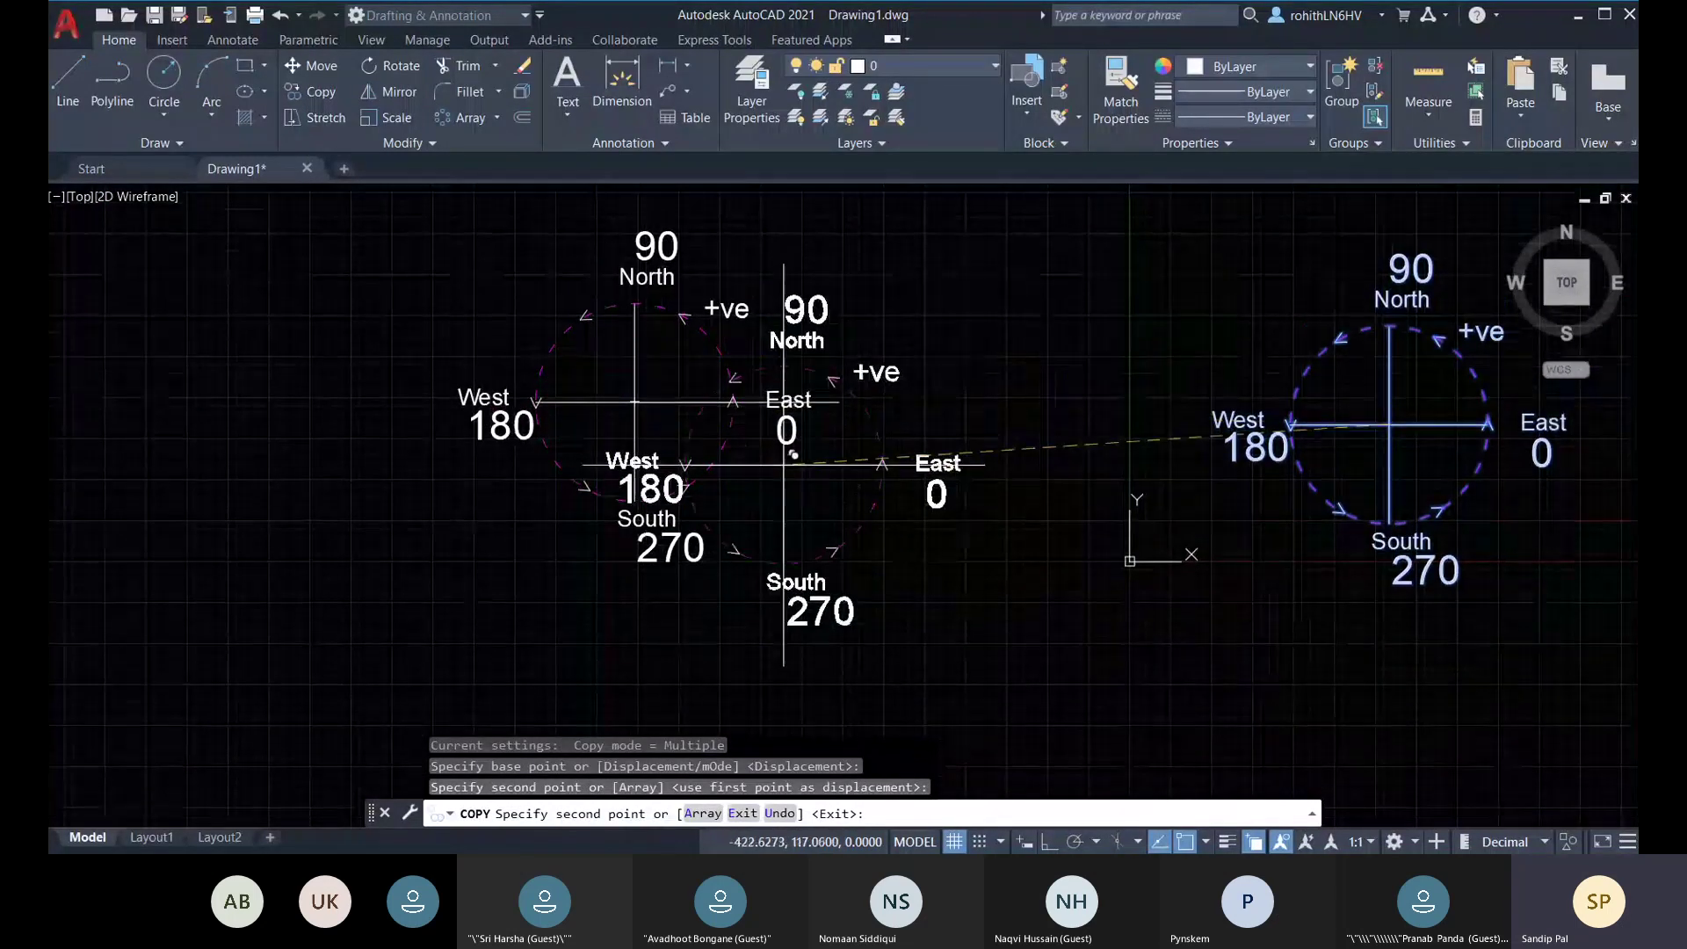
key(Escape)
- Inspect the horizontal line's east end, then undo the trial compass copy
middle_drag(631, 403, 657, 399)
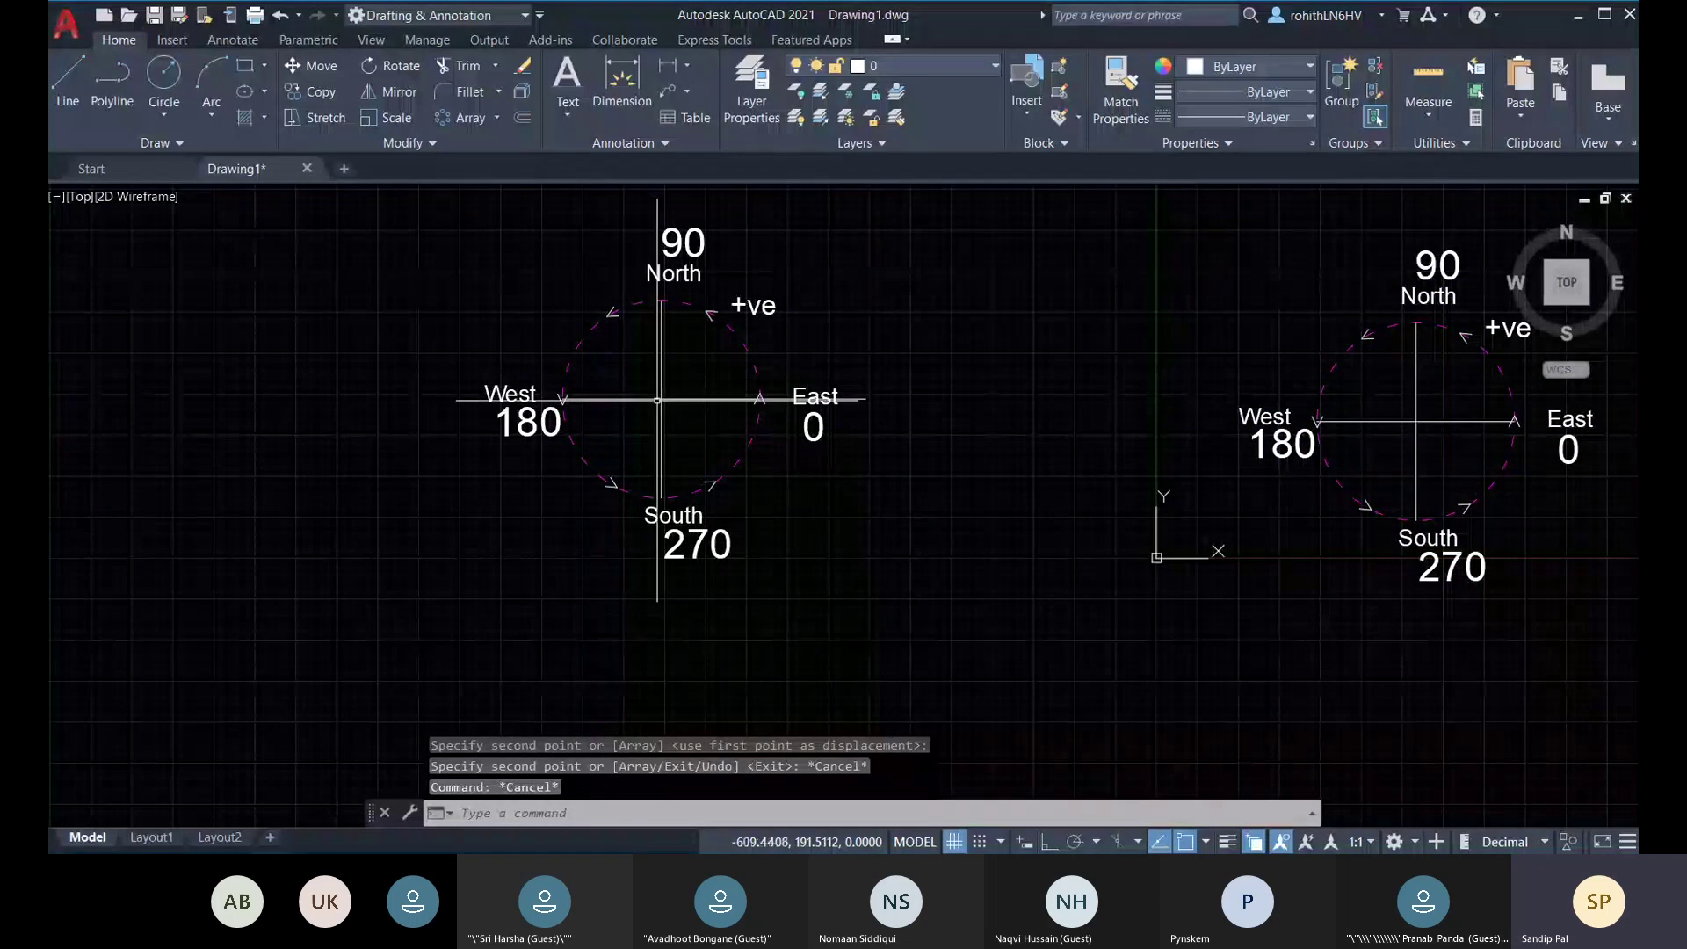
scroll(866, 400, up, 5)
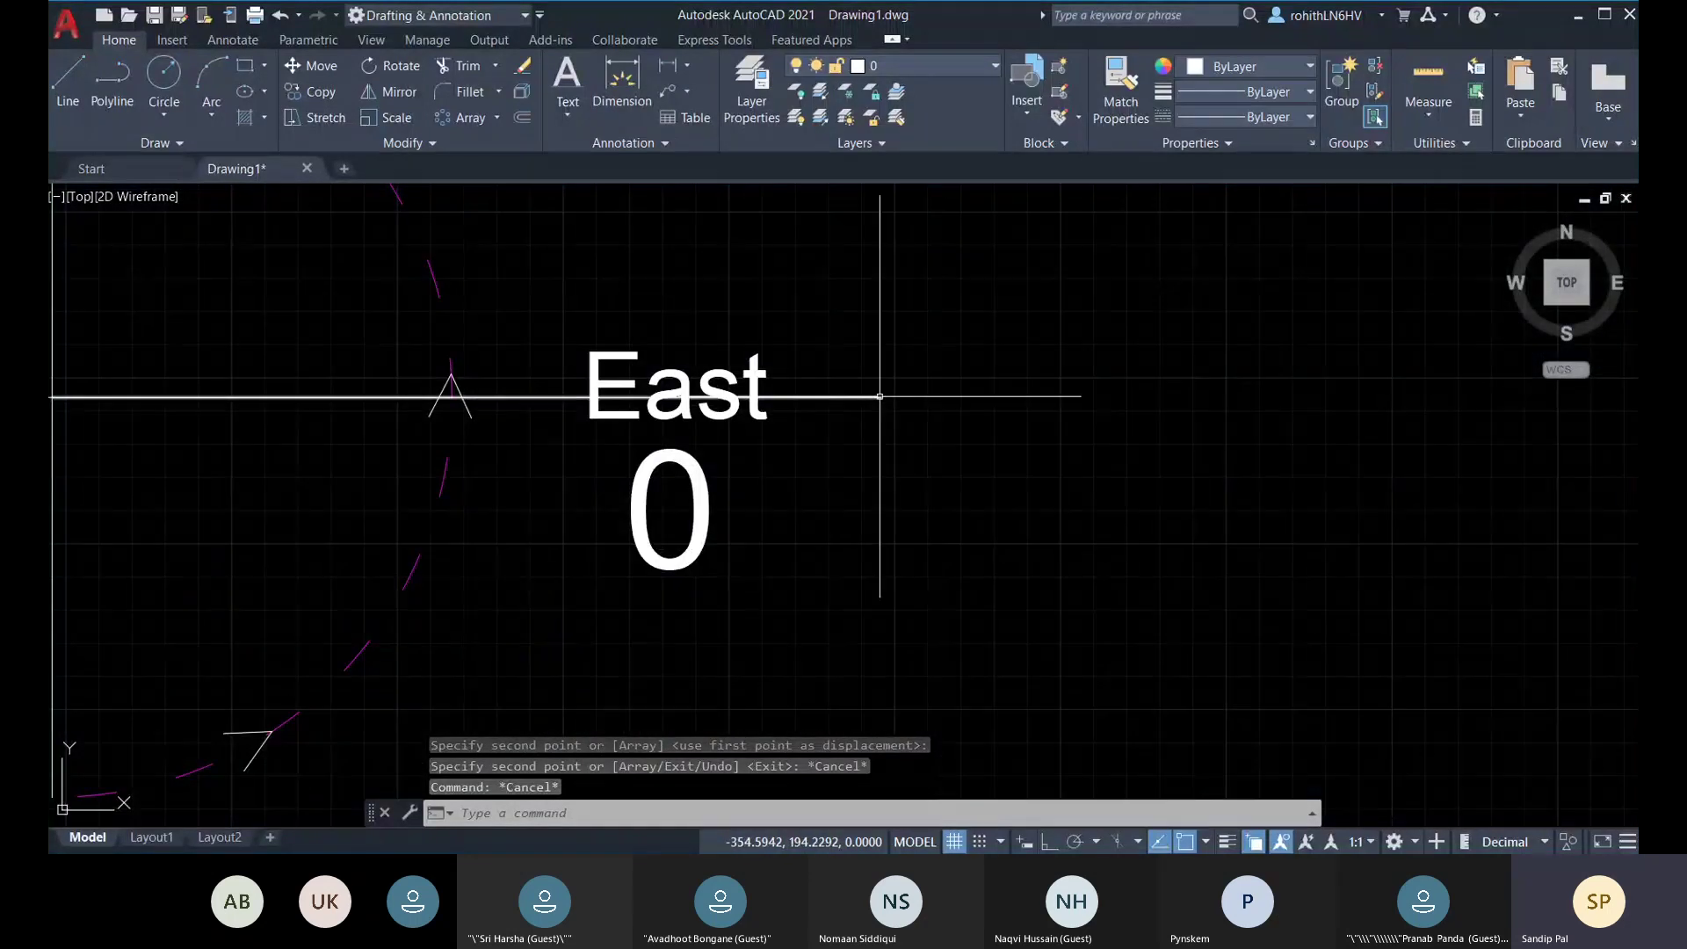
click(879, 397)
scroll(884, 472, down, 4)
middle_drag(884, 479, 921, 467)
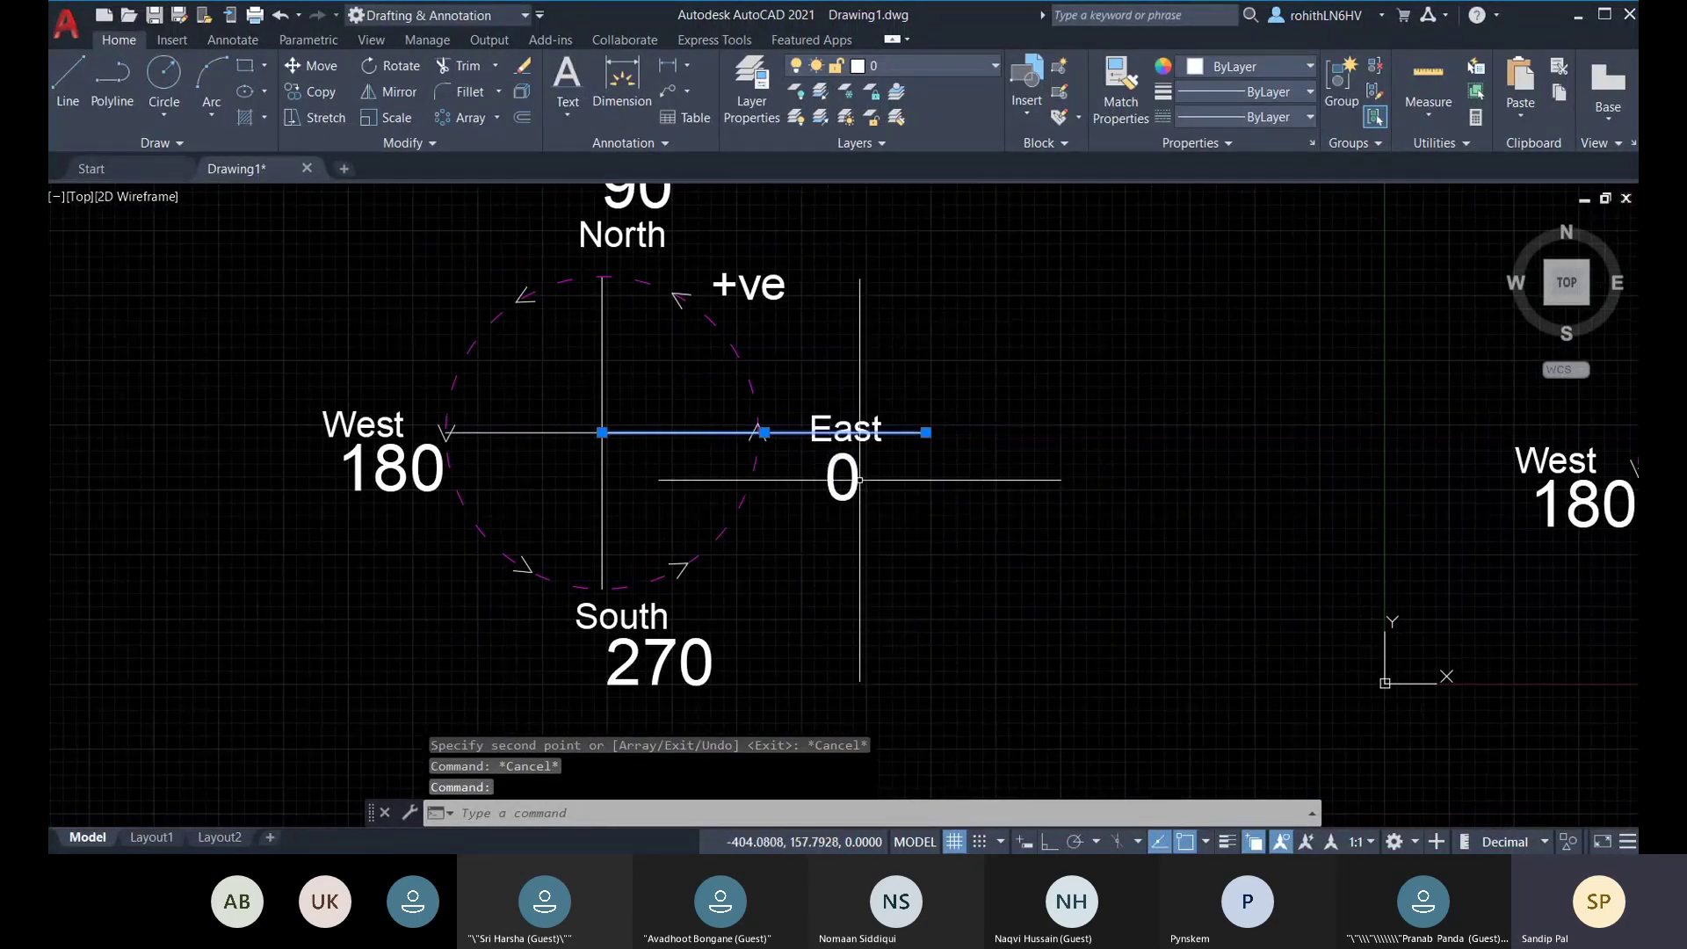
middle_drag(1016, 509, 1042, 575)
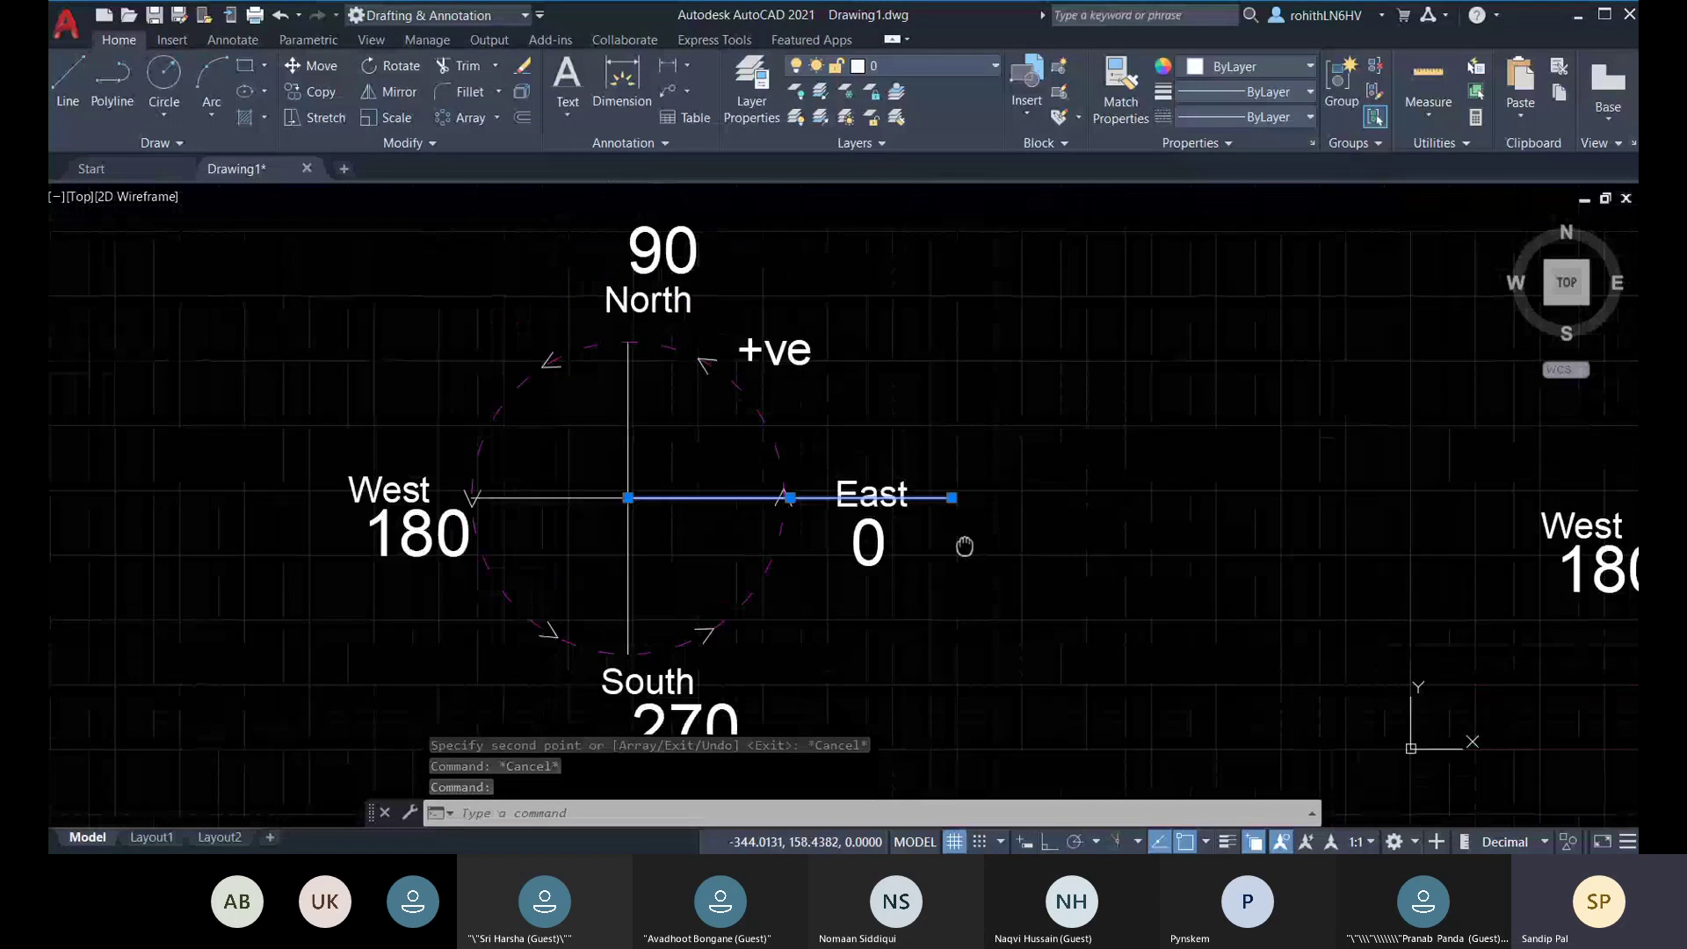
key(Escape)
middle_drag(914, 539, 927, 526)
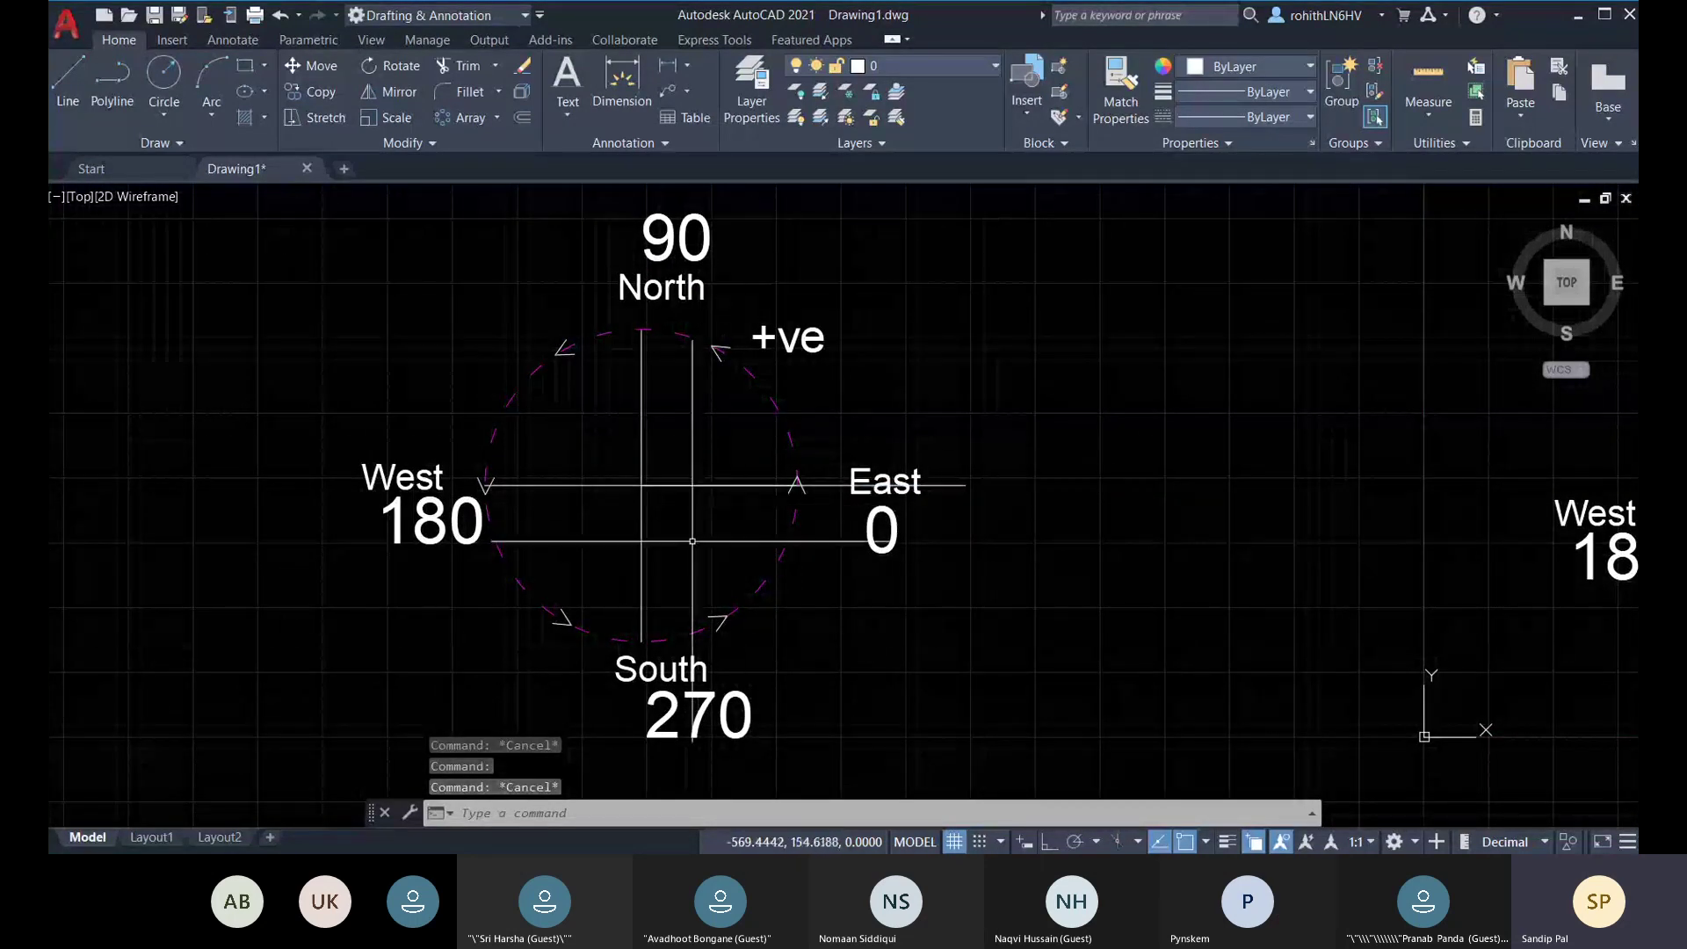
key(ctrl+z)
key(ctrl+z)
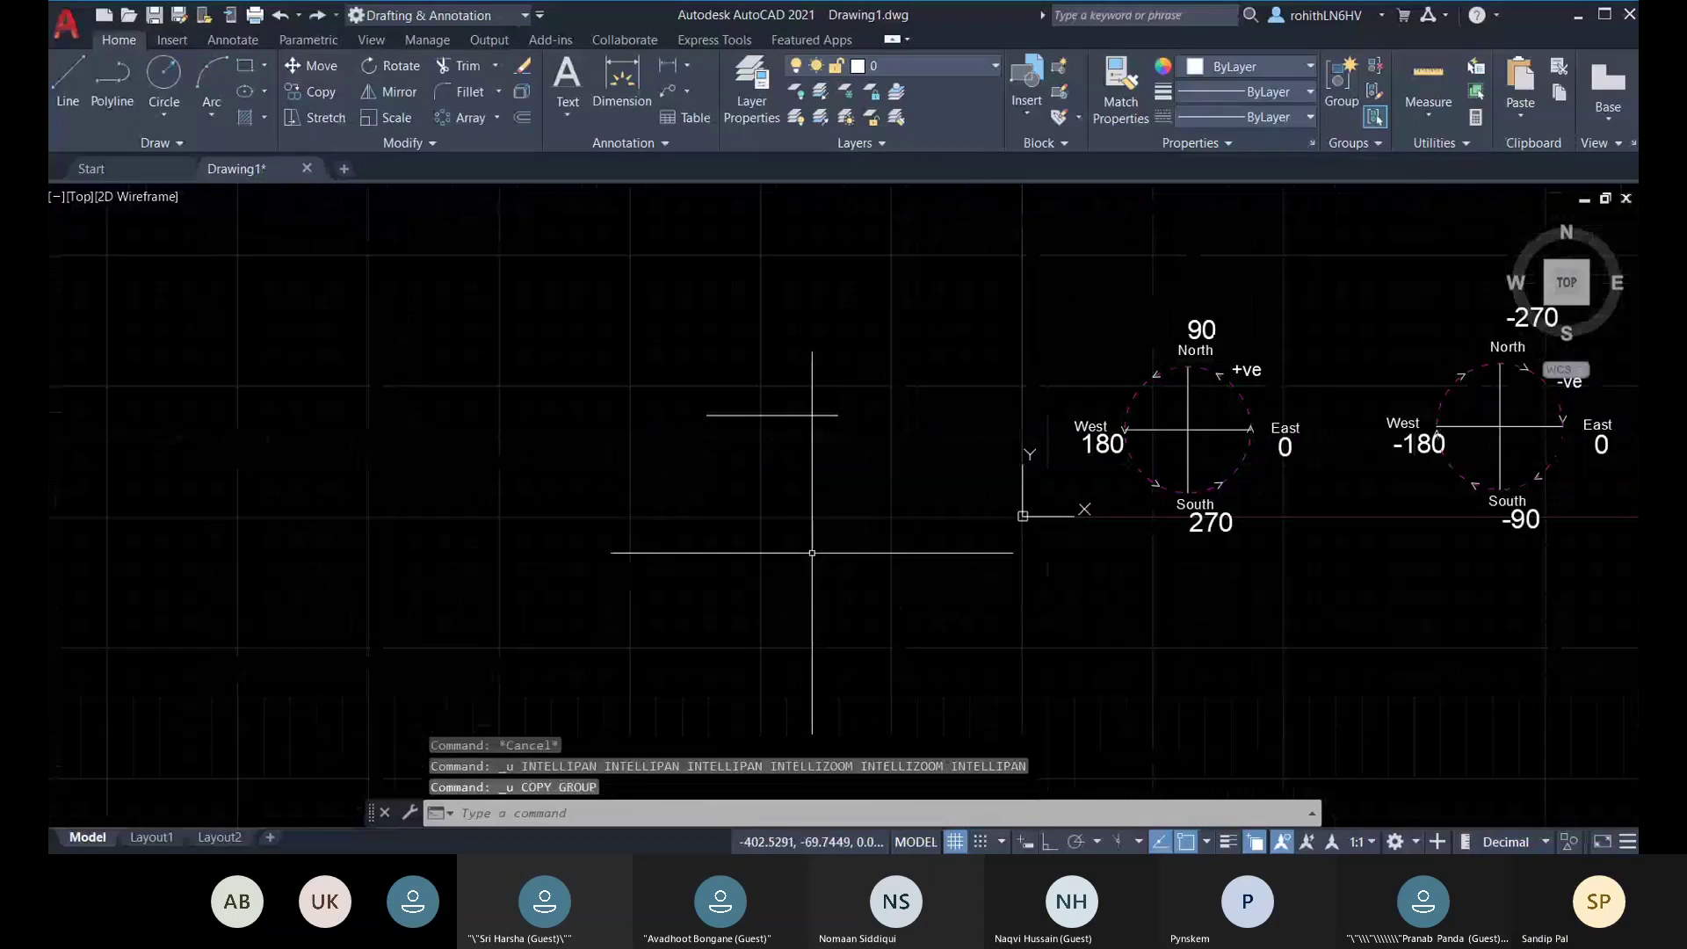
middle_drag(902, 500, 892, 507)
click(69, 79)
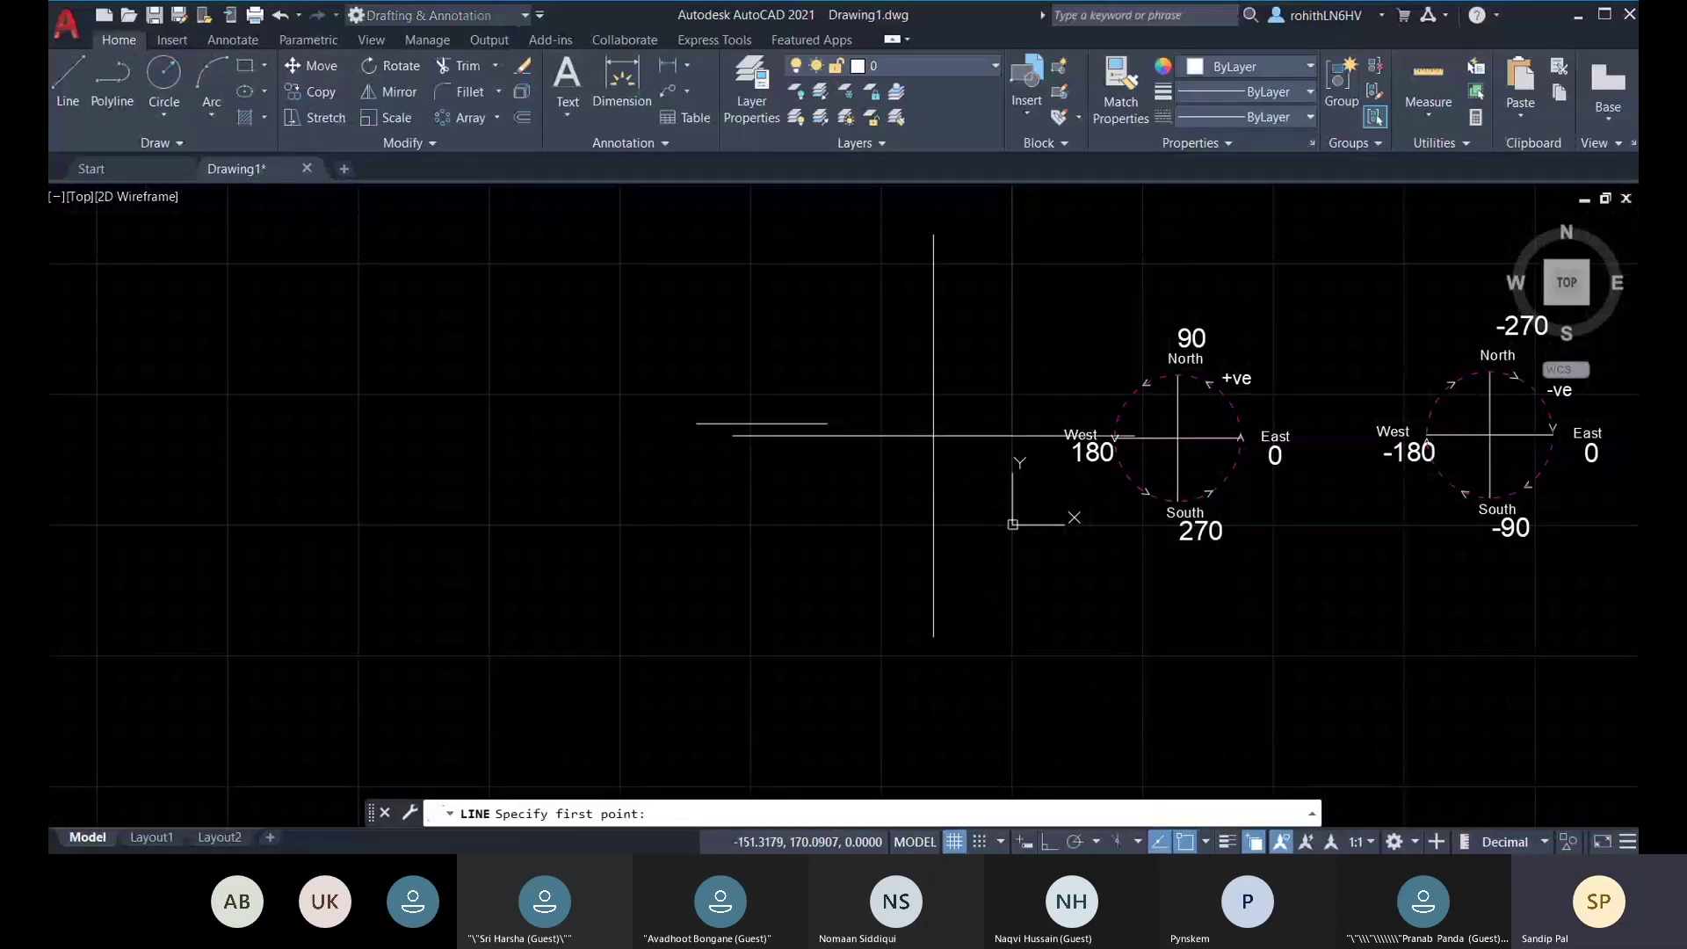
click(826, 422)
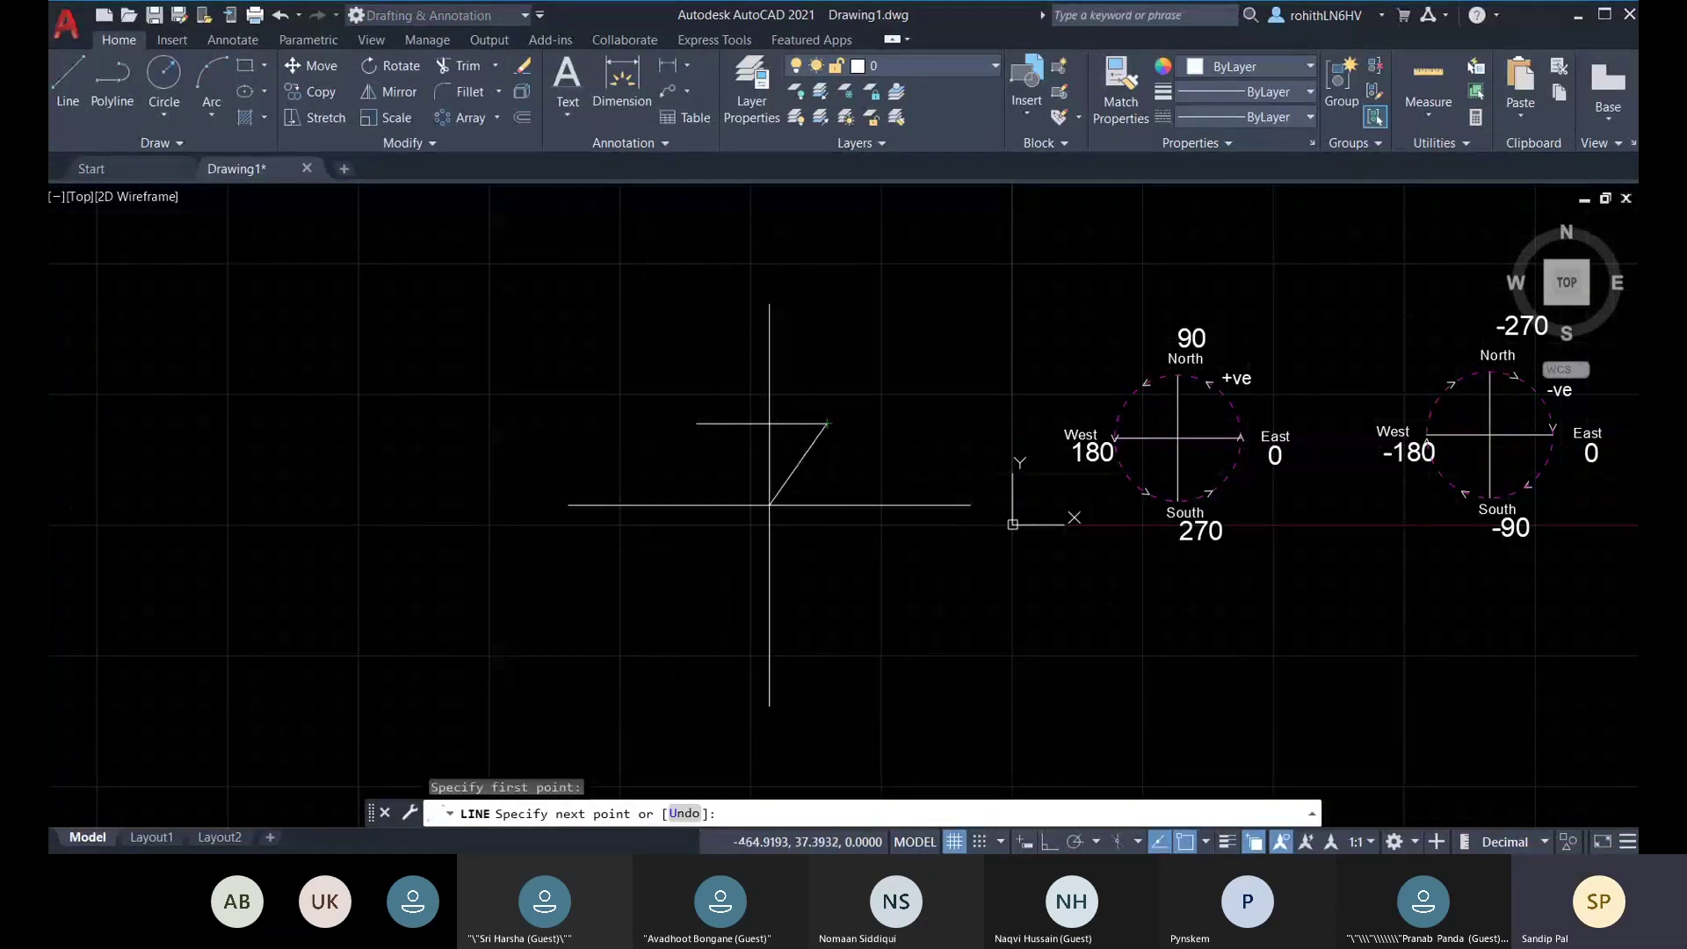
middle_drag(786, 453, 787, 468)
text(@2)
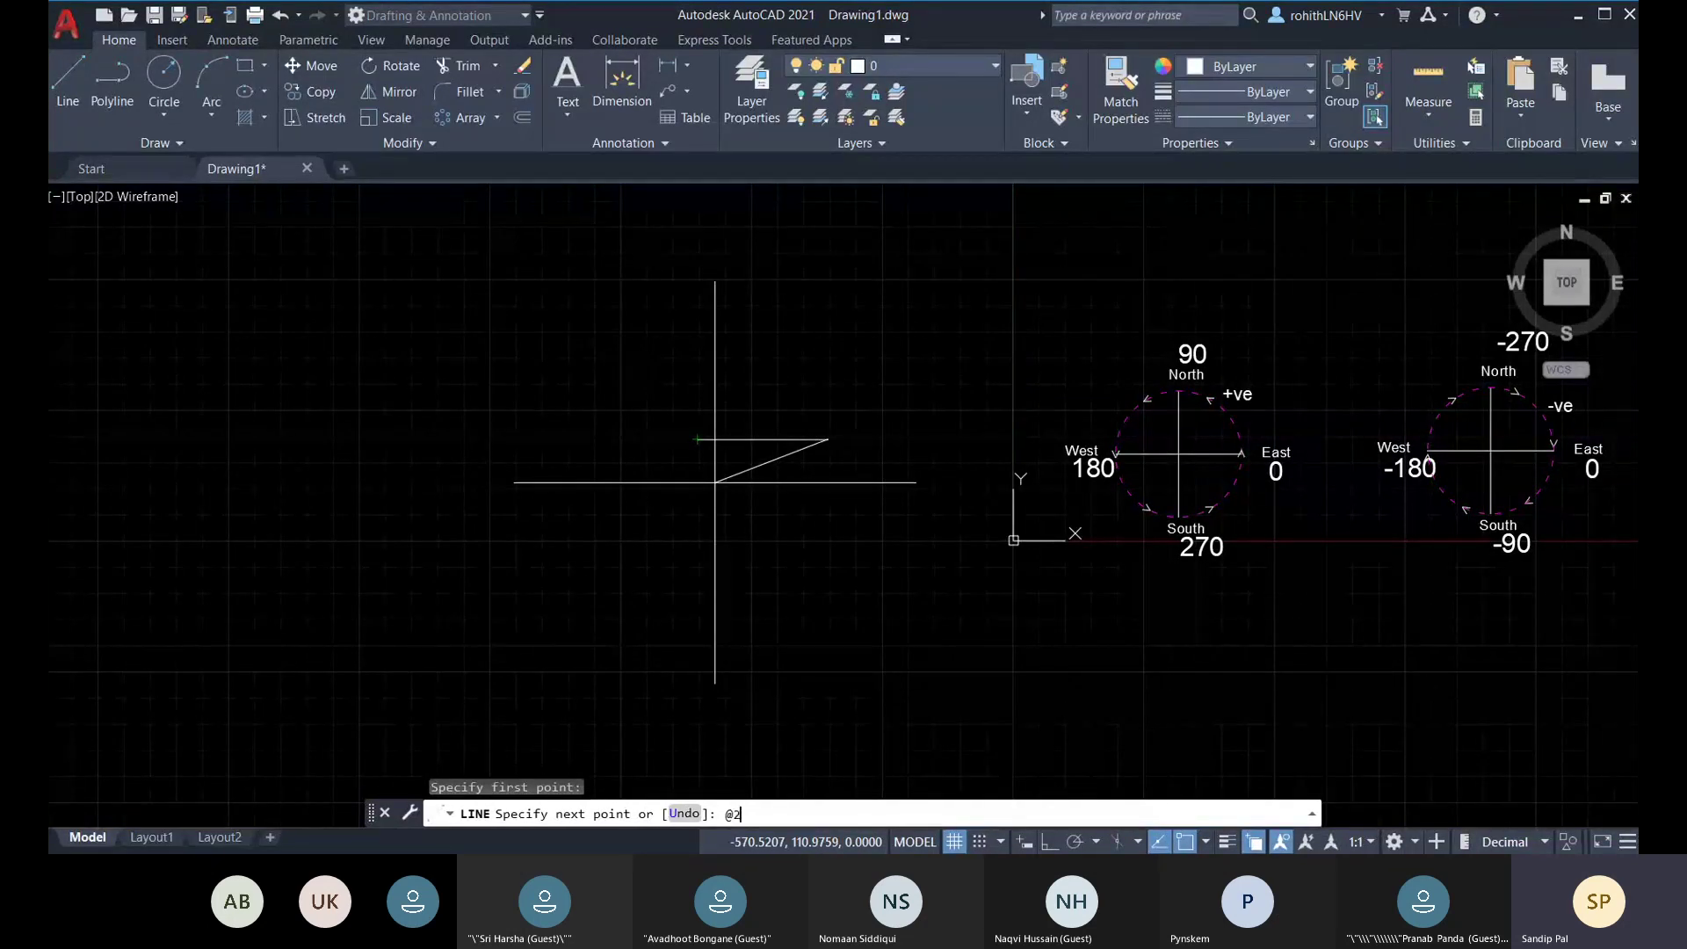
text(50<210)
key(Return)
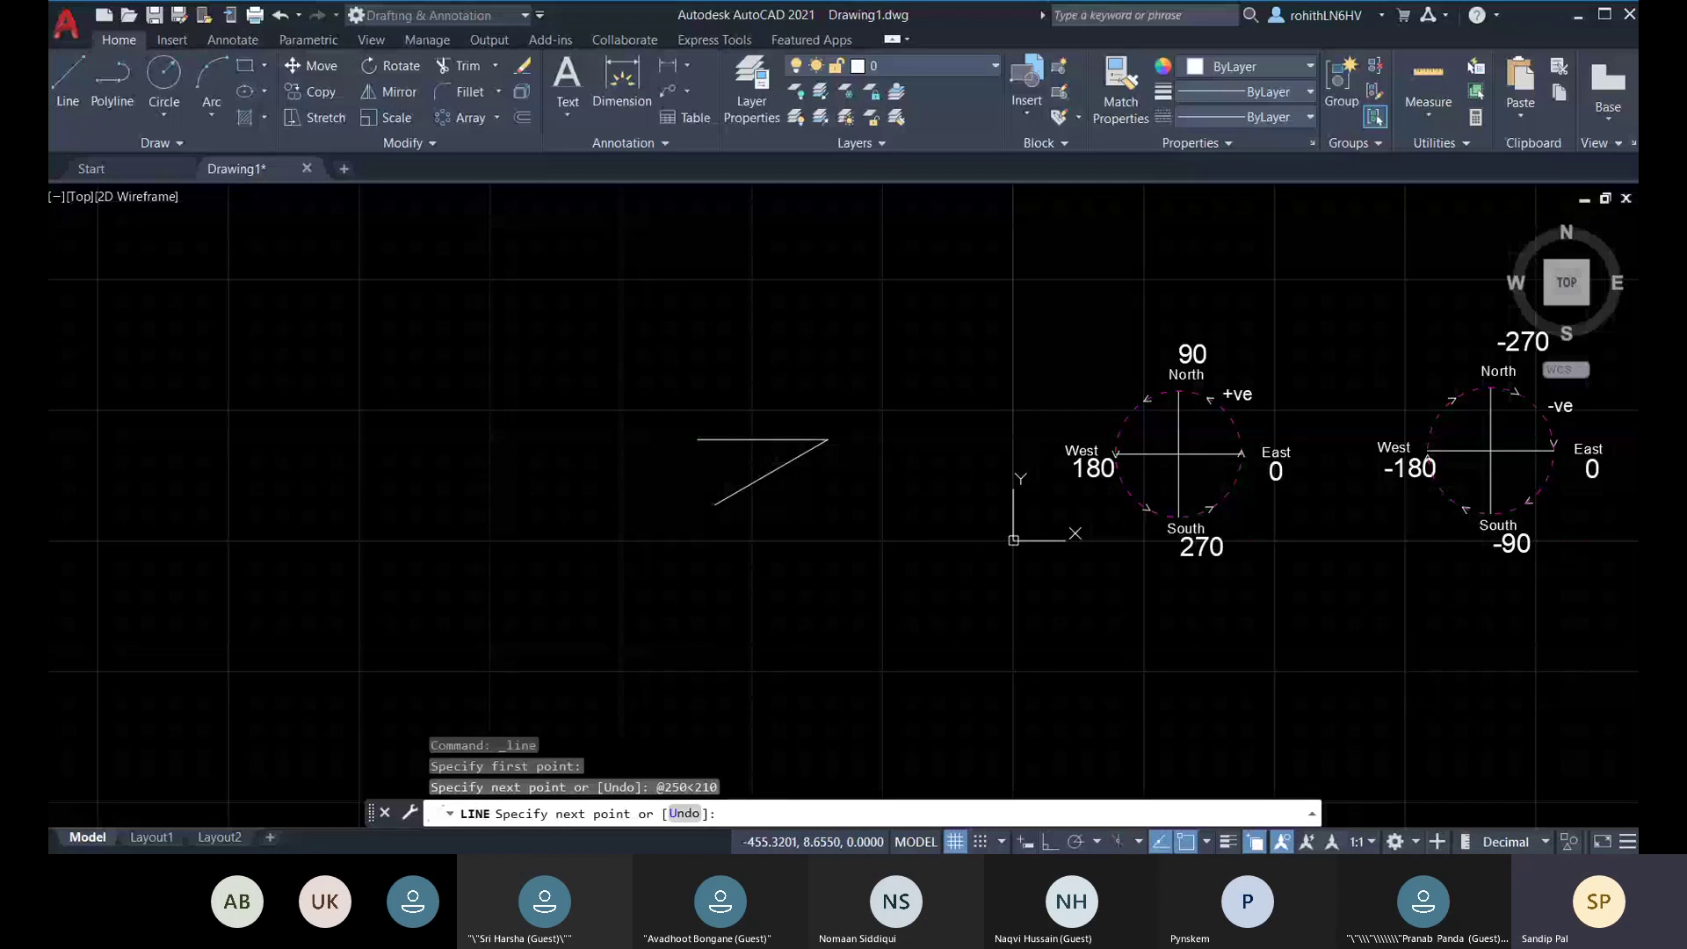
key(Escape)
scroll(754, 435, up, 4)
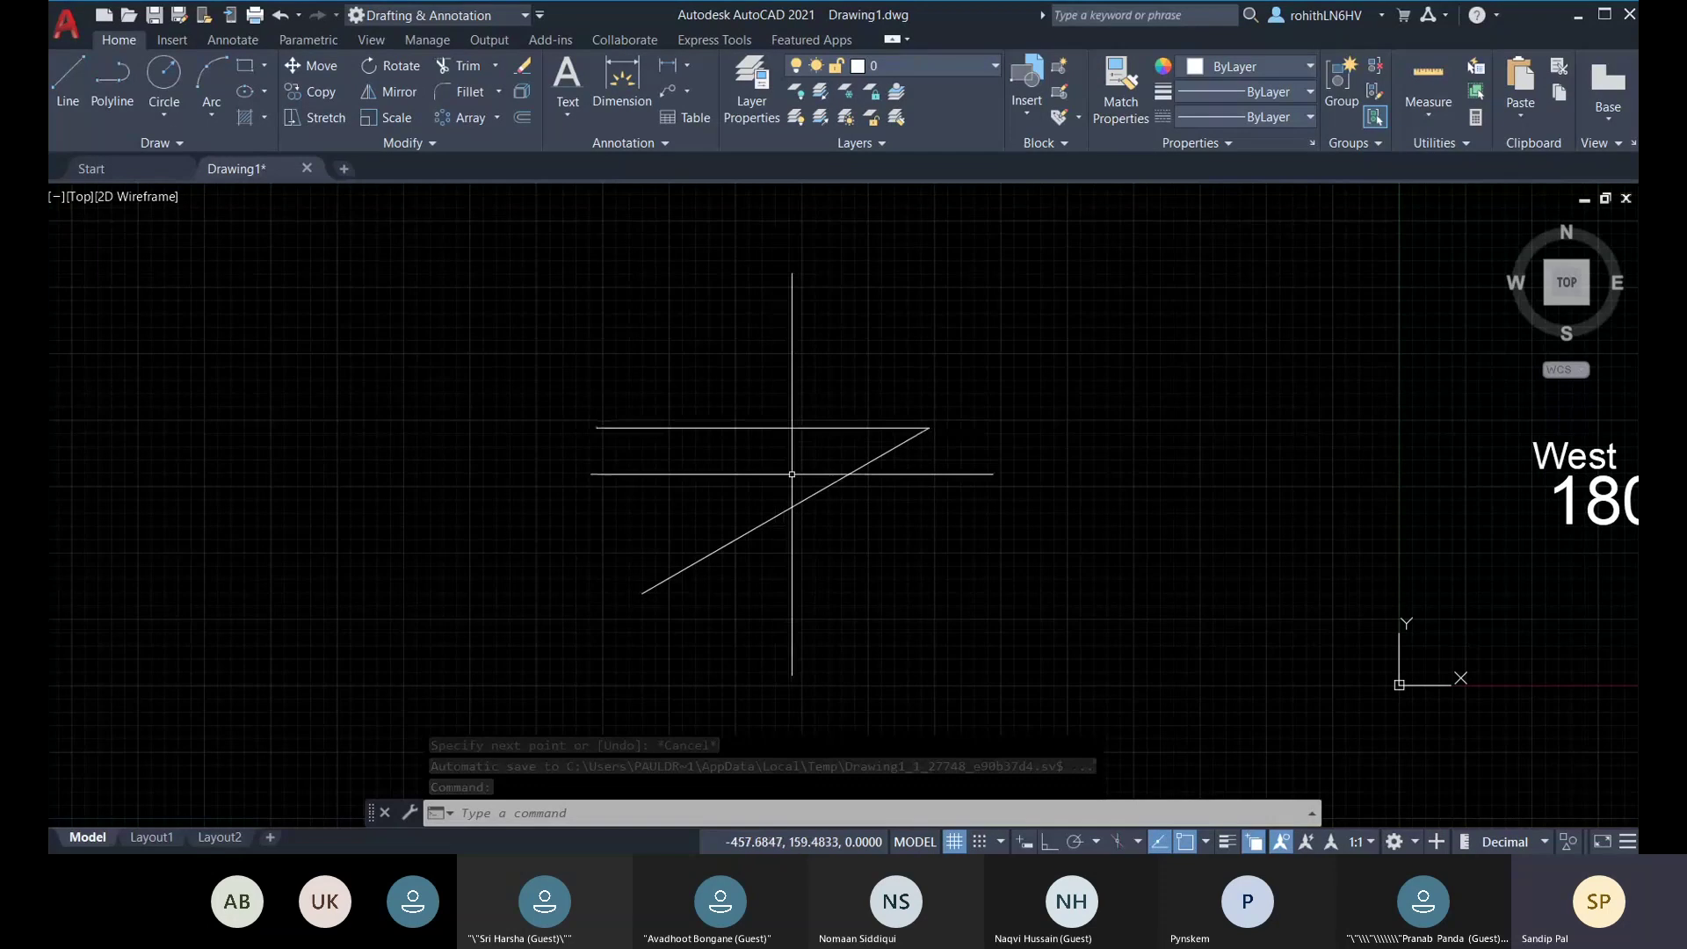
scroll(795, 500, down, 2)
middle_drag(819, 524, 817, 521)
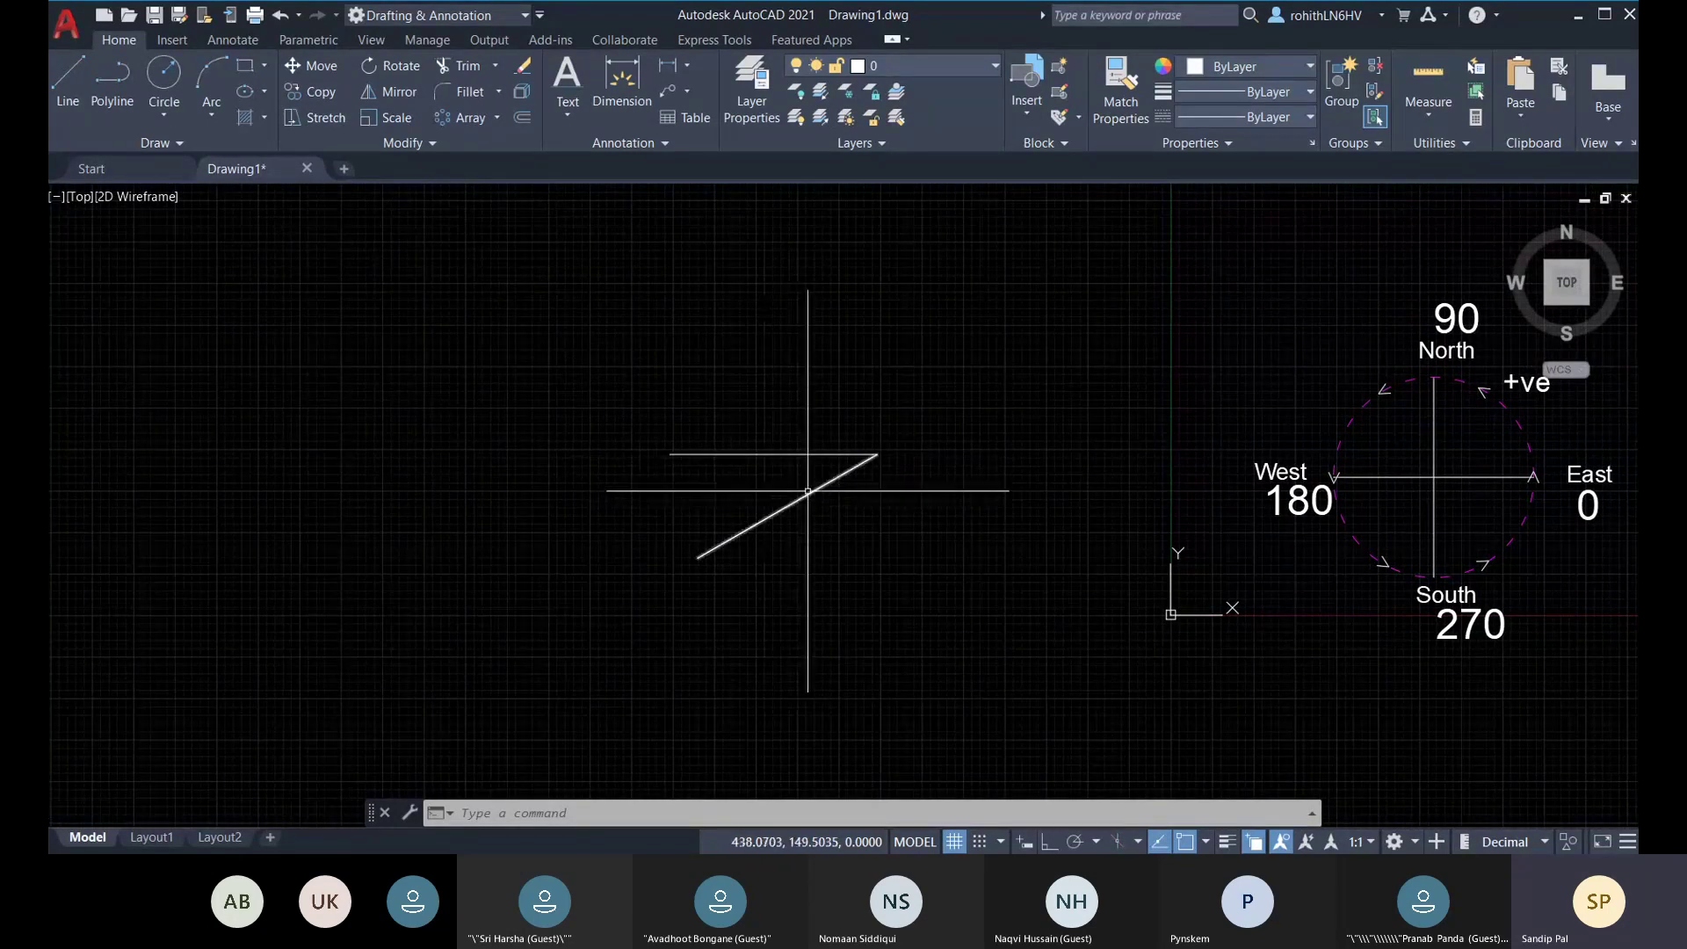
middle_drag(802, 482, 742, 497)
middle_drag(1518, 507, 1383, 463)
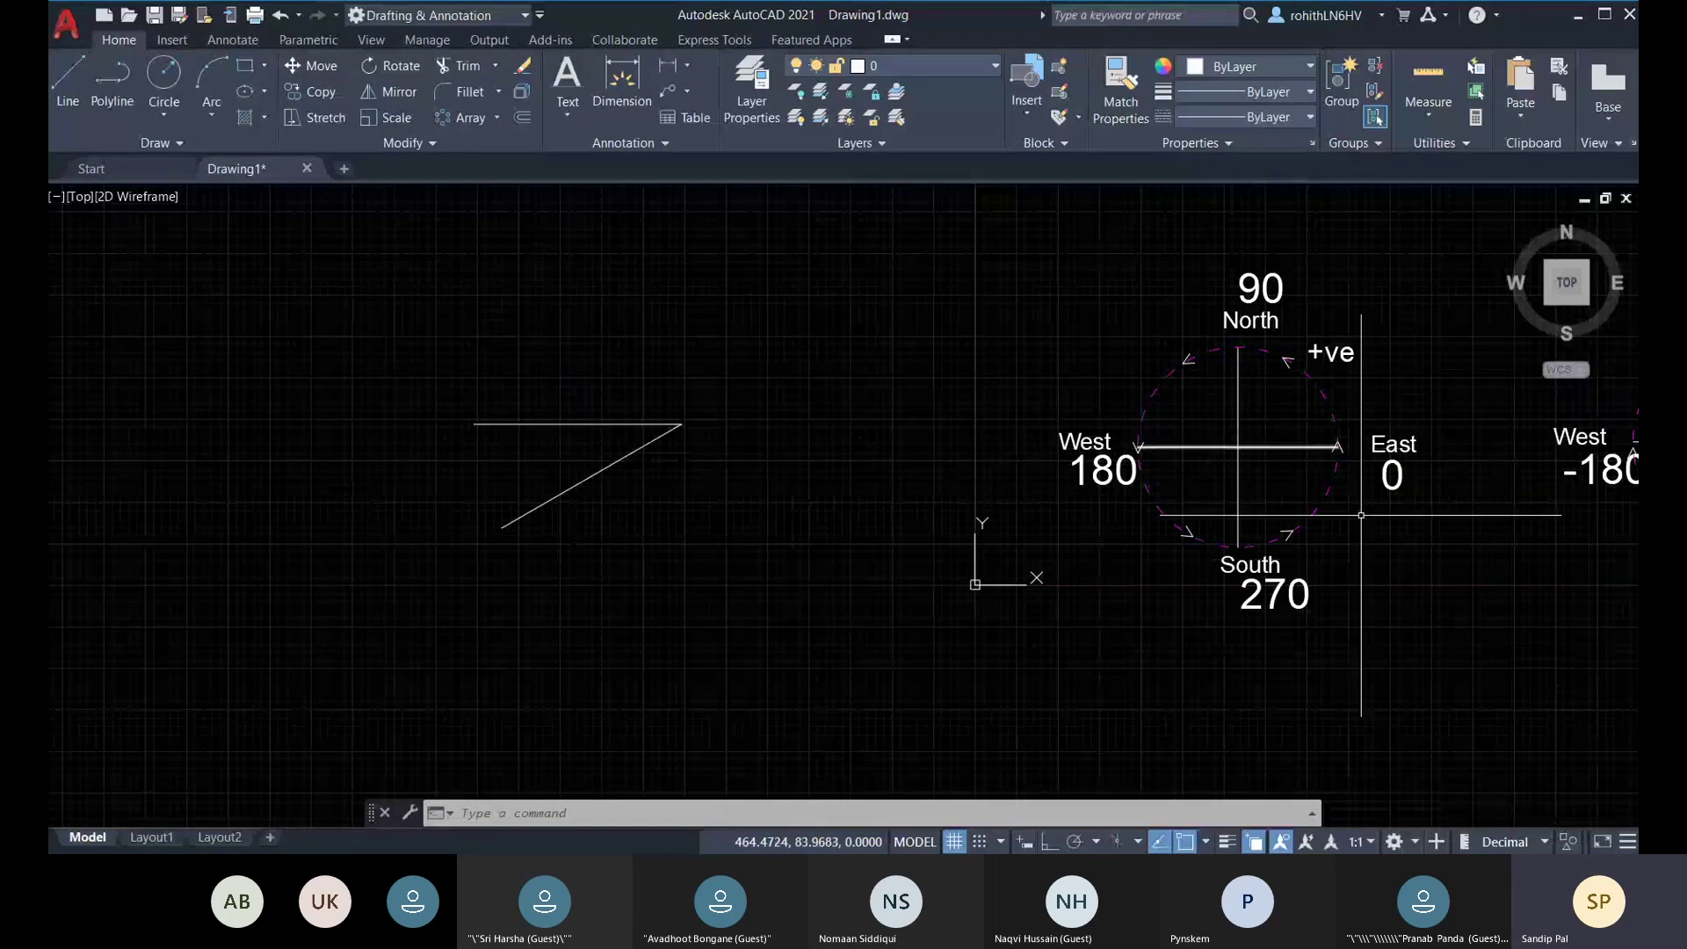
click(975, 216)
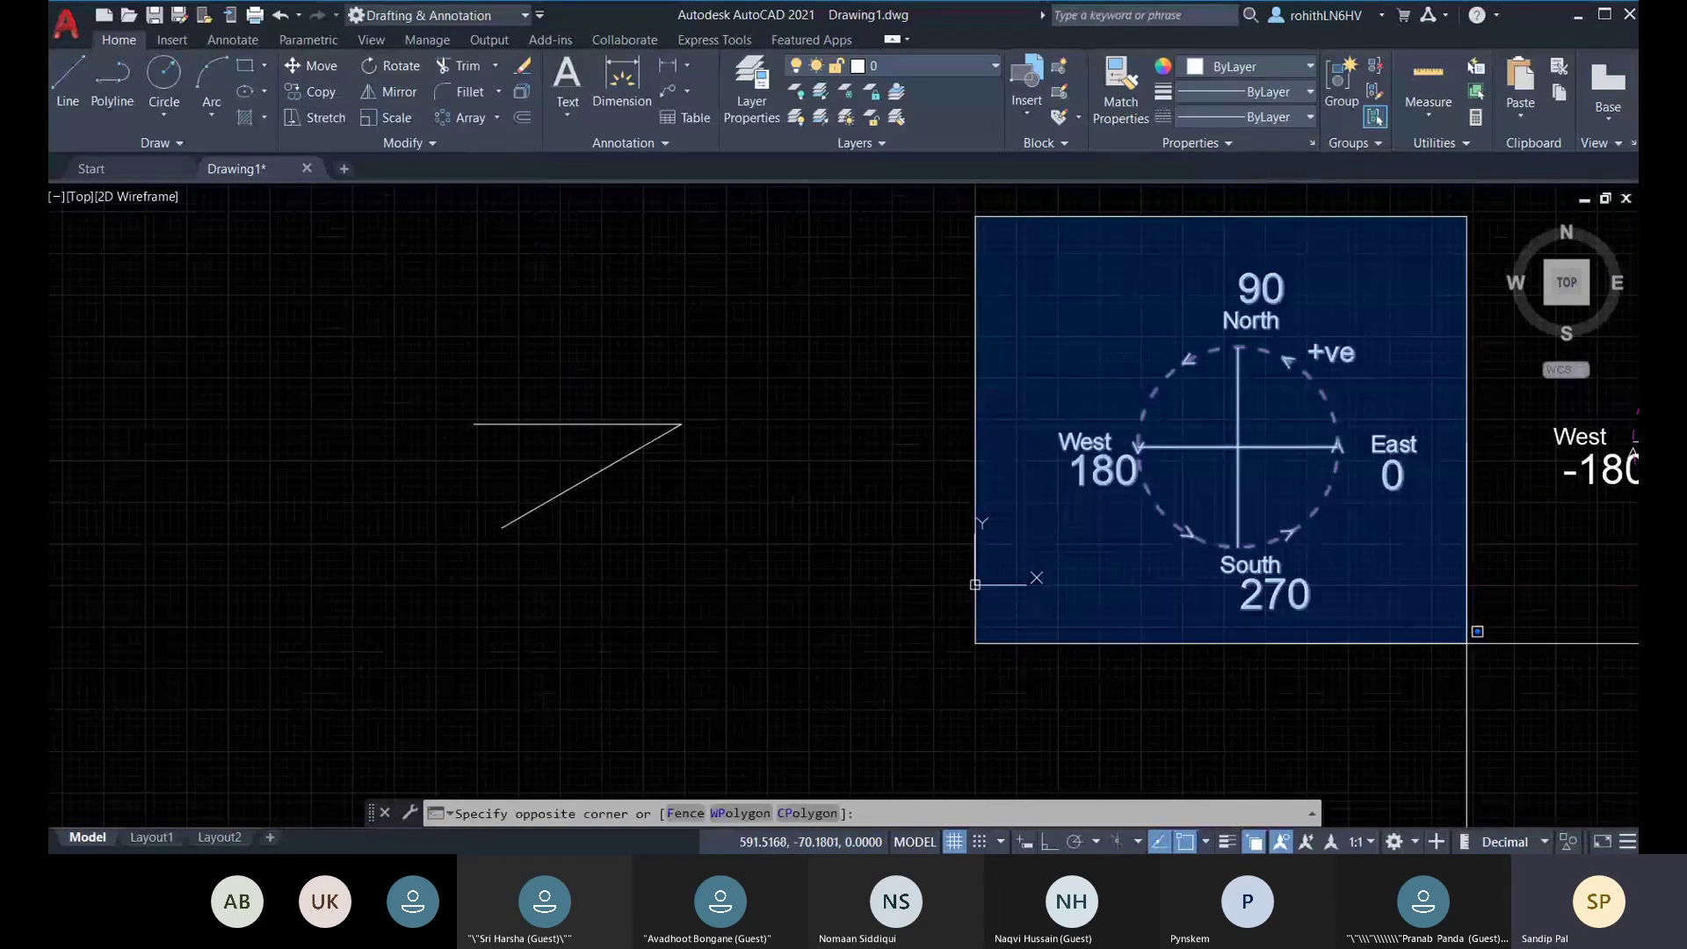
click(1477, 631)
click(292, 92)
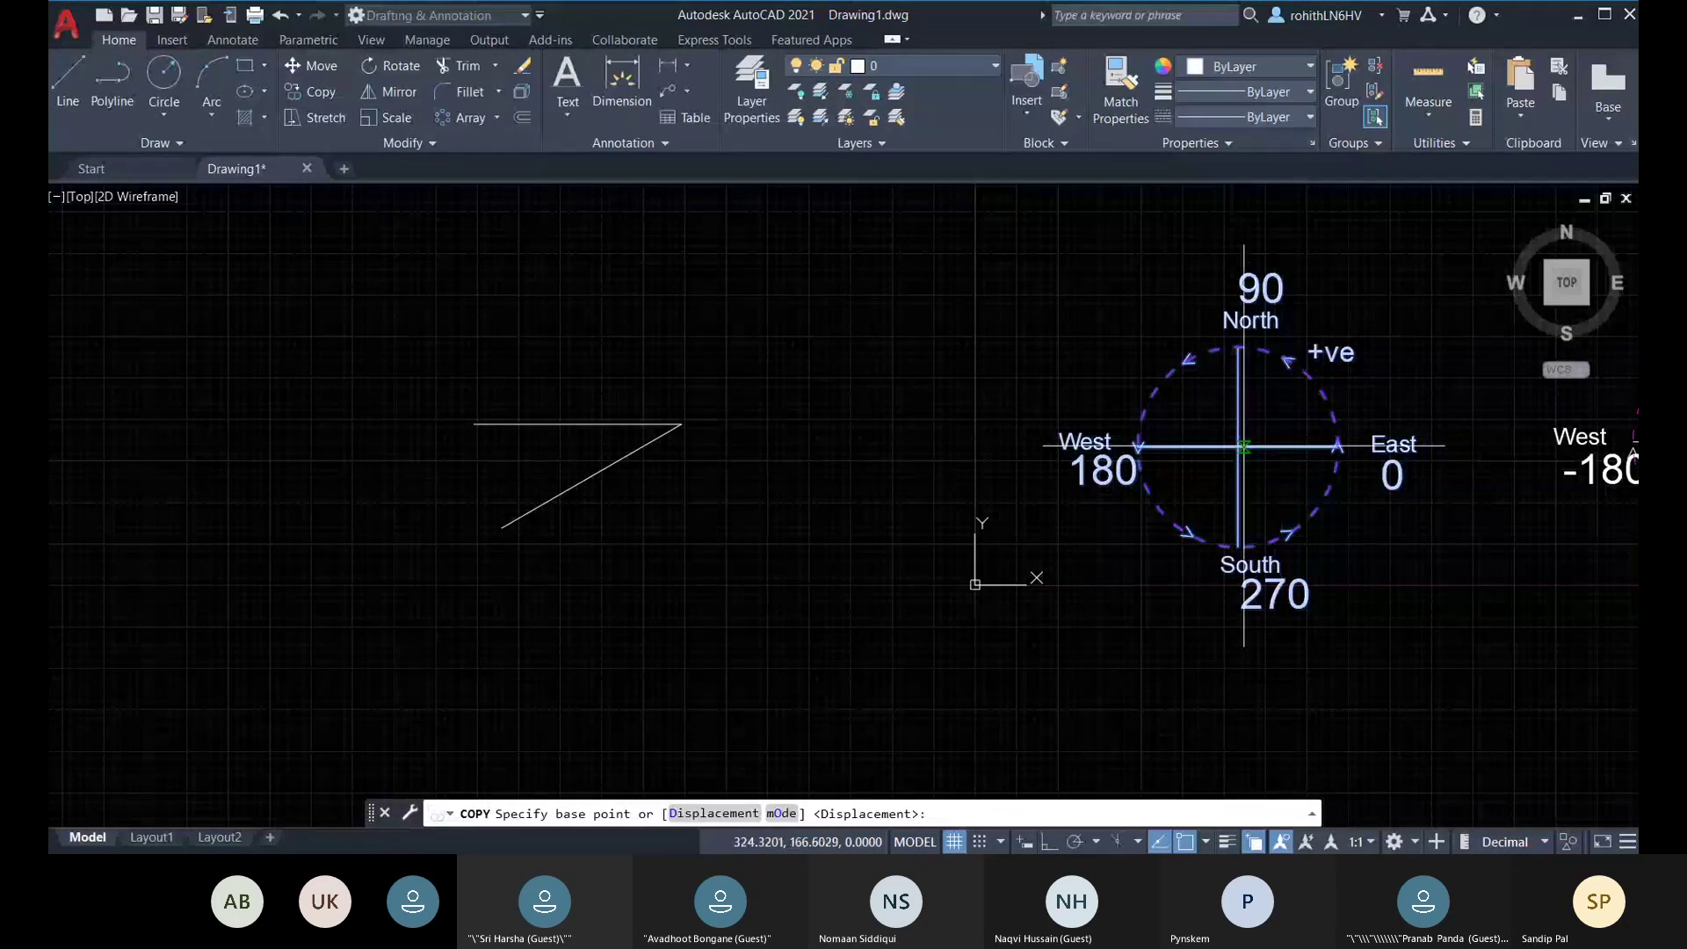
click(1239, 447)
click(682, 424)
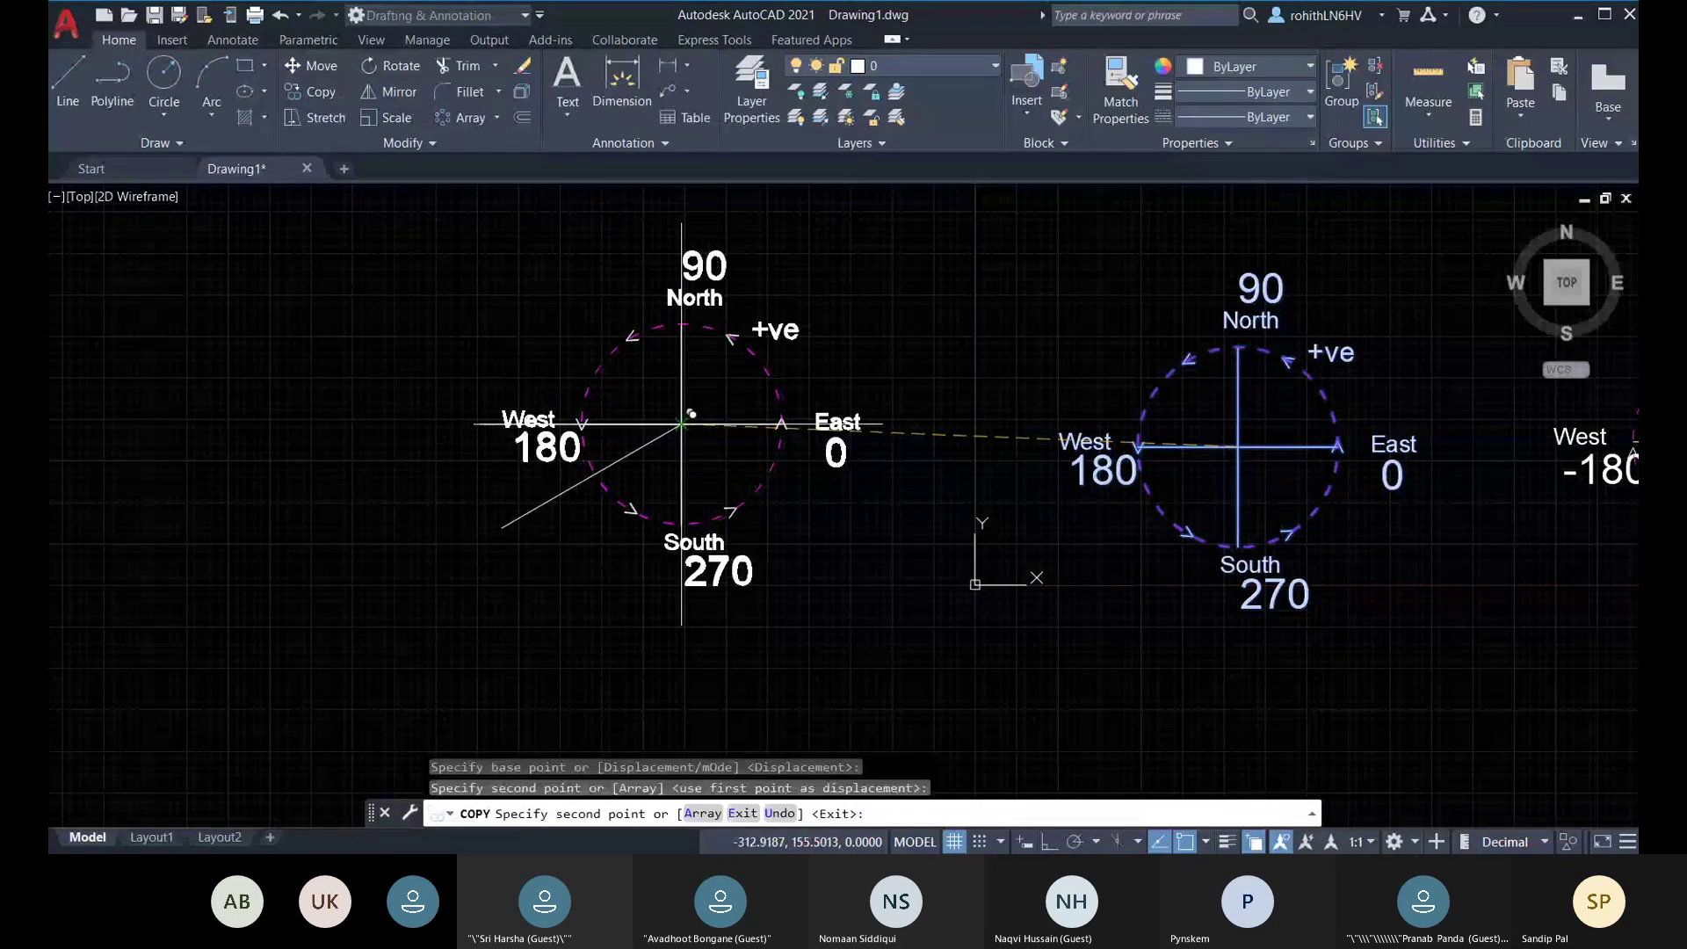
key(Escape)
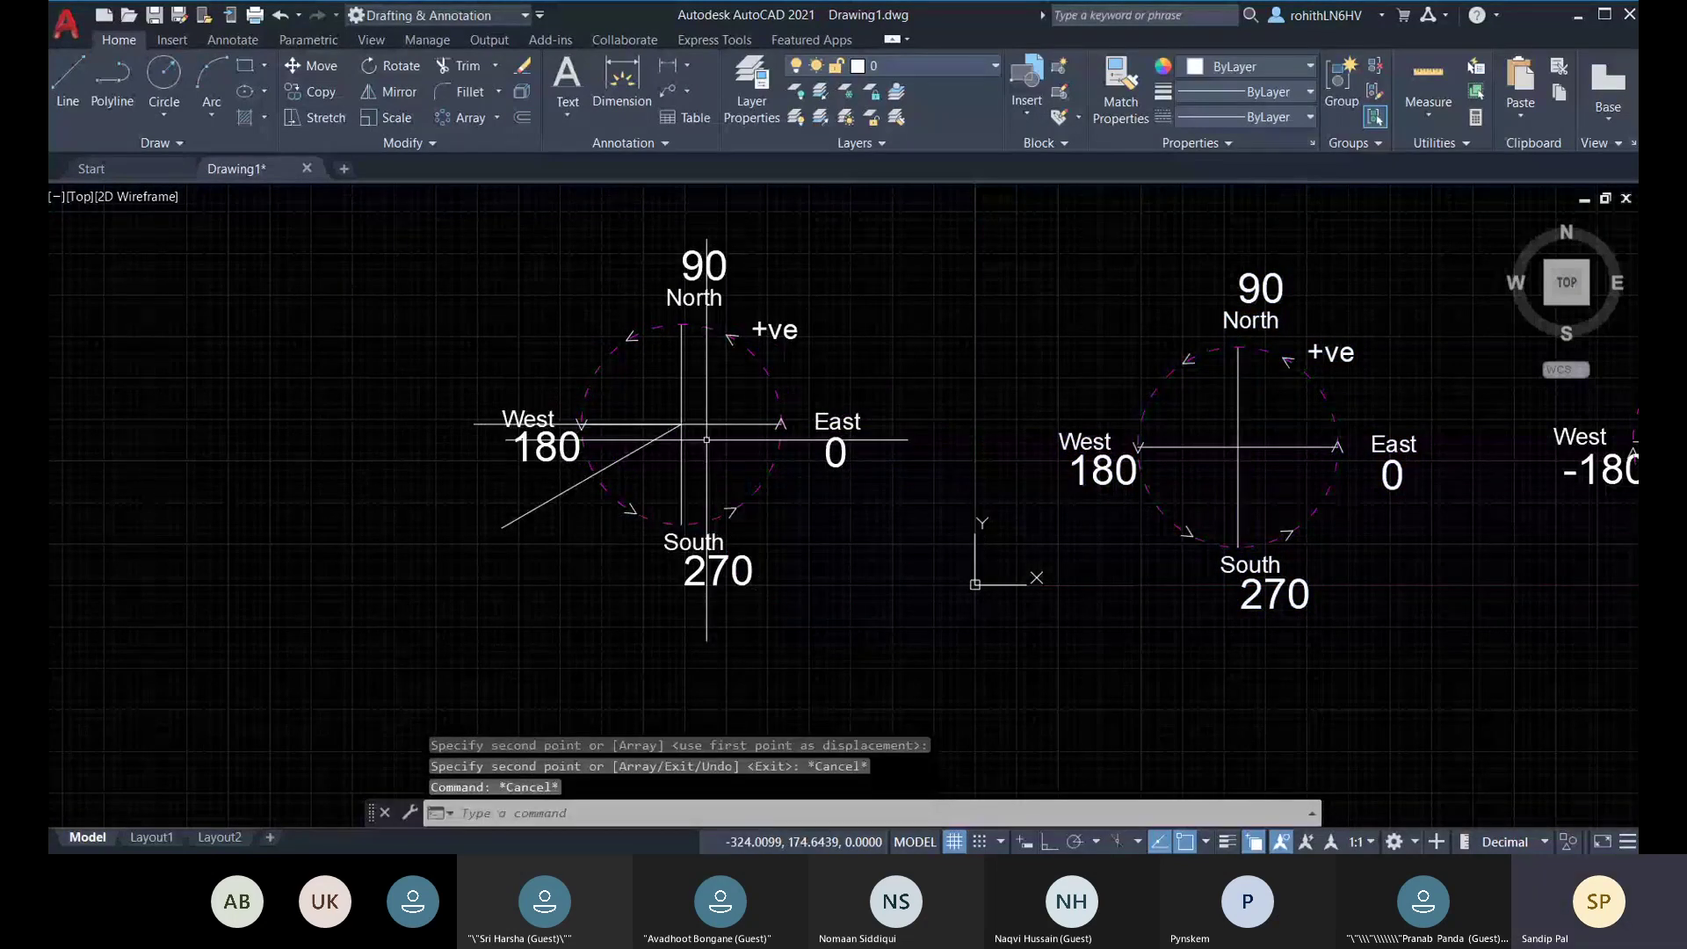
scroll(684, 446, up, 4)
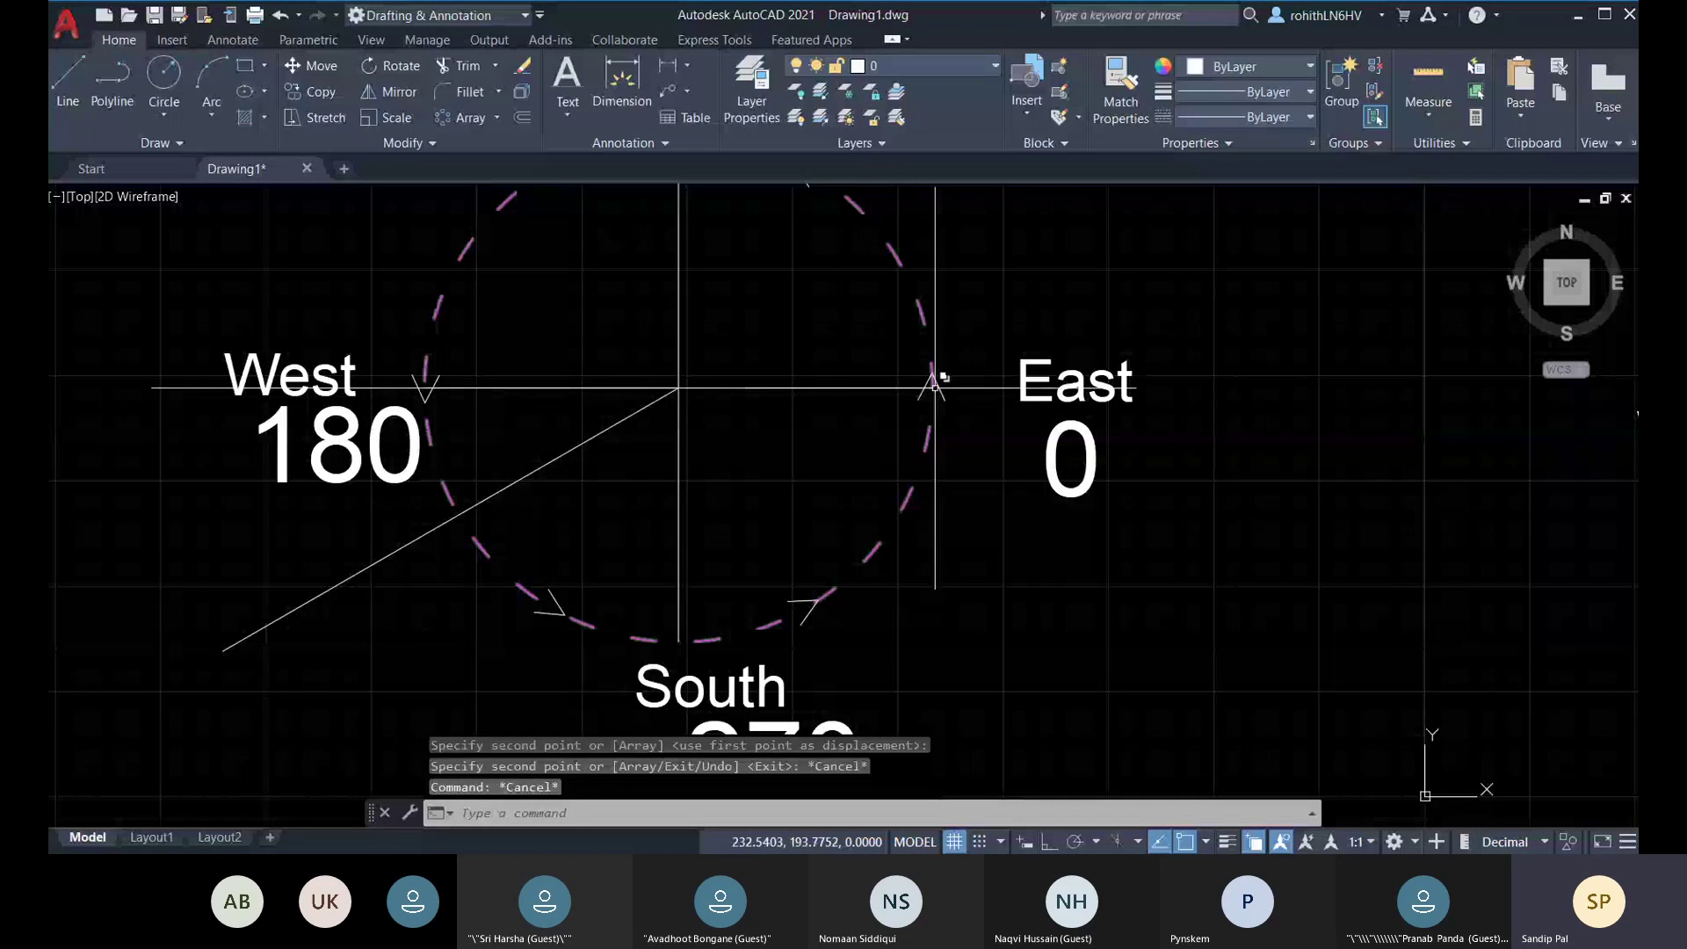
scroll(936, 384, down, 4)
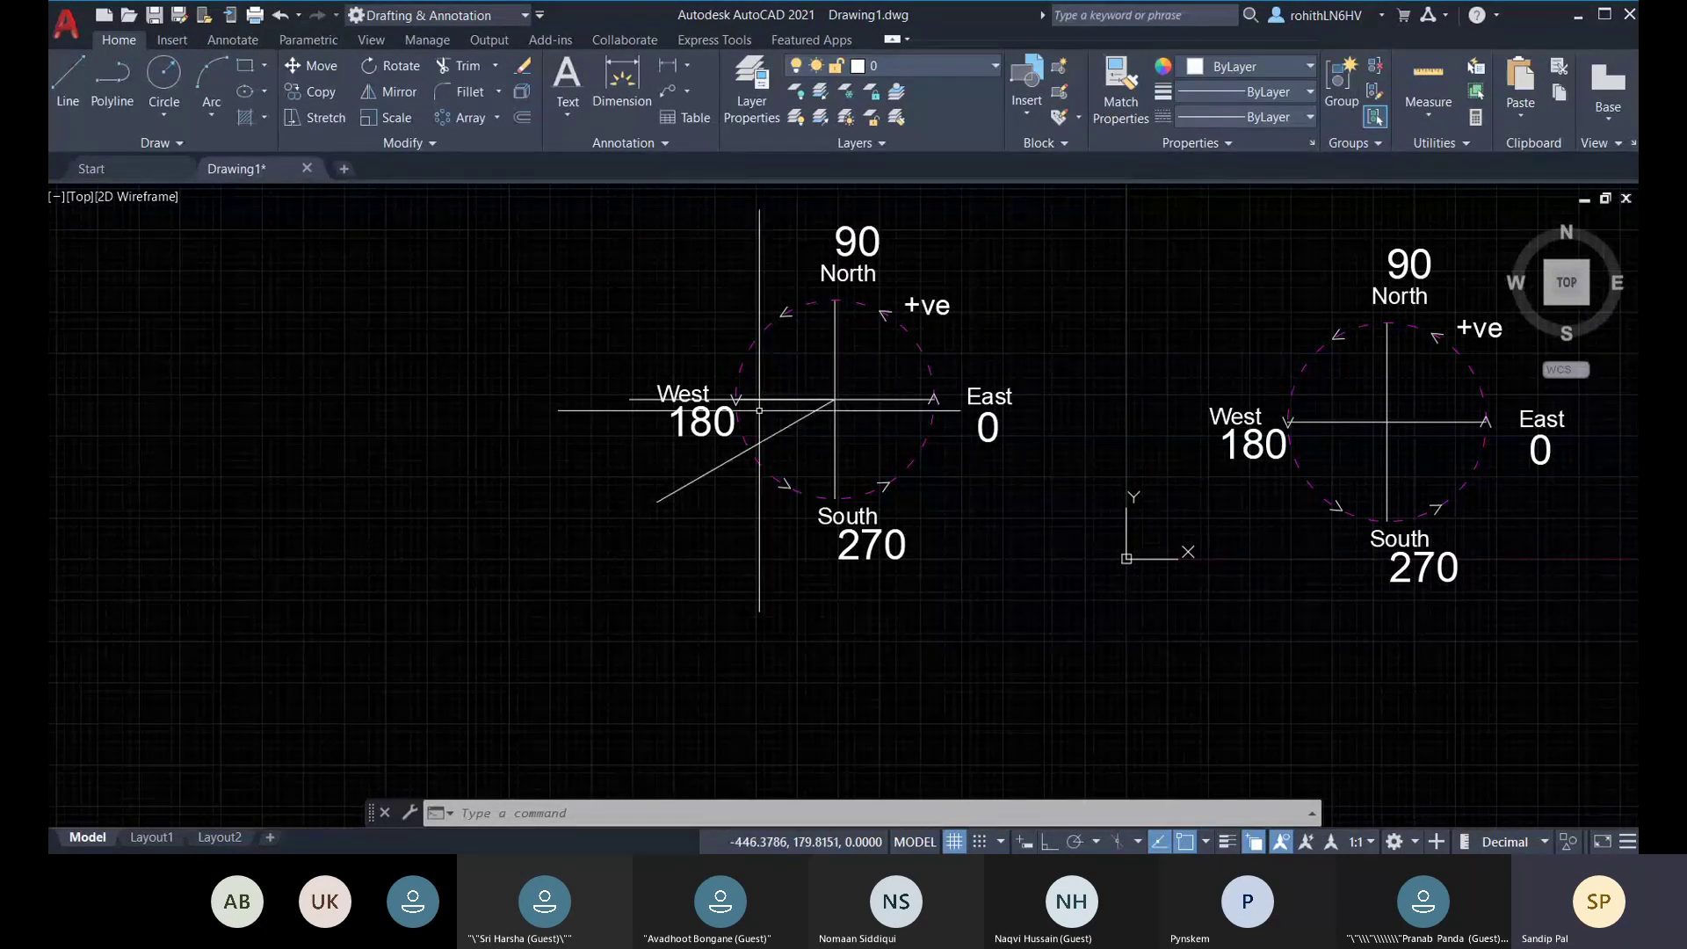
scroll(761, 409, up, 2)
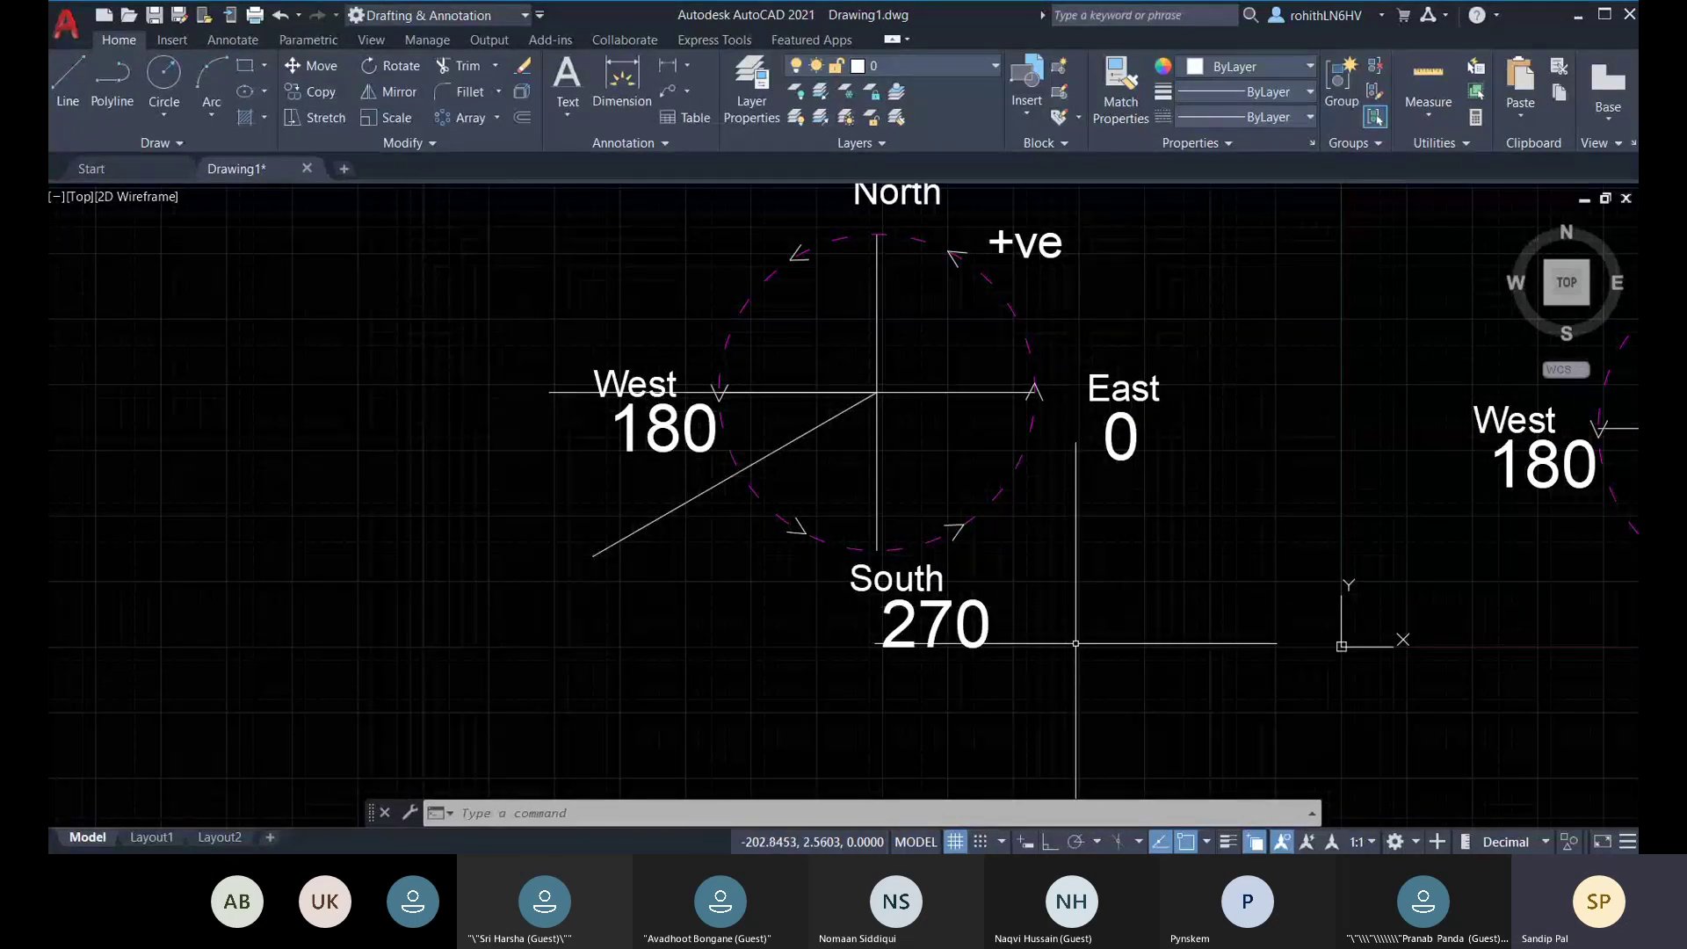
scroll(1088, 628, down, 2)
mouse_move(1088, 627)
middle_down()
mouse_move(805, 529)
mouse_move(867, 493)
middle_up()
key(ctrl+z)
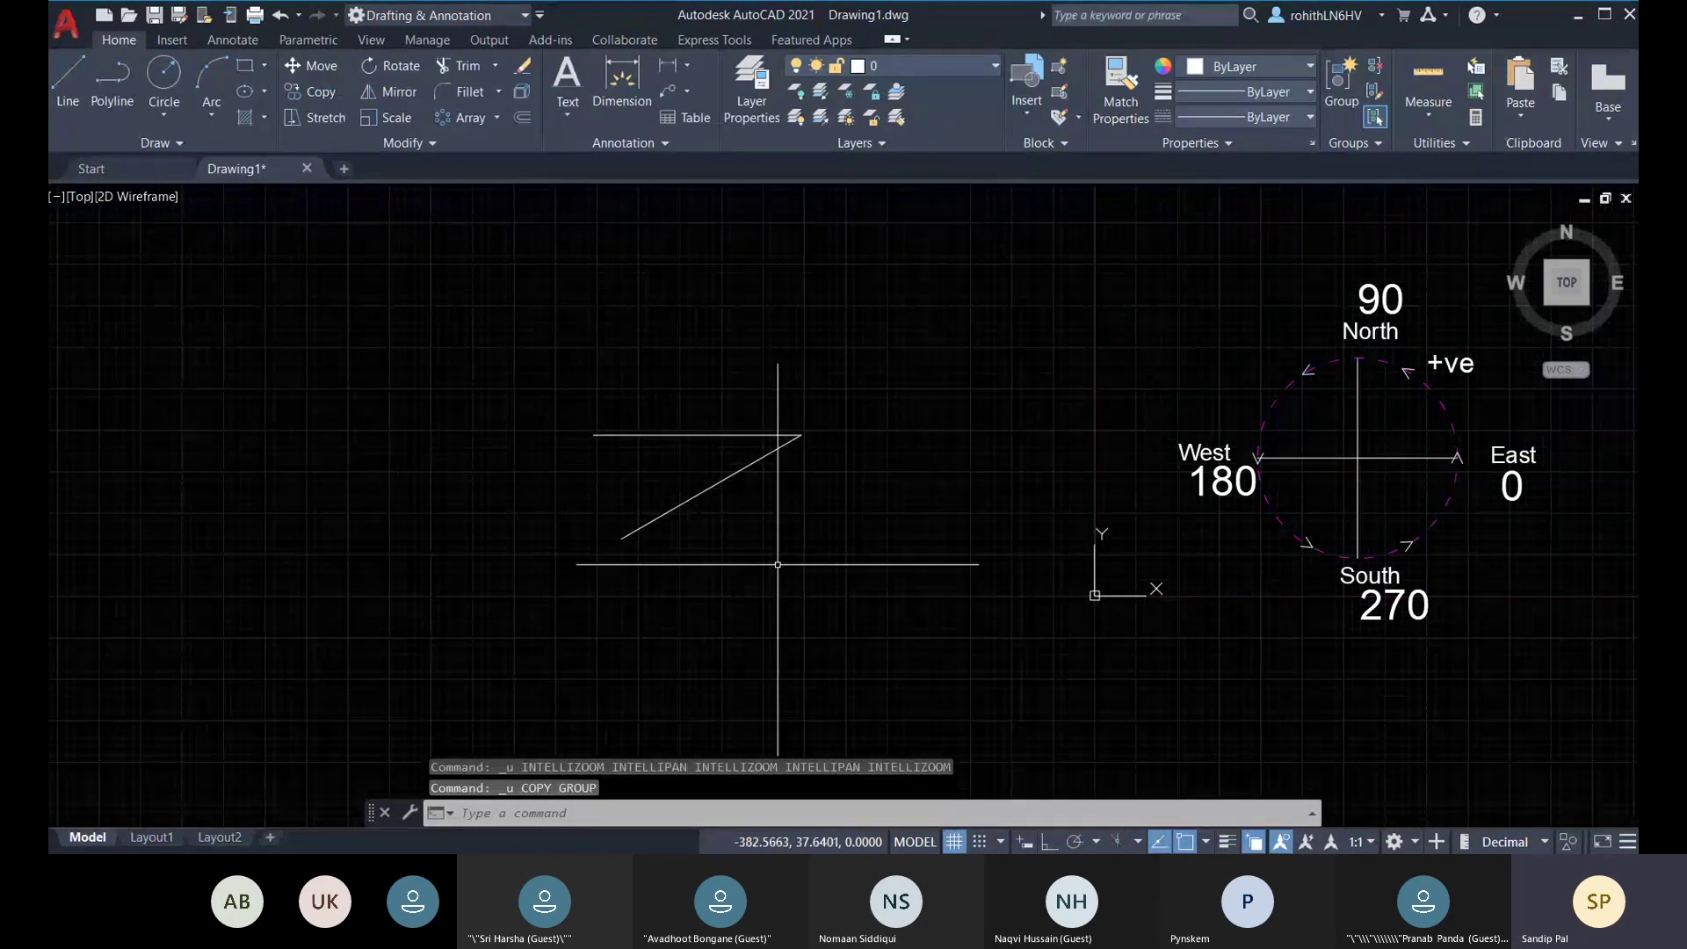
middle_drag(965, 526, 951, 550)
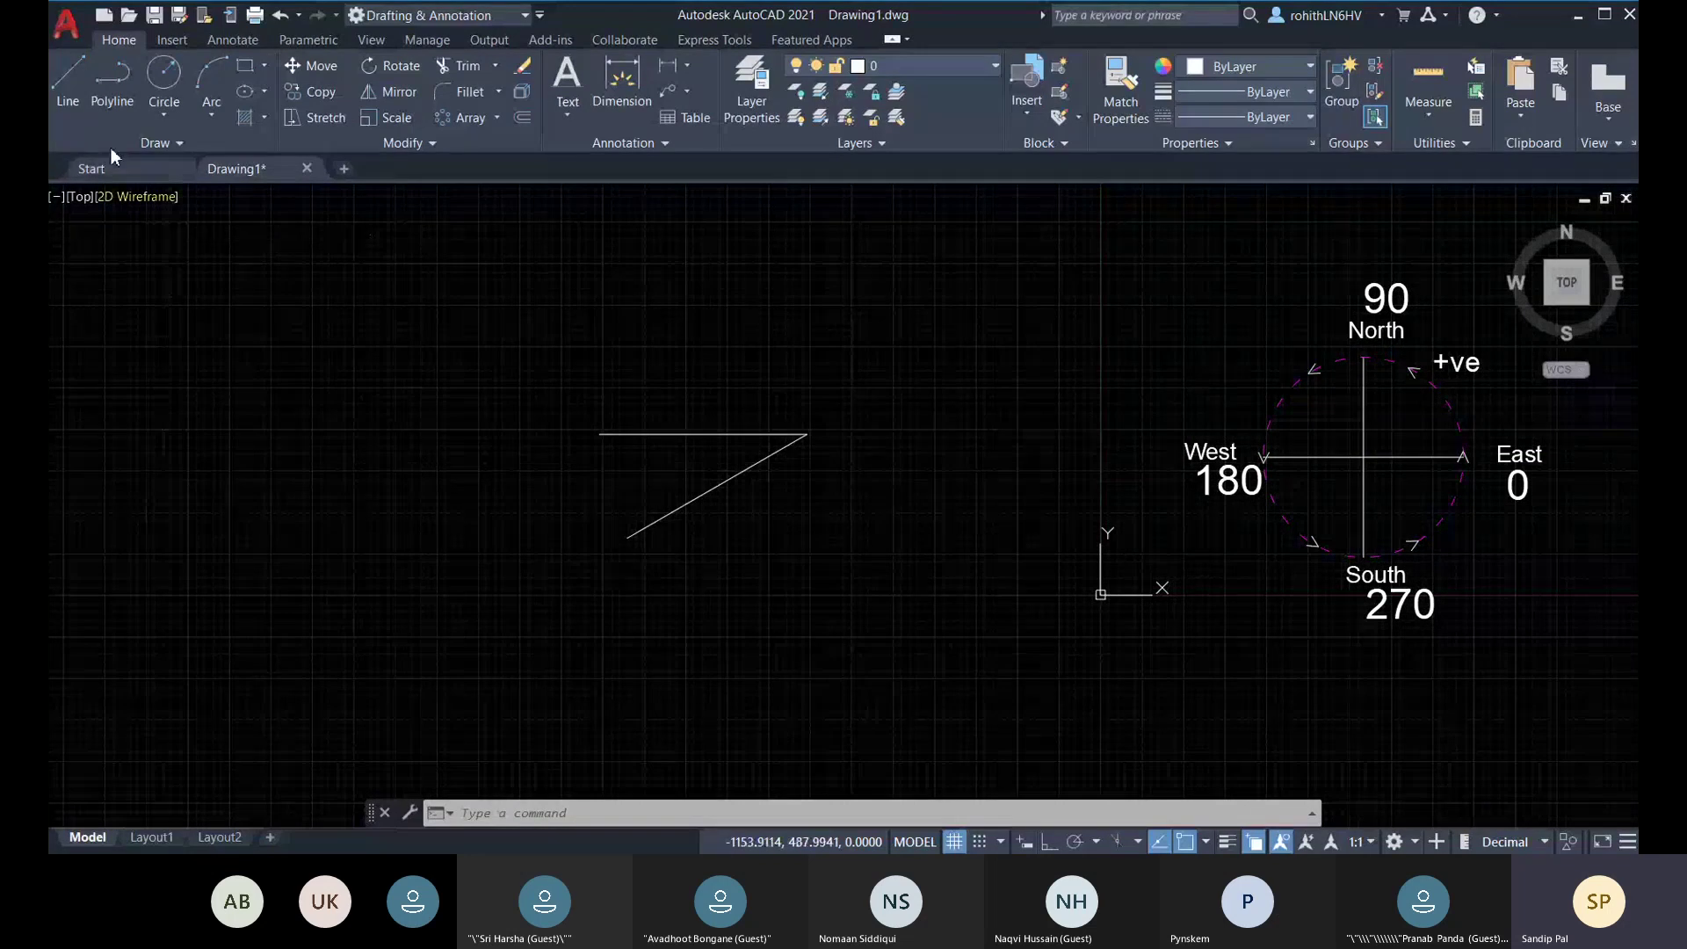
click(69, 79)
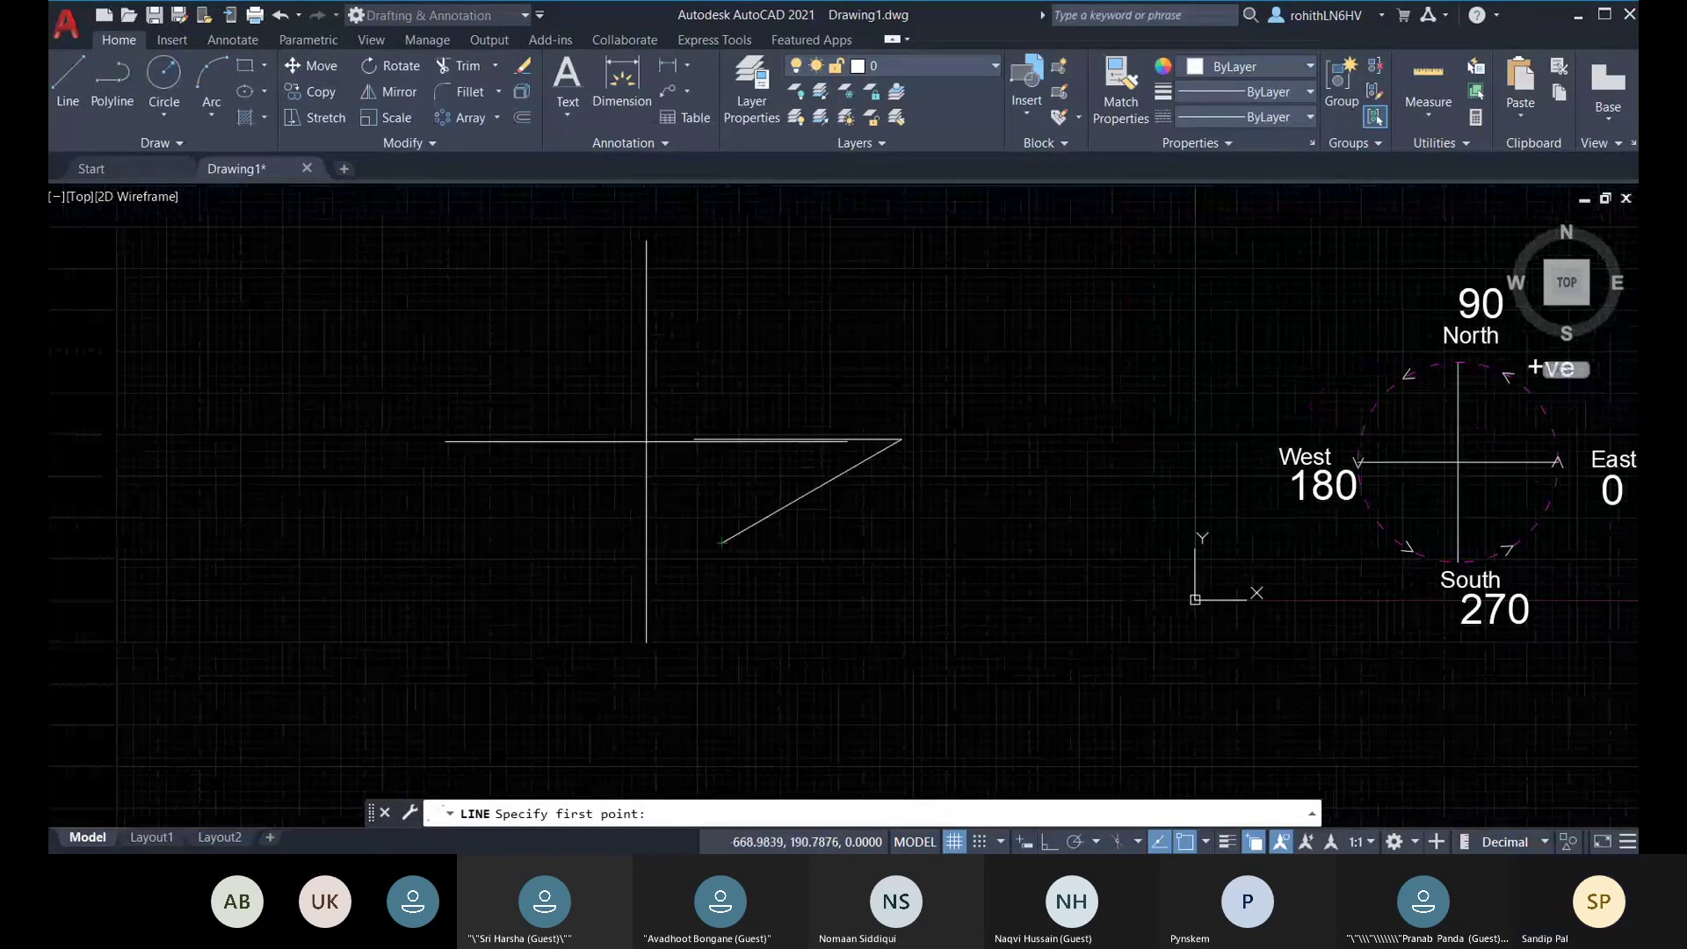
middle_drag(556, 445, 607, 484)
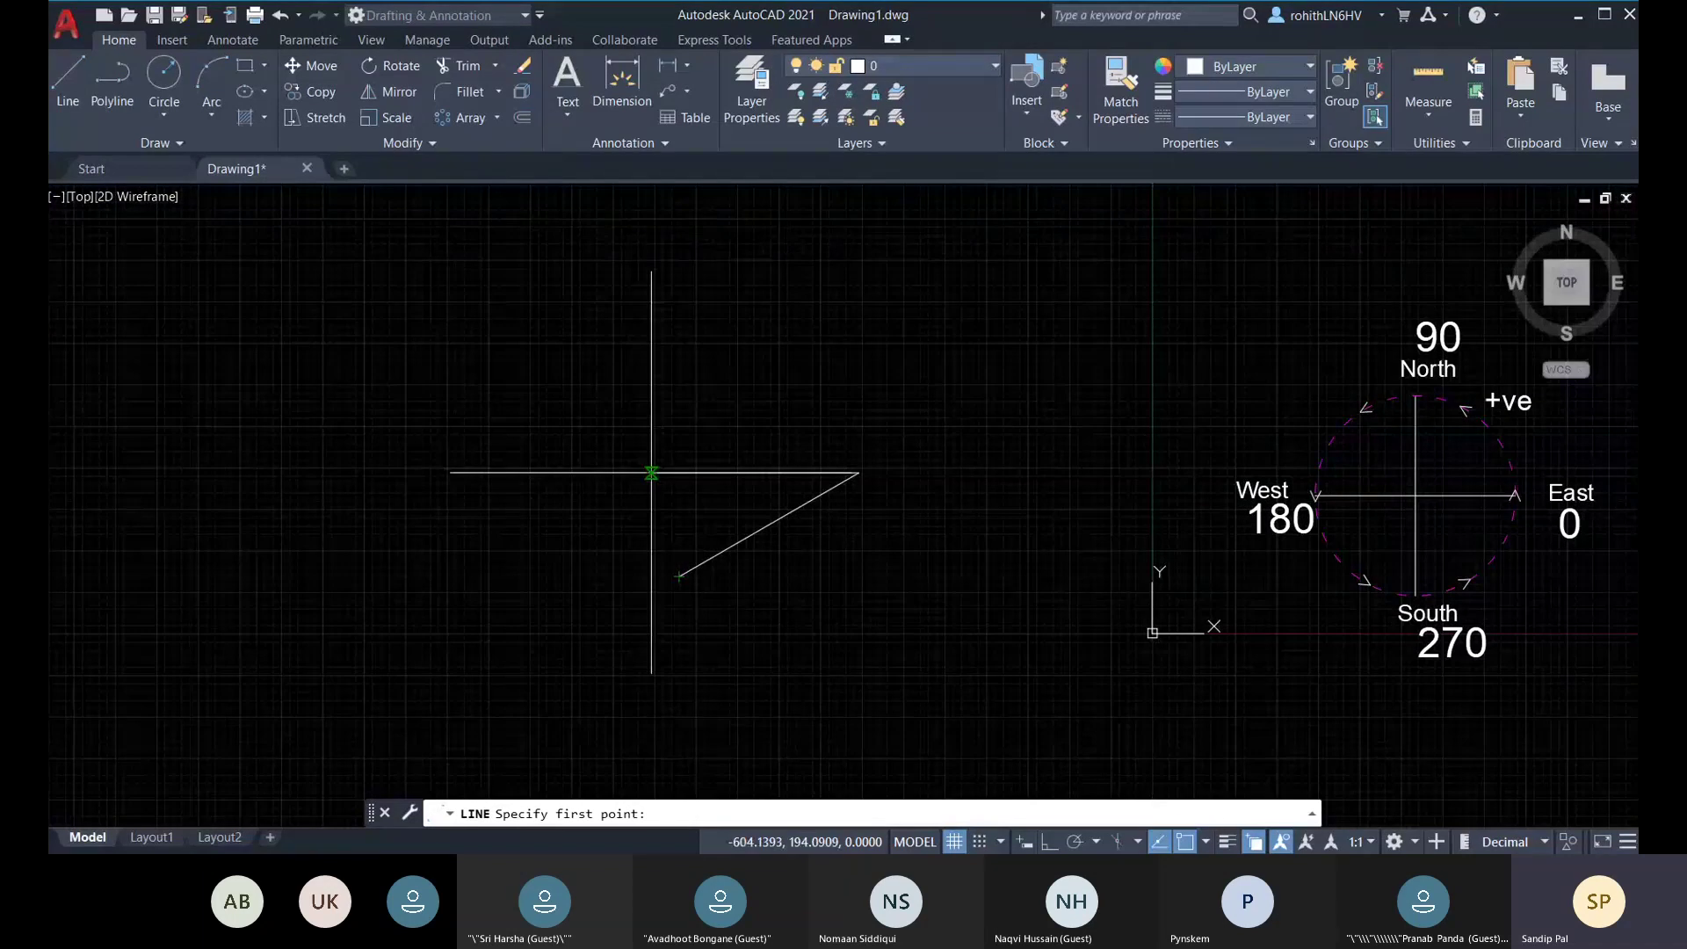
mouse_move(605, 387)
middle_down()
mouse_move(629, 327)
mouse_move(640, 372)
middle_up()
text(@250)
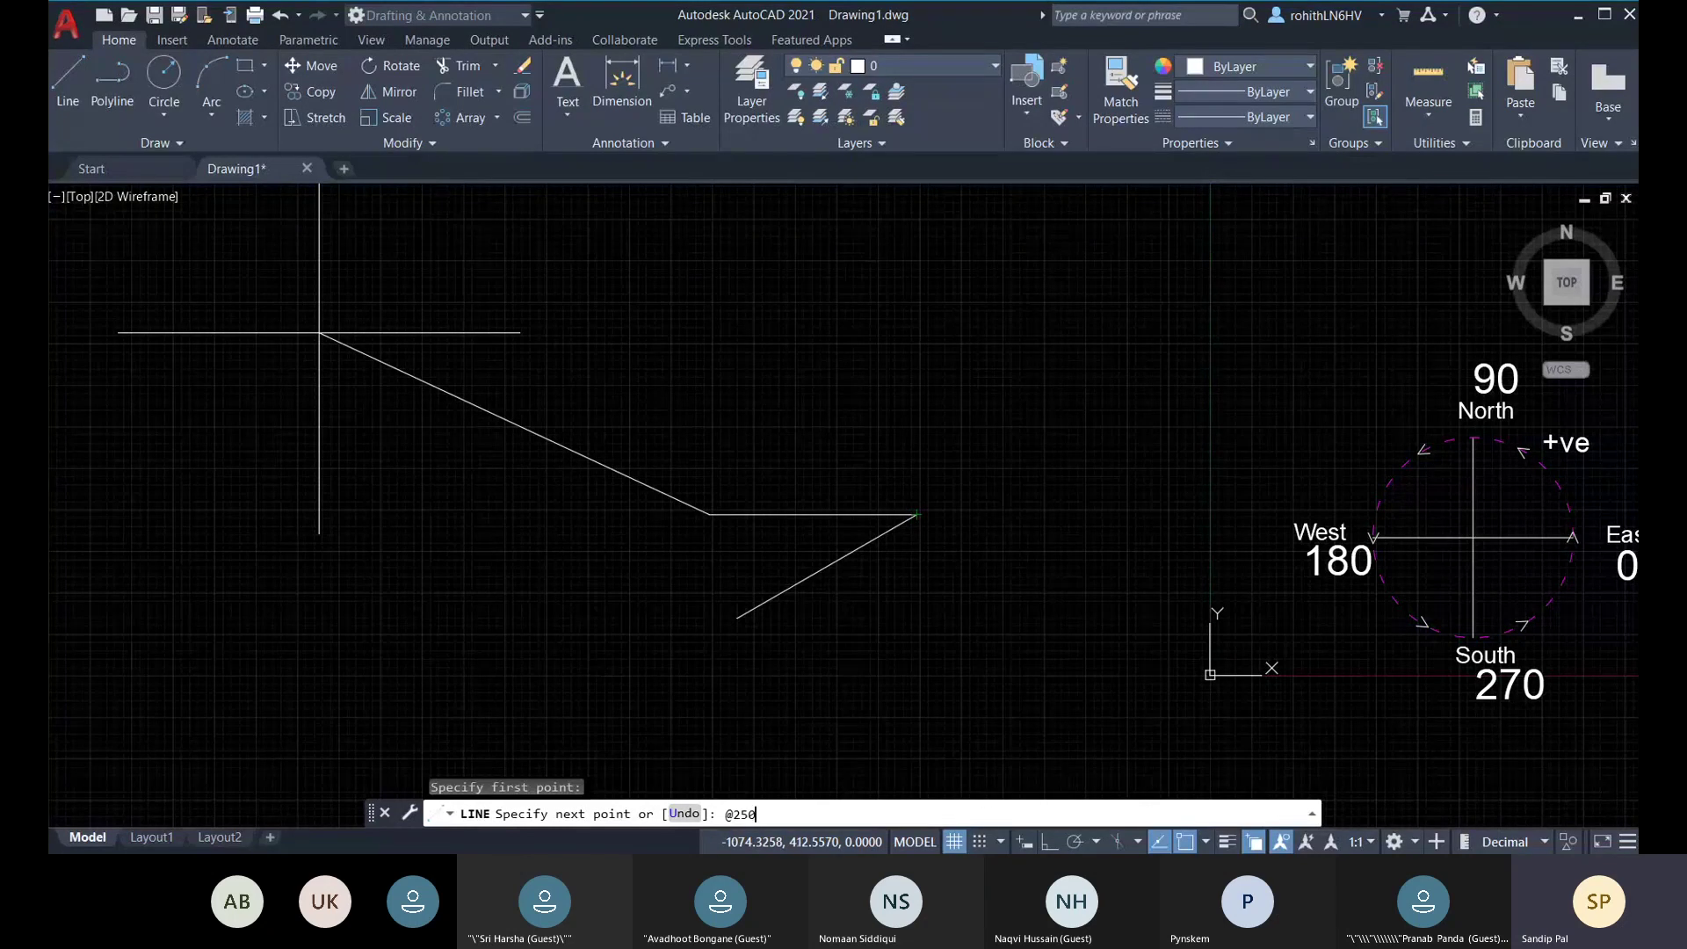
text(<120)
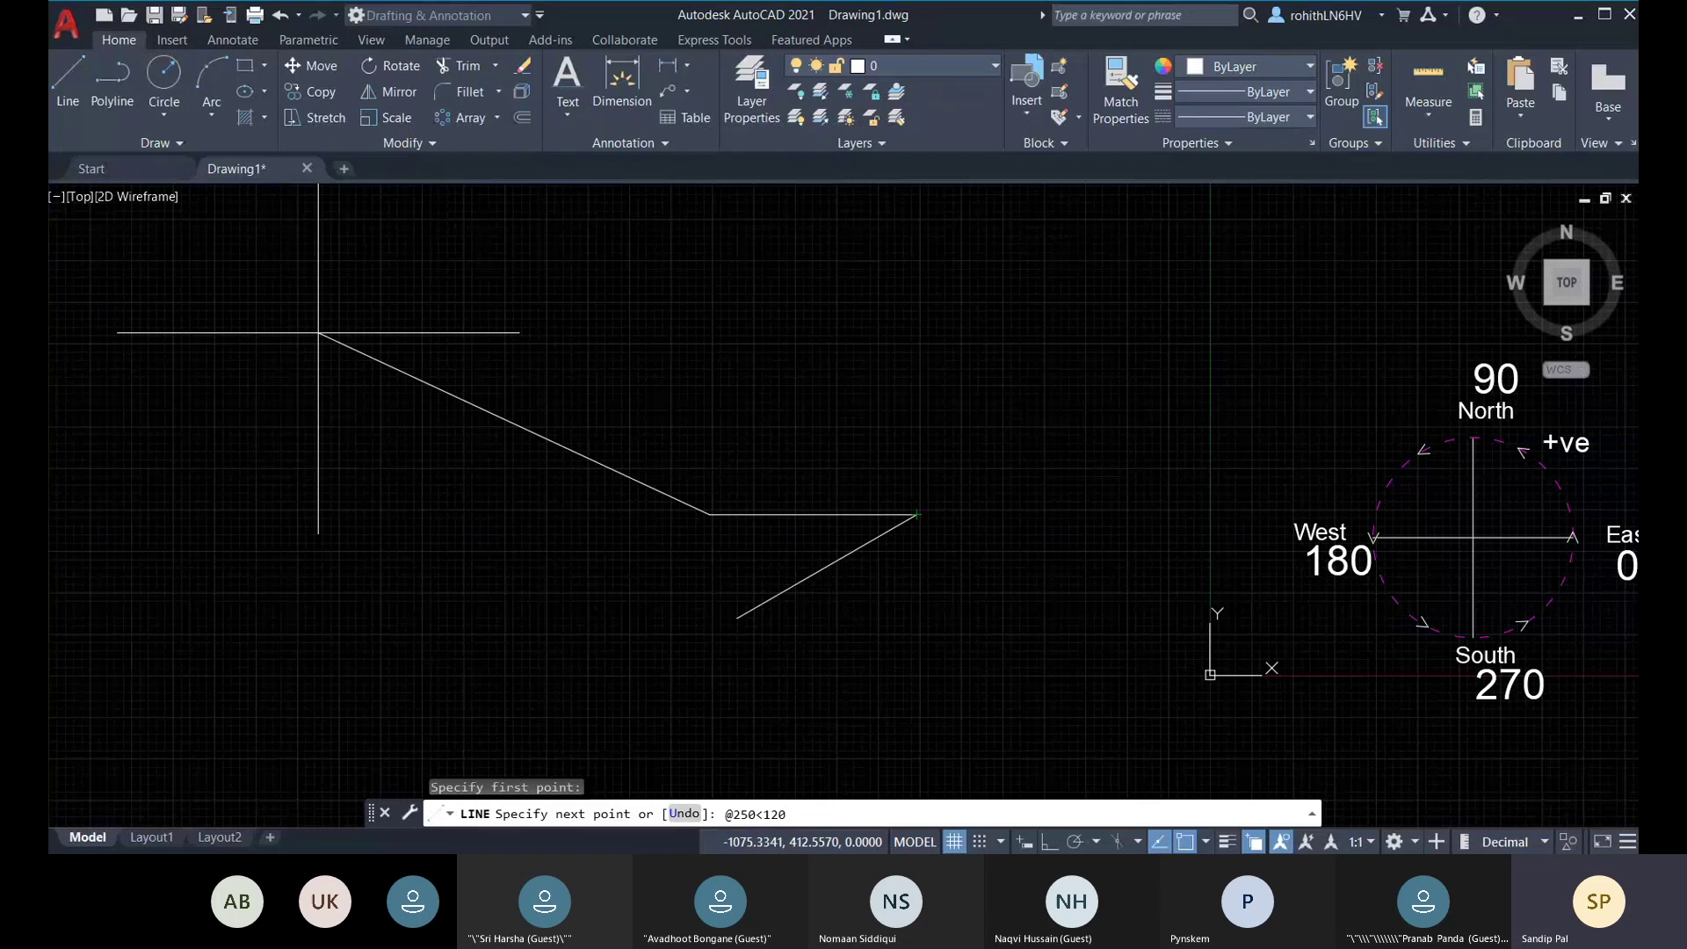
key(Return)
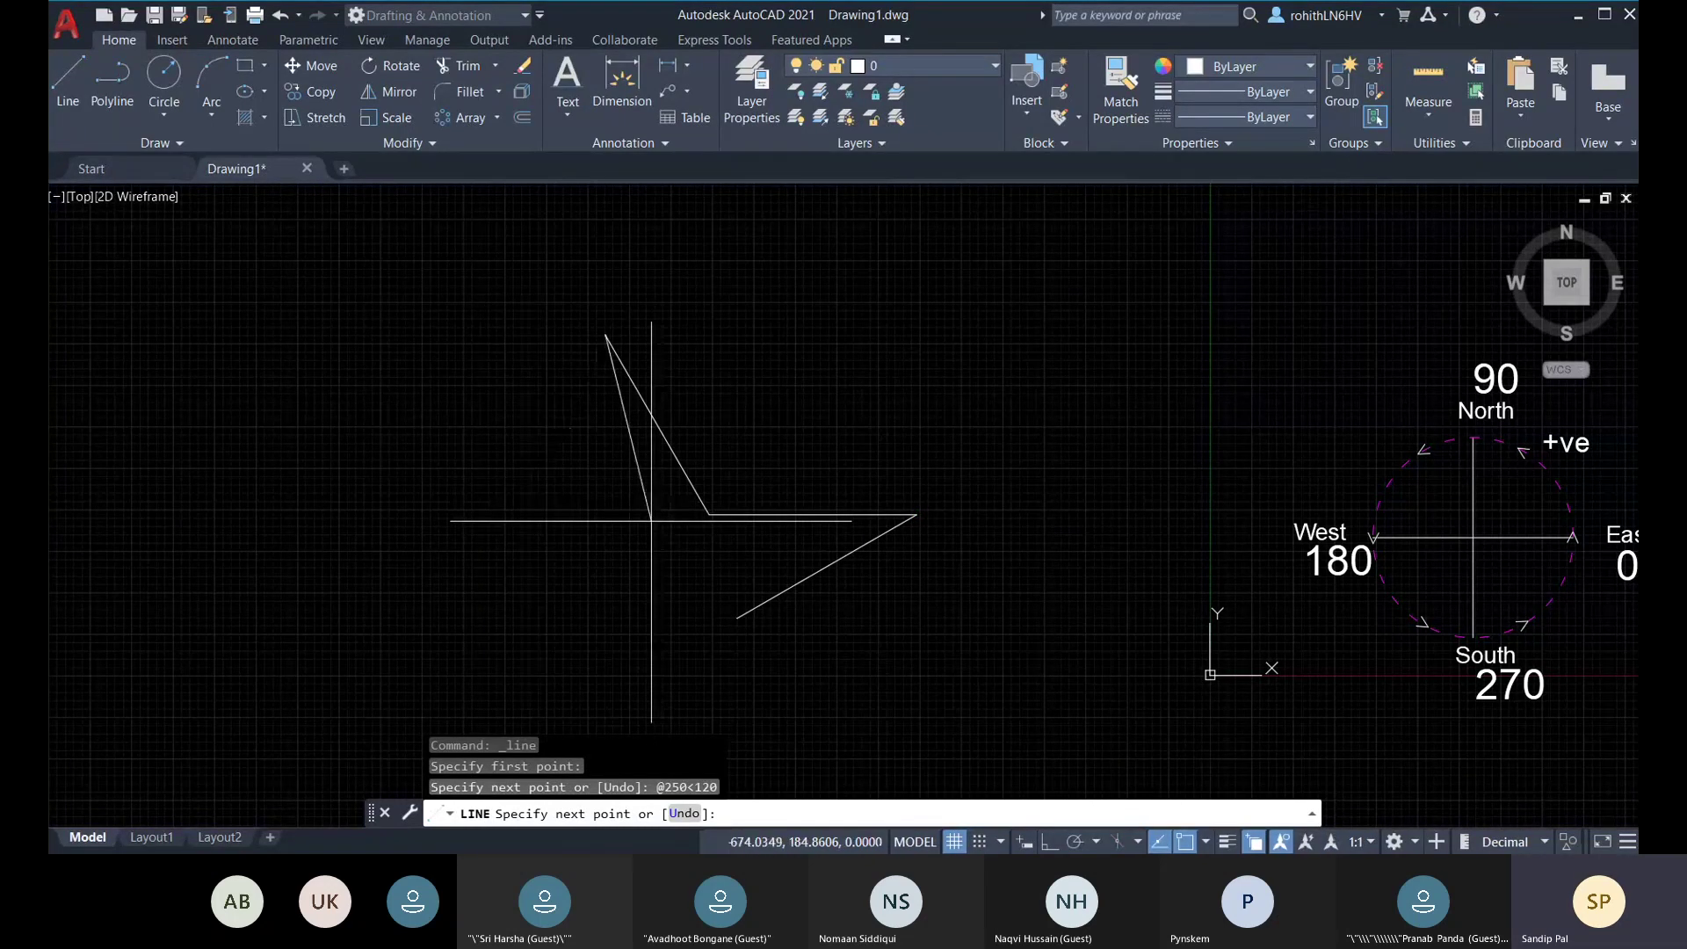
key(Escape)
click(773, 598)
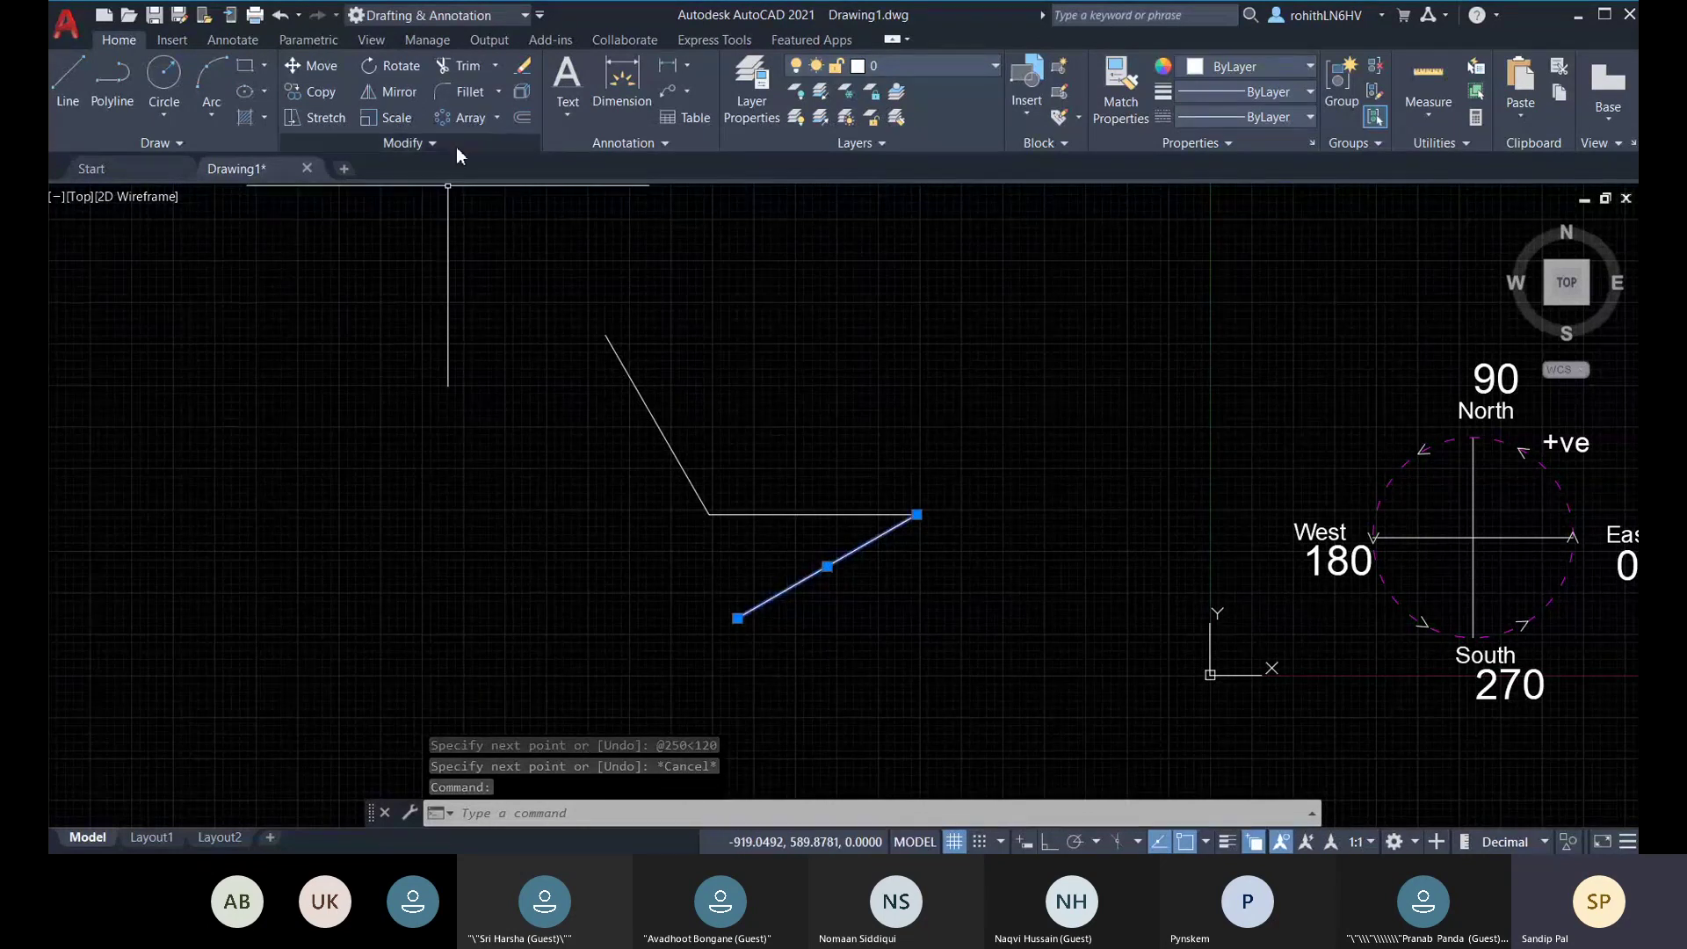
- Rotate the lower diagonal line 30° about its upper endpoint, bringing it to 240°
click(391, 66)
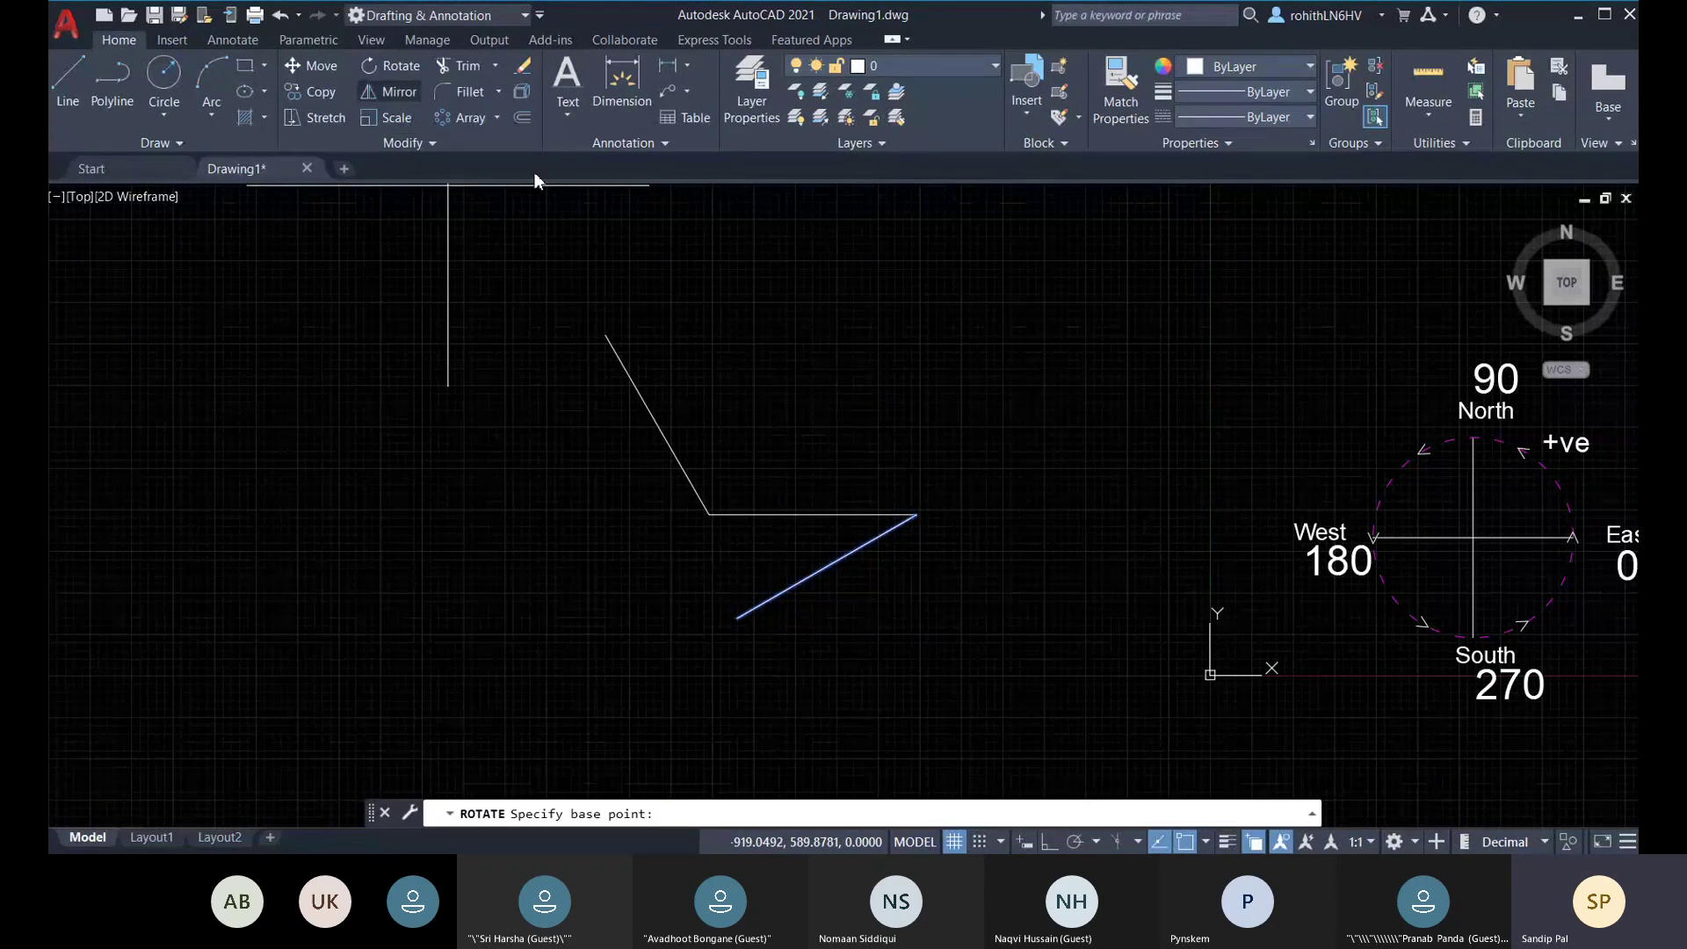
click(916, 514)
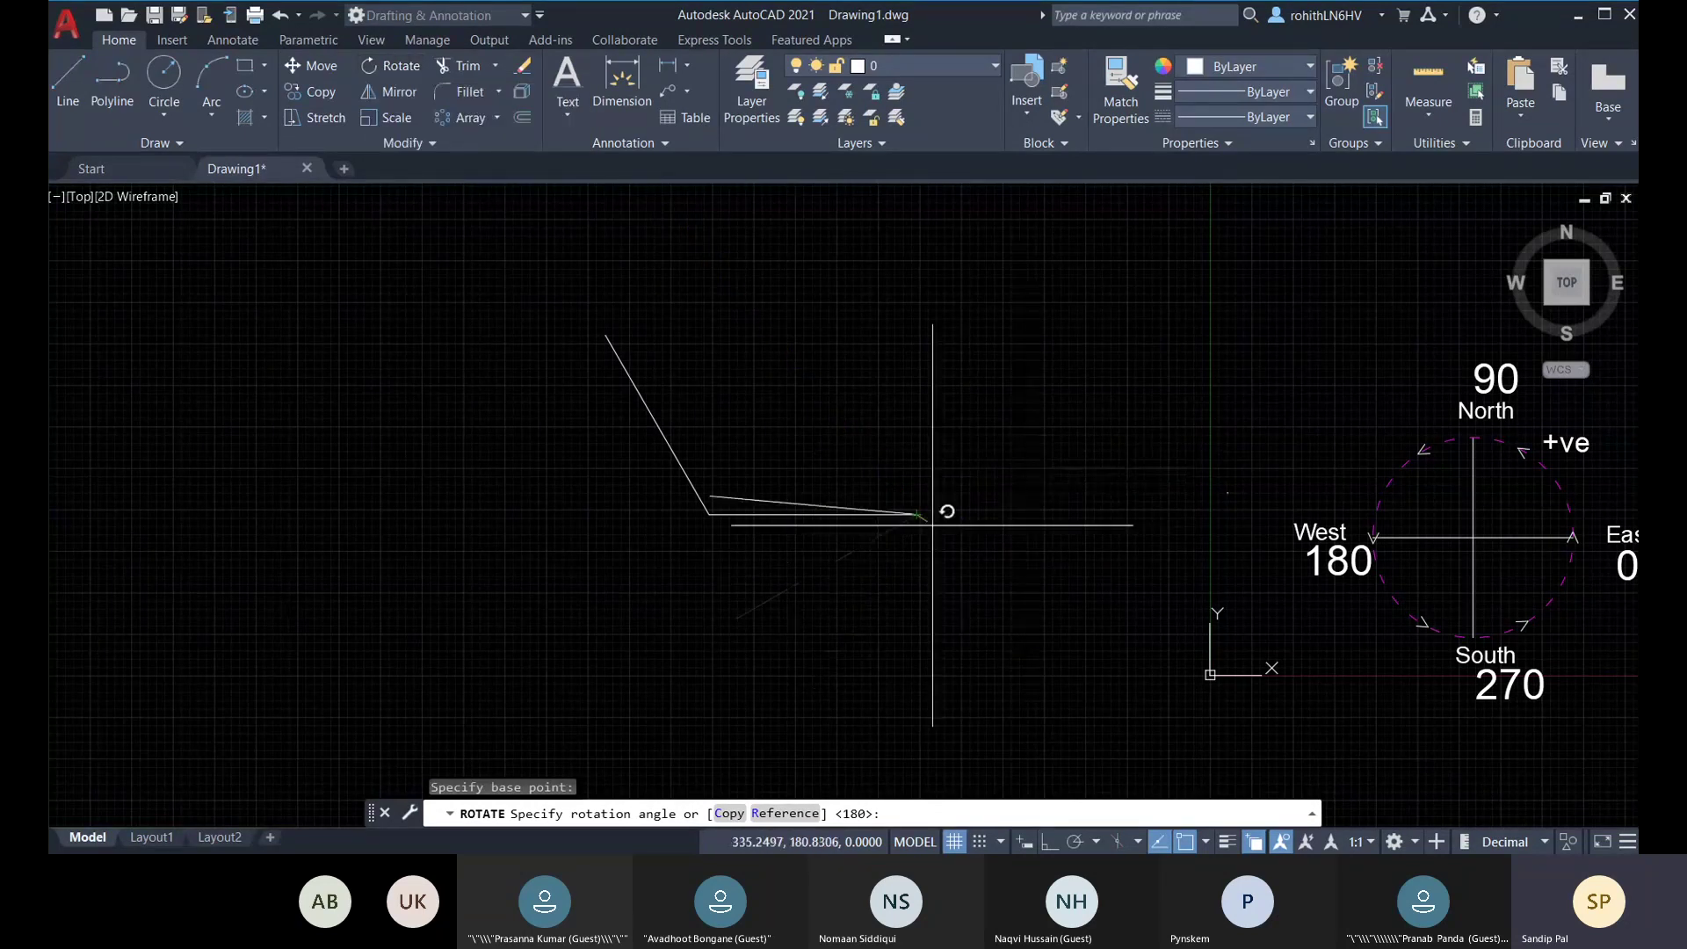
key(Escape)
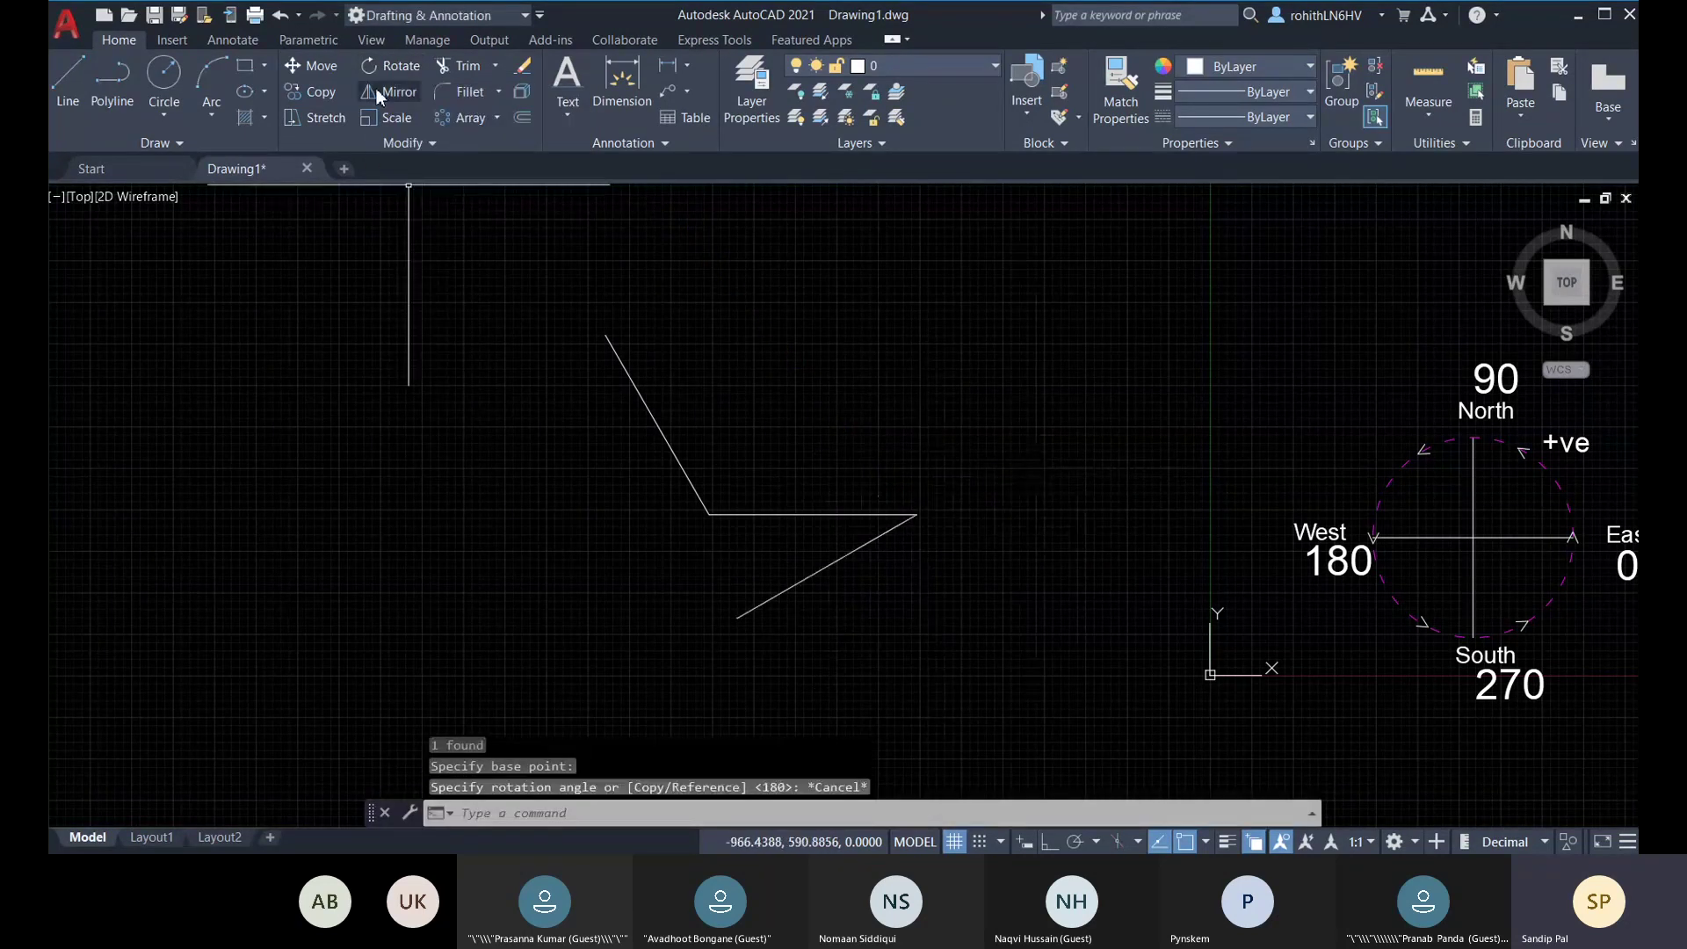
click(399, 63)
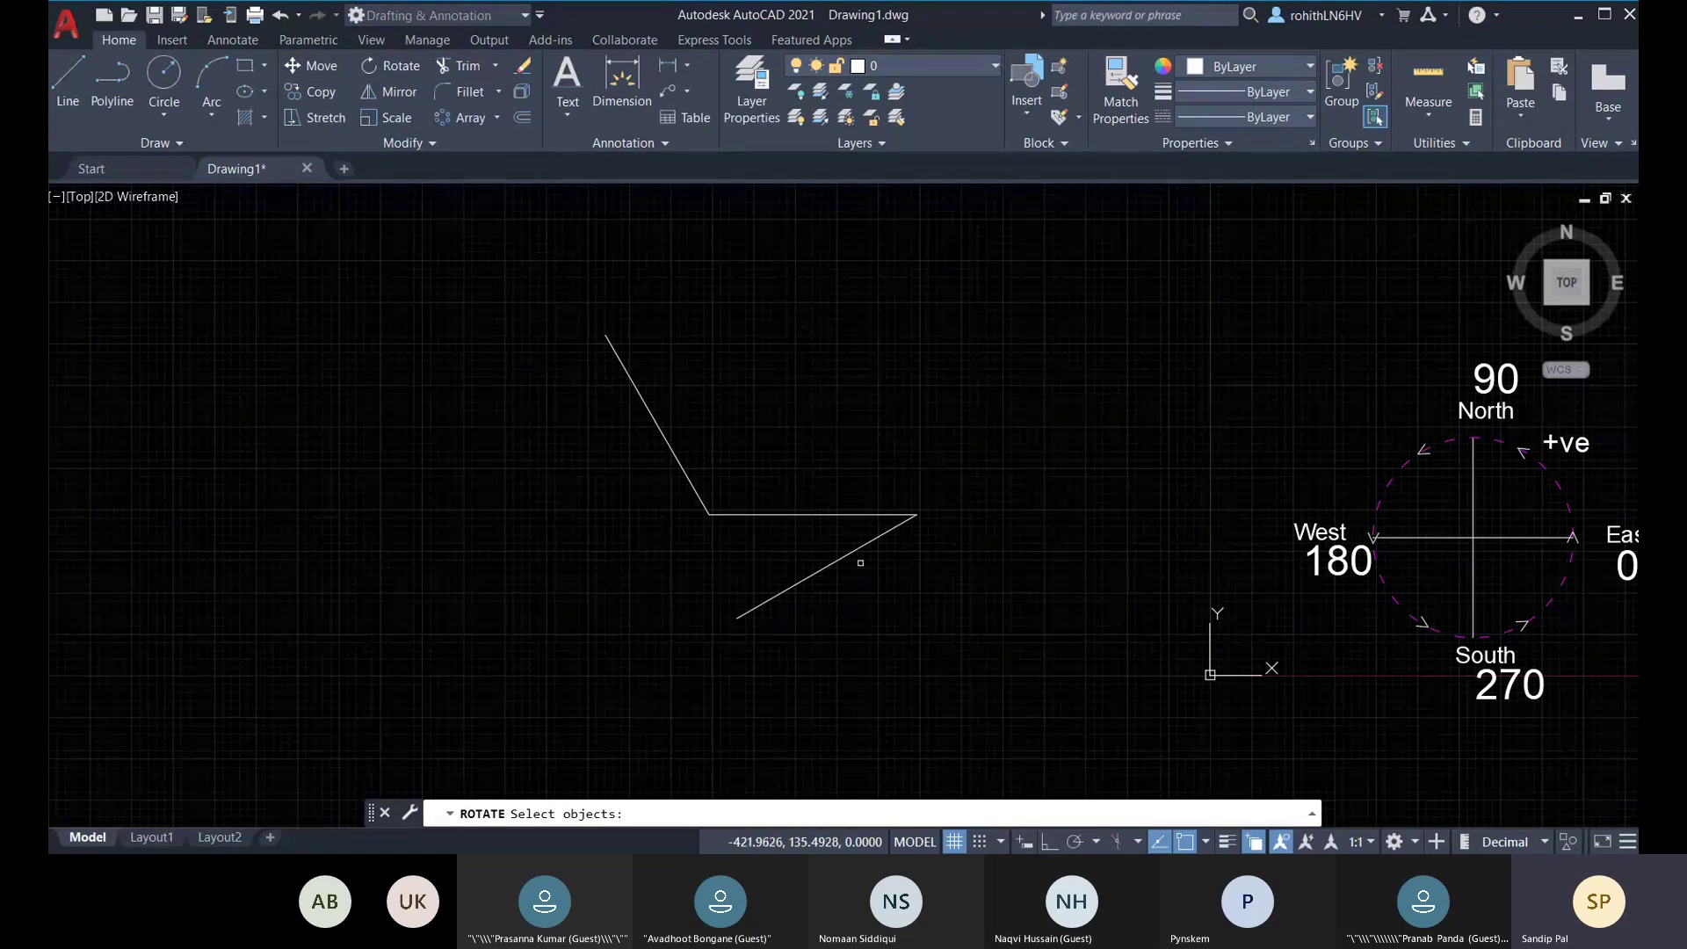
click(838, 561)
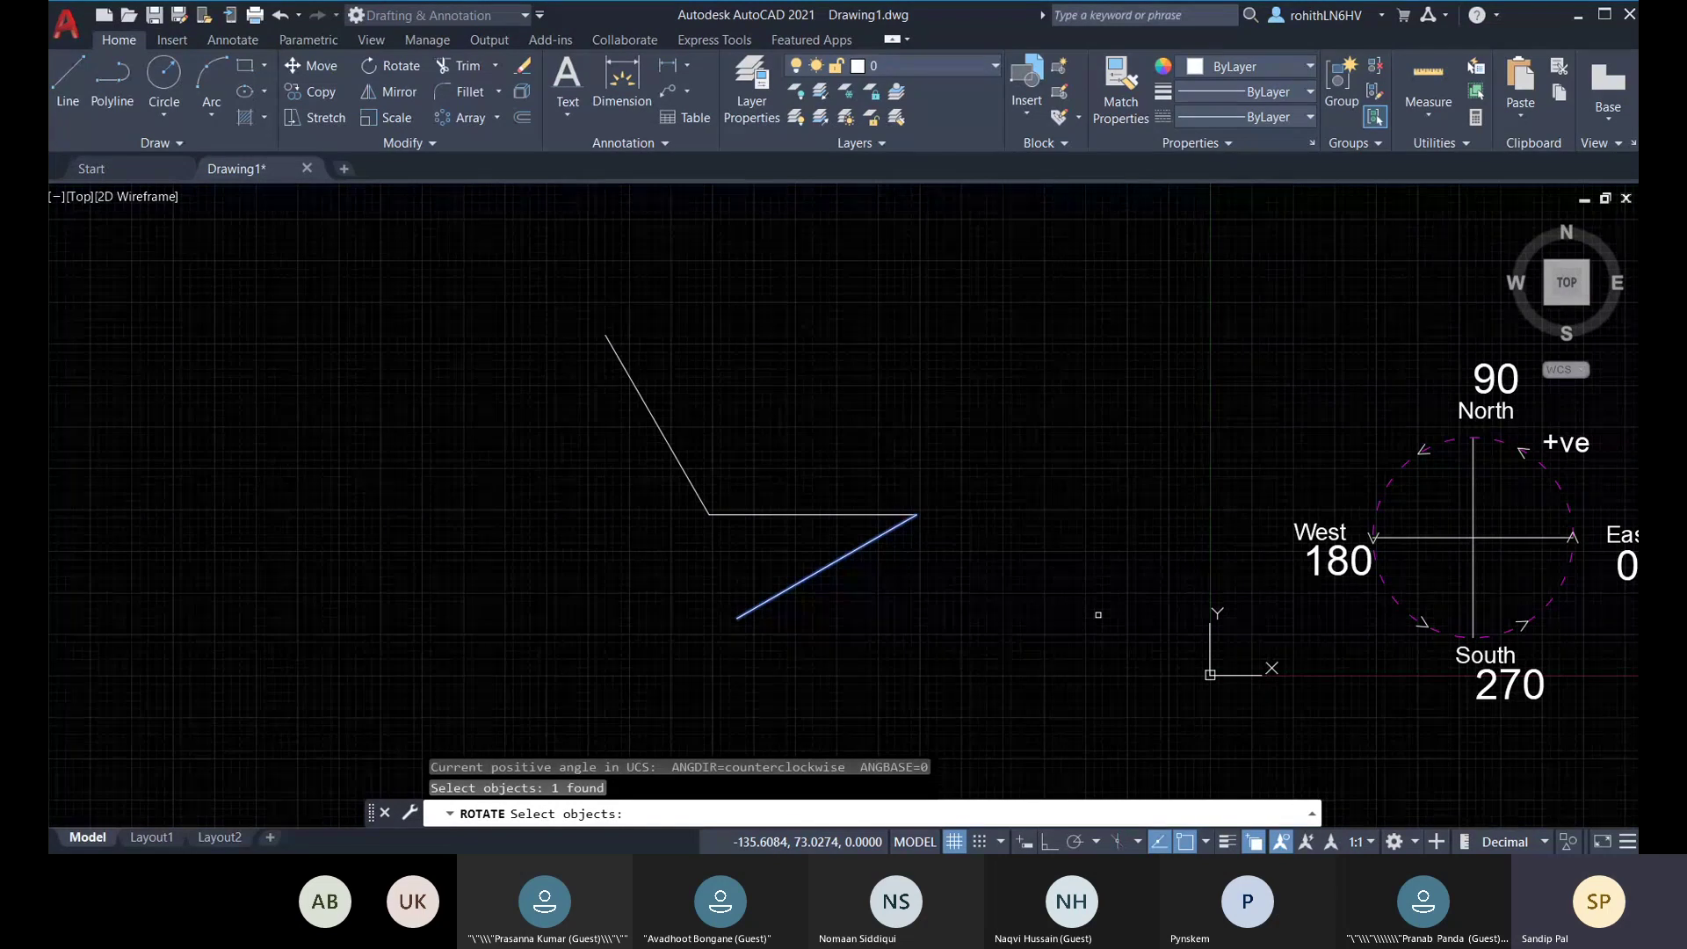
key(Return)
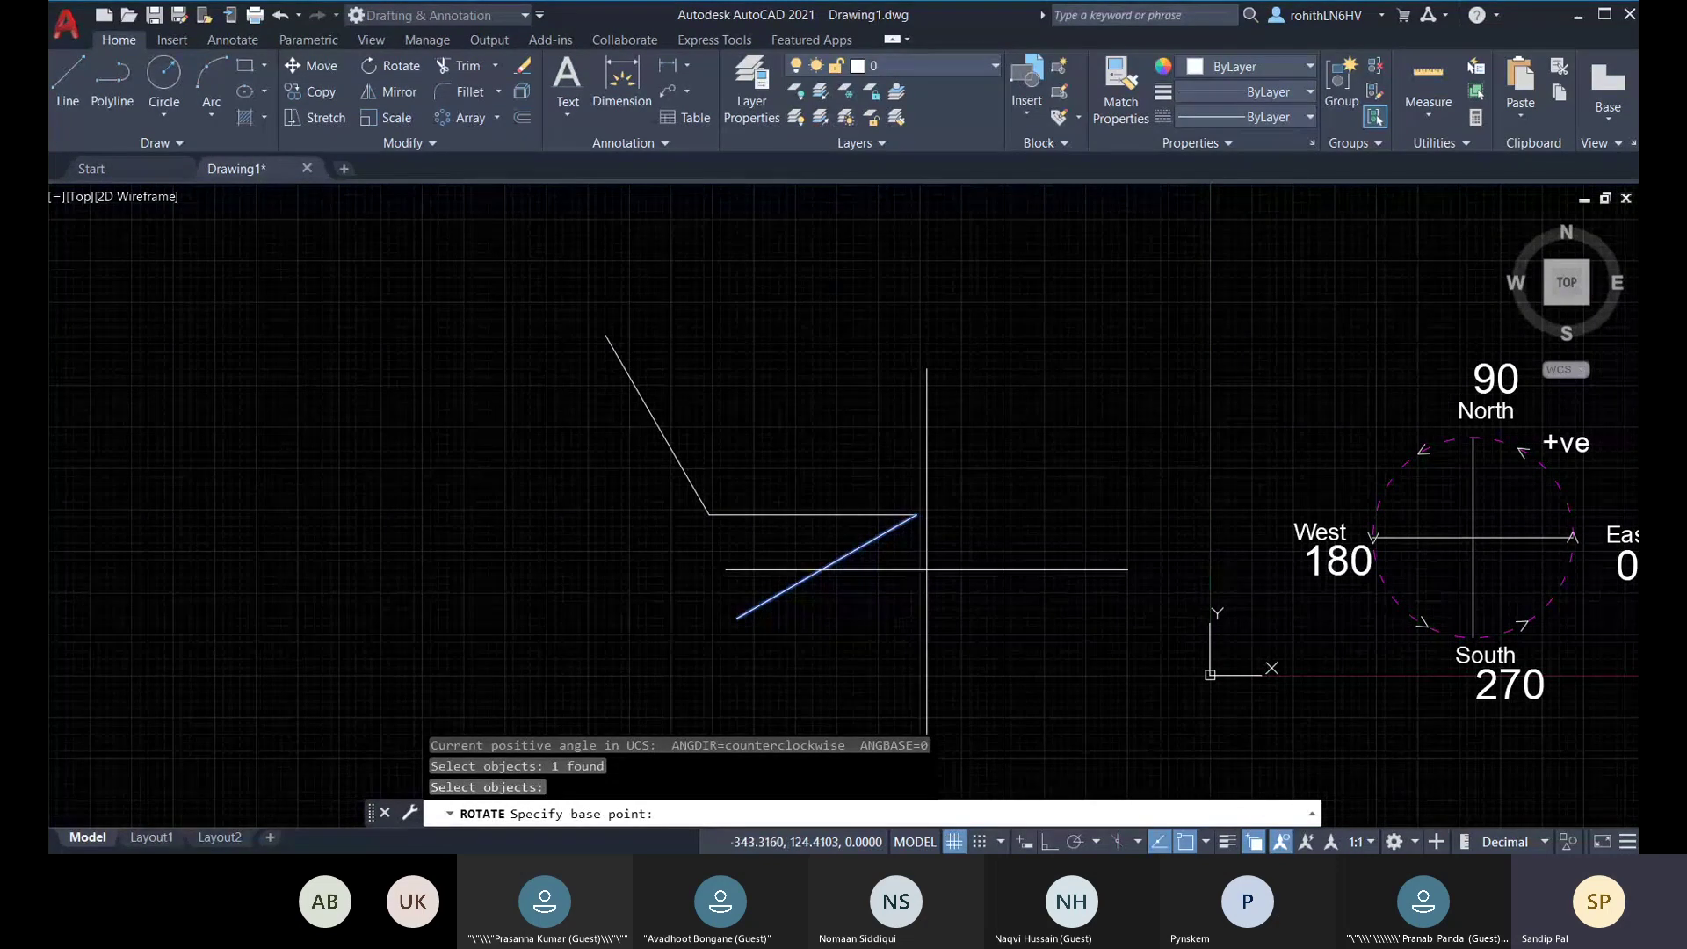
click(916, 513)
text(30)
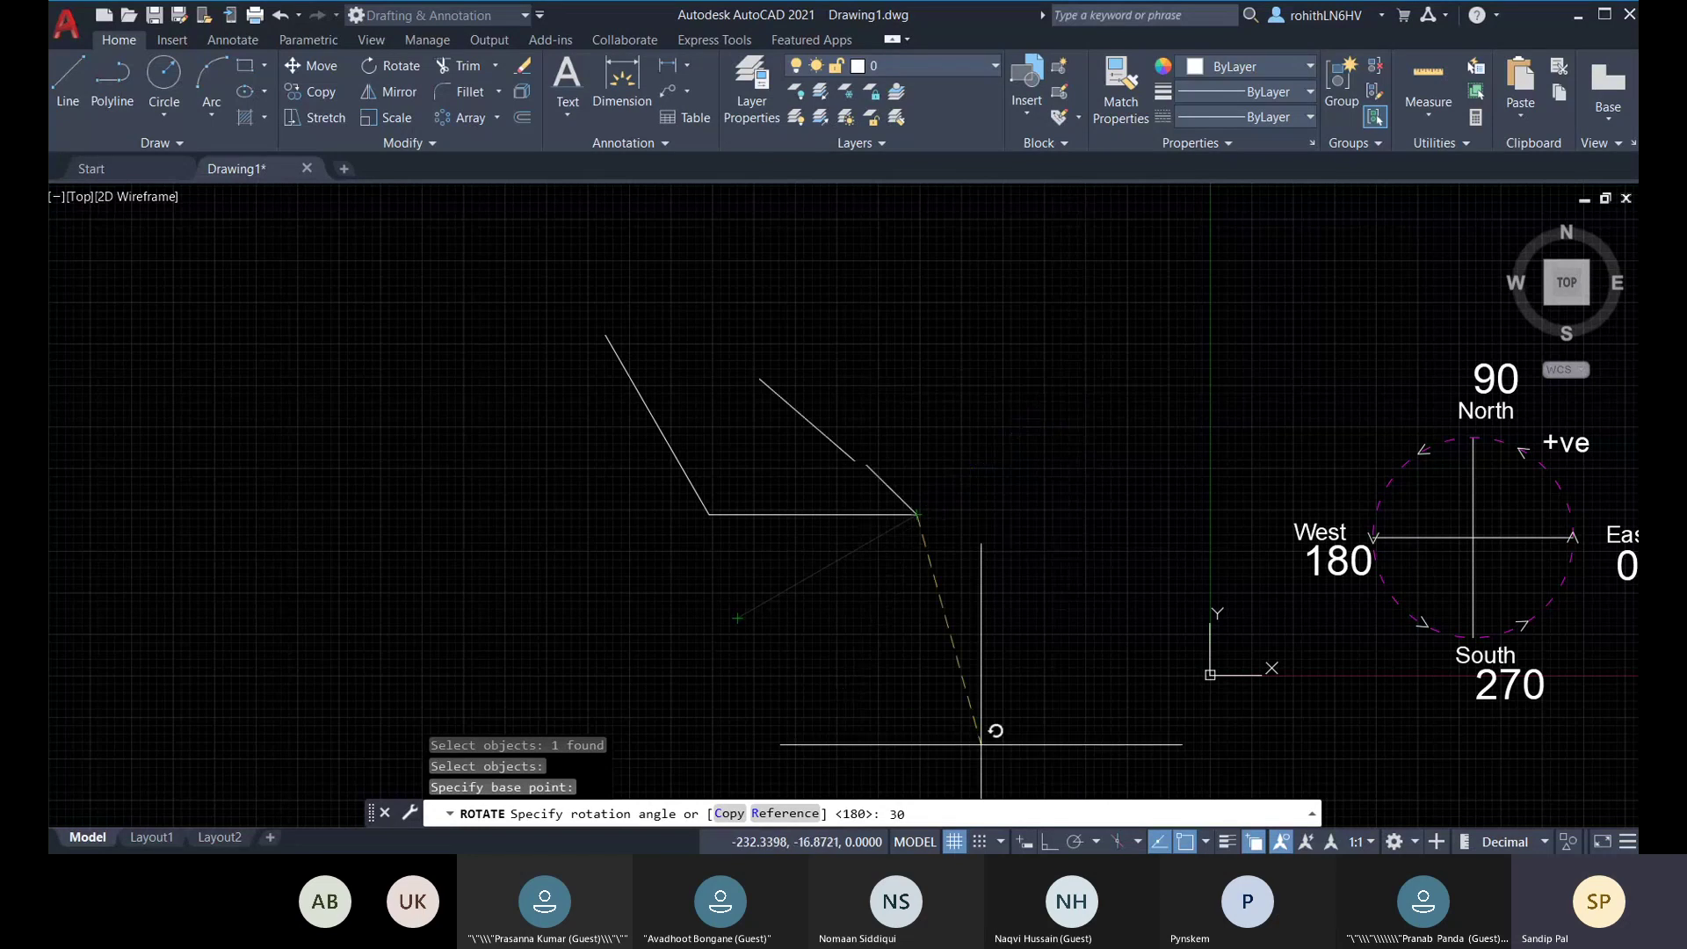
key(Return)
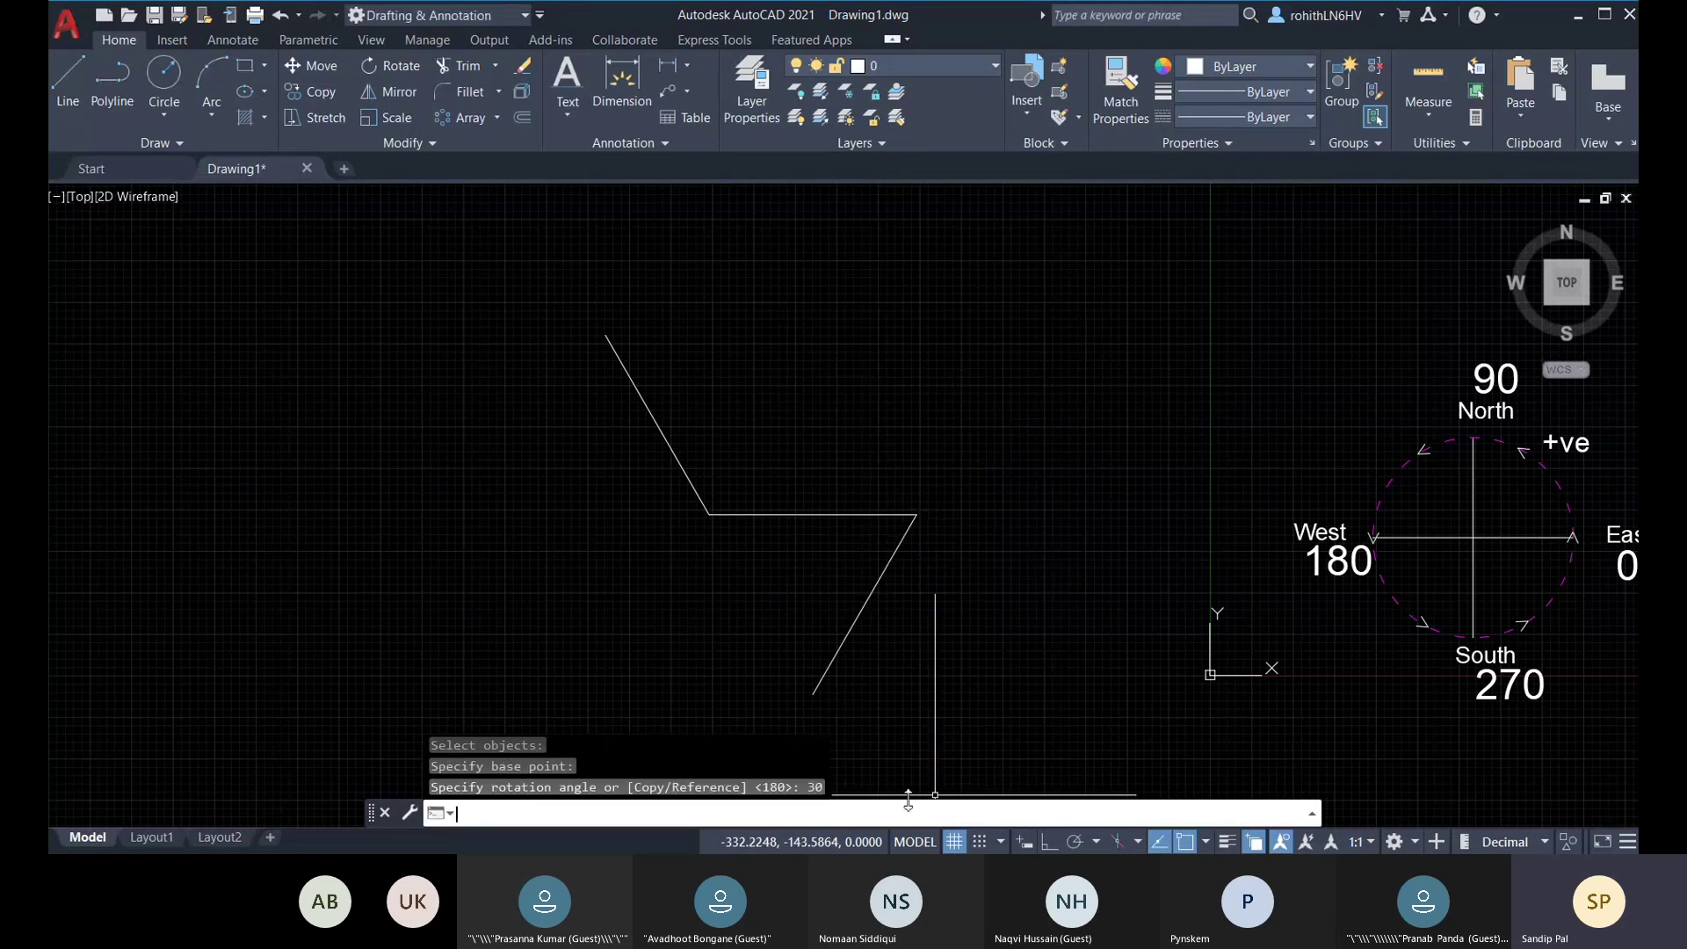
mouse_move(893, 572)
middle_down()
mouse_move(972, 557)
mouse_move(992, 503)
middle_up()
- From the figure's top endpoint, draw 250-unit lines at 240°, 180° and 300°
scroll(991, 502, down, 3)
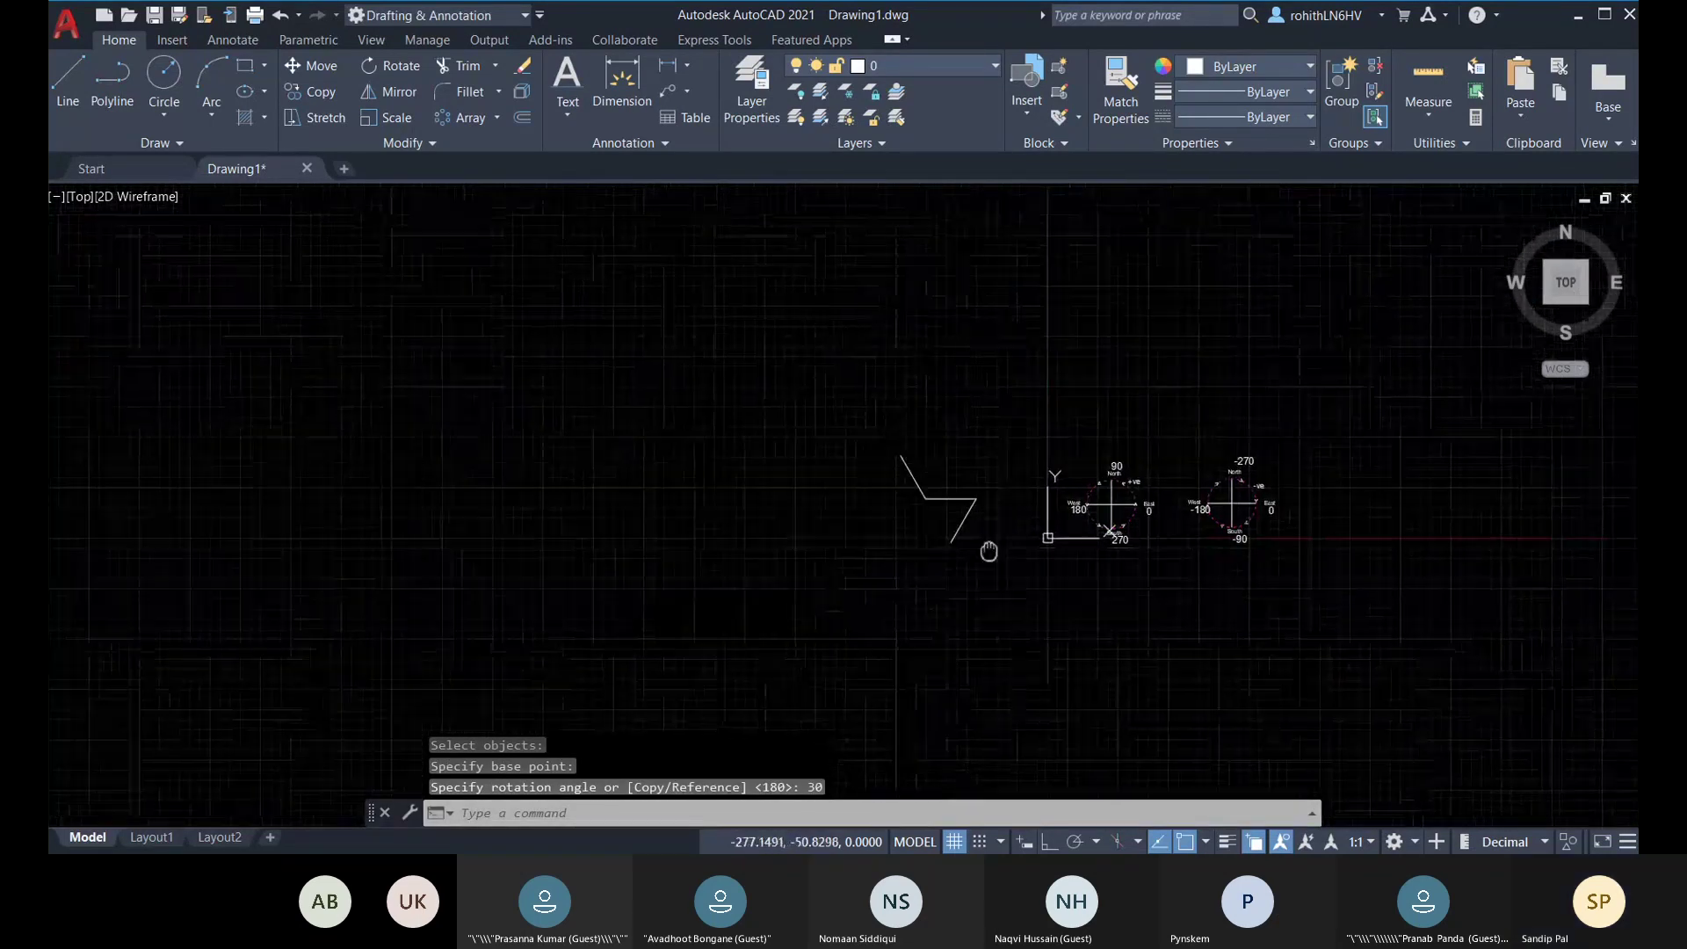
scroll(934, 516, up, 2)
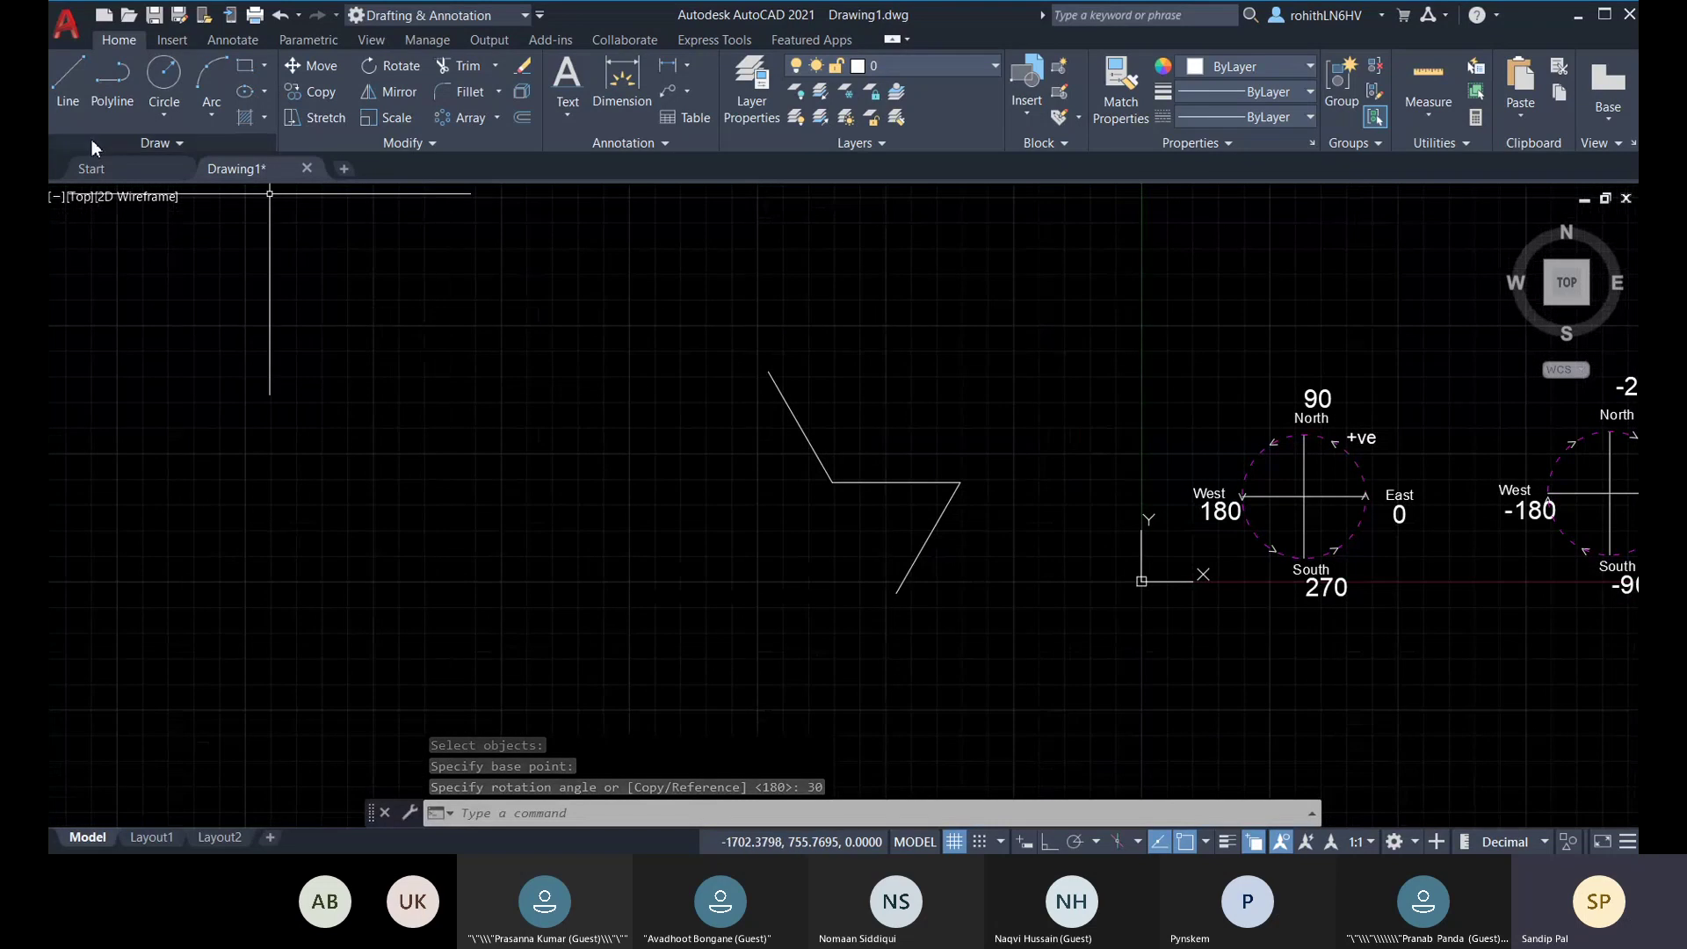
click(57, 88)
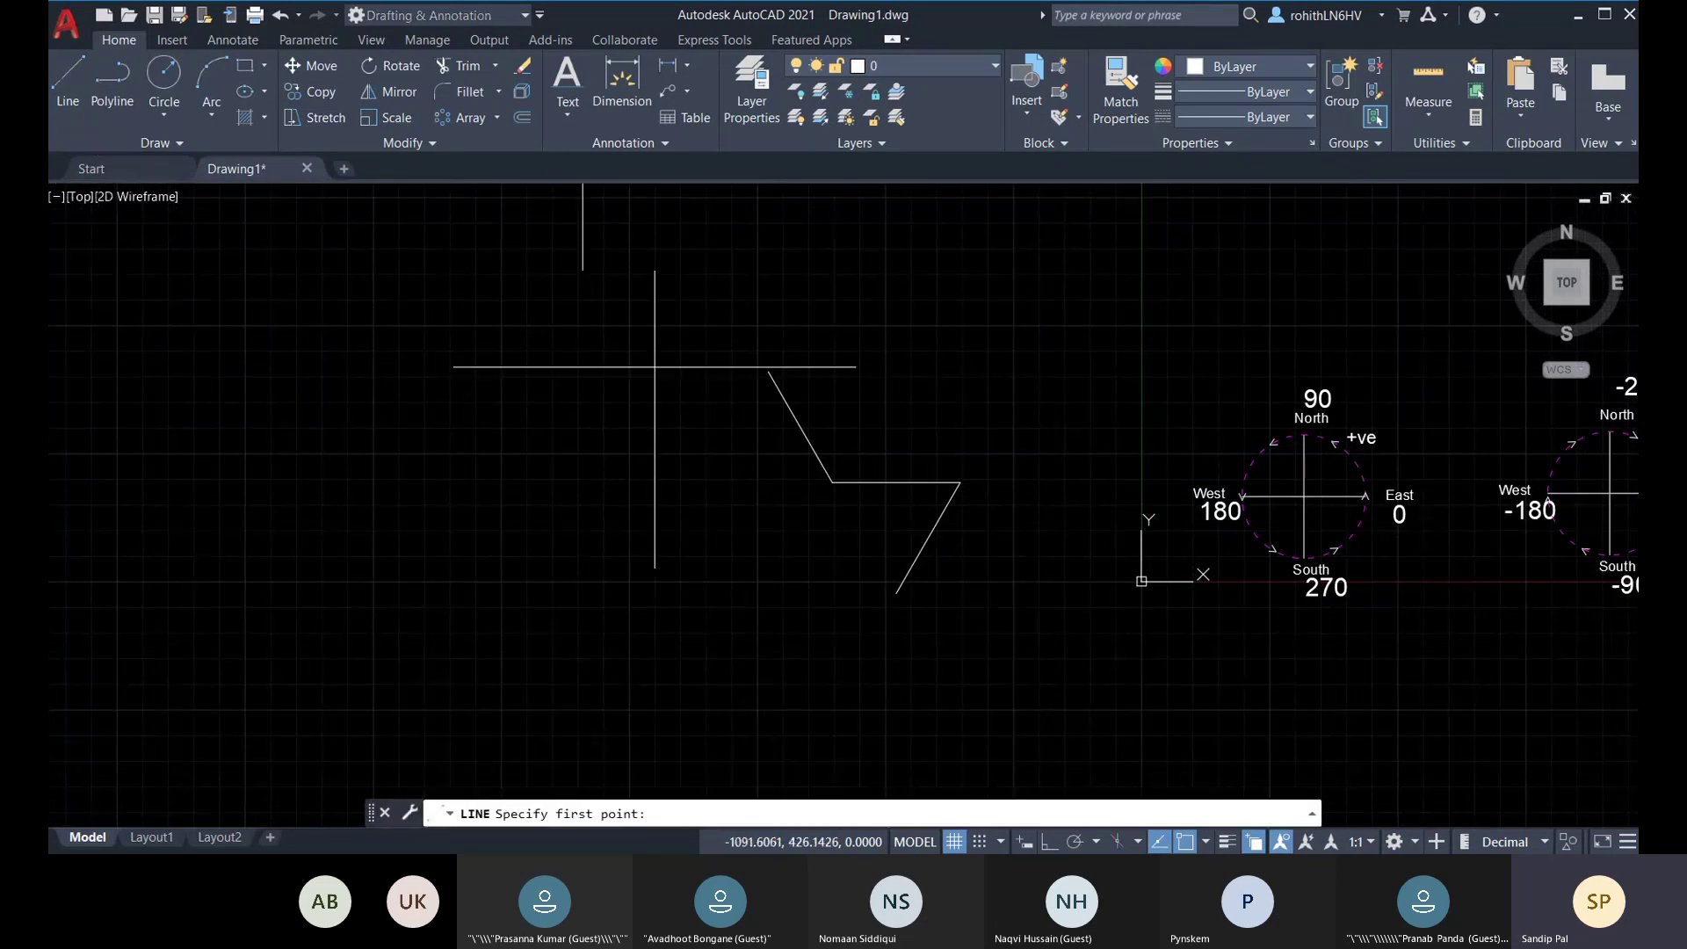
click(767, 371)
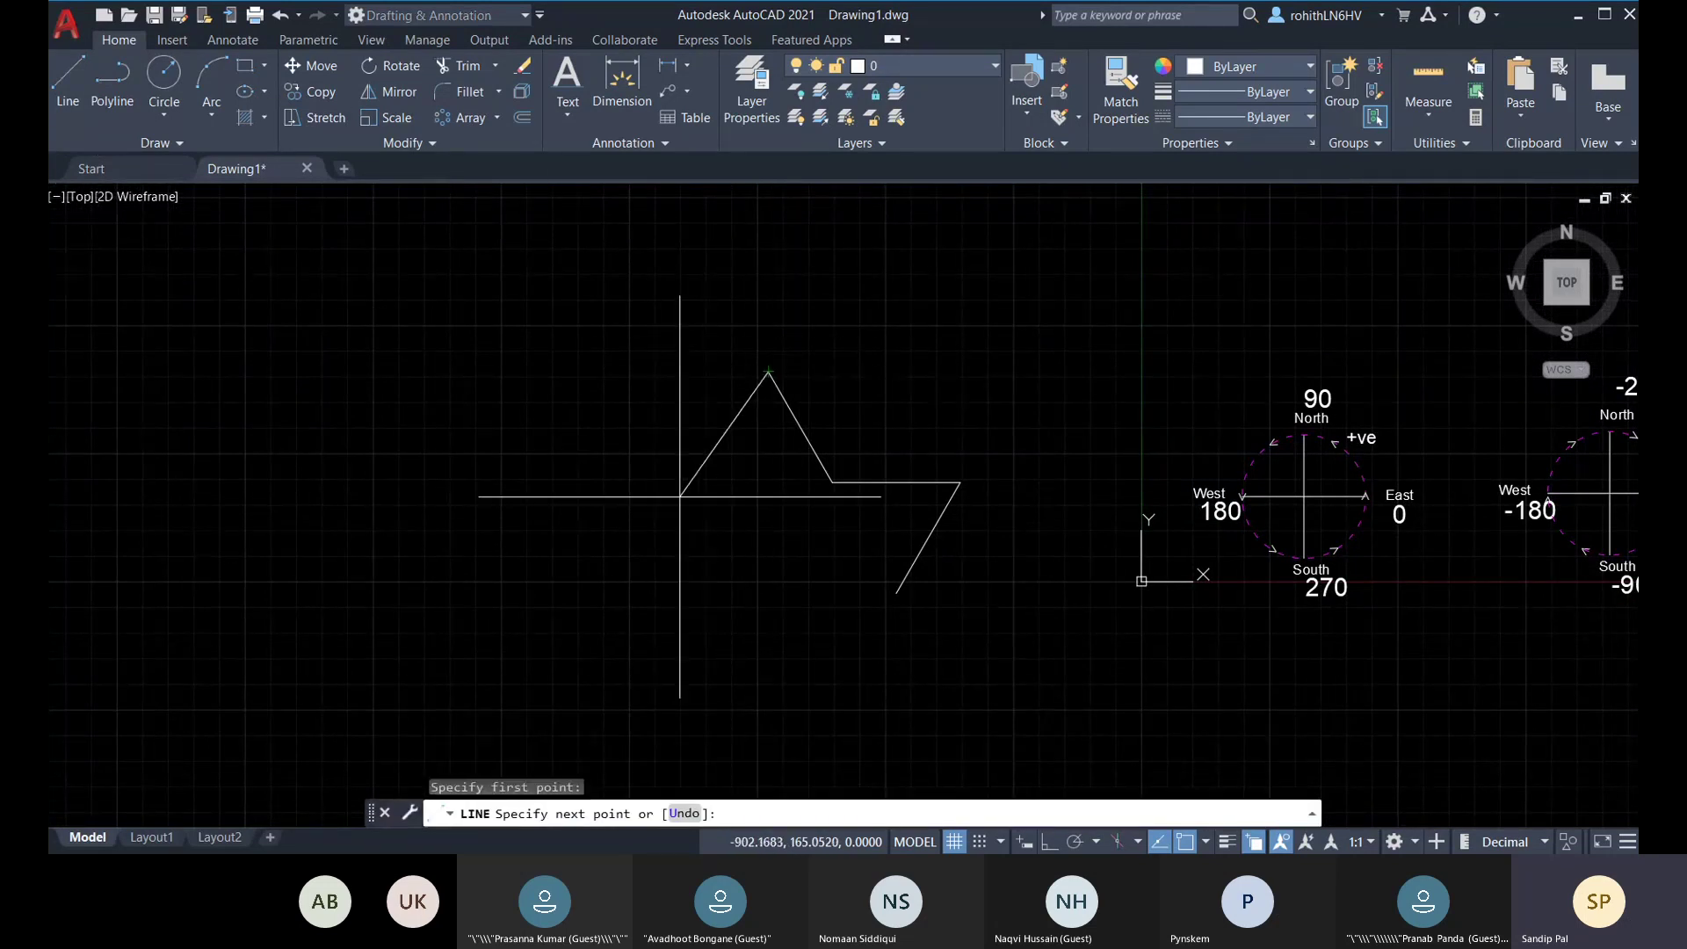
middle_drag(696, 478, 647, 502)
text(@250<240)
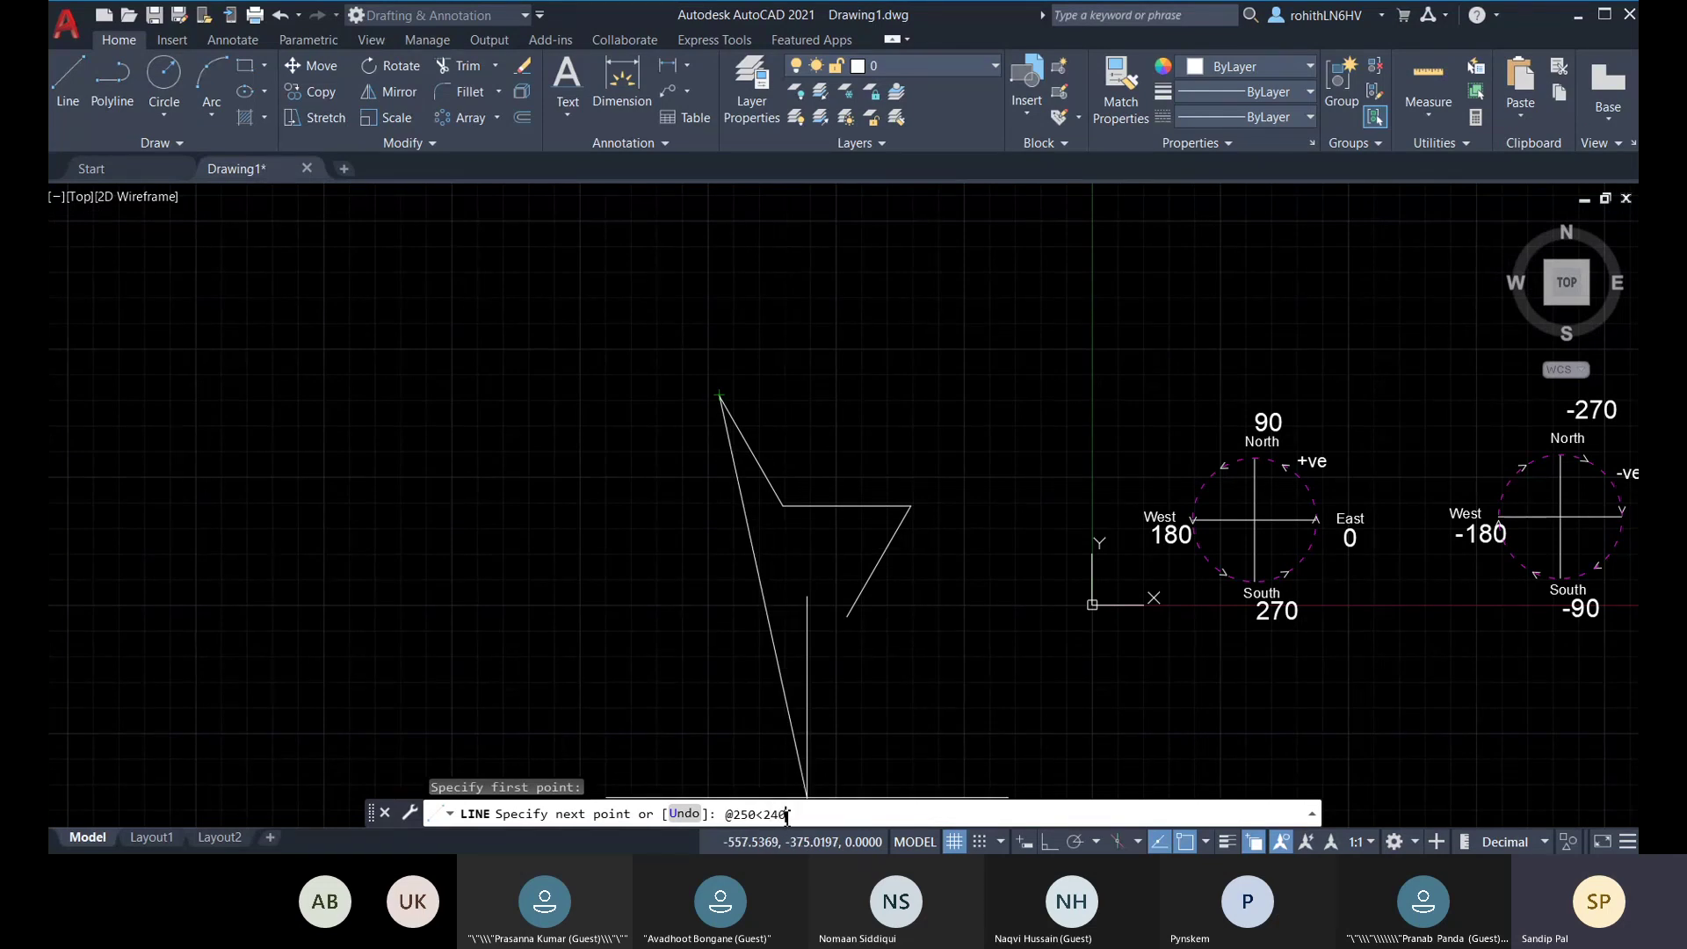
key(Return)
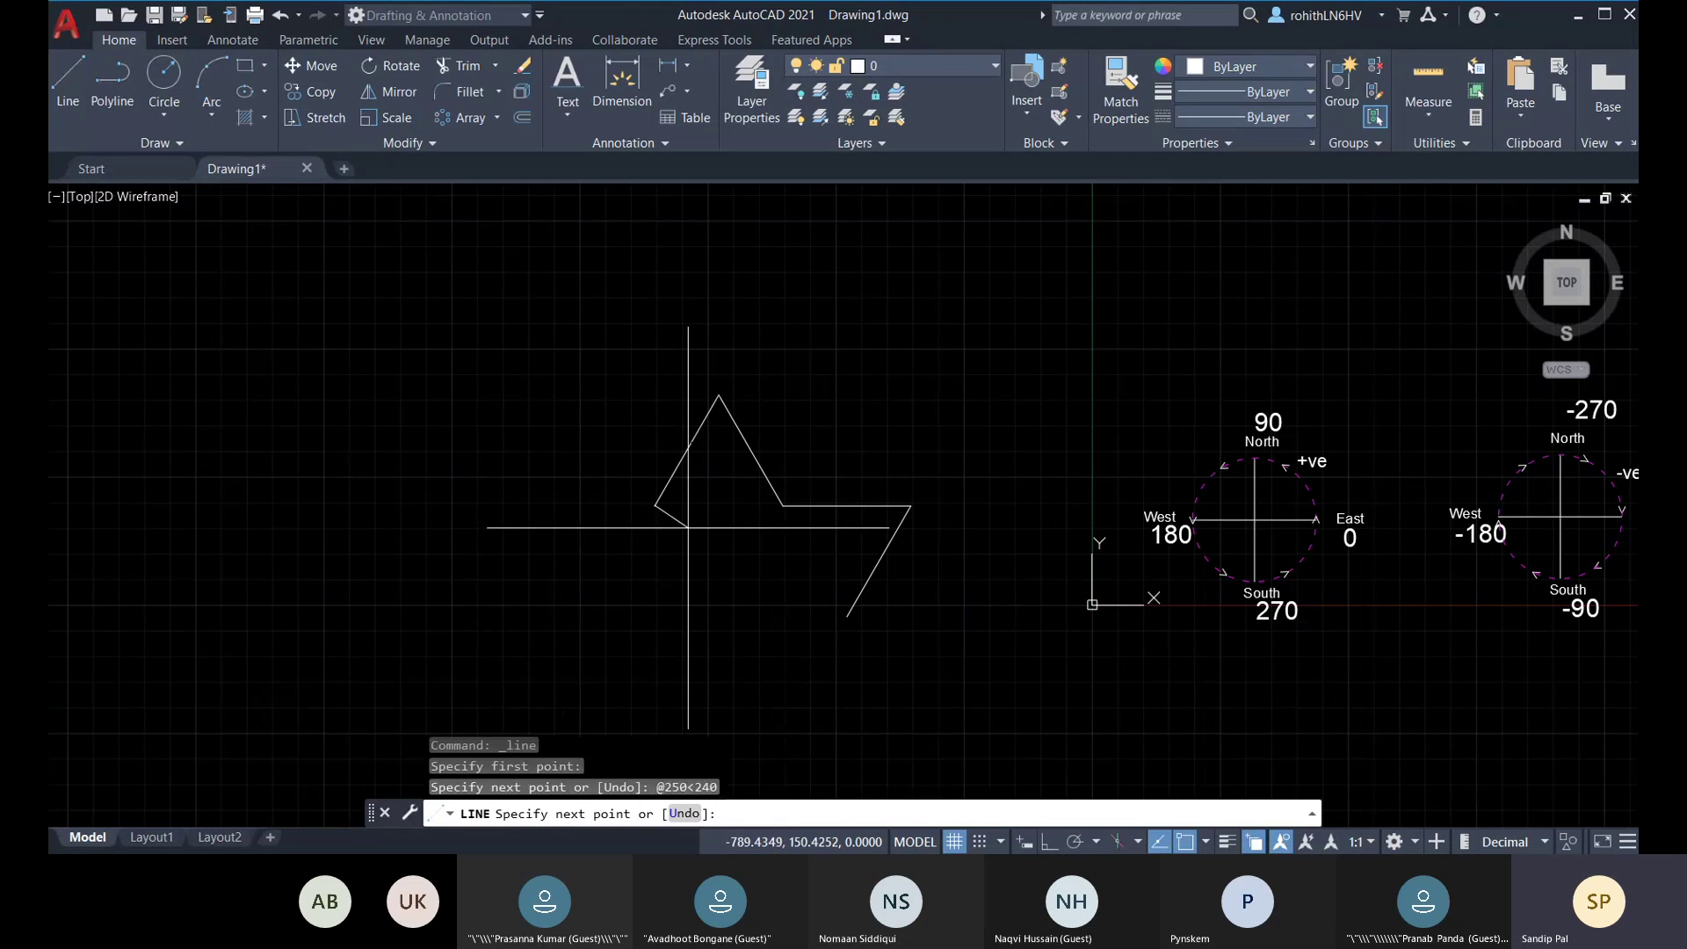
mouse_move(685, 527)
middle_down()
mouse_move(722, 499)
mouse_move(699, 498)
middle_up()
text(@250<180)
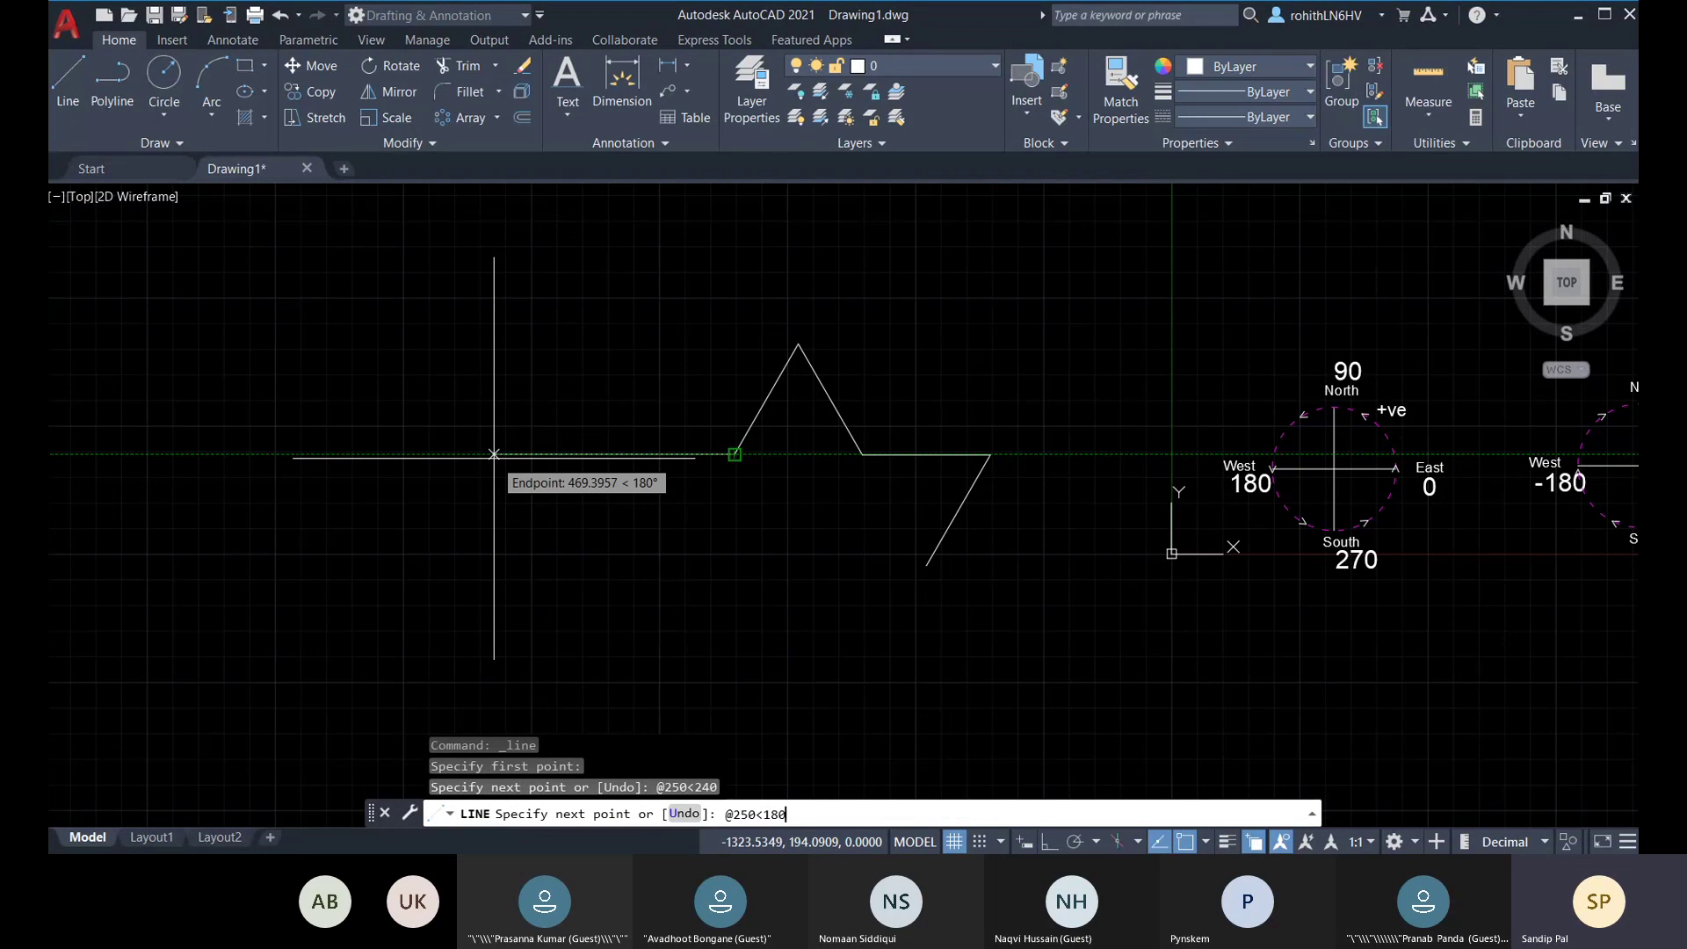
key(Return)
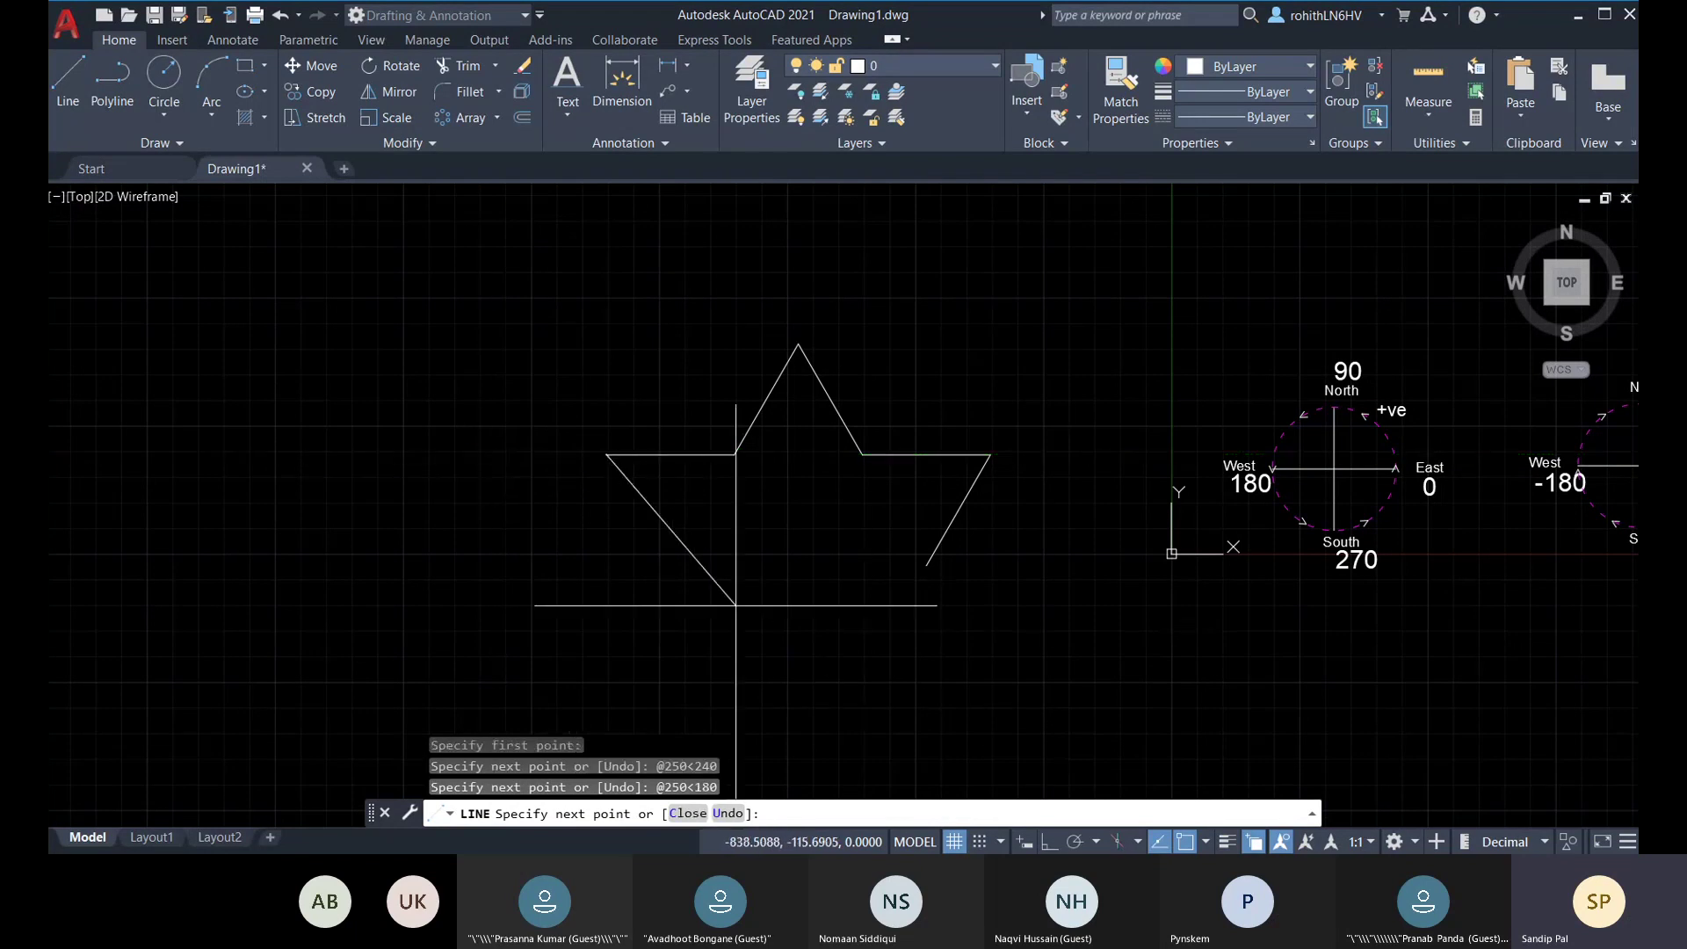
middle_drag(454, 561, 479, 548)
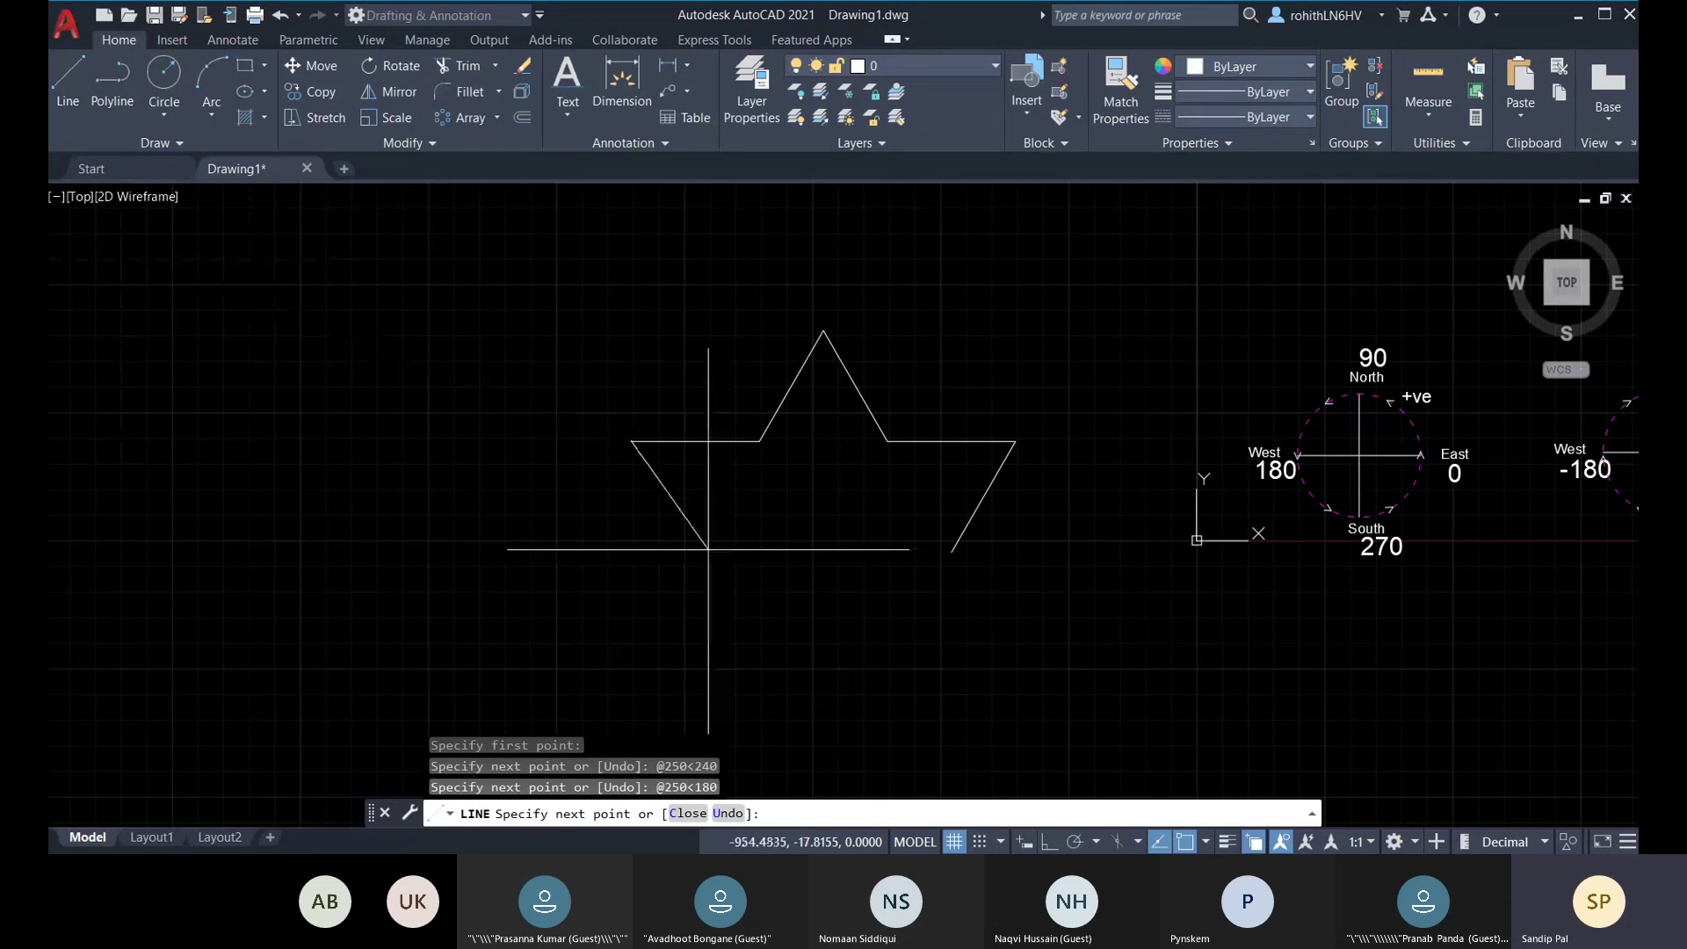
middle_drag(708, 565, 715, 562)
text(@250<3)
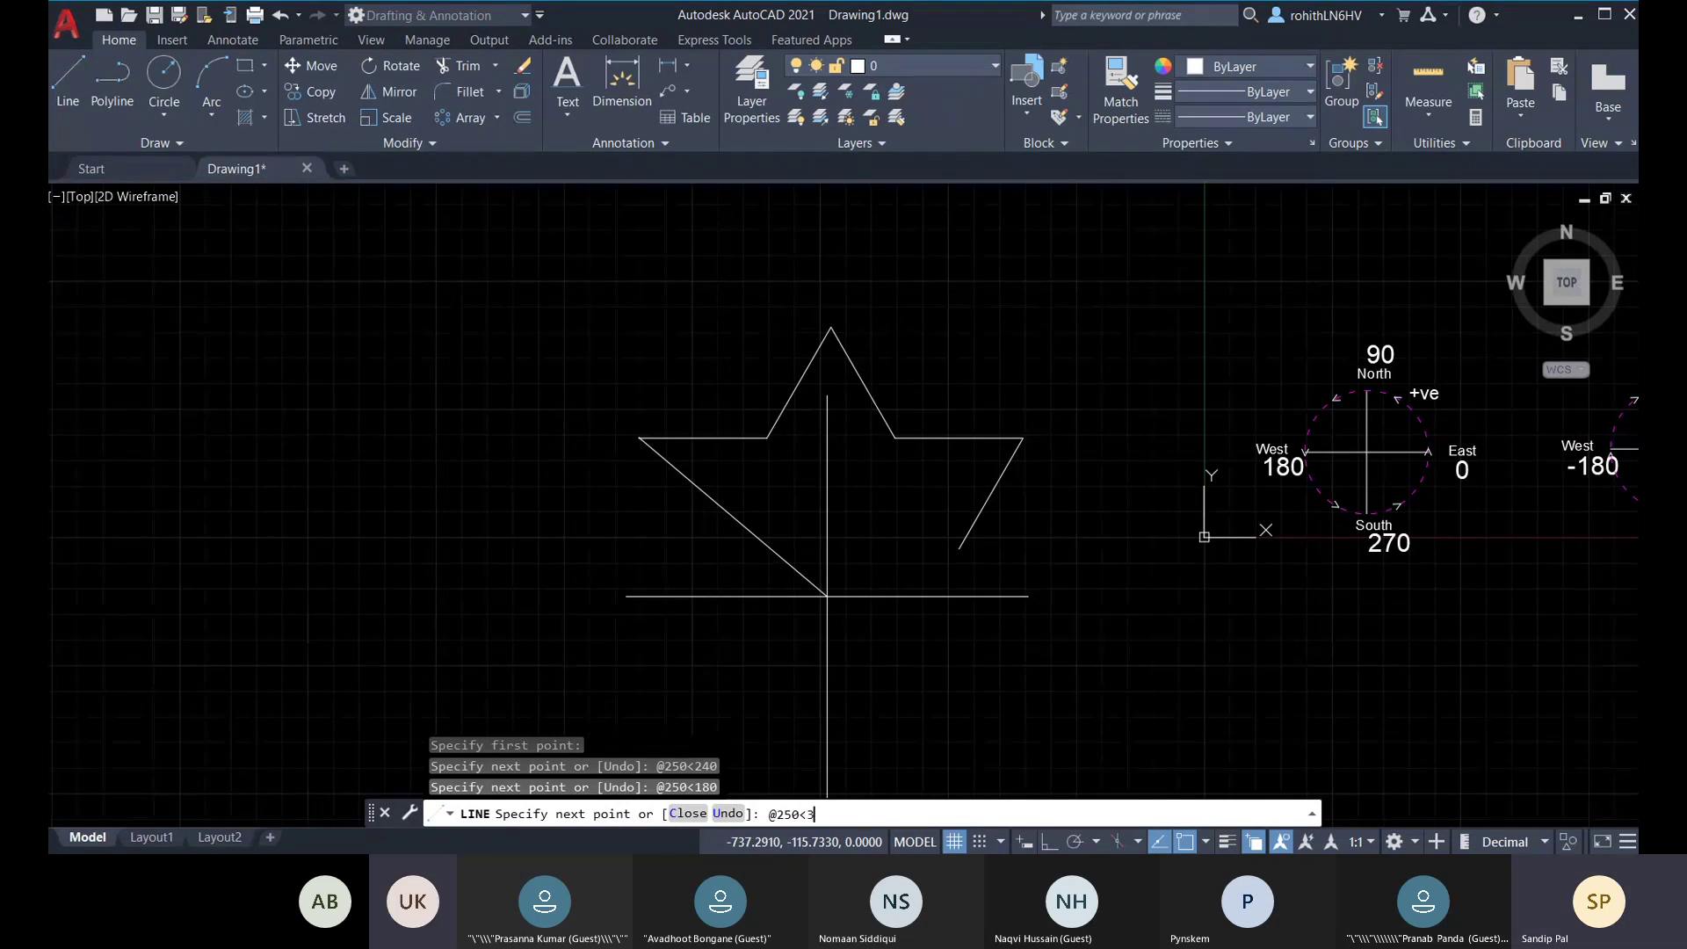
text(00)
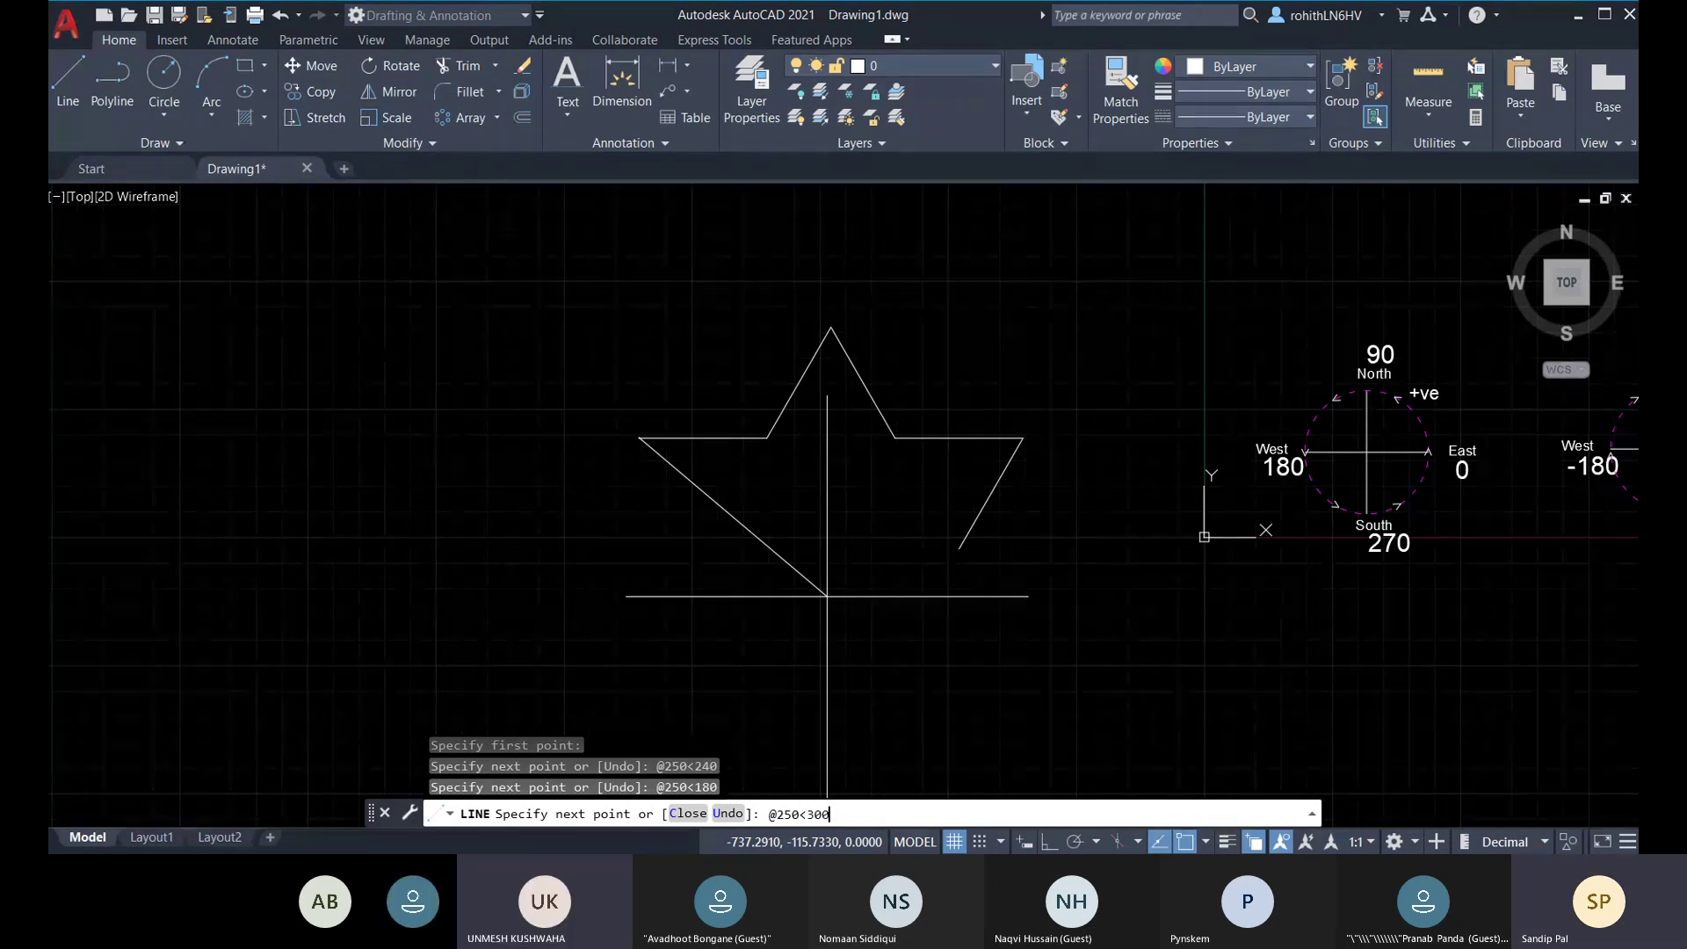
key(Return)
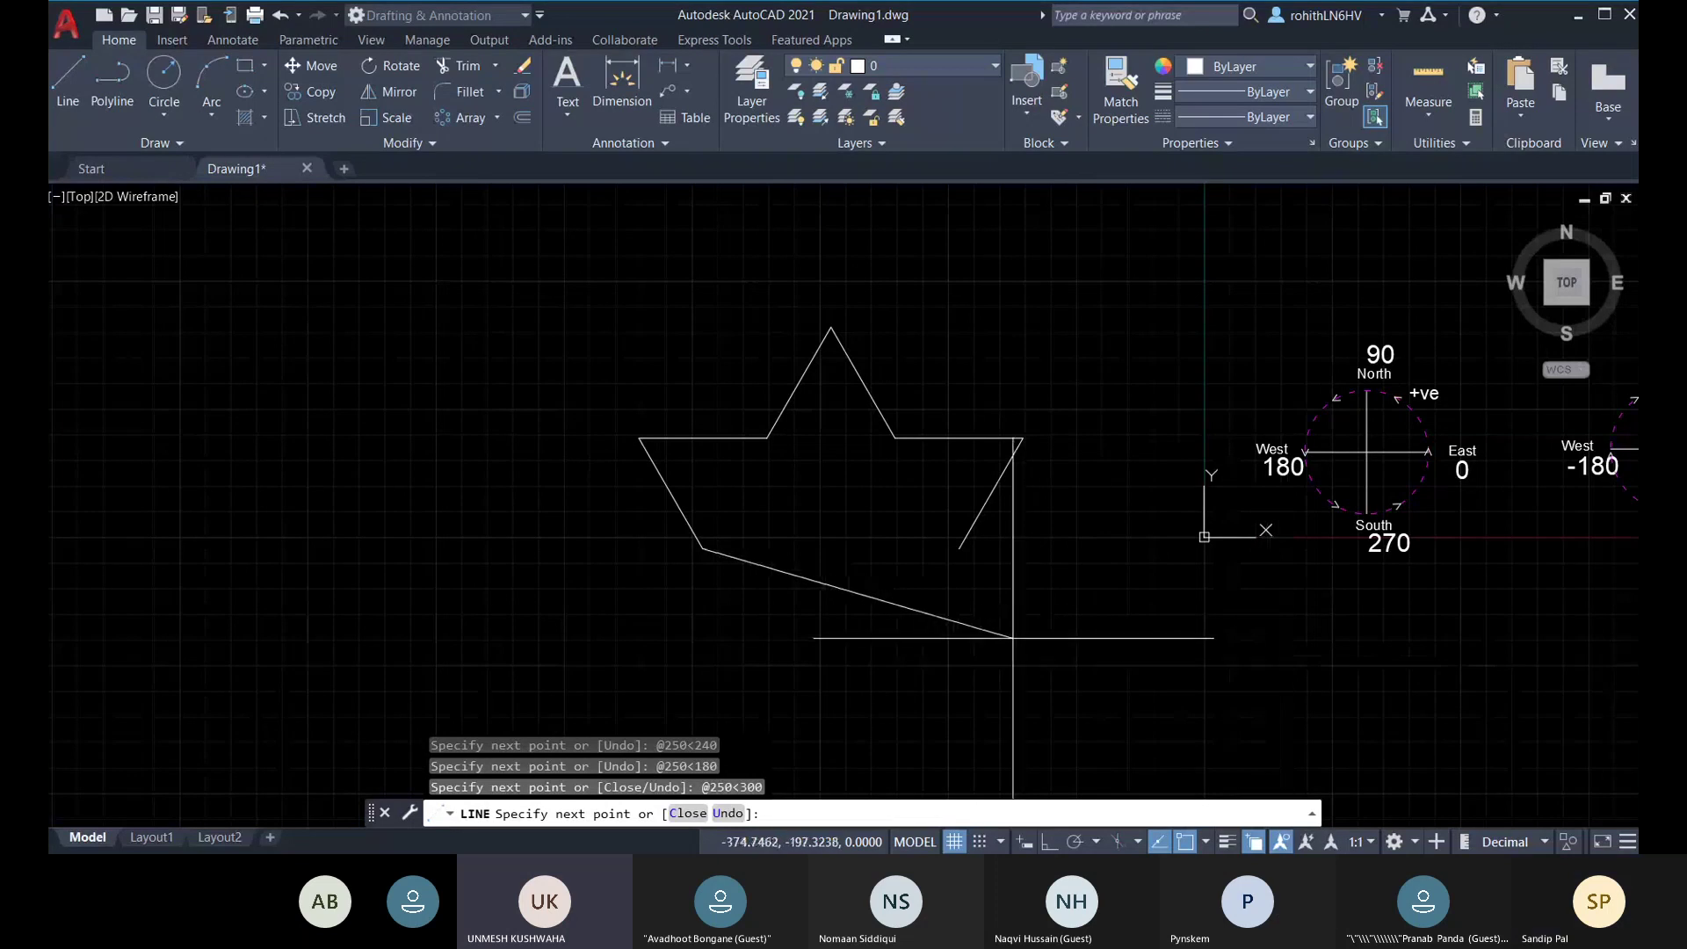
middle_drag(1011, 634, 992, 636)
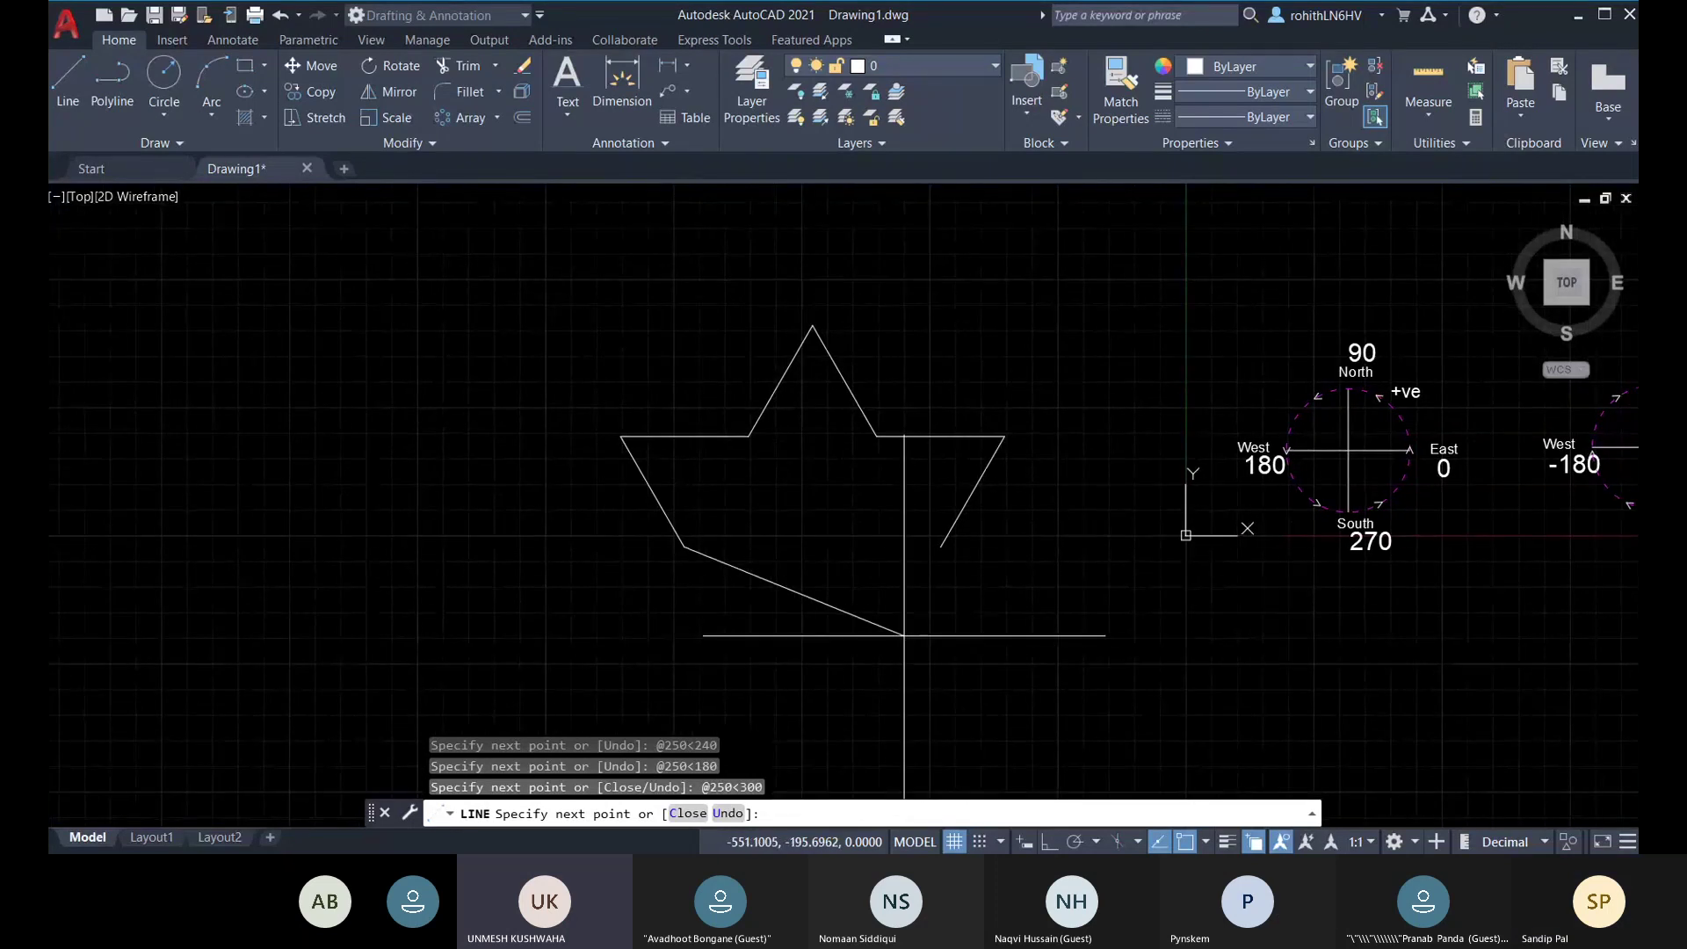
key(Escape)
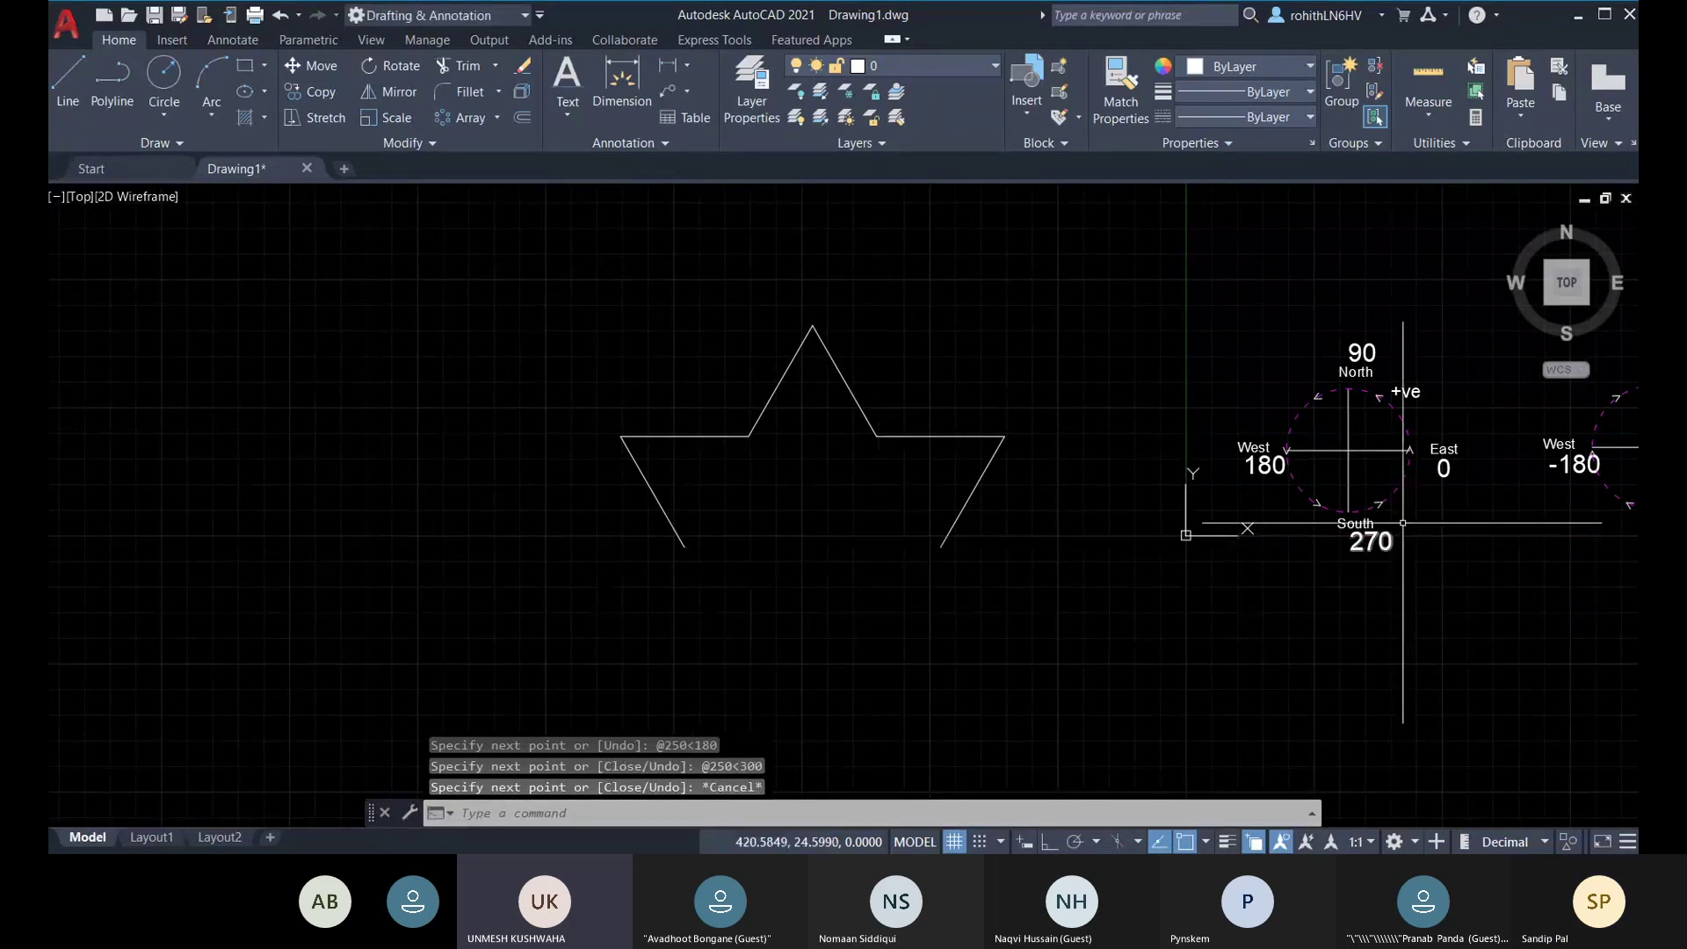
- Copy the 0–360° compass from its centre onto six points around the star
middle_drag(1409, 606, 1318, 616)
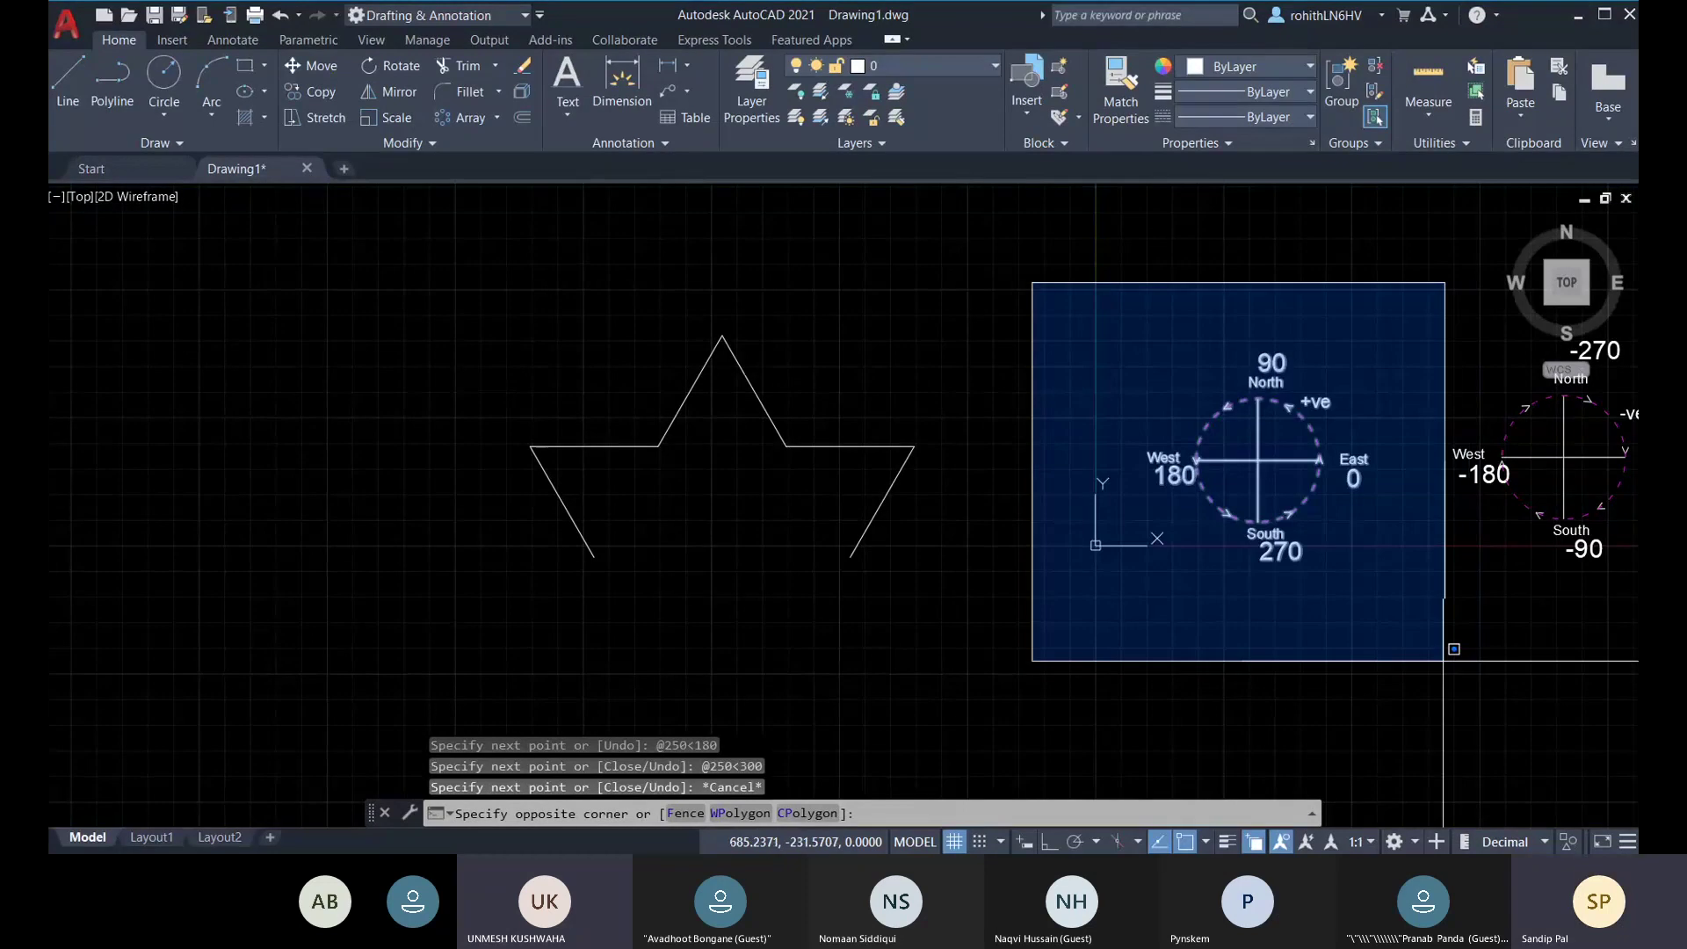
click(1441, 677)
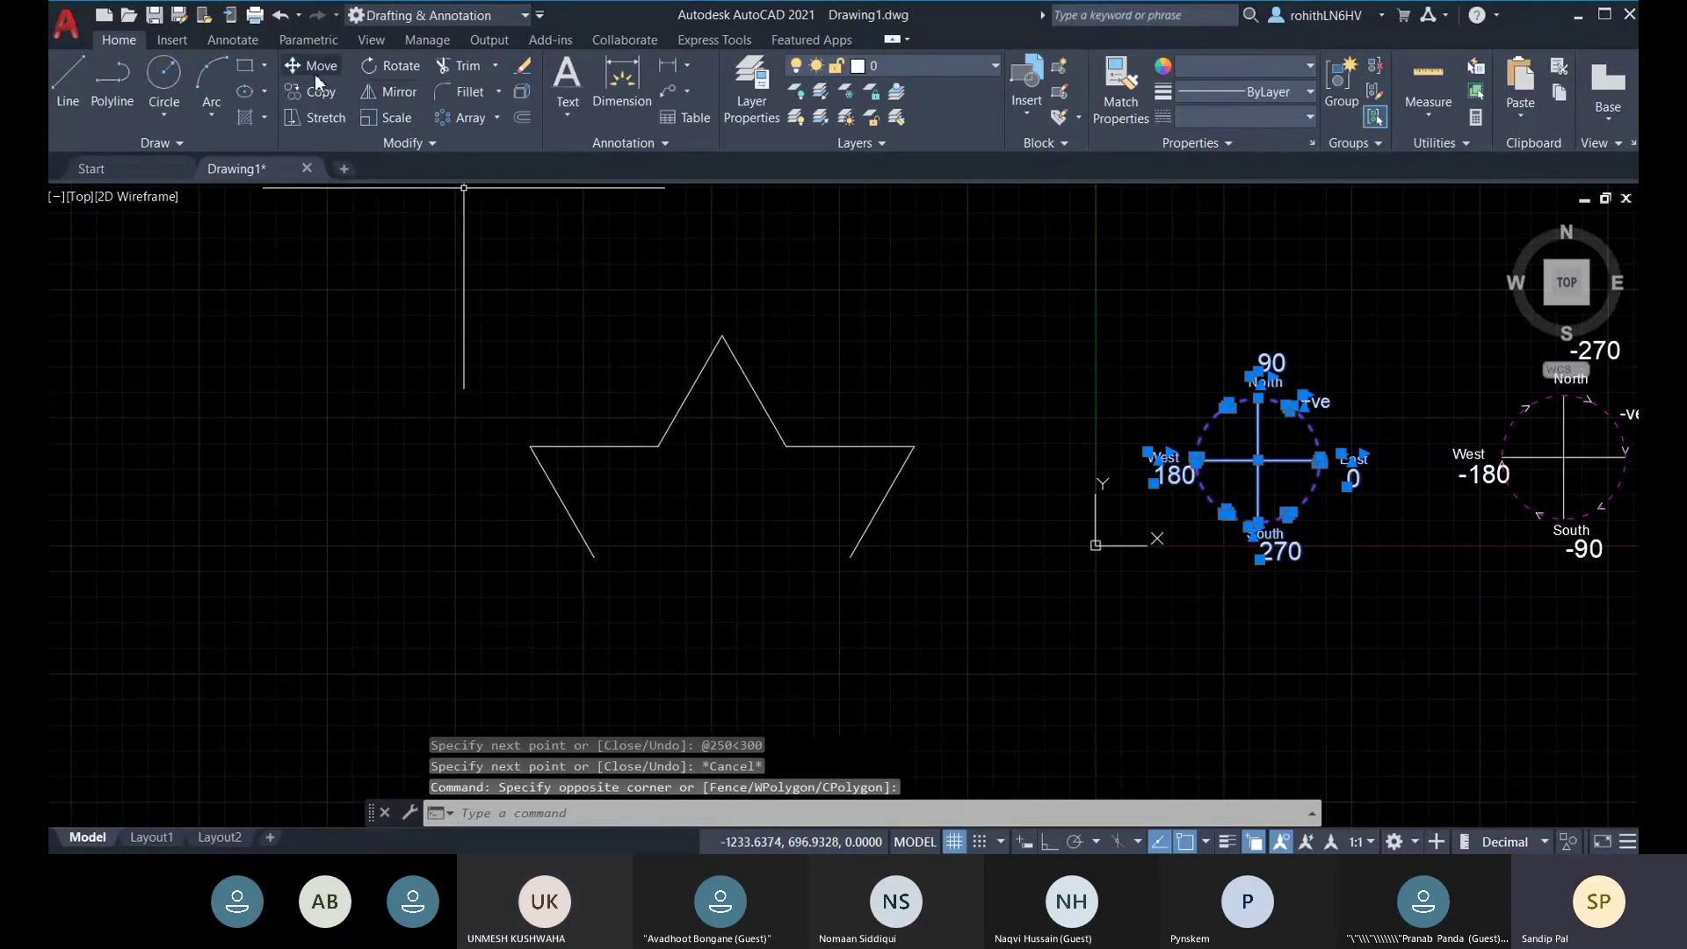
click(311, 93)
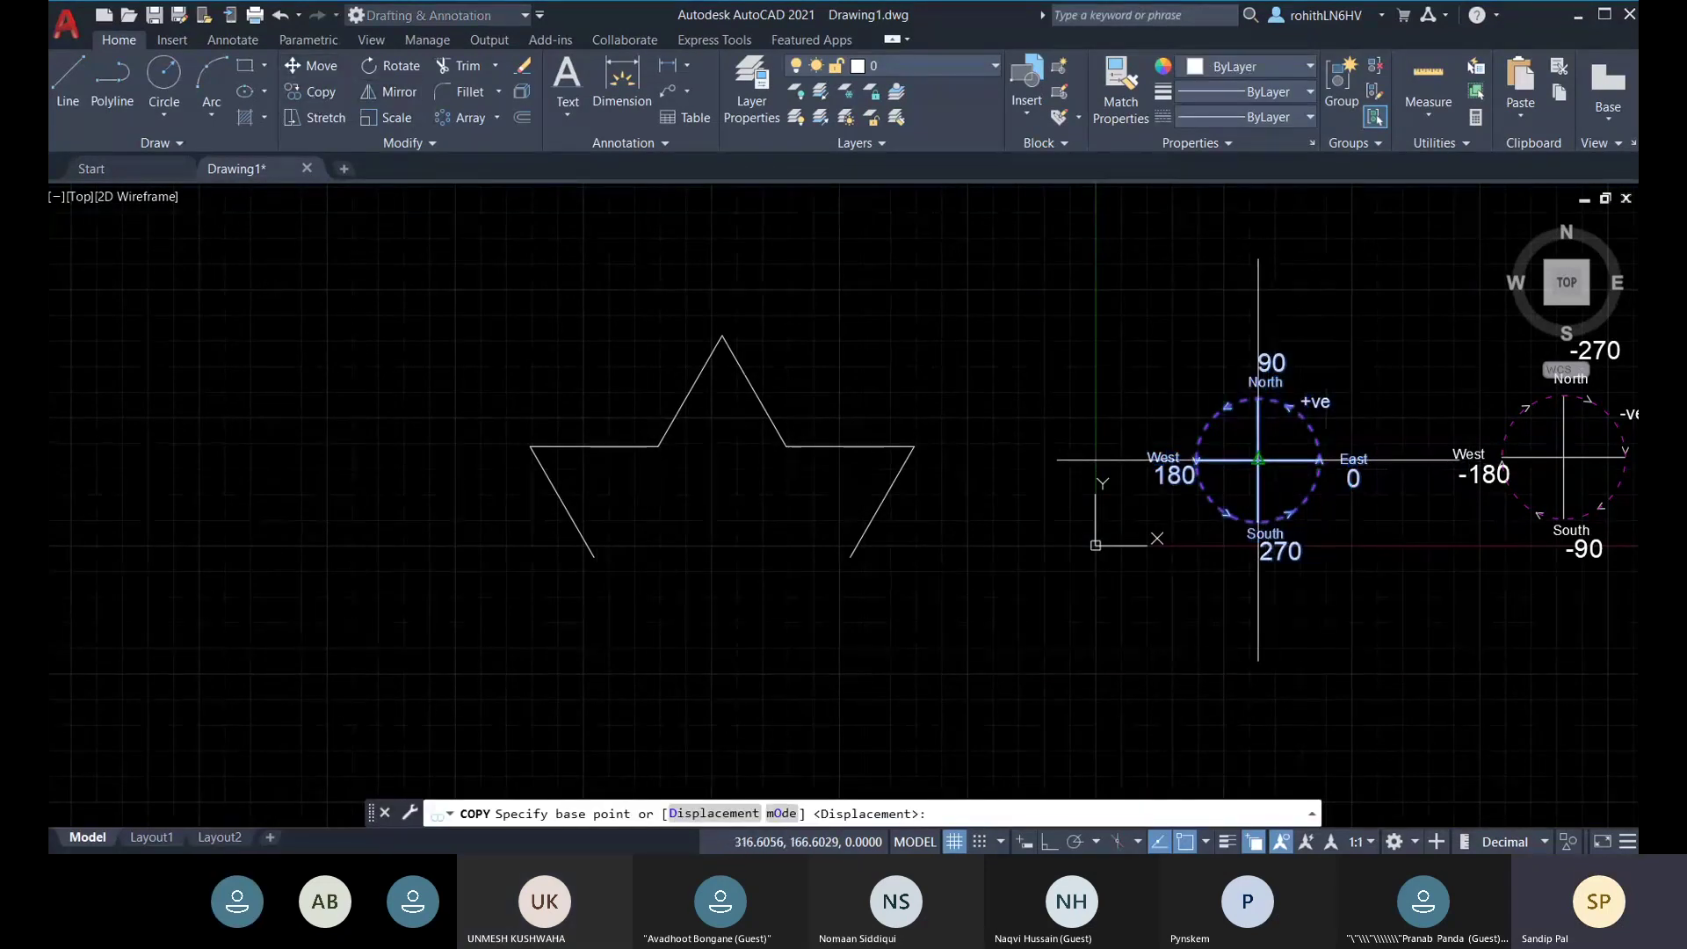
click(1258, 459)
click(914, 446)
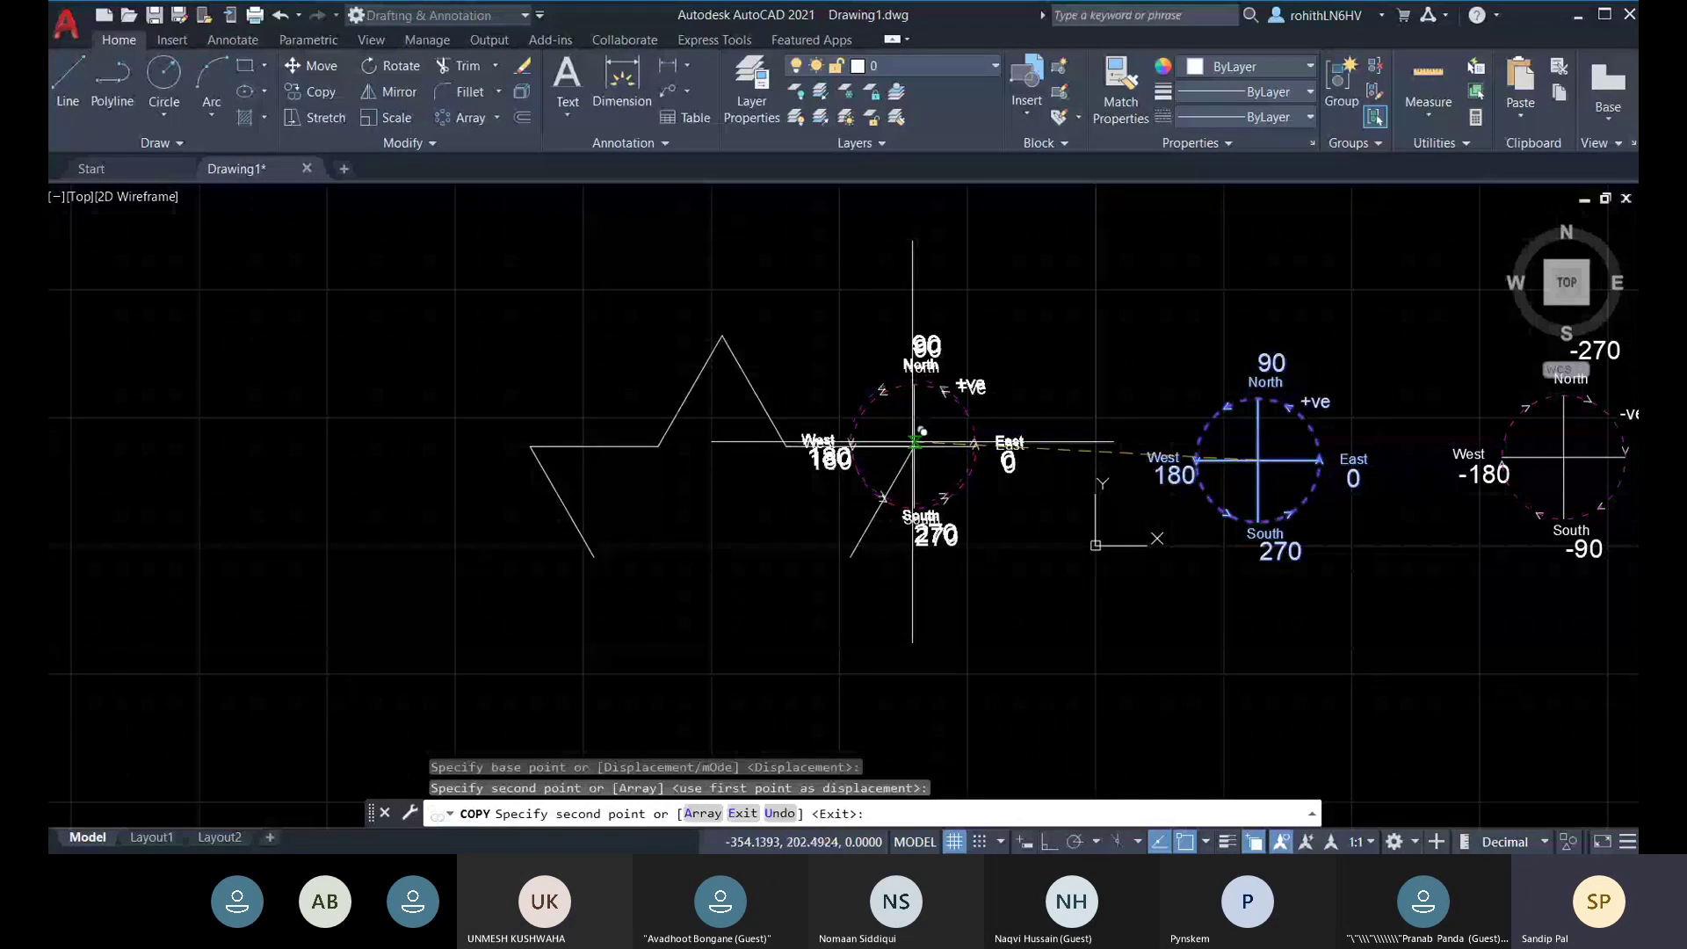
click(787, 445)
click(723, 335)
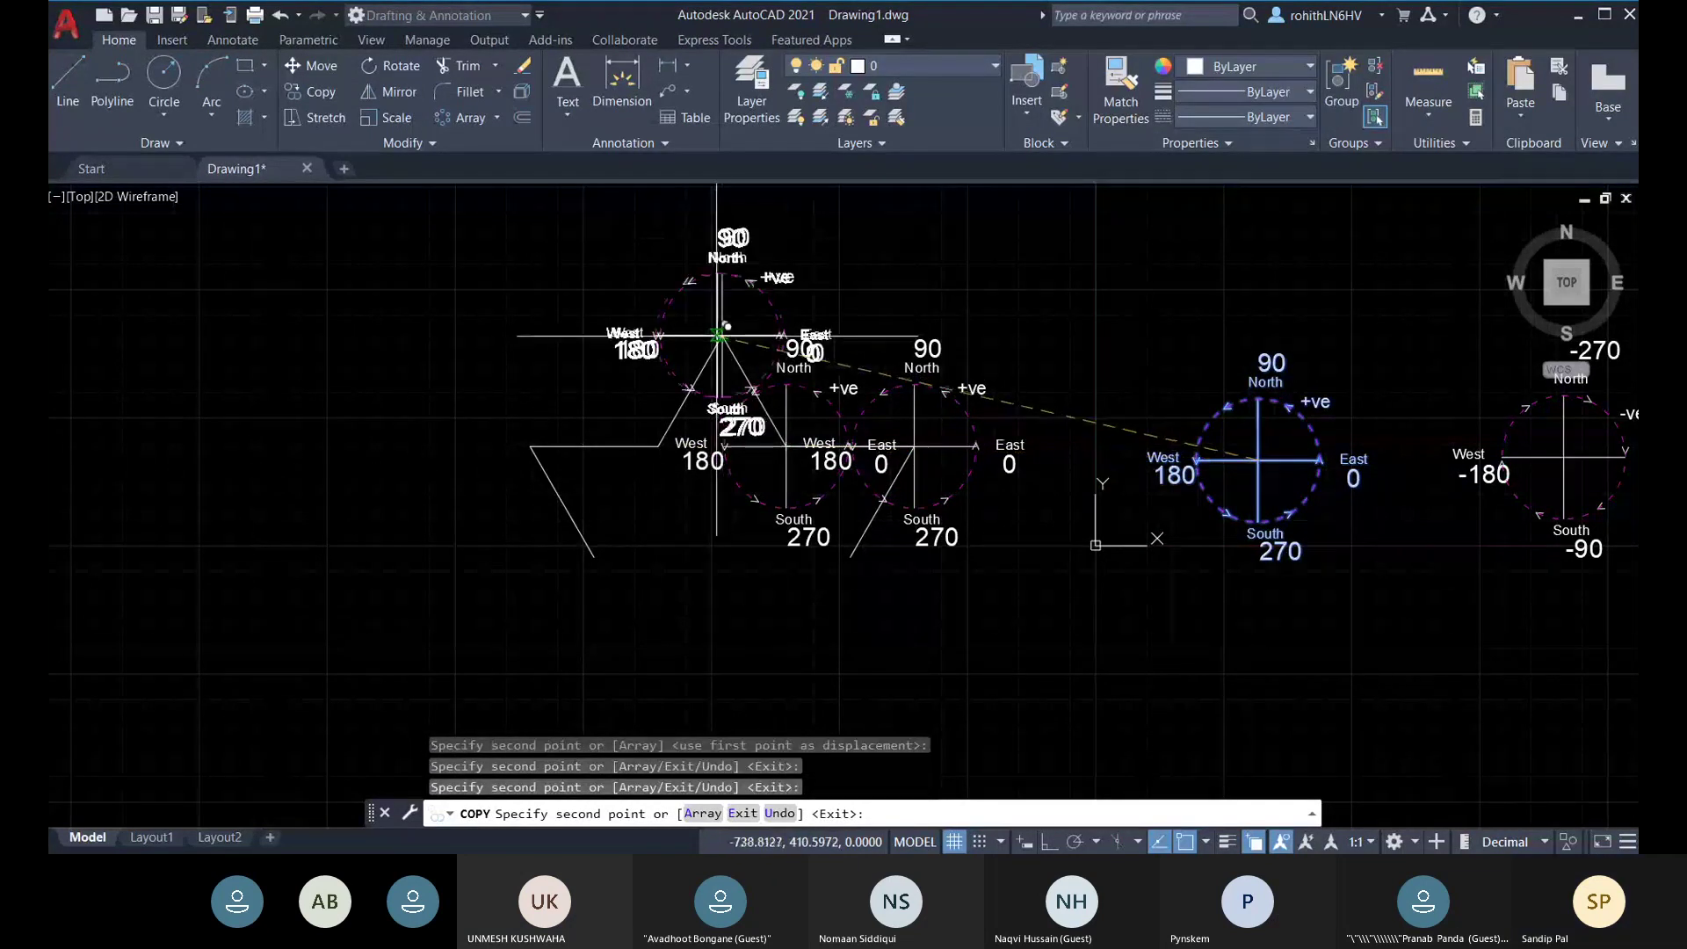
click(658, 445)
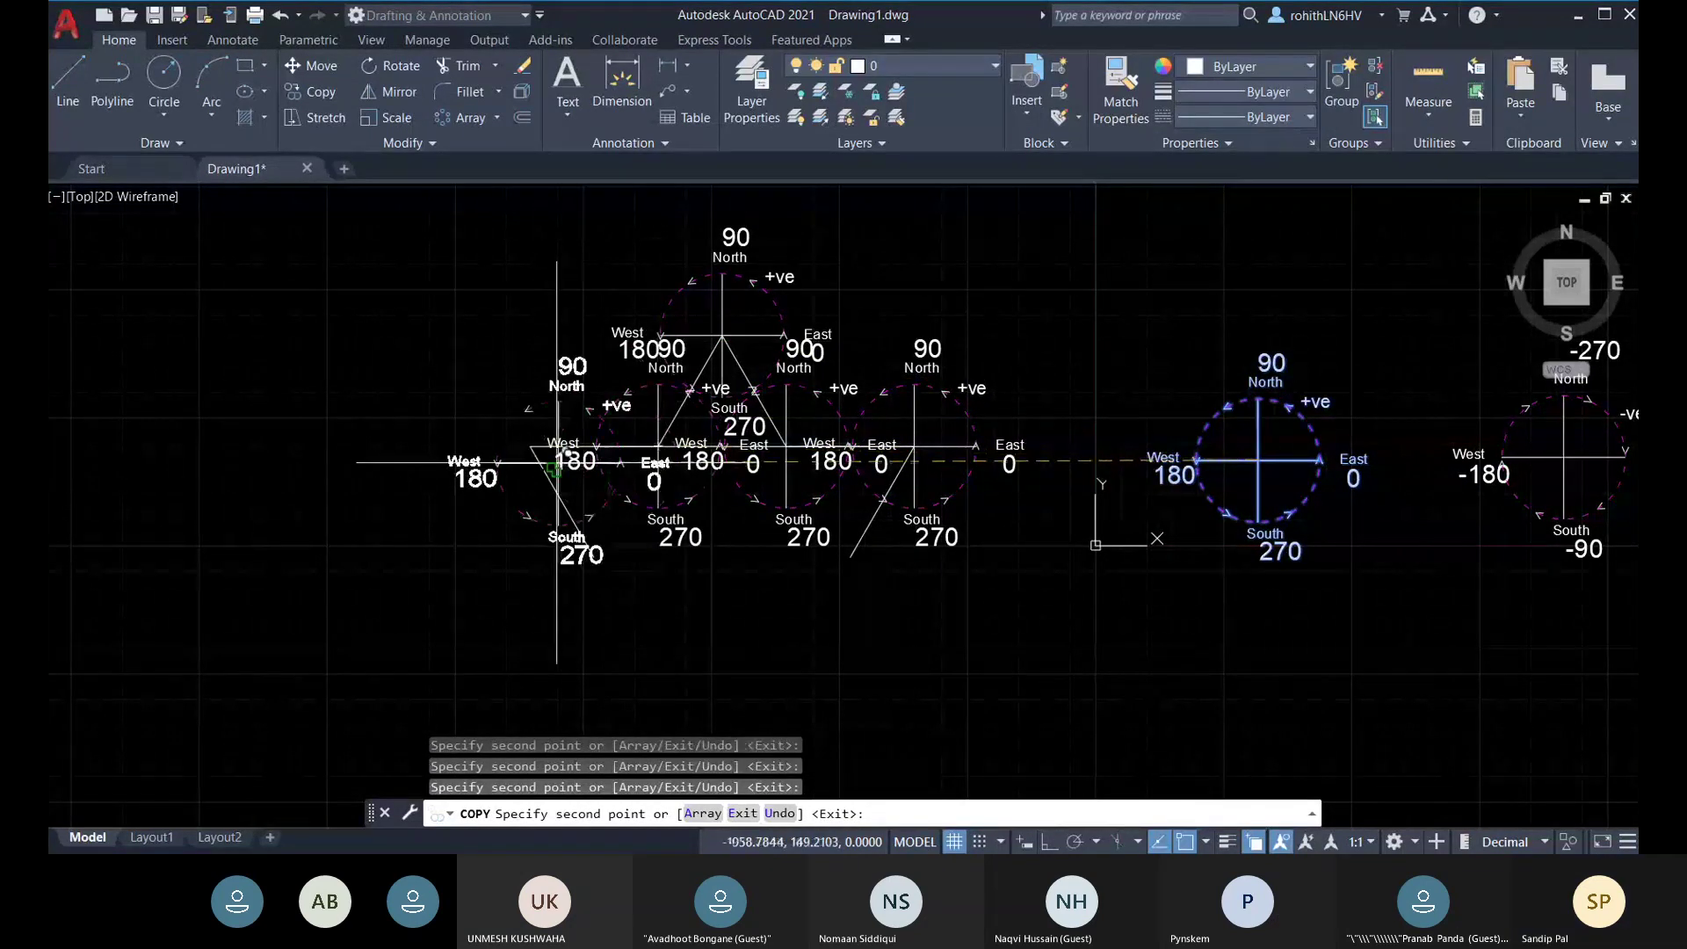
click(529, 445)
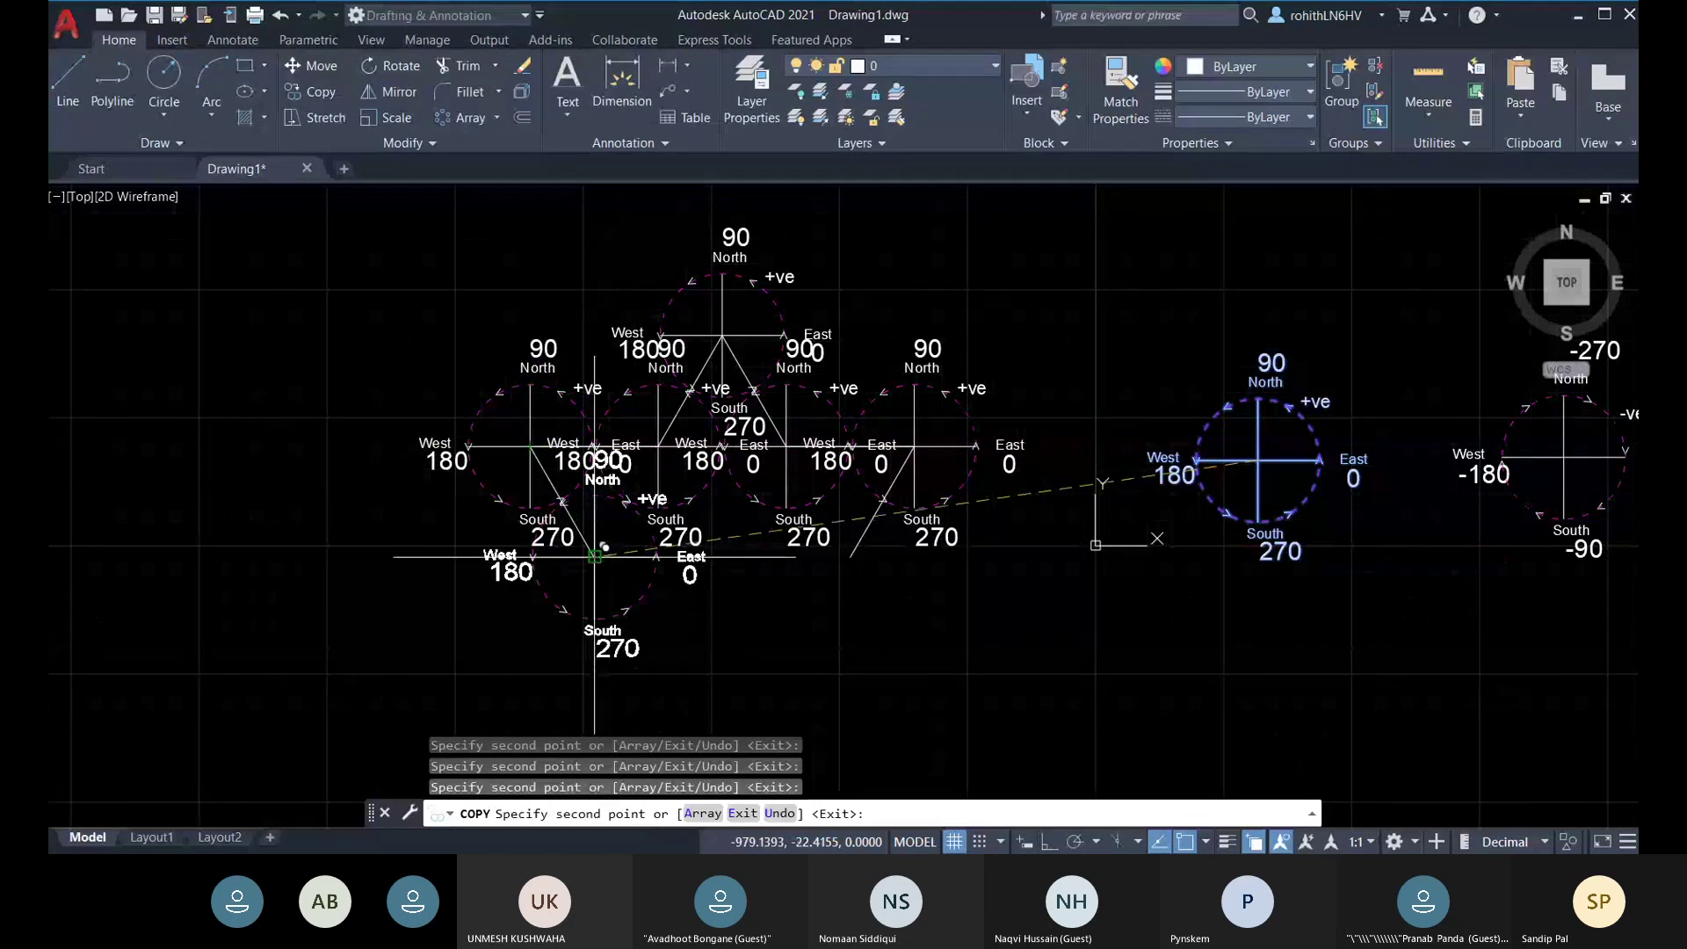
click(595, 556)
key(Escape)
key(Escape)
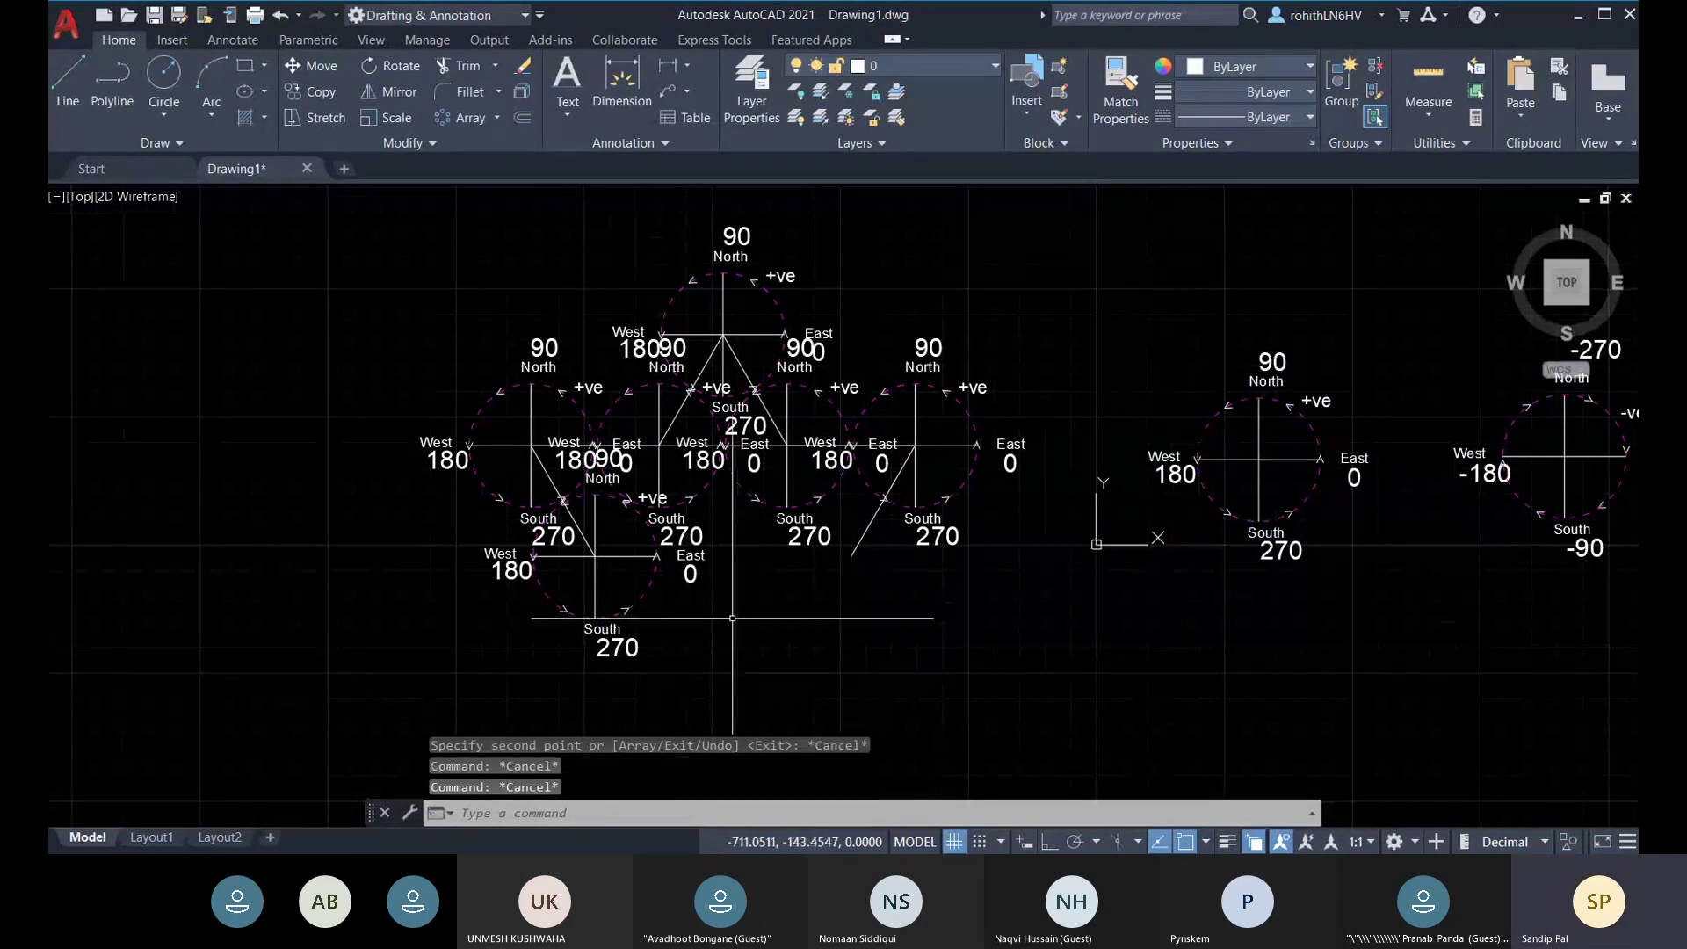
- Undo the compass copies, then reselect the compass and take its centre as base point
key(ctrl+z)
key(ctrl+z)
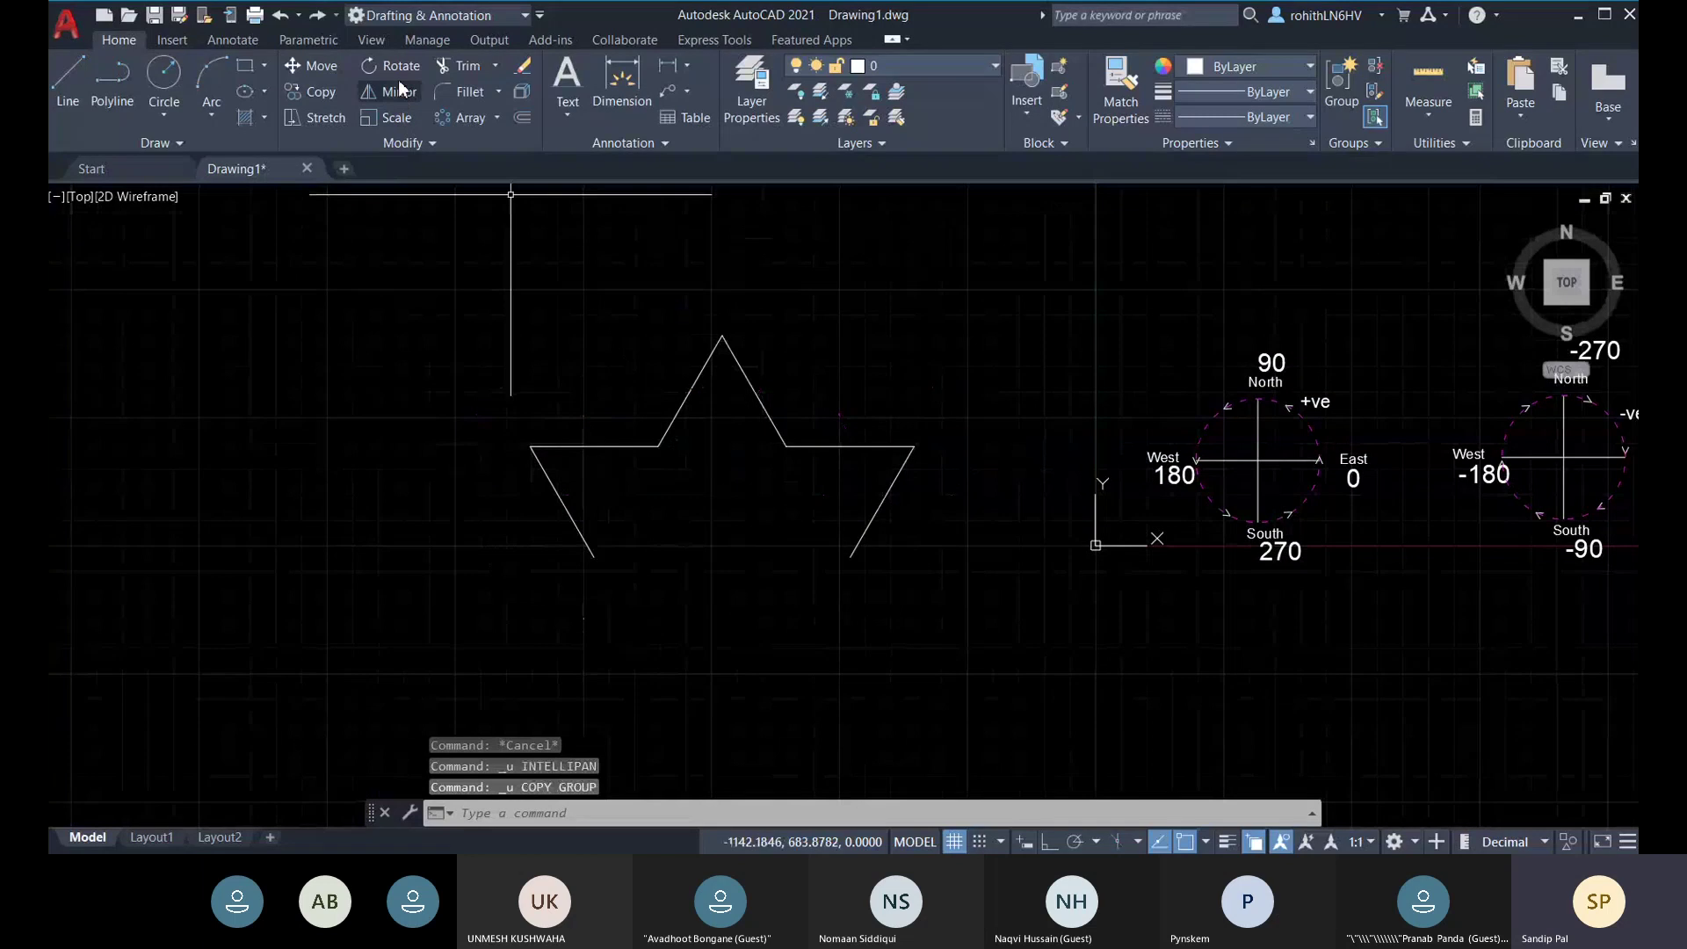
click(308, 98)
click(1149, 295)
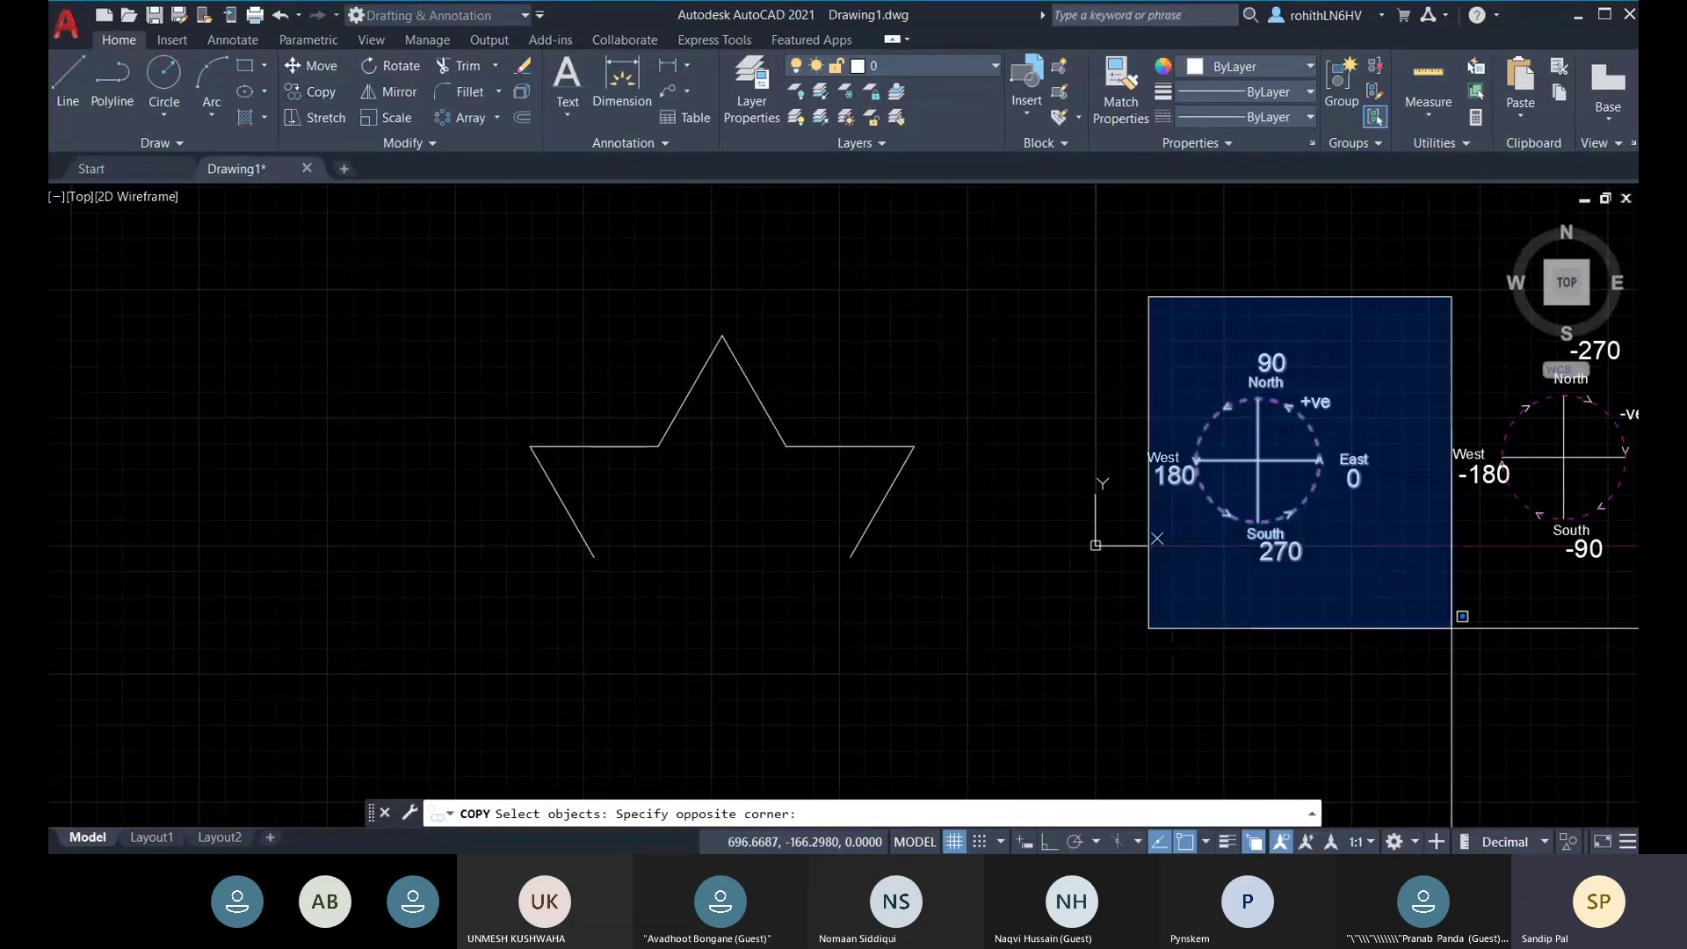
click(1454, 813)
click(309, 65)
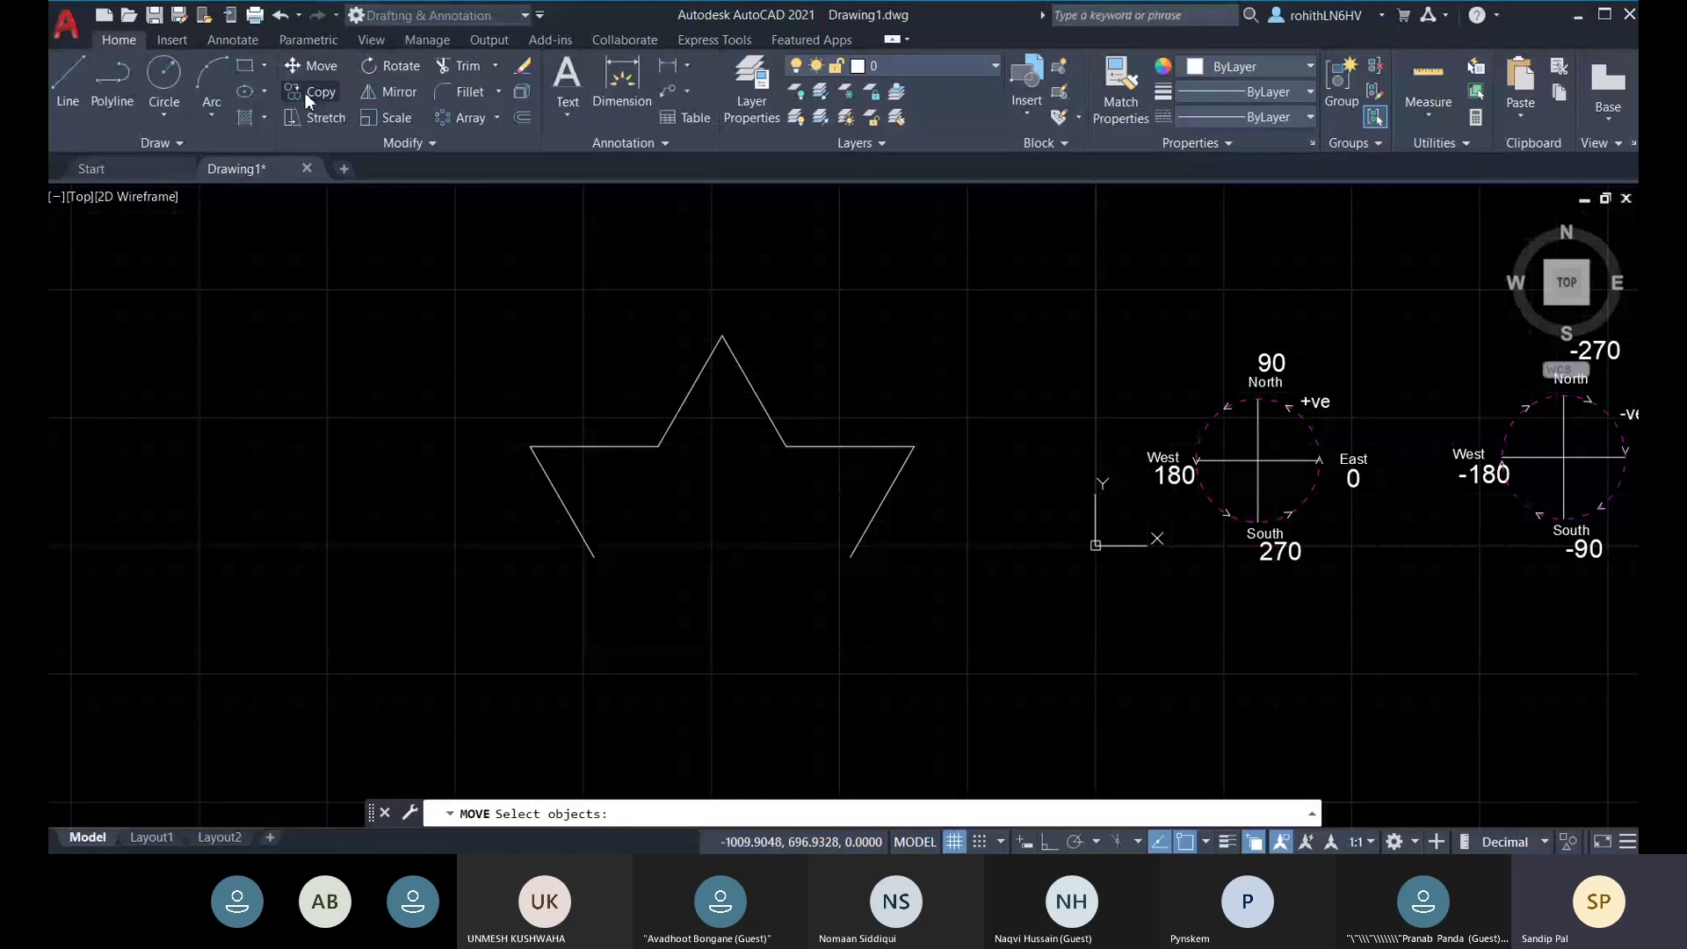
click(1127, 300)
click(1430, 648)
key(Return)
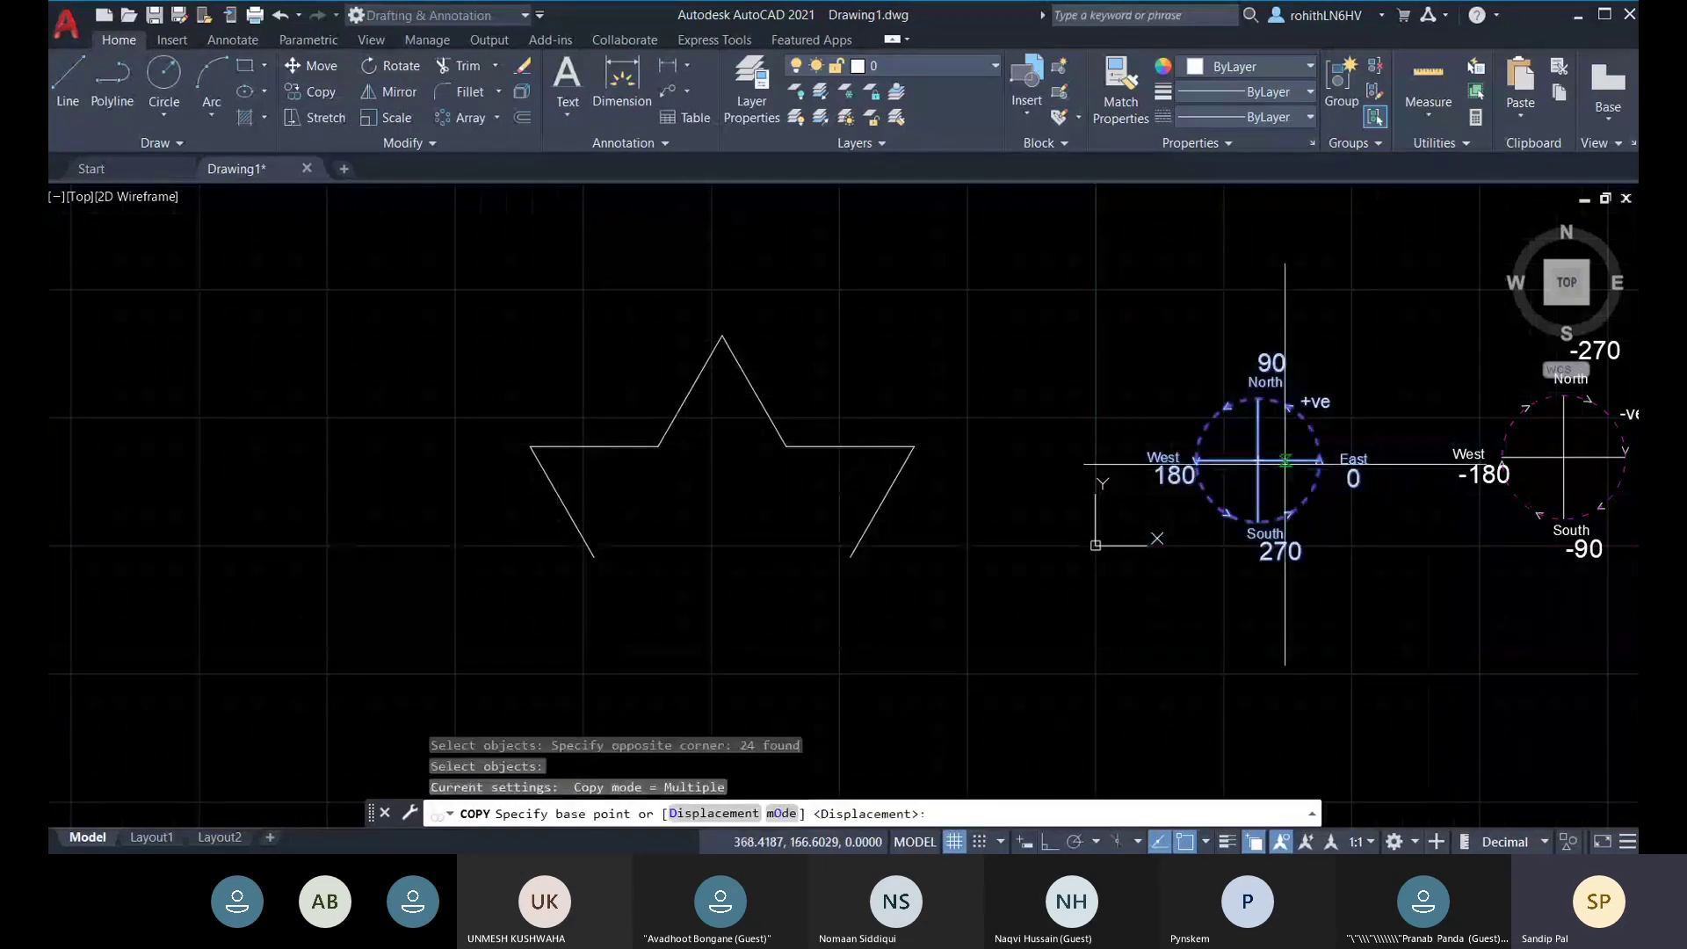
click(1258, 458)
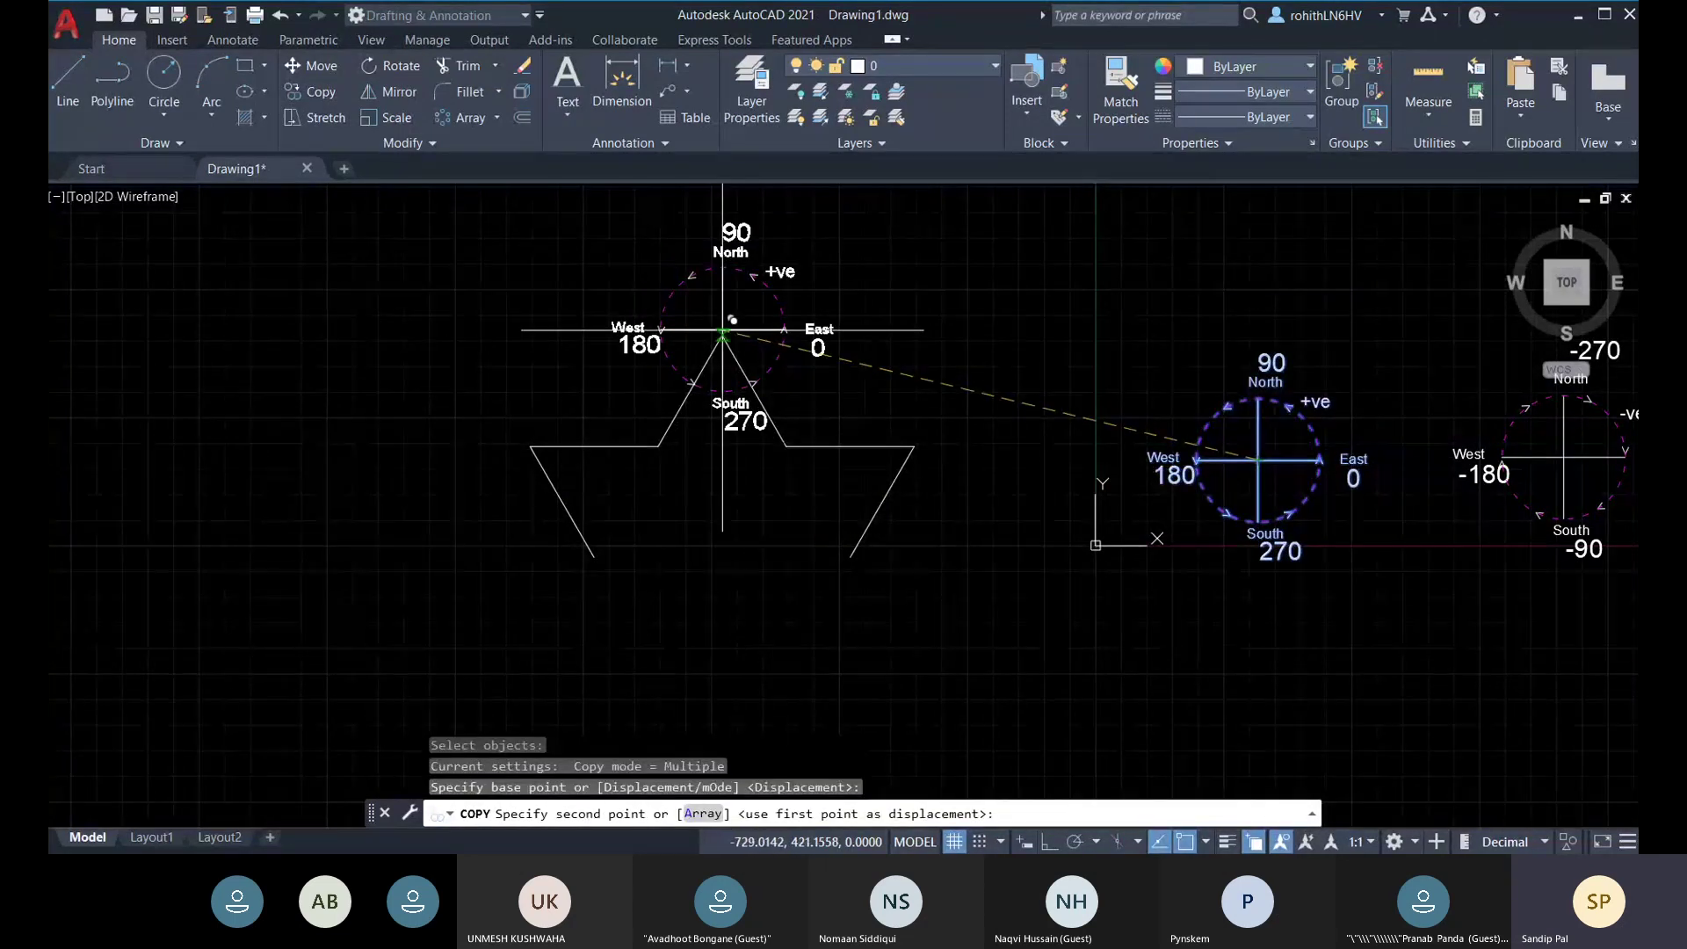
- Place the compass copy on the star's apex and zoom in on it
click(722, 334)
key(Escape)
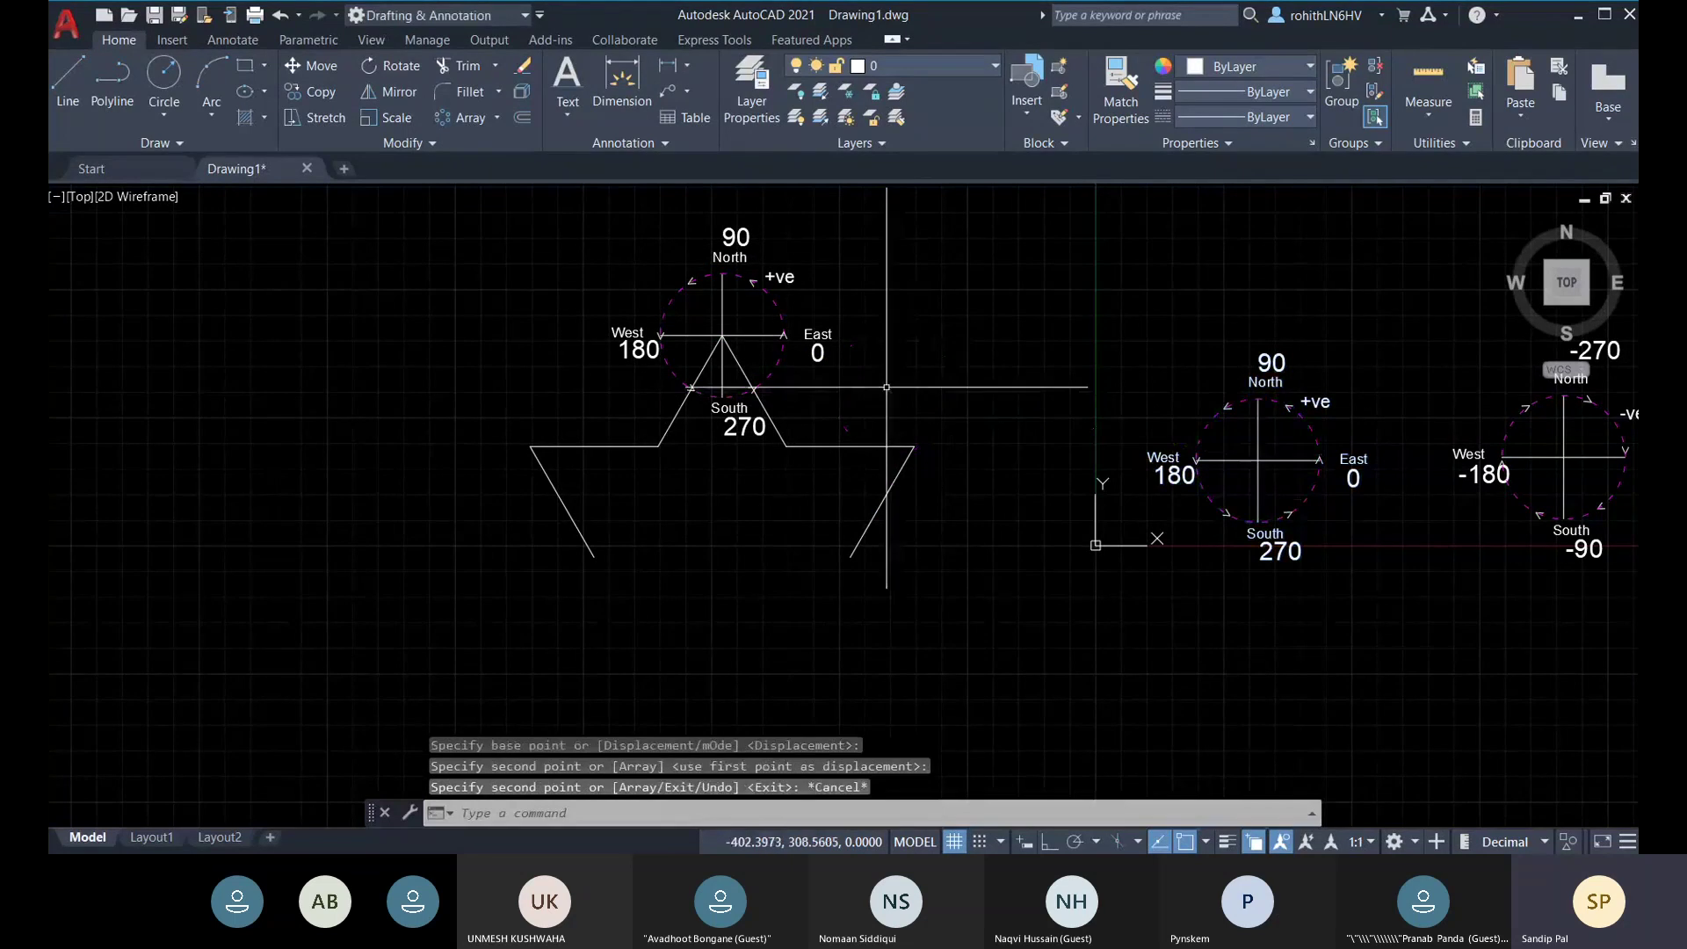
scroll(712, 343, up, 3)
scroll(713, 342, up, 2)
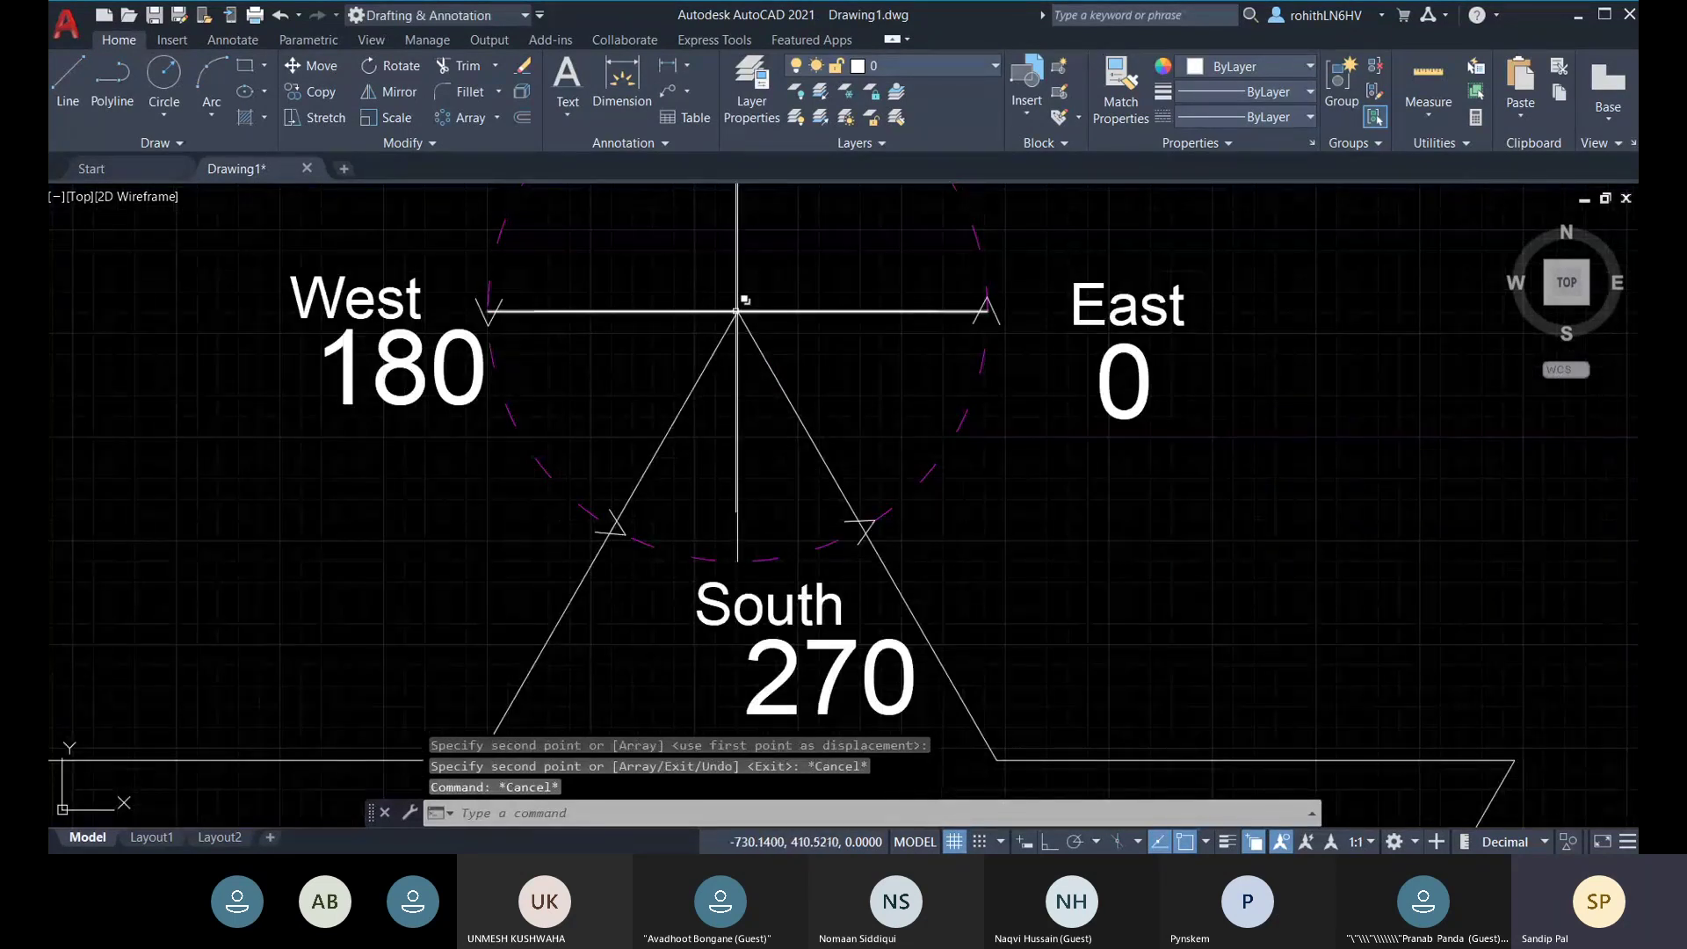
scroll(738, 314, down, 2)
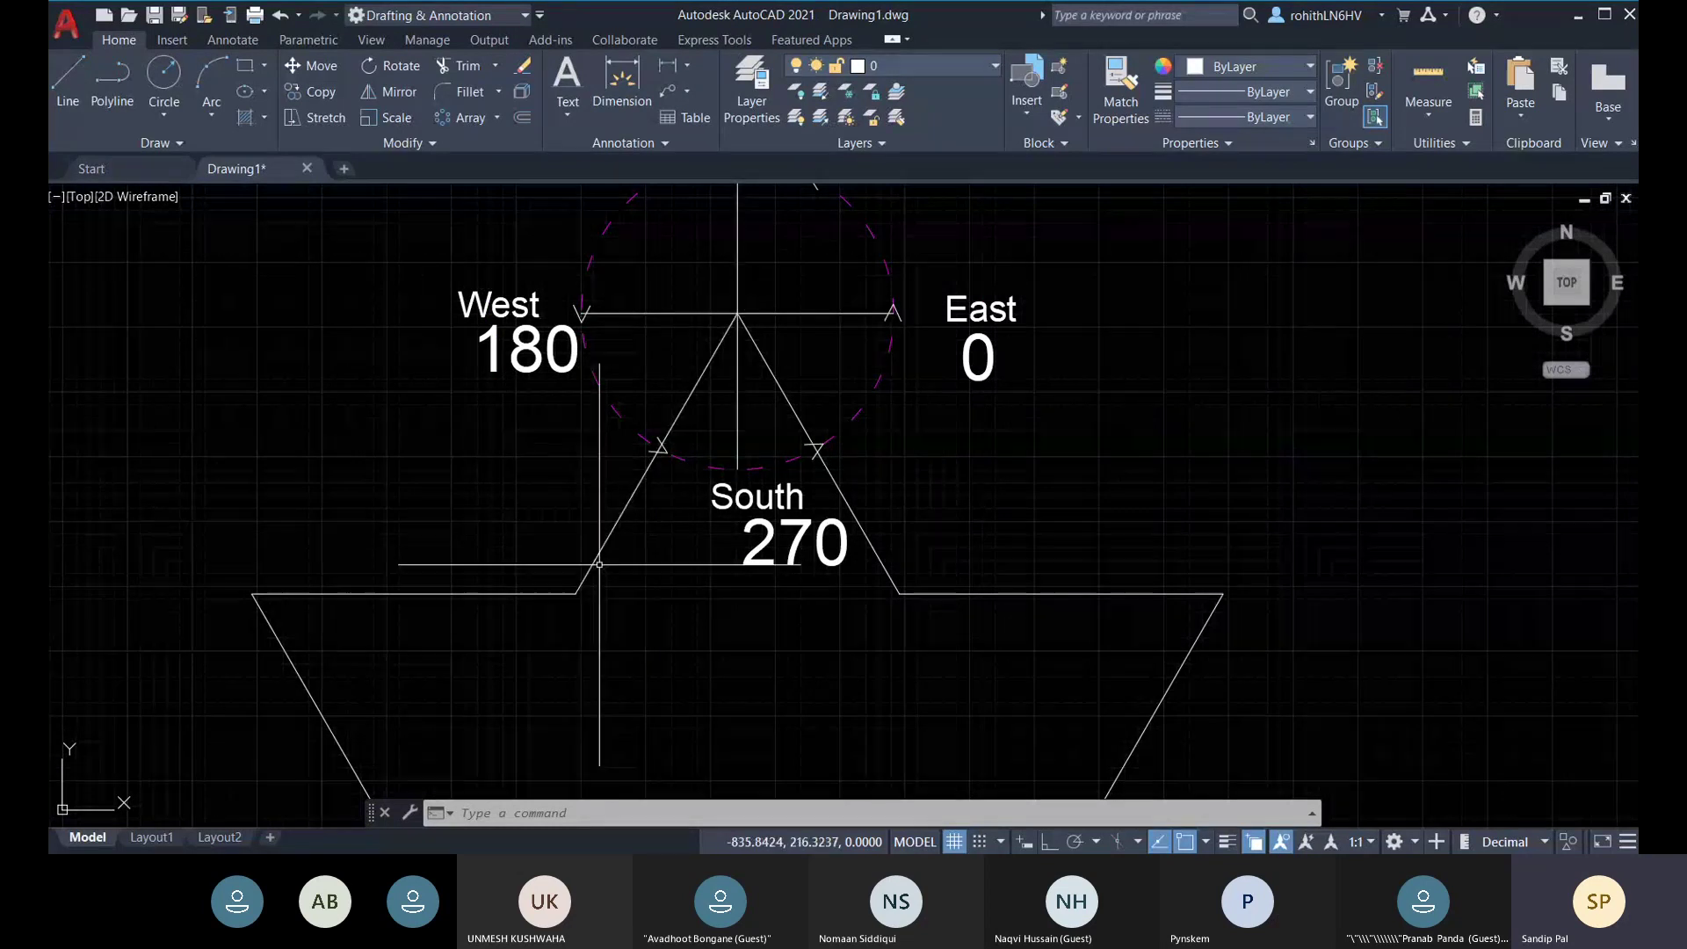
middle_drag(600, 562, 618, 562)
- Select the star's left and right slanted edges in turn to compare their directions
click(703, 404)
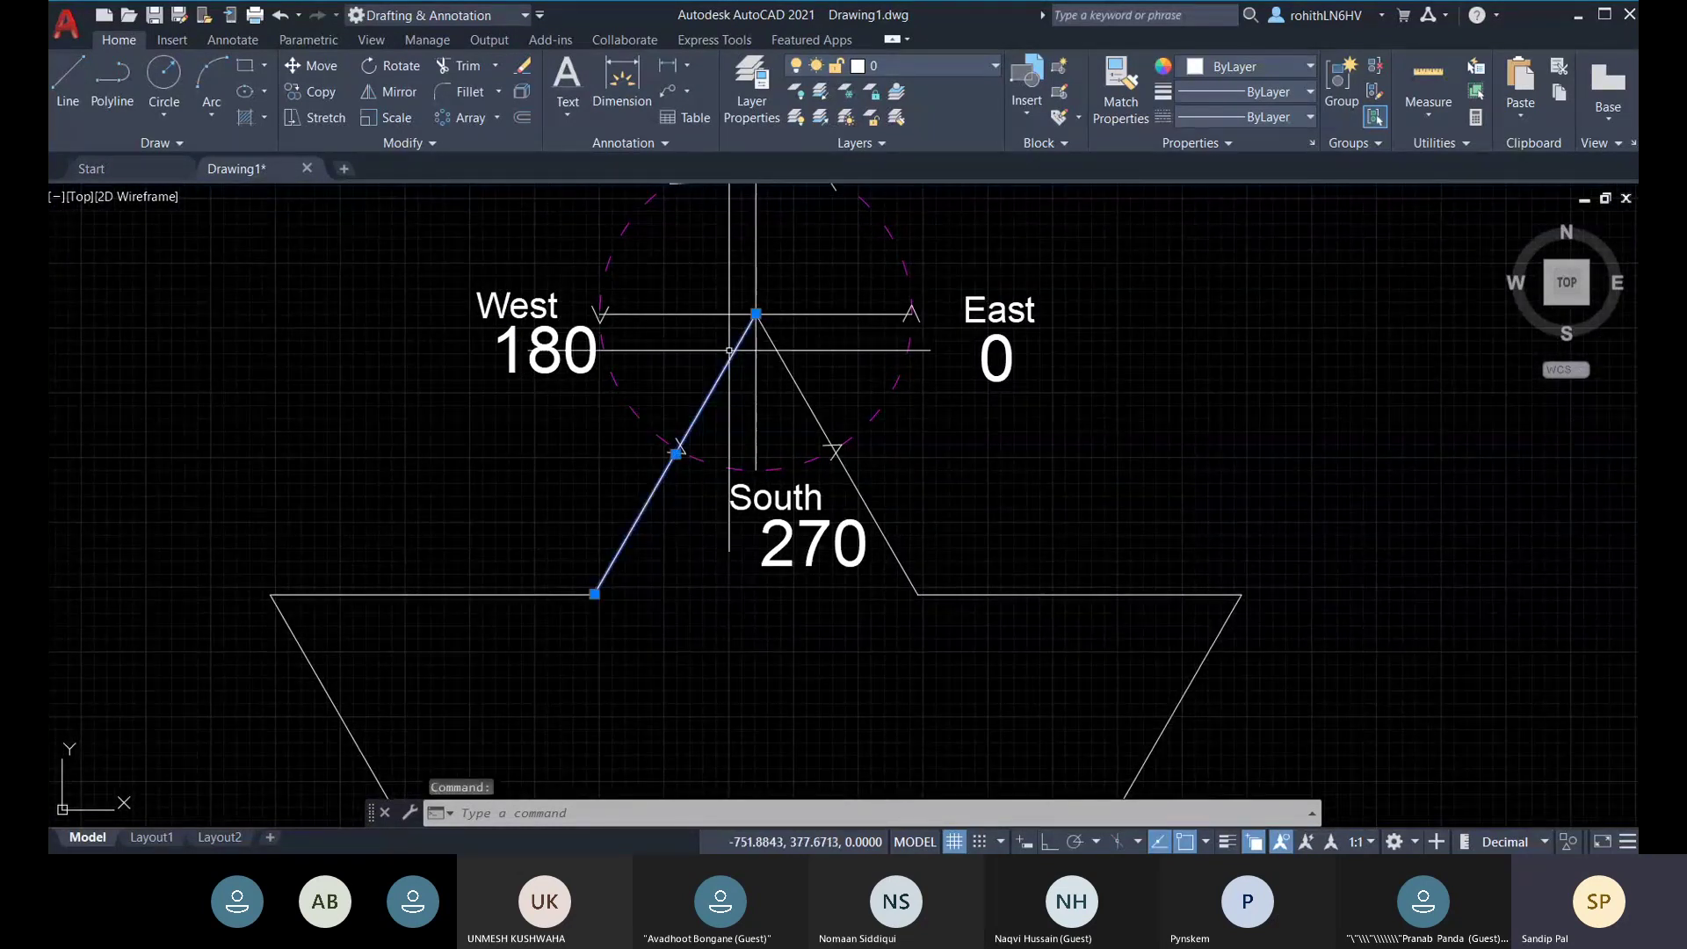
middle_drag(731, 343, 719, 389)
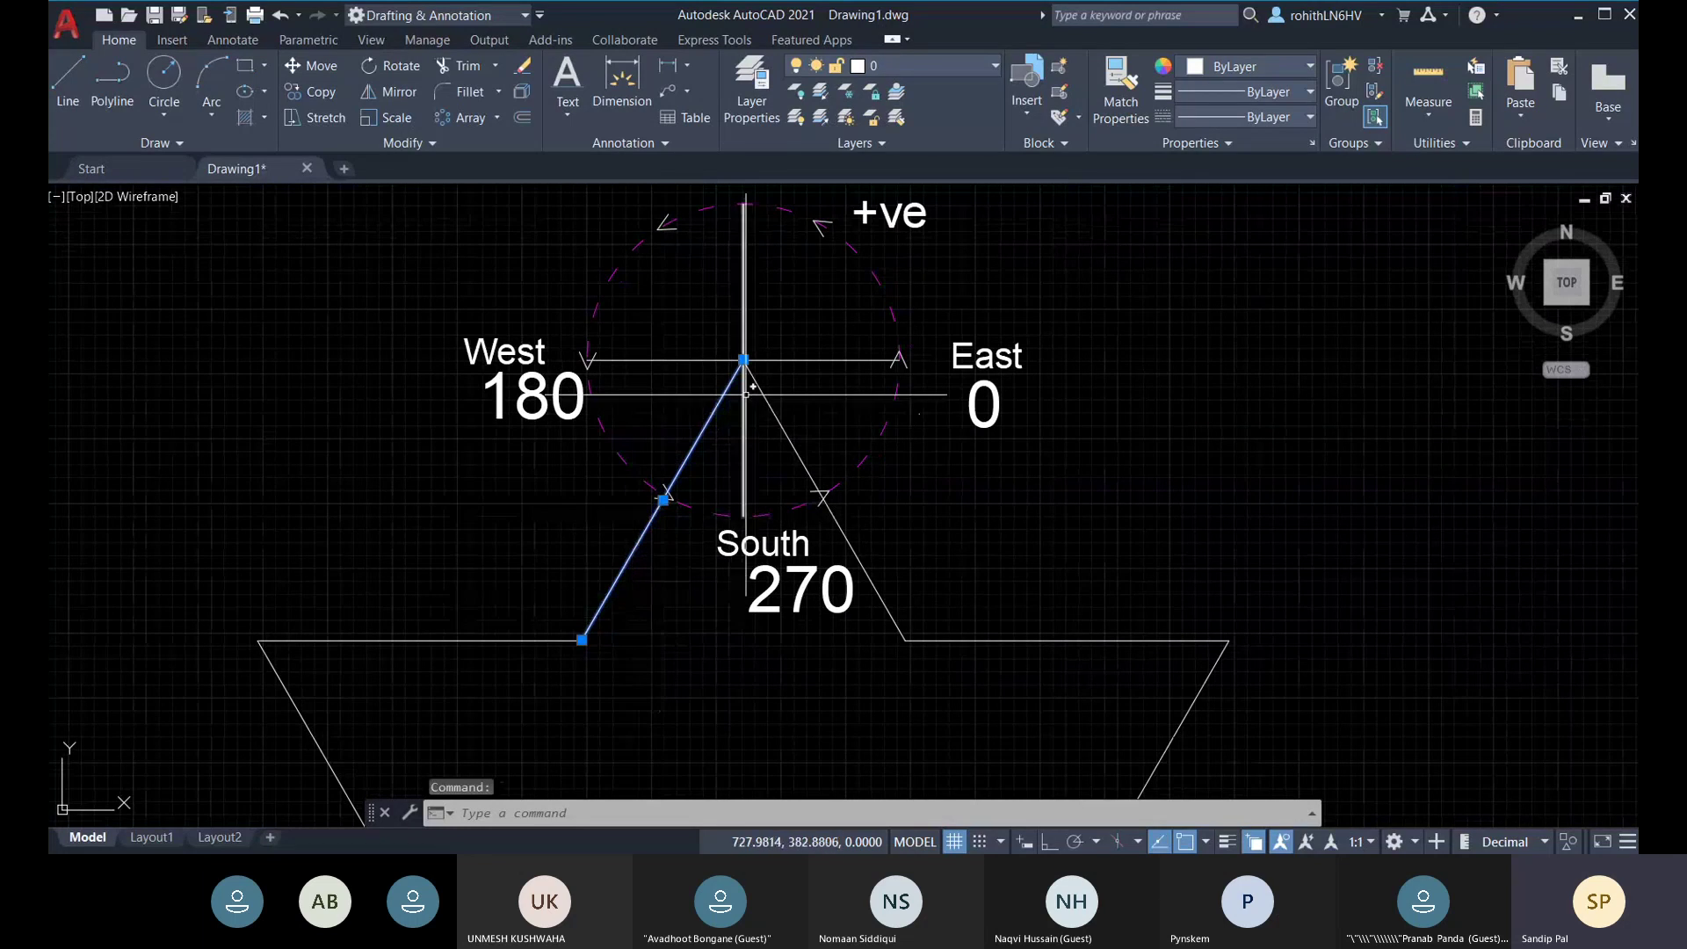
middle_drag(648, 343, 659, 402)
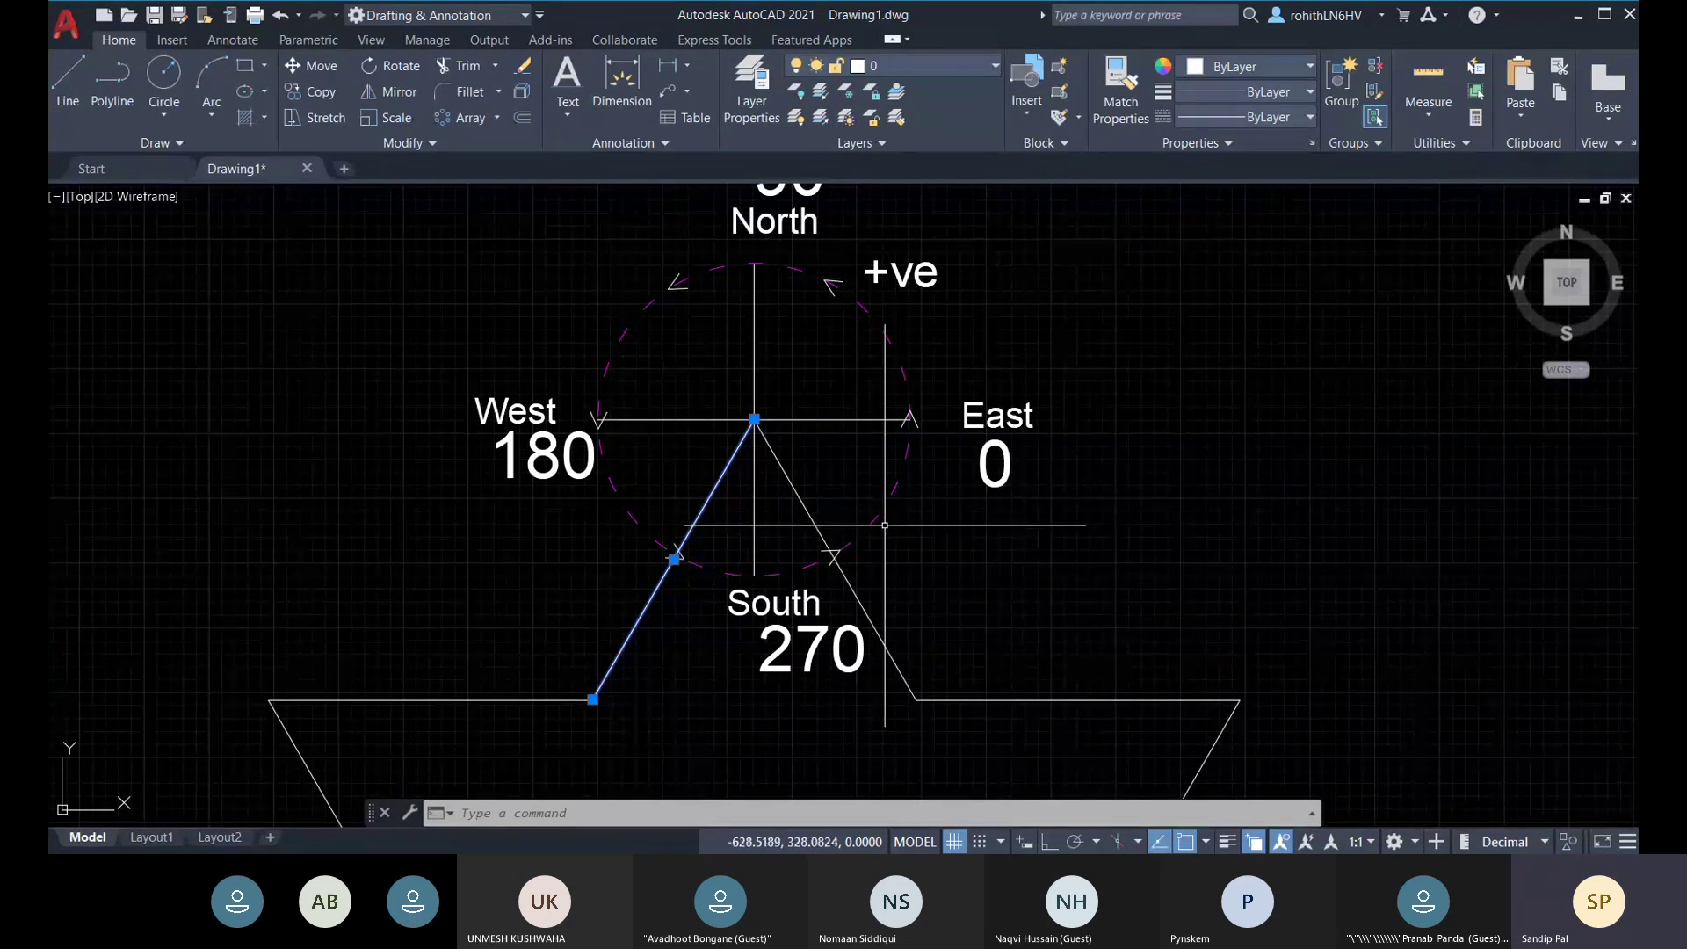
key(Escape)
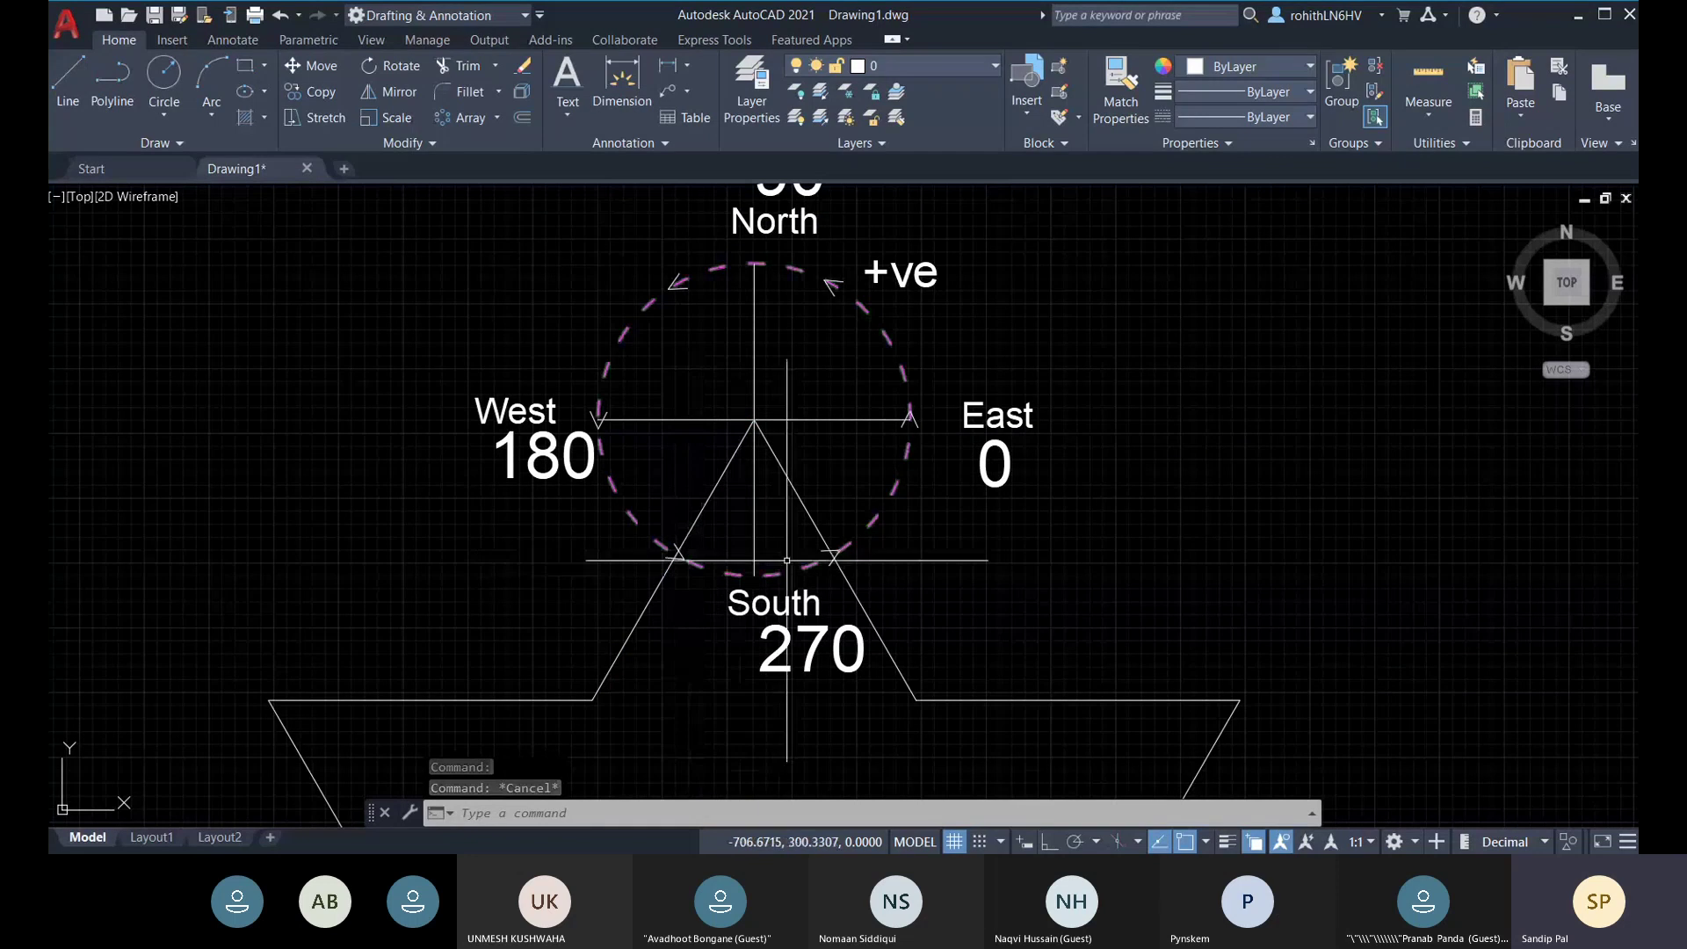
click(817, 524)
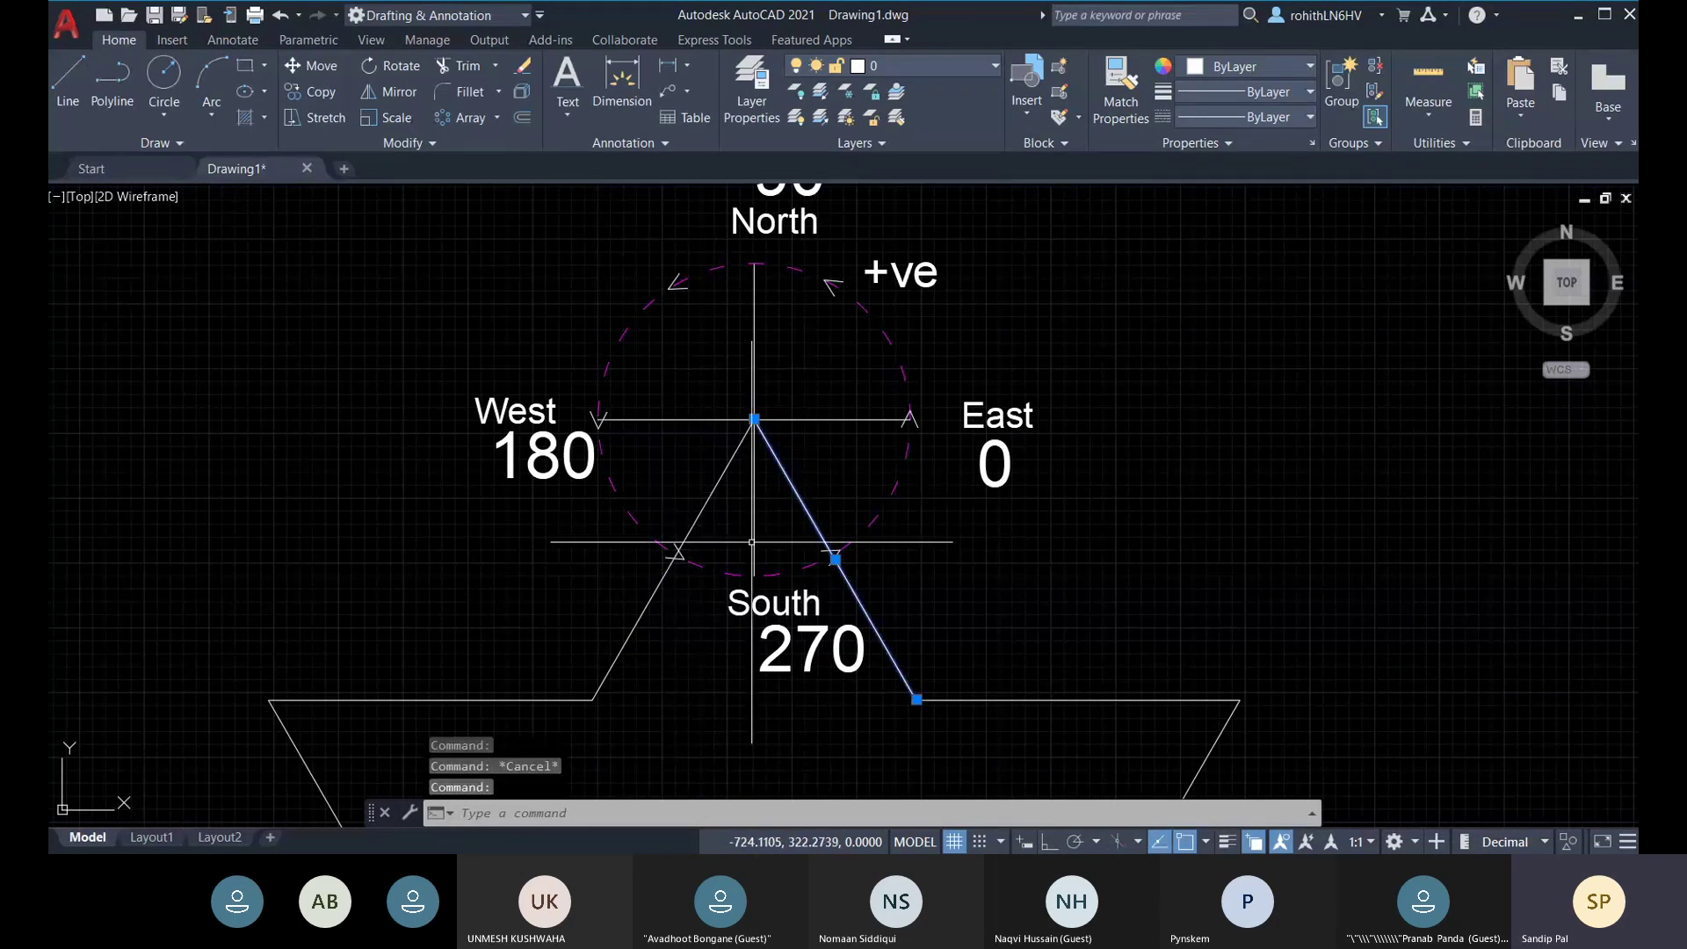
middle_drag(764, 488, 767, 475)
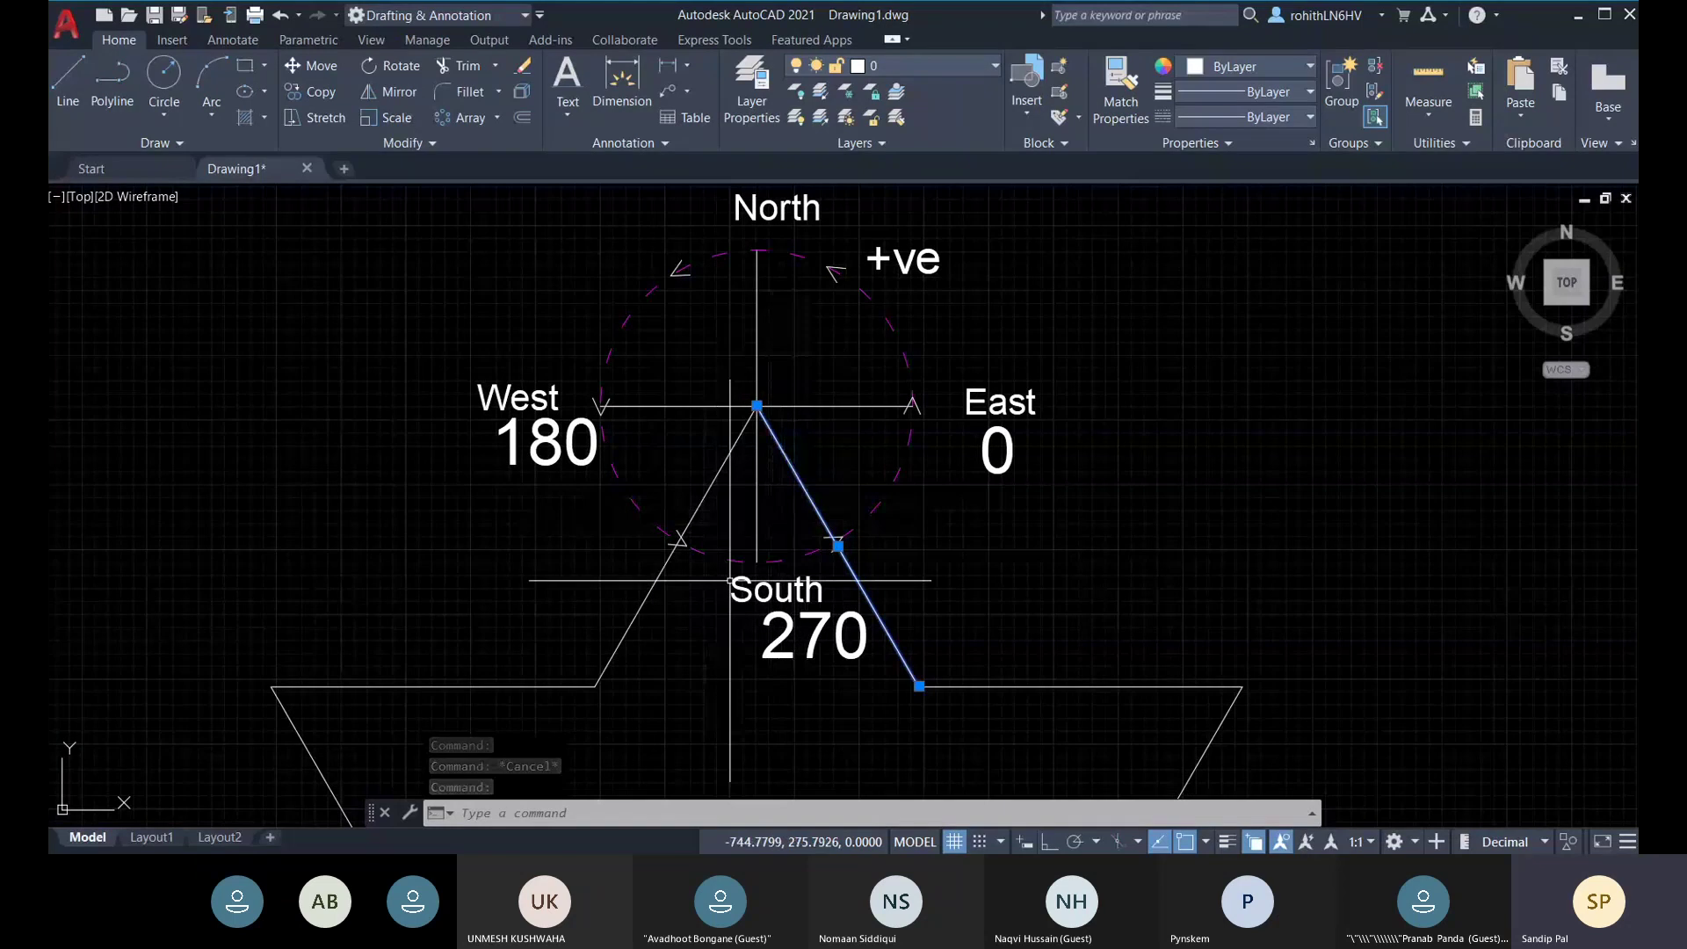
key(Escape)
key(Escape)
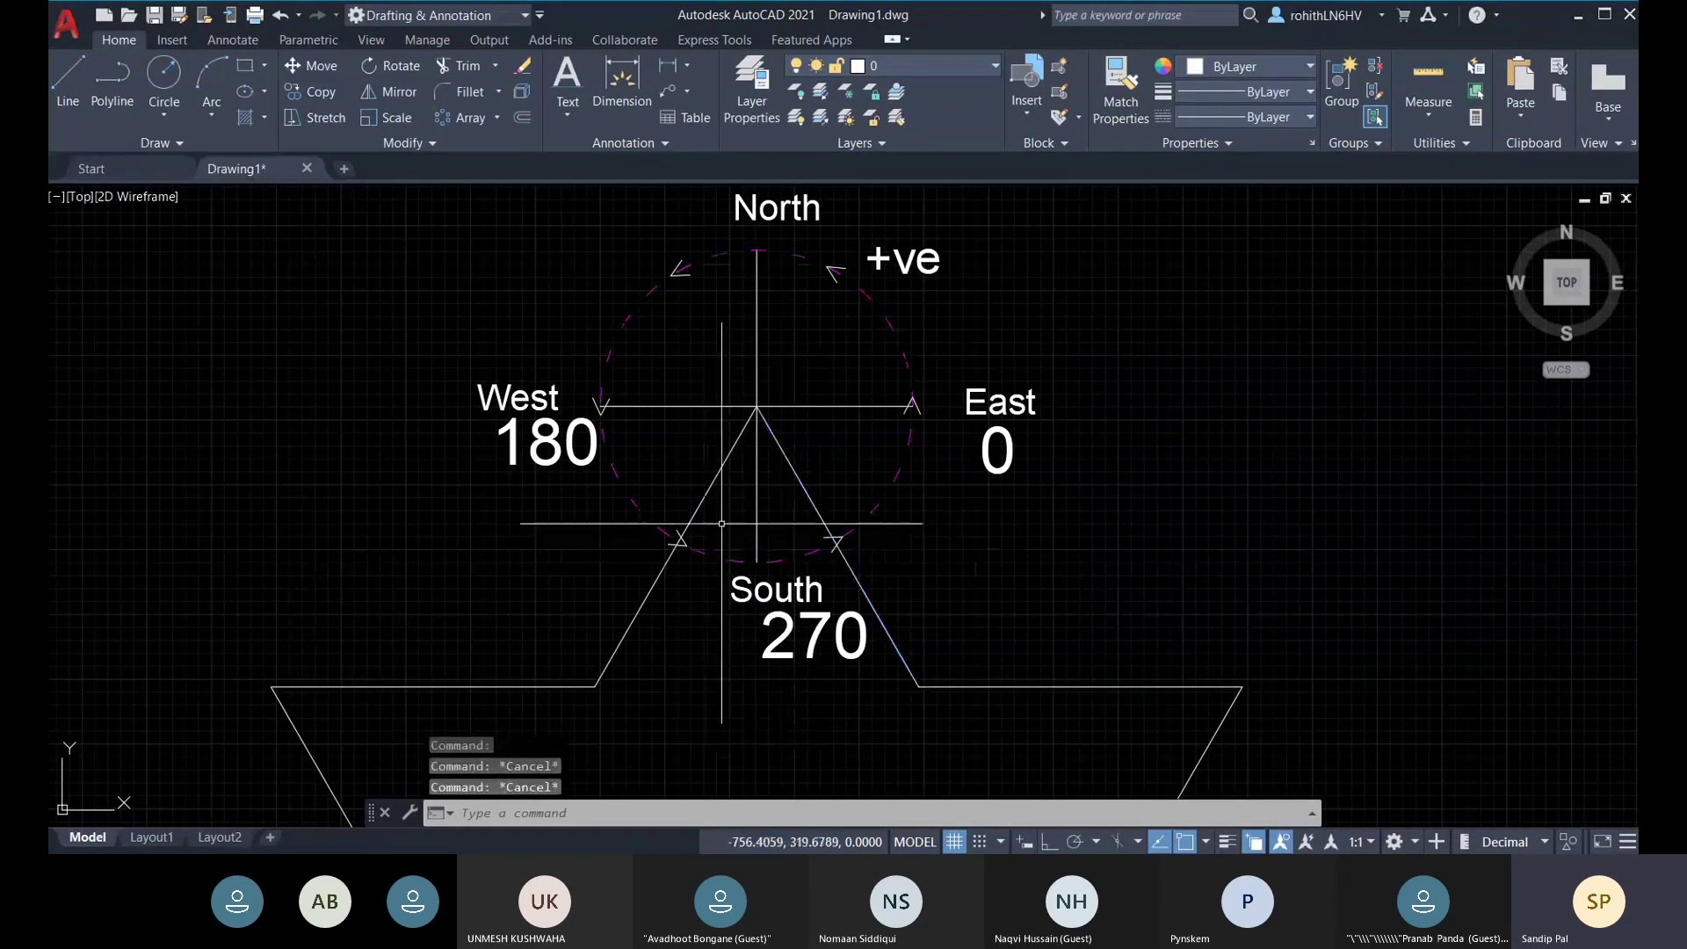
middle_drag(756, 410, 751, 452)
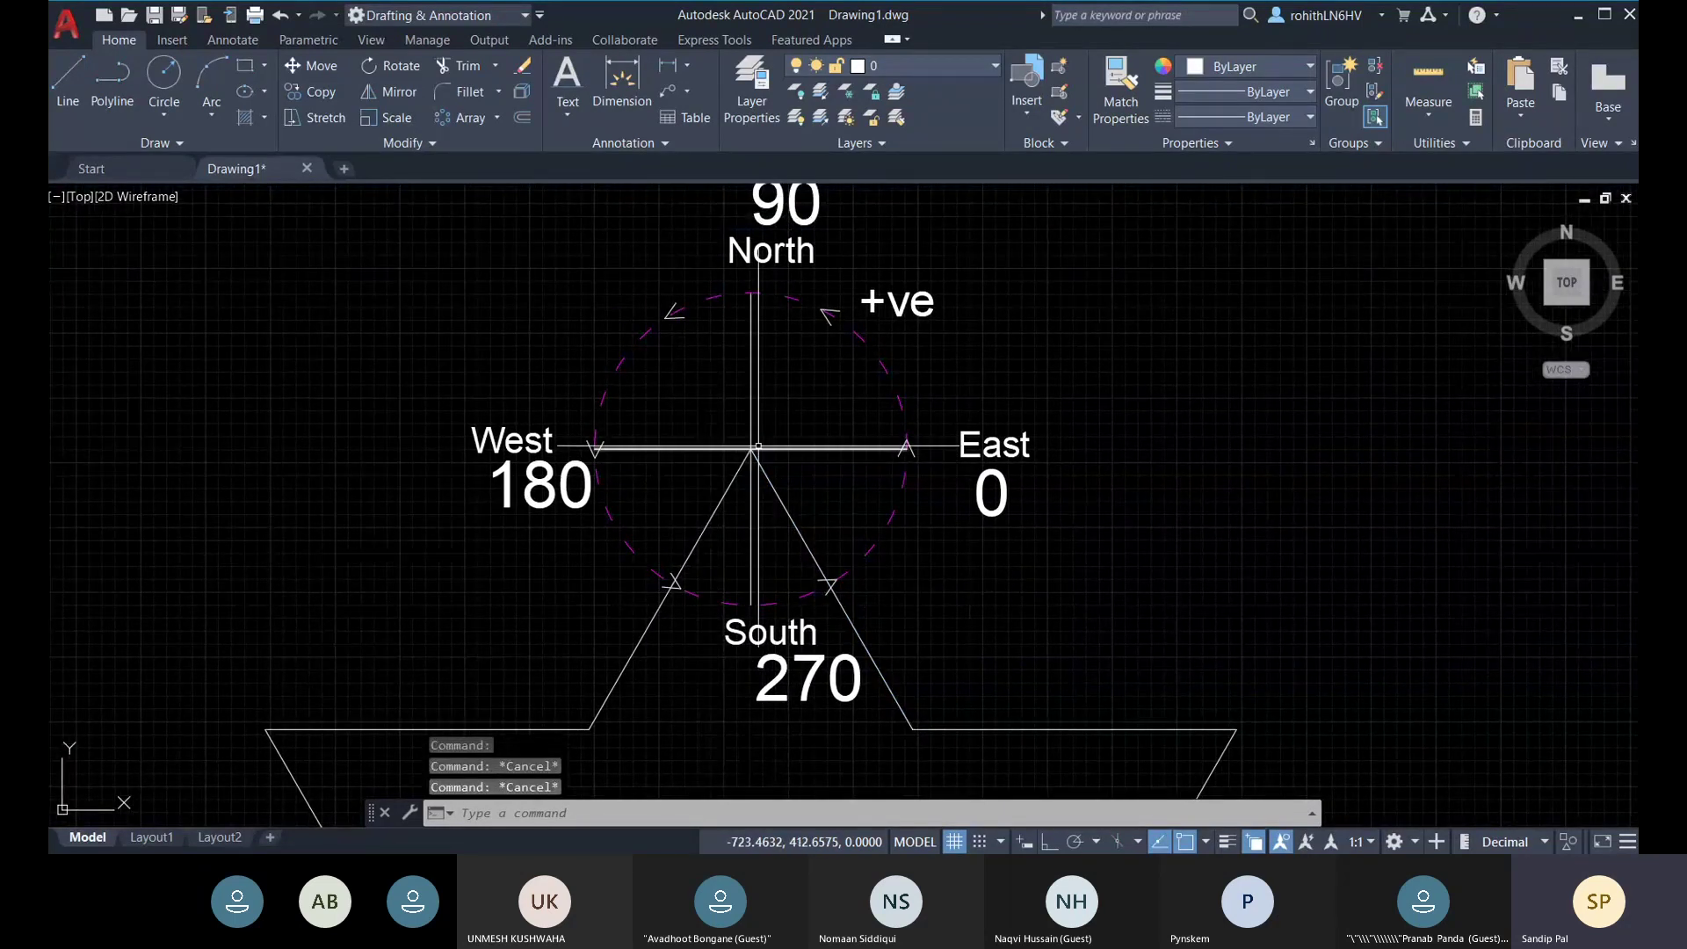
middle_drag(918, 457, 920, 475)
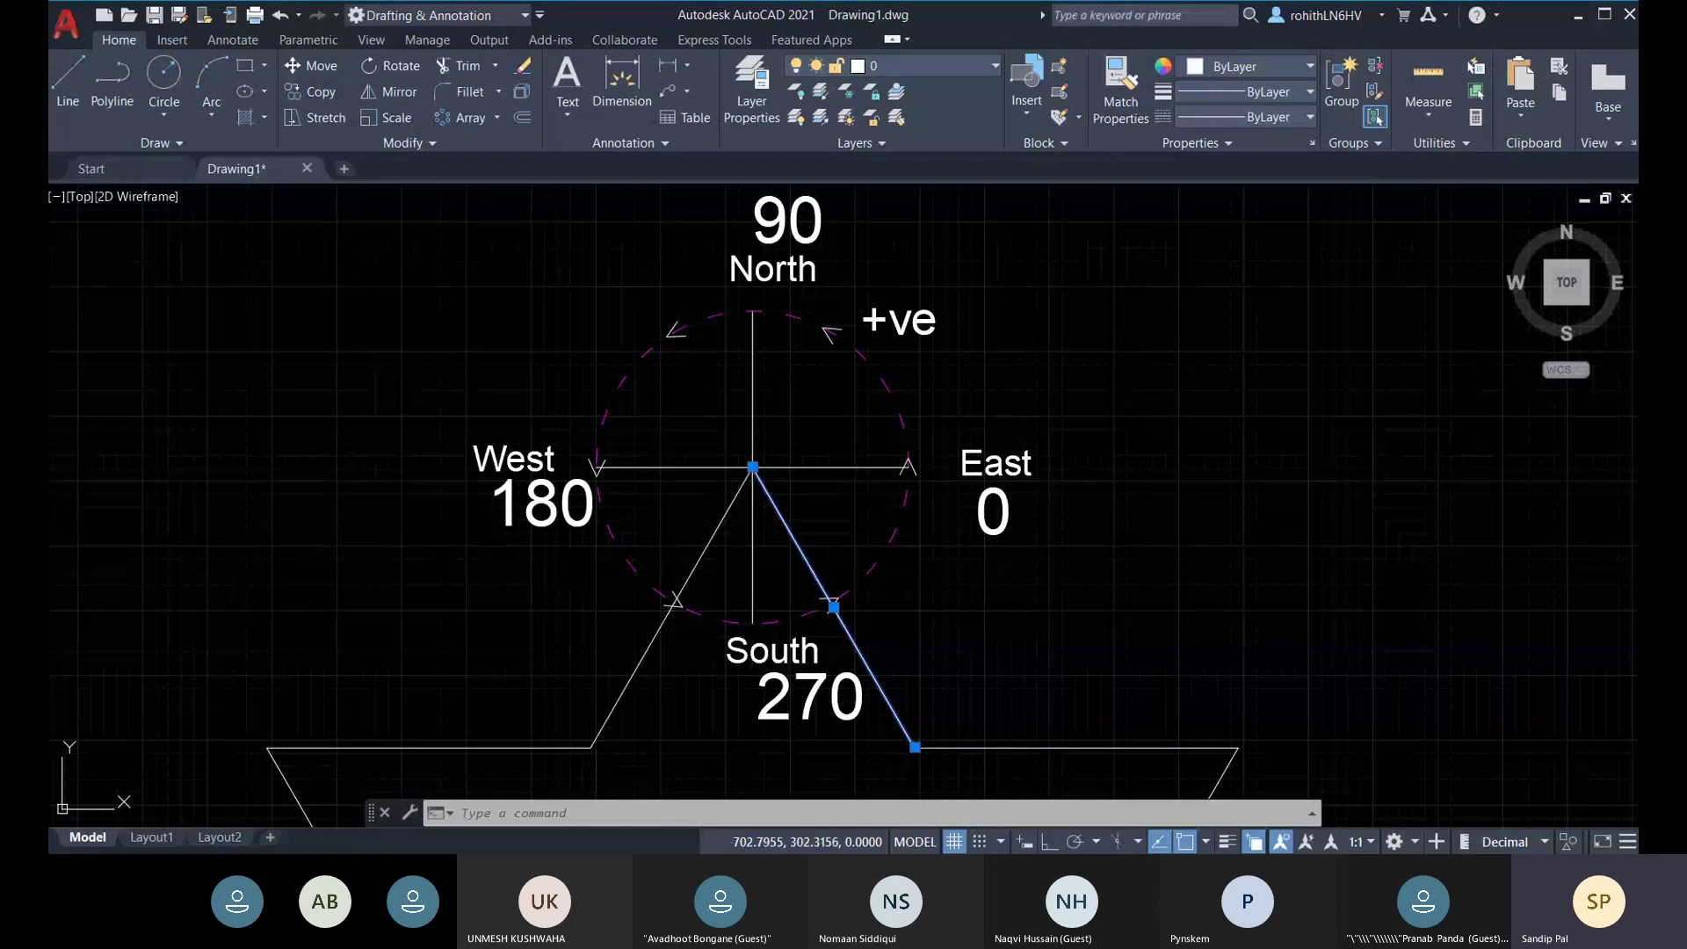
middle_drag(781, 598, 781, 559)
key(Escape)
key(Escape)
mouse_move(846, 663)
middle_down()
mouse_move(851, 627)
mouse_move(946, 602)
middle_up()
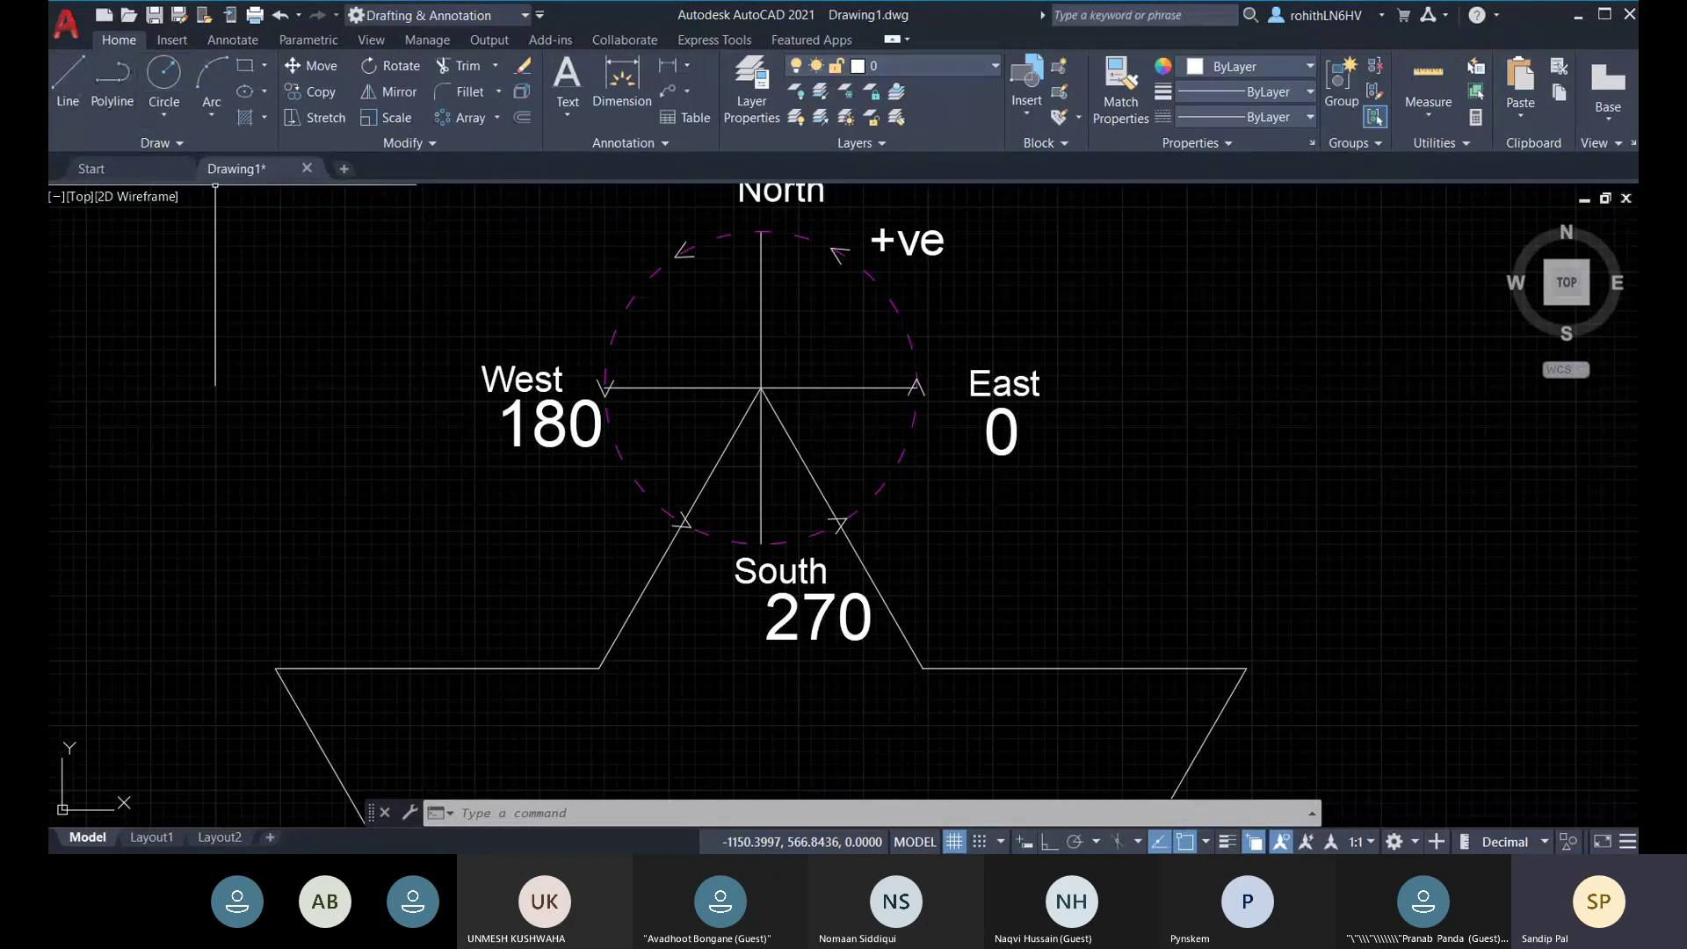
click(67, 77)
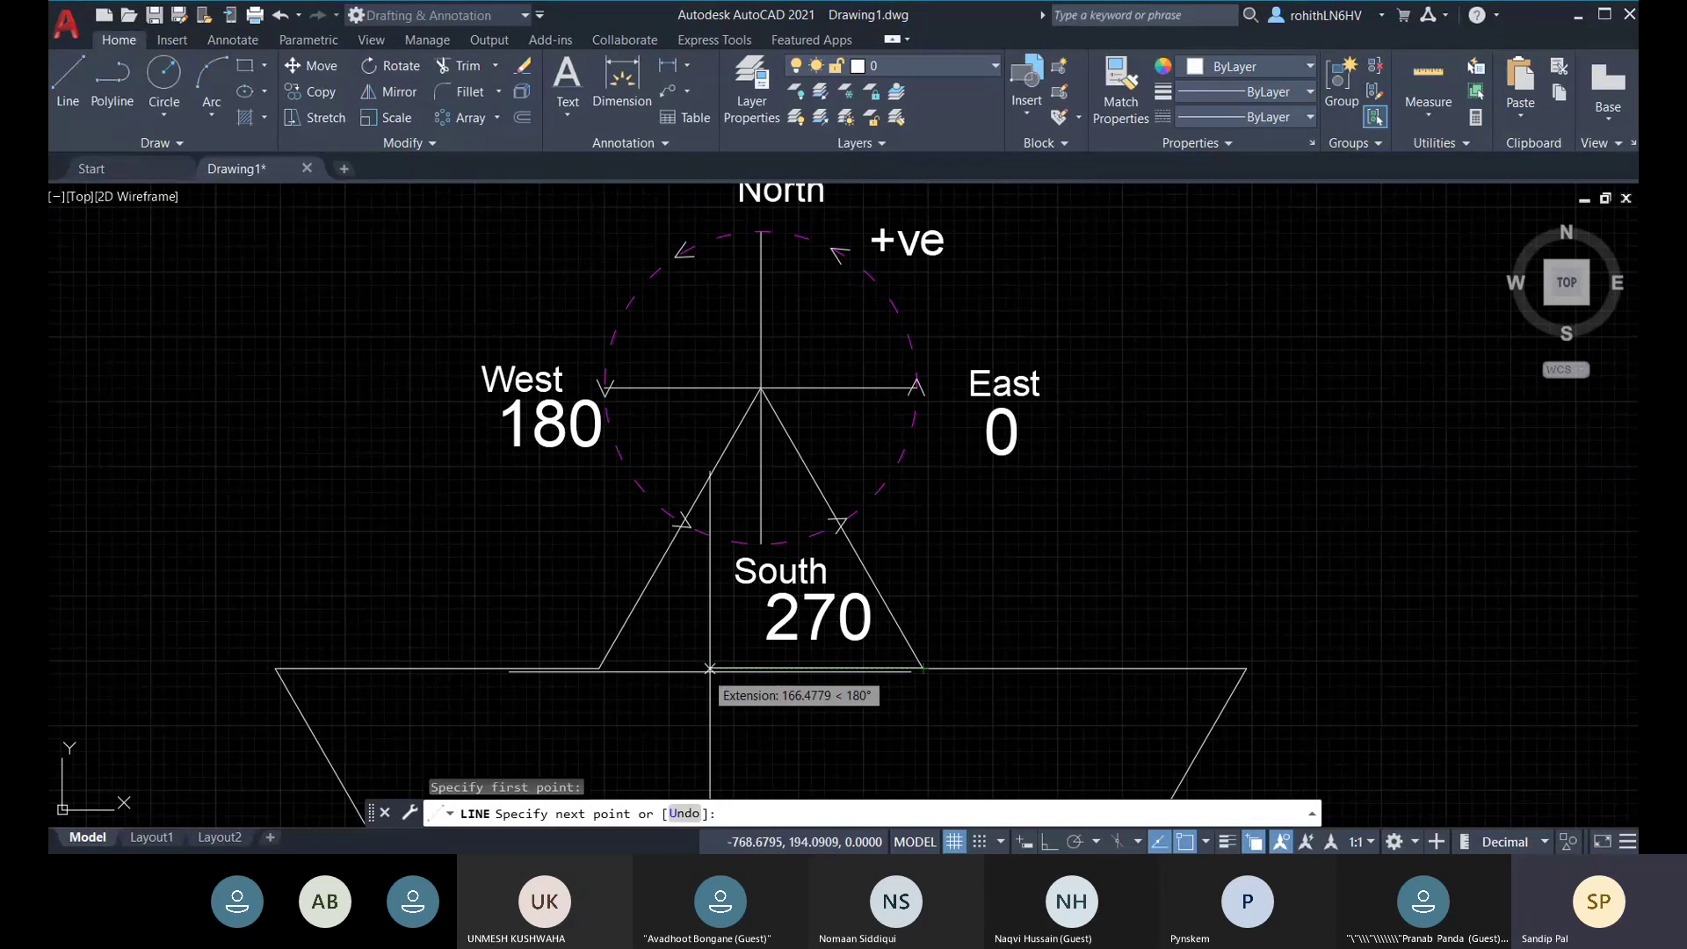
click(731, 669)
key(Escape)
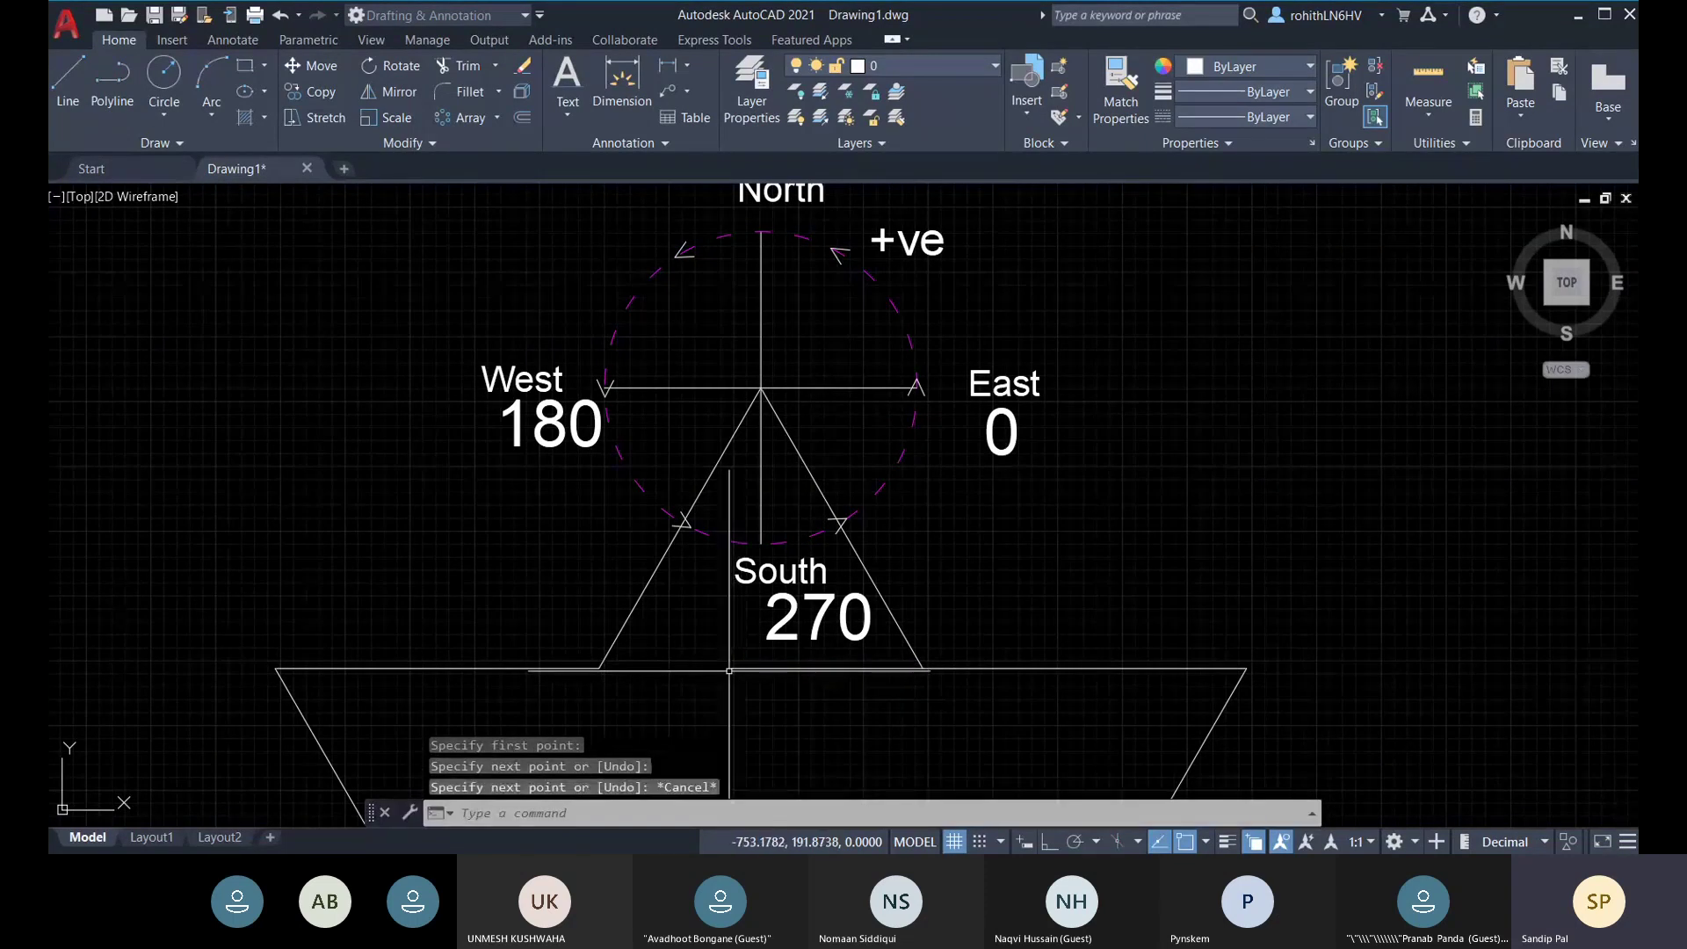
key(Escape)
scroll(891, 654, up, 2)
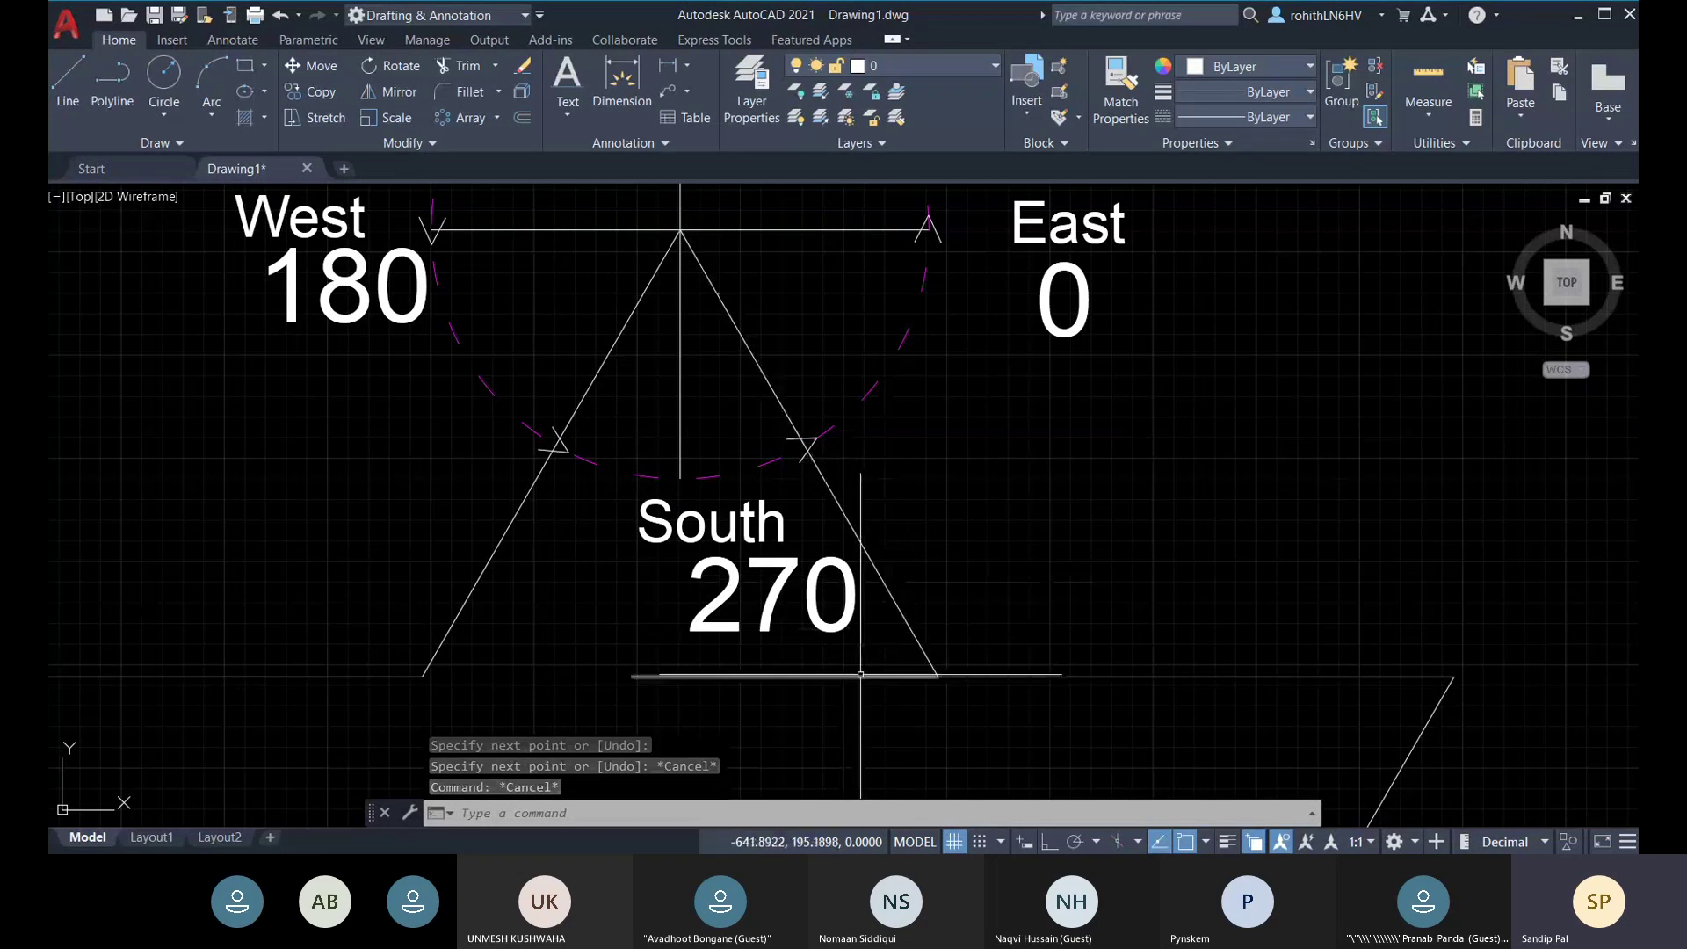
middle_drag(877, 608, 866, 656)
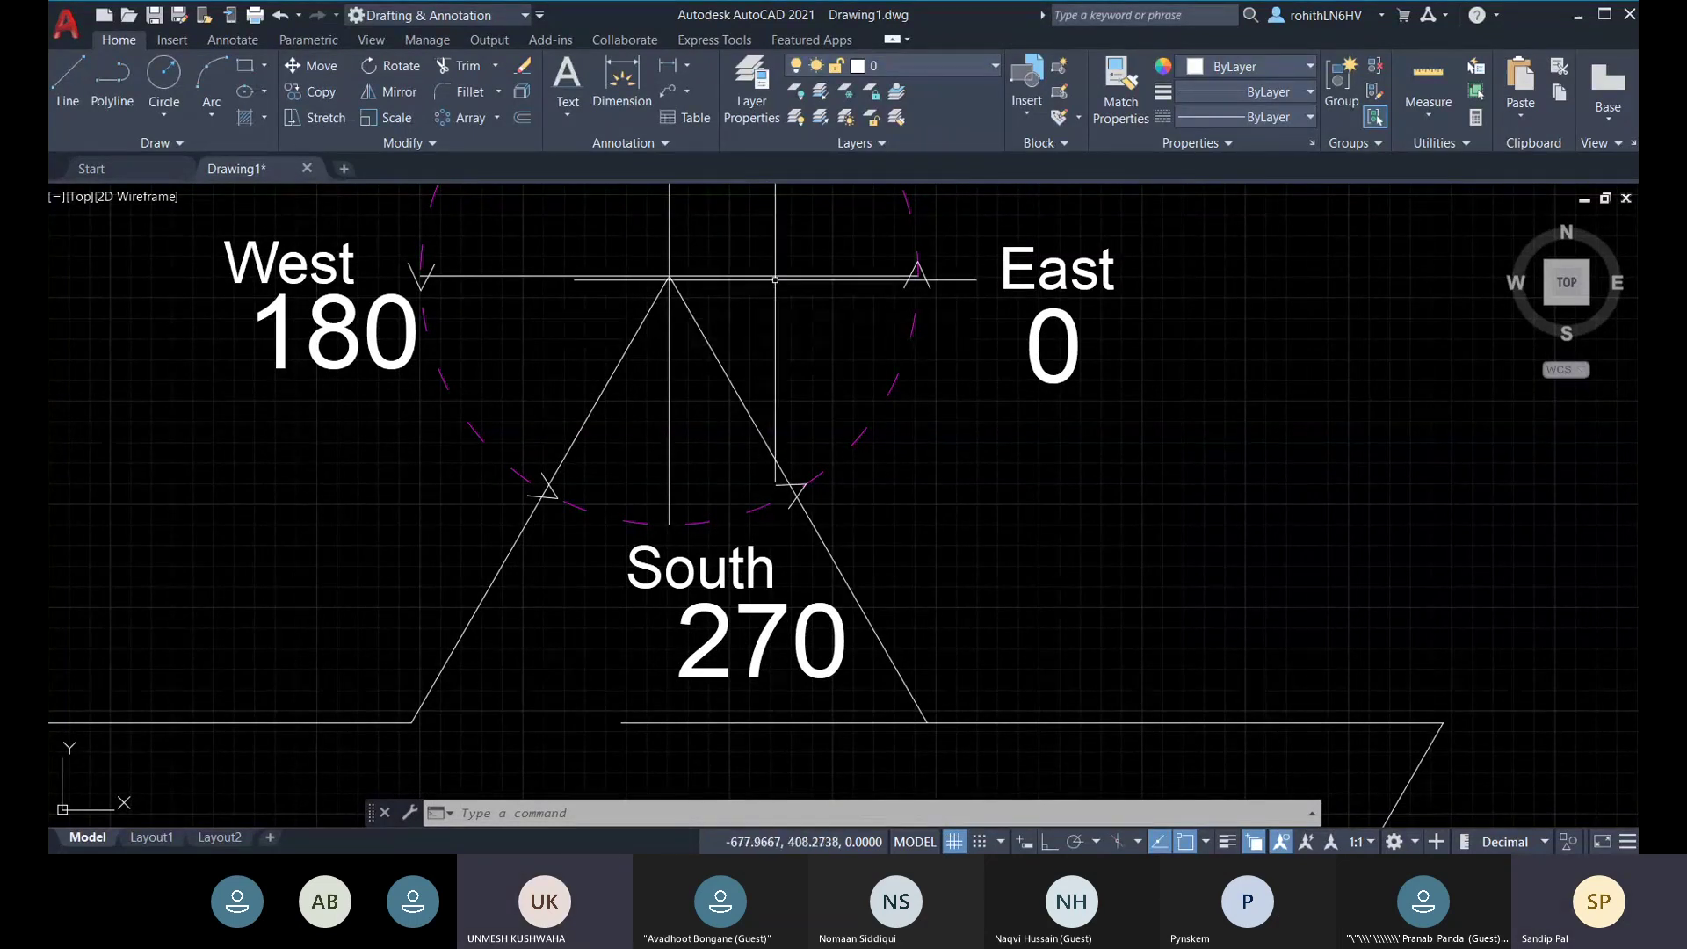
mouse_move(735, 377)
middle_down()
mouse_move(742, 400)
mouse_move(764, 370)
middle_up()
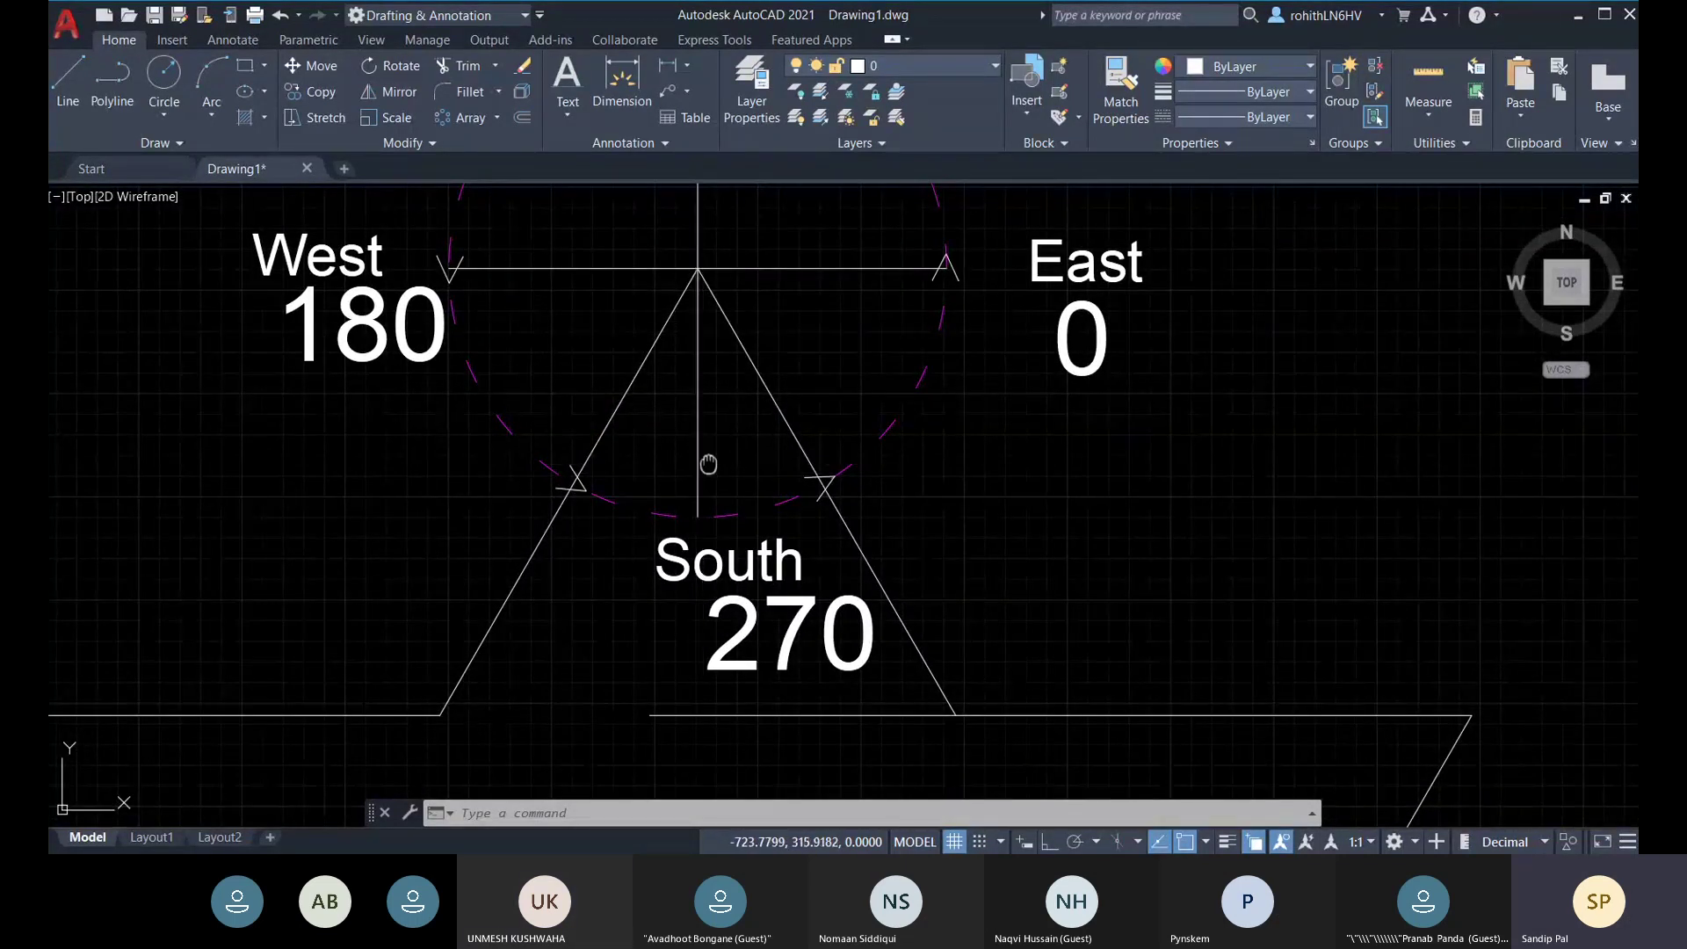
middle_drag(708, 464, 708, 584)
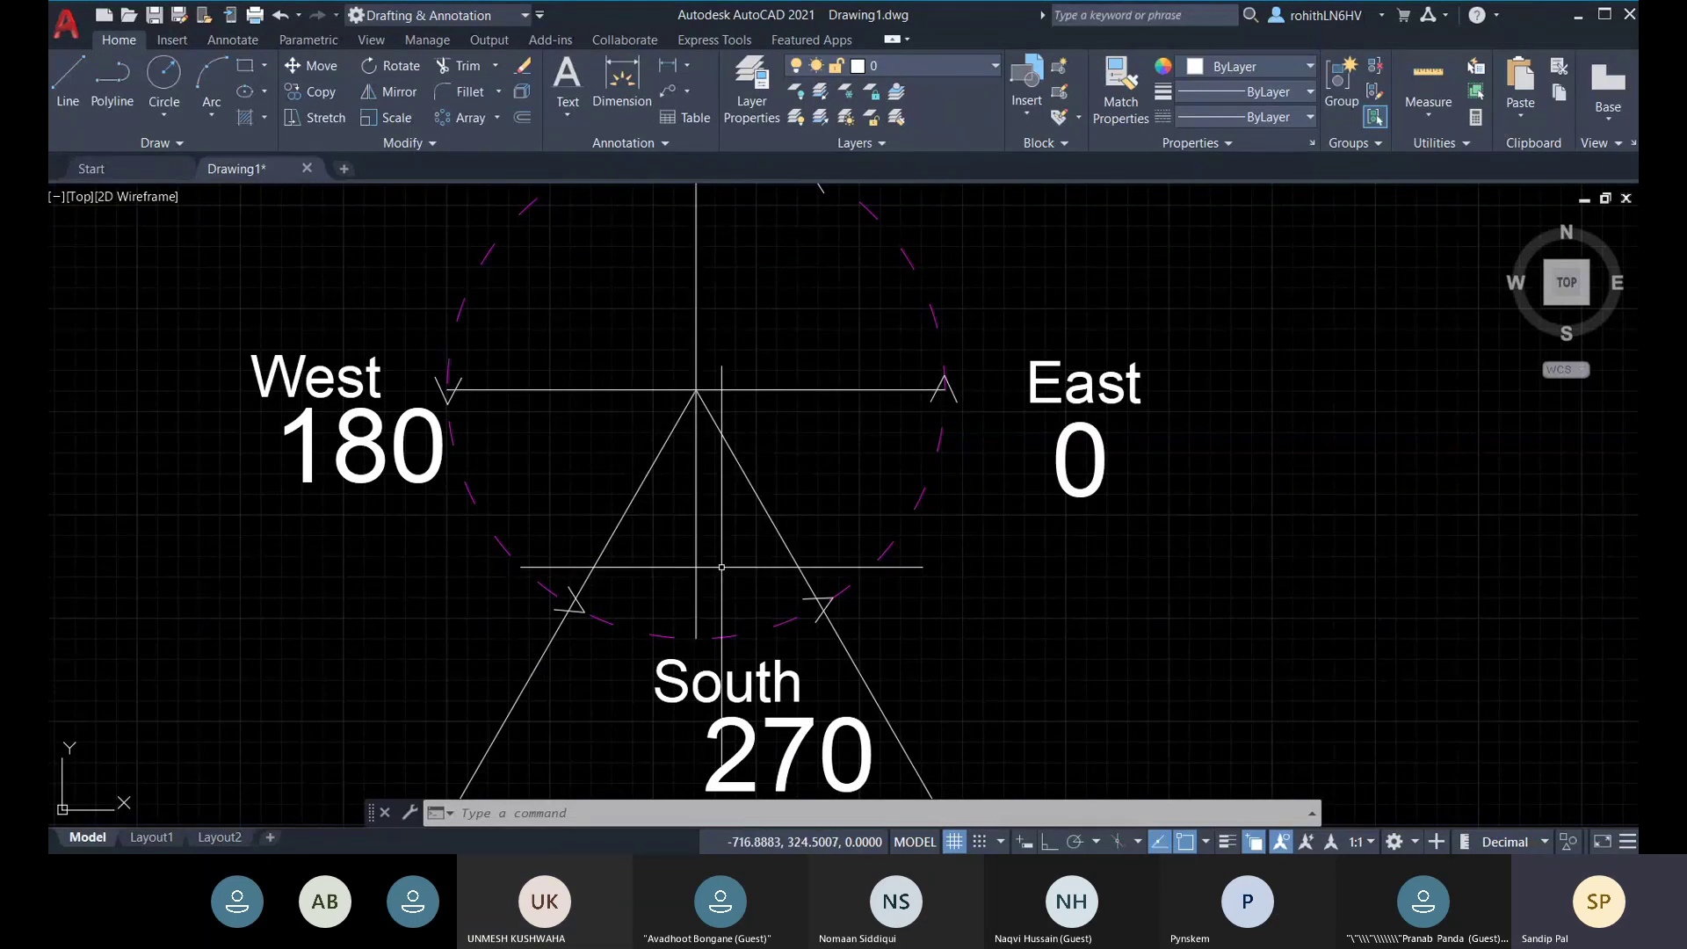
middle_drag(696, 576, 700, 583)
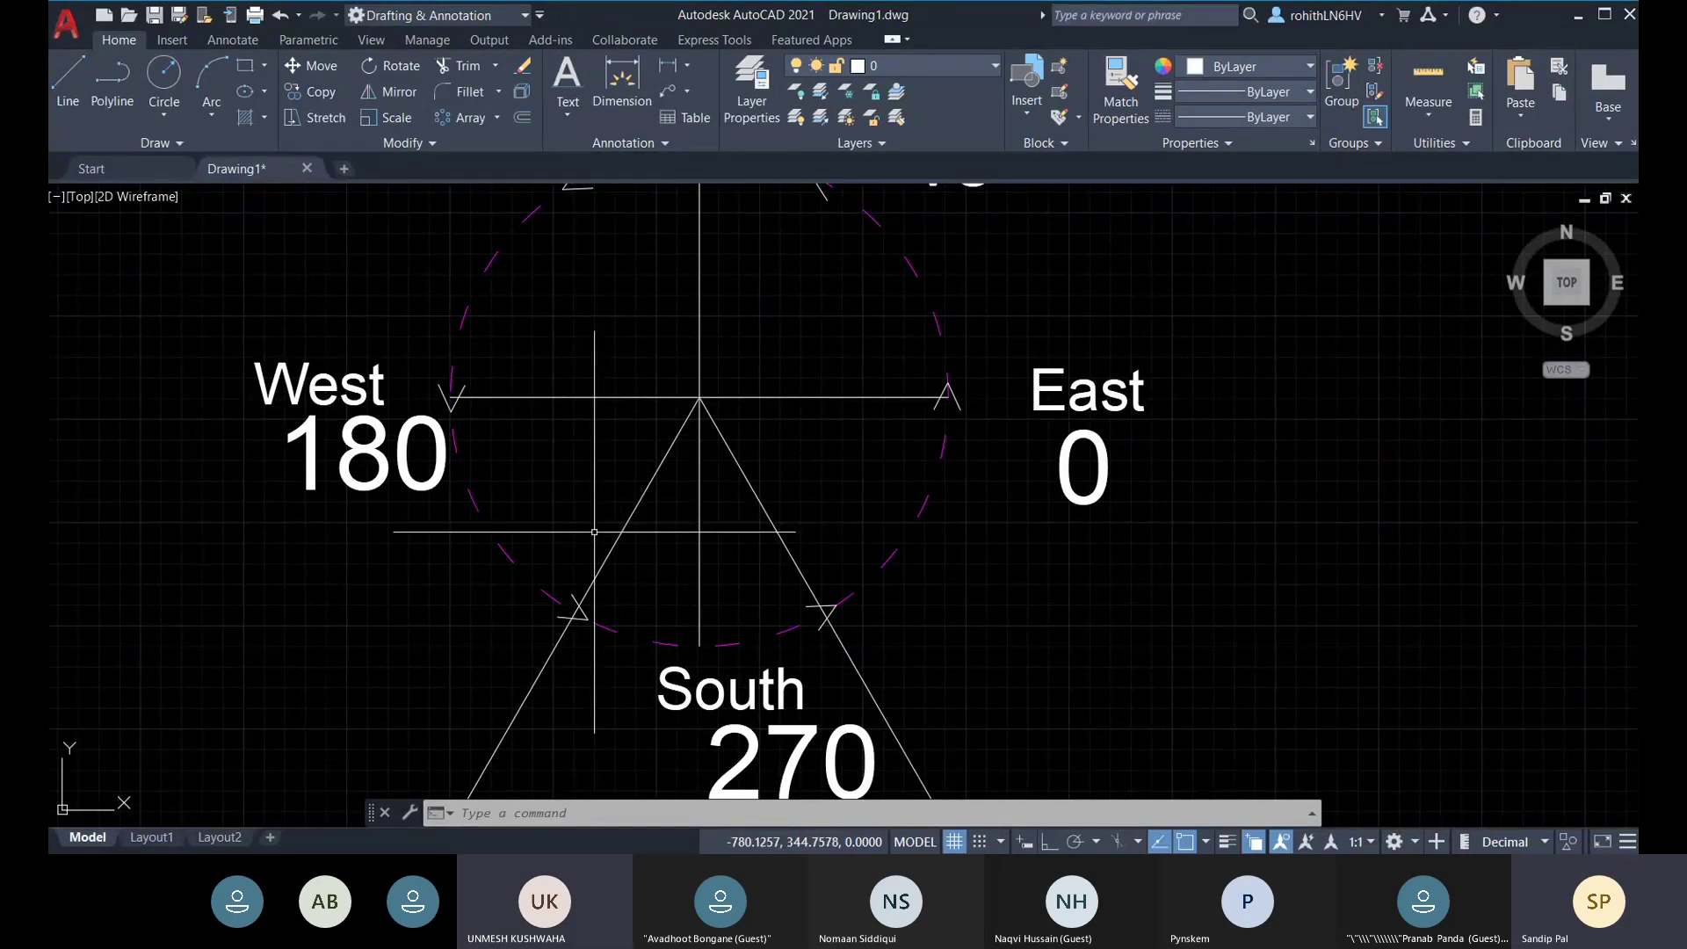
scroll(685, 435, down, 3)
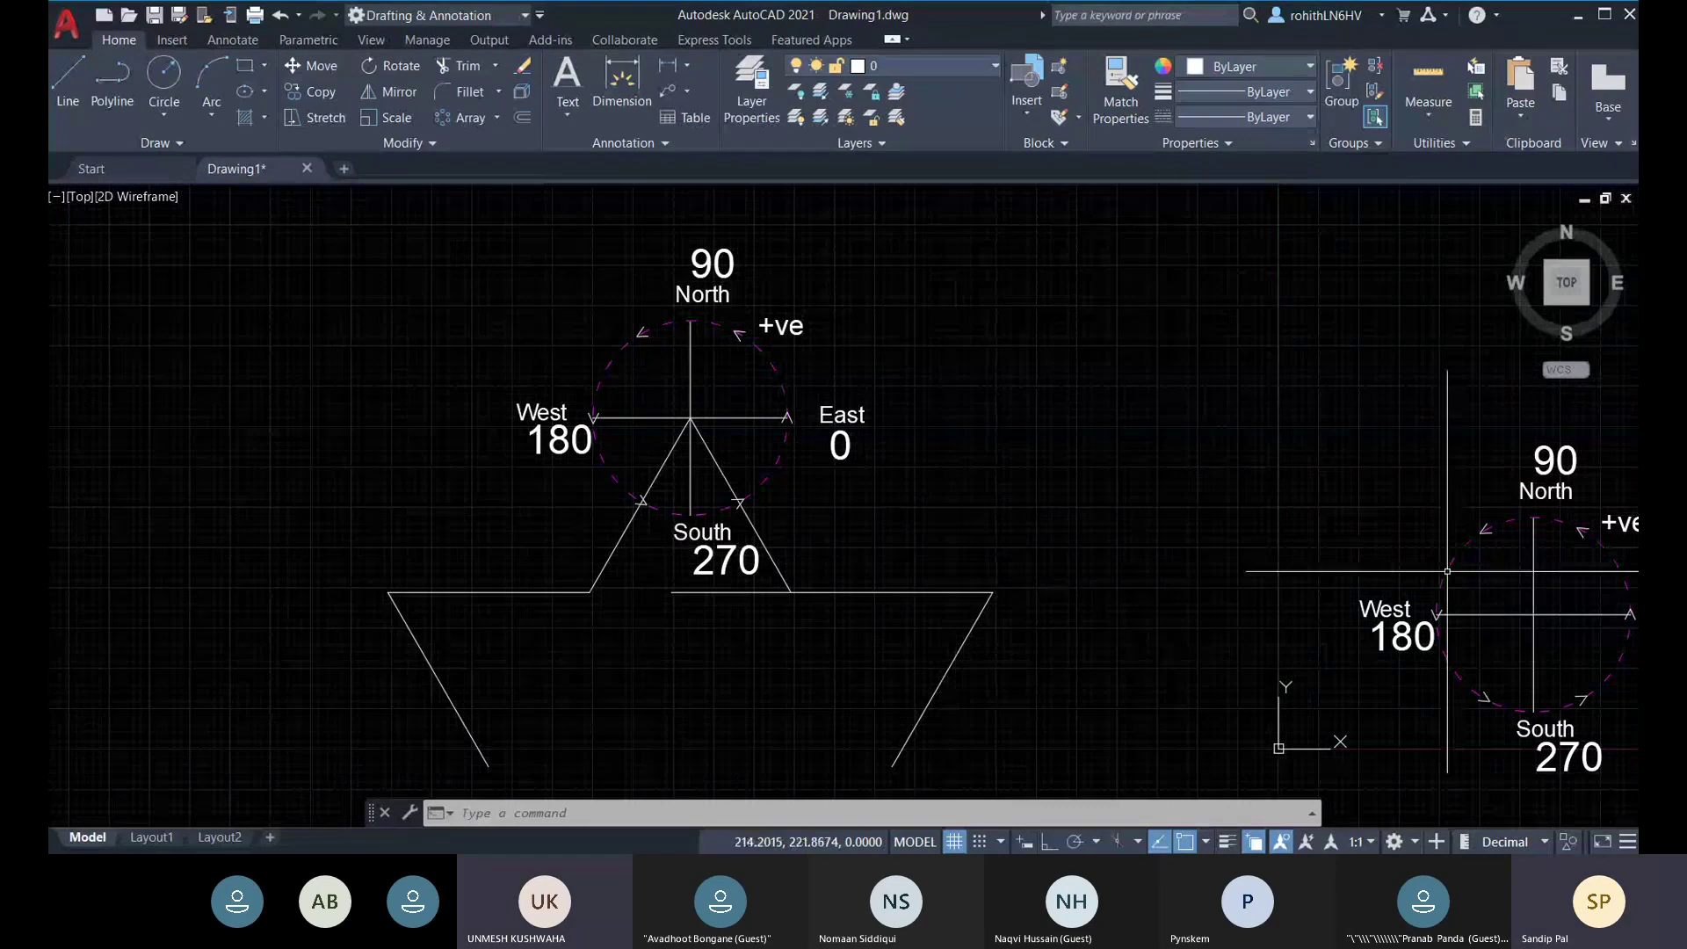
middle_drag(851, 486, 650, 368)
scroll(1326, 527, up, 3)
scroll(1326, 527, down, 4)
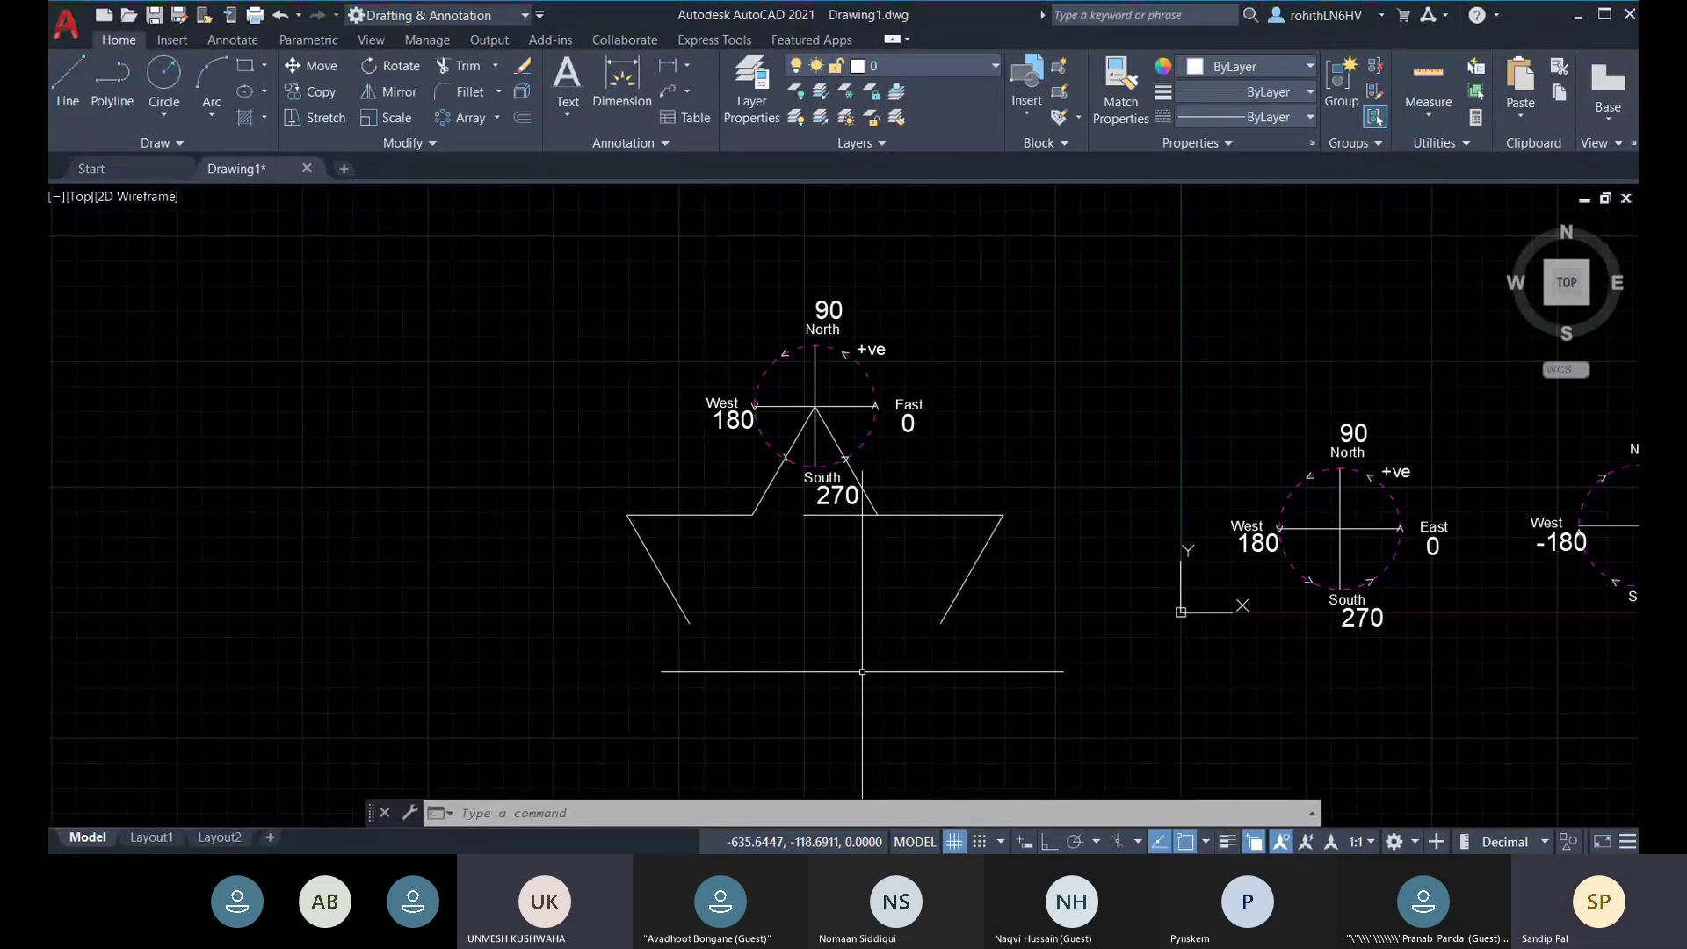
middle_drag(848, 608, 848, 548)
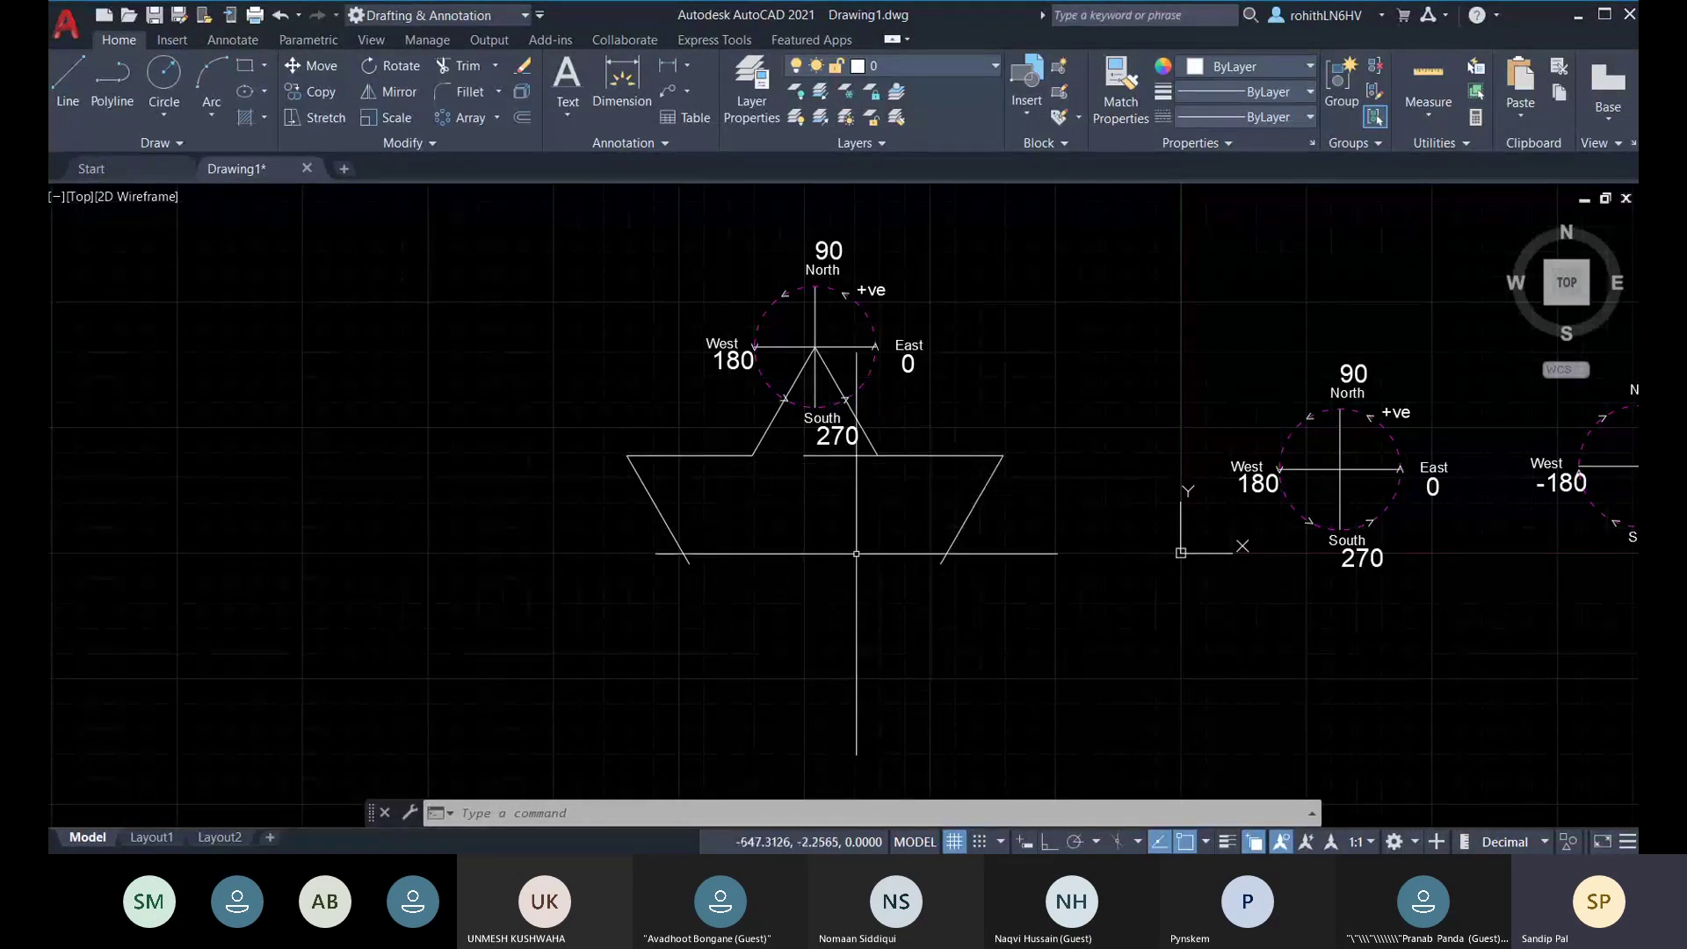
middle_drag(869, 601, 825, 620)
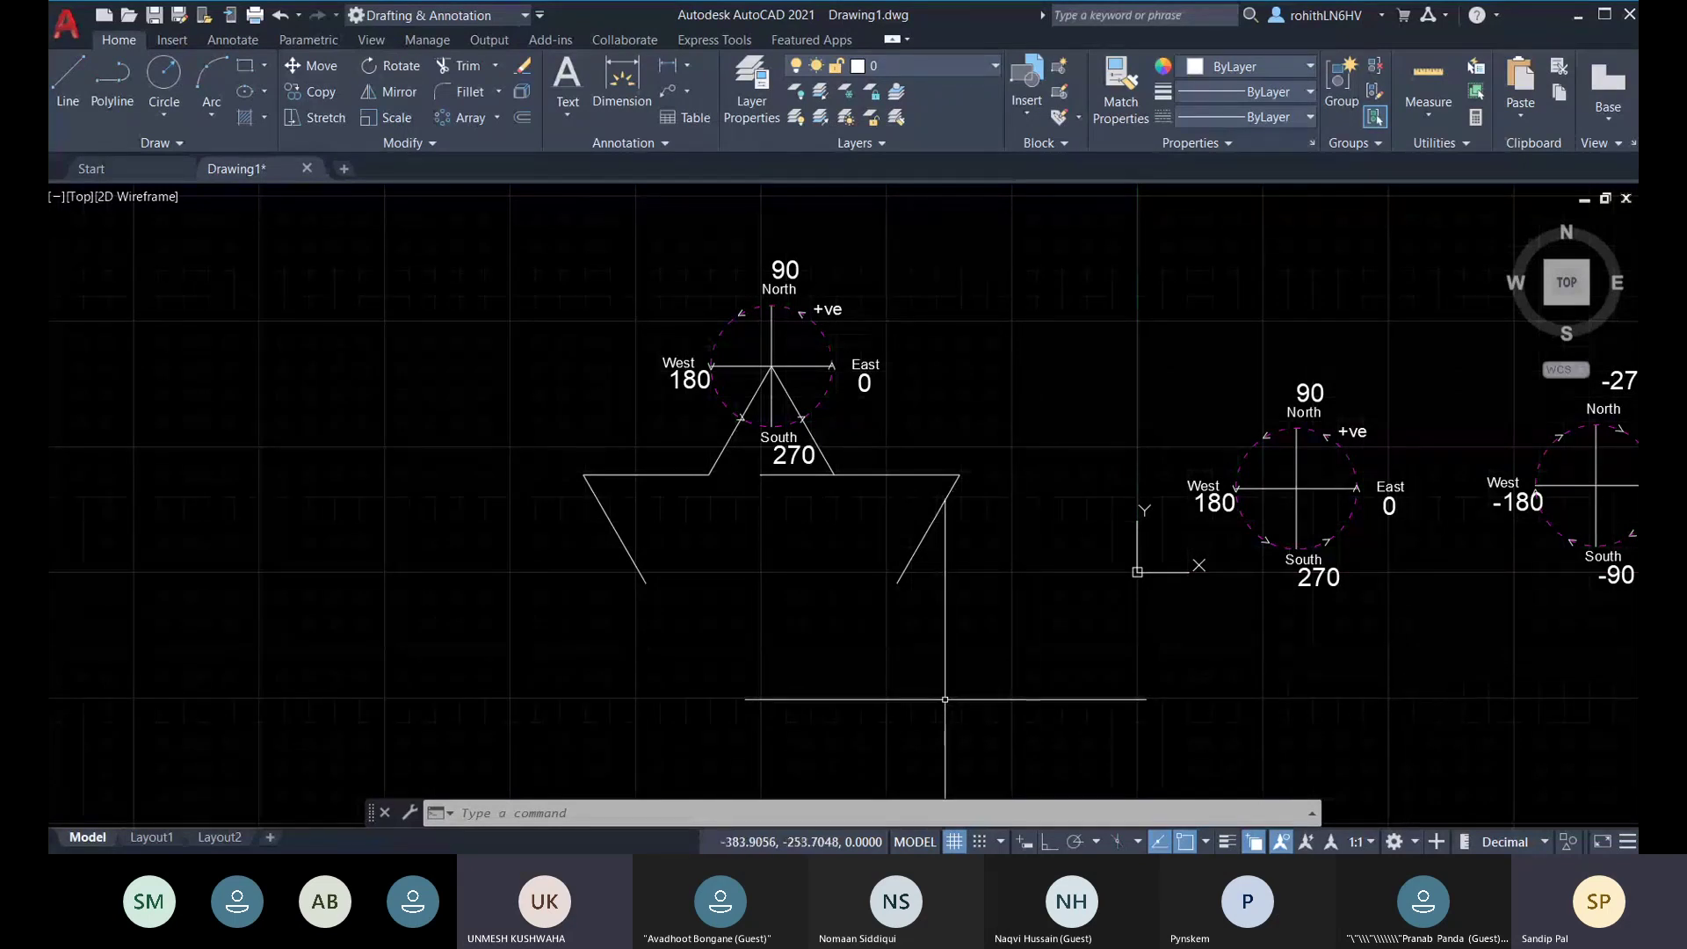
scroll(879, 667, down, 2)
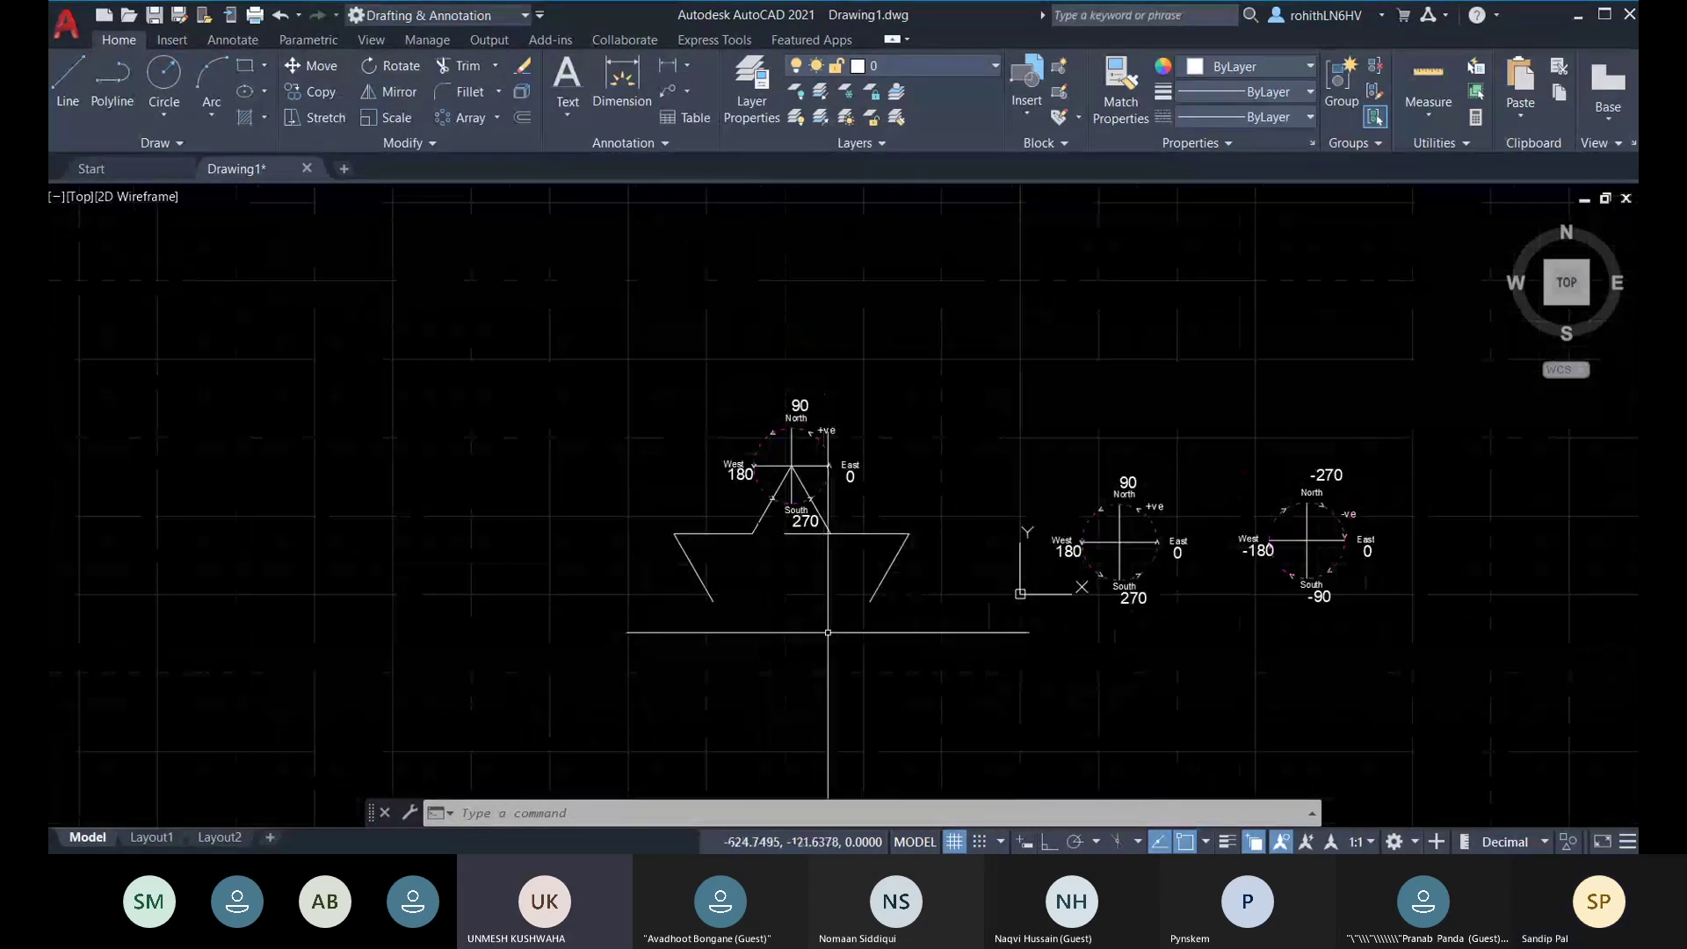
scroll(823, 639, down, 1)
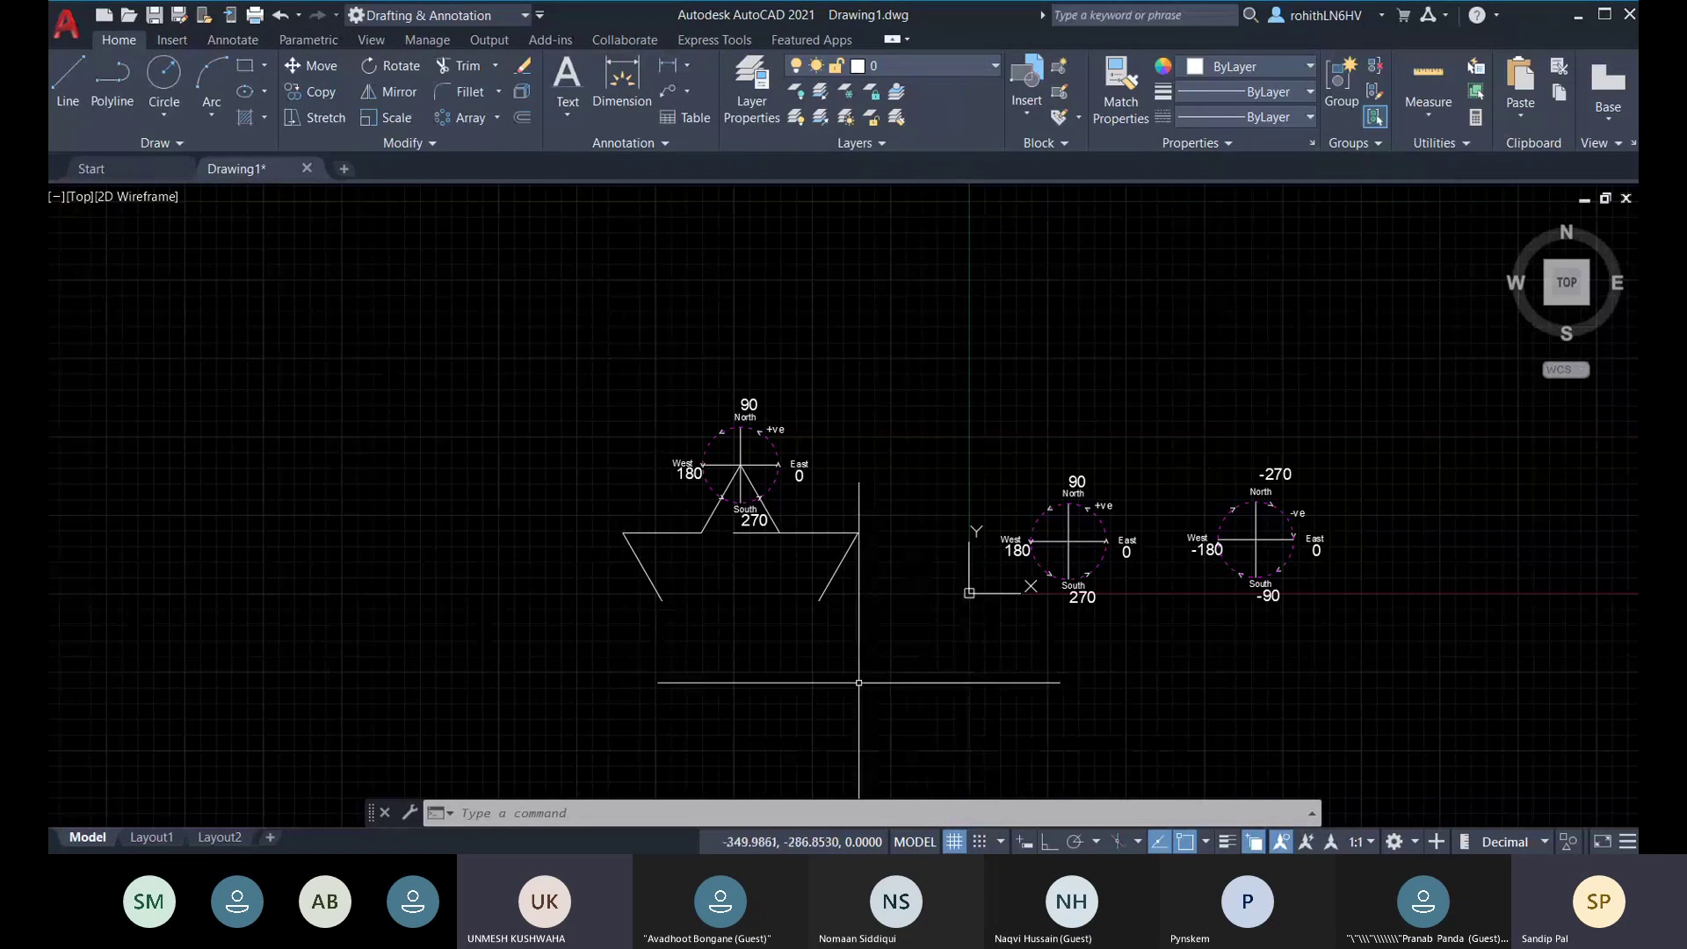
scroll(778, 509, up, 4)
- Erase the apex compass circle and its direction labels, then undo twice
click(807, 403)
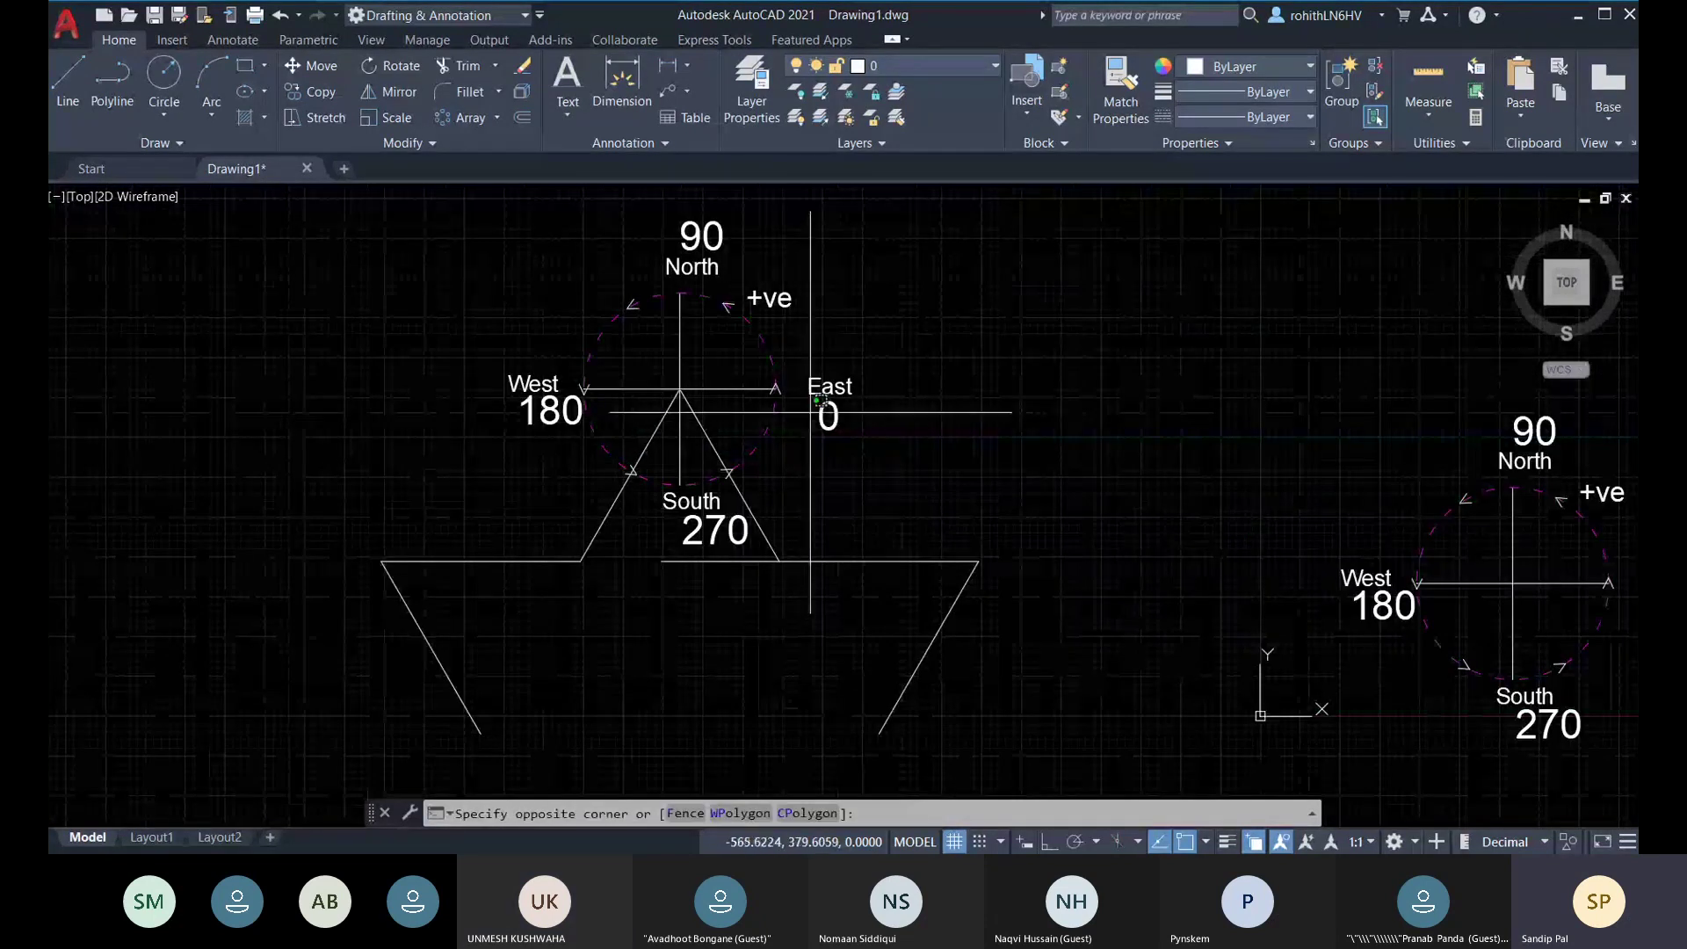
click(714, 225)
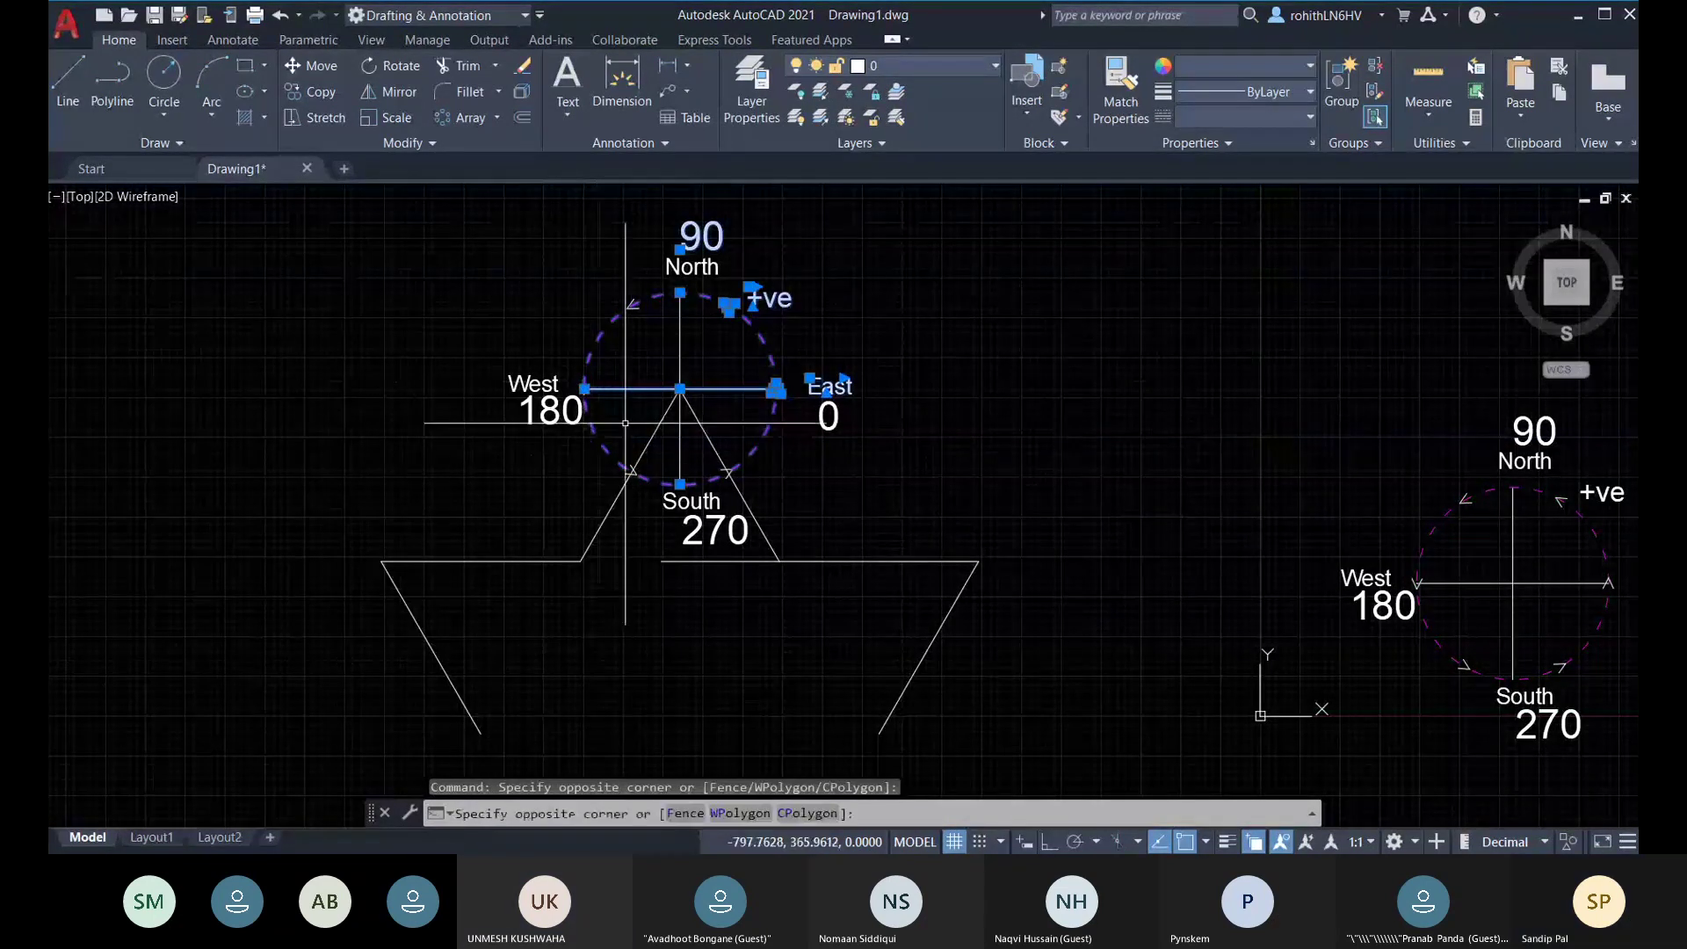
click(587, 437)
click(499, 368)
click(916, 506)
click(791, 378)
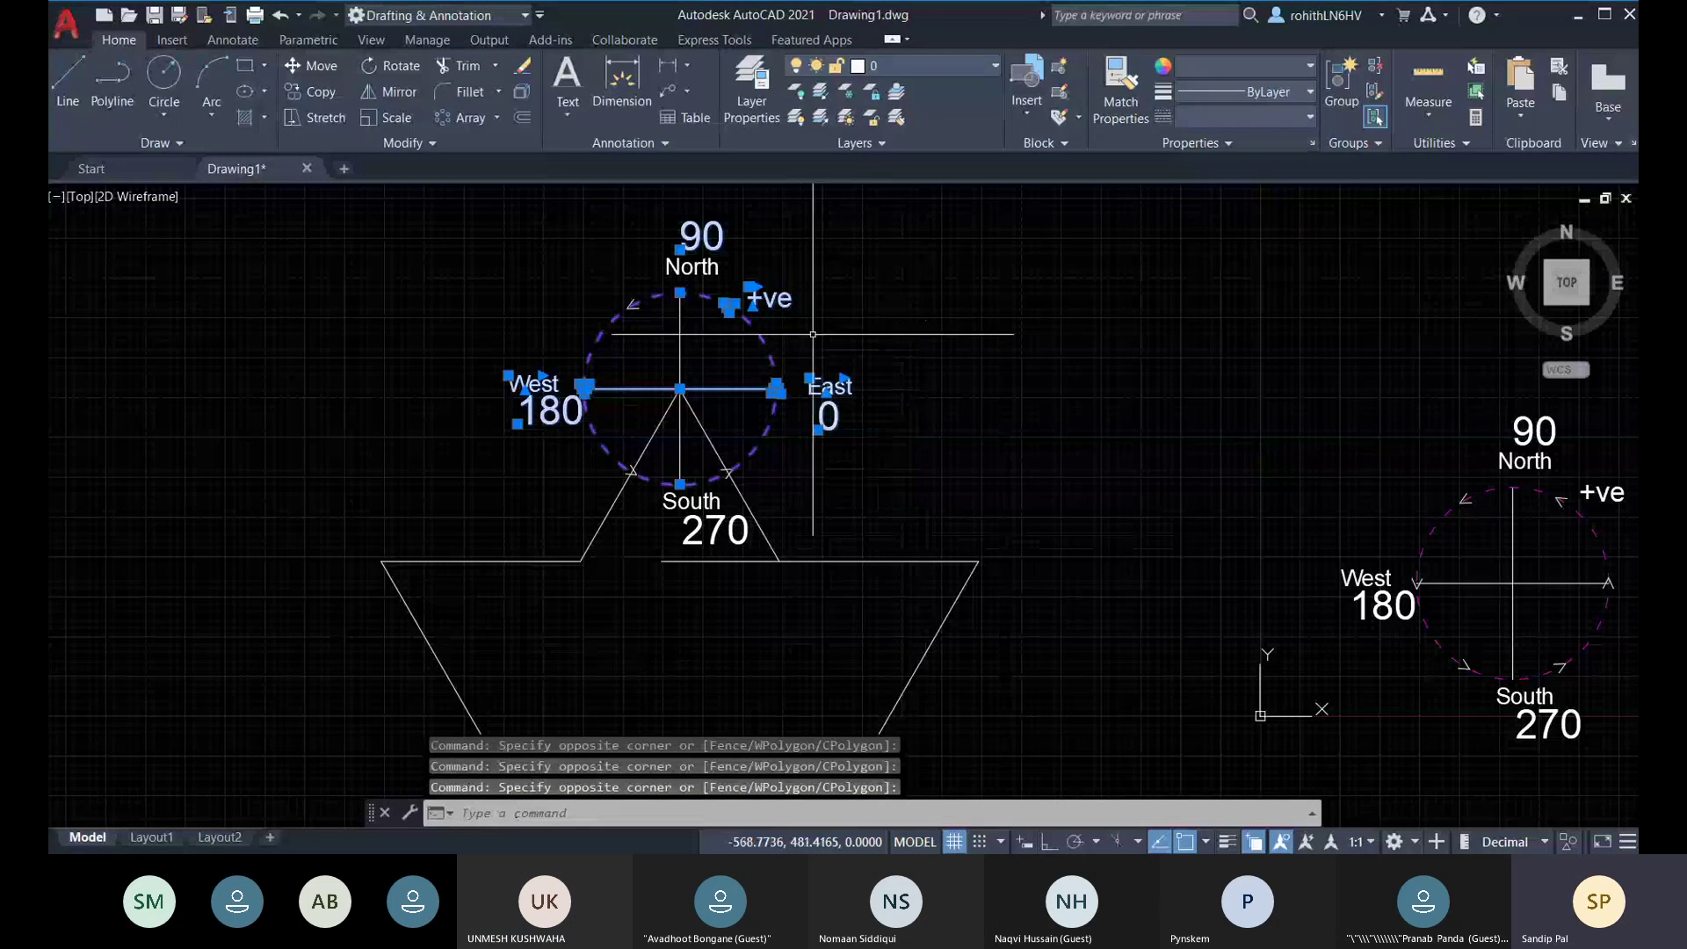
click(725, 555)
click(665, 474)
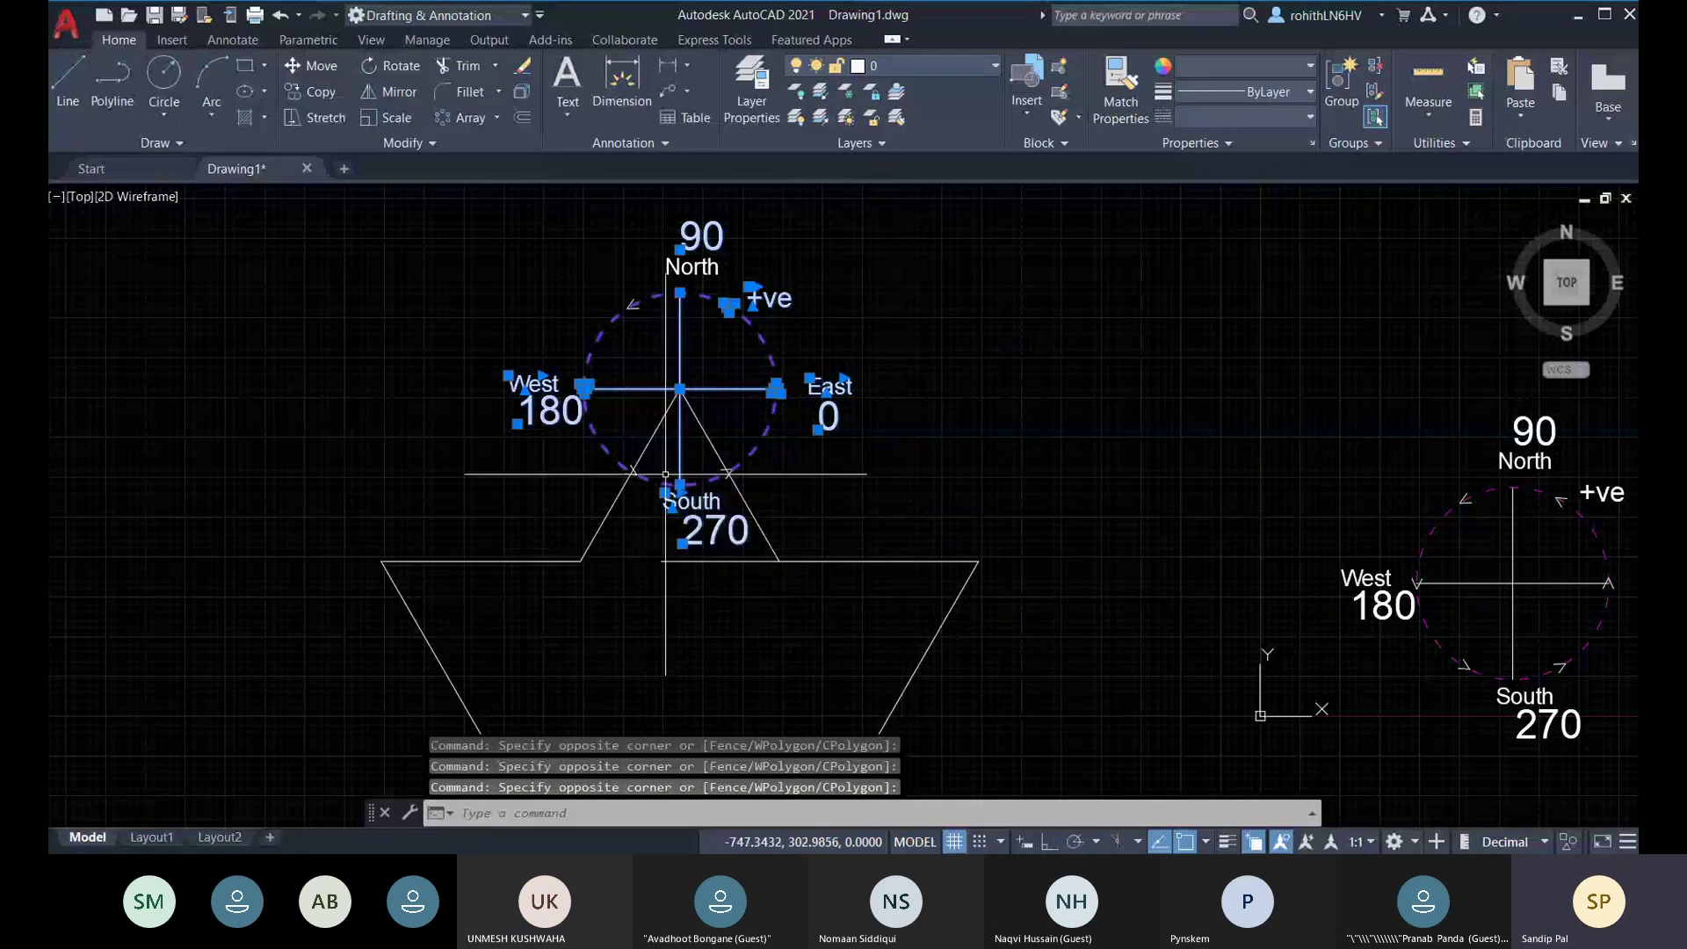
key(Delete)
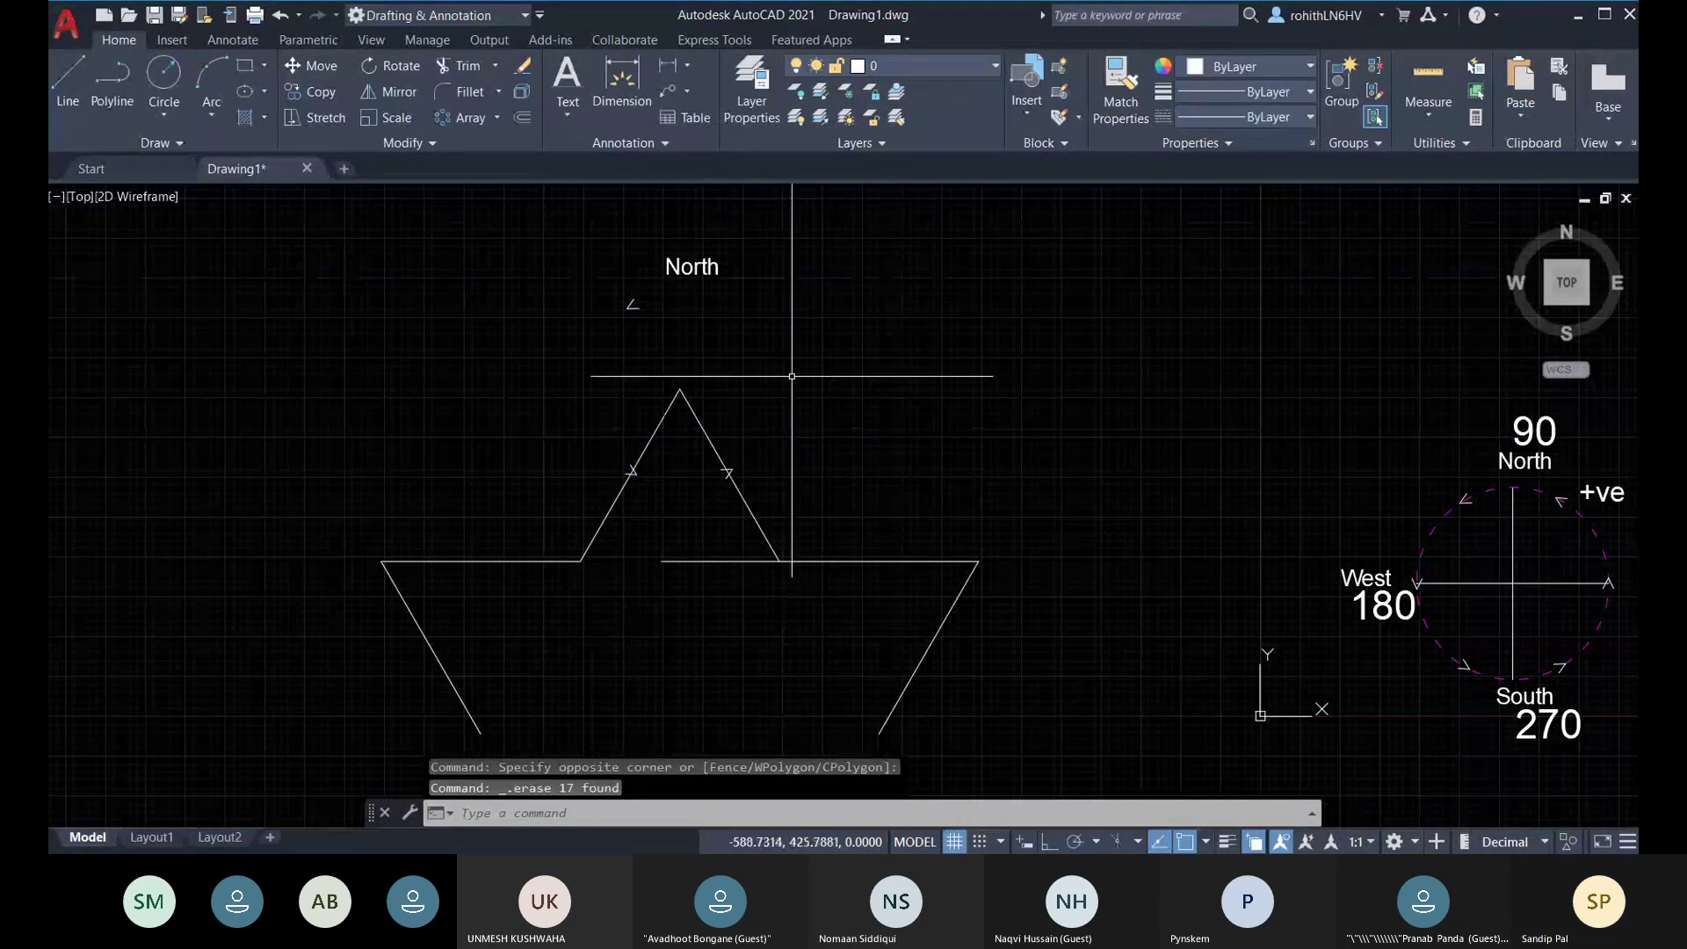
key(ctrl+z)
key(ctrl+z)
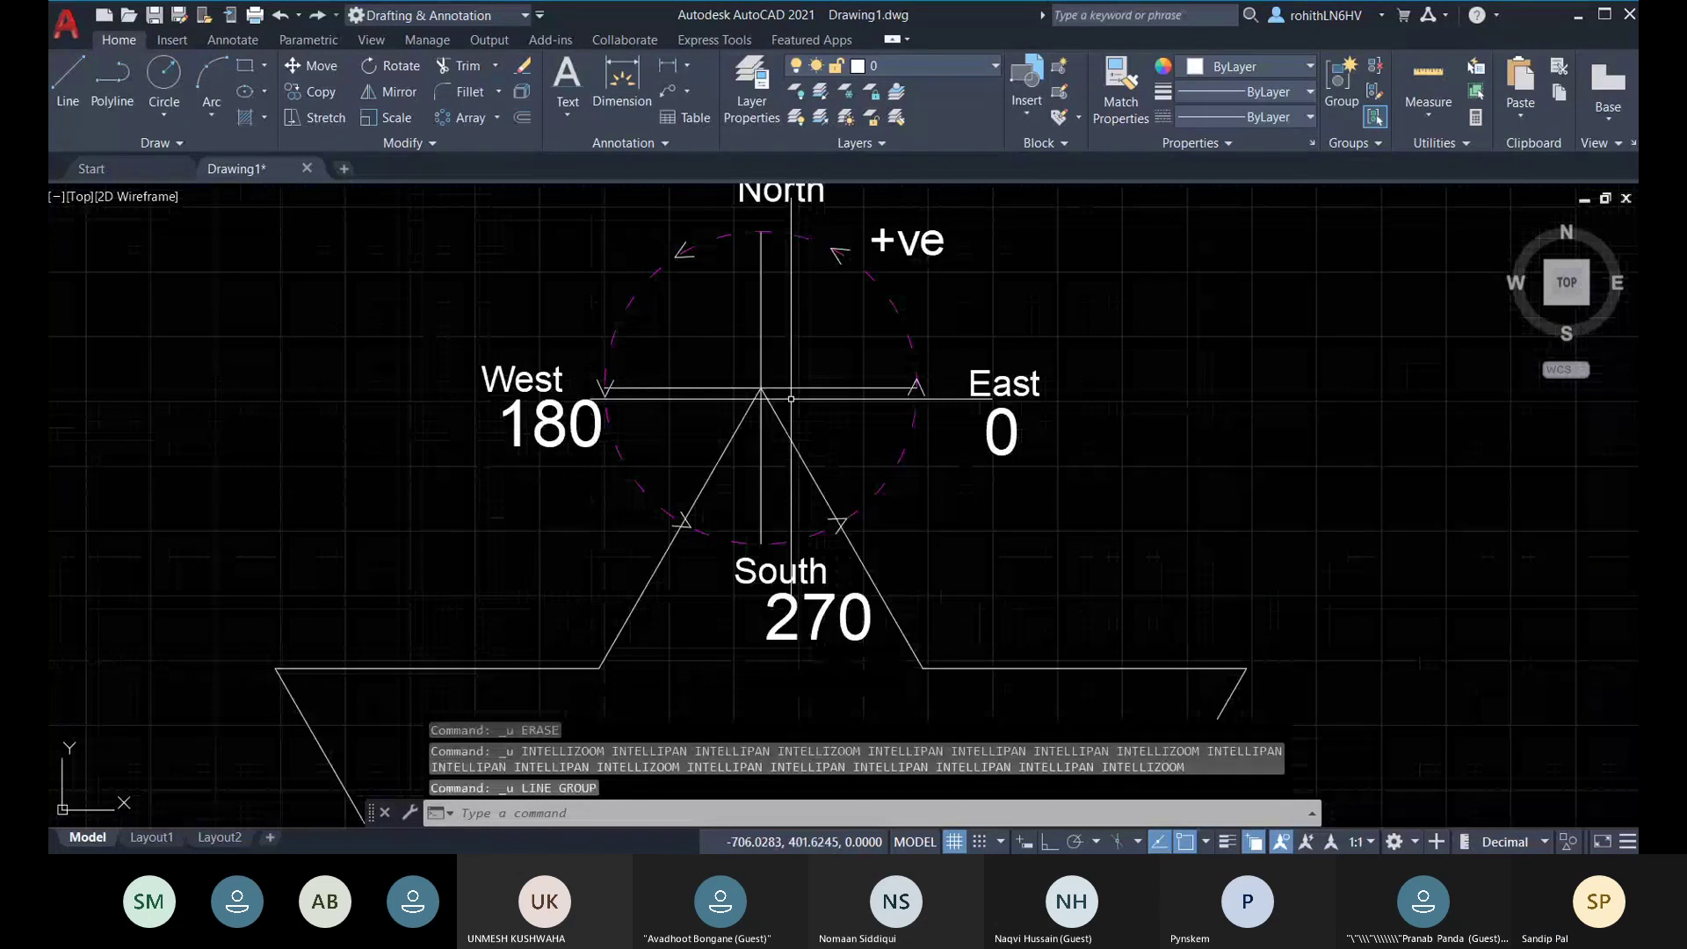
key(ctrl+z)
key(ctrl+z)
key(ctrl+z)
- Pan around the star and compass diagrams, abandoning a started line
scroll(993, 566, down, 2)
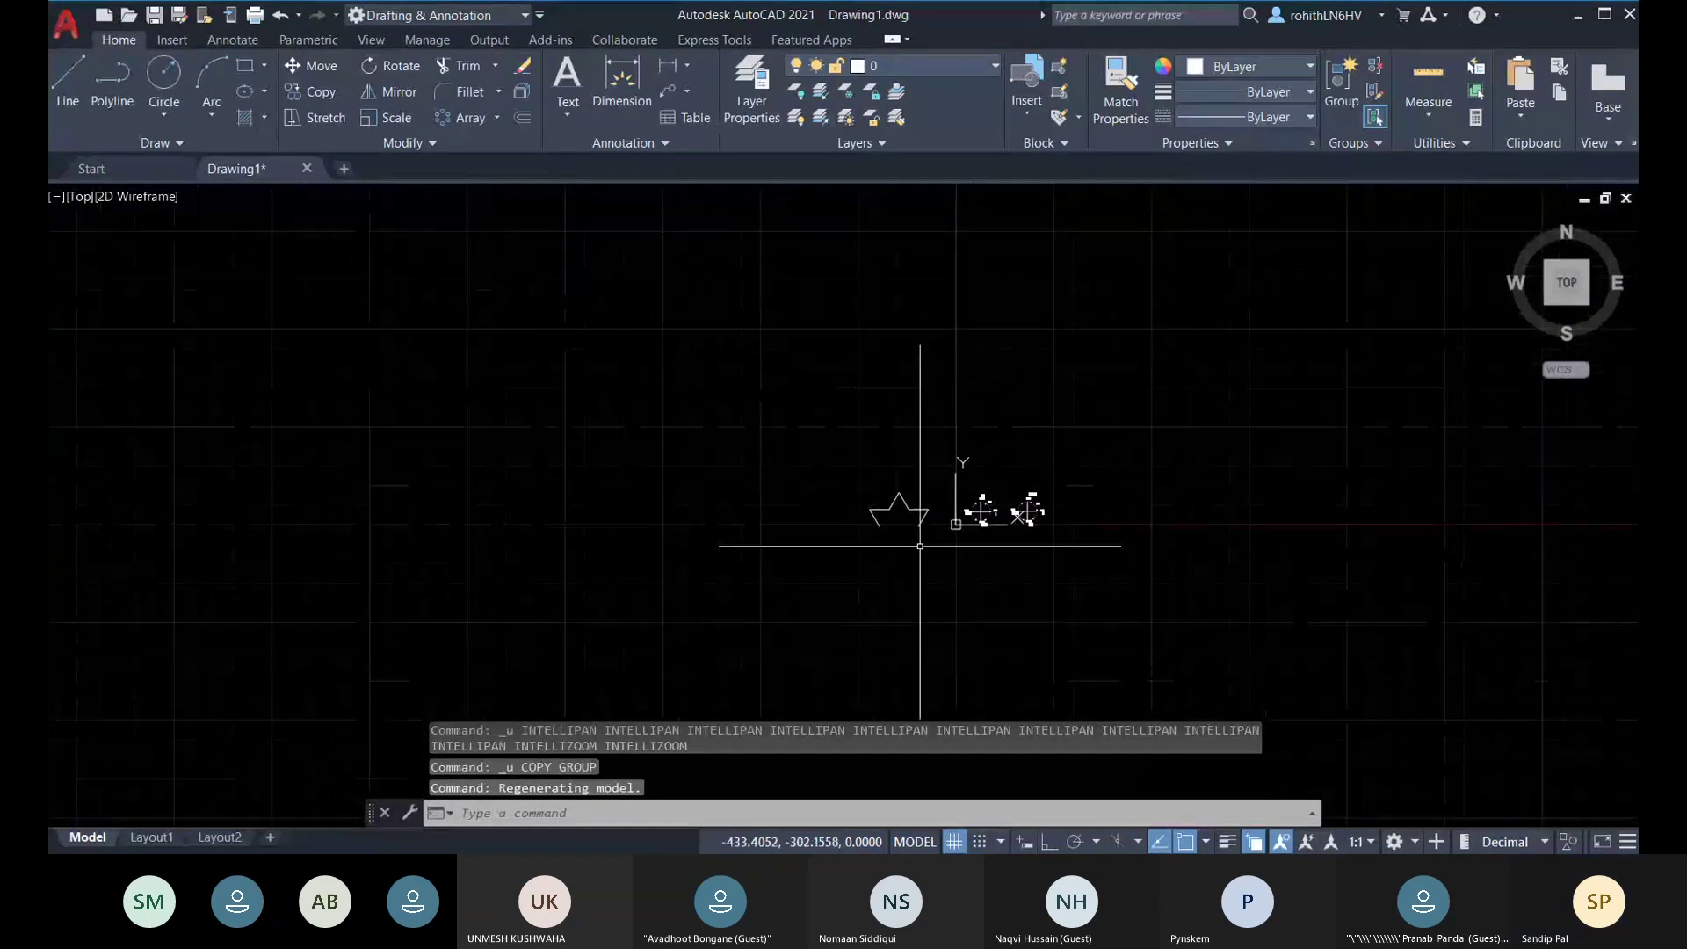
scroll(914, 531, up, 3)
scroll(885, 489, up, 2)
click(54, 111)
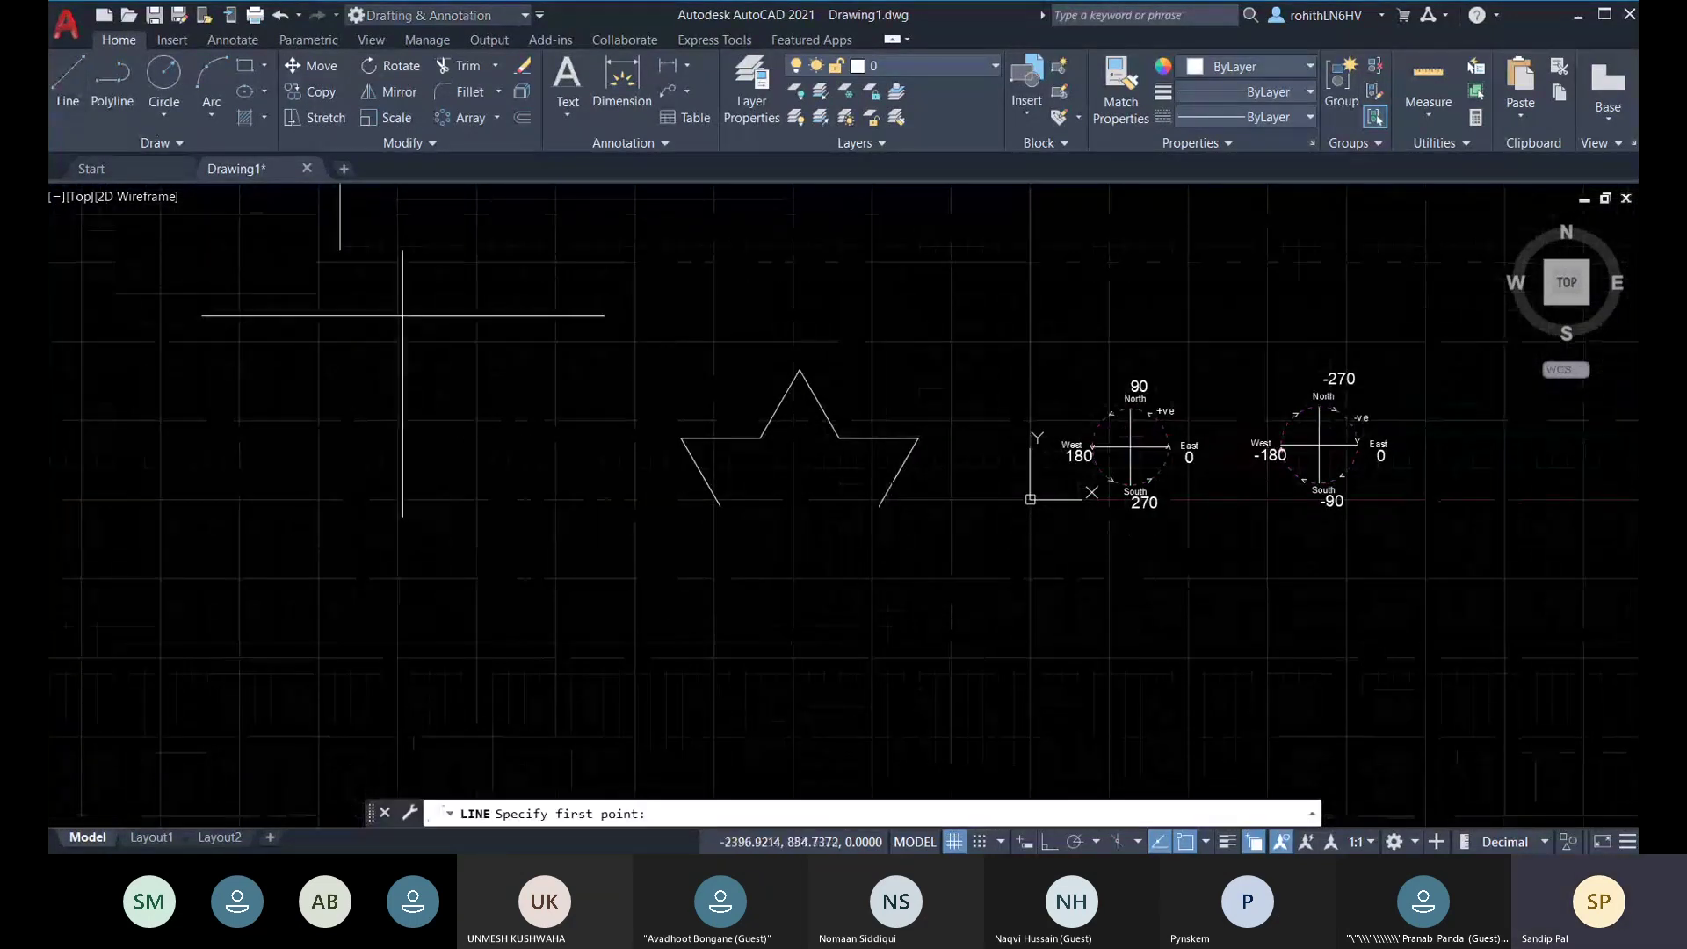
middle_drag(481, 491, 320, 432)
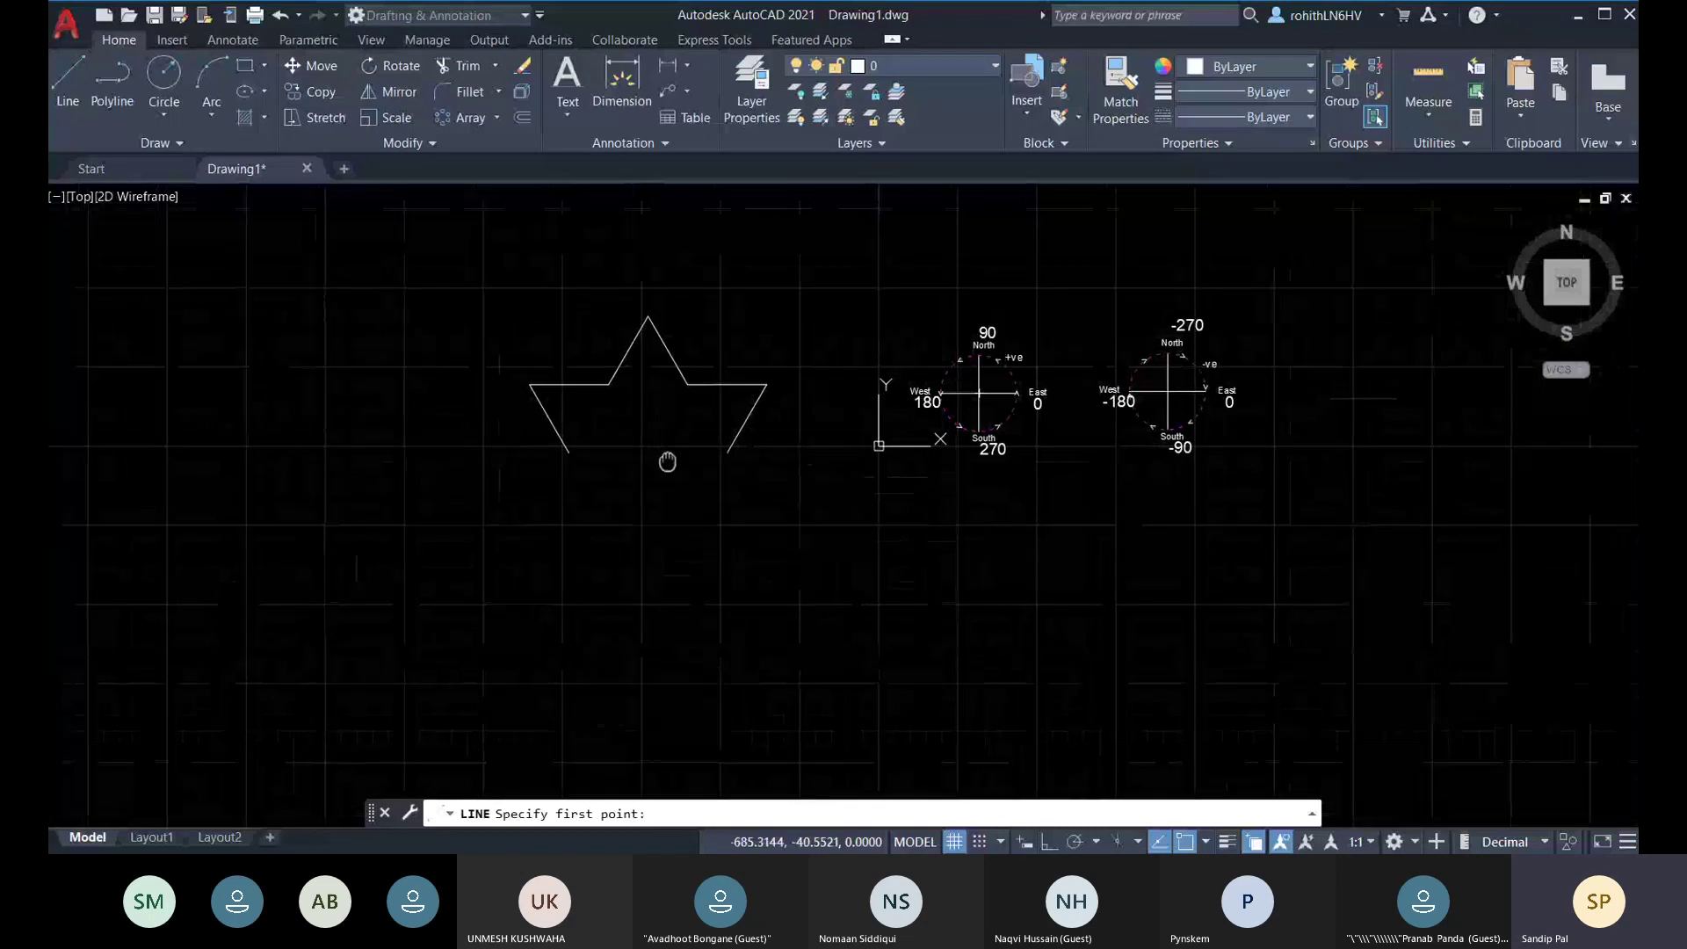
middle_drag(667, 459, 758, 504)
key(Escape)
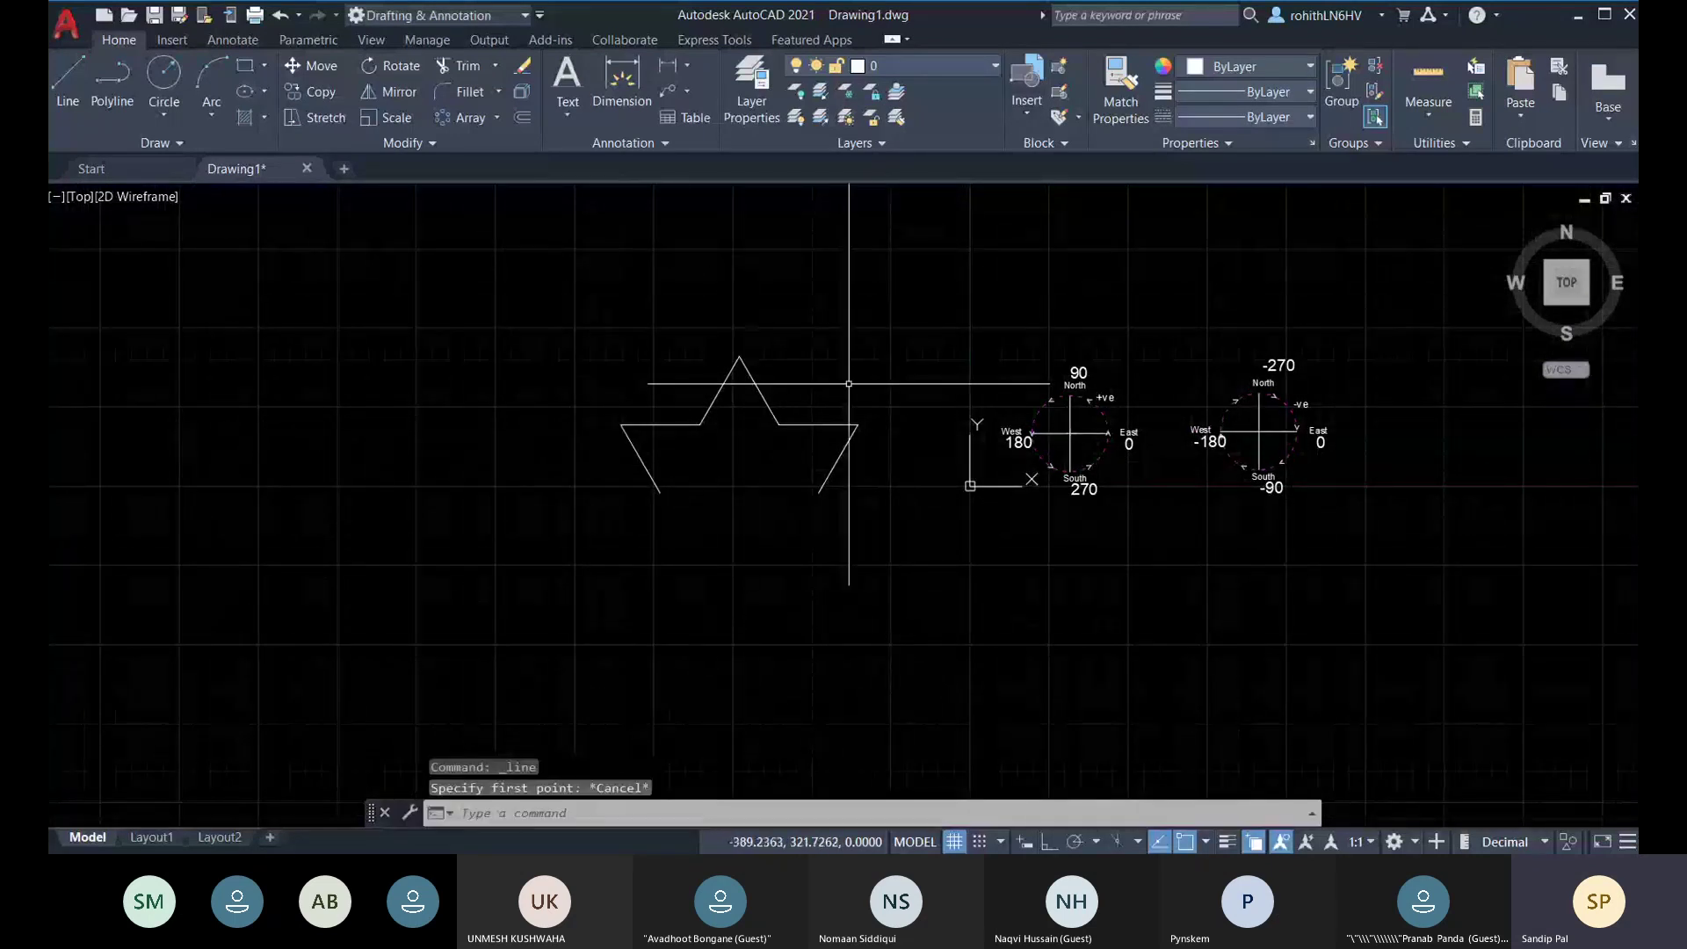
- Window-select the six star lines for a mirror, then cancel that attempt
click(381, 97)
click(405, 254)
click(851, 540)
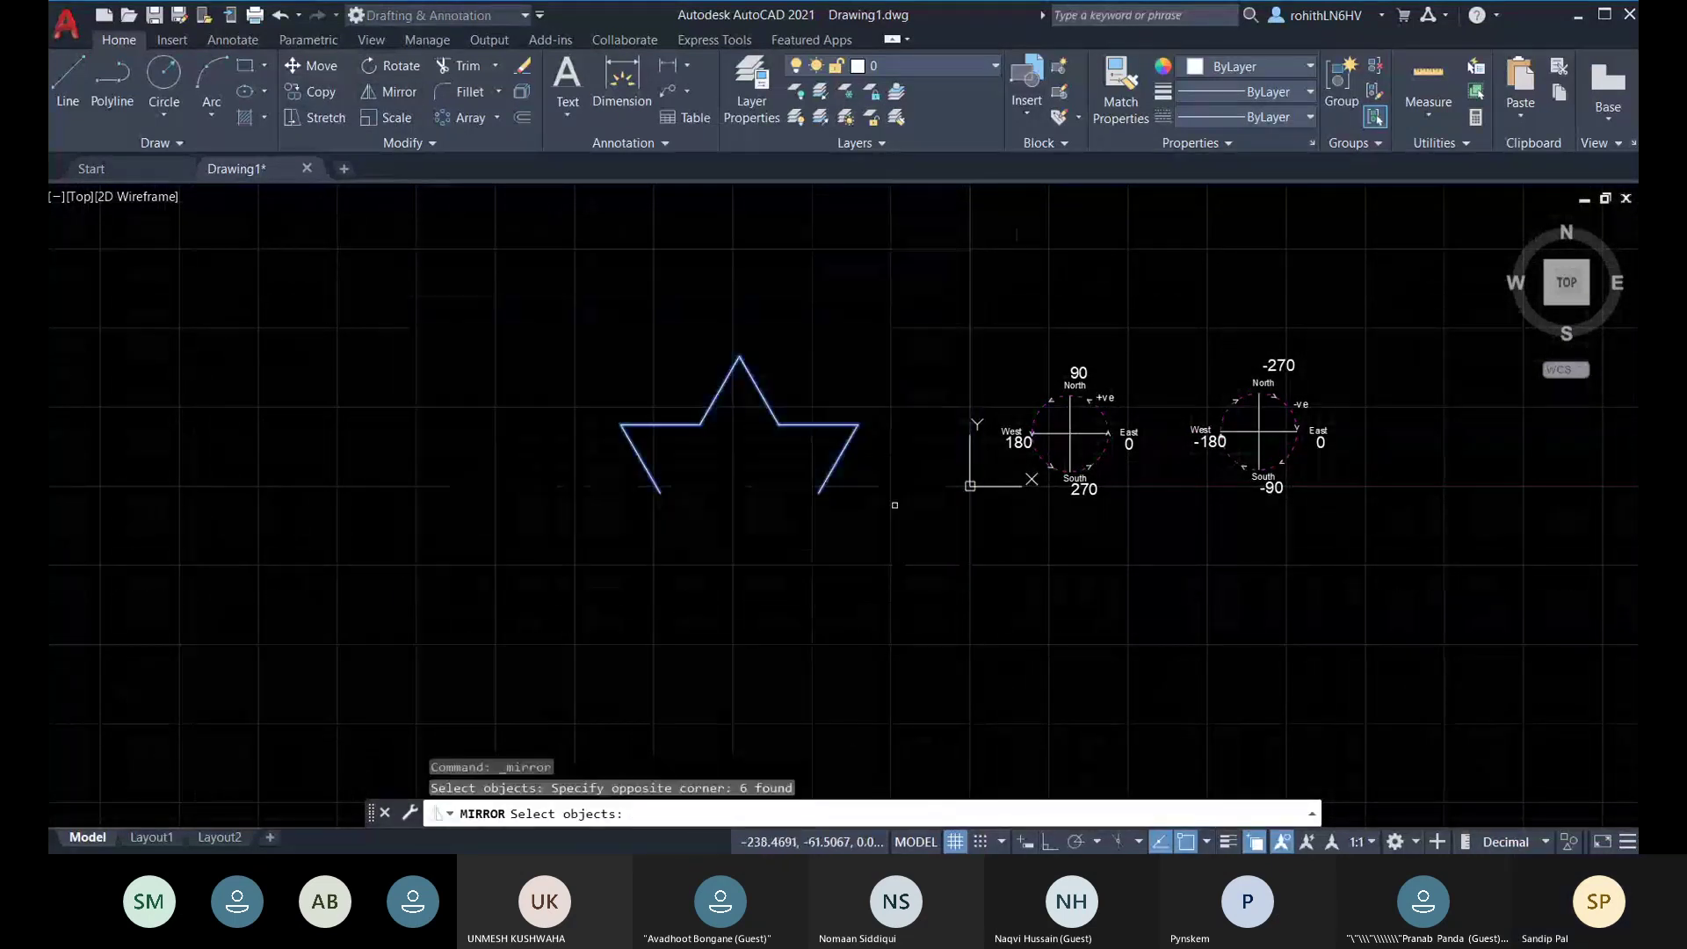
scroll(783, 614, up, 3)
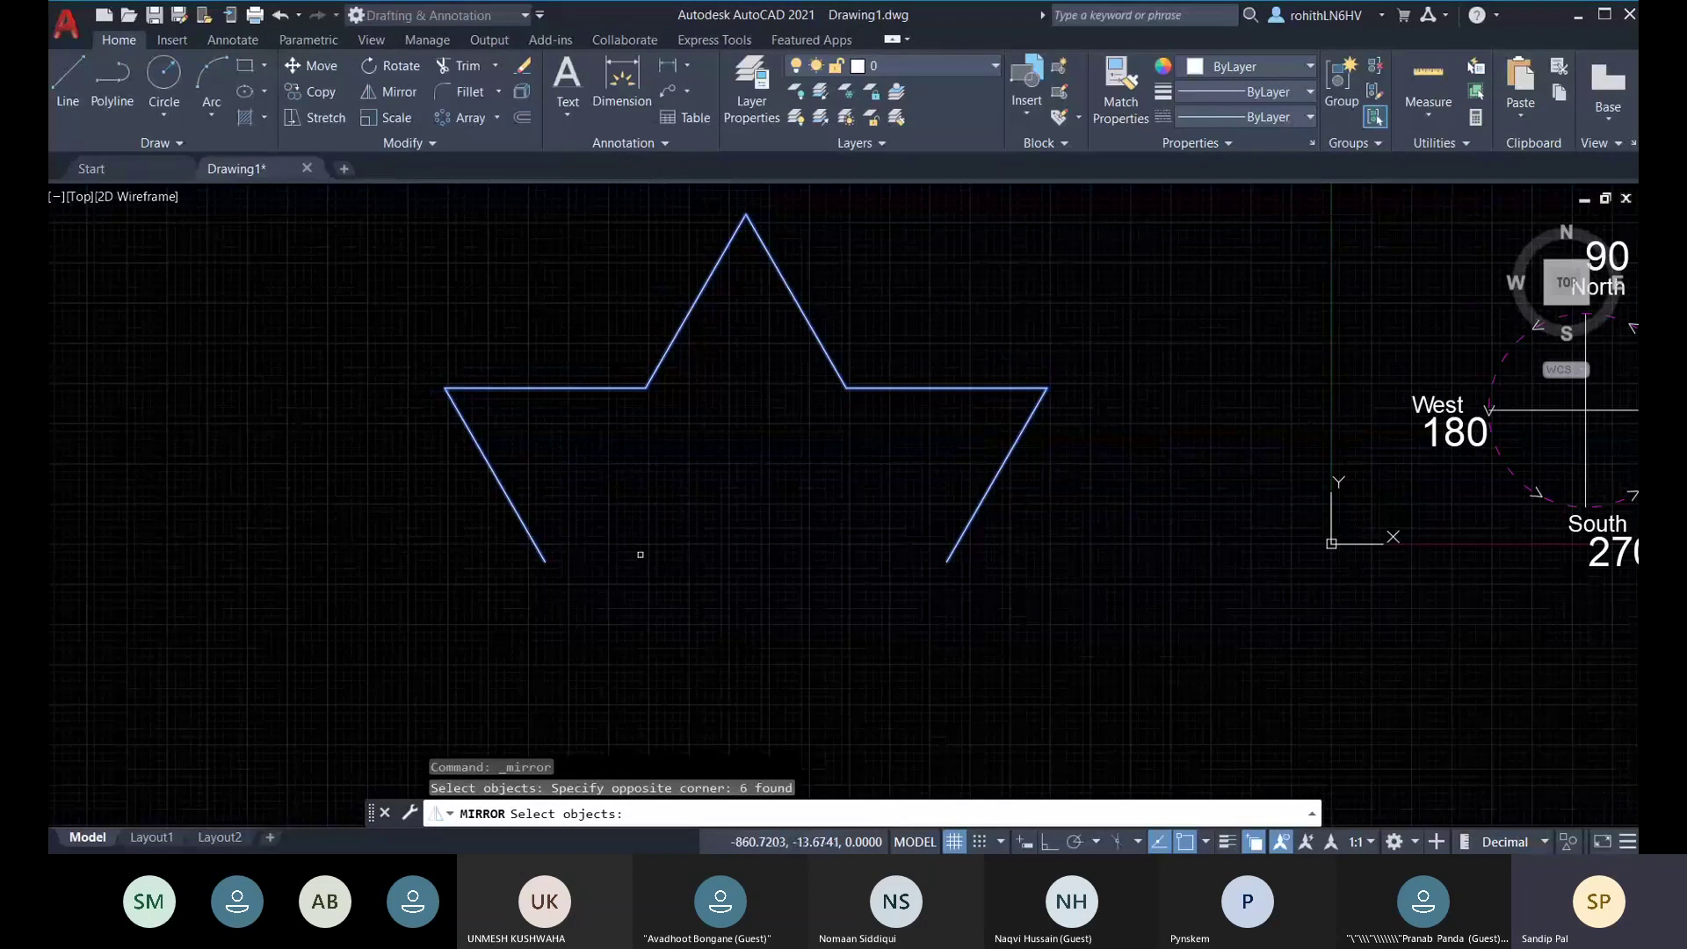
middle_drag(648, 480, 624, 494)
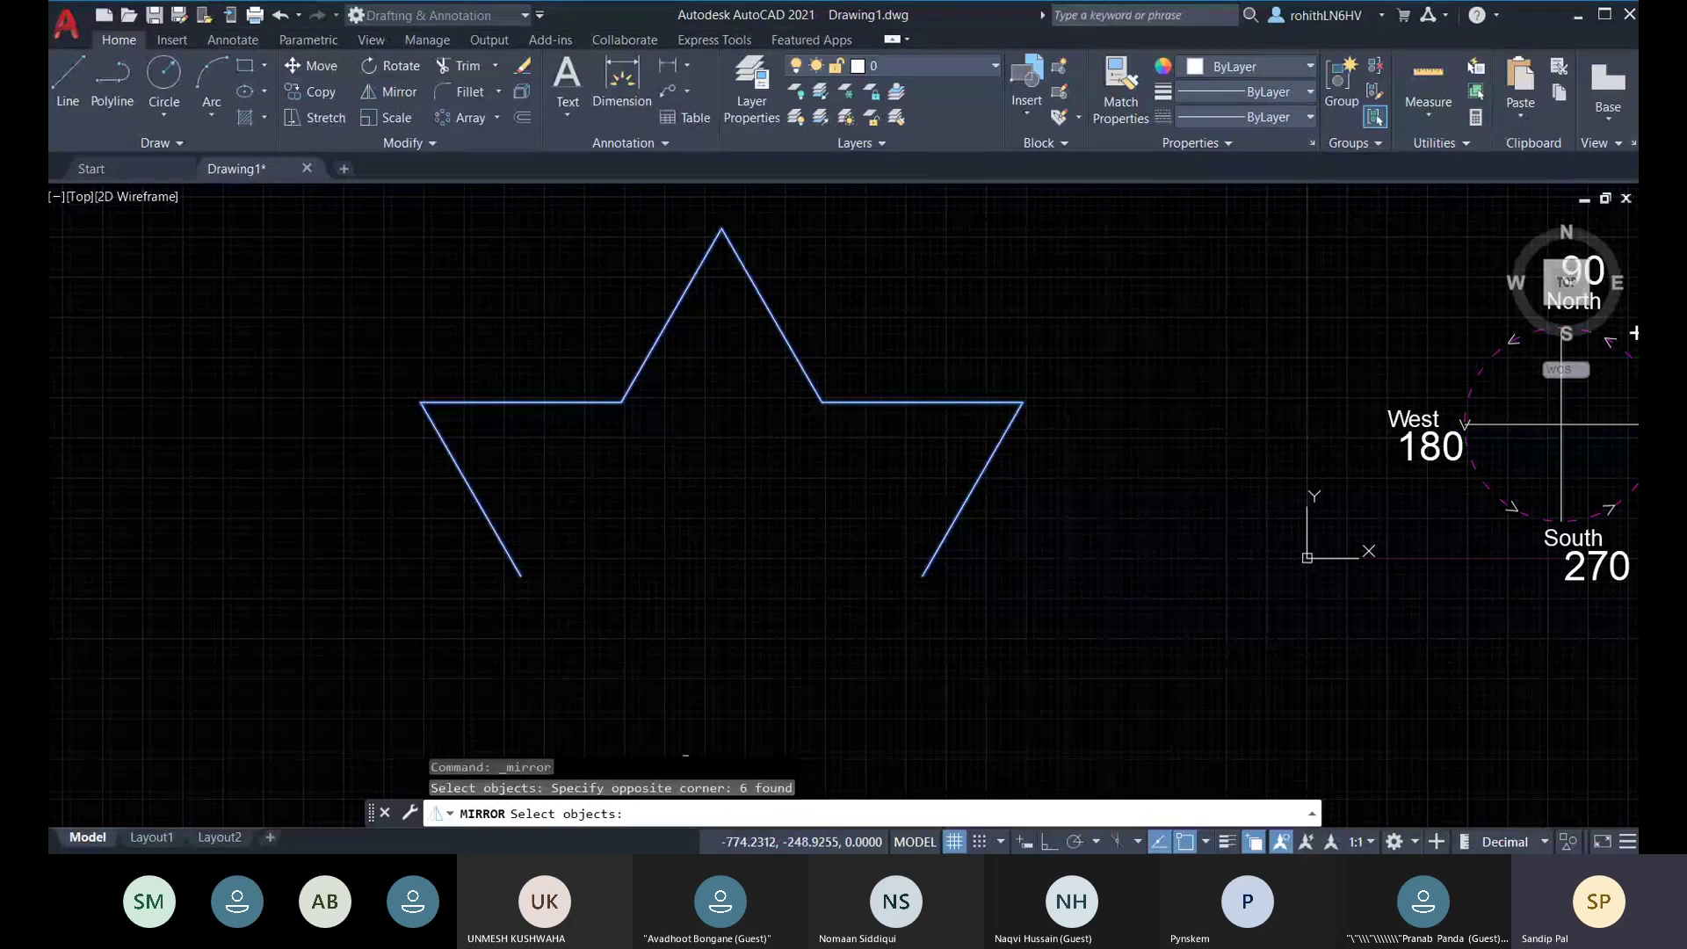
key(Escape)
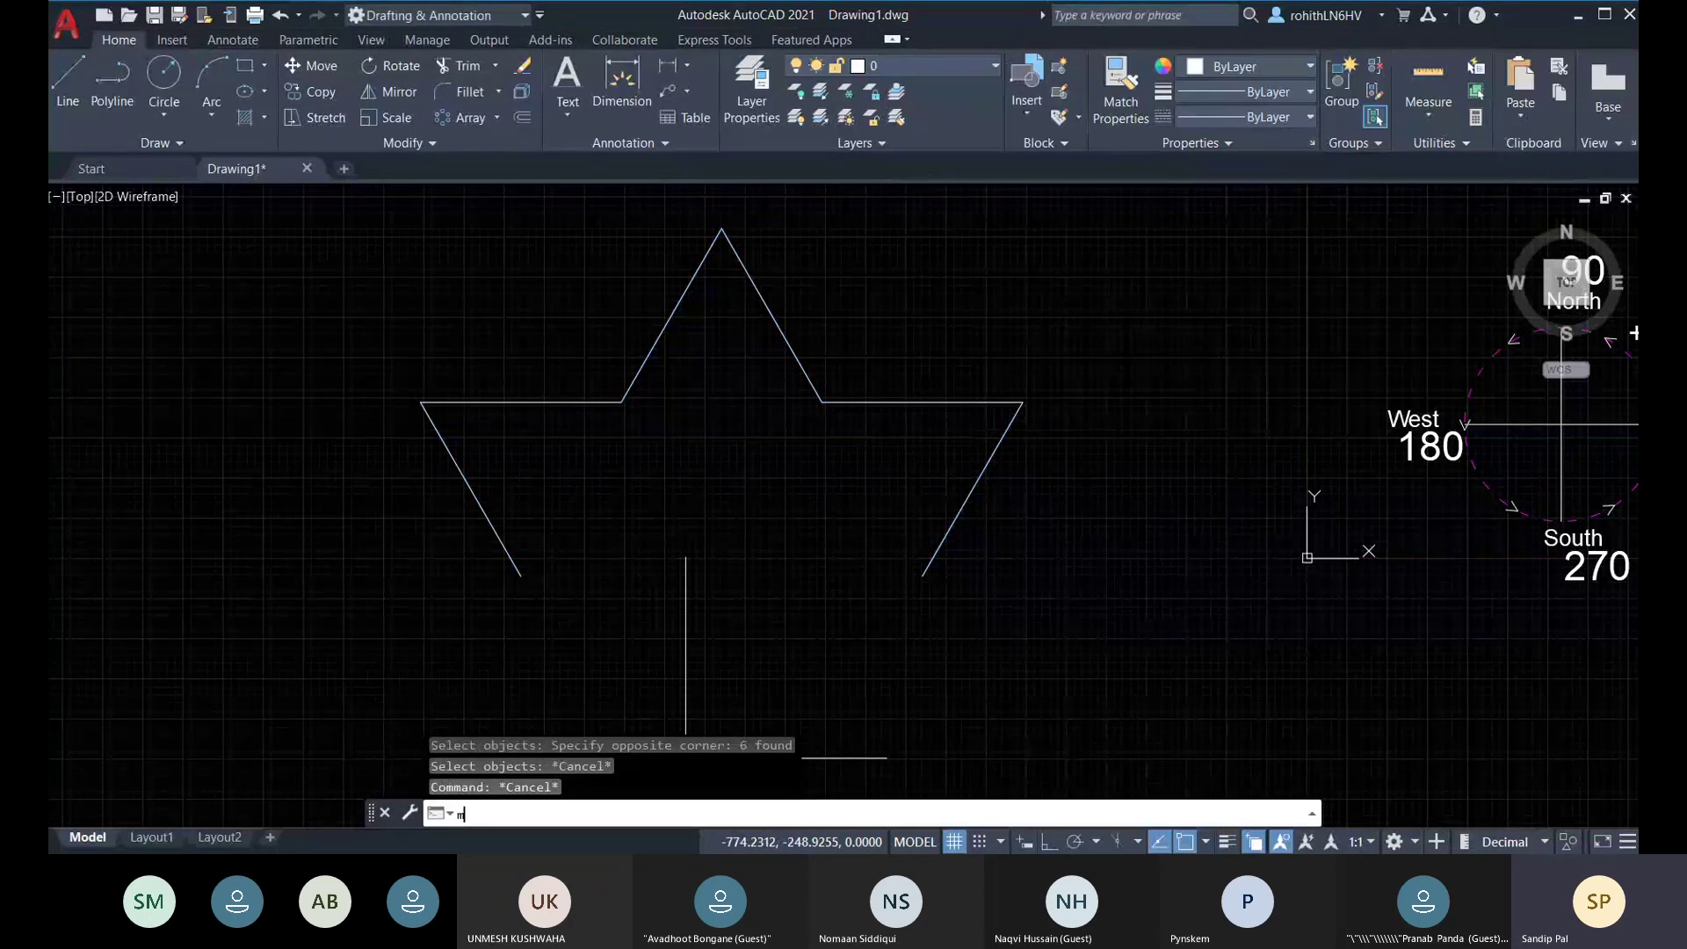
- Mirror the six star lines across a horizontal line along the star's lower edge
text(mi)
key(Return)
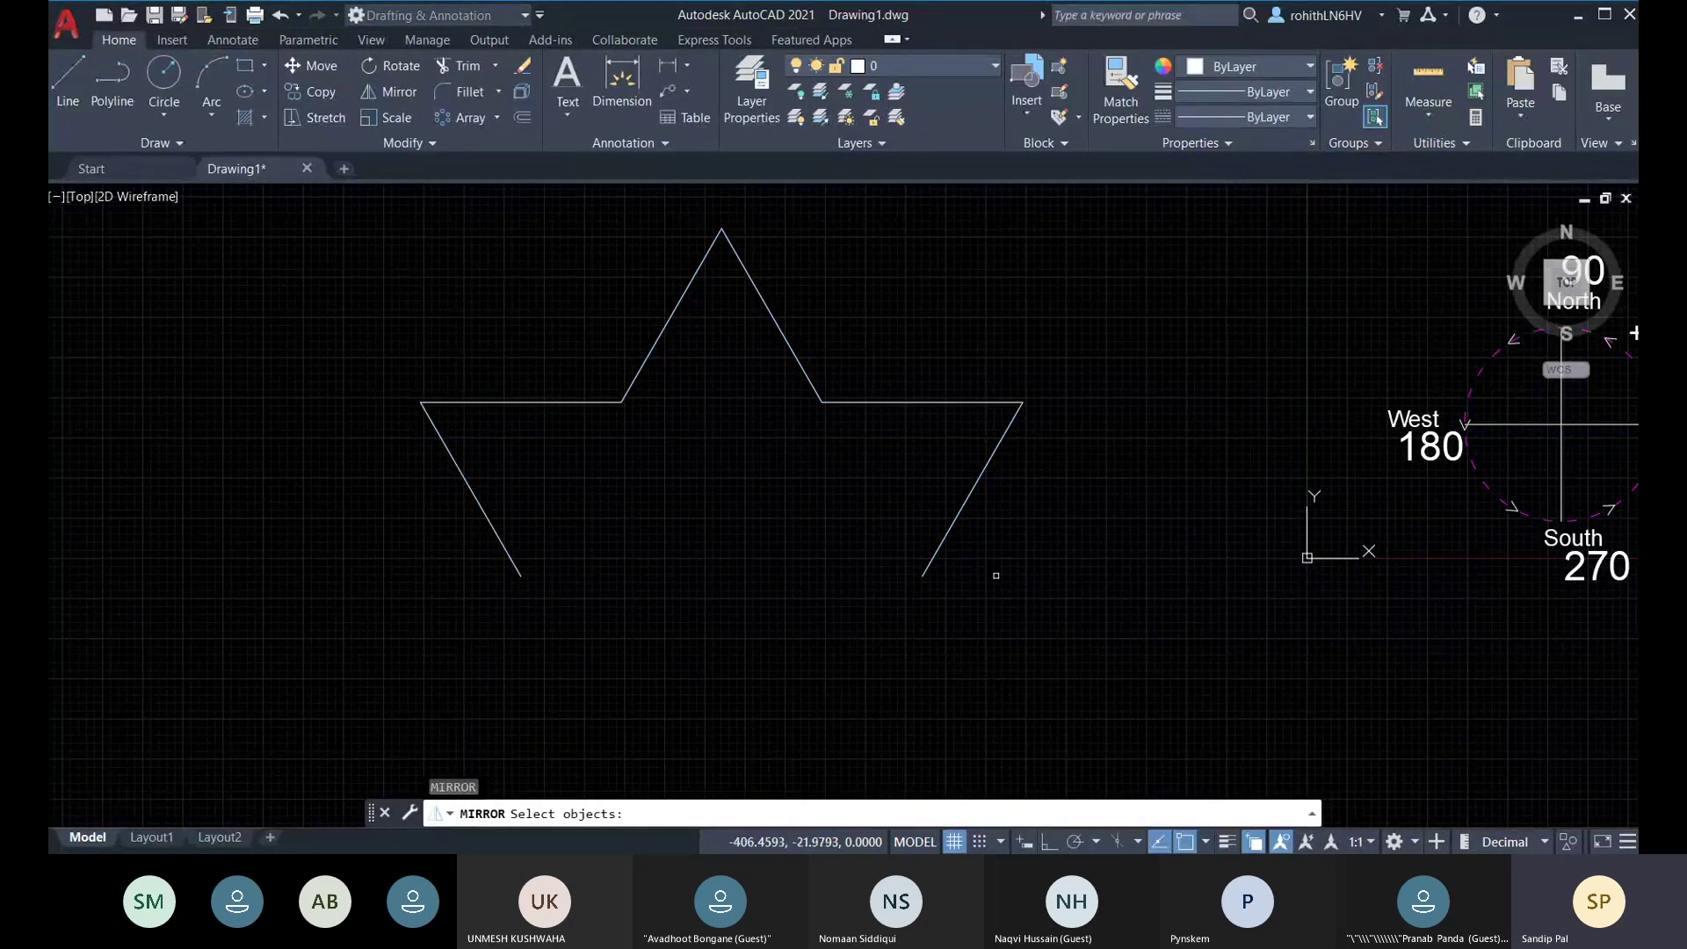
click(995, 576)
click(302, 241)
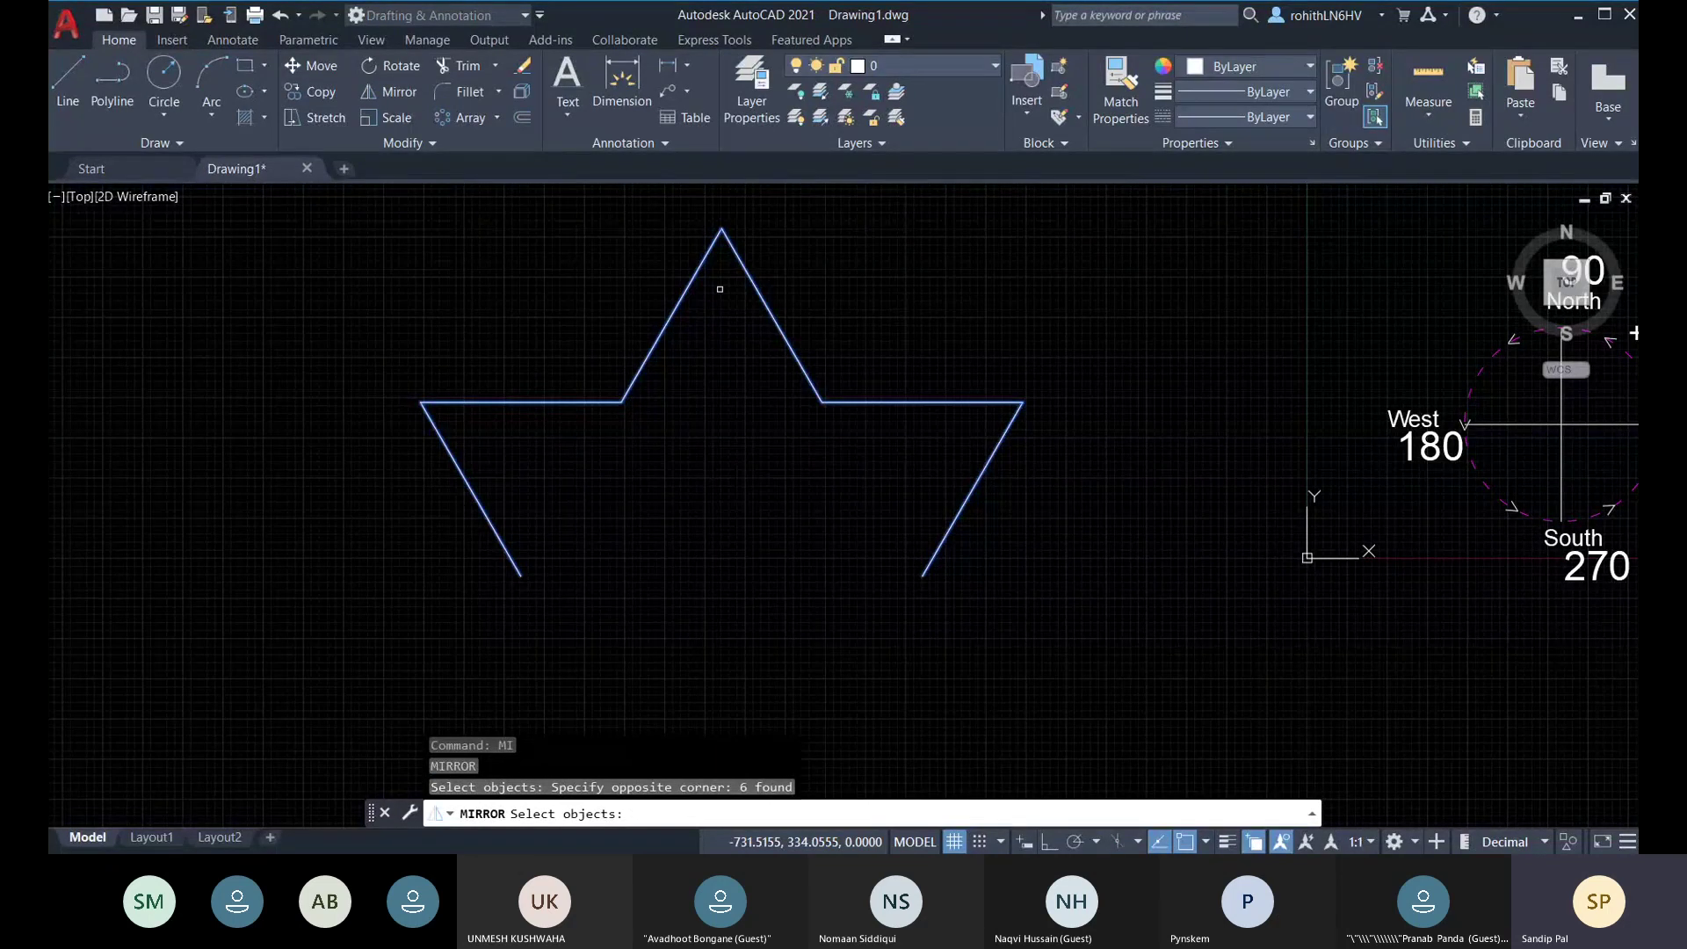
key(Return)
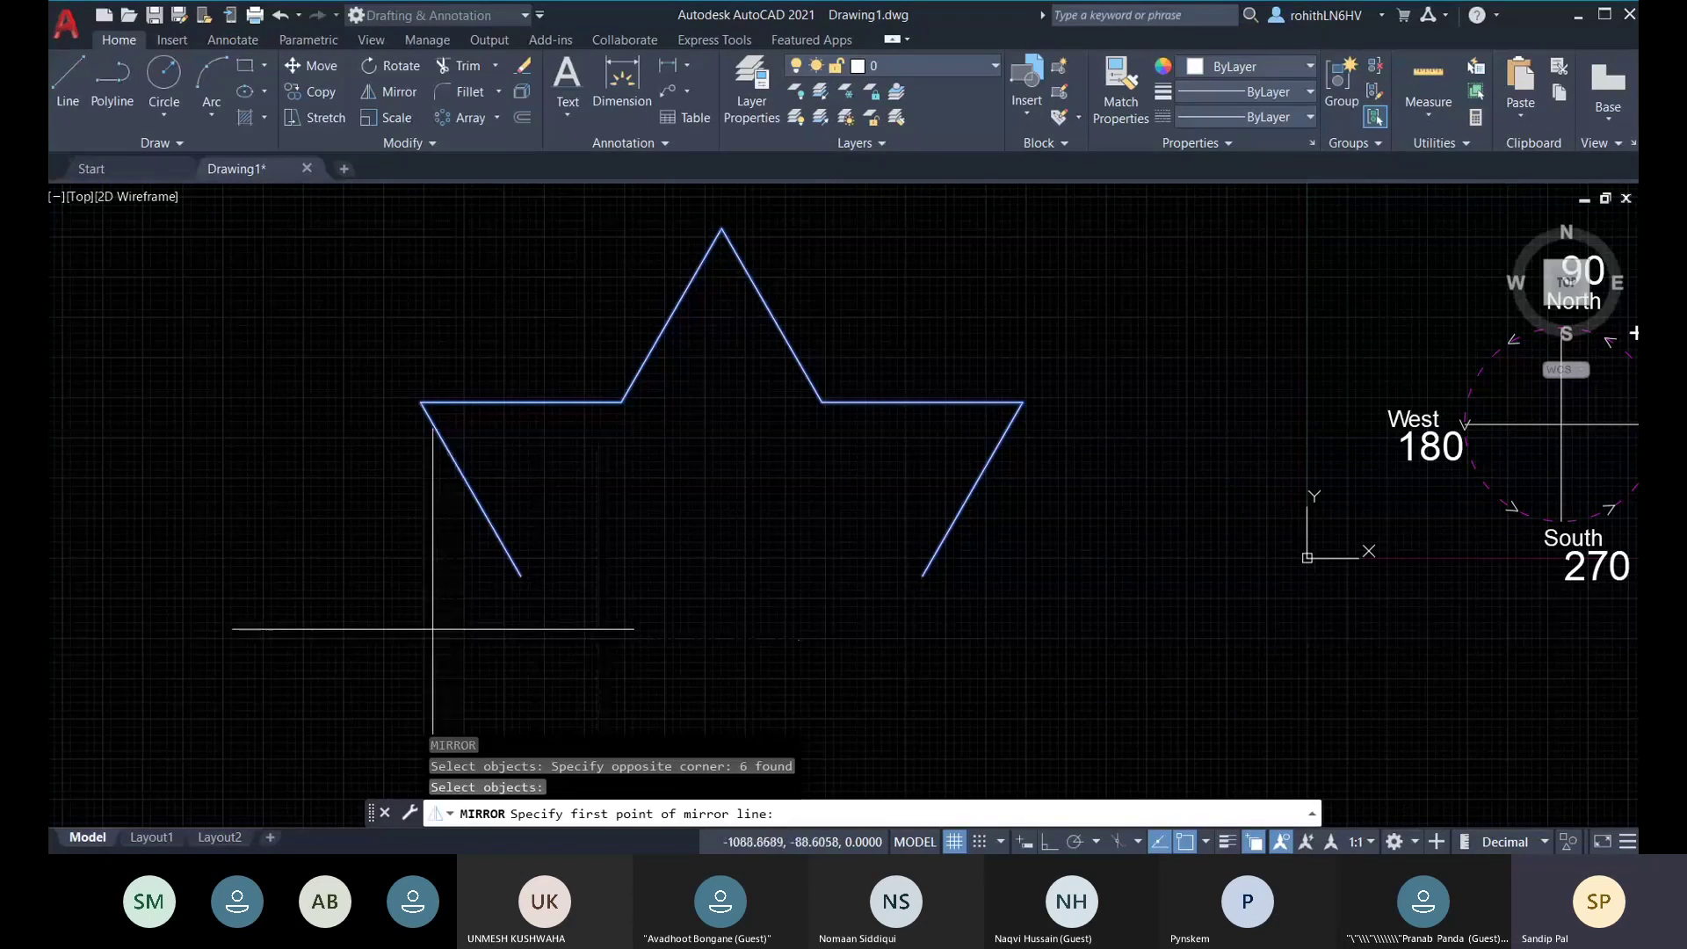
click(521, 575)
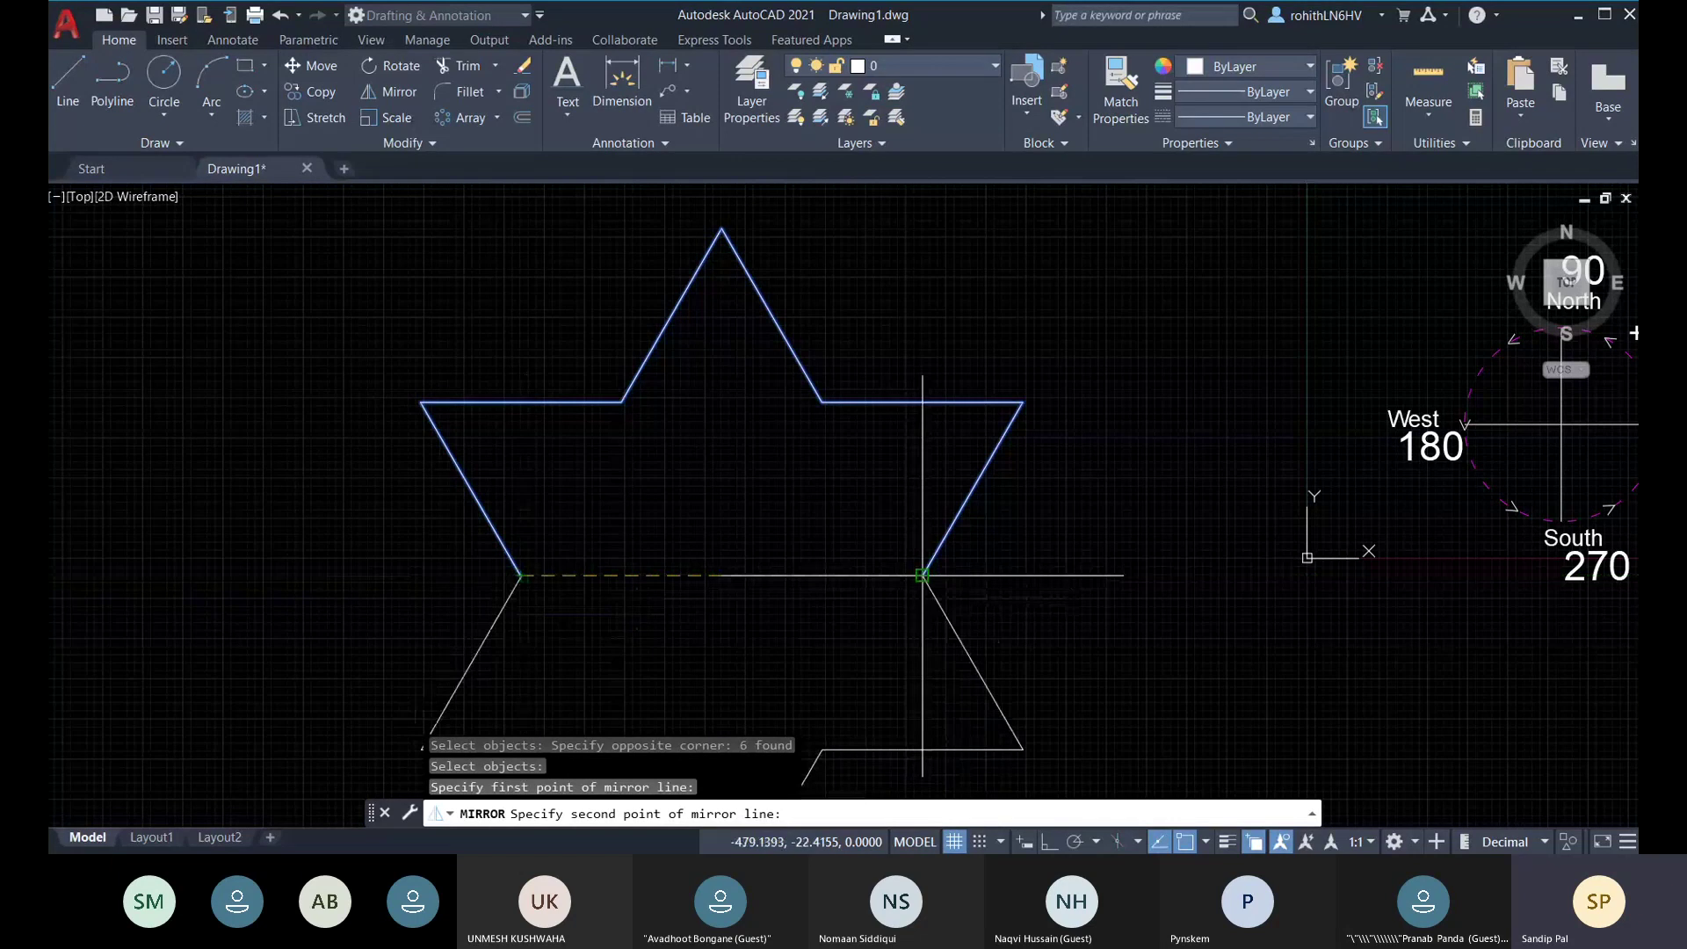
click(921, 575)
middle_drag(689, 659, 710, 592)
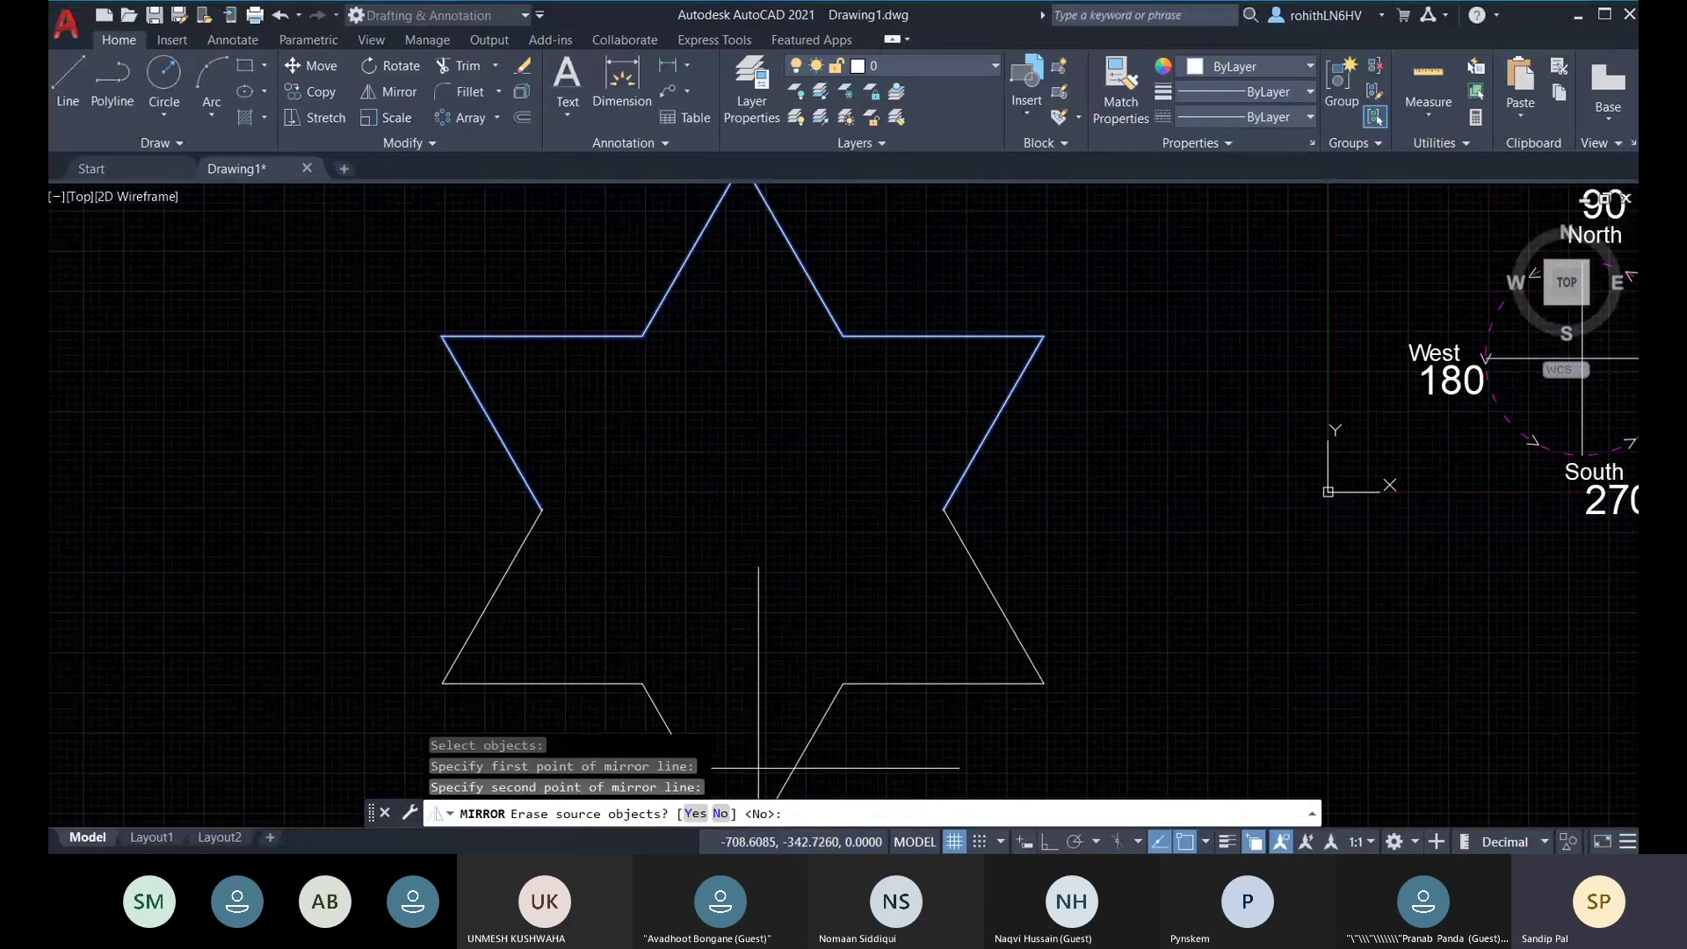
middle_drag(758, 767, 753, 723)
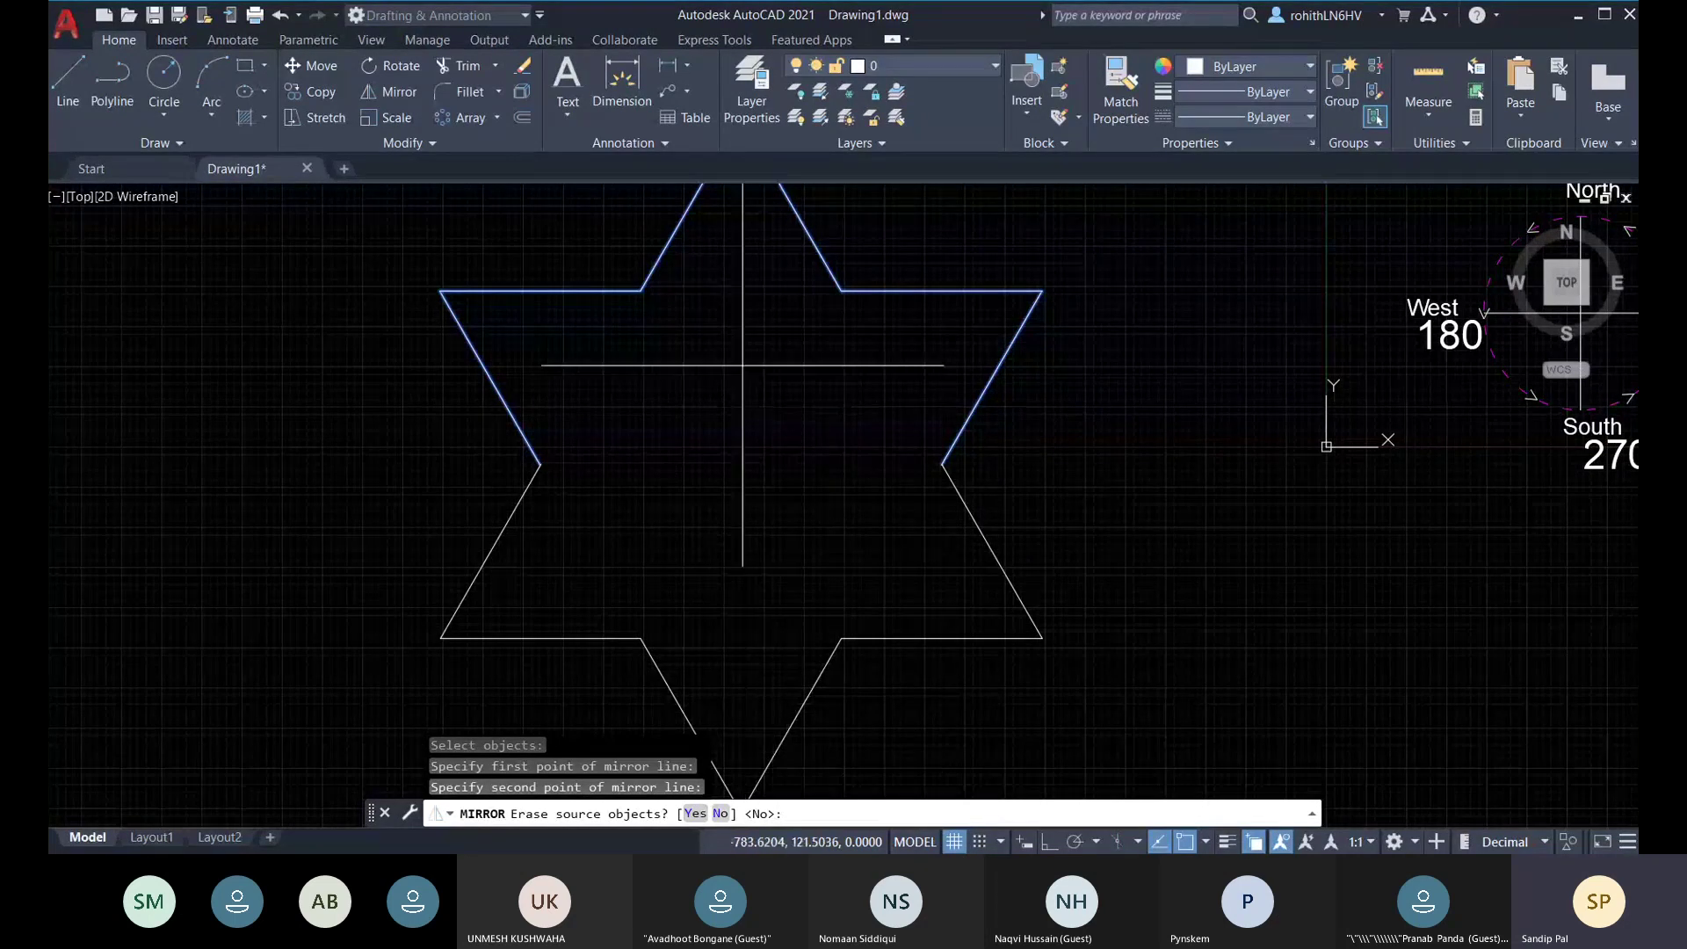
- Finish the mirror, keeping the original upper half of the star
click(721, 814)
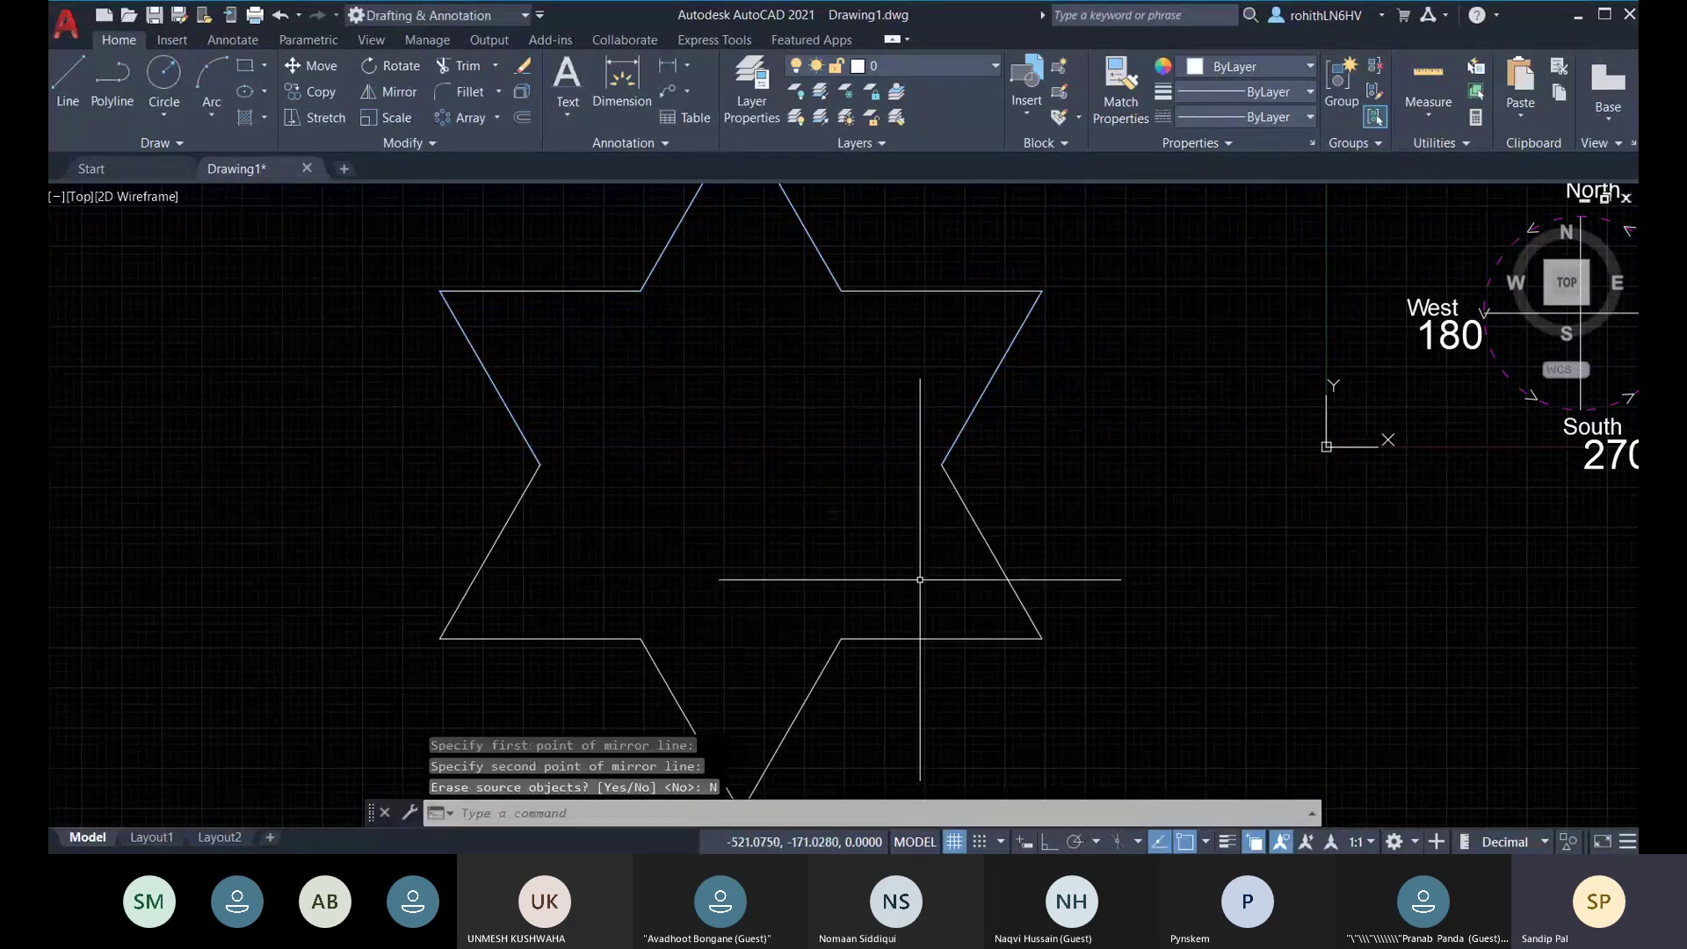
scroll(923, 577, down, 2)
scroll(692, 624, up, 1)
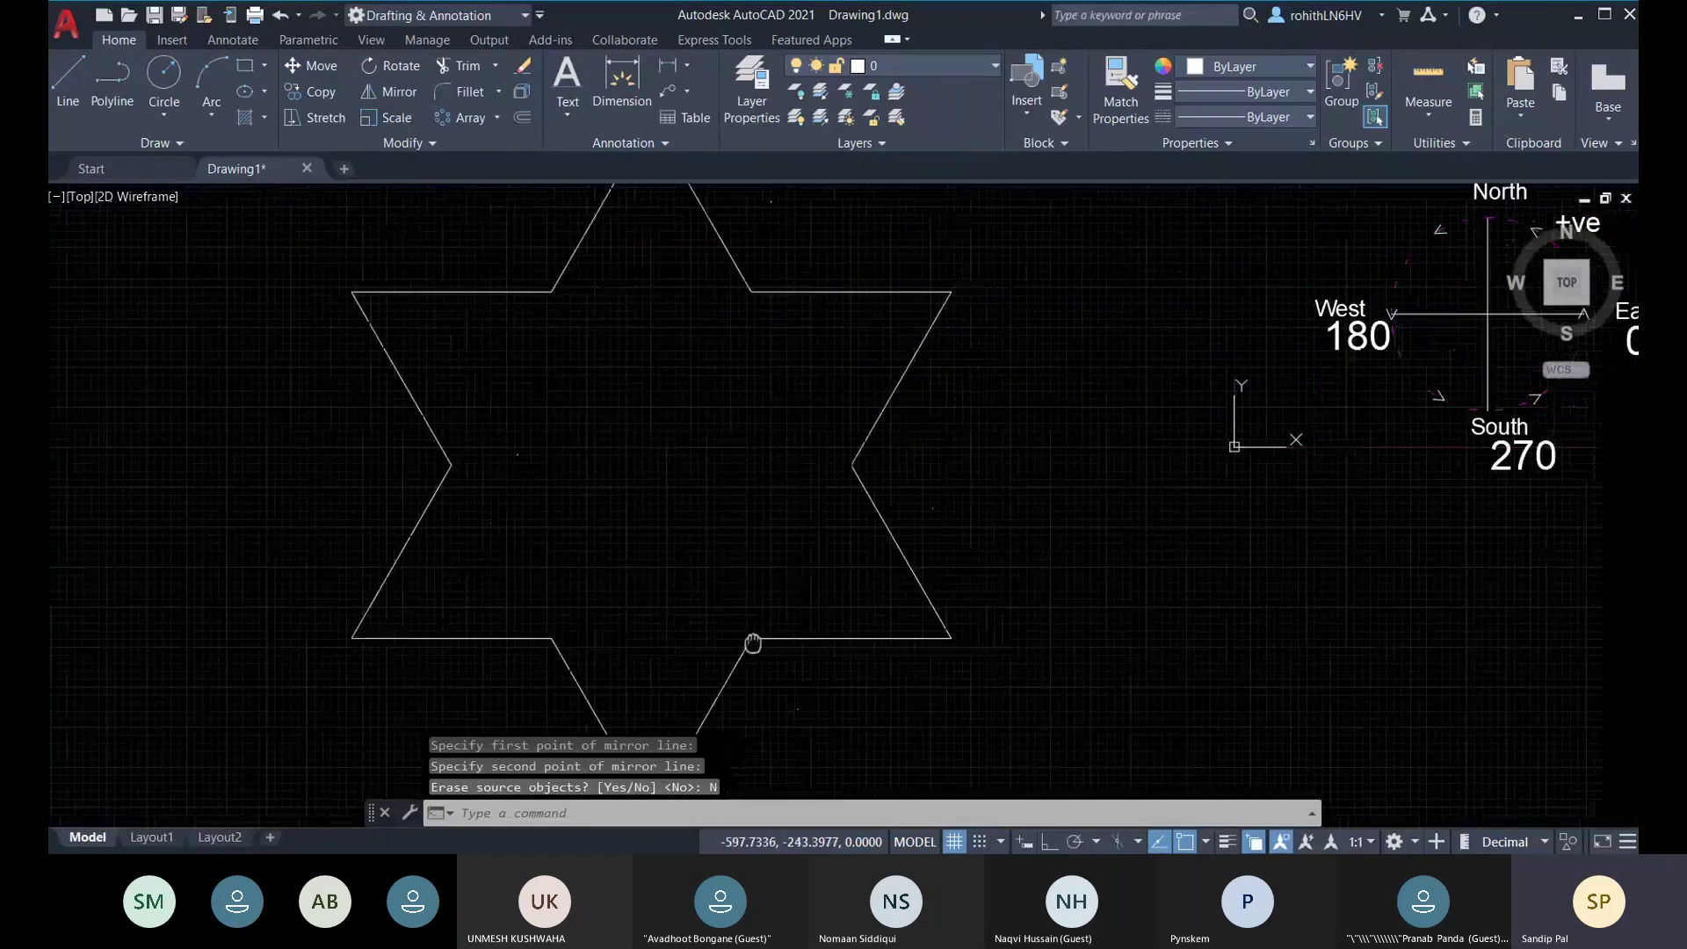
scroll(753, 639, down, 3)
scroll(874, 675, up, 1)
- Frame the star and angle notes, and begin a selection window around everything
middle_drag(1002, 700, 907, 727)
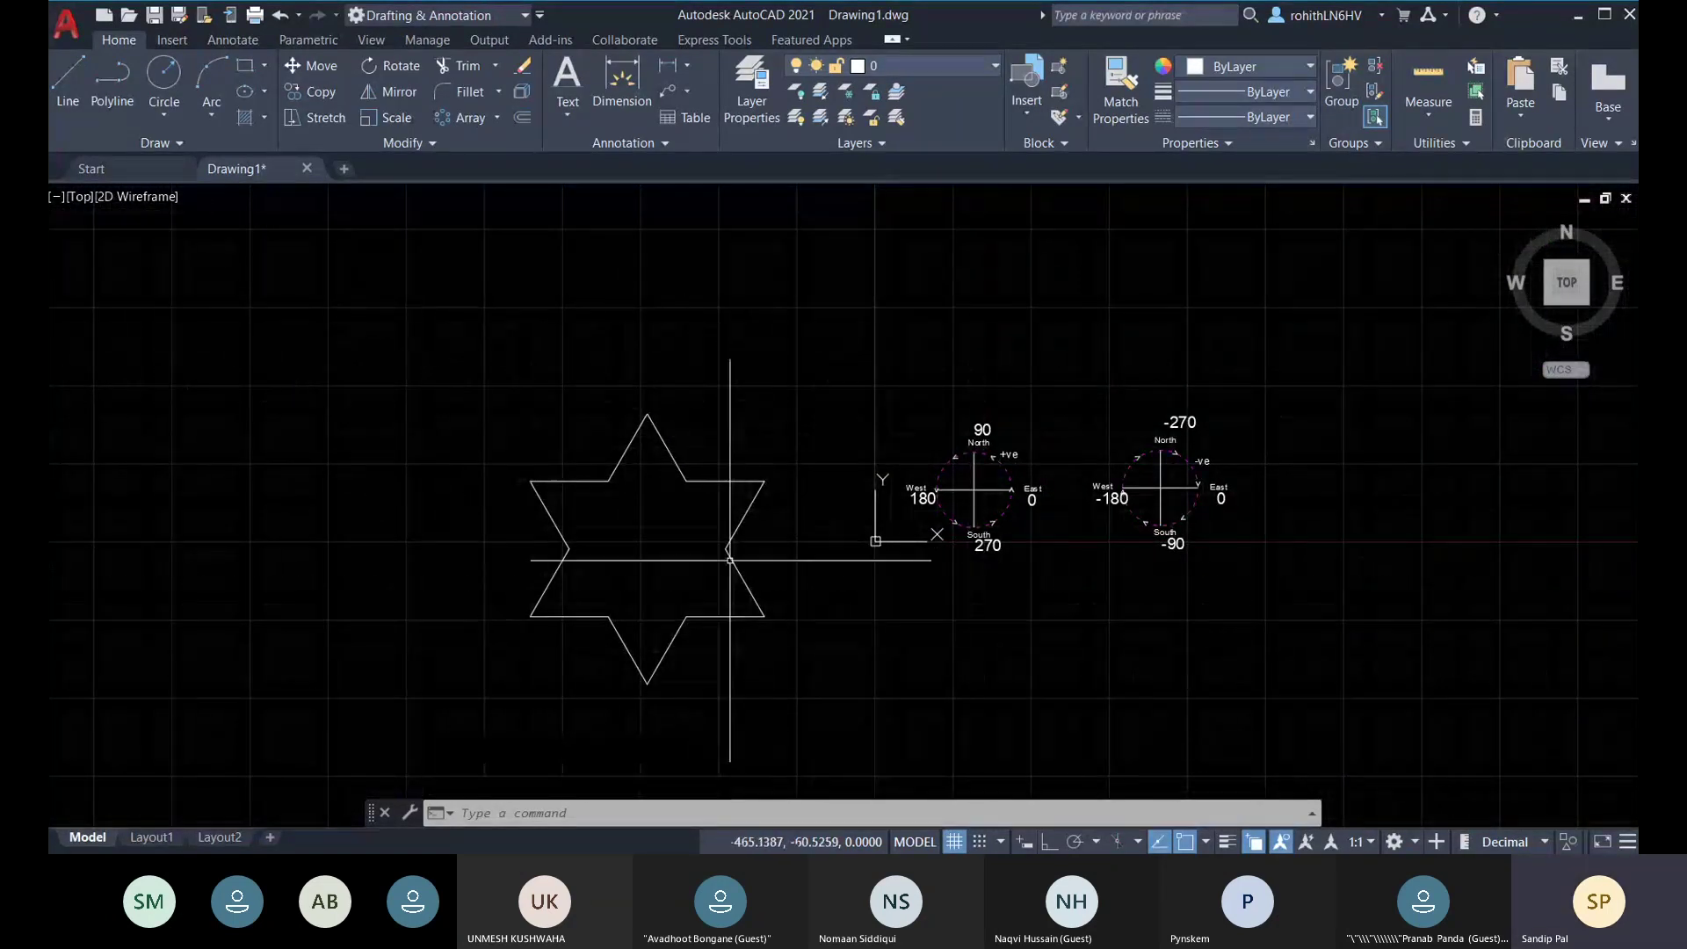
middle_drag(728, 539, 942, 539)
middle_drag(648, 527, 846, 527)
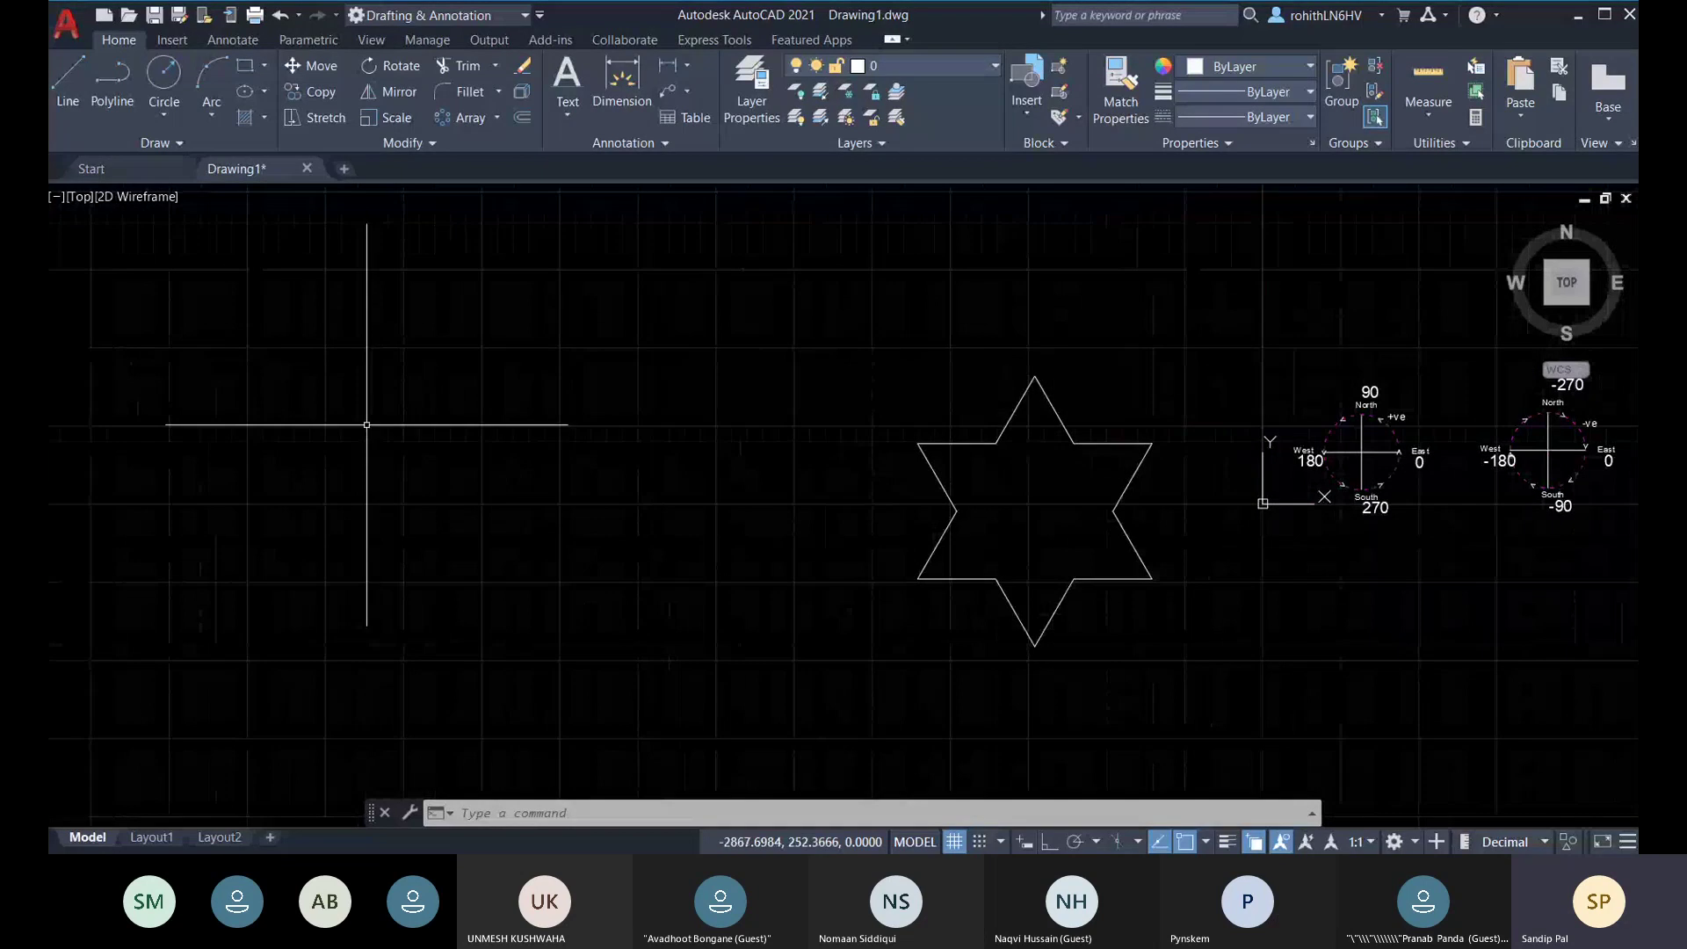
middle_drag(1073, 659, 906, 688)
middle_drag(1141, 754, 953, 694)
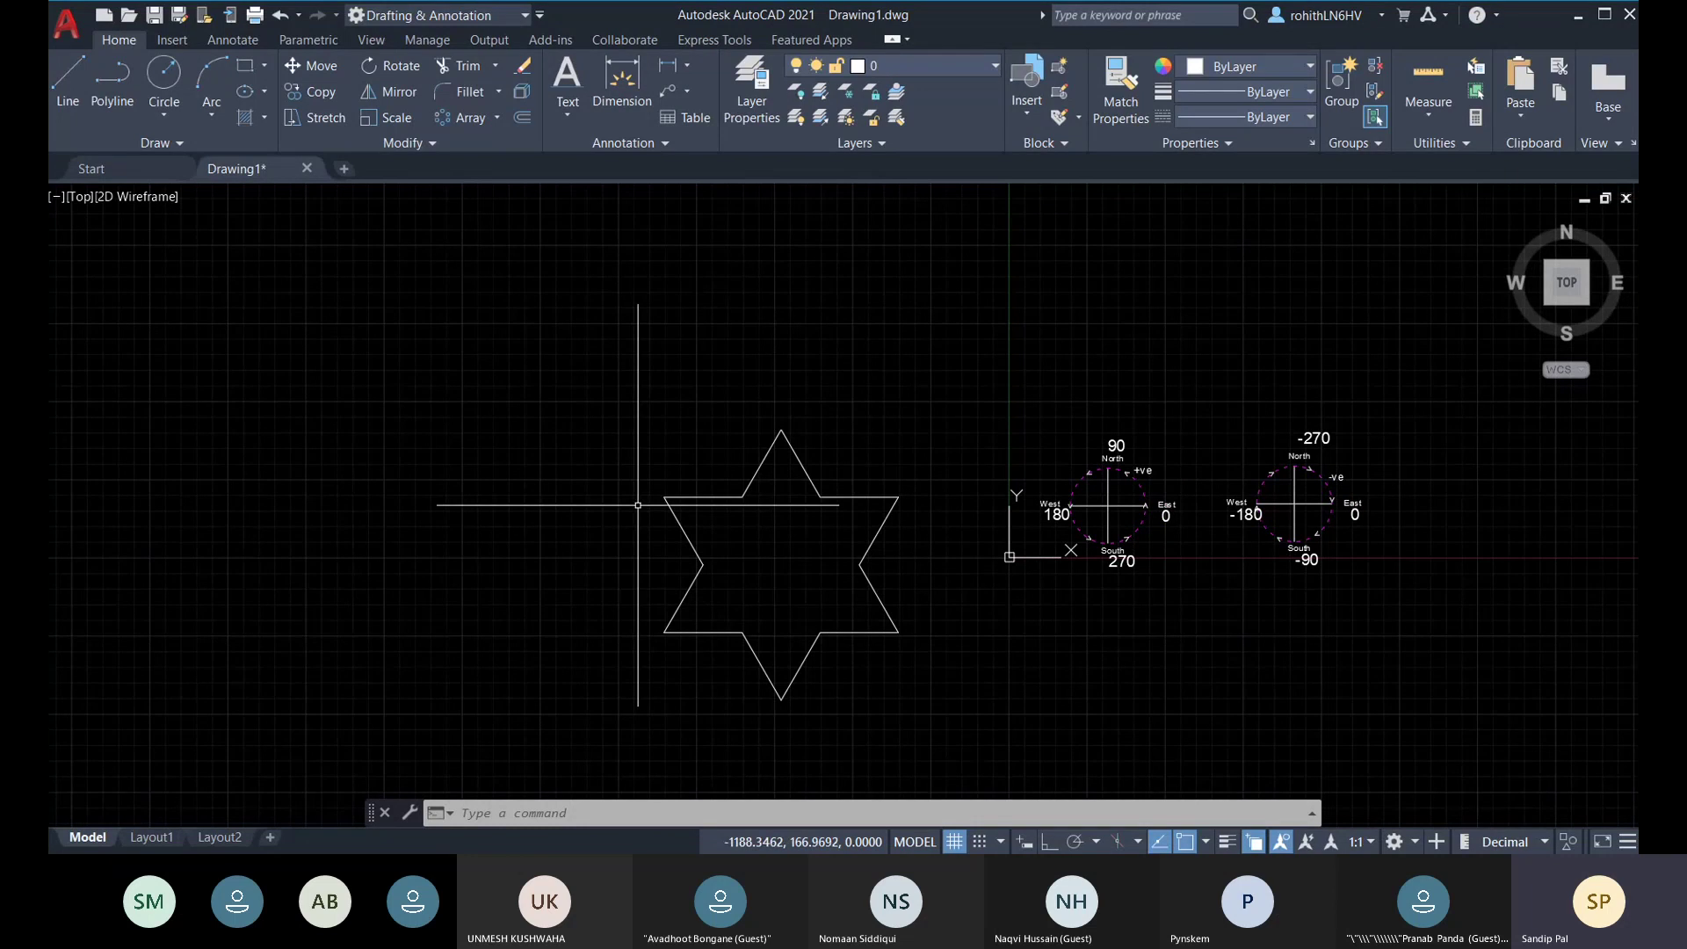
middle_drag(1039, 742, 1014, 736)
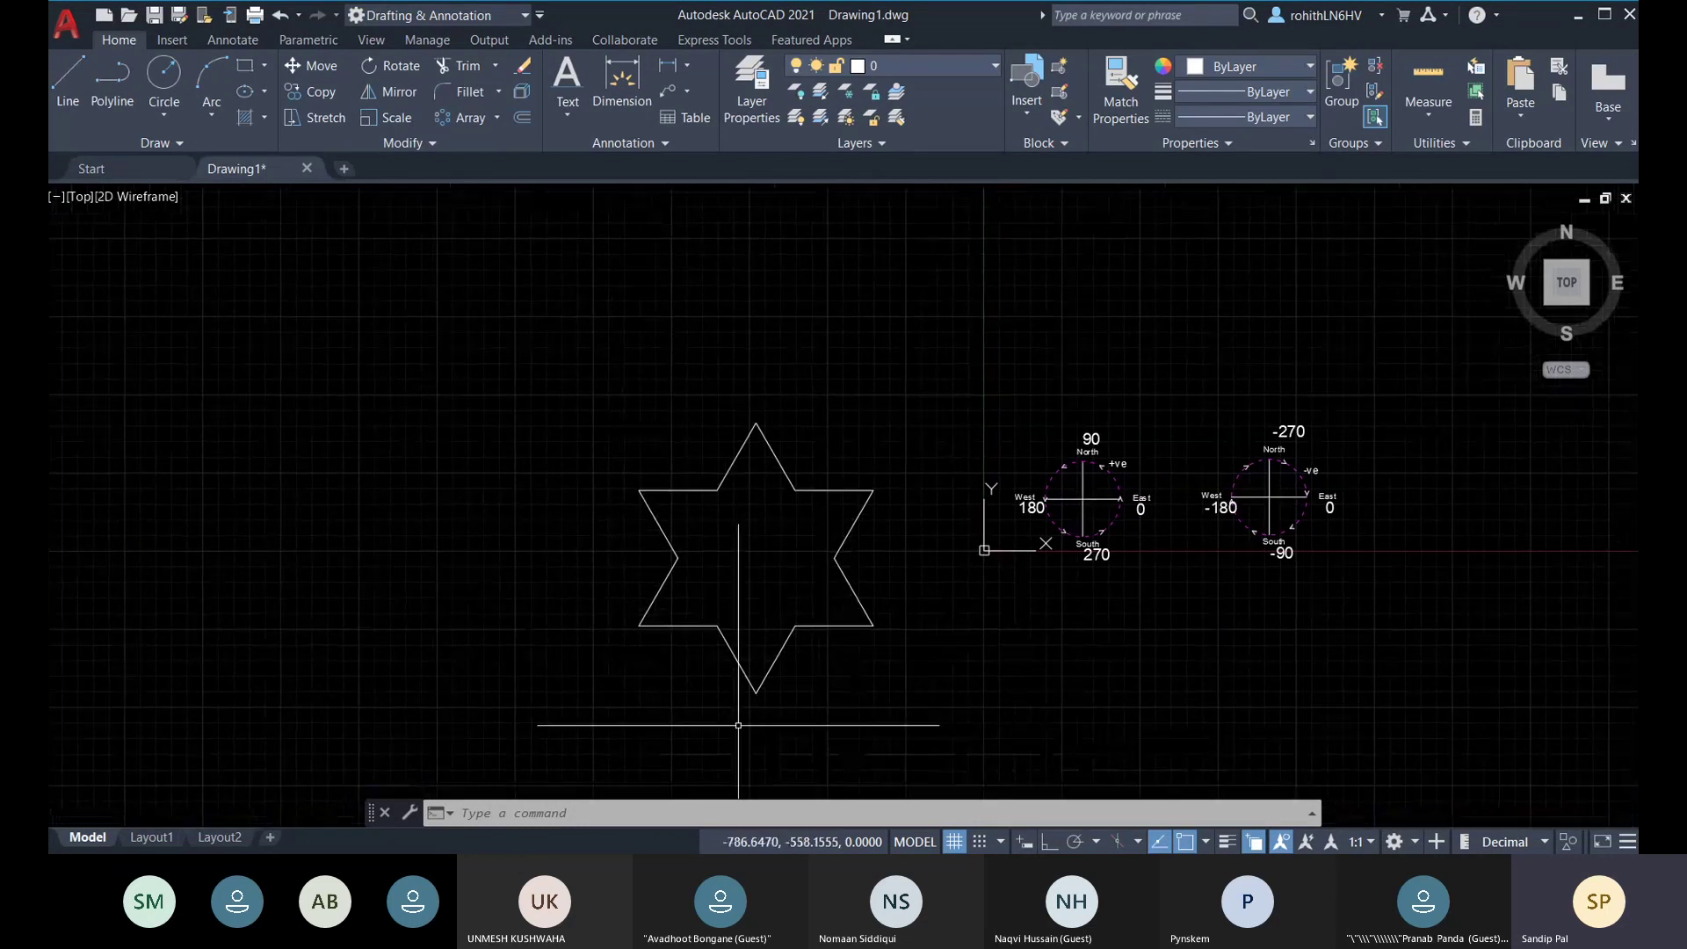
click(483, 352)
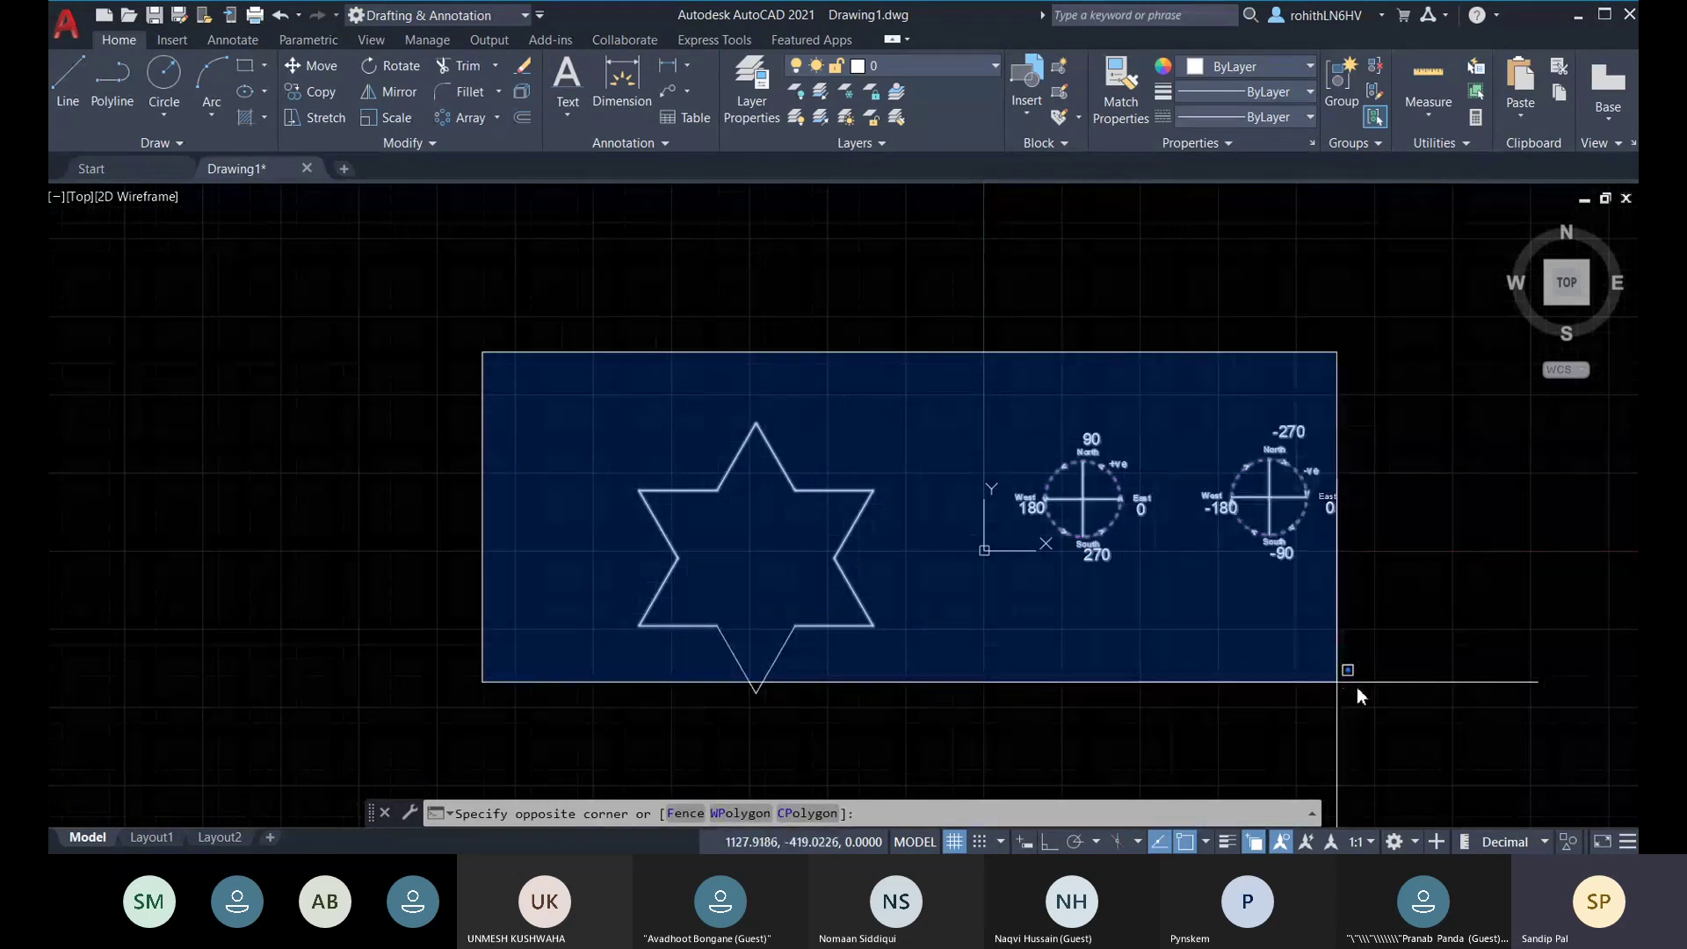
scroll(1336, 682, up, 2)
scroll(1326, 638, down, 4)
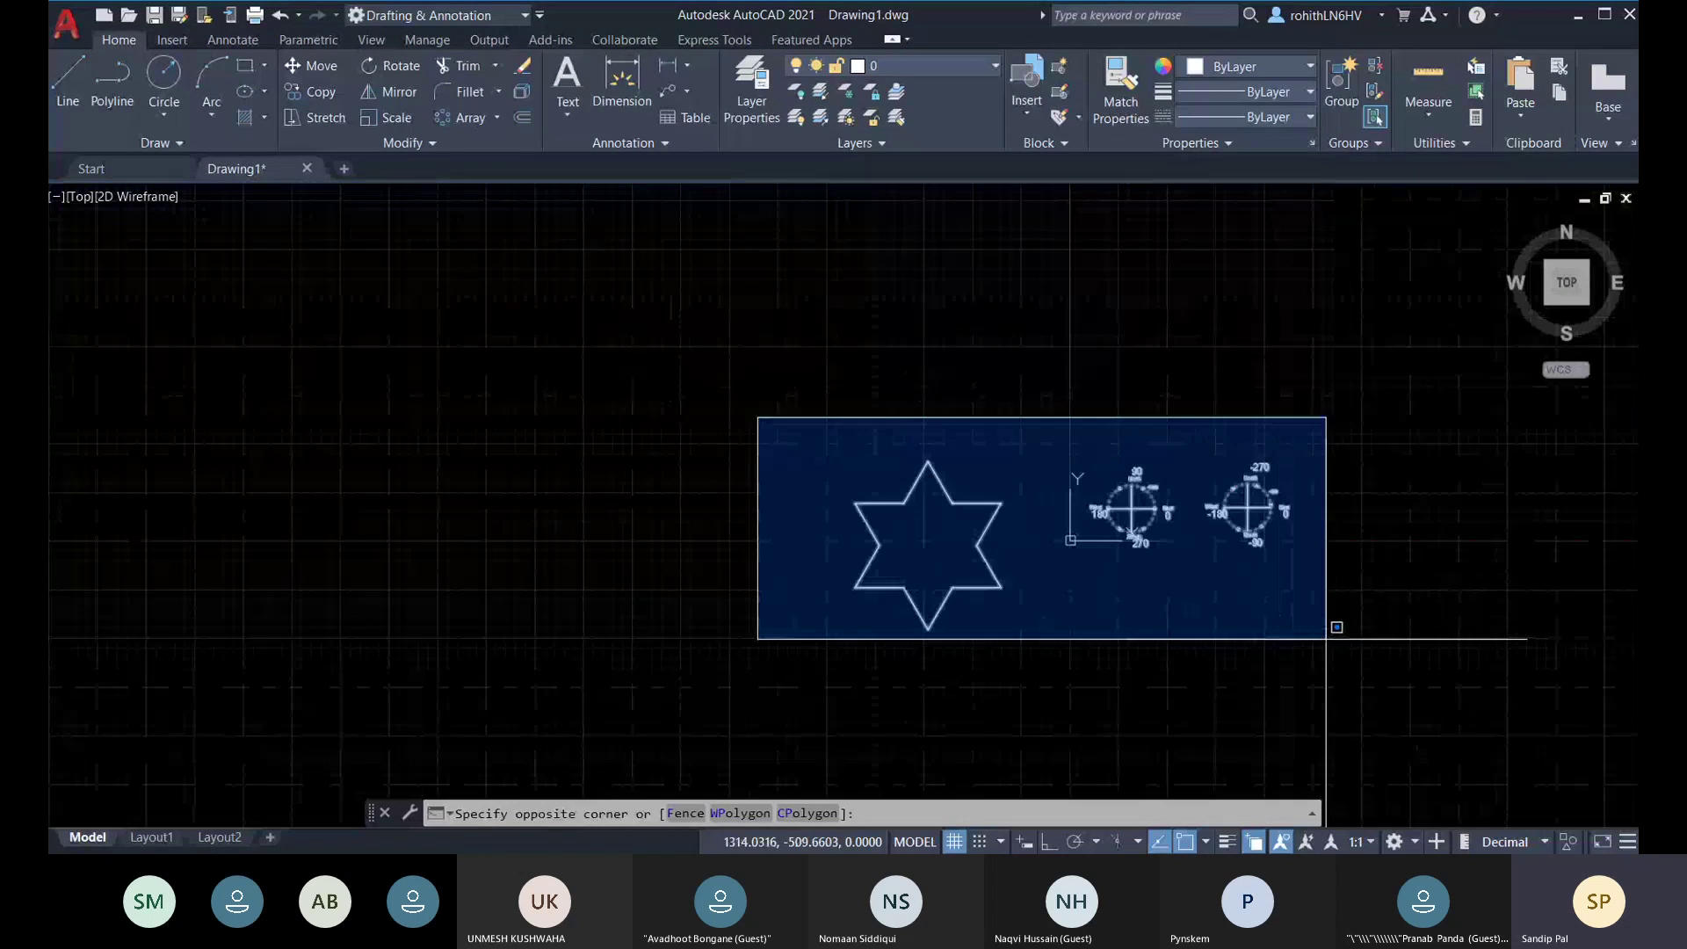
- Erase the star and both angle diagrams, then open Drawing Units with UN
click(1326, 638)
key(Delete)
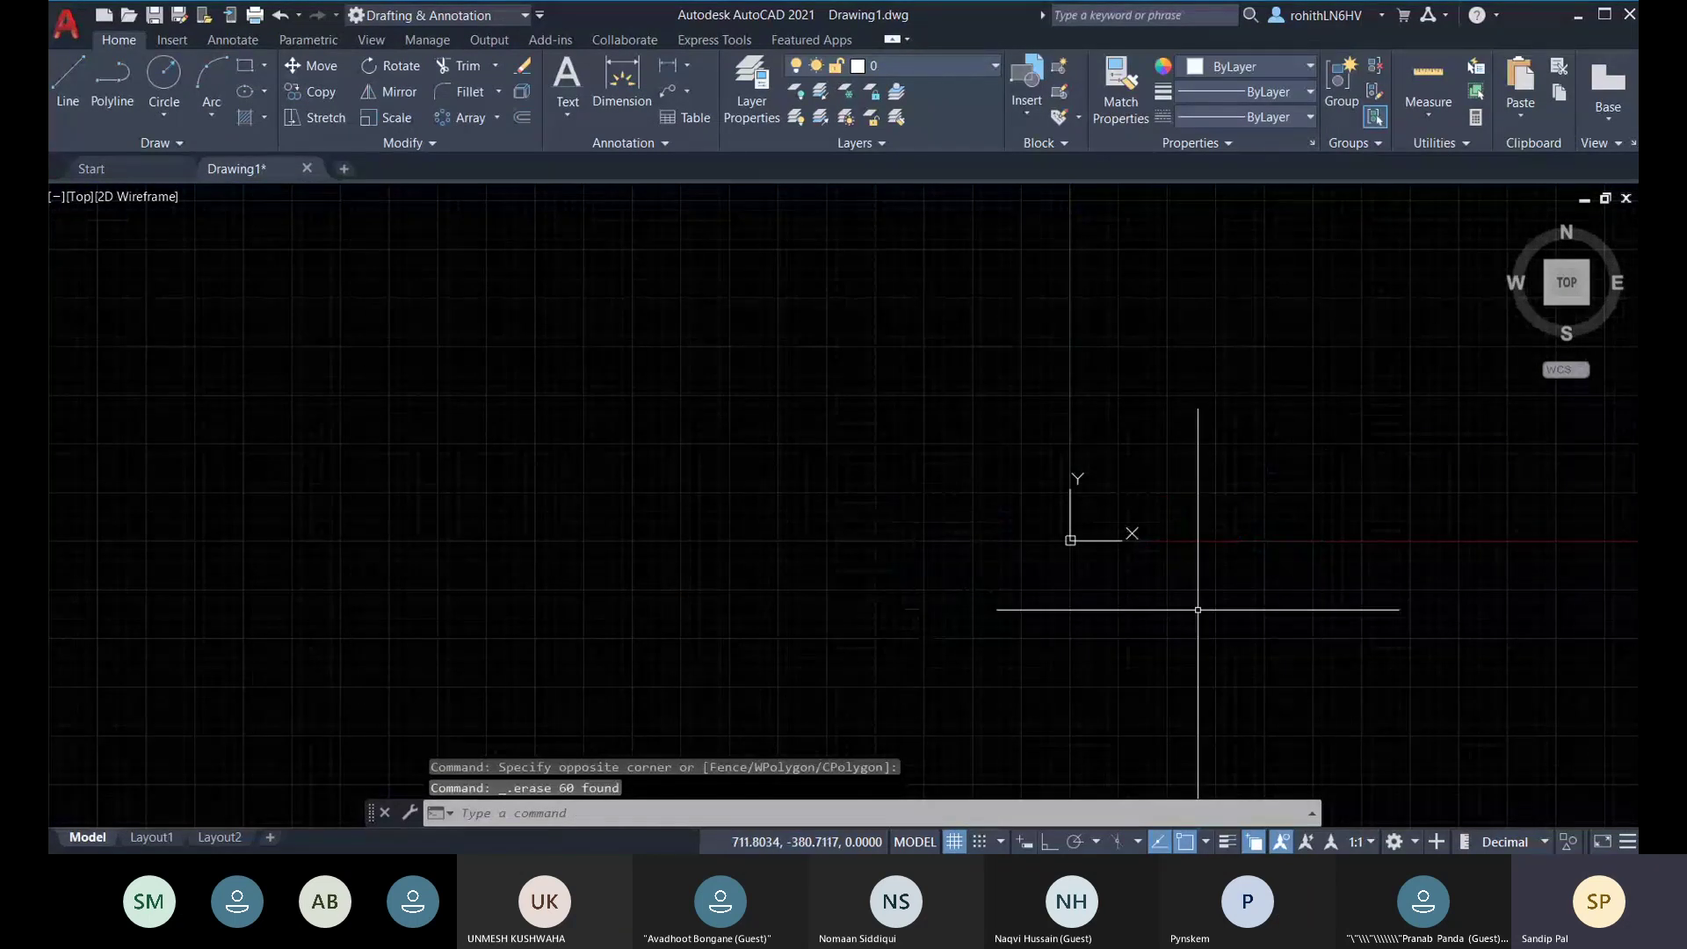
middle_drag(1197, 609, 902, 642)
text(u)
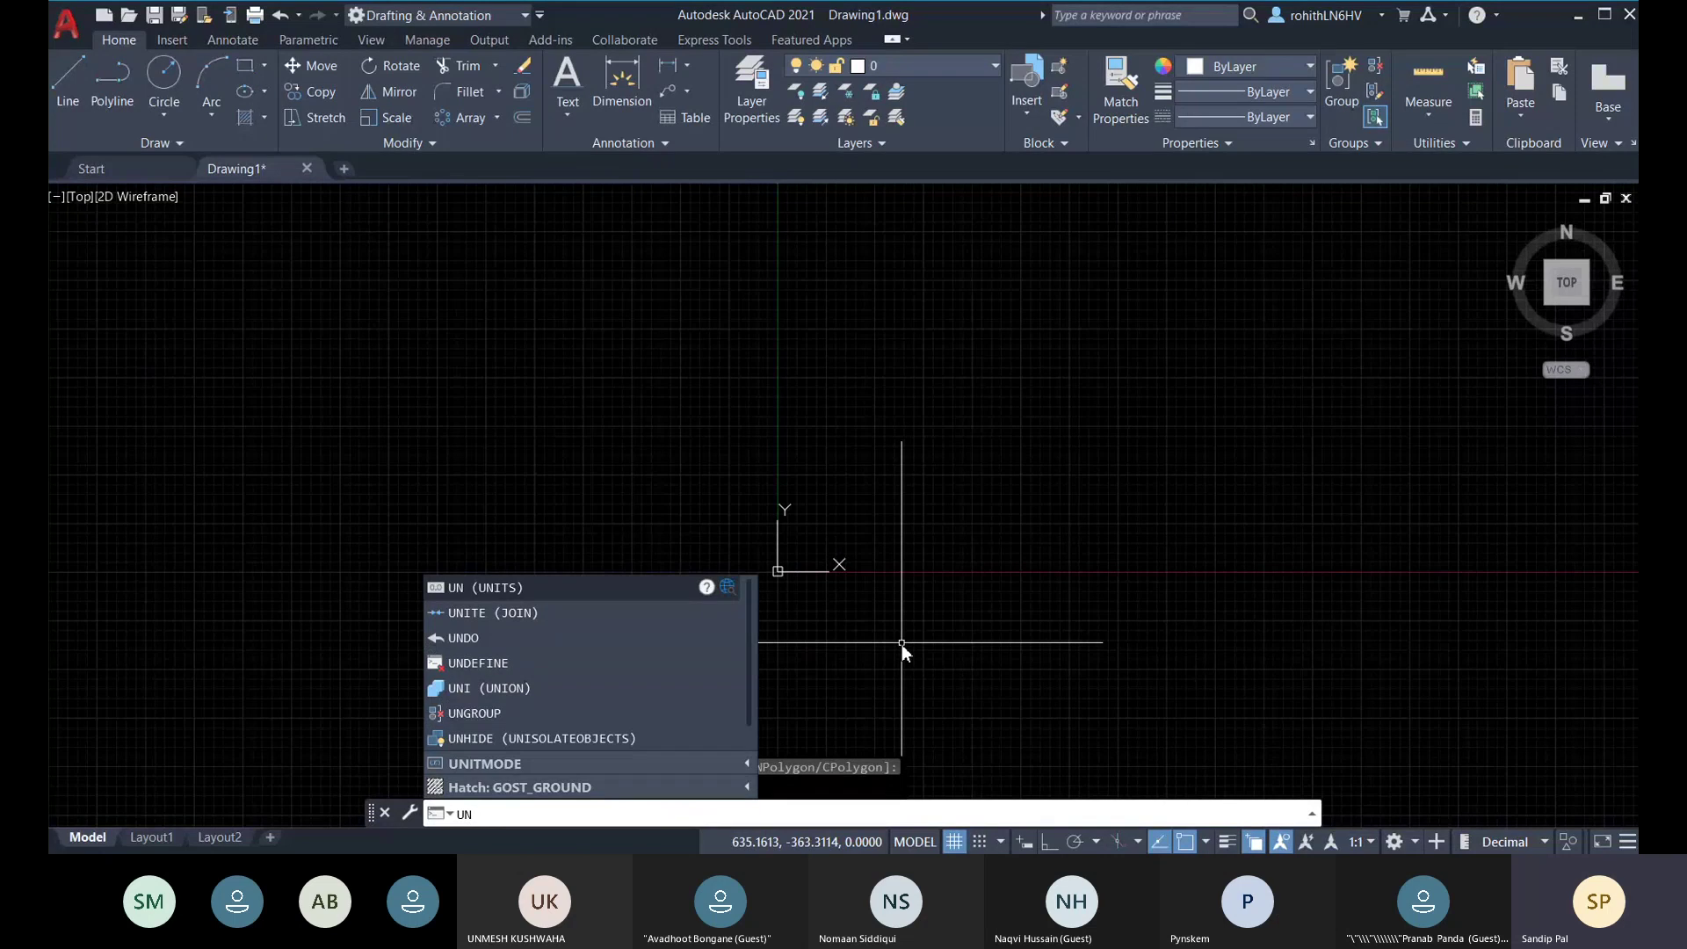
key(Return)
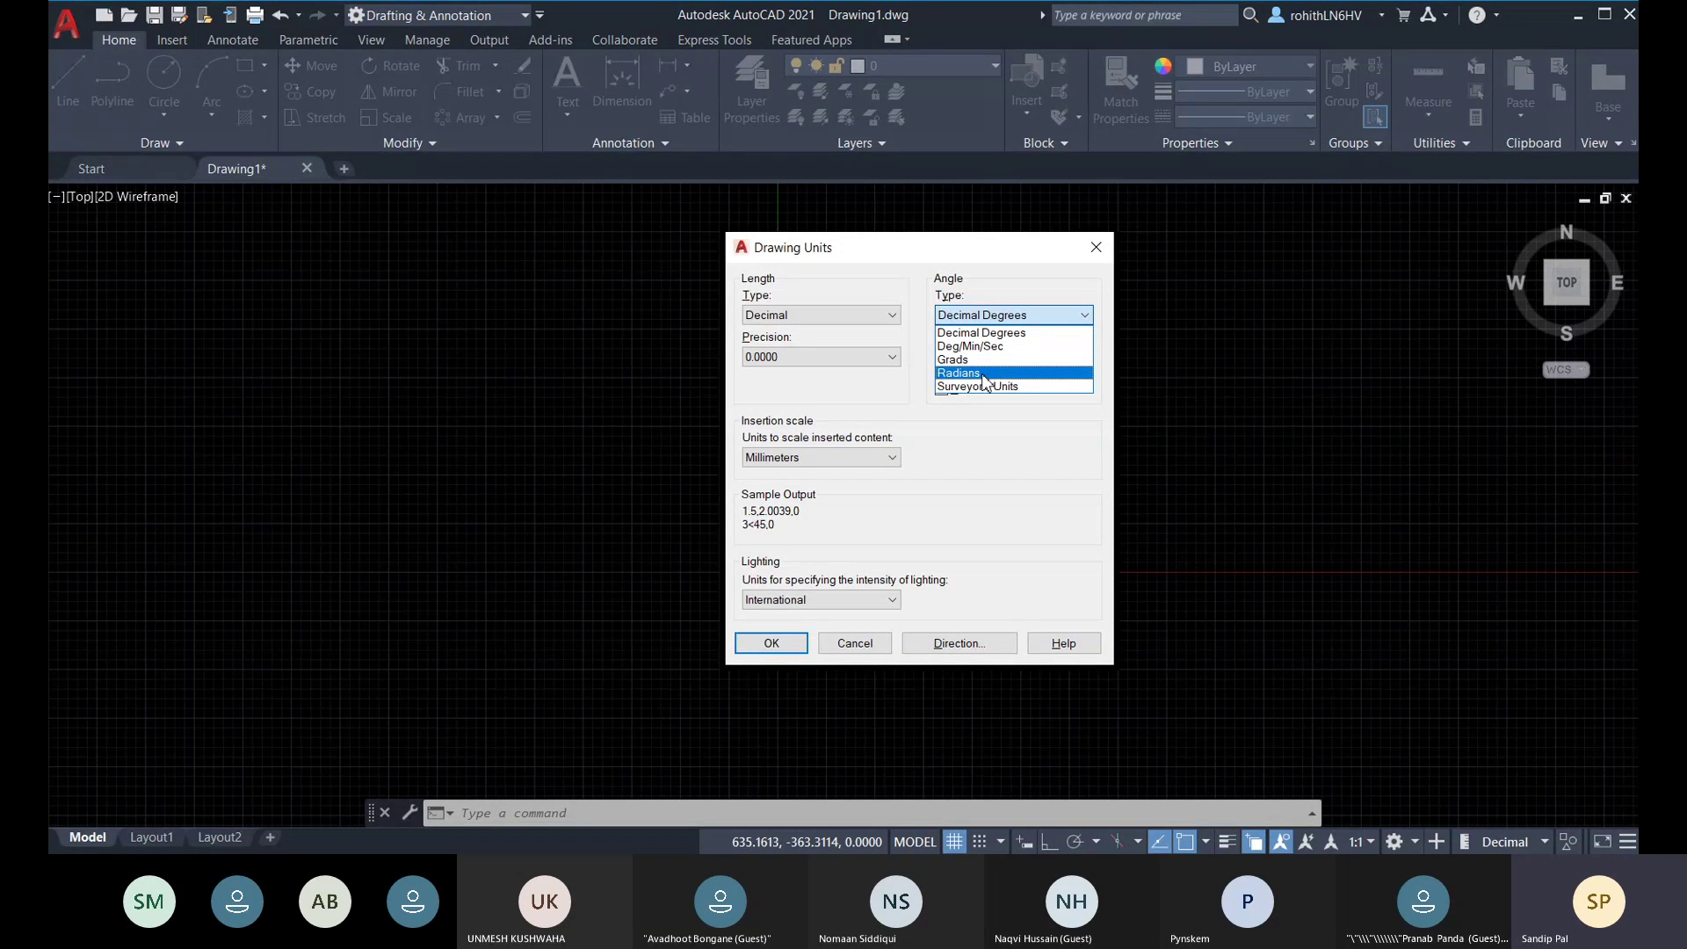
- Try Radians, then set Surveyor's Units angles with an East base direction, and close Drawing Units
click(984, 373)
click(1012, 316)
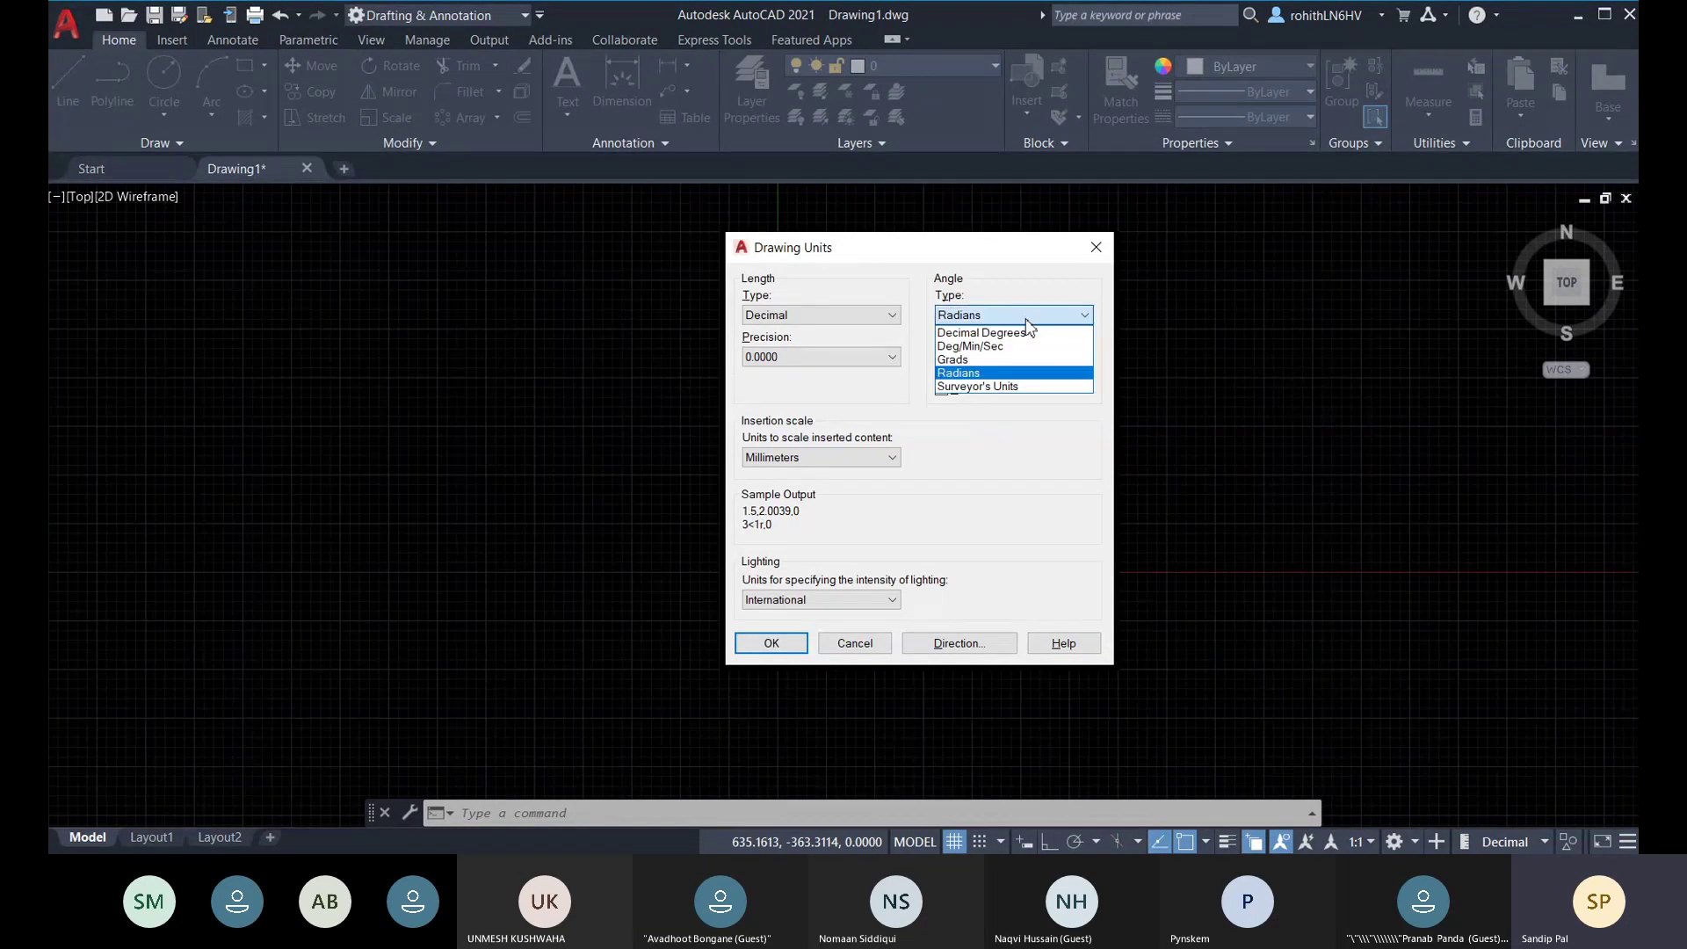
click(1021, 388)
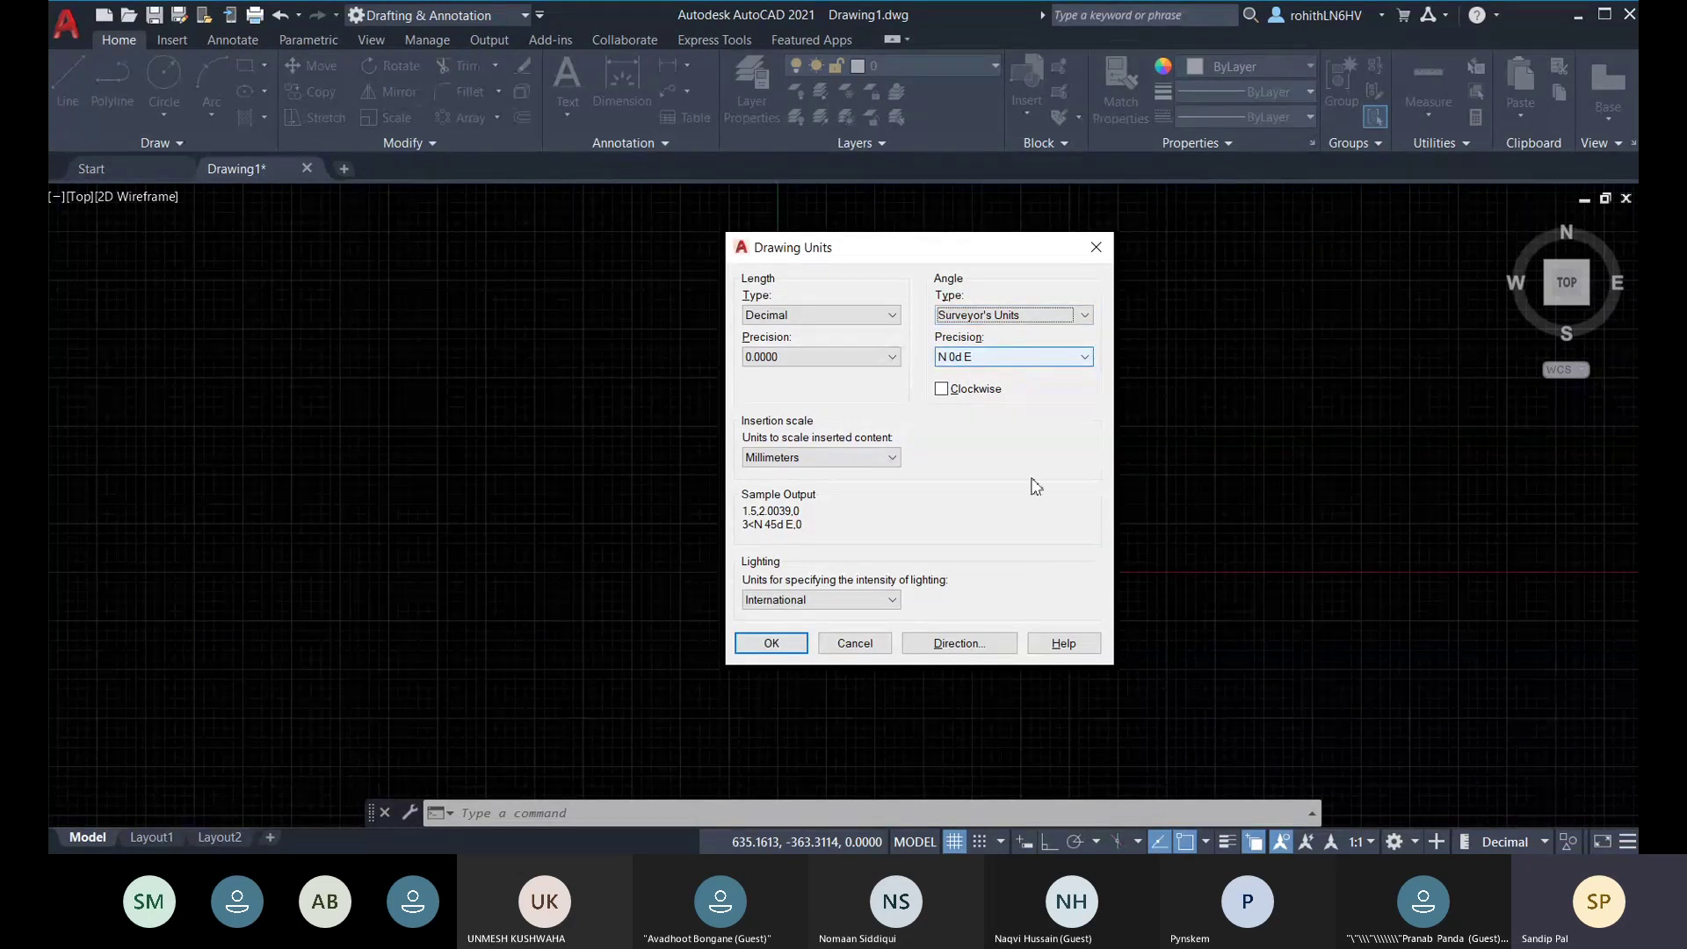
click(966, 646)
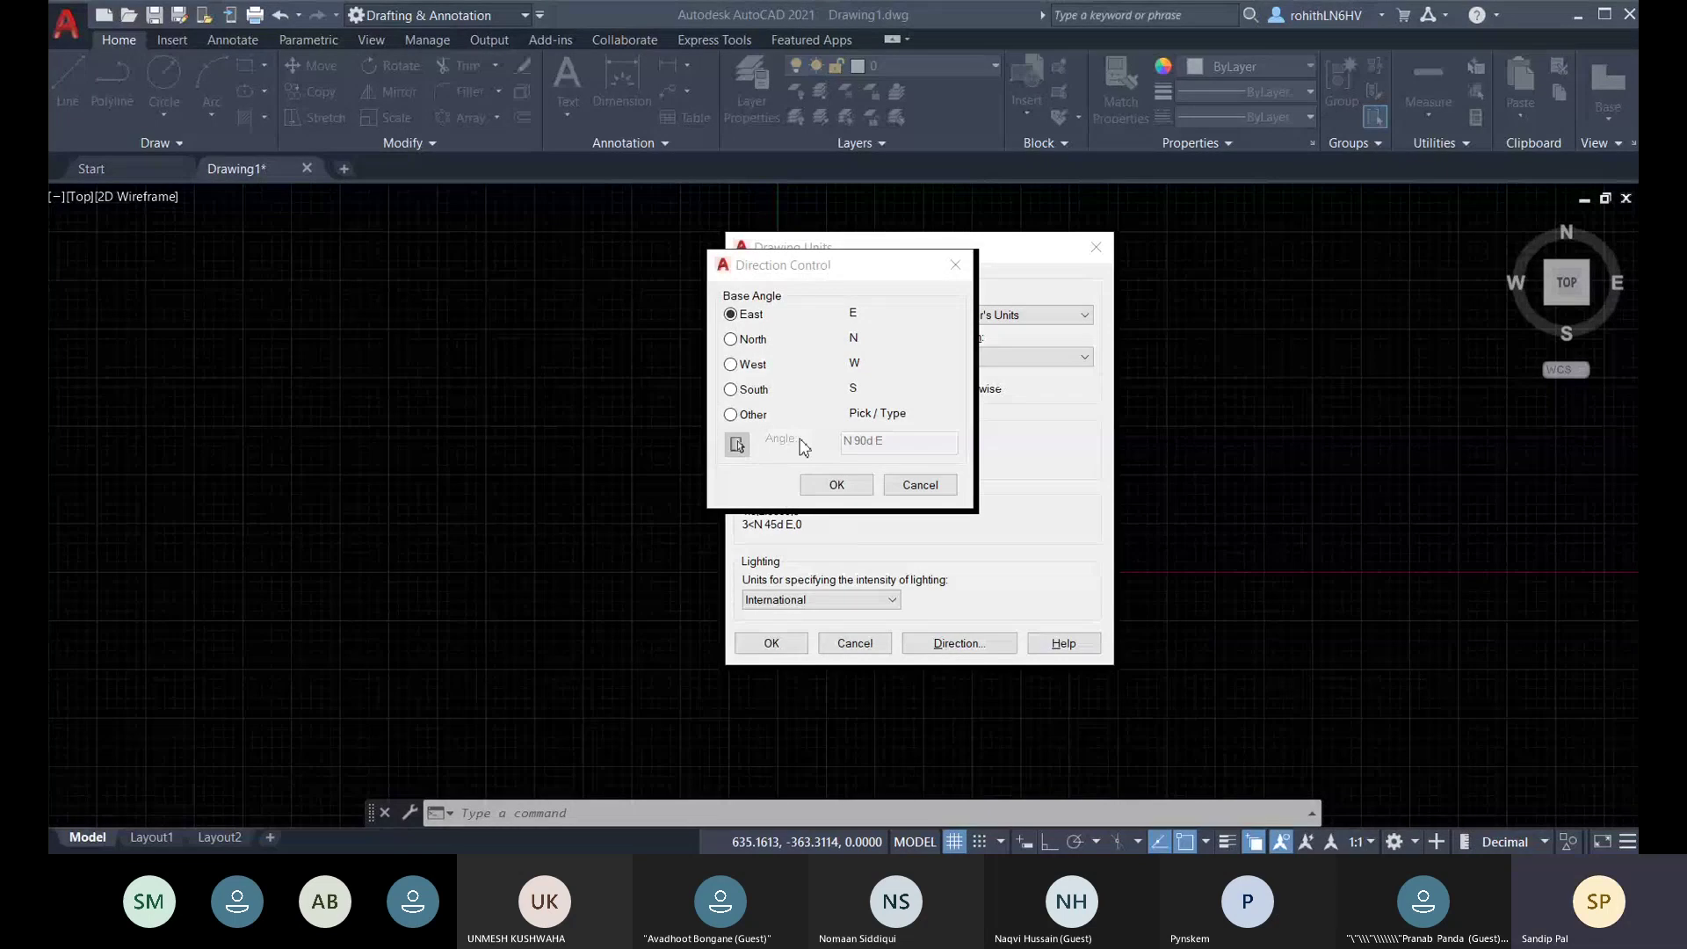
drag(787, 267, 671, 271)
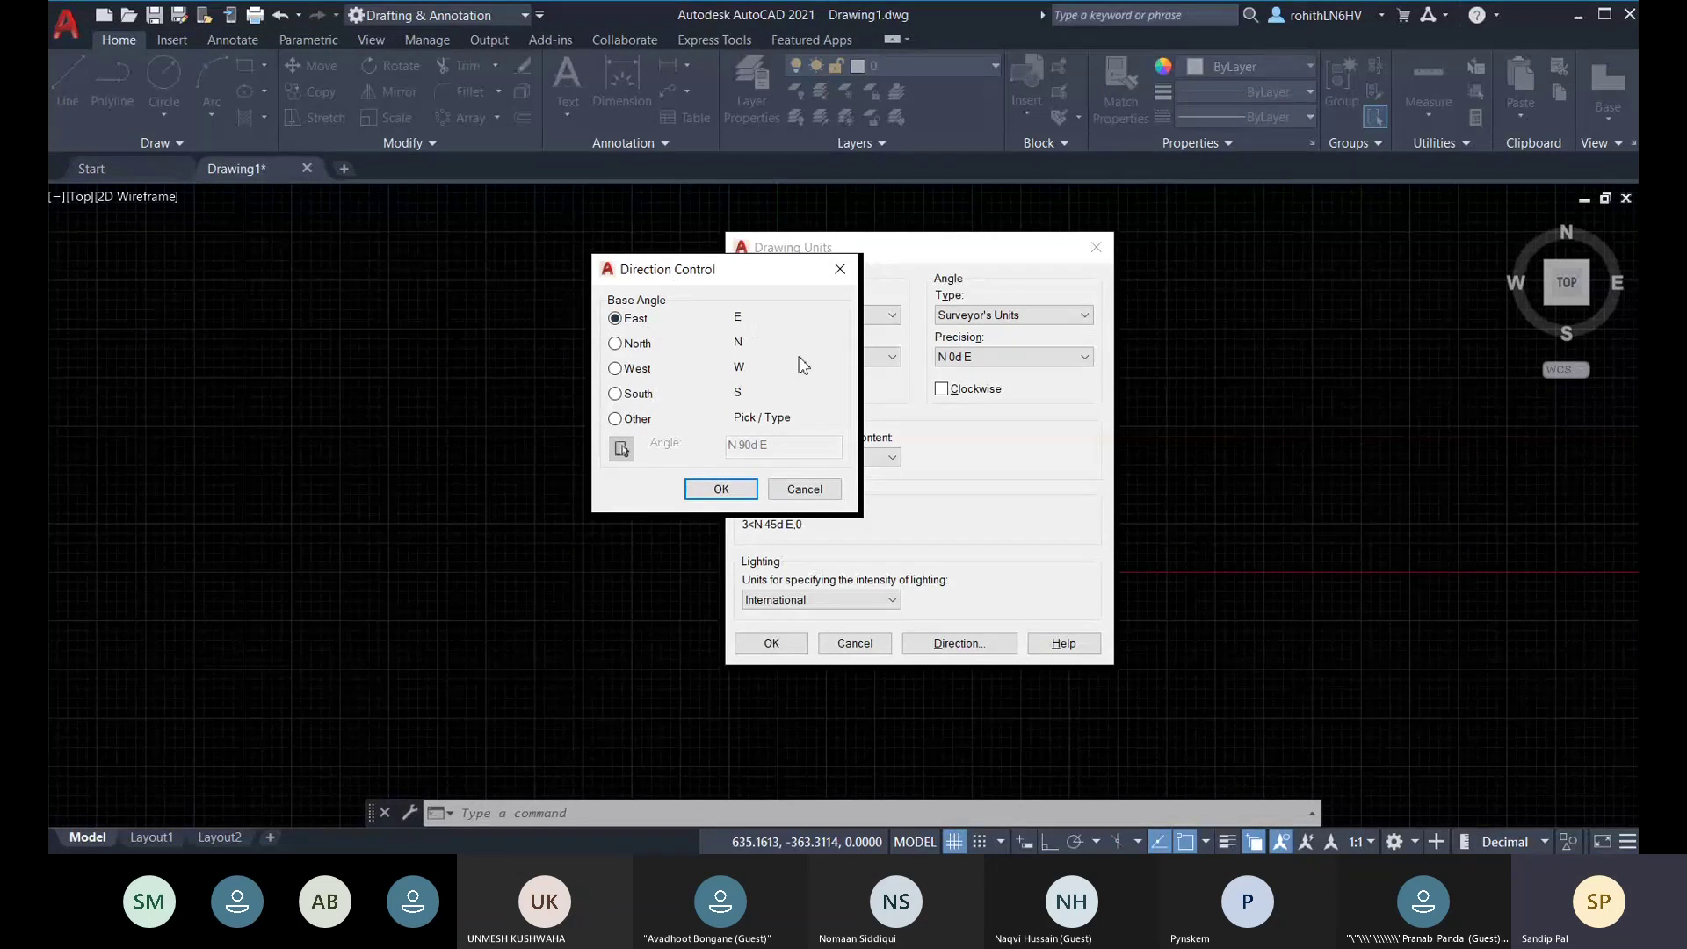
click(729, 497)
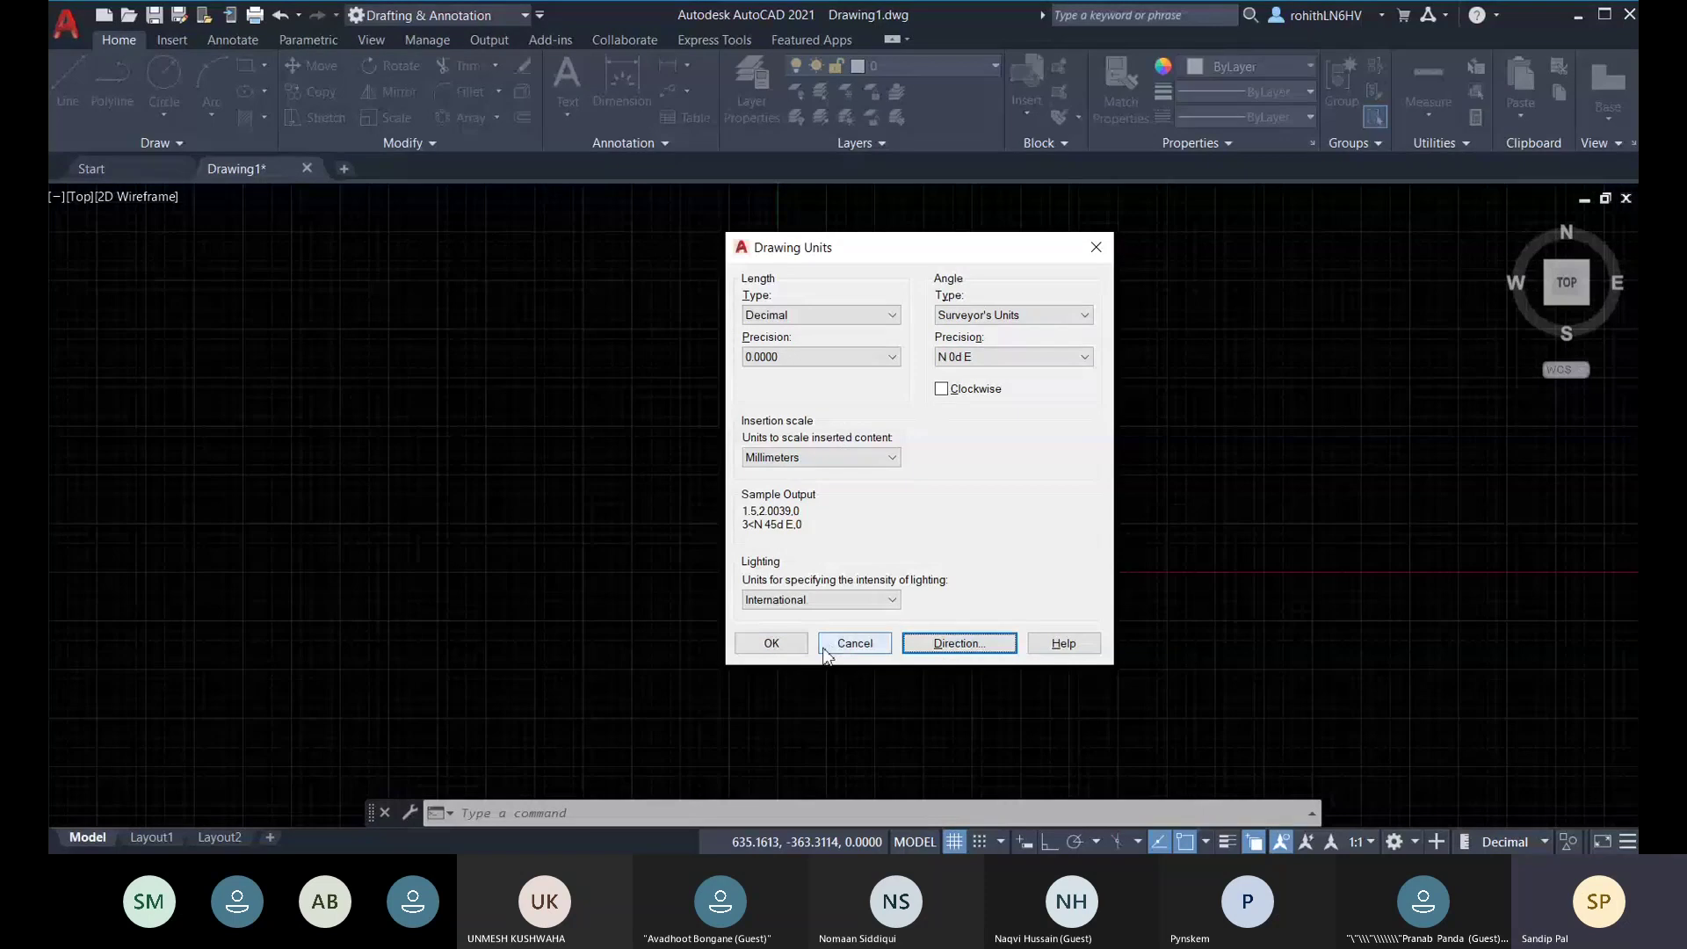
click(855, 643)
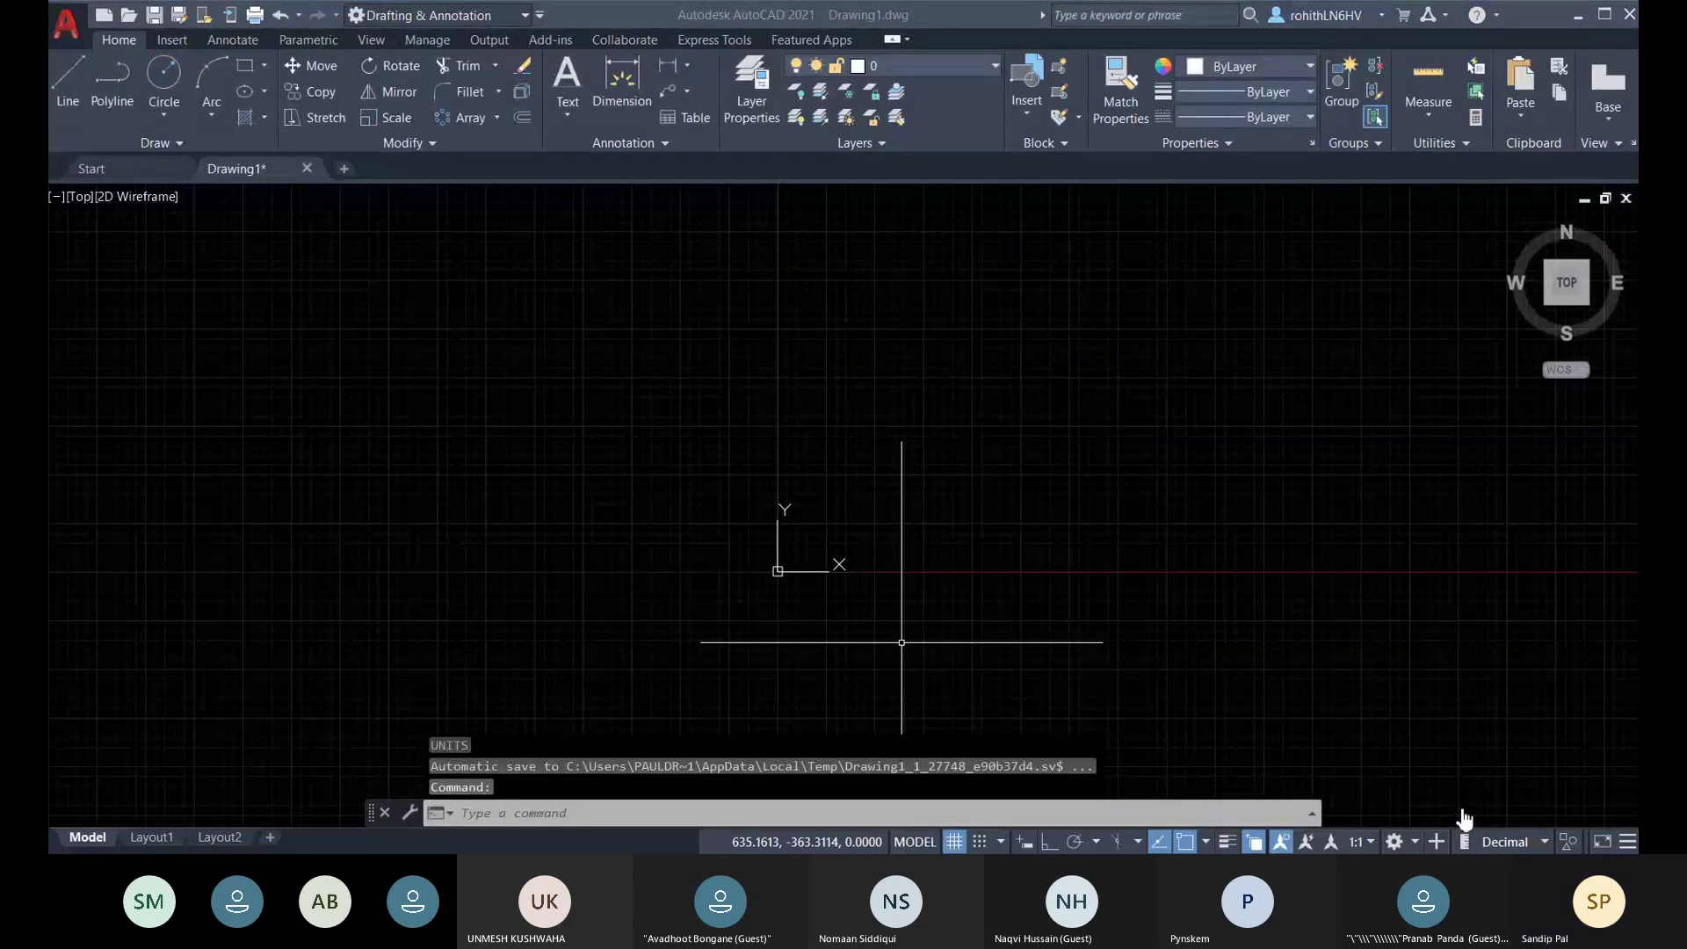
scroll(972, 556, down, 2)
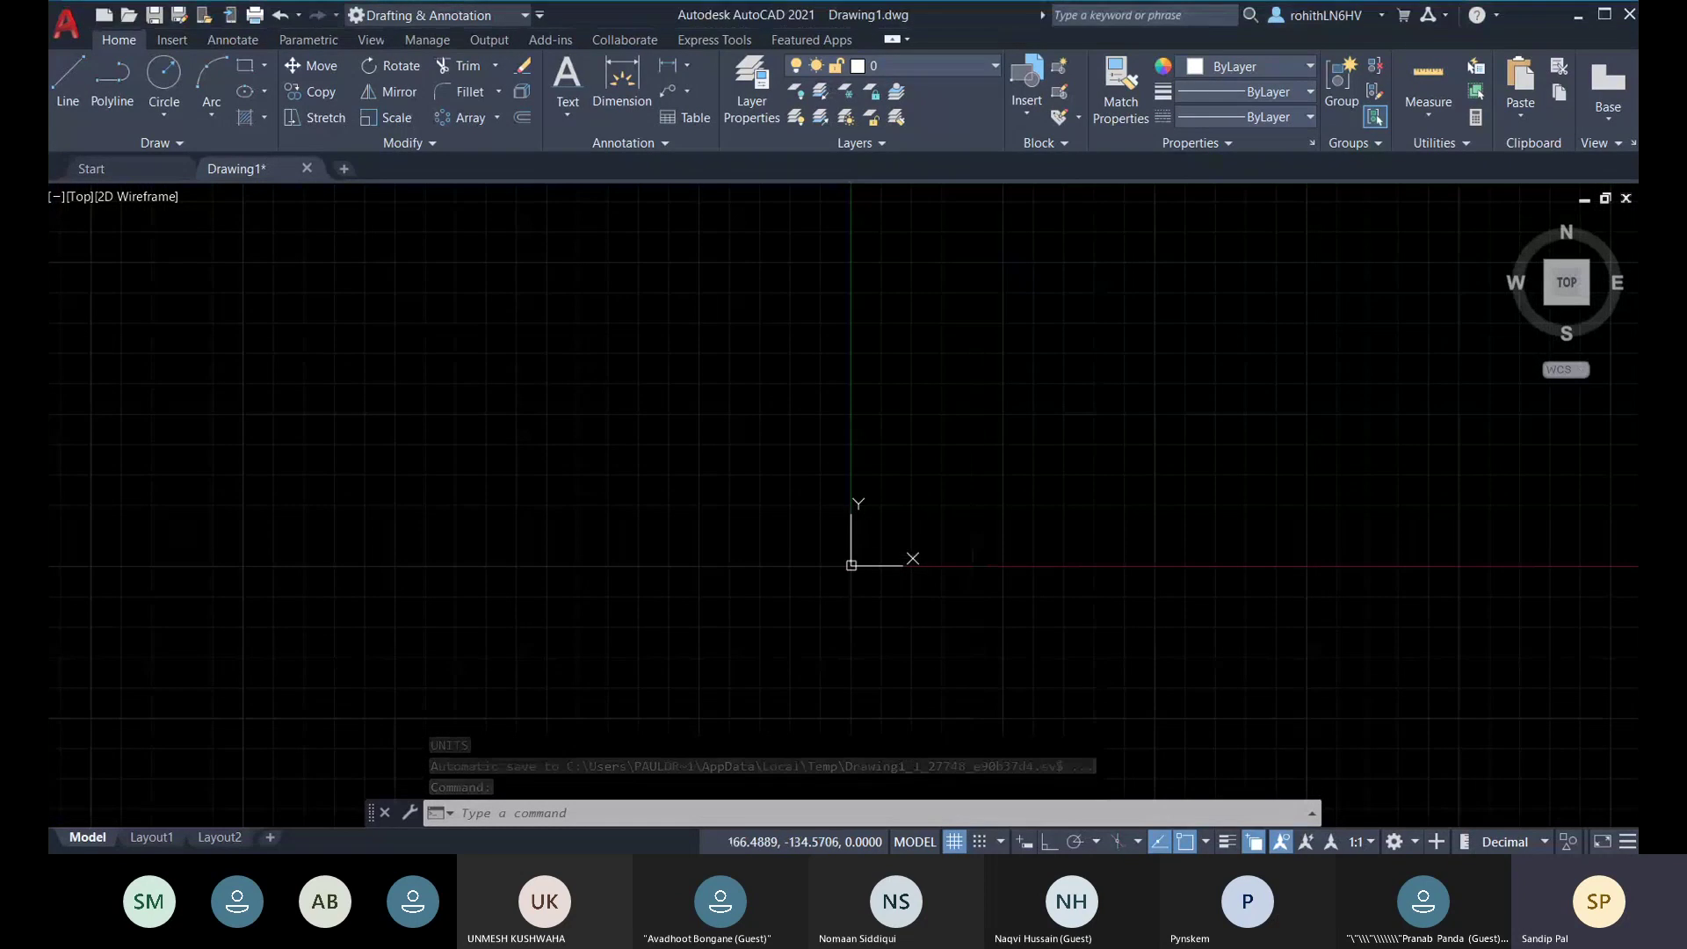
middle_drag(860, 244, 772, 282)
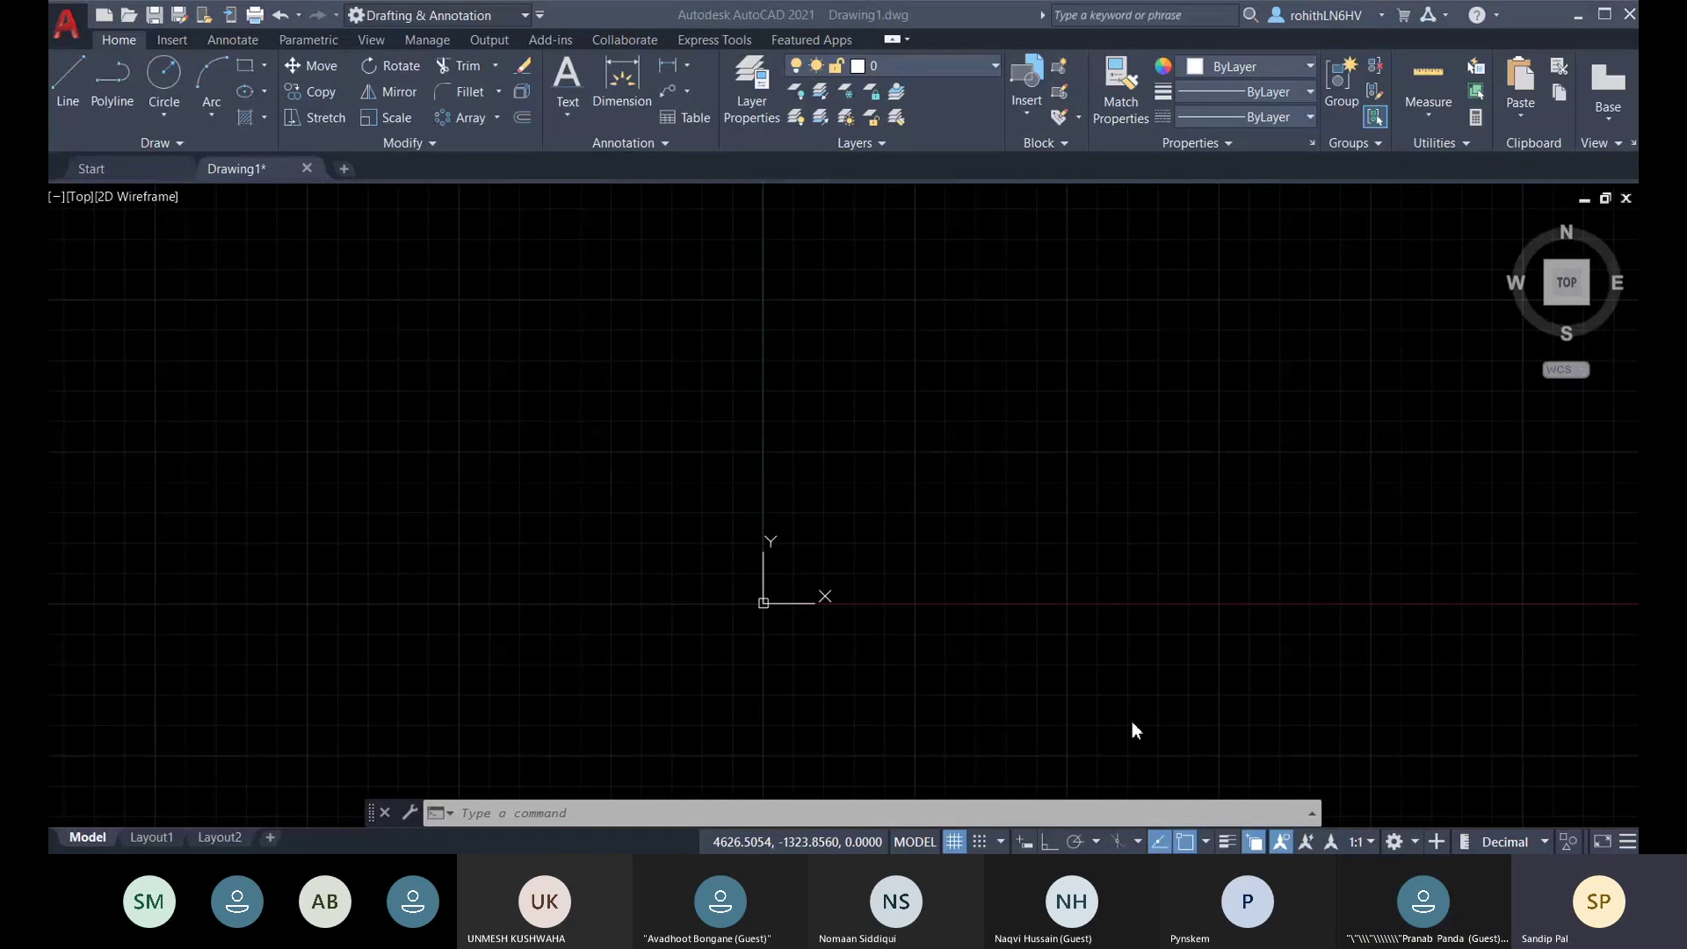
middle_drag(993, 518, 805, 581)
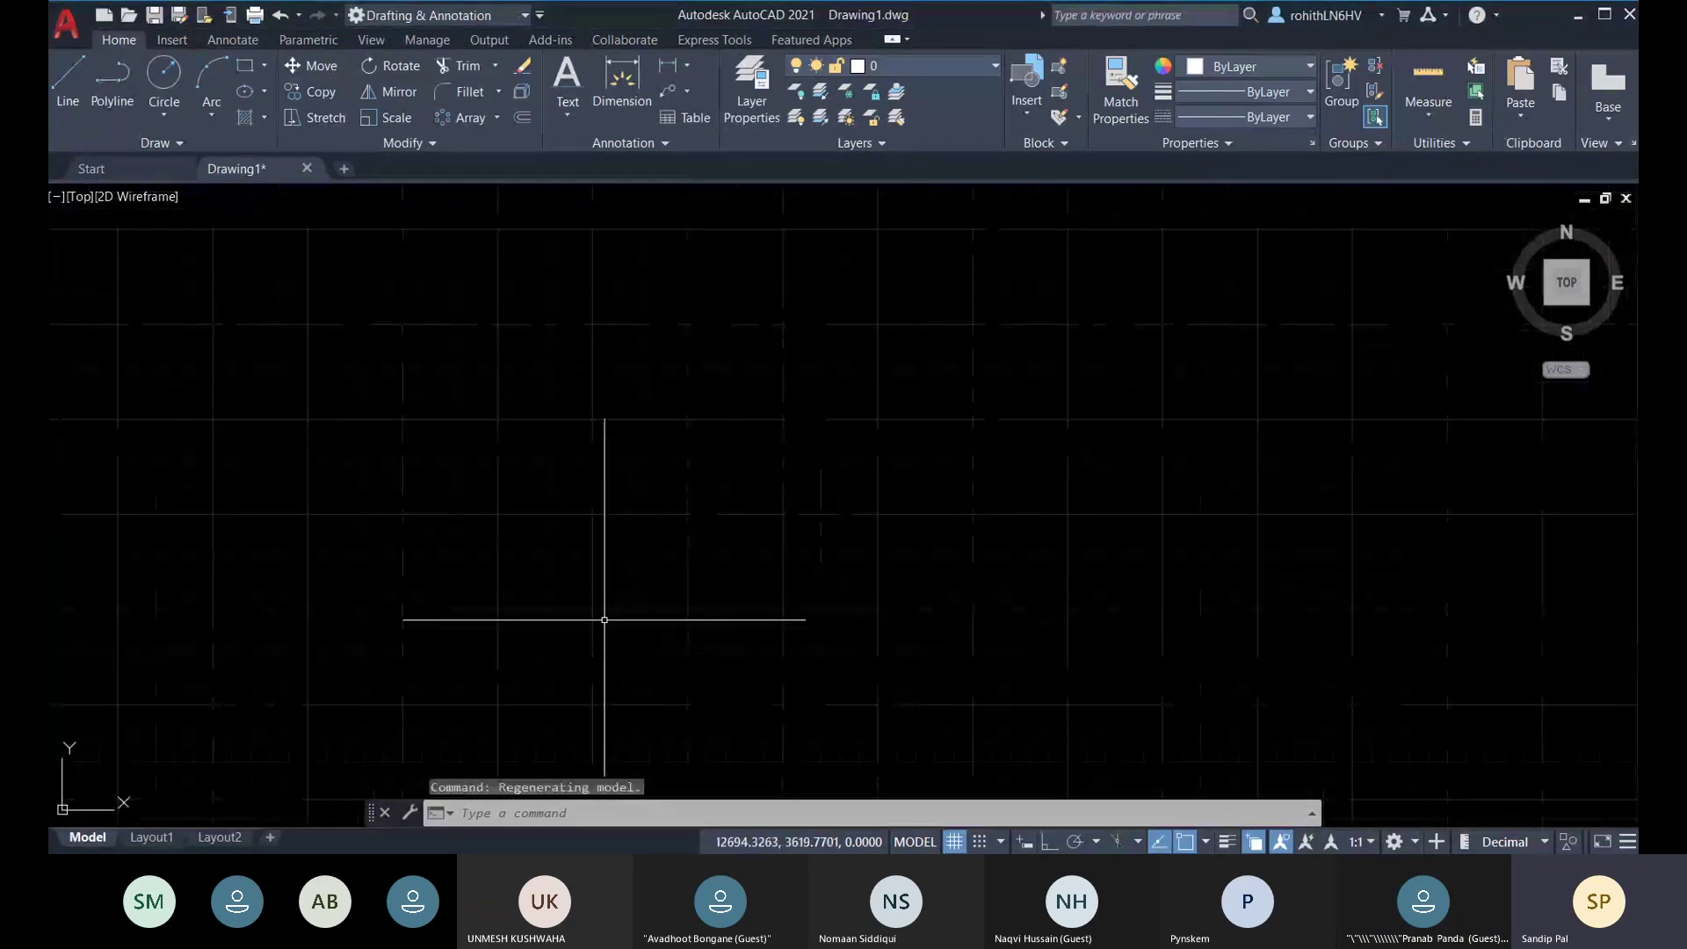
scroll(603, 617, down, 2)
scroll(569, 620, down, 1)
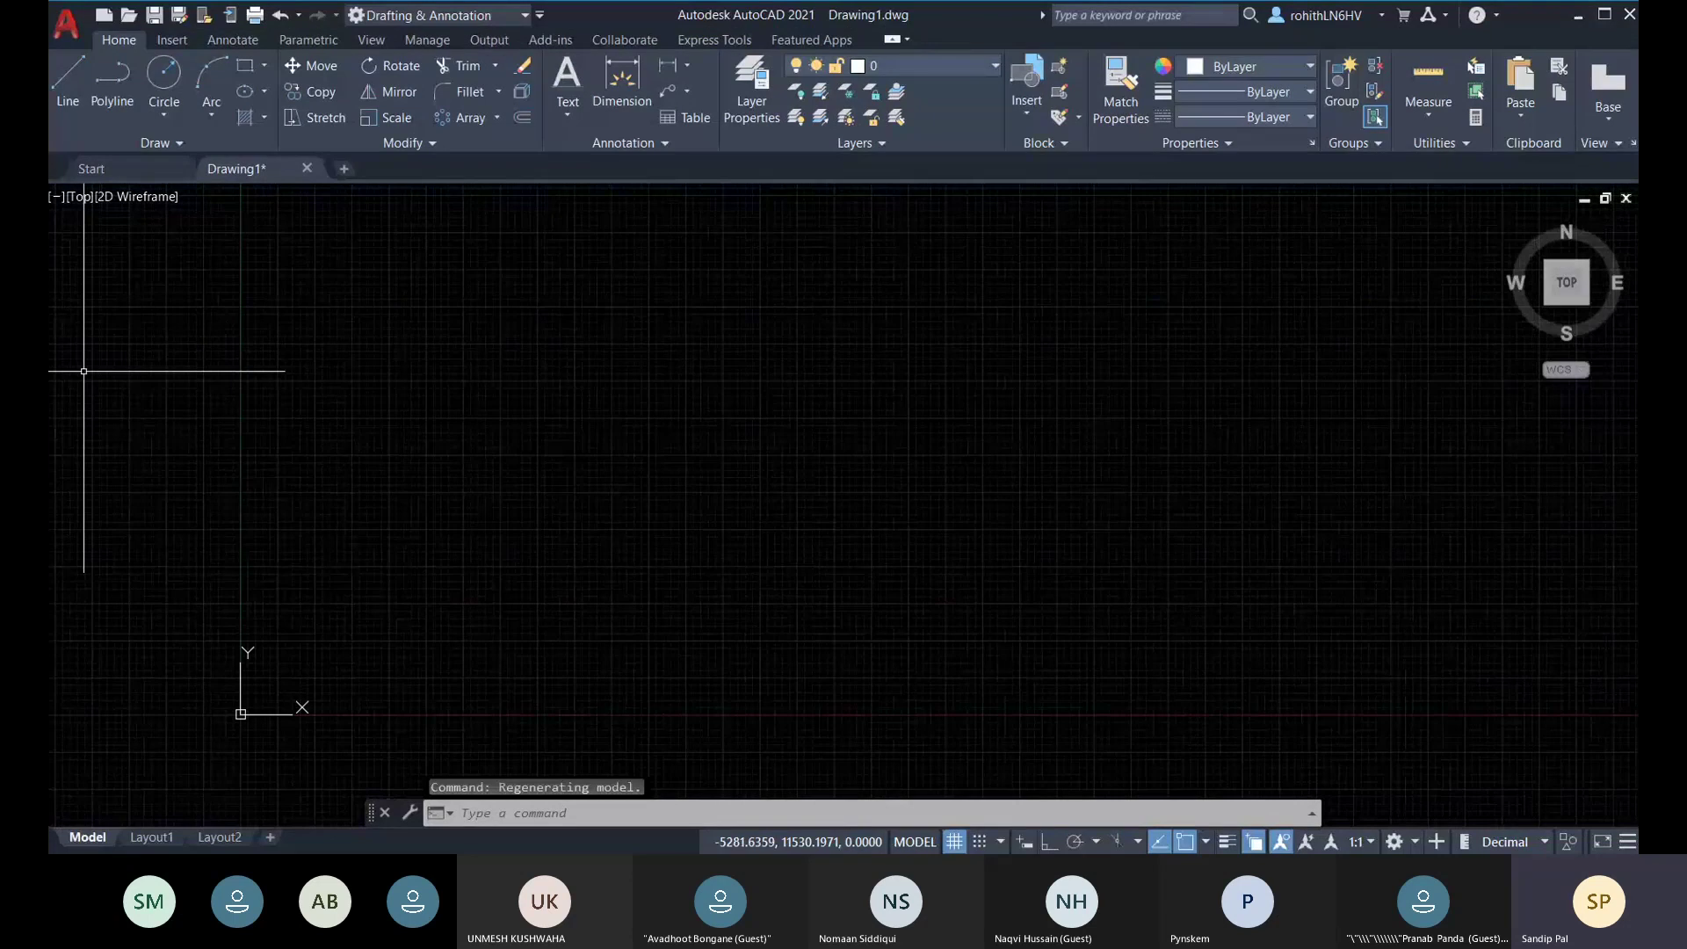
click(63, 84)
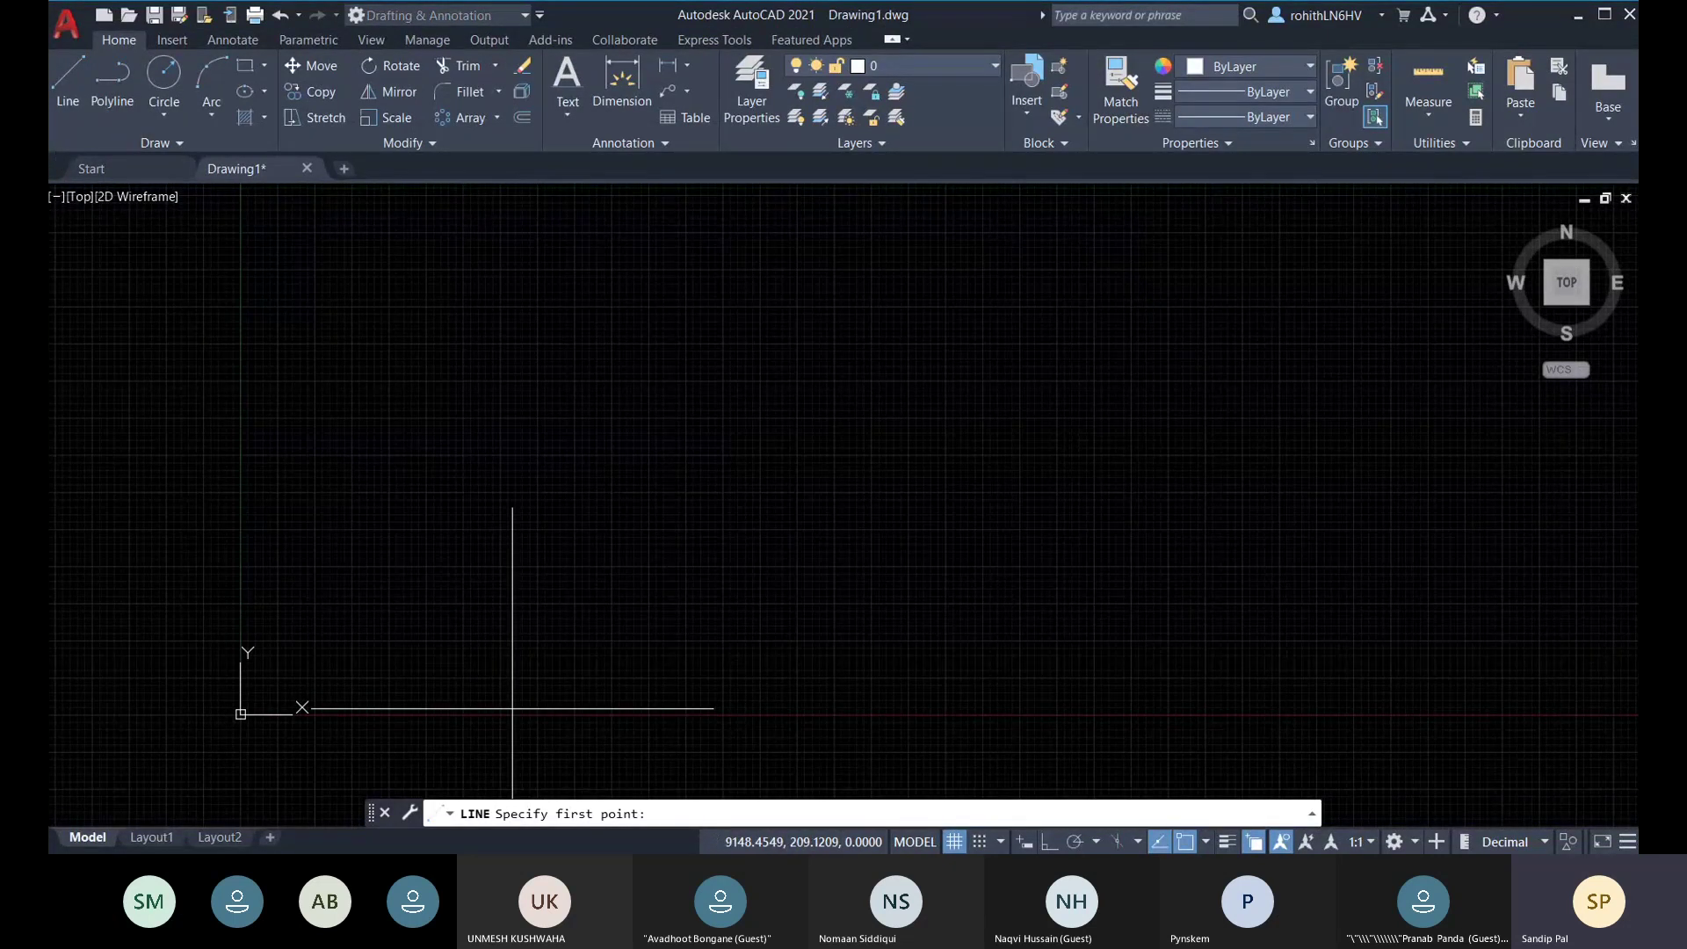
key(Escape)
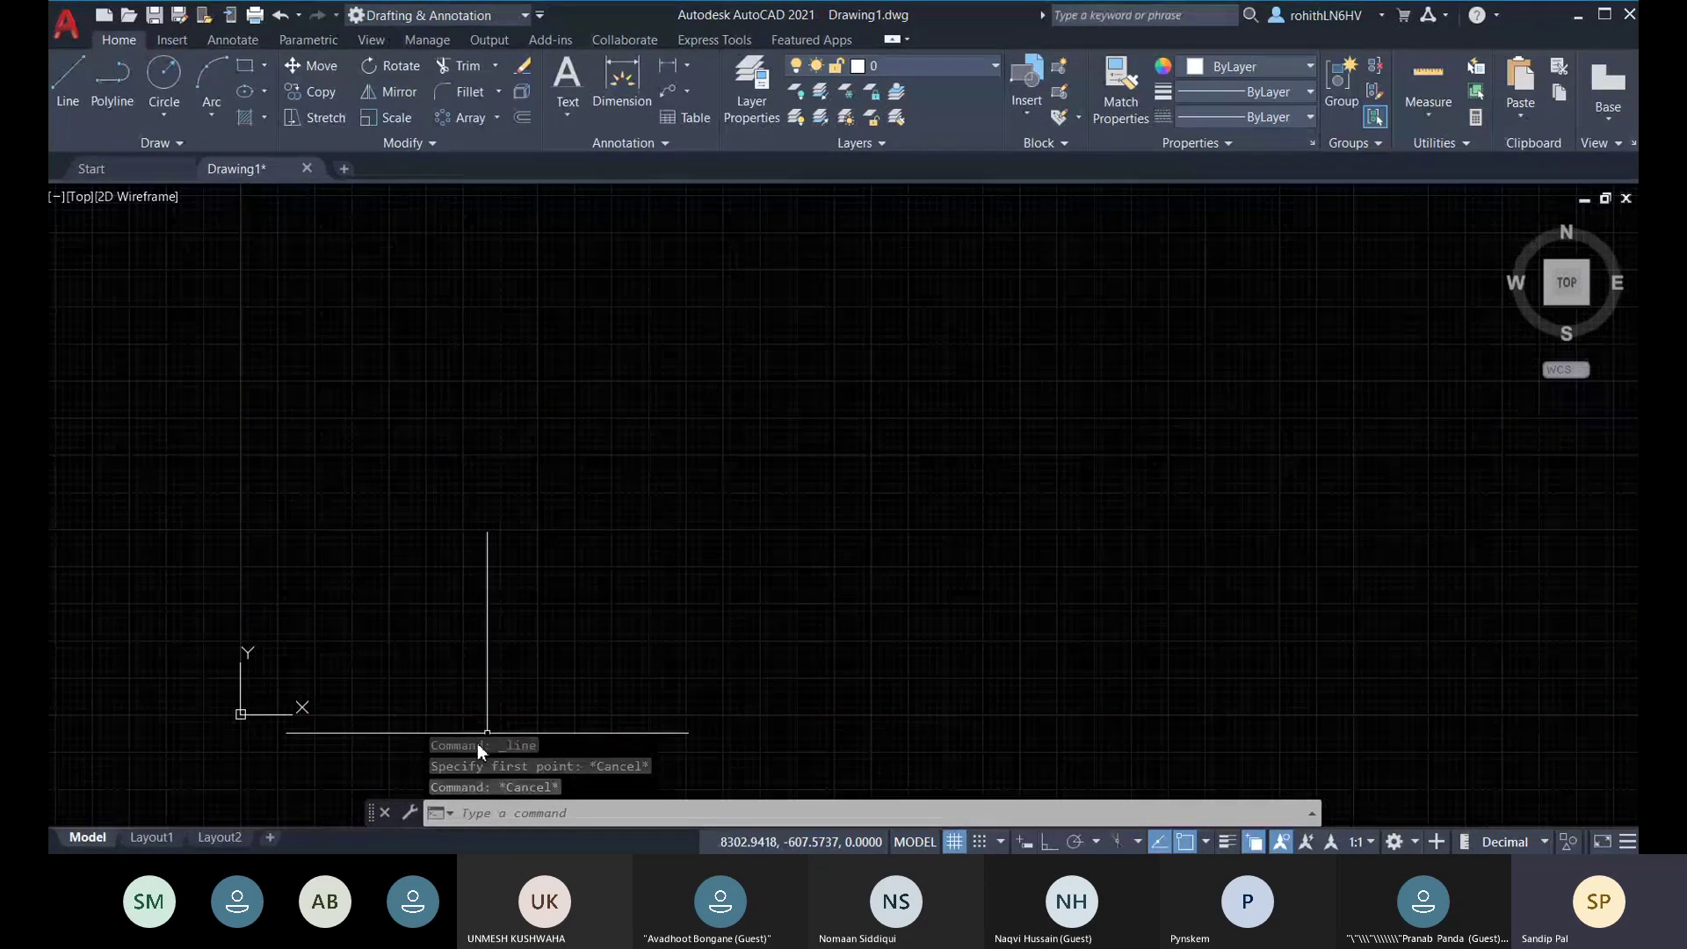
middle_drag(488, 746, 532, 730)
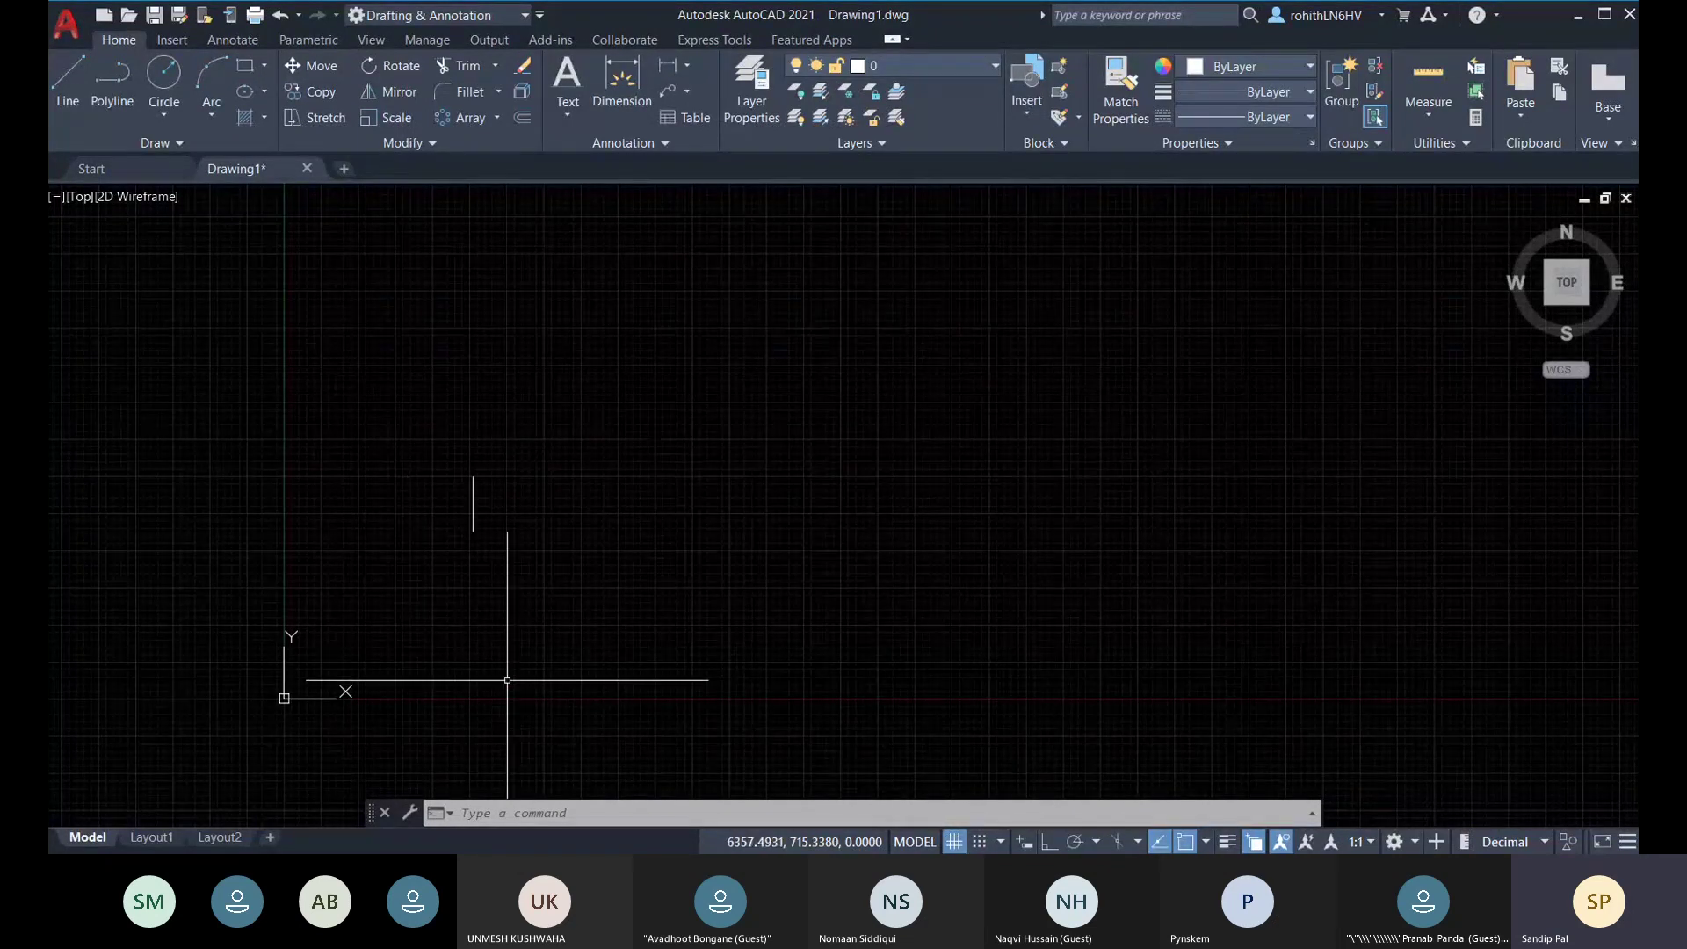
middle_drag(465, 675, 565, 653)
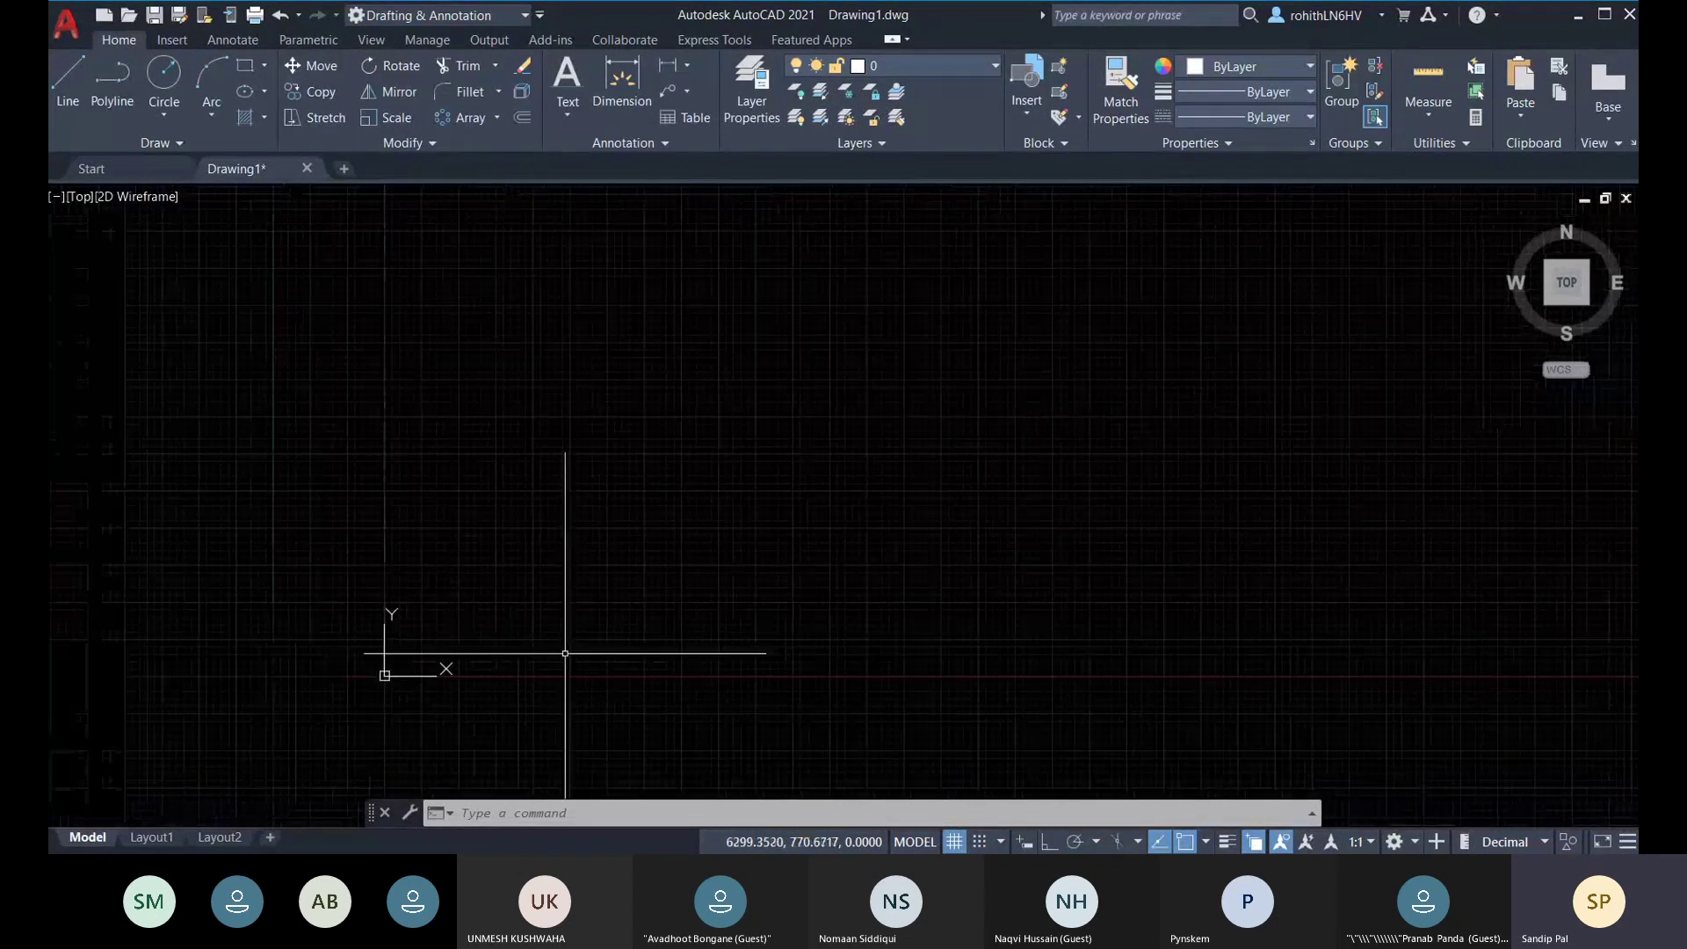
middle_click(571, 580)
- Start a line at point 1,1
middle_drag(572, 583, 585, 535)
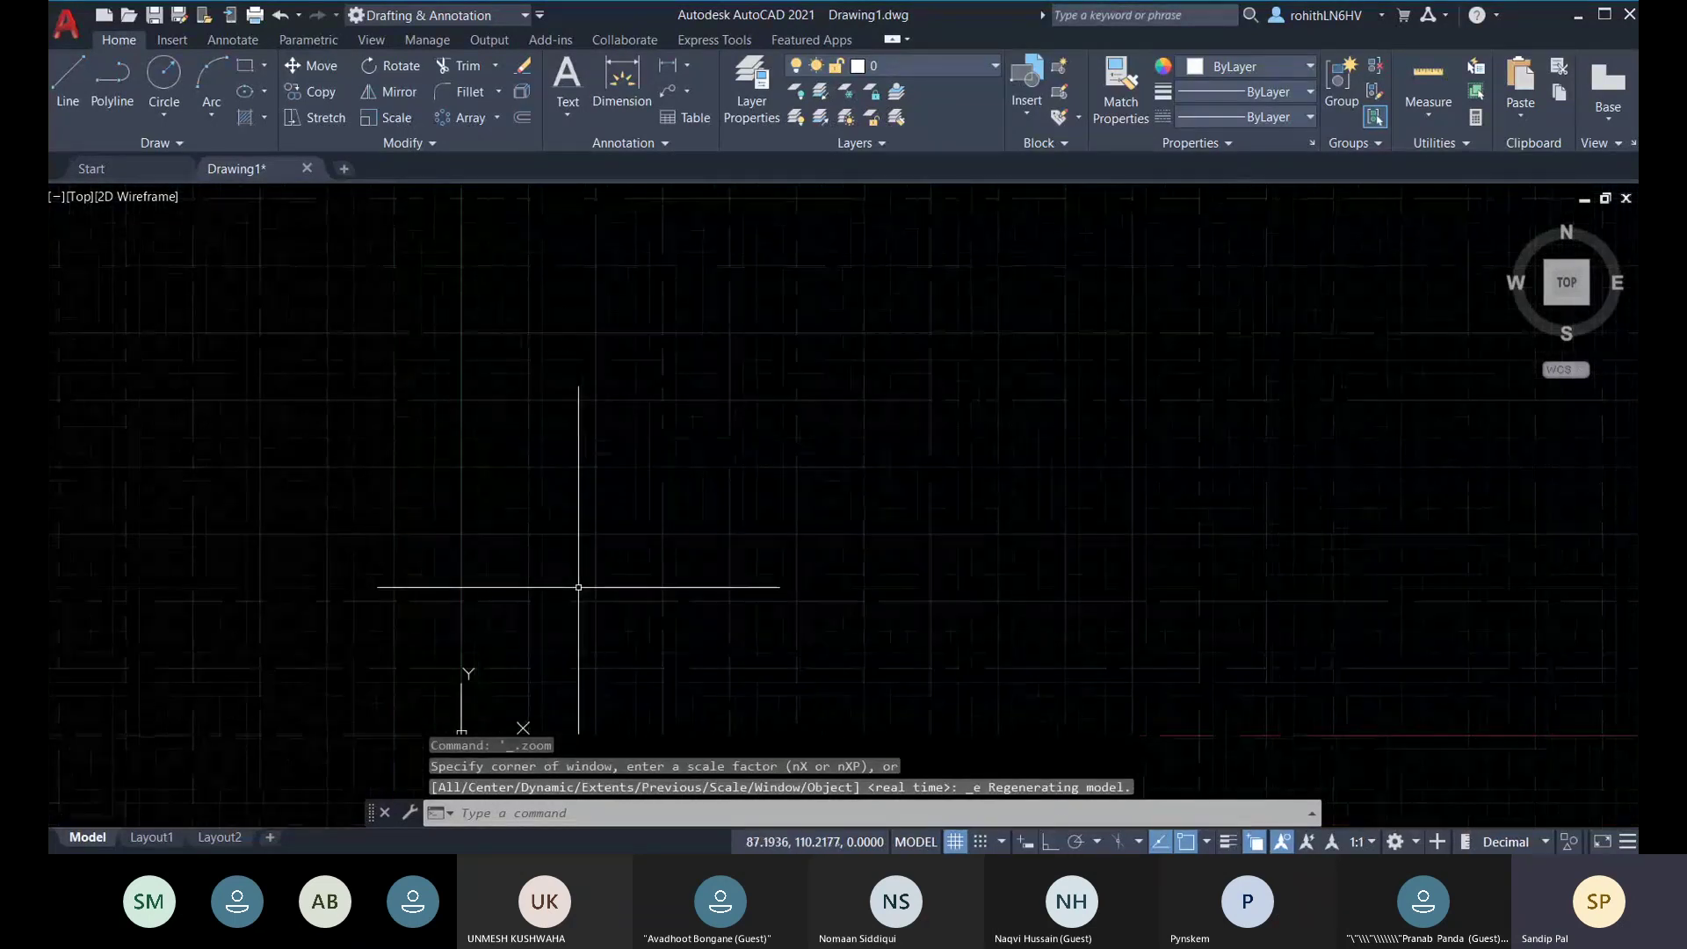
text(l)
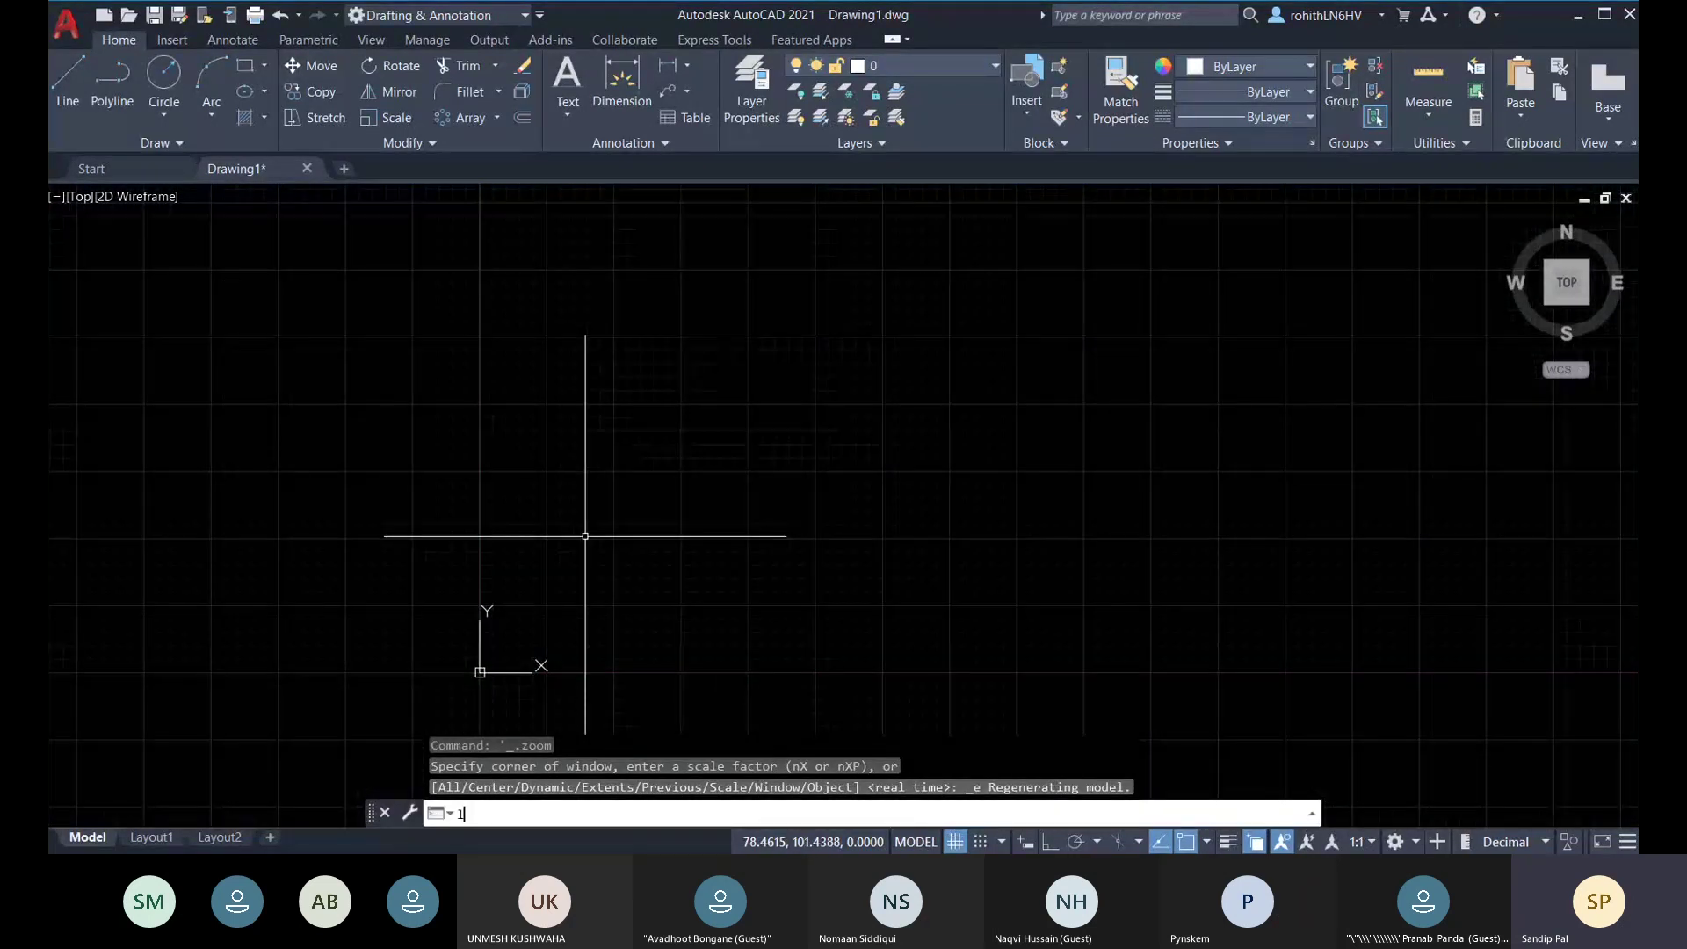
key(Return)
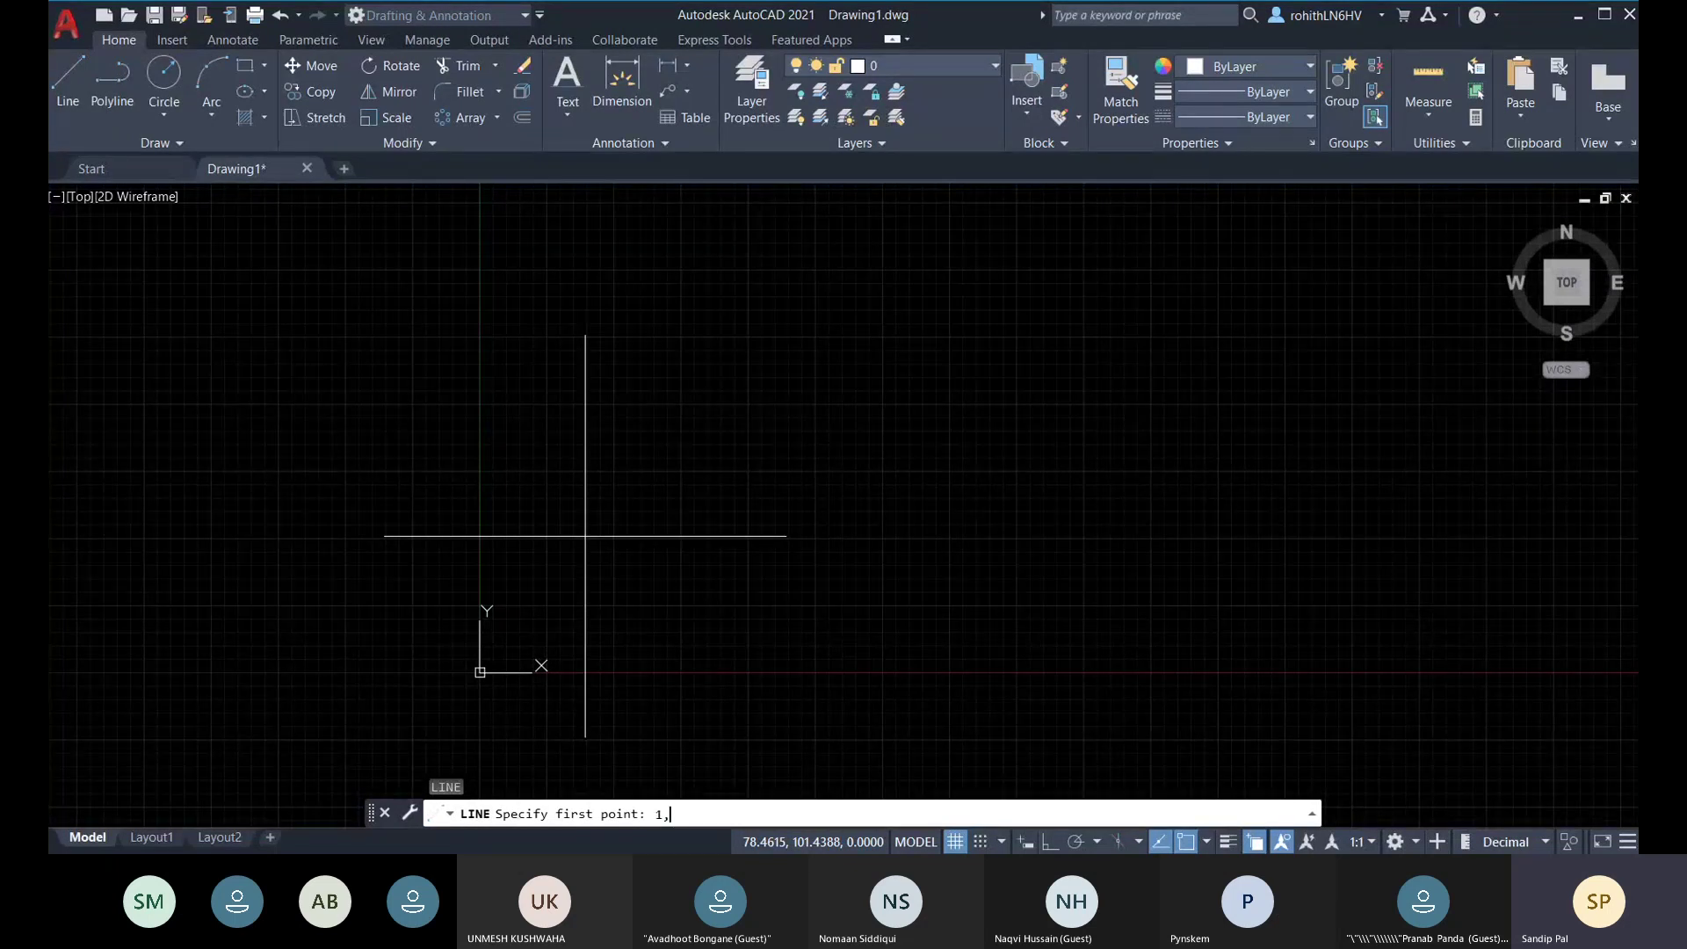
text(1)
key(Return)
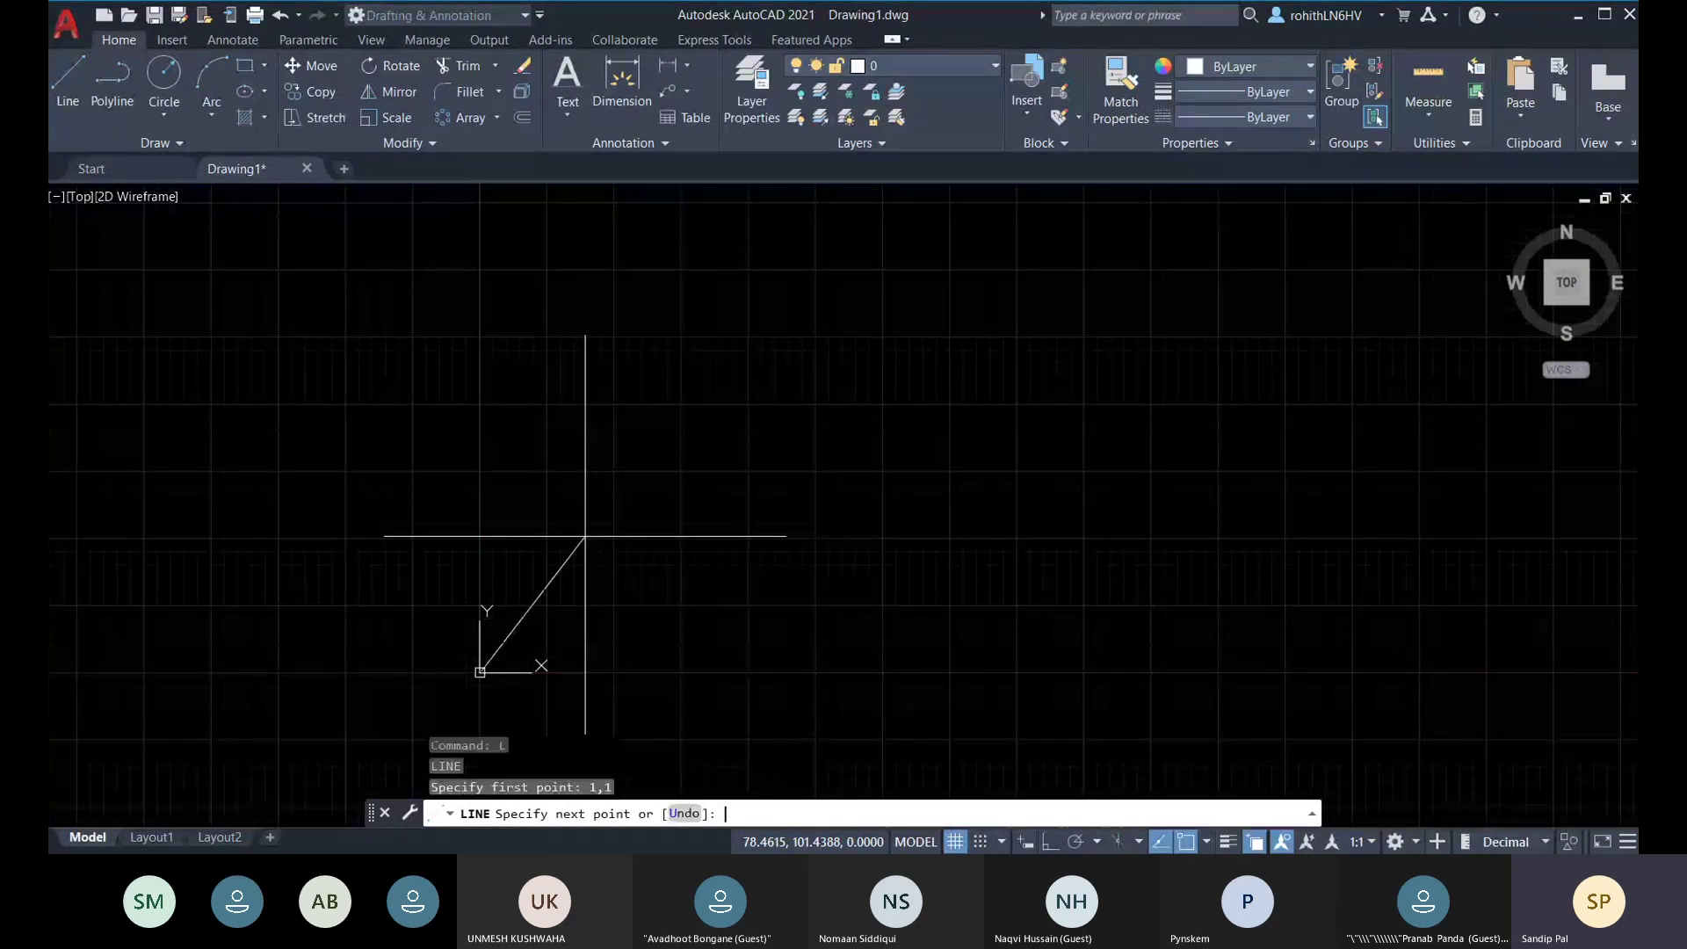
- Draw segments to 4.1,1 and then up to 4.5,2.2
scroll(443, 668, up, 5)
scroll(440, 644, up, 2)
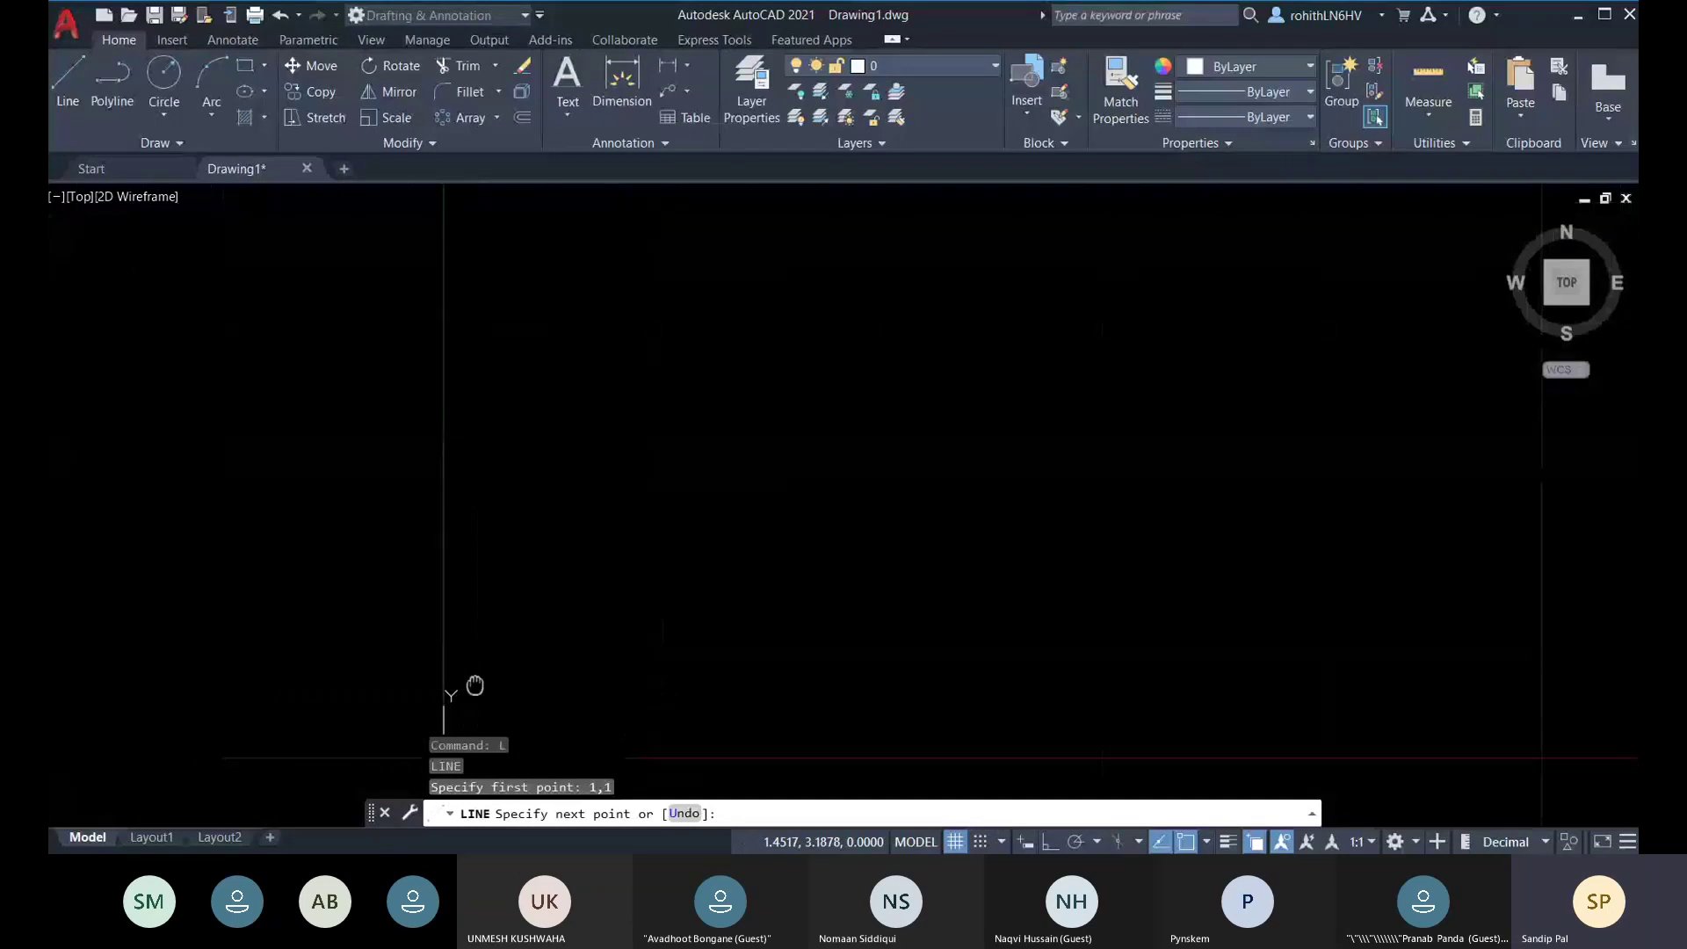
scroll(516, 527, up, 2)
text(4)
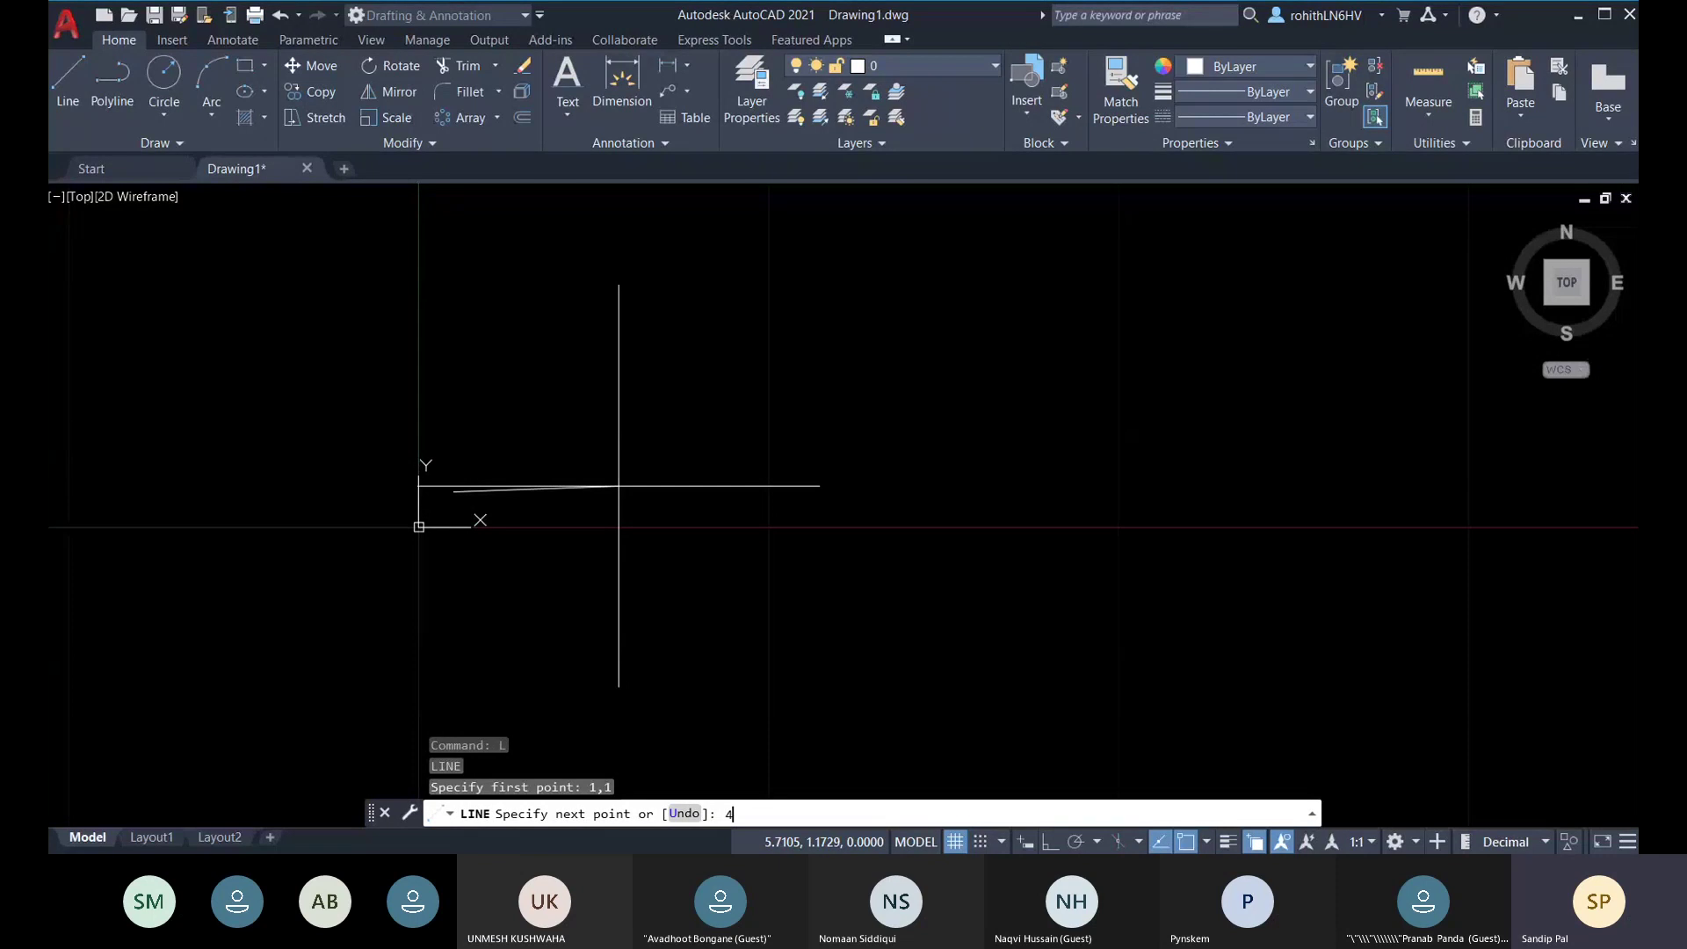
text(.1,1)
key(Return)
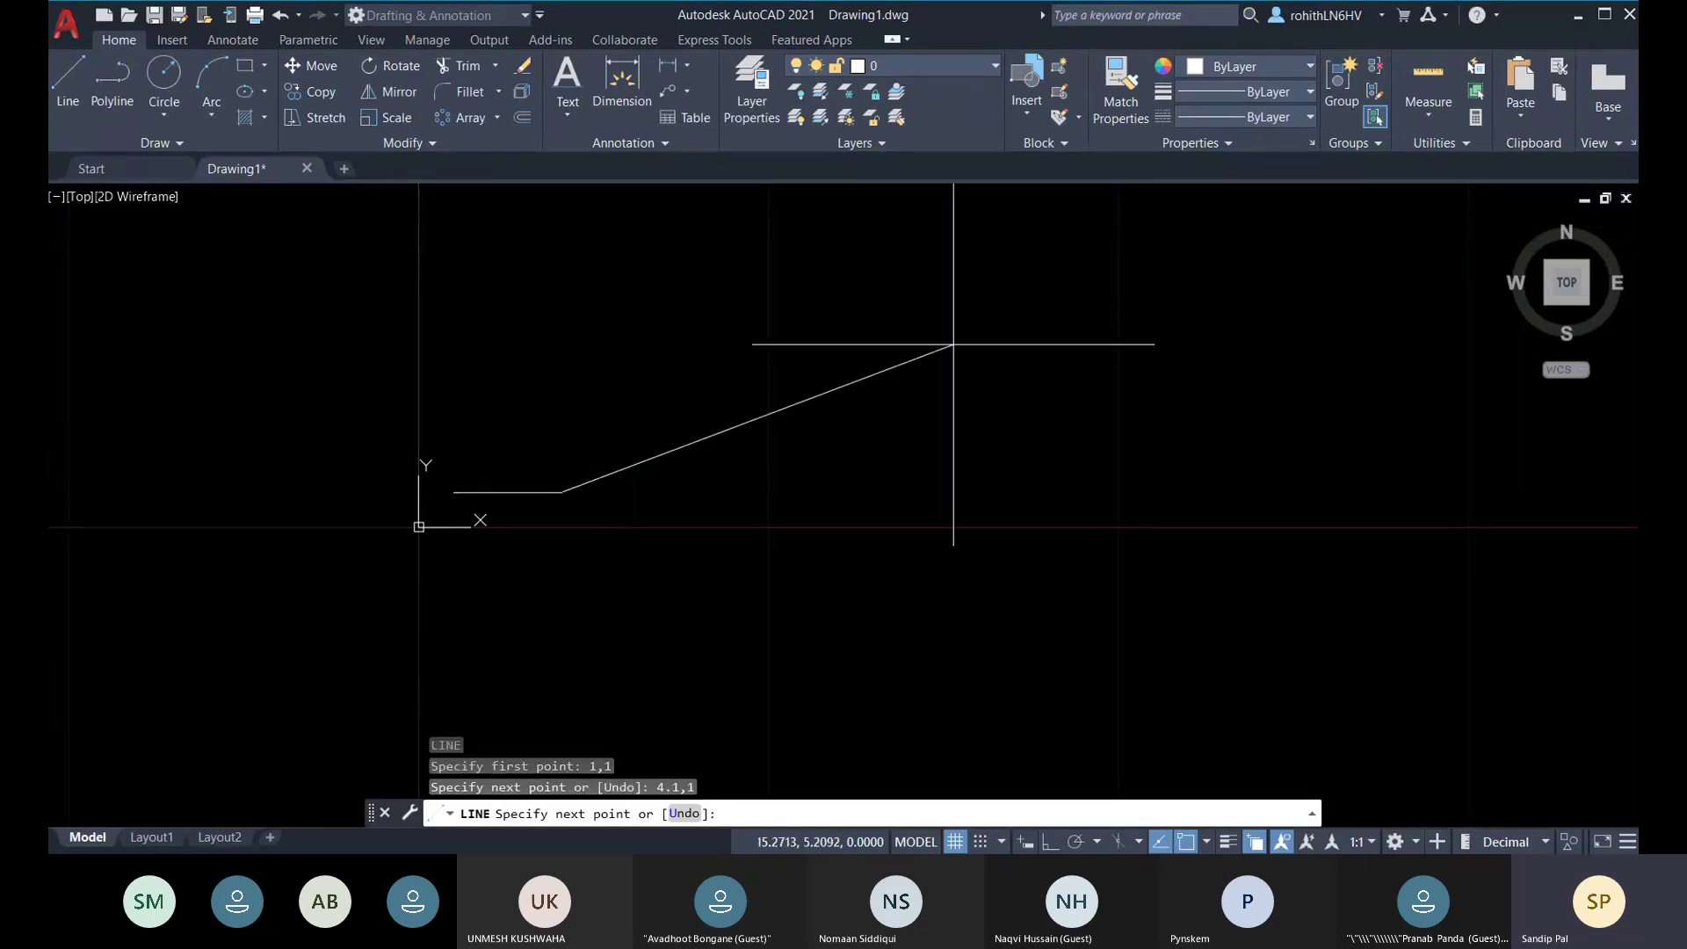
middle_drag(747, 449, 598, 479)
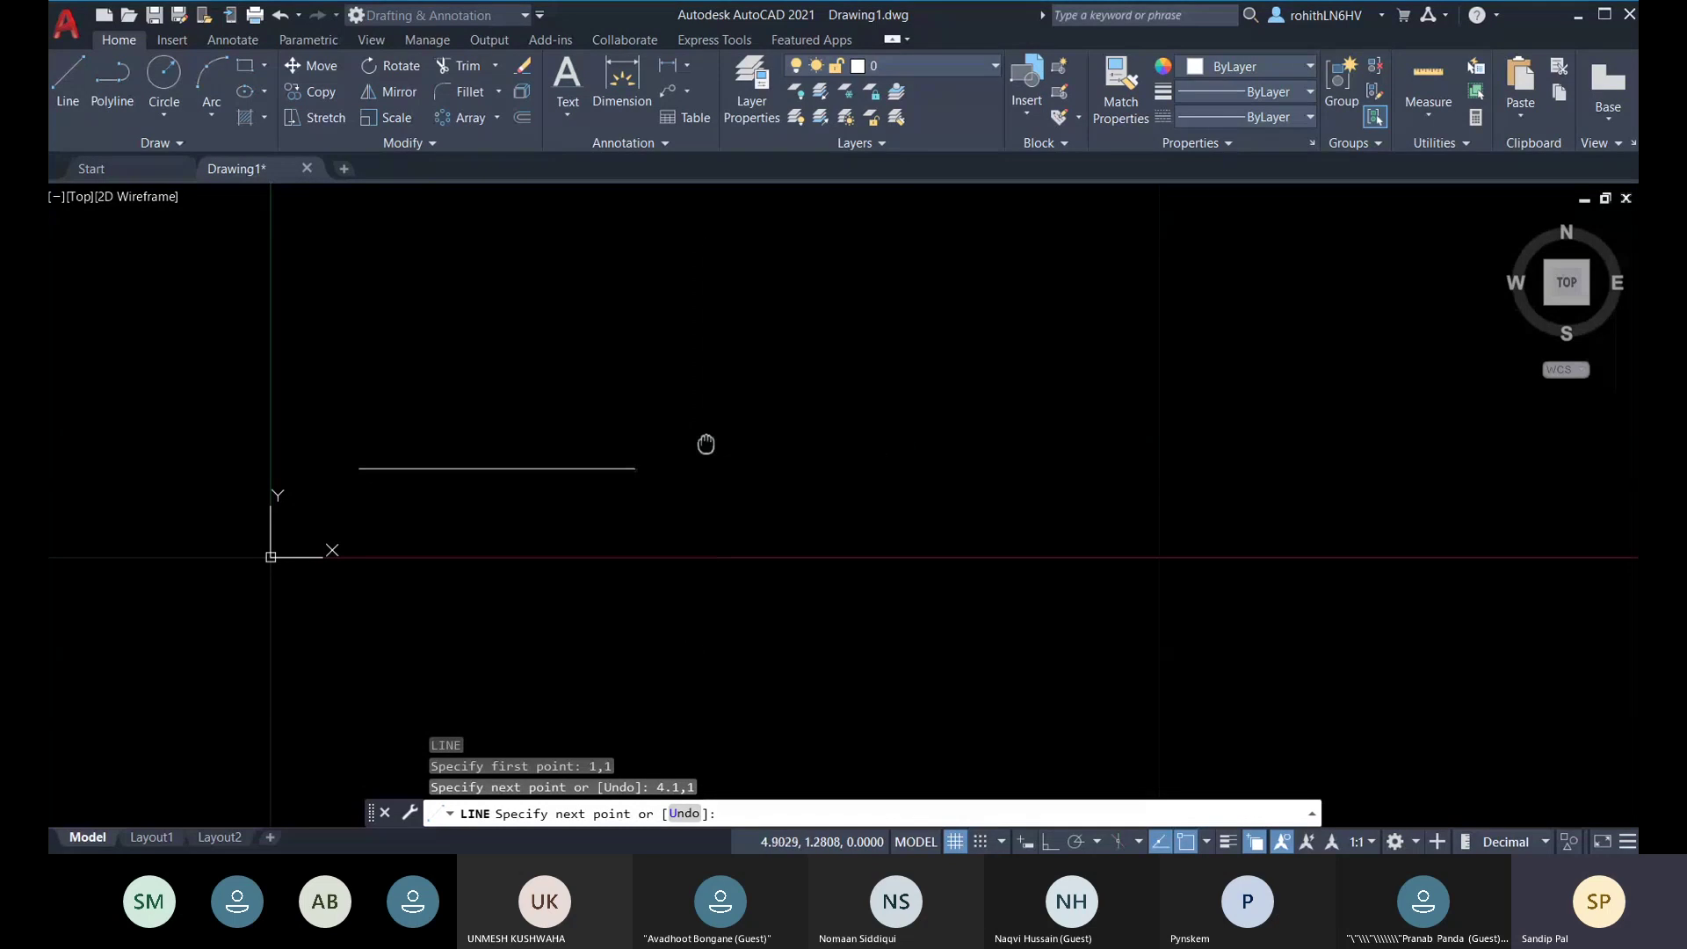
middle_drag(733, 463, 713, 507)
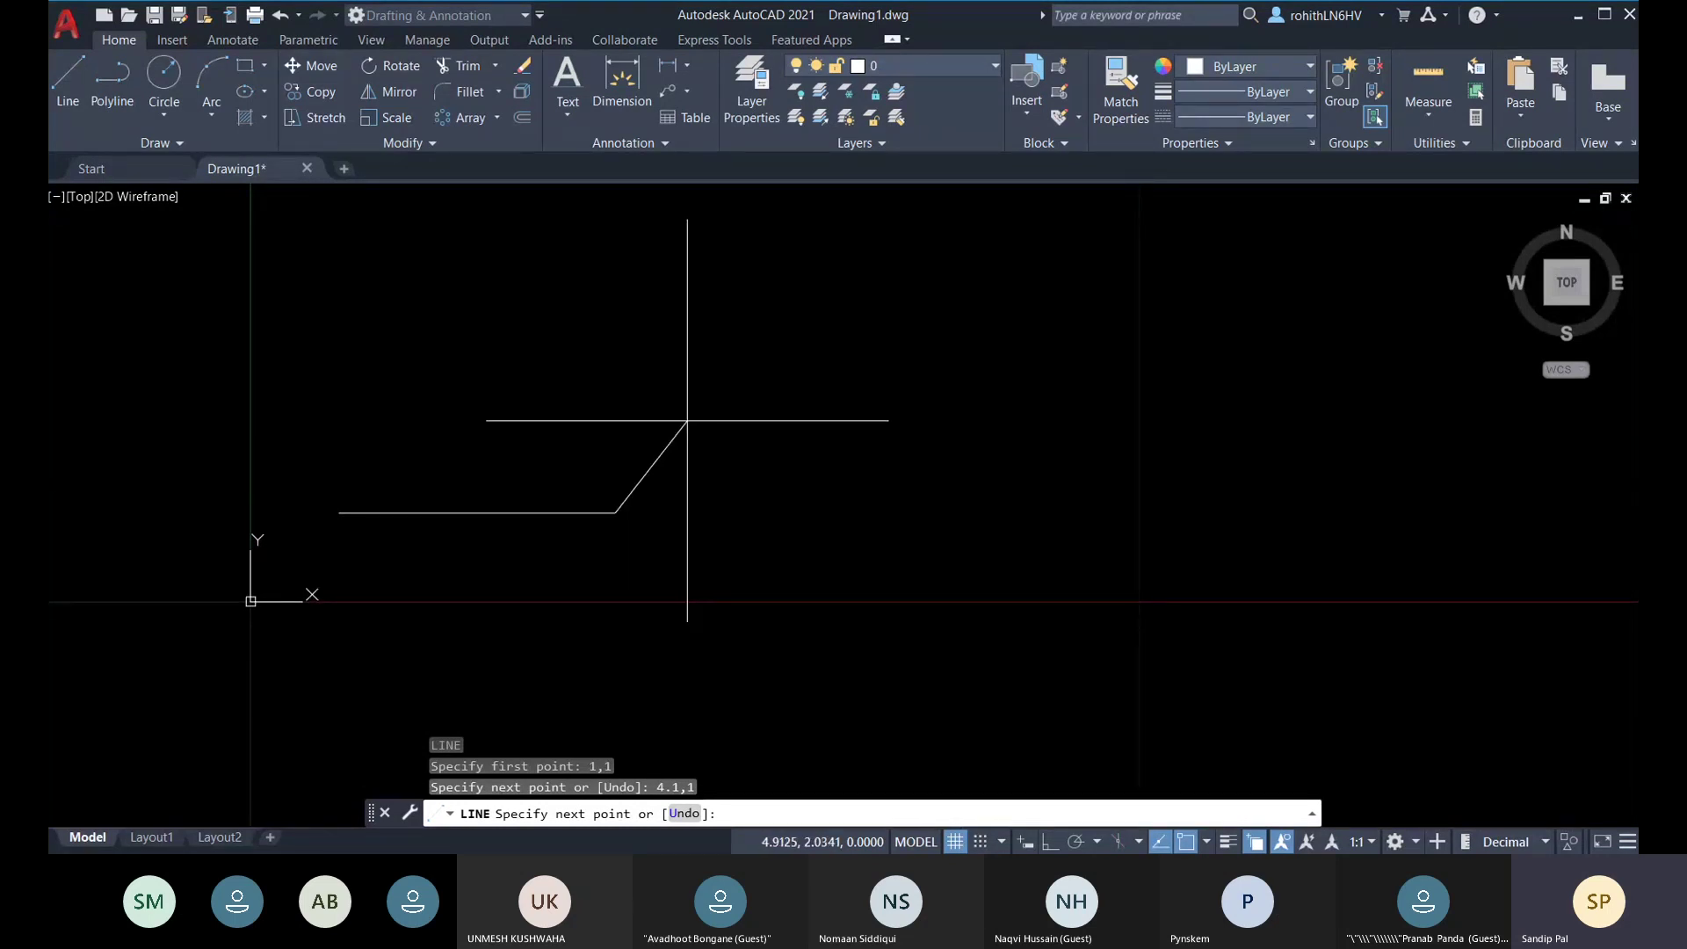
text(4.5,2.2)
key(Return)
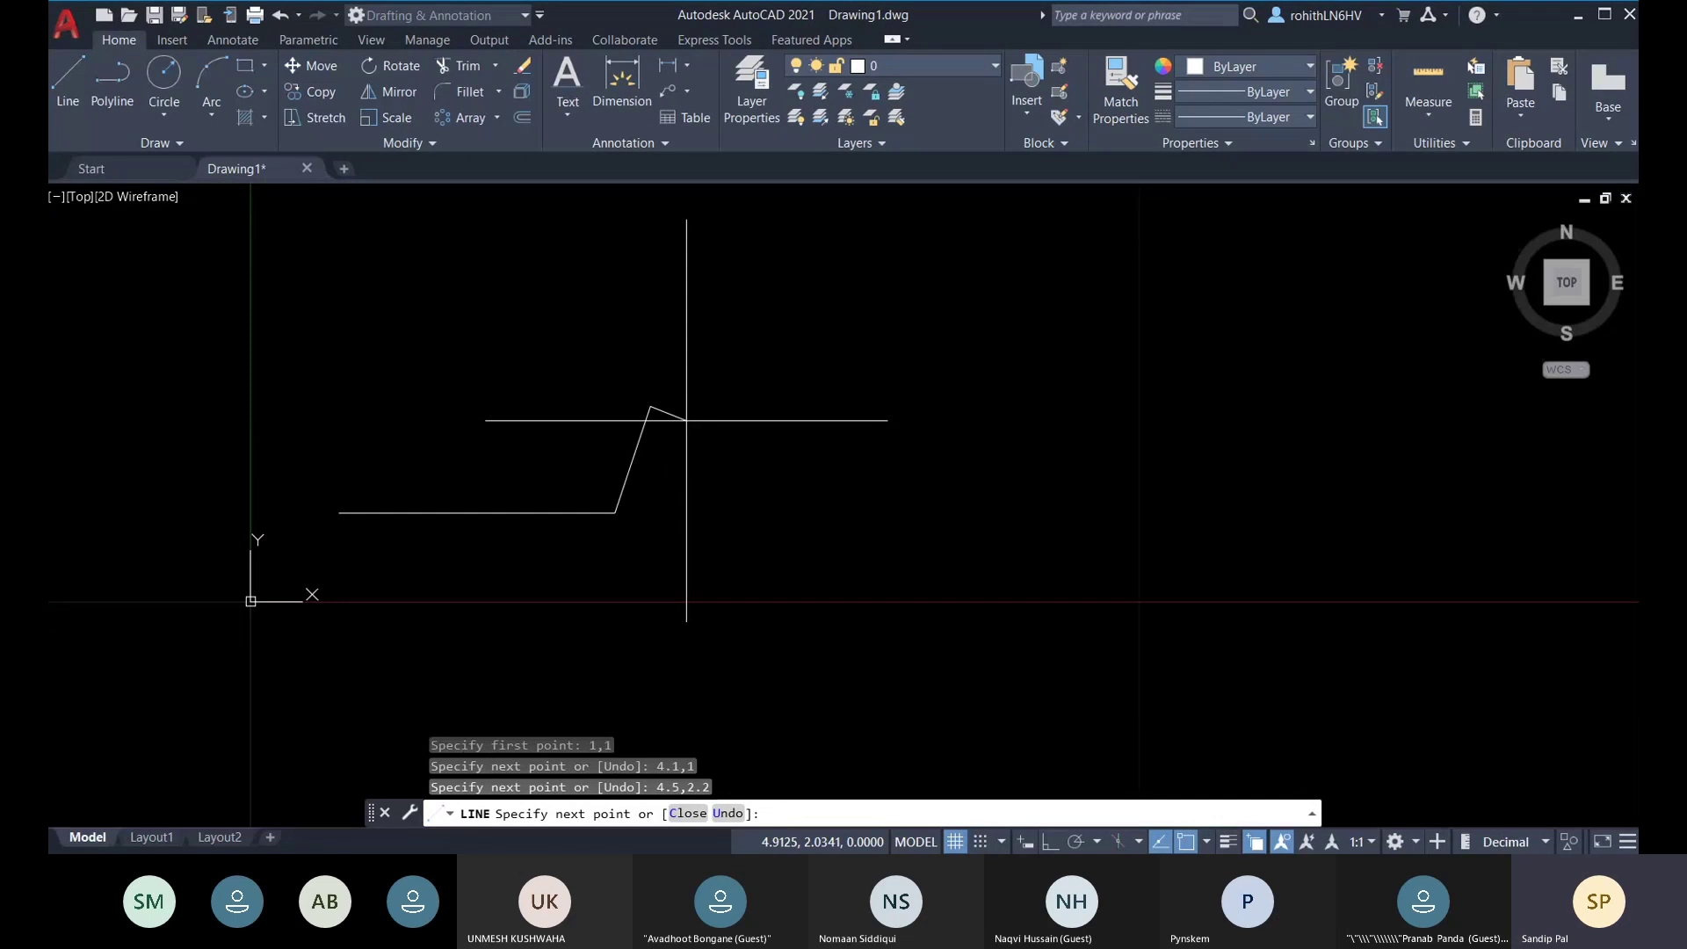
middle_drag(792, 389, 712, 412)
text(@2.3<)
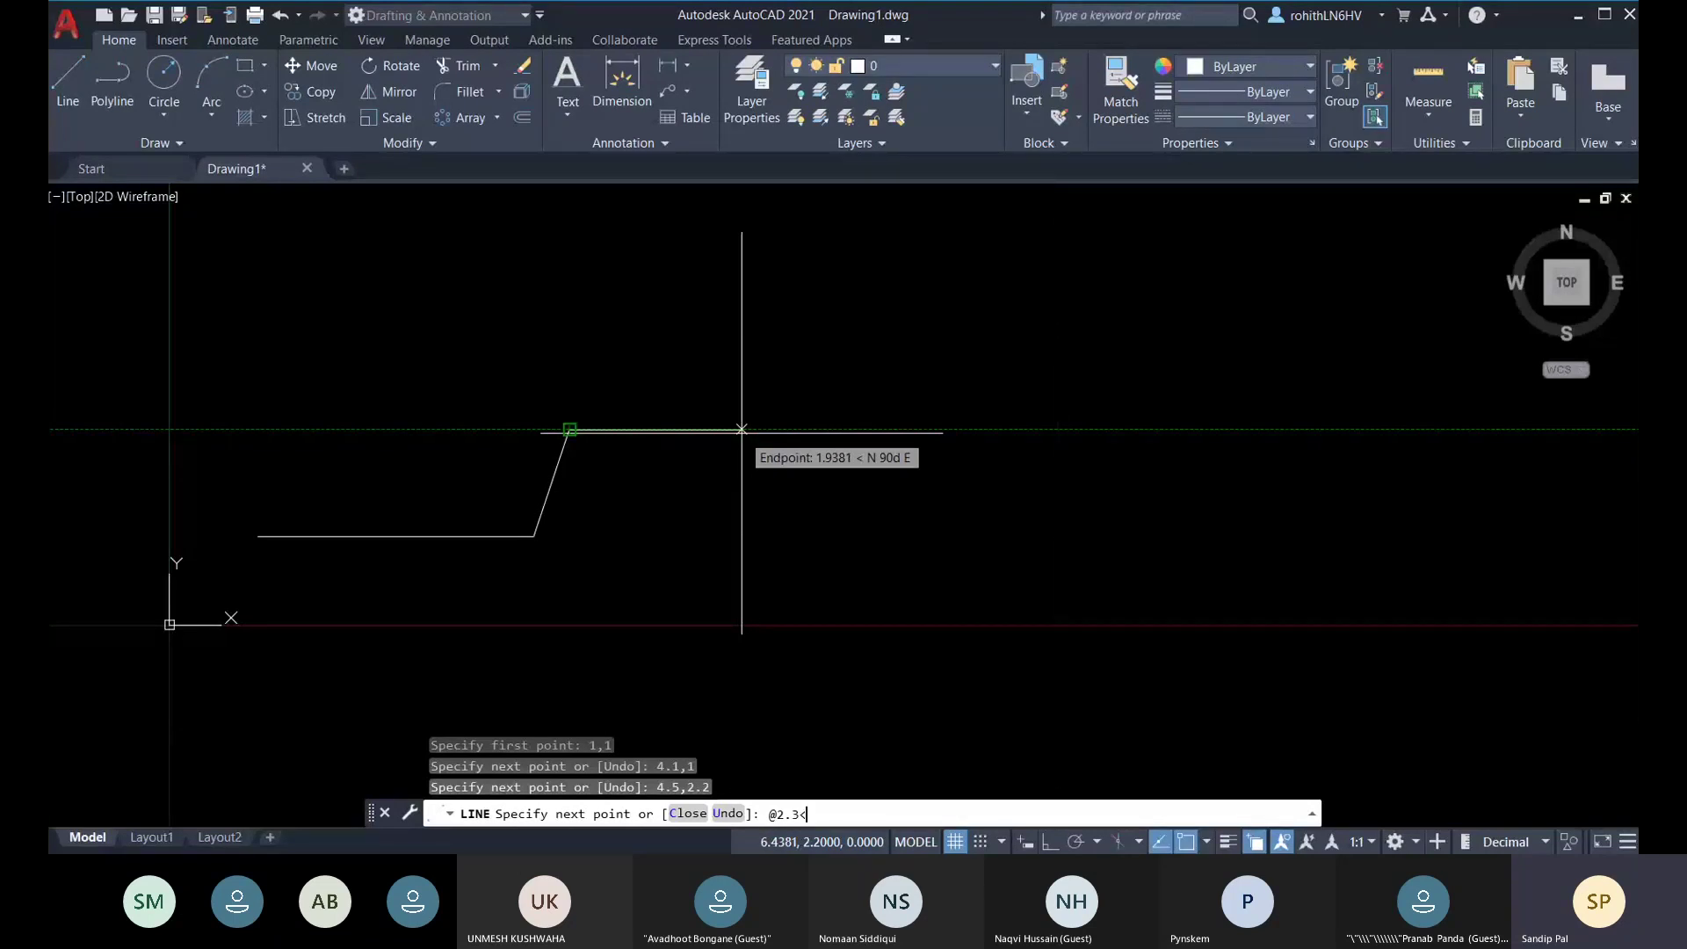
- Add polar segments @2.3<0 and @1.4<30
text(0)
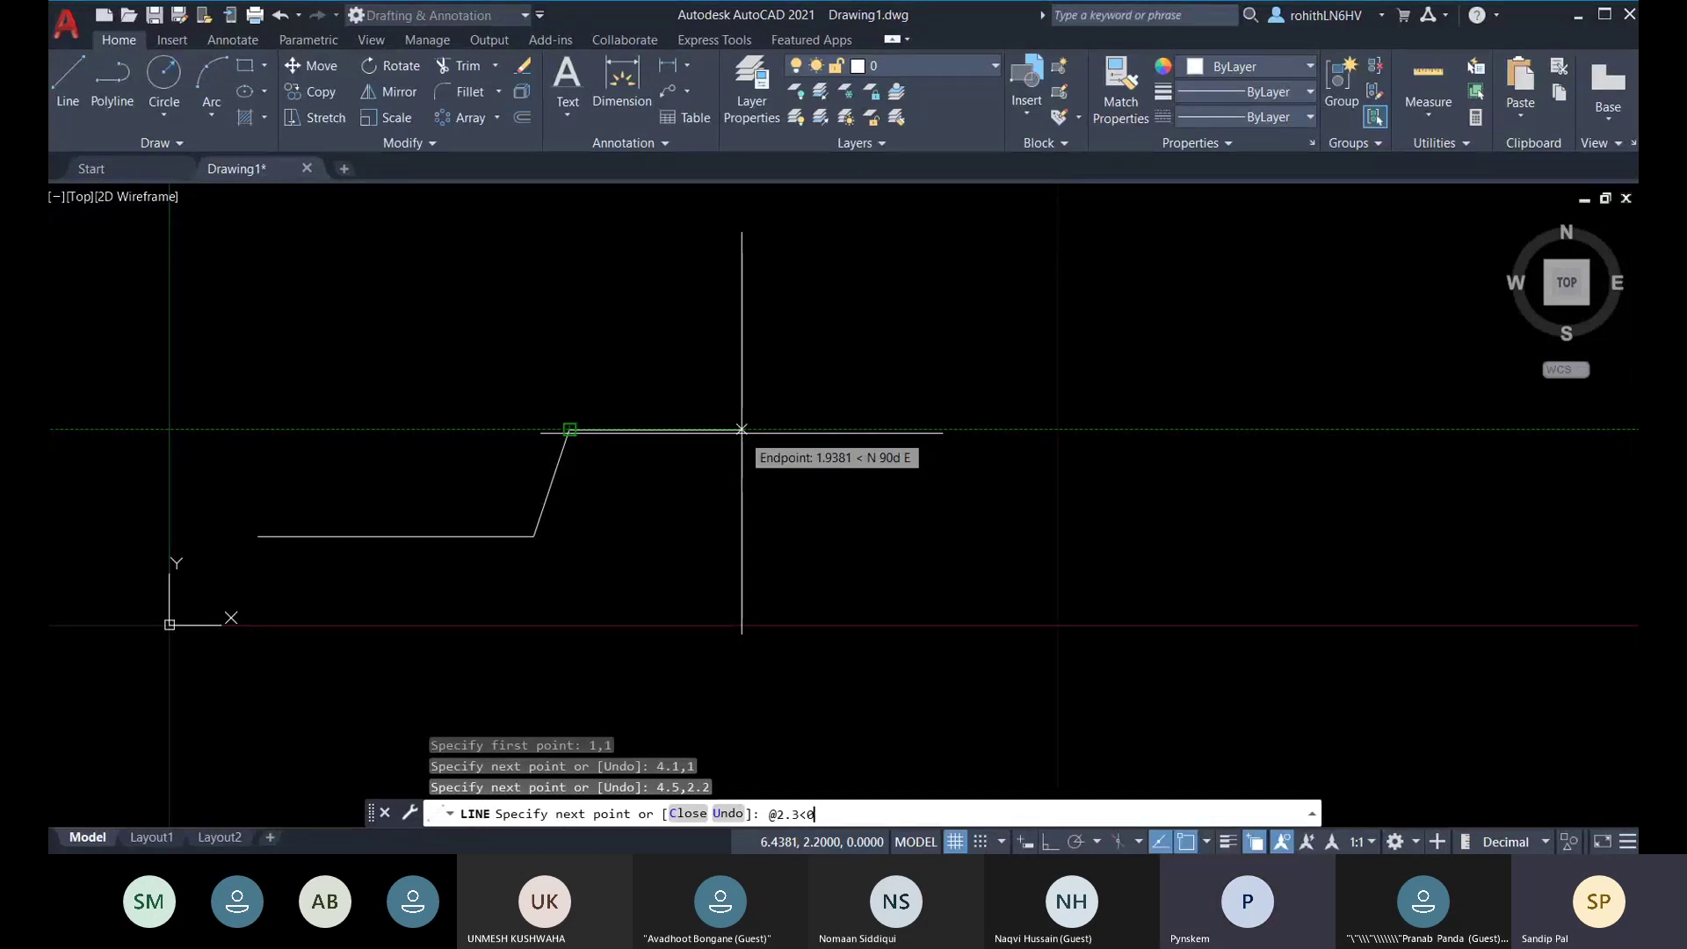
key(Return)
middle_drag(904, 352, 756, 426)
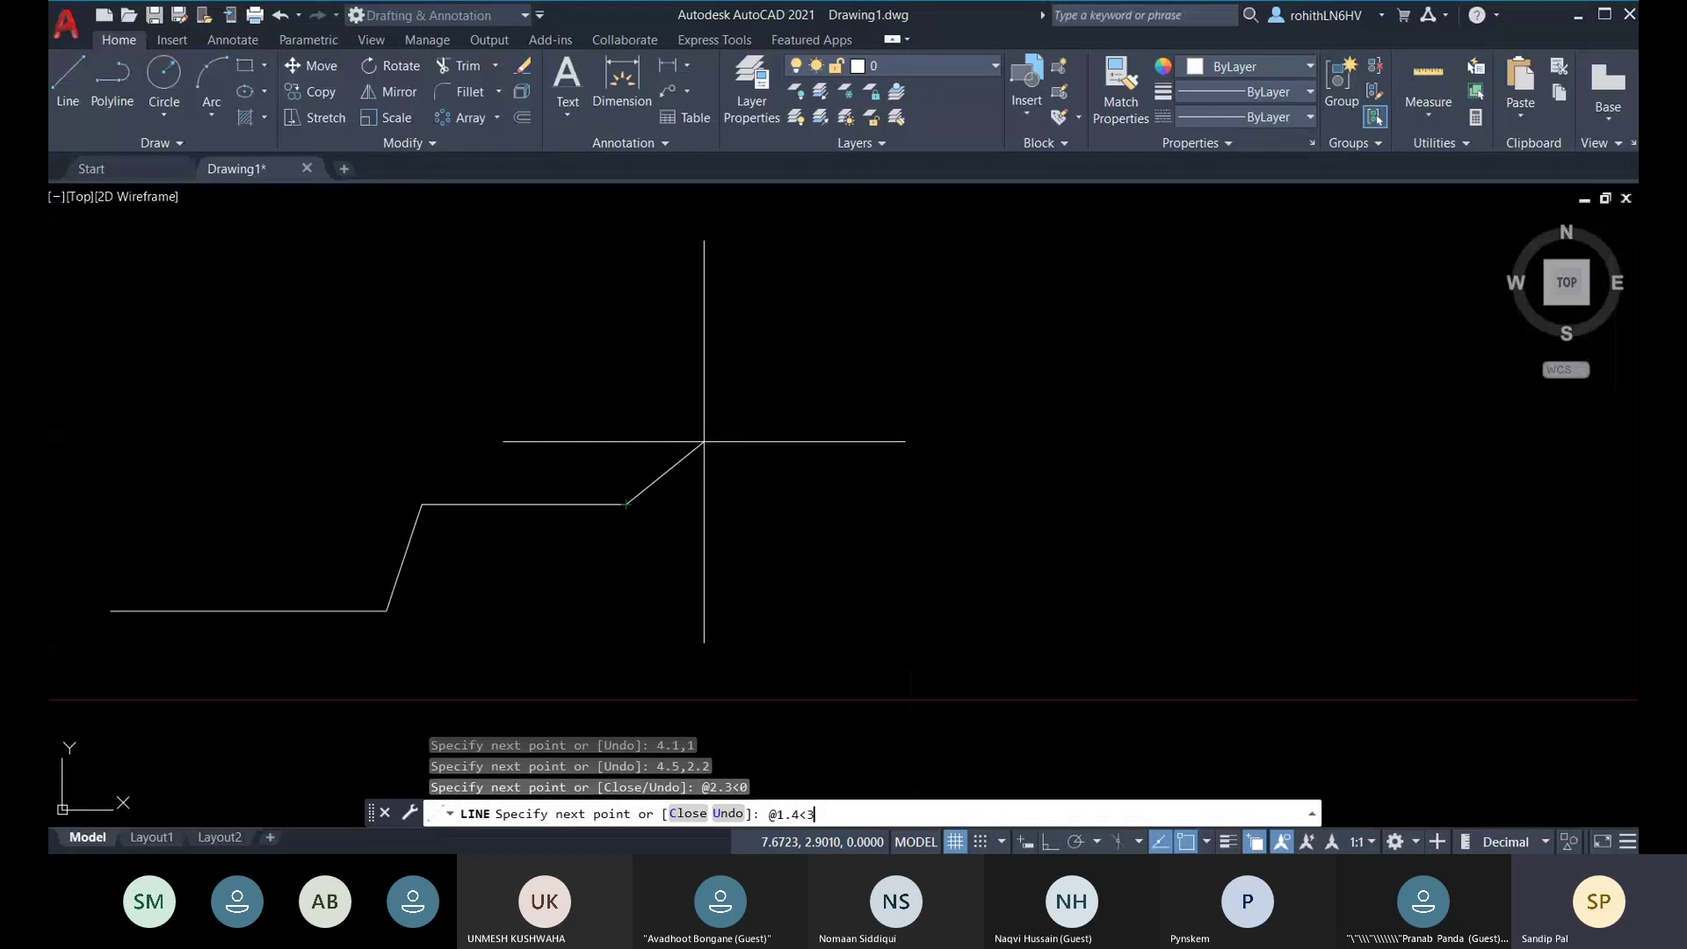
text(0)
key(Return)
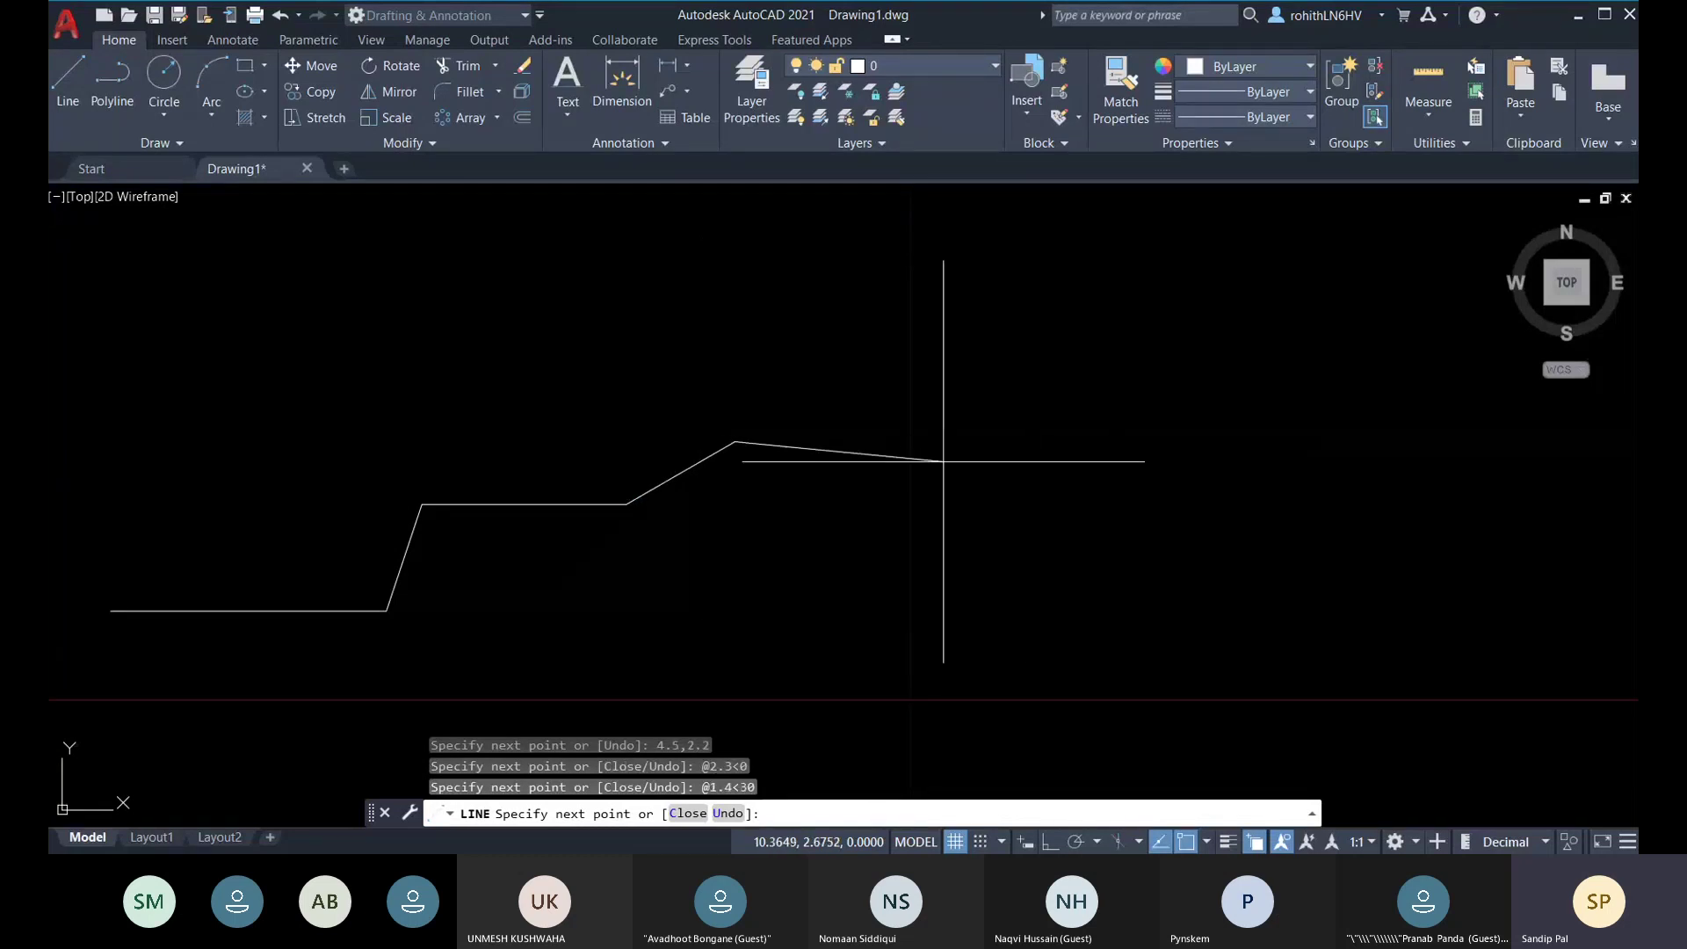
middle_drag(880, 364, 858, 465)
text(@2.1<90)
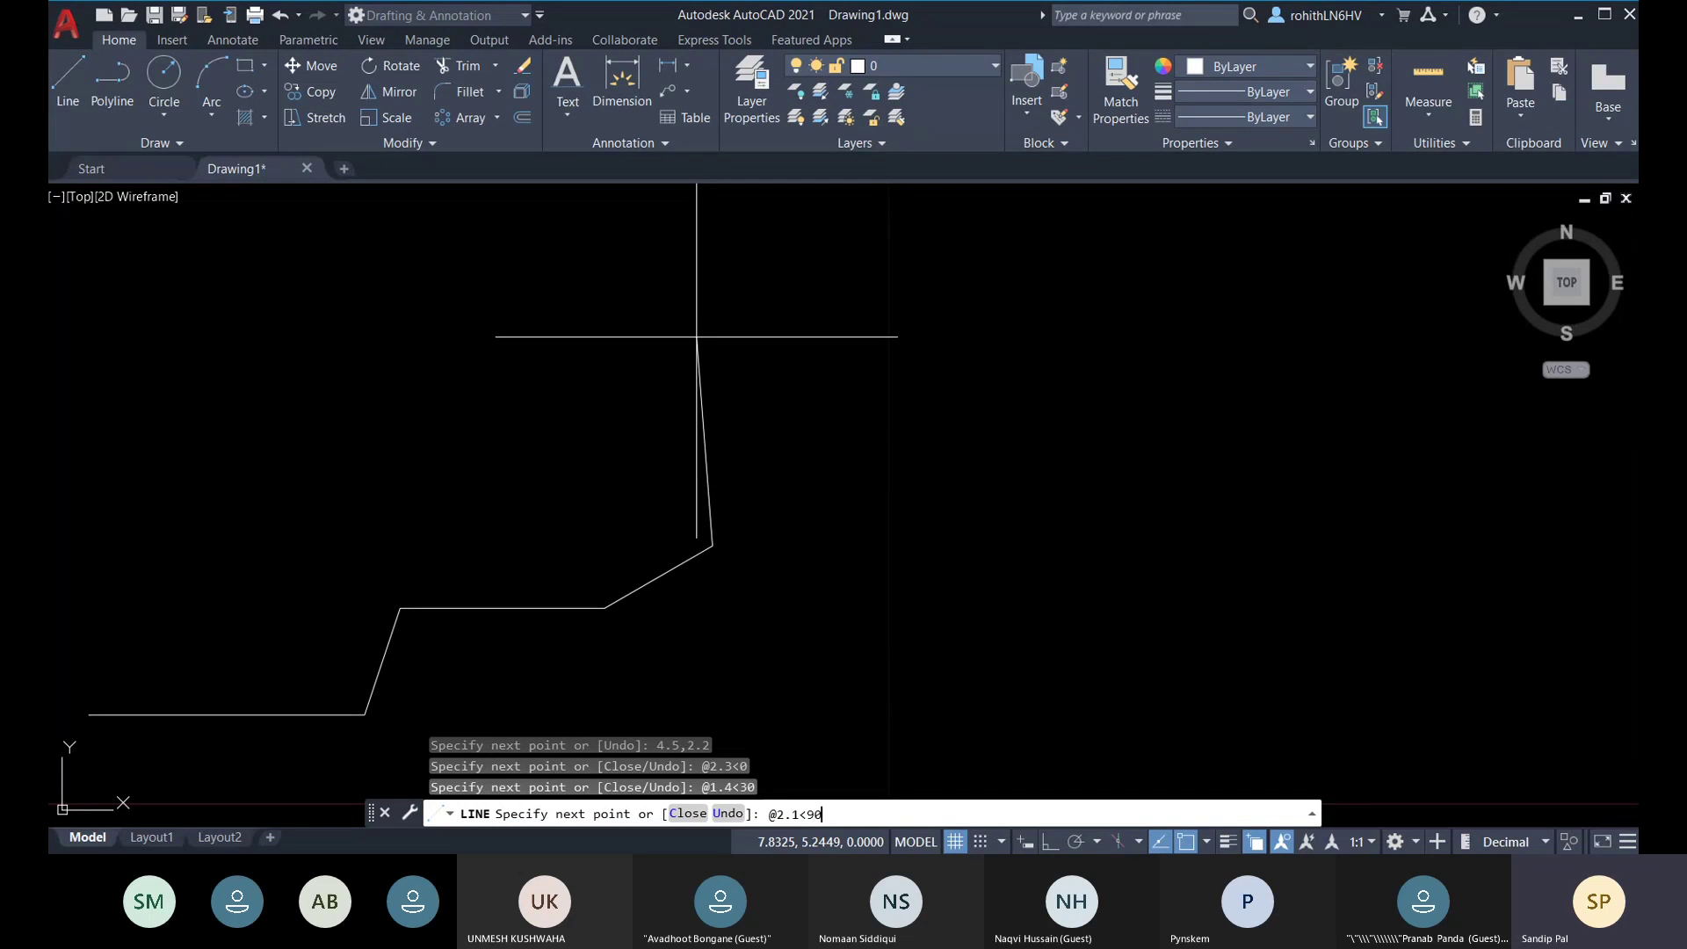
- Add polar segments @2.1<90 and @1.6<120, and turn Ortho on
key(Return)
scroll(723, 387, down, 2)
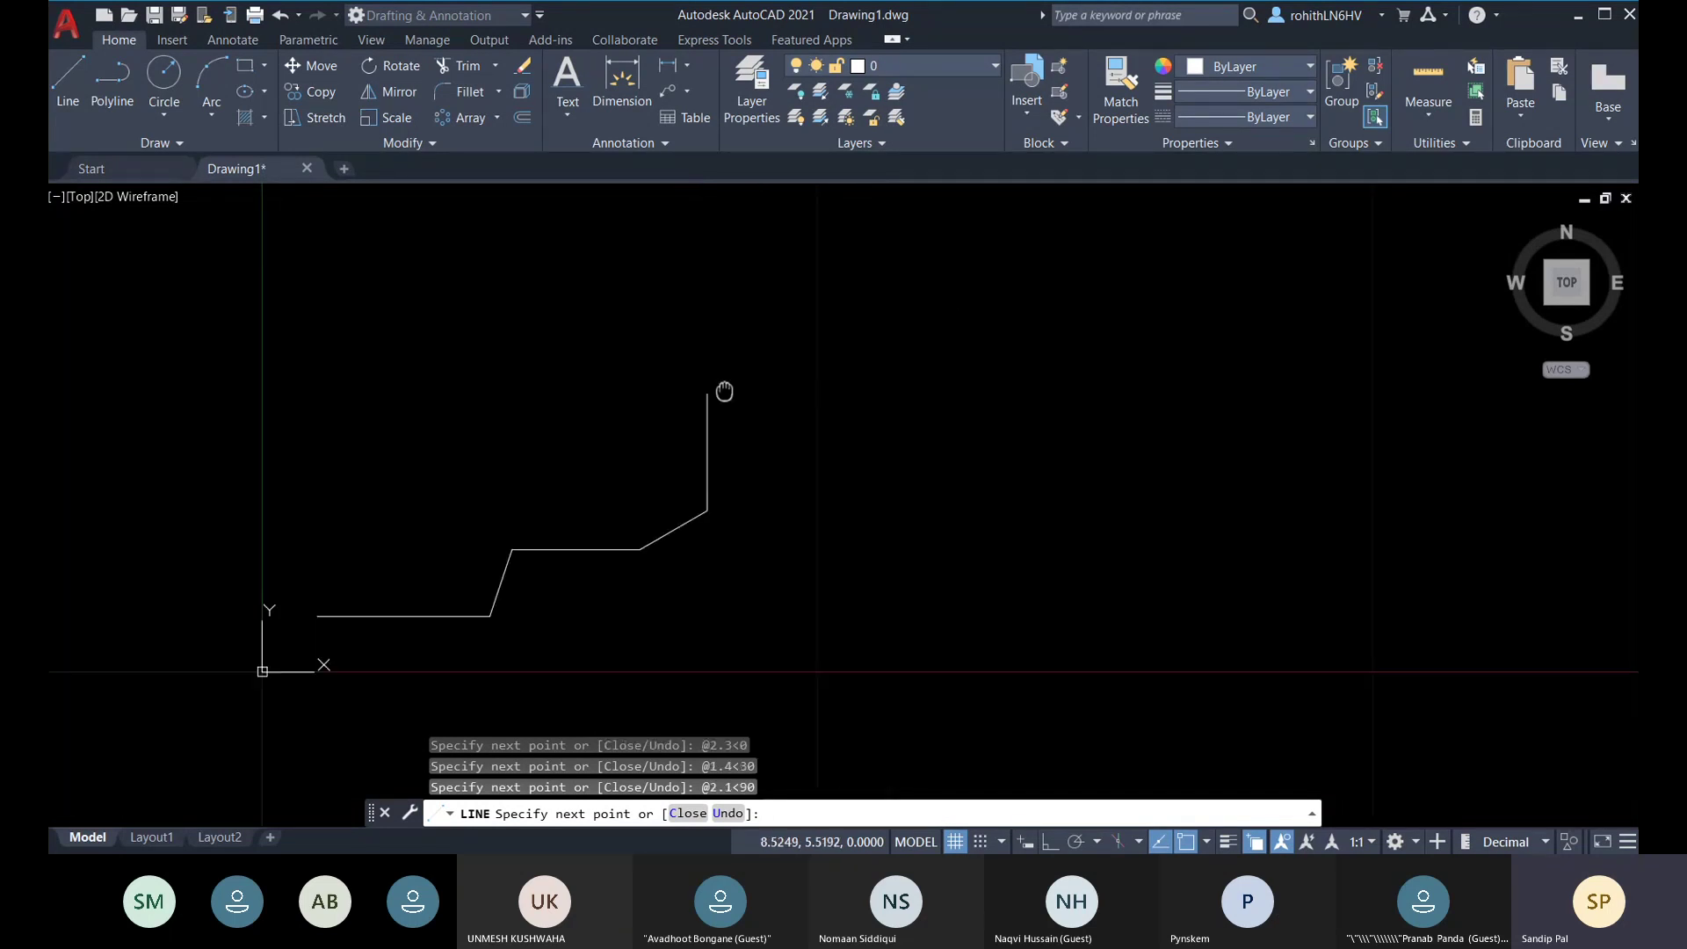
middle_drag(723, 388, 682, 353)
text(@1.)
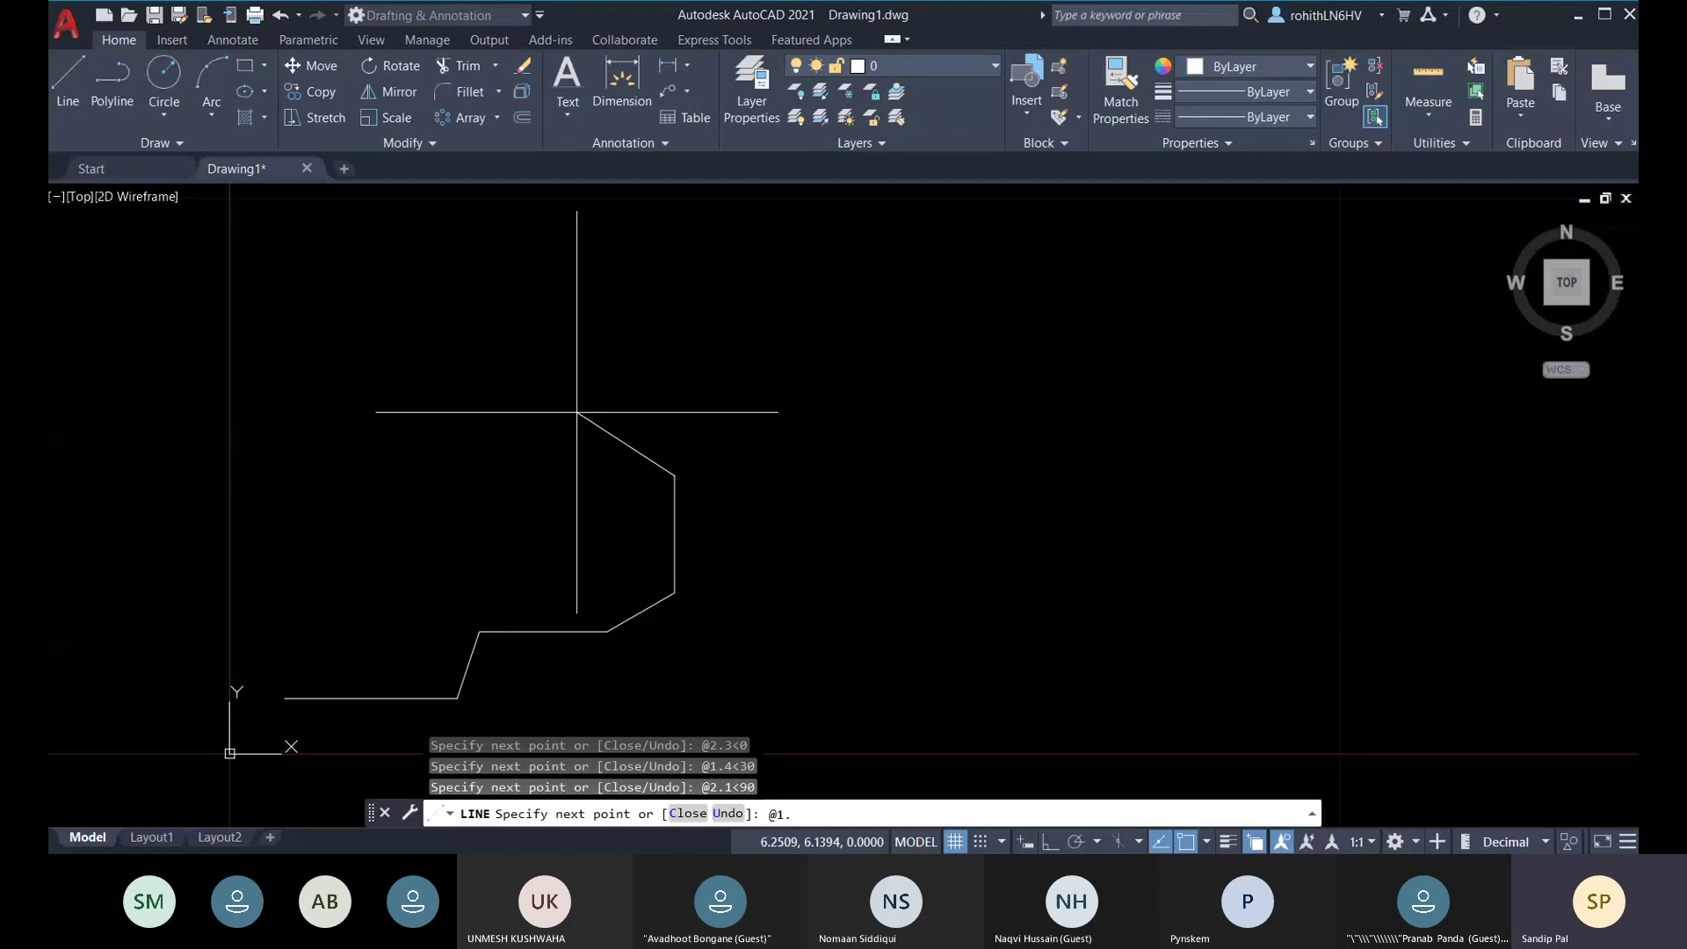
text(6)
text(20)
key(Return)
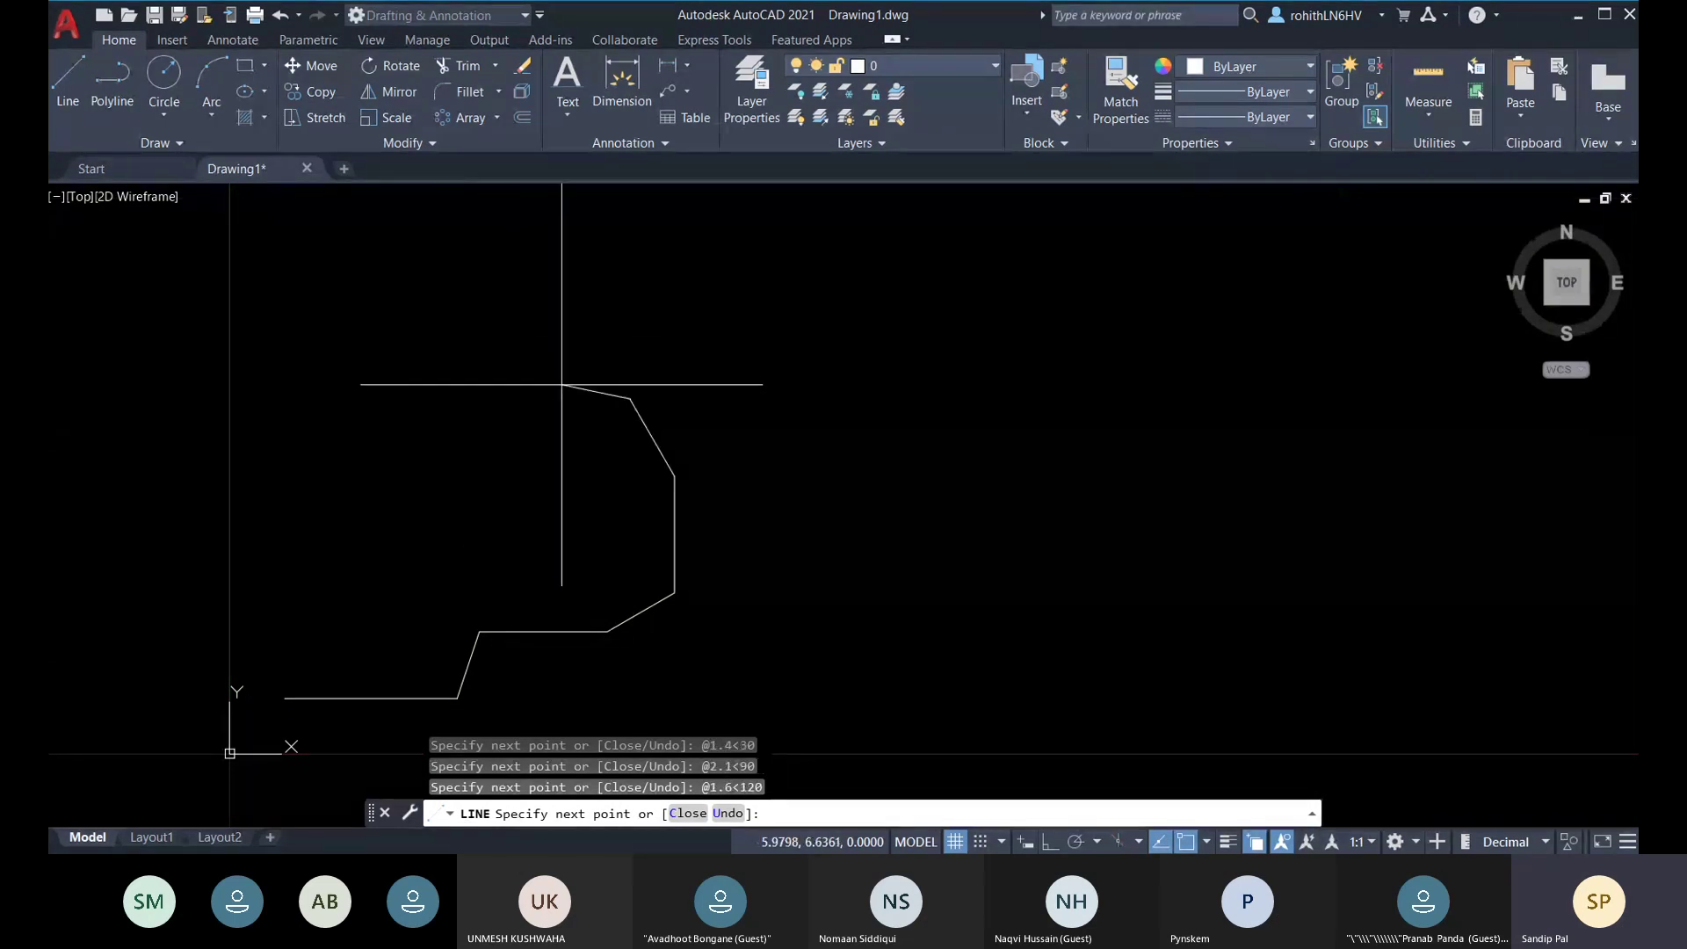
key(F8)
text(1)
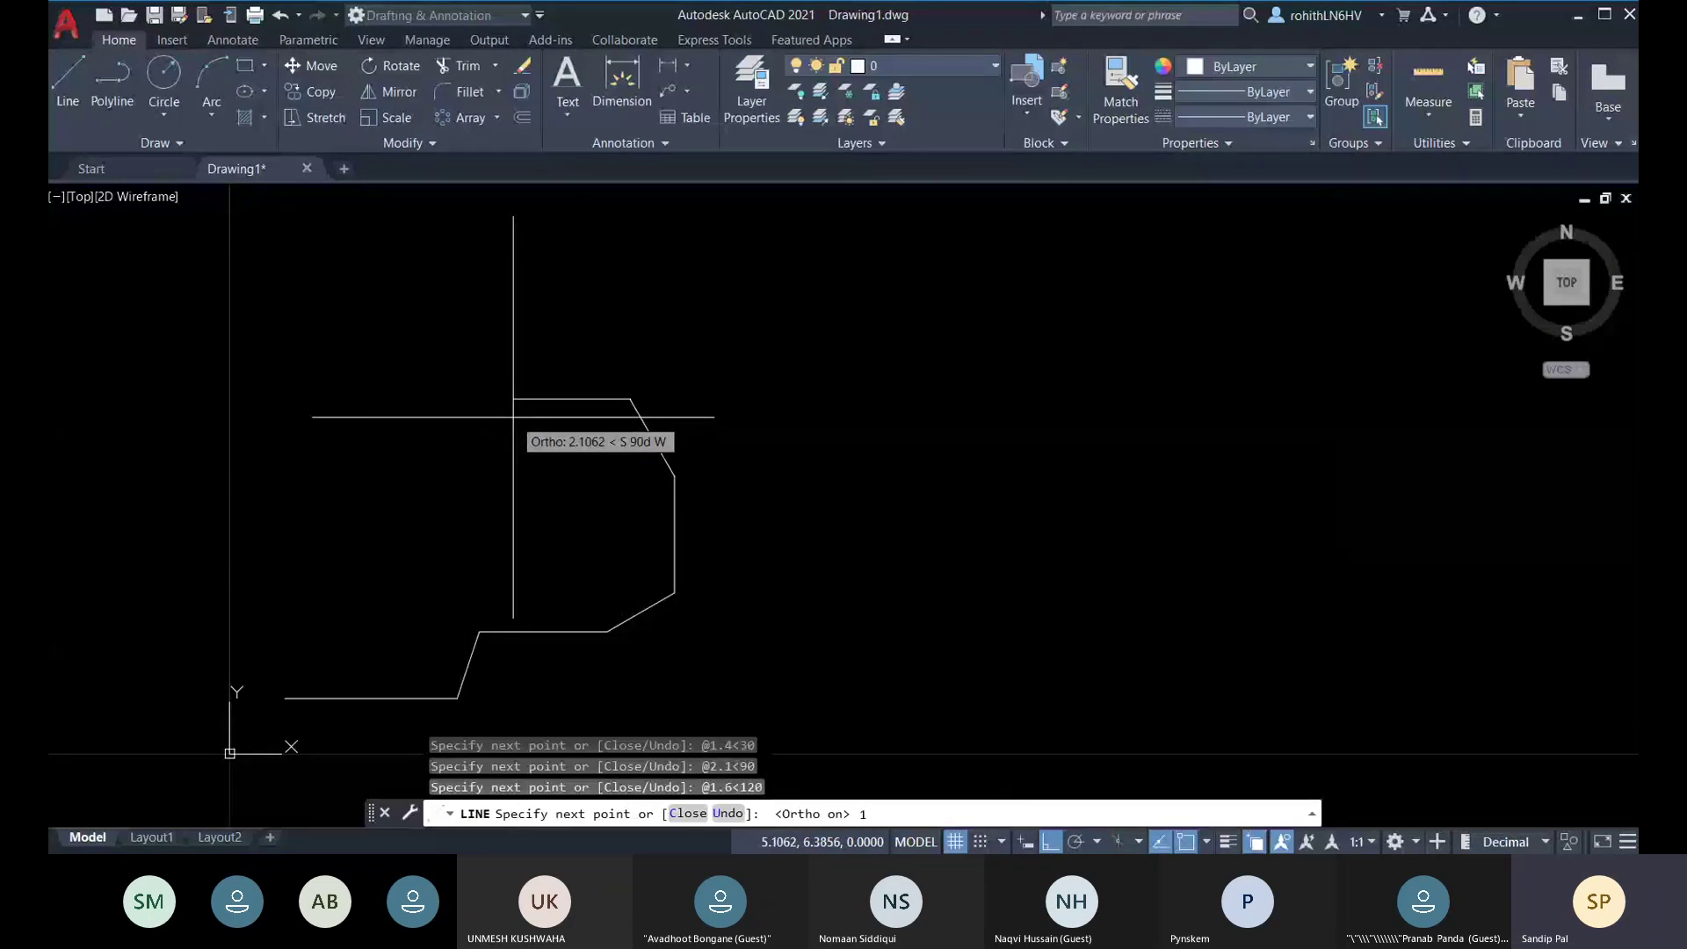
- Add a 1.3 leg west, a 1.4 leg down, then @2.2<135
text(.)
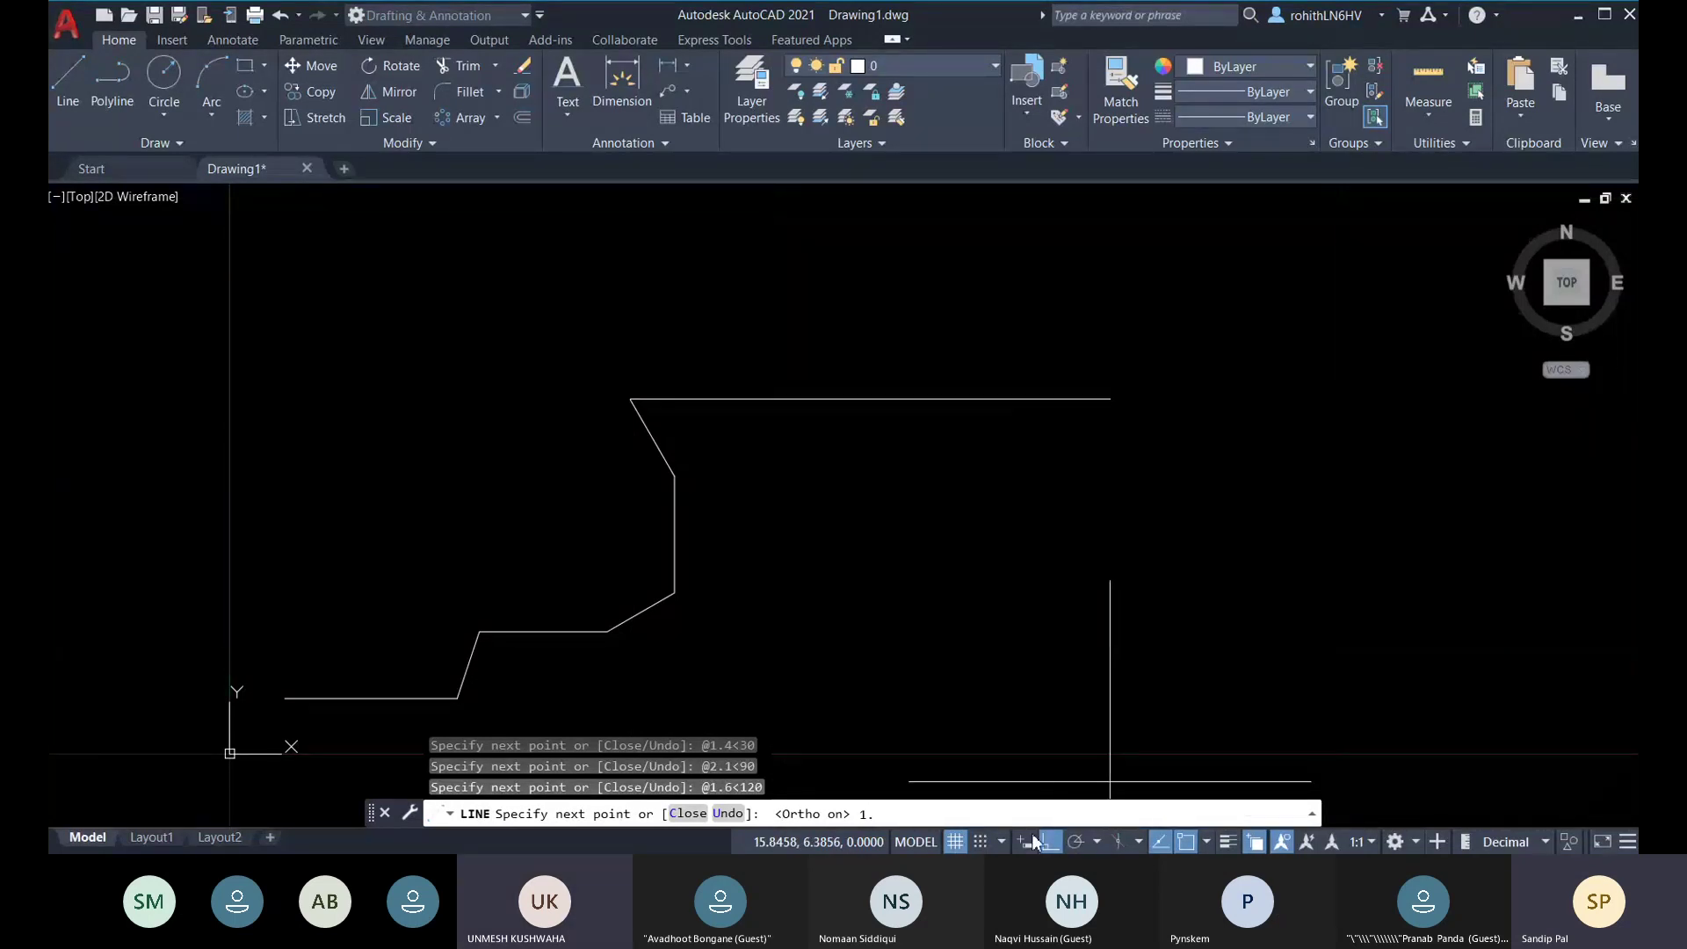
middle_drag(550, 550, 599, 548)
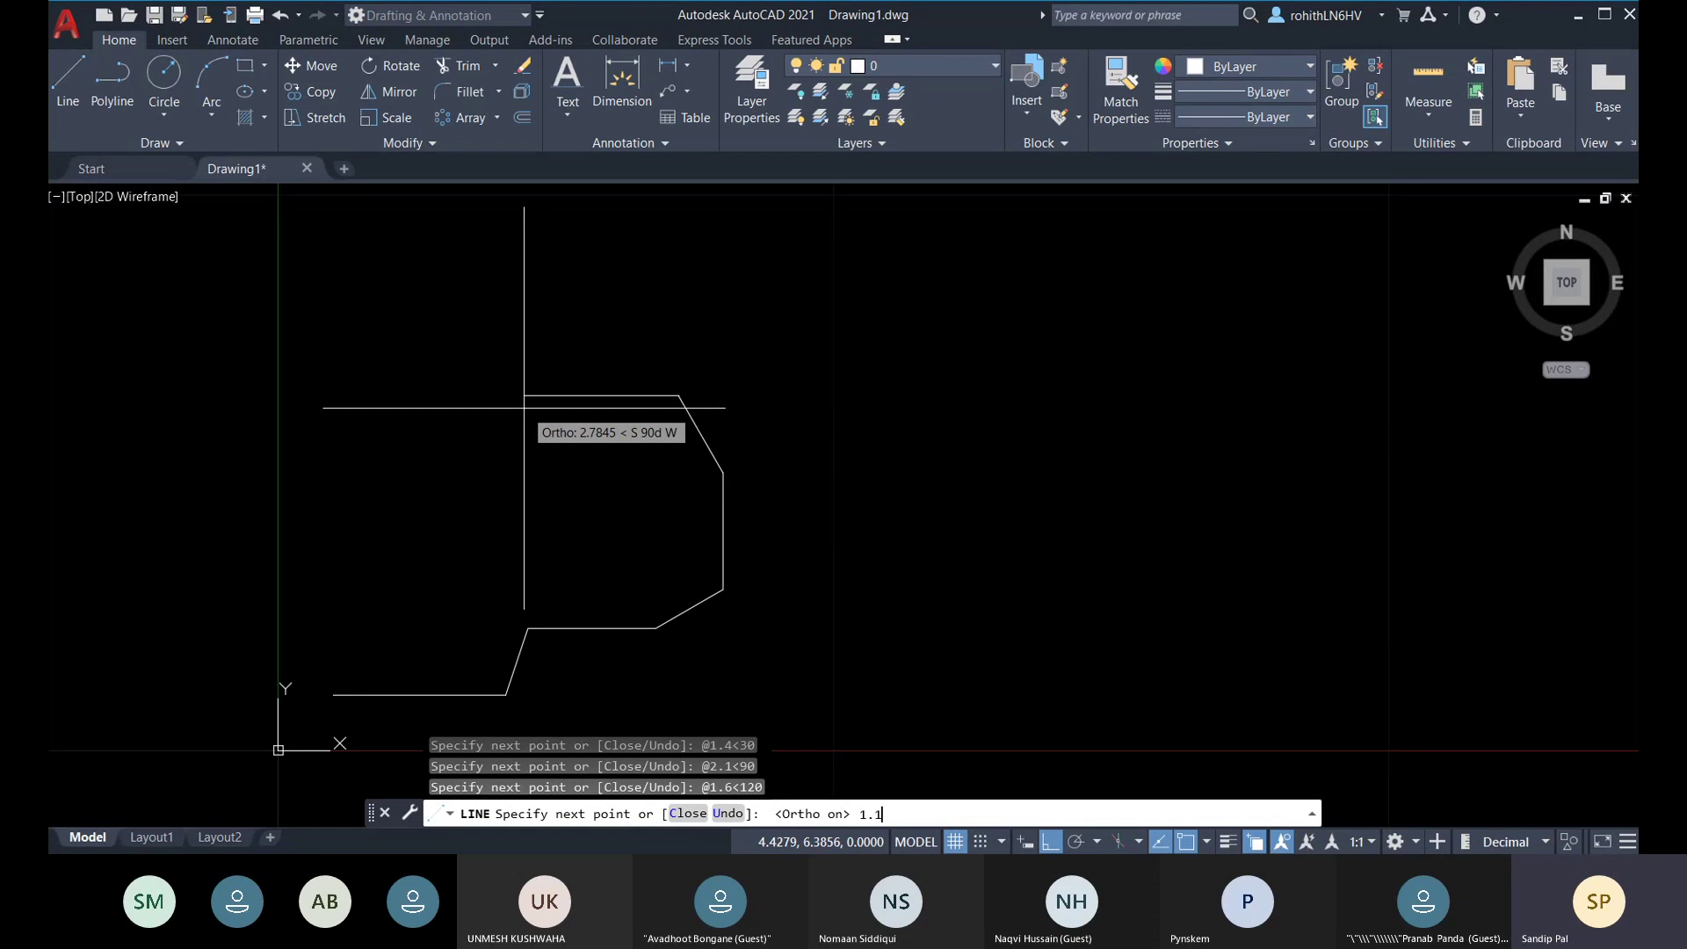
key(BackSpace)
key(Return)
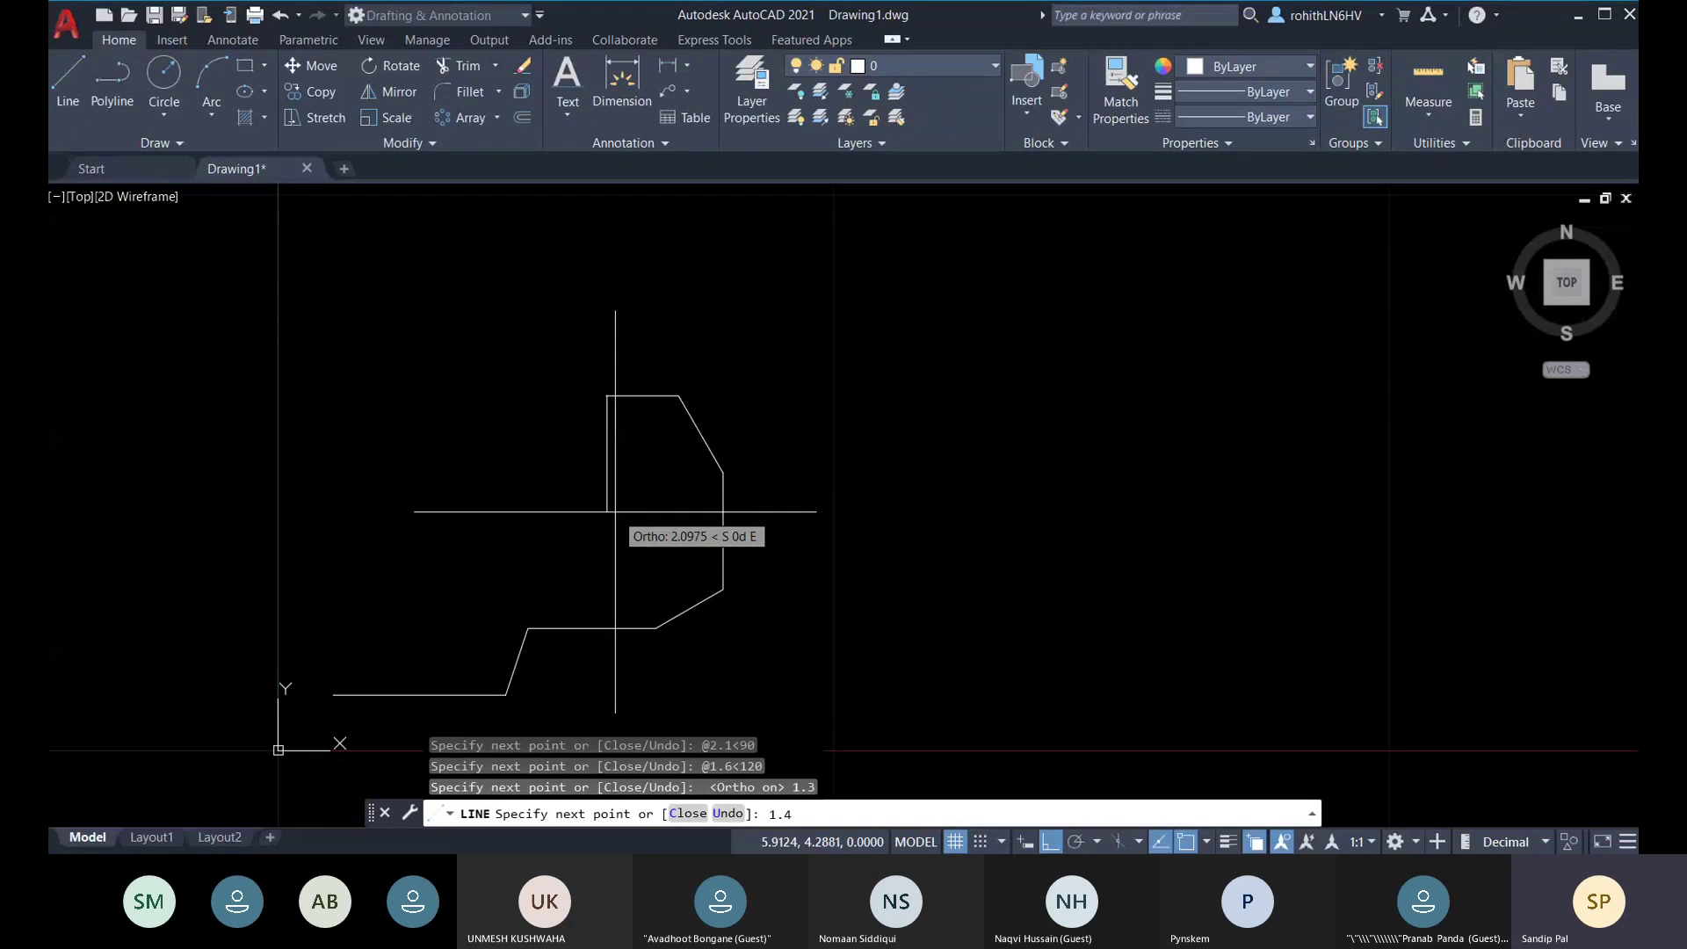
key(Return)
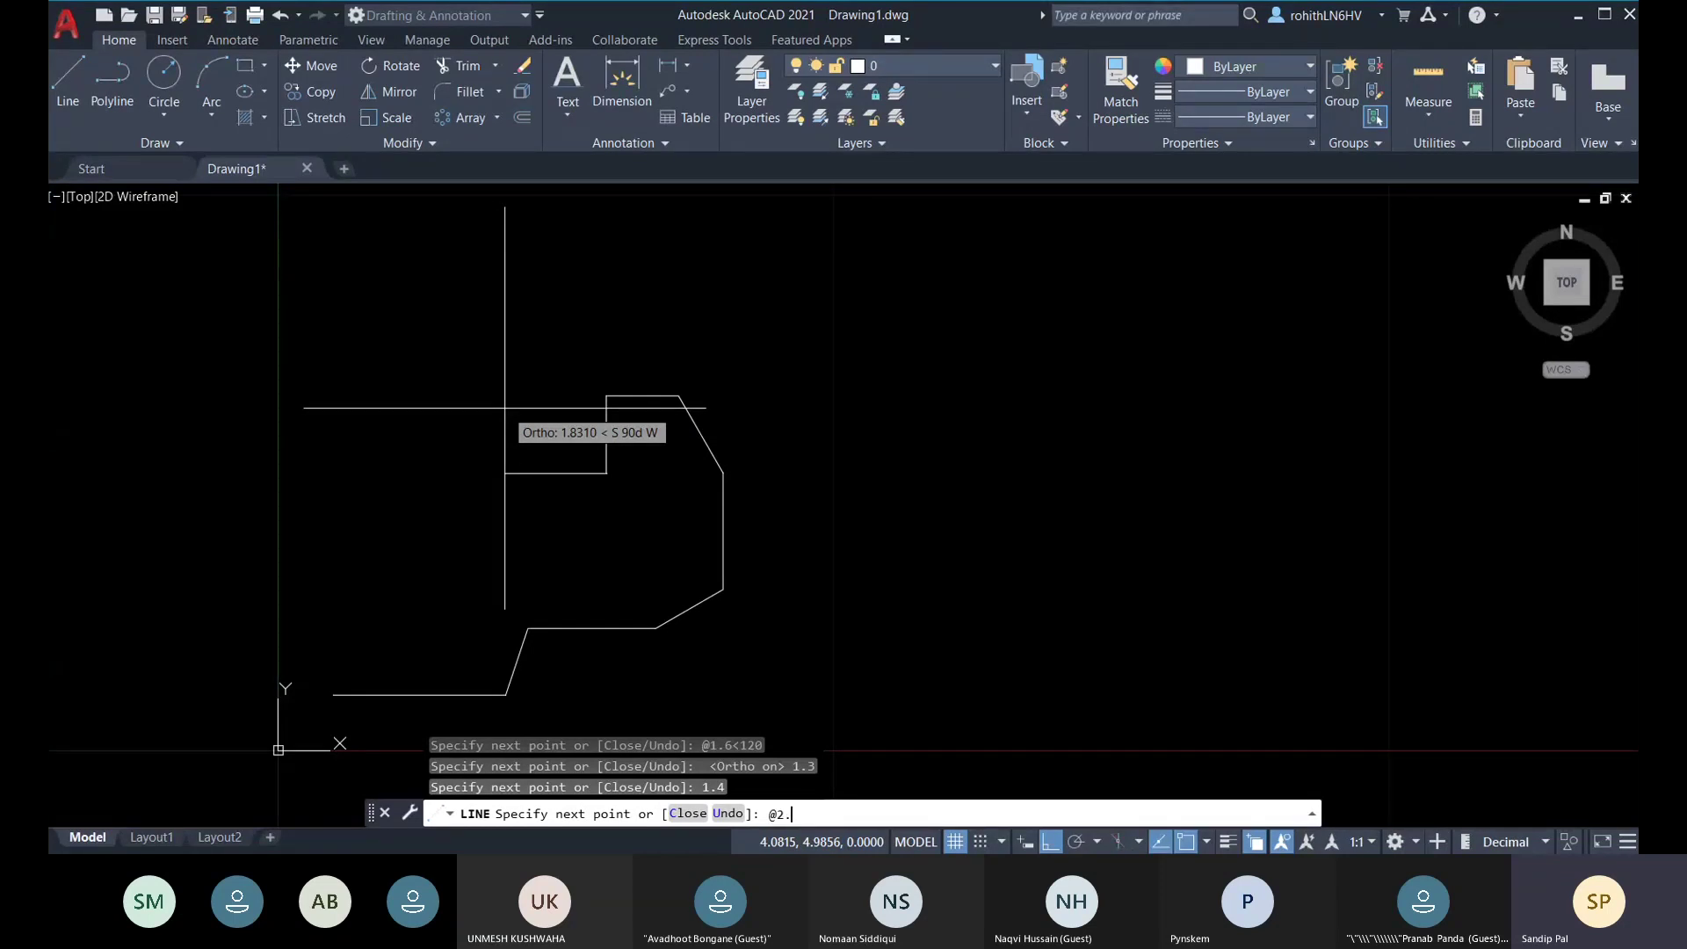
text(2<)
text(1)
text(35)
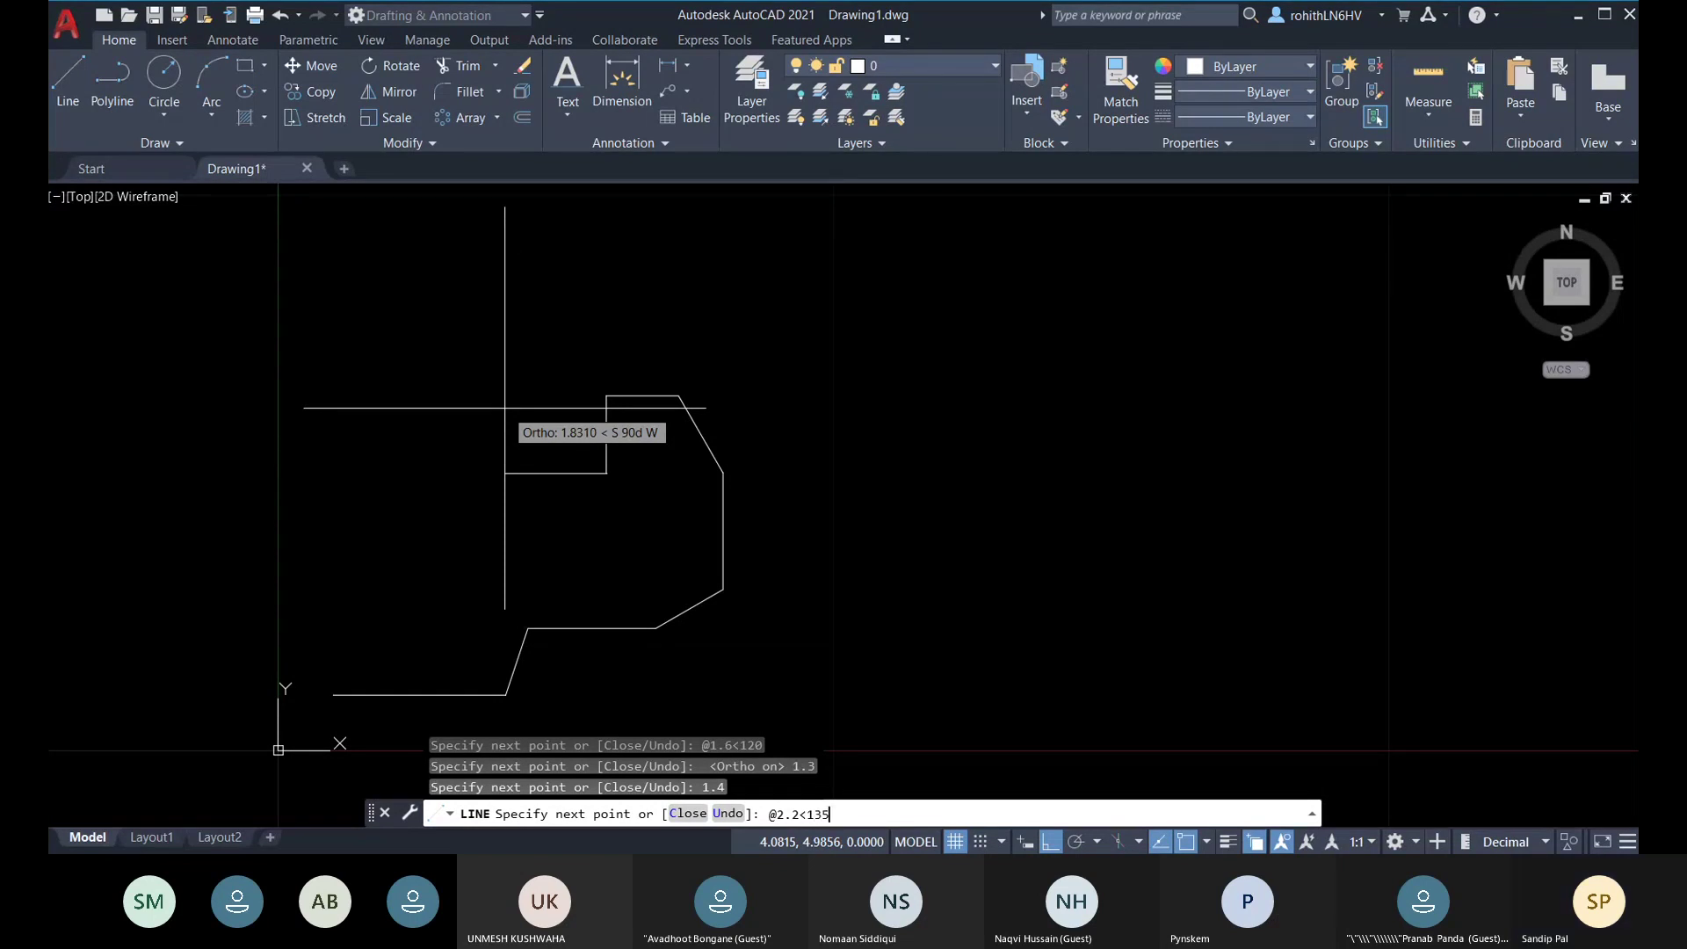
key(Return)
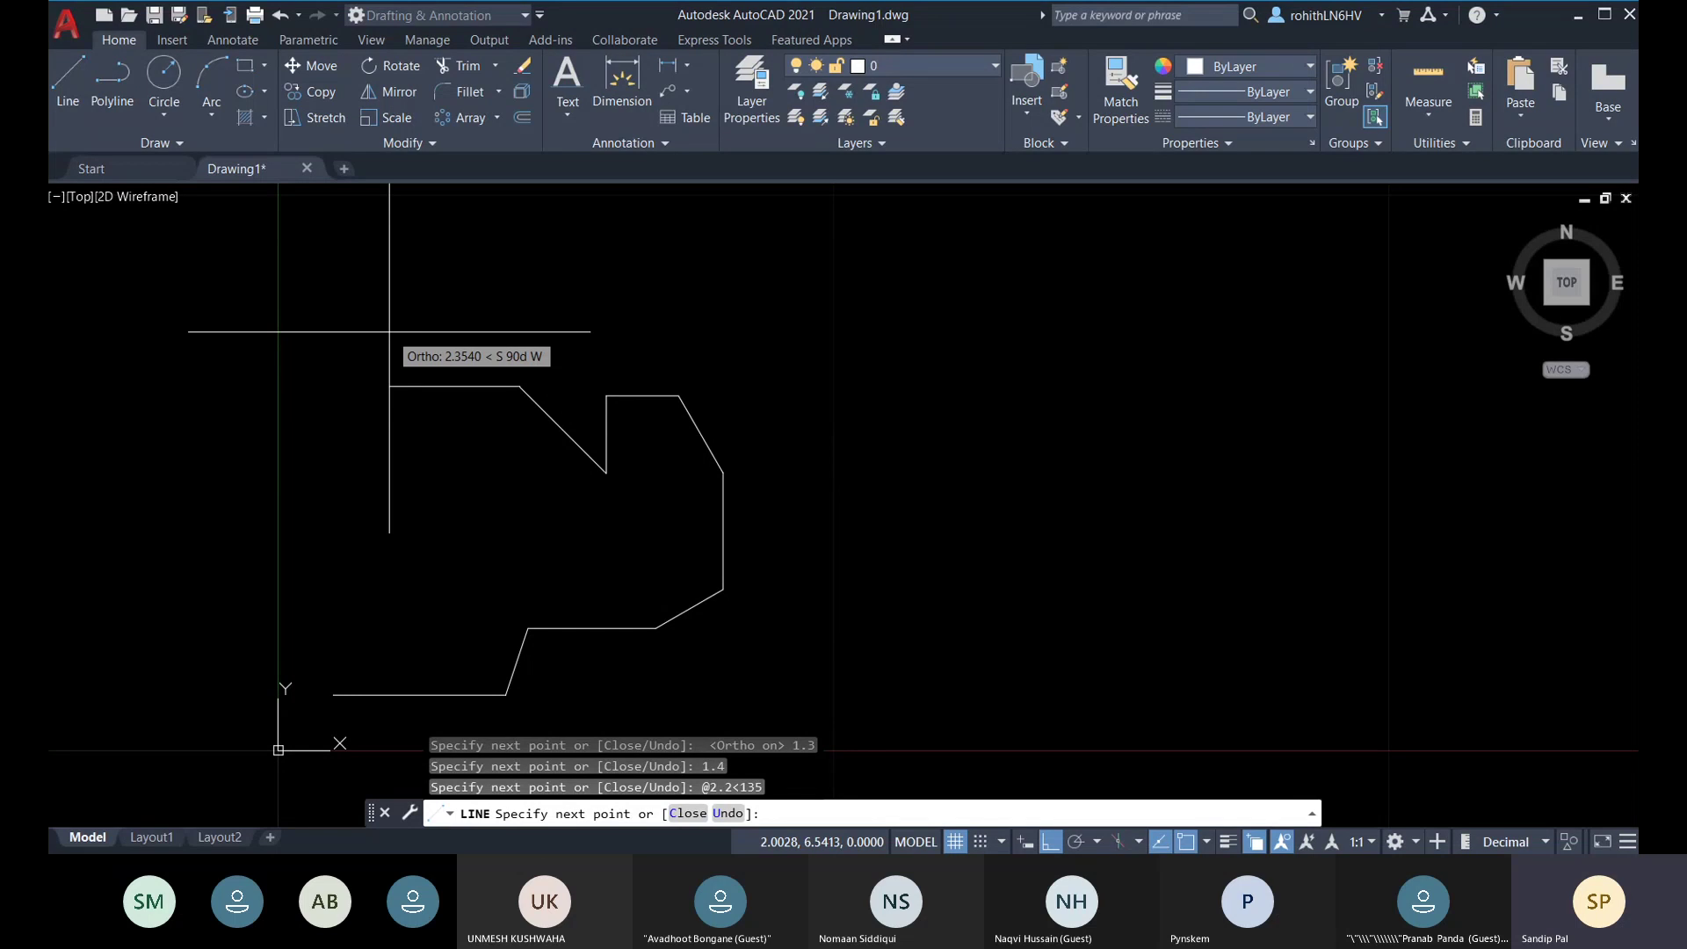
text(1)
- Add a 1-unit leg west, @1.5<225, and another 1-unit leg
key(Return)
text(@)
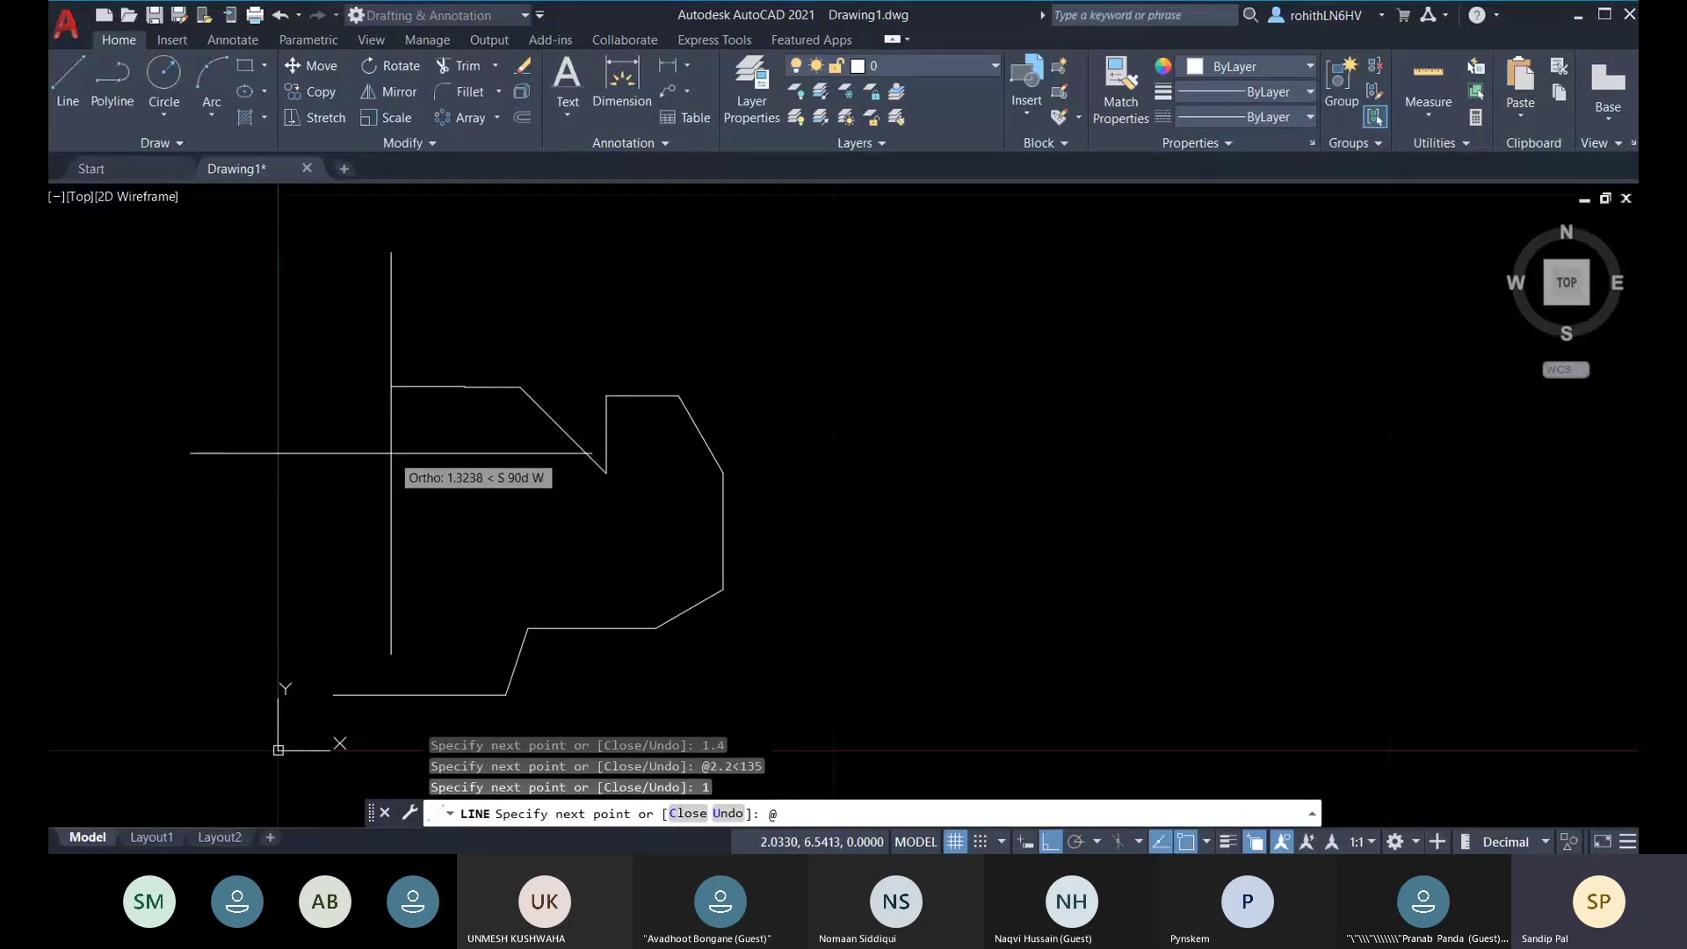
text(1.5)
text(<)
text(22)
text(5)
key(Return)
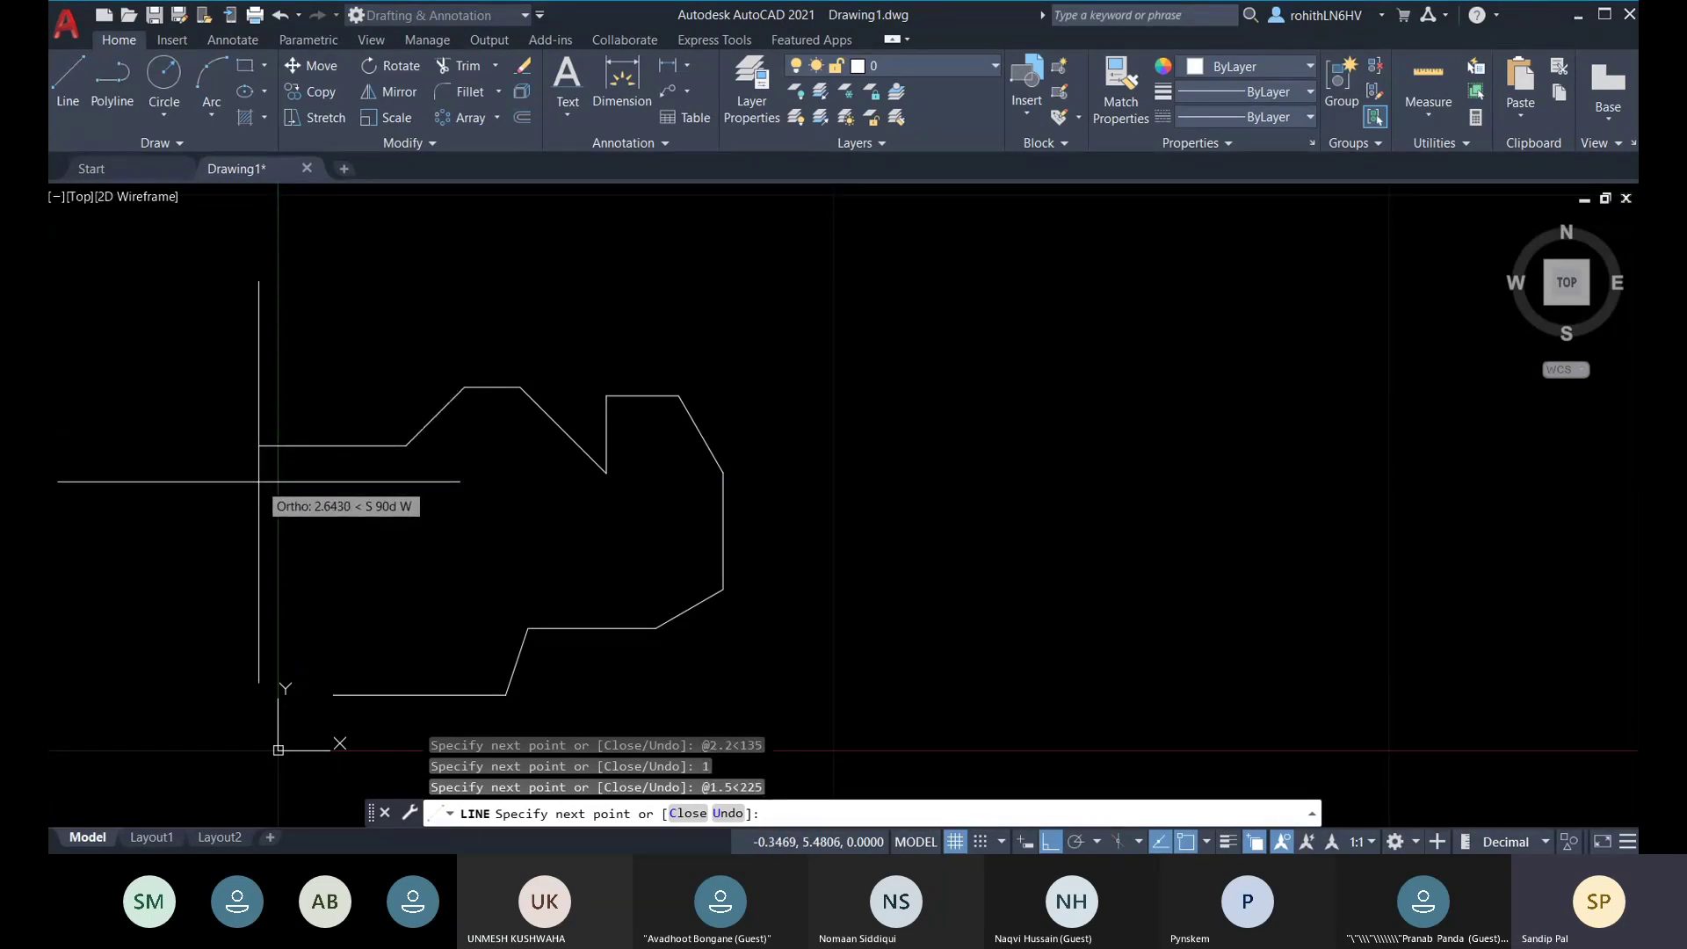
key(Return)
text(@2.)
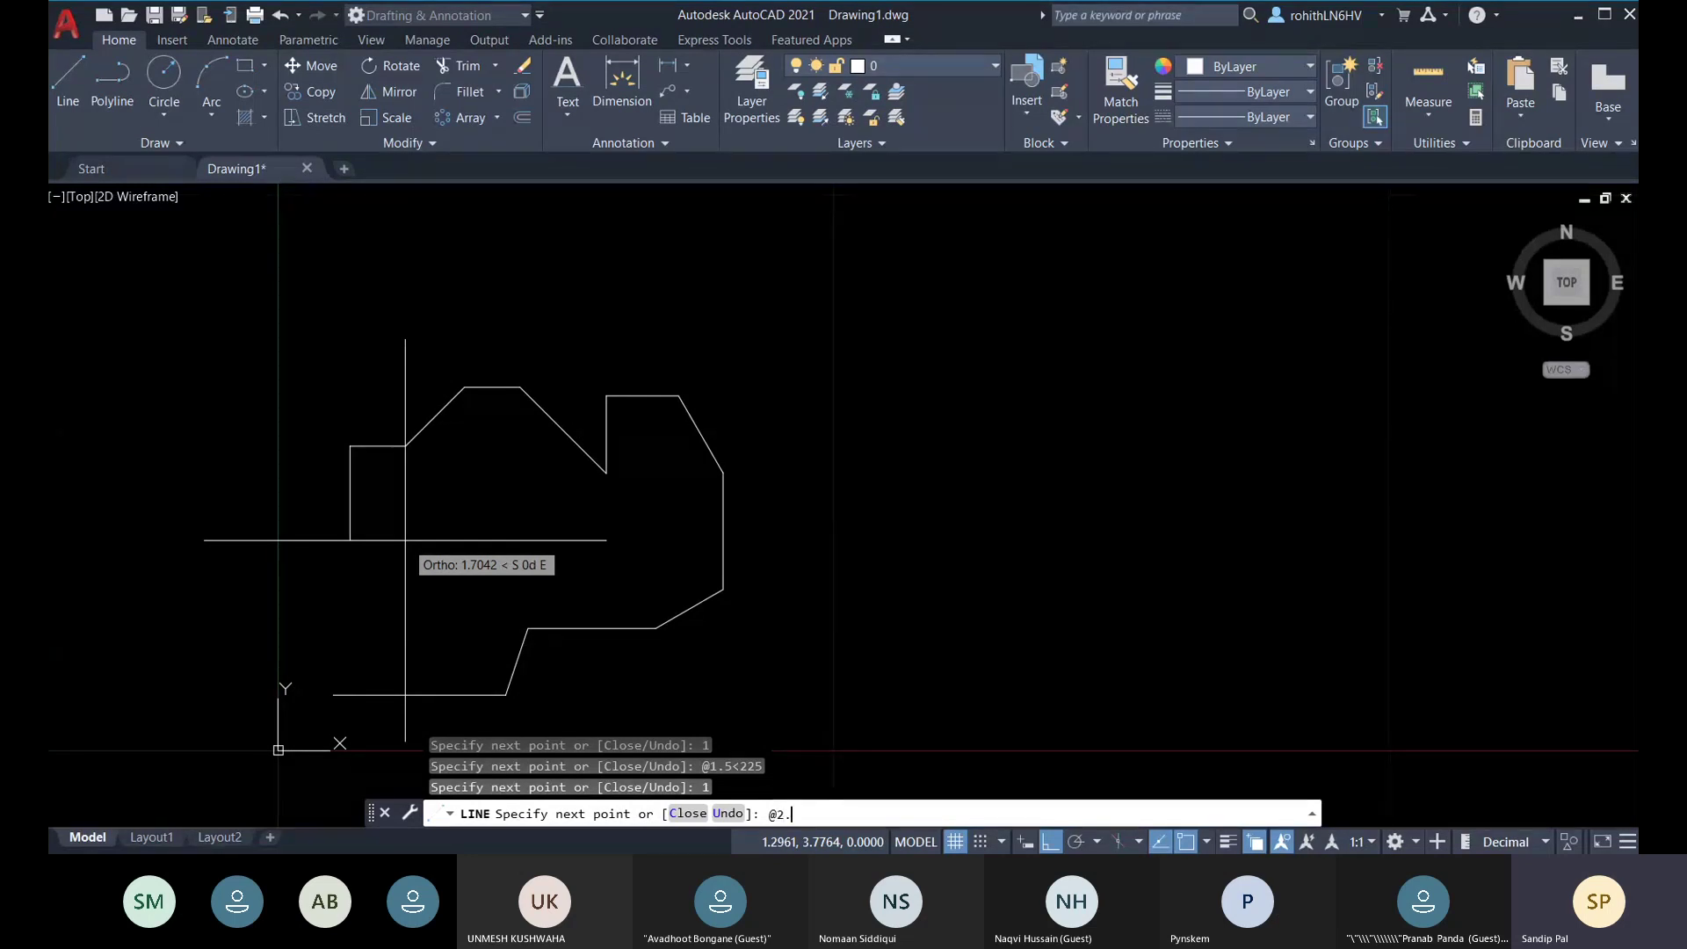
text(3<)
- Add an @2.3<300 leg and a vertical leg running straight down
text(300)
key(Return)
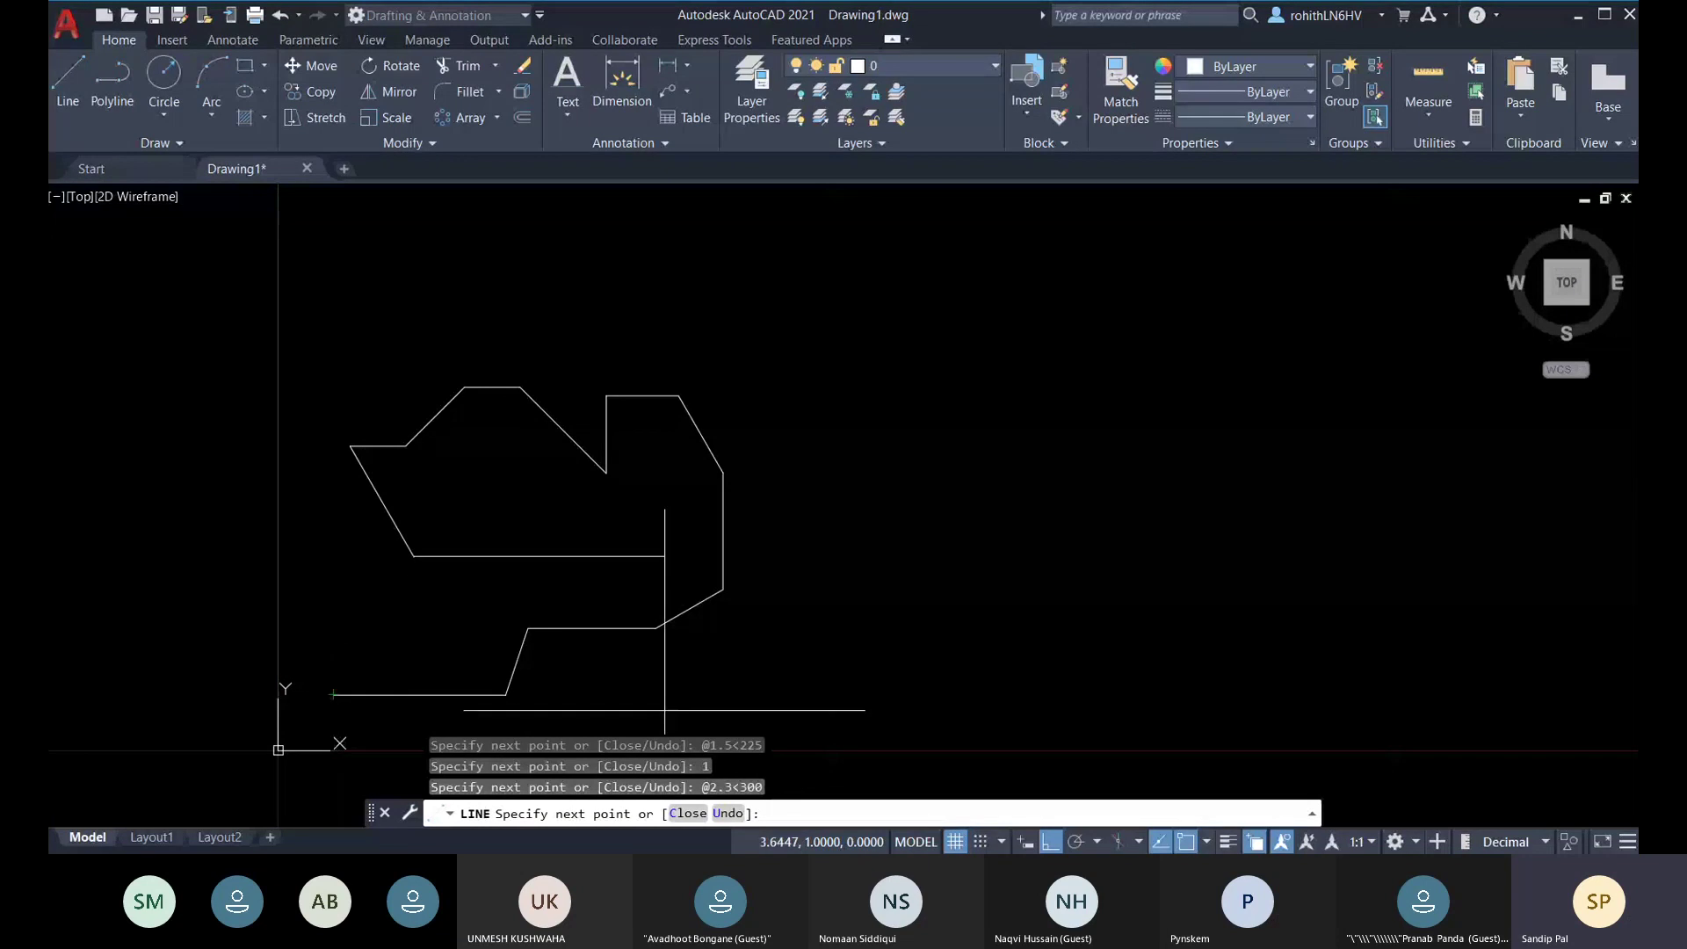
middle_drag(781, 684, 809, 659)
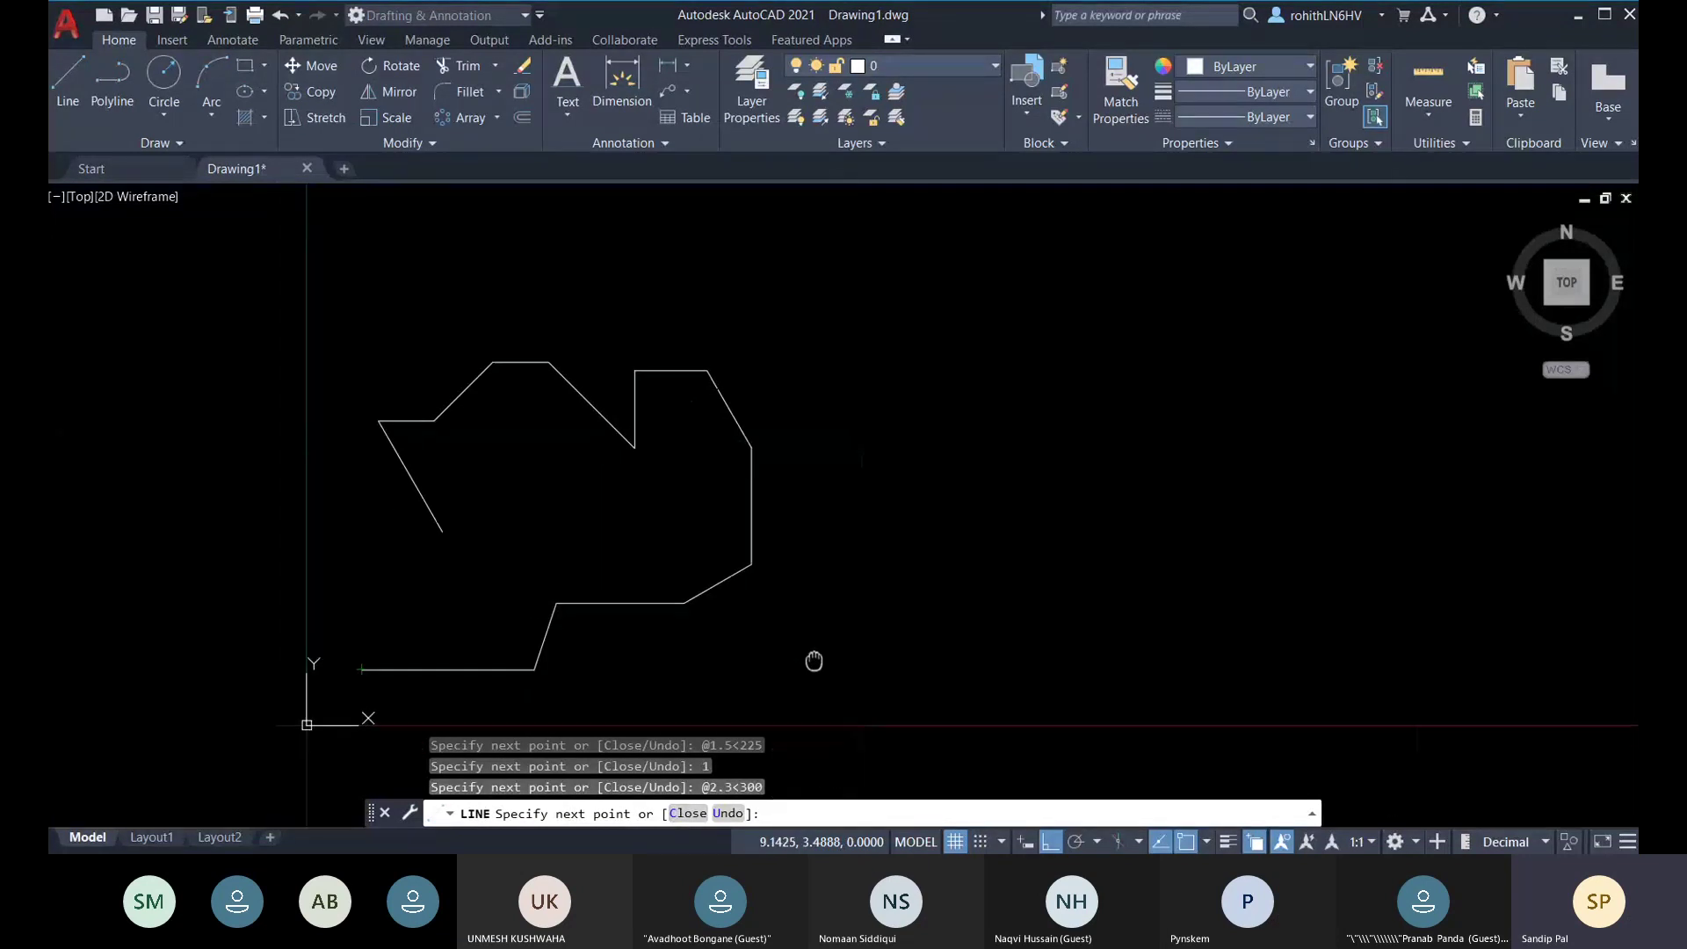
click(373, 669)
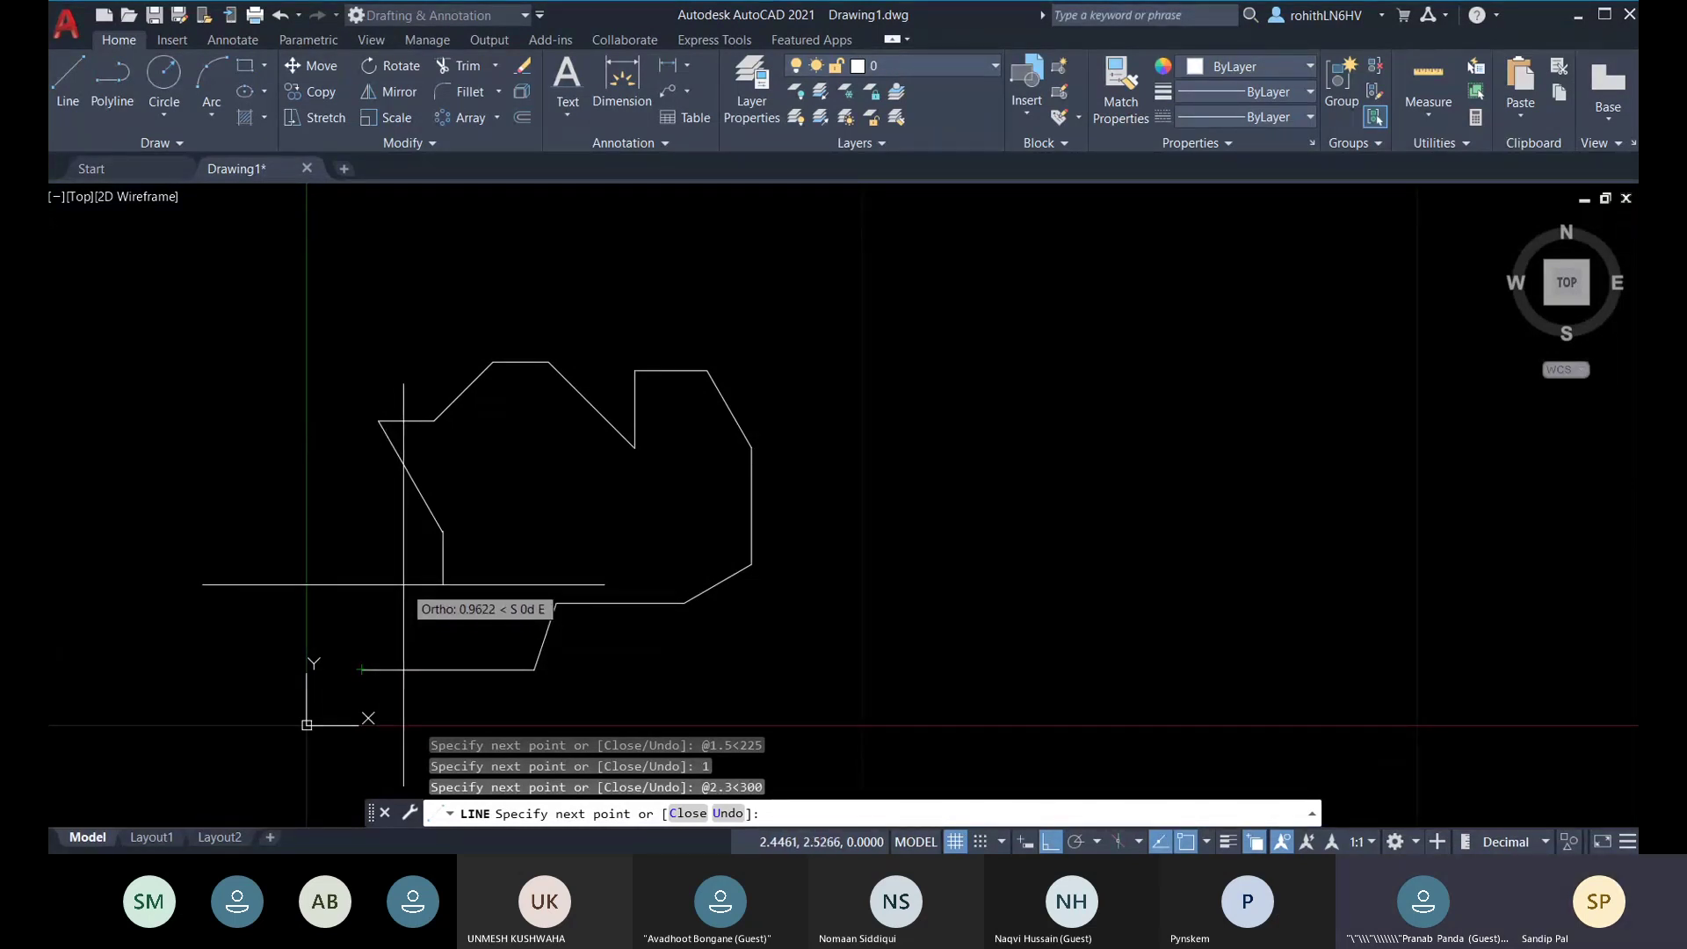
middle_drag(404, 581, 437, 557)
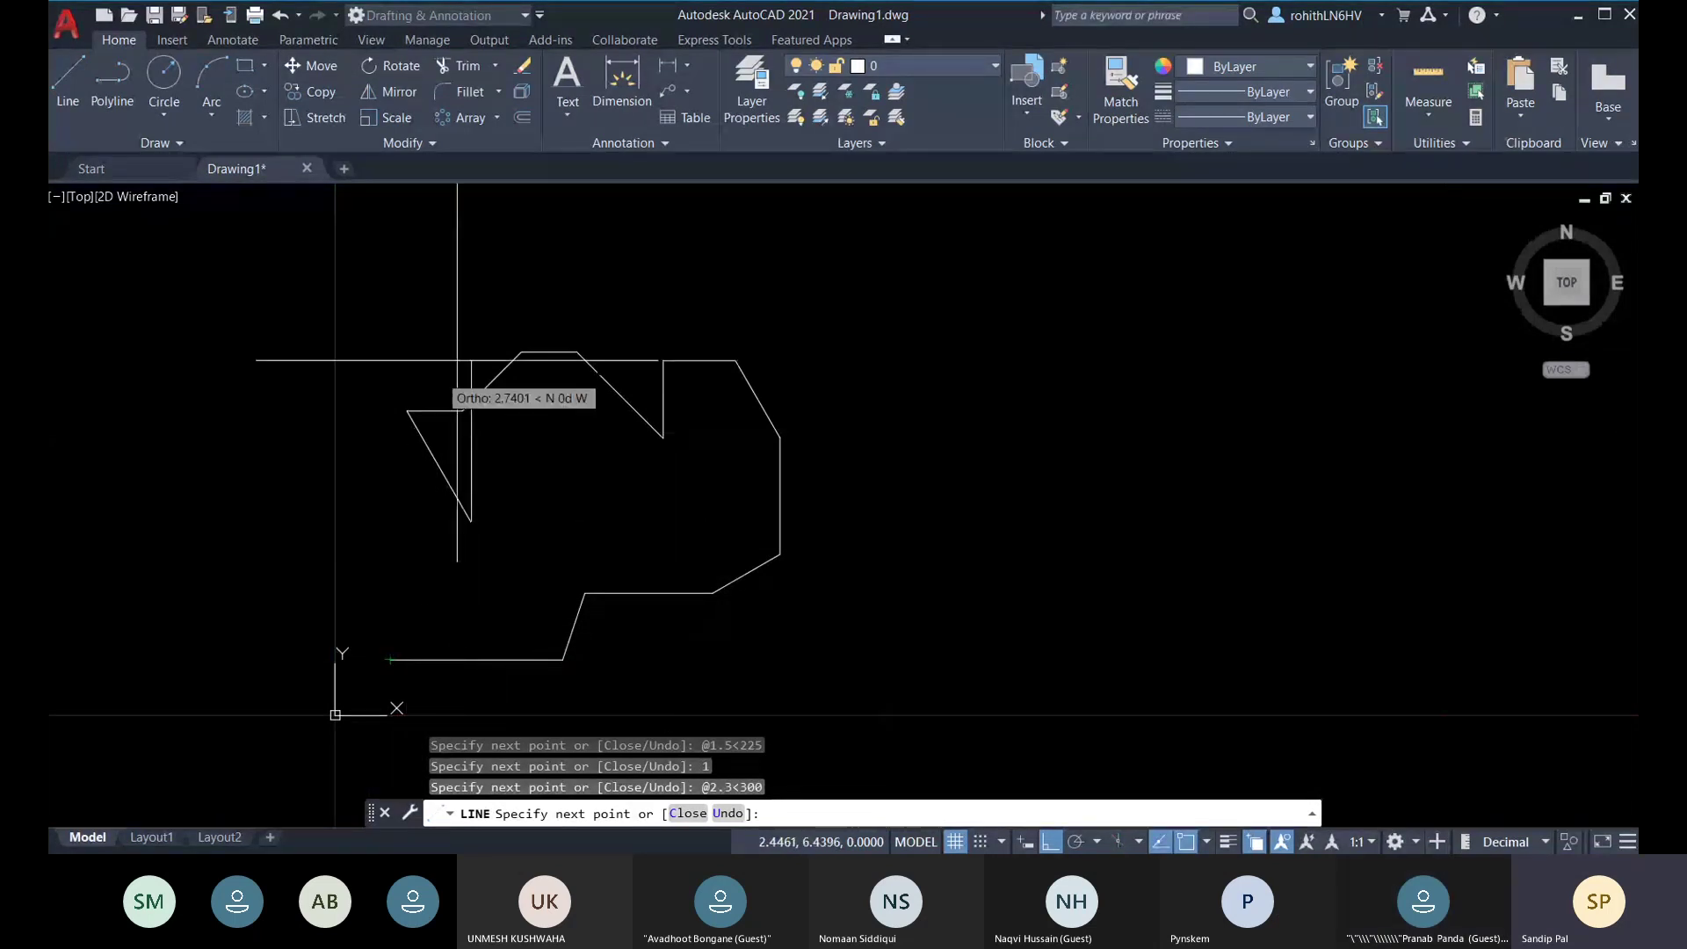
middle_drag(591, 486, 685, 470)
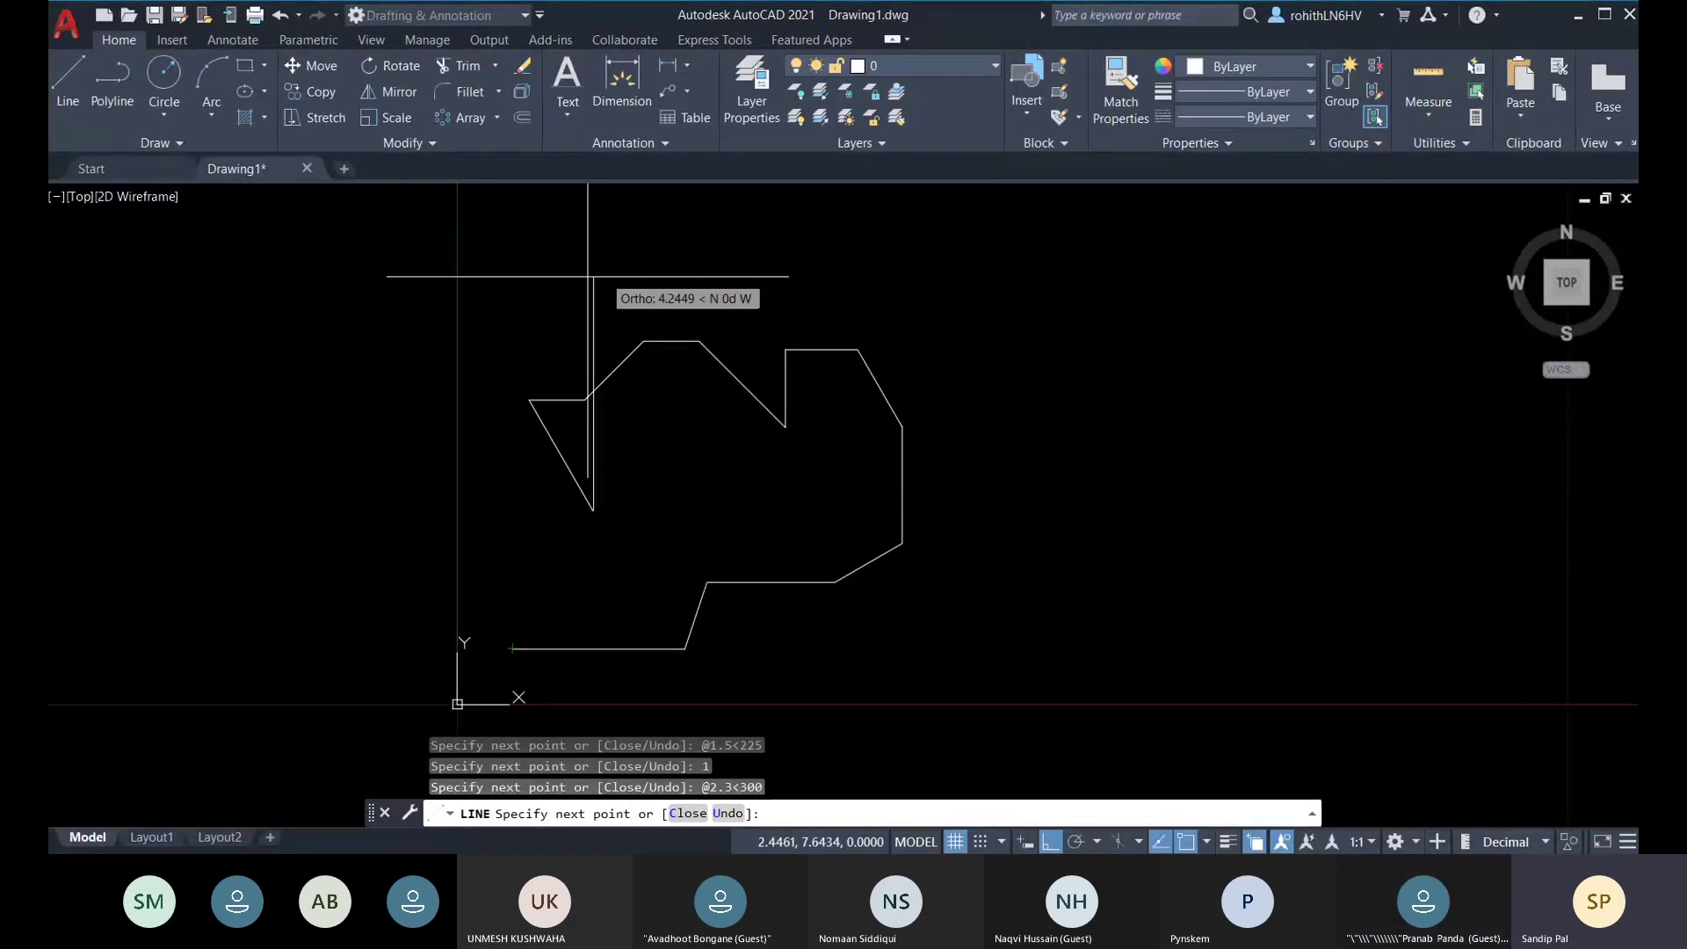
middle_drag(534, 537, 531, 535)
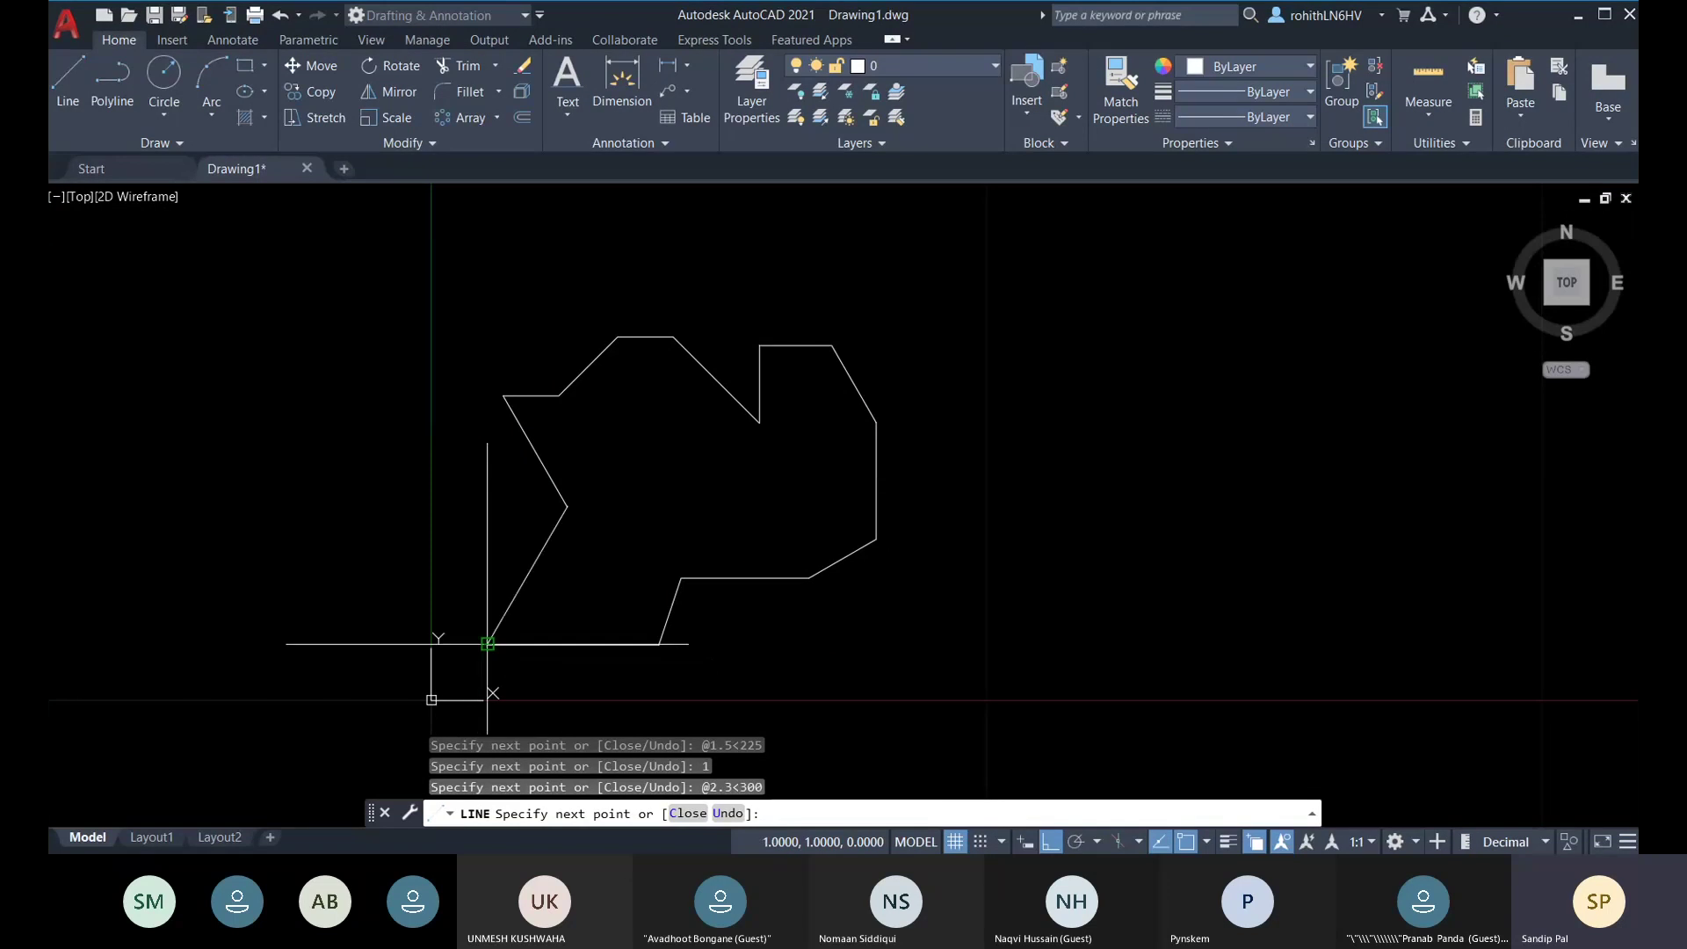
middle_drag(488, 643, 472, 643)
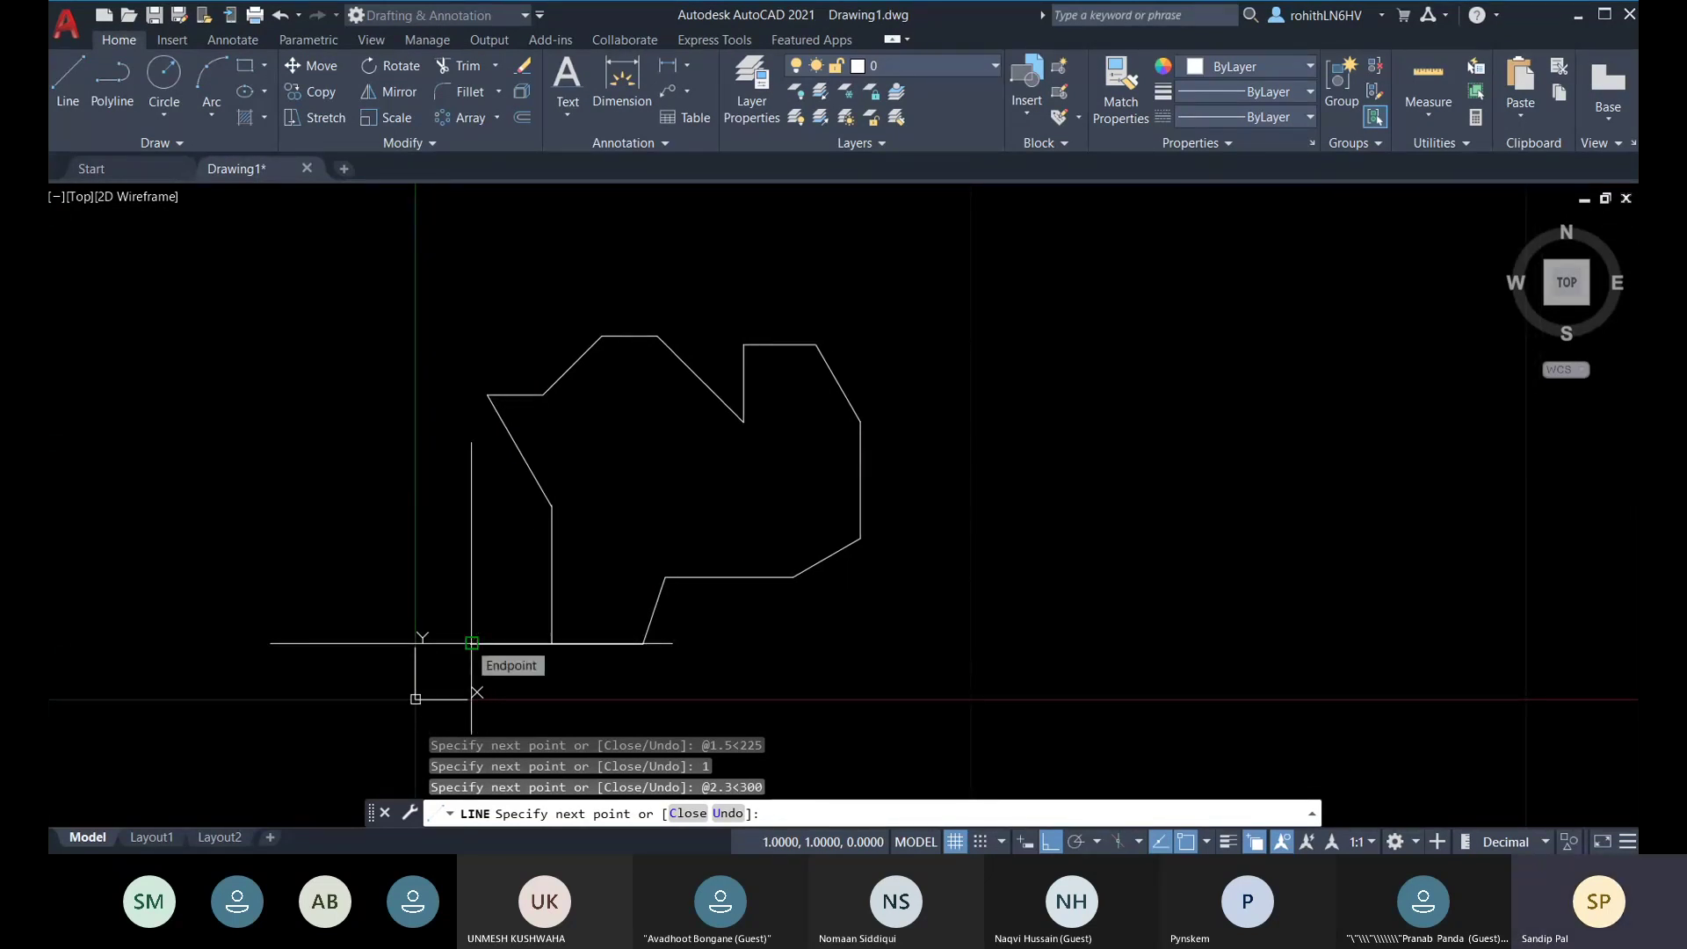
text(@)
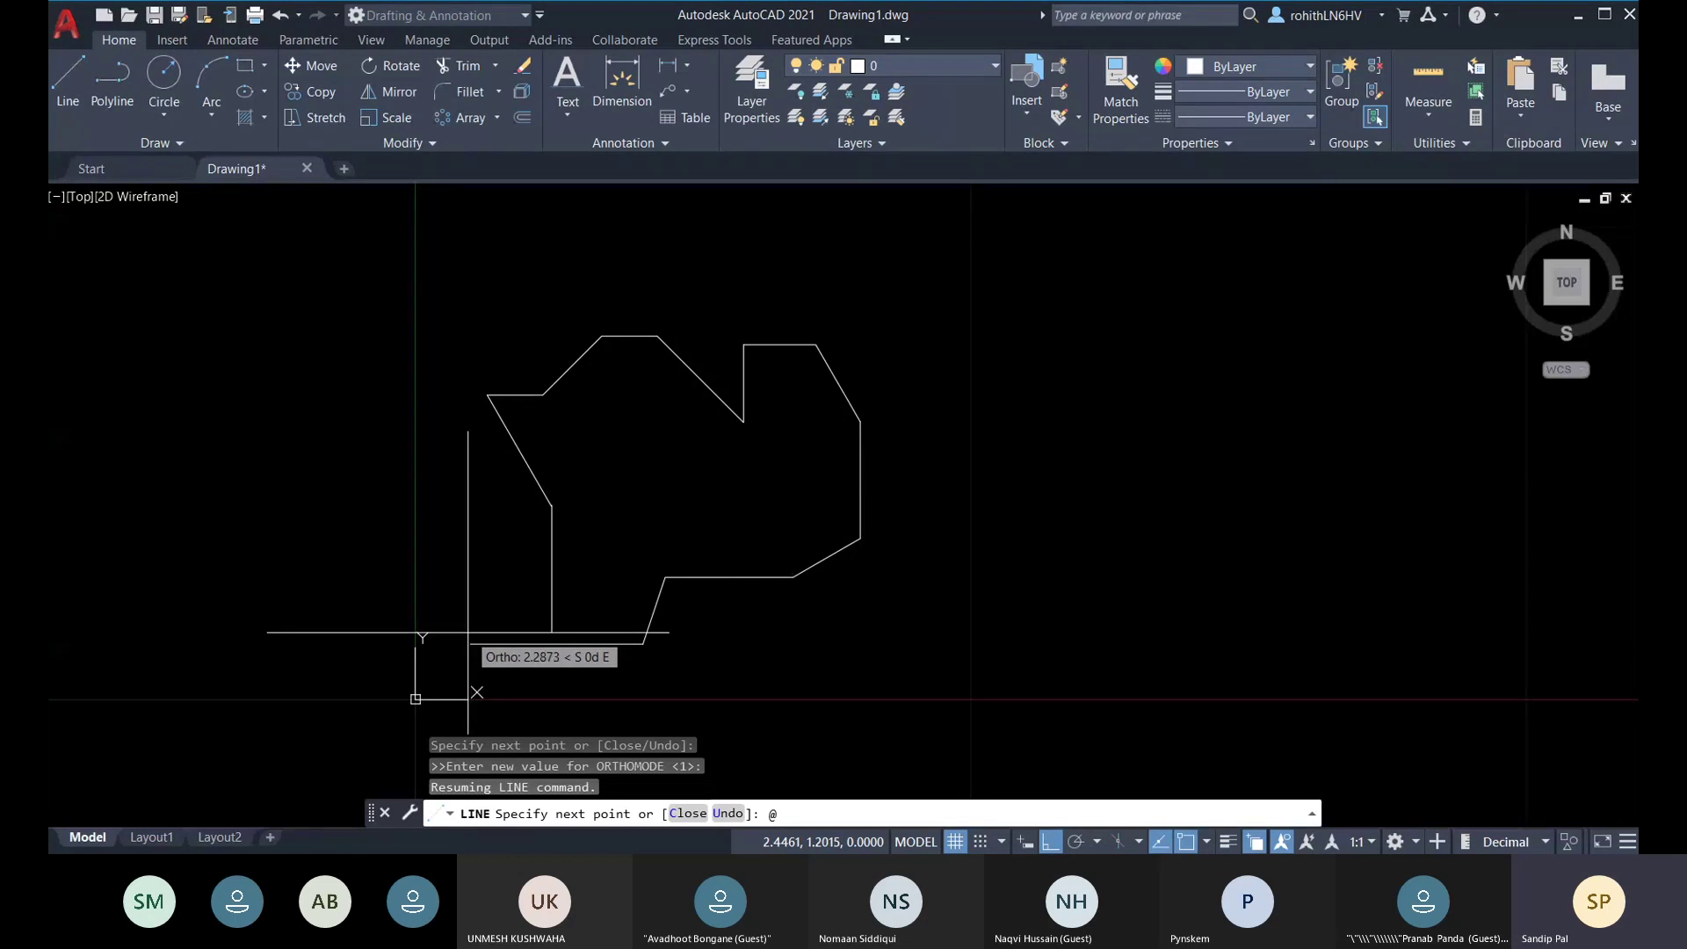
- Close the outline back to its start point and zoom to view it
click(688, 812)
scroll(527, 549, down, 1)
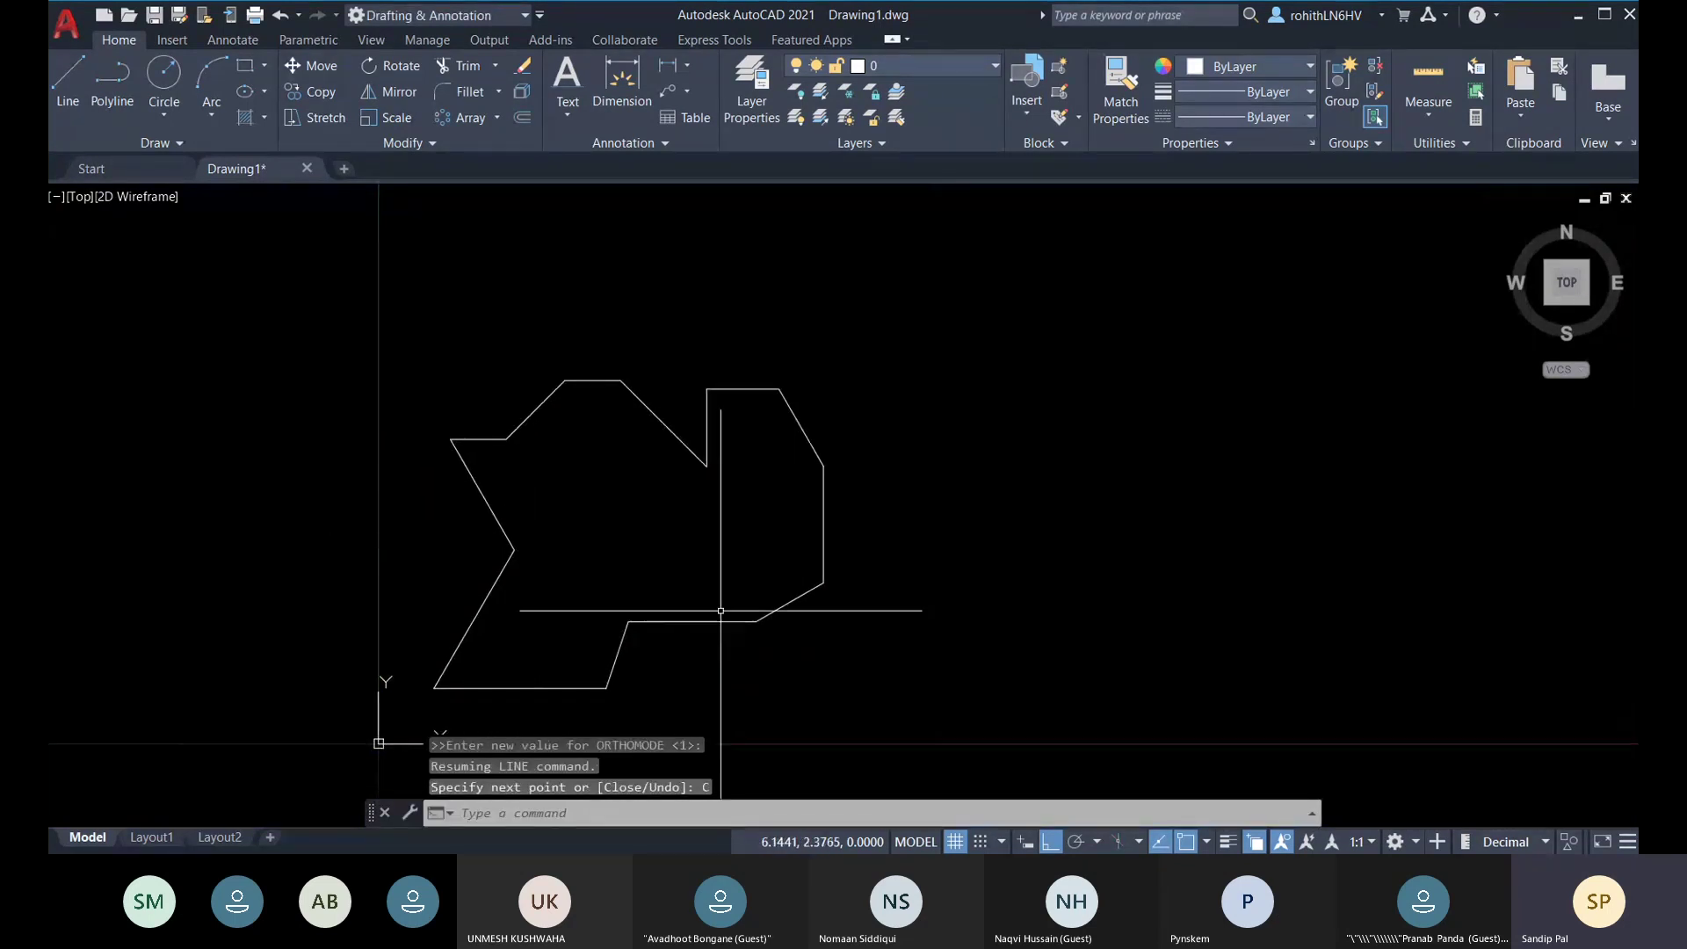
scroll(564, 573, down, 2)
scroll(588, 565, down, 2)
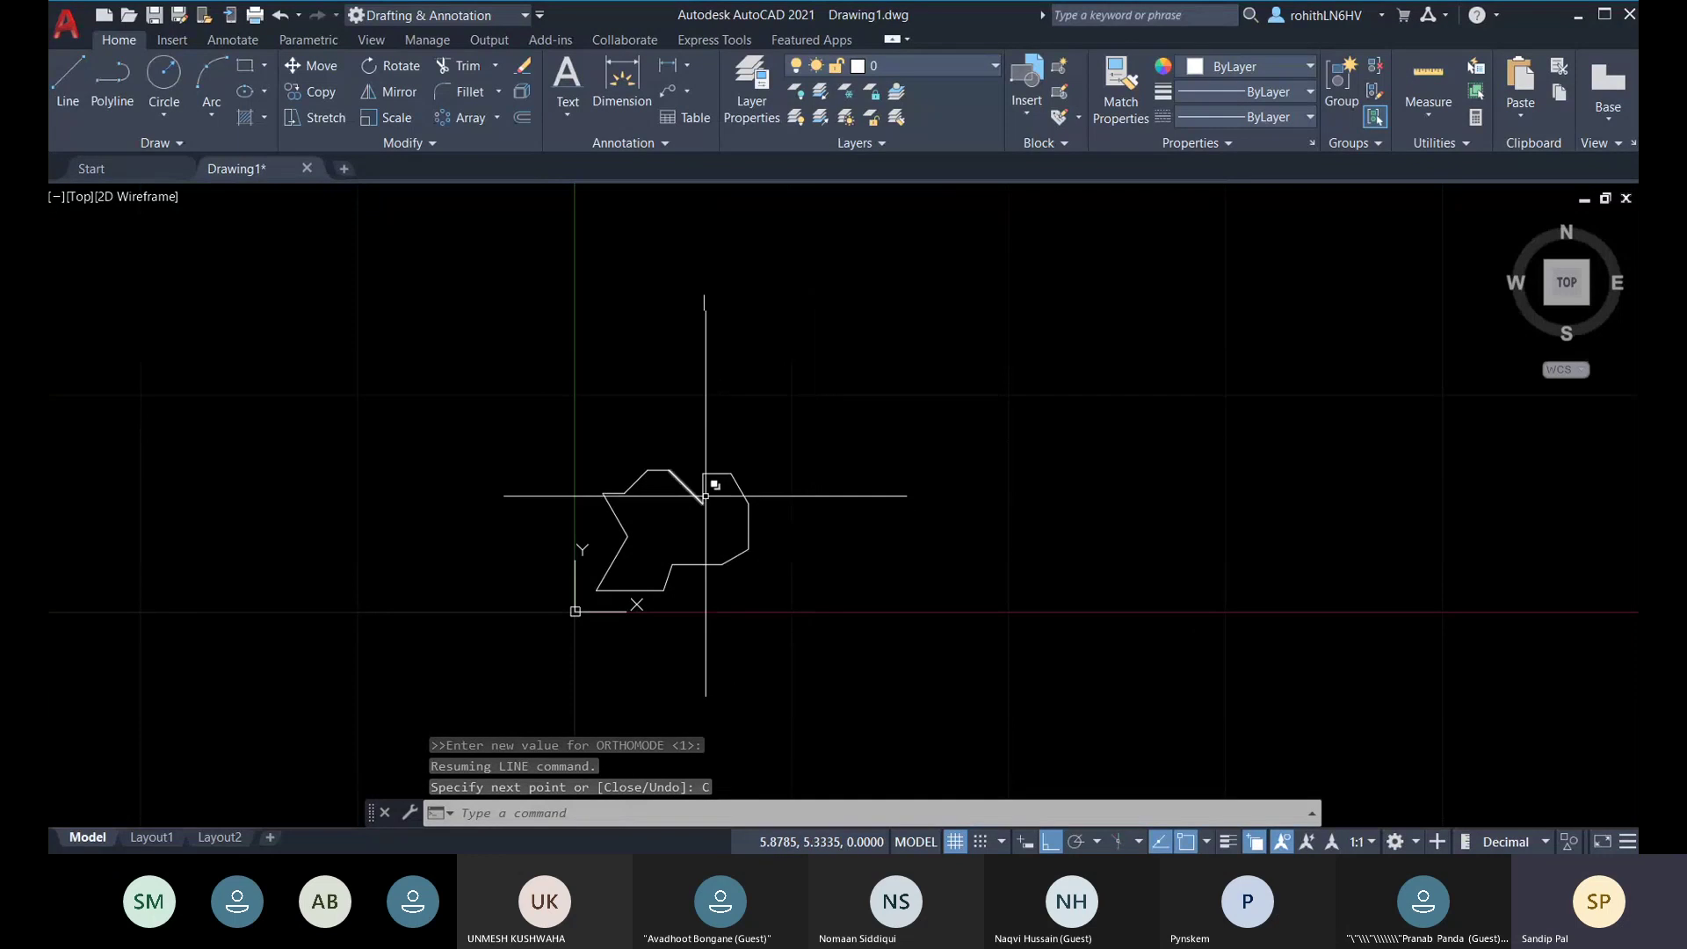
scroll(659, 574, up, 2)
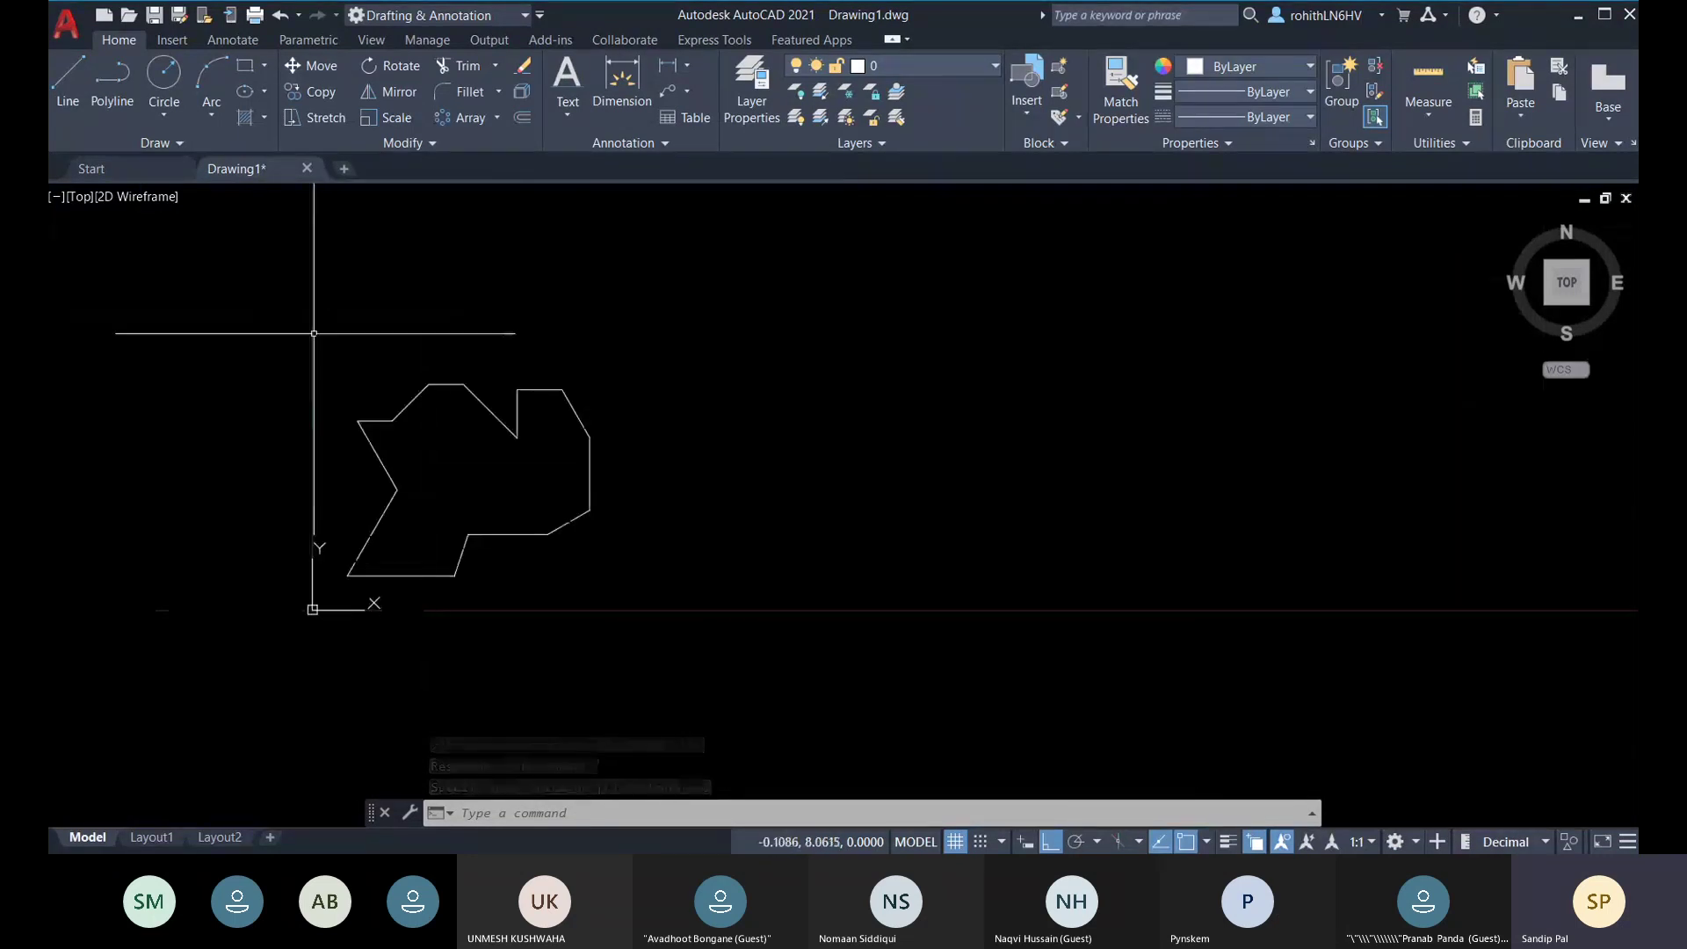
- Check the polar tracking angle list, cancel the line, and open Drawing Units
click(68, 79)
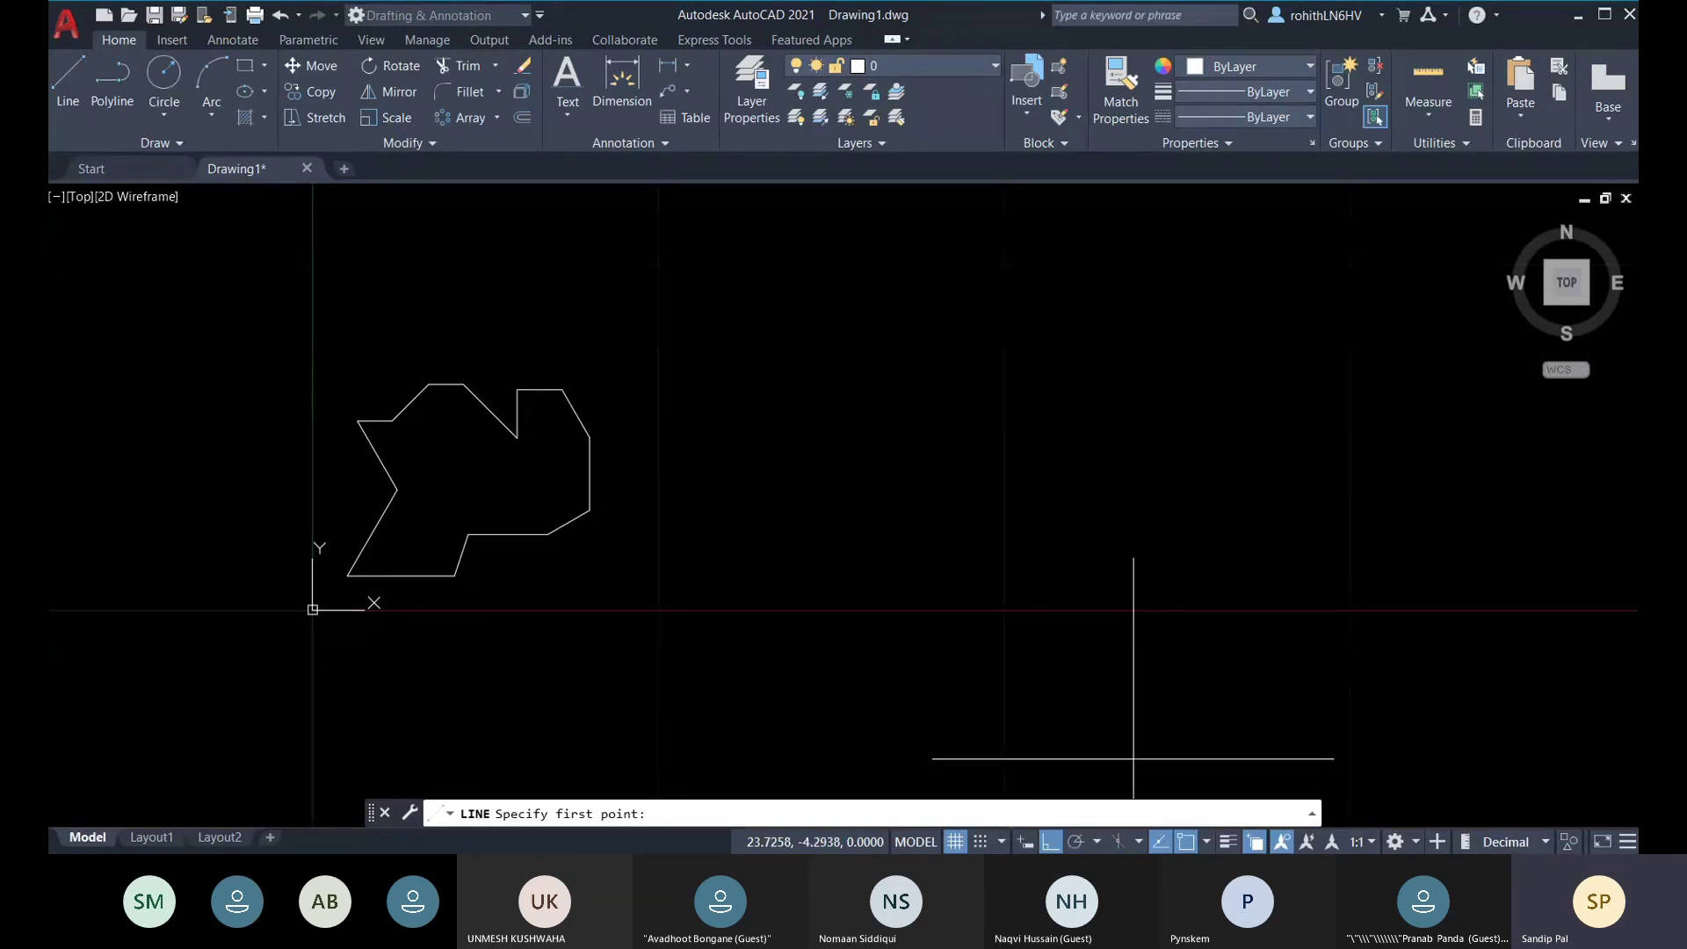
click(1098, 842)
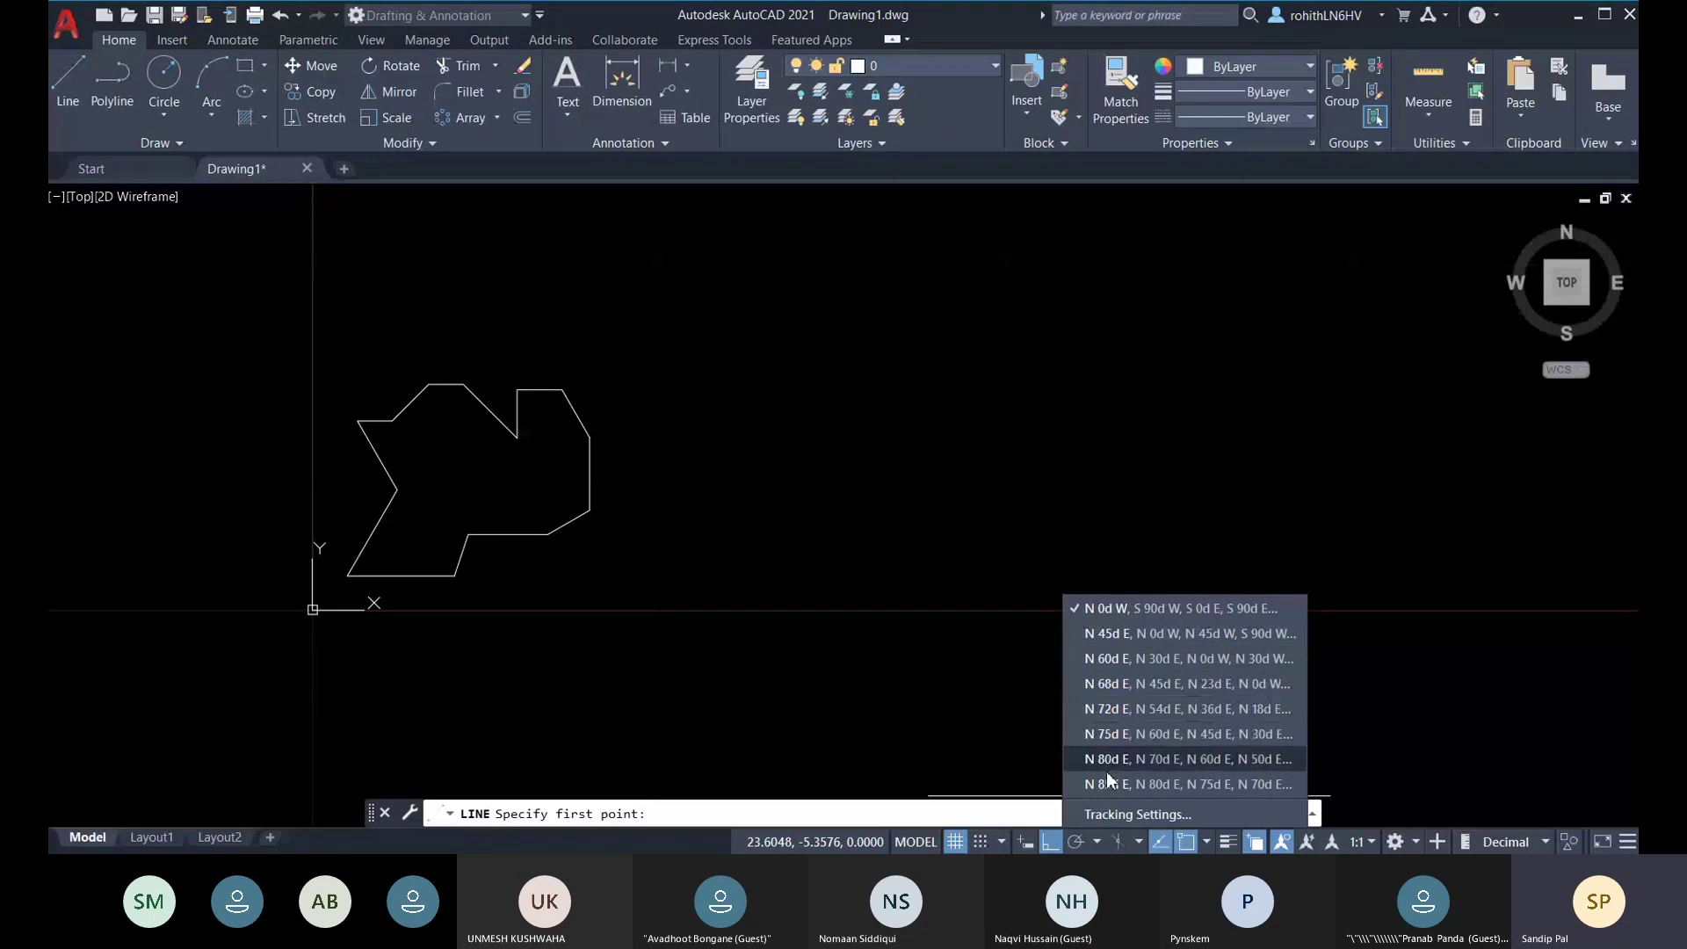
key(Escape)
key(Escape)
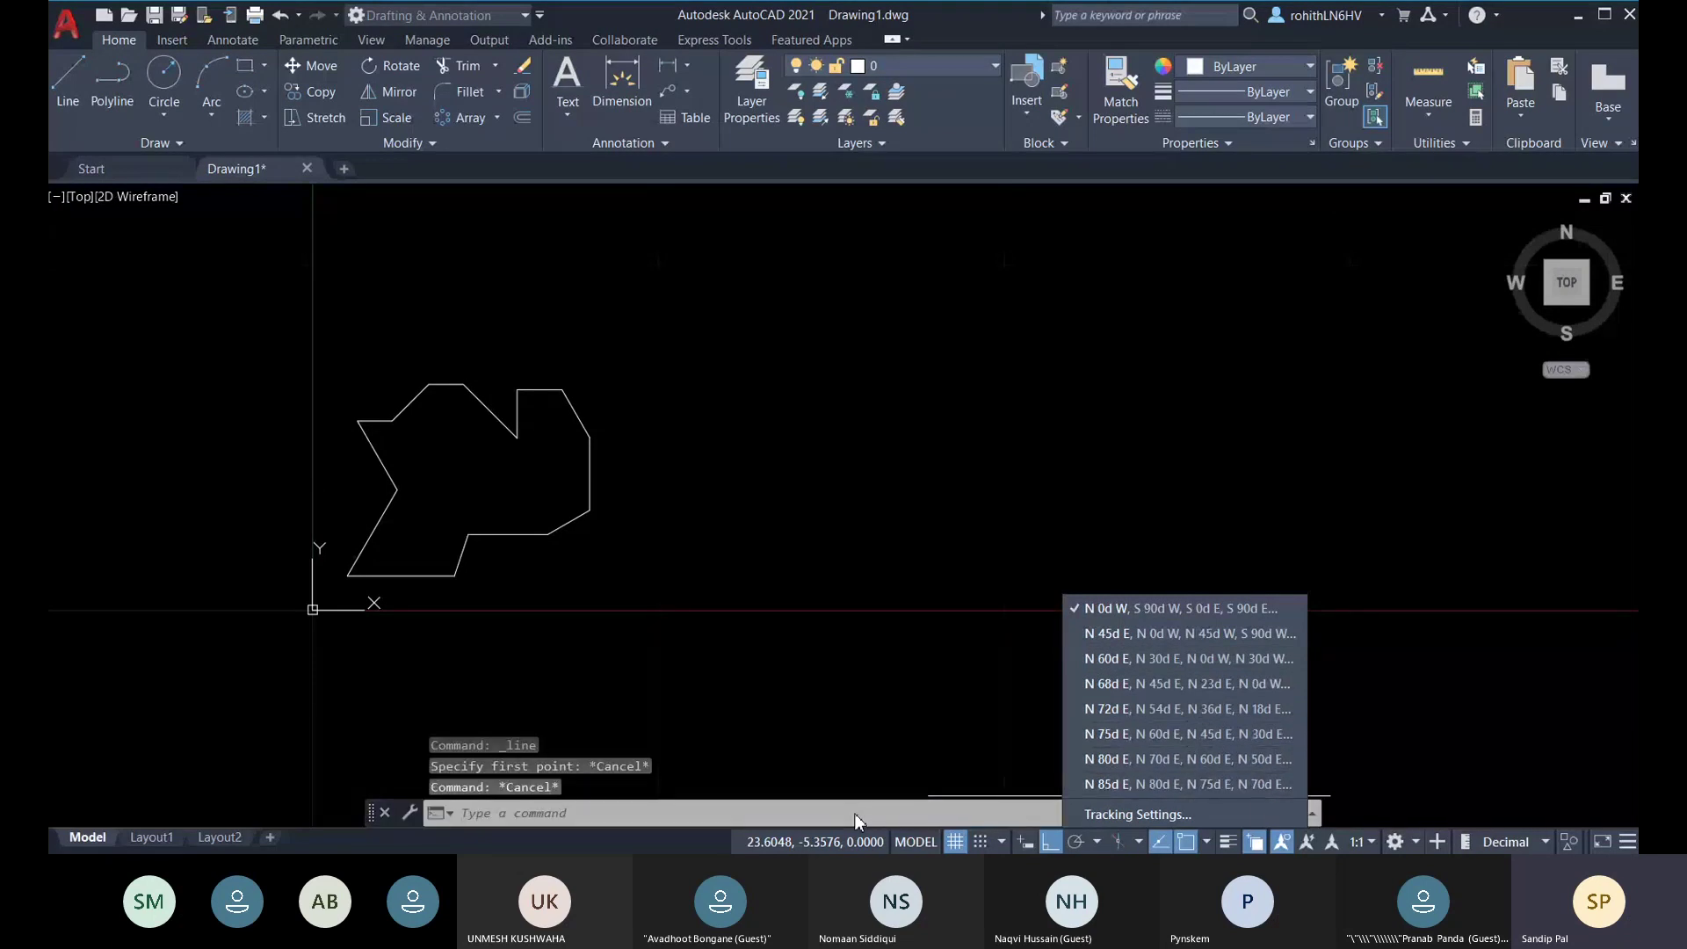
click(854, 813)
text(un)
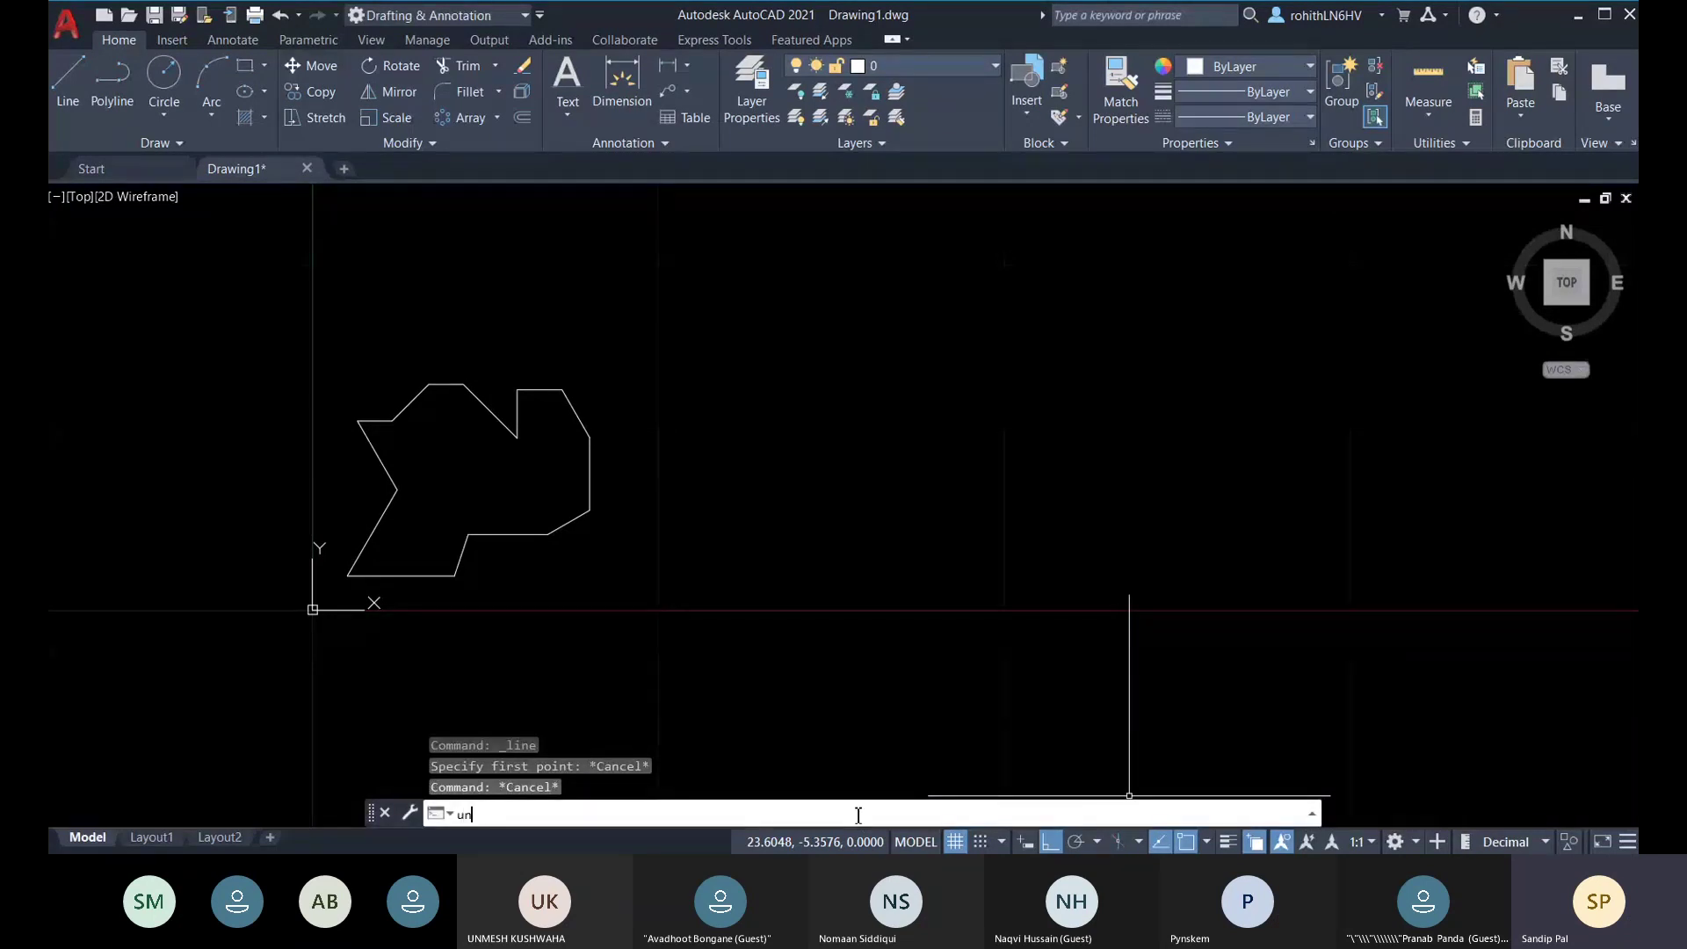
key(Return)
- Set angles to Decimal Degrees, then check the polar tracking angles read 90, 45, 30
scroll(1020, 309, down, 4)
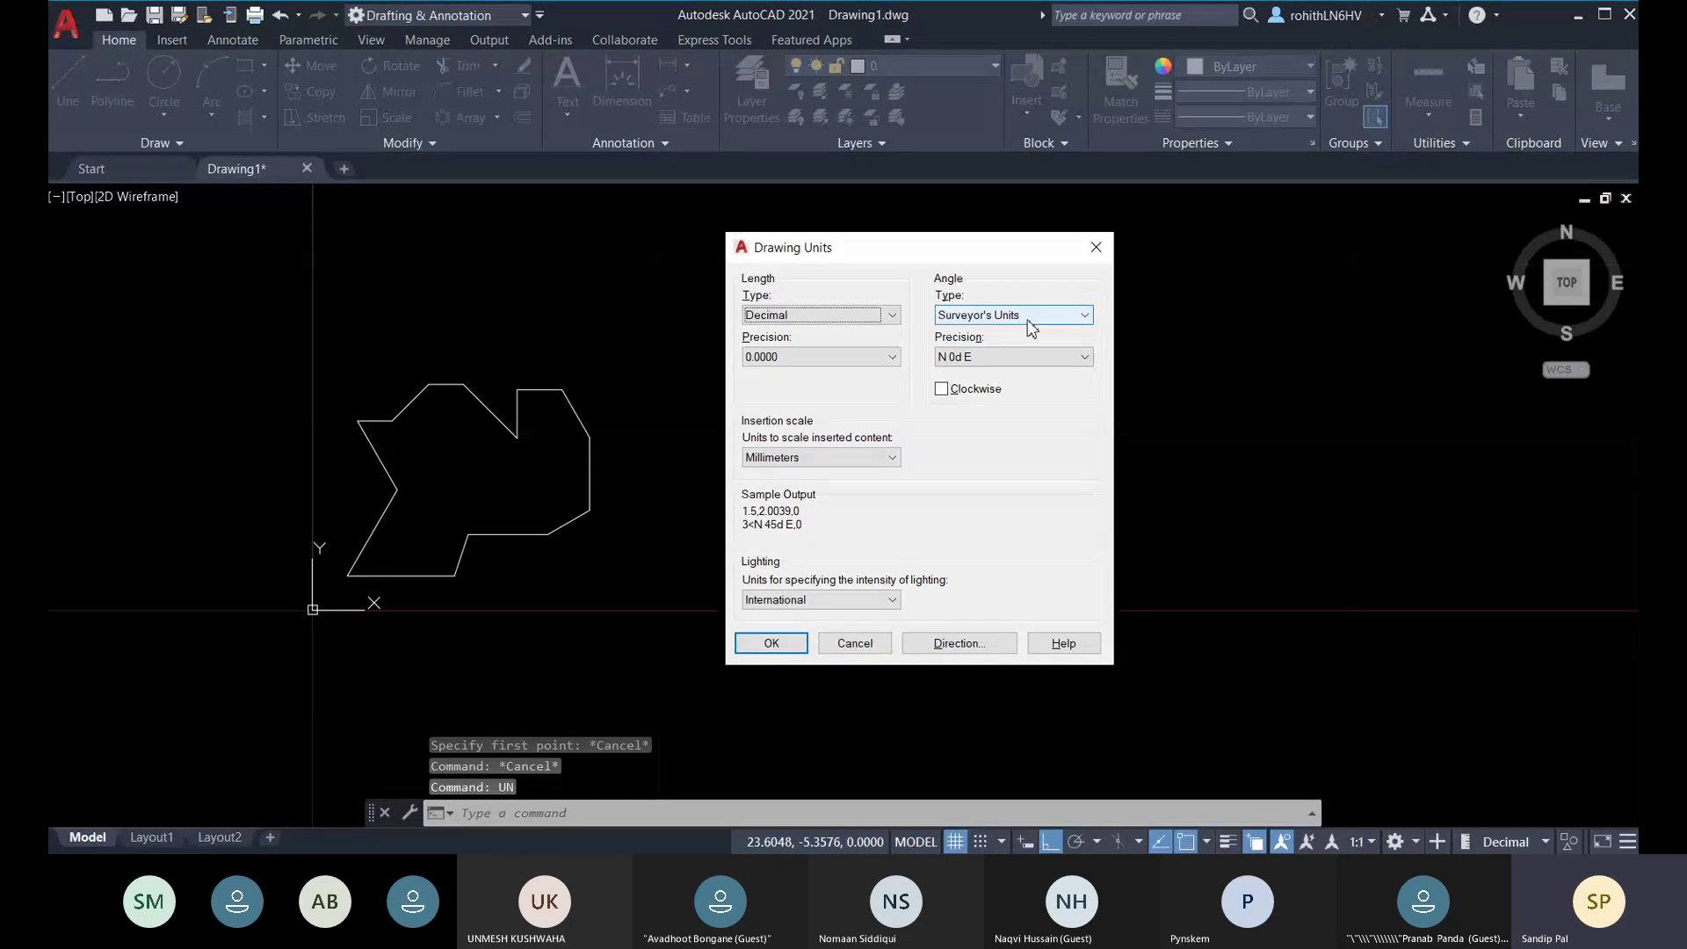
click(1034, 317)
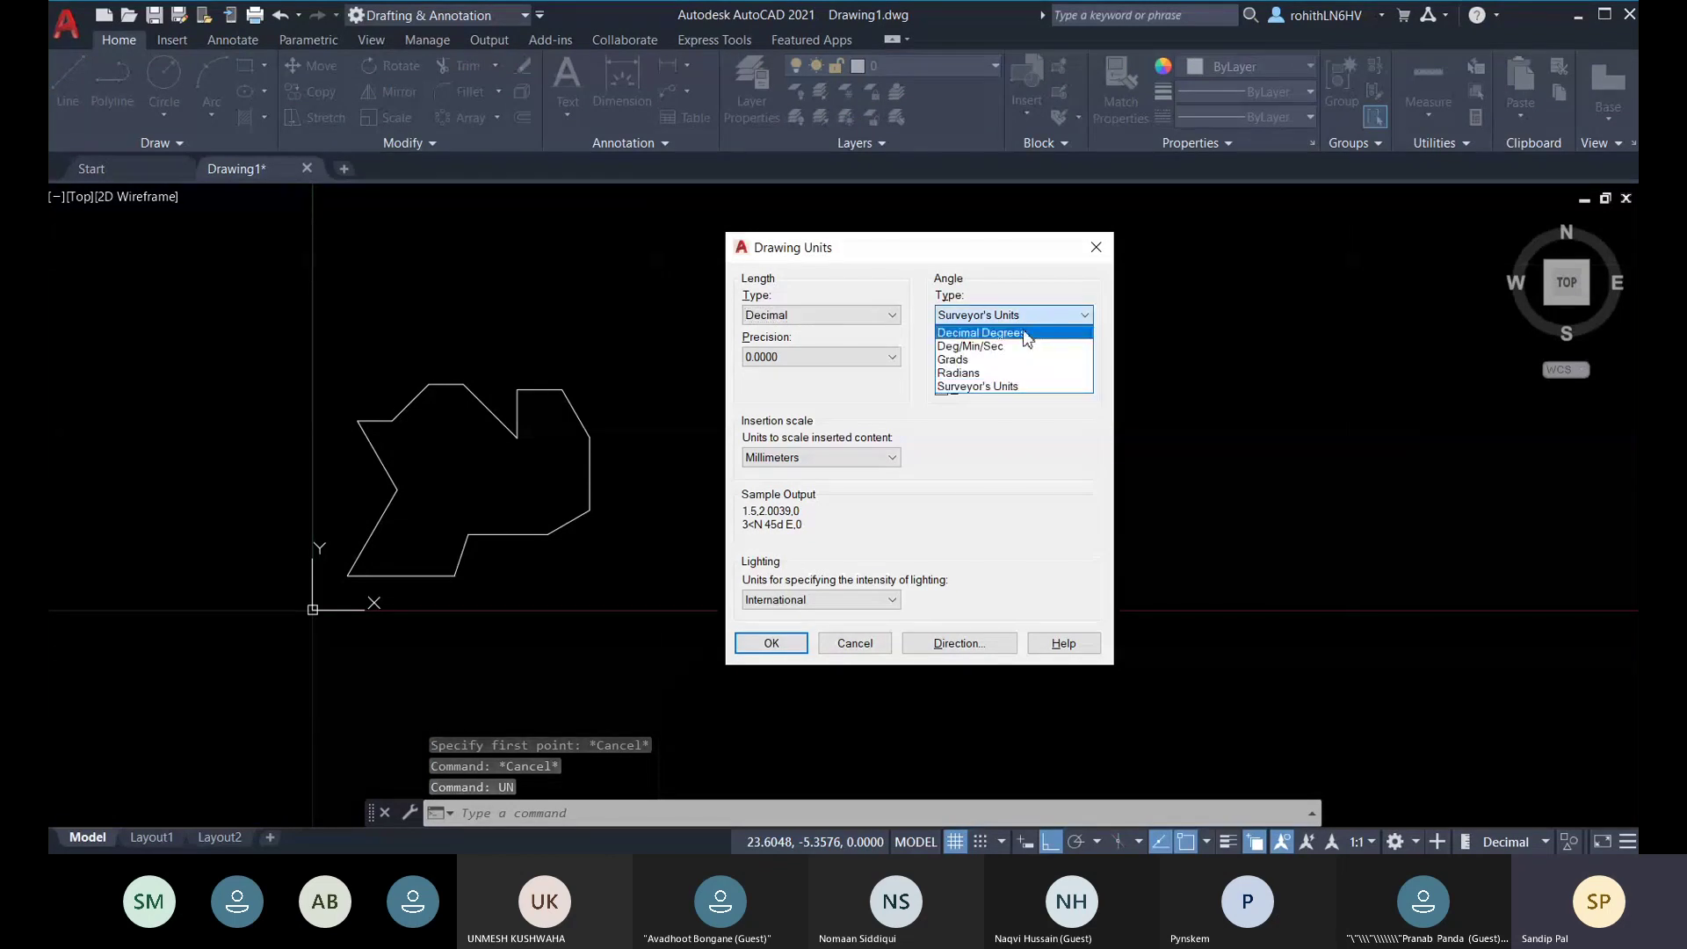
click(1024, 333)
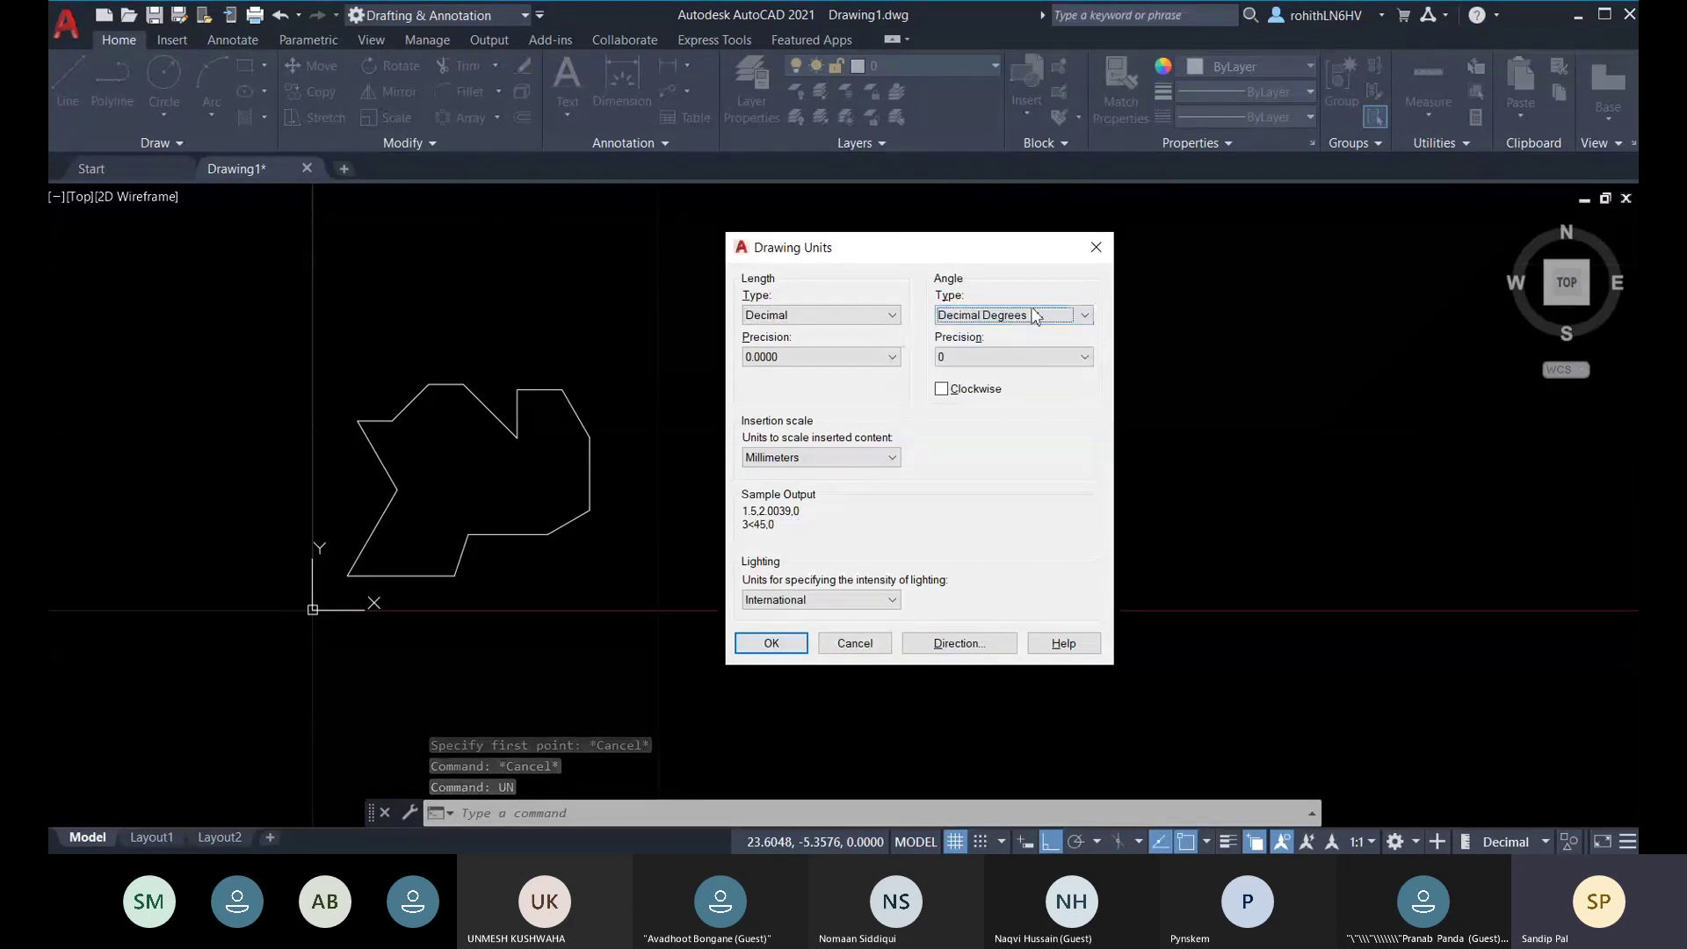
click(771, 646)
click(1093, 843)
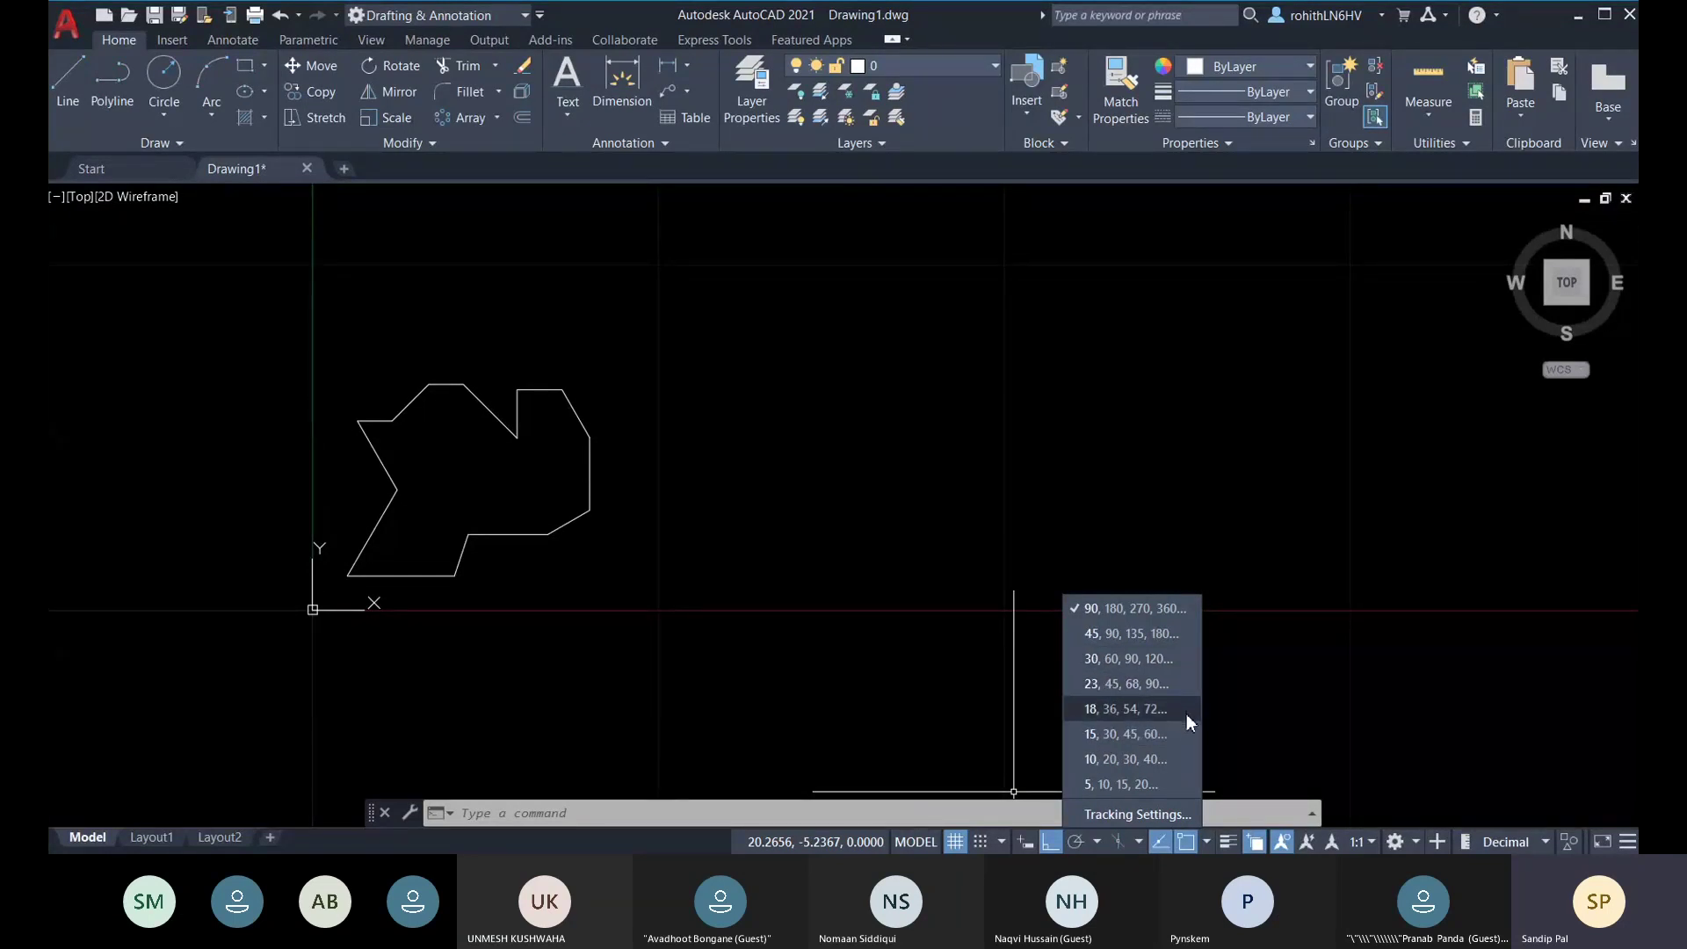
- Set the polar increment angle to 15° and add a 30.75° additional angle
click(1119, 817)
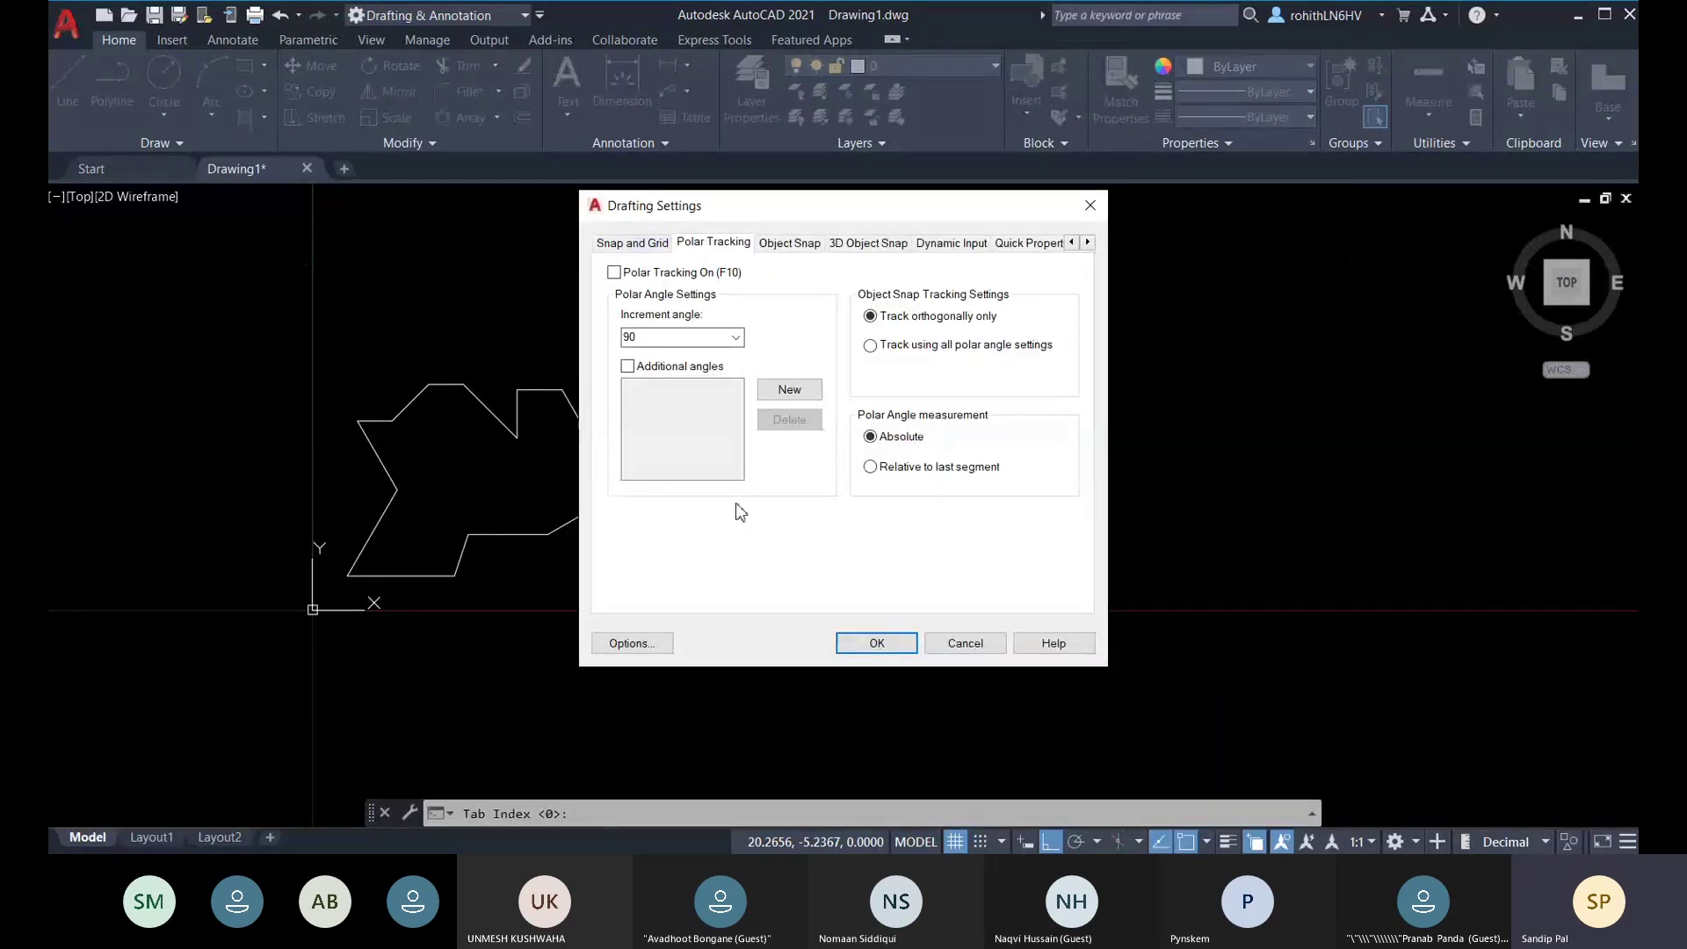
click(735, 338)
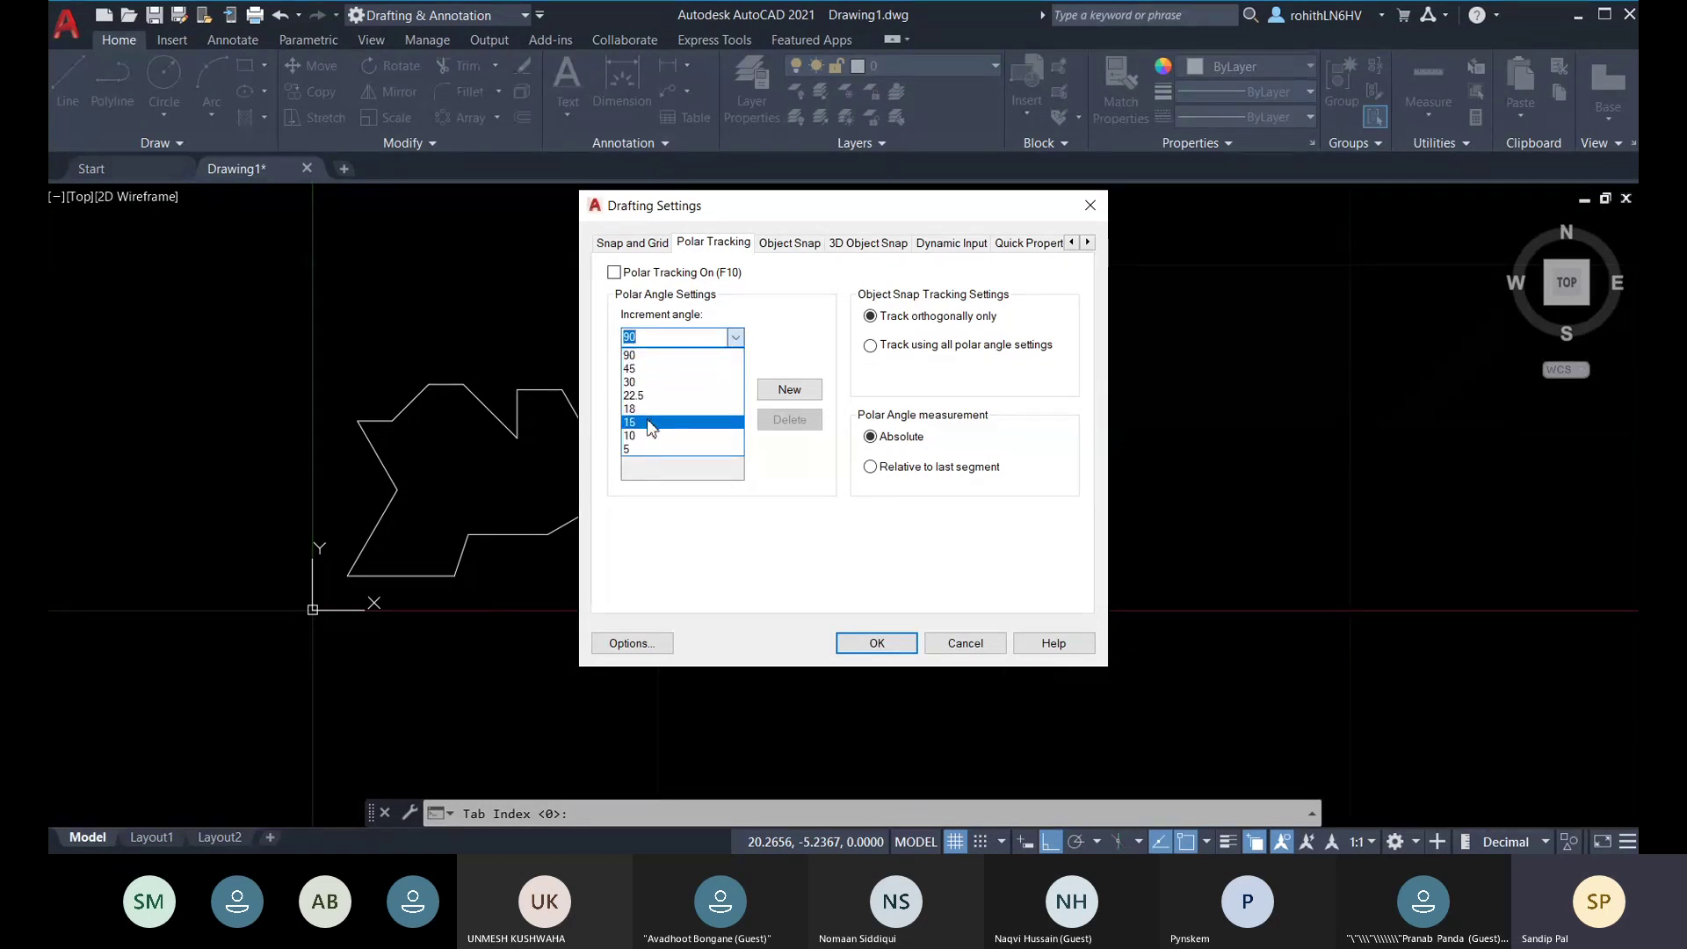
click(650, 421)
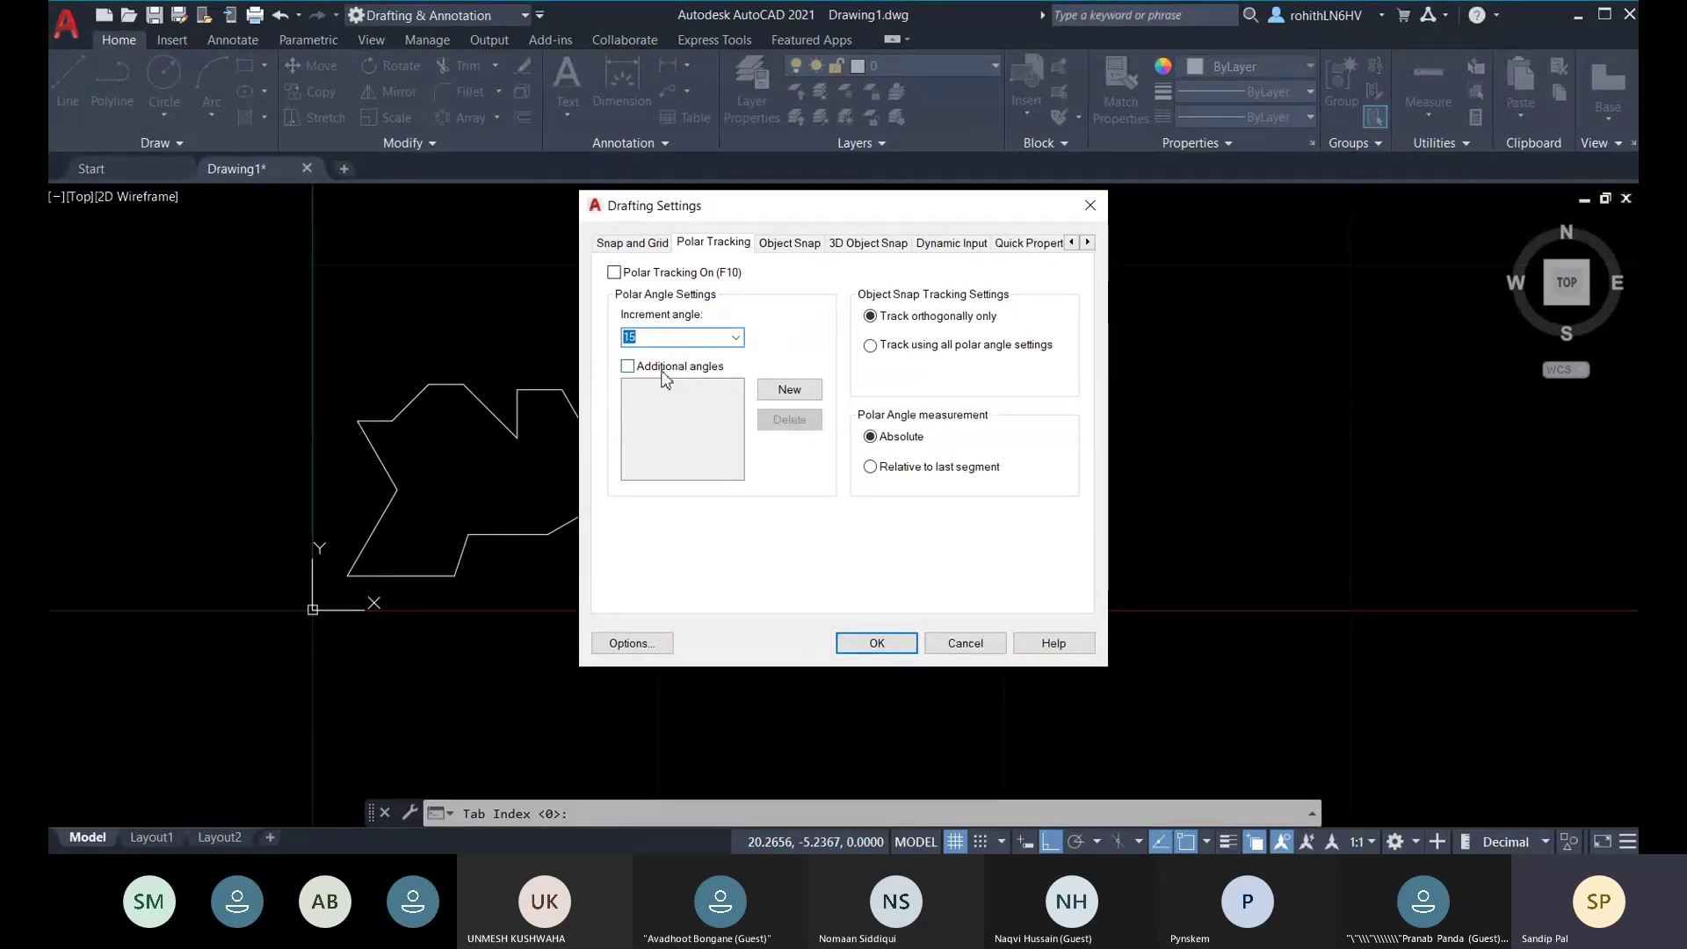
click(628, 367)
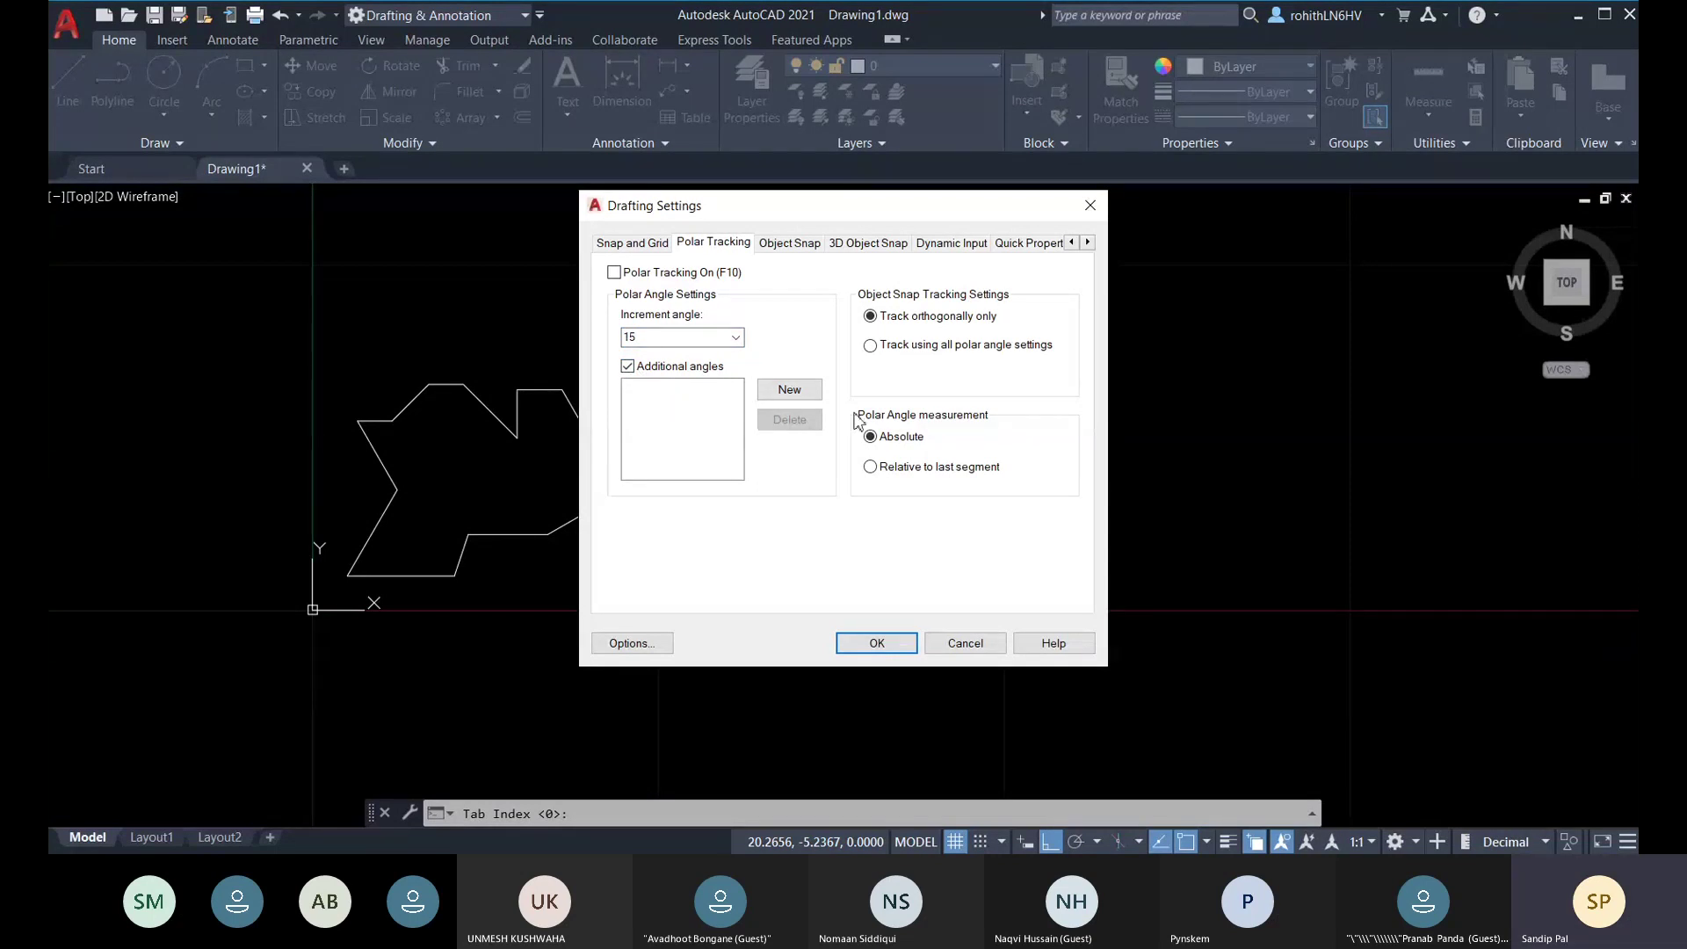
click(788, 395)
text(75)
click(694, 426)
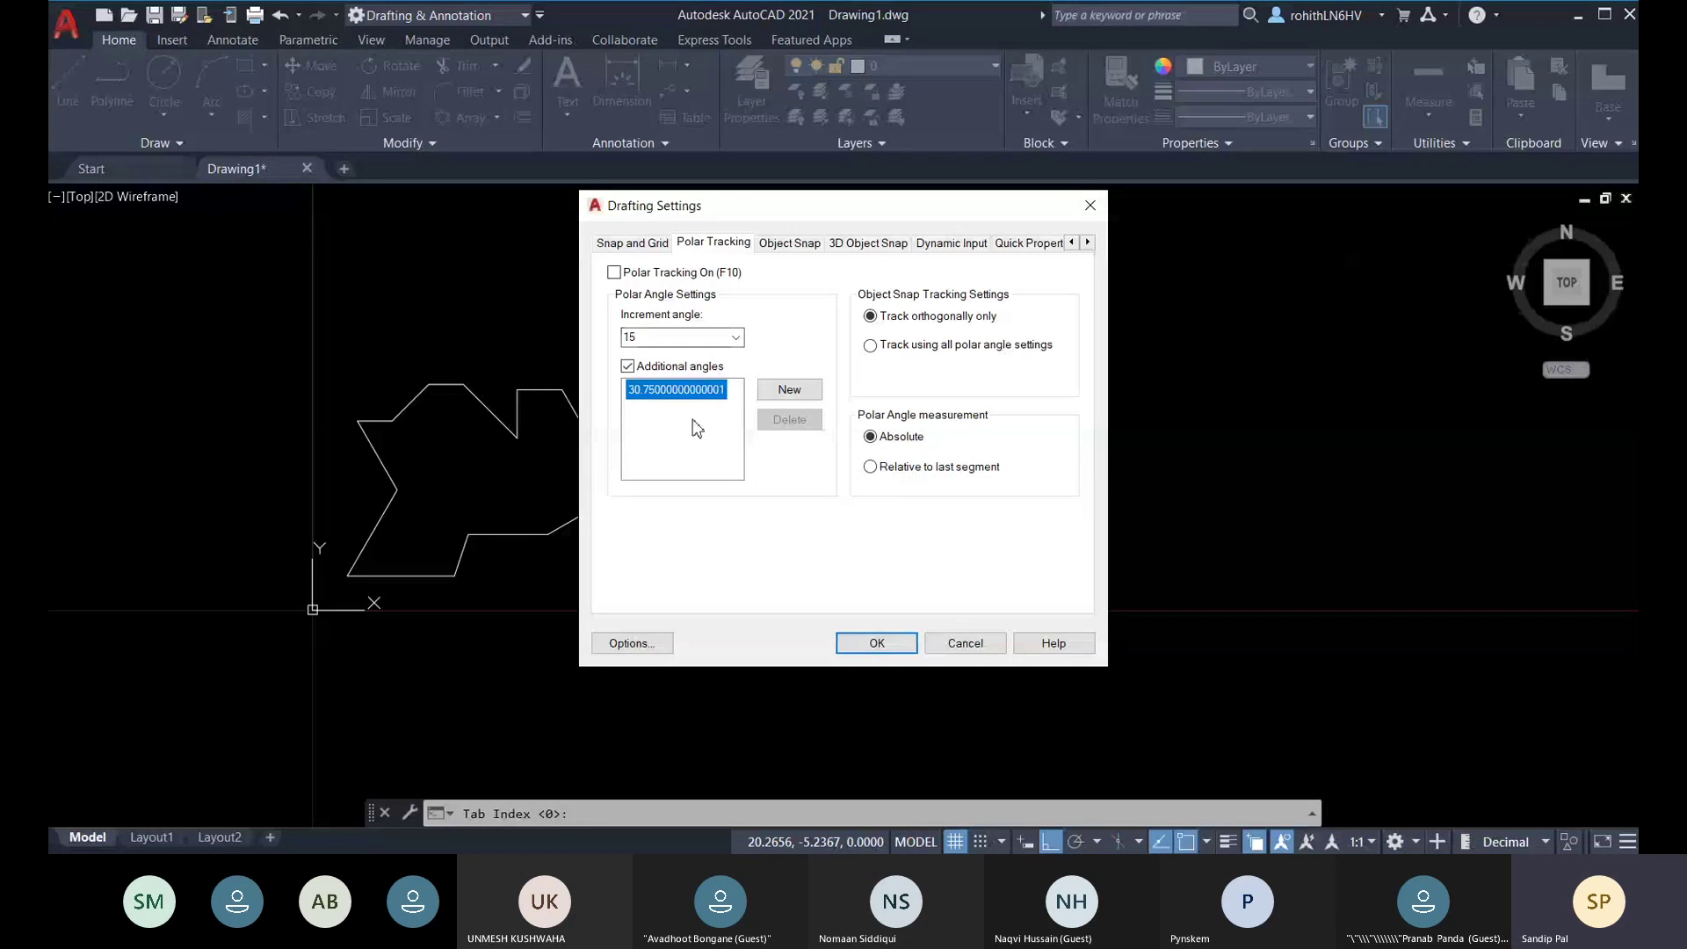
click(685, 437)
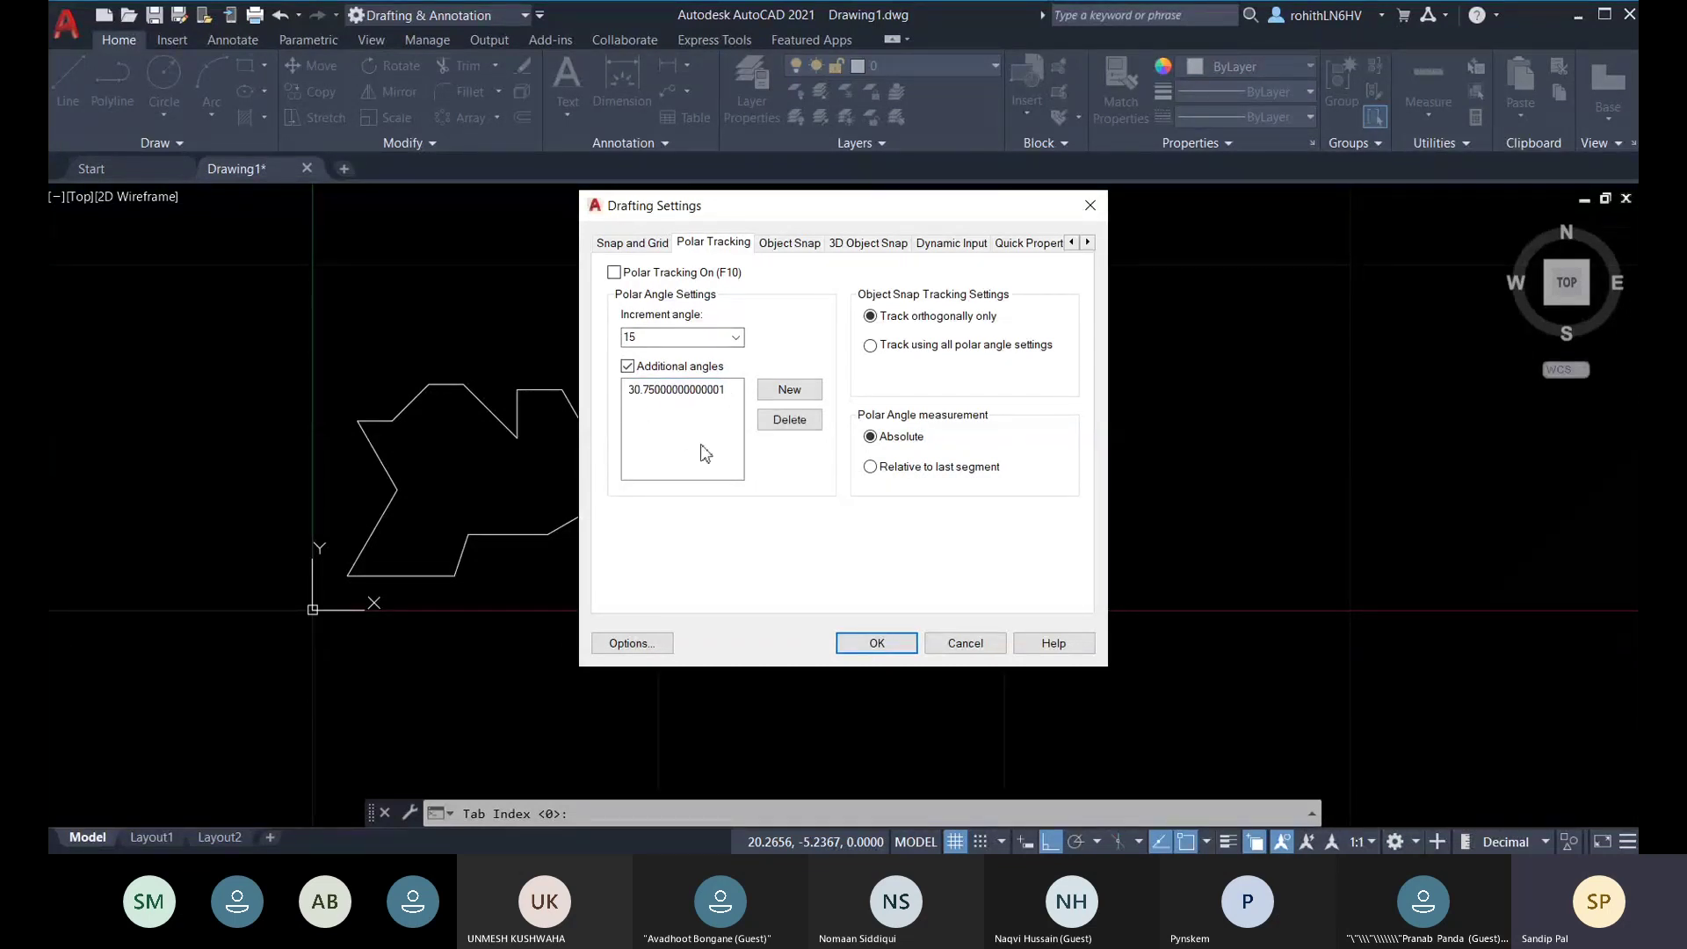
- Keep the 15° increment, apply the polar settings and review the available polar angles
click(735, 337)
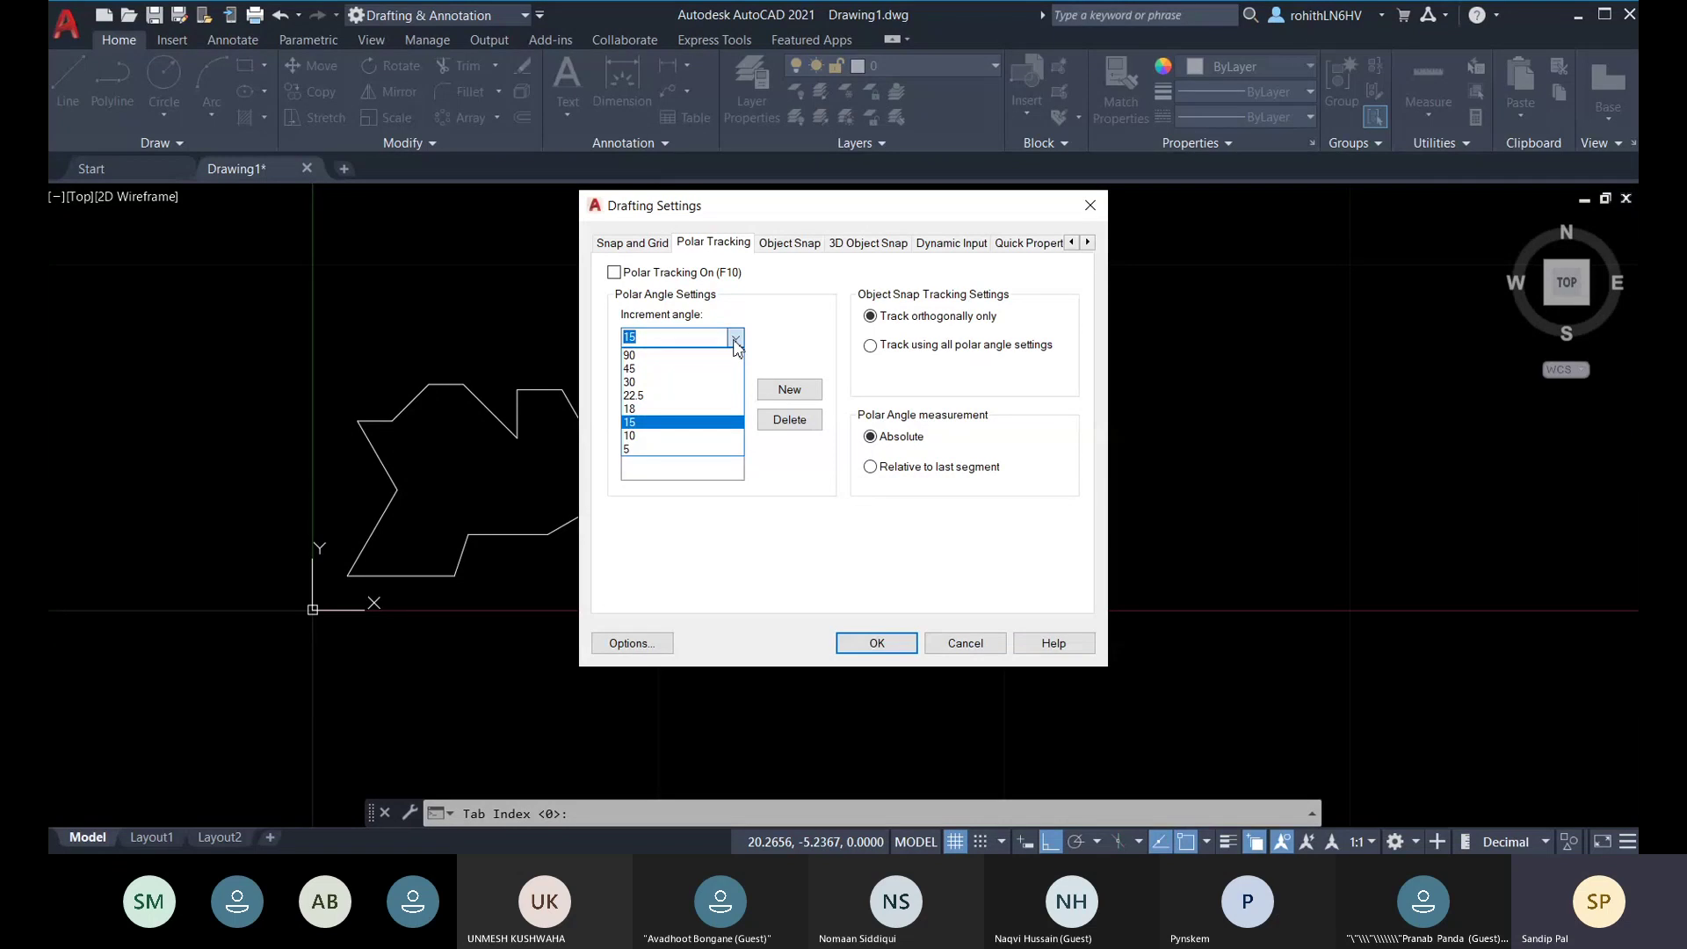
click(735, 344)
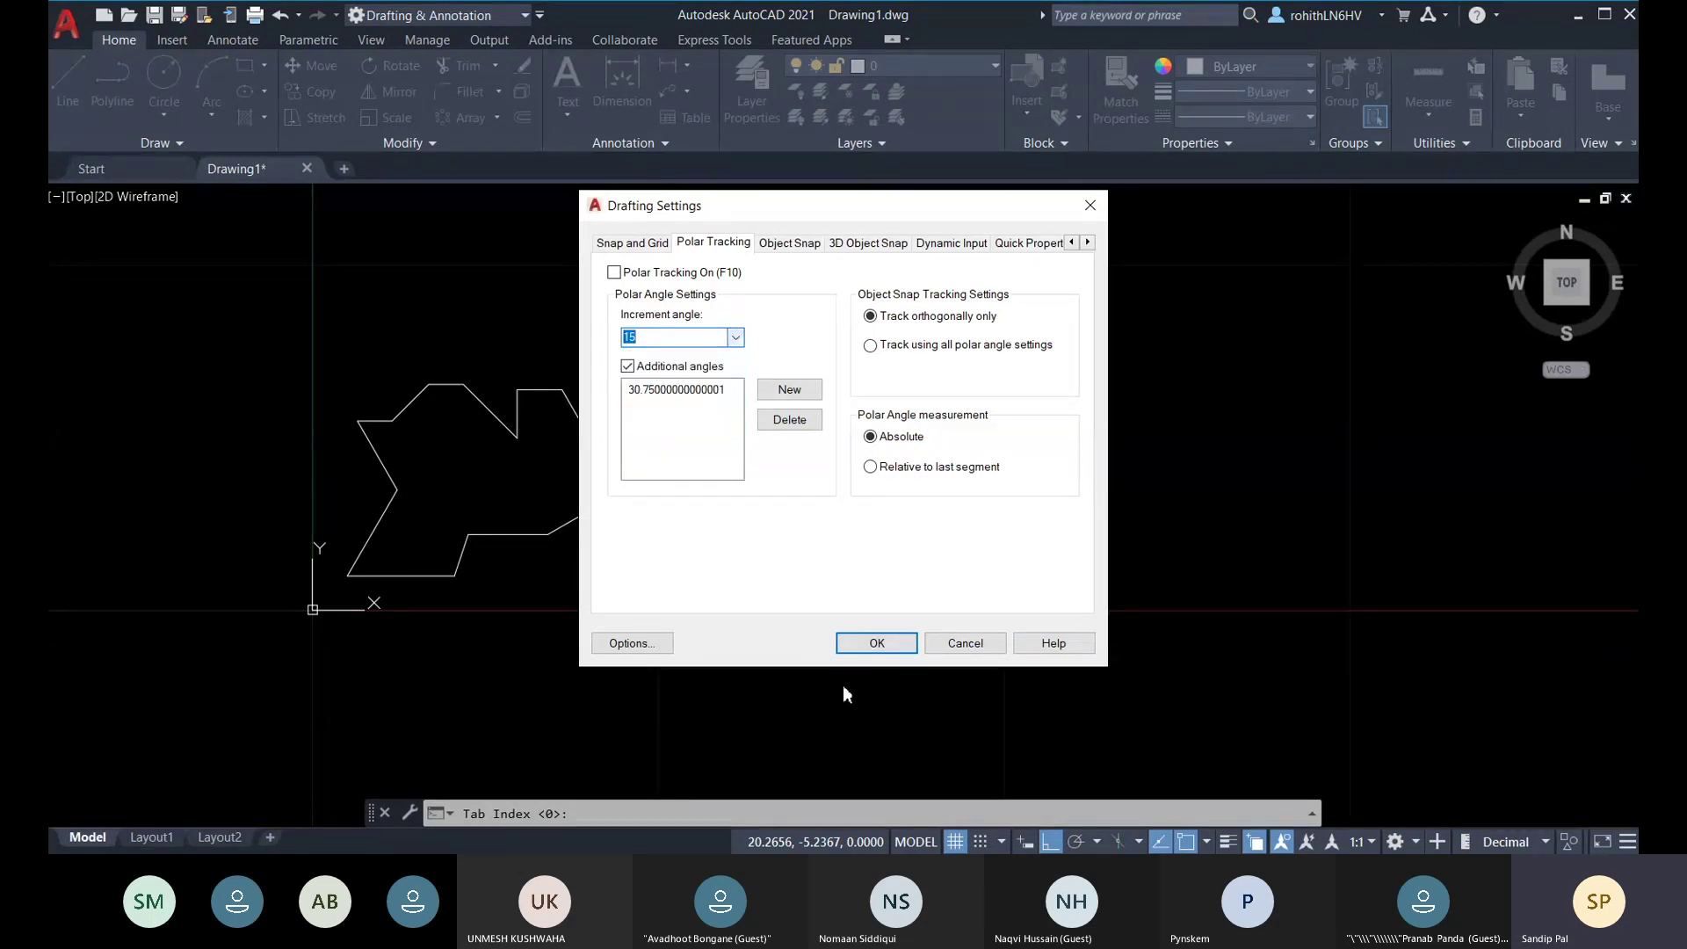
click(876, 643)
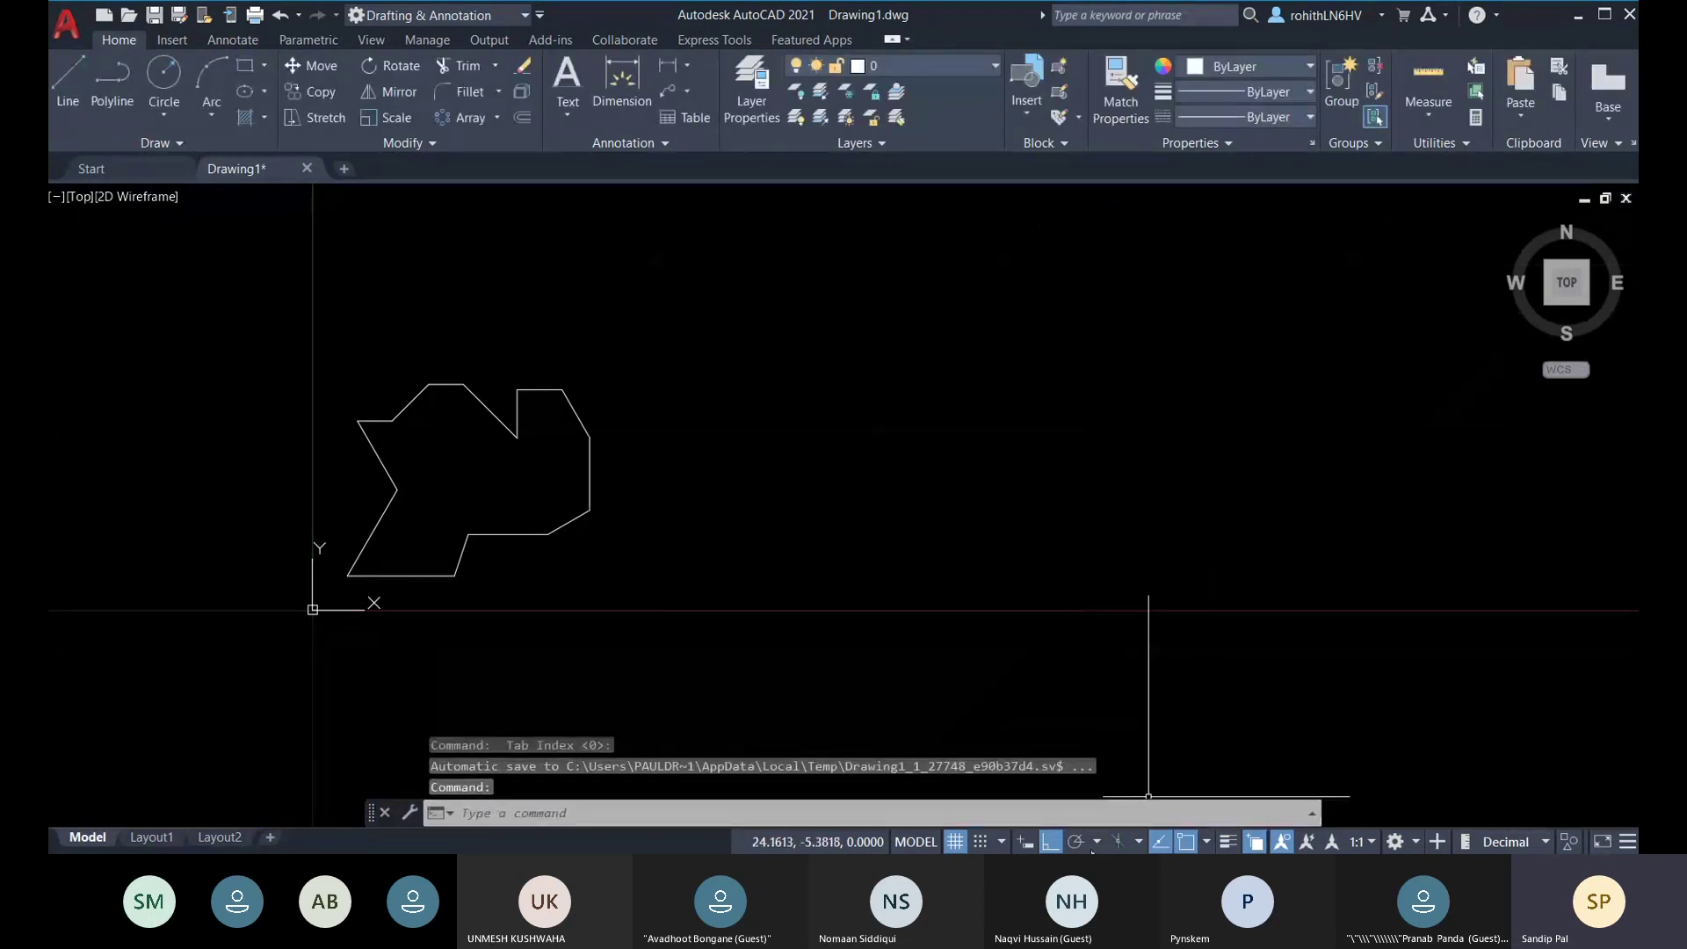
click(1098, 843)
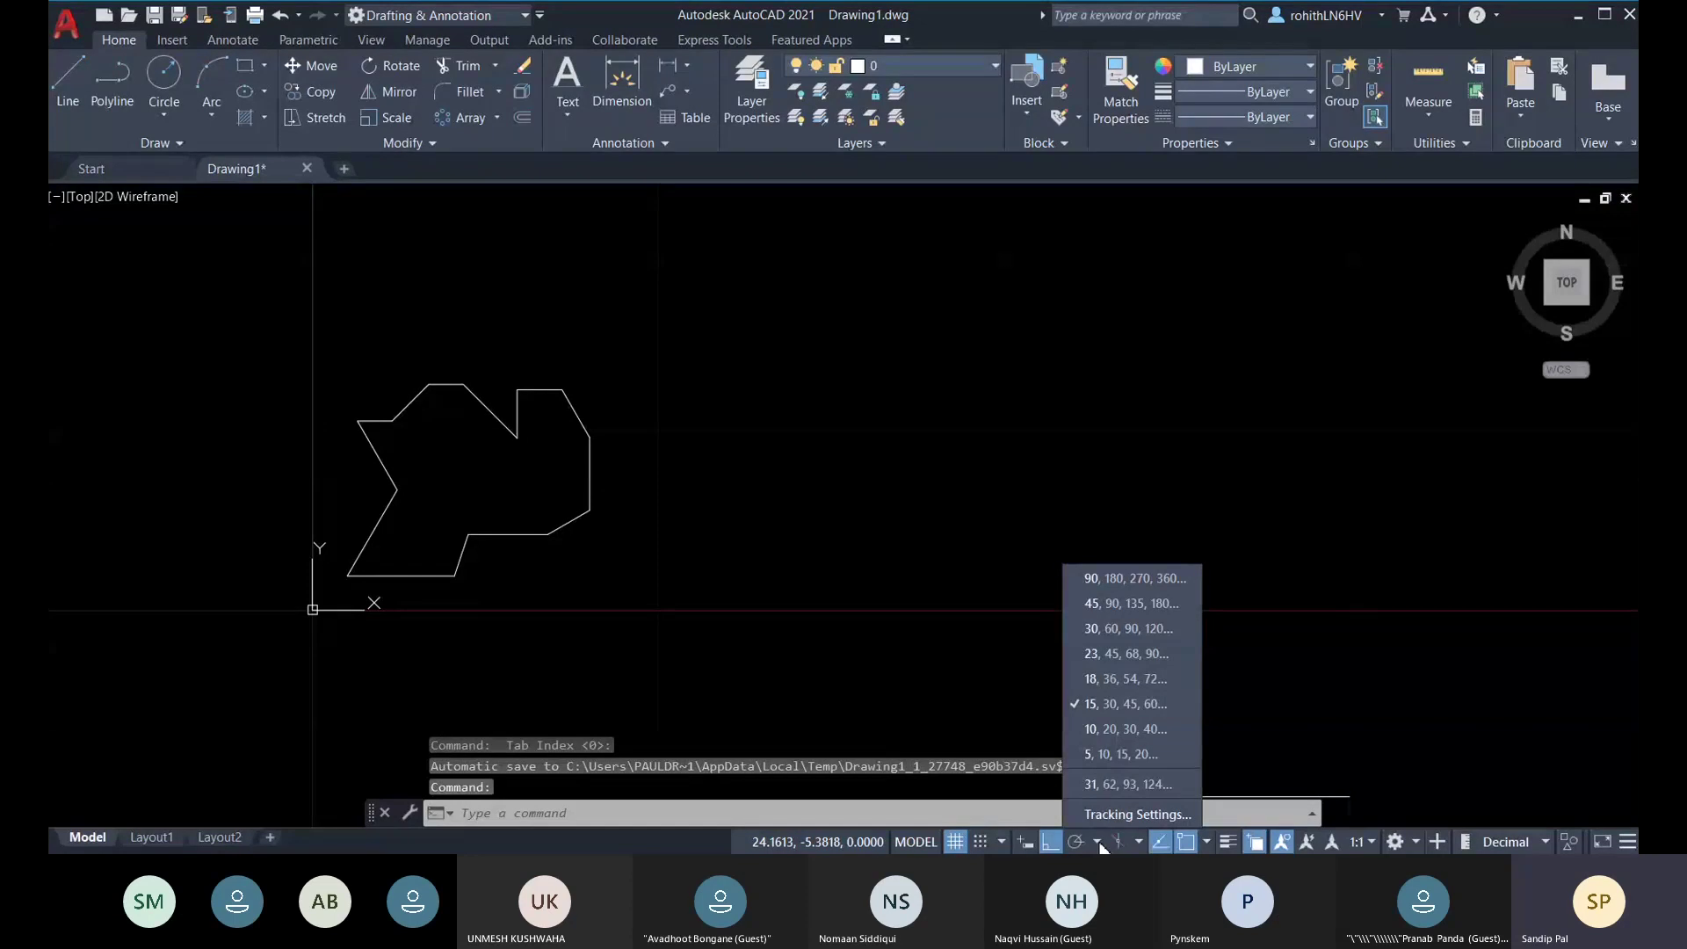
click(1098, 784)
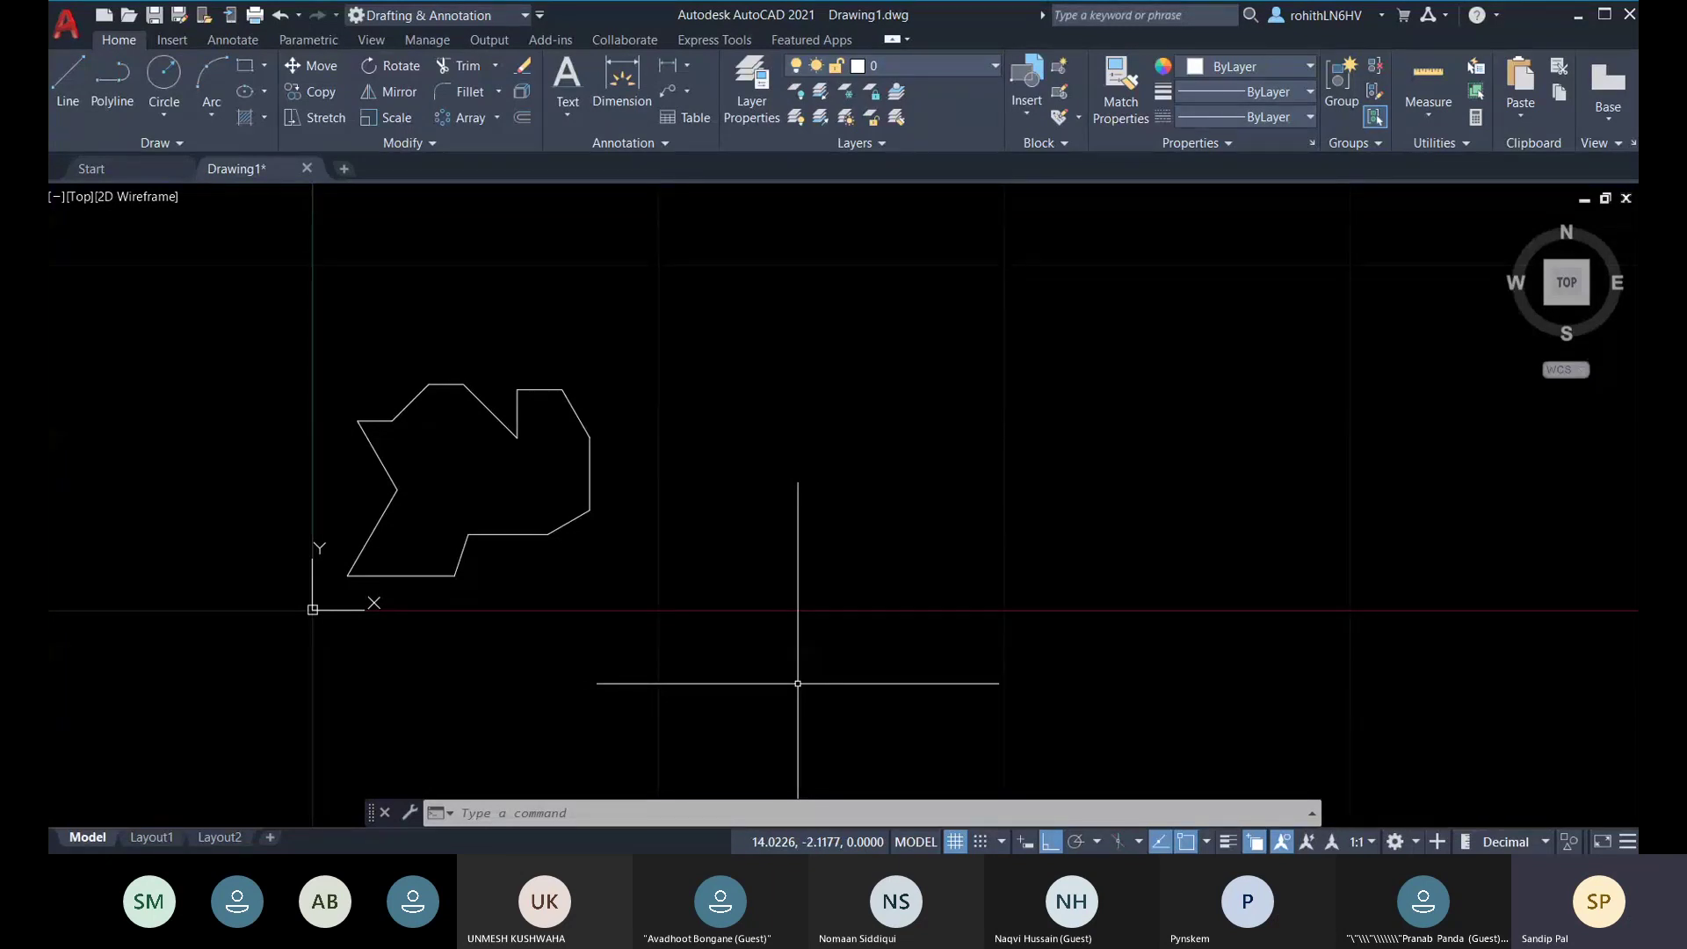
- Set angle precision to 0.00000000 via UN and inspect the resulting polar angle list
text(UN)
key(Return)
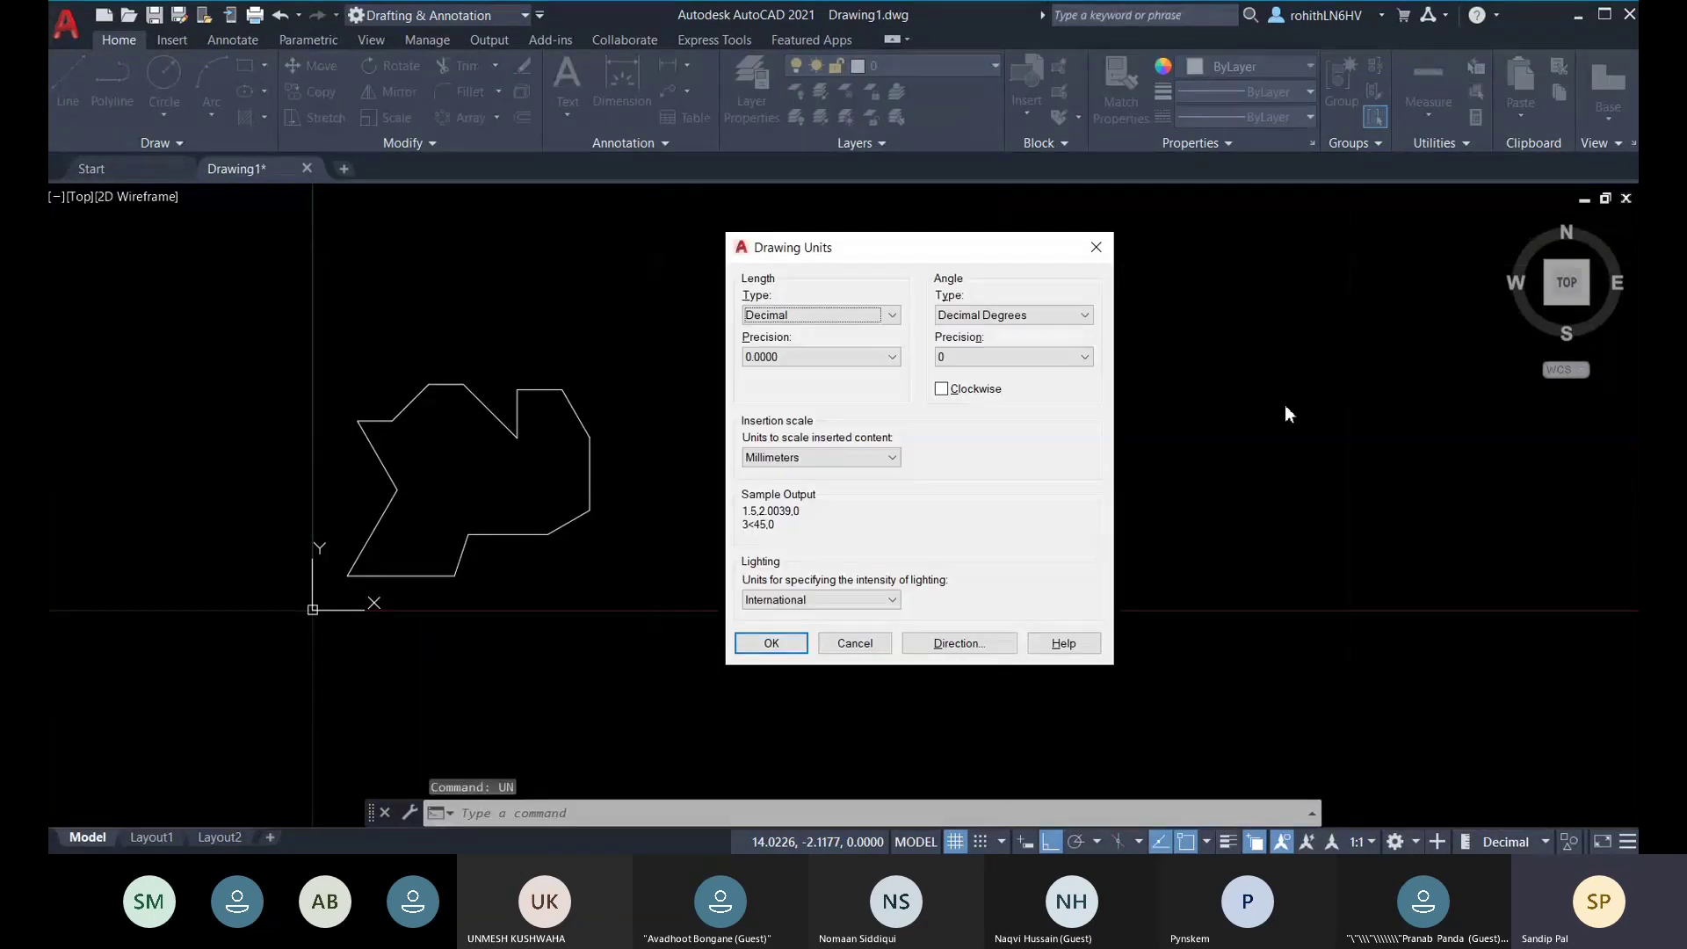
click(975, 356)
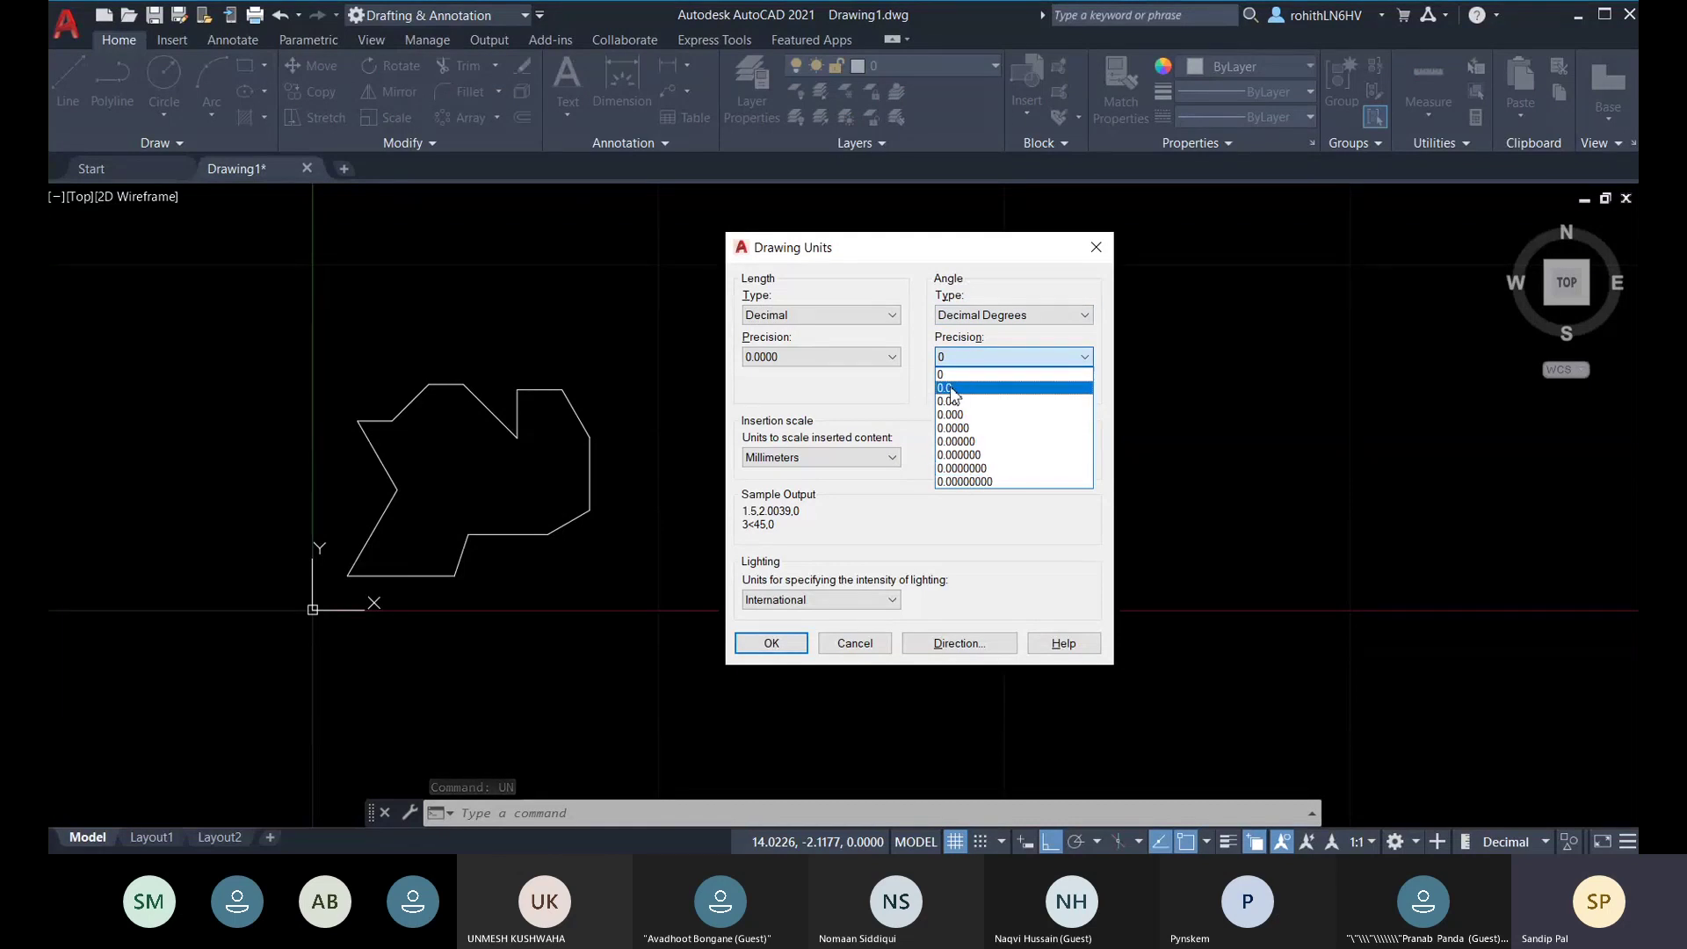
click(952, 480)
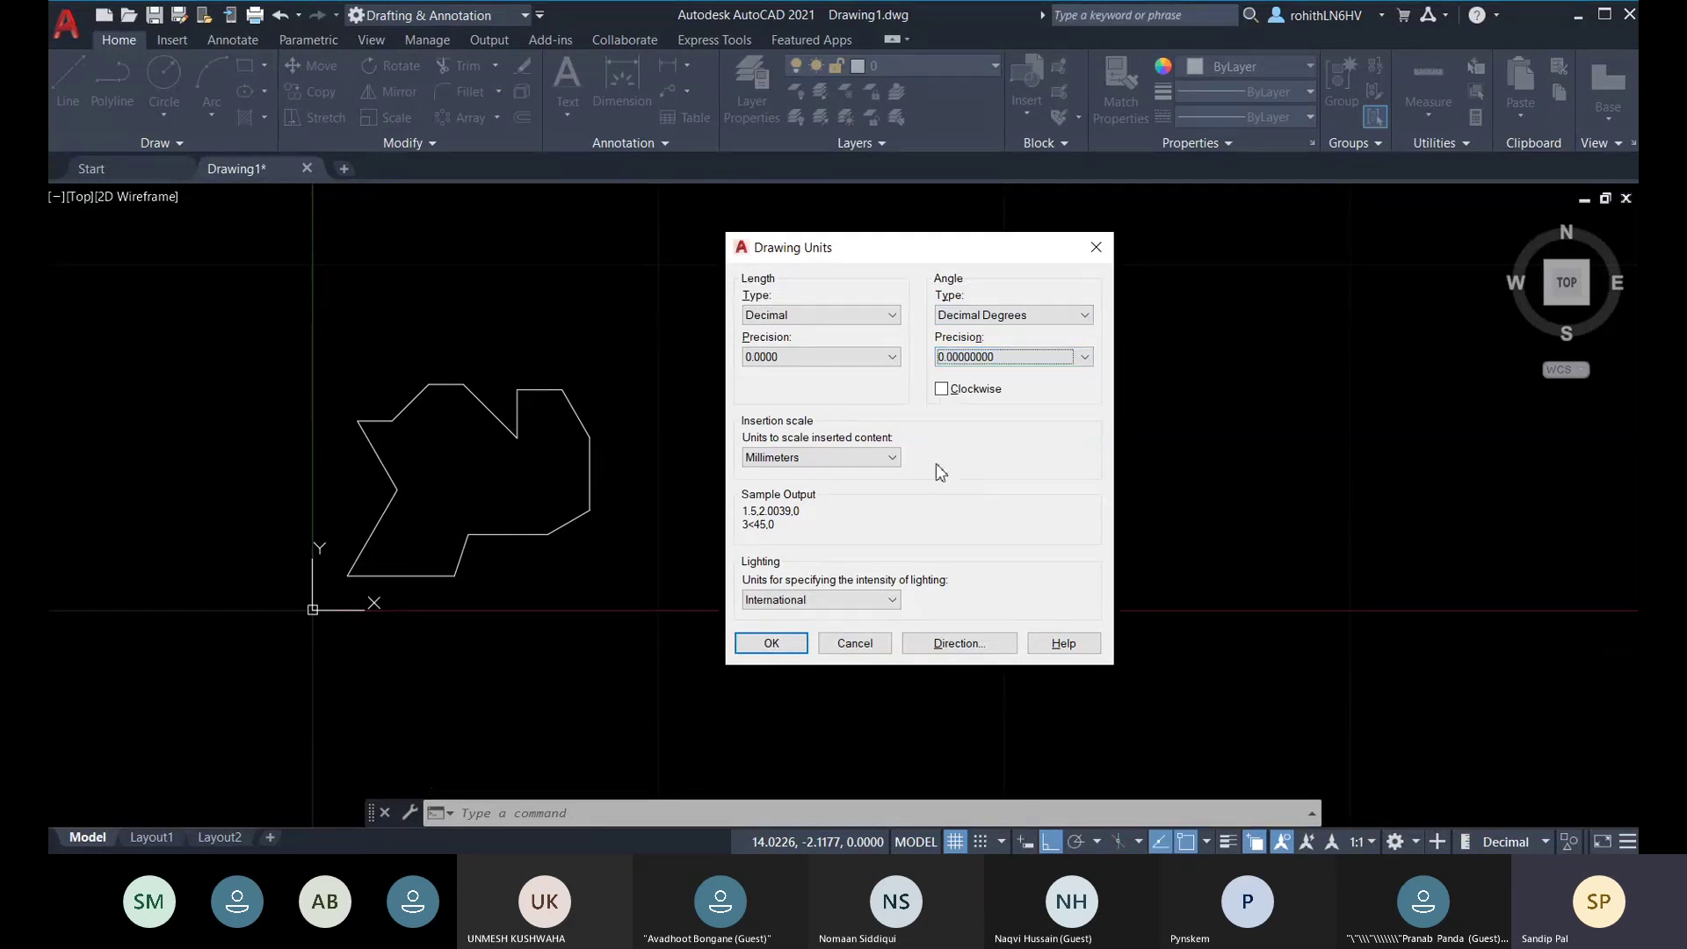
click(778, 648)
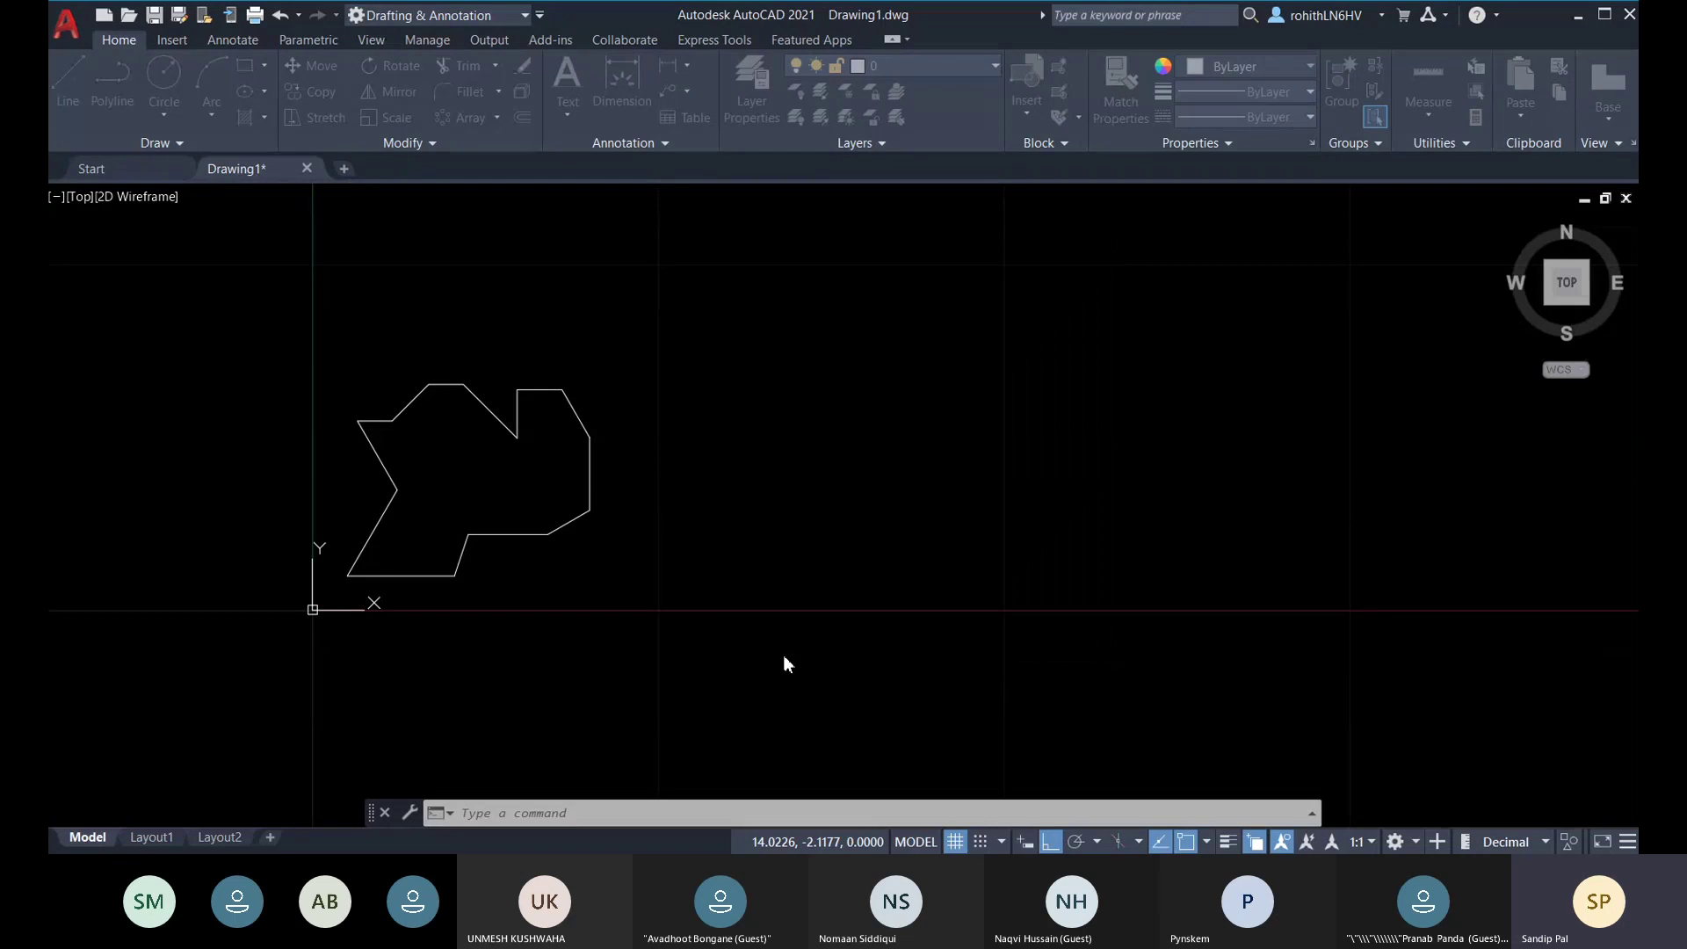
click(1098, 843)
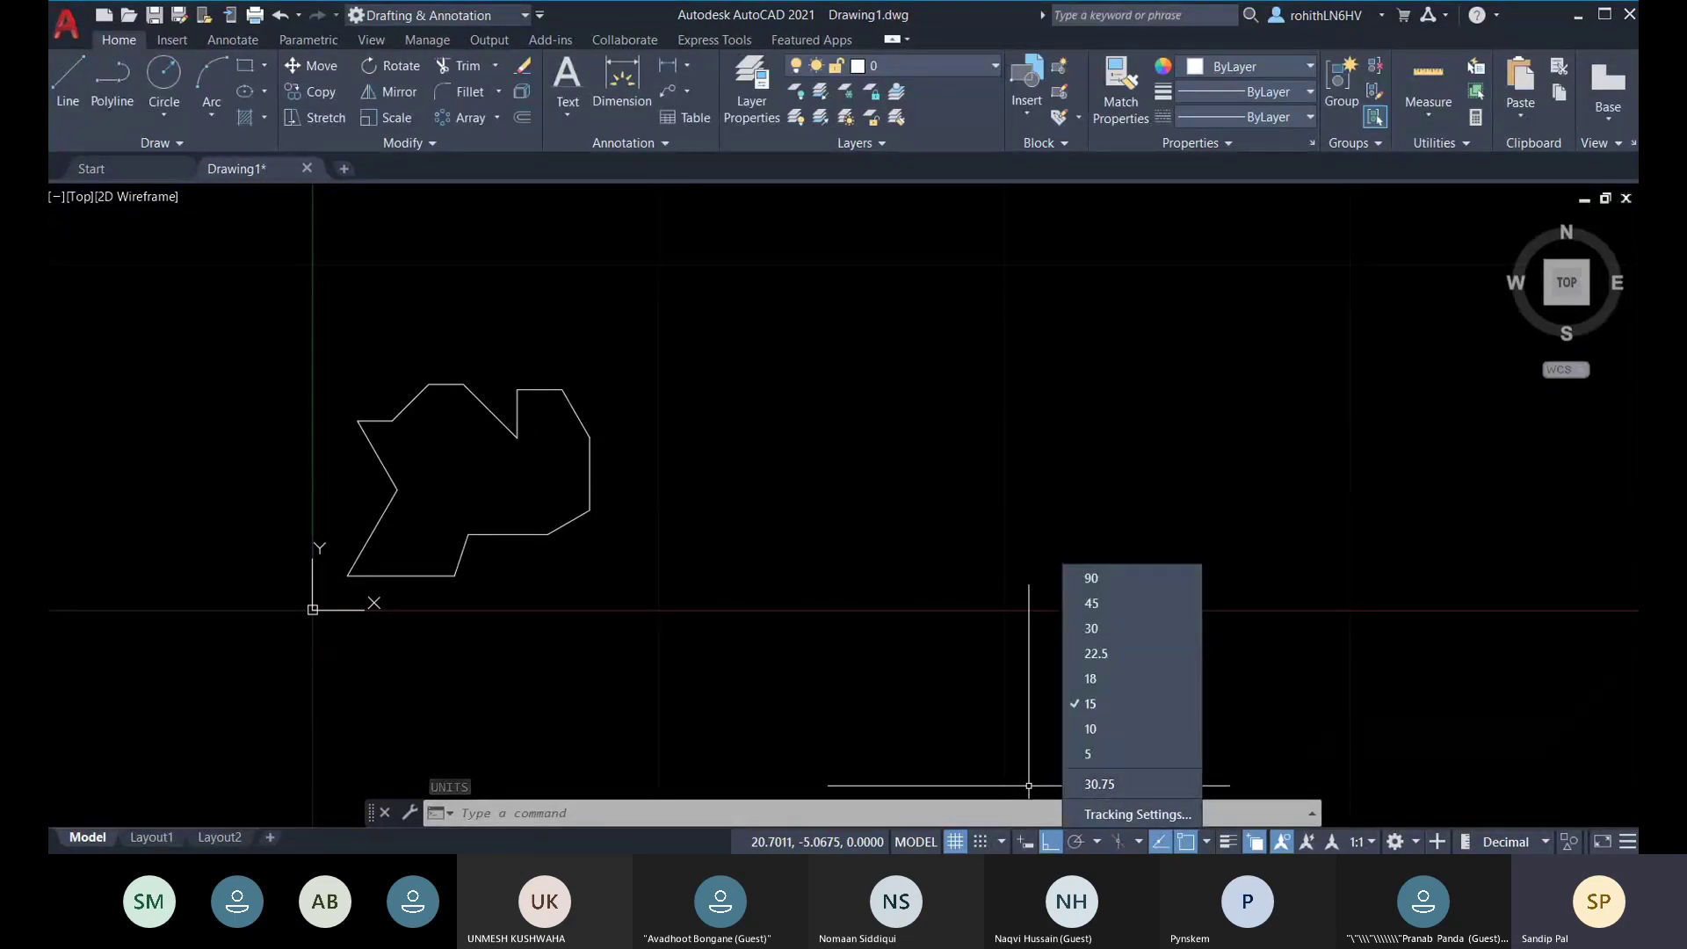
click(1093, 839)
text(un)
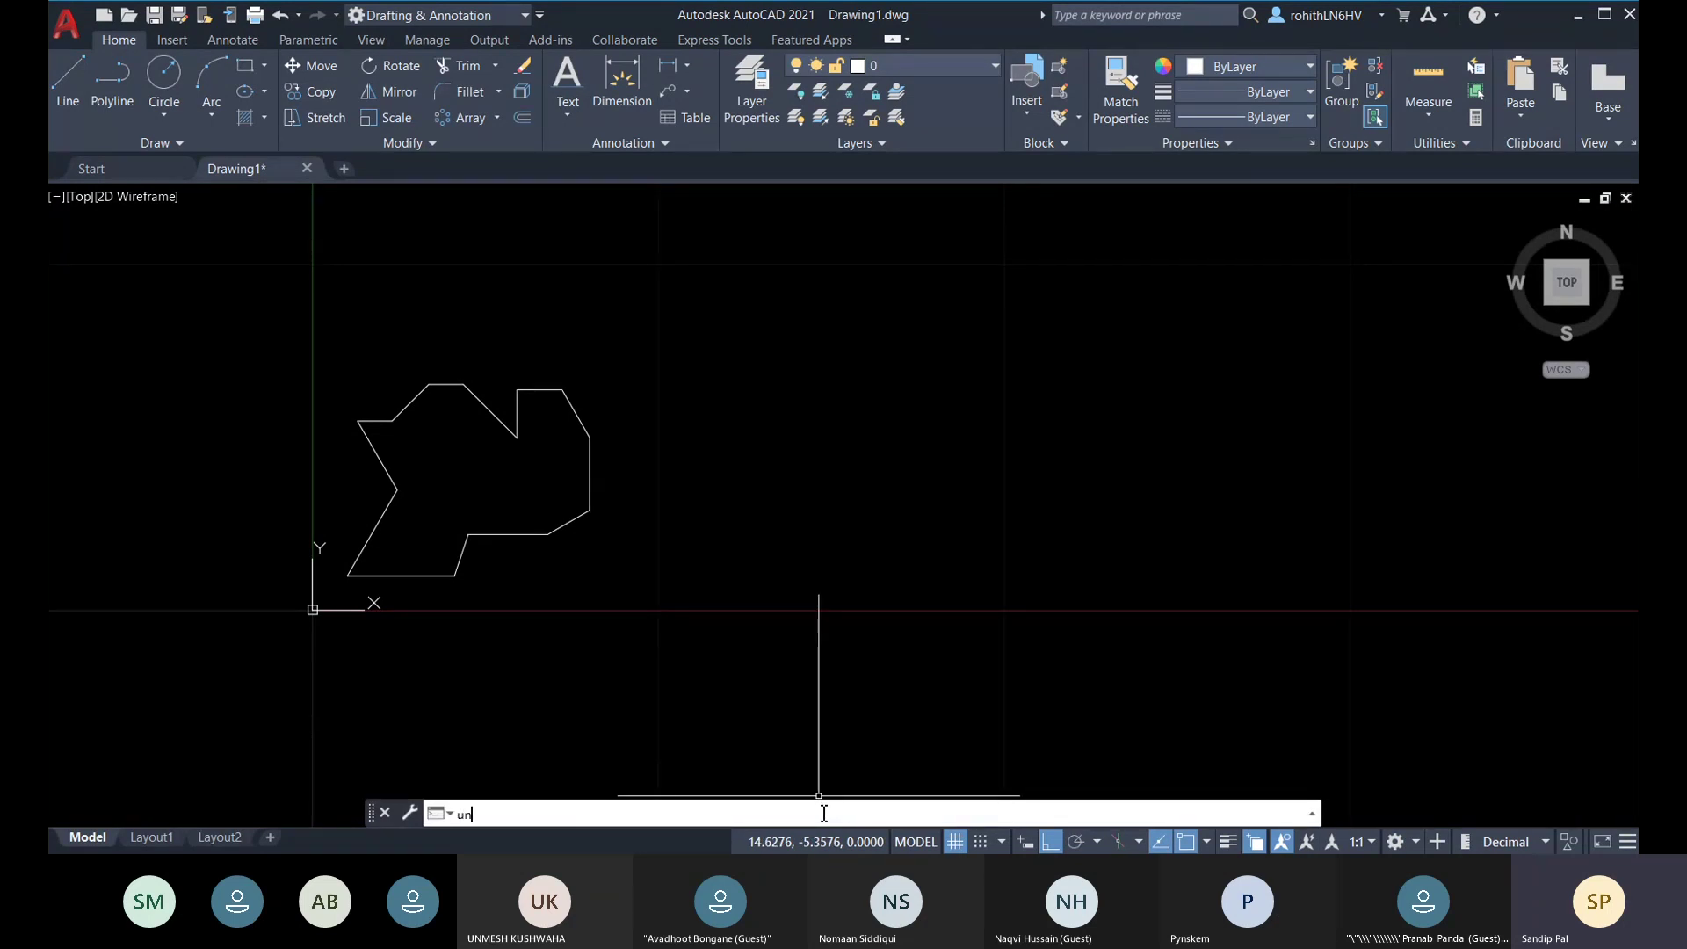
- Change angle precision to 0.0 so the extra polar angle shows as 30.8
key(Return)
click(1010, 356)
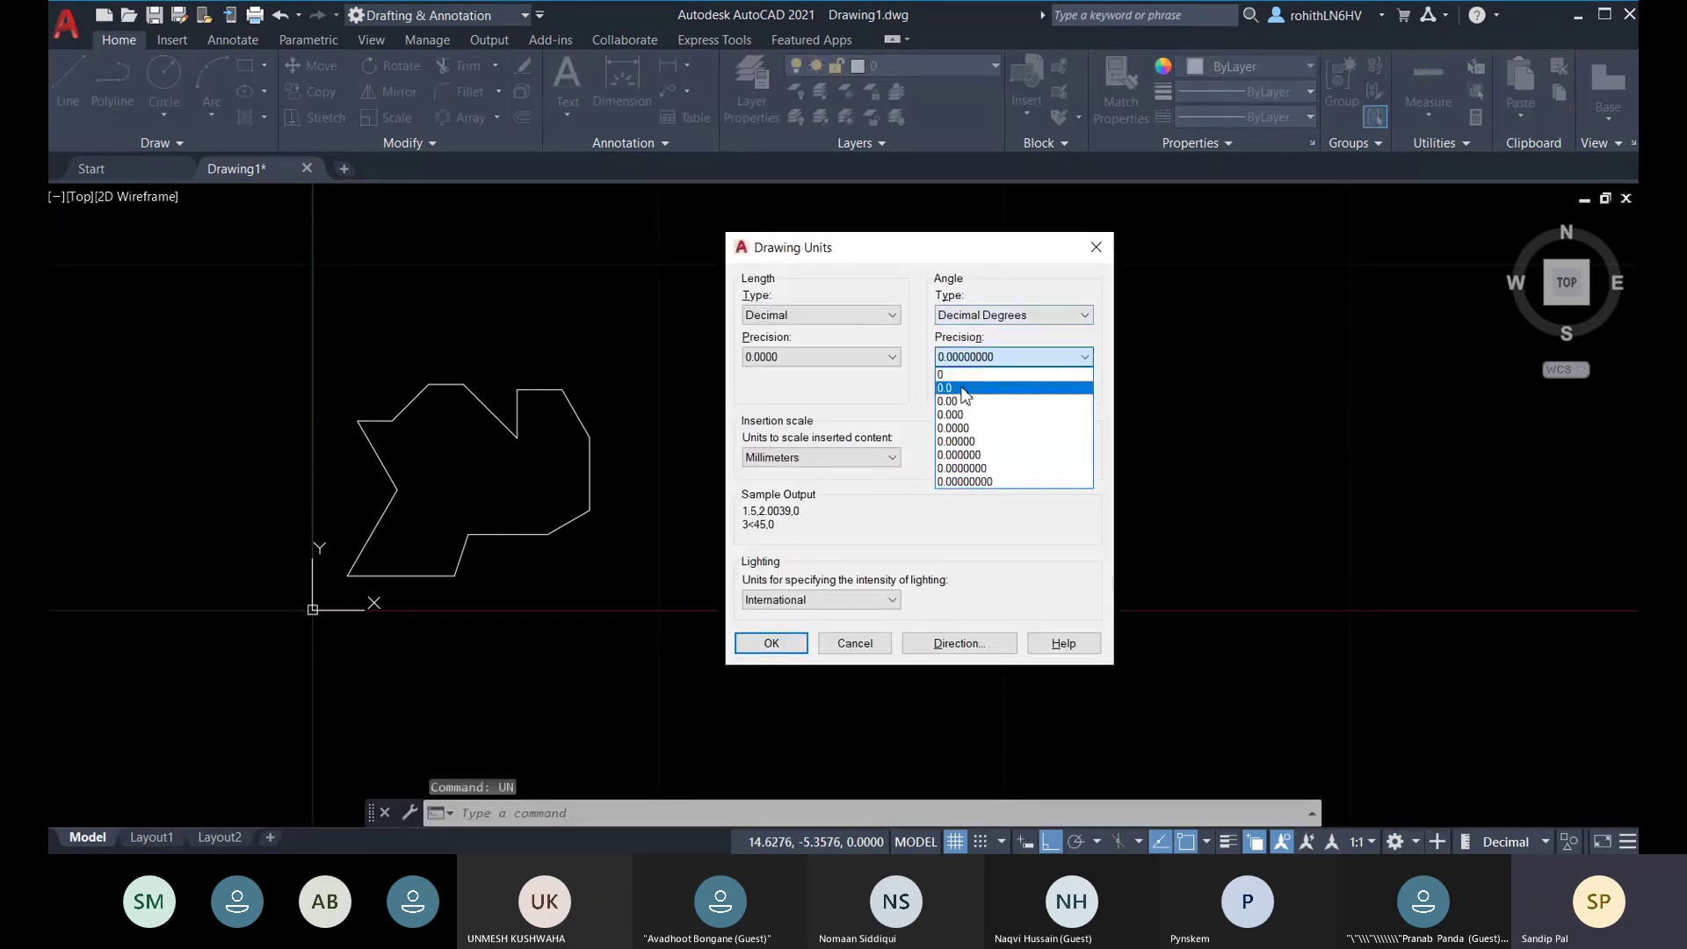
click(965, 389)
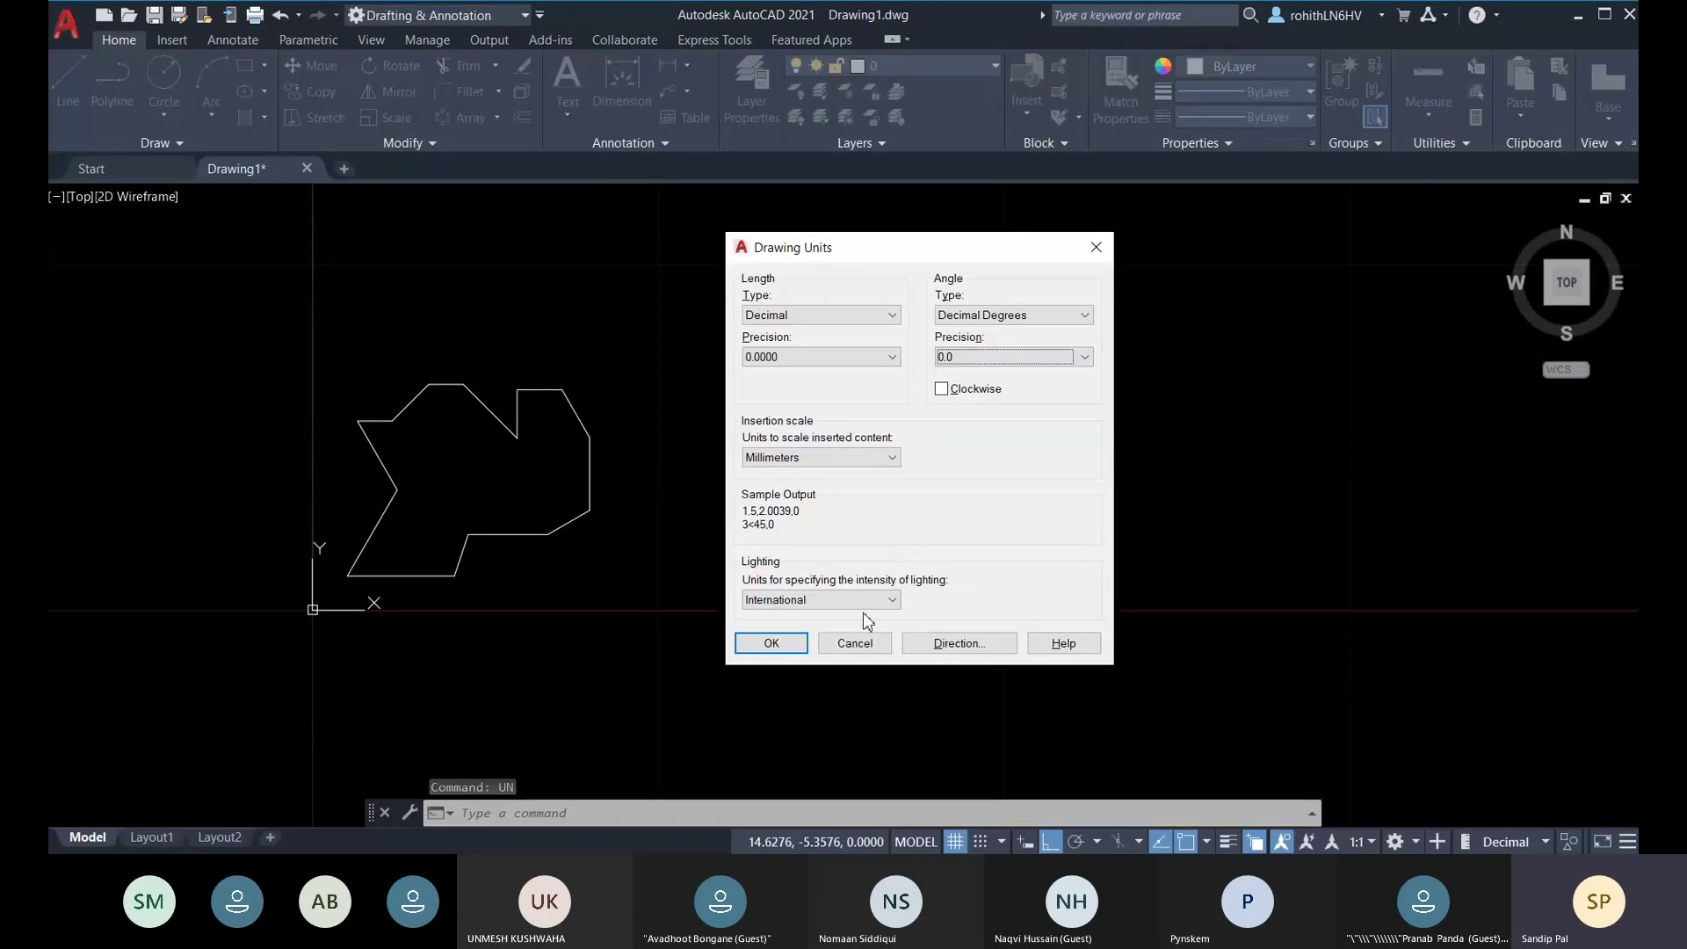
click(771, 642)
click(1097, 844)
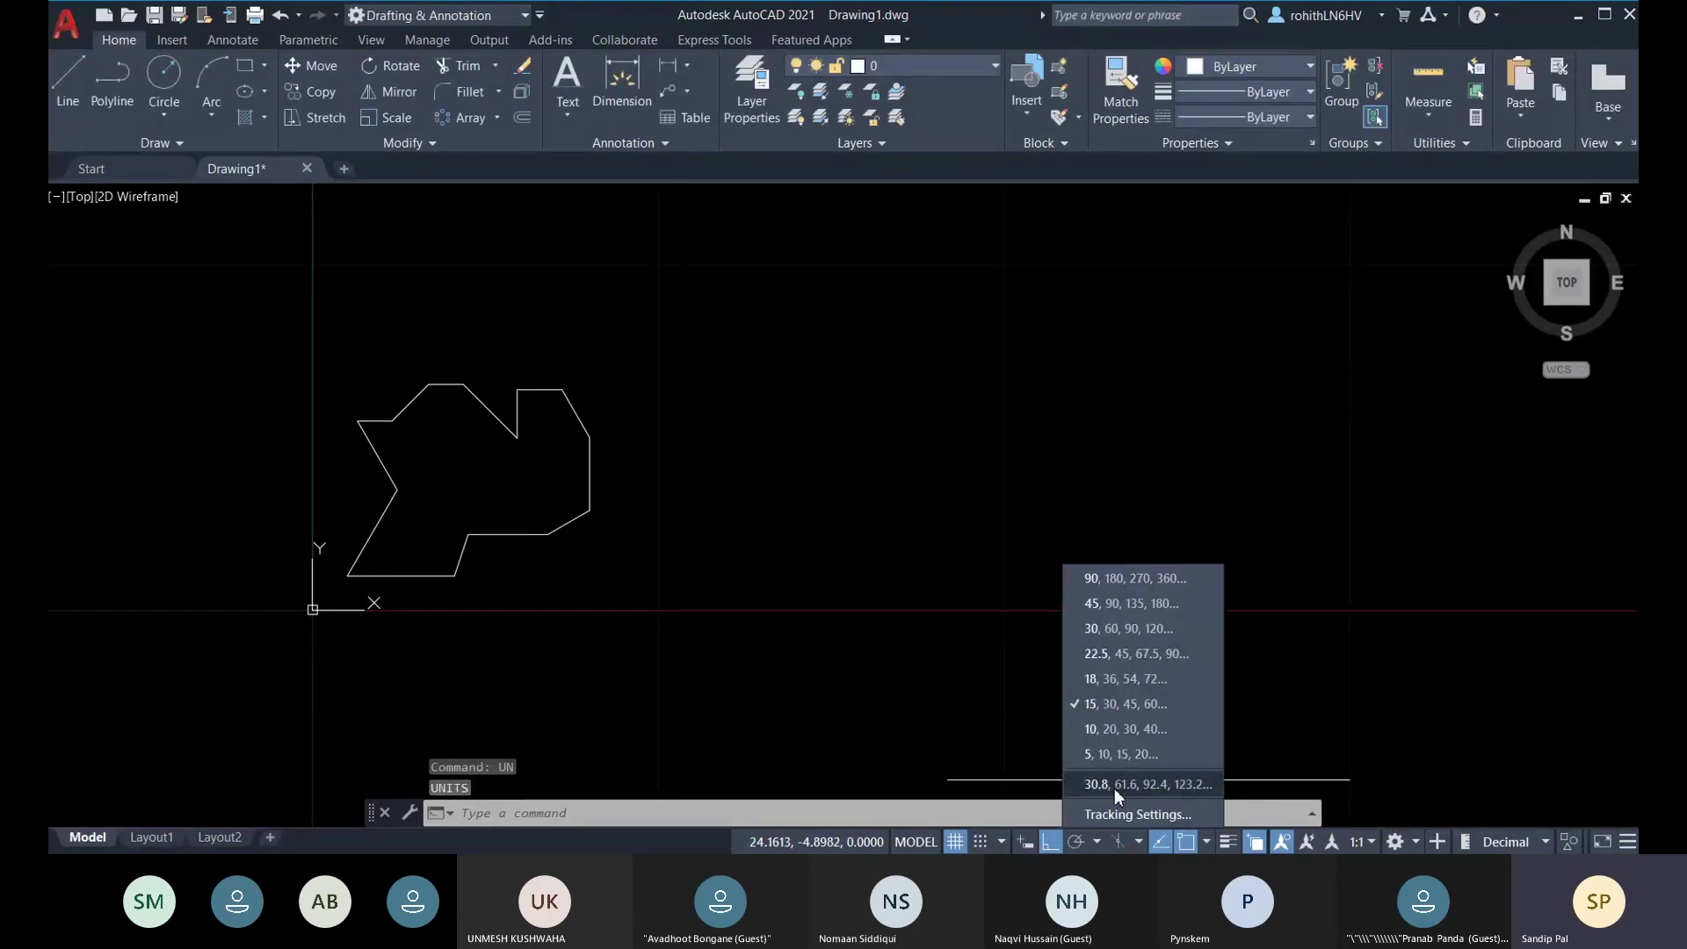
click(1077, 705)
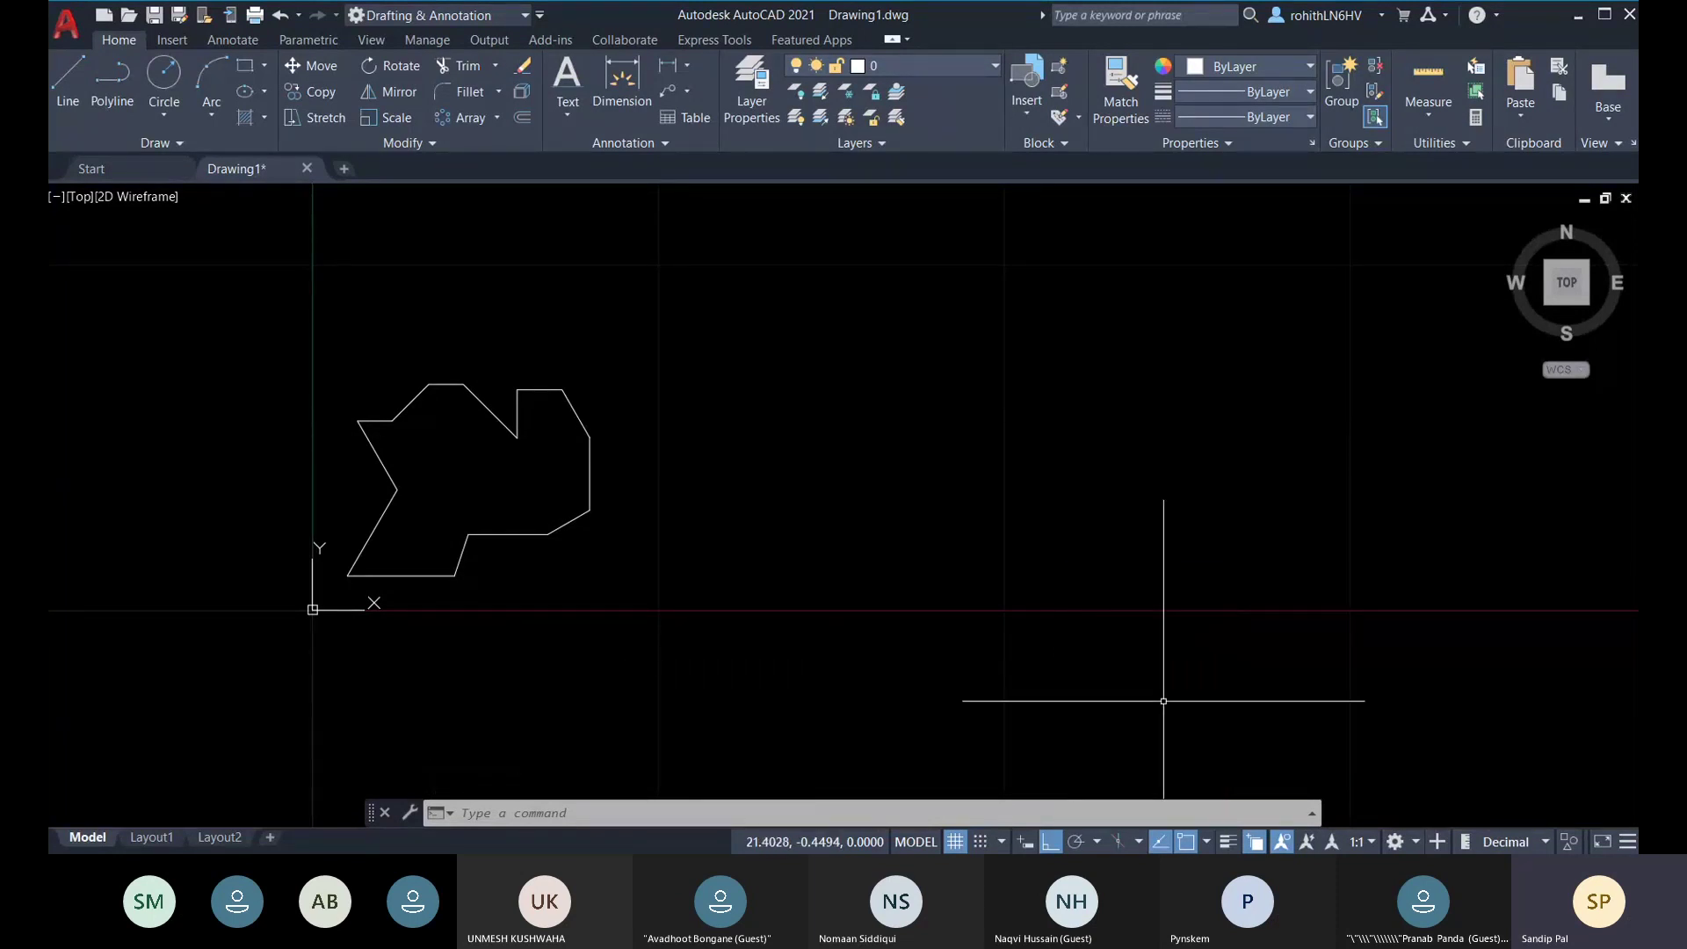
click(1077, 844)
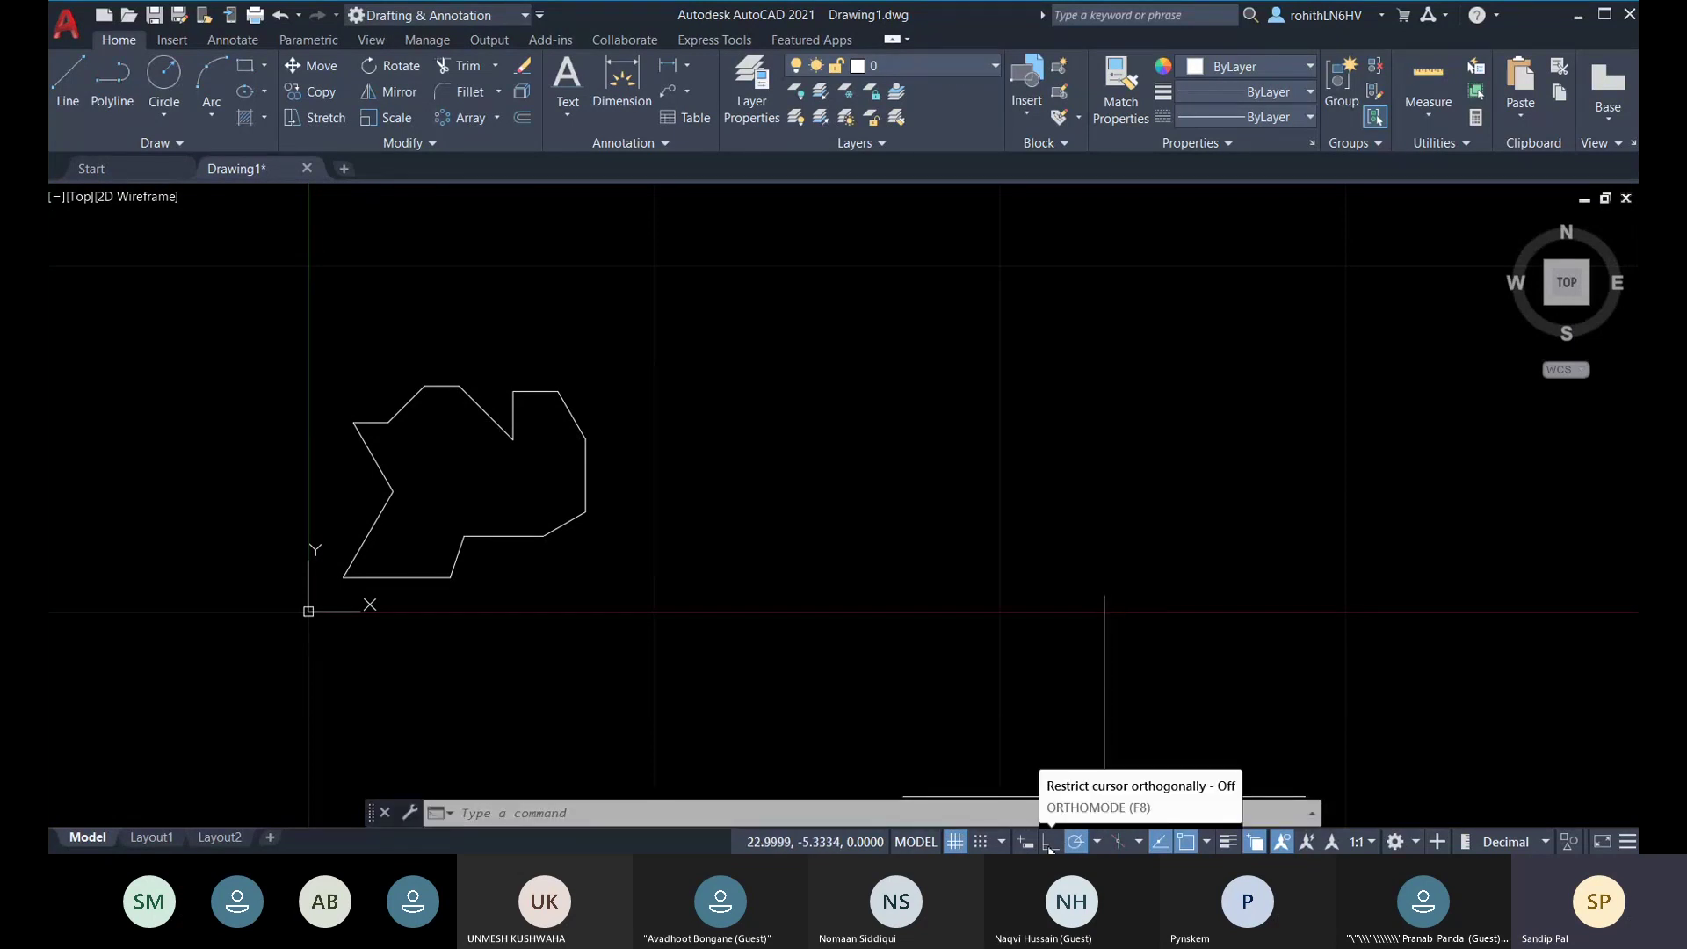
middle_drag(1005, 671, 979, 688)
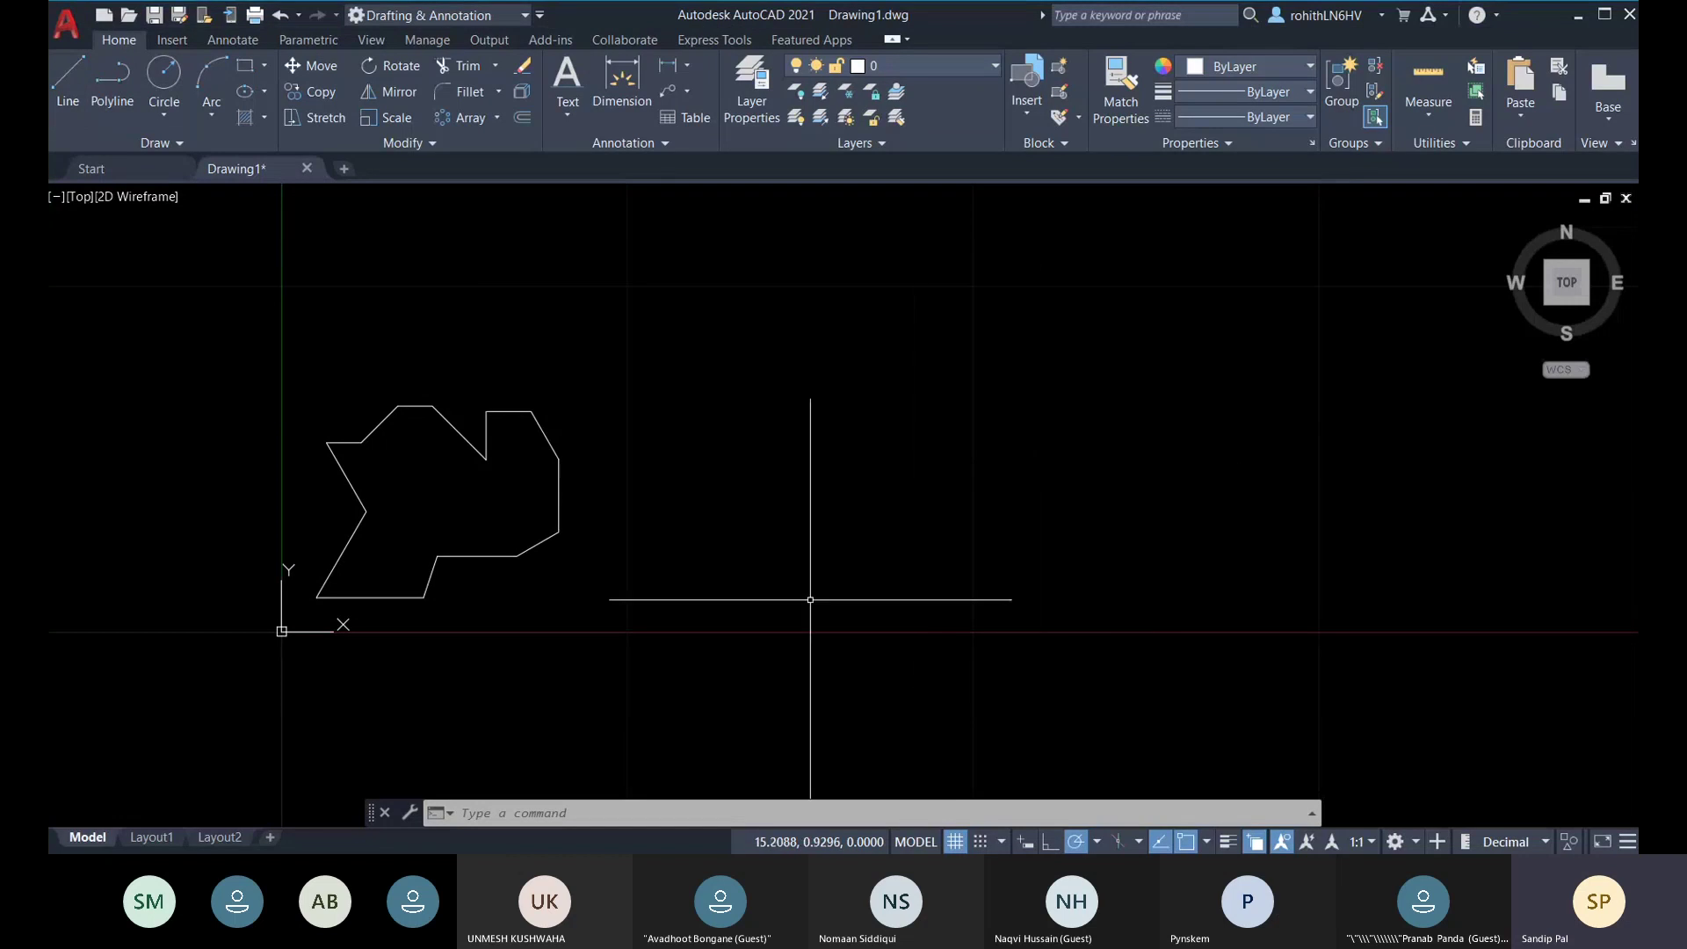
middle_drag(828, 605, 773, 620)
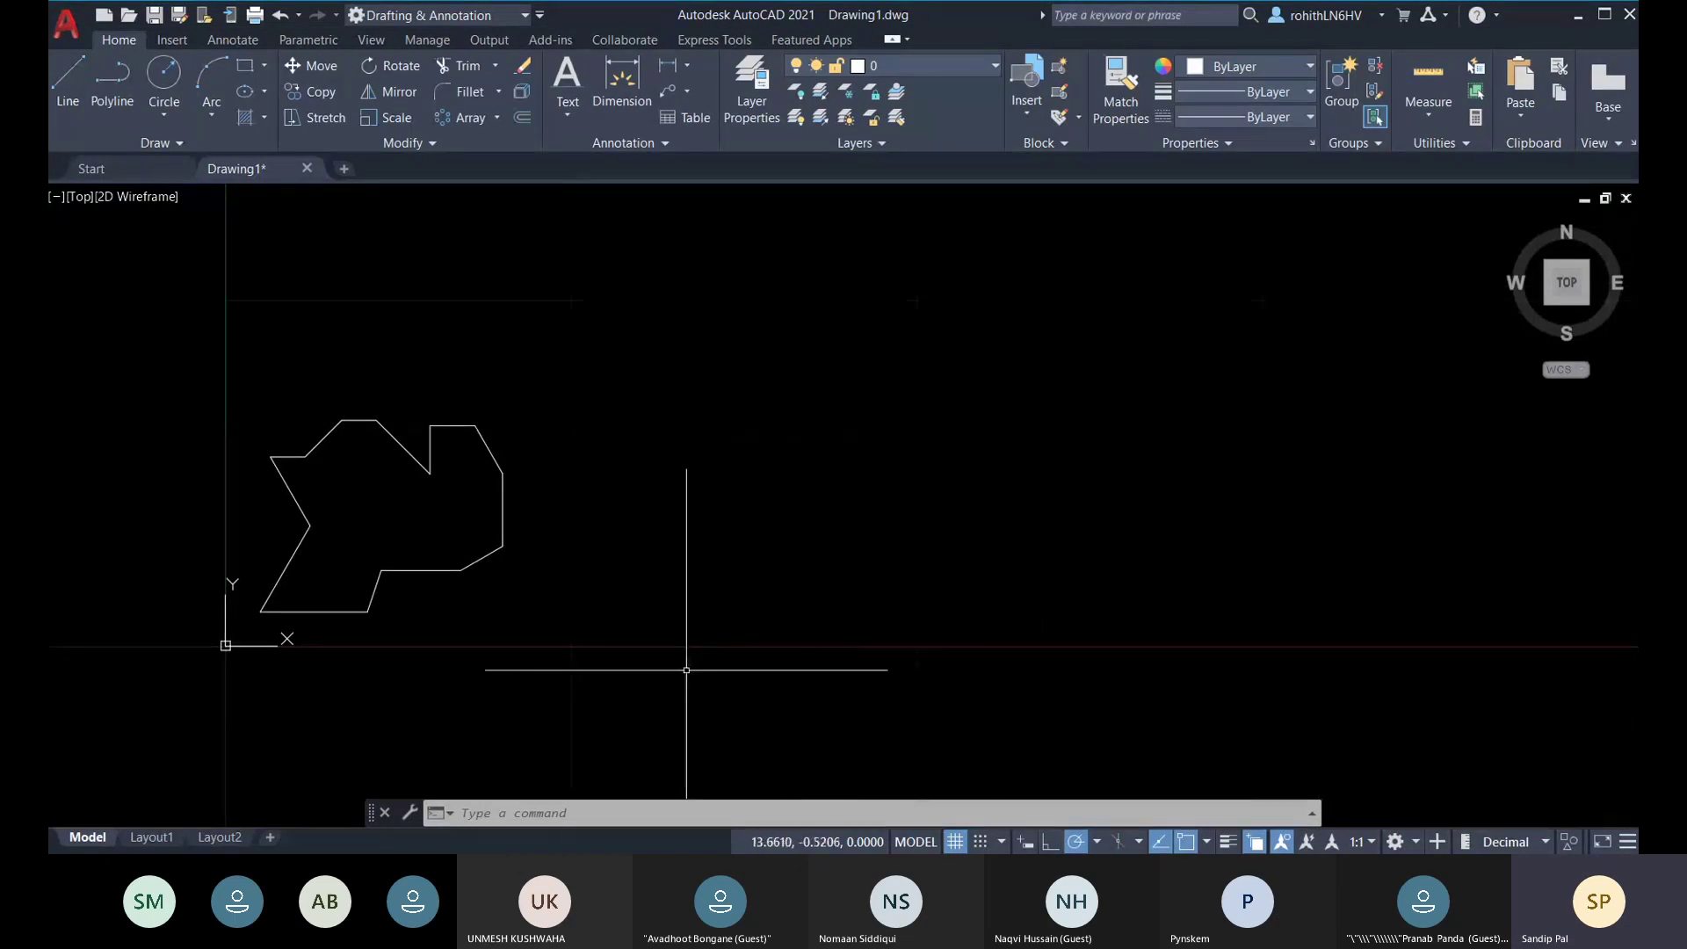
- Move the polygon about 22 units right, using its lower-left vertex as base point
click(173, 361)
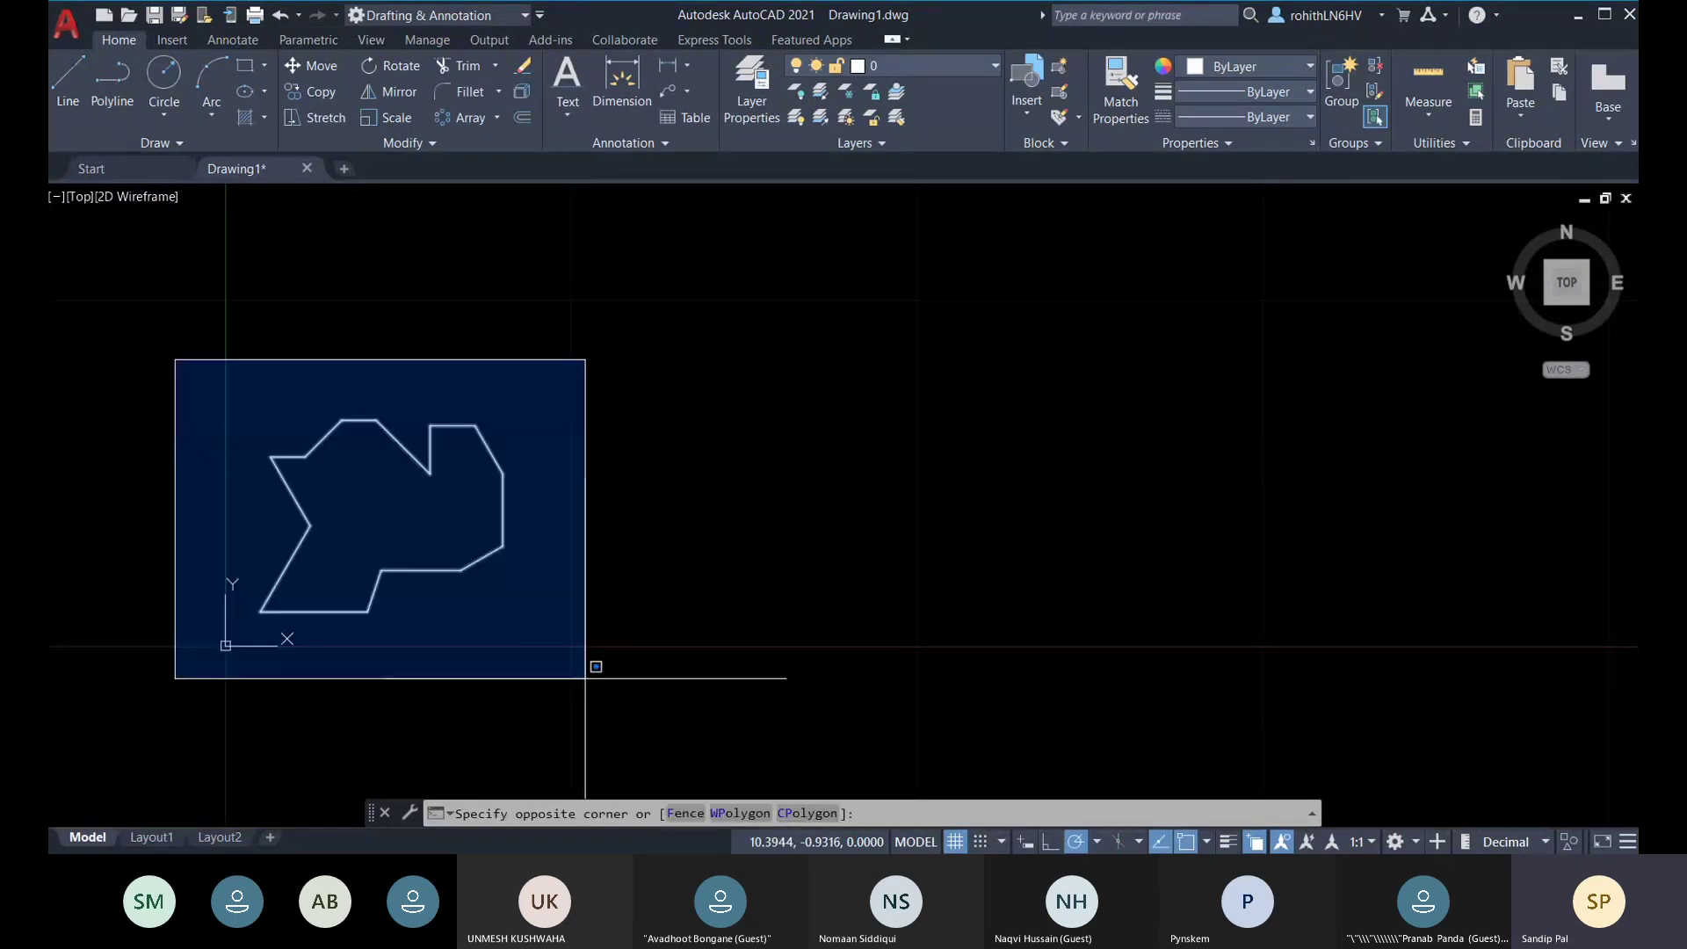
click(584, 677)
middle_drag(489, 607, 717, 543)
click(312, 65)
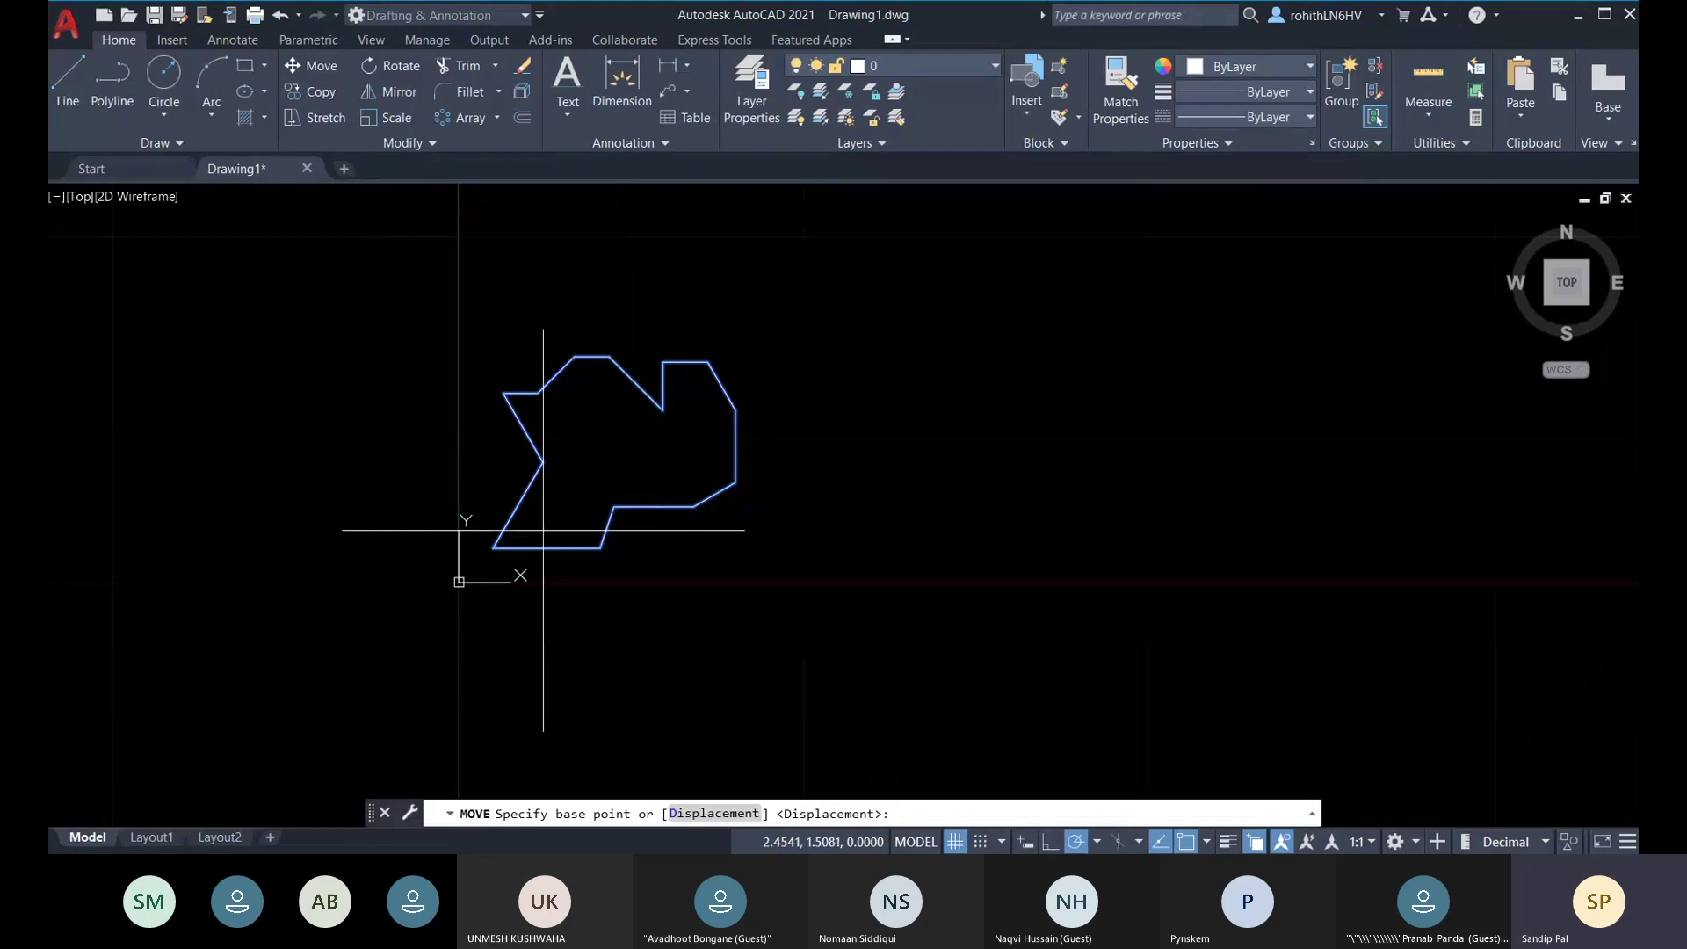
click(493, 549)
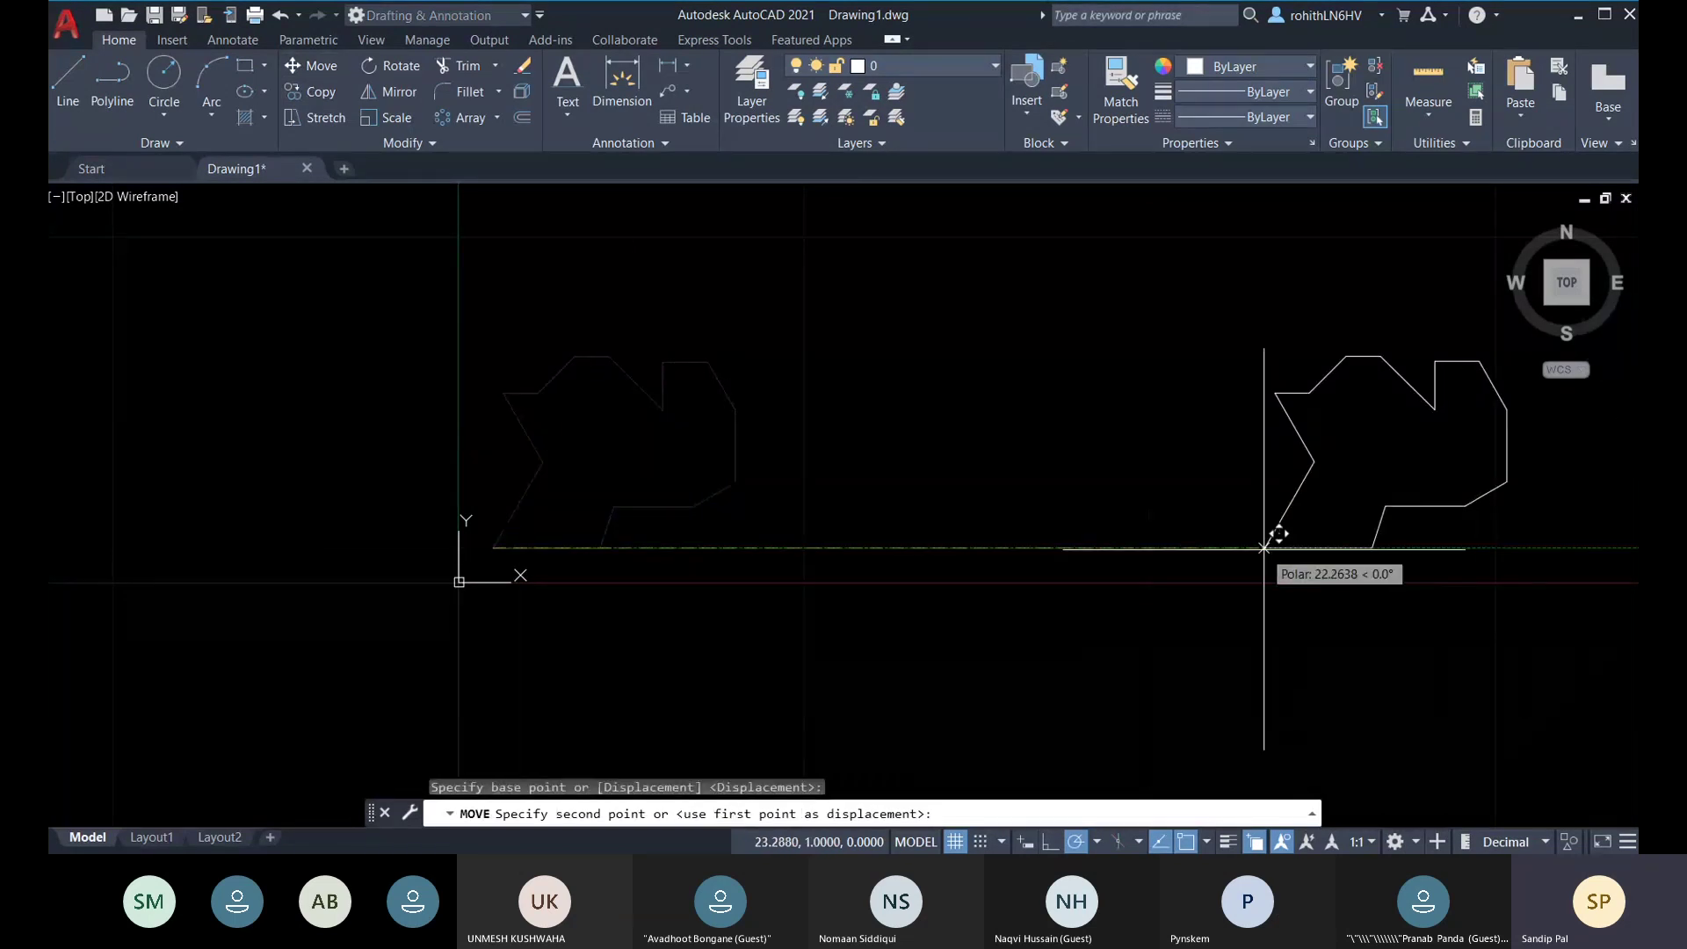
click(1259, 548)
middle_drag(1054, 538, 1017, 547)
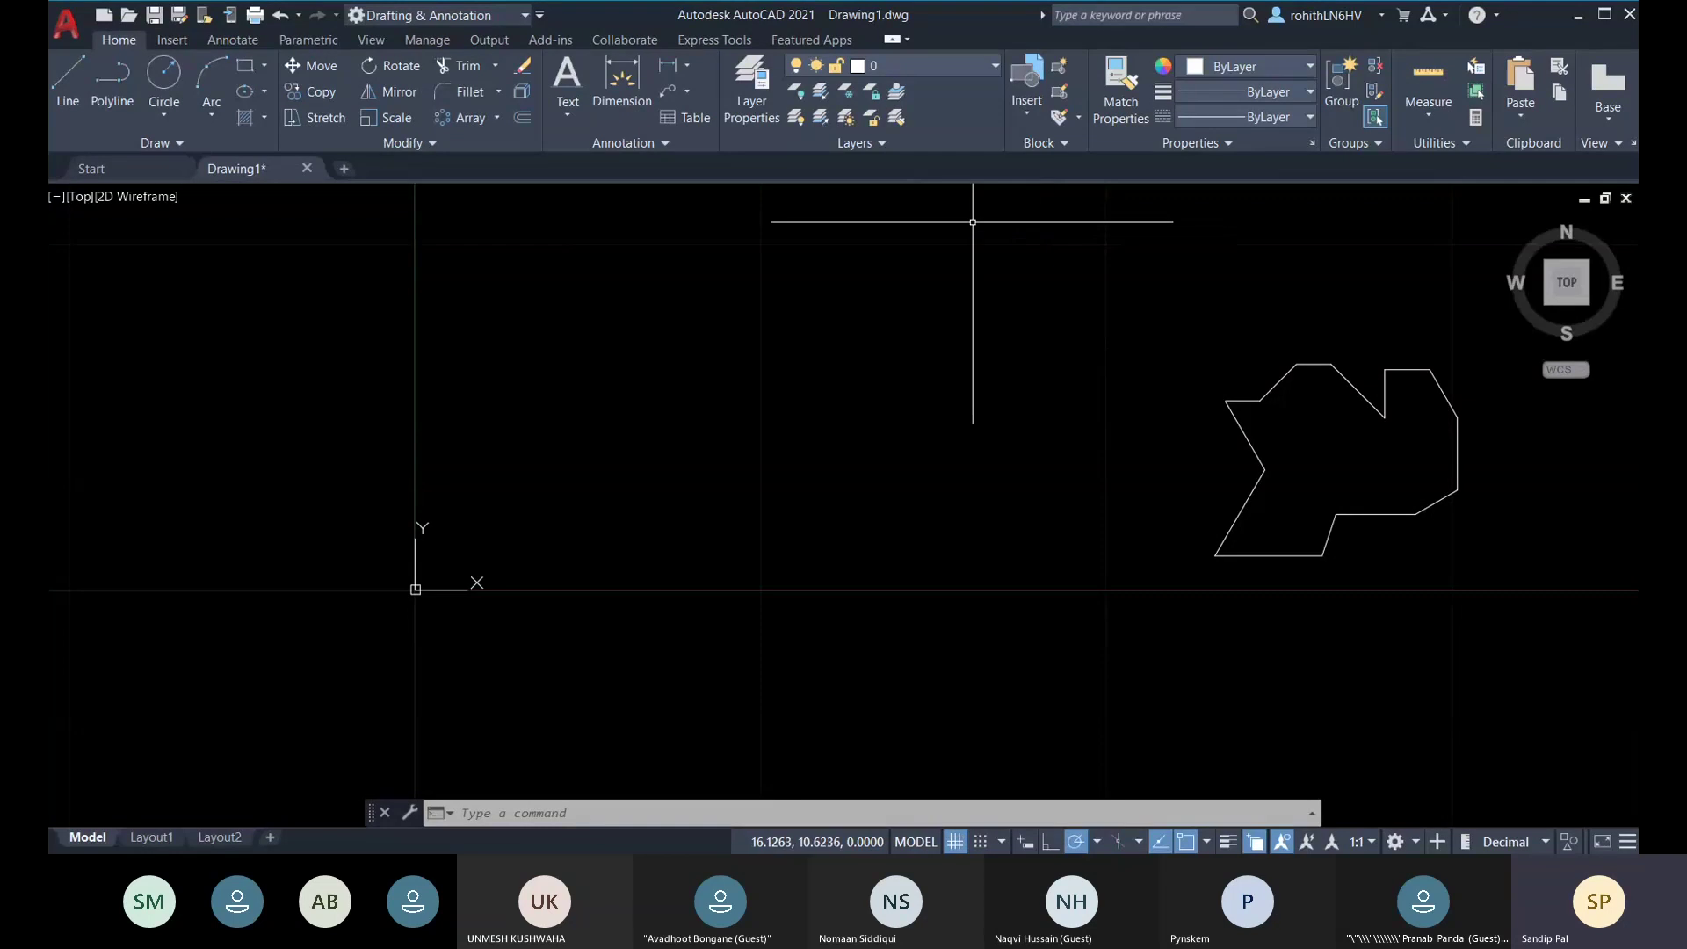
click(68, 83)
- Draw lines from 1,1 to 4.1,1 and 4.5,2.2, then a 2.3-unit horizontal leg
middle_drag(630, 565, 674, 552)
text(1,1)
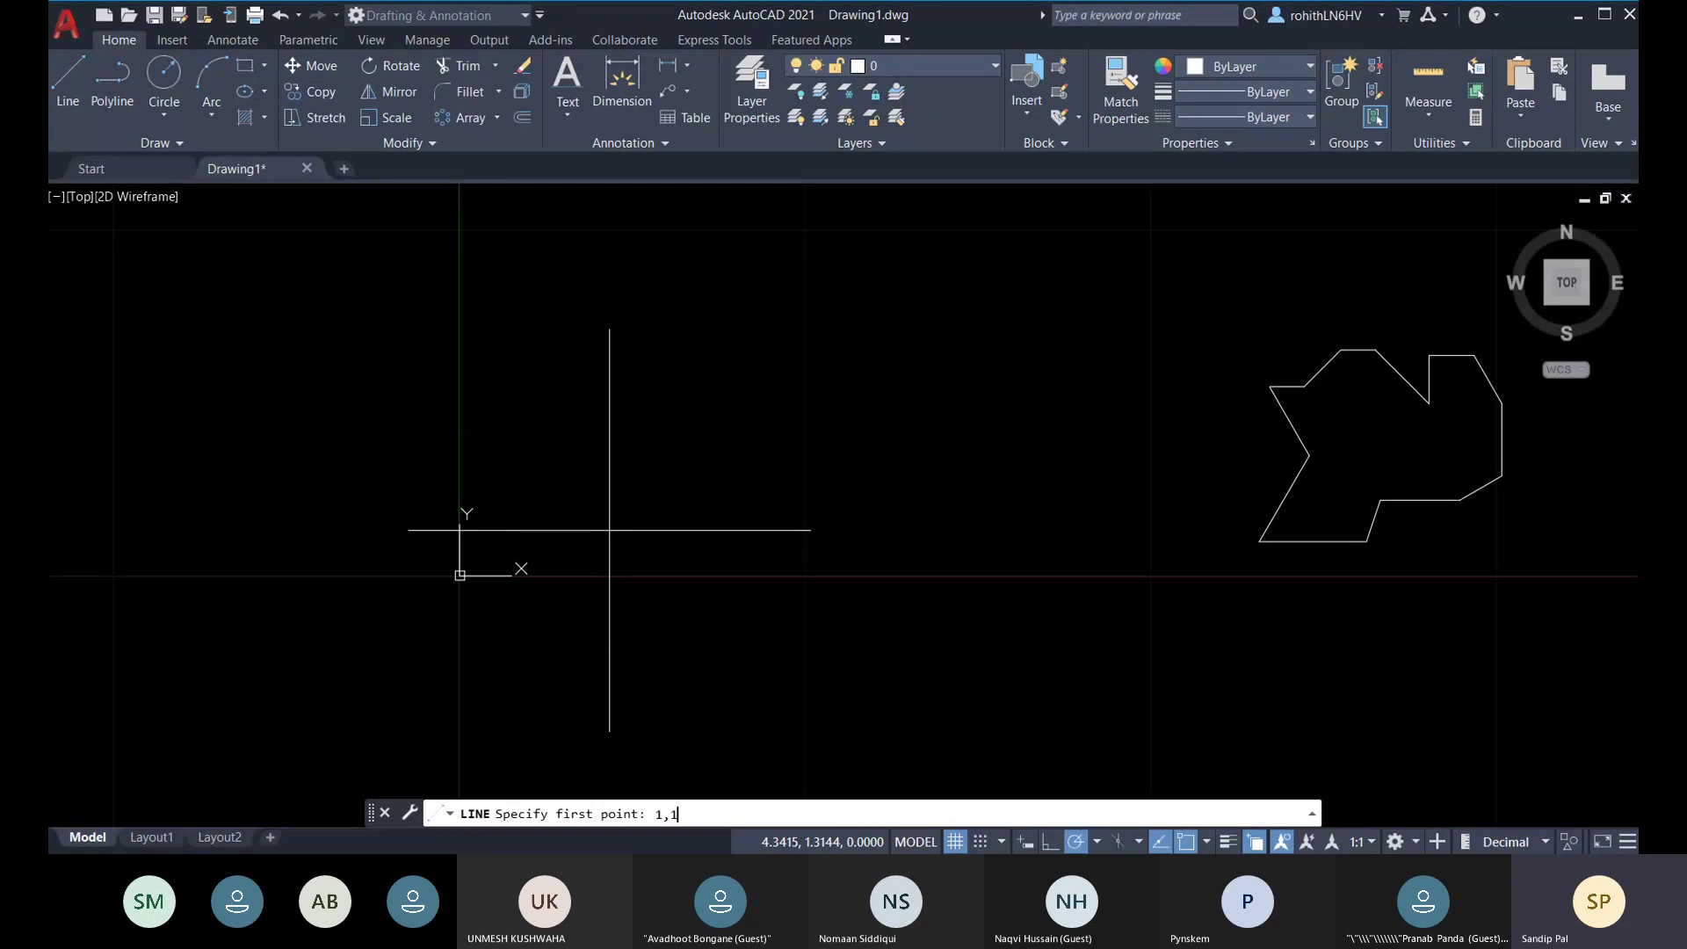
key(Return)
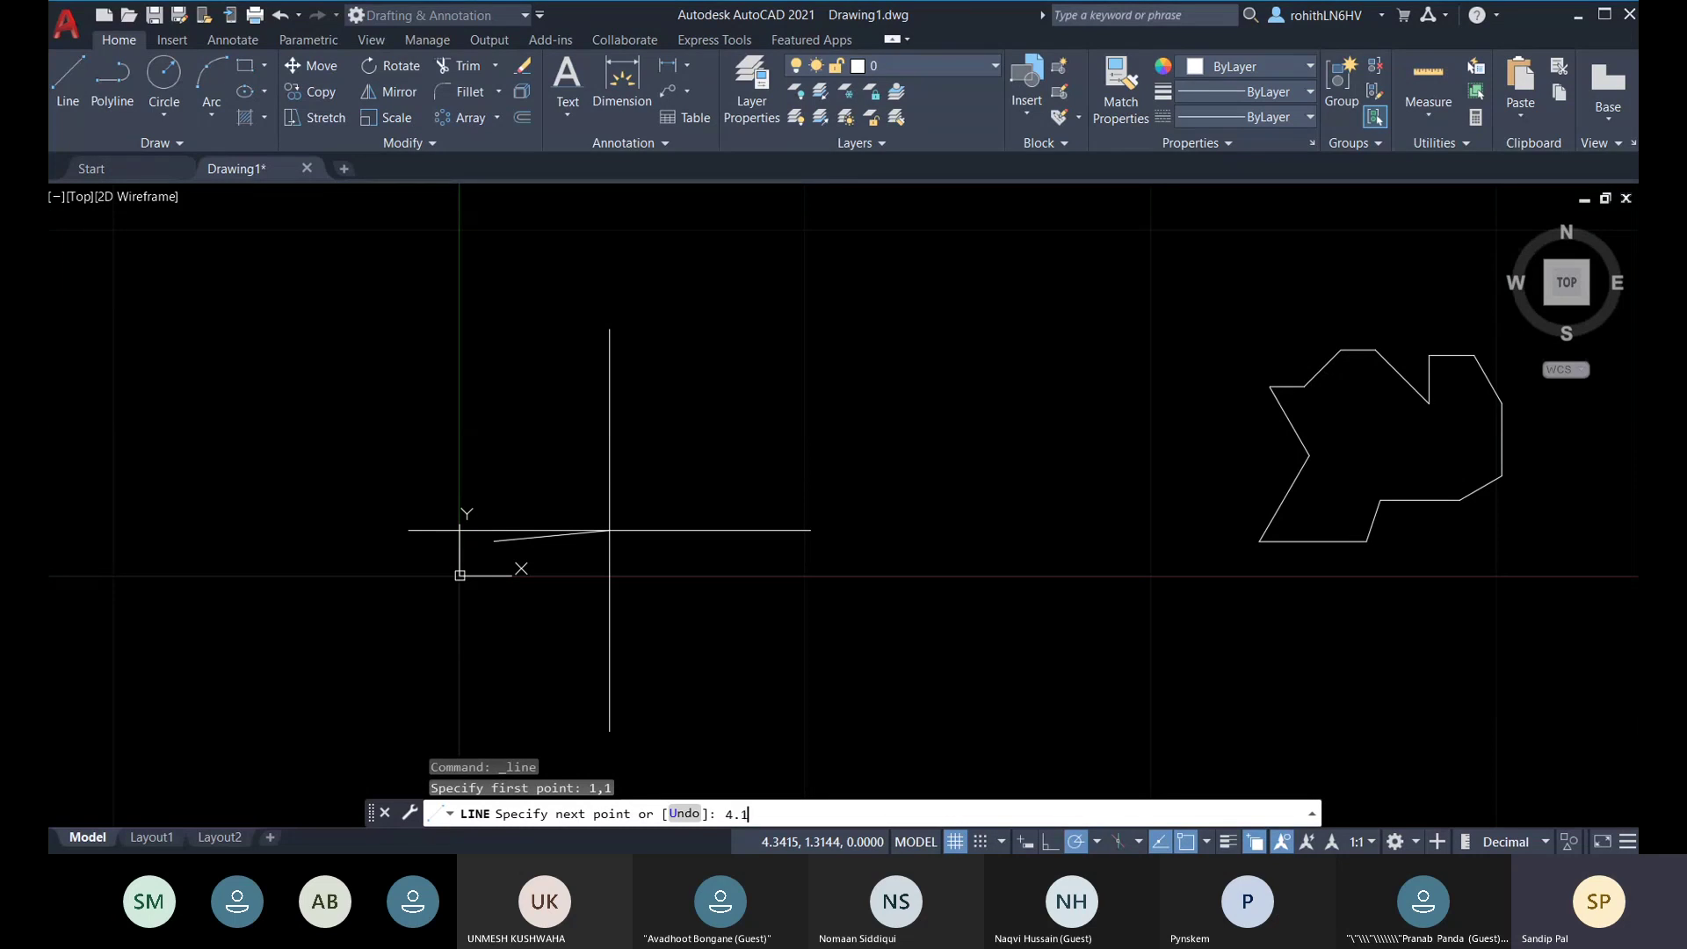
key(Return)
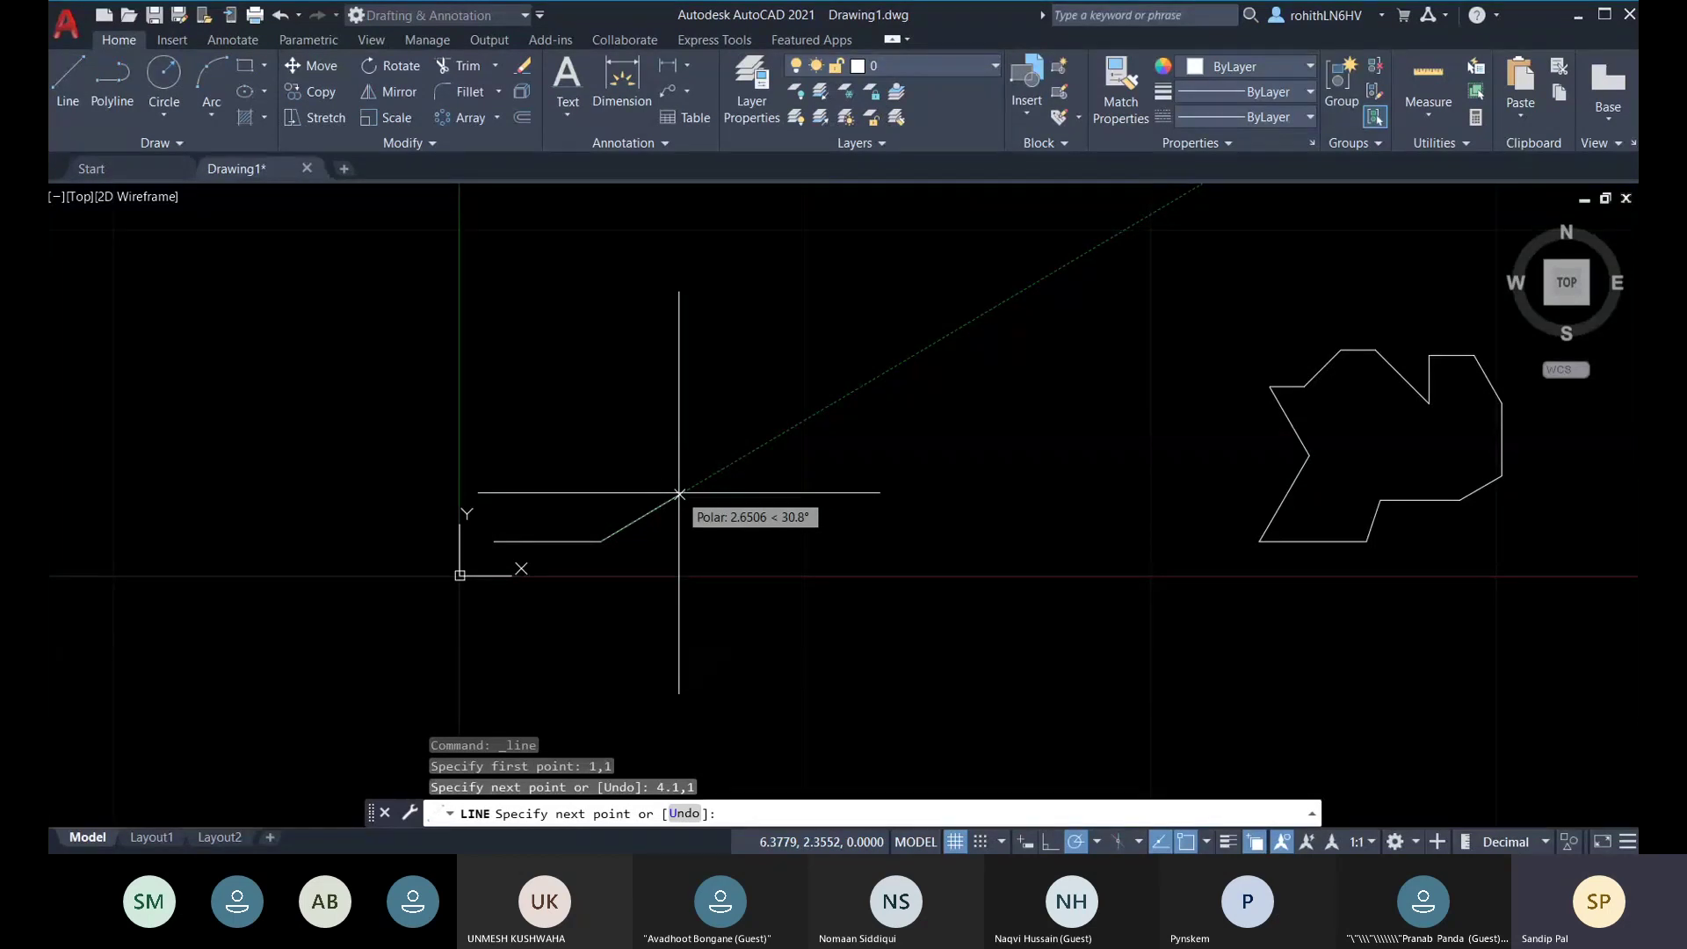
text(4.5)
text(,2.)
text(2)
key(Return)
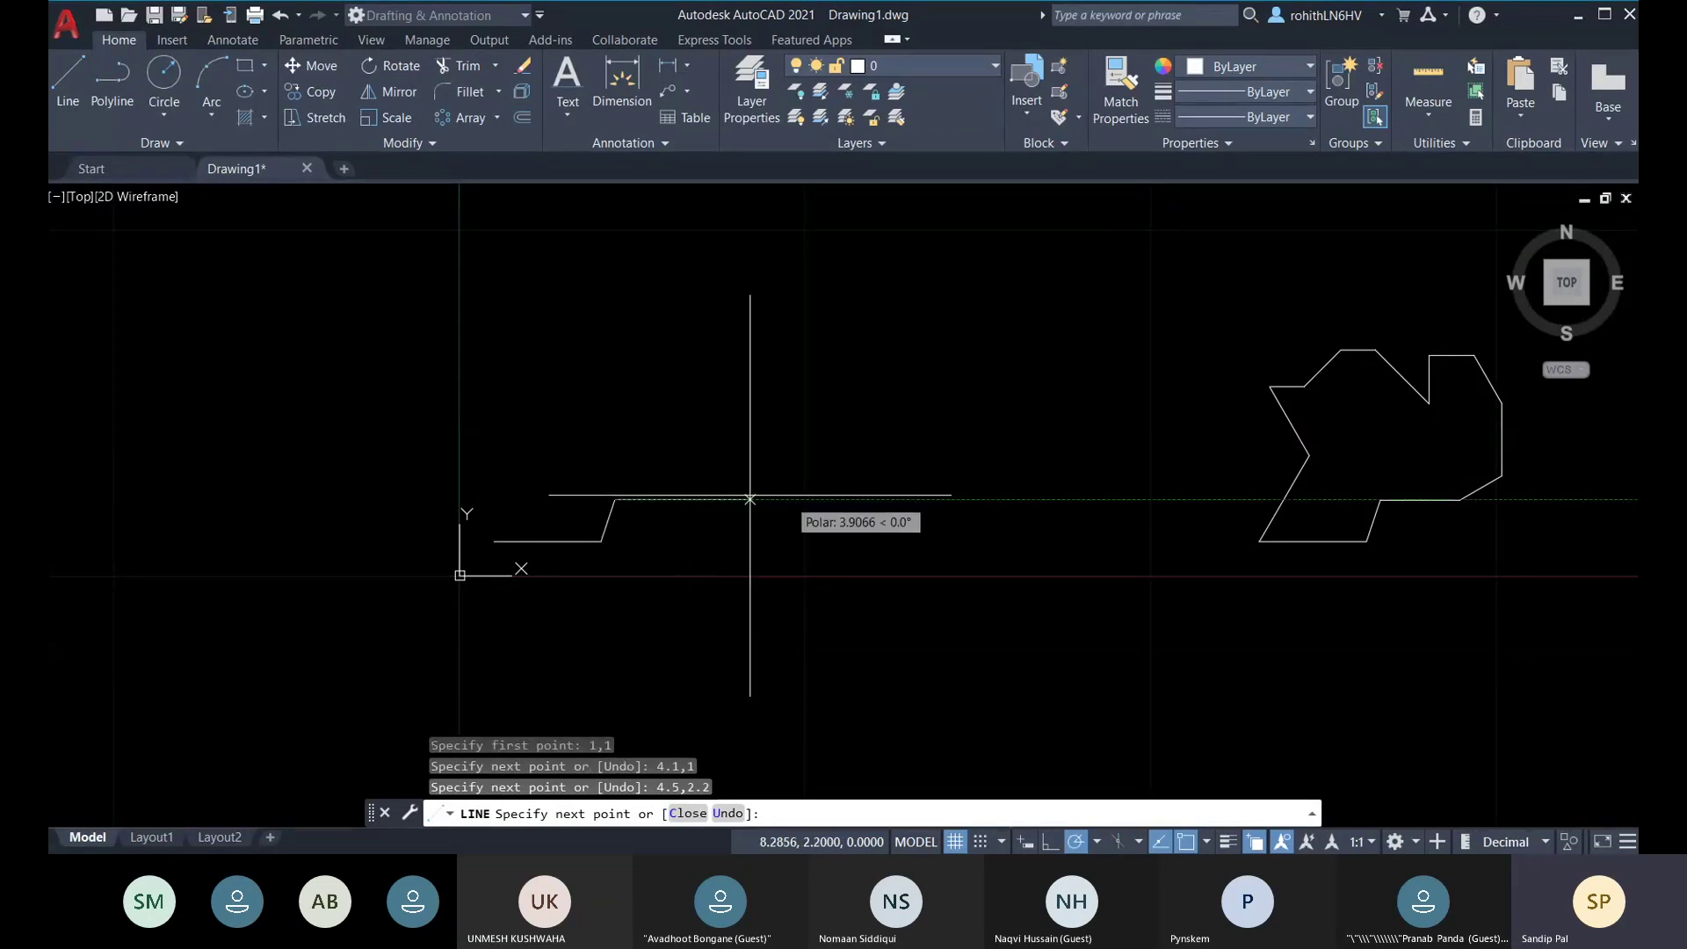
scroll(755, 504, up, 2)
text(2.3)
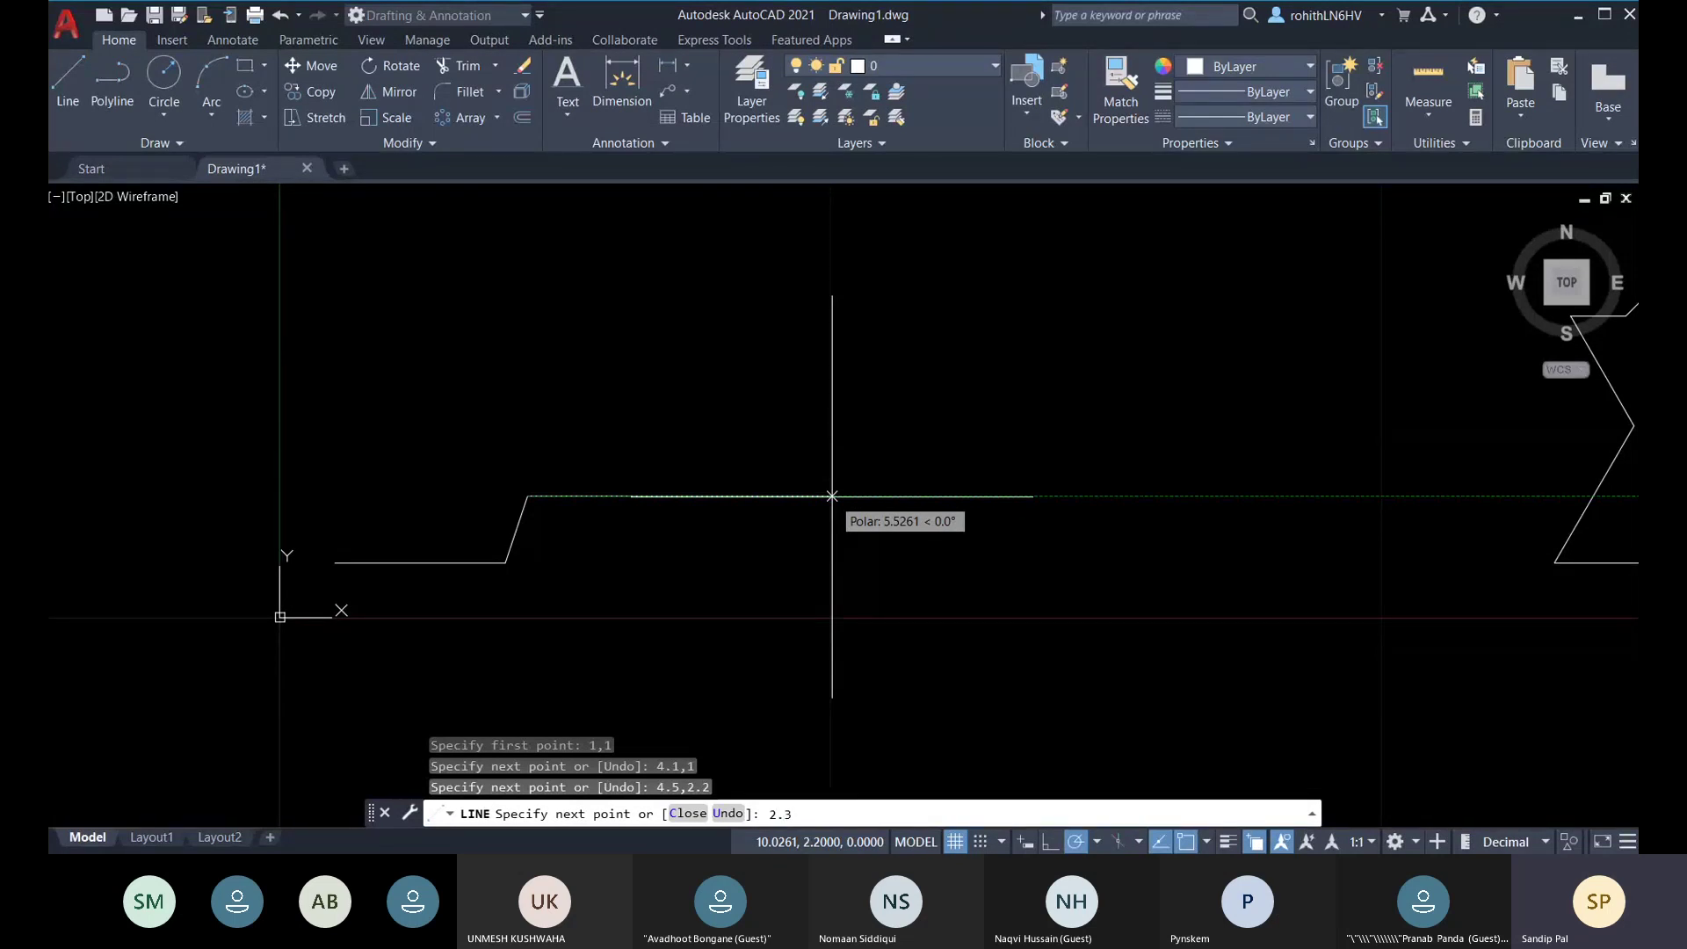
key(Return)
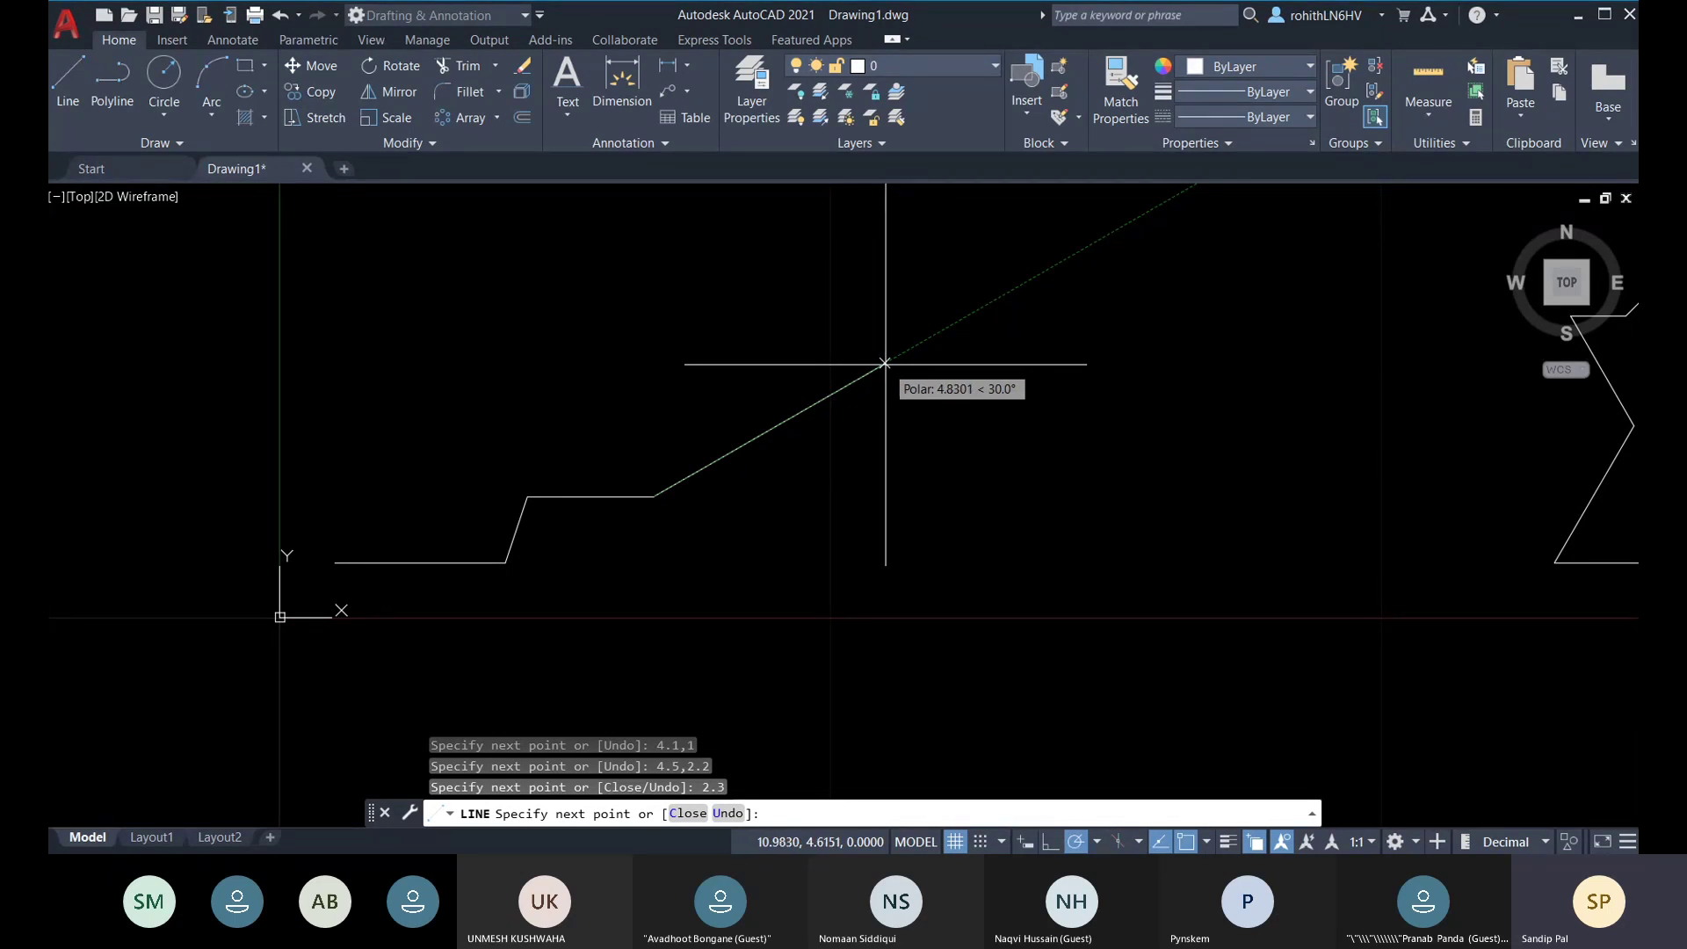
- Add a 1.4-unit leg at 30°, a 2.1-unit vertical leg and a 1.6-unit leg at 120°
text(1.)
text(4)
key(Return)
middle_drag(665, 305, 659, 441)
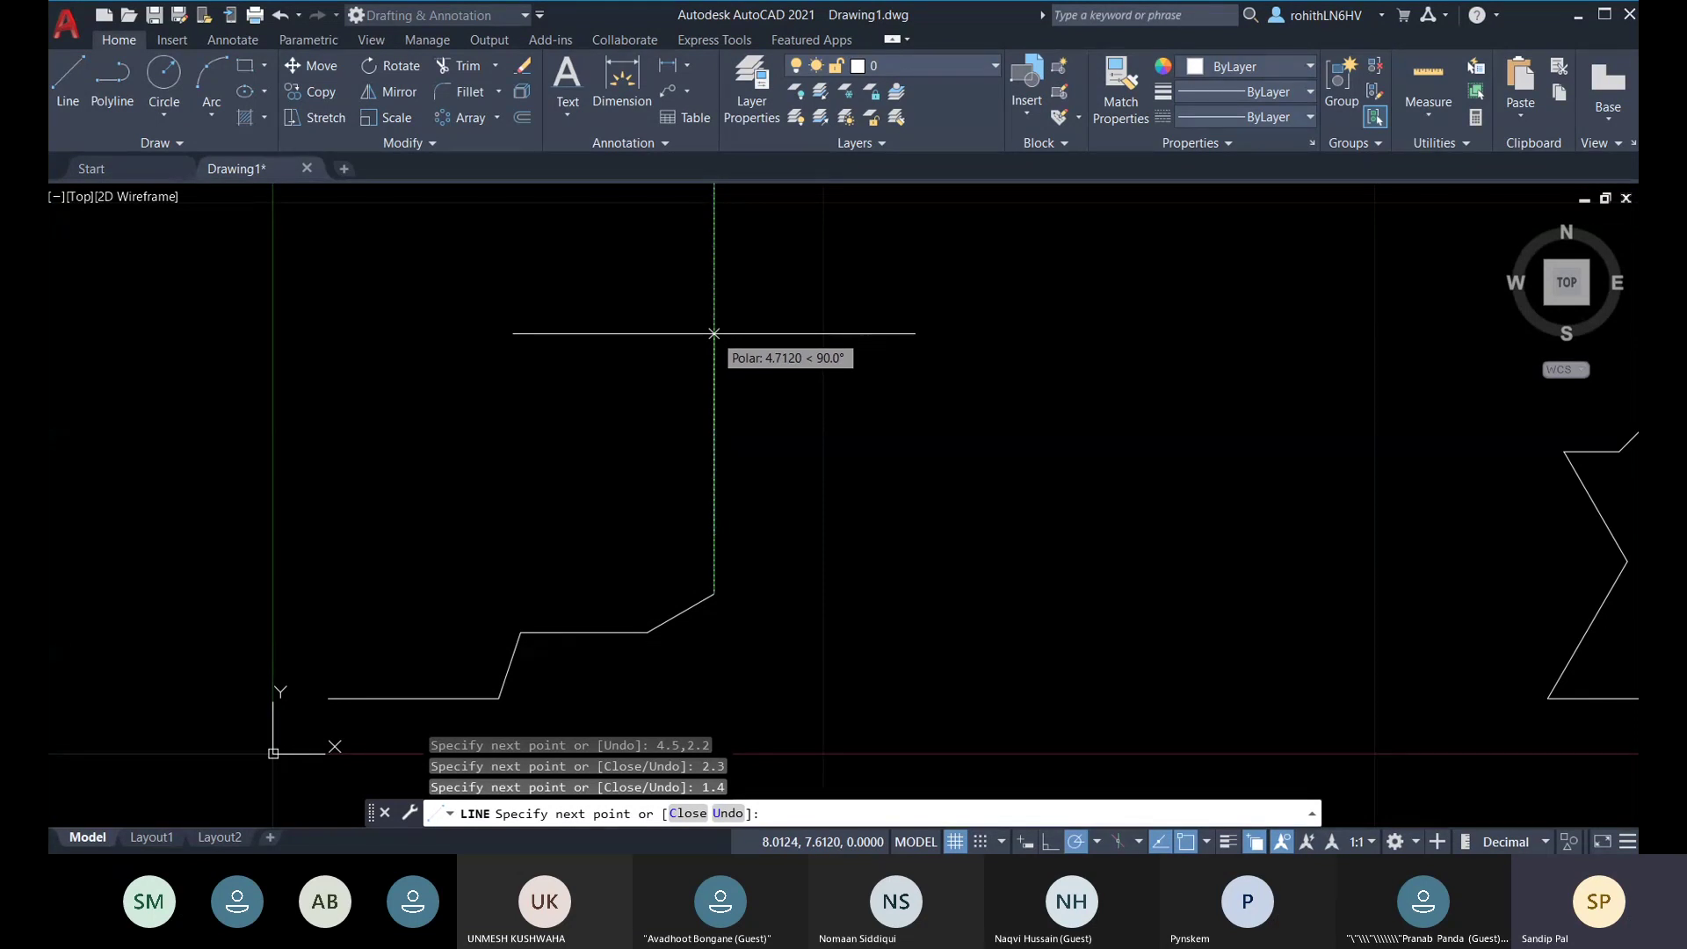
text(2.1)
key(Return)
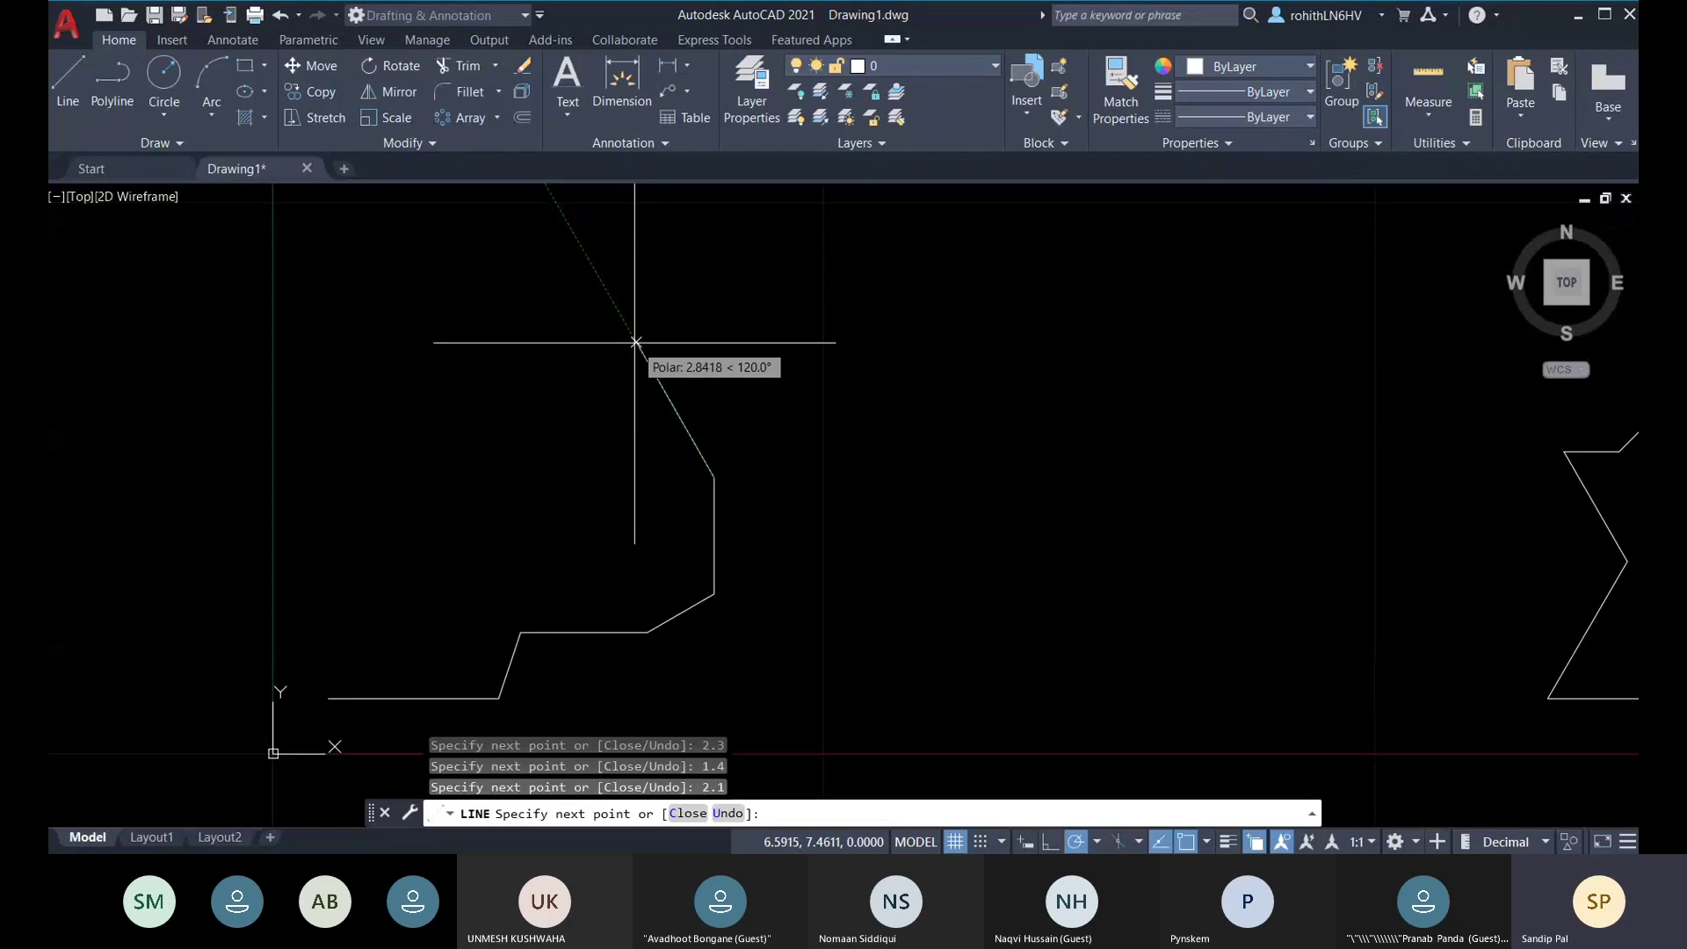
text(1.)
text(6)
key(Return)
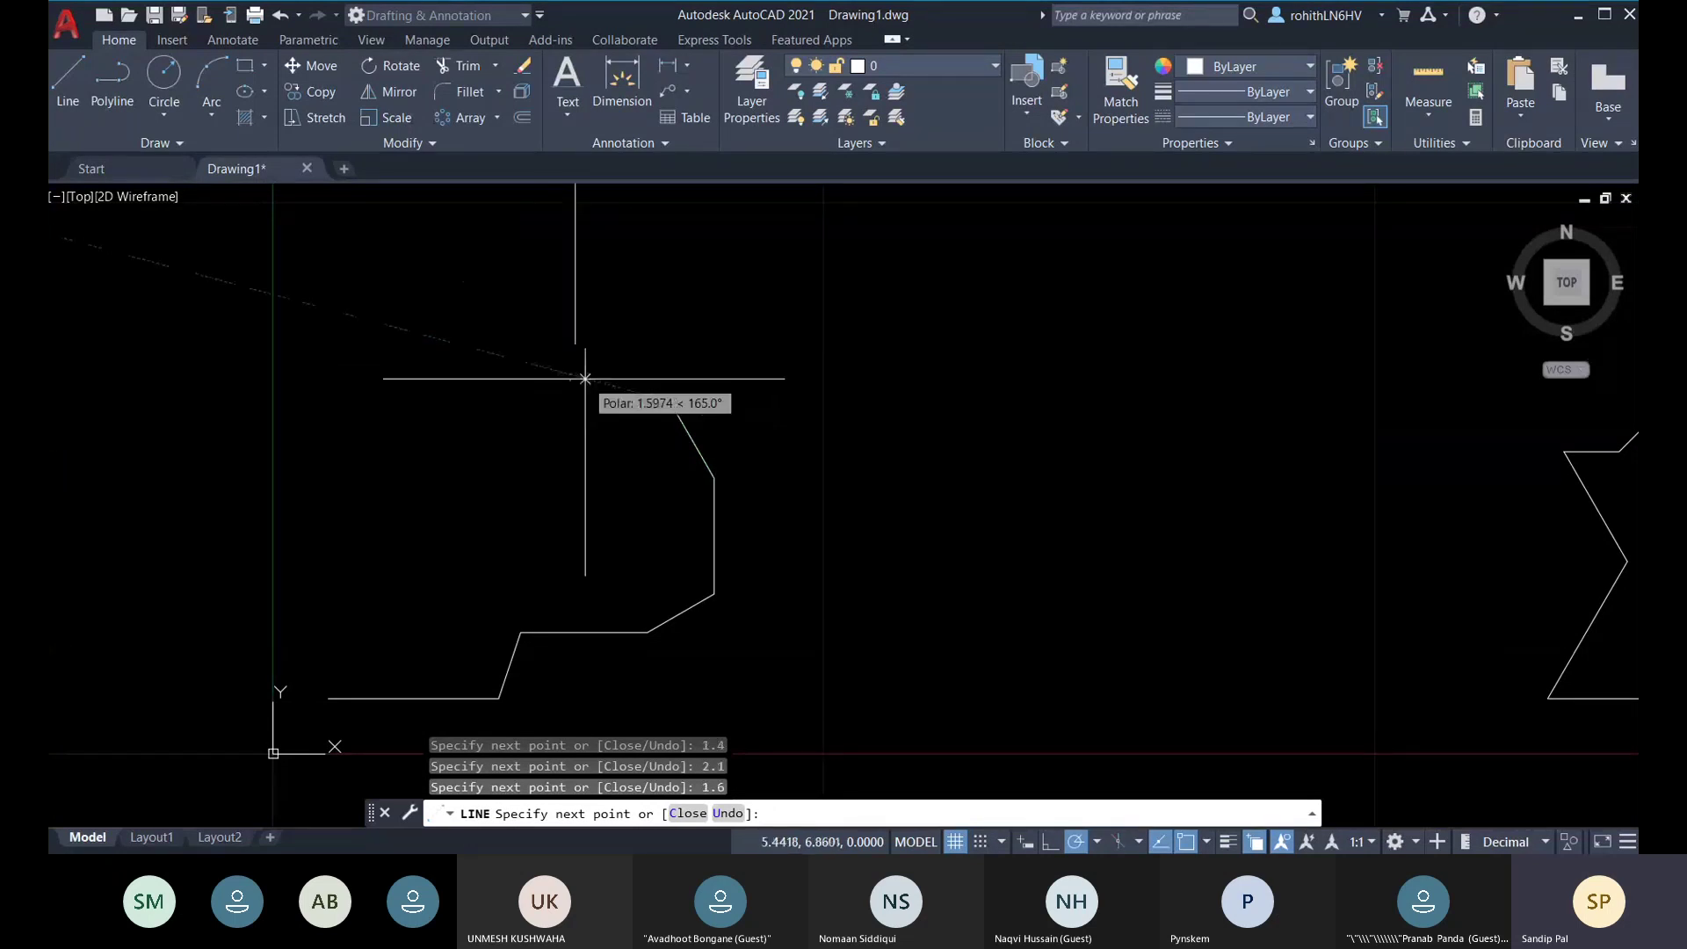
middle_drag(585, 379, 650, 346)
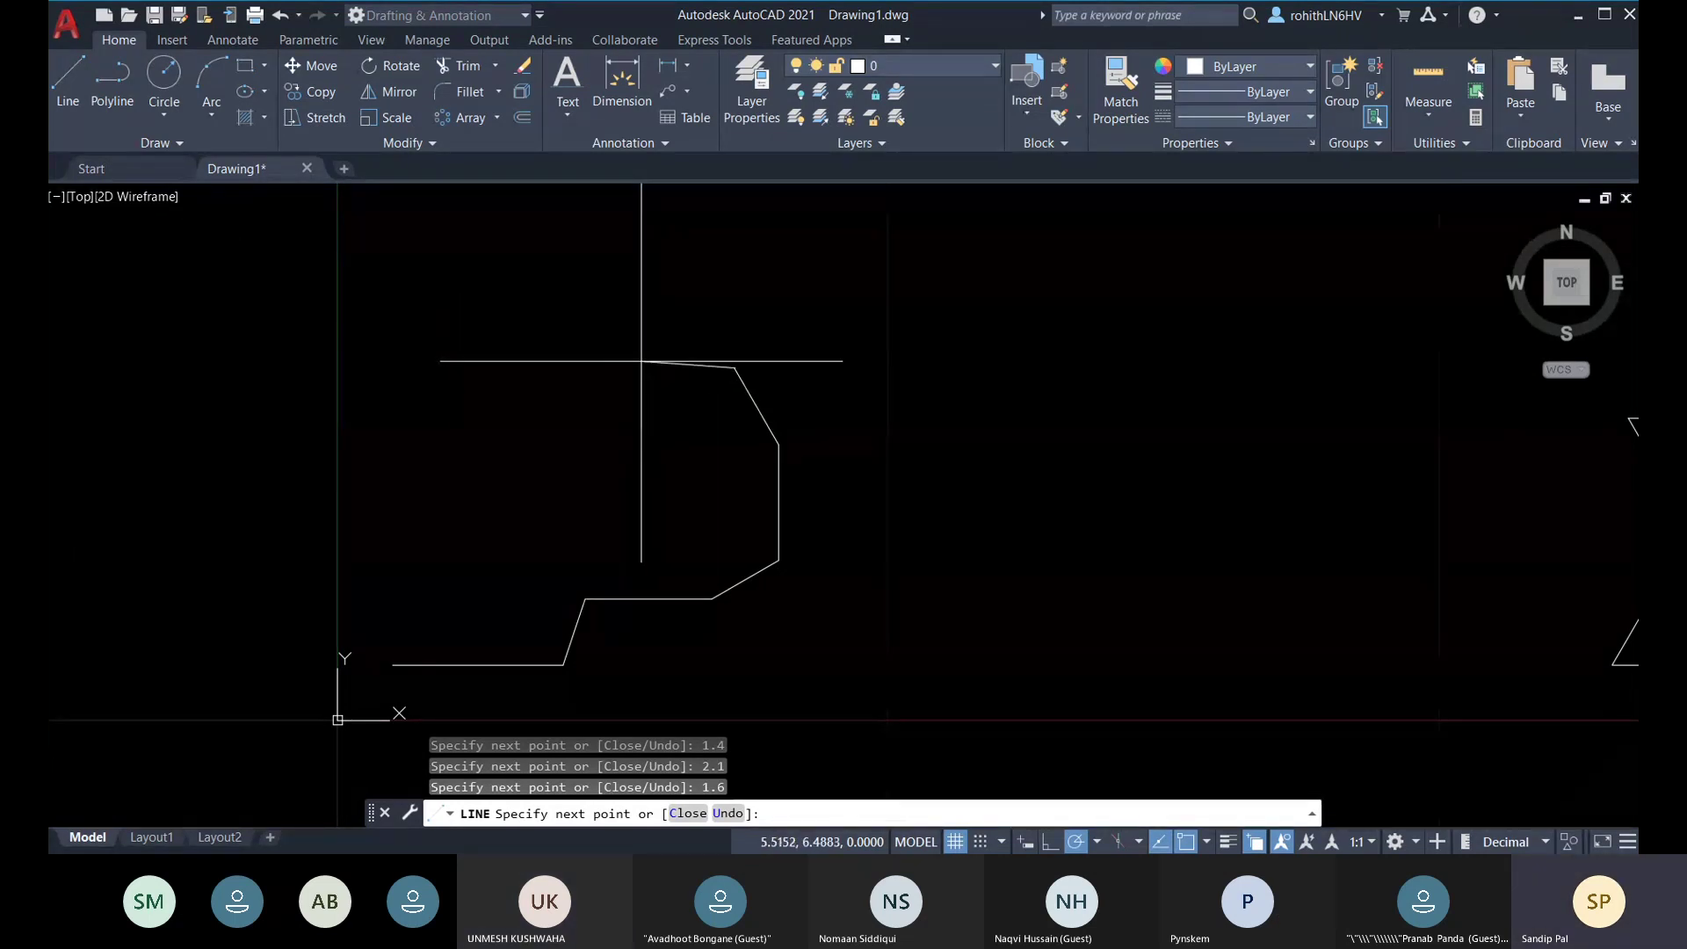
middle_drag(640, 356, 631, 339)
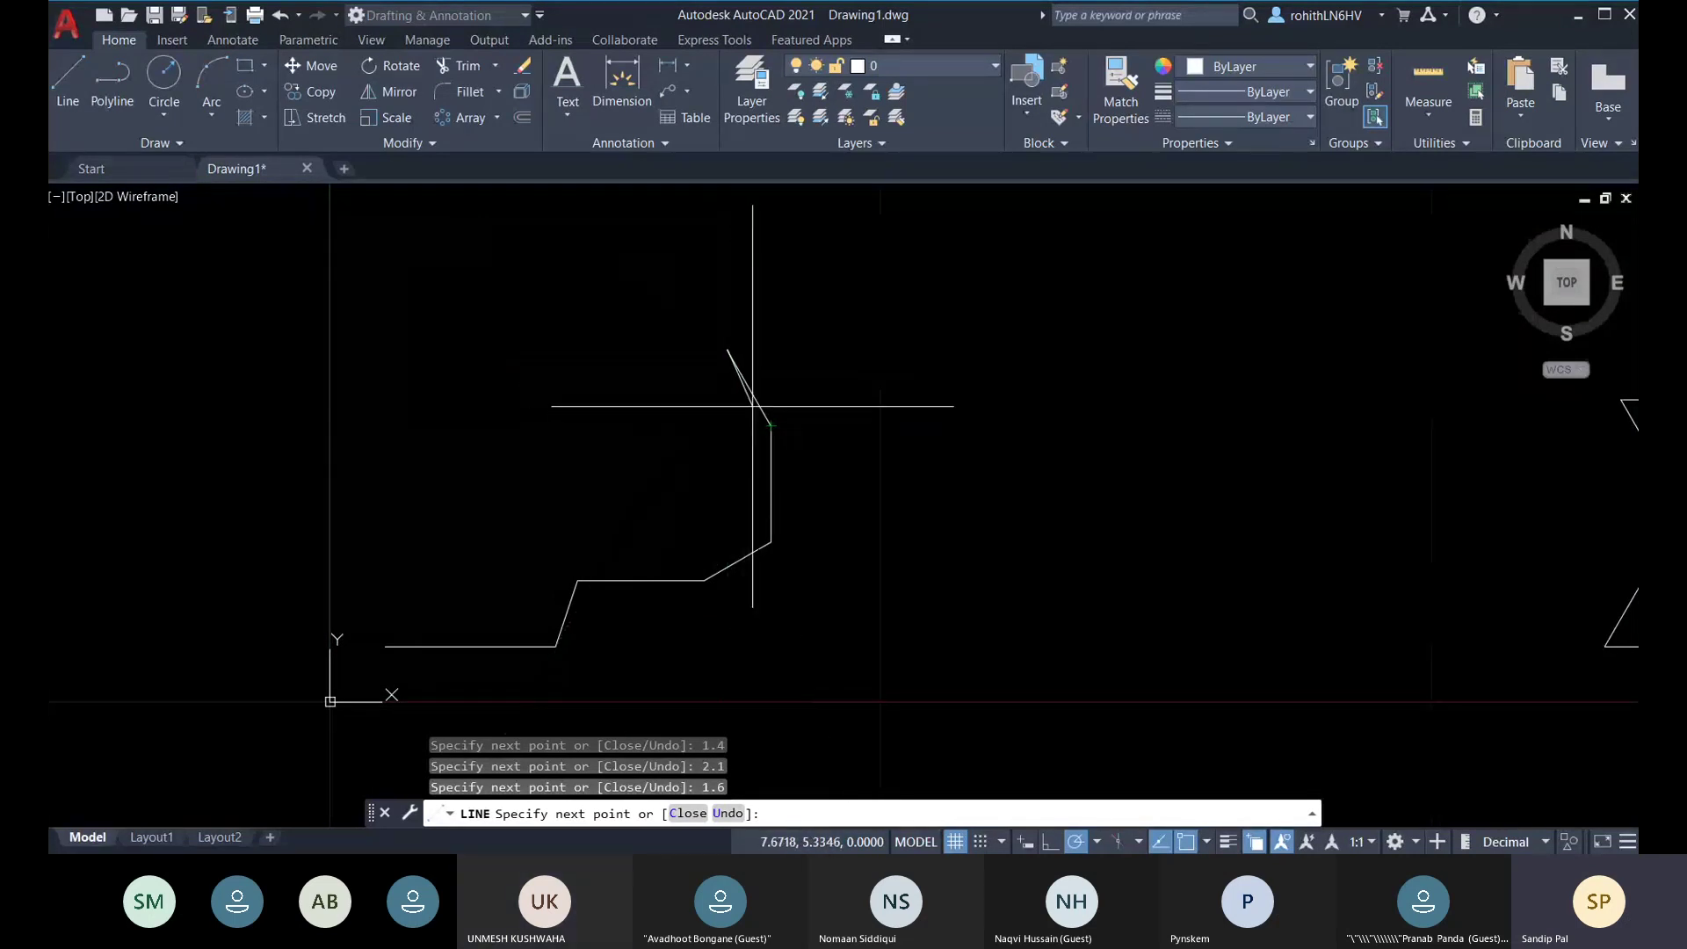
scroll(749, 398, up, 2)
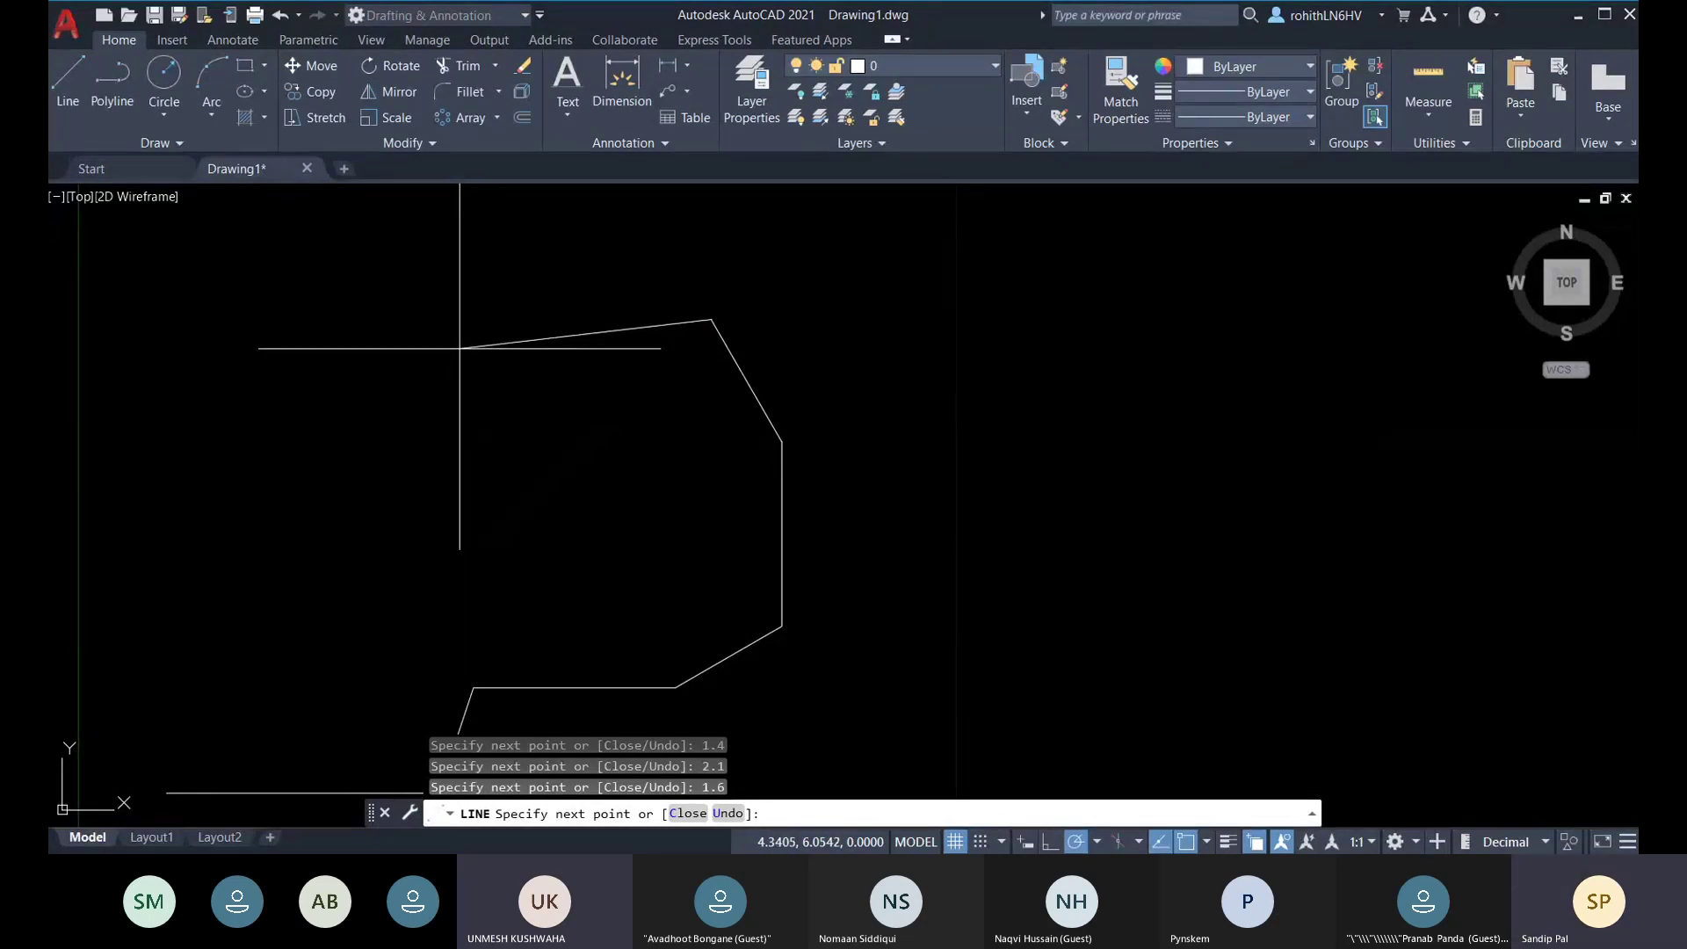
scroll(501, 356, down, 2)
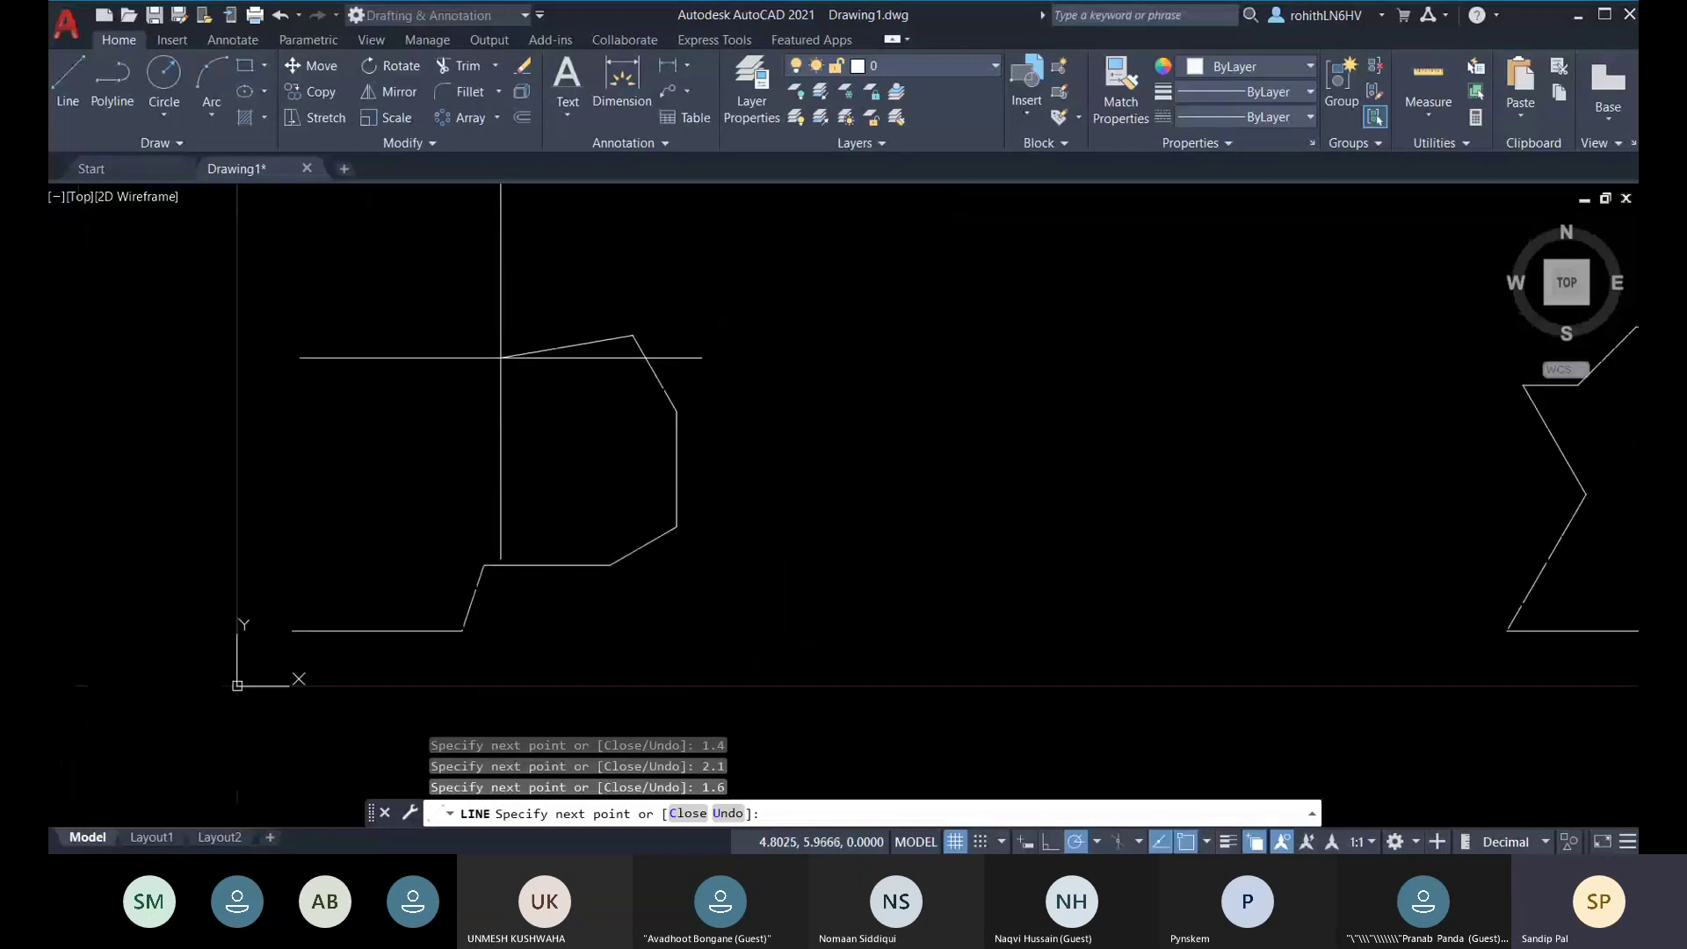
middle_drag(501, 356, 564, 360)
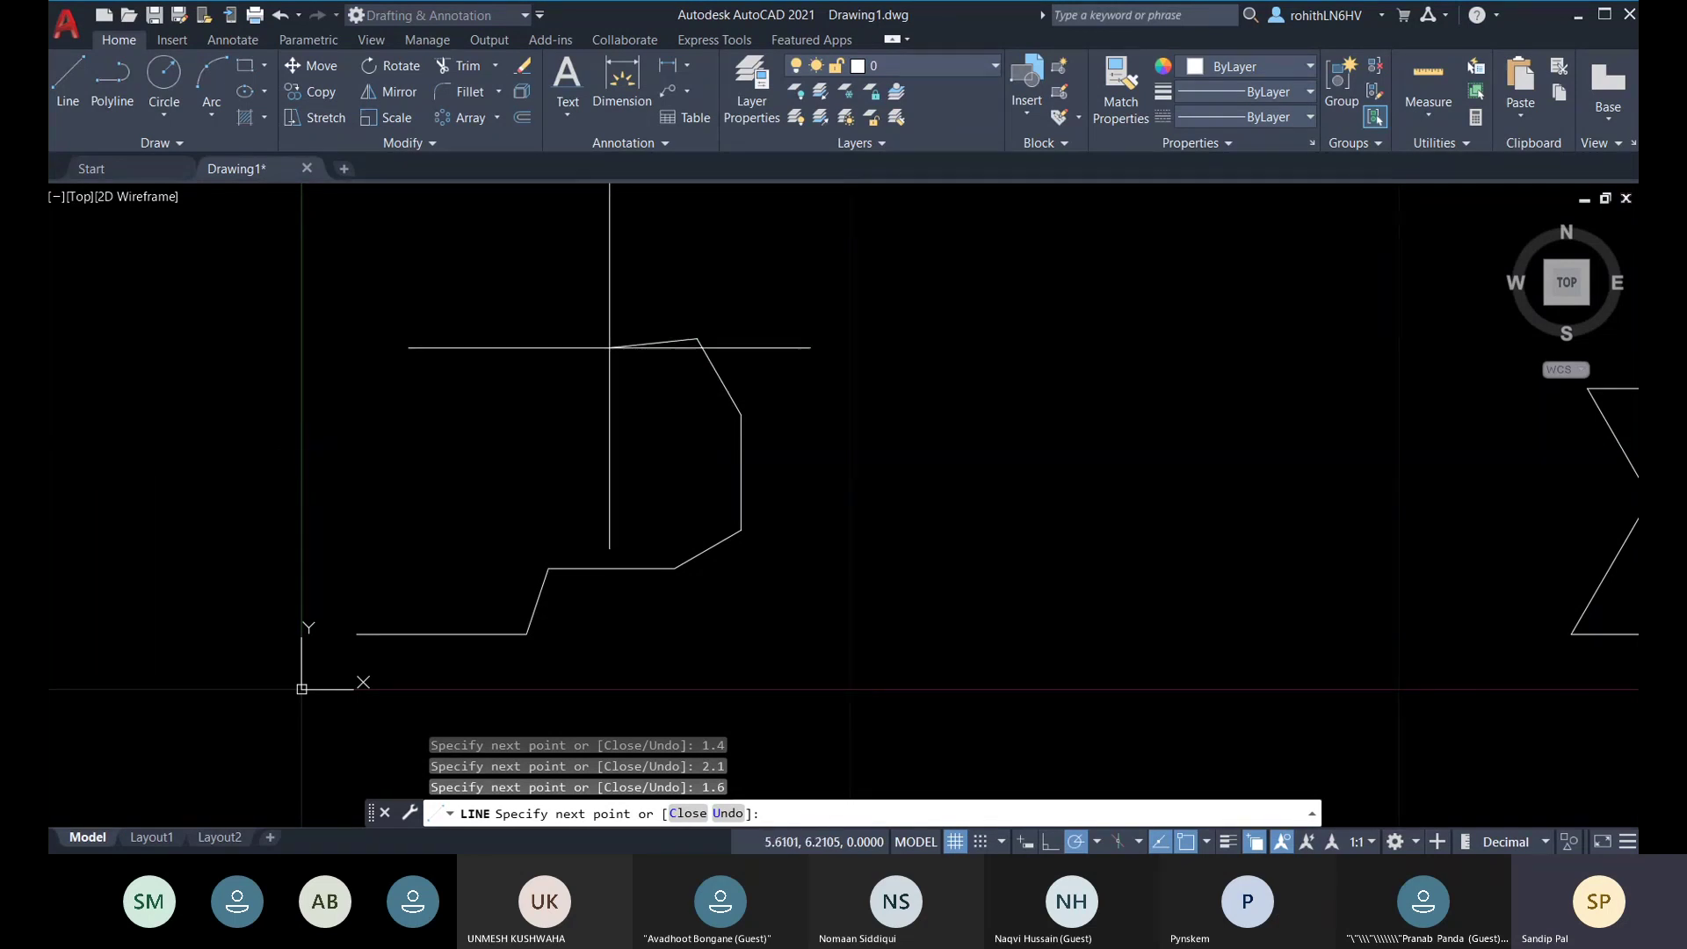
- End the line figure, then window-select and delete both the moved polygon and new outline
key(Escape)
key(Escape)
key(Escape)
scroll(650, 352, down, 4)
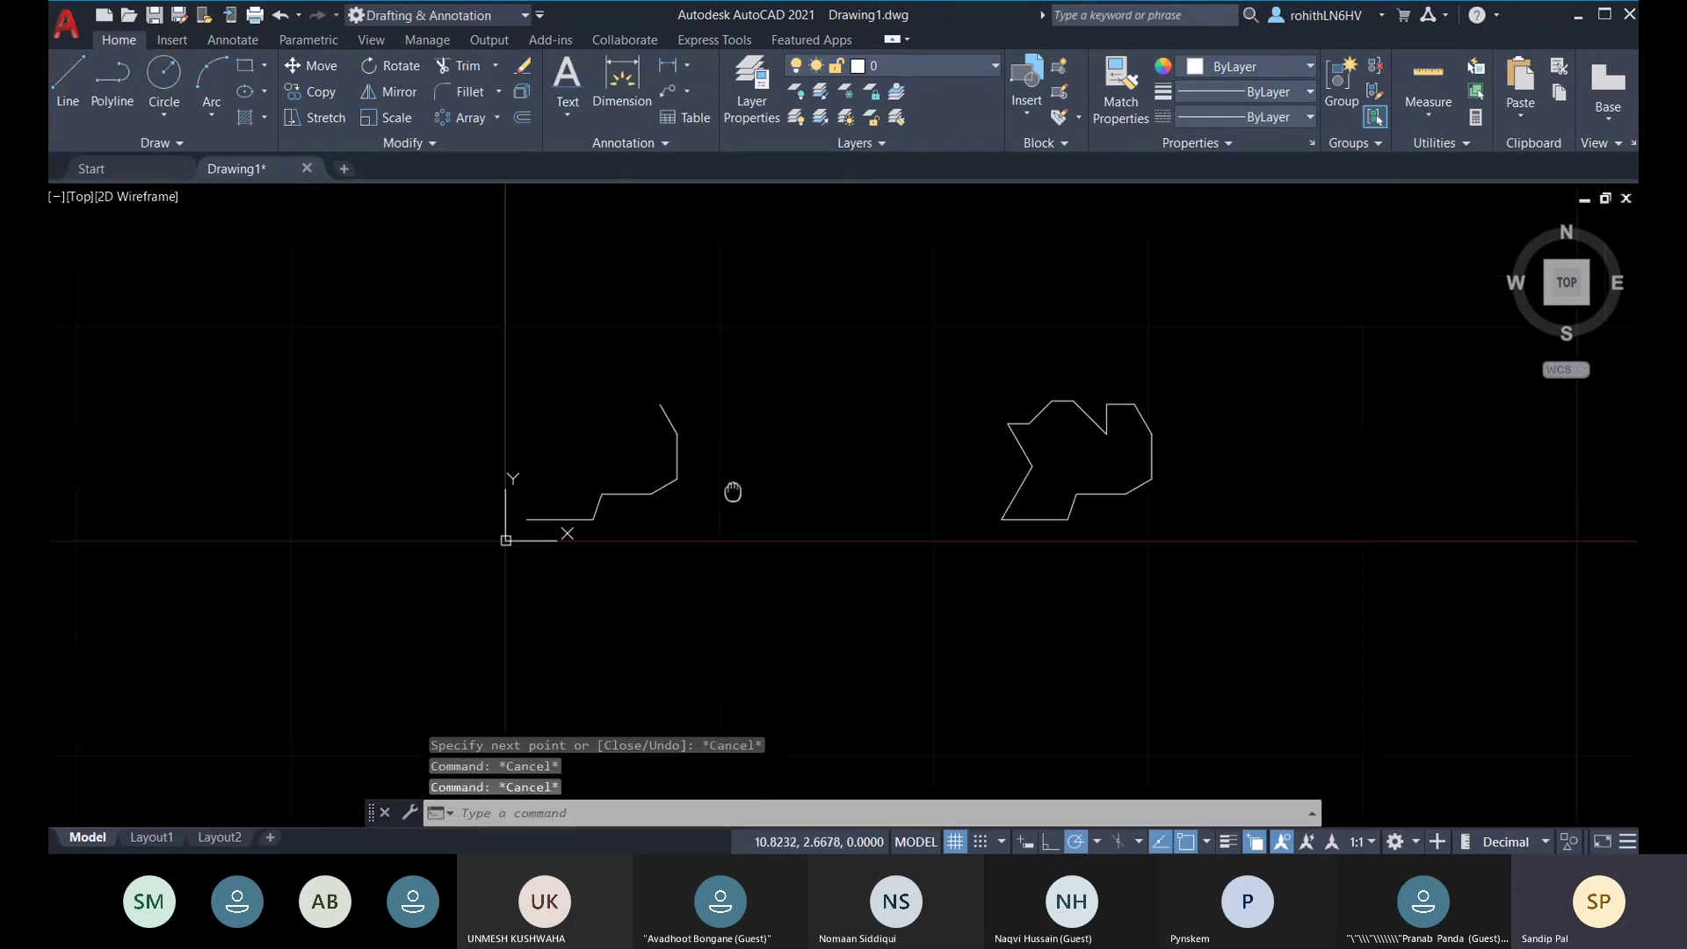
click(400, 331)
click(1355, 658)
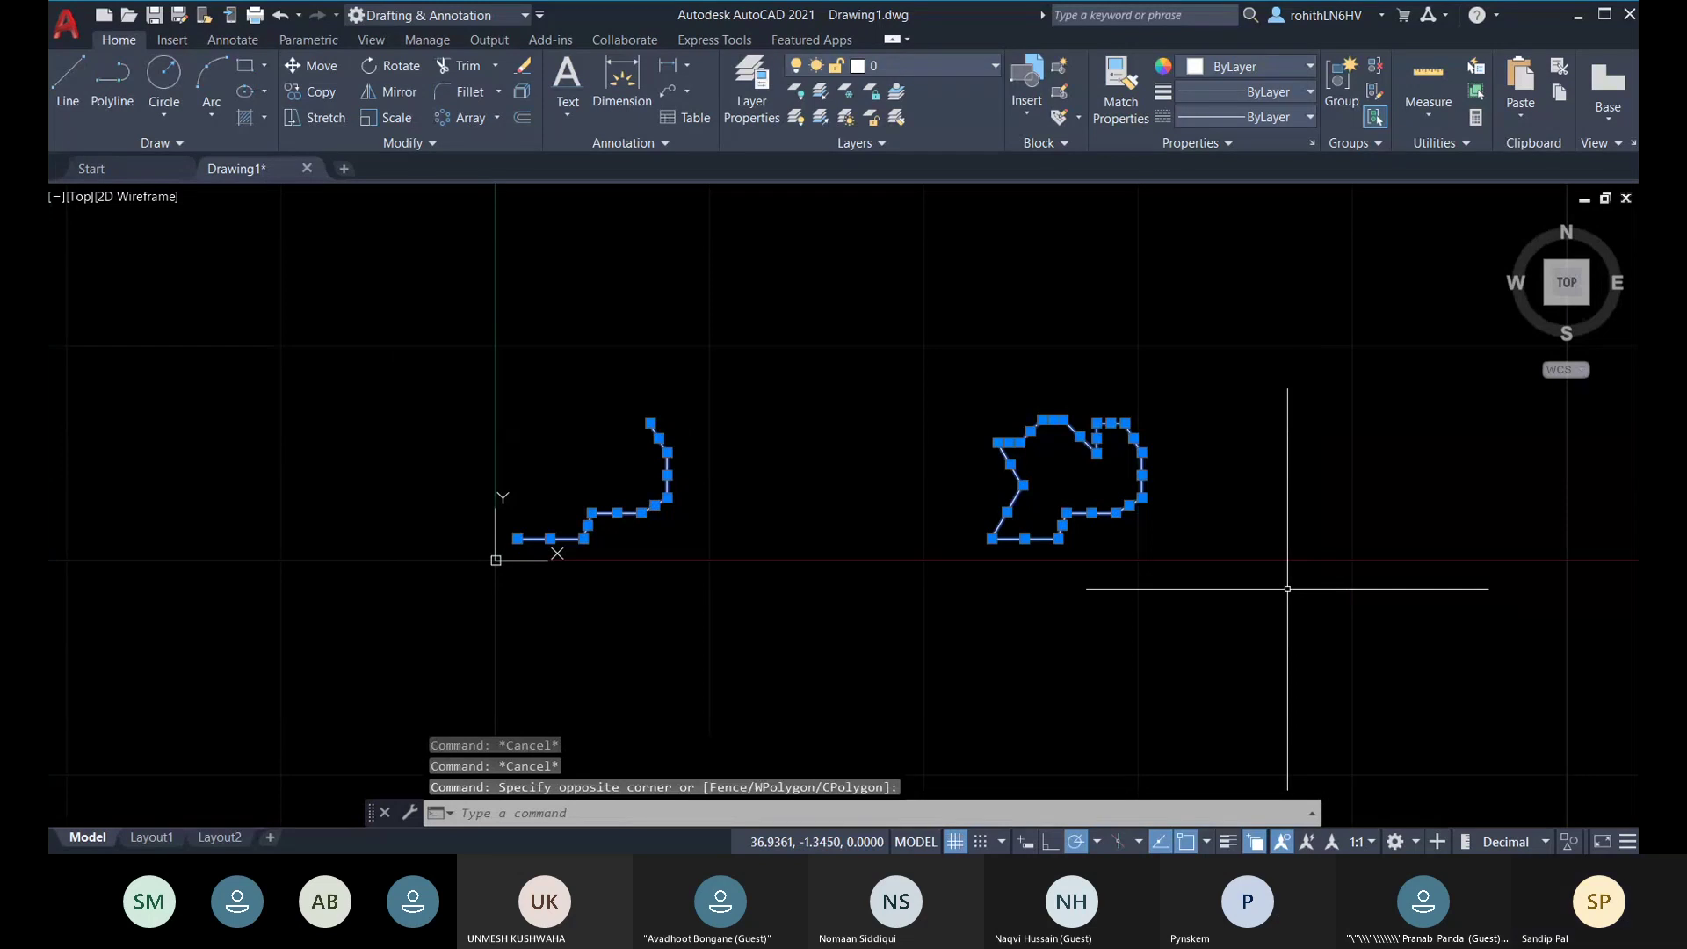
key(Delete)
scroll(904, 596, down, 5)
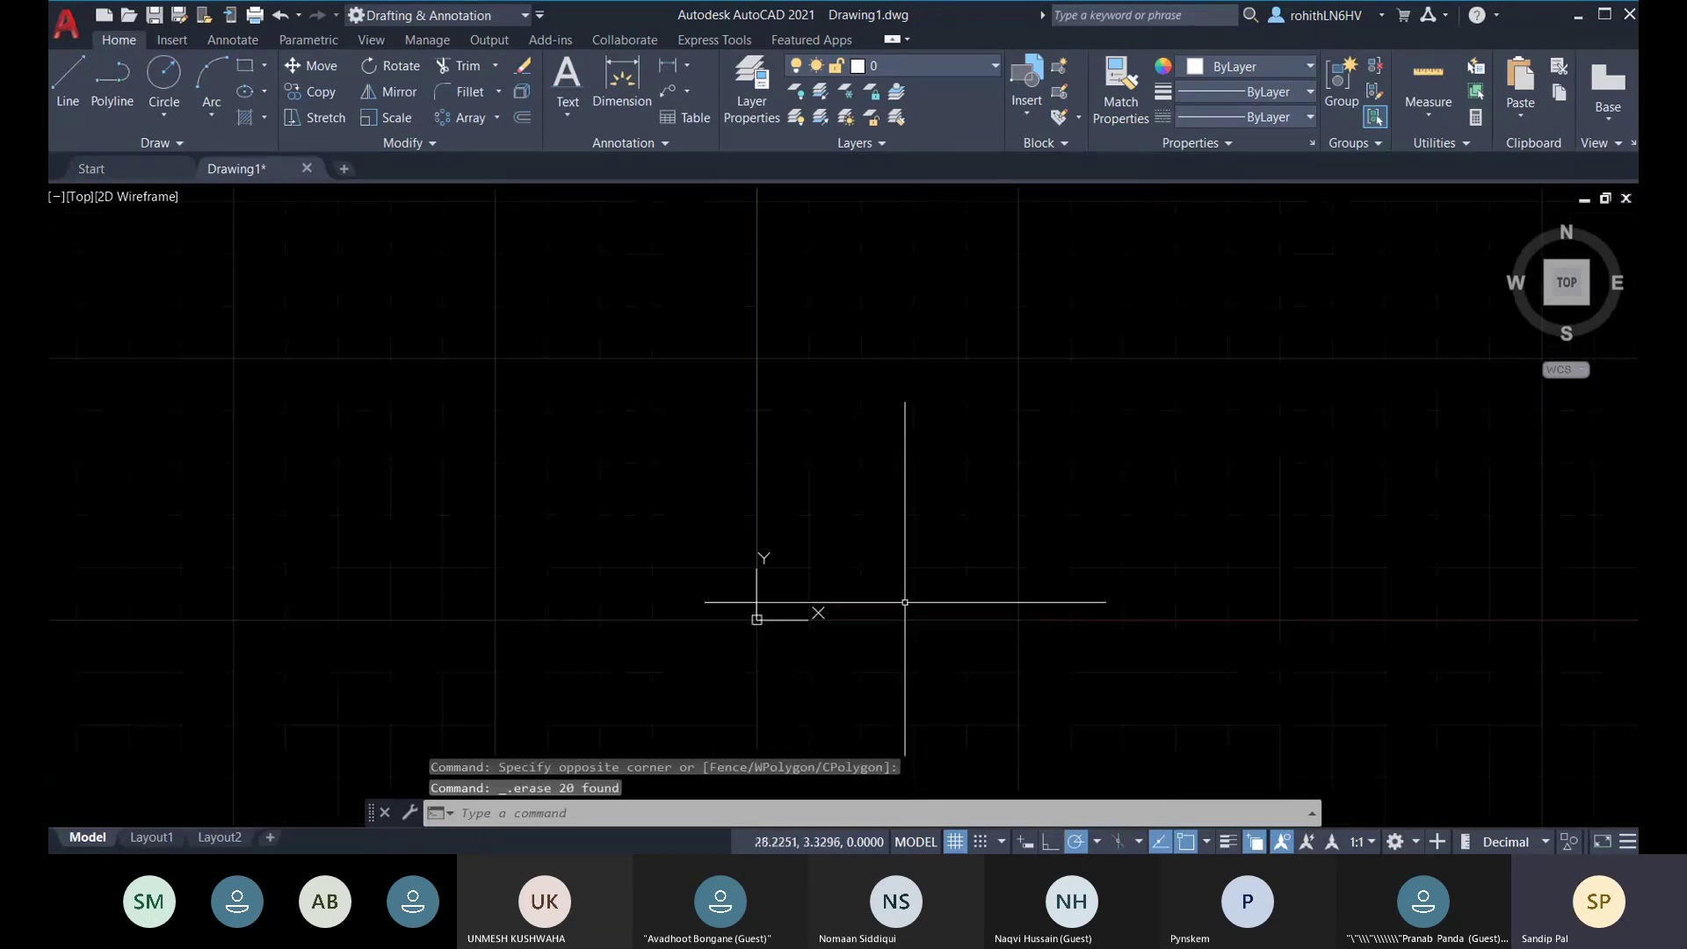
middle_drag(939, 599, 879, 635)
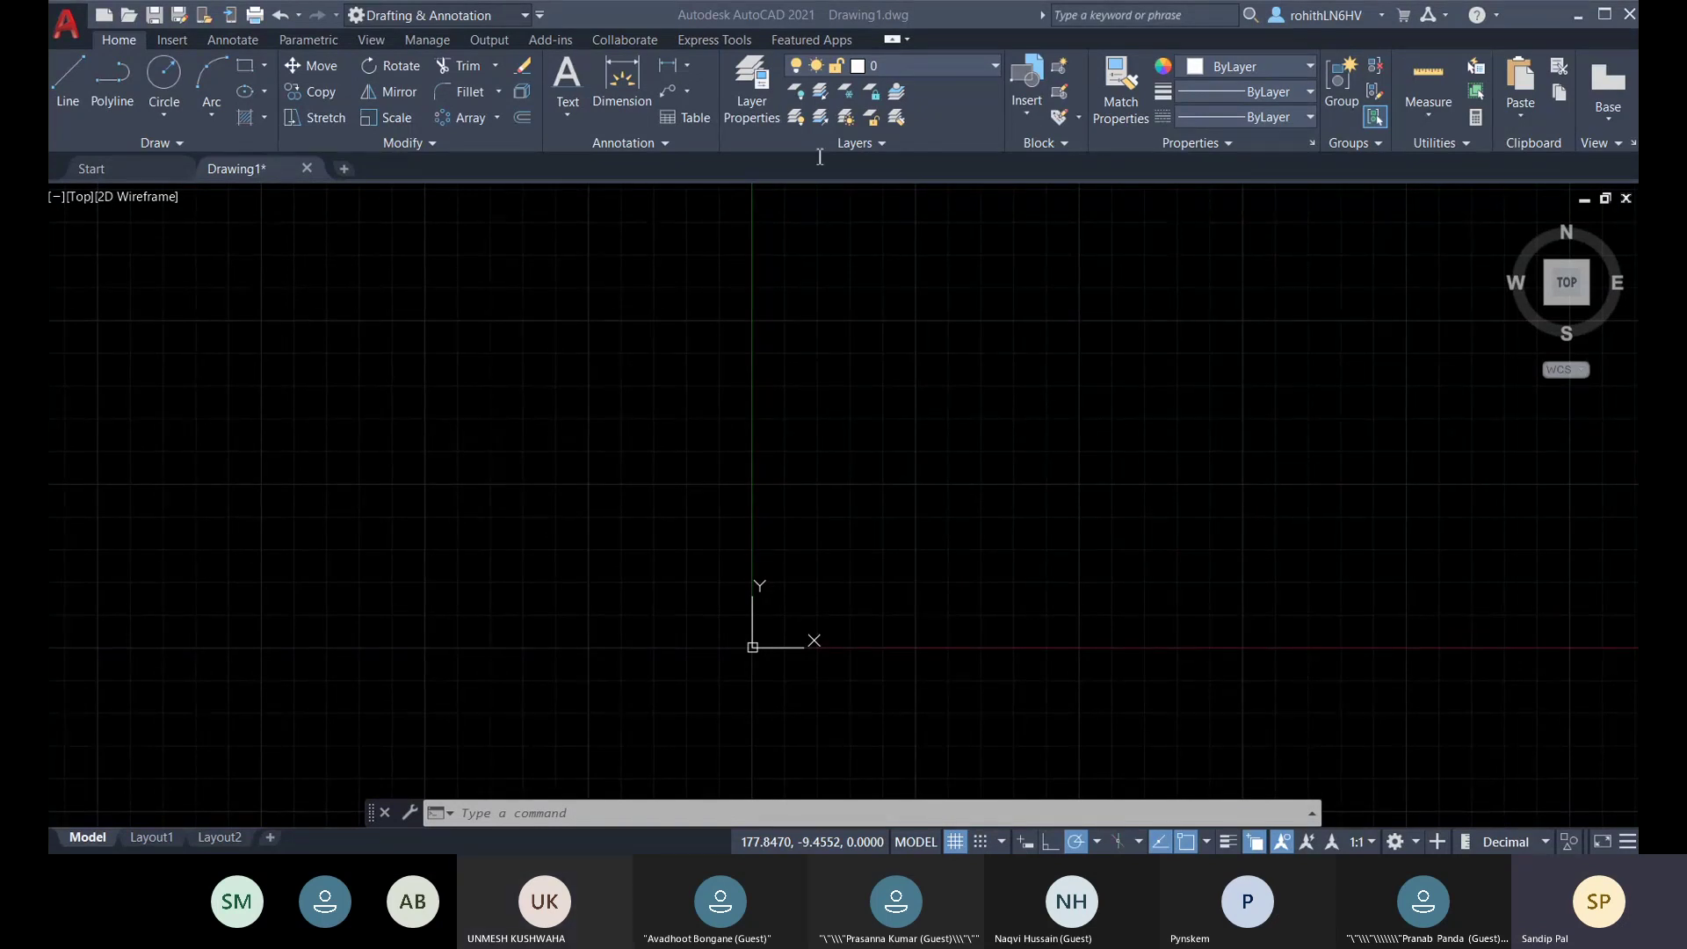
middle_click(1207, 514)
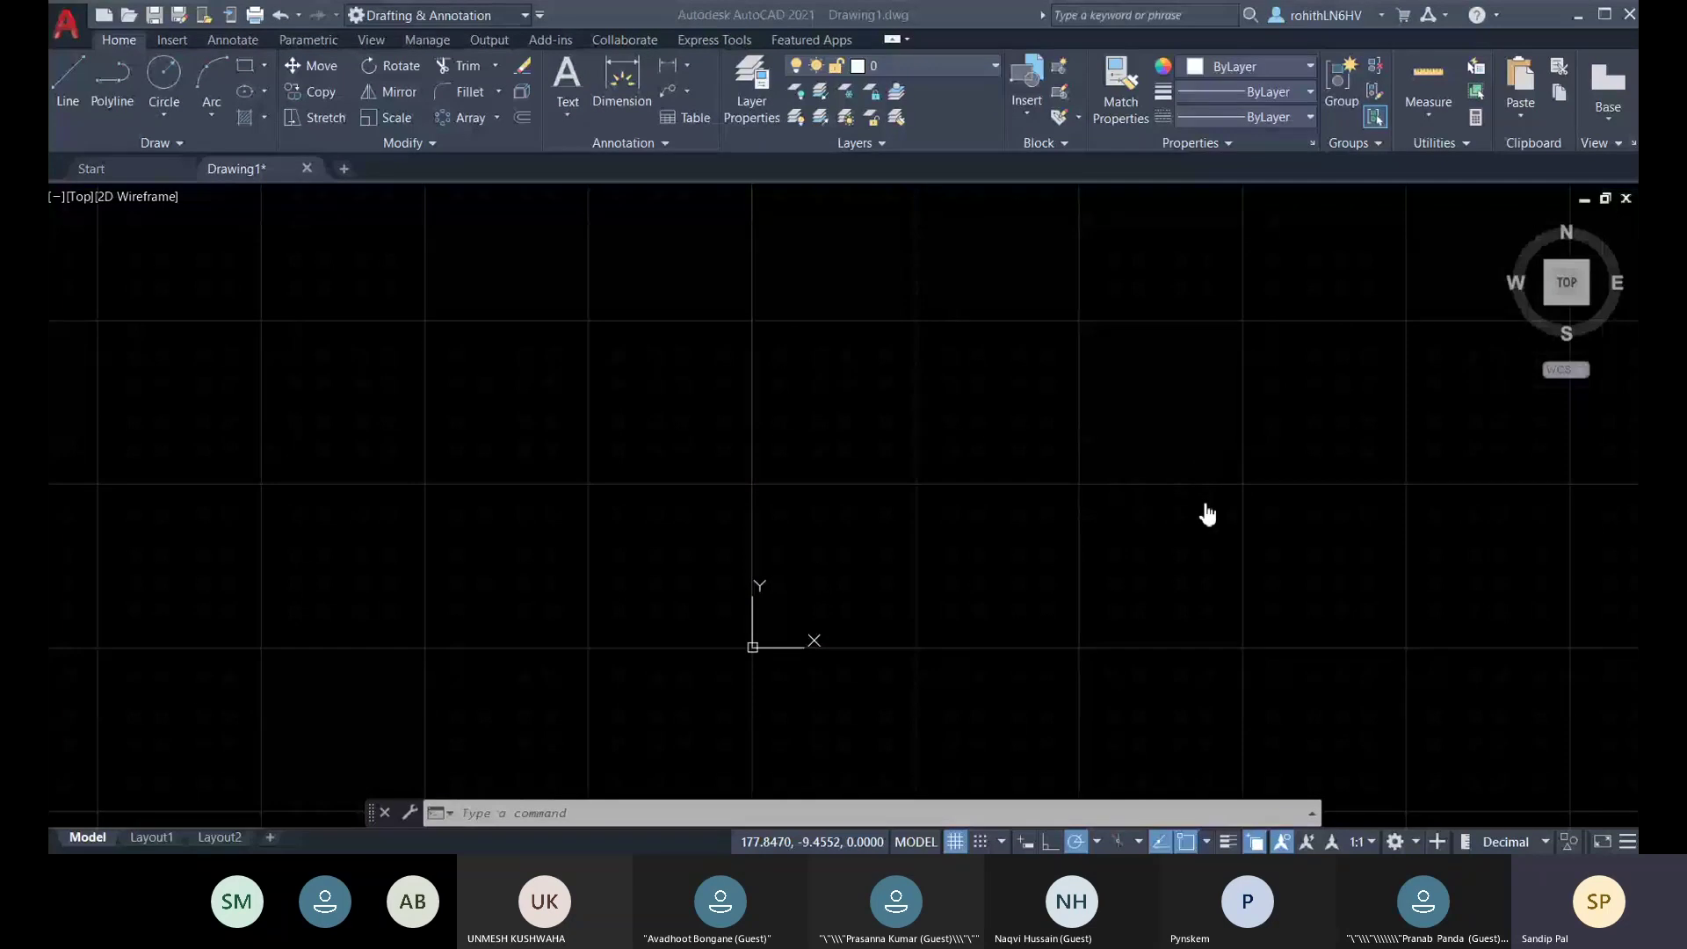